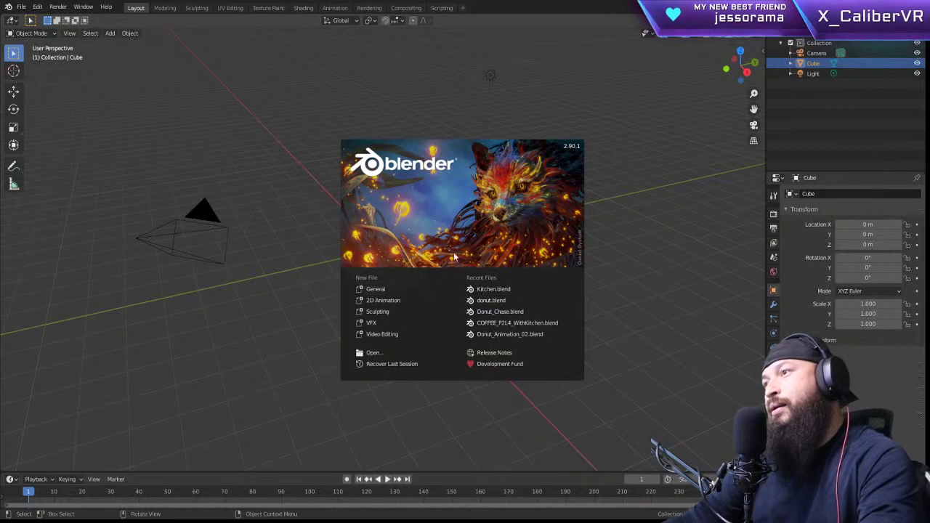
Step: Open the recent file Kitchen.blend and merge the extra editor areas into one large 3D viewport
{"action": "left_click", "coordinate": [493, 289]}
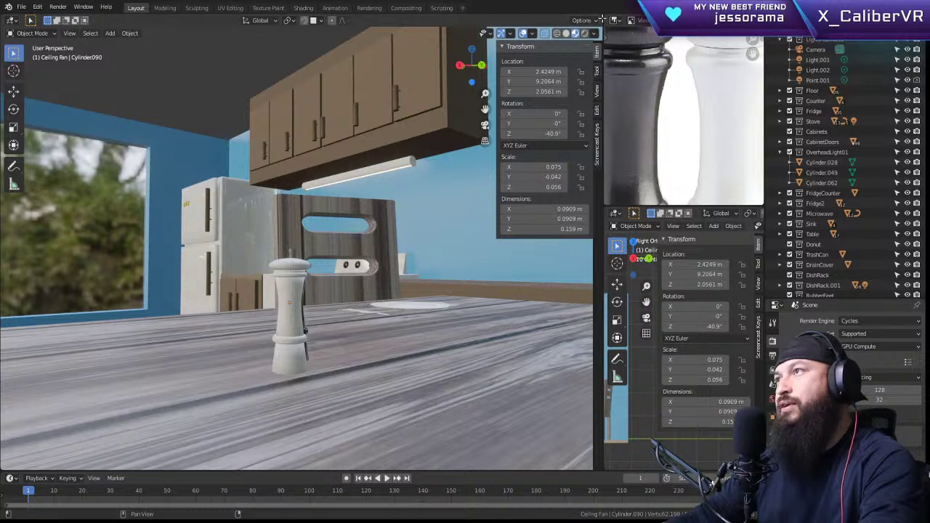
{"action": "left_click_drag", "start_coordinate": [607, 19], "coordinate": [608, 116]}
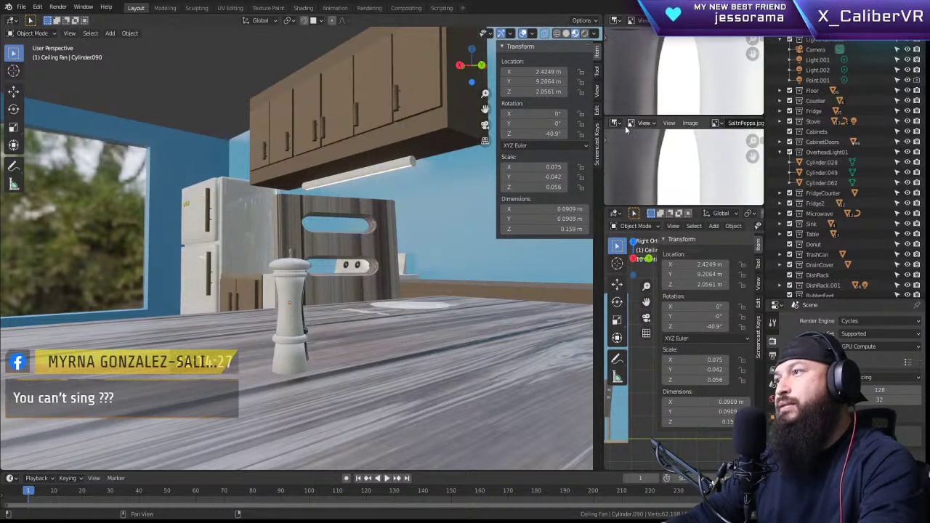
{"action": "mouse_move", "coordinate": [602, 209]}
{"action": "left_mouse_down"}
{"action": "mouse_move", "coordinate": [625, 133]}
{"action": "mouse_move", "coordinate": [616, 15]}
{"action": "mouse_move", "coordinate": [611, 23]}
{"action": "left_mouse_up"}
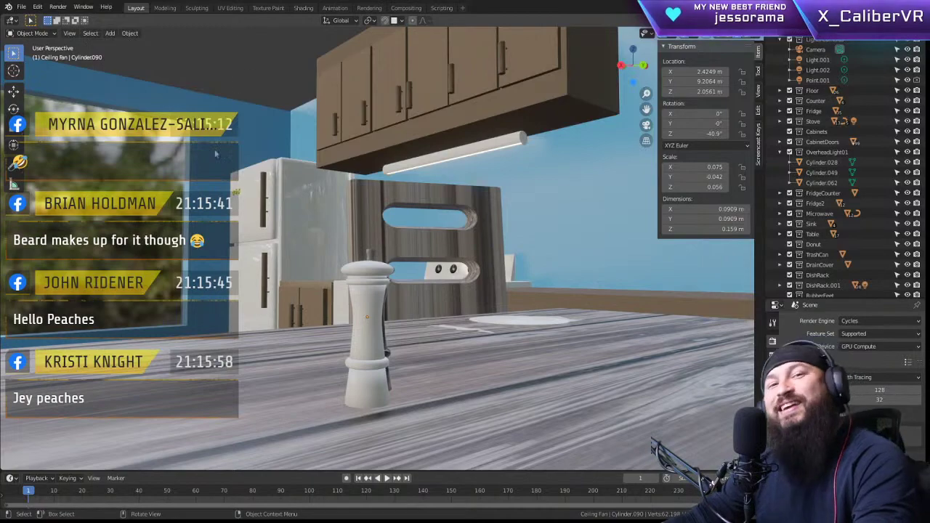
Step: Examine the dining table with its place settings and salt and pepper shakers, plus the surrounding kitchen appliances and counters
{"action": "middle_click_drag", "start_coordinate": [425, 247], "coordinate": [391, 312]}
{"action": "middle_click_drag", "start_coordinate": [314, 209], "coordinate": [306, 169], "text": "shift"}
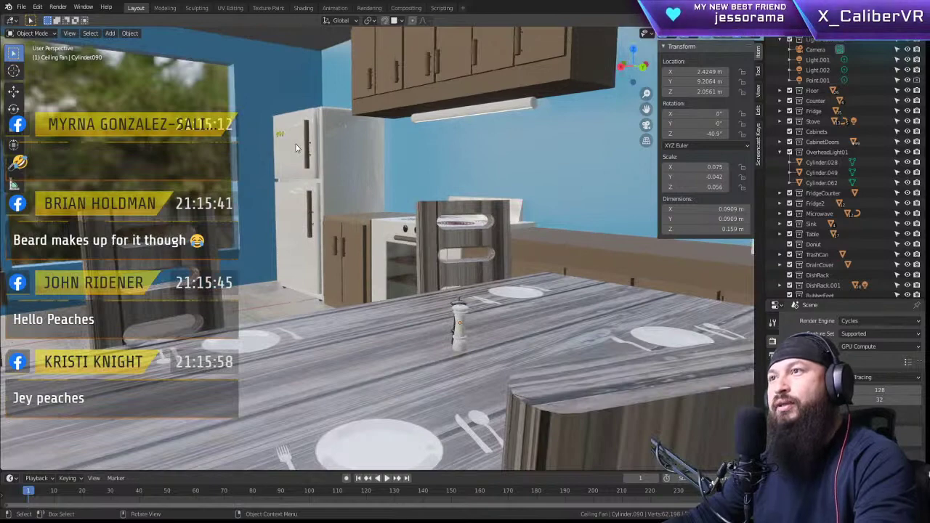
{"action": "left_click", "coordinate": [298, 148]}
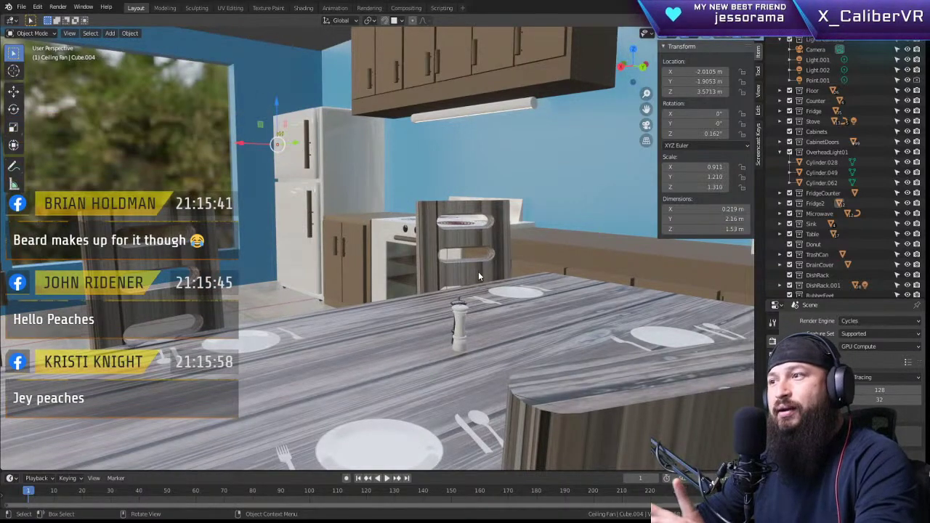
{"action": "middle_click_drag", "start_coordinate": [478, 275], "coordinate": [576, 289]}
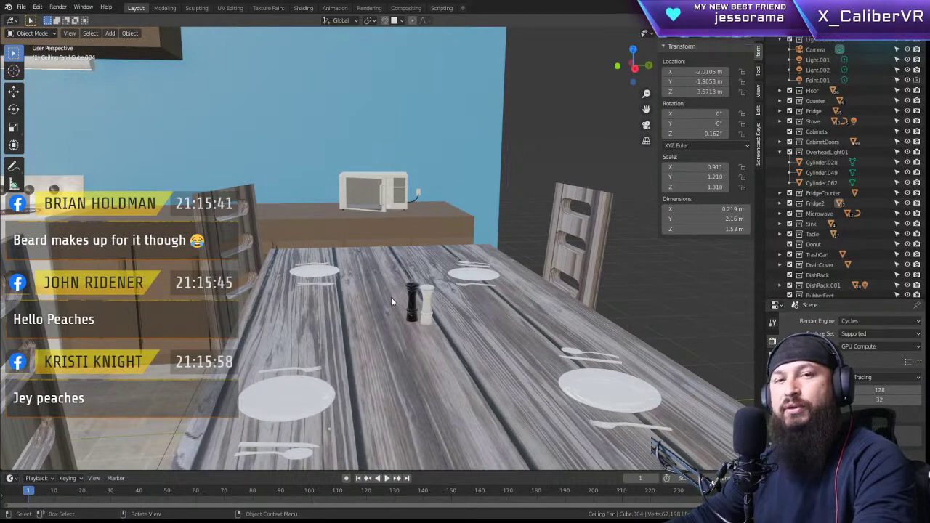
{"action": "scroll", "coordinate": [391, 297], "scroll_direction": "down", "scroll_amount": 5}
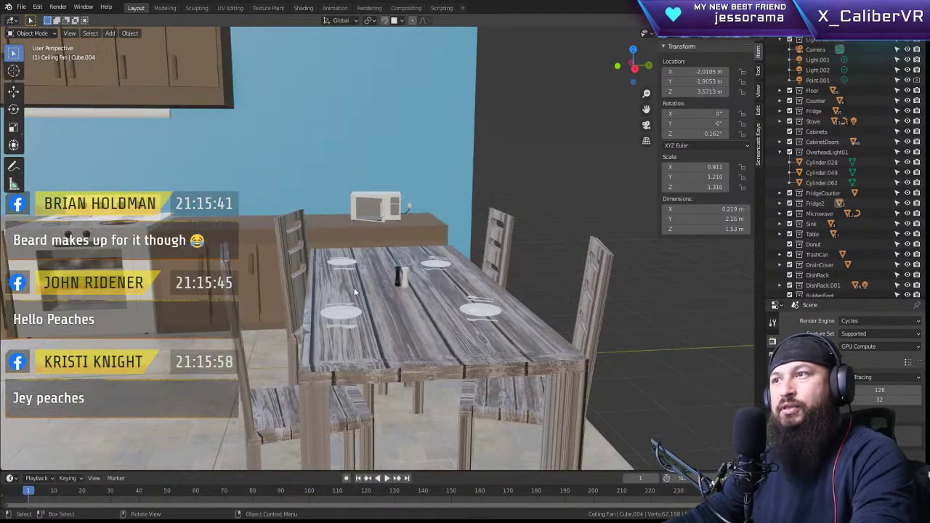
{"action": "middle_click_drag", "start_coordinate": [355, 292], "coordinate": [610, 260]}
{"action": "scroll", "coordinate": [438, 223], "scroll_direction": "up", "scroll_amount": 3}
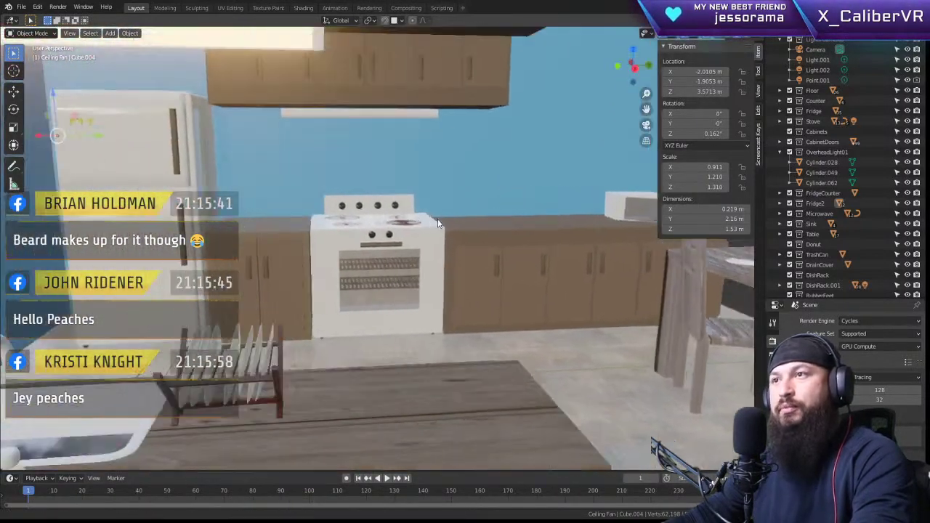
{"action": "middle_click_drag", "start_coordinate": [437, 223], "coordinate": [460, 225]}
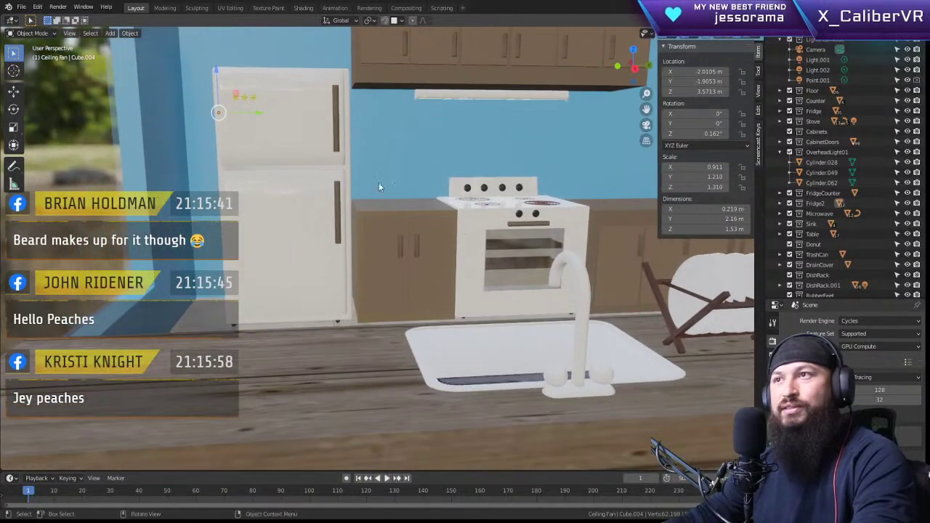
Step: Select the fridge's upper door, frame it in the viewport and examine the name stars on it
{"action": "left_click", "coordinate": [289, 142]}
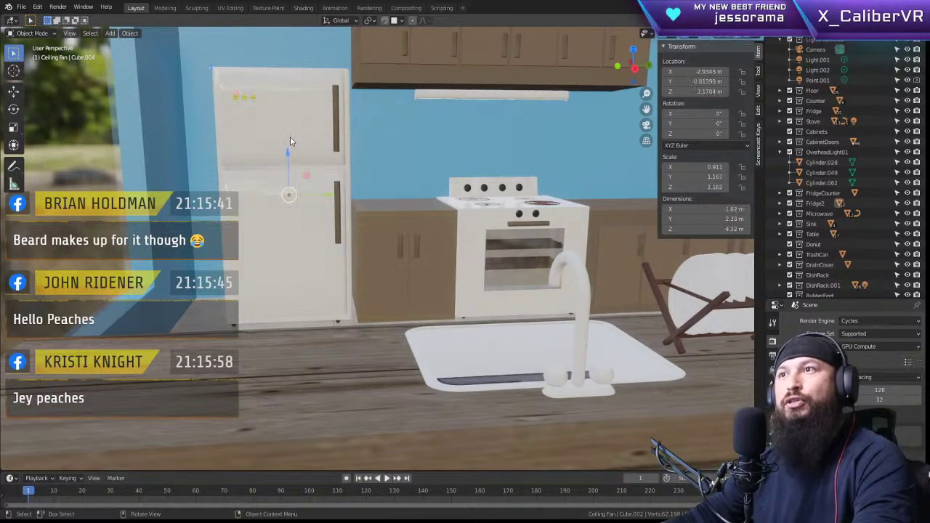
{"action": "left_click", "coordinate": [324, 109]}
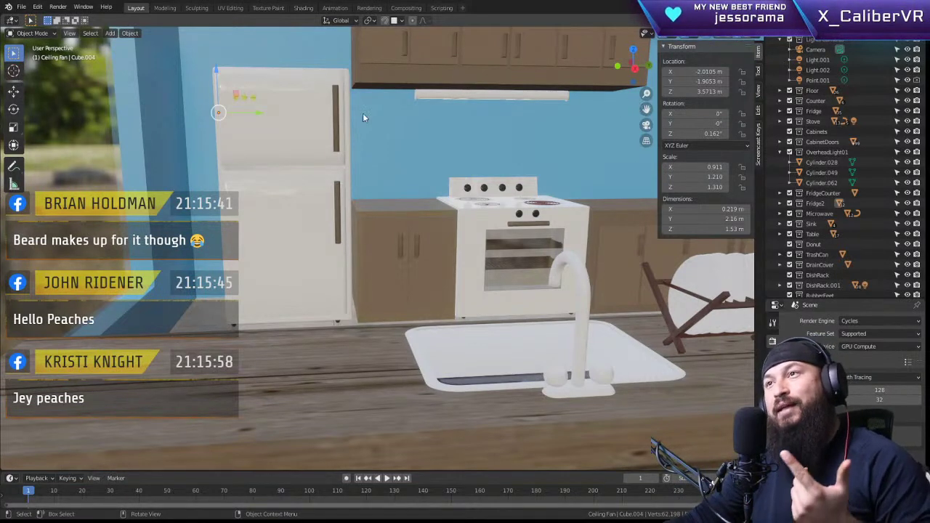
{"action": "key", "text": "KP_Decimal"}
{"action": "scroll", "coordinate": [273, 248], "scroll_direction": "up", "scroll_amount": 5}
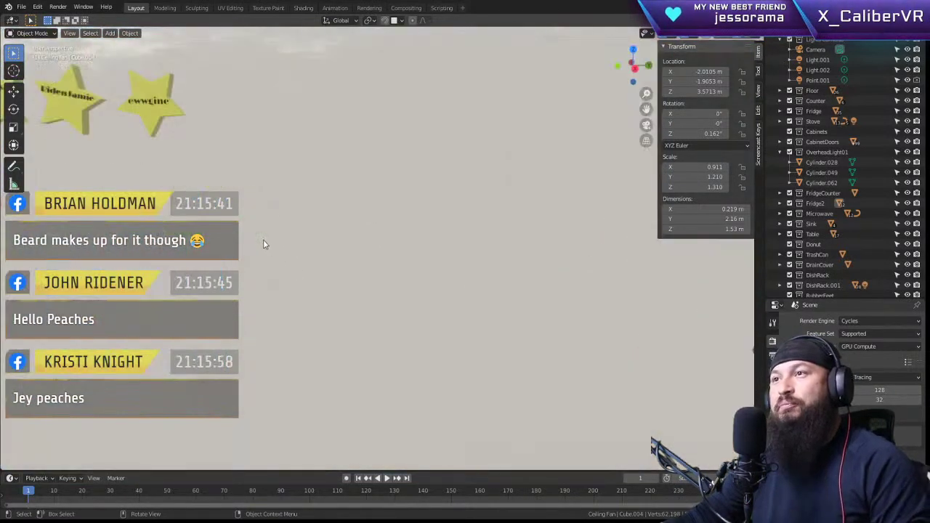
{"action": "middle_click_drag", "start_coordinate": [263, 239], "coordinate": [525, 303]}
{"action": "scroll", "coordinate": [493, 238], "scroll_direction": "up", "scroll_amount": 2}
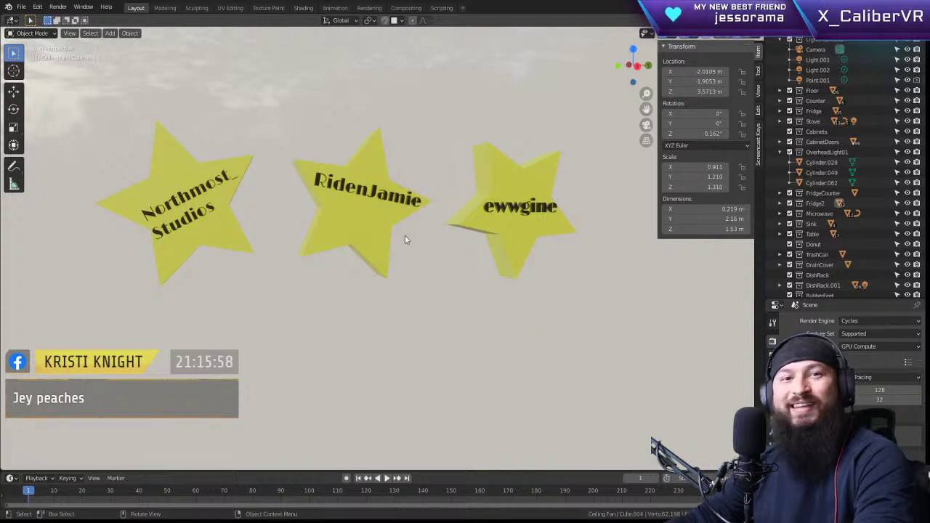
Step: Examine the kitchen interior, including the fridge, stove, dish rack, cabinets, dining set and ceiling fan
{"action": "scroll", "coordinate": [404, 239], "scroll_direction": "down", "scroll_amount": 10}
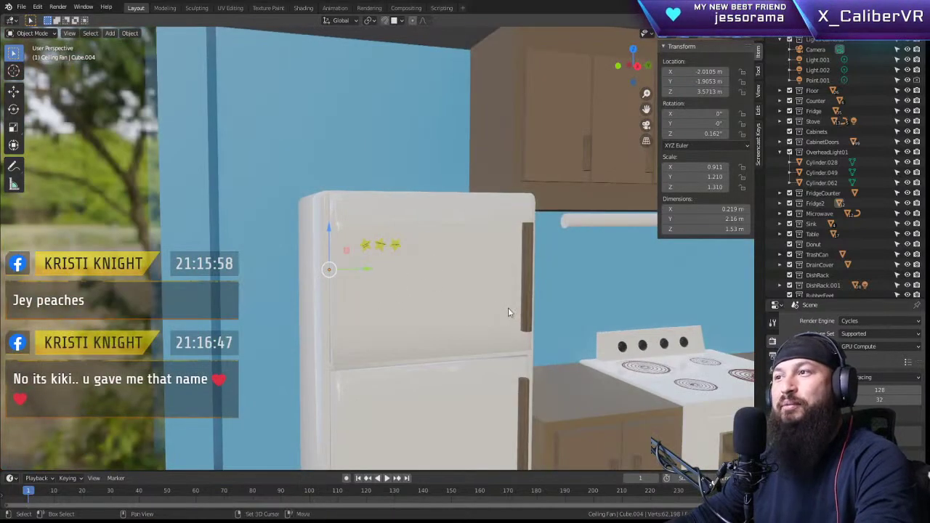
{"action": "scroll", "coordinate": [508, 307], "scroll_direction": "down", "scroll_amount": 8}
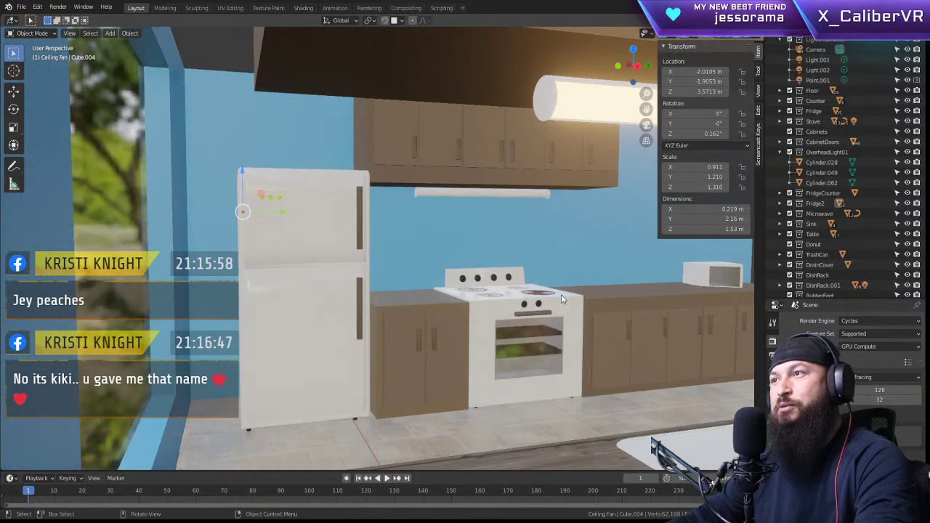
{"action": "middle_click_drag", "start_coordinate": [578, 288], "coordinate": [537, 282]}
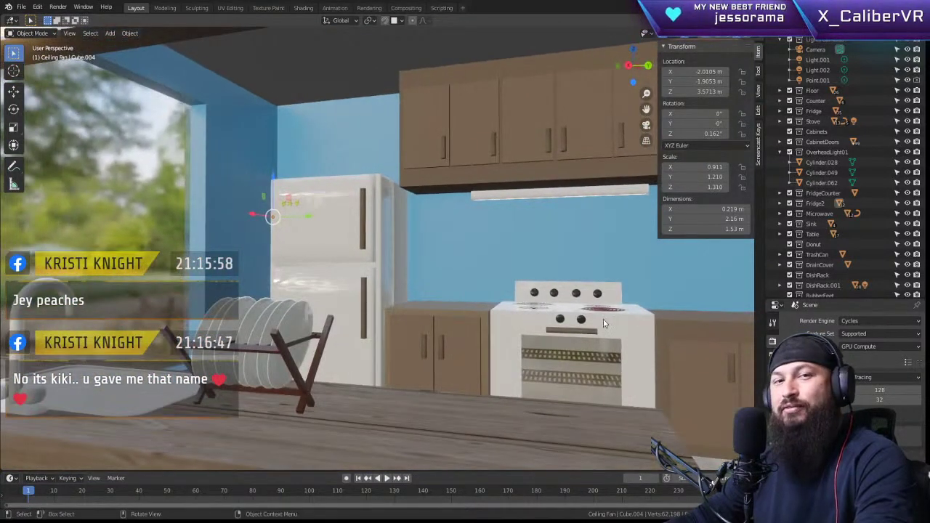
{"action": "middle_click_drag", "start_coordinate": [602, 319], "coordinate": [453, 258]}
{"action": "scroll", "coordinate": [452, 258], "scroll_direction": "down", "scroll_amount": 5}
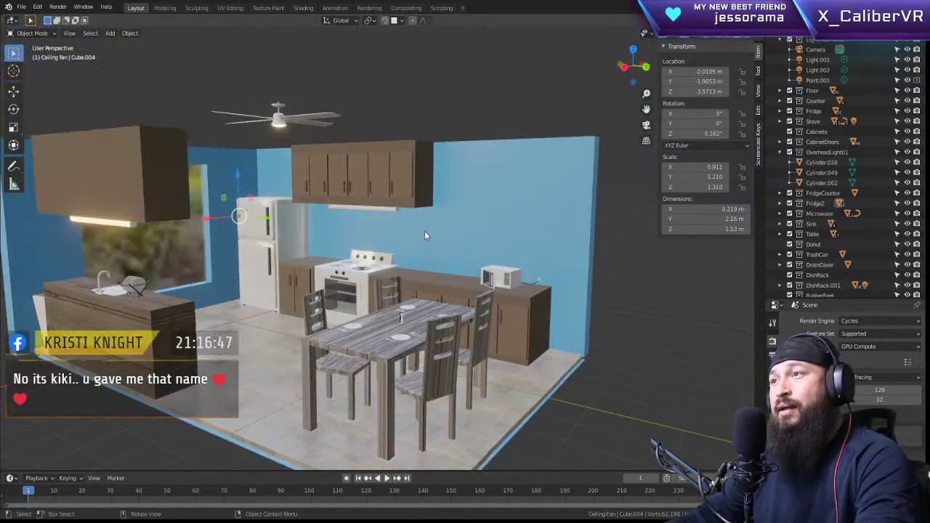
{"action": "middle_click_drag", "start_coordinate": [422, 280], "coordinate": [417, 274]}
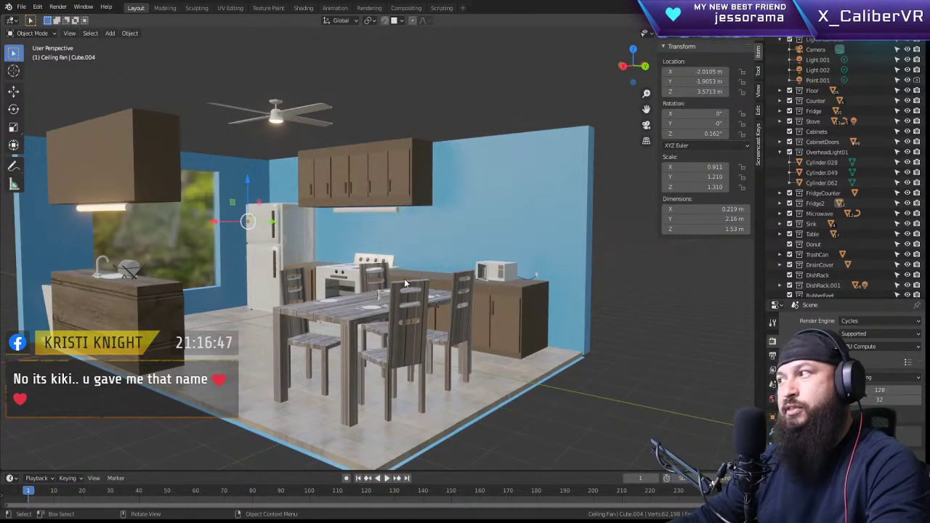
{"action": "scroll", "coordinate": [283, 282], "scroll_direction": "up", "scroll_amount": 3}
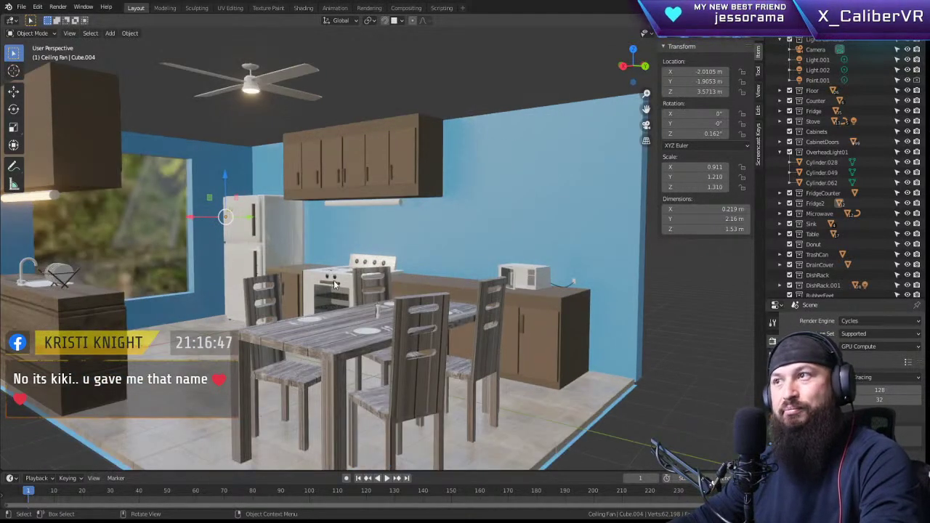
{"action": "middle_click_drag", "start_coordinate": [420, 285], "coordinate": [462, 262]}
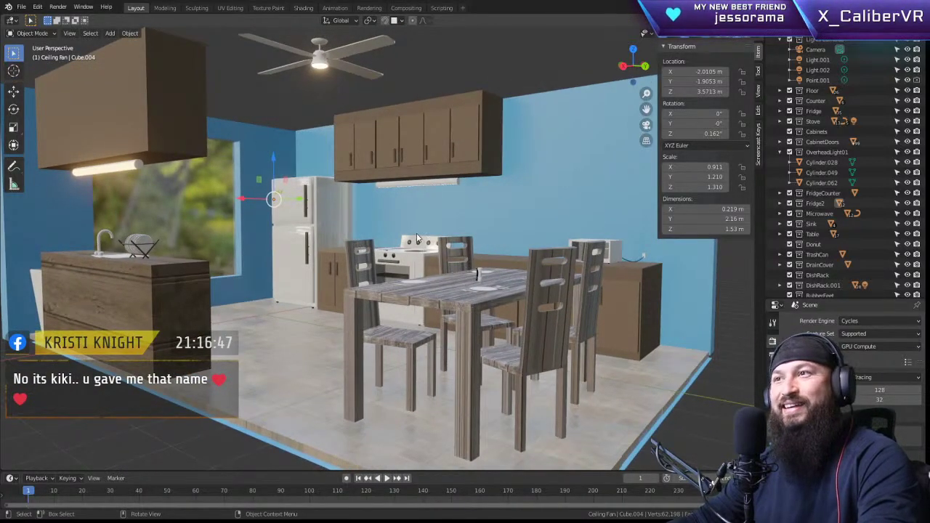
{"action": "middle_click_drag", "start_coordinate": [367, 229], "coordinate": [331, 252]}
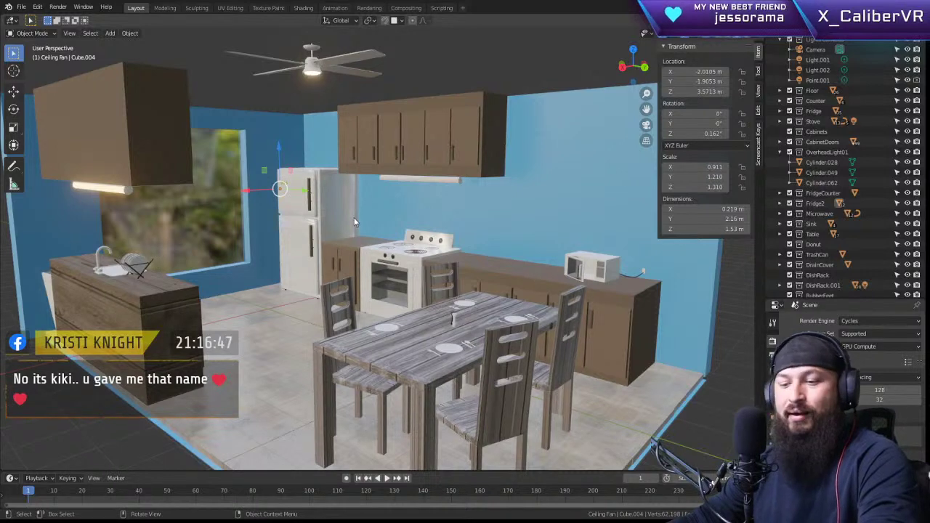
Step: Examine the whole building from outside, including the roof, the window wall and the open side with the sink counter
{"action": "scroll", "coordinate": [381, 169], "scroll_direction": "down", "scroll_amount": 8}
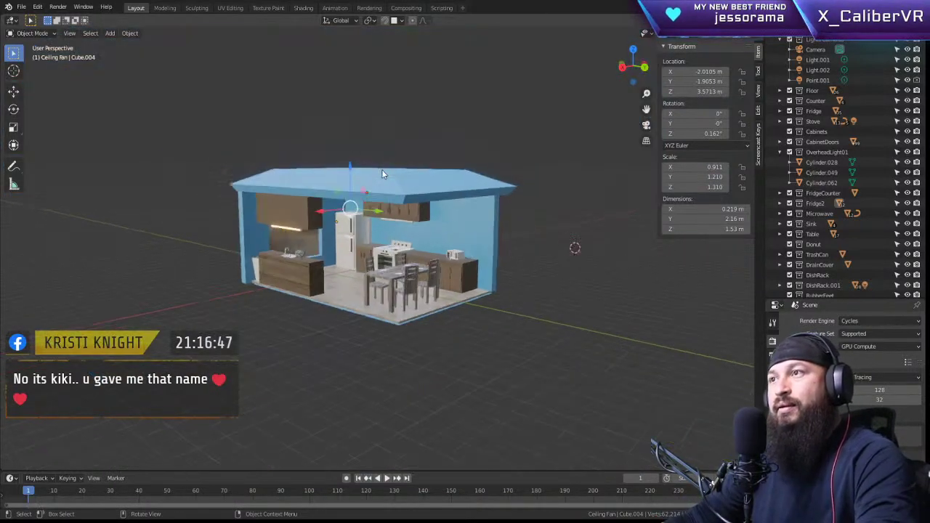
{"action": "scroll", "coordinate": [381, 169], "scroll_direction": "up", "scroll_amount": 5}
{"action": "middle_click_drag", "start_coordinate": [381, 169], "coordinate": [134, 213]}
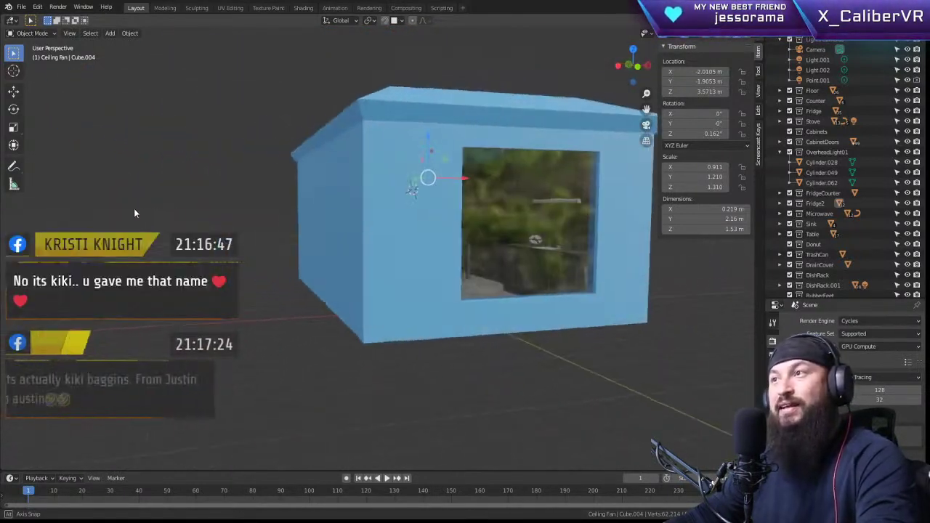
{"action": "mouse_move", "coordinate": [342, 213]}
{"action": "middle_mouse_down"}
{"action": "mouse_move", "coordinate": [406, 218]}
{"action": "mouse_move", "coordinate": [331, 218]}
{"action": "middle_mouse_up"}
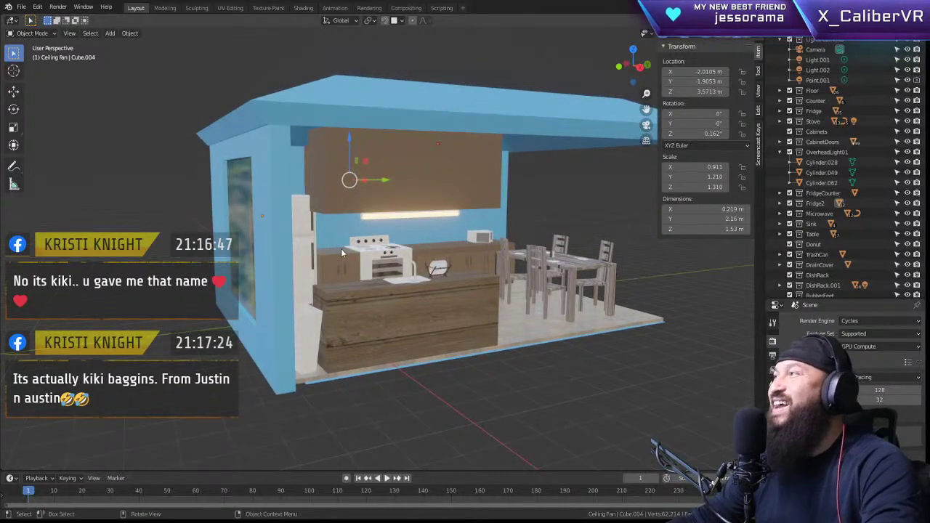
{"action": "middle_click_drag", "start_coordinate": [377, 290], "coordinate": [280, 273]}
{"action": "scroll", "coordinate": [341, 233], "scroll_direction": "up", "scroll_amount": 5}
{"action": "scroll", "coordinate": [280, 272], "scroll_direction": "down", "scroll_amount": 5}
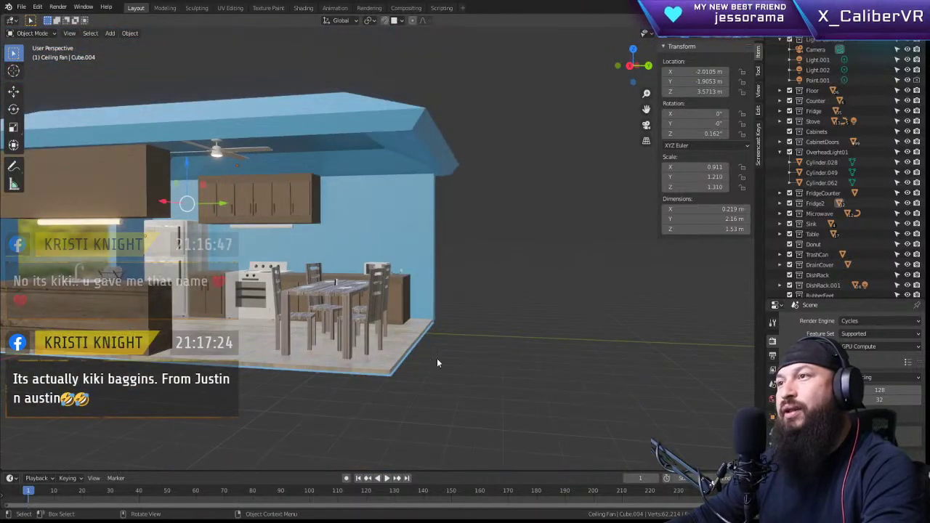
{"action": "middle_click_drag", "start_coordinate": [372, 339], "coordinate": [439, 289]}
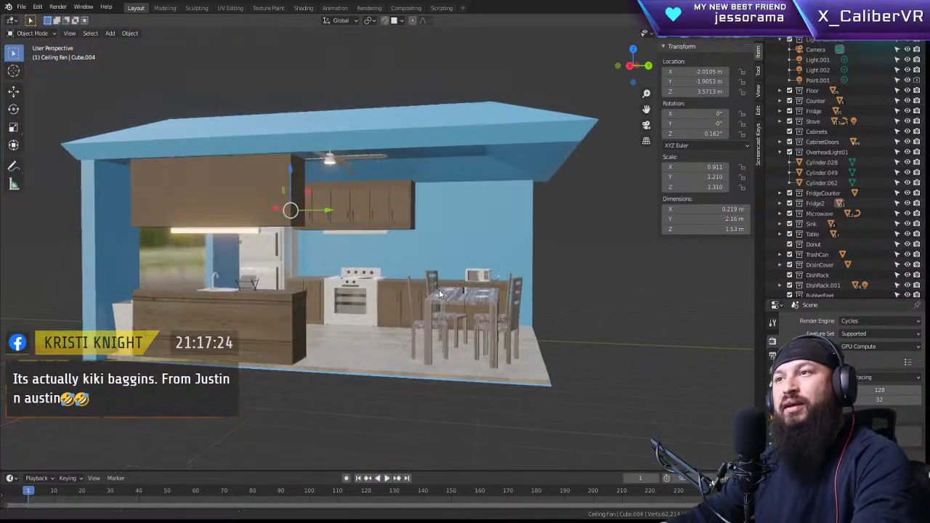
{"action": "scroll", "coordinate": [448, 298], "scroll_direction": "up", "scroll_amount": 2}
Step: Examine the room through its open corner, then look closely at the chairs, table, long counter and sink side
{"action": "middle_click_drag", "start_coordinate": [472, 333], "coordinate": [453, 322]}
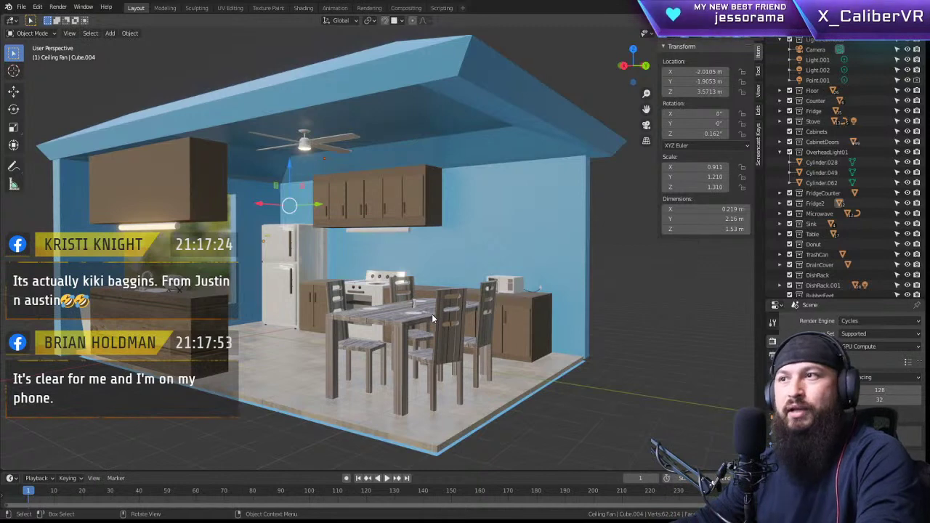
{"action": "middle_click_drag", "start_coordinate": [431, 314], "coordinate": [393, 274]}
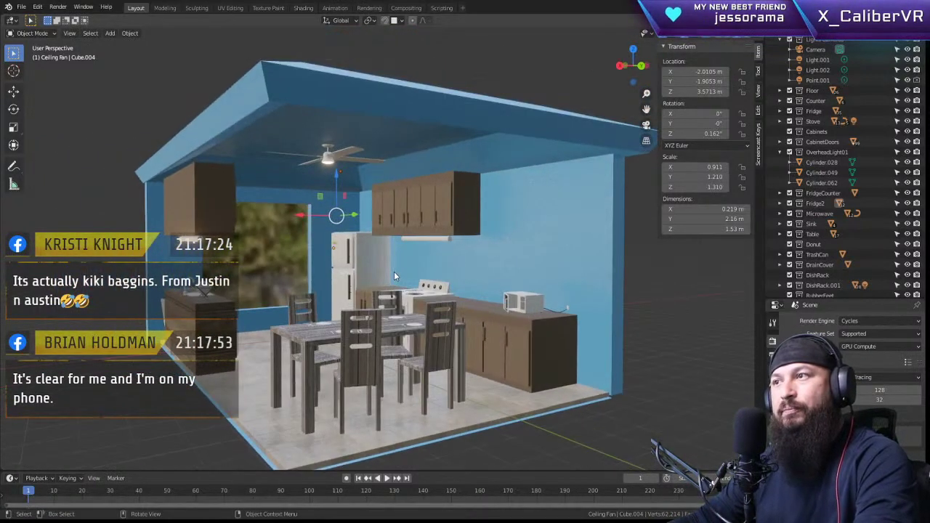
{"action": "middle_click_drag", "start_coordinate": [466, 252], "coordinate": [447, 247]}
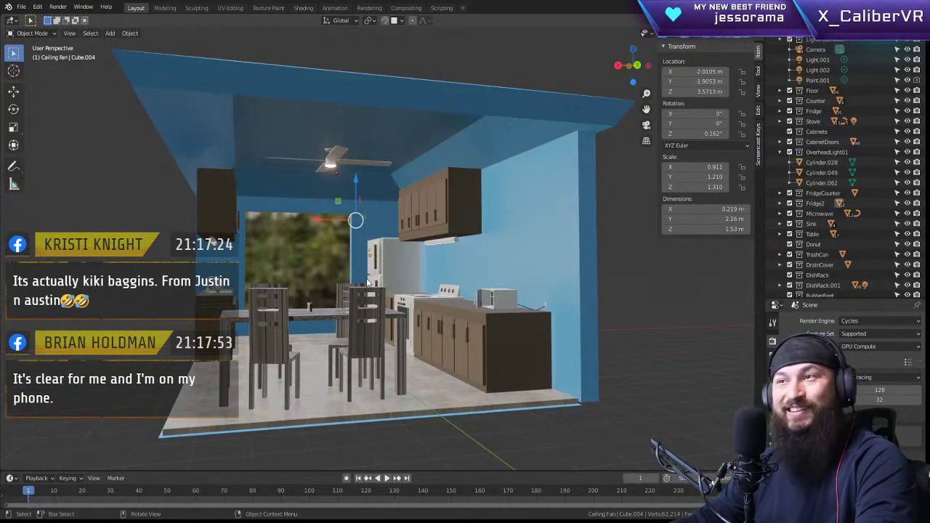
{"action": "middle_click_drag", "start_coordinate": [326, 312], "coordinate": [357, 274]}
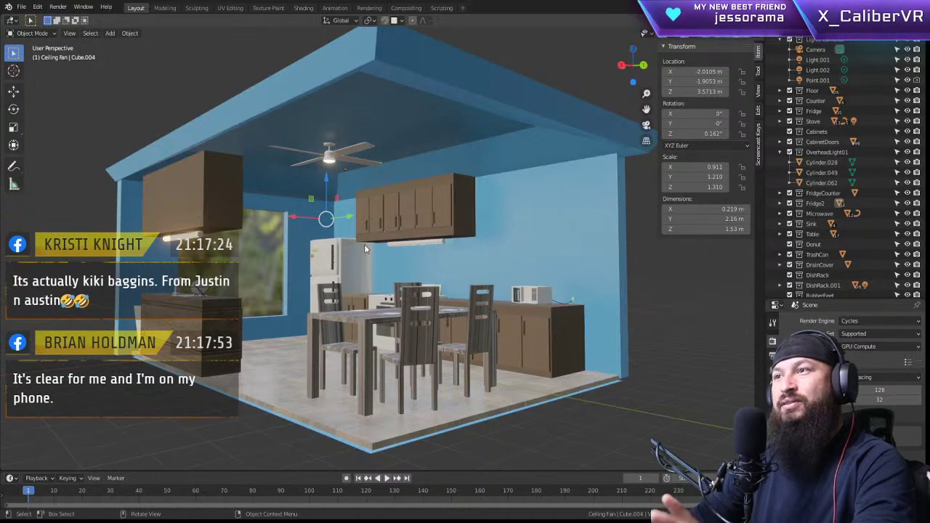
{"action": "middle_click_drag", "start_coordinate": [327, 270], "coordinate": [359, 224]}
{"action": "scroll", "coordinate": [277, 308], "scroll_direction": "up", "scroll_amount": 4}
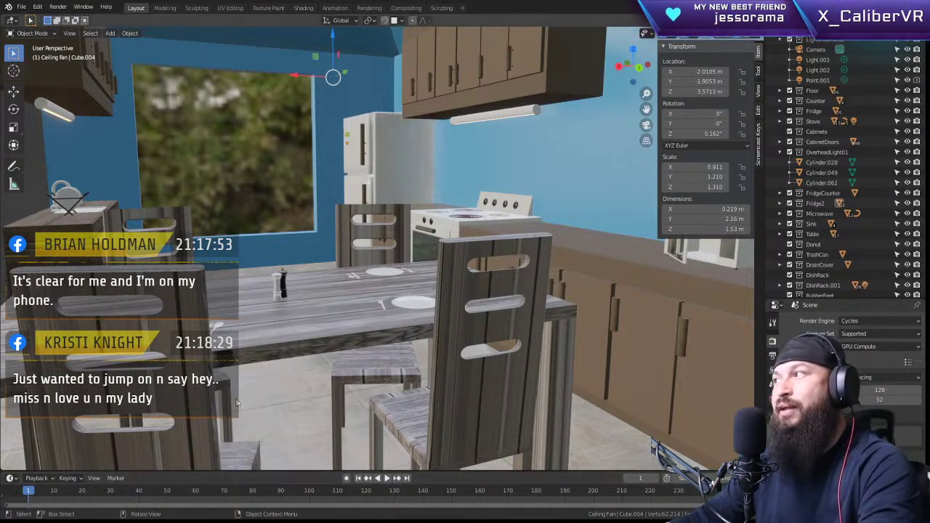
{"action": "scroll", "coordinate": [320, 326], "scroll_direction": "down", "scroll_amount": 5}
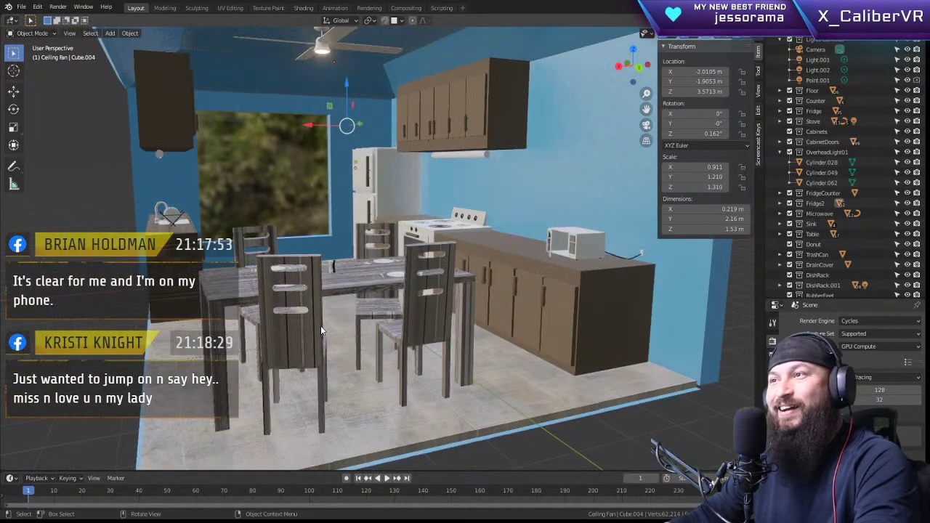
{"action": "scroll", "coordinate": [436, 247], "scroll_direction": "up", "scroll_amount": 3}
{"action": "middle_click_drag", "start_coordinate": [454, 239], "coordinate": [414, 250]}
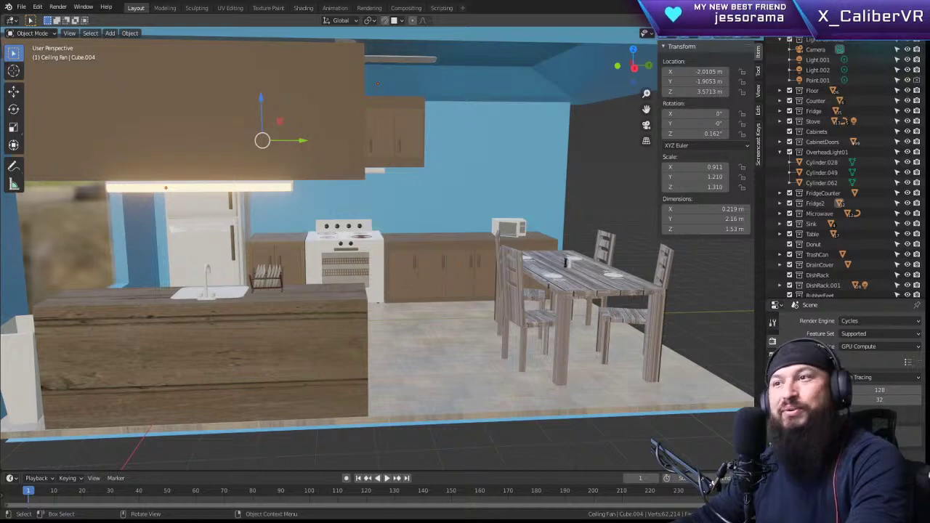
Step: Box-select the objects where the end of the sink counter meets the floor
{"action": "key", "text": "b"}
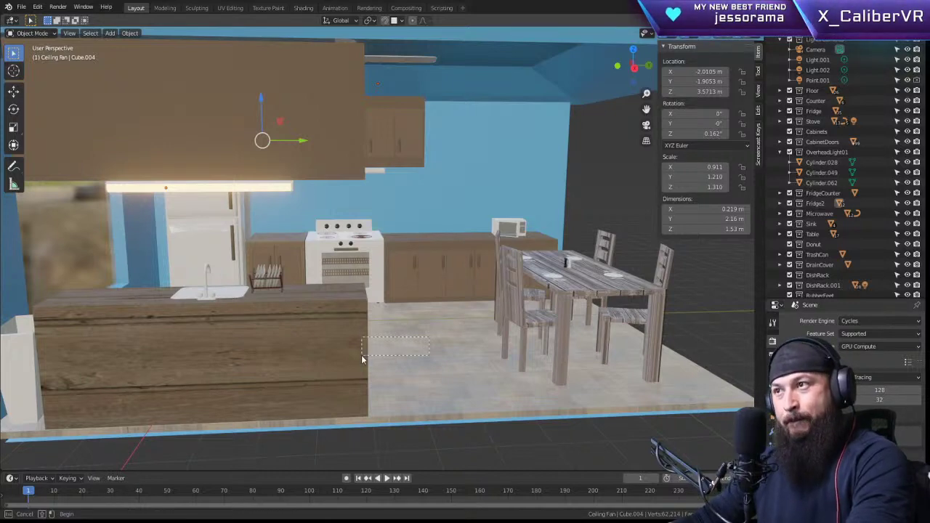
{"action": "left_click_drag", "start_coordinate": [362, 358], "coordinate": [363, 358]}
{"action": "middle_click_drag", "start_coordinate": [261, 297], "coordinate": [237, 295]}
{"action": "scroll", "coordinate": [330, 333], "scroll_direction": "up", "scroll_amount": 3}
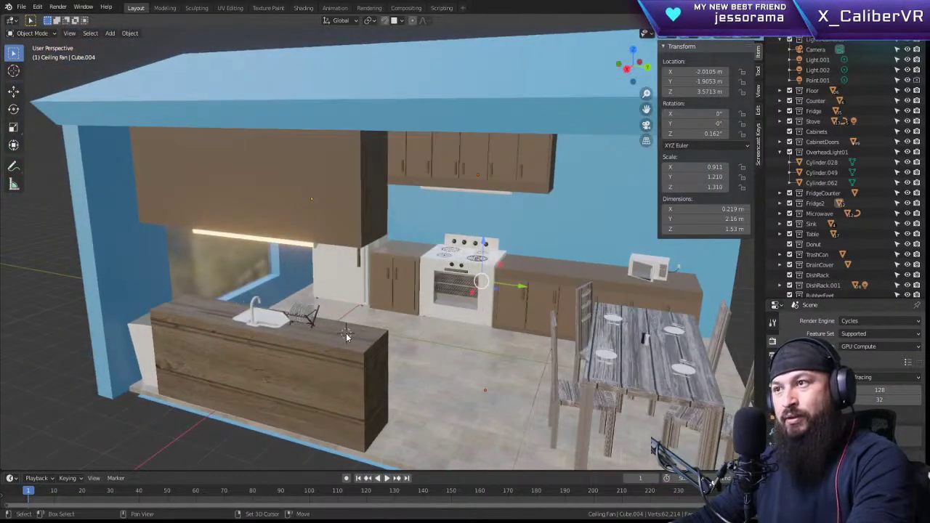
Step: Place the 3D cursor on top of the sink counter and paste the copied donut objects into the scene
{"action": "right_click", "coordinate": [346, 332], "text": "shift"}
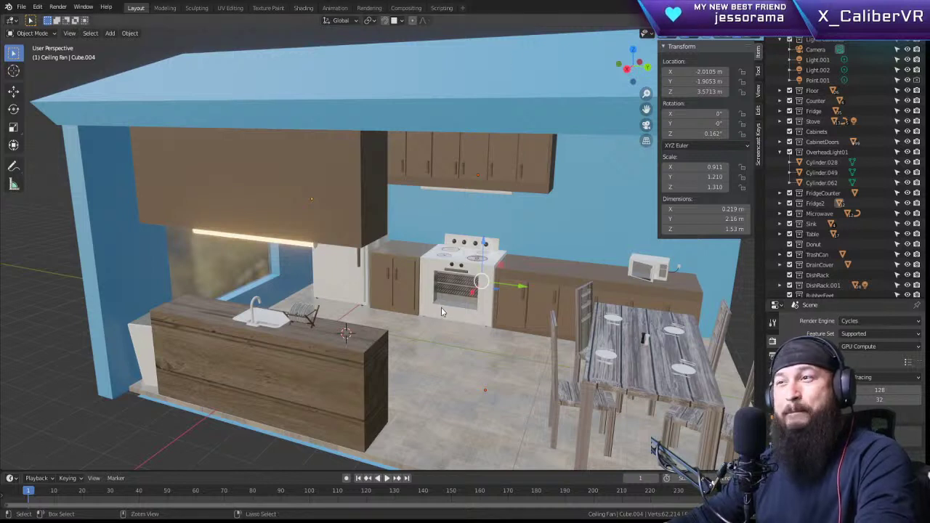
{"action": "key", "text": "ctrl+v"}
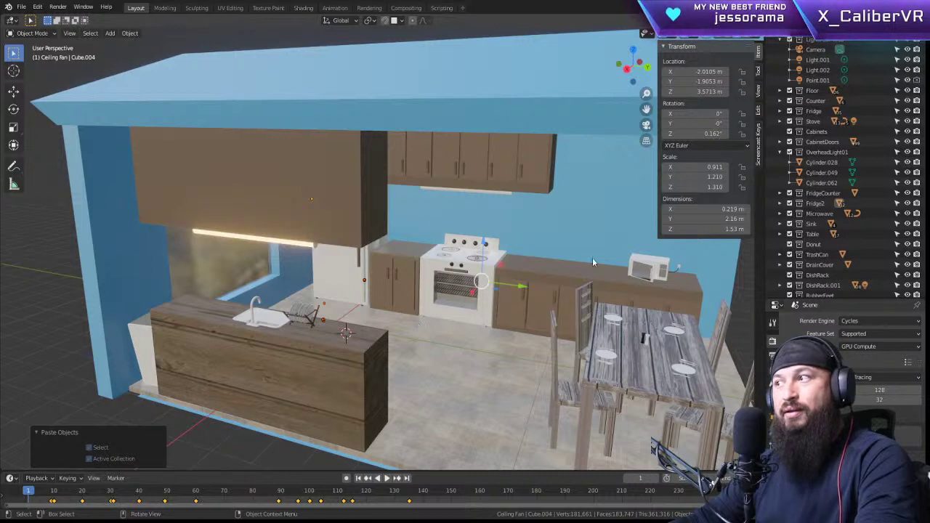
{"action": "scroll", "coordinate": [842, 186], "scroll_direction": "down", "scroll_amount": 5}
{"action": "scroll", "coordinate": [843, 186], "scroll_direction": "down", "scroll_amount": 6}
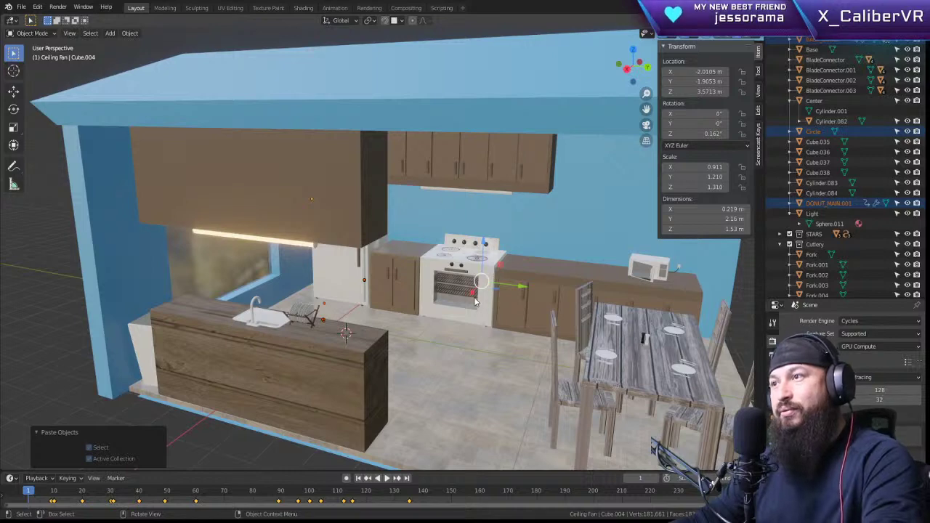
Step: Move the pasted objects about -0.13 m along X and frame them near the fridge
{"action": "key", "text": "g"}
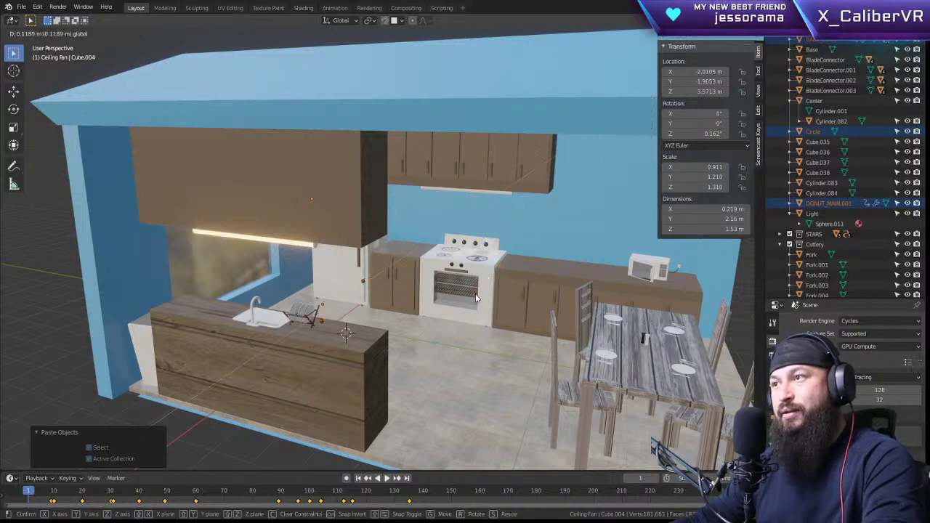
{"action": "left_click", "coordinate": [476, 297]}
{"action": "key", "text": "KP_Decimal"}
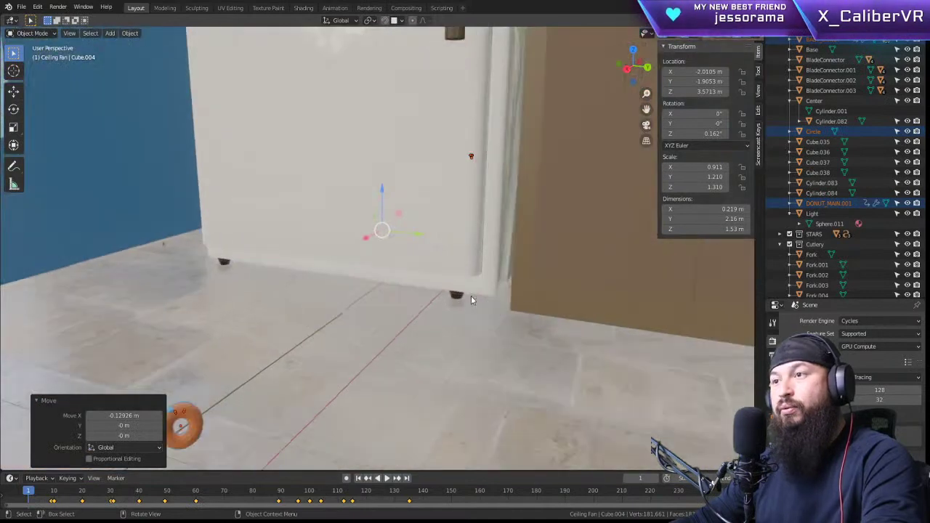
{"action": "middle_click_drag", "start_coordinate": [370, 321], "coordinate": [433, 305]}
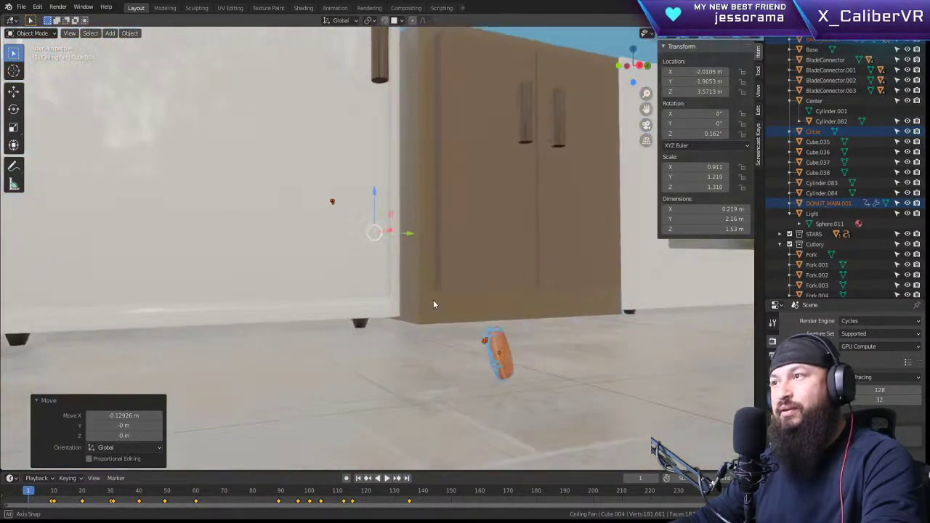
Step: Move the pasted objects about 23.5 m along Y, clear of the kitchen building
{"action": "scroll", "coordinate": [431, 302], "scroll_direction": "down", "scroll_amount": 12}
{"action": "scroll", "coordinate": [480, 290], "scroll_direction": "up", "scroll_amount": 3}
{"action": "middle_click_drag", "start_coordinate": [525, 281], "coordinate": [483, 297]}
{"action": "scroll", "coordinate": [483, 296], "scroll_direction": "down", "scroll_amount": 8}
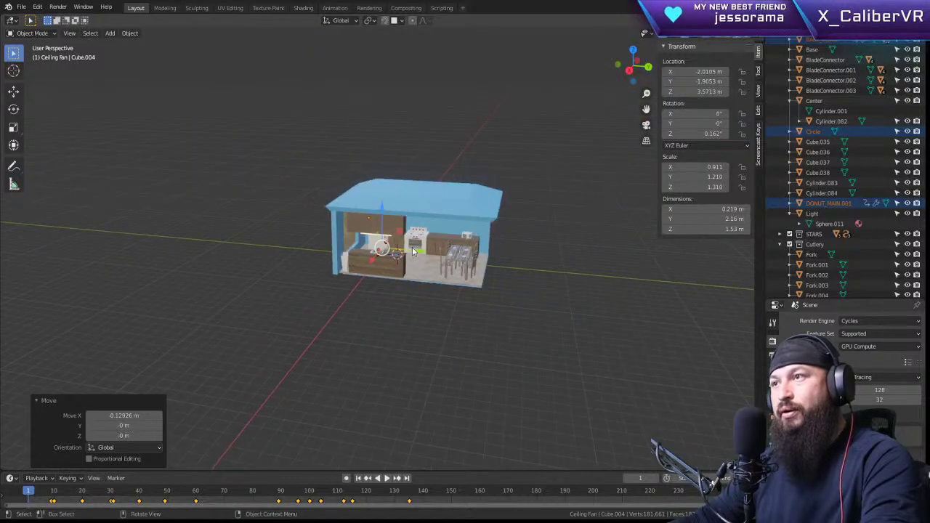
{"action": "key", "text": "g"}
{"action": "key", "text": "y"}
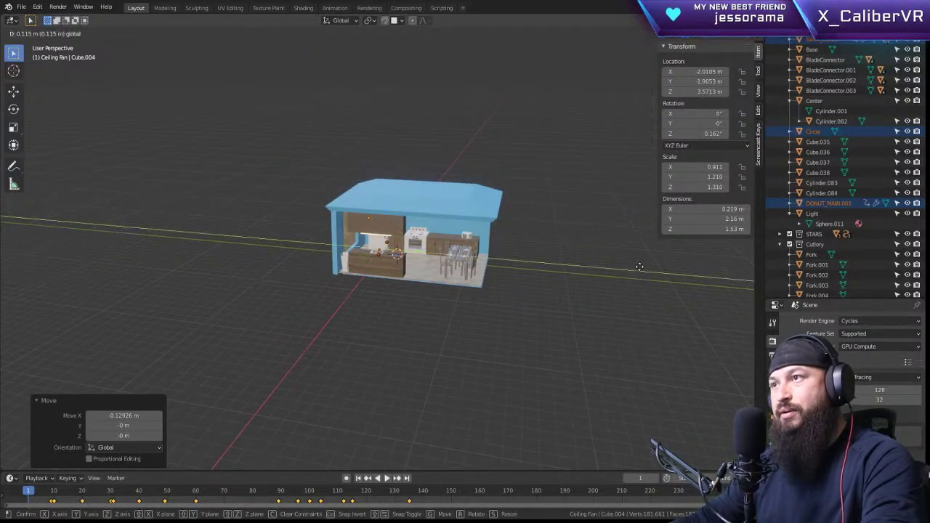
{"action": "left_click", "coordinate": [599, 301]}
{"action": "middle_click_drag", "start_coordinate": [652, 313], "coordinate": [496, 274]}
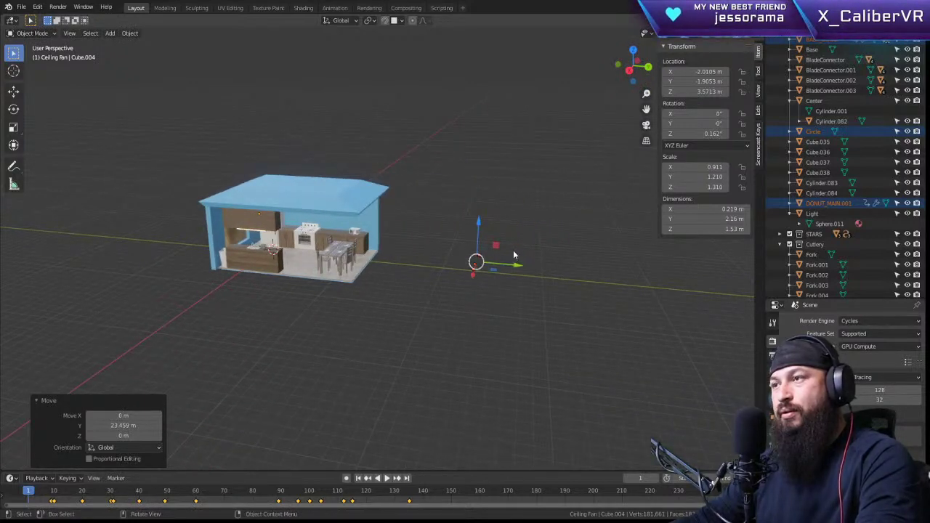
Step: Find the pasted objects in the empty area and select only the small BABY_DONUT object
{"action": "scroll", "coordinate": [515, 257], "scroll_direction": "up", "scroll_amount": 3}
{"action": "key", "text": "KP_Decimal"}
{"action": "left_click_drag", "start_coordinate": [500, 202], "coordinate": [610, 329]}
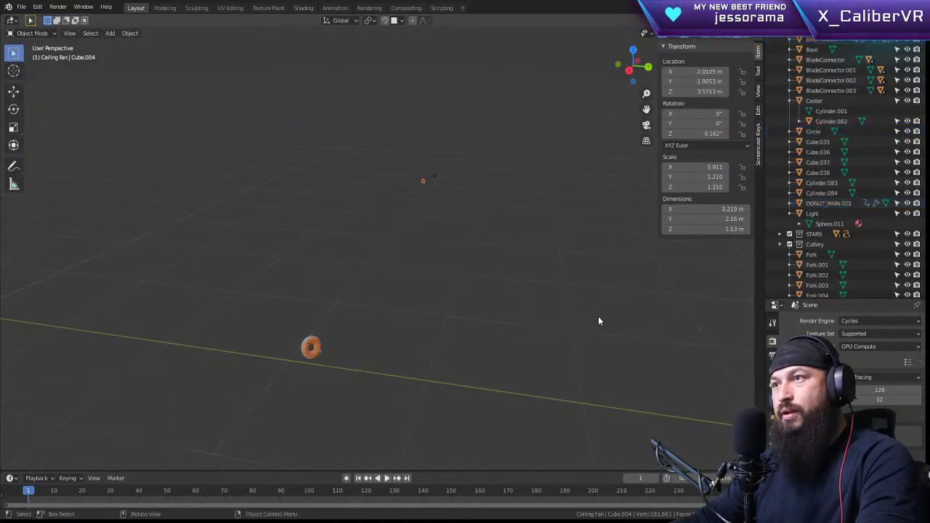
{"action": "middle_click_drag", "start_coordinate": [598, 316], "coordinate": [445, 263]}
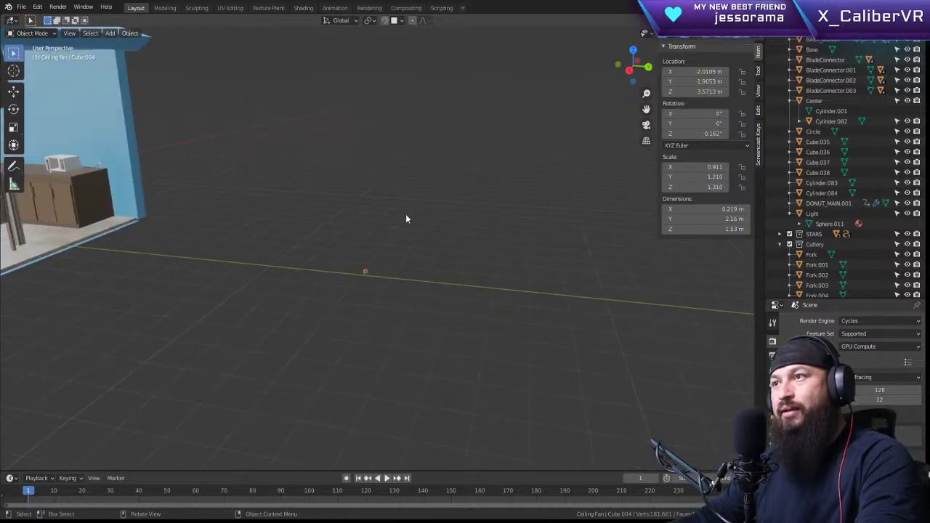
{"action": "left_click_drag", "start_coordinate": [426, 187], "coordinate": [390, 243]}
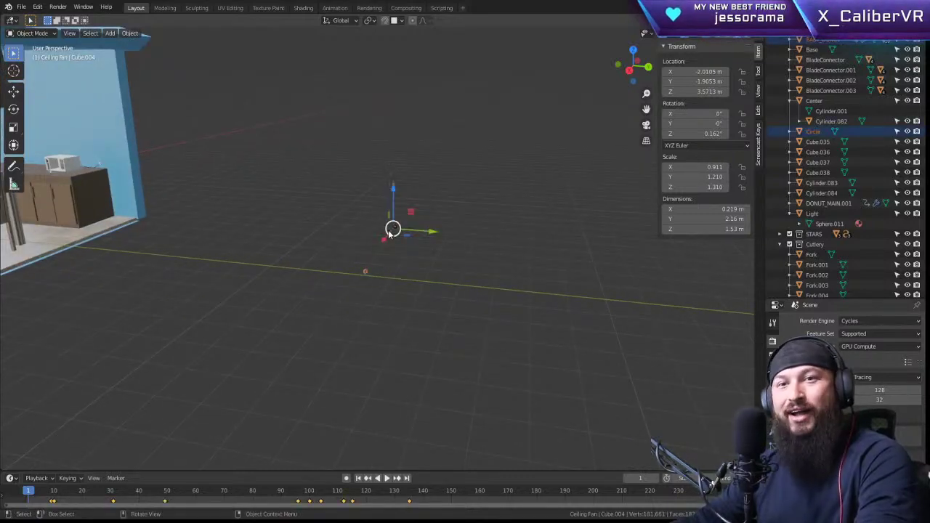
{"action": "scroll", "coordinate": [414, 228], "scroll_direction": "up", "scroll_amount": 5}
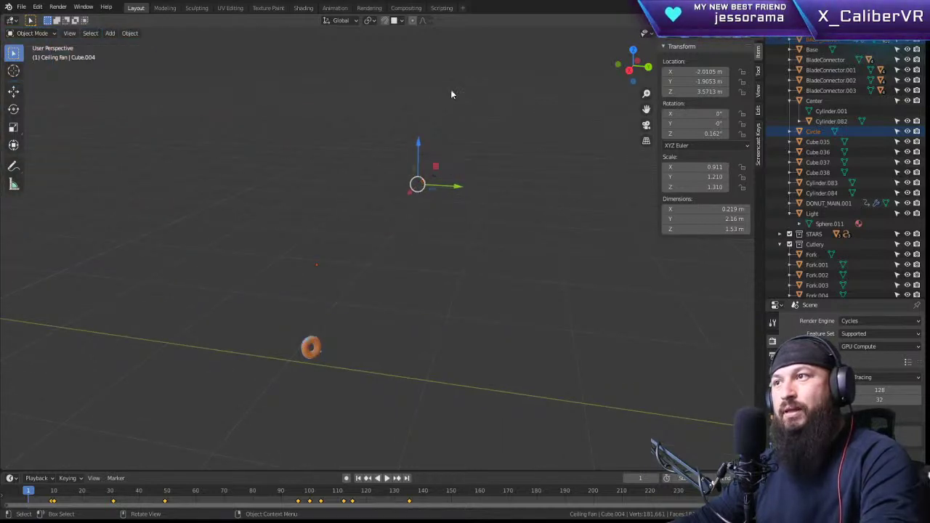
{"action": "left_click", "coordinate": [436, 172]}
{"action": "left_click", "coordinate": [423, 182]}
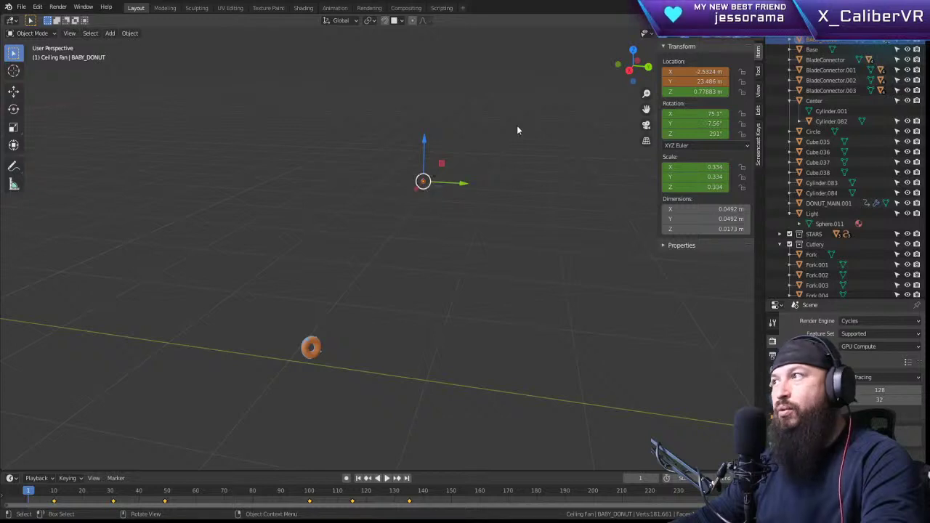
Step: Examine the baby donut up close in orthographic view, from its back to its face, glasses and red cap
{"action": "key", "text": "KP_5"}
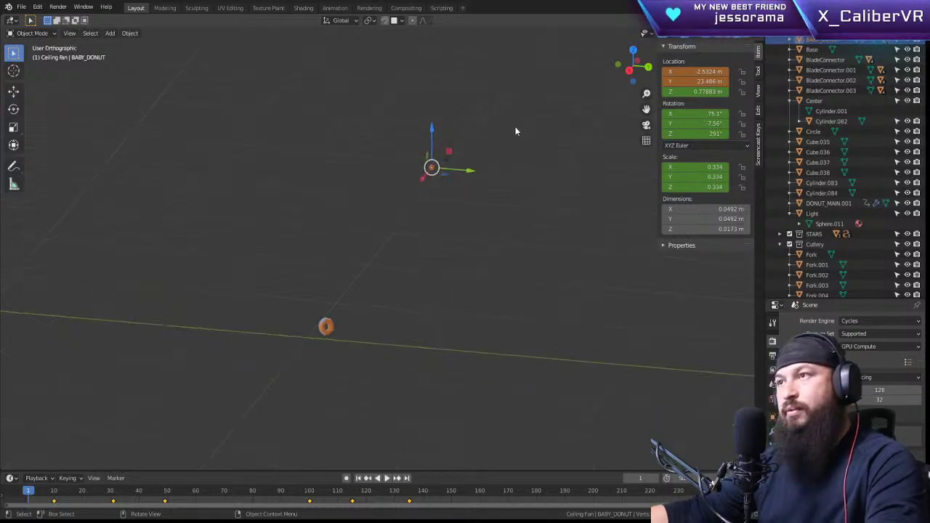
{"action": "key", "text": "KP_Decimal"}
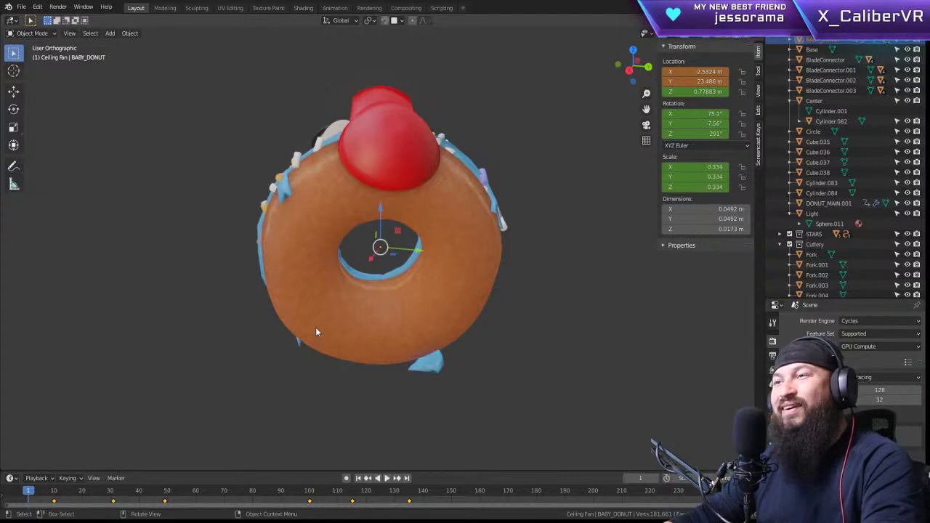
{"action": "middle_click_drag", "start_coordinate": [264, 314], "coordinate": [477, 298]}
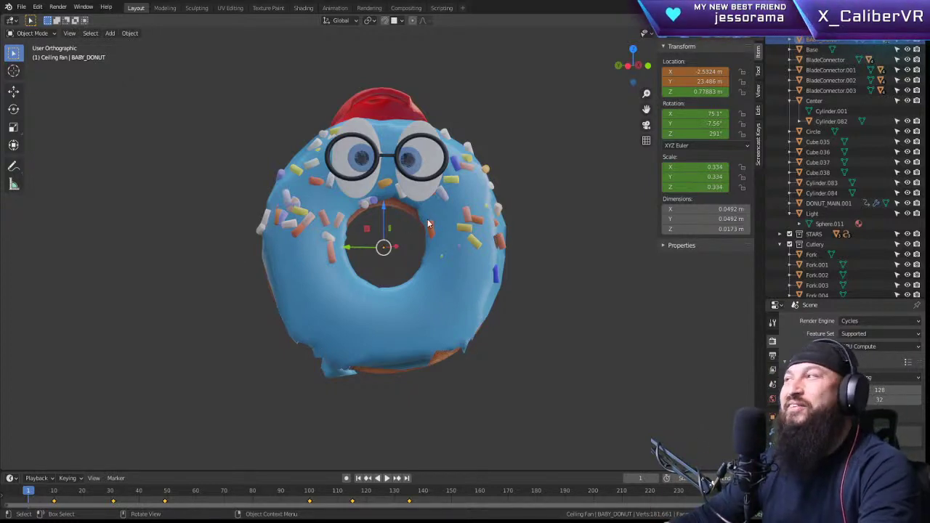
{"action": "middle_click_drag", "start_coordinate": [436, 264], "coordinate": [426, 257]}
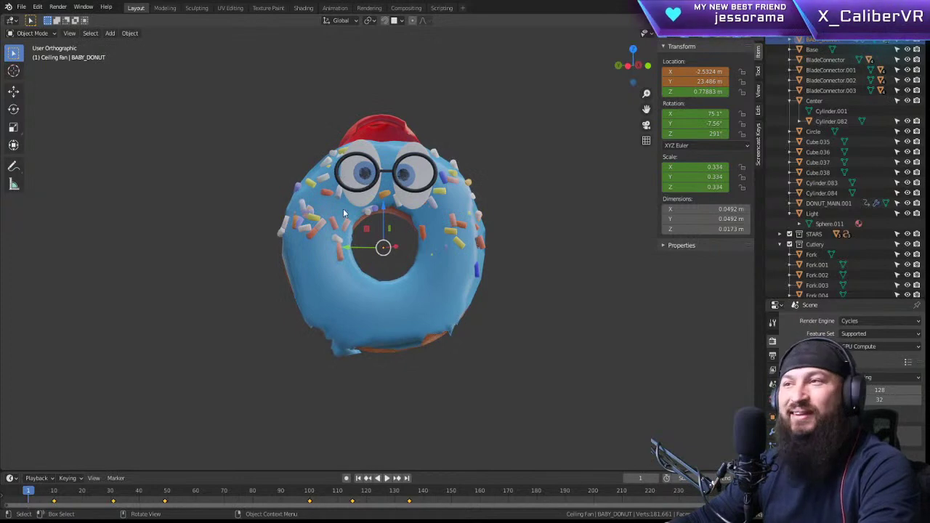
{"action": "middle_click_drag", "start_coordinate": [343, 208], "coordinate": [432, 226]}
{"action": "scroll", "coordinate": [433, 226], "scroll_direction": "down", "scroll_amount": 5}
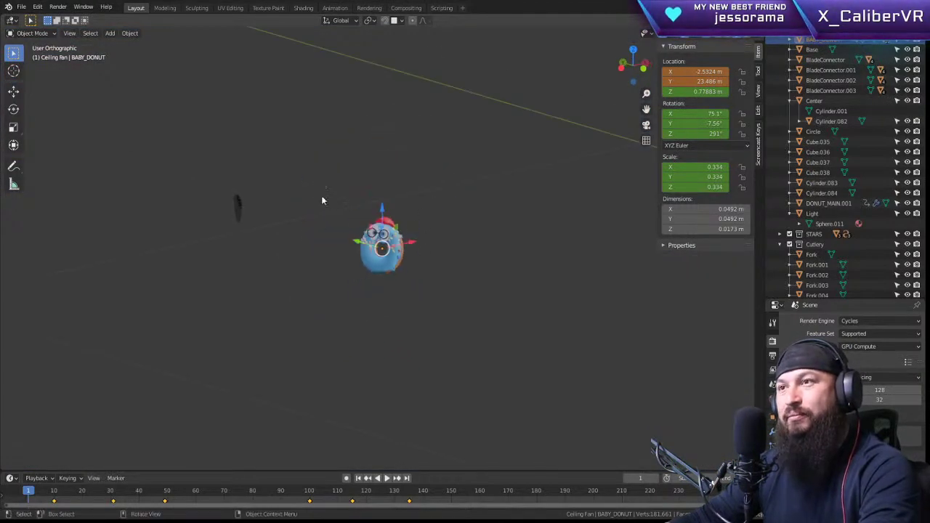
{"action": "scroll", "coordinate": [320, 199], "scroll_direction": "up", "scroll_amount": 2}
{"action": "middle_click_drag", "start_coordinate": [305, 195], "coordinate": [444, 215], "text": "shift"}
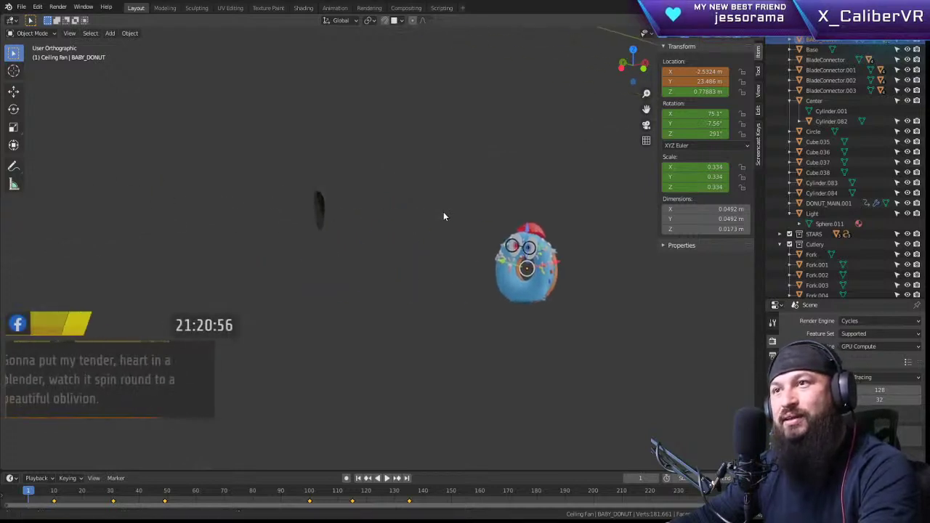
Step: Select the dark half-round Circle object near the baby donut and delete it
{"action": "left_click_drag", "start_coordinate": [372, 138], "coordinate": [253, 219]}
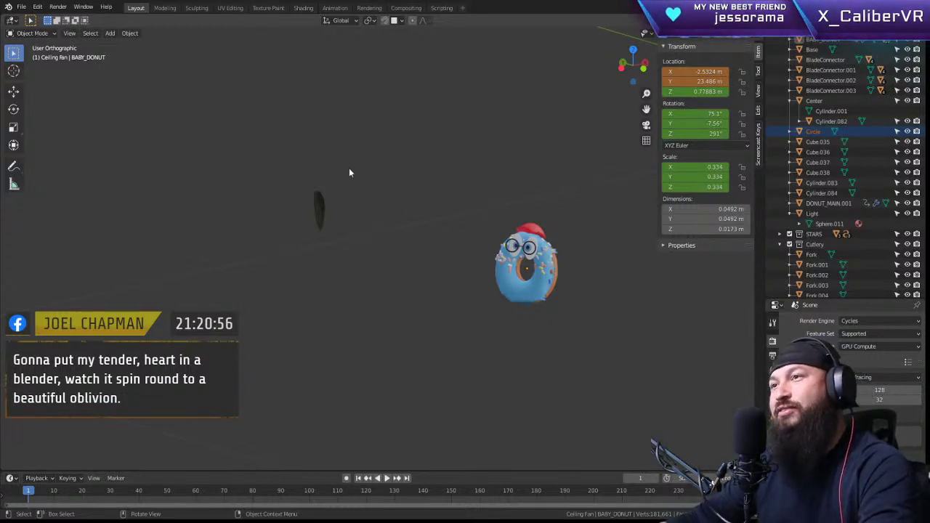
{"action": "left_click", "coordinate": [321, 196]}
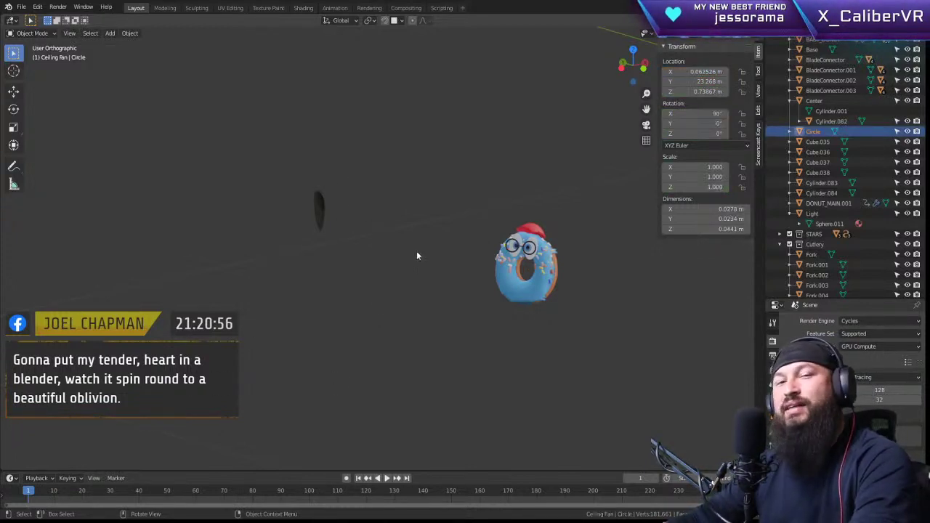
{"action": "middle_click_drag", "start_coordinate": [416, 250], "coordinate": [349, 219]}
{"action": "middle_click_drag", "start_coordinate": [438, 213], "coordinate": [422, 228]}
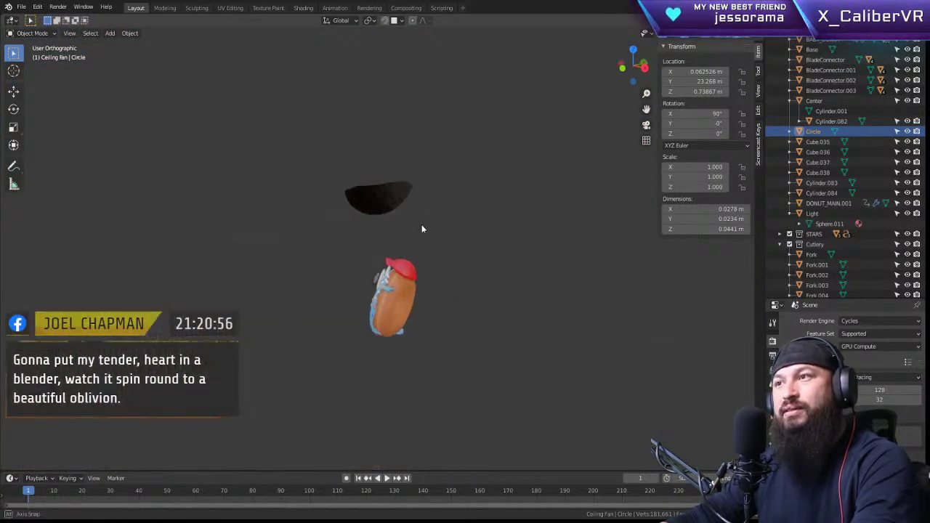
{"action": "scroll", "coordinate": [403, 207], "scroll_direction": "down", "scroll_amount": 3}
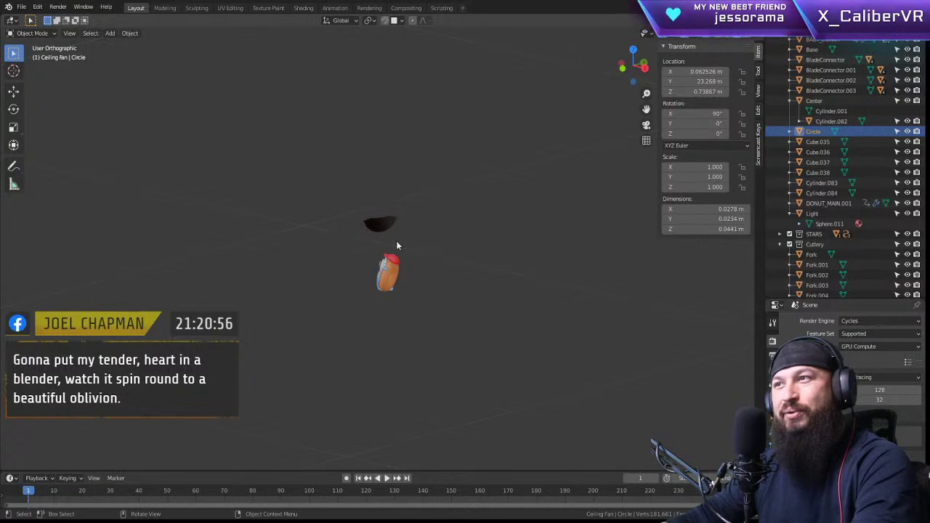
{"action": "left_click", "coordinate": [392, 267]}
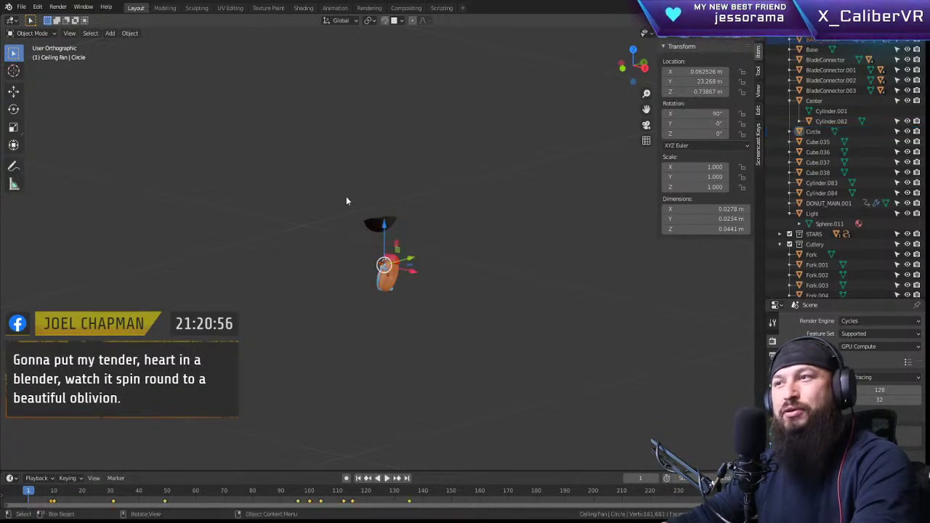
{"action": "left_click_drag", "start_coordinate": [347, 208], "coordinate": [413, 235]}
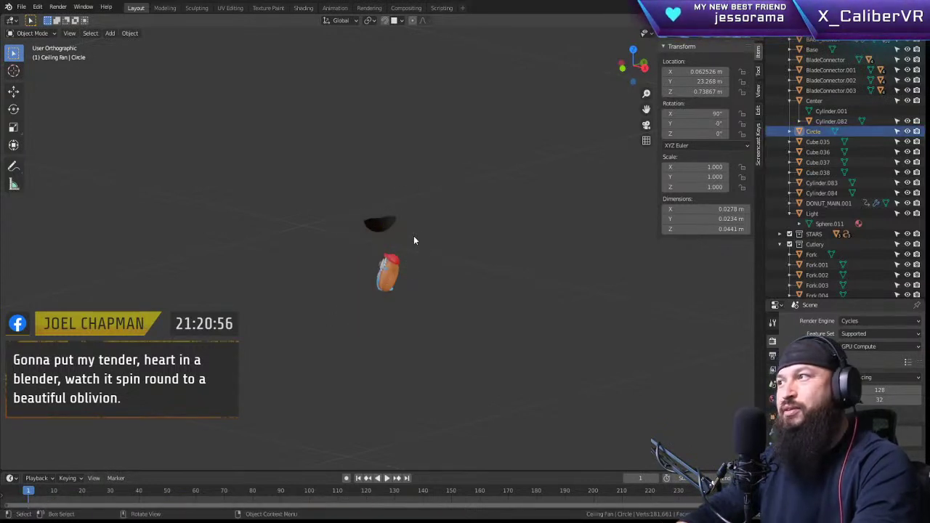
{"action": "key", "text": "Delete"}
Step: Move the baby donut's objects about 3.3 m along X and back along Y towards the large donut
{"action": "scroll", "coordinate": [413, 241], "scroll_direction": "down", "scroll_amount": 12}
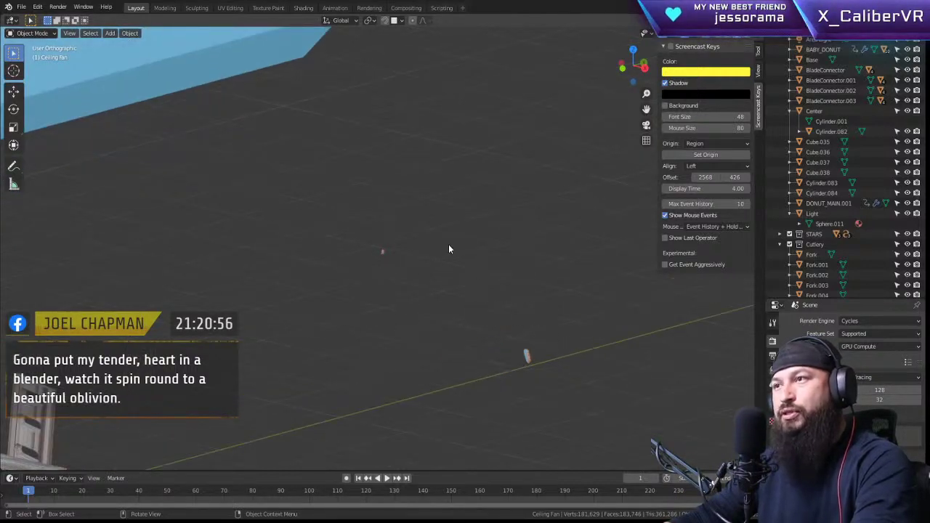
{"action": "left_click_drag", "start_coordinate": [436, 231], "coordinate": [353, 282]}
{"action": "key", "text": "g"}
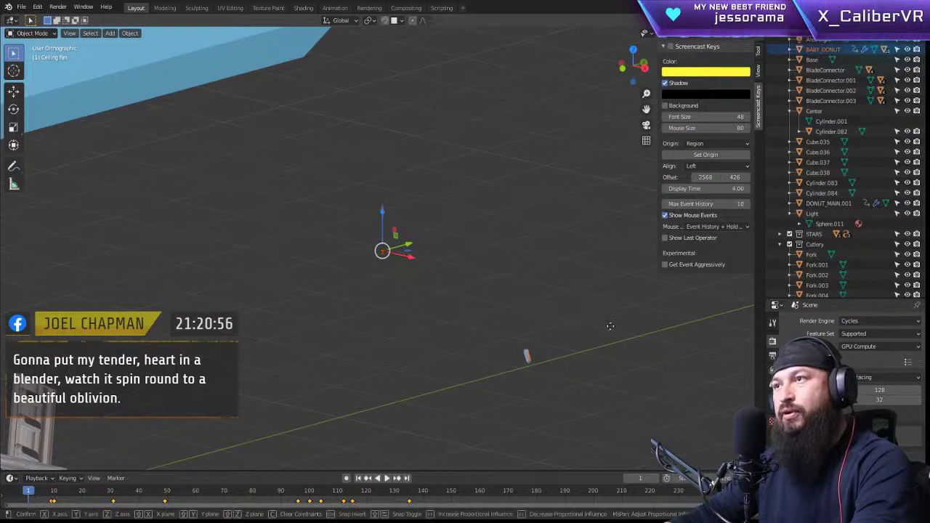
{"action": "key", "text": "x"}
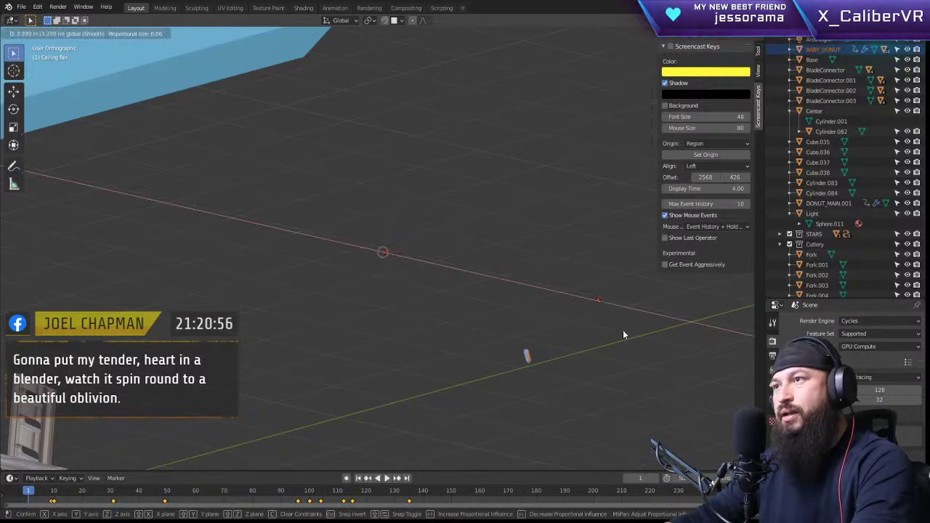
{"action": "left_click", "coordinate": [622, 330]}
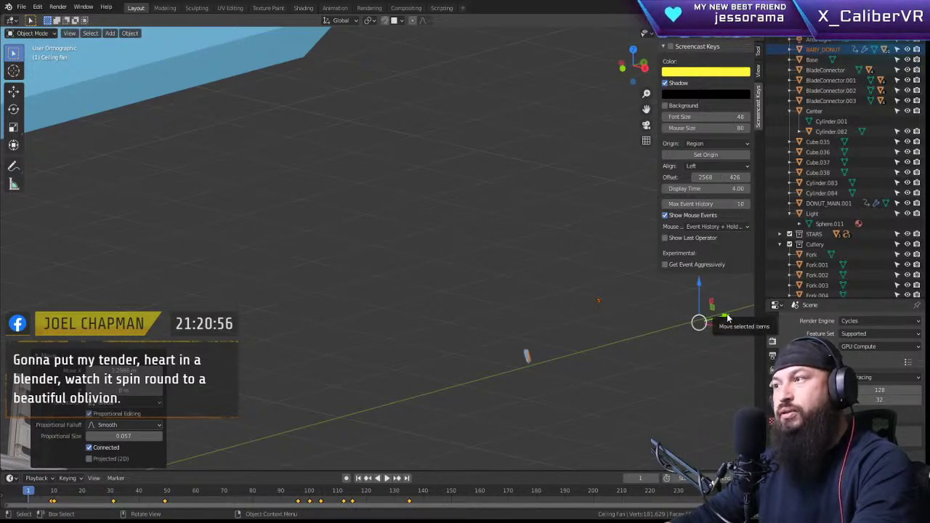
{"action": "left_click_drag", "start_coordinate": [728, 318], "coordinate": [581, 351]}
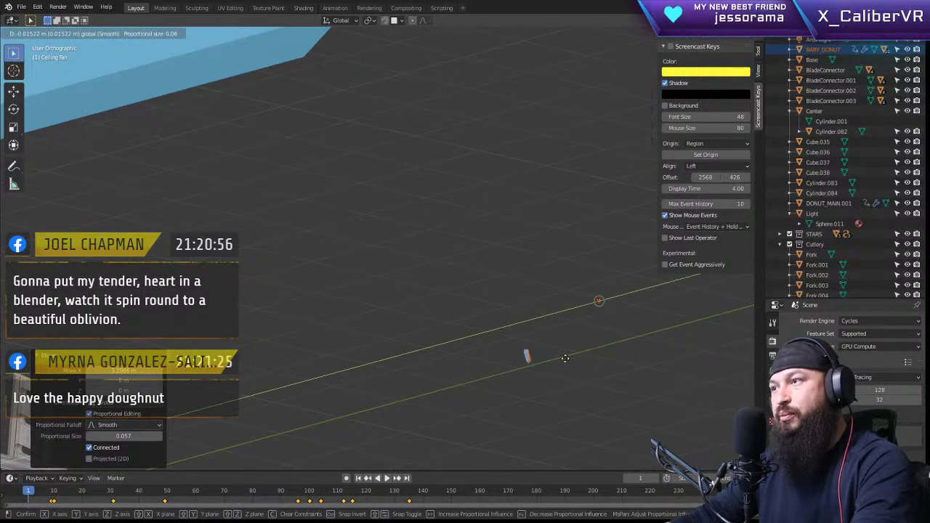
{"action": "left_click", "coordinate": [539, 365]}
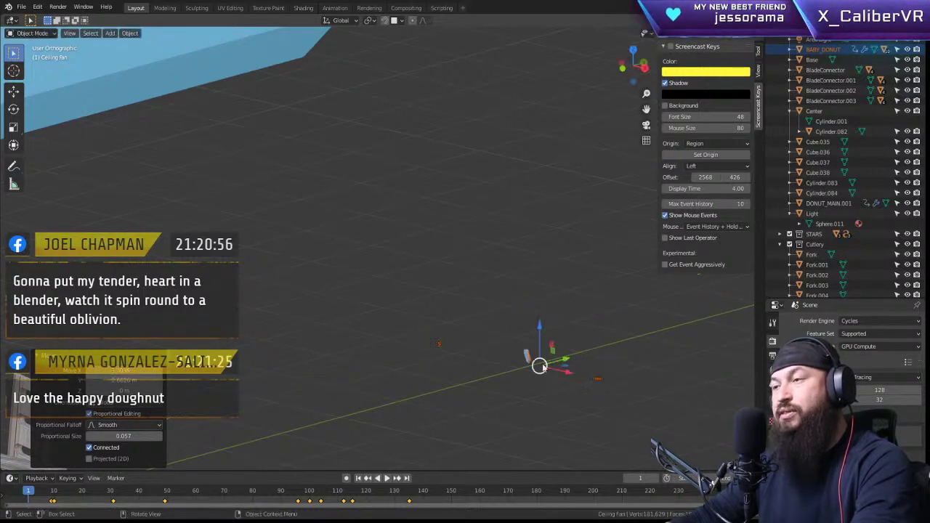
Step: Select only the BABY_DONUT object near the large donut and frame both donuts
{"action": "left_click", "coordinate": [438, 343]}
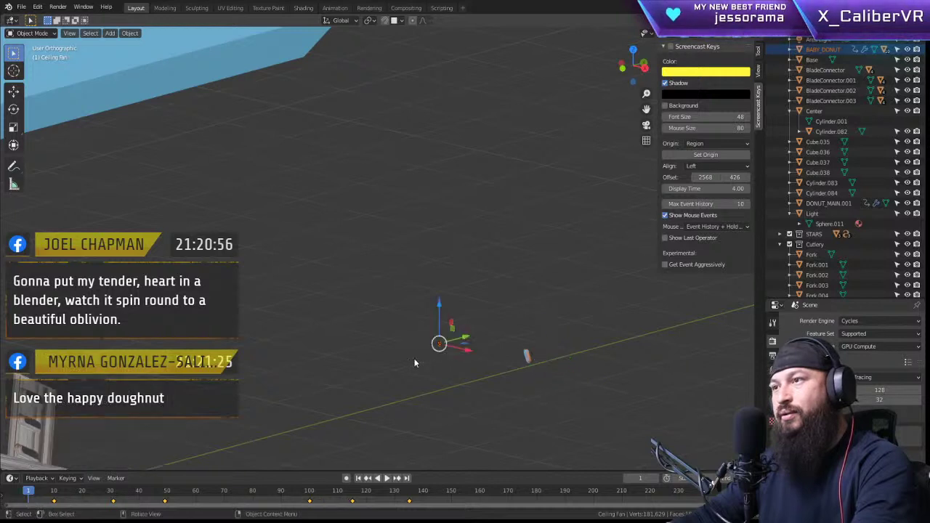
{"action": "scroll", "coordinate": [469, 349], "scroll_direction": "up", "scroll_amount": 5}
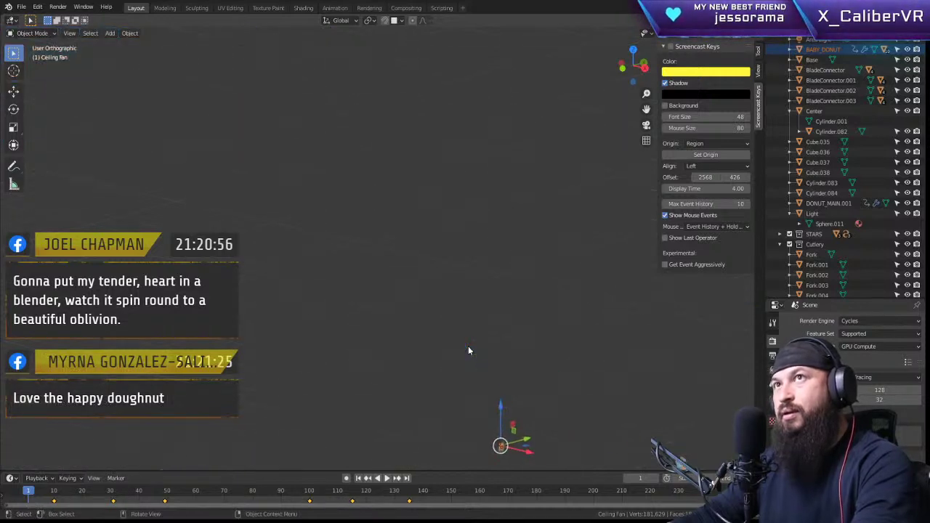
{"action": "scroll", "coordinate": [531, 346], "scroll_direction": "down", "scroll_amount": 4}
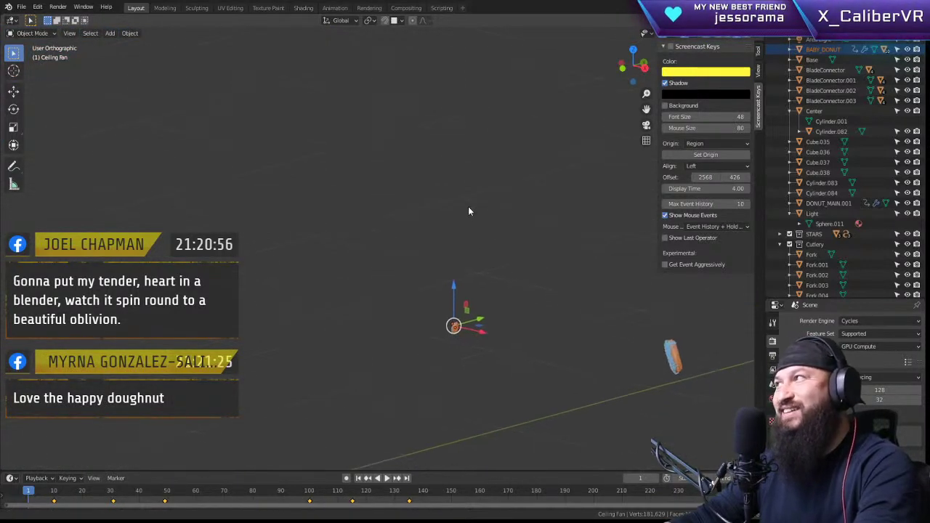
Step: Select the baby donut's detached eye, glasses and cap pieces, frame them, and examine them in perspective view
{"action": "middle_click_drag", "start_coordinate": [500, 361], "coordinate": [528, 357], "text": "shift"}
{"action": "scroll", "coordinate": [482, 295], "scroll_direction": "up", "scroll_amount": 4}
{"action": "middle_click_drag", "start_coordinate": [366, 298], "coordinate": [439, 334]}
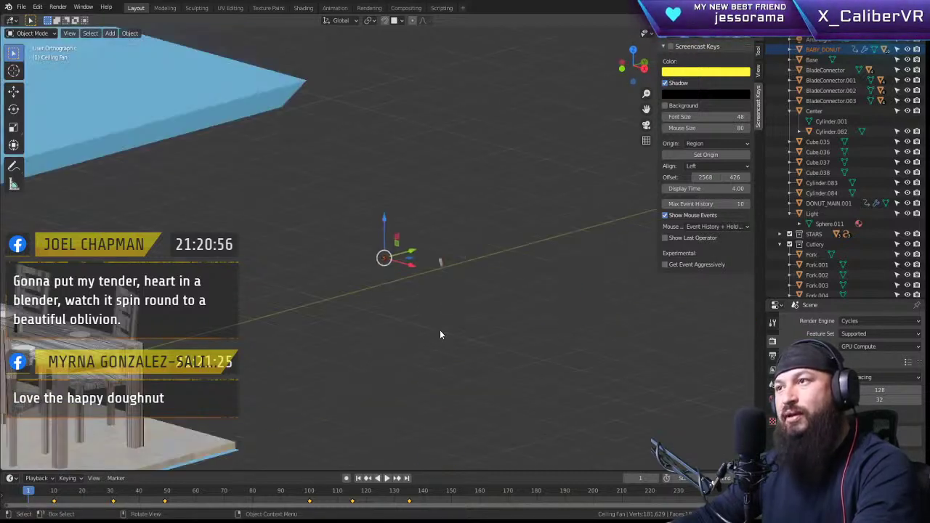
{"action": "left_click", "coordinate": [471, 281]}
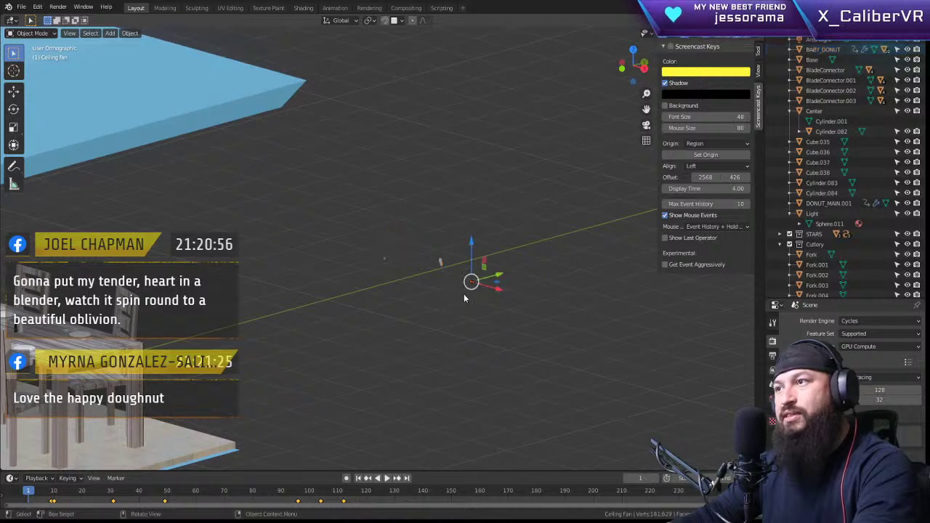
{"action": "key", "text": "KP_5"}
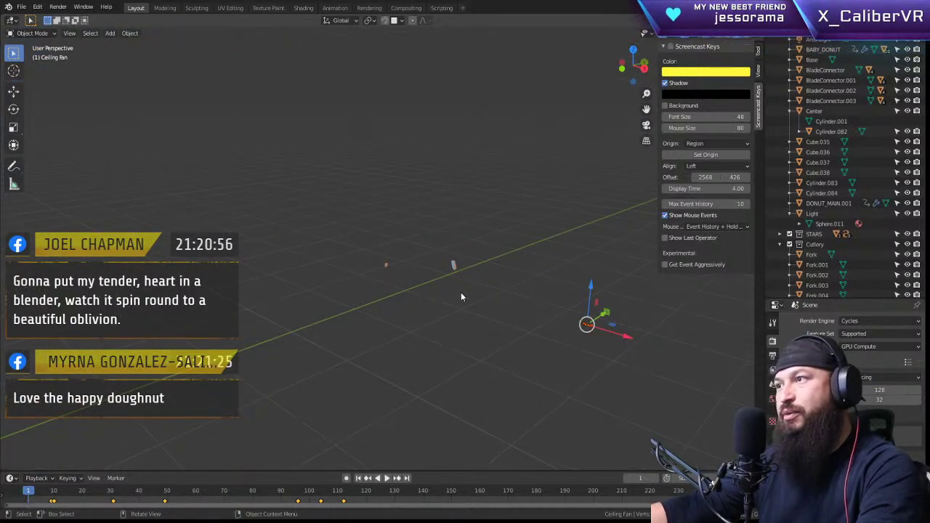
{"action": "key", "text": "KP_Decimal"}
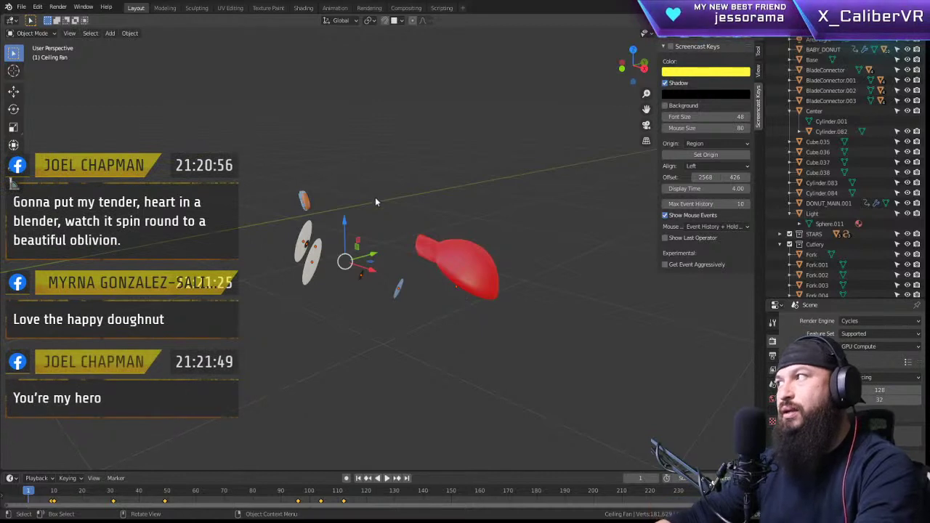
{"action": "middle_click_drag", "start_coordinate": [405, 239], "coordinate": [545, 221]}
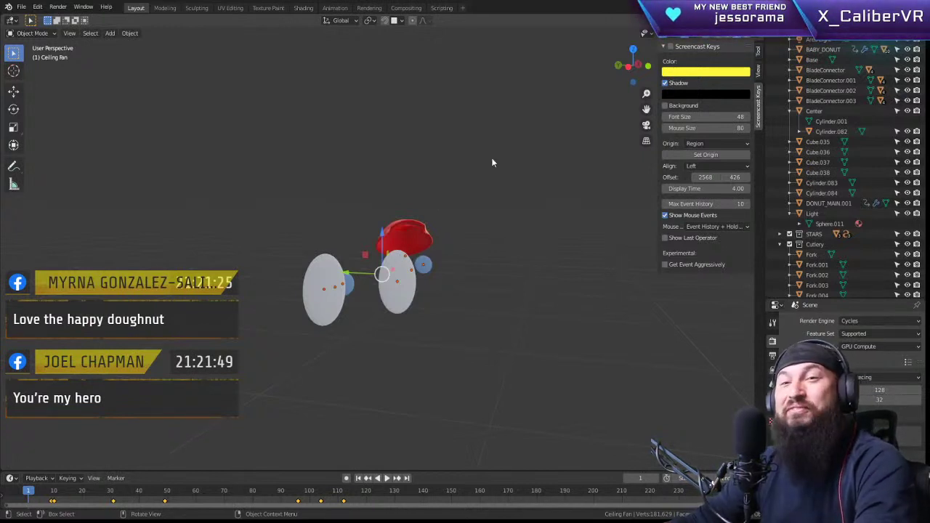
{"action": "key", "text": "h"}
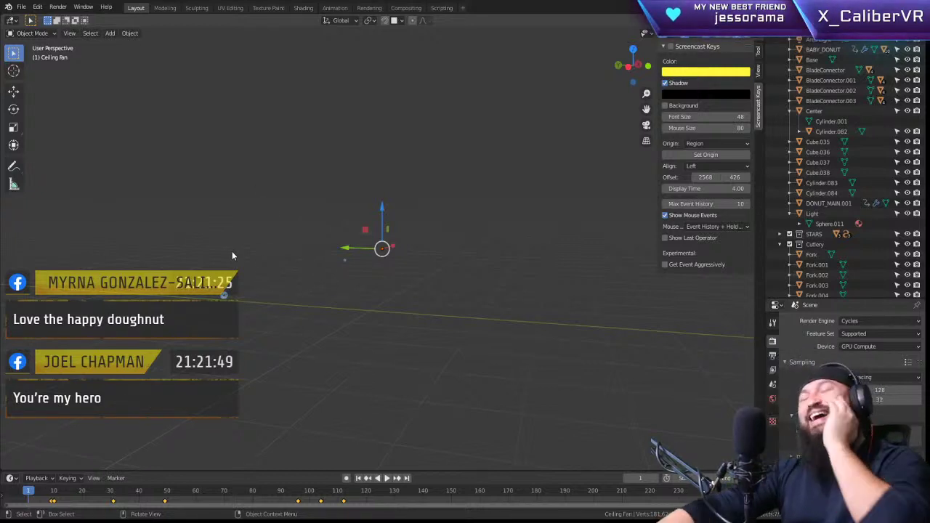
{"action": "middle_click_drag", "start_coordinate": [346, 268], "coordinate": [313, 252]}
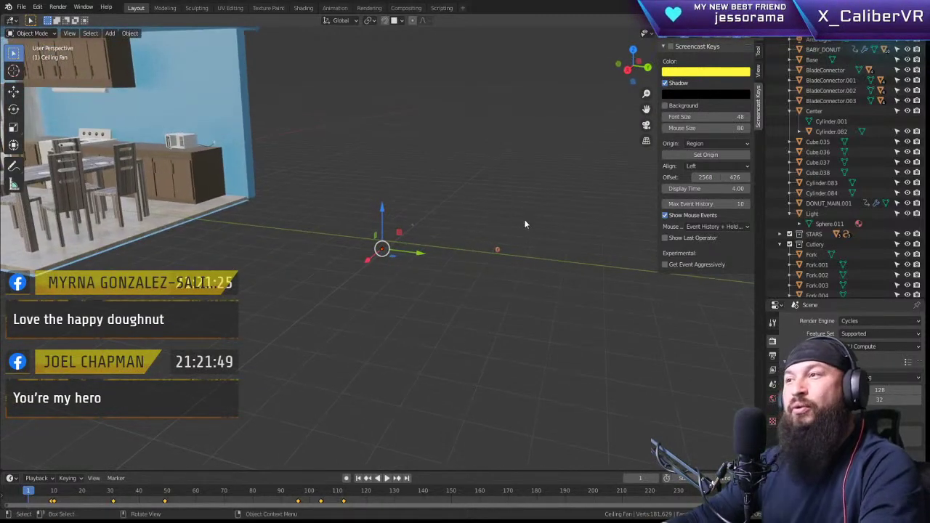
Step: Select the DONUT_MAIN.001 object, frame it, and examine the large donut from its back and from its face side
{"action": "left_click", "coordinate": [497, 249]}
{"action": "scroll", "coordinate": [478, 283], "scroll_direction": "down", "scroll_amount": 2}
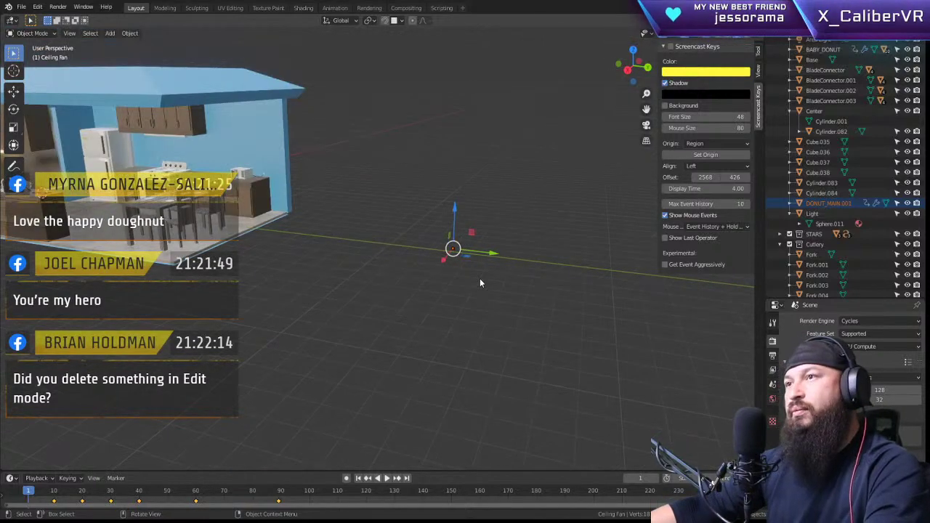
{"action": "key", "text": "KP_Decimal"}
{"action": "scroll", "coordinate": [248, 185], "scroll_direction": "down", "scroll_amount": 6}
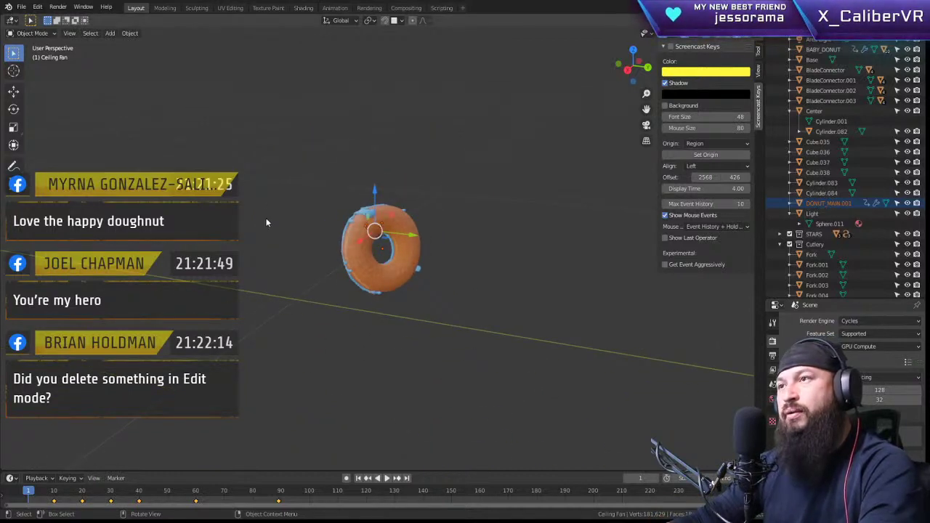
{"action": "key", "text": "KP_1"}
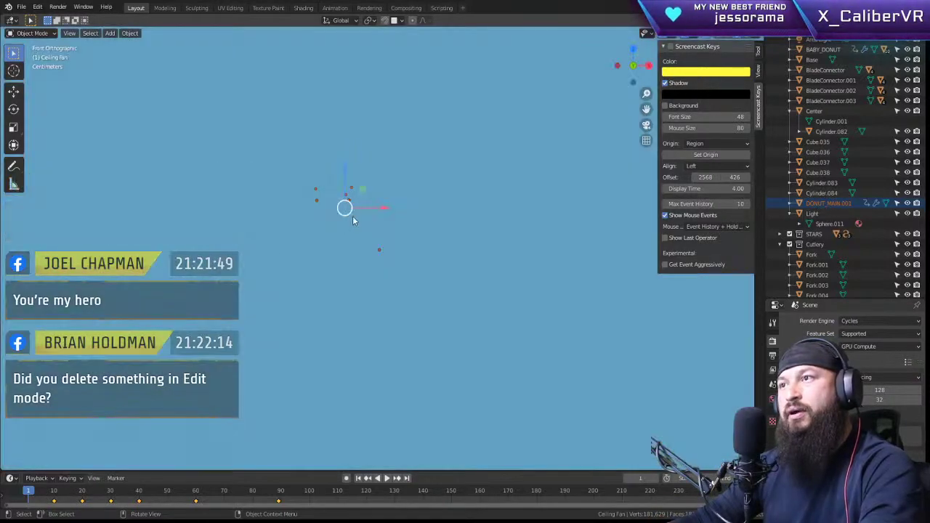
{"action": "scroll", "coordinate": [351, 221], "scroll_direction": "down", "scroll_amount": 3}
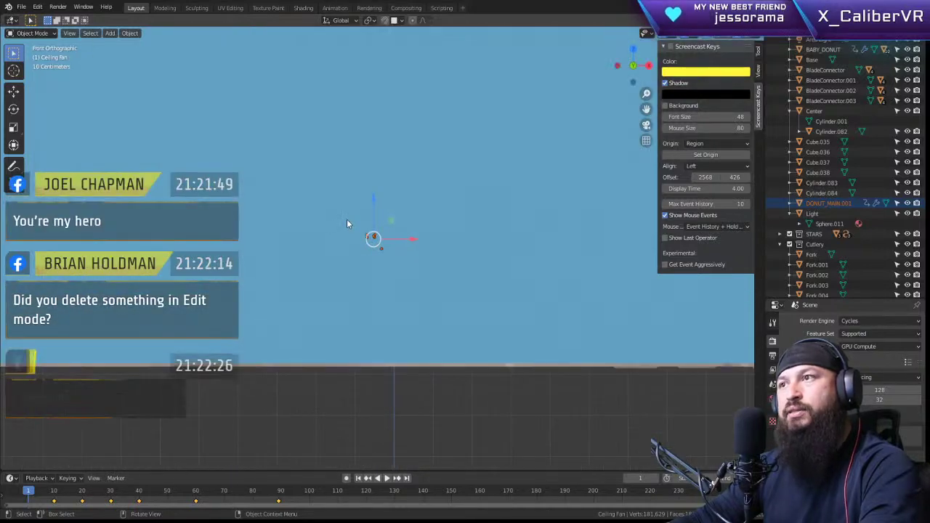
{"action": "scroll", "coordinate": [346, 219], "scroll_direction": "down", "scroll_amount": 4}
{"action": "middle_click_drag", "start_coordinate": [274, 214], "coordinate": [452, 252]}
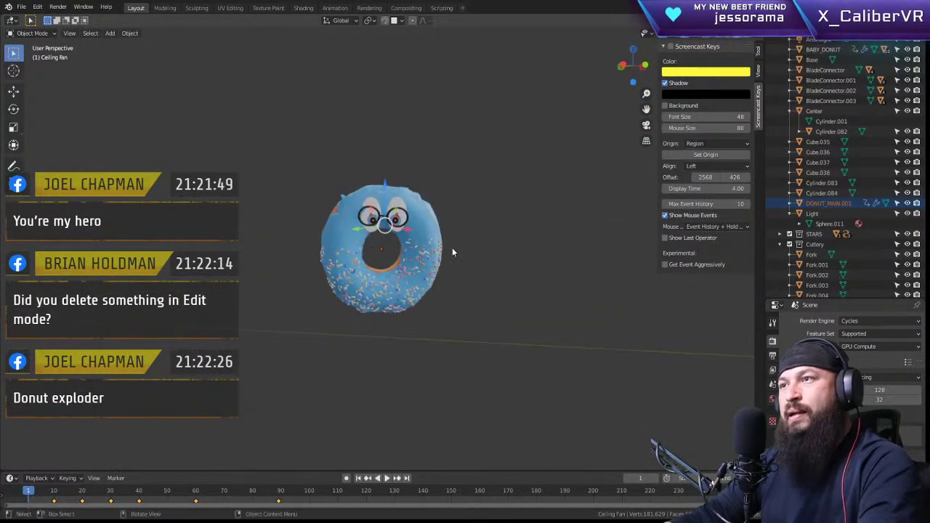
Step: Try to move the baby donut's detached face and cap pieces about 1.77 m along X towards the baby donut
{"action": "scroll", "coordinate": [452, 252], "scroll_direction": "down", "scroll_amount": 8}
{"action": "middle_click_drag", "start_coordinate": [497, 210], "coordinate": [454, 265], "text": "shift"}
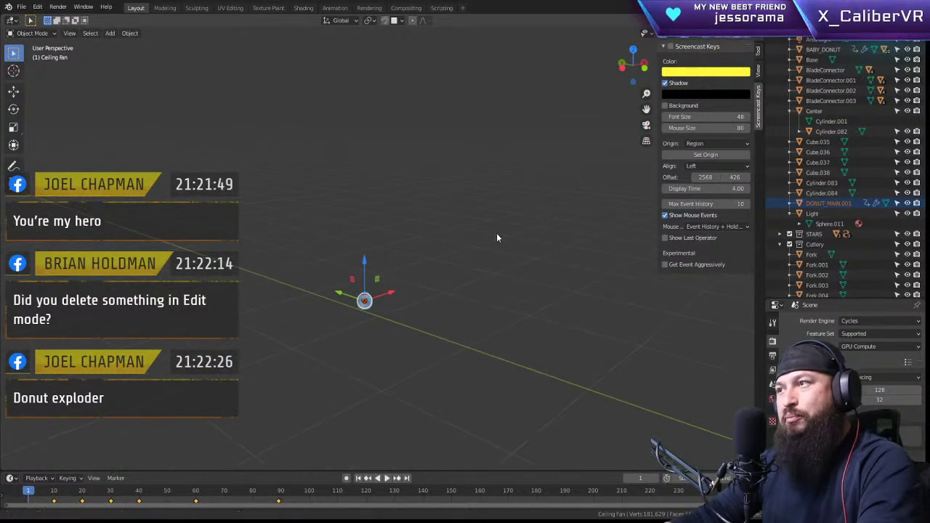
{"action": "middle_click_drag", "start_coordinate": [496, 234], "coordinate": [258, 229], "text": "shift"}
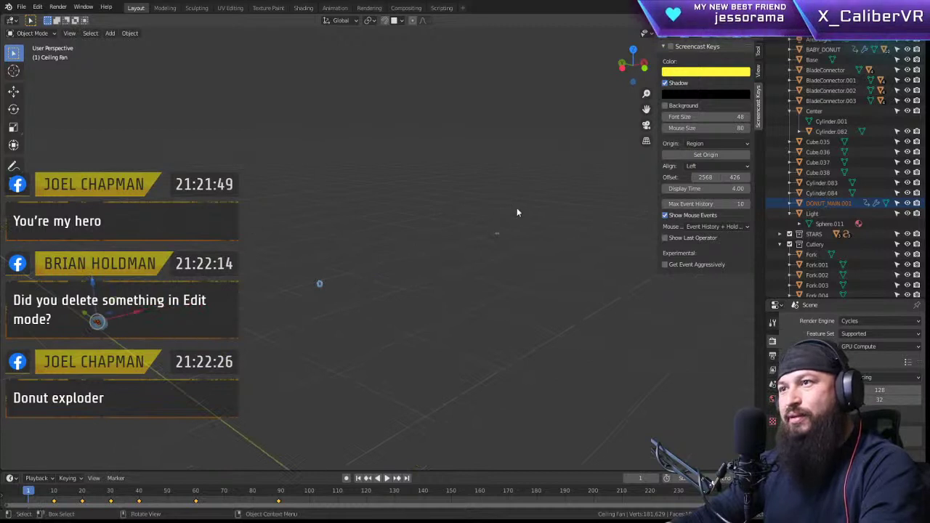
{"action": "left_click_drag", "start_coordinate": [533, 204], "coordinate": [470, 259]}
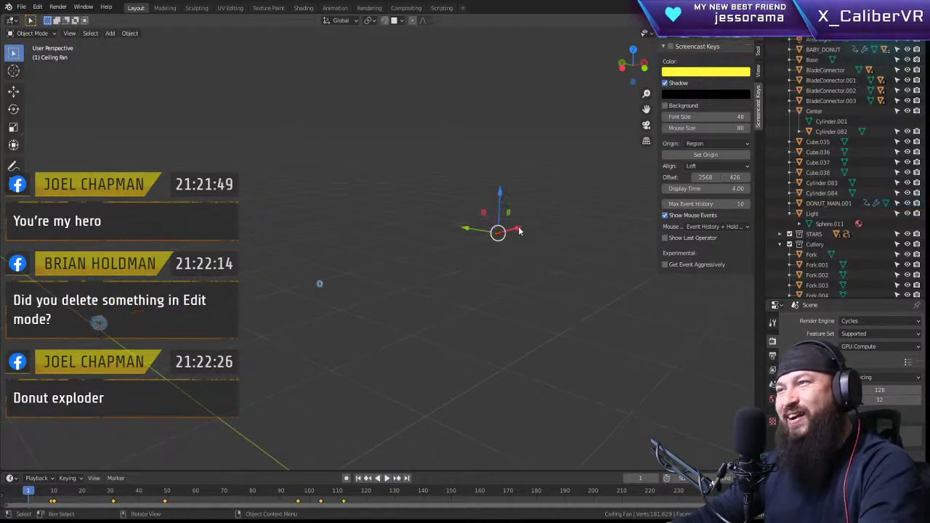
{"action": "key", "text": "g"}
{"action": "key", "text": "x"}
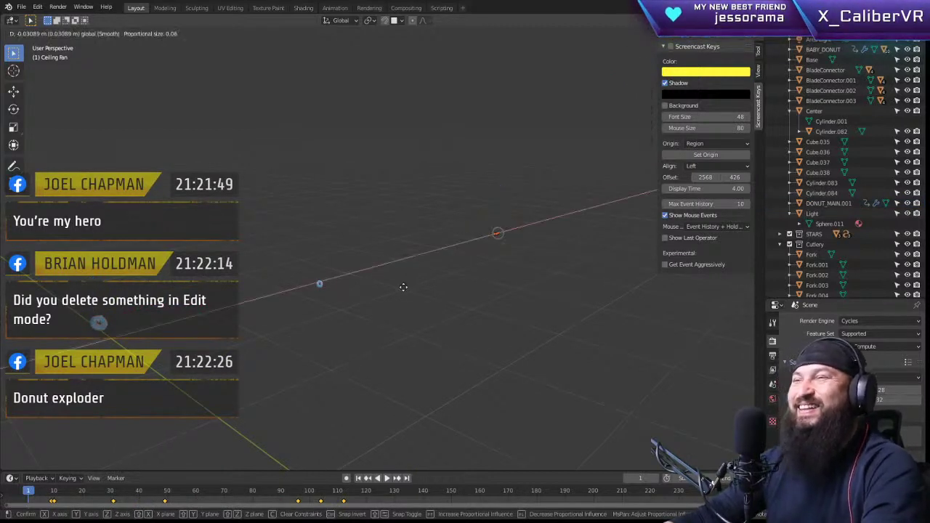
{"action": "left_click", "coordinate": [404, 291]}
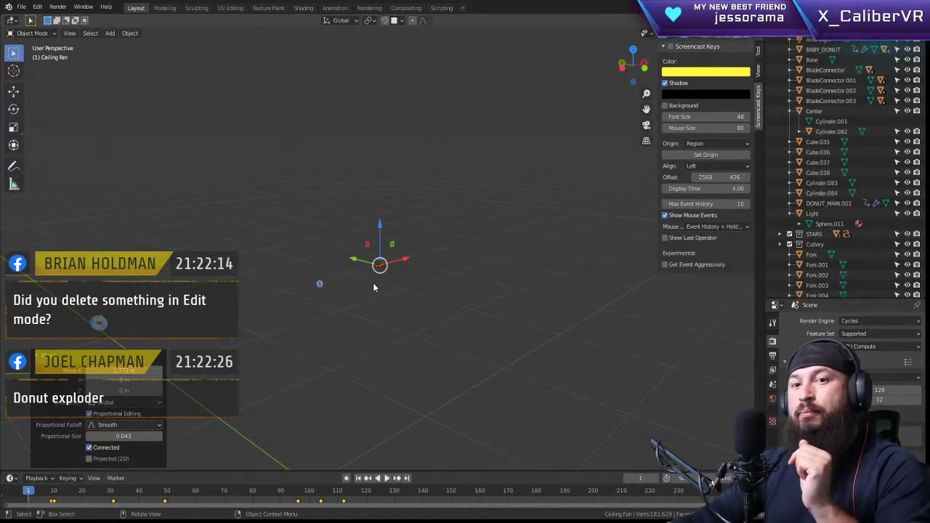
{"action": "middle_click_drag", "start_coordinate": [373, 288], "coordinate": [374, 287]}
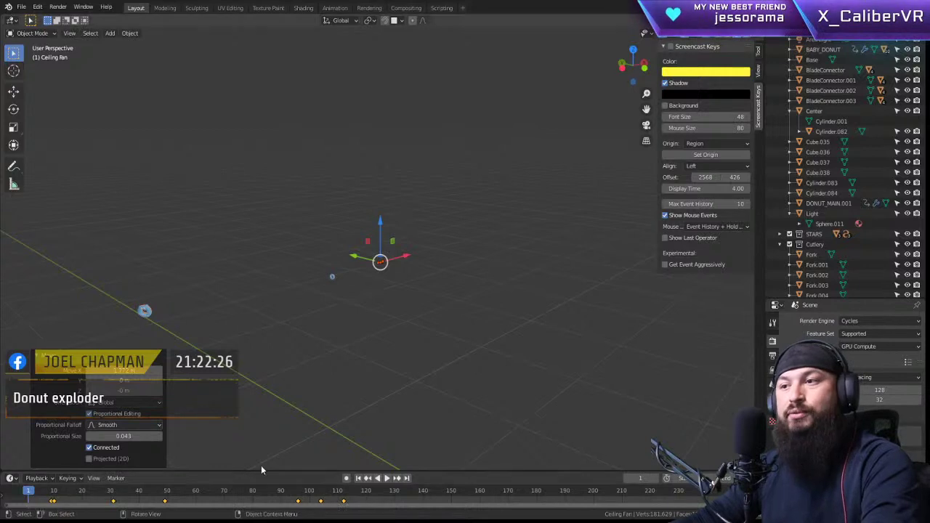
Step: Enlarge the timeline area and look through the scene's object and collection list around the donut objects
{"action": "left_click_drag", "start_coordinate": [267, 470], "coordinate": [269, 434]}
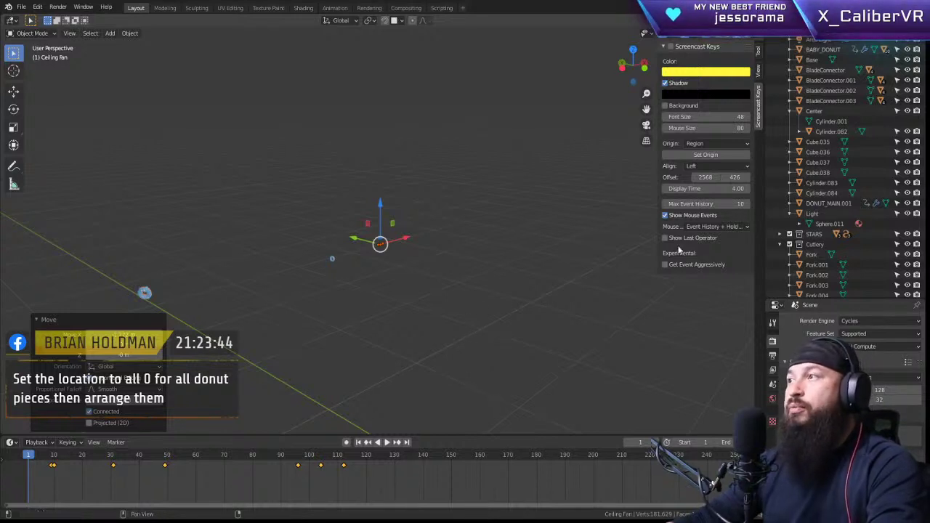
{"action": "scroll", "coordinate": [833, 246], "scroll_direction": "down", "scroll_amount": 5}
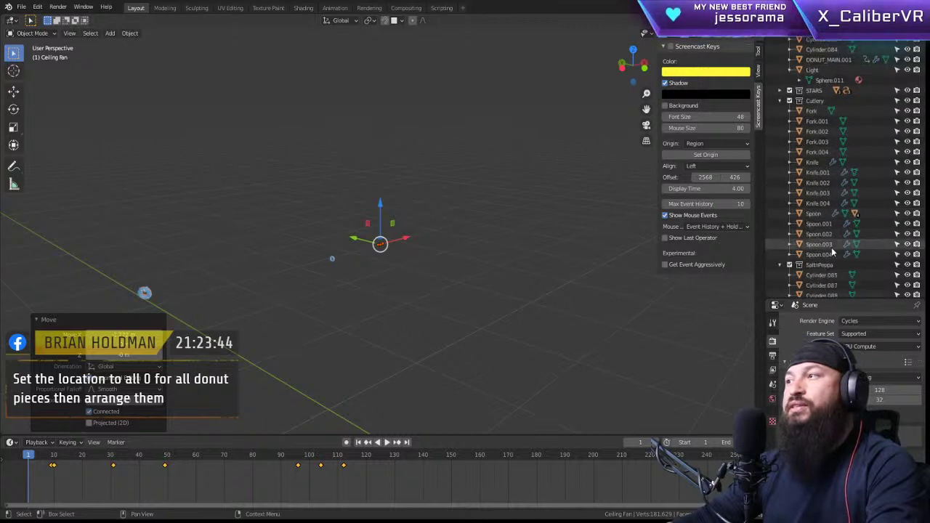
{"action": "scroll", "coordinate": [835, 247], "scroll_direction": "down", "scroll_amount": 3}
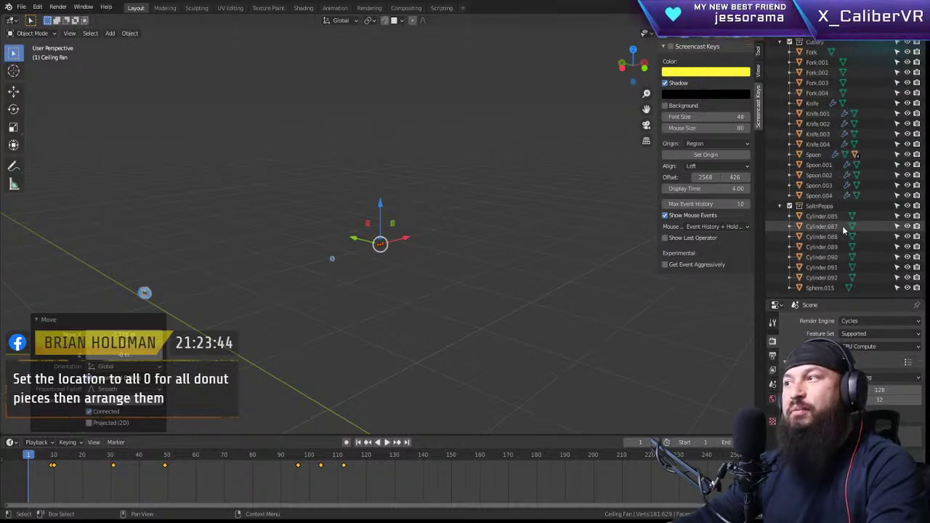
{"action": "scroll", "coordinate": [842, 230], "scroll_direction": "down", "scroll_amount": 10}
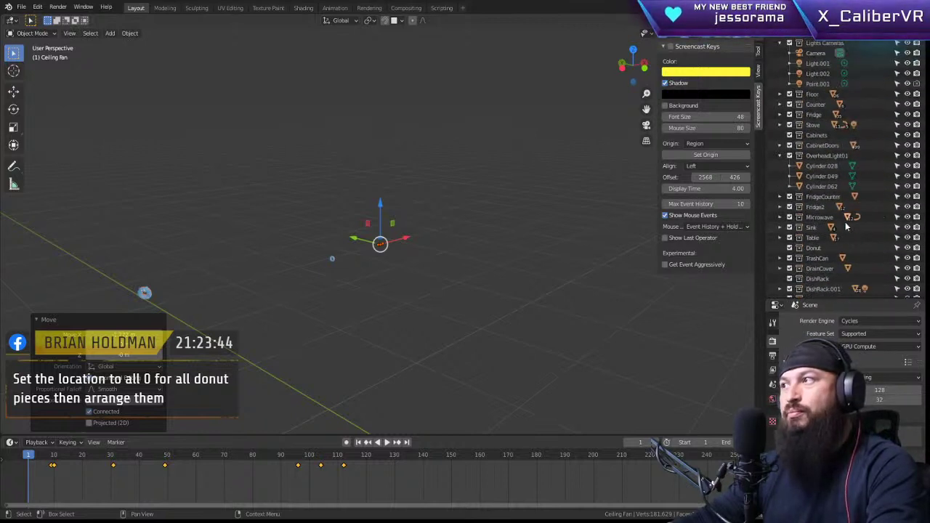
{"action": "scroll", "coordinate": [828, 174], "scroll_direction": "up", "scroll_amount": 8}
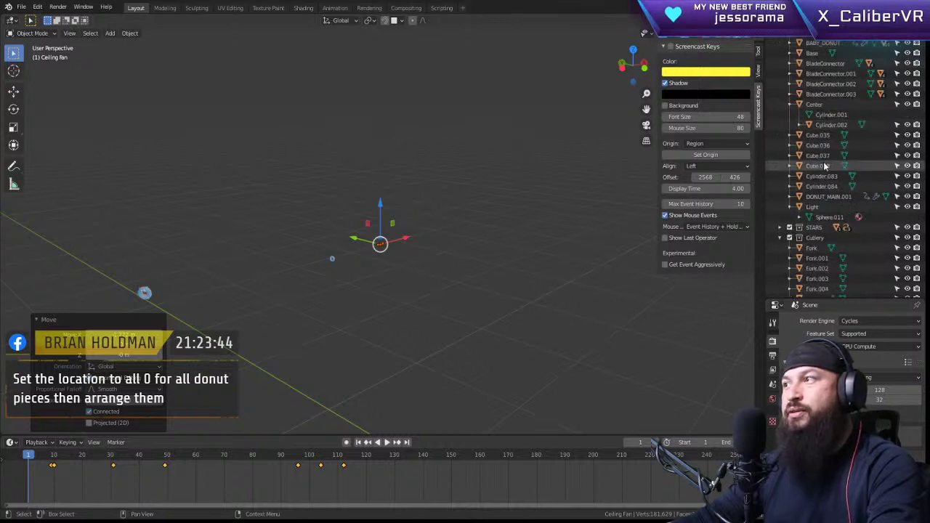
{"action": "scroll", "coordinate": [824, 171], "scroll_direction": "down", "scroll_amount": 3}
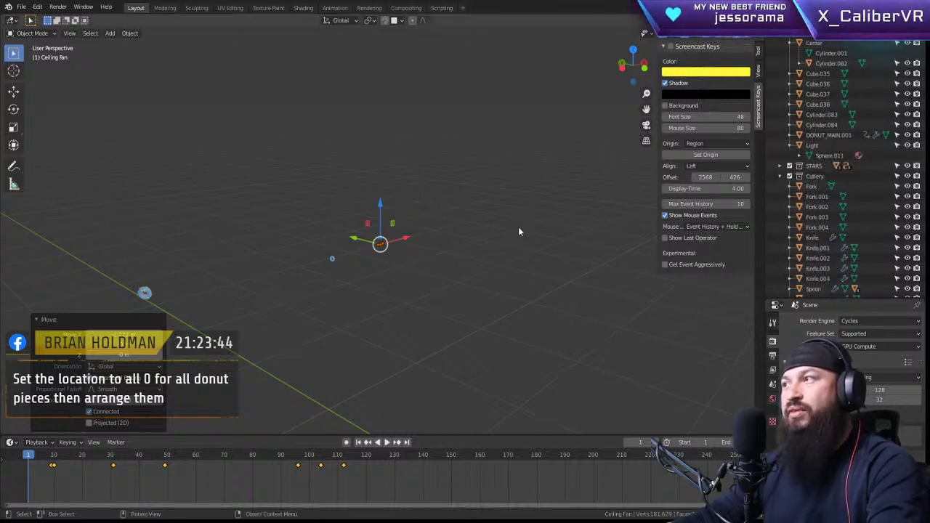
Step: Undo the last X move of the baby donut's detached pieces and enable the Screencast Keys display
{"action": "key", "text": "ctrl+z"}
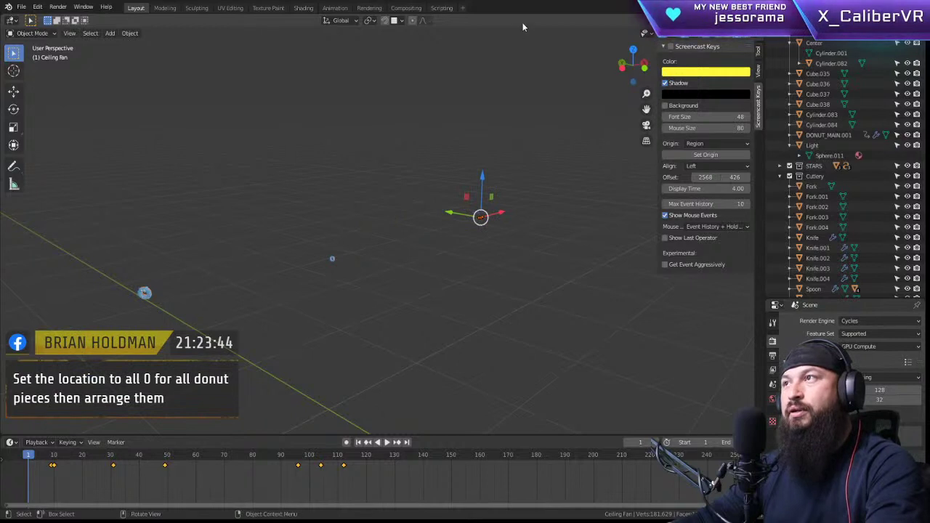
{"action": "key", "text": "ctrl+z"}
{"action": "key", "text": "ctrl+shift+z"}
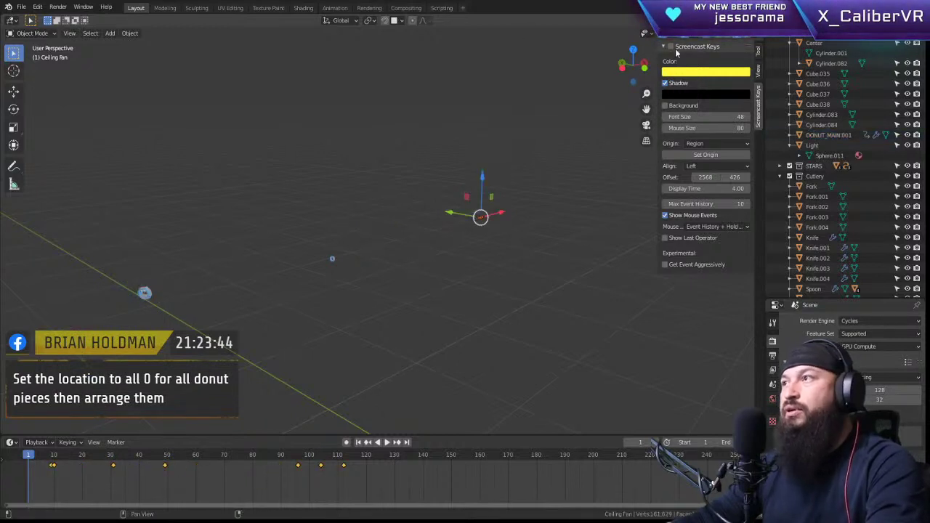
{"action": "left_click", "coordinate": [671, 46]}
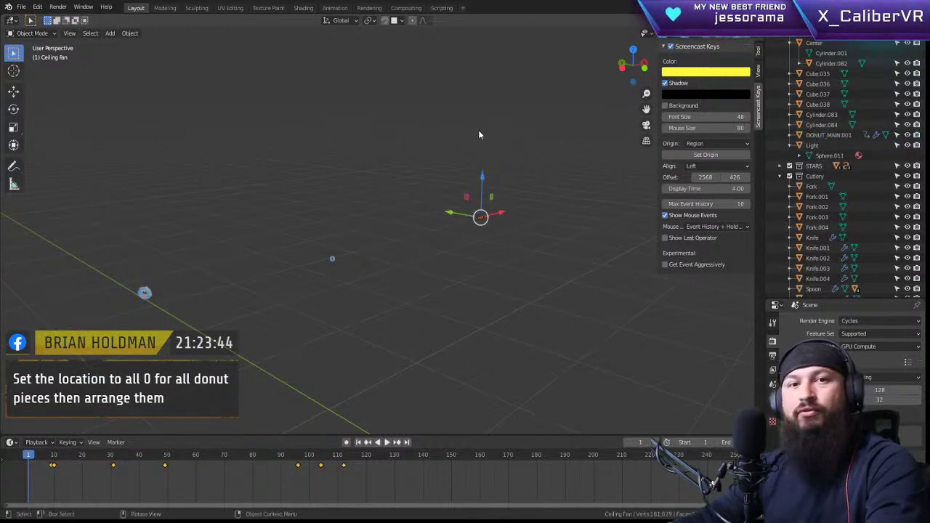
Step: Undo the earlier baby donut selections and moves, and the deletion of the Circle object
{"action": "key", "text": "ctrl+z"}
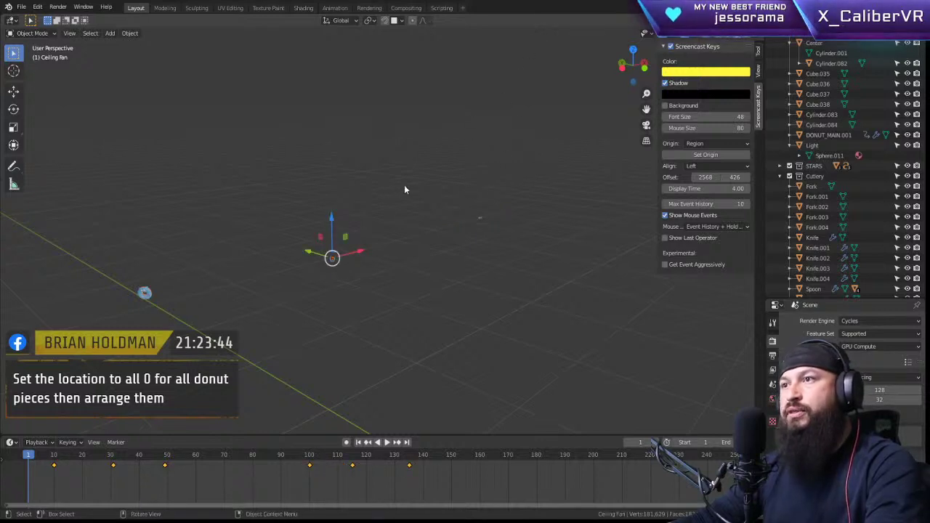
{"action": "key", "text": "ctrl+z"}
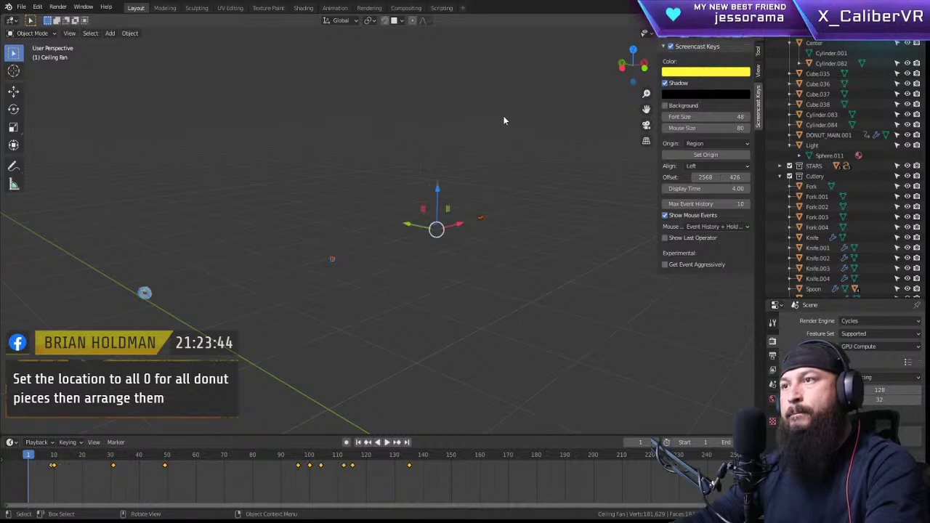
{"action": "key", "text": "ctrl+z"}
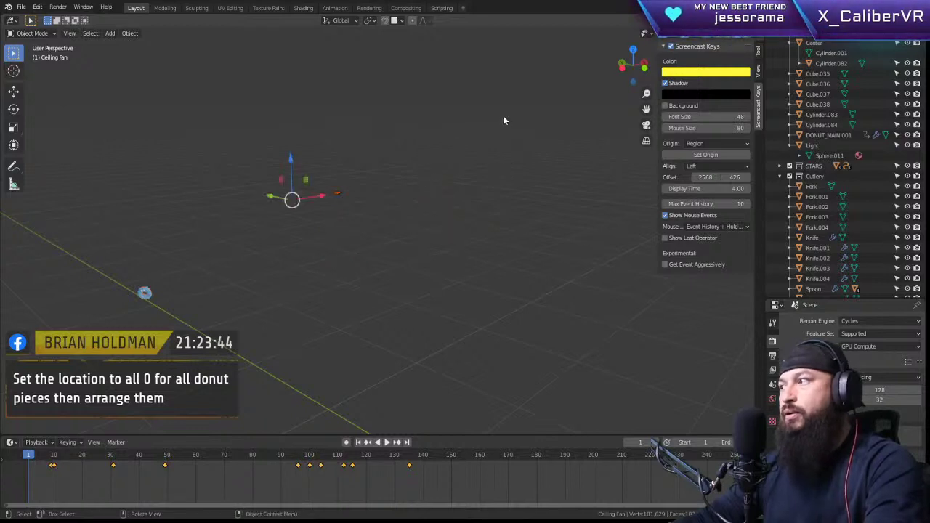
{"action": "key", "text": "ctrl+z"}
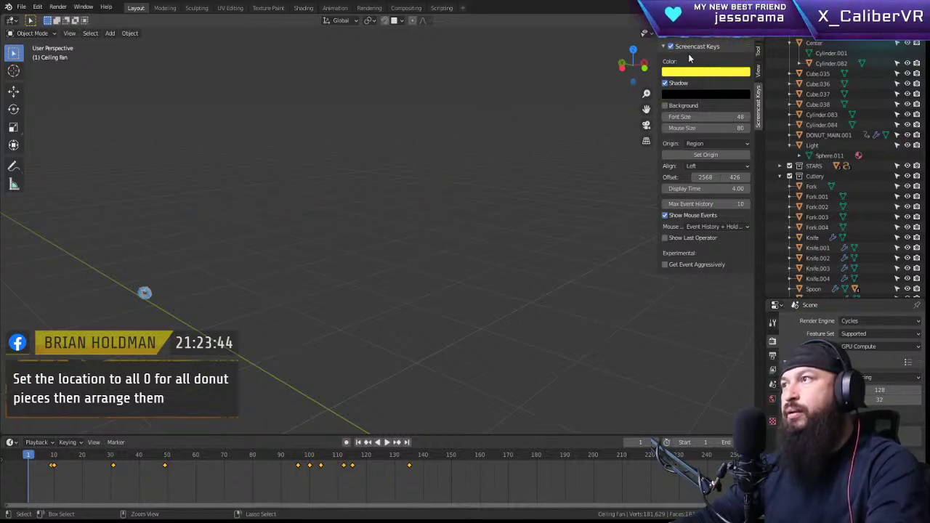
{"action": "key", "text": "ctrl+z"}
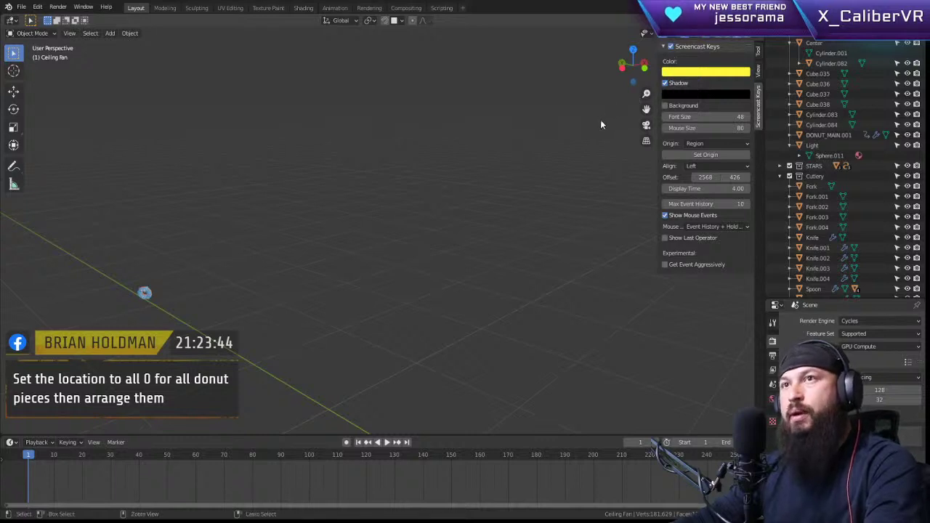
{"action": "key", "text": "ctrl+z"}
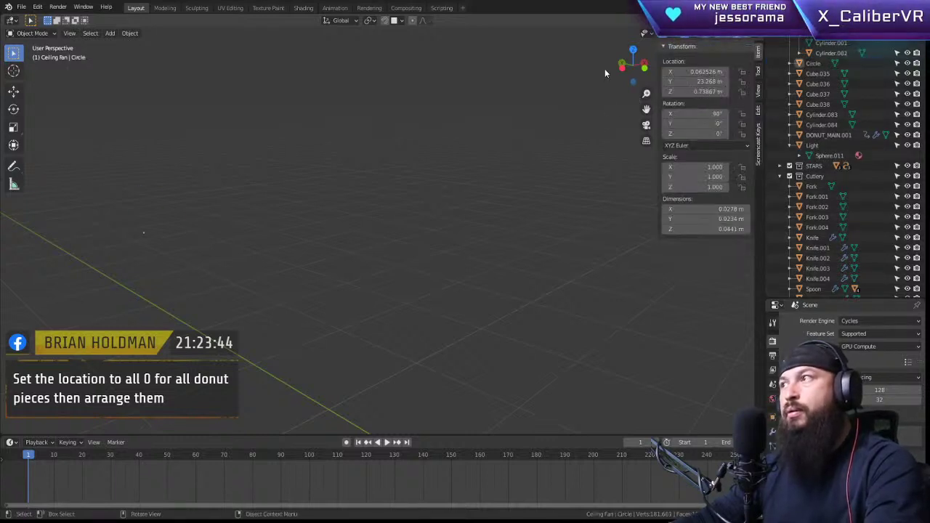
{"action": "key", "text": "ctrl+z"}
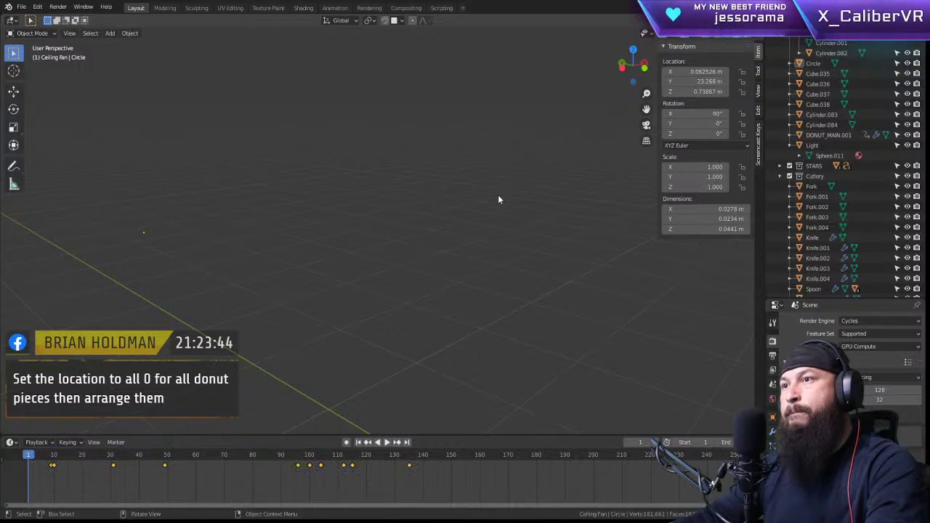
{"action": "middle_click_drag", "start_coordinate": [477, 253], "coordinate": [425, 259]}
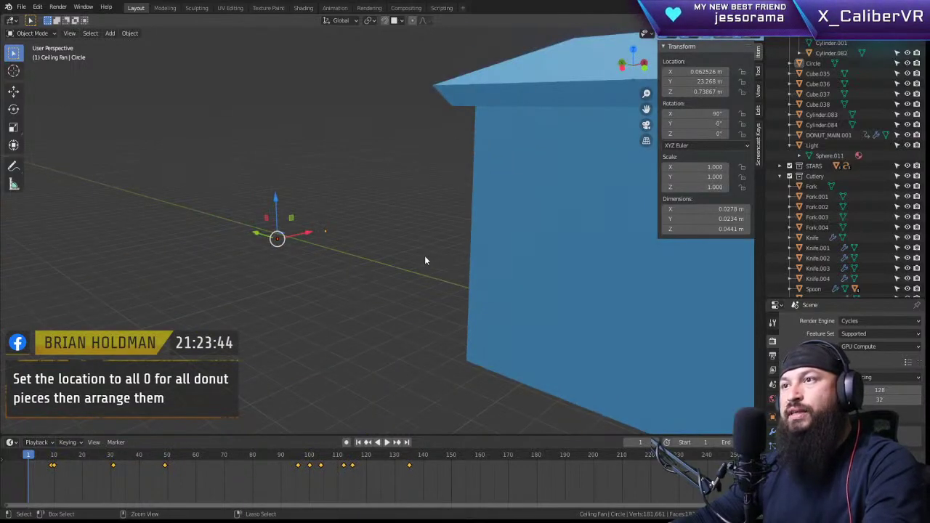
Step: Undo the remaining donut selection changes and the move of the imported donut objects away from the building
{"action": "key", "text": "ctrl+z"}
{"action": "key", "text": "ctrl+z"}
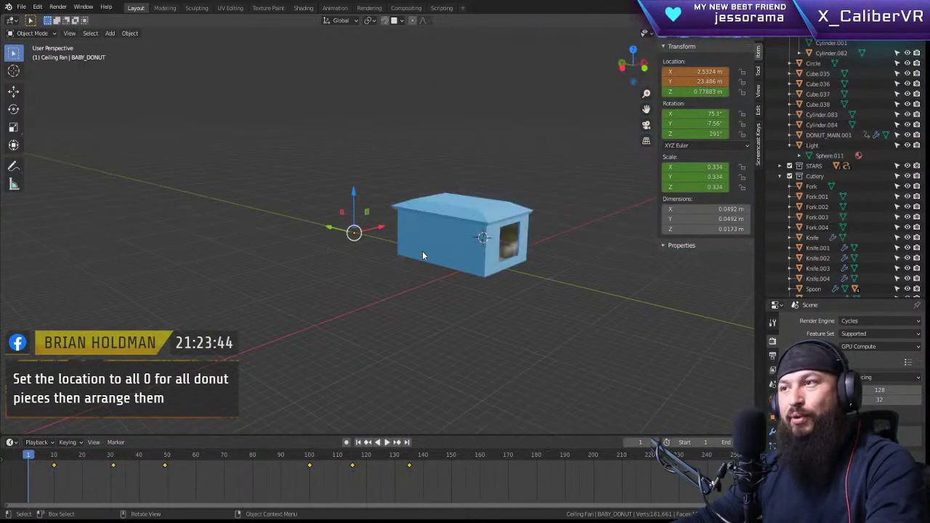
{"action": "key", "text": "ctrl+z"}
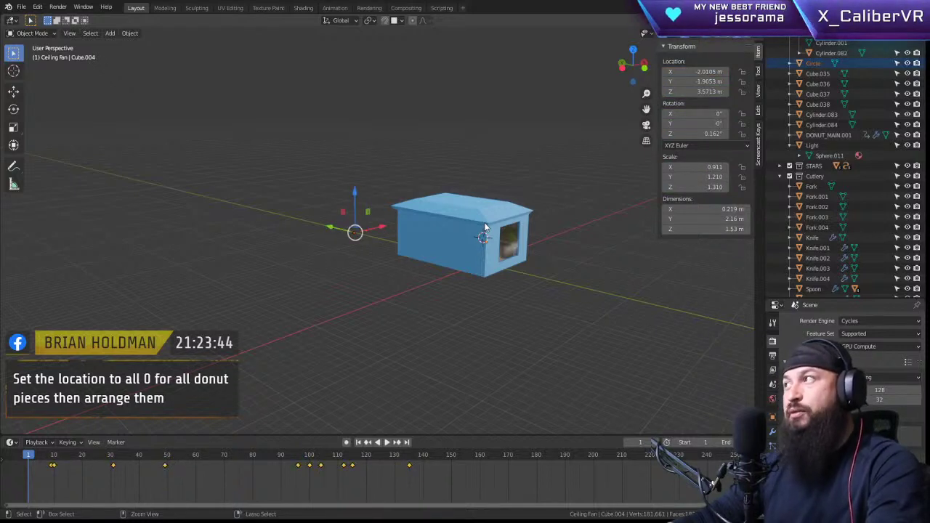
{"action": "key", "text": "ctrl+z"}
{"action": "key", "text": "ctrl+z"}
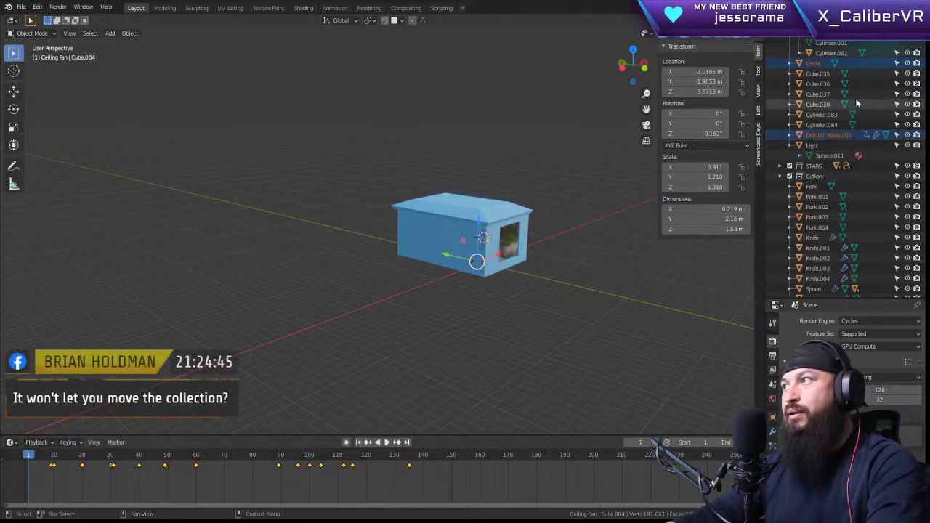
Step: Check the scene's collections for the imported donut objects, and delete the selected BABY_DONUT, Circle and DONUT_MAIN.001
{"action": "scroll", "coordinate": [842, 122], "scroll_direction": "up", "scroll_amount": 2}
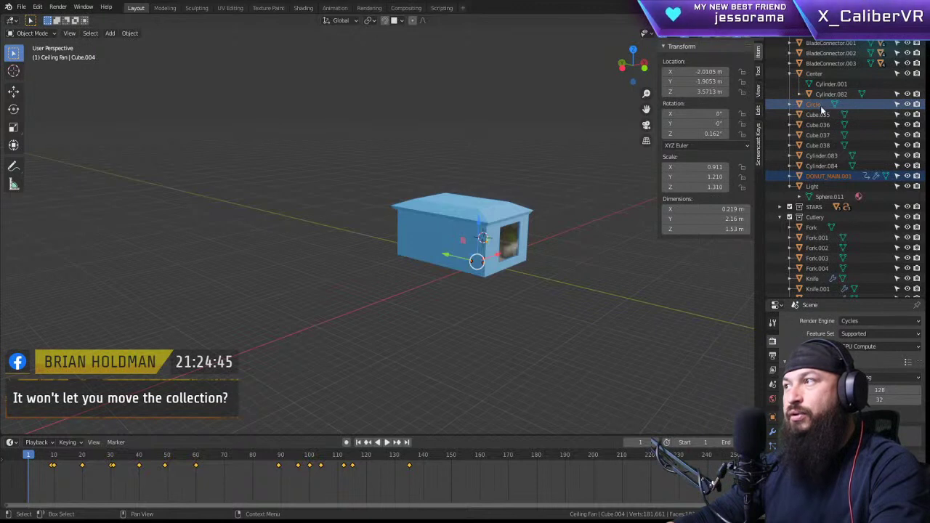
{"action": "scroll", "coordinate": [826, 109], "scroll_direction": "up", "scroll_amount": 5}
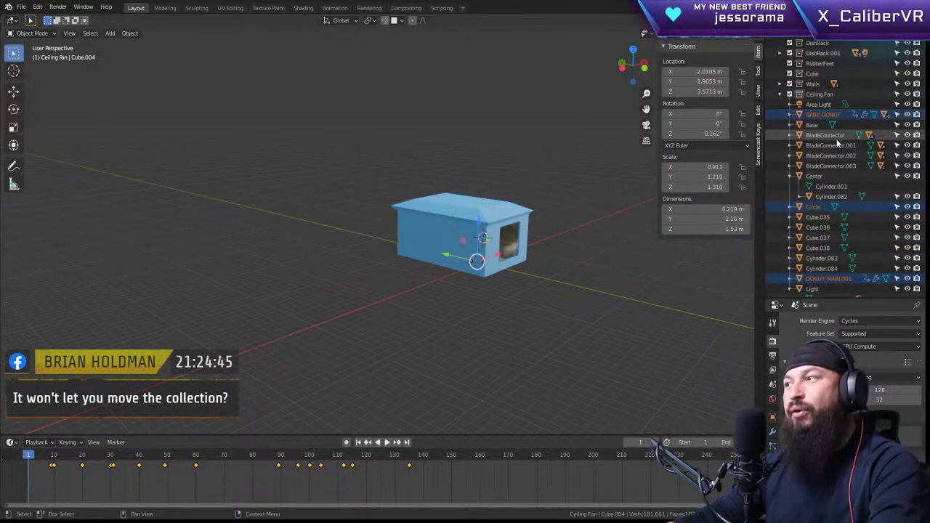
{"action": "scroll", "coordinate": [836, 141], "scroll_direction": "down", "scroll_amount": 5}
{"action": "scroll", "coordinate": [837, 165], "scroll_direction": "up", "scroll_amount": 6}
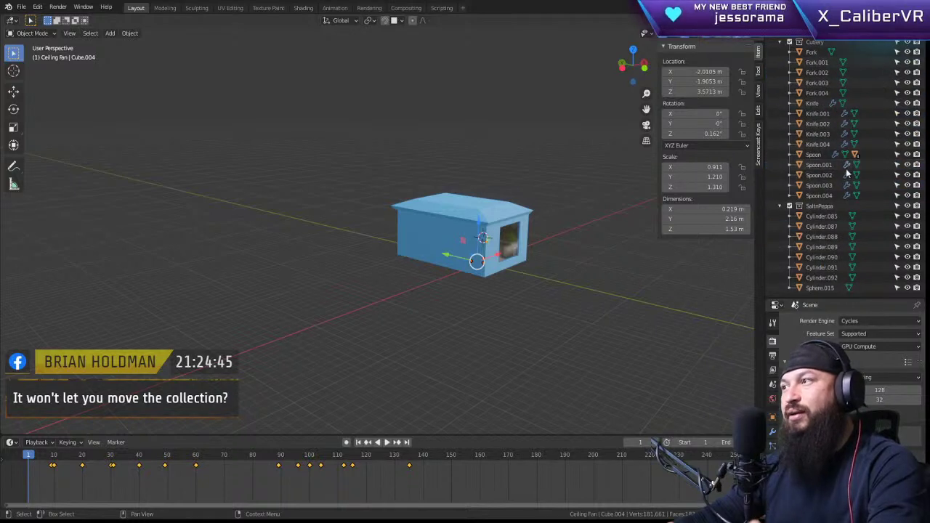
{"action": "scroll", "coordinate": [849, 172], "scroll_direction": "up", "scroll_amount": 8}
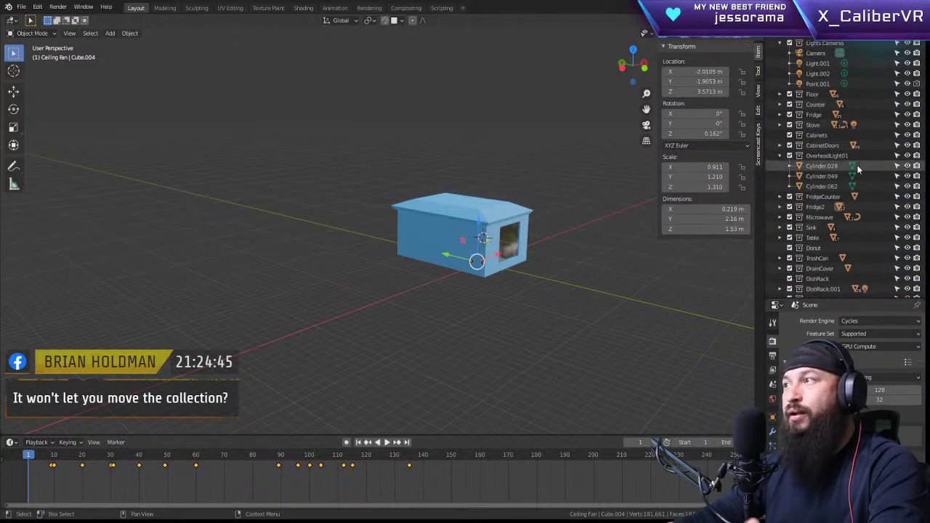
{"action": "left_click", "coordinate": [779, 207]}
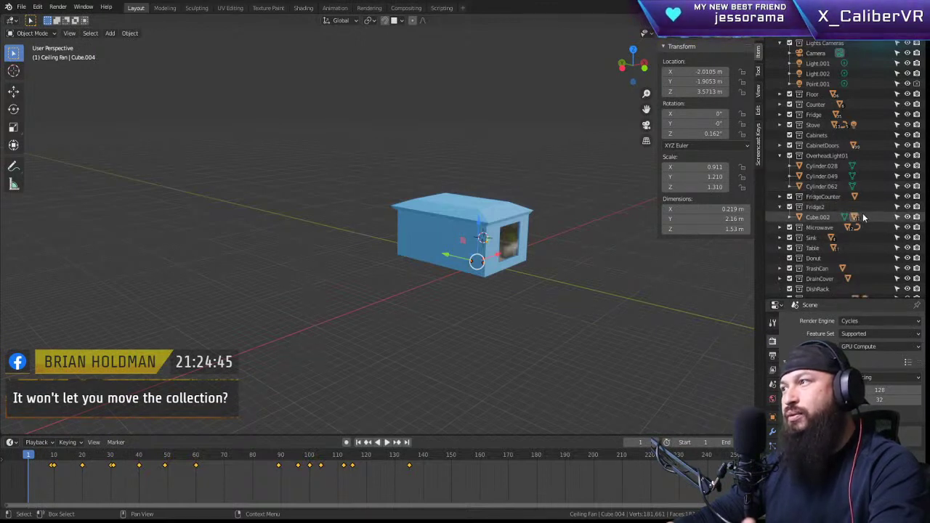
{"action": "scroll", "coordinate": [859, 211], "scroll_direction": "down", "scroll_amount": 6}
{"action": "scroll", "coordinate": [859, 182], "scroll_direction": "down", "scroll_amount": 8}
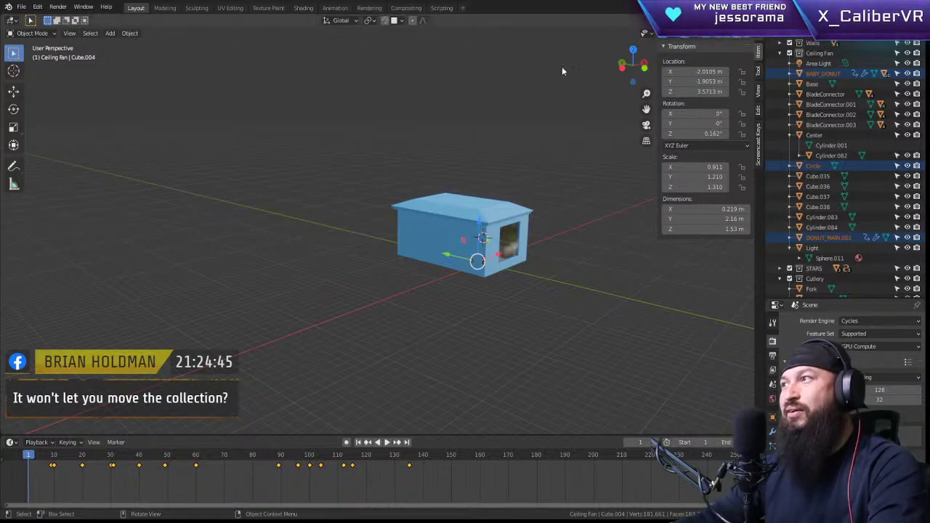
{"action": "key", "text": "Delete"}
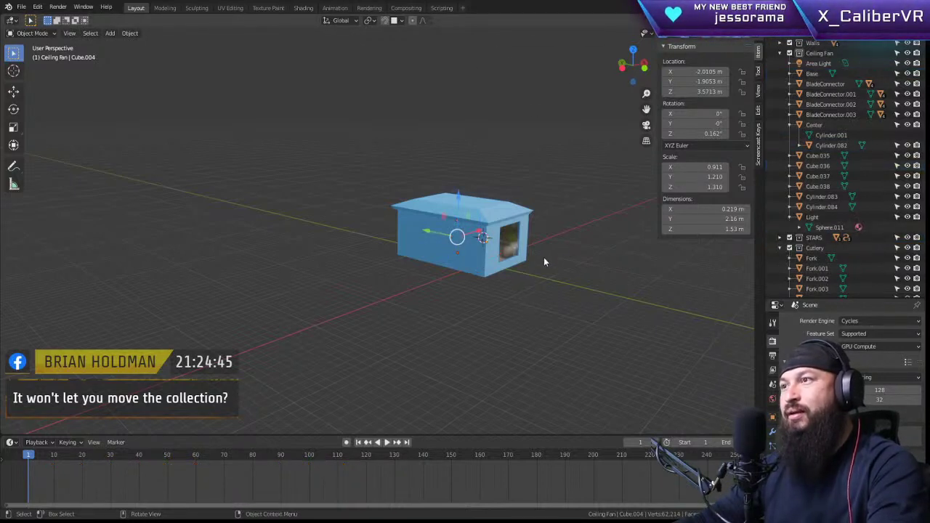
Step: Inspect the building from outside, the kitchen interior, and the dining table with its plates
{"action": "left_click", "coordinate": [555, 156]}
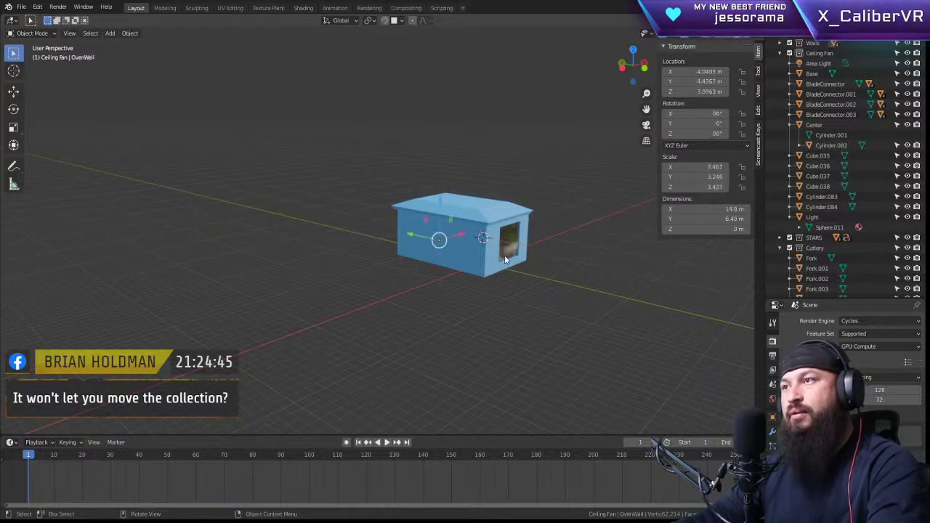
{"action": "key", "text": "KP_Decimal"}
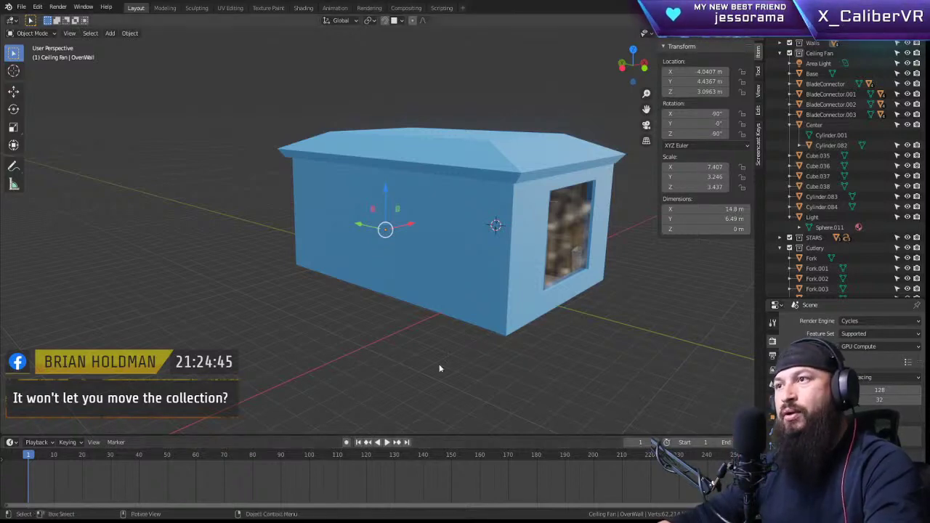
{"action": "middle_click_drag", "start_coordinate": [496, 254], "coordinate": [345, 227]}
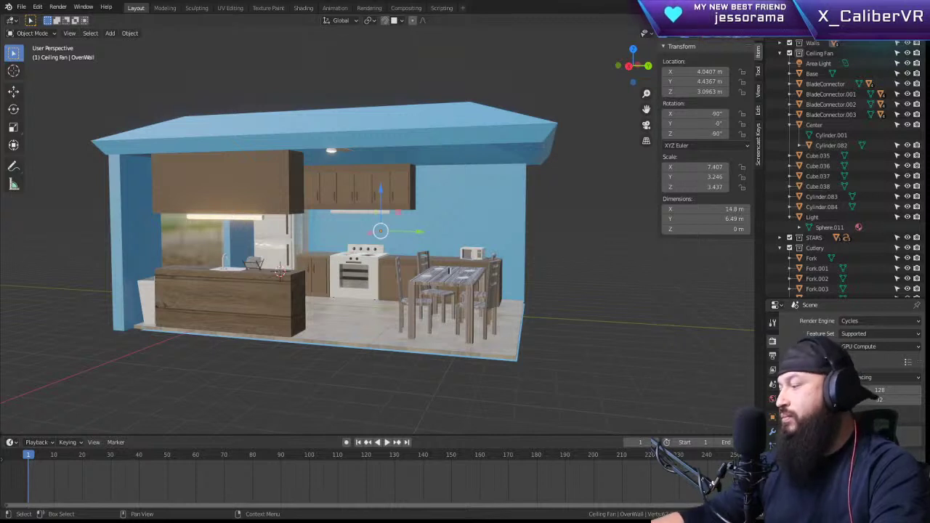
{"action": "left_click", "coordinate": [463, 278]}
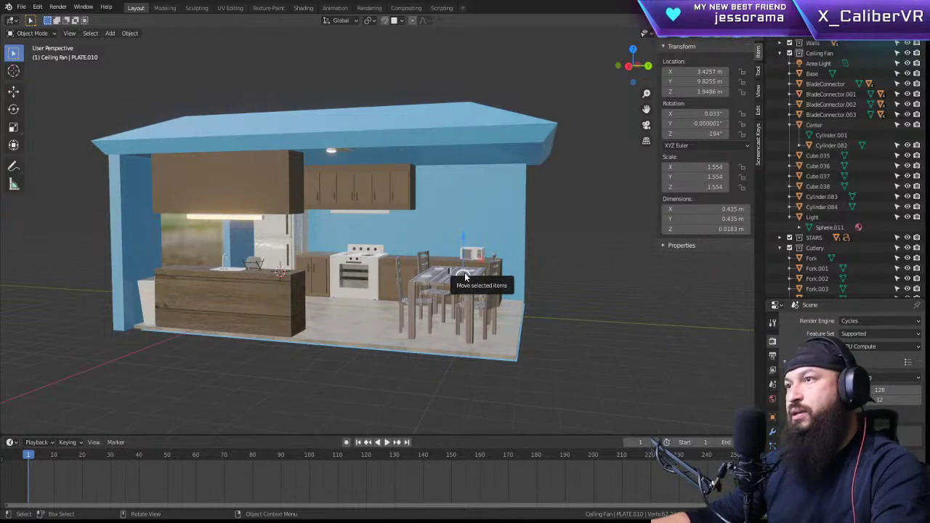
{"action": "key", "text": "KP_Decimal"}
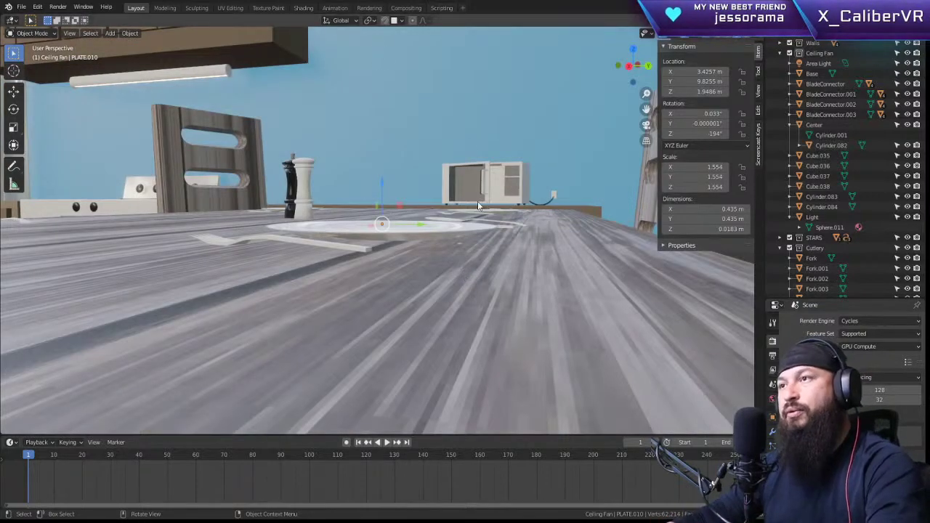
{"action": "middle_click_drag", "start_coordinate": [465, 277], "coordinate": [467, 207]}
{"action": "scroll", "coordinate": [320, 244], "scroll_direction": "down", "scroll_amount": 4}
{"action": "scroll", "coordinate": [467, 208], "scroll_direction": "down", "scroll_amount": 3}
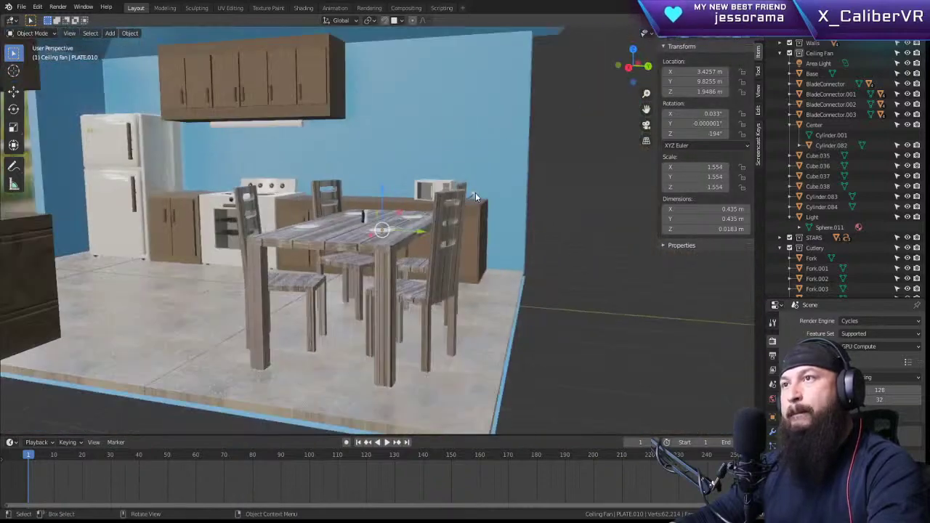
{"action": "scroll", "coordinate": [453, 253], "scroll_direction": "up", "scroll_amount": 2}
{"action": "middle_click_drag", "start_coordinate": [453, 253], "coordinate": [579, 223]}
{"action": "scroll", "coordinate": [515, 221], "scroll_direction": "up", "scroll_amount": 3}
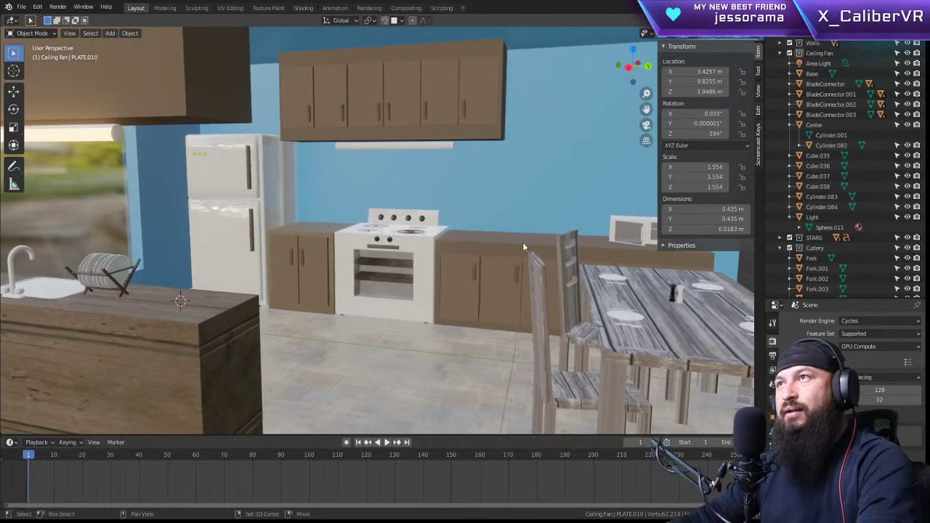
{"action": "mouse_move", "coordinate": [484, 227]}
{"action": "middle_mouse_down"}
{"action": "mouse_move", "coordinate": [465, 204]}
{"action": "mouse_move", "coordinate": [476, 231]}
{"action": "middle_mouse_up"}
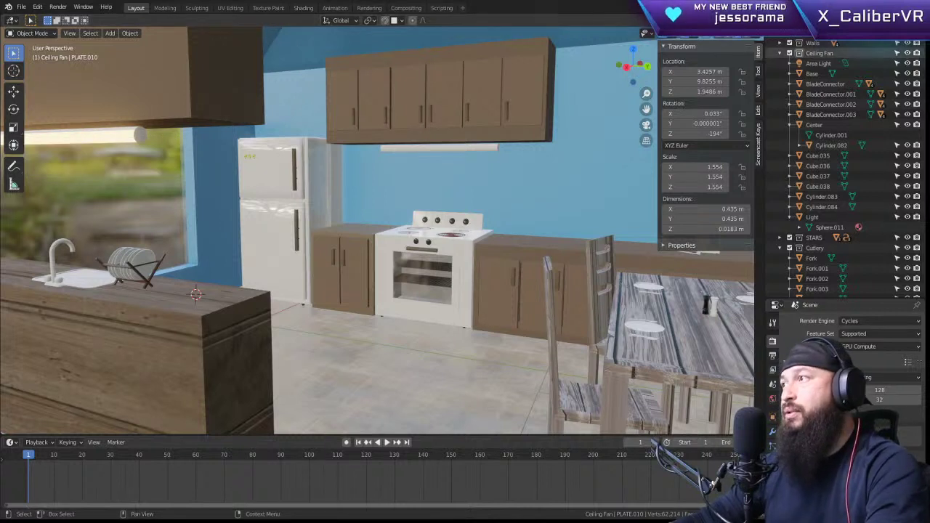
Step: Collapse the Ceiling Fan, Cutlery, SaltnPeppa, OverheadLight01 and Lights Cameras collections in the object list
{"action": "left_click", "coordinate": [779, 53]}
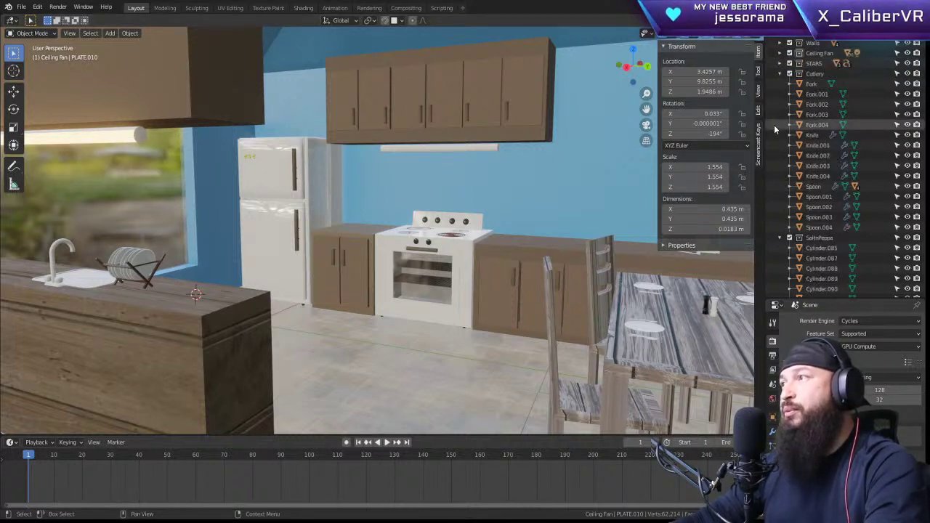
{"action": "left_click", "coordinate": [780, 73]}
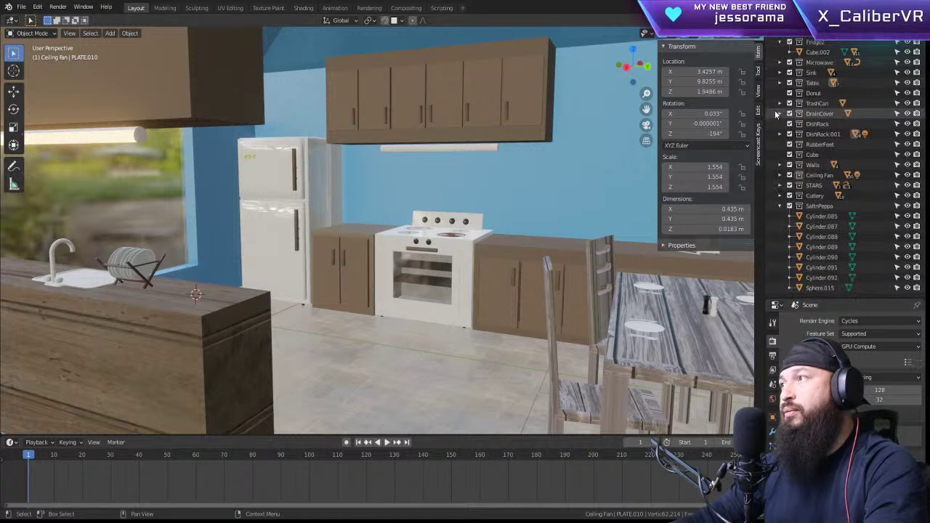
{"action": "left_click", "coordinate": [780, 206]}
{"action": "scroll", "coordinate": [781, 203], "scroll_direction": "up", "scroll_amount": 6}
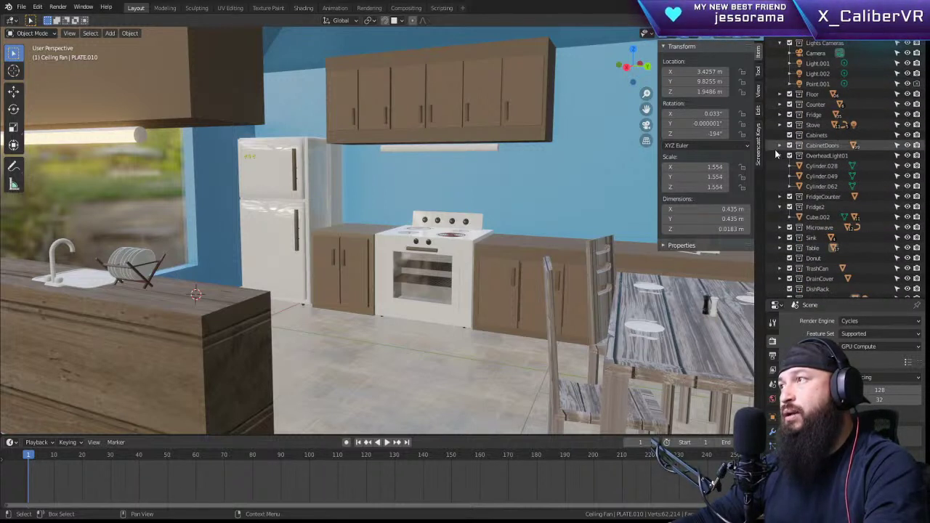
{"action": "left_click", "coordinate": [781, 155]}
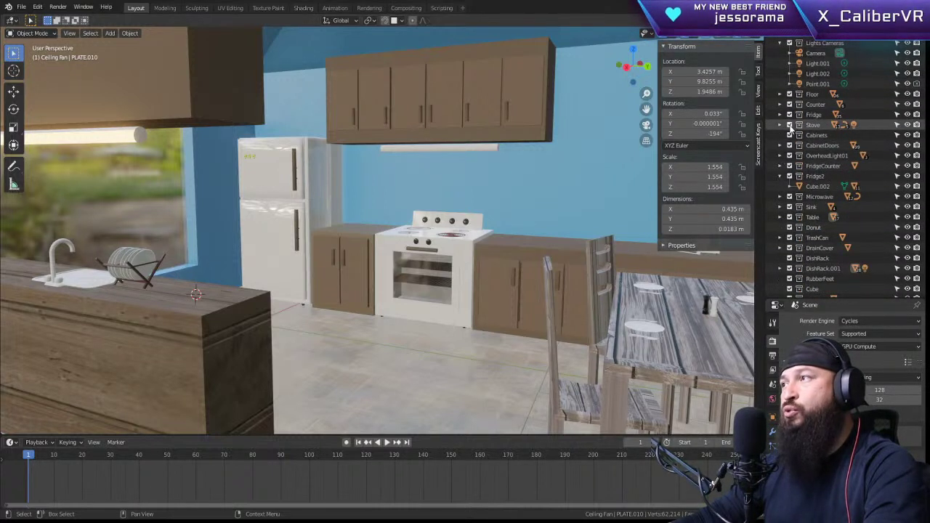
{"action": "left_click", "coordinate": [779, 43]}
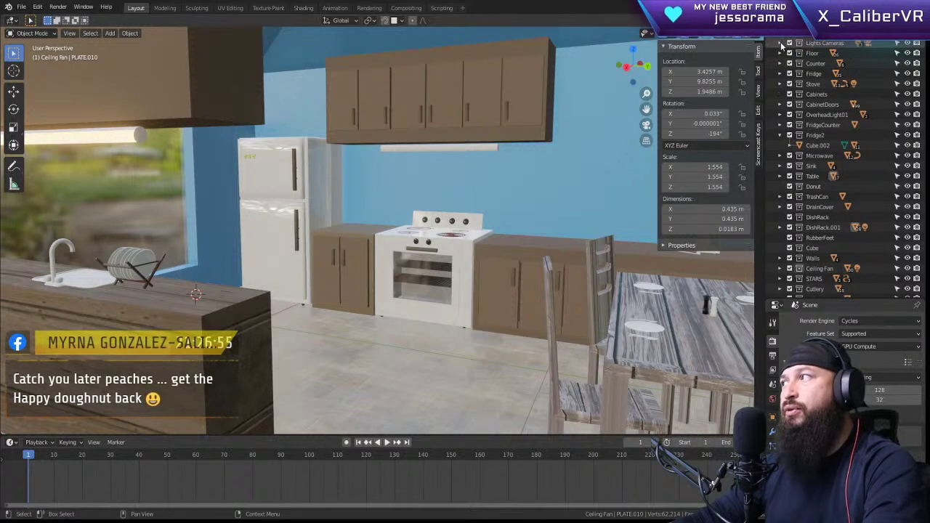
{"action": "scroll", "coordinate": [818, 199], "scroll_direction": "down", "scroll_amount": 1}
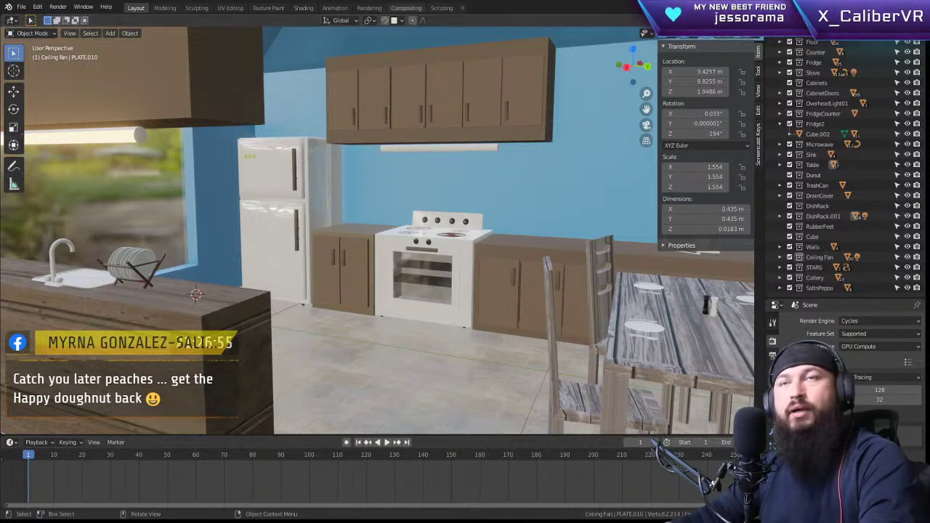
{"action": "scroll", "coordinate": [842, 167], "scroll_direction": "up", "scroll_amount": 1}
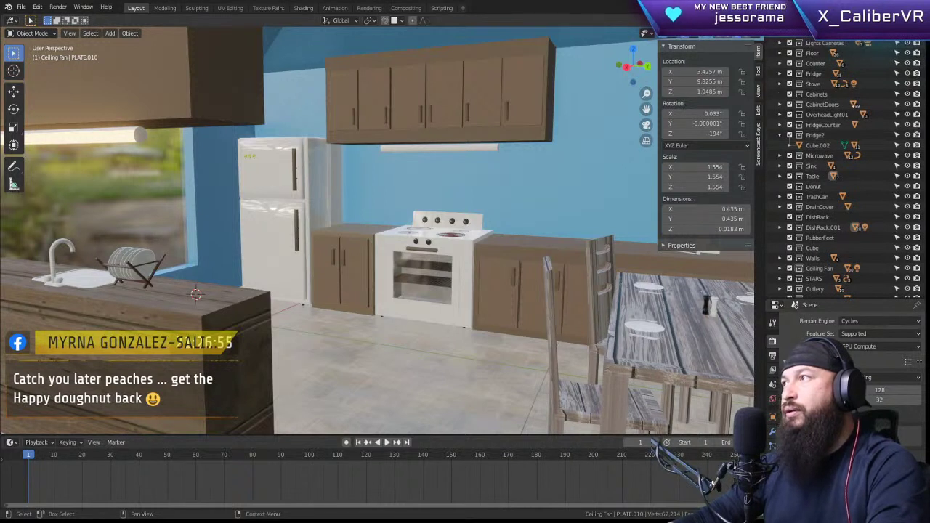
Step: Add a new collection directly under the Scene Collection and name it DONUTS
{"action": "right_click", "coordinate": [825, 40]}
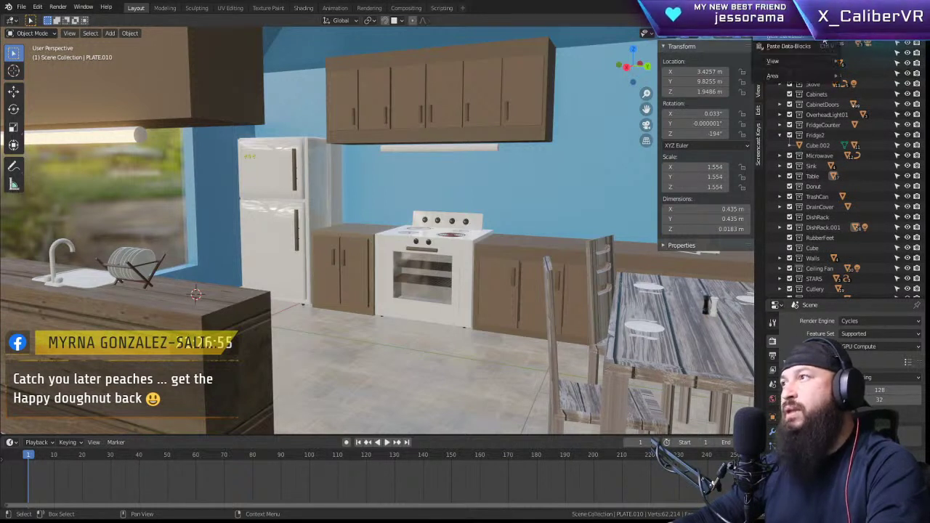
{"action": "left_click", "coordinate": [817, 46]}
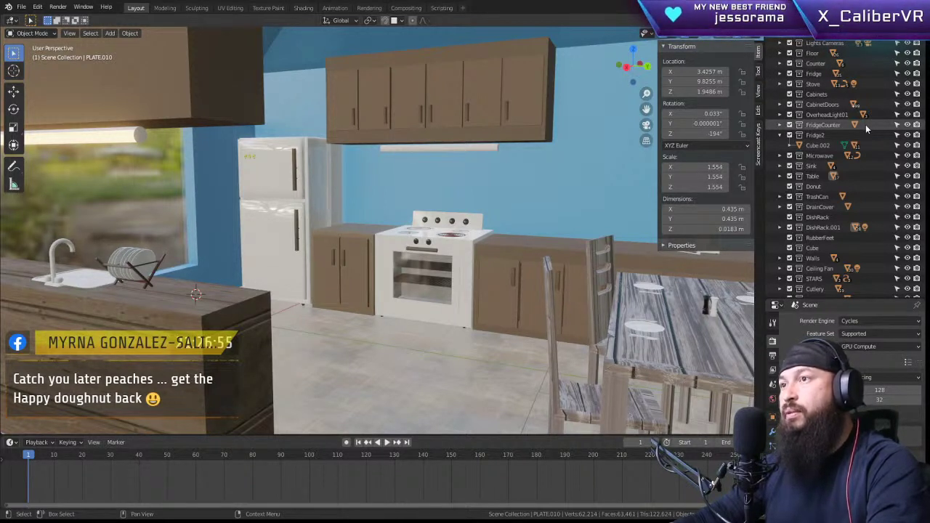
{"action": "scroll", "coordinate": [865, 124], "scroll_direction": "down", "scroll_amount": 1}
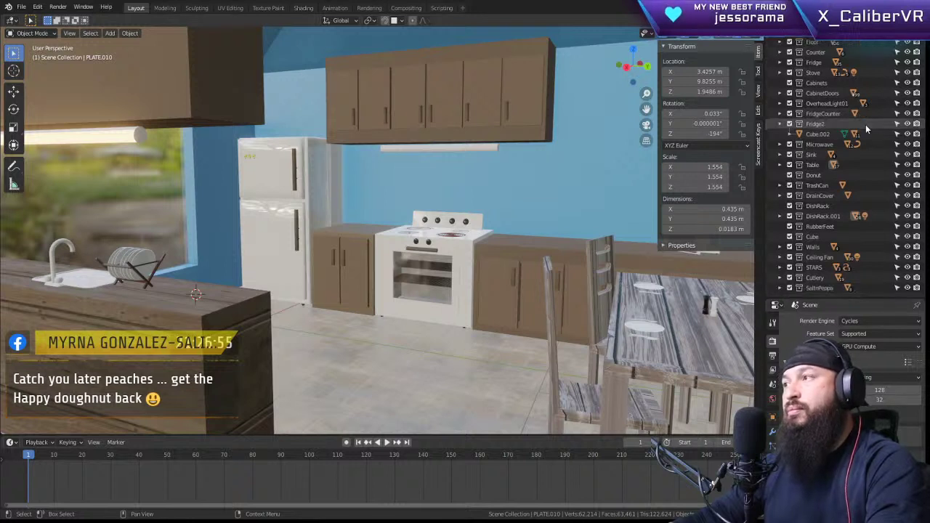
{"action": "scroll", "coordinate": [869, 133], "scroll_direction": "up", "scroll_amount": 1}
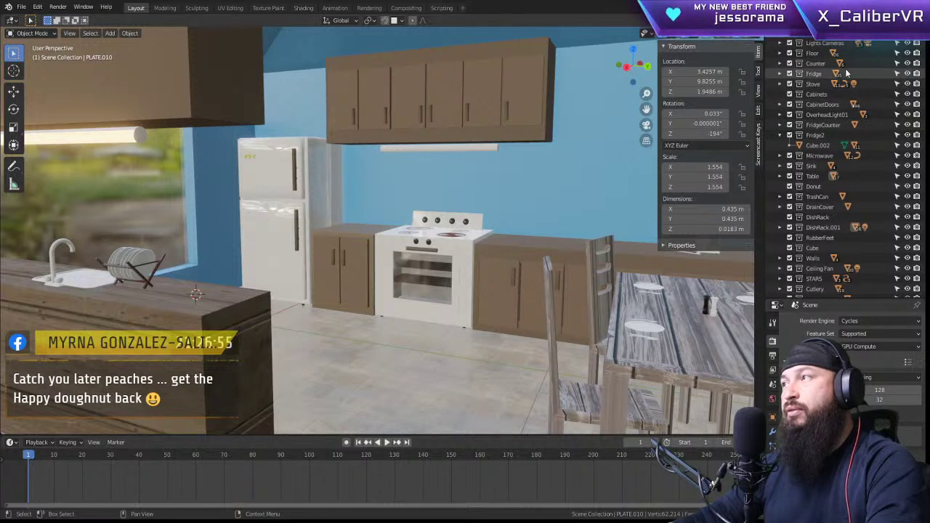
{"action": "scroll", "coordinate": [862, 211], "scroll_direction": "down", "scroll_amount": 1}
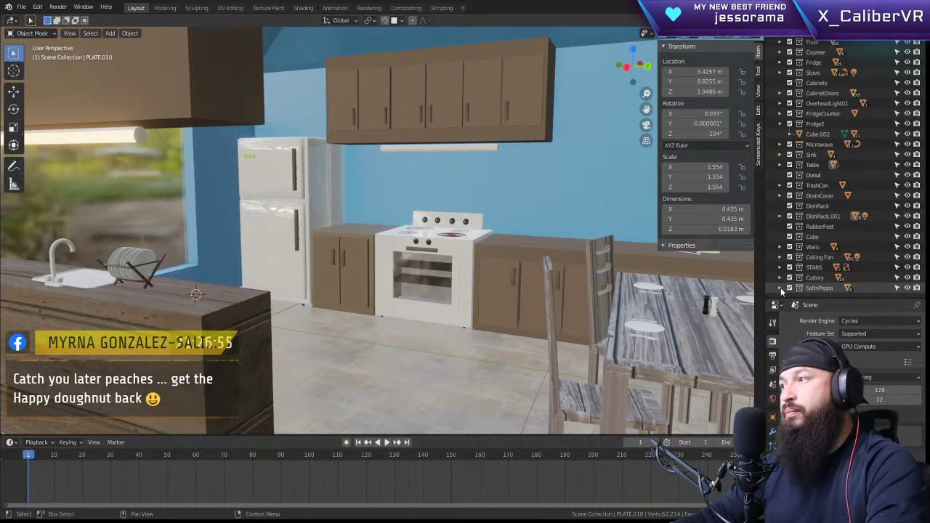
{"action": "right_click", "coordinate": [797, 297]}
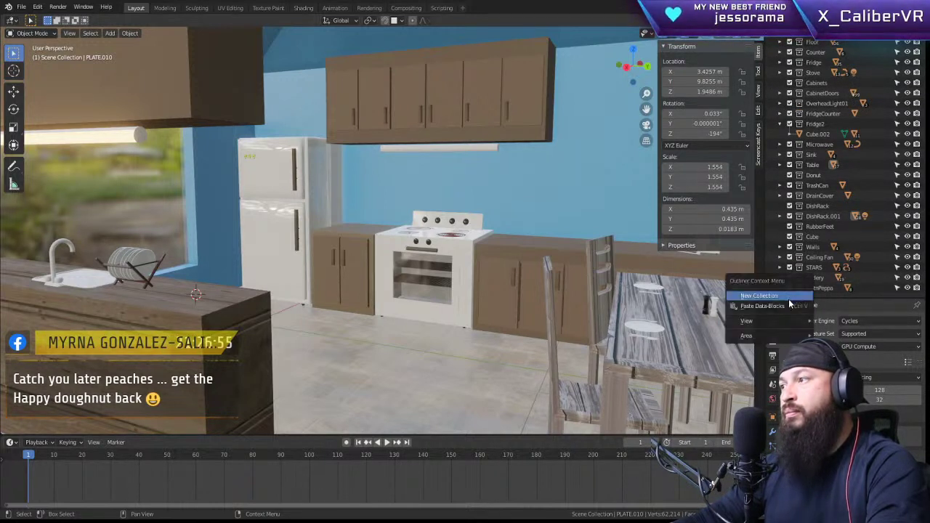
{"action": "left_click", "coordinate": [787, 295]}
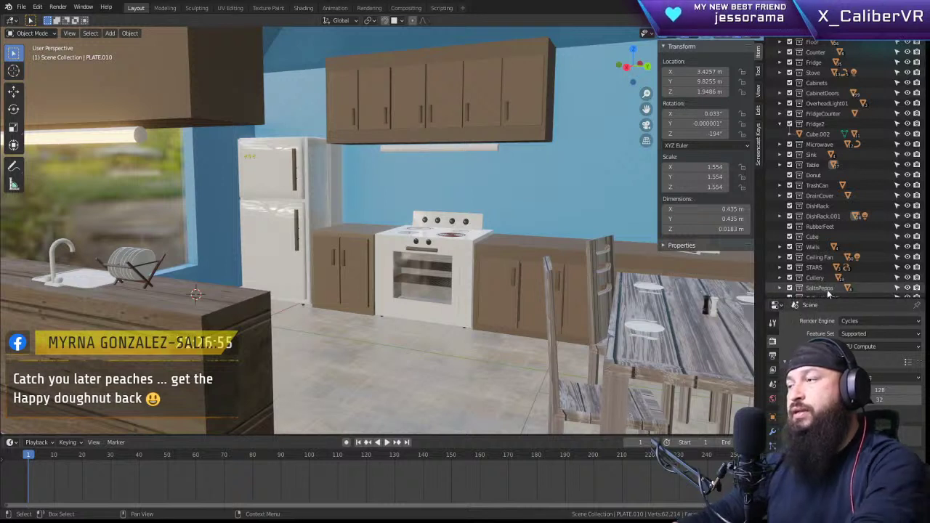
{"action": "scroll", "coordinate": [813, 291], "scroll_direction": "down", "scroll_amount": 1}
{"action": "double_click", "coordinate": [821, 287]}
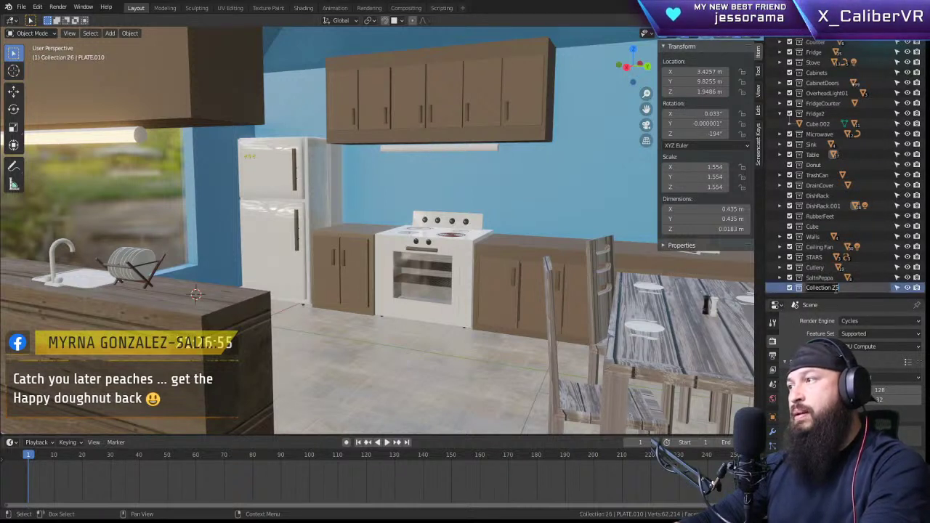
{"action": "type", "text": "DONUTS"}
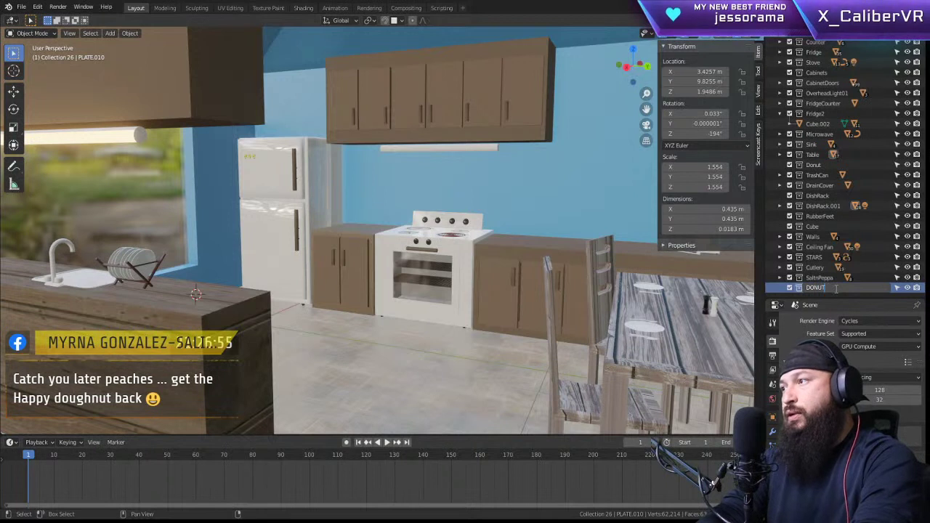
{"action": "key", "text": "Return"}
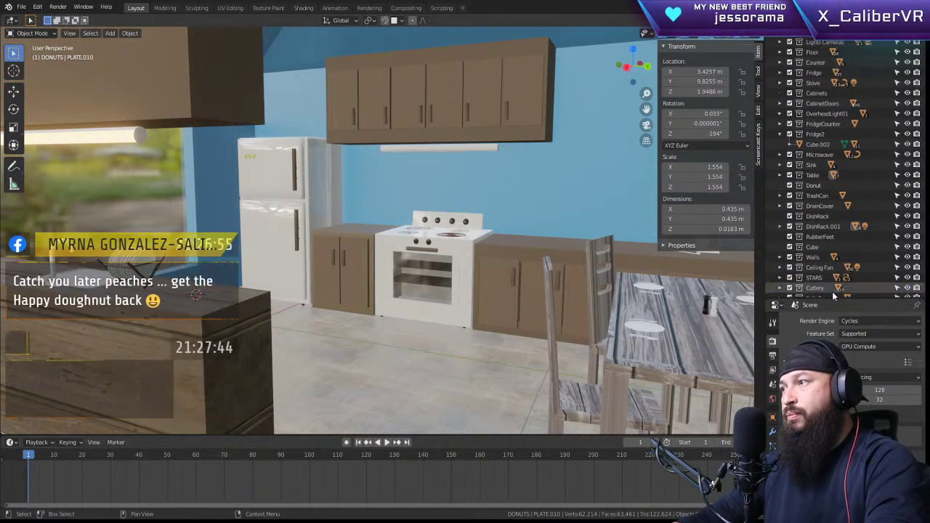
{"action": "scroll", "coordinate": [832, 288], "scroll_direction": "up", "scroll_amount": 2}
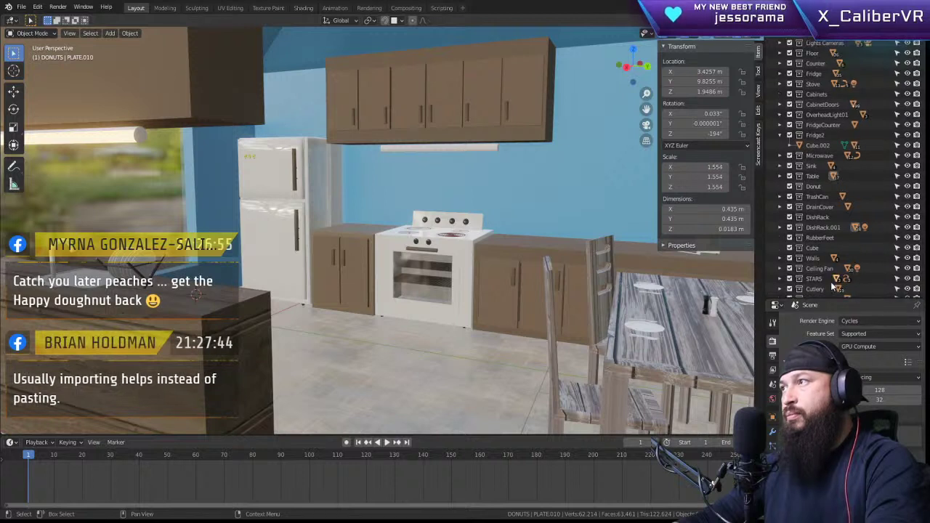
{"action": "scroll", "coordinate": [831, 285], "scroll_direction": "down", "scroll_amount": 2}
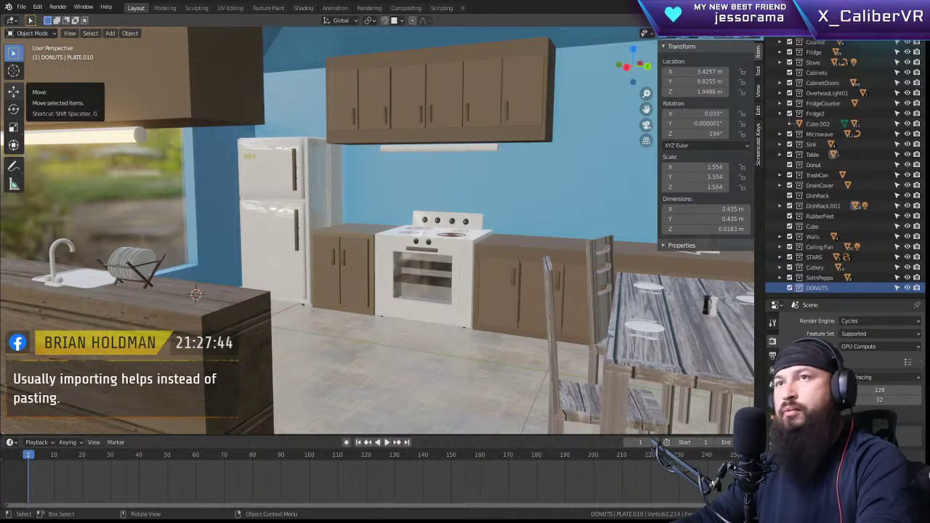
{"action": "left_click", "coordinate": [22, 7]}
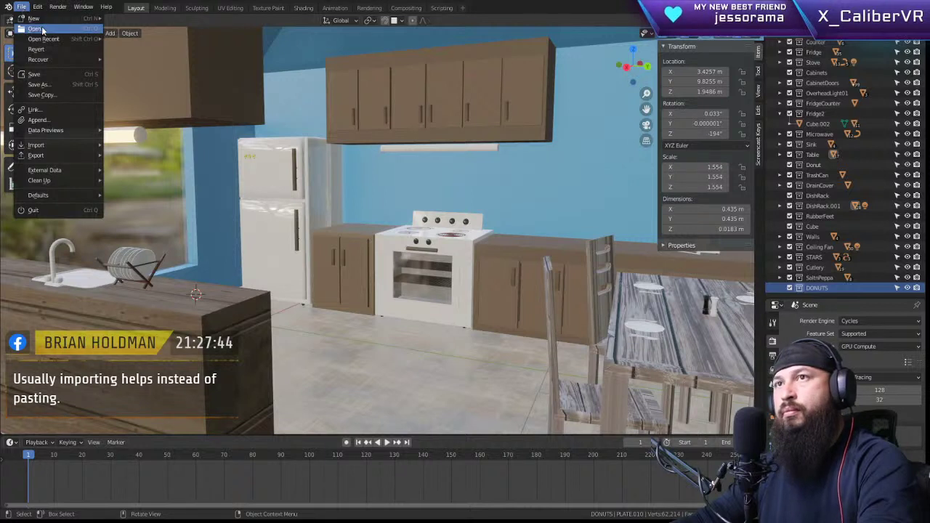
{"action": "mouse_move", "coordinate": [54, 143]}
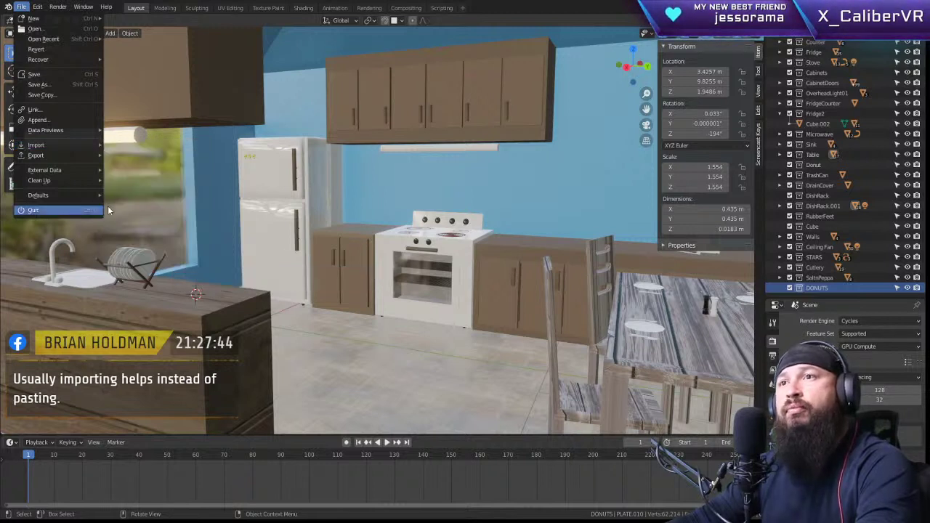
{"action": "key", "text": "Escape"}
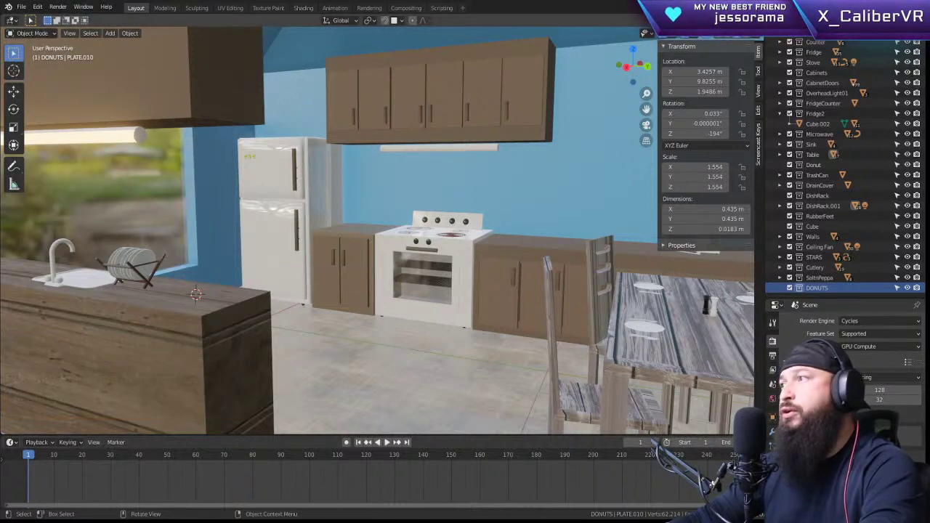
{"action": "left_click", "coordinate": [22, 8]}
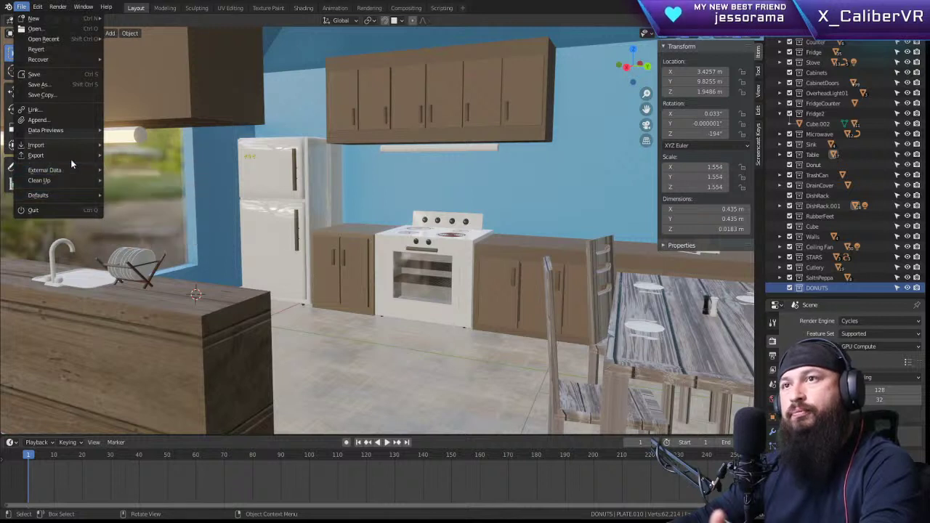
{"action": "mouse_move", "coordinate": [75, 147]}
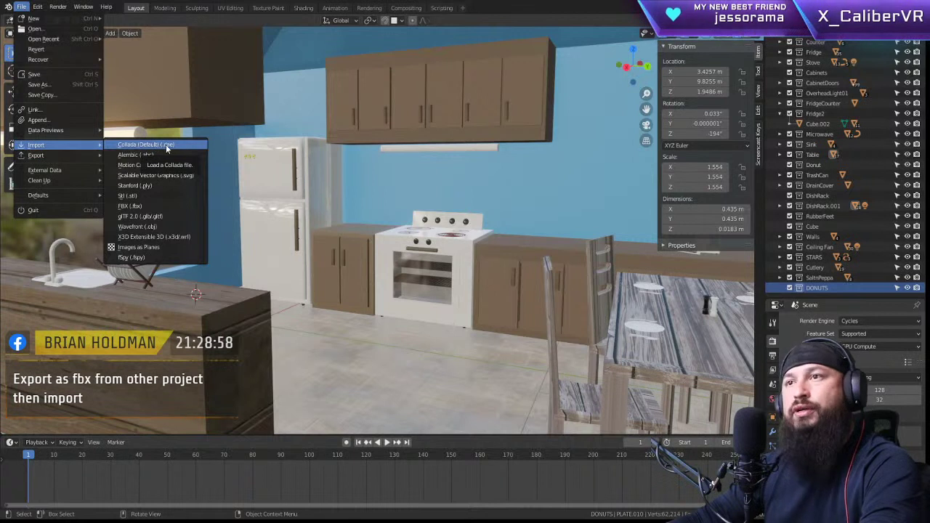
{"action": "left_click", "coordinate": [167, 206]}
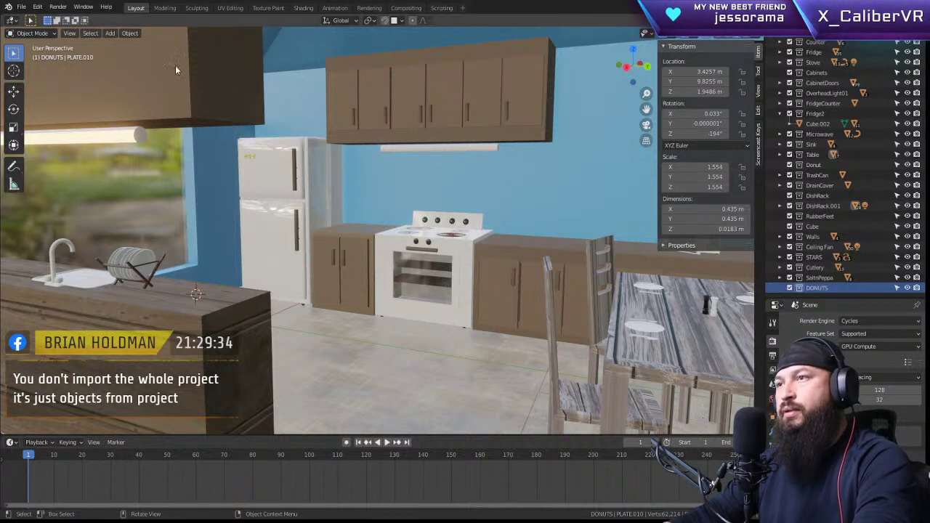
{"action": "left_click", "coordinate": [21, 7]}
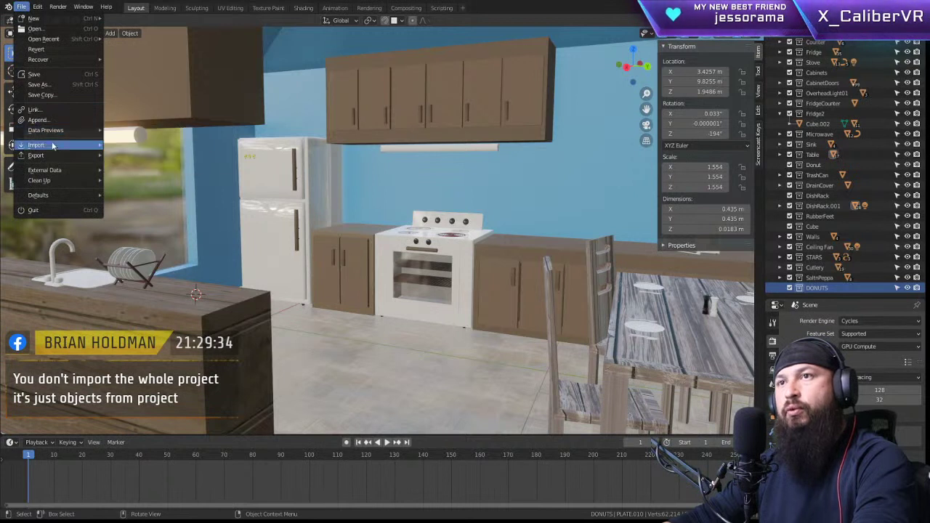
{"action": "mouse_move", "coordinate": [52, 146]}
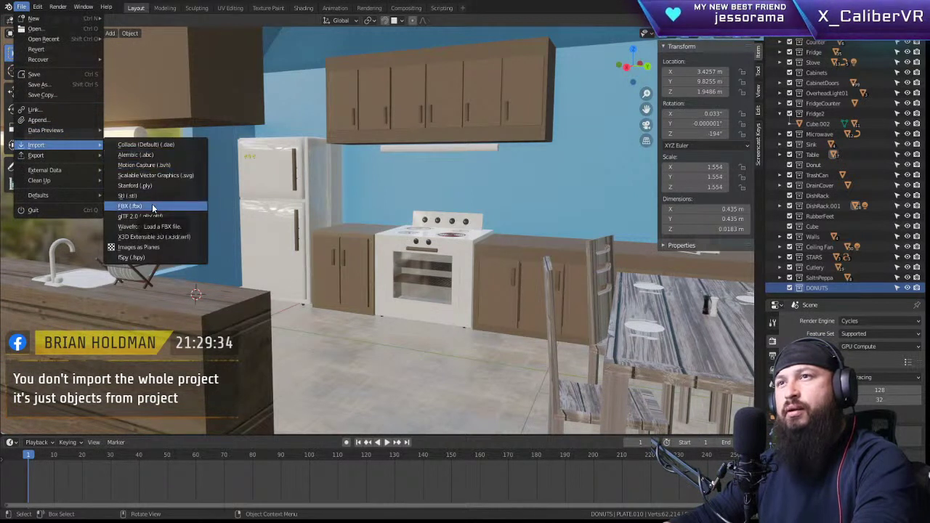
{"action": "key", "text": "Escape"}
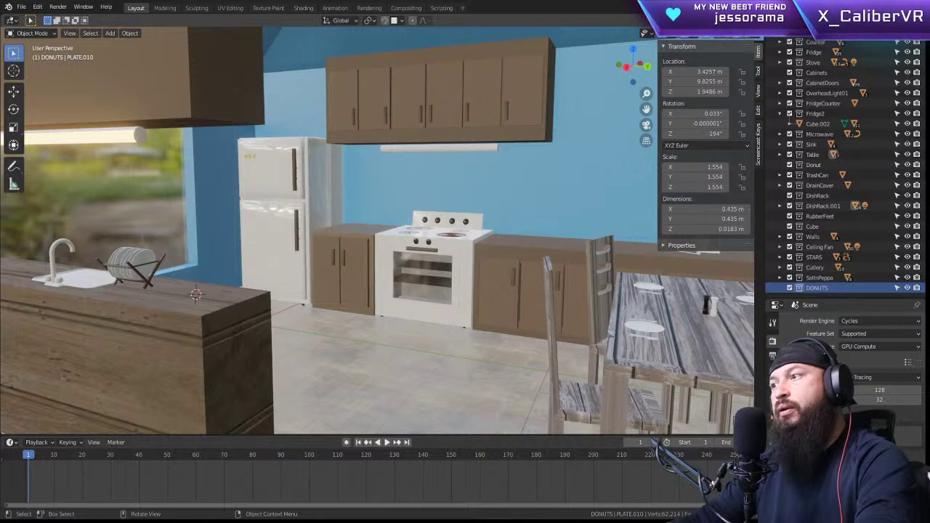
Step: Add a torus at the 3D cursor on the kitchen counter and scale it down to about 0.09 m across
{"action": "middle_click_drag", "start_coordinate": [324, 260], "coordinate": [287, 244]}
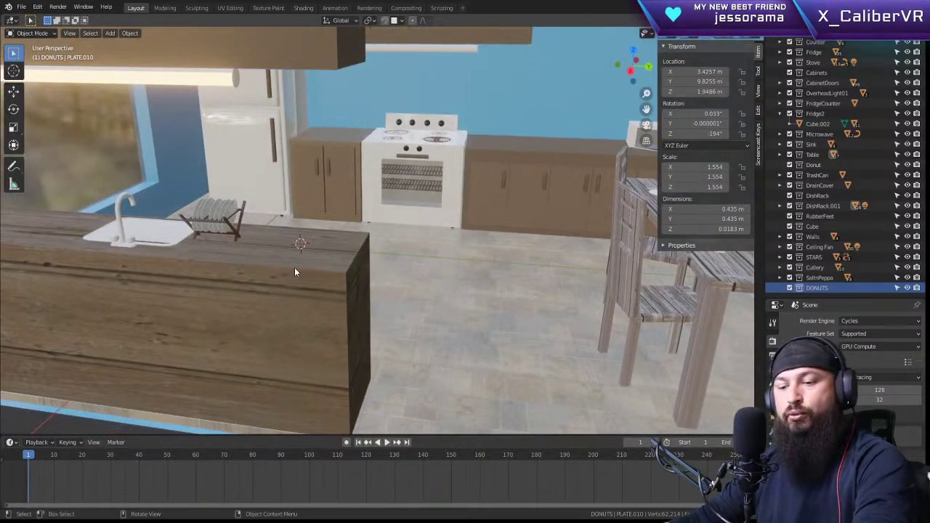
{"action": "key", "text": "shift+a"}
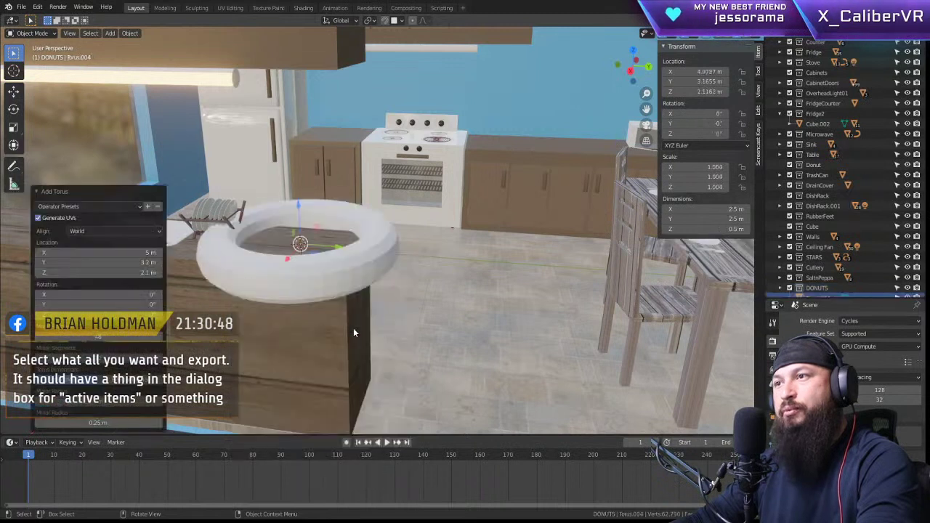
{"action": "left_click", "coordinate": [353, 327]}
{"action": "key", "text": "s"}
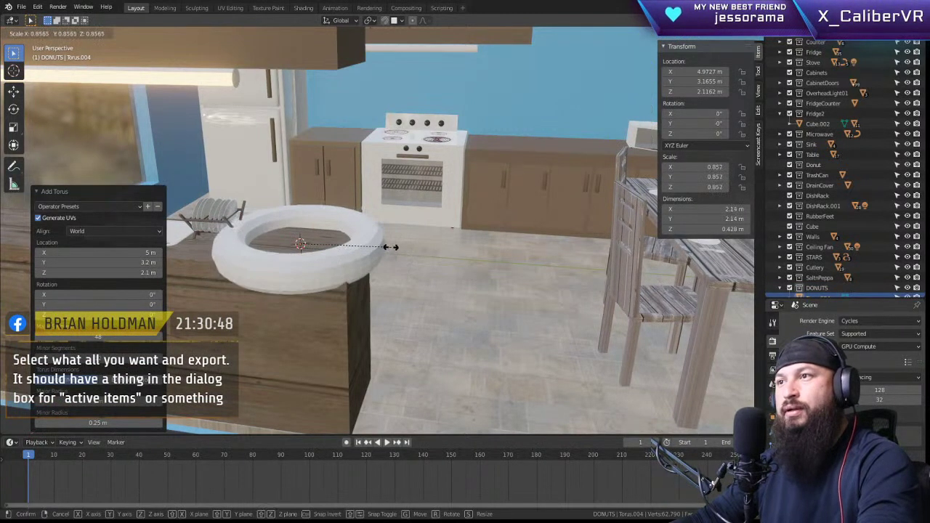
{"action": "left_click", "coordinate": [315, 243]}
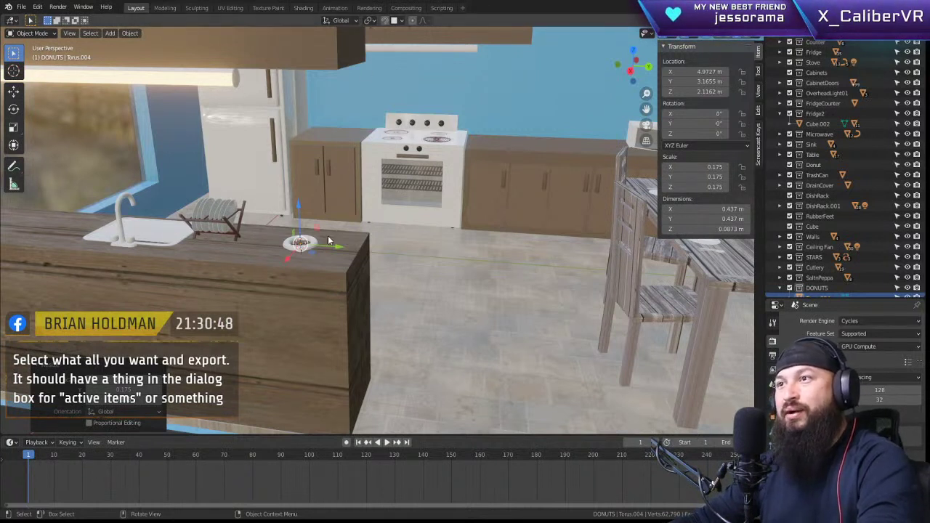
{"action": "key", "text": "s"}
{"action": "left_click", "coordinate": [312, 253]}
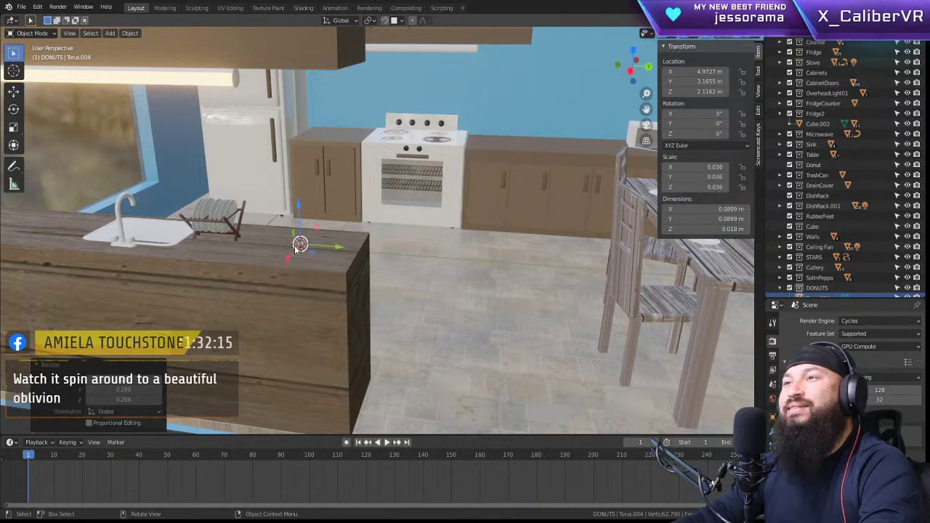
Step: Raise the small torus about 0.045 m above the counter and frame it in a close perspective view
{"action": "left_click_drag", "start_coordinate": [301, 205], "coordinate": [301, 200]}
{"action": "key", "text": "KP_5"}
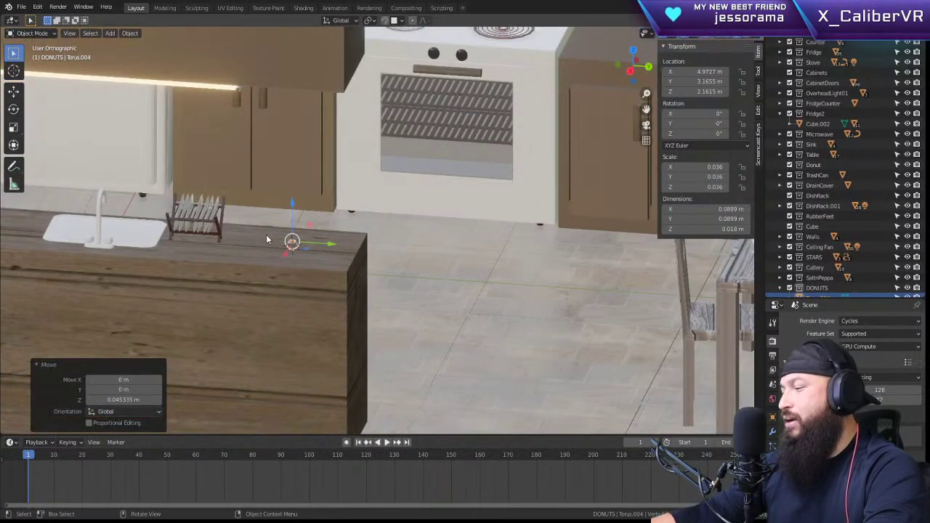
{"action": "key", "text": "KP_5"}
{"action": "key", "text": "KP_Decimal"}
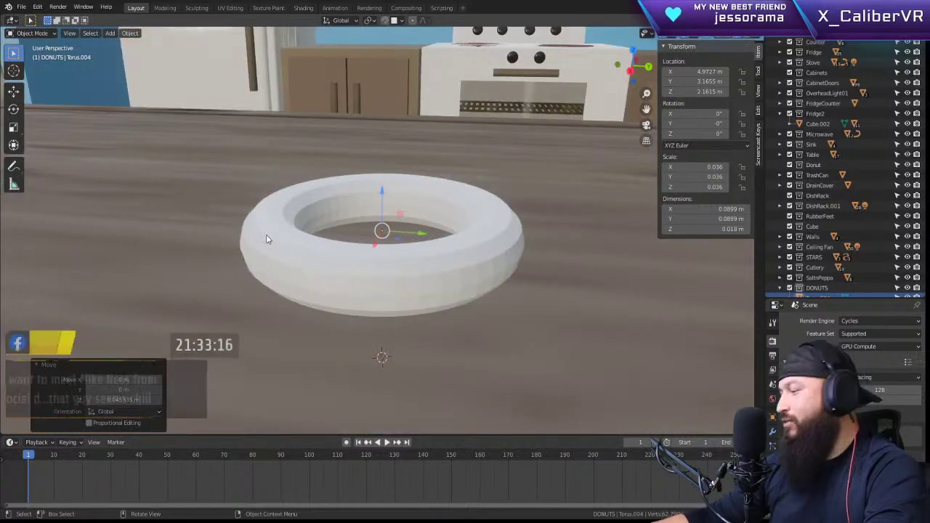
{"action": "key", "text": "KP_0"}
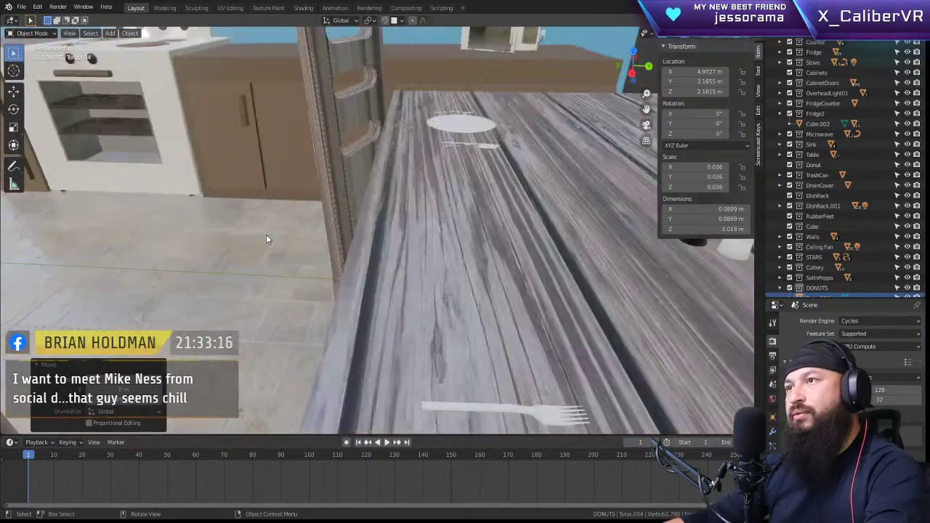
{"action": "key", "text": "KP_Decimal"}
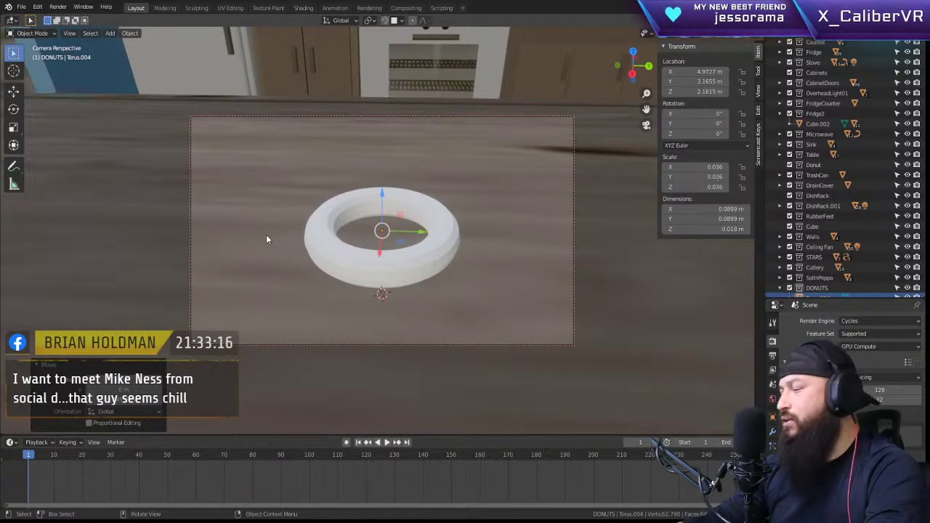
{"action": "key", "text": "KP_0"}
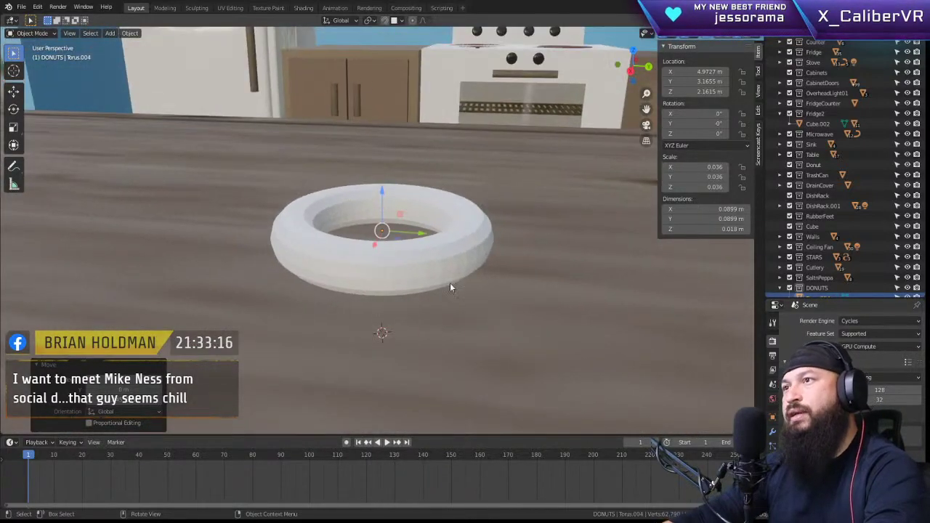
{"action": "scroll", "coordinate": [426, 287], "scroll_direction": "down", "scroll_amount": 4}
Step: Raise the torus to a height of about 2.18 m and stand it upright, rotated -90° about X and -90° about Z
{"action": "key", "text": "r"}
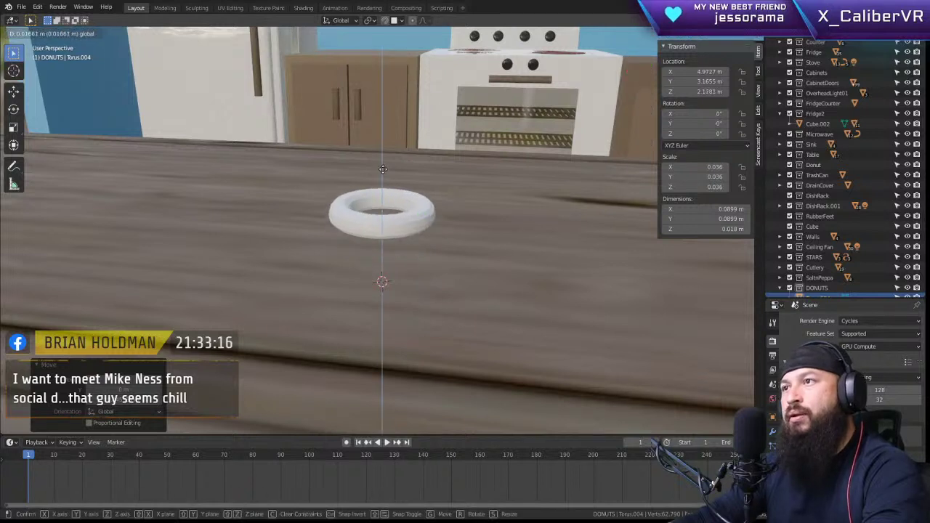
{"action": "key", "text": "z"}
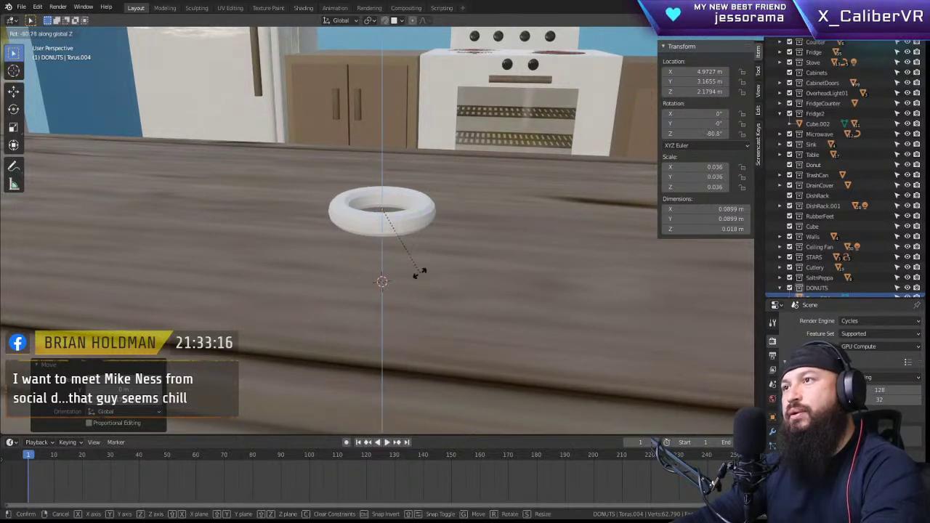
{"action": "key", "text": "x"}
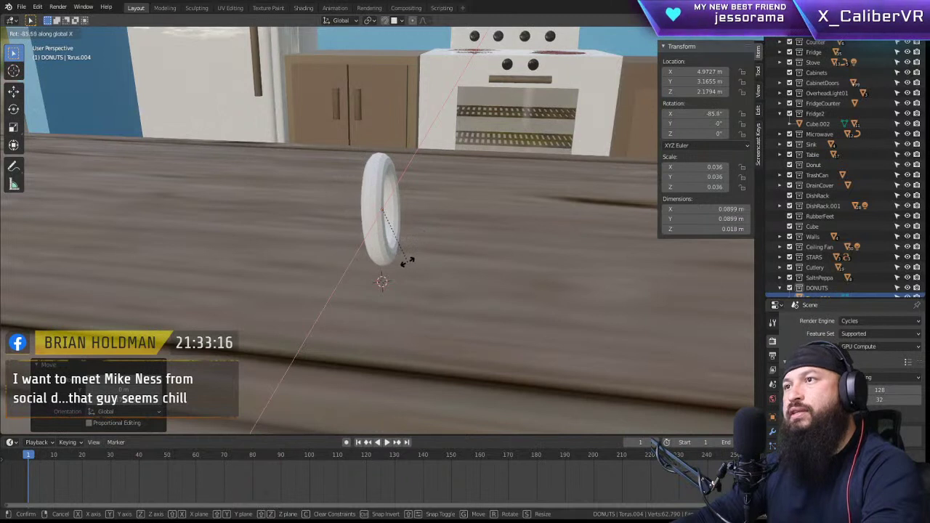
{"action": "left_click", "coordinate": [324, 201]}
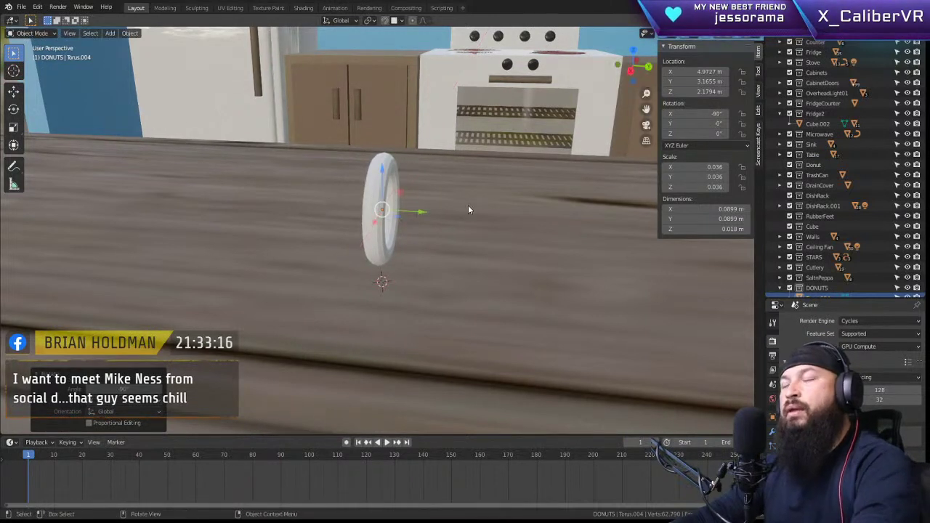
{"action": "key", "text": "g"}
{"action": "key", "text": "y"}
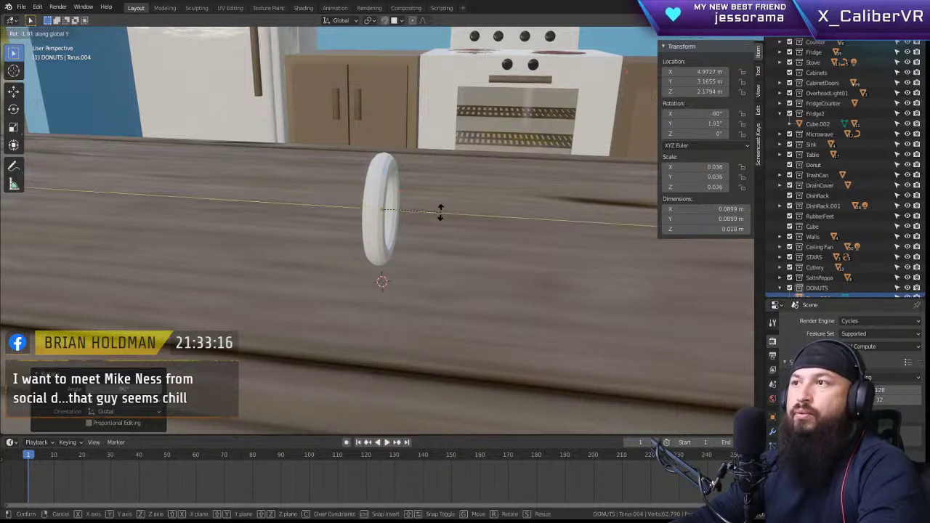
{"action": "key", "text": "z"}
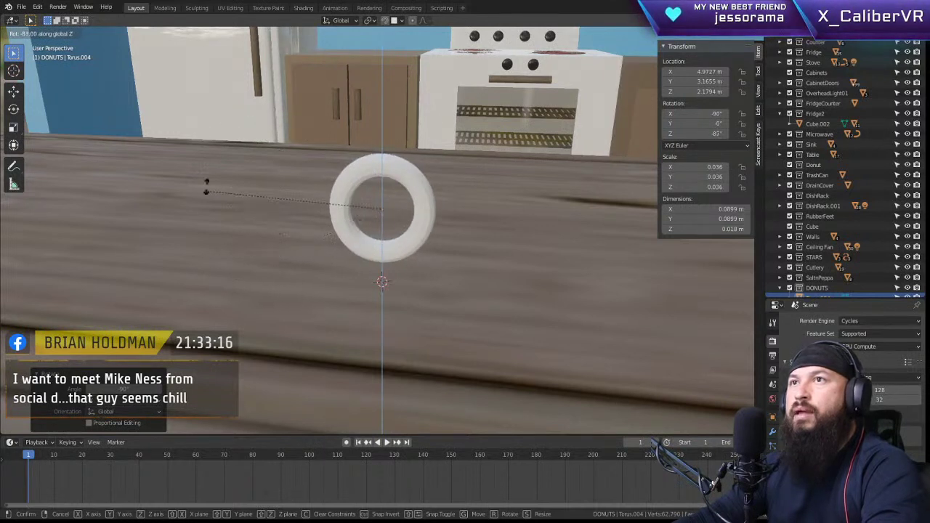
{"action": "type", "text": "-90"}
{"action": "key", "text": "Return"}
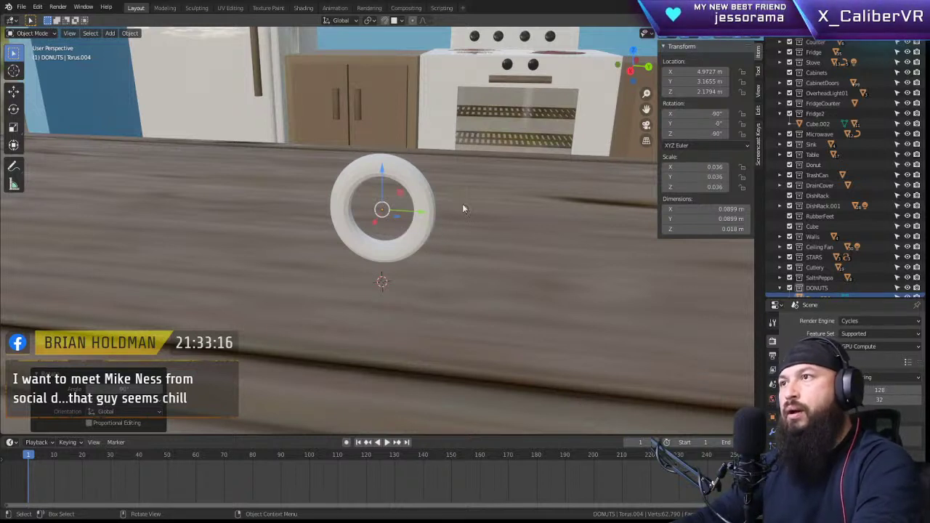
Step: Turn on proportional editing and try scaling the upright torus
{"action": "left_click", "coordinate": [412, 20]}
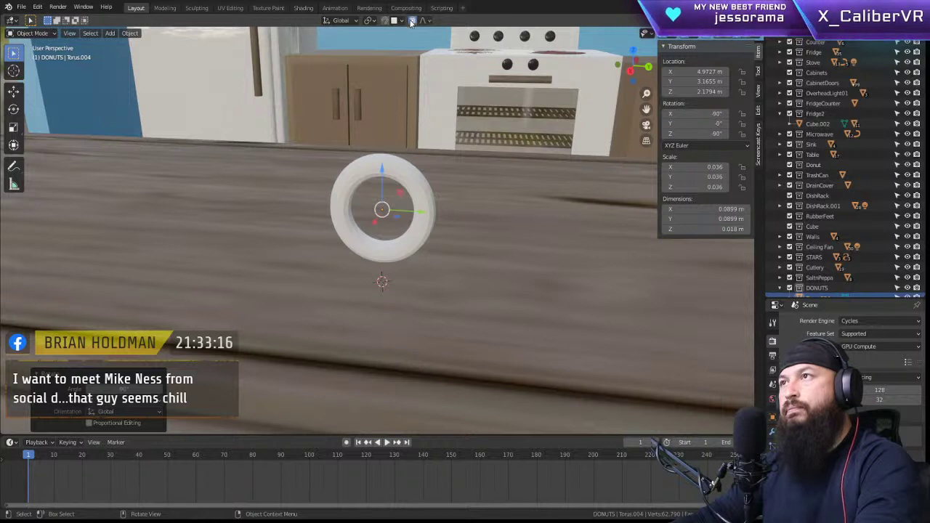
{"action": "key", "text": "s"}
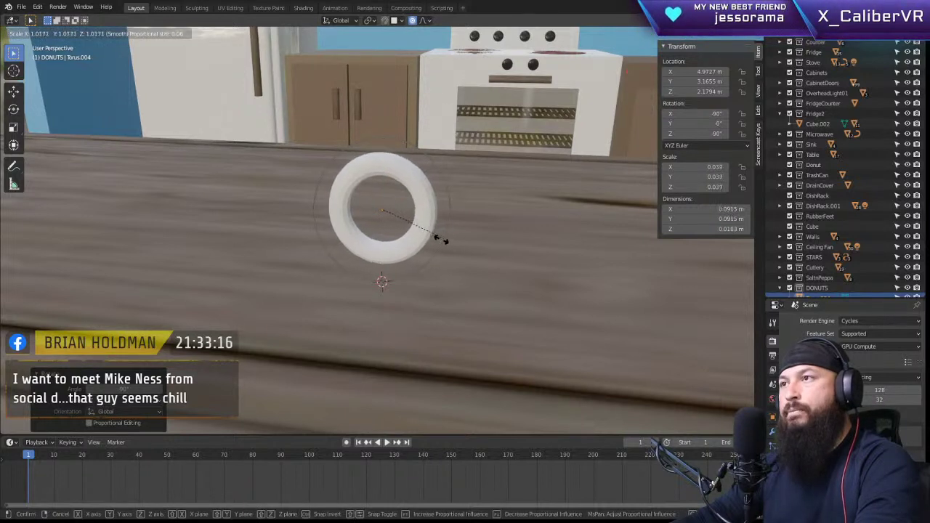
{"action": "right_click", "coordinate": [437, 230]}
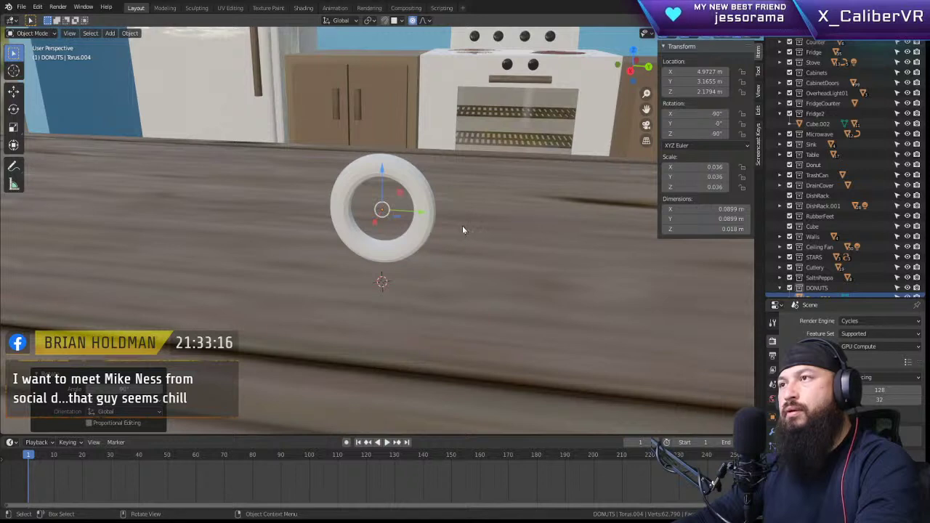
Step: Move the torus along the X axis to about 18.67 m, out in front of the building
{"action": "scroll", "coordinate": [479, 196], "scroll_direction": "down", "scroll_amount": 8}
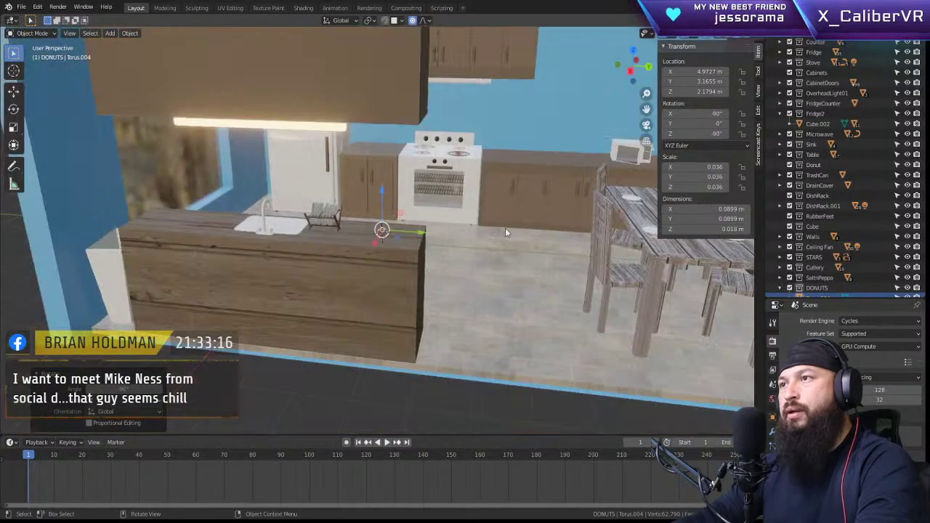
{"action": "scroll", "coordinate": [506, 232], "scroll_direction": "down", "scroll_amount": 4}
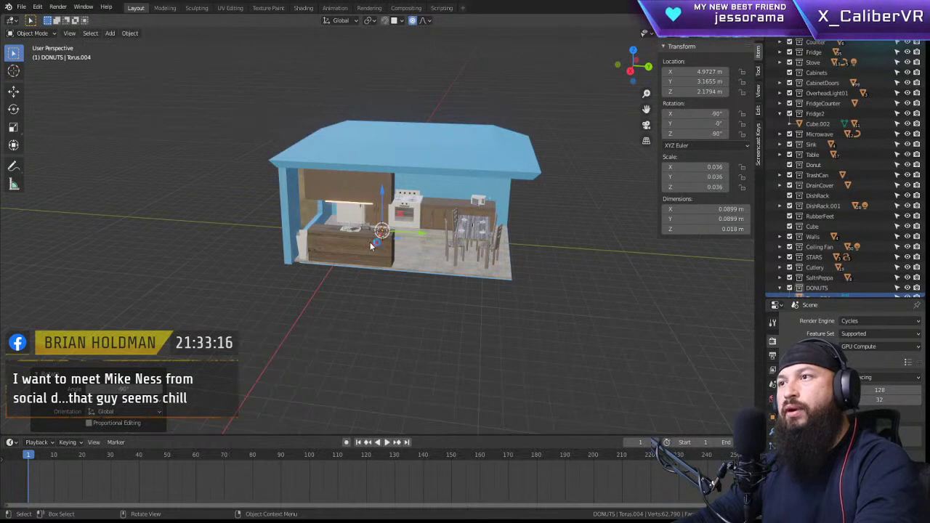
{"action": "key", "text": "g"}
{"action": "key", "text": "x"}
{"action": "left_click", "coordinate": [291, 353]}
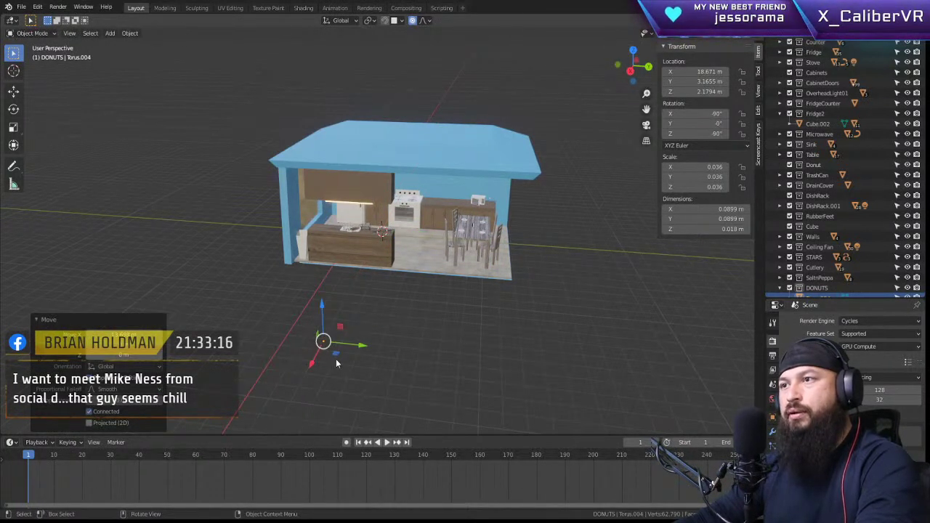
{"action": "scroll", "coordinate": [337, 356], "scroll_direction": "up", "scroll_amount": 3}
{"action": "scroll", "coordinate": [337, 355], "scroll_direction": "down", "scroll_amount": 5}
{"action": "scroll", "coordinate": [336, 357], "scroll_direction": "up", "scroll_amount": 1}
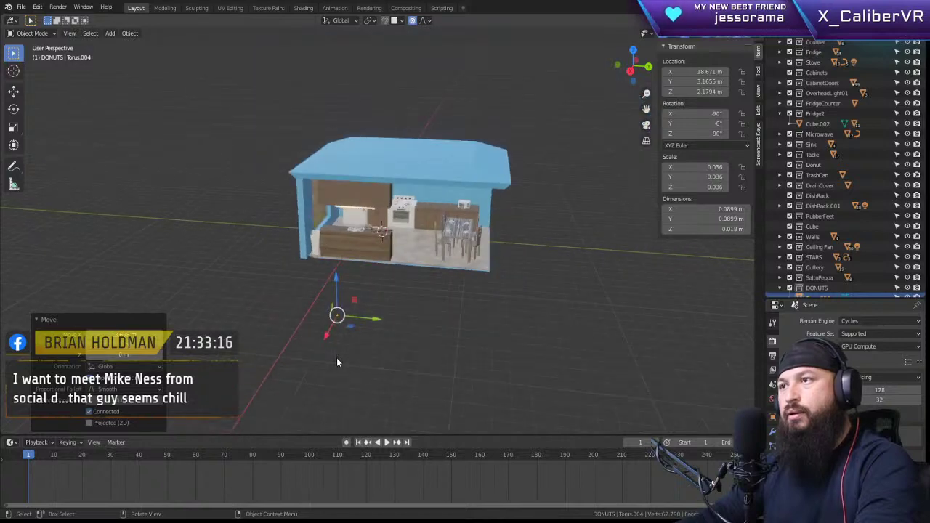
Step: Lay the upright torus flat by rotating it -90° about the global Y axis
{"action": "key", "text": "KP_Decimal"}
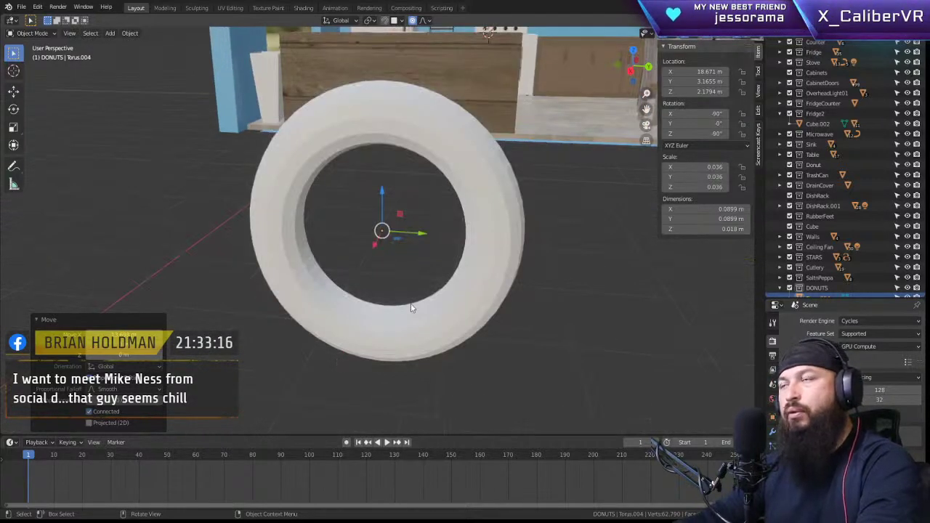
{"action": "scroll", "coordinate": [338, 228], "scroll_direction": "down", "scroll_amount": 5}
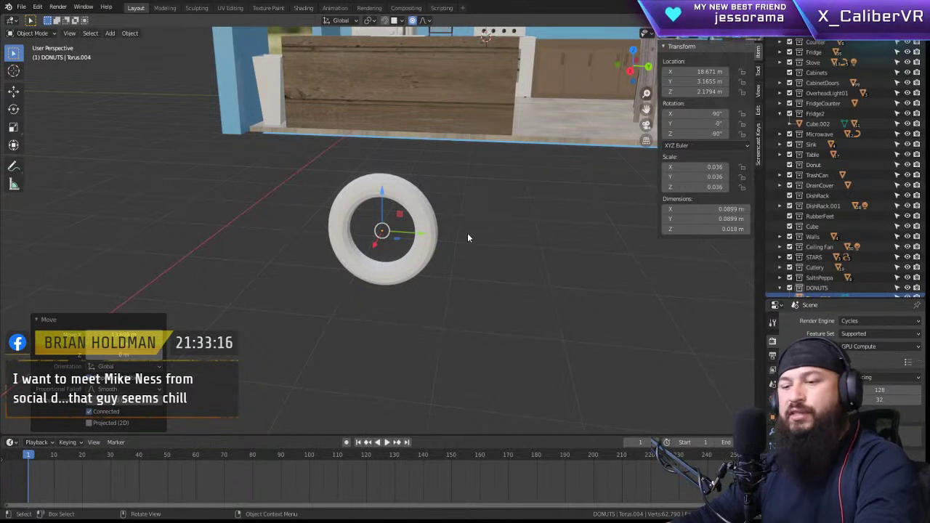
{"action": "key", "text": "g"}
{"action": "key", "text": "z"}
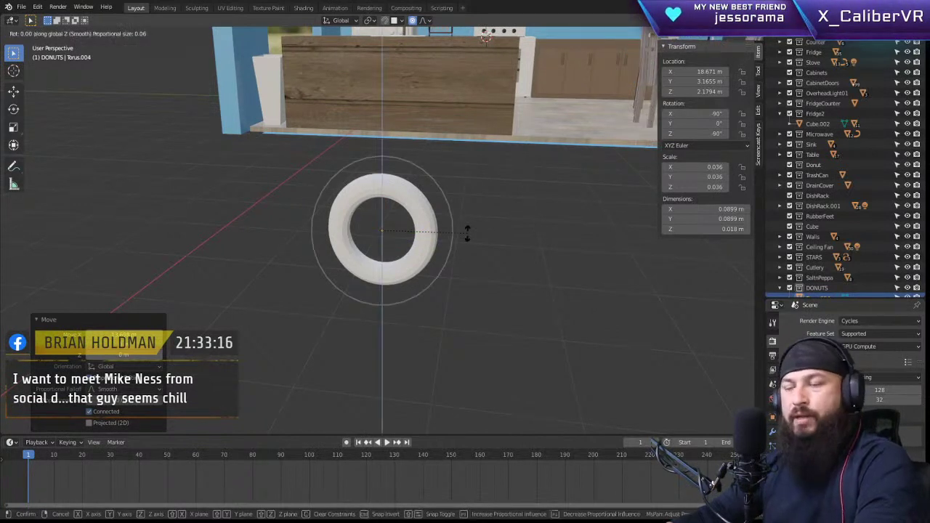
{"action": "key", "text": "x"}
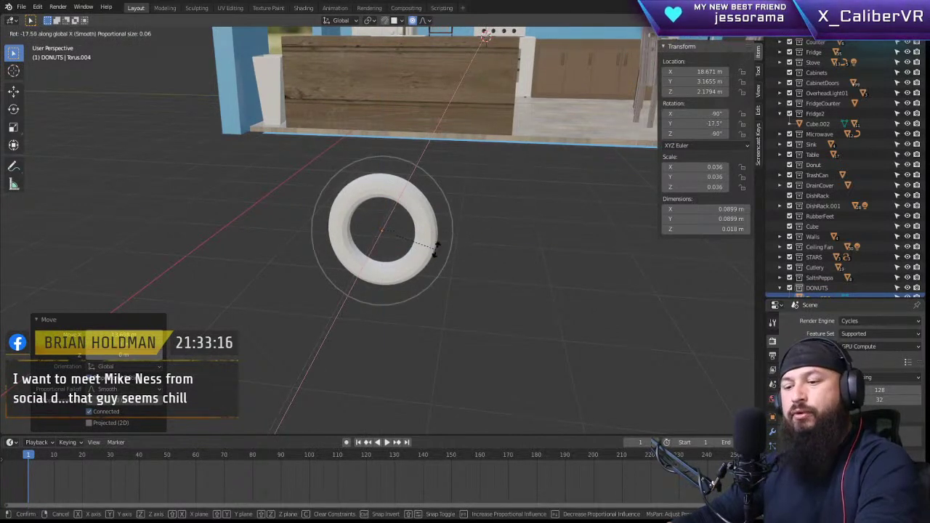
{"action": "key", "text": "y"}
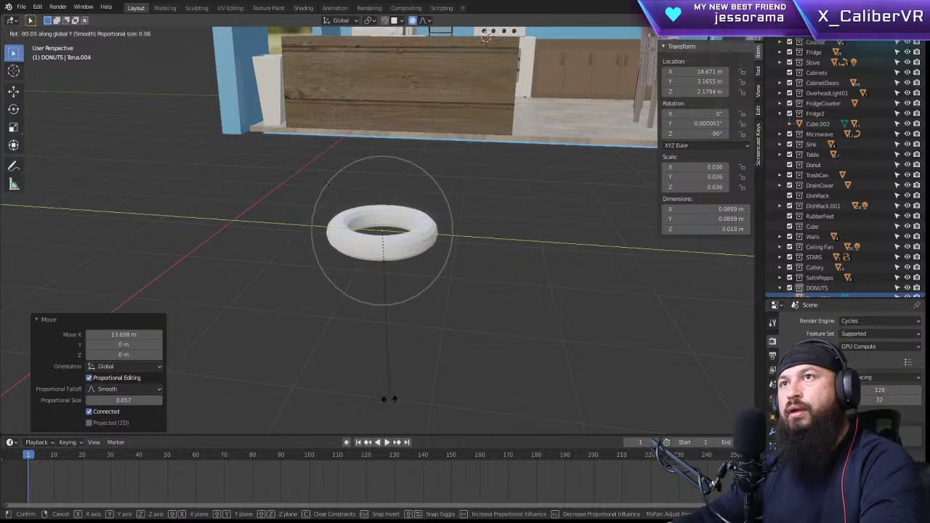
{"action": "left_click", "coordinate": [389, 398]}
{"action": "scroll", "coordinate": [411, 221], "scroll_direction": "up", "scroll_amount": 2}
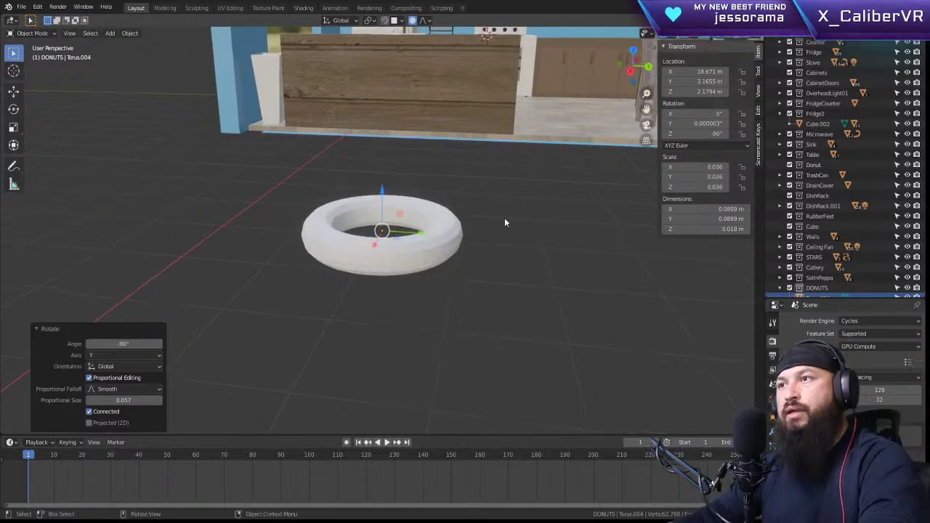
{"action": "middle_click_drag", "start_coordinate": [507, 217], "coordinate": [412, 304]}
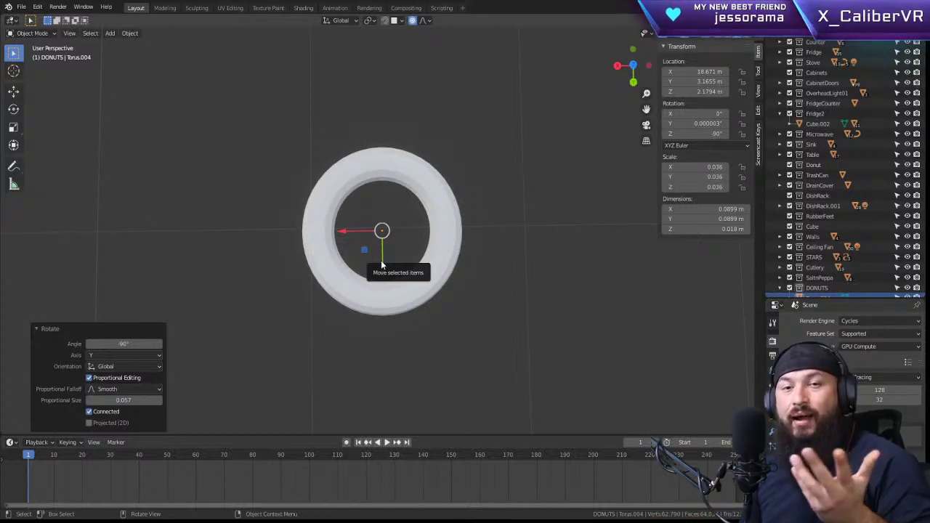
{"action": "middle_click_drag", "start_coordinate": [421, 270], "coordinate": [123, 174]}
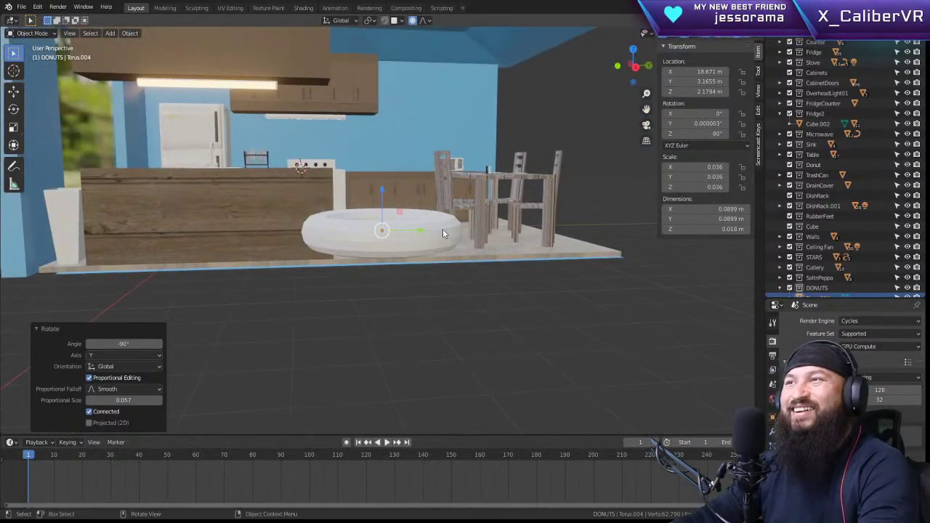
{"action": "middle_click_drag", "start_coordinate": [443, 229], "coordinate": [490, 243]}
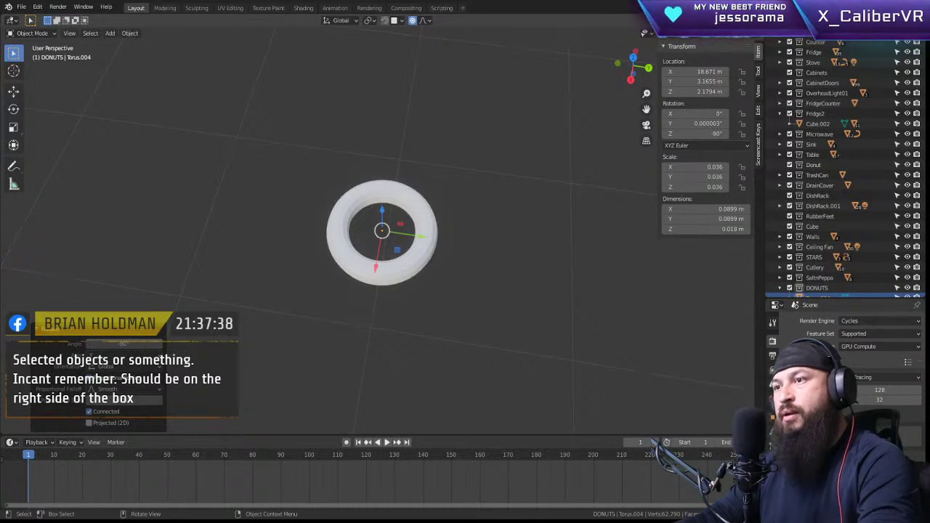
{"action": "left_click", "coordinate": [480, 161]}
{"action": "middle_click_drag", "start_coordinate": [481, 190], "coordinate": [481, 161]}
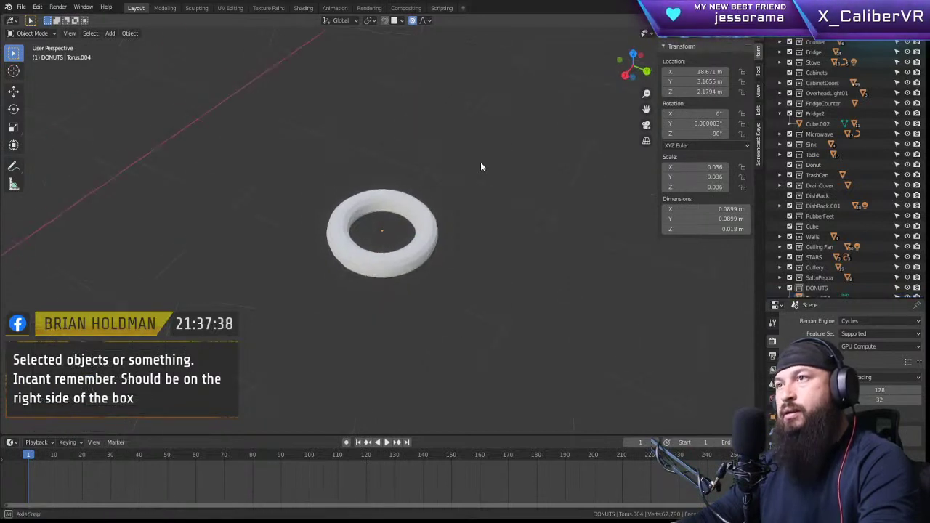
{"action": "left_click", "coordinate": [27, 8]}
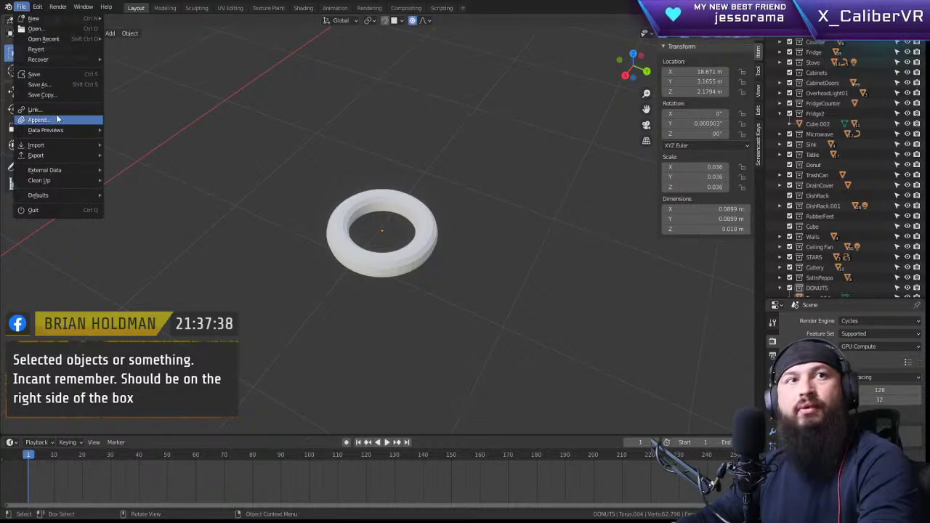
{"action": "mouse_move", "coordinate": [58, 130]}
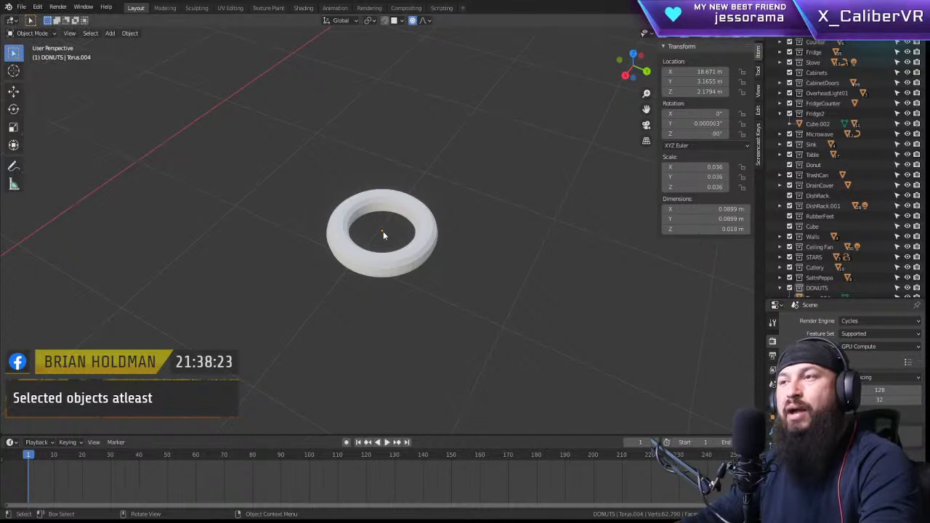
Step: Add a Solidify modifier to the torus and set its thickness to 0.67 m
{"action": "left_click", "coordinate": [427, 213]}
{"action": "middle_click_drag", "start_coordinate": [479, 223], "coordinate": [452, 211]}
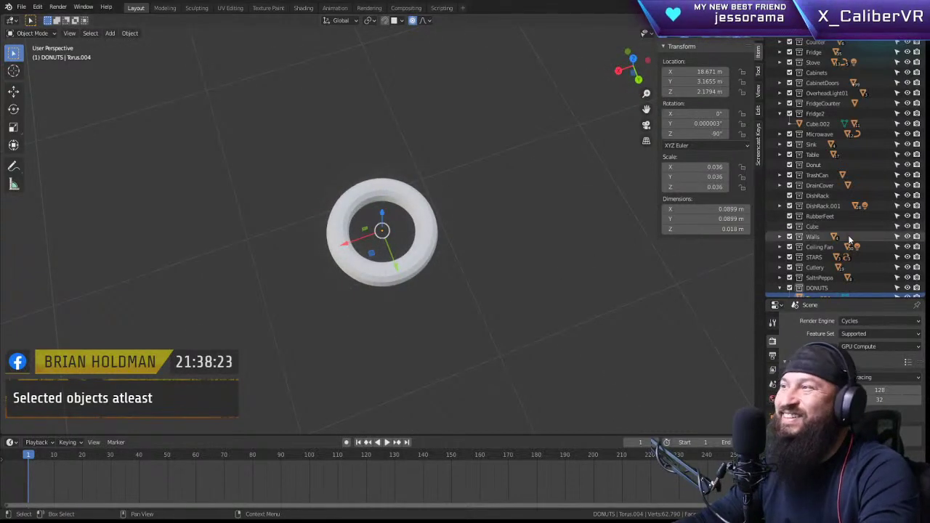
{"action": "scroll", "coordinate": [848, 240], "scroll_direction": "down", "scroll_amount": 1}
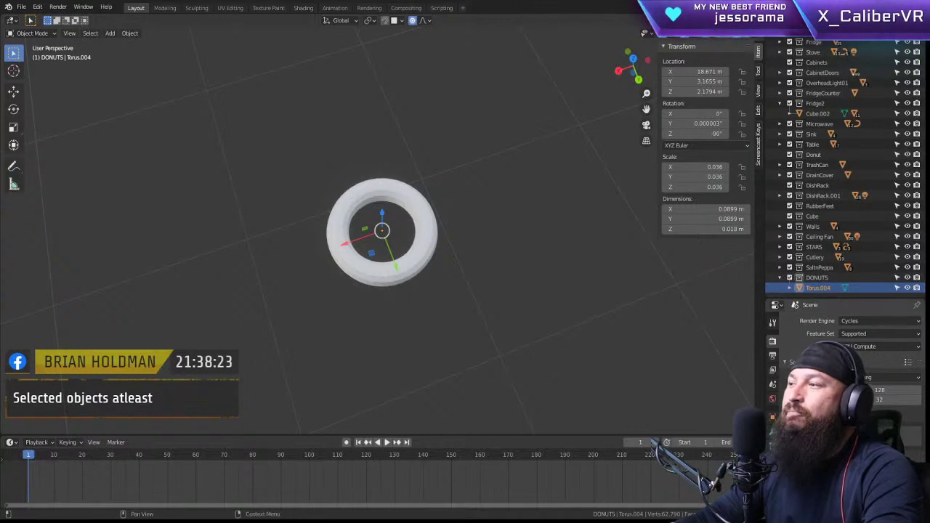
{"action": "left_click", "coordinate": [772, 431]}
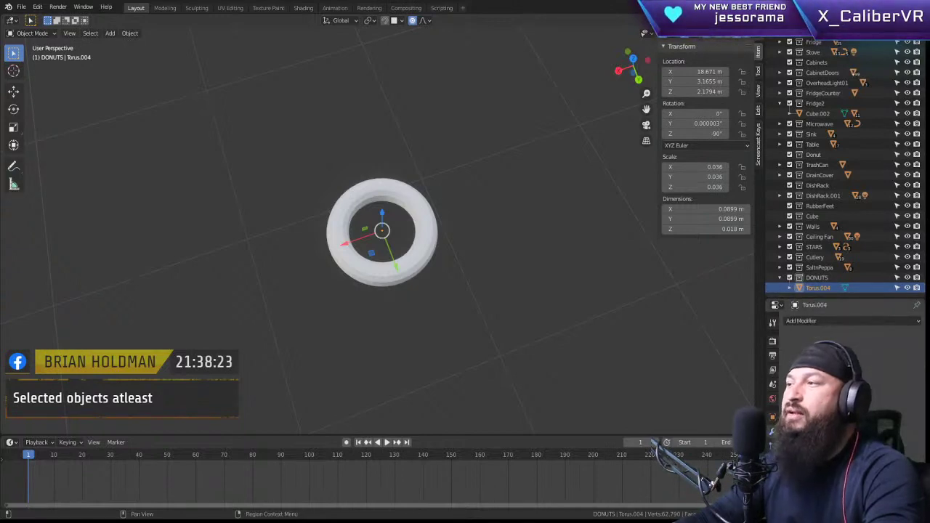
{"action": "left_click", "coordinate": [845, 319]}
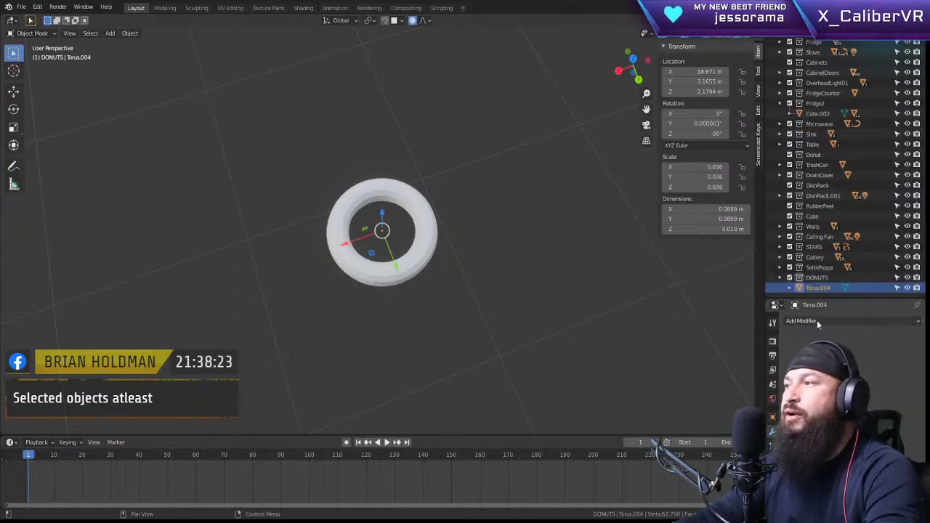
{"action": "left_click", "coordinate": [843, 319]}
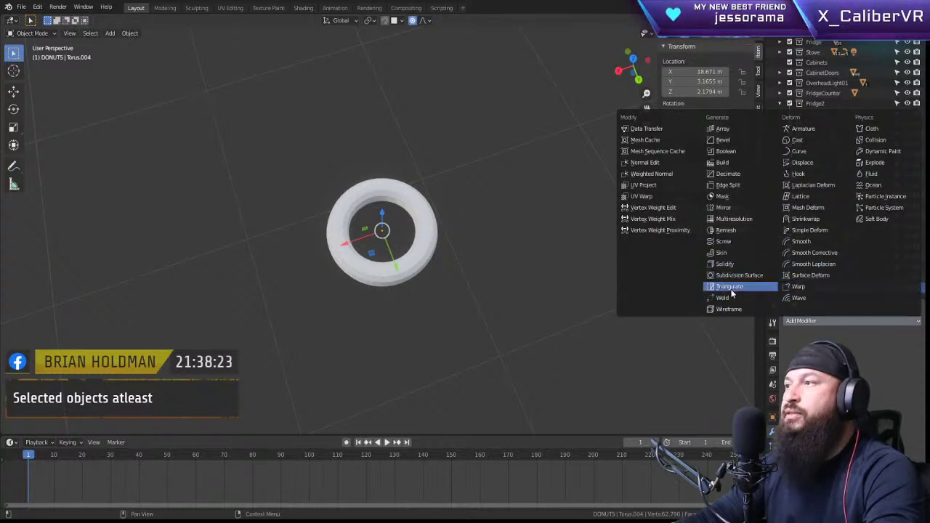
{"action": "left_click", "coordinate": [729, 265]}
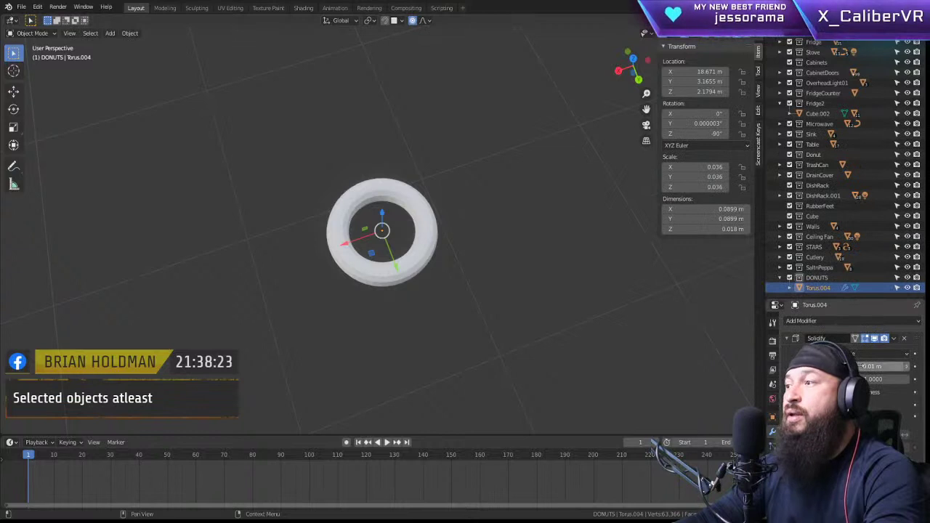
{"action": "mouse_move", "coordinate": [871, 366]}
{"action": "left_mouse_down"}
{"action": "mouse_move", "coordinate": [901, 366]}
{"action": "mouse_move", "coordinate": [869, 366]}
{"action": "mouse_move", "coordinate": [891, 366]}
{"action": "mouse_move", "coordinate": [880, 366]}
{"action": "left_mouse_up"}
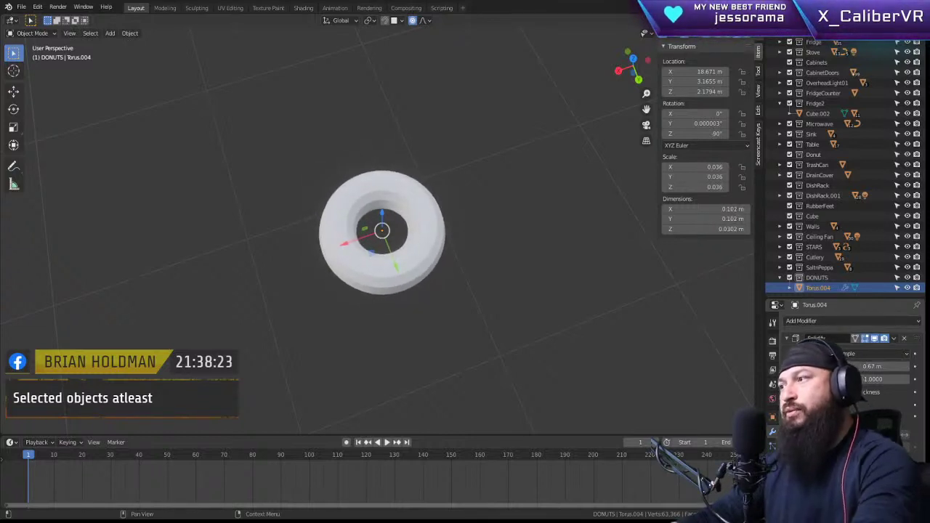
Step: Scale the torus down by a factor of about 0.271 and set its Solidify thickness to 0.81 m
{"action": "key", "text": "s"}
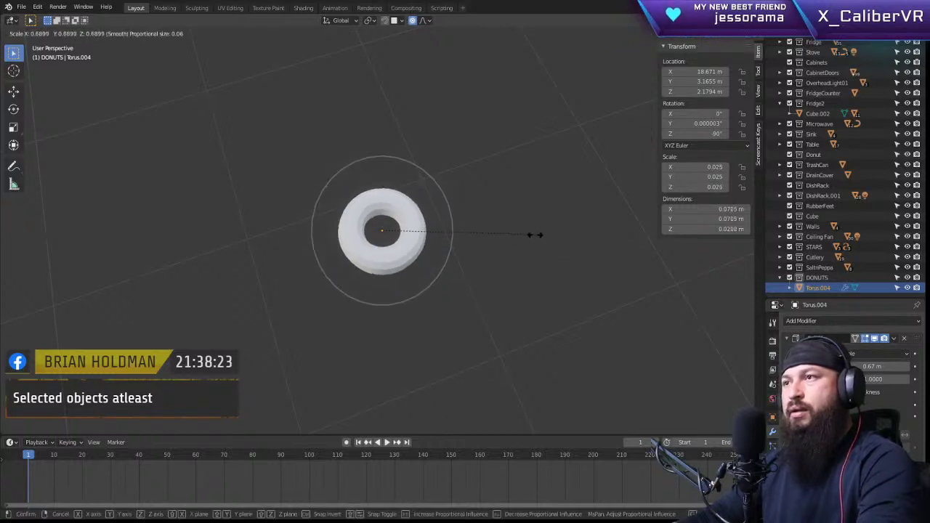
{"action": "left_click", "coordinate": [444, 239]}
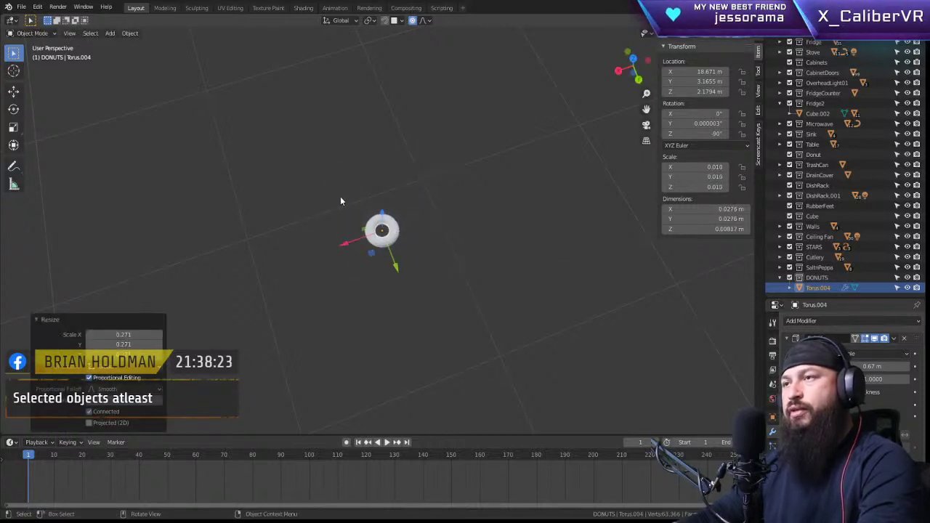
{"action": "key", "text": "KP_Decimal"}
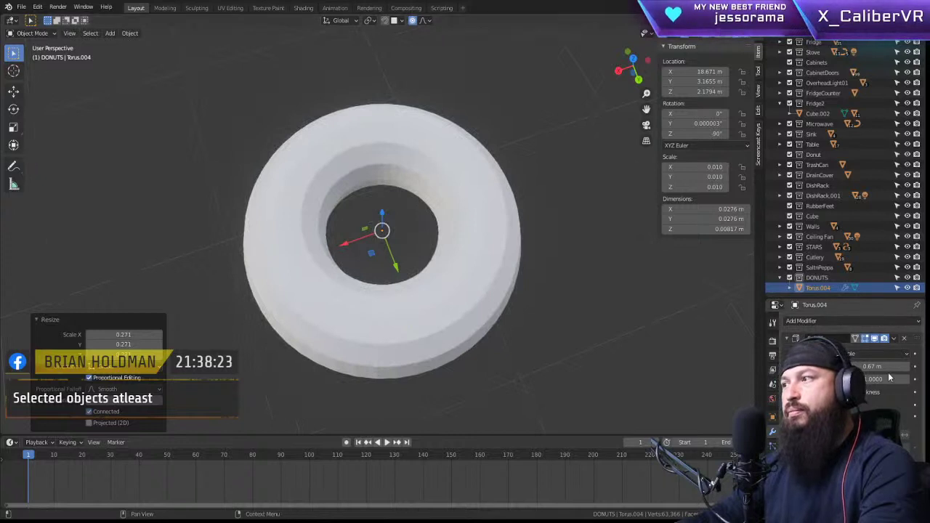
{"action": "left_click_drag", "start_coordinate": [888, 369], "coordinate": [916, 369]}
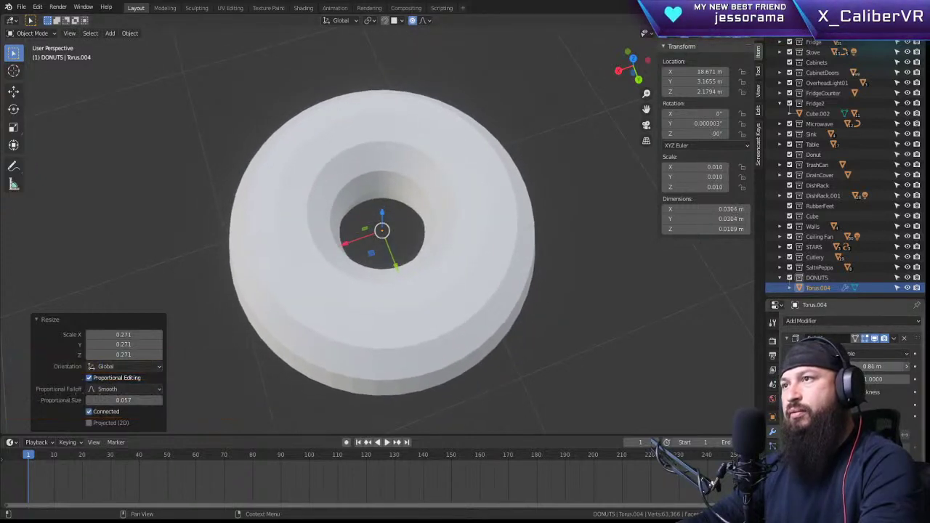
{"action": "scroll", "coordinate": [316, 259], "scroll_direction": "down", "scroll_amount": 1}
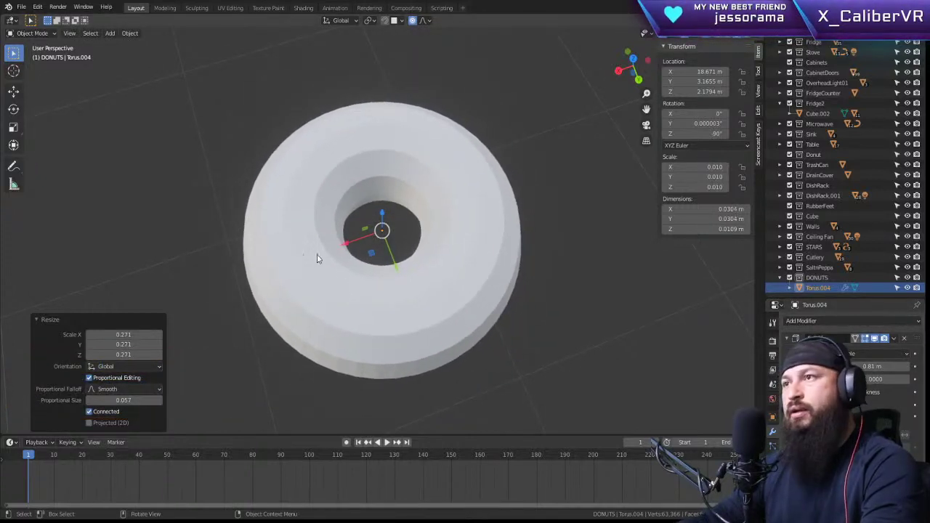
Step: Move the torus along the X axis to about 5.28 m, back over the kitchen counter
{"action": "scroll", "coordinate": [317, 258], "scroll_direction": "down", "scroll_amount": 10}
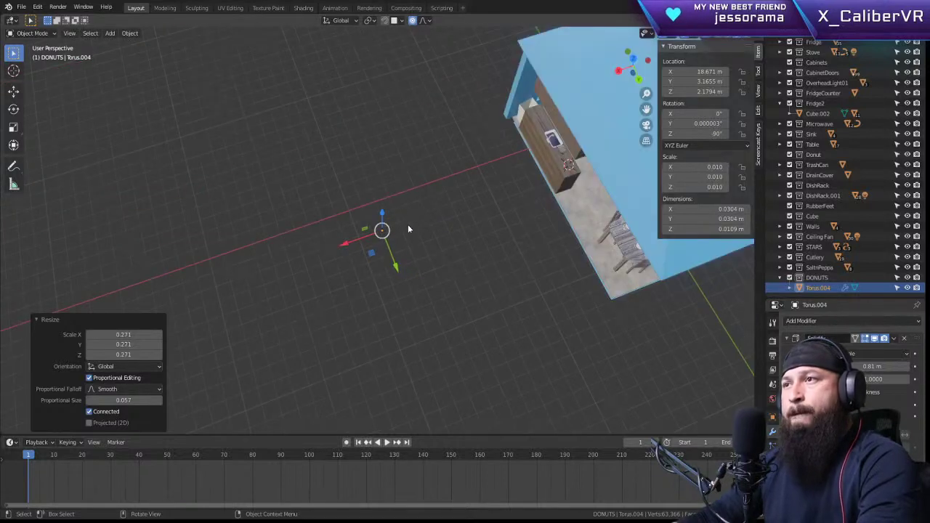
{"action": "middle_click_drag", "start_coordinate": [411, 252], "coordinate": [419, 229]}
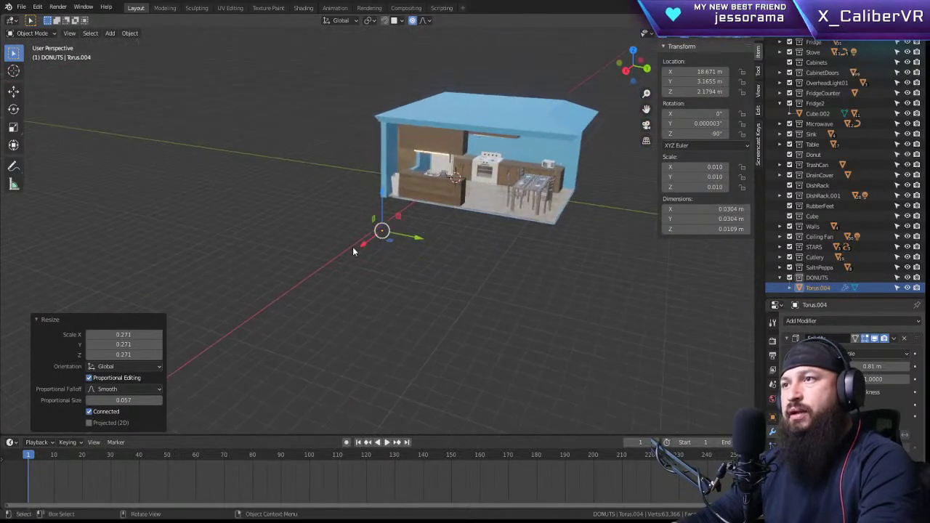
{"action": "key", "text": "g"}
{"action": "key", "text": "x"}
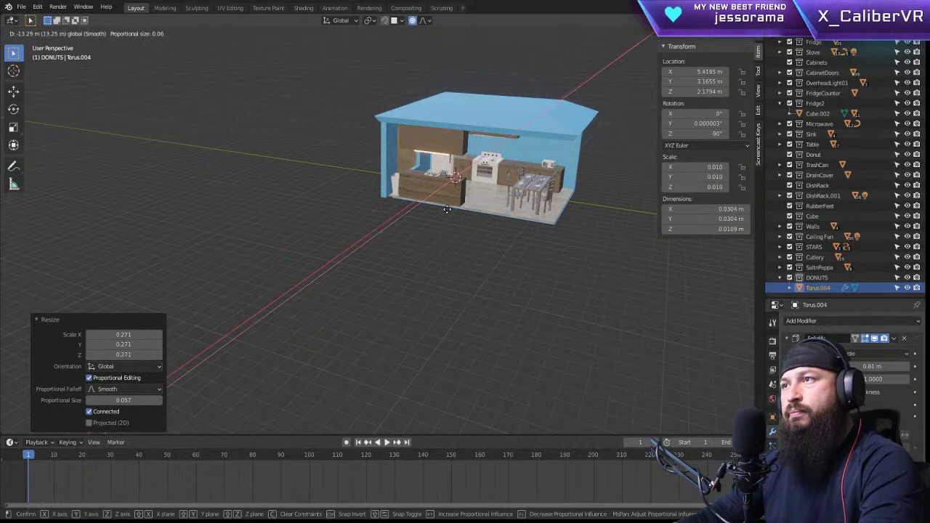
{"action": "left_click", "coordinate": [448, 210]}
{"action": "key", "text": "KP_Decimal"}
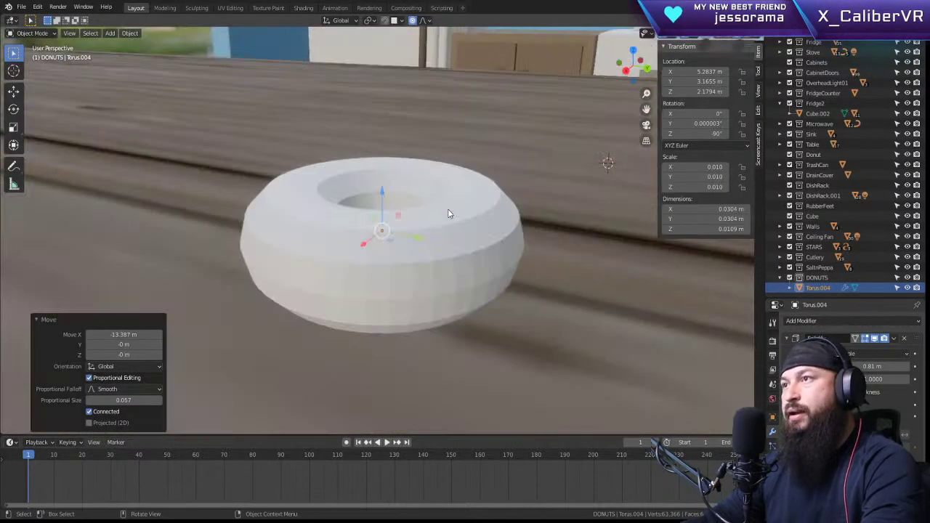
Step: Move the torus along the Y axis to about 8.92 m, over to the dining table
{"action": "scroll", "coordinate": [446, 212], "scroll_direction": "down", "scroll_amount": 5}
{"action": "scroll", "coordinate": [399, 311], "scroll_direction": "down", "scroll_amount": 3}
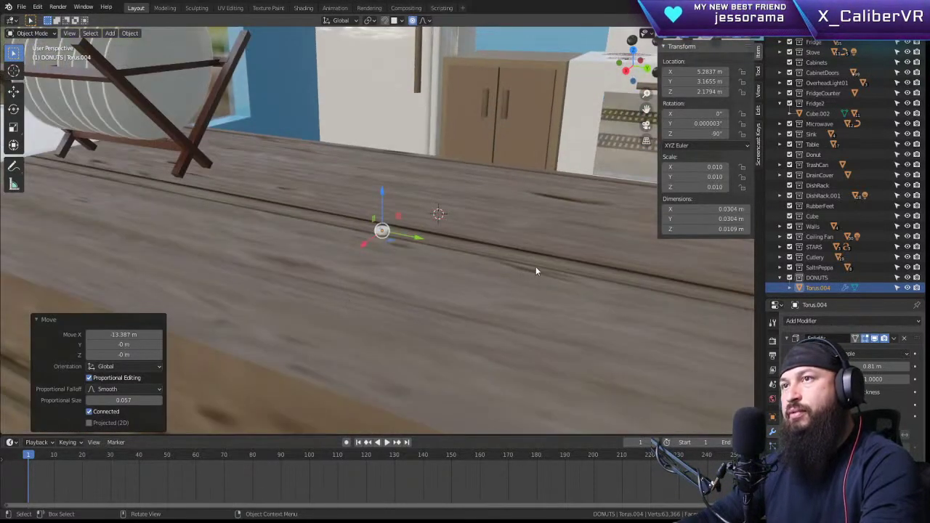
{"action": "scroll", "coordinate": [541, 273], "scroll_direction": "down", "scroll_amount": 3}
{"action": "middle_click_drag", "start_coordinate": [634, 286], "coordinate": [93, 203], "text": "shift"}
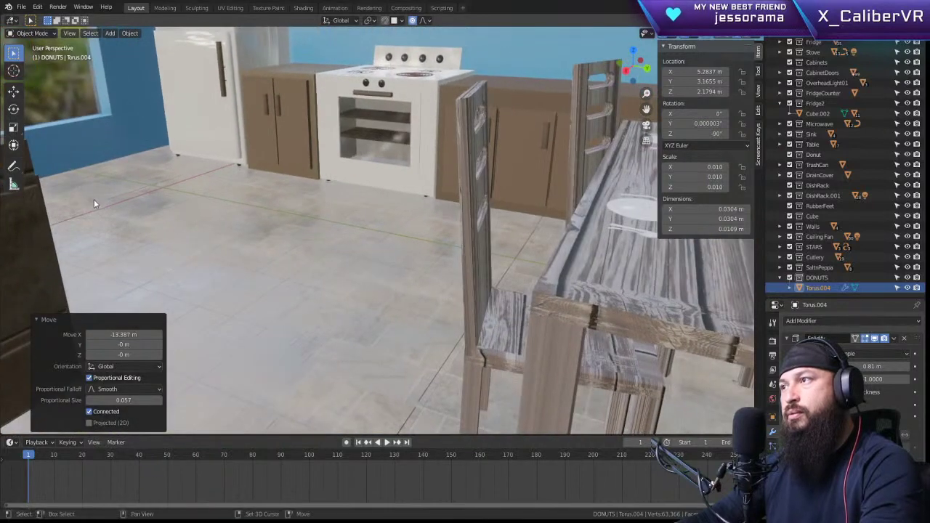
{"action": "middle_click_drag", "start_coordinate": [452, 258], "coordinate": [297, 284], "text": "shift"}
{"action": "scroll", "coordinate": [310, 282], "scroll_direction": "down", "scroll_amount": 5}
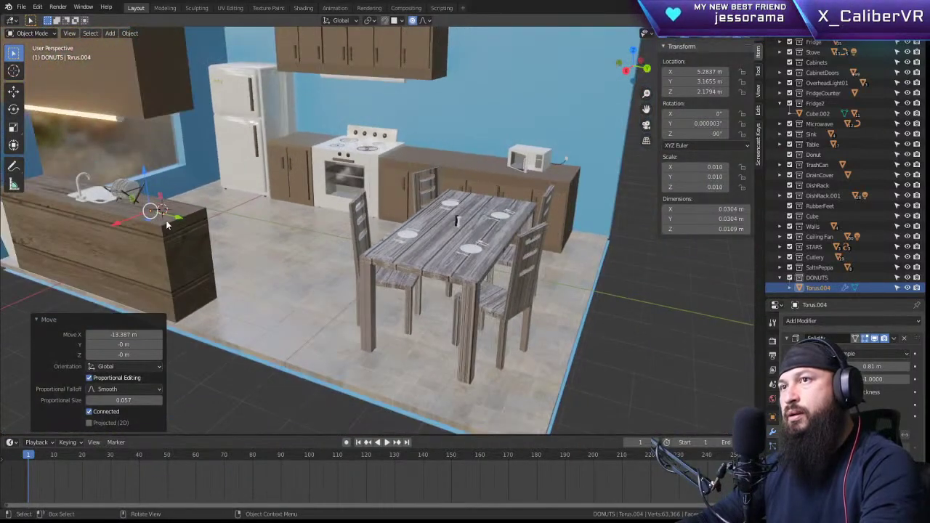
{"action": "key", "text": "g"}
{"action": "key", "text": "y"}
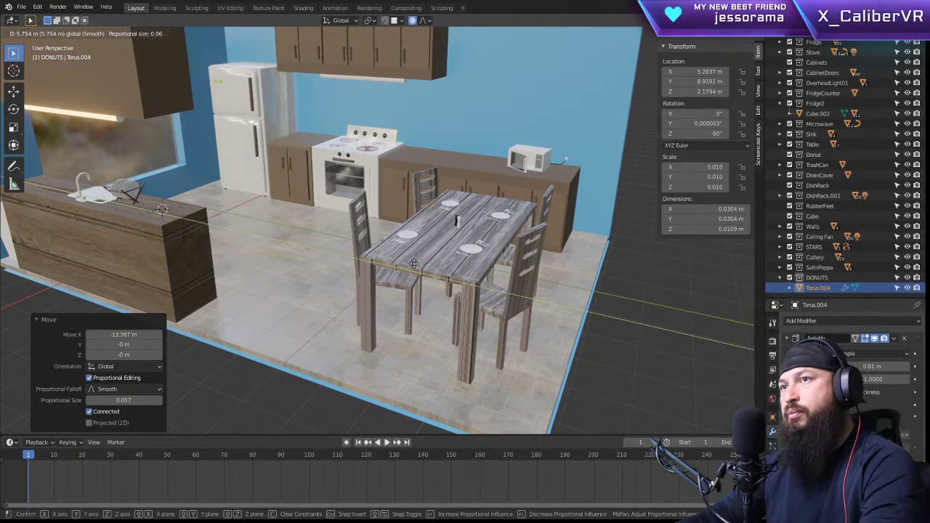
{"action": "left_click", "coordinate": [413, 263]}
Step: Move the torus along the X axis to about 3.48 m, near the plate on the dining table, and check it from above
{"action": "left_click_drag", "start_coordinate": [371, 281], "coordinate": [413, 252]}
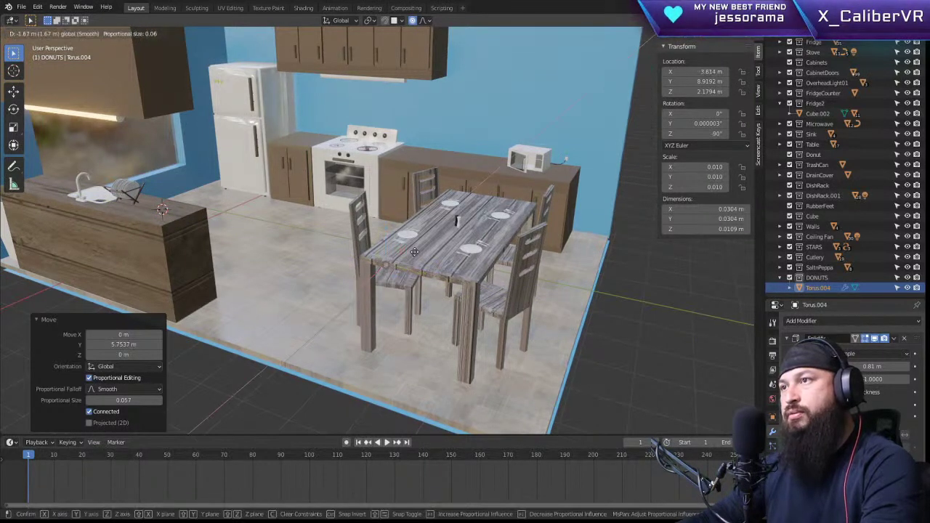
{"action": "left_click", "coordinate": [417, 250]}
{"action": "key", "text": "KP_Decimal"}
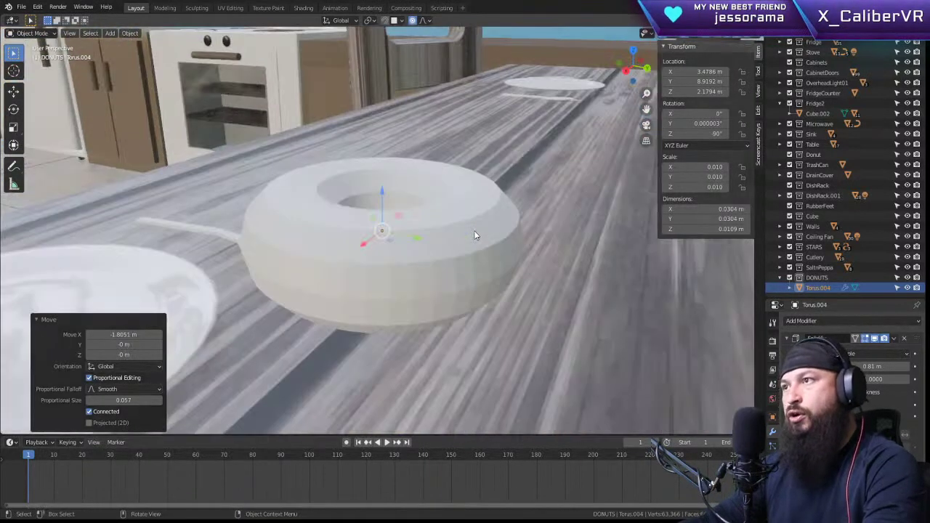
{"action": "scroll", "coordinate": [469, 233], "scroll_direction": "down", "scroll_amount": 3}
{"action": "middle_click_drag", "start_coordinate": [322, 245], "coordinate": [450, 312]}
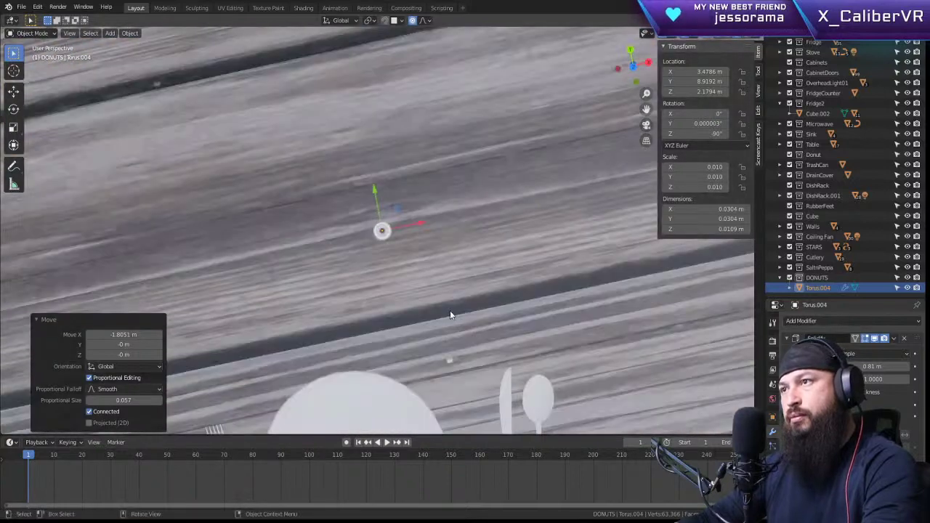
Step: Move the torus along Y to about 8.50 m and lower it along Z to about 1.93 m, onto the plate
{"action": "scroll", "coordinate": [436, 276], "scroll_direction": "down", "scroll_amount": 5}
{"action": "left_click_drag", "start_coordinate": [372, 191], "coordinate": [406, 293]}
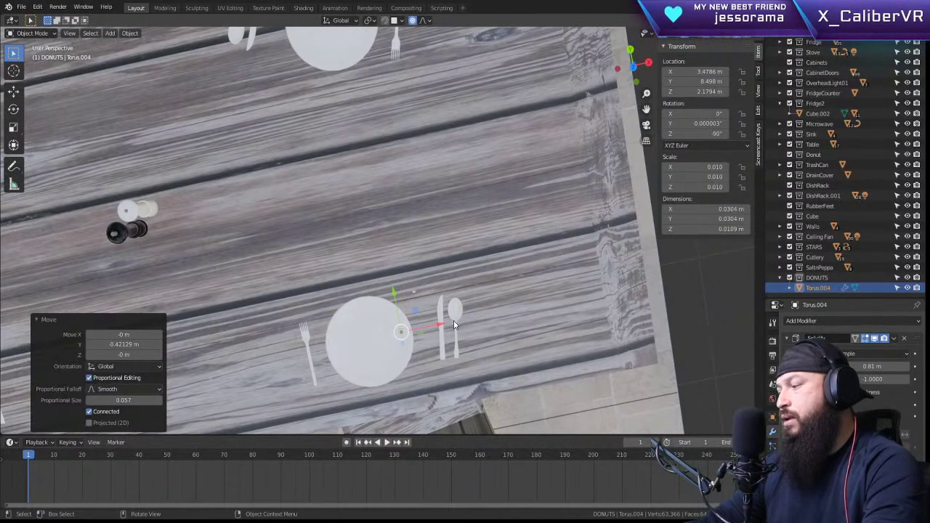
{"action": "key", "text": "KP_7"}
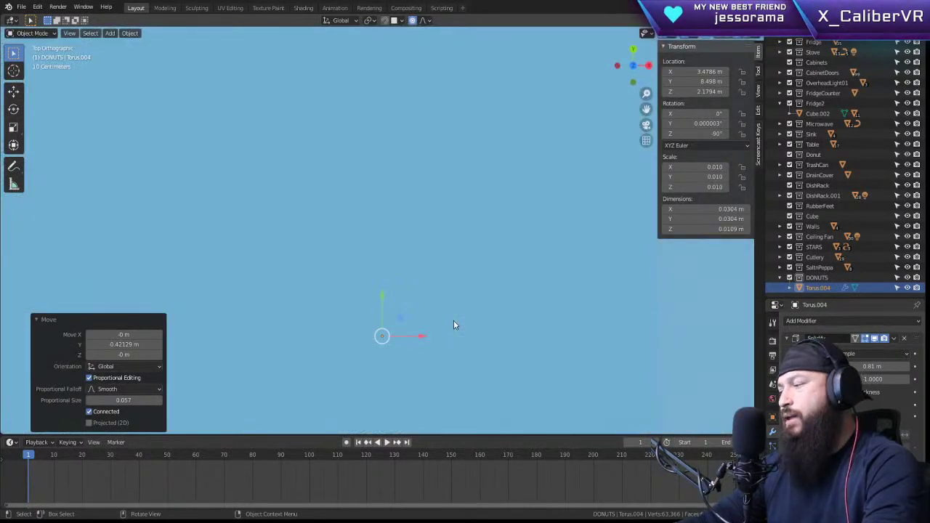
{"action": "key", "text": "KP_1"}
{"action": "key", "text": "KP_8"}
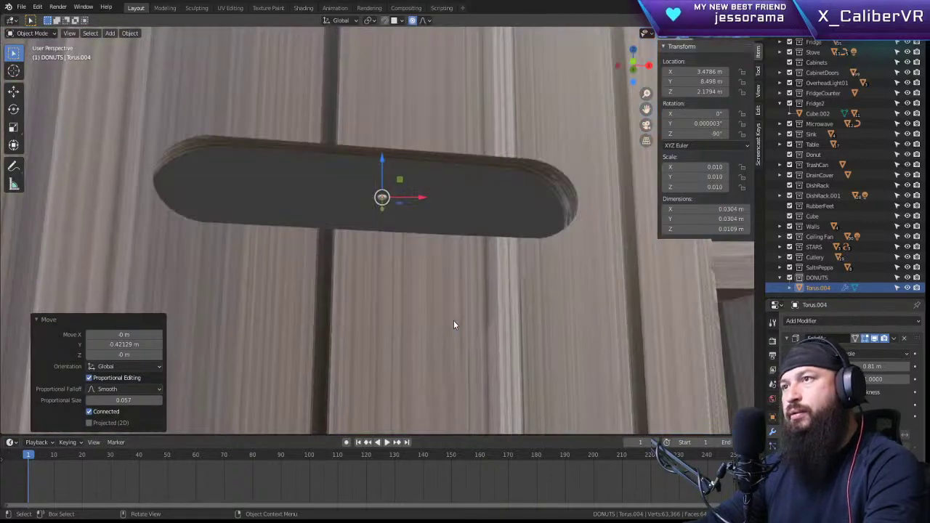
{"action": "key", "text": "KP_3"}
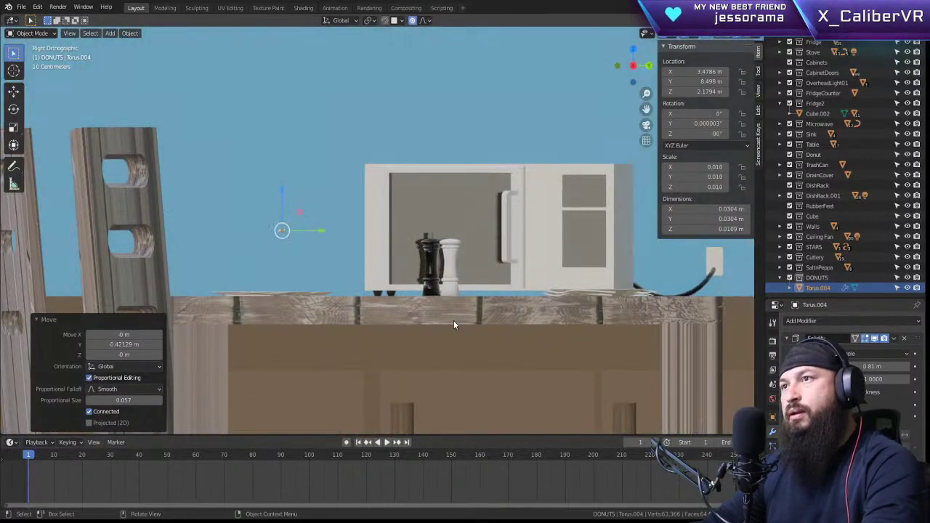
{"action": "key", "text": "g"}
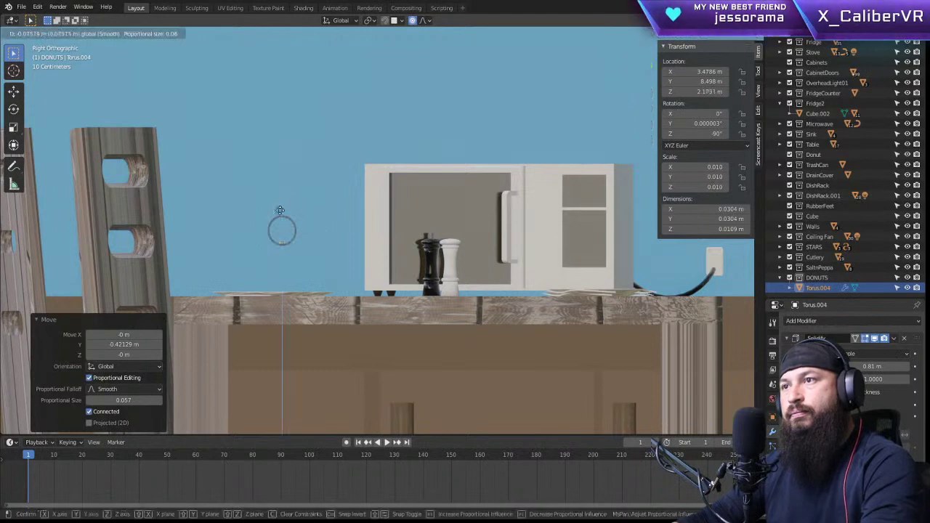
{"action": "key", "text": "z"}
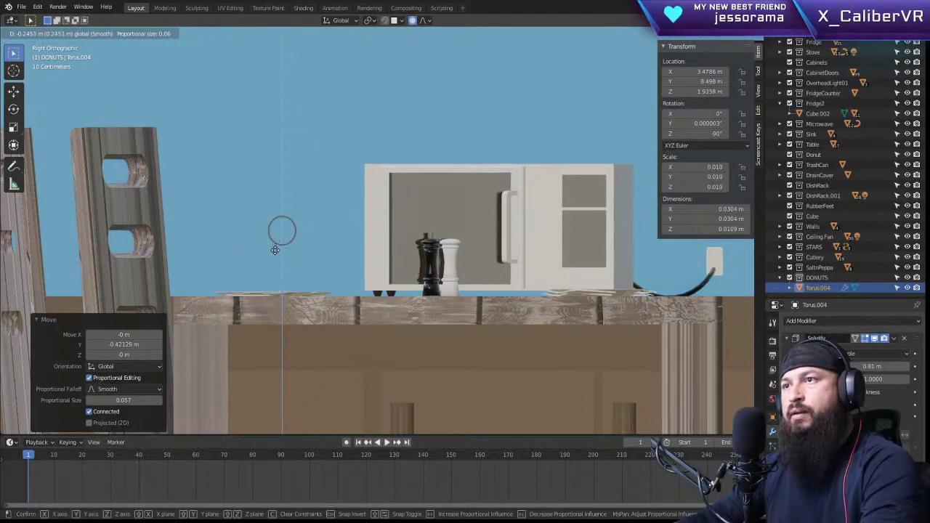
{"action": "left_click", "coordinate": [274, 249]}
{"action": "key", "text": "KP_Decimal"}
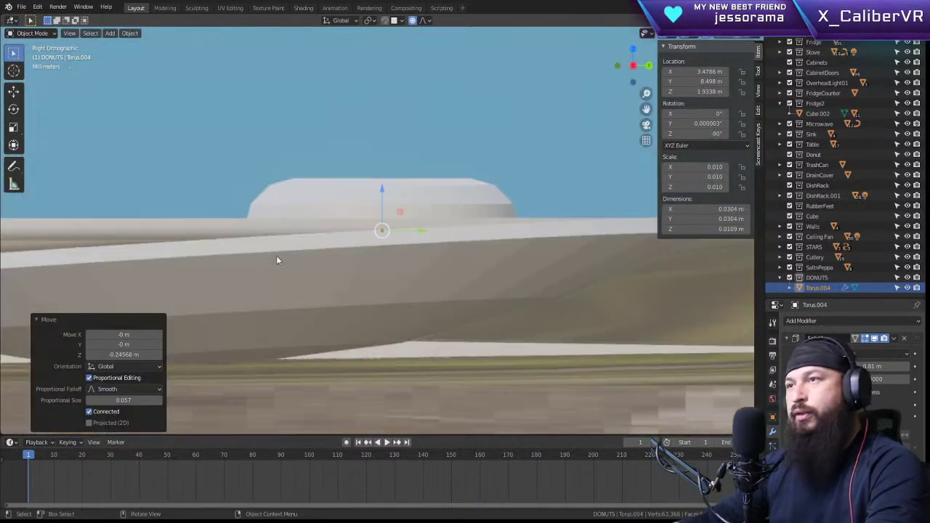
Step: Move the torus along the X axis to about 3.33 m, in line with the plate's centre
{"action": "middle_click_drag", "start_coordinate": [395, 245], "coordinate": [429, 239]}
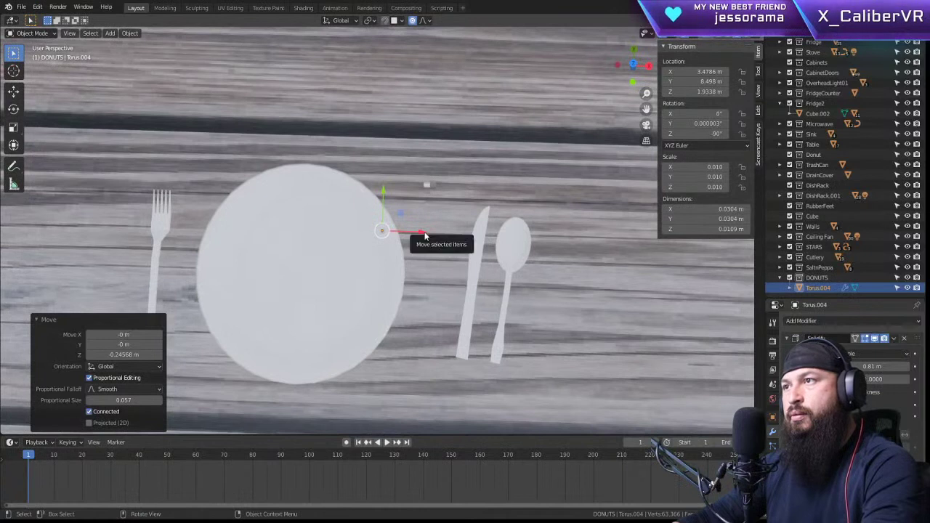
{"action": "left_click_drag", "start_coordinate": [425, 236], "coordinate": [346, 230]}
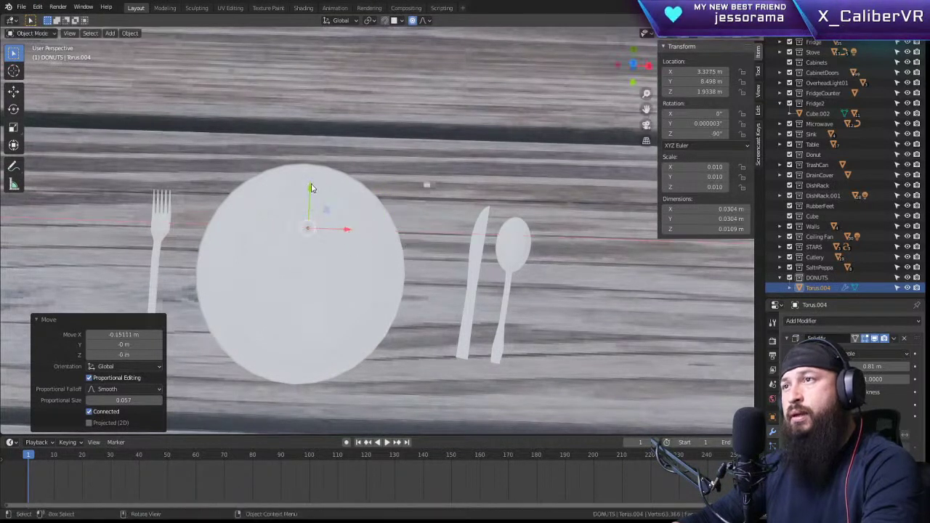
{"action": "left_click_drag", "start_coordinate": [311, 188], "coordinate": [308, 198]}
{"action": "left_click_drag", "start_coordinate": [302, 236], "coordinate": [352, 284]}
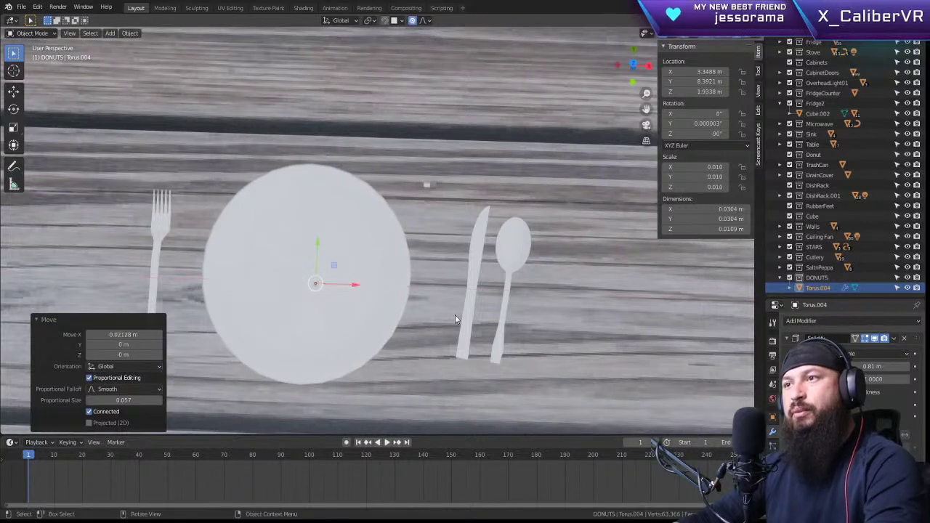
{"action": "key", "text": "ctrl+z"}
{"action": "key", "text": "ctrl+z"}
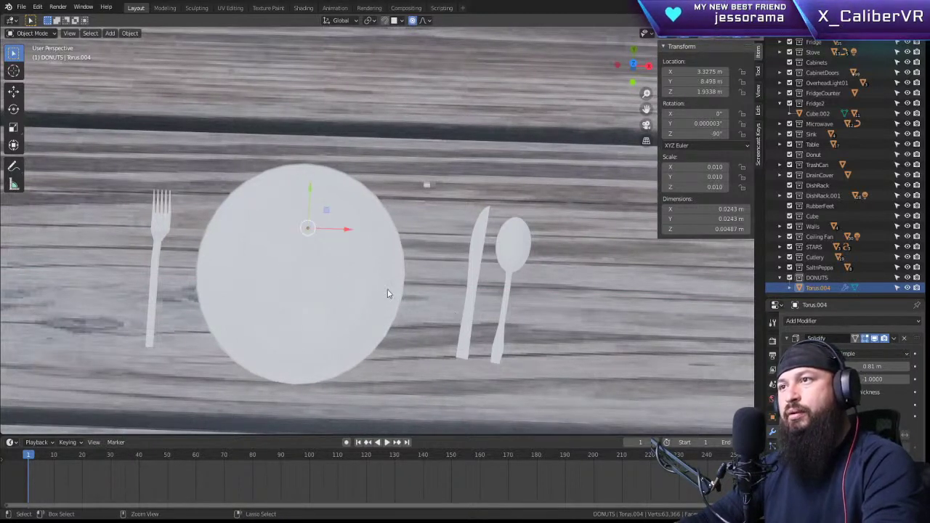
Step: Scale the torus up by a factor of about 5.5 and move it along Y to about 8.41 m, onto the plate's centre
{"action": "key", "text": "s"}
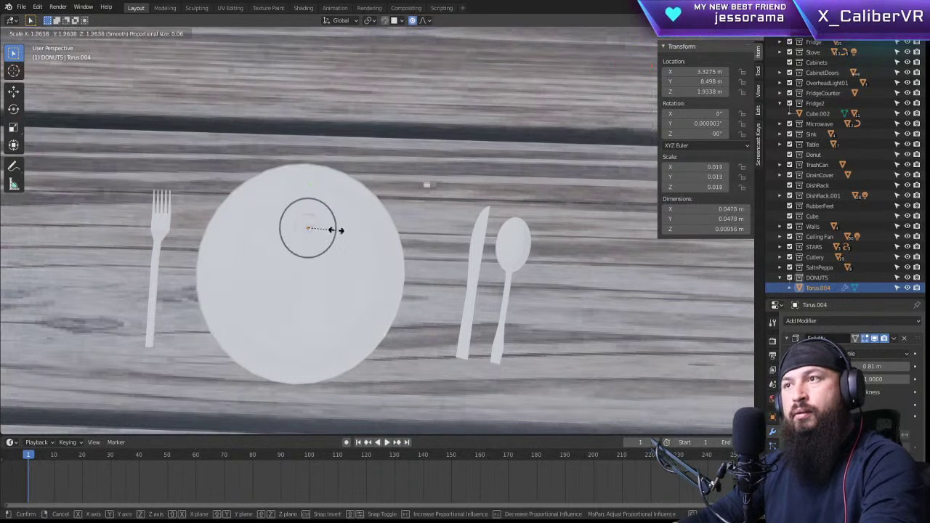
{"action": "left_click", "coordinate": [385, 215]}
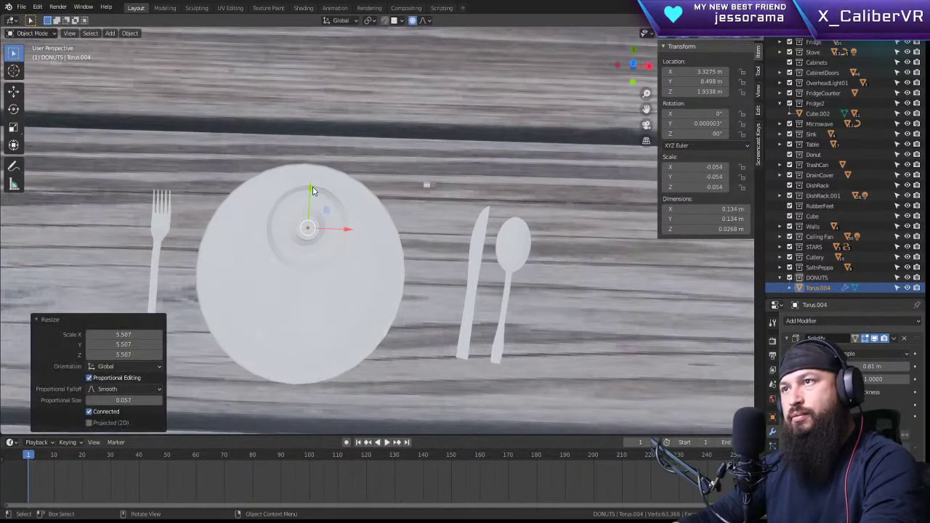
{"action": "left_click_drag", "start_coordinate": [313, 190], "coordinate": [305, 234]}
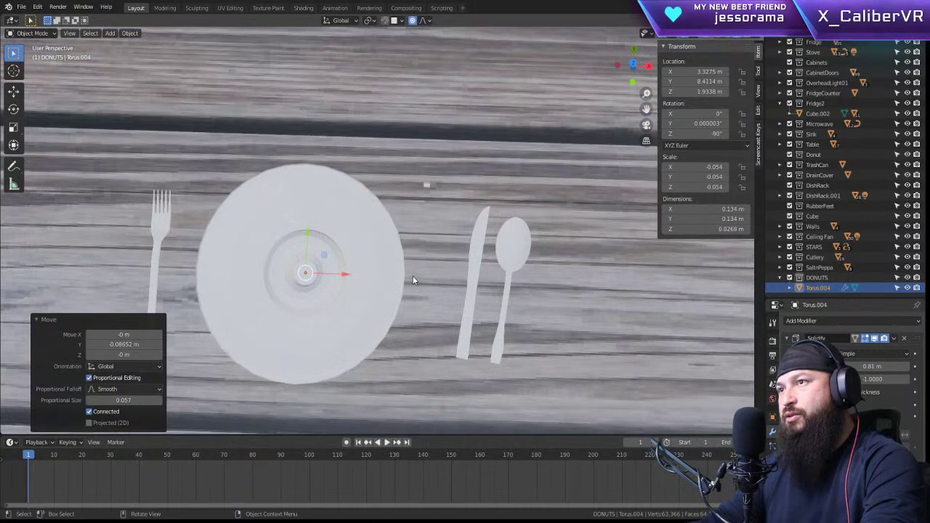
Step: Hide the ceiling to expose the dining table from above, and reselect the torus on the plate
{"action": "key", "text": "KP_1"}
{"action": "key", "text": "ctrl+KP_3"}
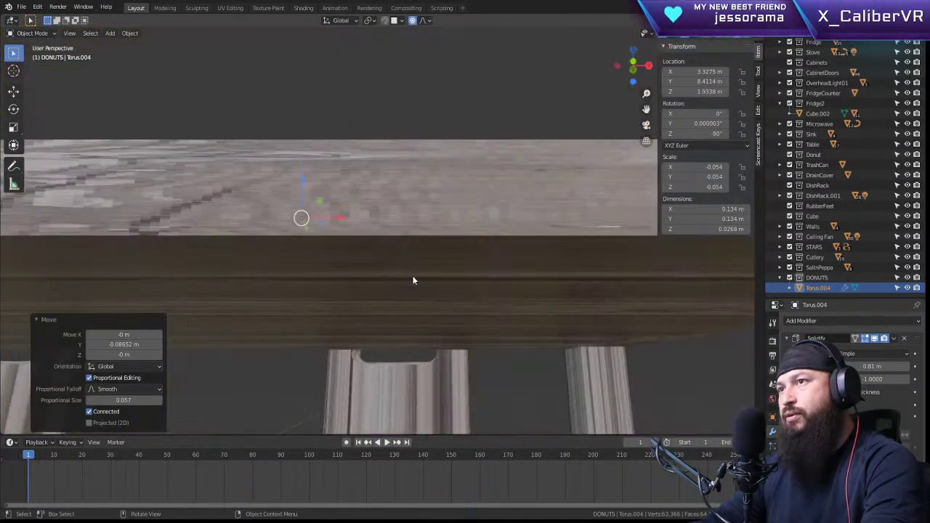
{"action": "key", "text": "KP_3"}
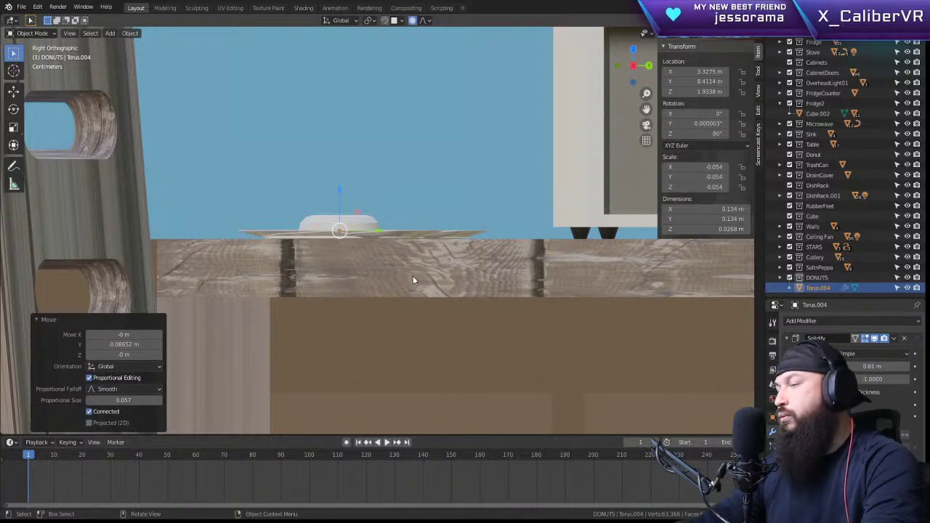
{"action": "key", "text": "KP_7"}
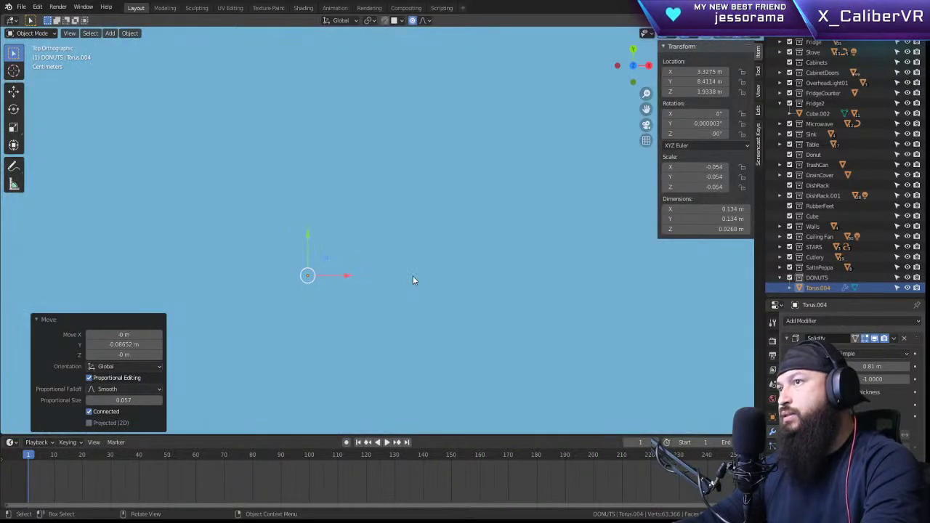
{"action": "scroll", "coordinate": [360, 300], "scroll_direction": "down", "scroll_amount": 8}
{"action": "left_click", "coordinate": [344, 269]}
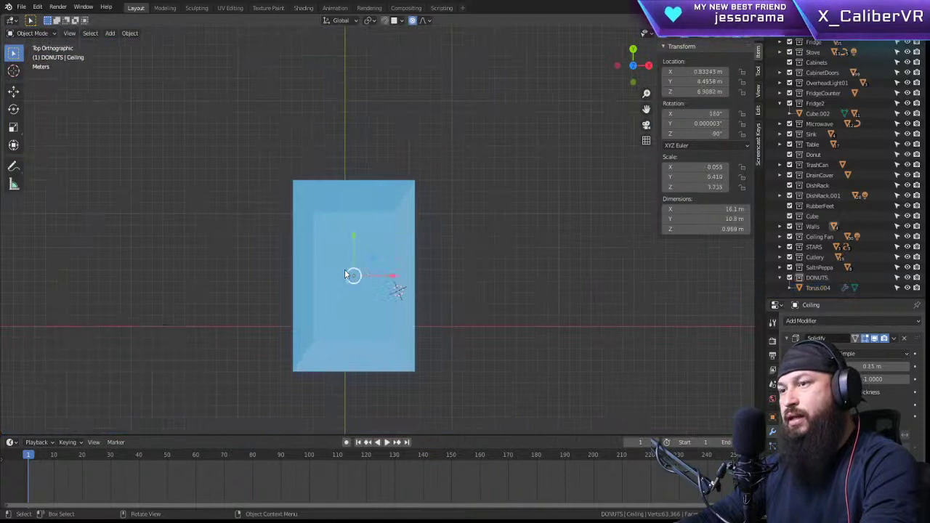
{"action": "key", "text": "h"}
{"action": "scroll", "coordinate": [345, 275], "scroll_direction": "up", "scroll_amount": 15}
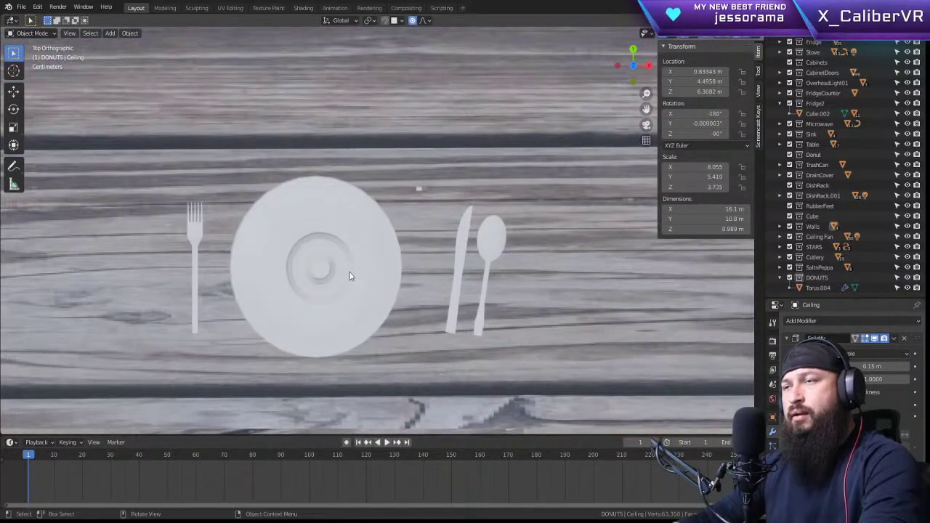
{"action": "scroll", "coordinate": [349, 276], "scroll_direction": "up", "scroll_amount": 3}
{"action": "middle_click_drag", "start_coordinate": [349, 274], "coordinate": [521, 186], "text": "shift"}
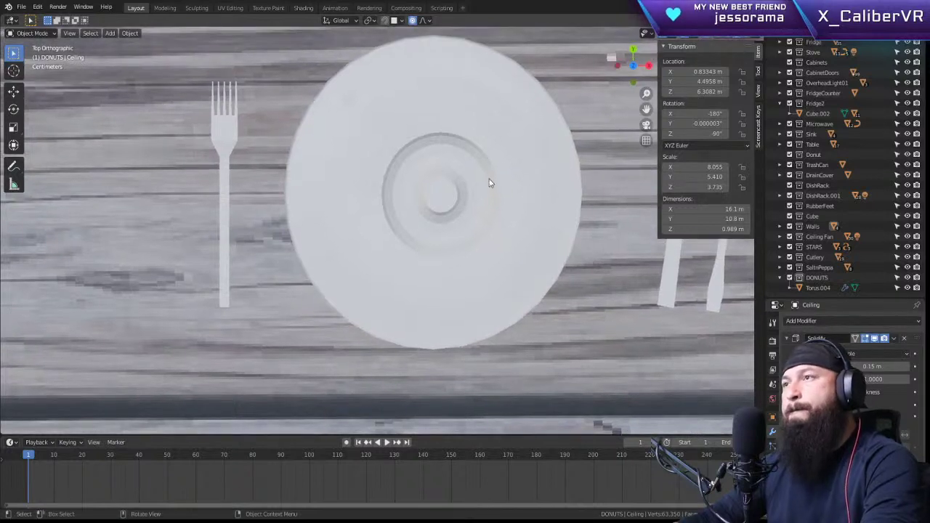
{"action": "left_click", "coordinate": [489, 179]}
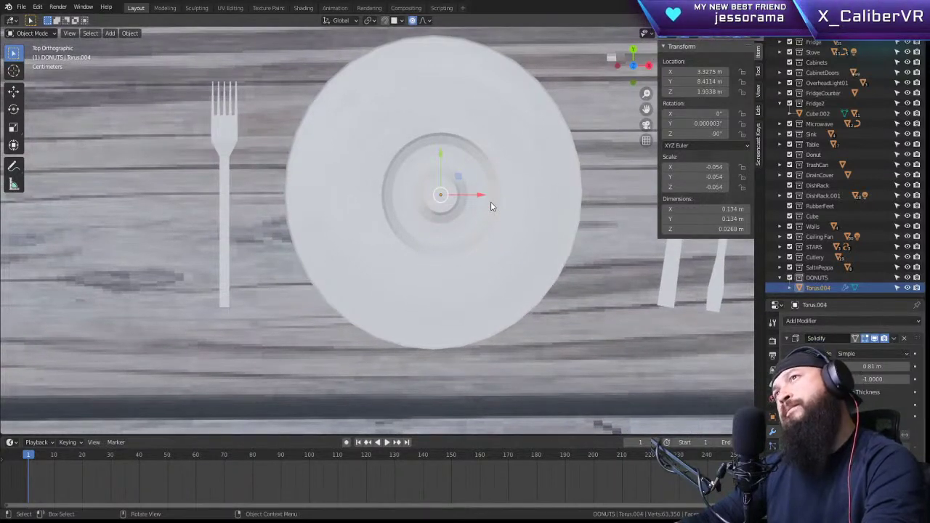
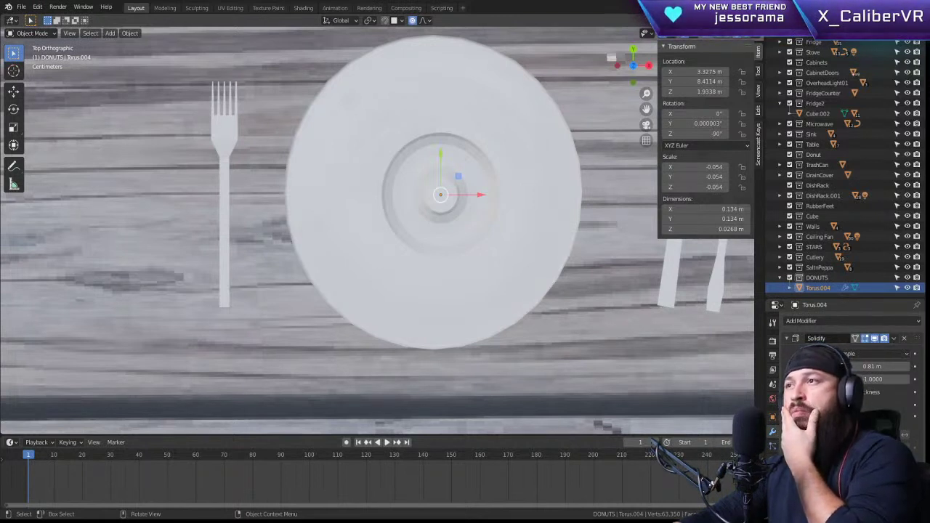
{"action": "key", "text": "g"}
{"action": "left_click", "coordinate": [461, 171]}
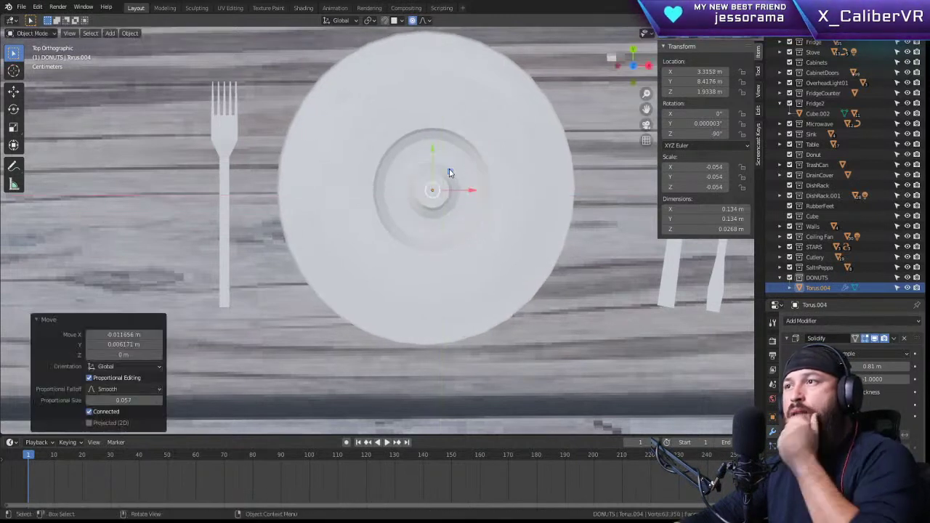
{"action": "key", "text": "ctrl+z"}
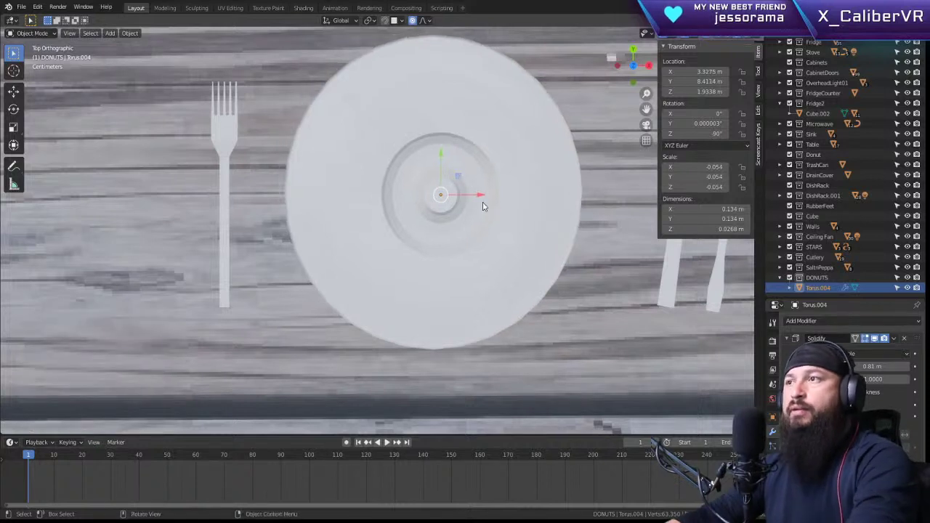
{"action": "left_click", "coordinate": [474, 161]}
{"action": "key", "text": "g"}
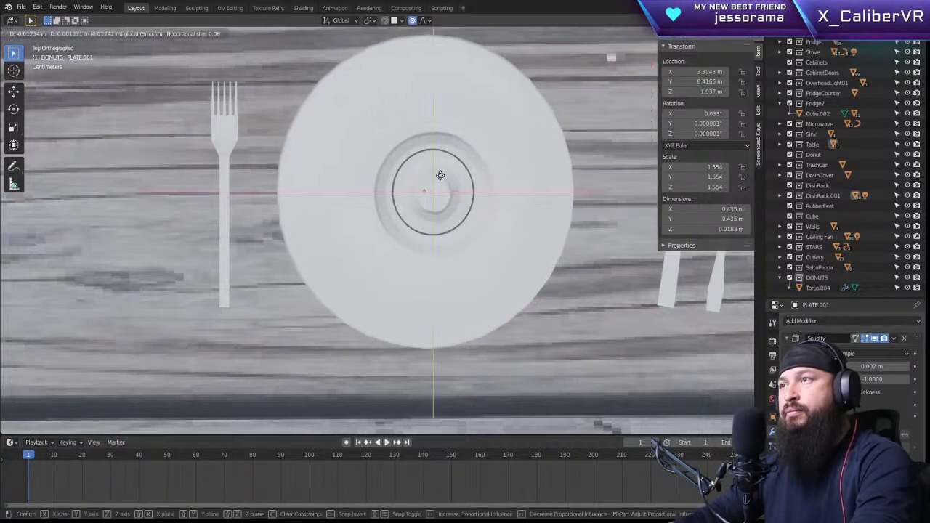
{"action": "left_click", "coordinate": [523, 193]}
{"action": "key", "text": "ctrl+z"}
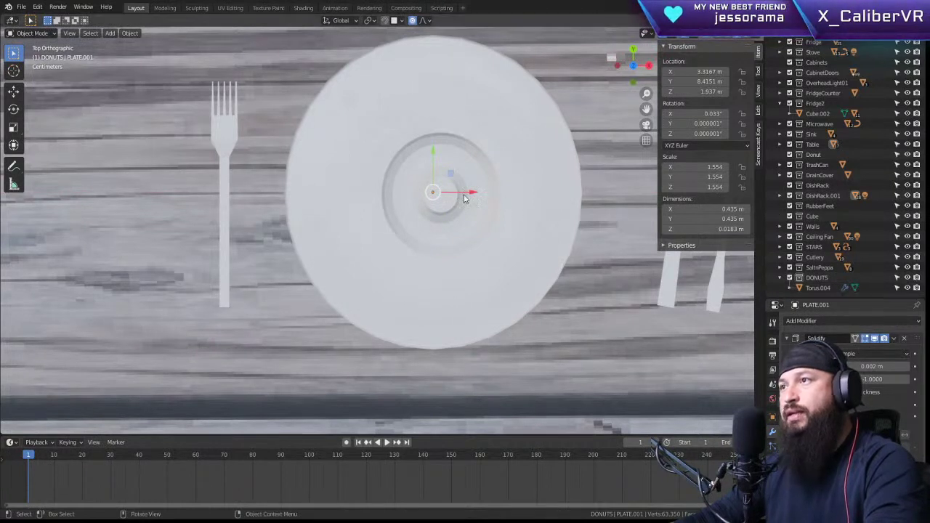
{"action": "left_click", "coordinate": [479, 223]}
{"action": "left_click_drag", "start_coordinate": [478, 193], "coordinate": [518, 196]}
{"action": "key", "text": "ctrl+z"}
Step: Adjust the torus's height along the Z axis to about 1.93 m, checking from the side how it sits on the plate
{"action": "middle_click_drag", "start_coordinate": [548, 244], "coordinate": [485, 137]}
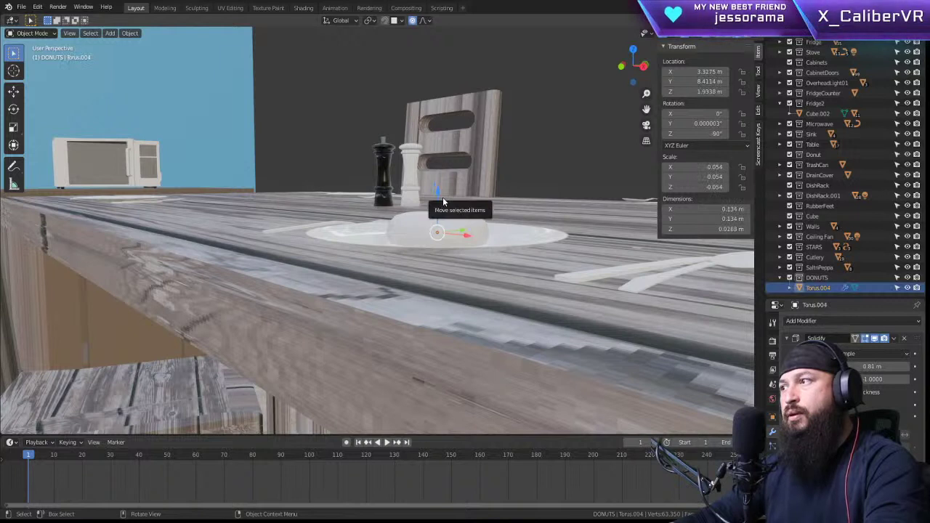
{"action": "key", "text": "g"}
{"action": "key", "text": "z"}
{"action": "left_click", "coordinate": [438, 161]}
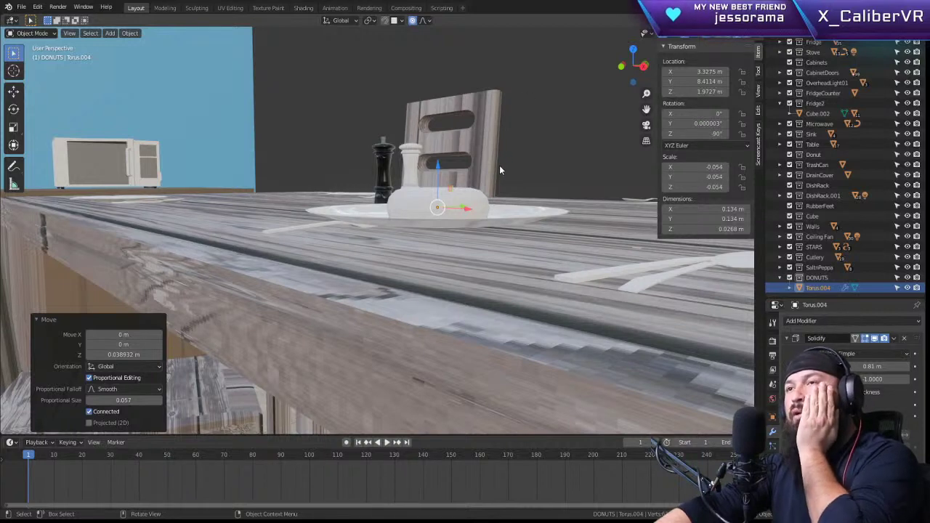
{"action": "middle_click_drag", "start_coordinate": [499, 164], "coordinate": [563, 154]}
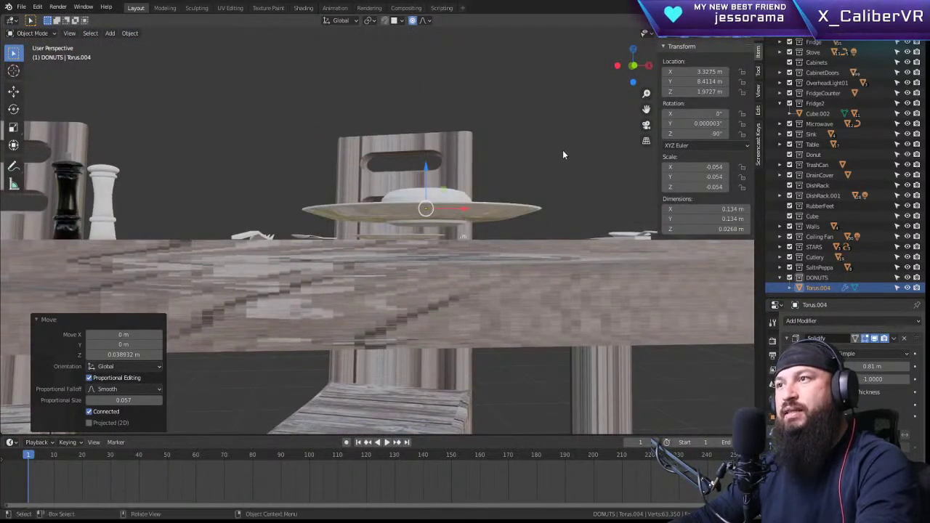
{"action": "left_click_drag", "start_coordinate": [427, 165], "coordinate": [421, 186]}
Step: Move the plate under the torus along the Z axis to about 1.935 m, and reselect the torus
{"action": "left_click", "coordinate": [492, 228]}
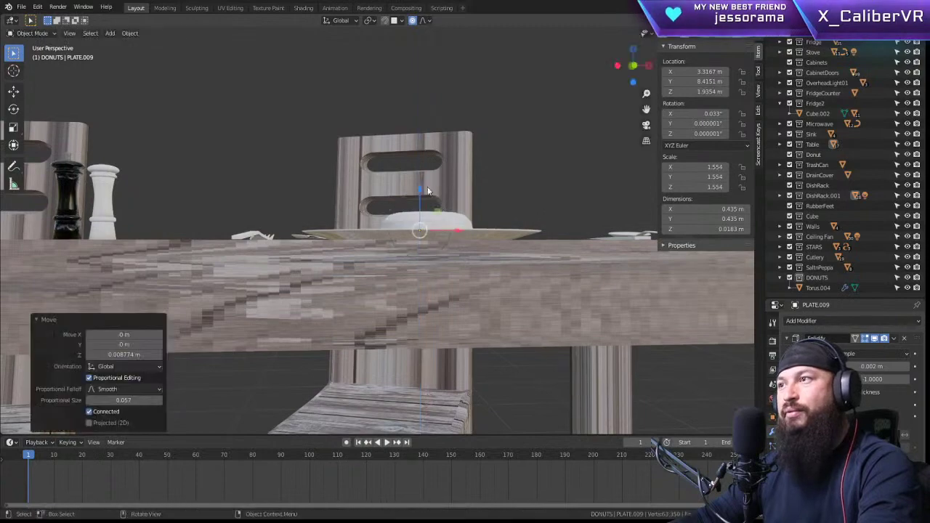
{"action": "middle_click_drag", "start_coordinate": [421, 187], "coordinate": [508, 301]}
{"action": "left_click", "coordinate": [473, 221]}
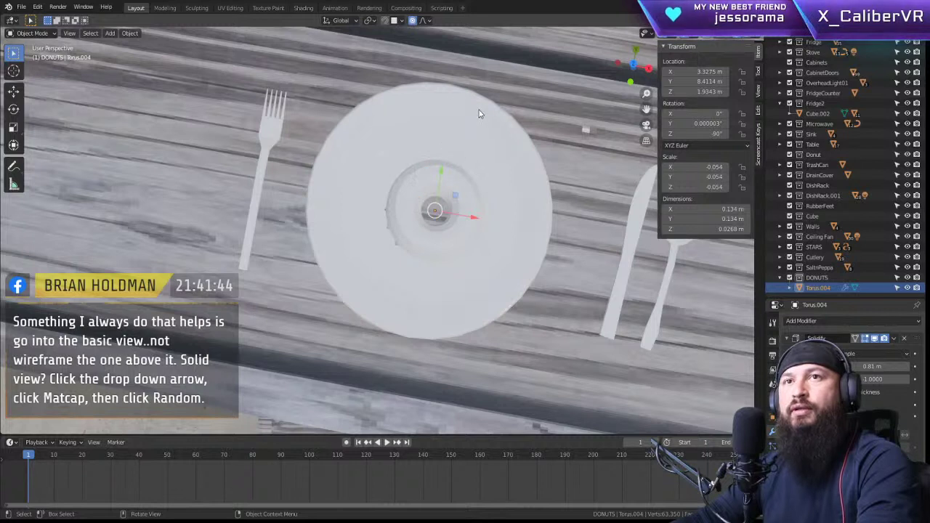
Step: Switch the viewport to solid shading with MatCap lighting and Random colors, and inspect the torus on the plate from the side
{"action": "left_click", "coordinate": [754, 34]}
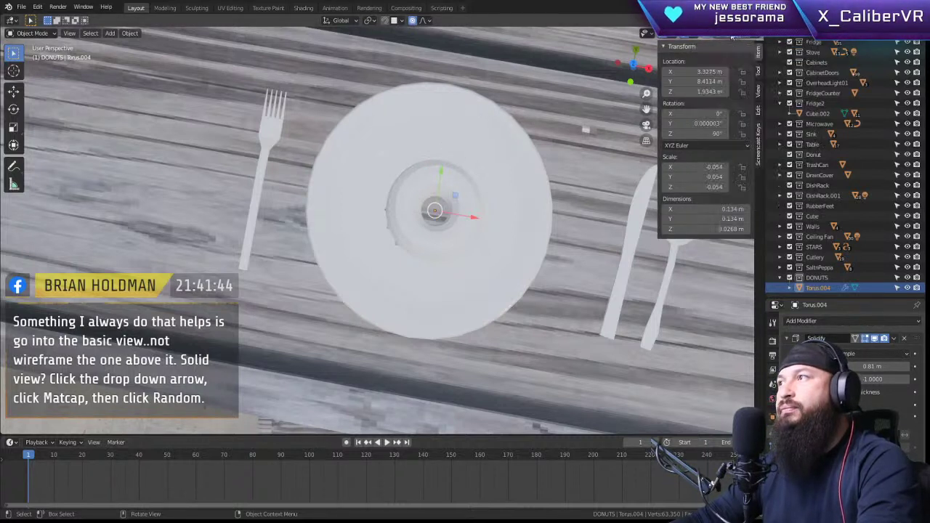
{"action": "left_click", "coordinate": [723, 34]}
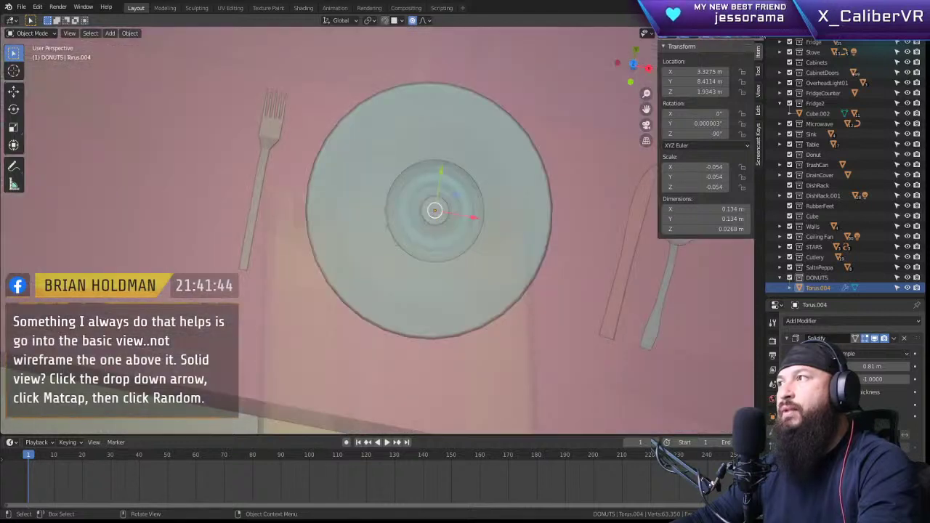
{"action": "left_click", "coordinate": [754, 34]}
{"action": "left_click", "coordinate": [746, 82]}
{"action": "left_click", "coordinate": [747, 162]}
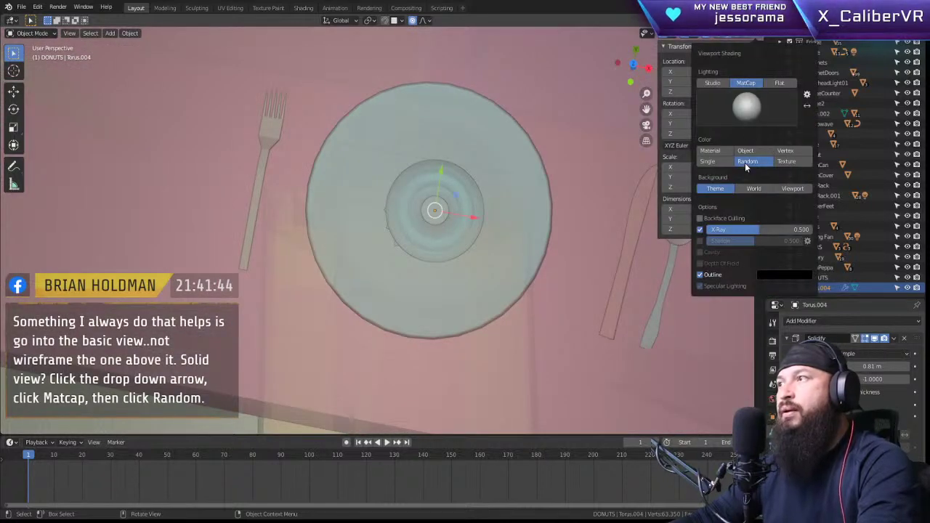
{"action": "left_click", "coordinate": [454, 133]}
{"action": "mouse_move", "coordinate": [454, 133]}
{"action": "middle_mouse_down"}
{"action": "mouse_move", "coordinate": [506, 187]}
{"action": "mouse_move", "coordinate": [459, 107]}
{"action": "mouse_move", "coordinate": [465, 99]}
{"action": "middle_mouse_up"}
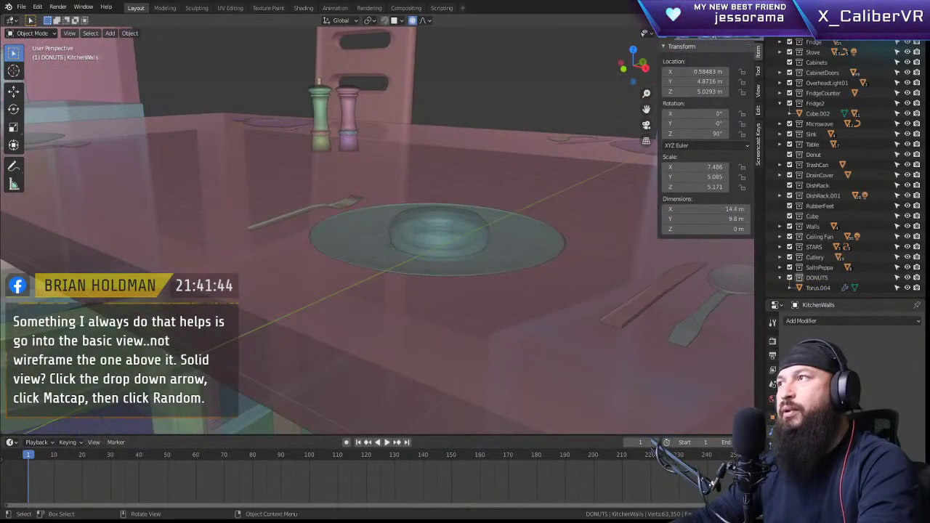
Step: Turn off X-ray shading and raise the torus along the Z axis to about 1.97 m
{"action": "left_click", "coordinate": [712, 36]}
{"action": "left_click", "coordinate": [452, 218]}
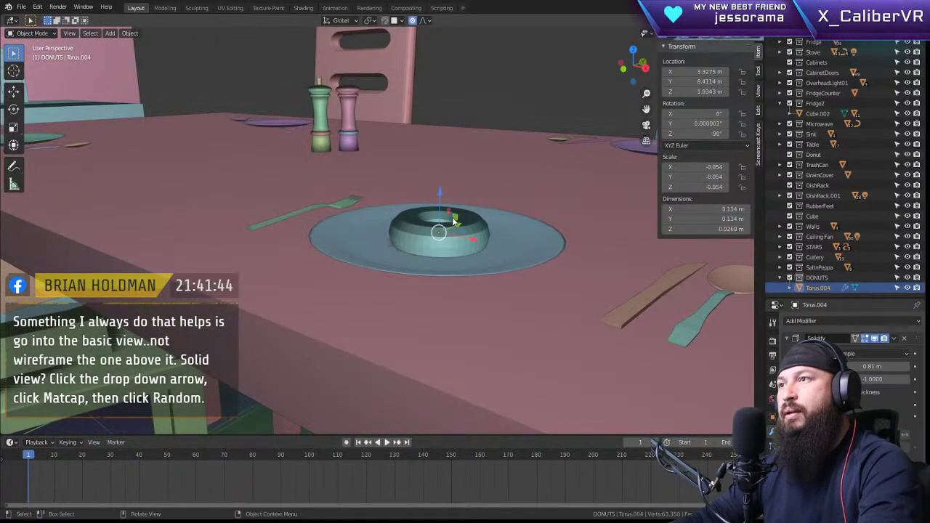
{"action": "key", "text": "g"}
{"action": "key", "text": "z"}
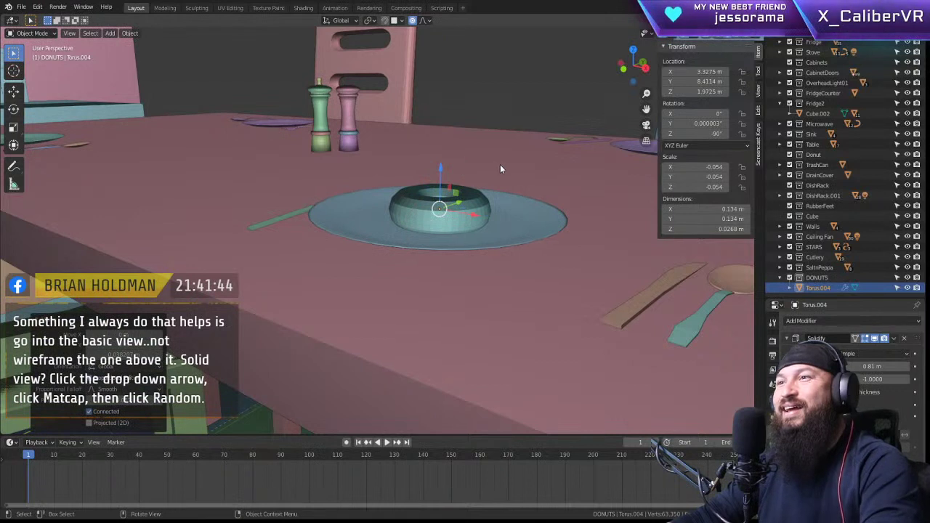
Step: Look through the Table collection's contents to identify the plate under the torus, and reselect the torus
{"action": "left_click", "coordinate": [824, 287]}
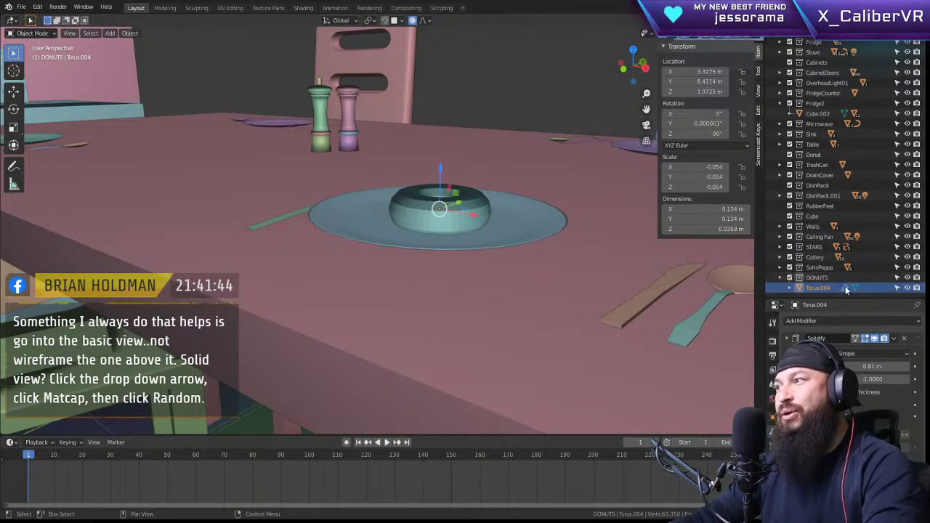
{"action": "scroll", "coordinate": [845, 258], "scroll_direction": "up", "scroll_amount": 3}
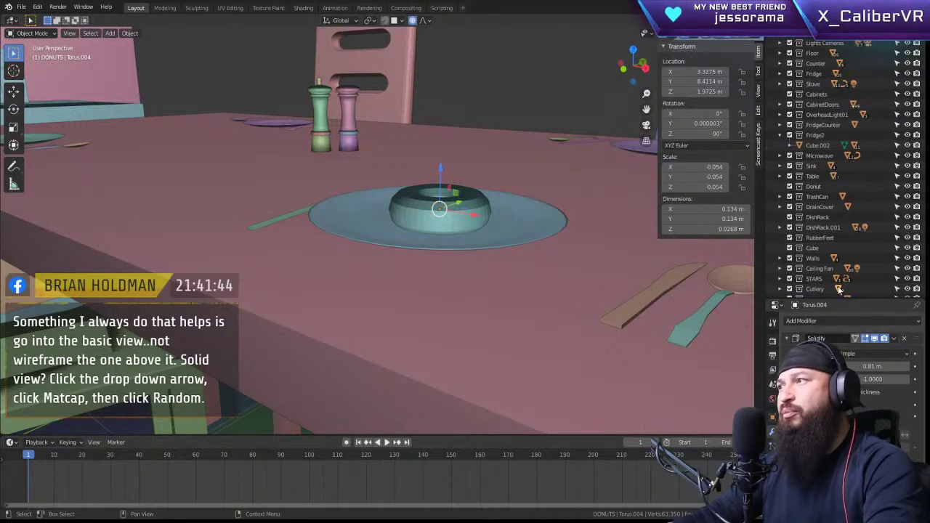
{"action": "left_click", "coordinate": [780, 177]}
{"action": "scroll", "coordinate": [781, 180], "scroll_direction": "down", "scroll_amount": 3}
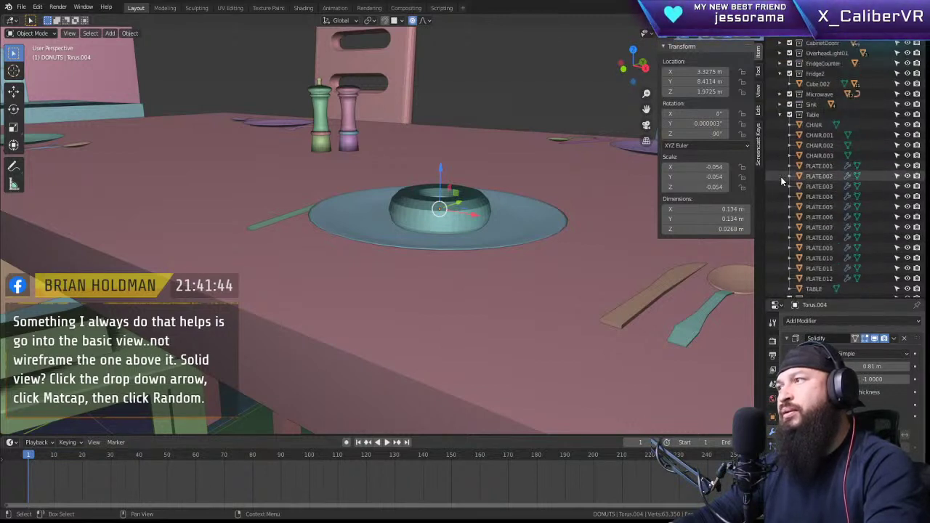
{"action": "left_click", "coordinate": [556, 228]}
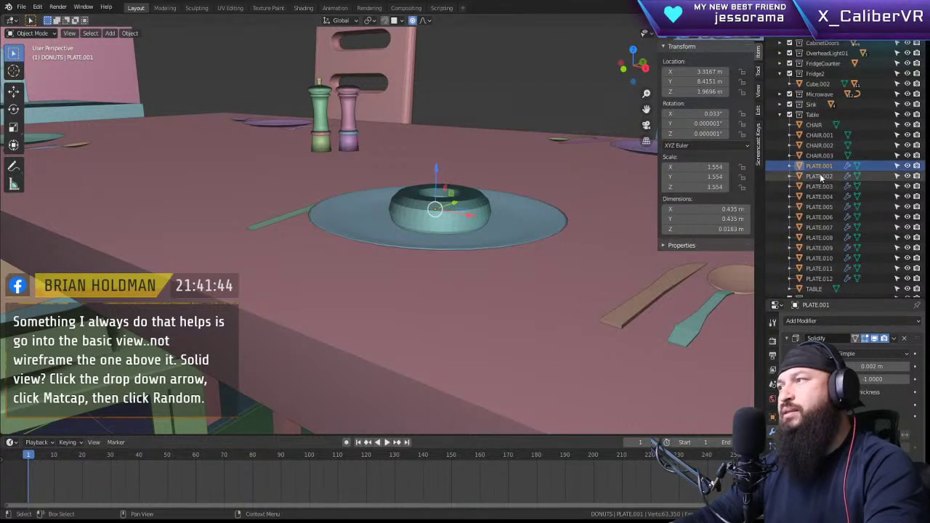
{"action": "left_click", "coordinate": [779, 114]}
{"action": "left_click", "coordinate": [813, 288]}
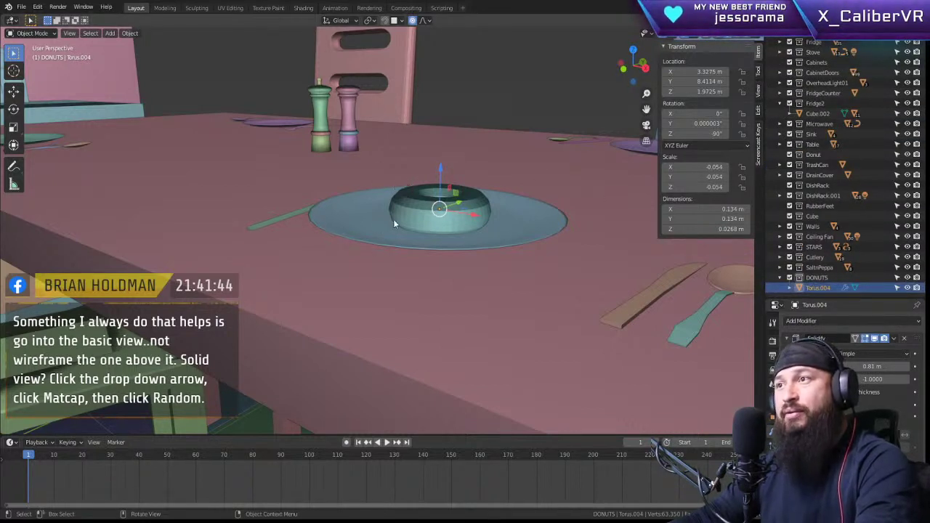
Step: Try to set a parent for the plate under the torus using Object (Keep Transform)
{"action": "middle_click_drag", "start_coordinate": [422, 231], "coordinate": [449, 210]}
{"action": "left_click", "coordinate": [368, 209]}
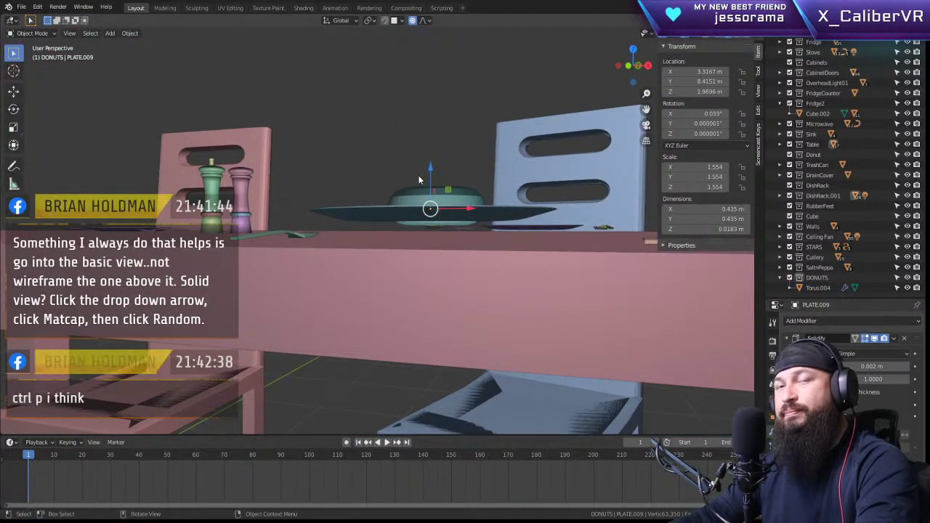
{"action": "key", "text": "ctrl+p"}
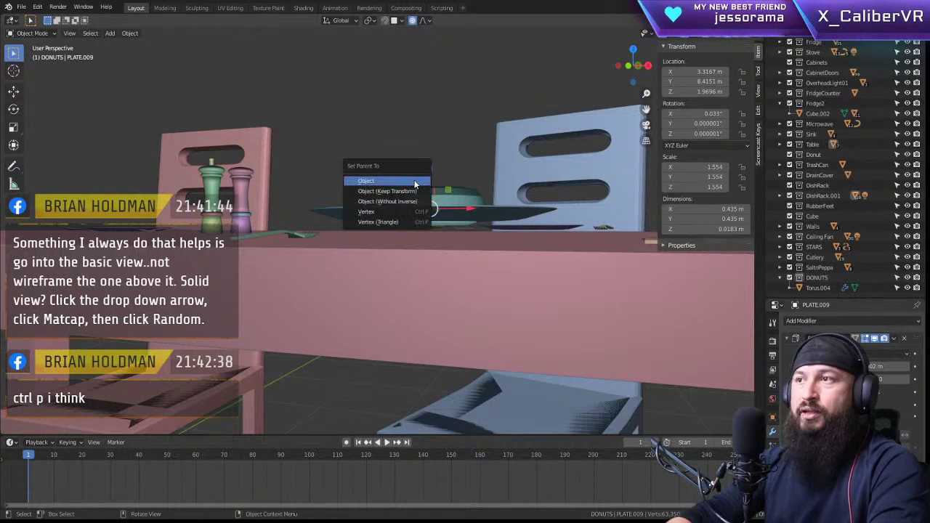
{"action": "left_click", "coordinate": [407, 191]}
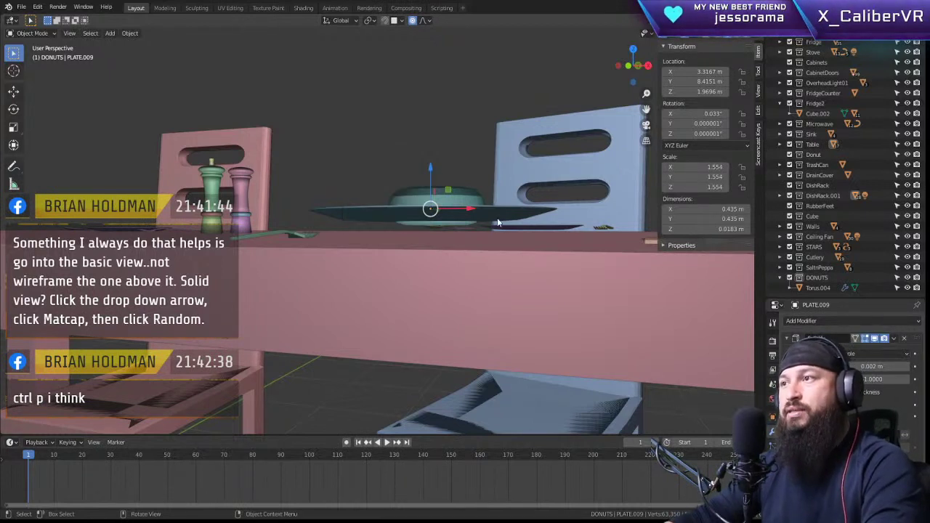
Step: Try to detach the torus by clearing its parent, and raise it along the Z axis to about 2.06 m
{"action": "left_click", "coordinate": [470, 196]}
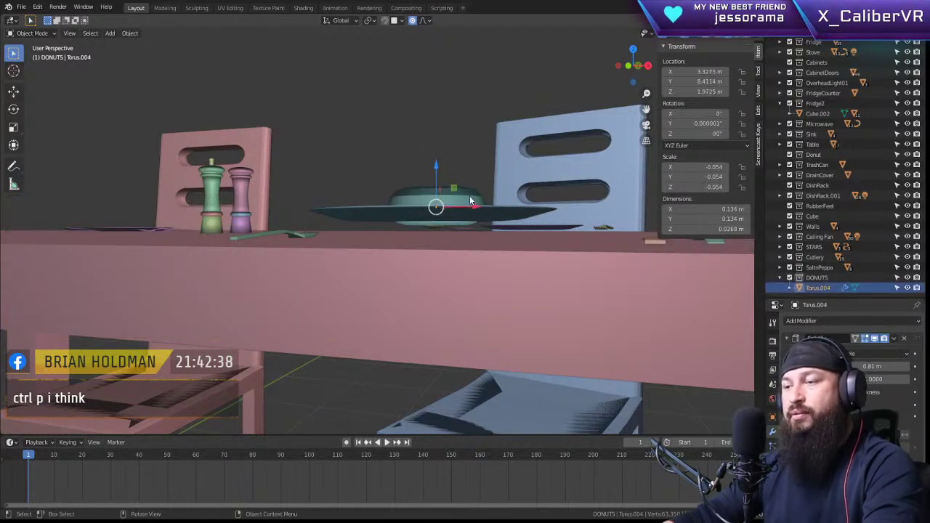
{"action": "key", "text": "alt+p"}
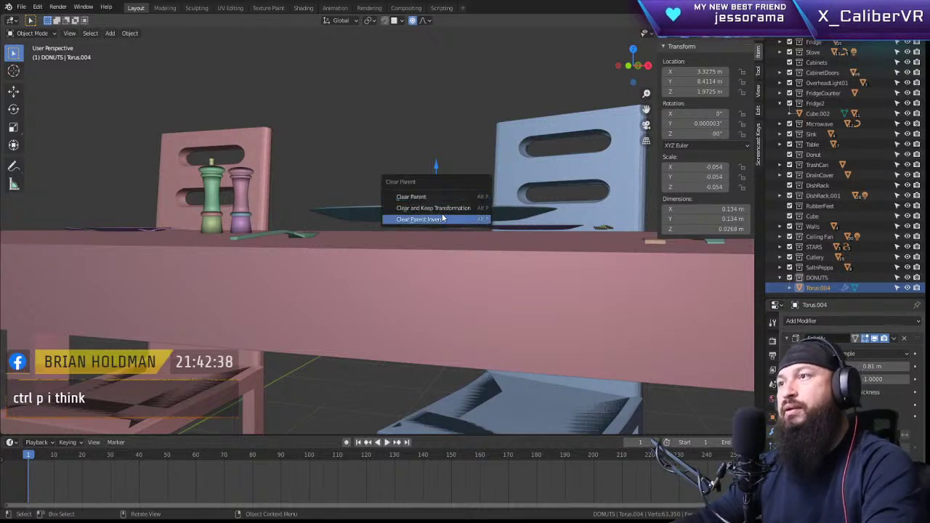
{"action": "left_click", "coordinate": [445, 208]}
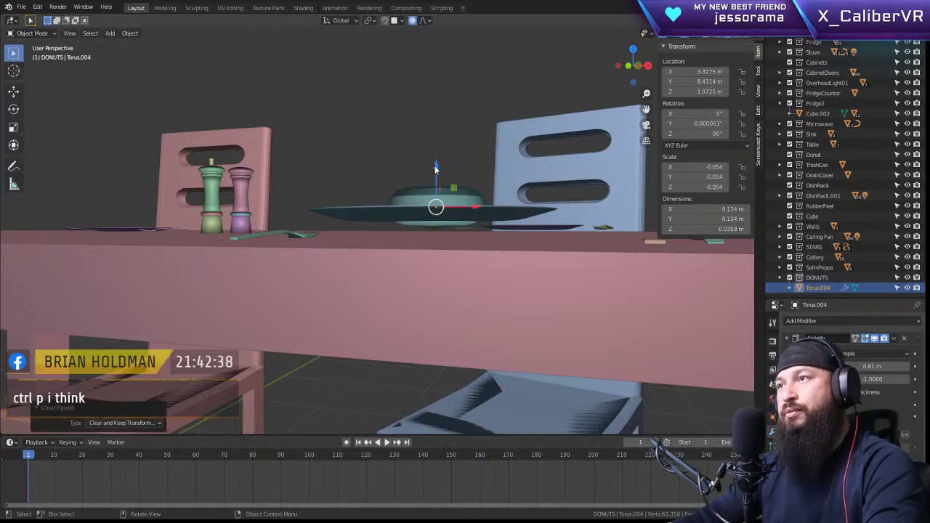
{"action": "left_click_drag", "start_coordinate": [436, 165], "coordinate": [438, 115]}
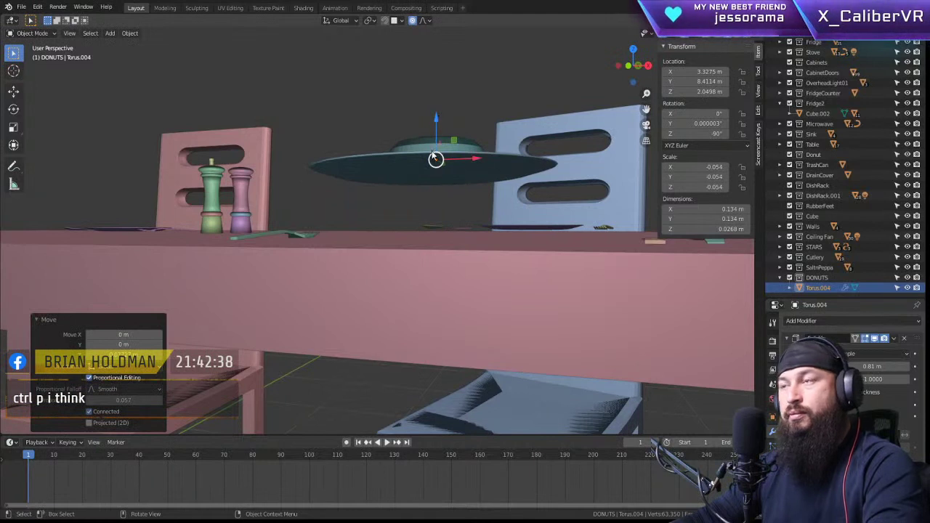
{"action": "key", "text": "alt+p"}
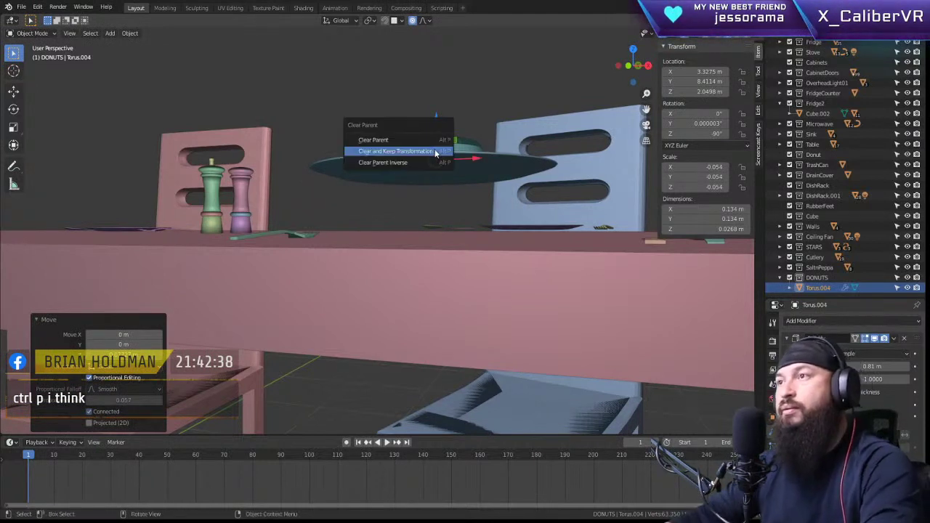
{"action": "left_click", "coordinate": [431, 141]}
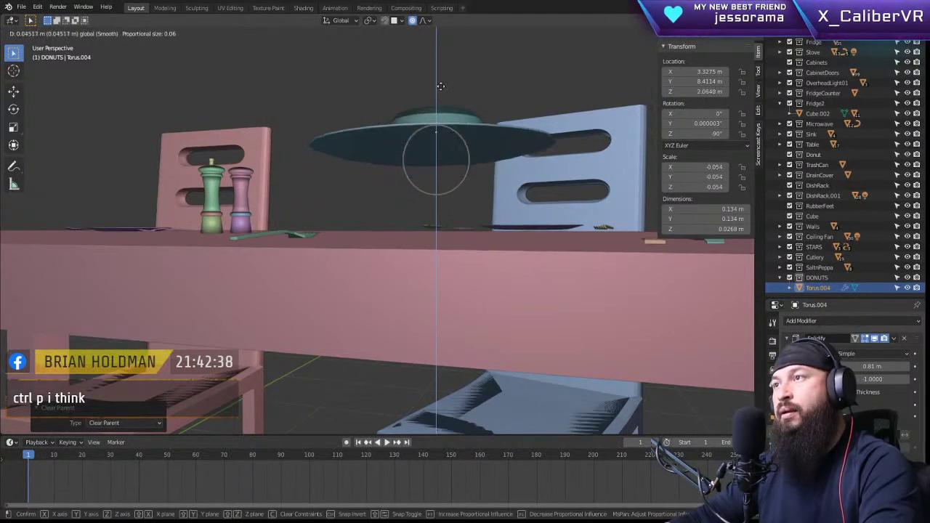
Step: Clear the plate's parent while keeping its transformation, and lower the plate along the Z axis to about 1.996 m
{"action": "left_click", "coordinate": [364, 161]}
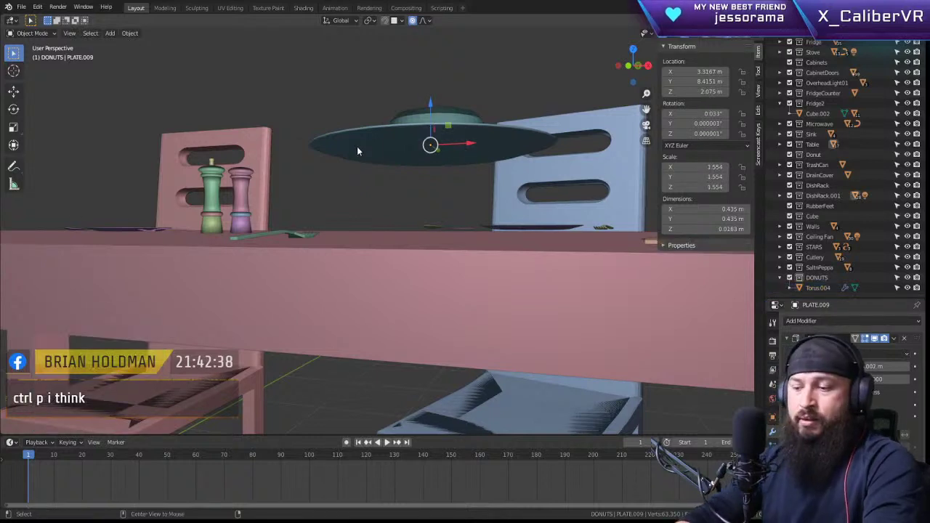
{"action": "key", "text": "alt+p"}
{"action": "key", "text": "Down"}
{"action": "key", "text": "Down"}
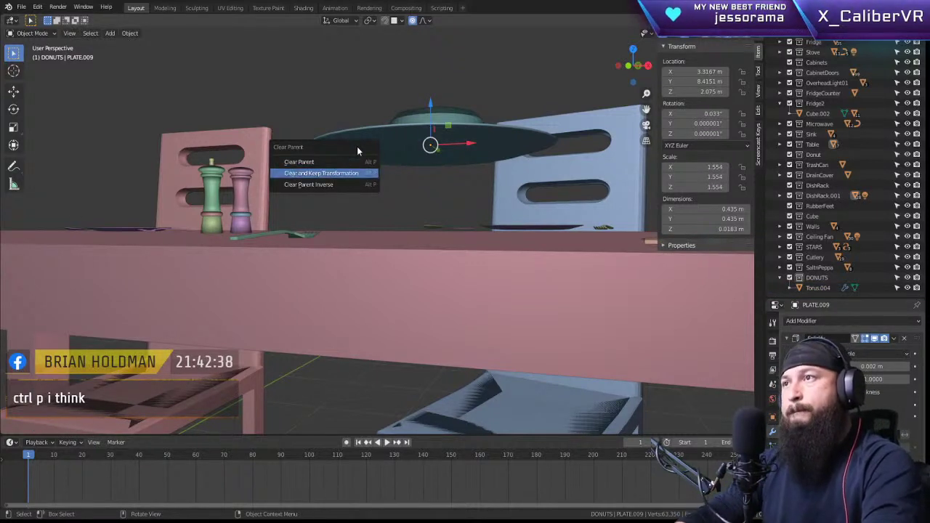
{"action": "left_click", "coordinate": [331, 174]}
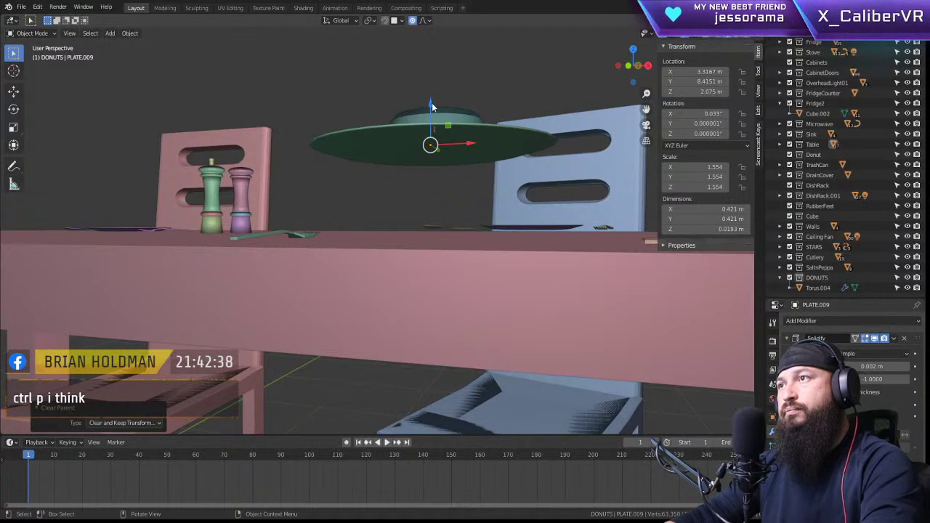
{"action": "mouse_move", "coordinate": [431, 103]}
{"action": "left_mouse_down"}
{"action": "mouse_move", "coordinate": [432, 73]}
{"action": "mouse_move", "coordinate": [431, 148]}
{"action": "mouse_move", "coordinate": [424, 107]}
{"action": "left_mouse_up"}
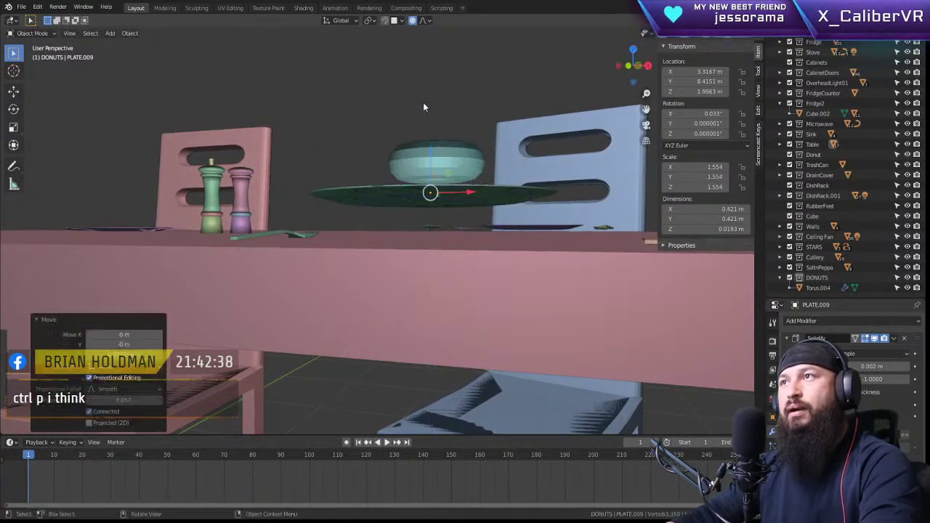
Step: Turn off proportional editing, lift the duplicate plate above the torus, and raise the torus to about 2.06 m along Z
{"action": "left_click_drag", "start_coordinate": [432, 156], "coordinate": [456, 73]}
{"action": "left_click", "coordinate": [432, 145]}
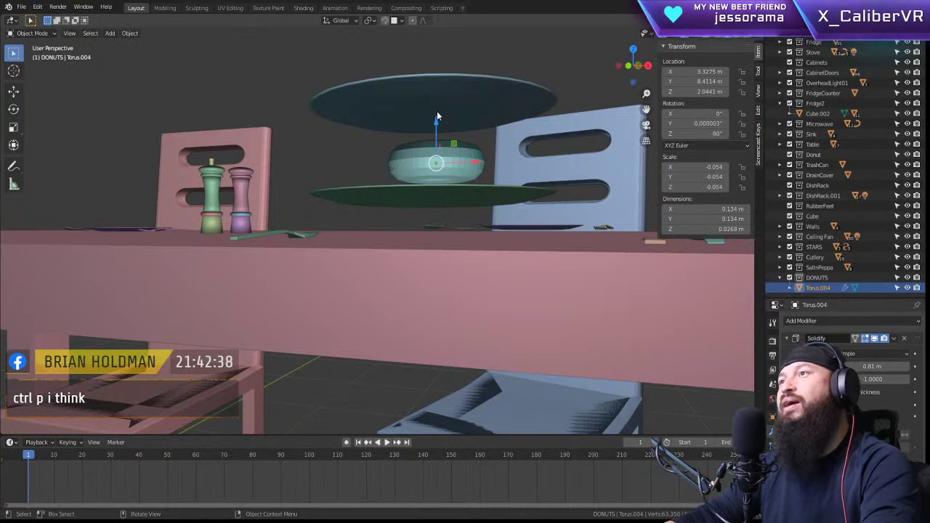
{"action": "mouse_move", "coordinate": [436, 120]}
{"action": "left_mouse_down"}
{"action": "mouse_move", "coordinate": [437, 77]}
{"action": "mouse_move", "coordinate": [437, 110]}
{"action": "left_mouse_up"}
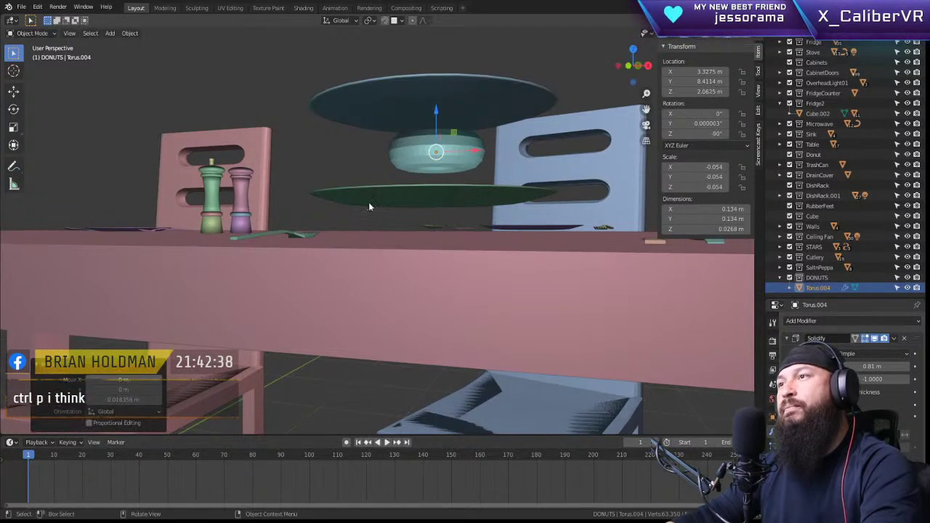
Step: Lower the remaining green plate along the Z axis to about 1.95 m, checking its height above the table
{"action": "left_click", "coordinate": [367, 203]}
{"action": "left_click_drag", "start_coordinate": [430, 149], "coordinate": [430, 175]}
{"action": "middle_click_drag", "start_coordinate": [493, 138], "coordinate": [522, 160]}
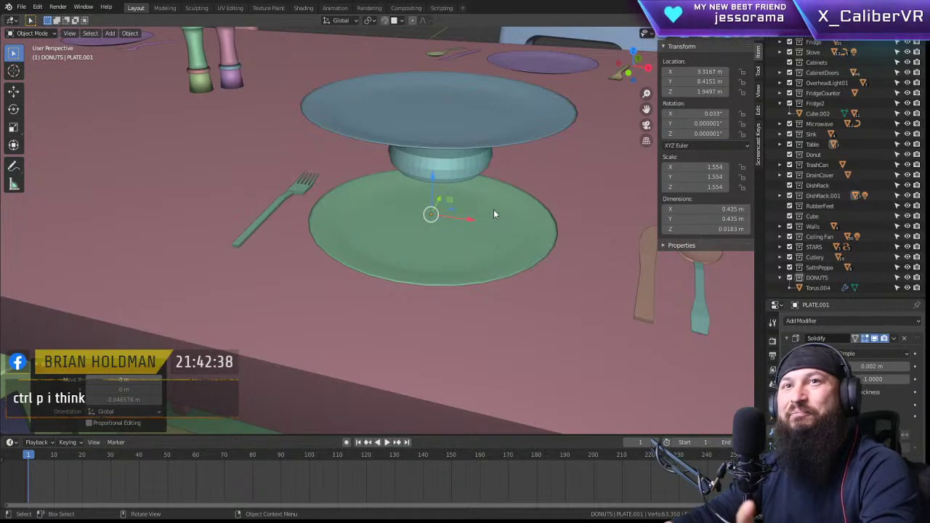
{"action": "middle_click_drag", "start_coordinate": [494, 214], "coordinate": [485, 180]}
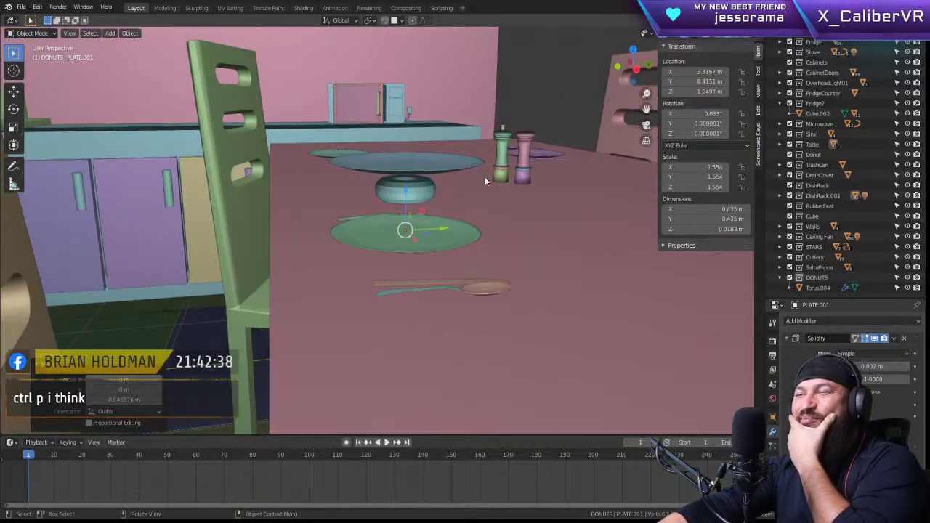
Step: Delete the duplicate plate above the torus and inspect the remaining plate and torus from several sides
{"action": "left_click", "coordinate": [388, 188]}
{"action": "key", "text": "KP_Decimal"}
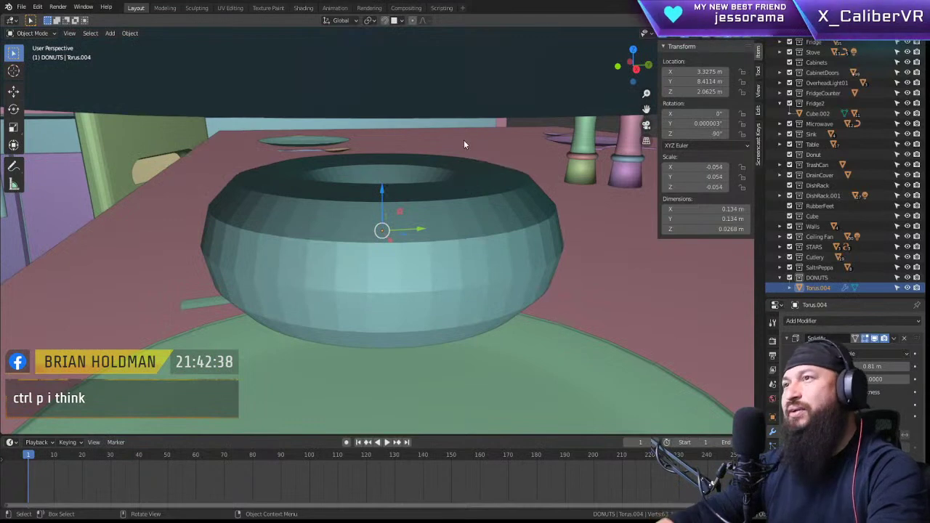
{"action": "scroll", "coordinate": [464, 143], "scroll_direction": "down", "scroll_amount": 8}
{"action": "middle_click_drag", "start_coordinate": [382, 189], "coordinate": [502, 229]}
{"action": "key", "text": "ctrl+z"}
{"action": "scroll", "coordinate": [395, 231], "scroll_direction": "up", "scroll_amount": 3}
{"action": "middle_click_drag", "start_coordinate": [394, 231], "coordinate": [484, 243]}
{"action": "scroll", "coordinate": [473, 251], "scroll_direction": "up", "scroll_amount": 2}
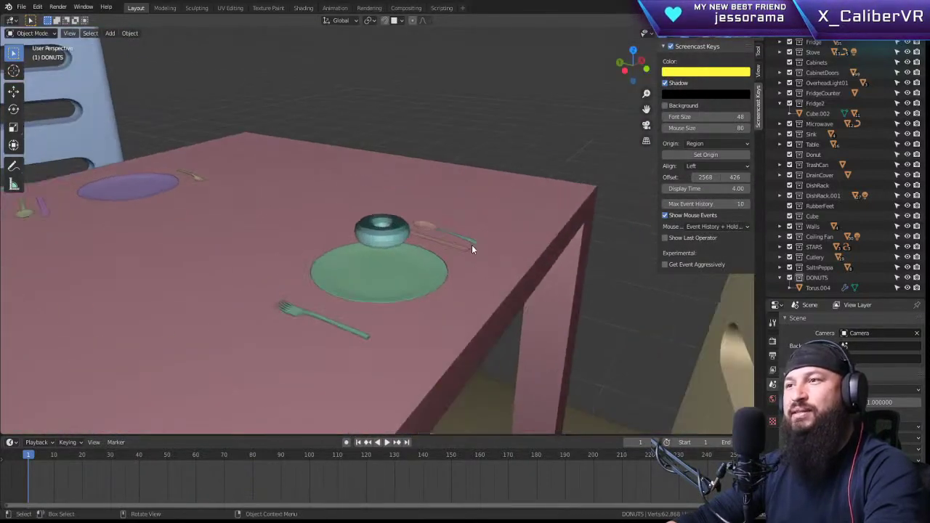
{"action": "middle_click_drag", "start_coordinate": [425, 239], "coordinate": [371, 236]}
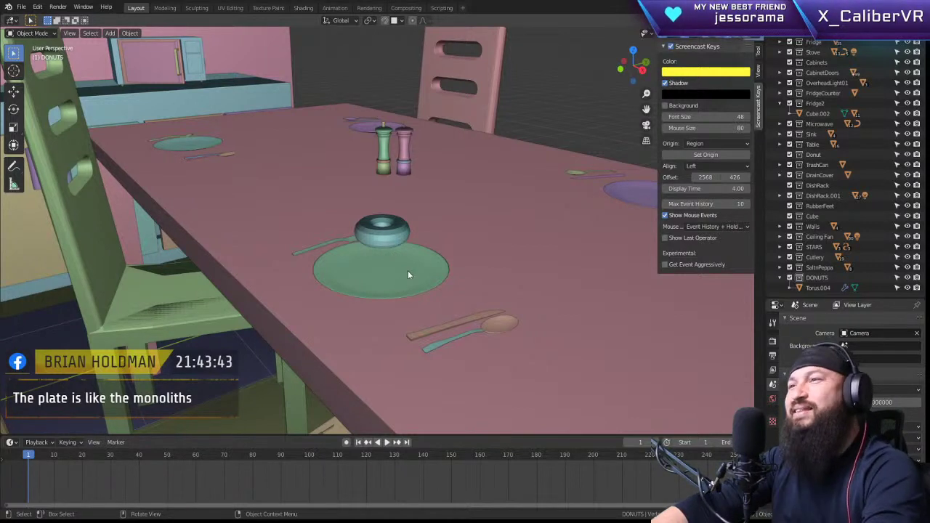
Step: Lower the torus along the Z axis onto the green plate, to about 1.944 m
{"action": "left_click", "coordinate": [399, 239]}
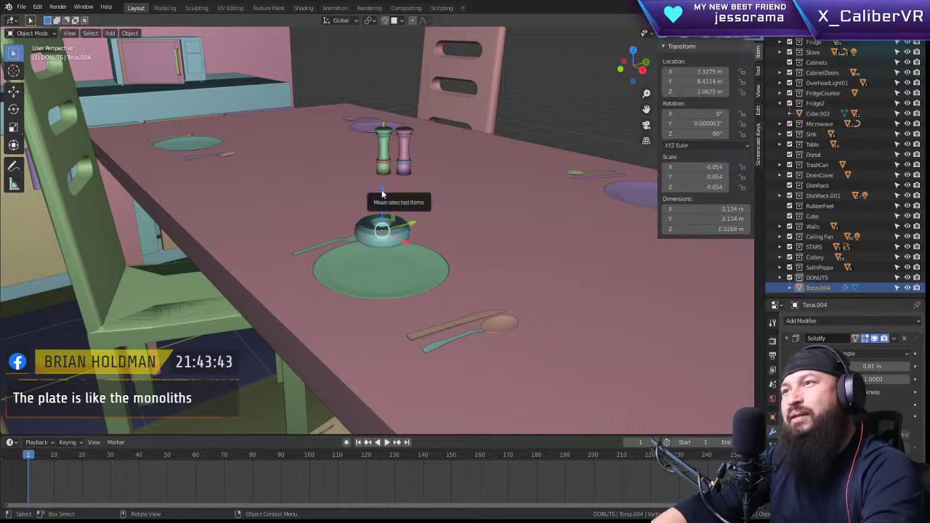
{"action": "left_click_drag", "start_coordinate": [382, 192], "coordinate": [413, 279]}
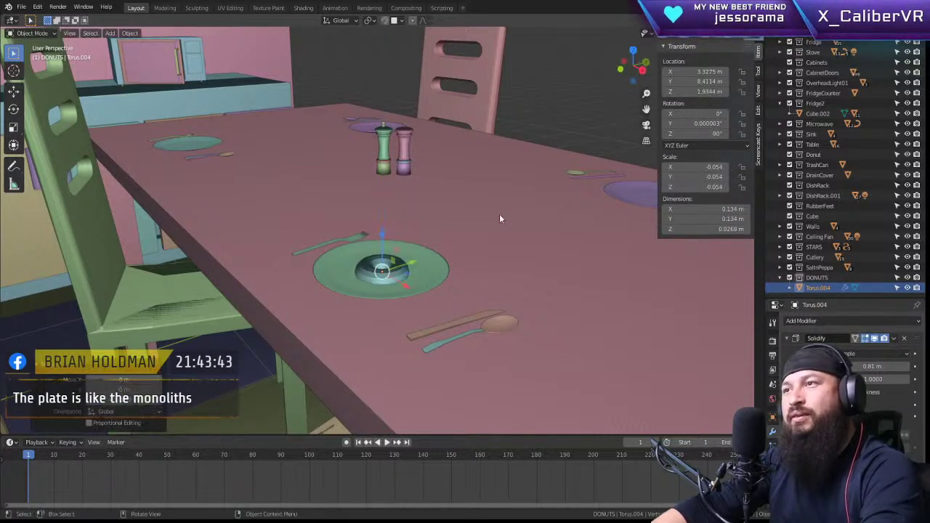
{"action": "left_click_drag", "start_coordinate": [381, 232], "coordinate": [391, 158]}
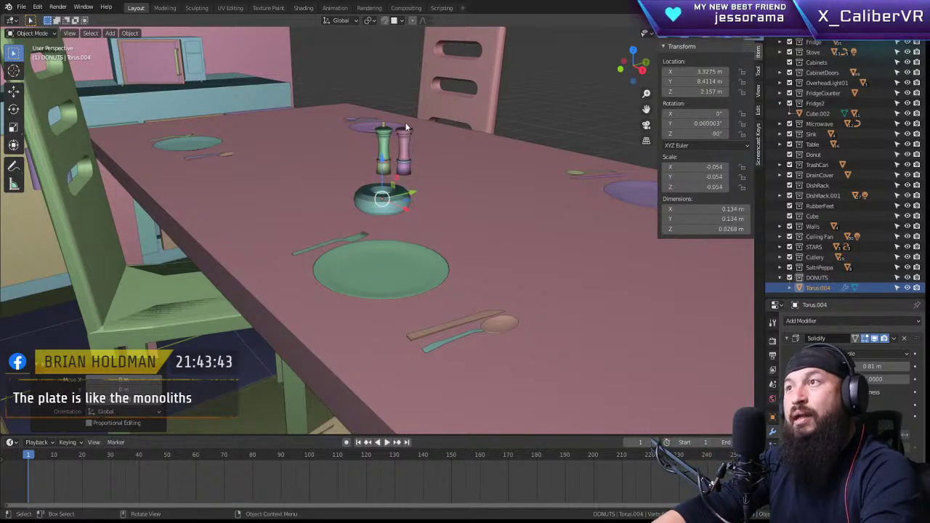
{"action": "left_click_drag", "start_coordinate": [382, 159], "coordinate": [381, 227]}
{"action": "left_click", "coordinate": [381, 227]}
{"action": "left_click", "coordinate": [365, 258]}
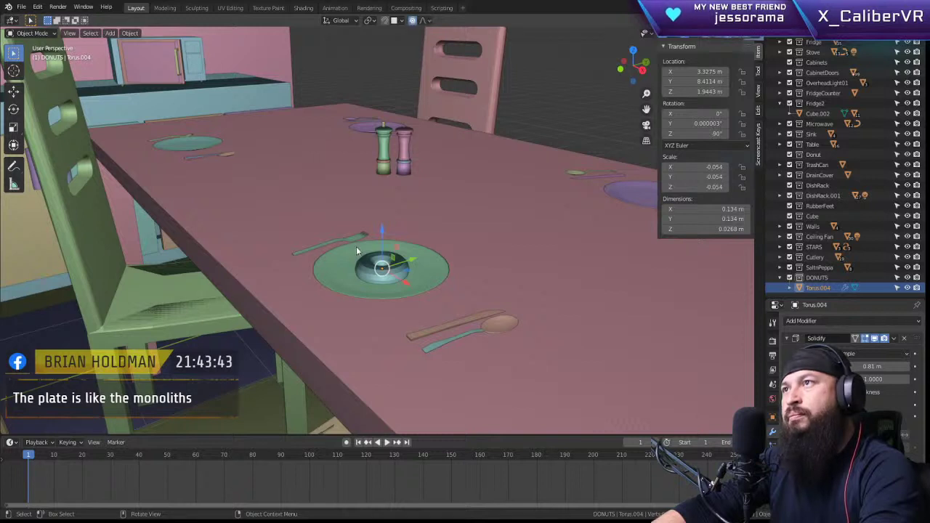
Step: Undo the test lift made with proportional editing, disable that option, and settle the torus on the plate at about 1.957 m in Z
{"action": "left_click_drag", "start_coordinate": [382, 233], "coordinate": [416, 91]}
{"action": "key", "text": "ctrl+z"}
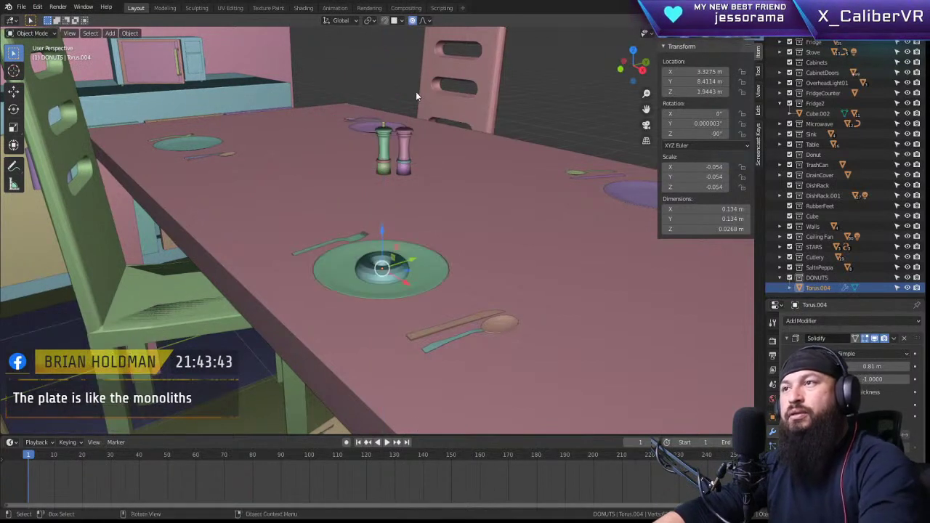
{"action": "key", "text": "o"}
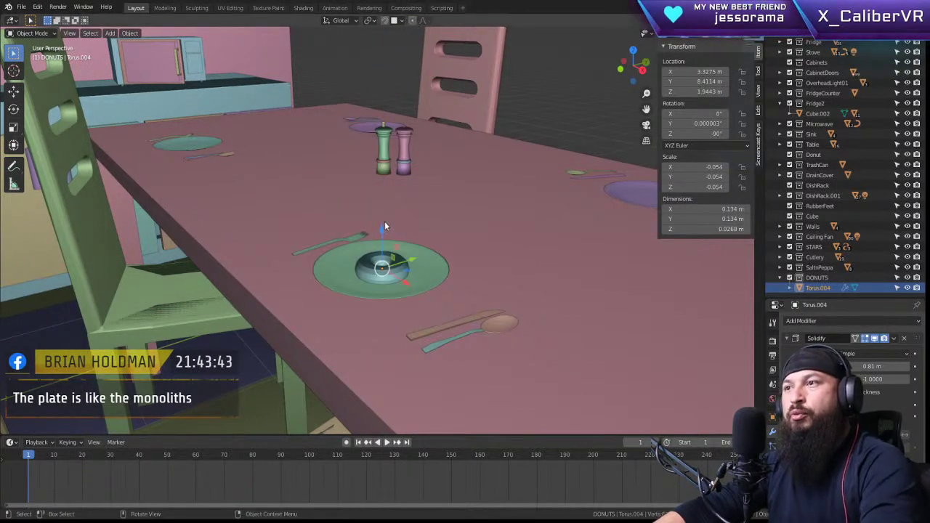
{"action": "left_click_drag", "start_coordinate": [382, 227], "coordinate": [407, 125]}
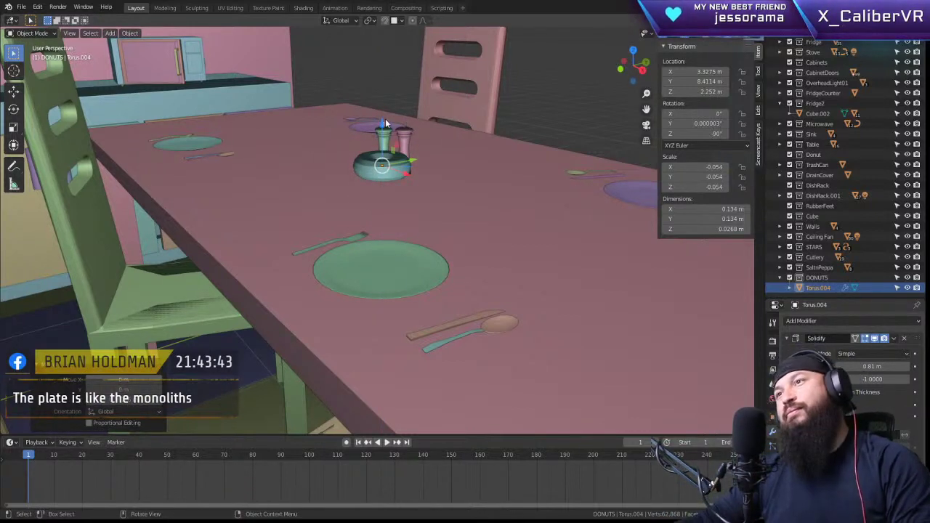
{"action": "left_click_drag", "start_coordinate": [381, 119], "coordinate": [356, 225]}
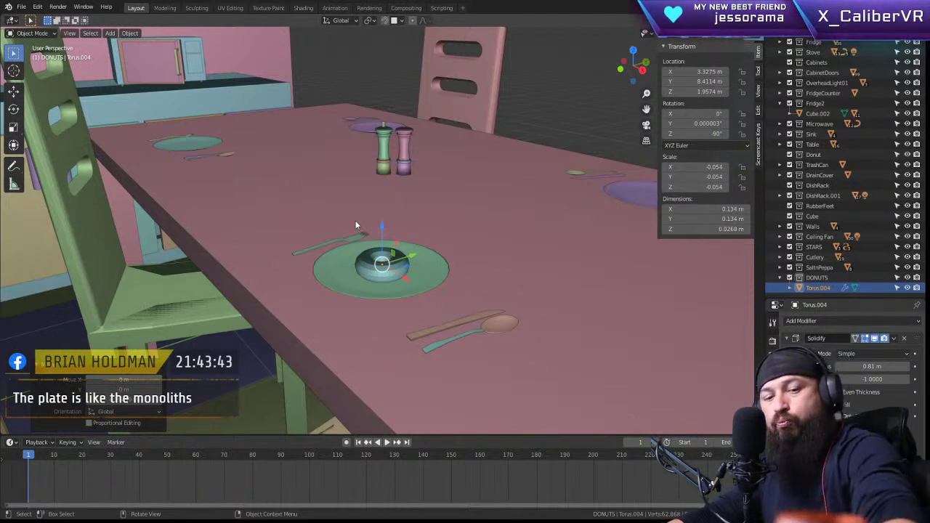
Step: Move the trash can about 7.03 m along the Y axis to the dining-area end of the sink counter
{"action": "middle_click_drag", "start_coordinate": [356, 225], "coordinate": [398, 314]}
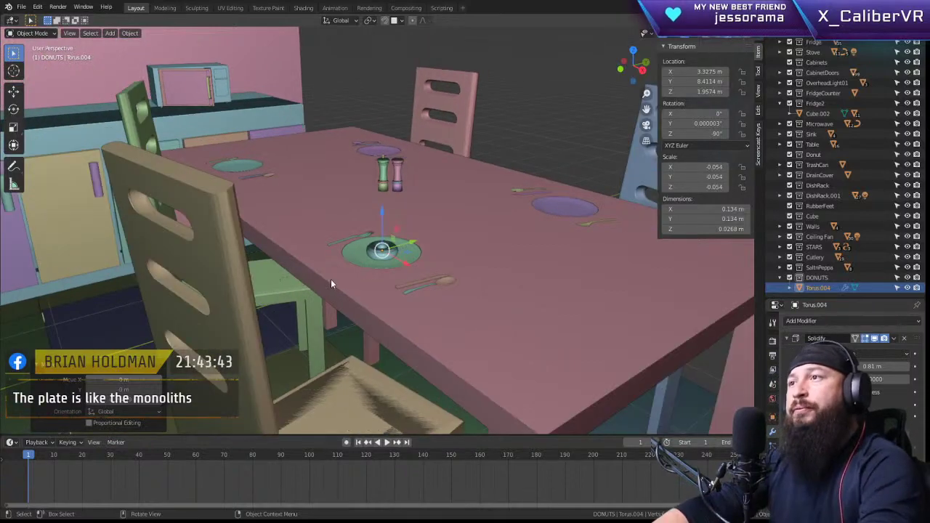
{"action": "middle_click_drag", "start_coordinate": [331, 279], "coordinate": [397, 235]}
{"action": "middle_click_drag", "start_coordinate": [331, 211], "coordinate": [447, 232]}
{"action": "left_click", "coordinate": [180, 301]}
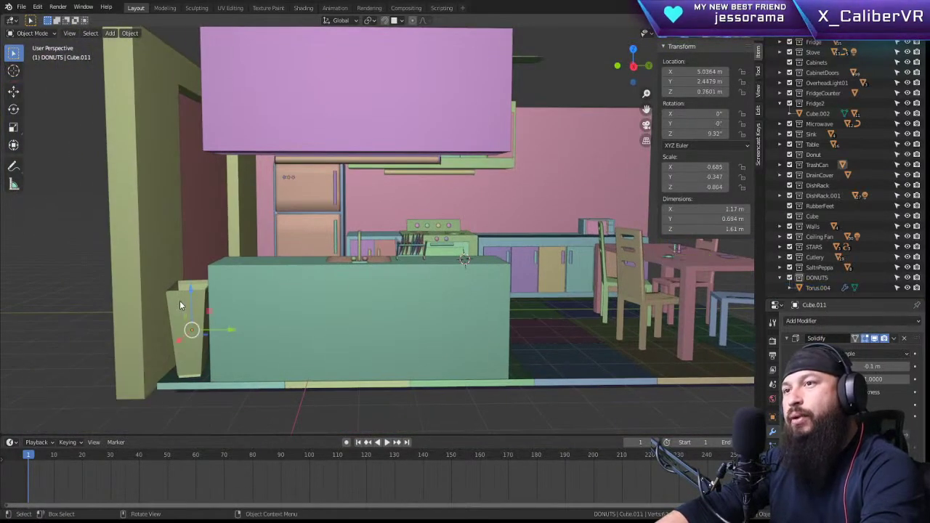
{"action": "key", "text": "g"}
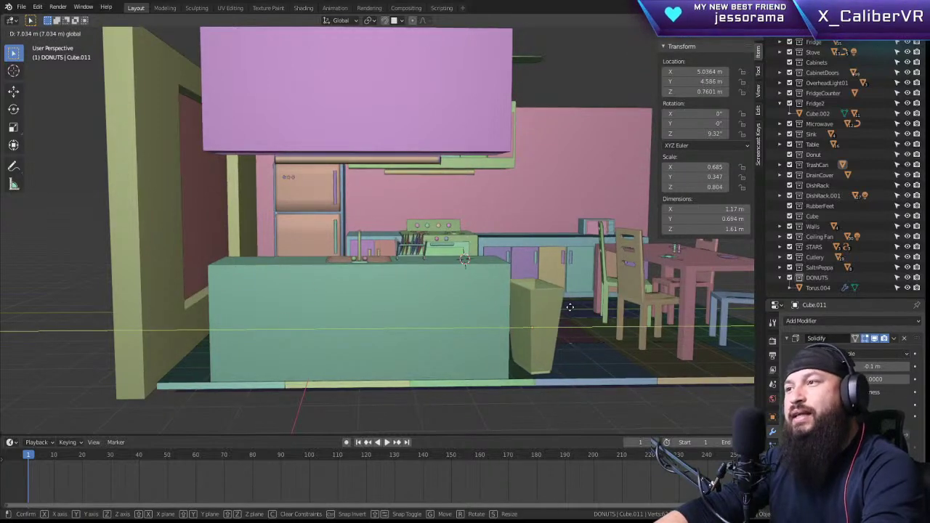
{"action": "left_click", "coordinate": [569, 306]}
{"action": "middle_click_drag", "start_coordinate": [569, 306], "coordinate": [585, 286]}
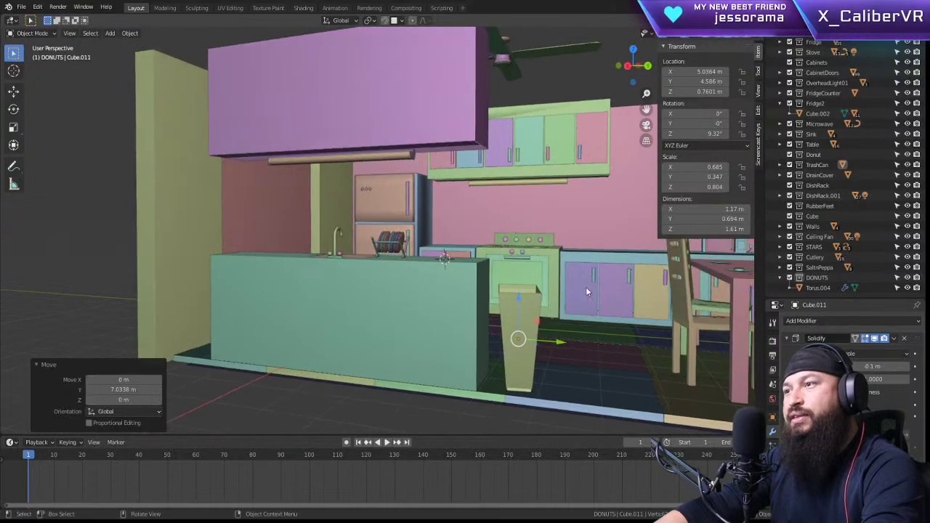
{"action": "middle_click_drag", "start_coordinate": [664, 295], "coordinate": [519, 298]}
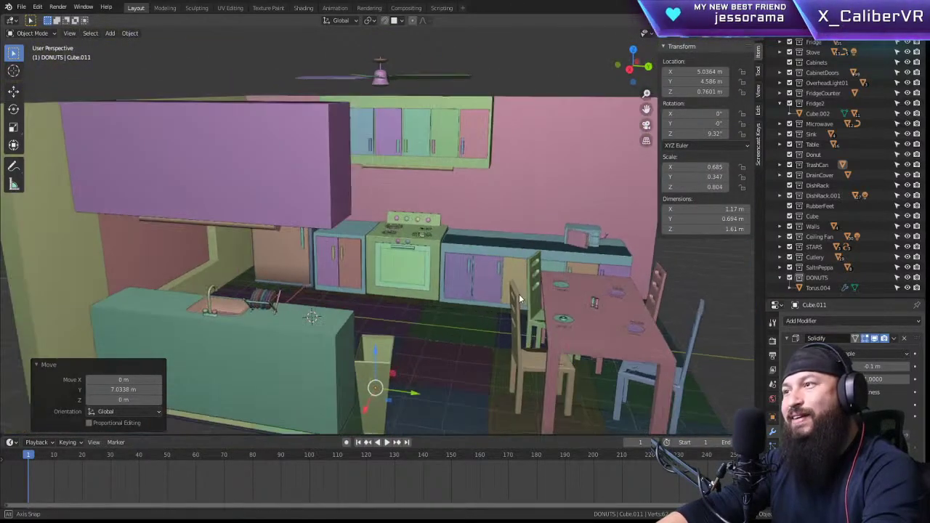
{"action": "left_click", "coordinate": [561, 320]}
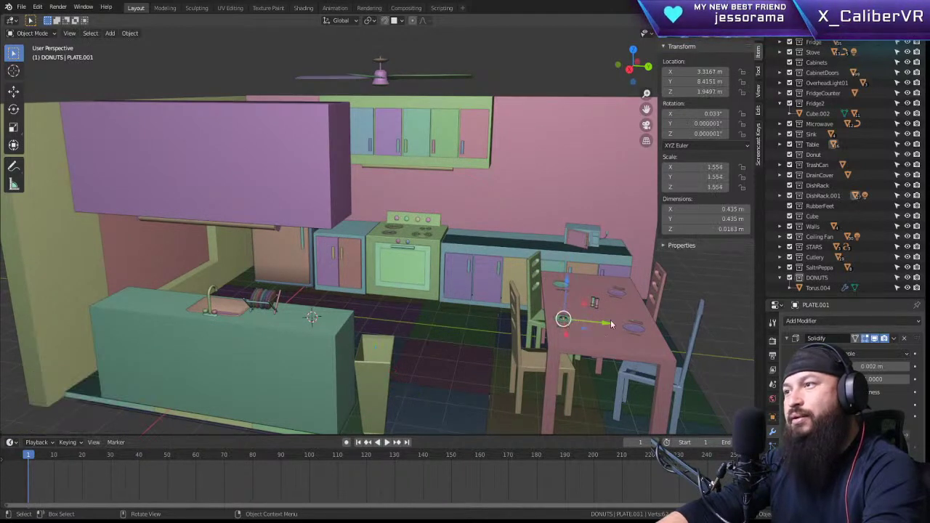
{"action": "scroll", "coordinate": [610, 324], "scroll_direction": "down", "scroll_amount": 5}
{"action": "scroll", "coordinate": [589, 313], "scroll_direction": "up", "scroll_amount": 4}
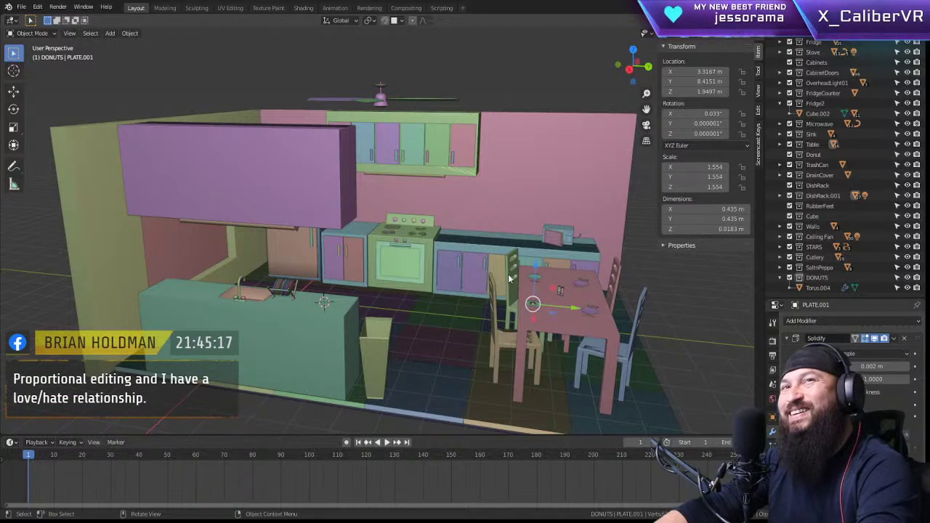
{"action": "left_click_drag", "start_coordinate": [576, 311], "coordinate": [486, 307]}
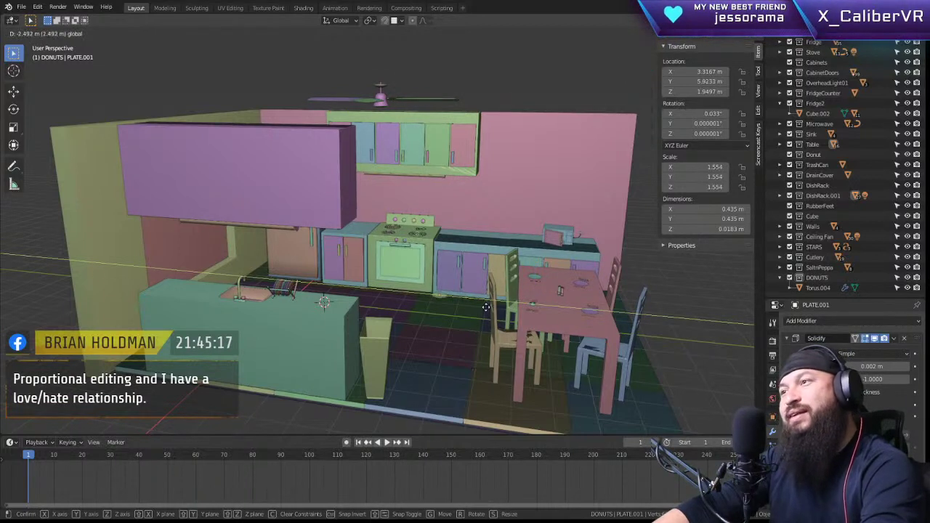
{"action": "right_click", "coordinate": [400, 306]}
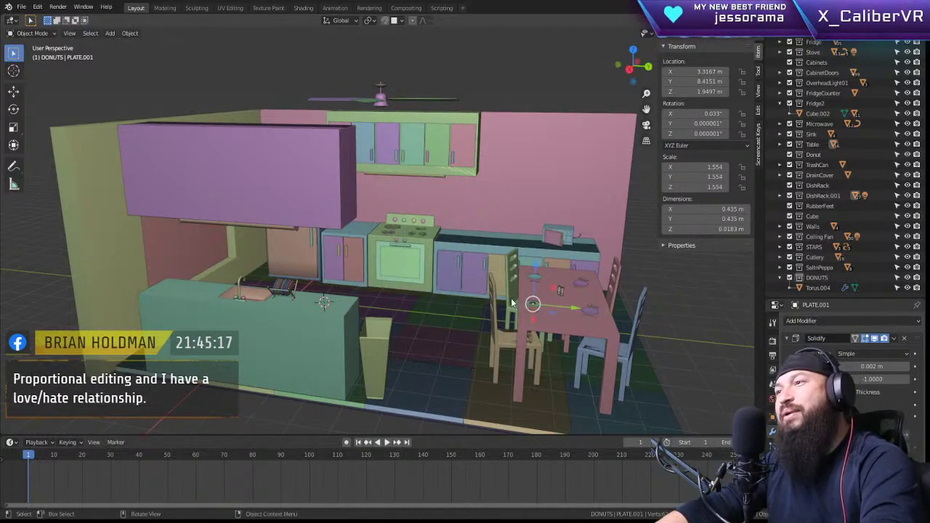
Step: Move the torus from the dining table to the sink counter, at about X 5.62, Y -0.95, Z 2.36 m, and frame it
{"action": "left_click", "coordinate": [819, 288]}
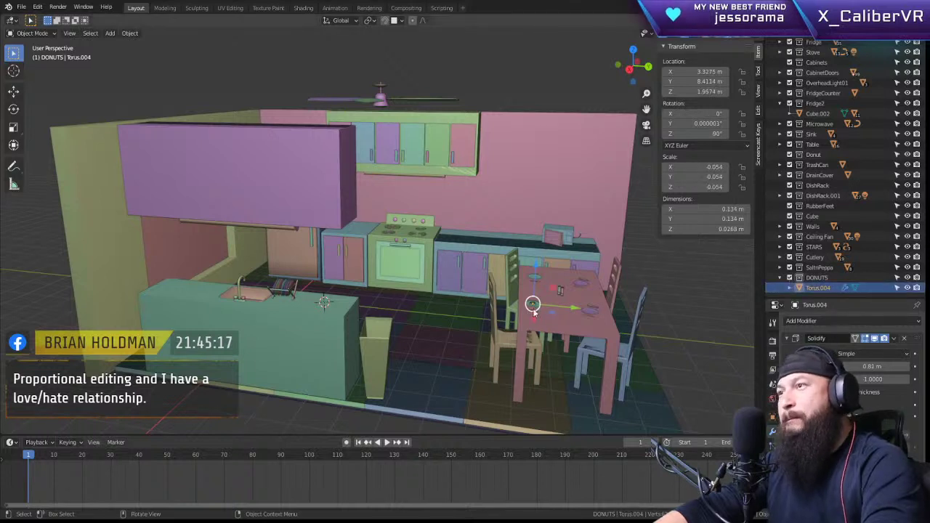
{"action": "left_click_drag", "start_coordinate": [532, 305], "coordinate": [212, 272]}
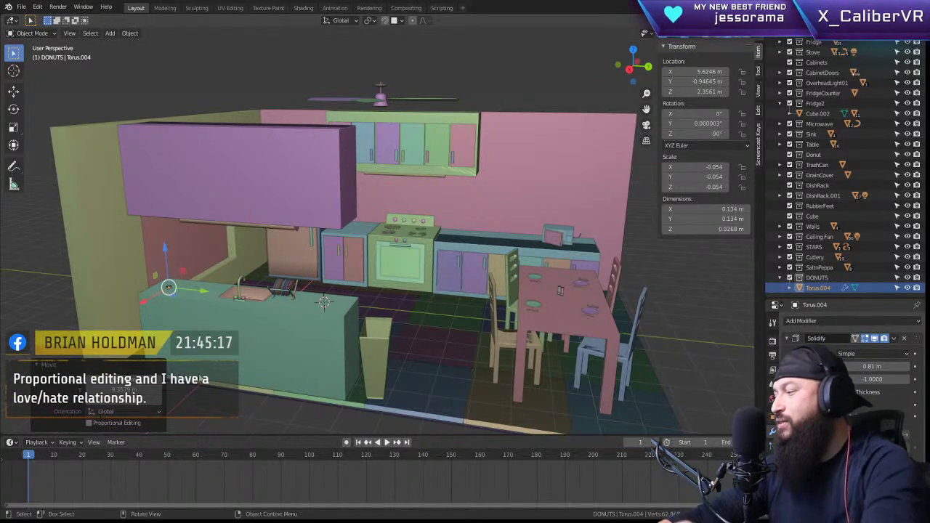
{"action": "key", "text": "KP_Decimal"}
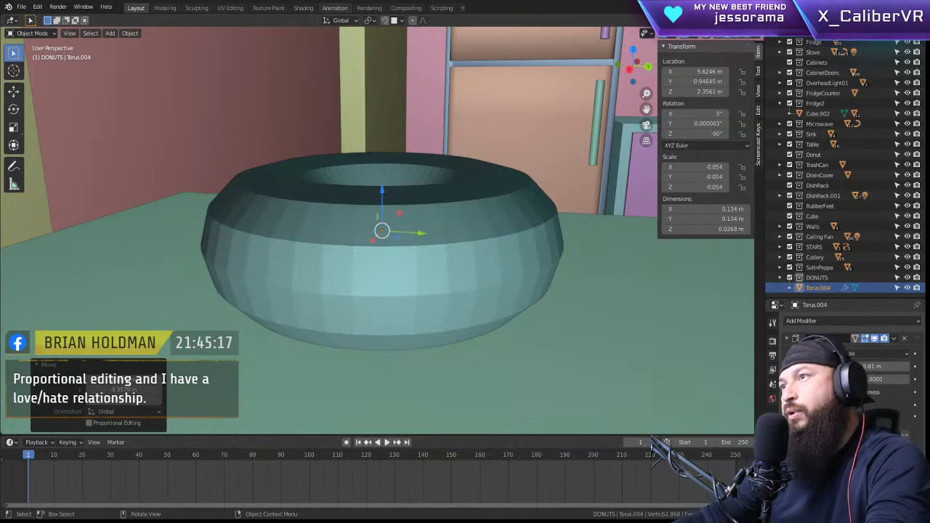
Step: Examine the torus's position on the sink counter in the top and front orthographic views
{"action": "scroll", "coordinate": [382, 230], "scroll_direction": "down", "scroll_amount": 12}
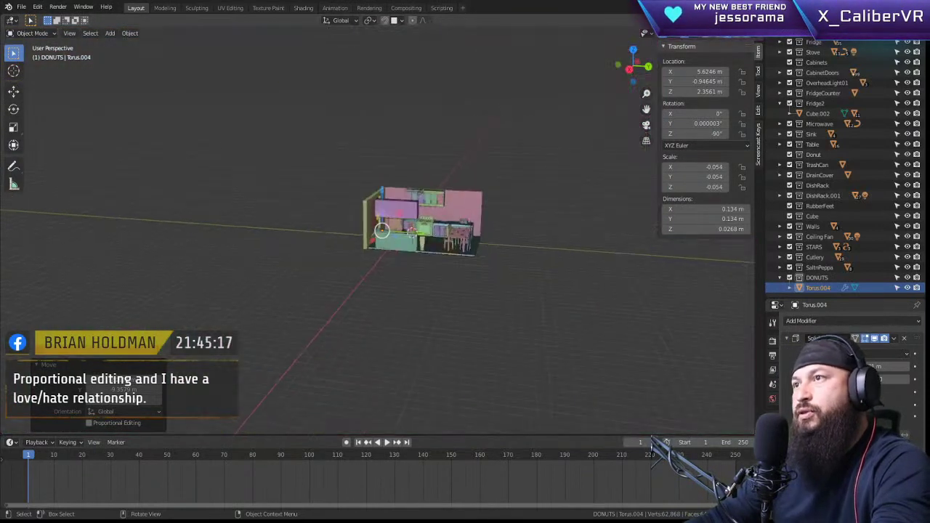
{"action": "scroll", "coordinate": [421, 222], "scroll_direction": "up", "scroll_amount": 2}
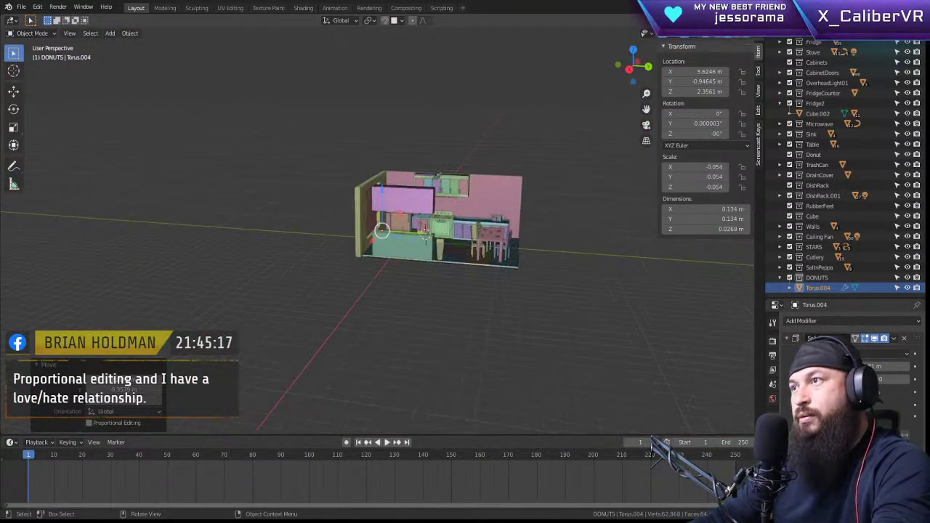
{"action": "left_click", "coordinate": [536, 166]}
{"action": "middle_click_drag", "start_coordinate": [535, 168], "coordinate": [396, 219], "text": "alt"}
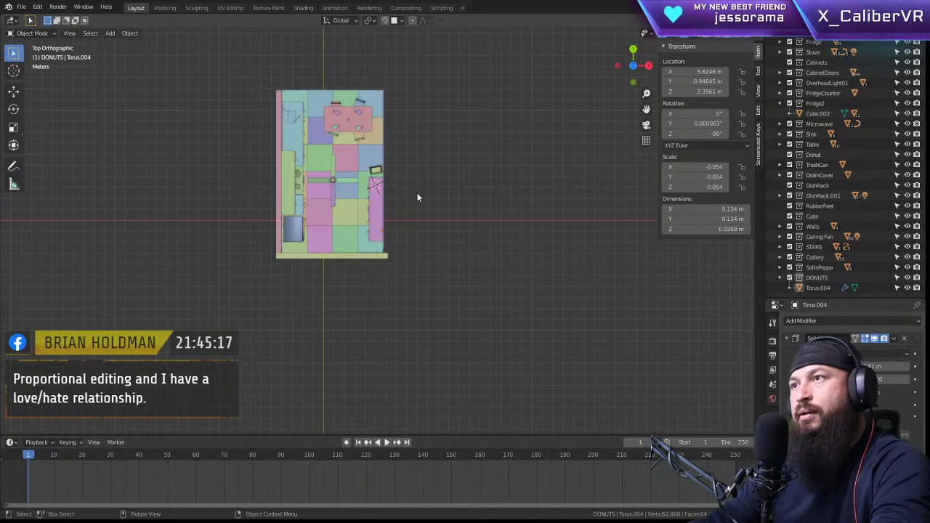
{"action": "scroll", "coordinate": [377, 50], "scroll_direction": "up", "scroll_amount": 12}
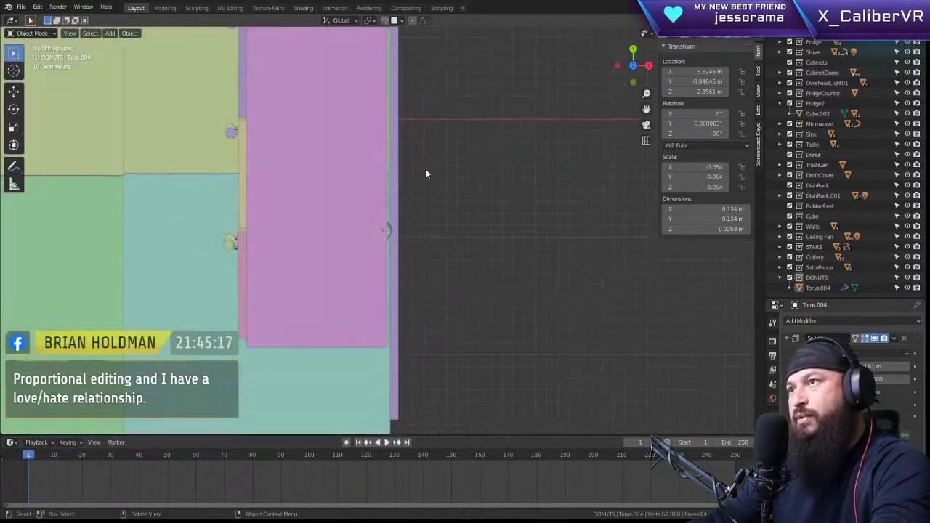
{"action": "middle_click_drag", "start_coordinate": [426, 183], "coordinate": [336, 115]}
{"action": "key", "text": "KP_4"}
{"action": "key", "text": "KP_4"}
{"action": "key", "text": "KP_4"}
{"action": "key", "text": "KP_4"}
{"action": "key", "text": "KP_4"}
{"action": "key", "text": "KP_4"}
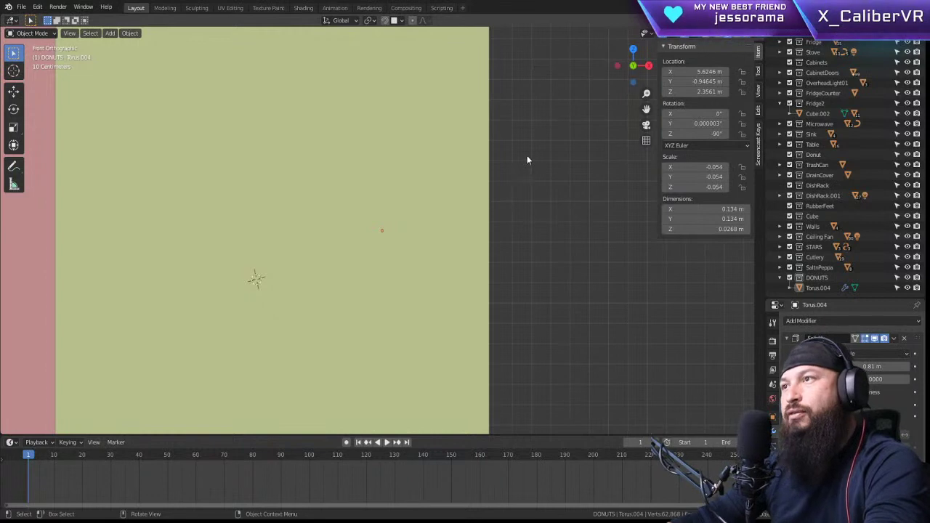
Step: Hide the window wall and the window pane that block the front view into the kitchen
{"action": "middle_click_drag", "start_coordinate": [528, 160], "coordinate": [464, 165]}
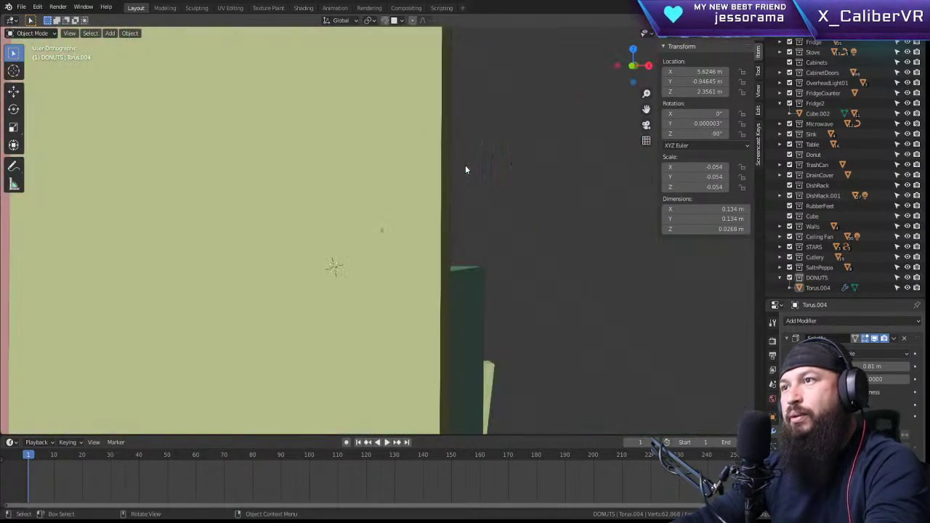
{"action": "scroll", "coordinate": [460, 172], "scroll_direction": "down", "scroll_amount": 6}
{"action": "left_click", "coordinate": [368, 179]}
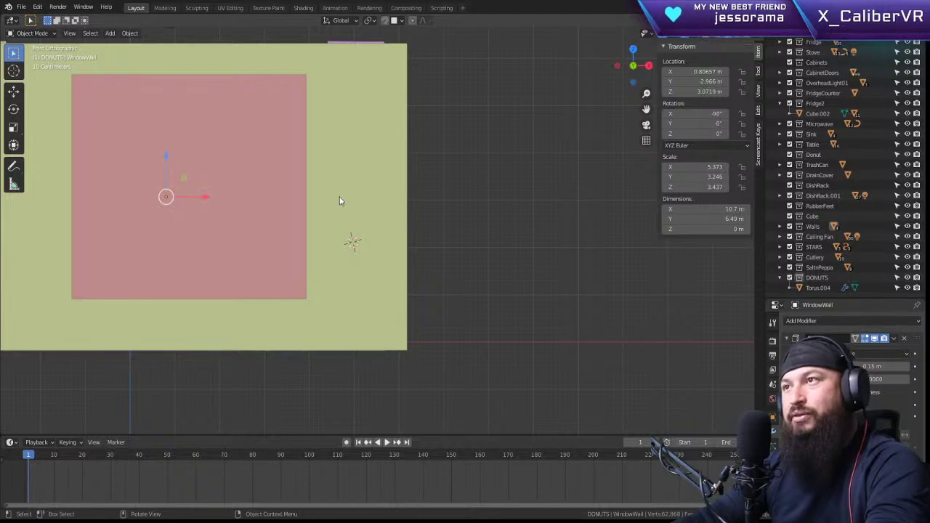
{"action": "key", "text": "KP_Divide"}
{"action": "left_click", "coordinate": [249, 189]}
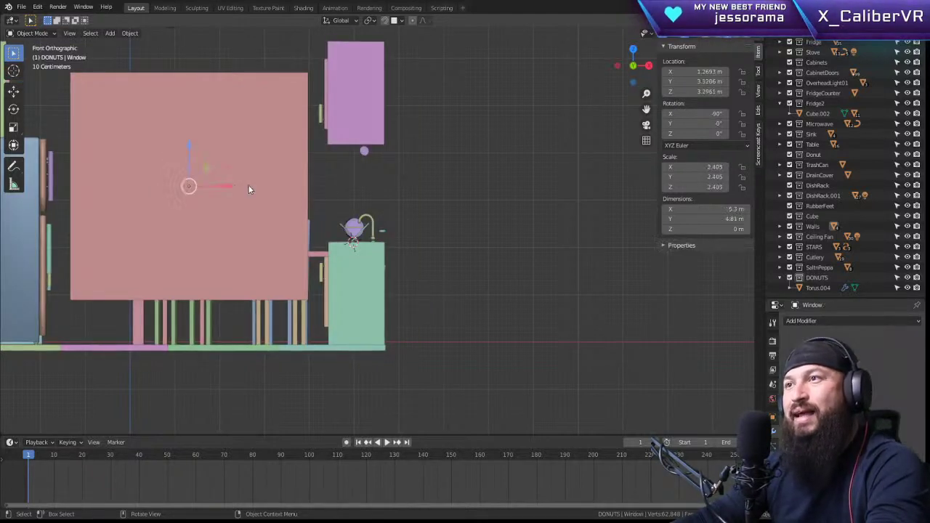
{"action": "key", "text": "h"}
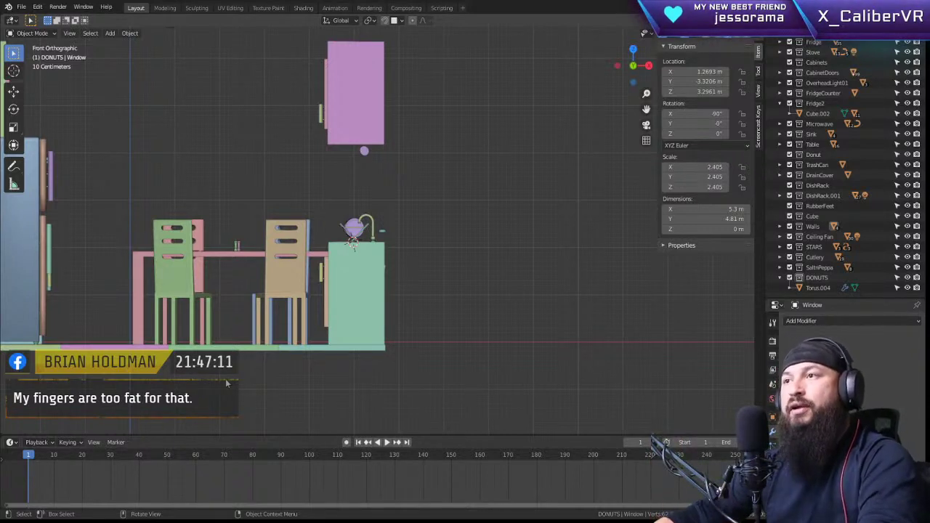
Step: Check the kitchen layout and the torus on the sink counter in the top, front and right orthographic views
{"action": "middle_click_drag", "start_coordinate": [479, 238], "coordinate": [449, 286]}
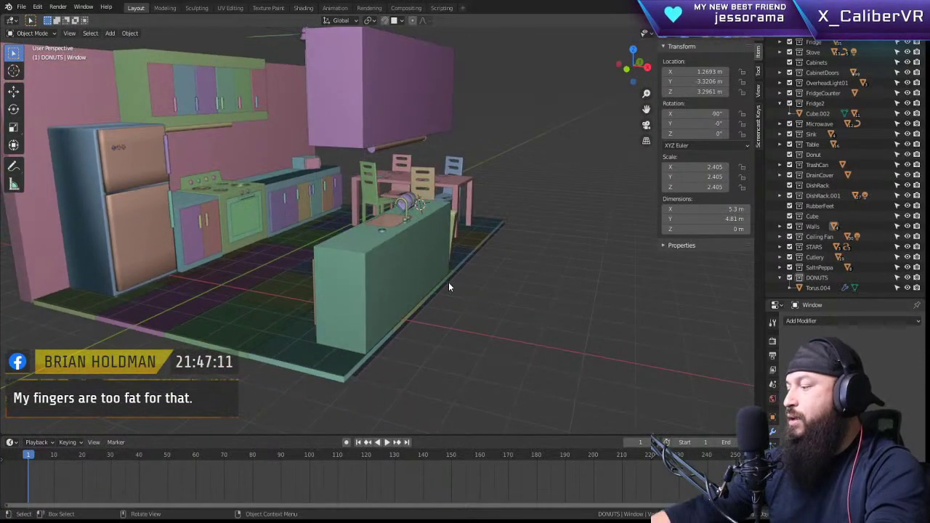
{"action": "key", "text": "KP_7"}
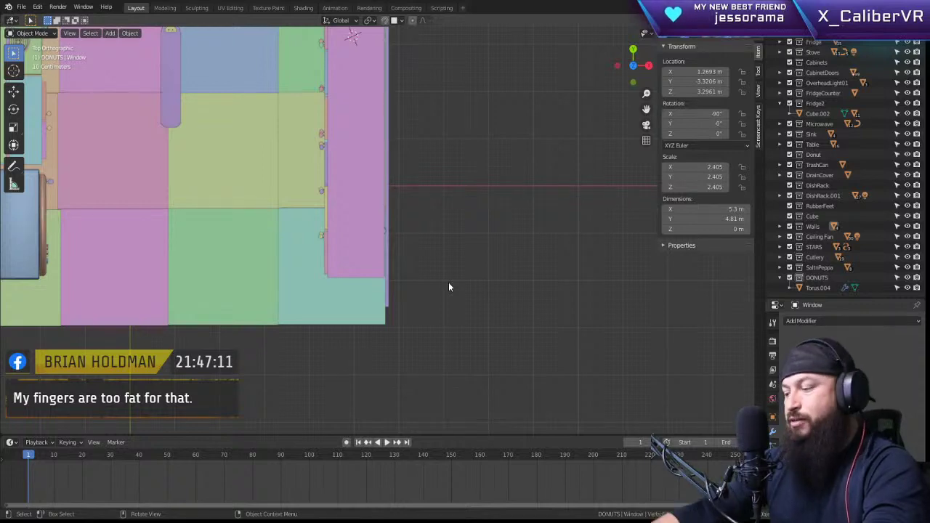
{"action": "scroll", "coordinate": [455, 267], "scroll_direction": "down", "scroll_amount": 6}
{"action": "middle_click_drag", "start_coordinate": [457, 259], "coordinate": [416, 203]}
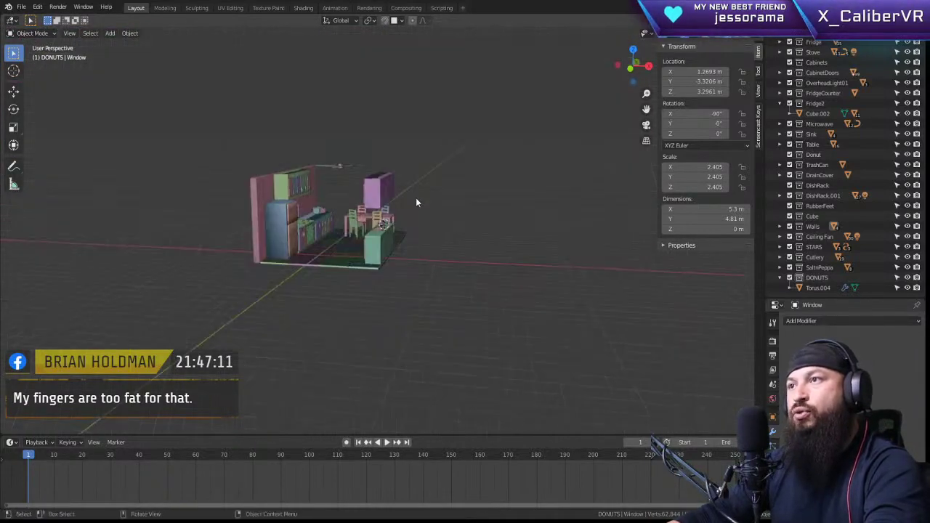
{"action": "key", "text": "KP_1"}
{"action": "key", "text": "KP_3"}
{"action": "key", "text": "KP_7"}
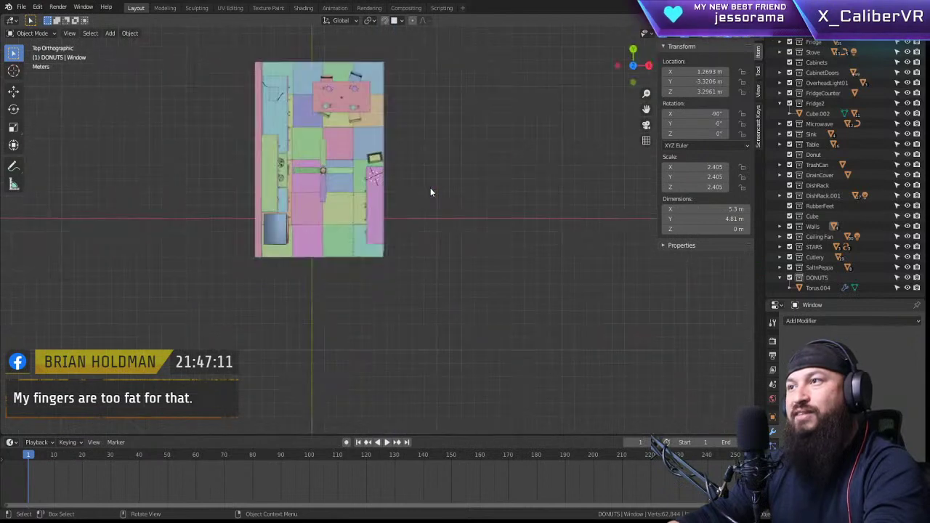
{"action": "key", "text": "KP_1"}
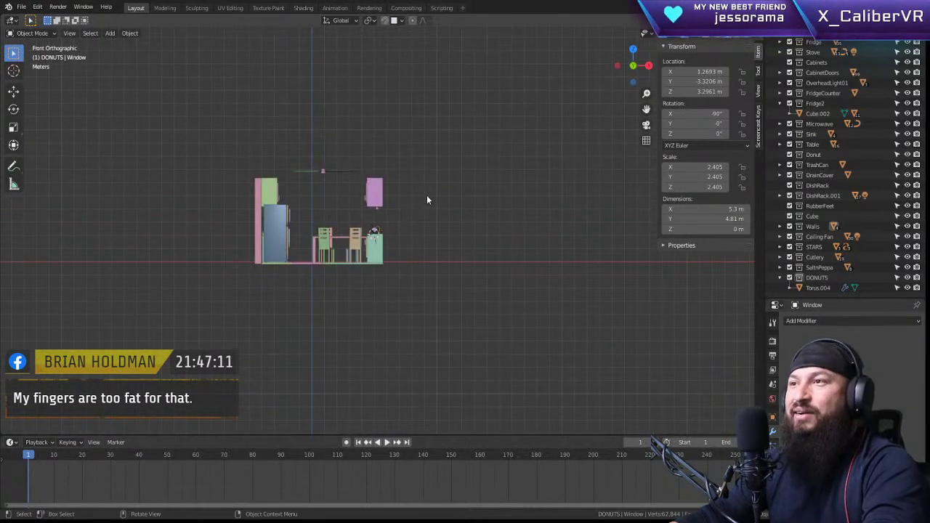
{"action": "scroll", "coordinate": [426, 195], "scroll_direction": "up", "scroll_amount": 5}
{"action": "middle_click_drag", "start_coordinate": [516, 207], "coordinate": [393, 220]}
{"action": "key", "text": "KP_1"}
{"action": "key", "text": "KP_3"}
{"action": "key", "text": "KP_7"}
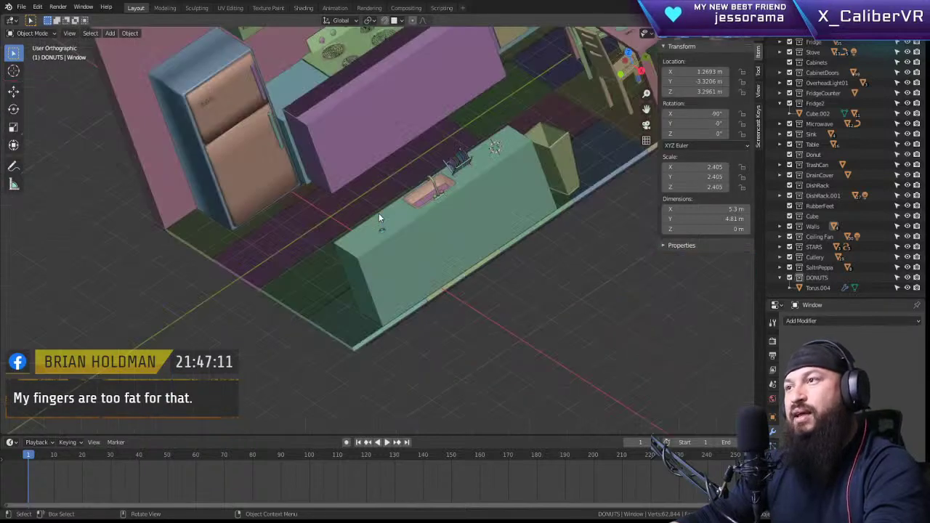
Step: Compare the whole kitchen in perspective and orthographic projection from several angles
{"action": "middle_click_drag", "start_coordinate": [427, 250], "coordinate": [465, 208]}
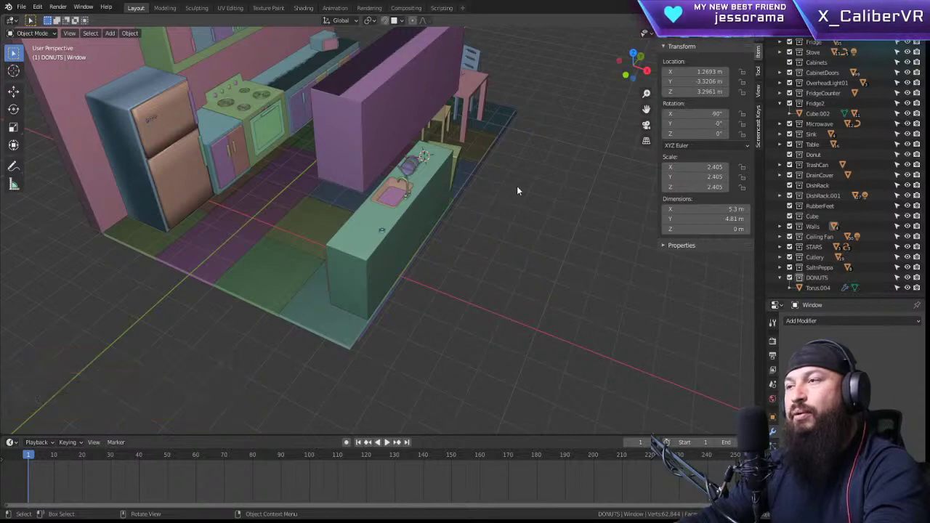
{"action": "key", "text": "KP_5"}
{"action": "middle_click_drag", "start_coordinate": [518, 189], "coordinate": [376, 106]}
{"action": "scroll", "coordinate": [515, 149], "scroll_direction": "down", "scroll_amount": 3}
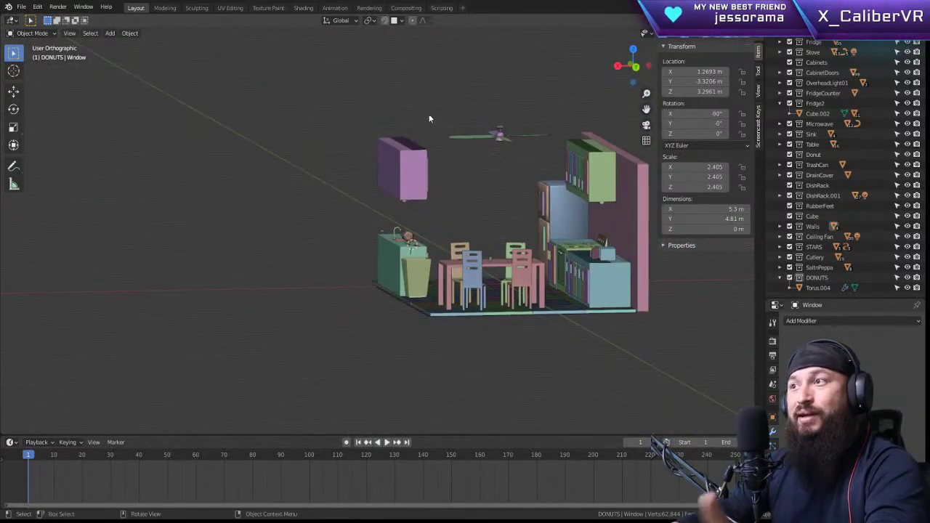
{"action": "middle_click_drag", "start_coordinate": [430, 118], "coordinate": [480, 142]}
{"action": "key", "text": "KP_5"}
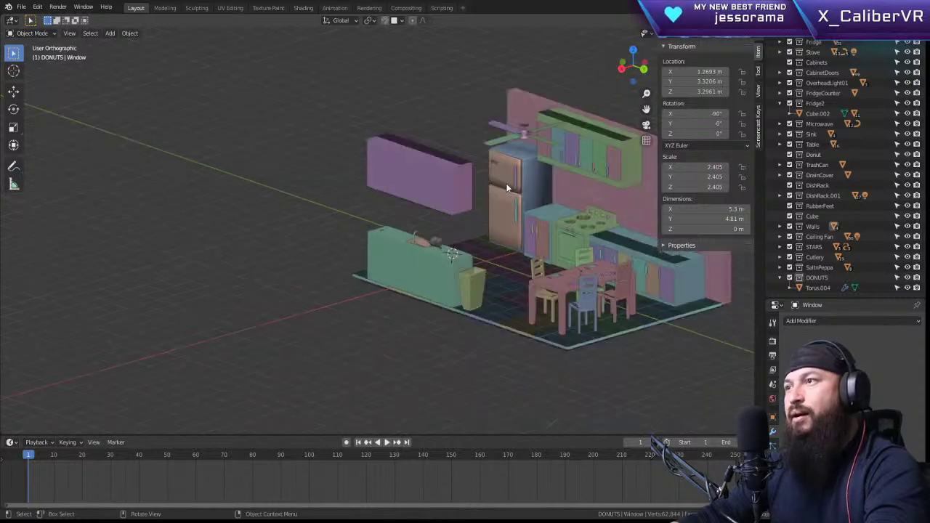
{"action": "middle_click_drag", "start_coordinate": [562, 188], "coordinate": [345, 169], "text": "shift"}
{"action": "key", "text": "KP_5"}
{"action": "scroll", "coordinate": [345, 169], "scroll_direction": "up", "scroll_amount": 2}
{"action": "key", "text": "KP_5"}
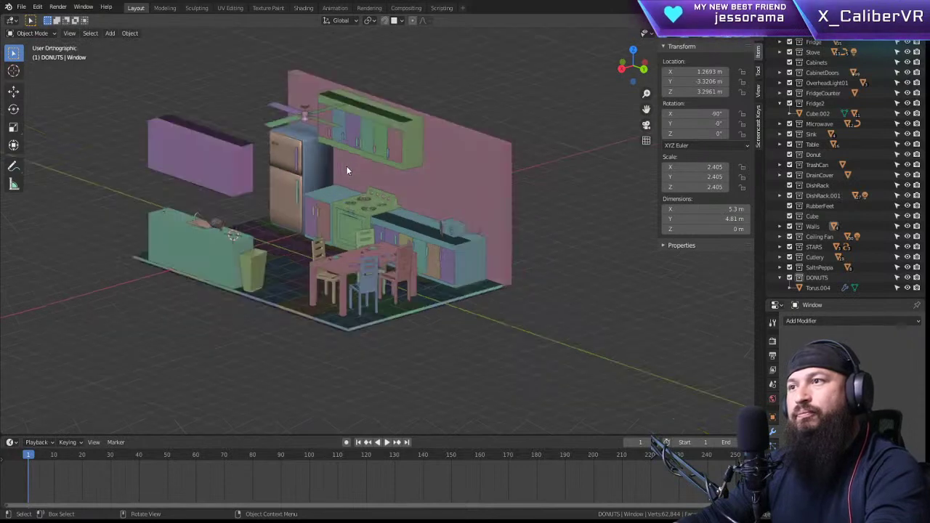
{"action": "scroll", "coordinate": [346, 167], "scroll_direction": "up", "scroll_amount": 2}
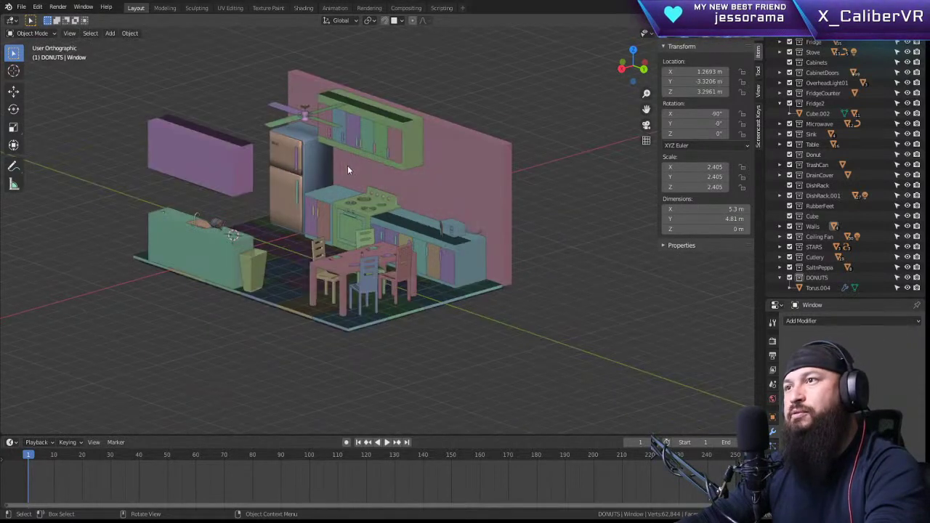
{"action": "key", "text": "KP_5"}
Step: Examine the kitchen in the front and right orthographic views, with a close look at the sink counter and trash can
{"action": "middle_click_drag", "start_coordinate": [345, 210], "coordinate": [446, 202]}
{"action": "key", "text": "KP_1"}
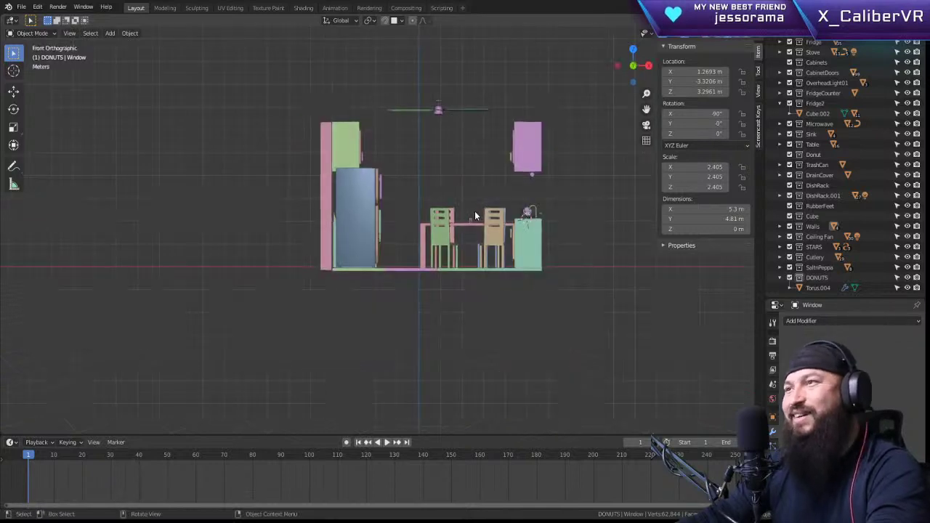
{"action": "key", "text": "KP_3"}
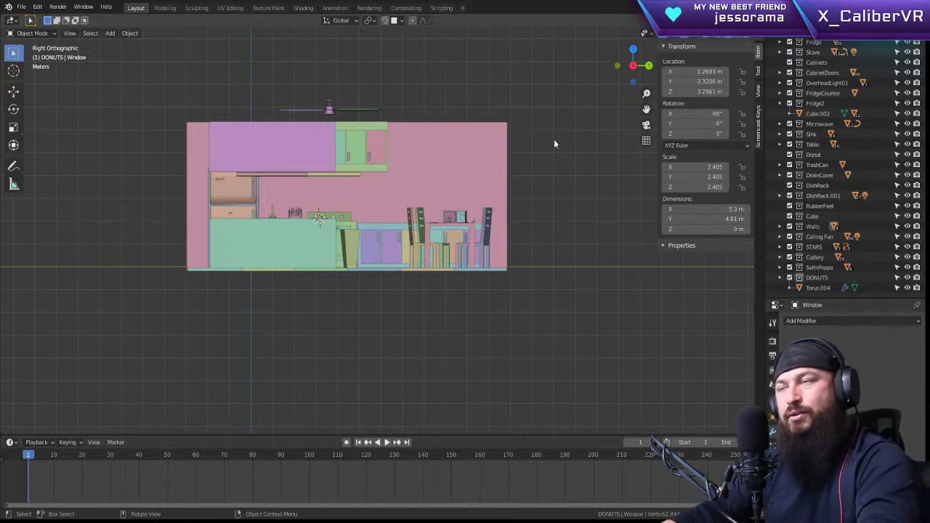
{"action": "scroll", "coordinate": [465, 211], "scroll_direction": "up", "scroll_amount": 6}
{"action": "scroll", "coordinate": [478, 296], "scroll_direction": "up", "scroll_amount": 2}
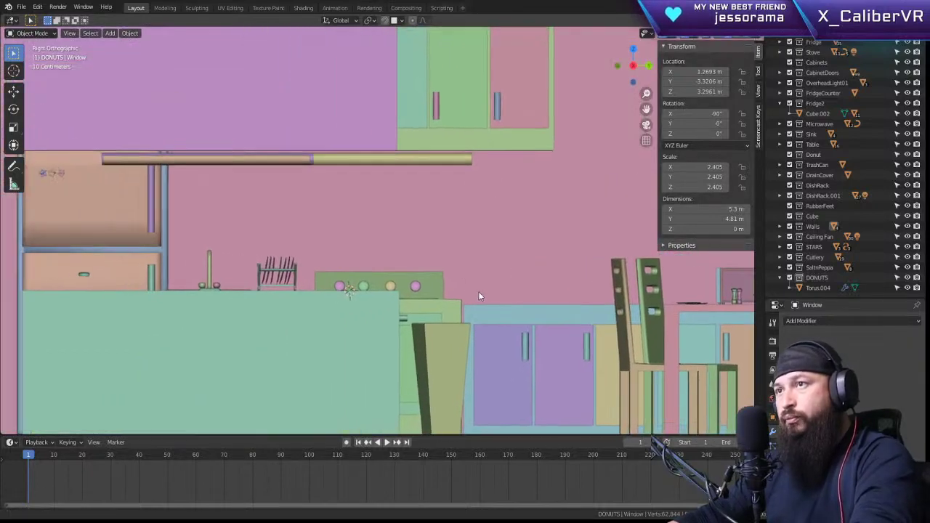
Step: Rotate the torus donut on the sink counter 90° about the global X axis
{"action": "scroll", "coordinate": [478, 296], "scroll_direction": "down", "scroll_amount": 4}
{"action": "middle_click_drag", "start_coordinate": [436, 244], "coordinate": [400, 260]}
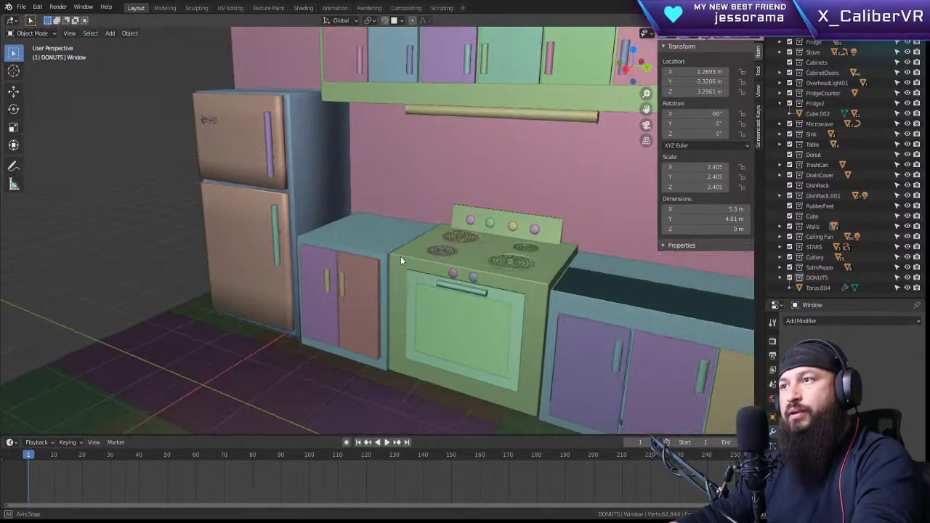
{"action": "scroll", "coordinate": [341, 282], "scroll_direction": "down", "scroll_amount": 5}
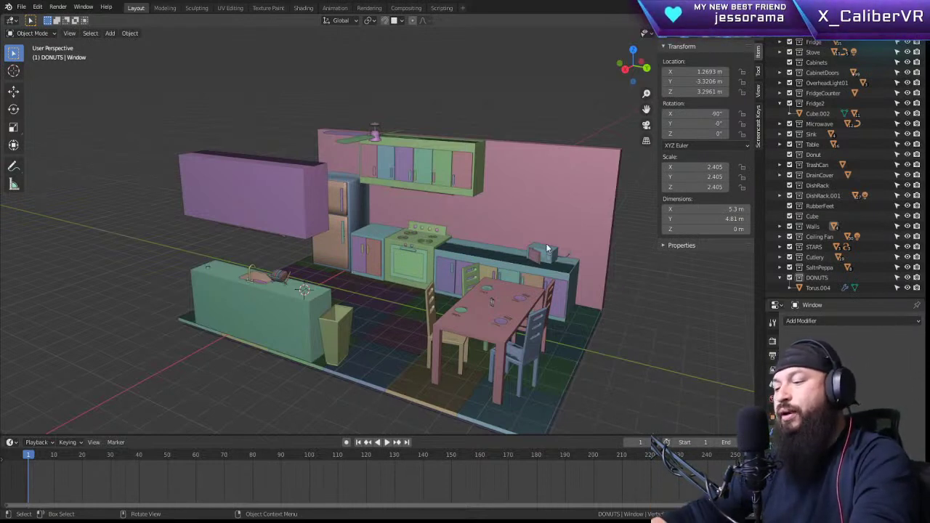
{"action": "middle_click_drag", "start_coordinate": [406, 245], "coordinate": [485, 209]}
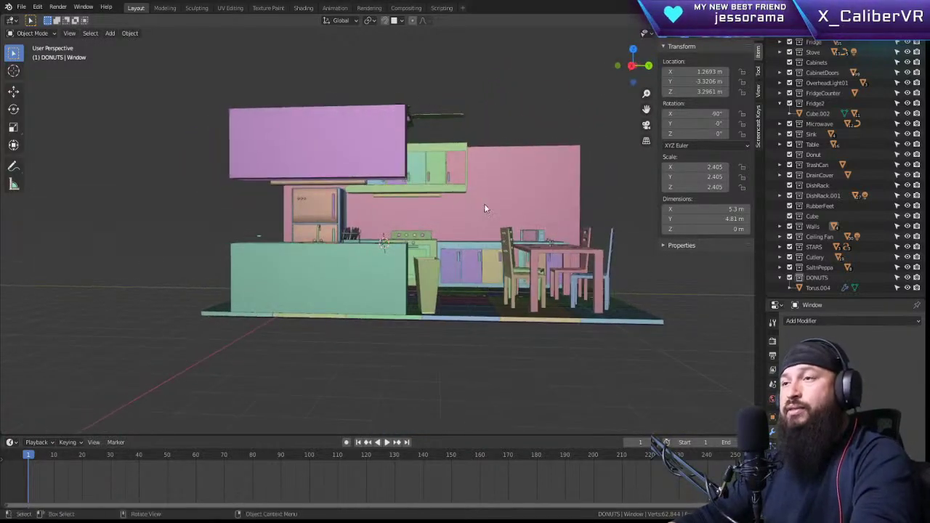
{"action": "left_click", "coordinate": [249, 238]}
{"action": "key", "text": "KP_Decimal"}
{"action": "middle_click_drag", "start_coordinate": [288, 252], "coordinate": [435, 291]}
{"action": "key", "text": "r"}
{"action": "key", "text": "x"}
{"action": "key", "text": "z"}
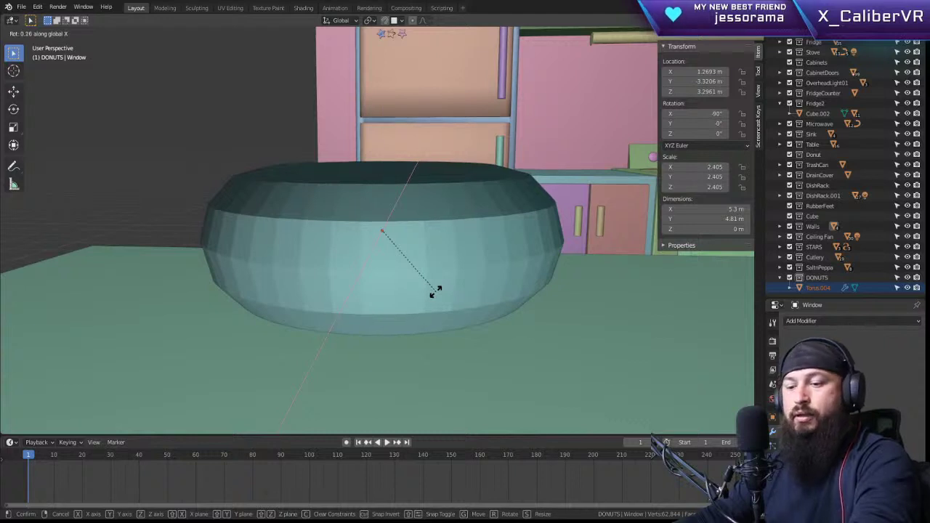
{"action": "type", "text": "90"}
{"action": "key", "text": "Return"}
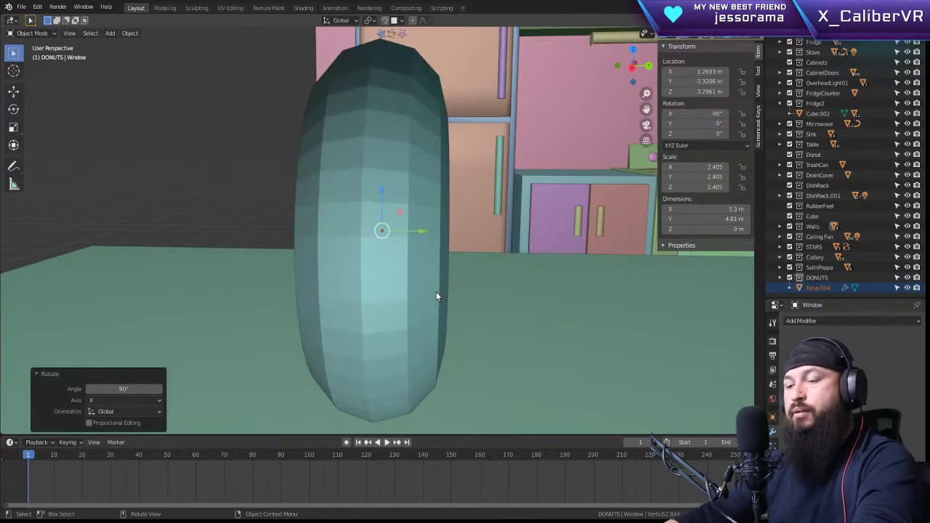
Step: Rotate the upright donut 90° about the global Z axis so its hole faces the front of the kitchen
{"action": "key", "text": "r"}
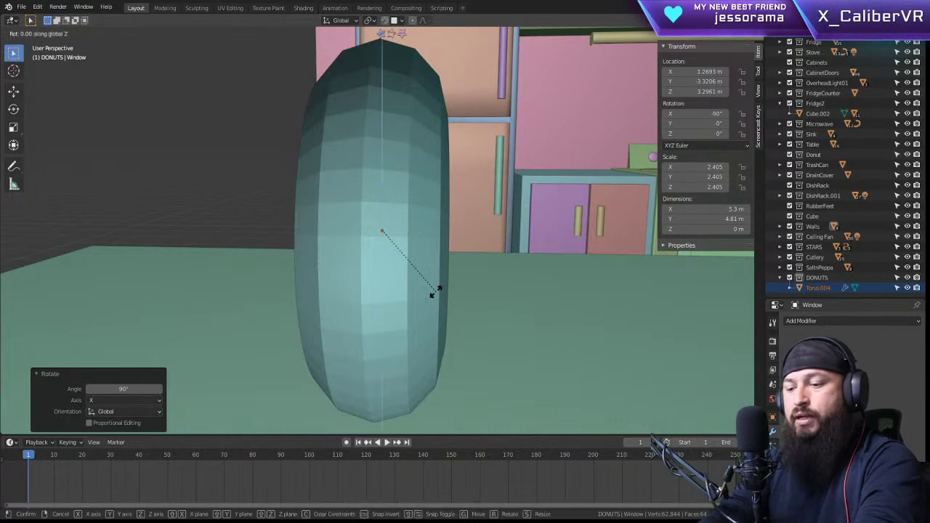
{"action": "type", "text": "z90"}
{"action": "key", "text": "Return"}
{"action": "scroll", "coordinate": [435, 296], "scroll_direction": "down", "scroll_amount": 6}
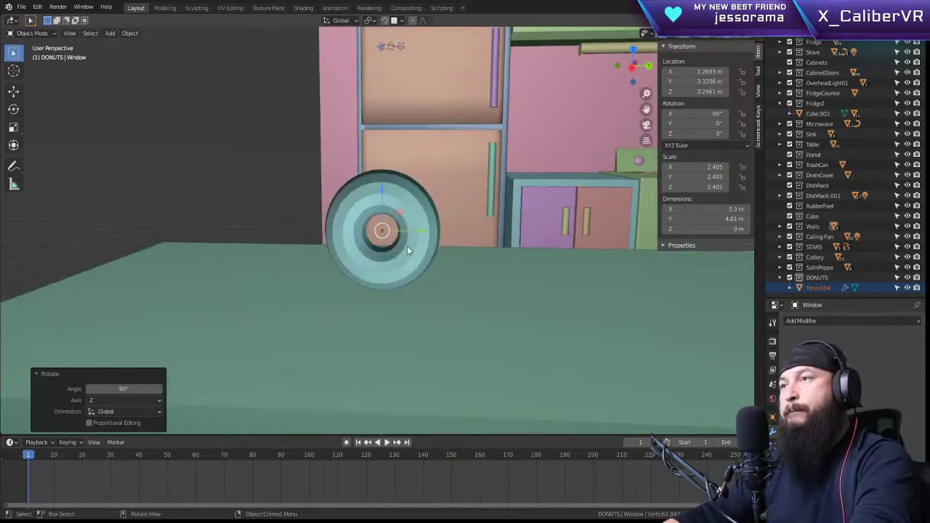
Step: Lower the donut about 0.09 m toward the sink counter and move it across the kitchen toward the dining table
{"action": "middle_click_drag", "start_coordinate": [626, 223], "coordinate": [383, 201]}
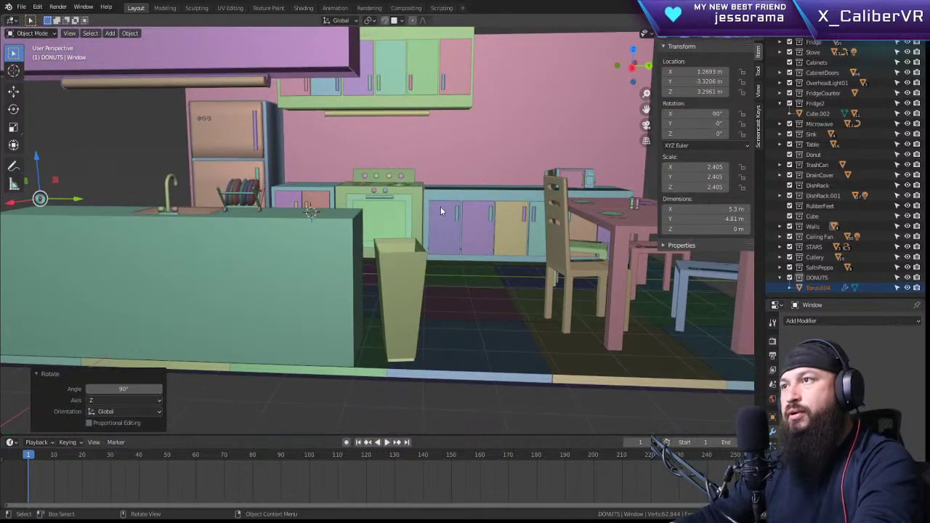
{"action": "scroll", "coordinate": [442, 203], "scroll_direction": "down", "scroll_amount": 2}
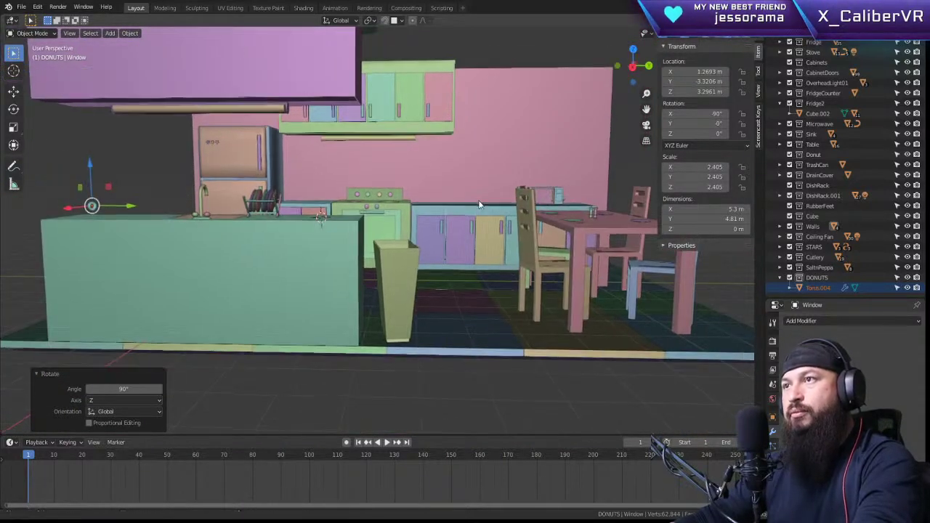
{"action": "middle_click_drag", "start_coordinate": [478, 200], "coordinate": [474, 224]}
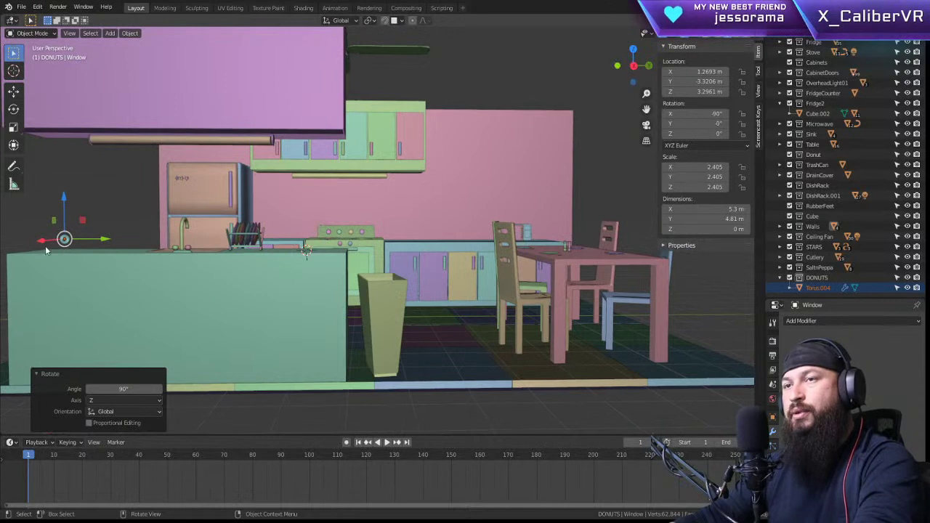
{"action": "mouse_move", "coordinate": [64, 199]}
{"action": "left_mouse_down"}
{"action": "mouse_move", "coordinate": [64, 209]}
{"action": "mouse_move", "coordinate": [64, 202]}
{"action": "left_mouse_up"}
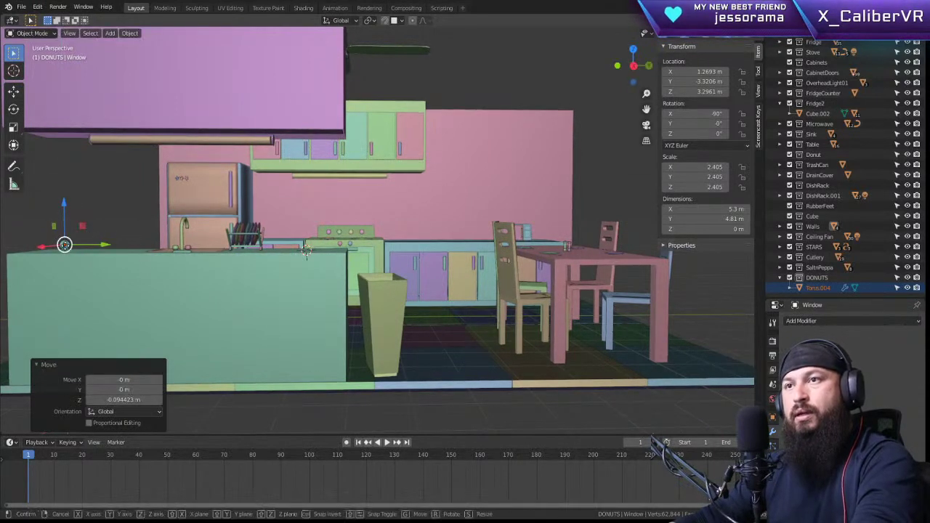
{"action": "left_click_drag", "start_coordinate": [64, 245], "coordinate": [570, 255]}
{"action": "key", "text": "KP_Decimal"}
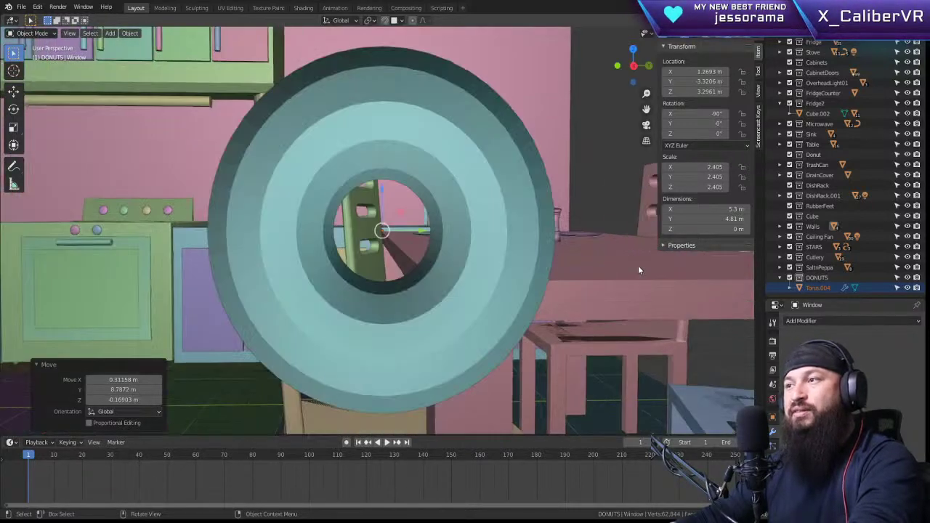
Step: Move the donut freely over the near corner of the dining table, behind the blue chair
{"action": "middle_click_drag", "start_coordinate": [639, 270], "coordinate": [508, 263]}
{"action": "scroll", "coordinate": [484, 275], "scroll_direction": "down", "scroll_amount": 14}
{"action": "middle_click_drag", "start_coordinate": [520, 306], "coordinate": [485, 348], "text": "shift"}
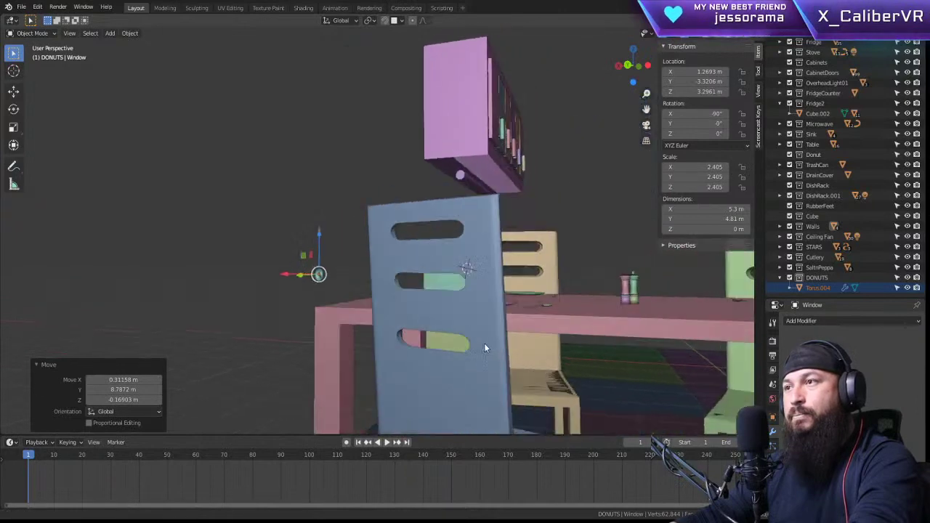
{"action": "scroll", "coordinate": [476, 349], "scroll_direction": "down", "scroll_amount": 7}
{"action": "middle_click_drag", "start_coordinate": [533, 262], "coordinate": [441, 312]}
{"action": "scroll", "coordinate": [433, 279], "scroll_direction": "up", "scroll_amount": 5}
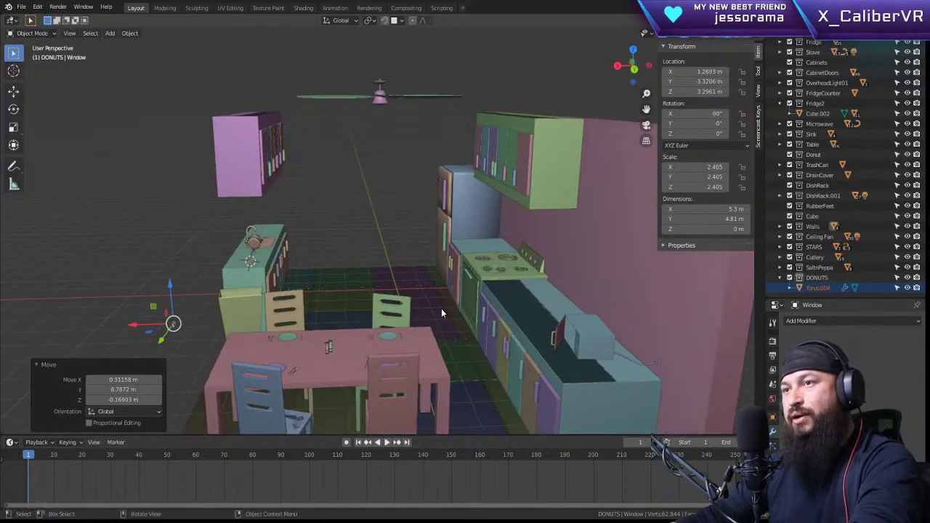
{"action": "key", "text": "g"}
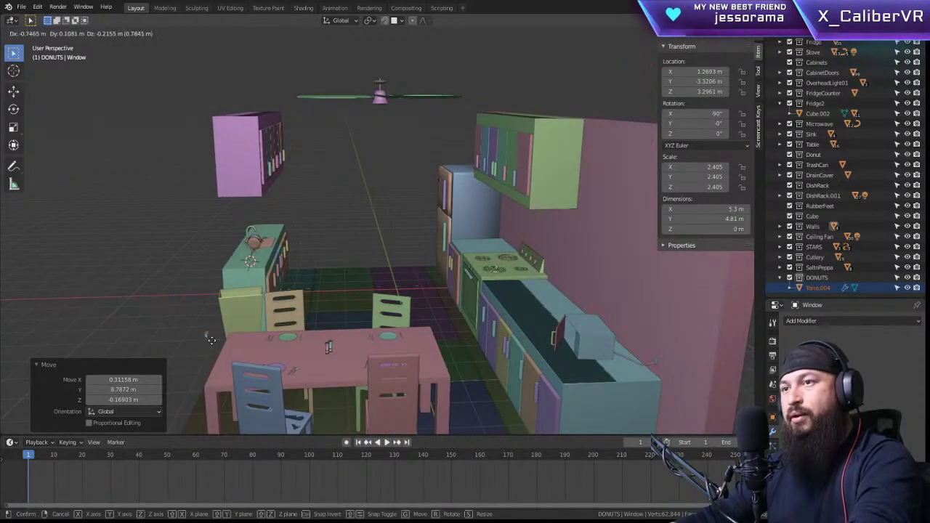
{"action": "left_click", "coordinate": [258, 364]}
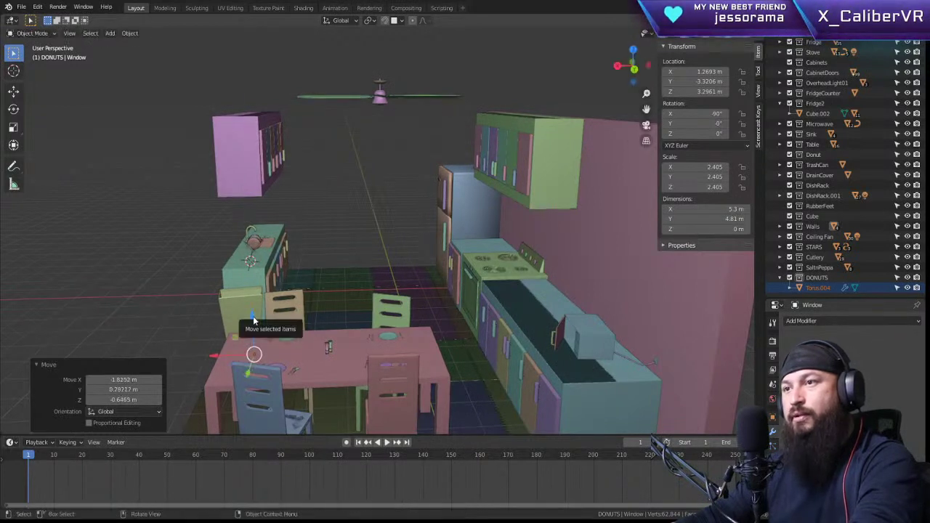
Step: Raise the donut about 0.61 m above the dining table and shift it about 0.56 m along the Y axis
{"action": "key", "text": "g"}
{"action": "key", "text": "z"}
{"action": "left_click", "coordinate": [246, 341]}
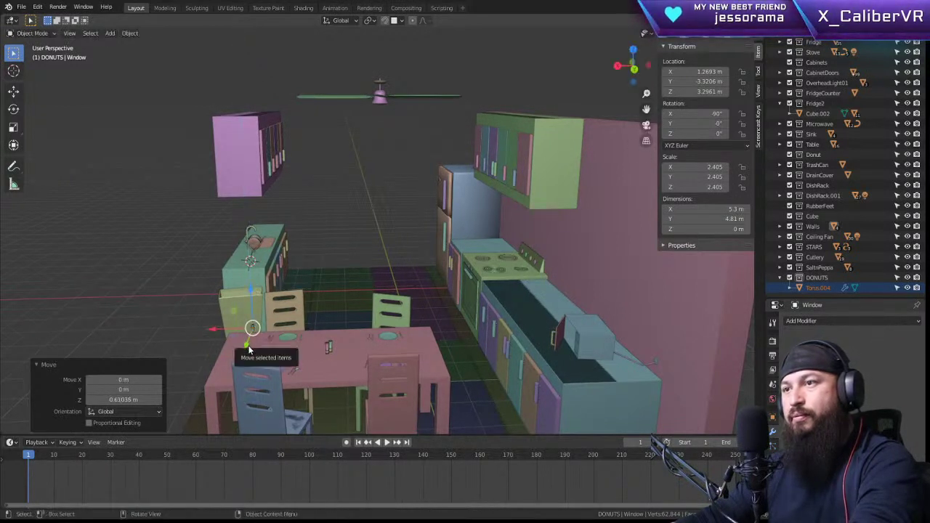
{"action": "key", "text": "g"}
{"action": "key", "text": "y"}
{"action": "left_click", "coordinate": [277, 336]}
Step: Move the donut to the long counter in front of the microwave and raise it about 0.11 m and 0.13 m in Z
{"action": "key", "text": "g"}
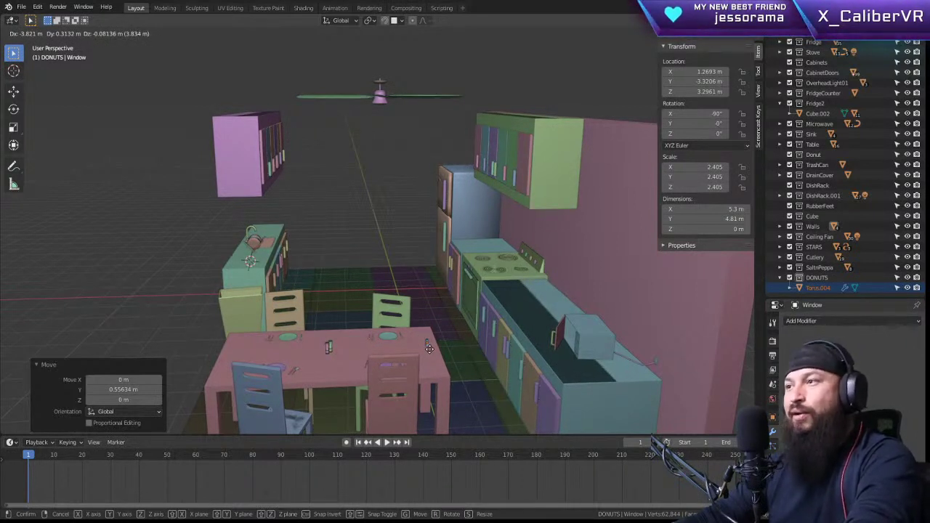
{"action": "left_click", "coordinate": [565, 361]}
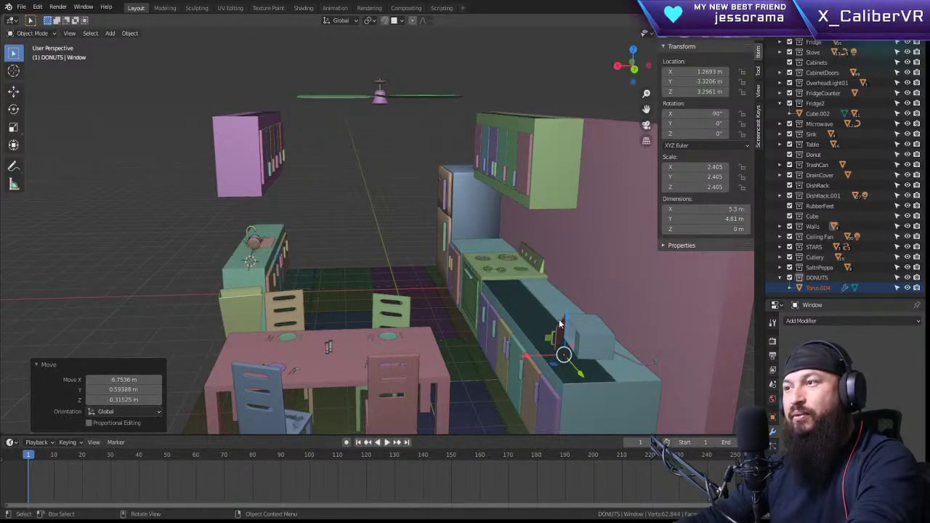
{"action": "key", "text": "g"}
{"action": "key", "text": "z"}
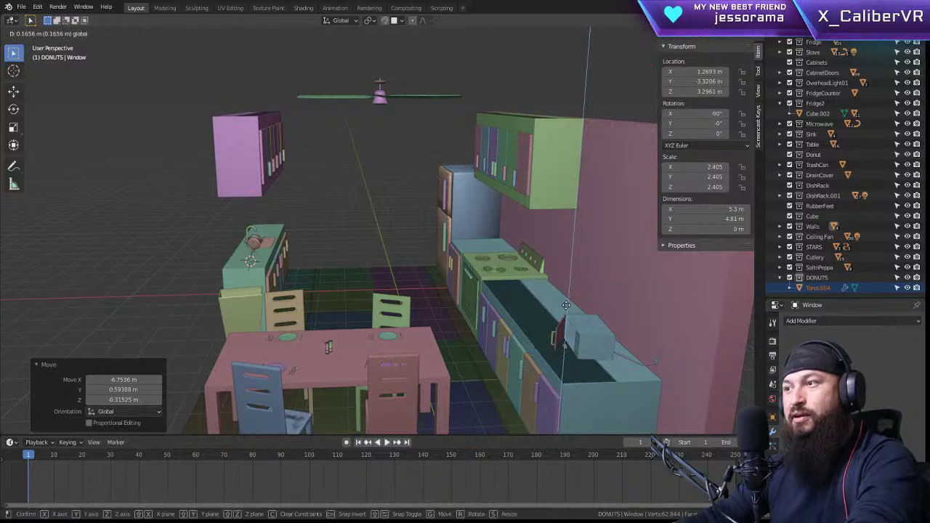
{"action": "left_click", "coordinate": [565, 305]}
{"action": "key", "text": "g"}
{"action": "key", "text": "z"}
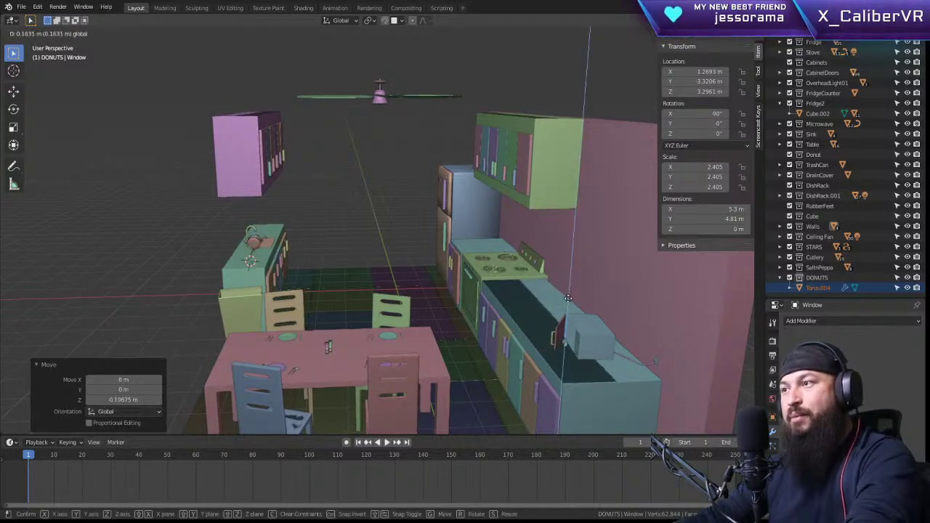
{"action": "left_click", "coordinate": [568, 299]}
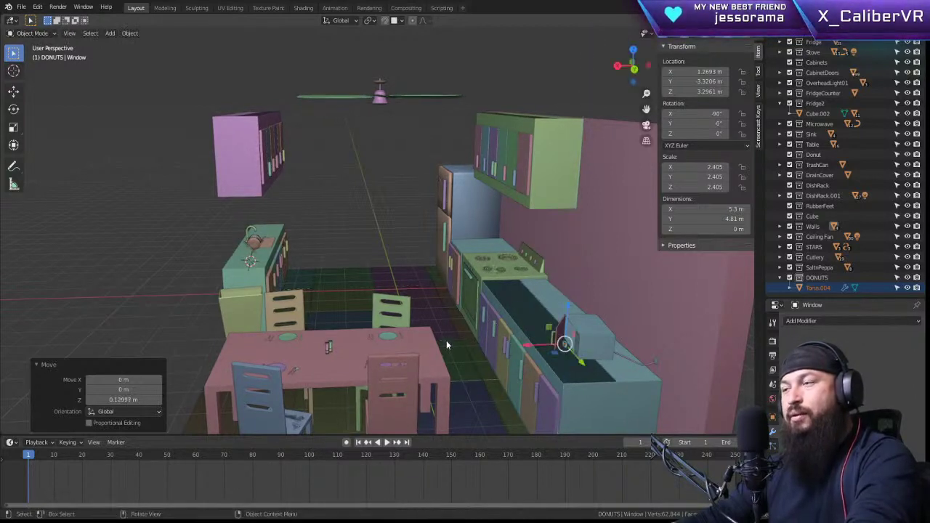
Step: Move the donut from the microwave along the counter onto the stove's front burner
{"action": "key", "text": "KP_Decimal"}
{"action": "middle_click_drag", "start_coordinate": [436, 332], "coordinate": [605, 281]}
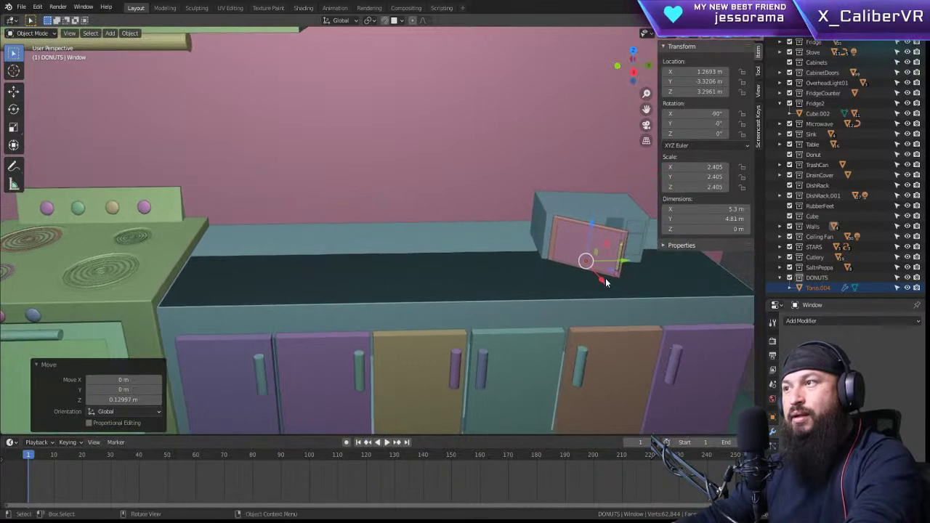
{"action": "key", "text": "g"}
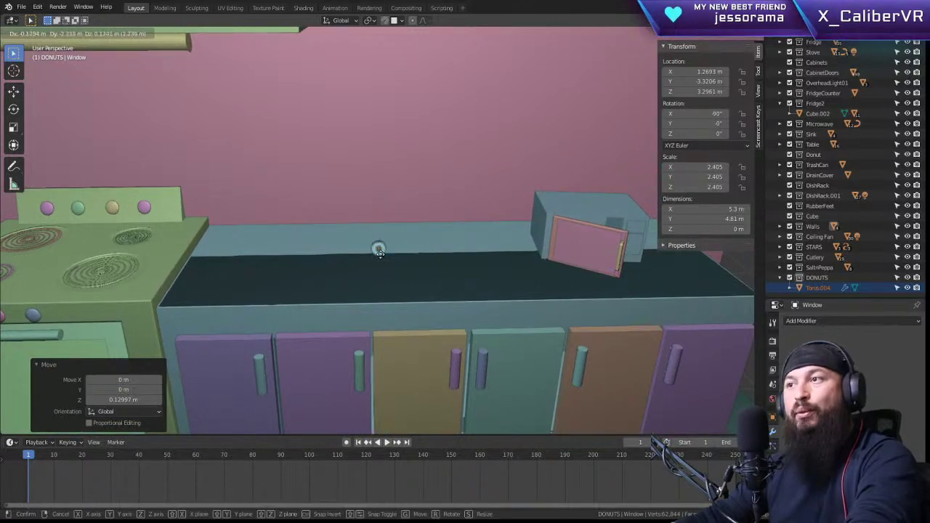
{"action": "left_click", "coordinate": [109, 258]}
Step: Try swinging the oven door open, rotating it about Z and by about 82° around the global Y axis
{"action": "middle_click_drag", "start_coordinate": [76, 254], "coordinate": [430, 286]}
{"action": "key", "text": "KP_Decimal"}
{"action": "scroll", "coordinate": [484, 320], "scroll_direction": "down", "scroll_amount": 5}
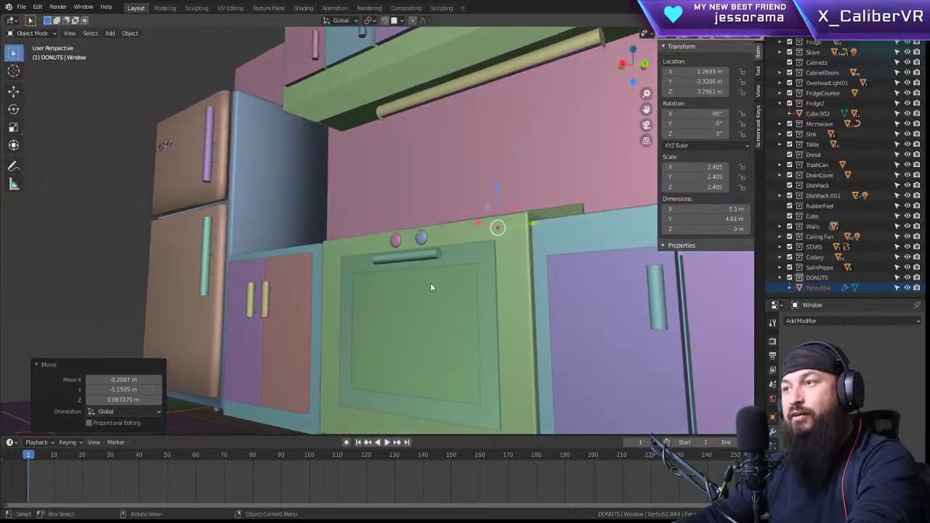
{"action": "left_click", "coordinate": [461, 315]}
{"action": "key", "text": "r"}
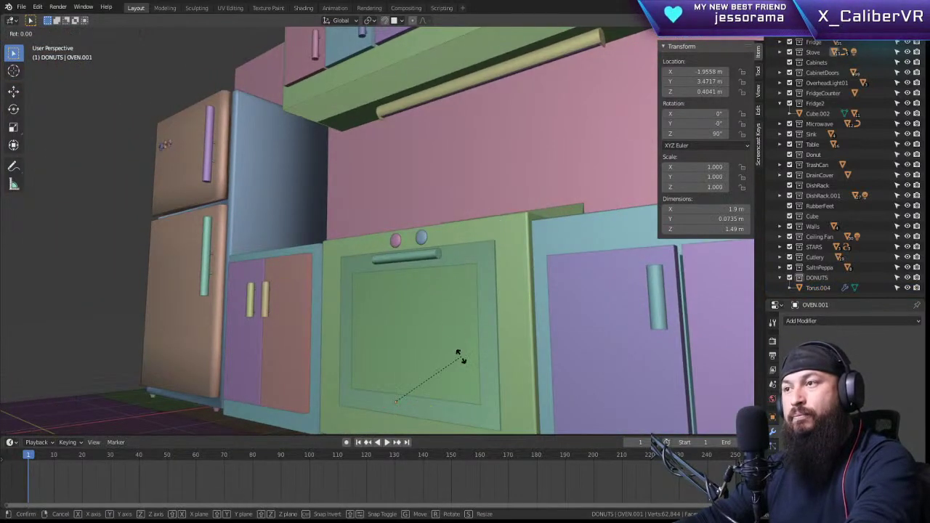
{"action": "key", "text": "x"}
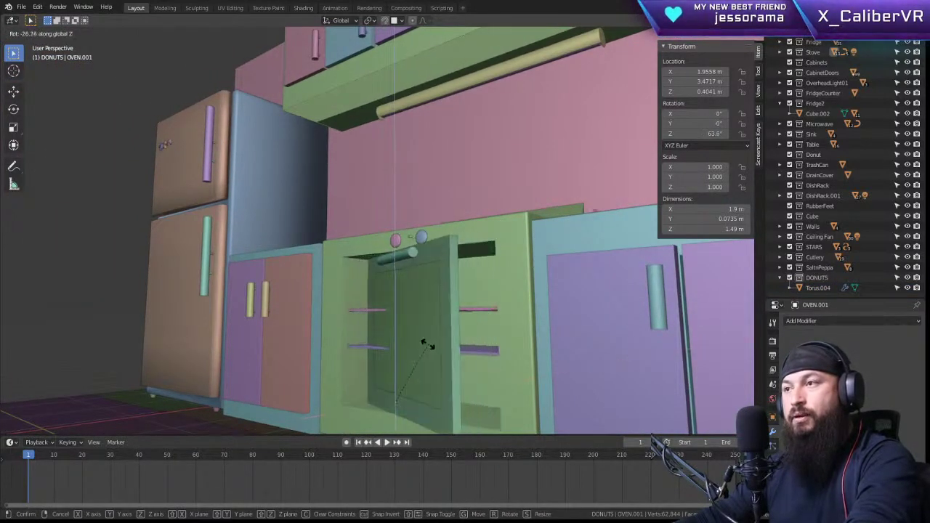
{"action": "key", "text": "x"}
{"action": "key", "text": "y"}
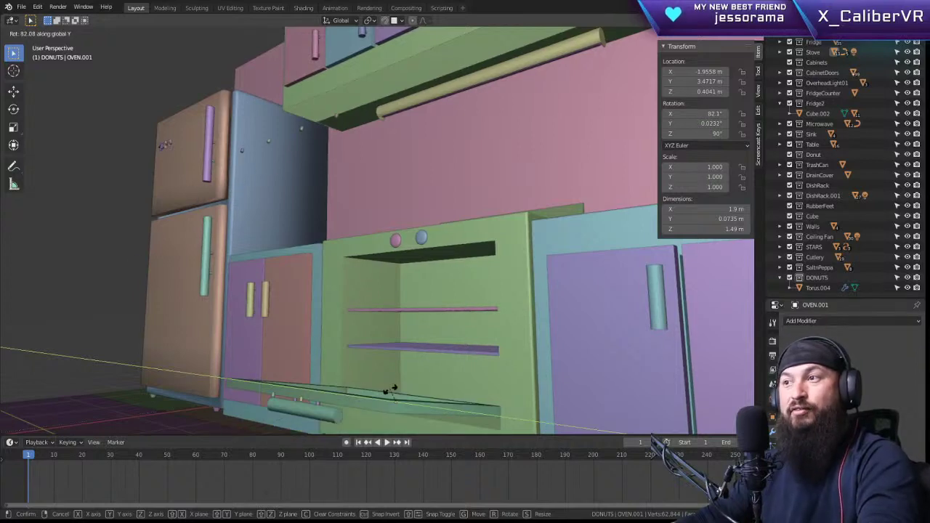
{"action": "right_click", "coordinate": [404, 390]}
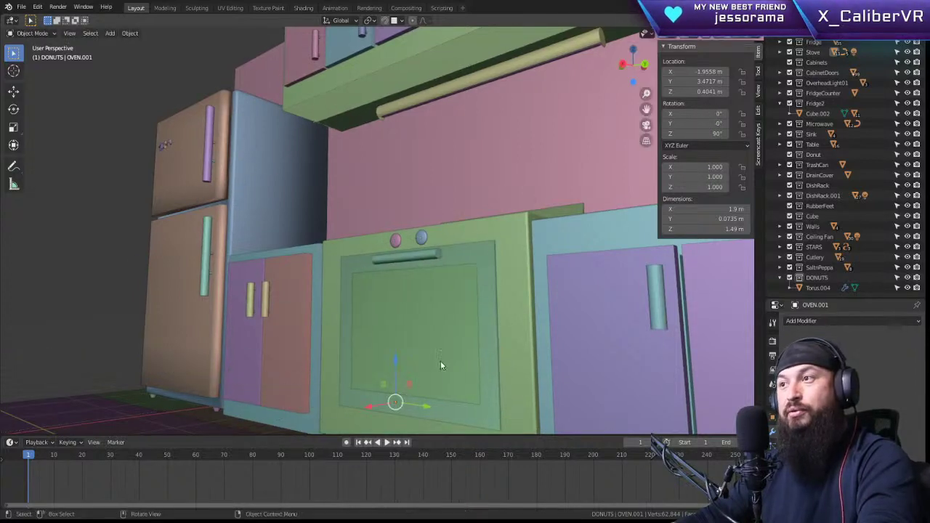
Step: Move the donut from the stove to the small counter between the fridge and the stove
{"action": "middle_click_drag", "start_coordinate": [509, 285], "coordinate": [530, 304]}
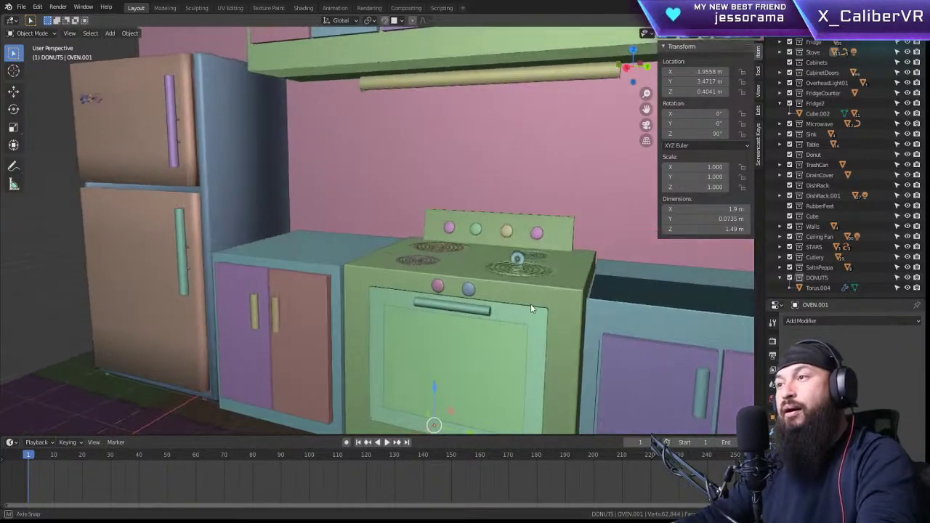
{"action": "left_click", "coordinate": [518, 259]}
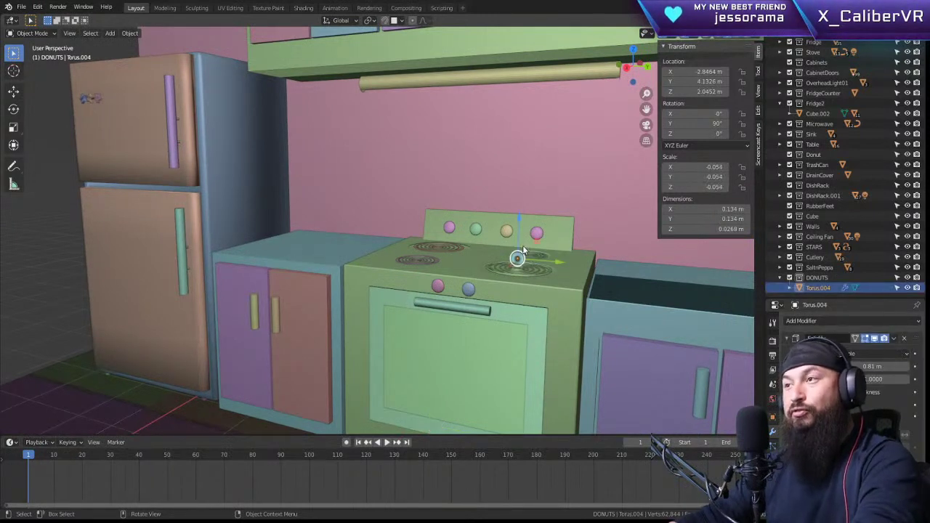
{"action": "key", "text": "g"}
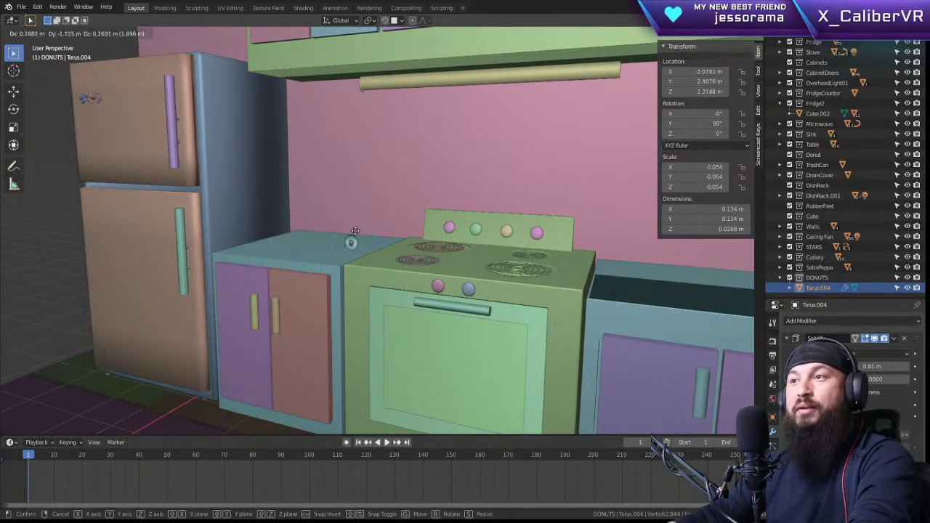
{"action": "left_click", "coordinate": [238, 234]}
{"action": "middle_click_drag", "start_coordinate": [239, 240], "coordinate": [569, 313]}
Step: Shift the donut about -0.5 m along X and lower it about 0.11 m onto the small counter beside the fridge
{"action": "key", "text": "g"}
{"action": "key", "text": "x"}
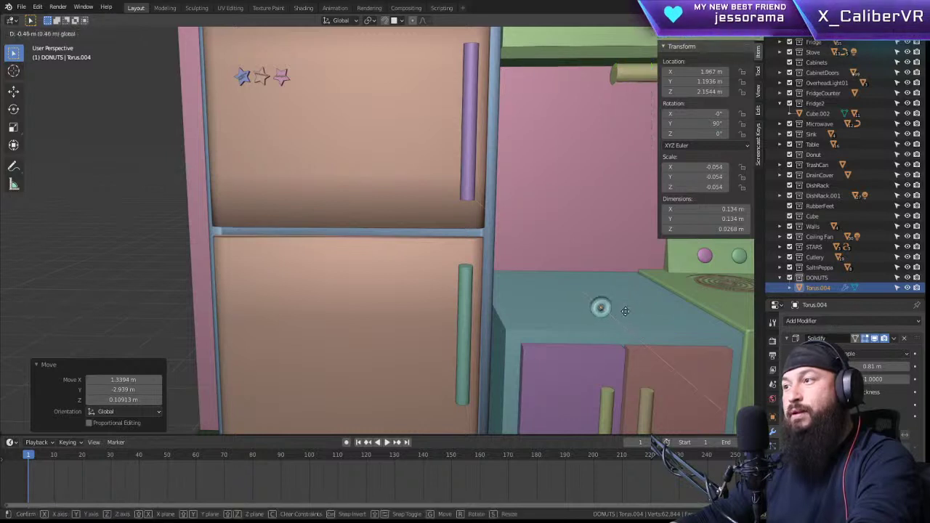
{"action": "left_click", "coordinate": [623, 314]}
{"action": "key", "text": "g"}
{"action": "key", "text": "z"}
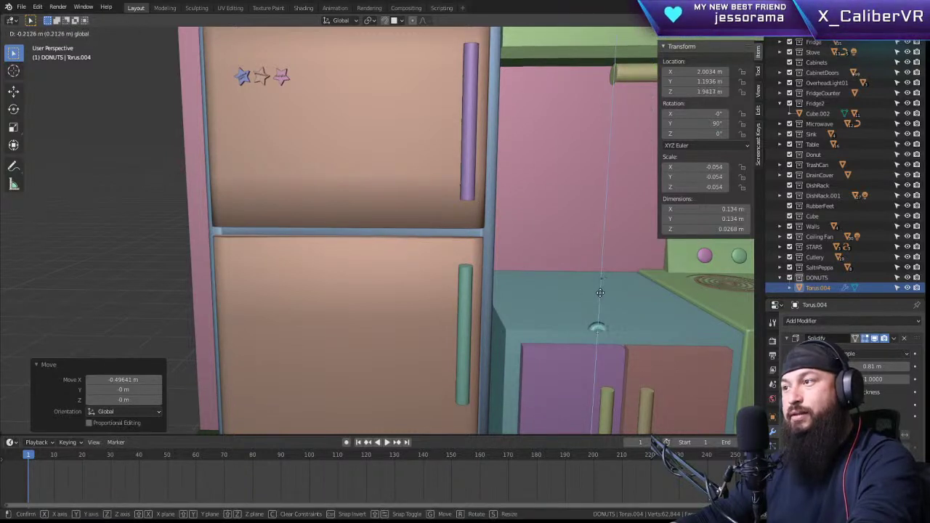
{"action": "left_click", "coordinate": [600, 280]}
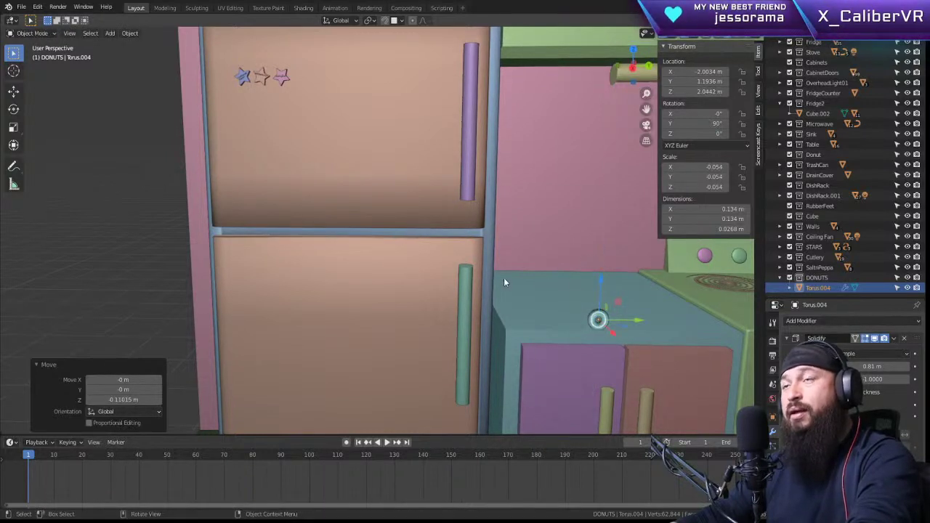
Step: Display the whole kitchen in rendered shading and hide the Point.001 light in the viewport
{"action": "middle_click_drag", "start_coordinate": [504, 277], "coordinate": [342, 191]}
{"action": "middle_click_drag", "start_coordinate": [400, 176], "coordinate": [433, 245]}
{"action": "middle_click_drag", "start_coordinate": [328, 137], "coordinate": [459, 220]}
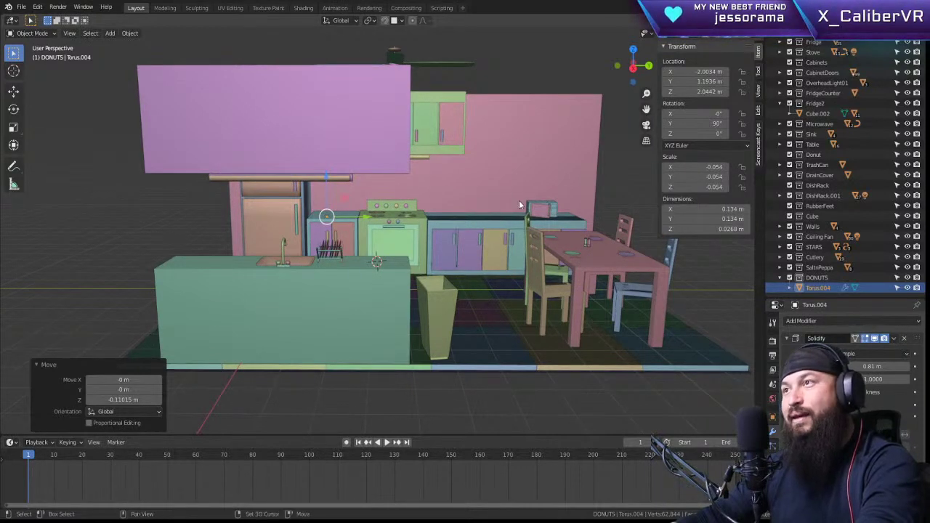
{"action": "middle_click_drag", "start_coordinate": [518, 200], "coordinate": [430, 190]}
{"action": "middle_click_drag", "start_coordinate": [499, 206], "coordinate": [384, 186]}
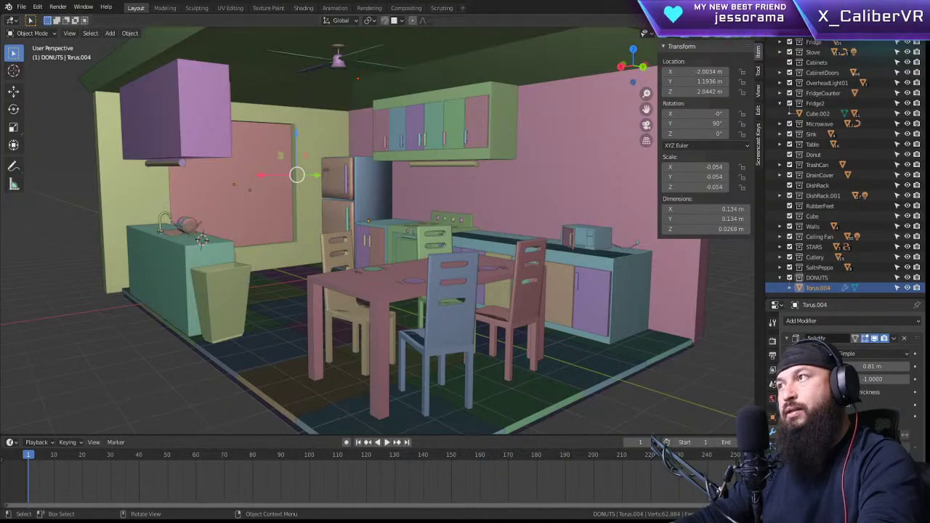
{"action": "left_click", "coordinate": [748, 34]}
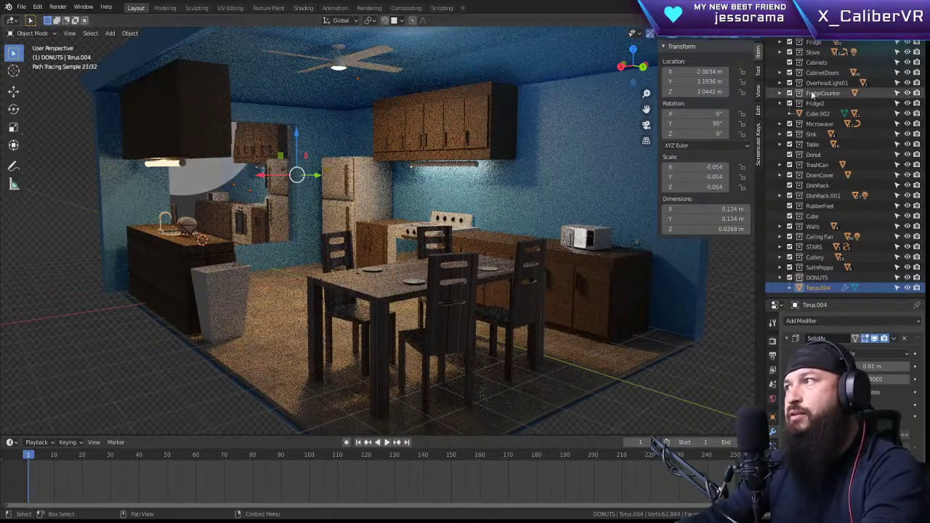
{"action": "scroll", "coordinate": [862, 82], "scroll_direction": "up", "scroll_amount": 3}
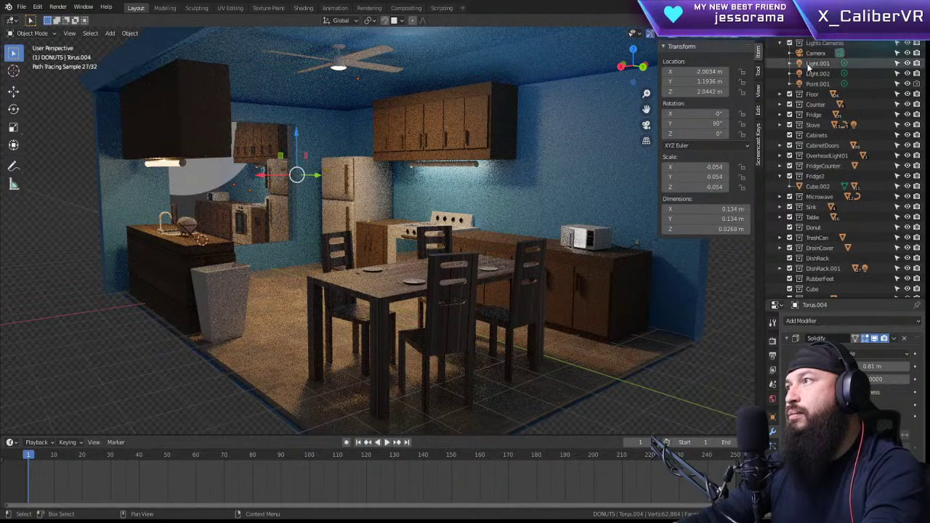
{"action": "left_click", "coordinate": [906, 84]}
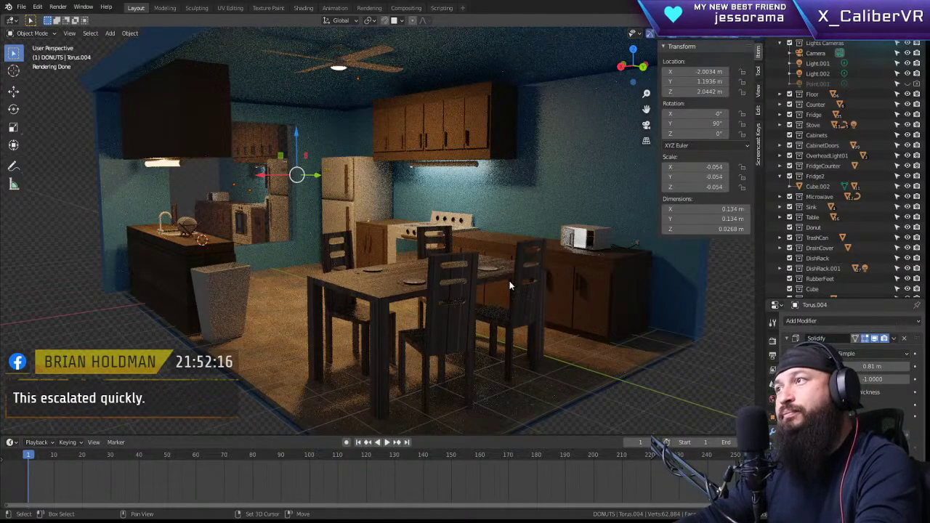
Step: Select the donut on the small counter beside the fridge and examine it up close in rendered shading
{"action": "middle_click_drag", "start_coordinate": [484, 284], "coordinate": [417, 279]}
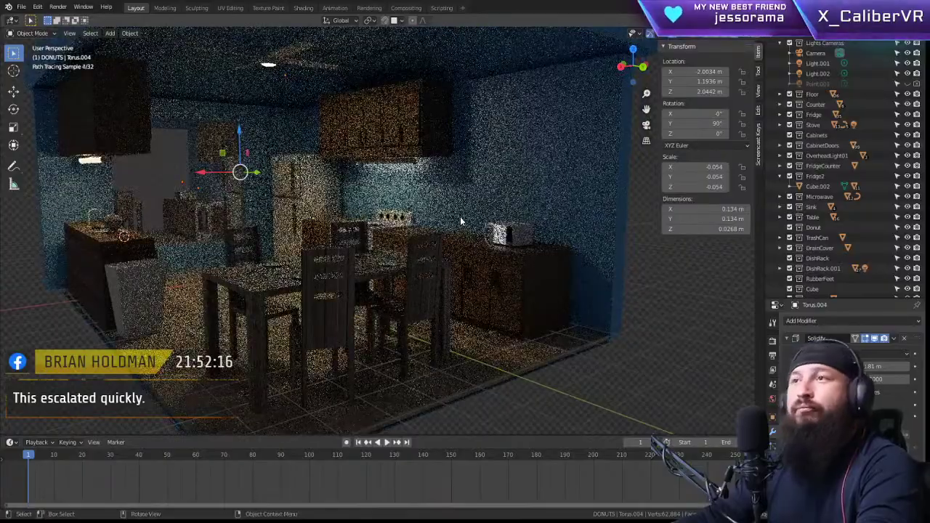
{"action": "mouse_move", "coordinate": [429, 219]}
{"action": "middle_mouse_down"}
{"action": "mouse_move", "coordinate": [574, 243]}
{"action": "mouse_move", "coordinate": [560, 245]}
{"action": "middle_mouse_up"}
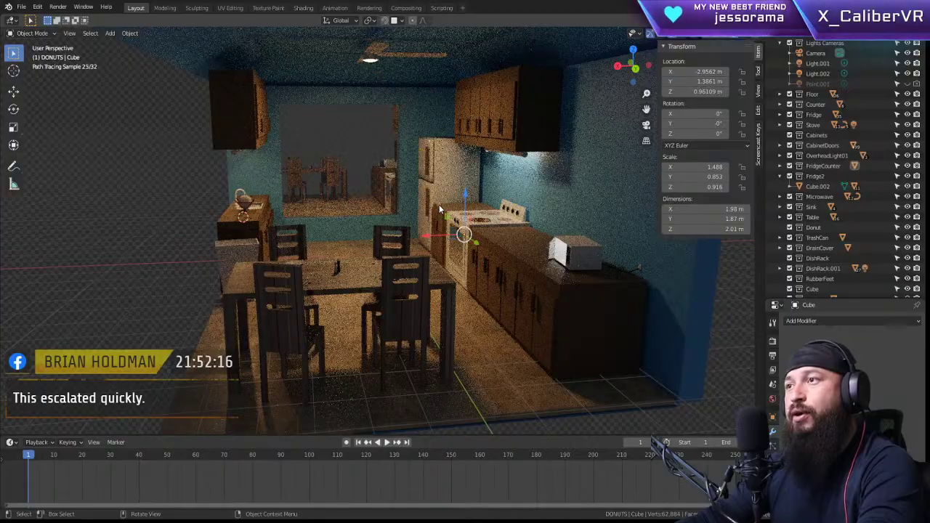
{"action": "left_click", "coordinate": [438, 205]}
{"action": "left_click", "coordinate": [420, 236]}
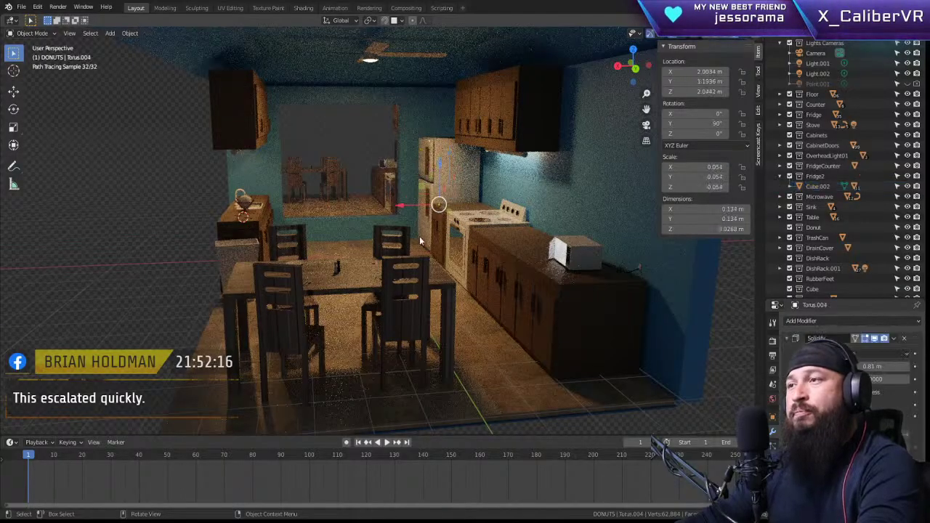
{"action": "key", "text": "KP_Decimal"}
{"action": "mouse_move", "coordinate": [378, 254]}
{"action": "middle_mouse_down"}
{"action": "mouse_move", "coordinate": [512, 233]}
{"action": "mouse_move", "coordinate": [503, 234]}
{"action": "middle_mouse_up"}
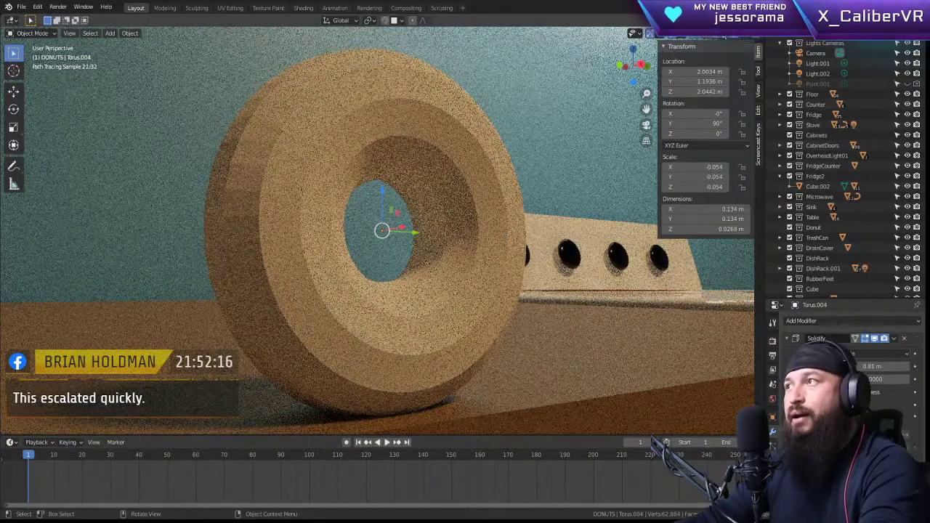
Step: Return the viewport to solid shading and examine the kitchen layout from the stove out to the full room
{"action": "key", "text": "z"}
{"action": "scroll", "coordinate": [513, 315], "scroll_direction": "down", "scroll_amount": 5}
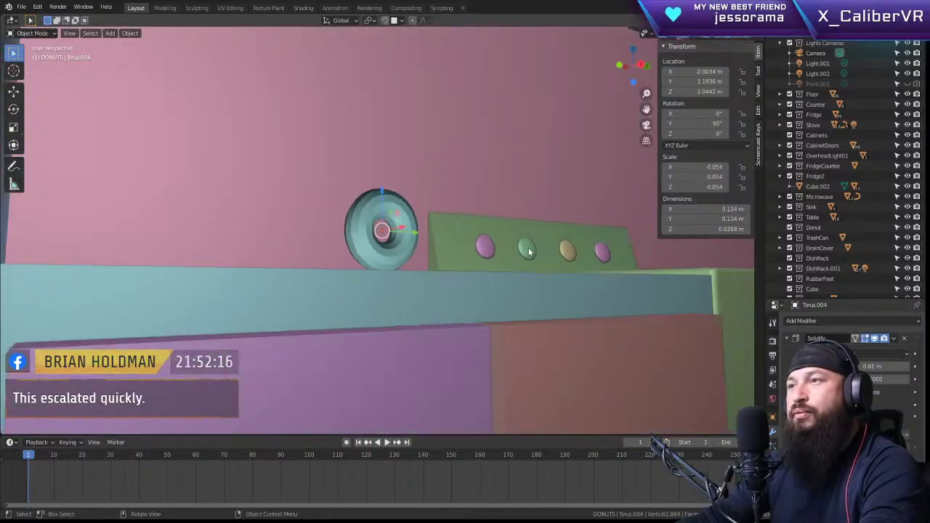
{"action": "middle_click_drag", "start_coordinate": [548, 222], "coordinate": [523, 252]}
{"action": "scroll", "coordinate": [523, 247], "scroll_direction": "down", "scroll_amount": 8}
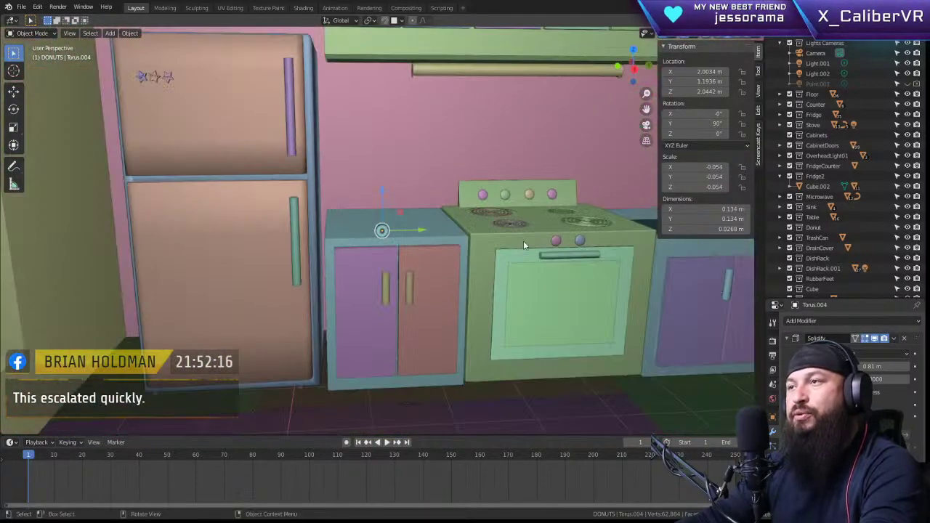
{"action": "scroll", "coordinate": [545, 227], "scroll_direction": "up", "scroll_amount": 2}
{"action": "scroll", "coordinate": [542, 226], "scroll_direction": "down", "scroll_amount": 5}
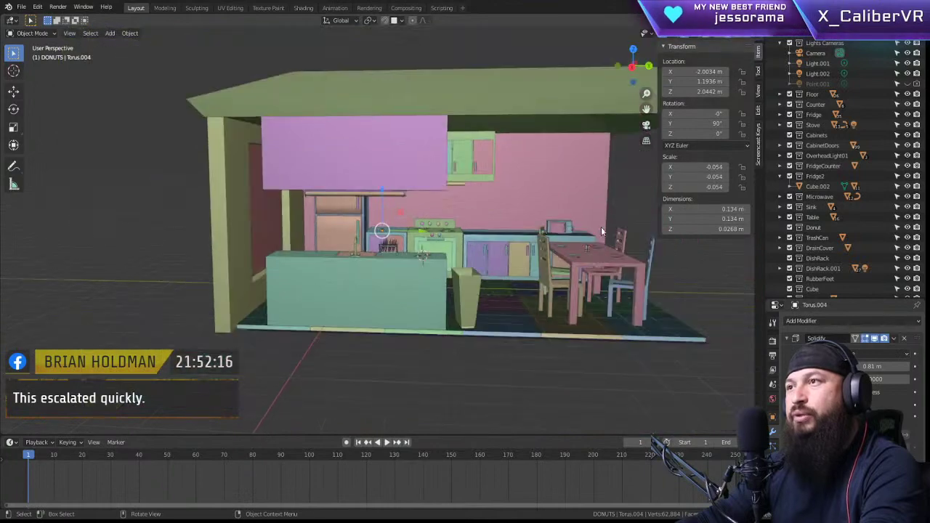
{"action": "middle_click_drag", "start_coordinate": [601, 227], "coordinate": [515, 217], "text": "shift"}
{"action": "scroll", "coordinate": [512, 211], "scroll_direction": "up", "scroll_amount": 5}
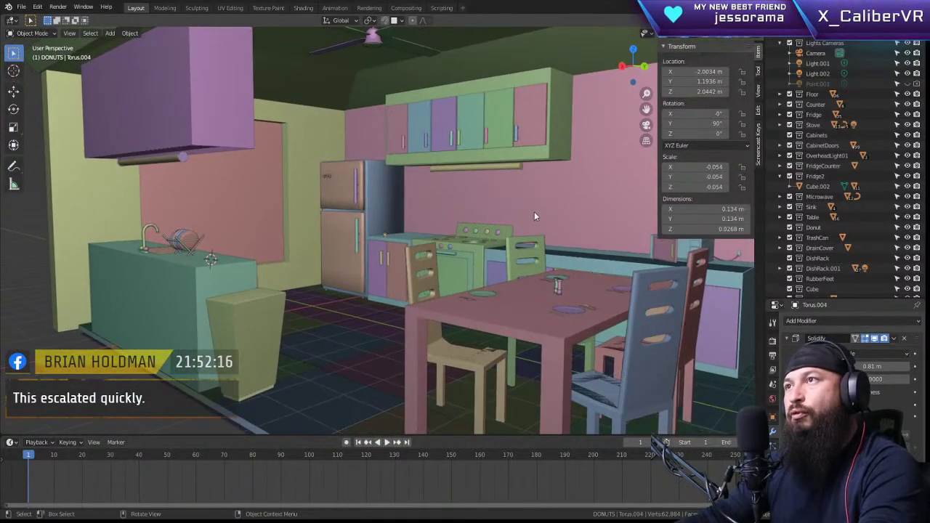
{"action": "middle_click_drag", "start_coordinate": [545, 177], "coordinate": [516, 210]}
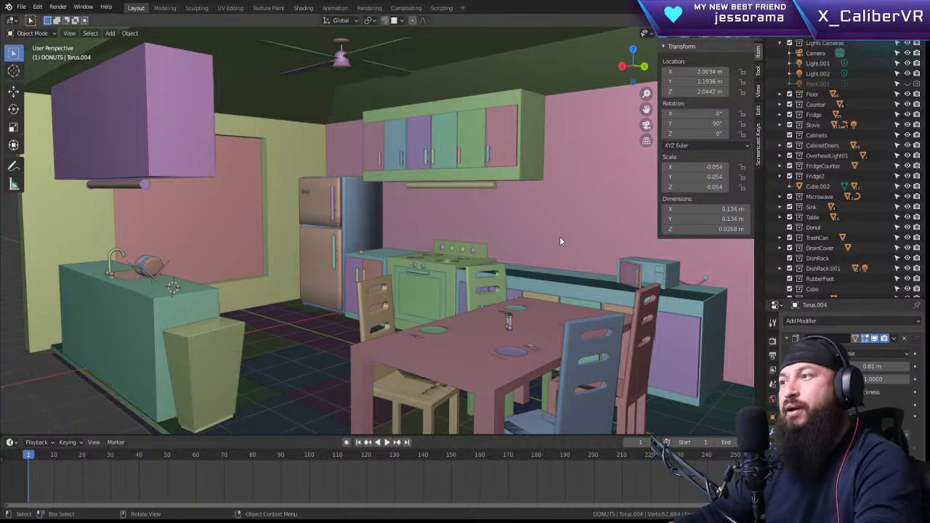
{"action": "middle_click_drag", "start_coordinate": [582, 258], "coordinate": [552, 244]}
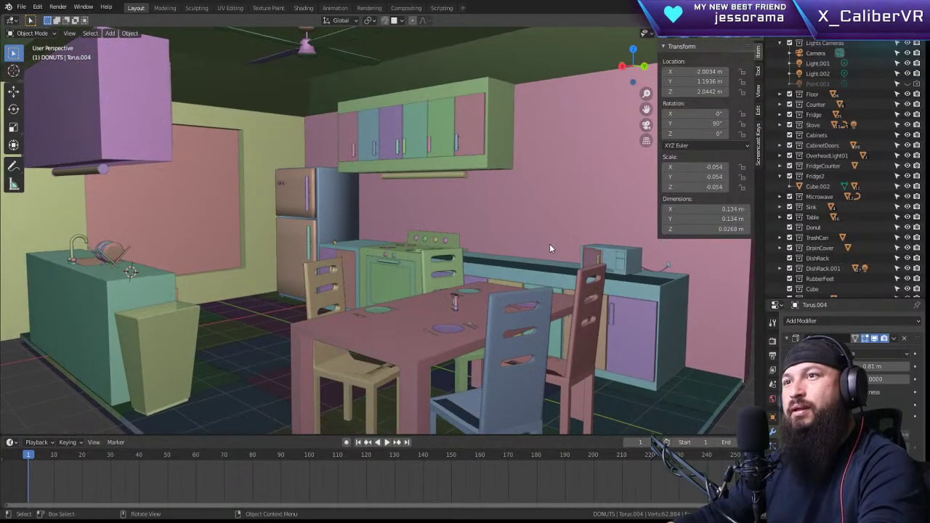
{"action": "scroll", "coordinate": [463, 220], "scroll_direction": "down", "scroll_amount": 2}
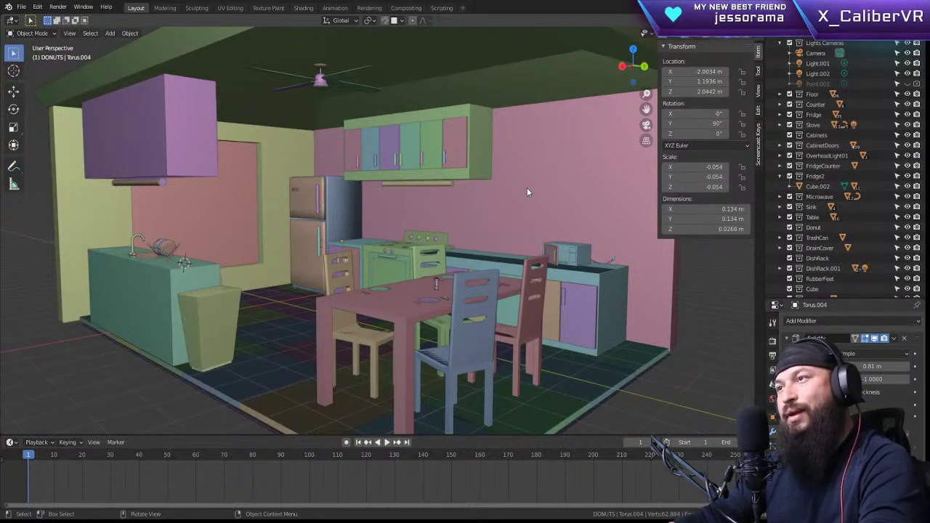
{"action": "scroll", "coordinate": [527, 185], "scroll_direction": "down", "scroll_amount": 2}
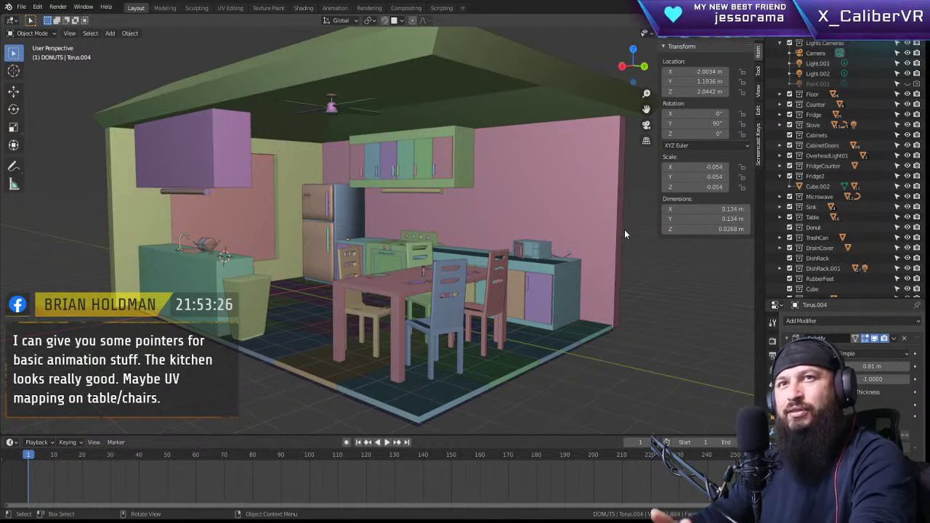
{"action": "key", "text": "ctrl+z"}
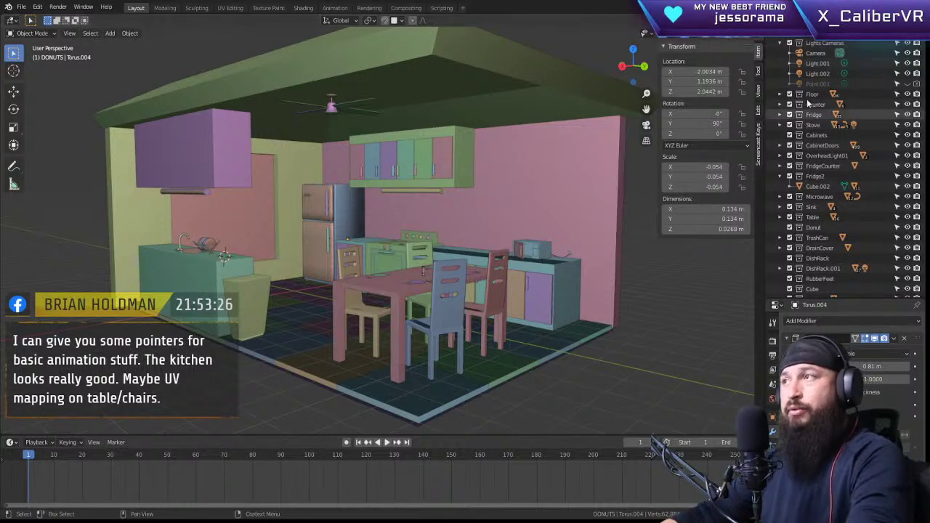
Step: Switch the viewport to Material Preview shading and frame the dining table
{"action": "left_click", "coordinate": [719, 34]}
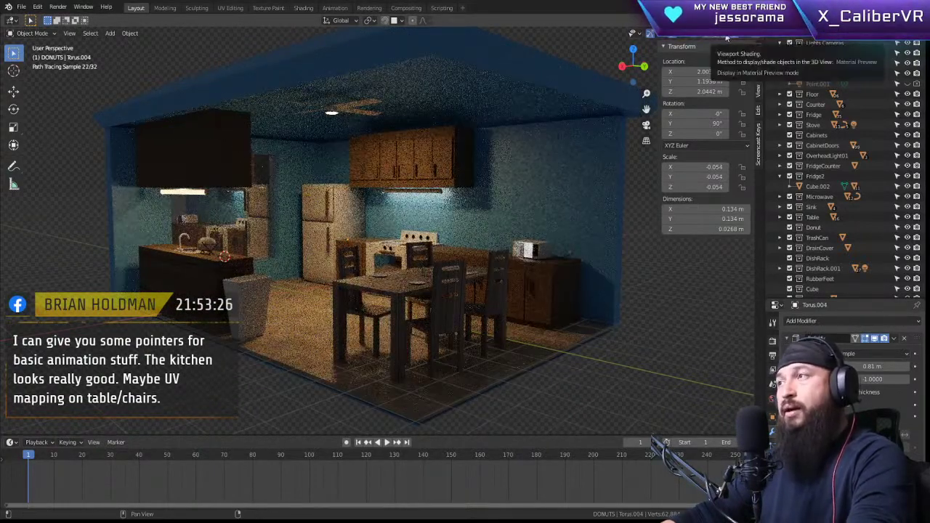
{"action": "left_click", "coordinate": [726, 36]}
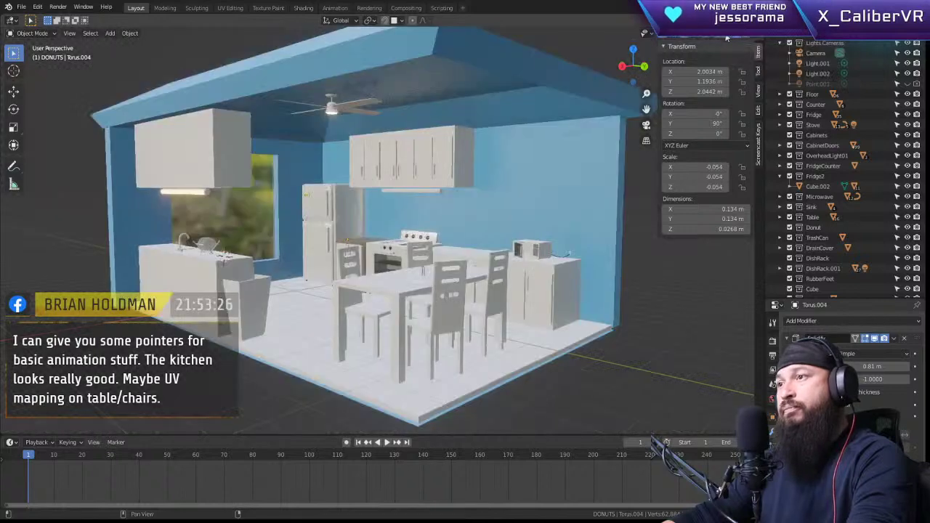
{"action": "left_click", "coordinate": [367, 276]}
{"action": "key", "text": "KP_Decimal"}
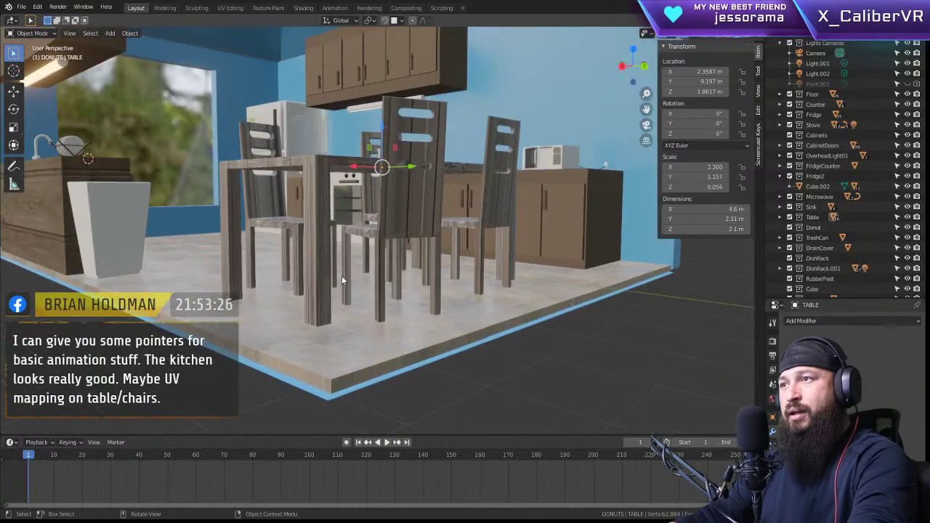
Step: Examine the wood texture on the dining table's top, edges and legs and on the chairs
{"action": "middle_click_drag", "start_coordinate": [419, 215], "coordinate": [349, 197]}
{"action": "scroll", "coordinate": [496, 252], "scroll_direction": "up", "scroll_amount": 3}
{"action": "middle_click_drag", "start_coordinate": [413, 126], "coordinate": [317, 195]}
{"action": "scroll", "coordinate": [403, 252], "scroll_direction": "up", "scroll_amount": 2}
{"action": "scroll", "coordinate": [278, 204], "scroll_direction": "down", "scroll_amount": 3}
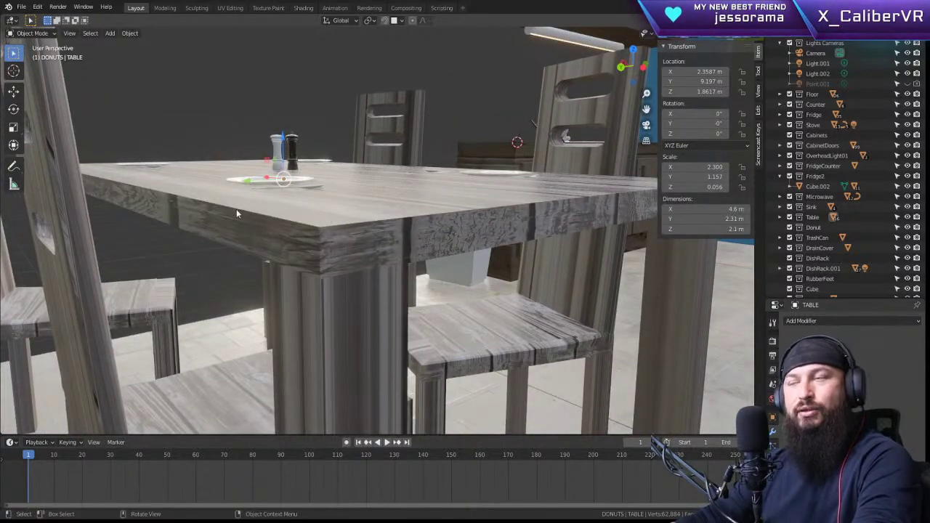
{"action": "middle_click_drag", "start_coordinate": [207, 212], "coordinate": [325, 224]}
{"action": "scroll", "coordinate": [320, 231], "scroll_direction": "down", "scroll_amount": 6}
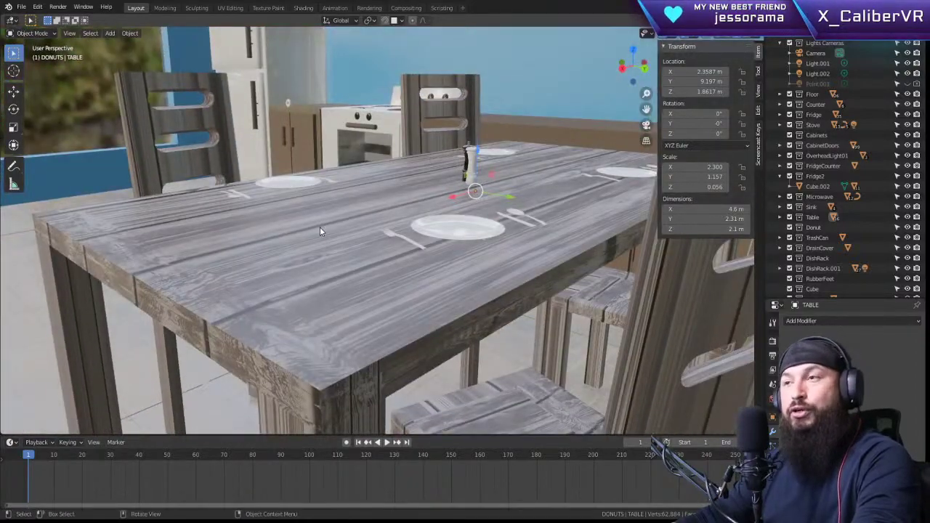
{"action": "middle_click_drag", "start_coordinate": [330, 207], "coordinate": [348, 215]}
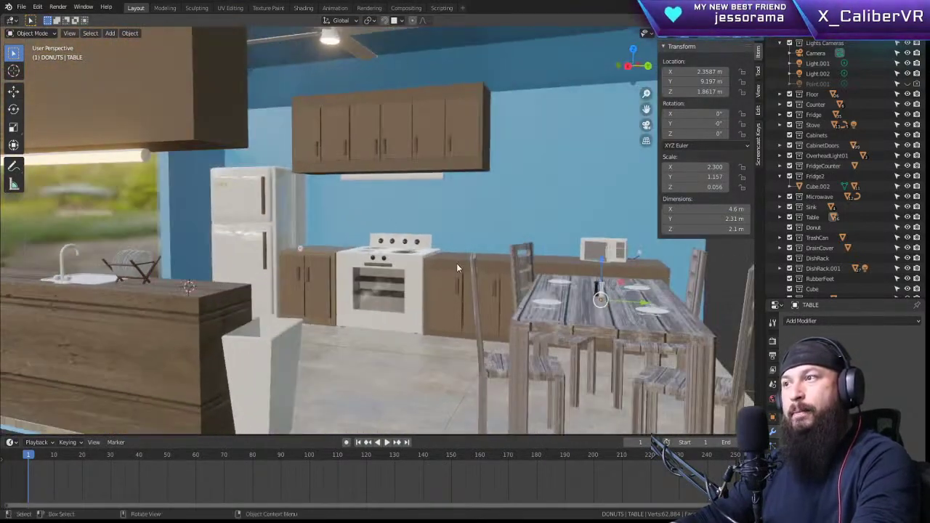
Step: Examine the chair backs and the sink counter's wood material, and clear the table selection
{"action": "middle_click_drag", "start_coordinate": [456, 263], "coordinate": [434, 239]}
{"action": "scroll", "coordinate": [436, 240], "scroll_direction": "down", "scroll_amount": 6}
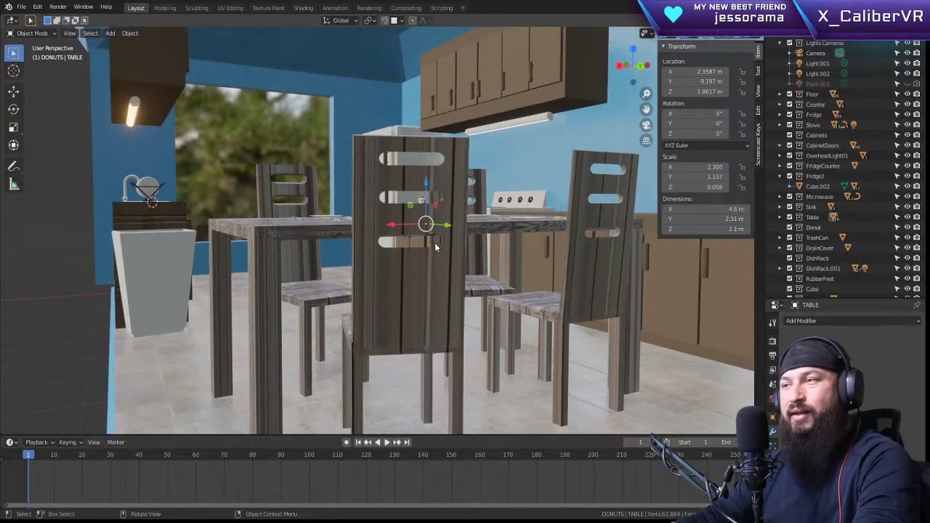
{"action": "mouse_move", "coordinate": [444, 213]}
{"action": "middle_mouse_down"}
{"action": "mouse_move", "coordinate": [454, 222]}
{"action": "mouse_move", "coordinate": [447, 231]}
{"action": "middle_mouse_up"}
{"action": "scroll", "coordinate": [446, 231], "scroll_direction": "down", "scroll_amount": 5}
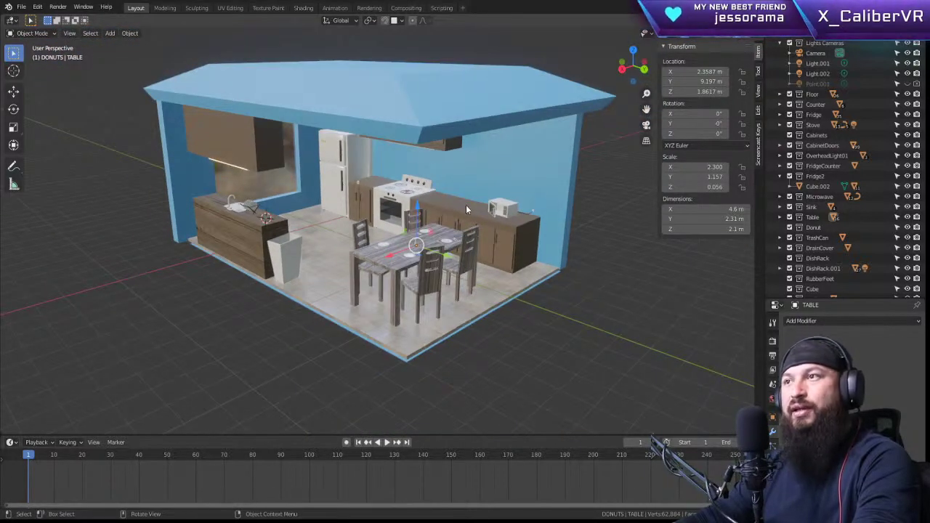
{"action": "middle_click_drag", "start_coordinate": [465, 205], "coordinate": [539, 193]}
{"action": "scroll", "coordinate": [260, 194], "scroll_direction": "up", "scroll_amount": 2}
{"action": "middle_click_drag", "start_coordinate": [327, 195], "coordinate": [380, 177]}
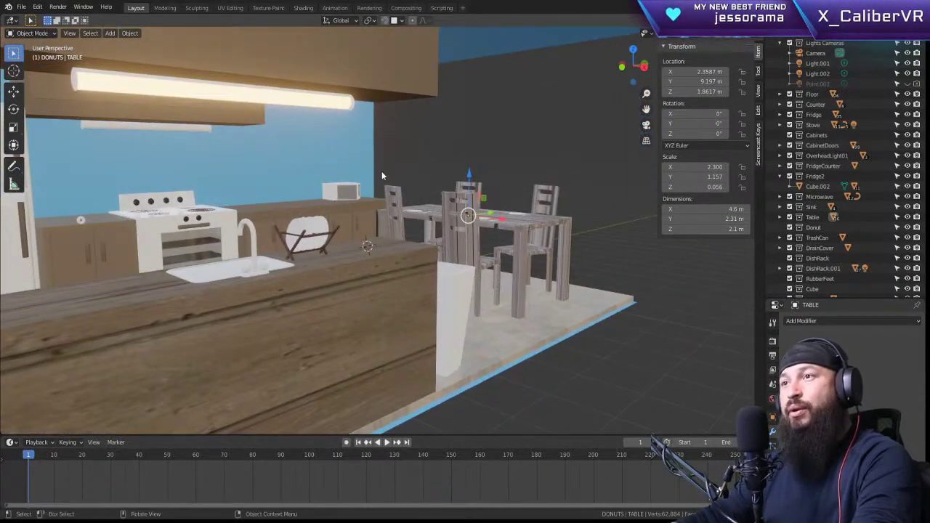
{"action": "left_click", "coordinate": [499, 163]}
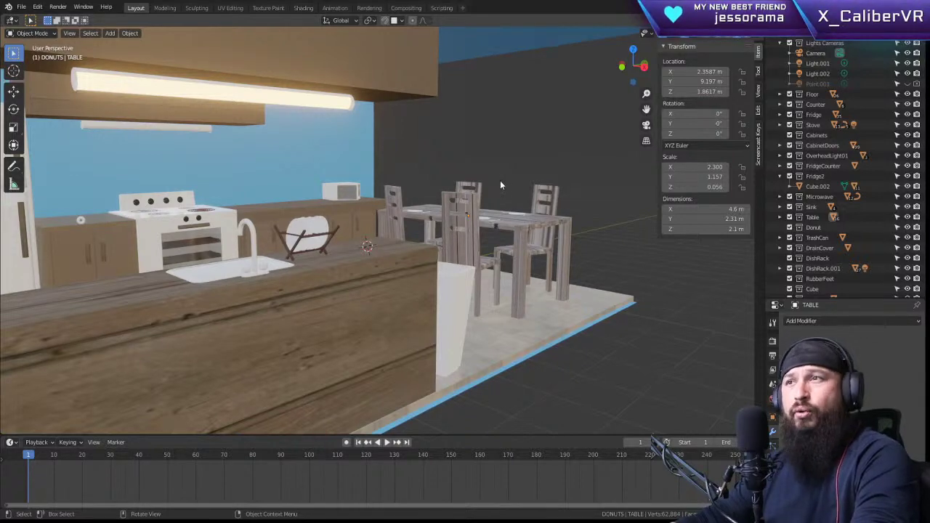
Step: Examine the complete textured kitchen from several angles outside the room
{"action": "scroll", "coordinate": [479, 193], "scroll_direction": "down", "scroll_amount": 5}
{"action": "middle_click_drag", "start_coordinate": [472, 191], "coordinate": [416, 201]}
{"action": "scroll", "coordinate": [417, 201], "scroll_direction": "up", "scroll_amount": 4}
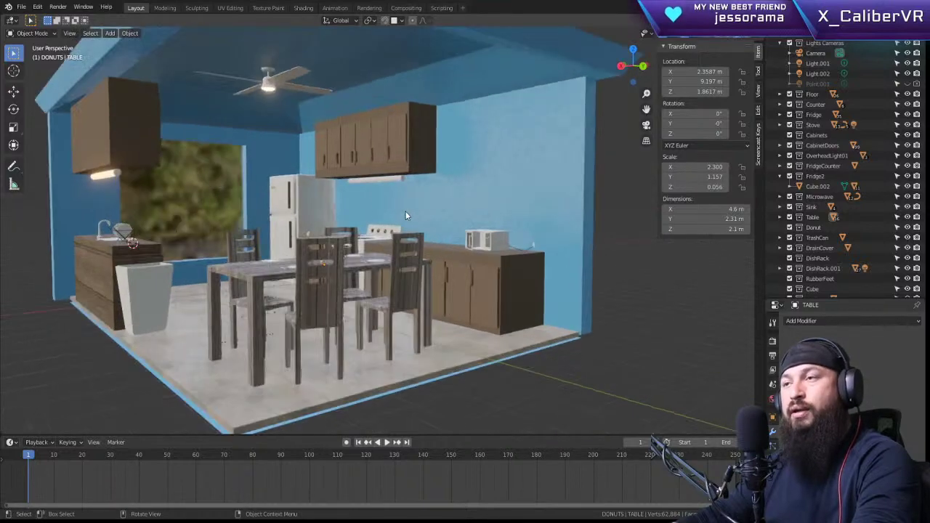
{"action": "middle_click_drag", "start_coordinate": [367, 229], "coordinate": [445, 246], "text": "shift"}
{"action": "scroll", "coordinate": [451, 244], "scroll_direction": "down", "scroll_amount": 1}
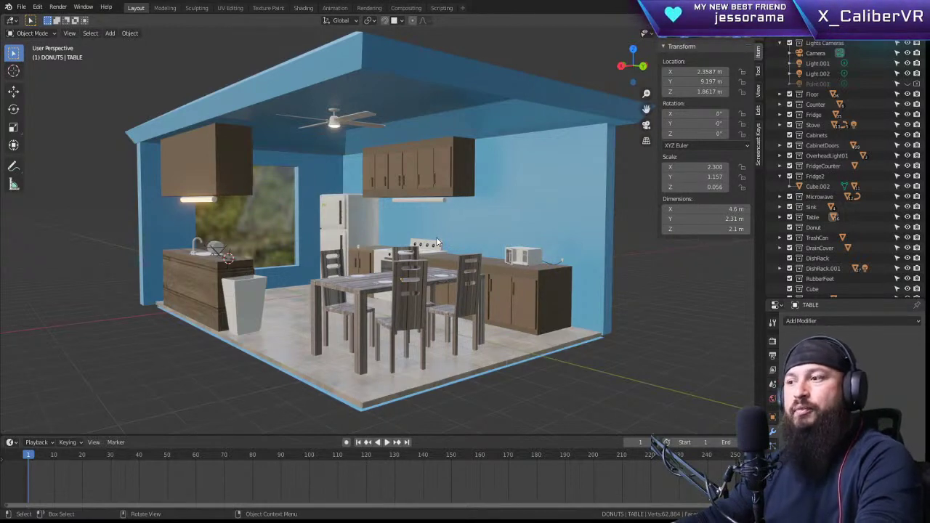
{"action": "middle_click_drag", "start_coordinate": [406, 212], "coordinate": [429, 220]}
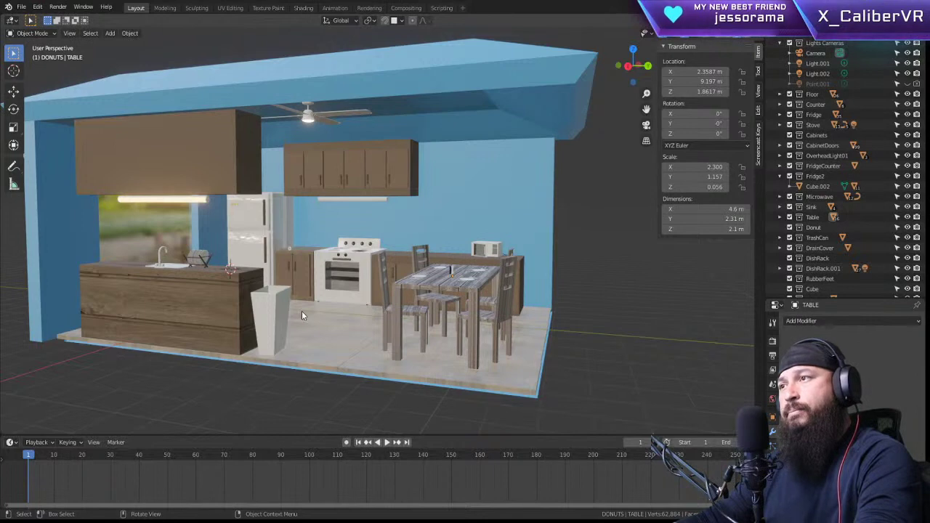
{"action": "scroll", "coordinate": [525, 271], "scroll_direction": "down", "scroll_amount": 3}
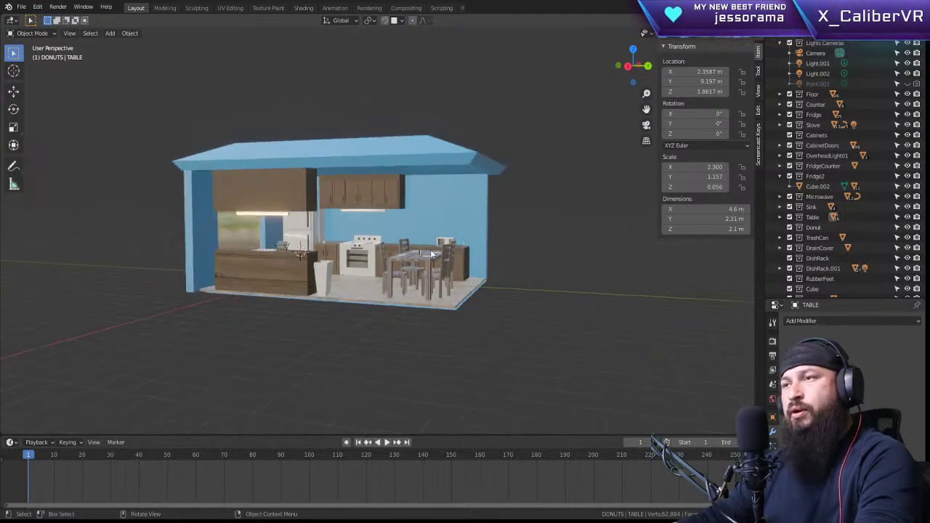
{"action": "scroll", "coordinate": [430, 249], "scroll_direction": "up", "scroll_amount": 3}
{"action": "middle_click_drag", "start_coordinate": [451, 266], "coordinate": [499, 273]}
{"action": "middle_click_drag", "start_coordinate": [399, 232], "coordinate": [494, 247]}
{"action": "scroll", "coordinate": [487, 243], "scroll_direction": "up", "scroll_amount": 2}
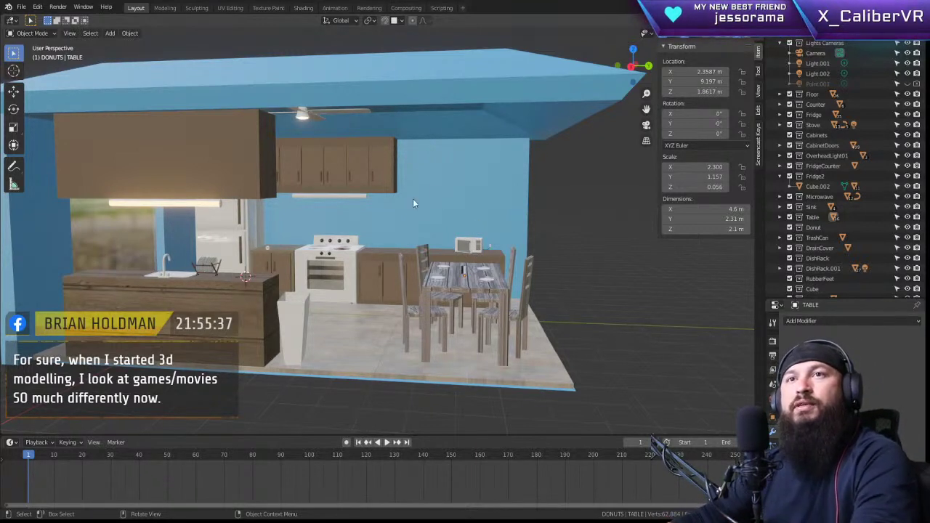
{"action": "scroll", "coordinate": [392, 201], "scroll_direction": "down", "scroll_amount": 3}
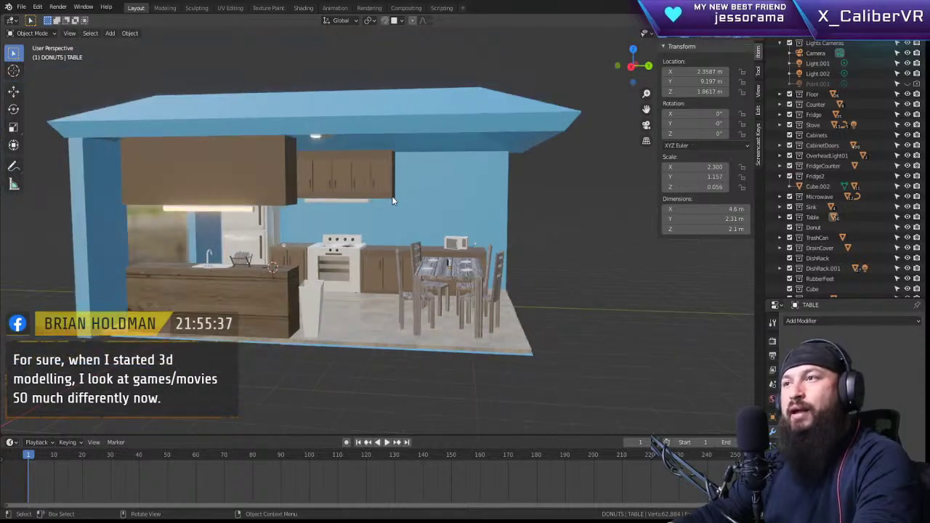
{"action": "middle_click_drag", "start_coordinate": [446, 201], "coordinate": [421, 204]}
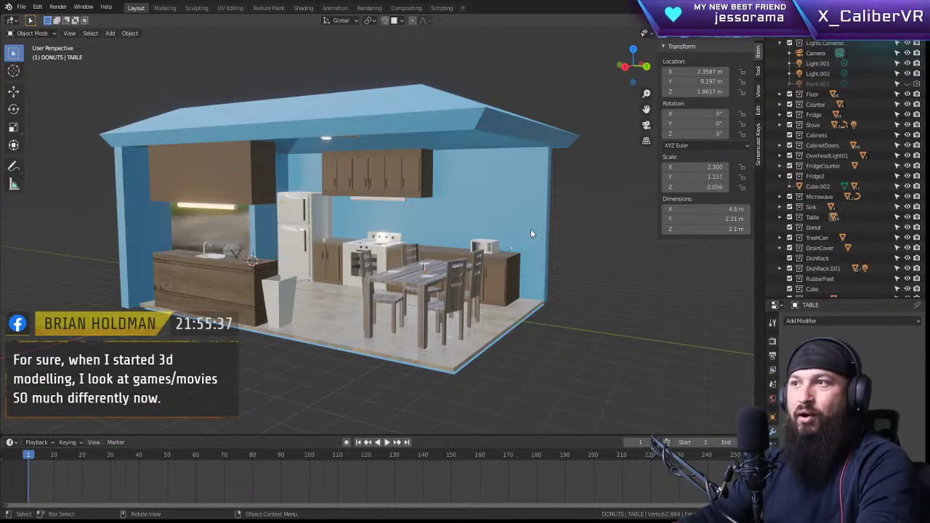
Step: Paste a duplicate of the blue wall behind the stove and move it outward past the dining table's open side of the kitchen
{"action": "middle_click_drag", "start_coordinate": [533, 232], "coordinate": [529, 310]}
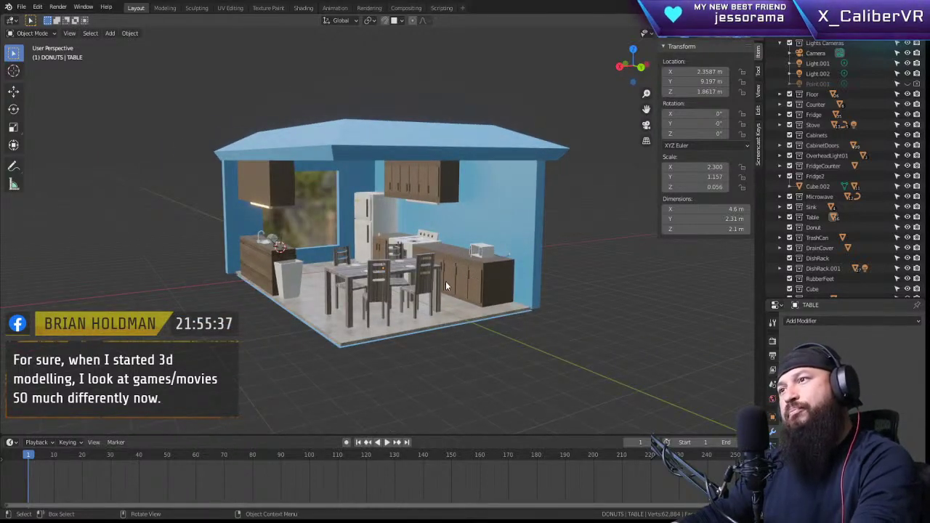
{"action": "scroll", "coordinate": [446, 281], "scroll_direction": "up", "scroll_amount": 1}
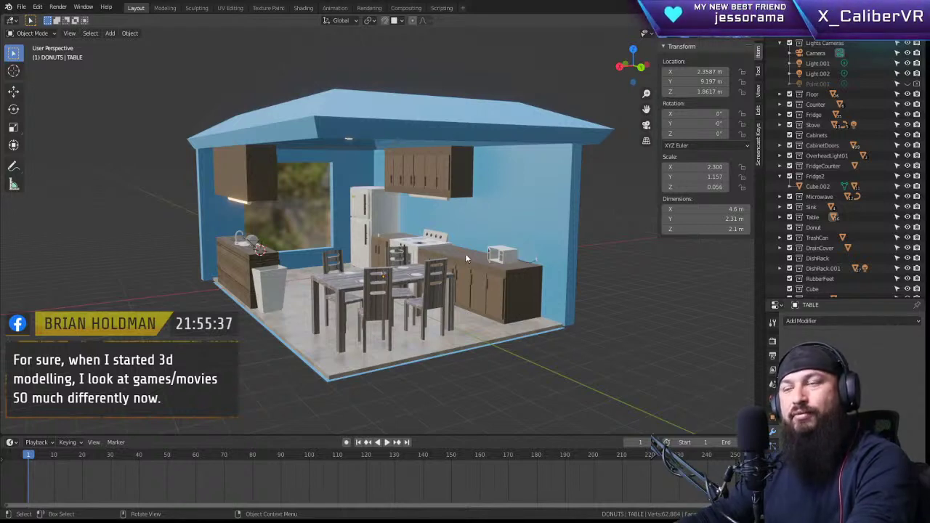
{"action": "middle_click_drag", "start_coordinate": [467, 259], "coordinate": [506, 231]}
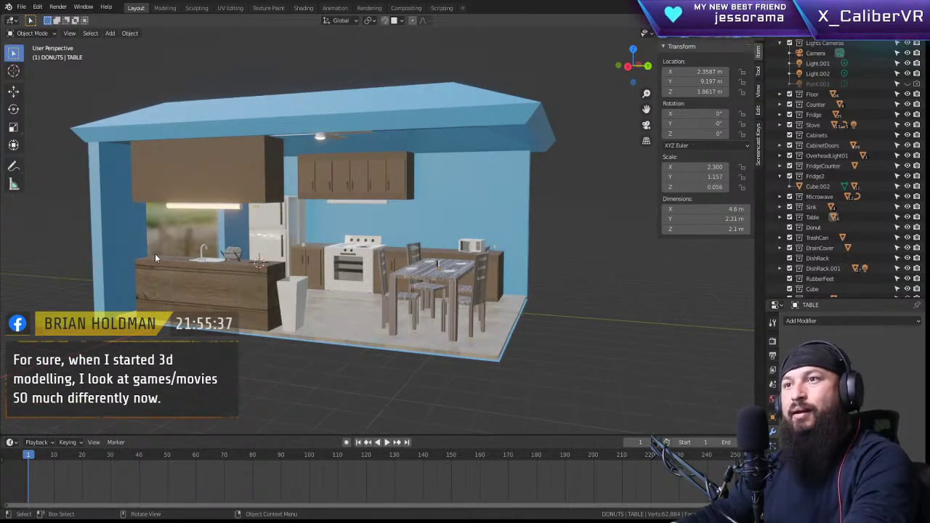
{"action": "left_click", "coordinate": [506, 194]}
{"action": "middle_click_drag", "start_coordinate": [515, 217], "coordinate": [405, 252]}
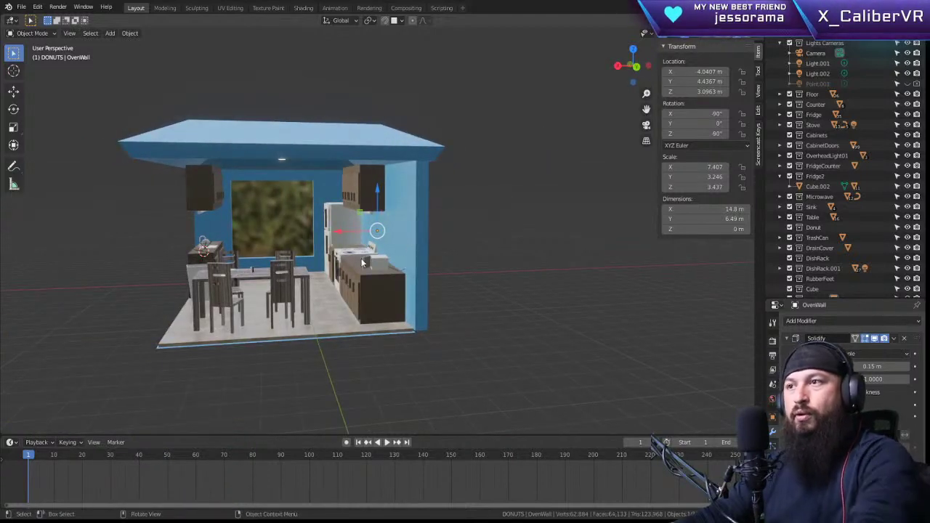
{"action": "middle_click_drag", "start_coordinate": [365, 267], "coordinate": [530, 319]}
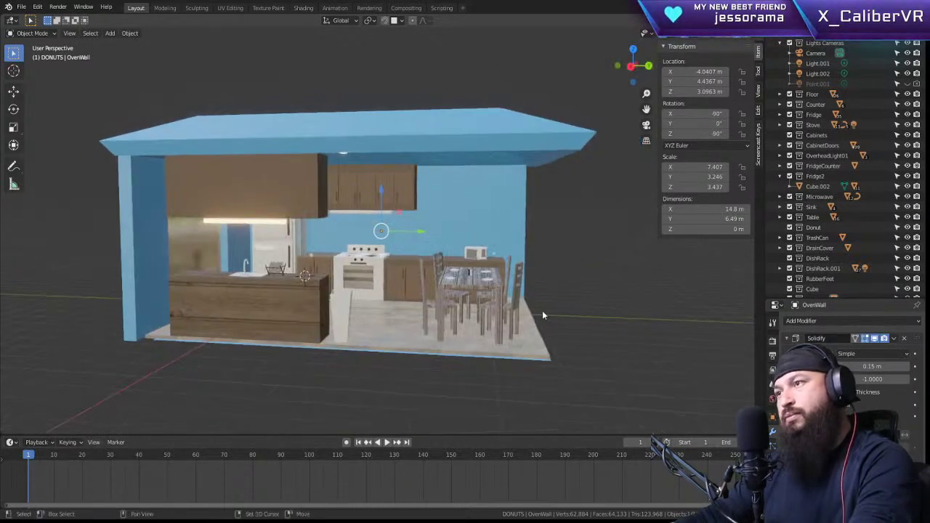
{"action": "right_click", "coordinate": [538, 310], "text": "shift"}
{"action": "key", "text": "ctrl+v"}
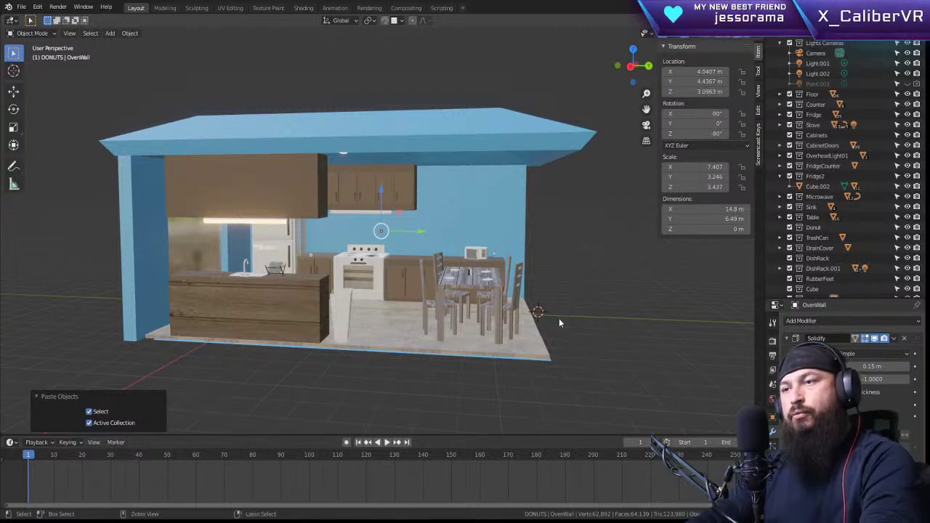
{"action": "key", "text": "g"}
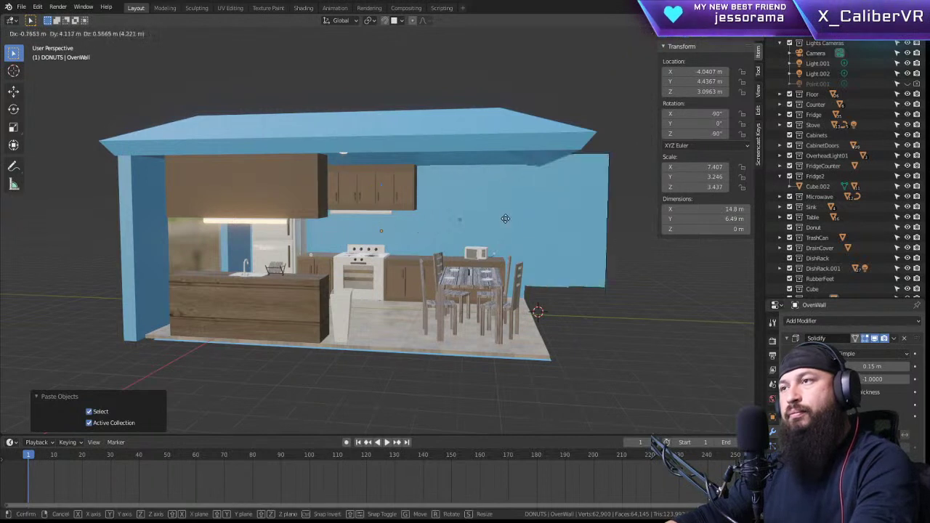
Step: Place the pasted oven wall copy beside the kitchen, about 15.8 m along Y, and raise it about 1.39 m
{"action": "left_click", "coordinate": [719, 277]}
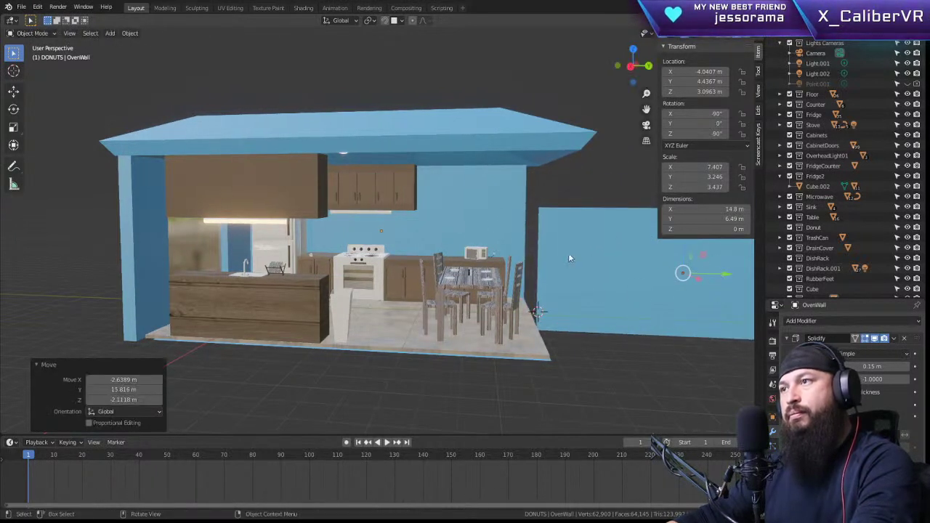
{"action": "scroll", "coordinate": [629, 318], "scroll_direction": "down", "scroll_amount": 3}
{"action": "middle_click_drag", "start_coordinate": [659, 322], "coordinate": [518, 335], "text": "shift"}
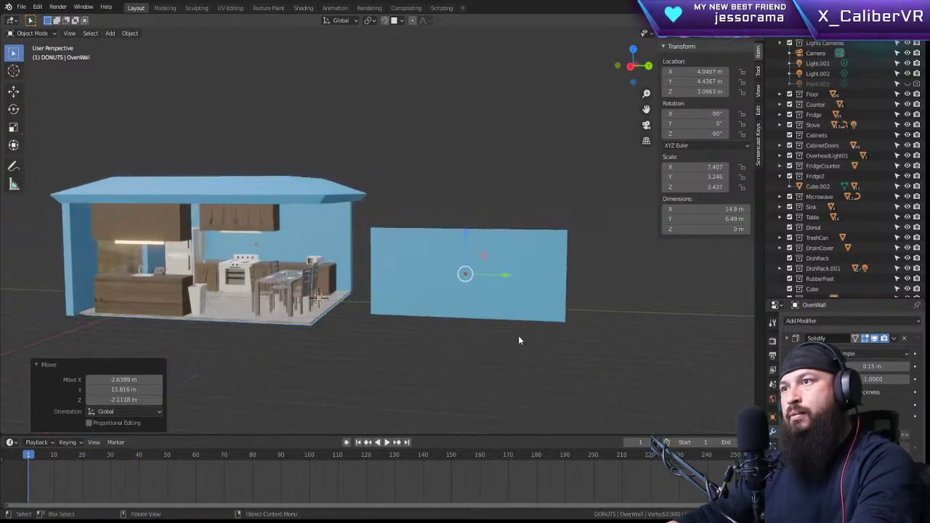
{"action": "left_click_drag", "start_coordinate": [466, 231], "coordinate": [470, 212]}
{"action": "scroll", "coordinate": [474, 233], "scroll_direction": "up", "scroll_amount": 2}
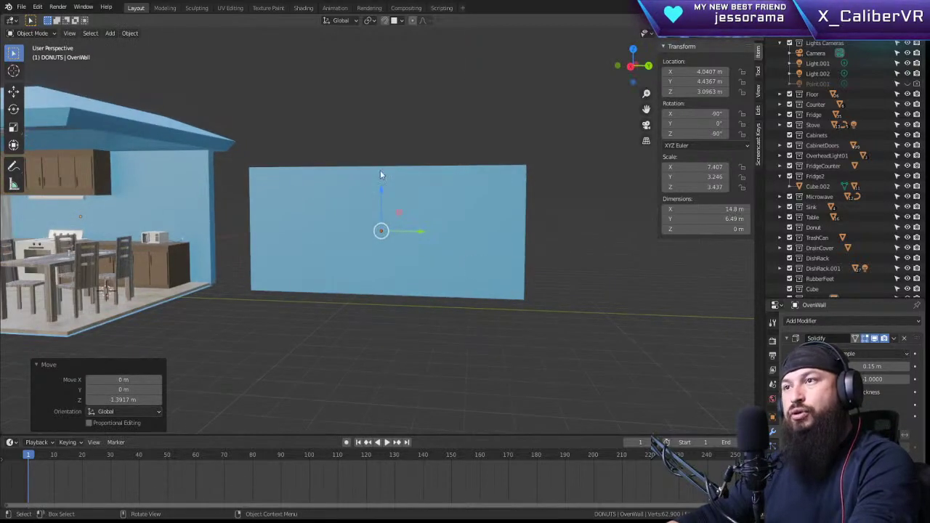
Step: Rotate the copied wall 90° about the global Z axis
{"action": "middle_click_drag", "start_coordinate": [379, 175], "coordinate": [277, 265]}
{"action": "key", "text": "r"}
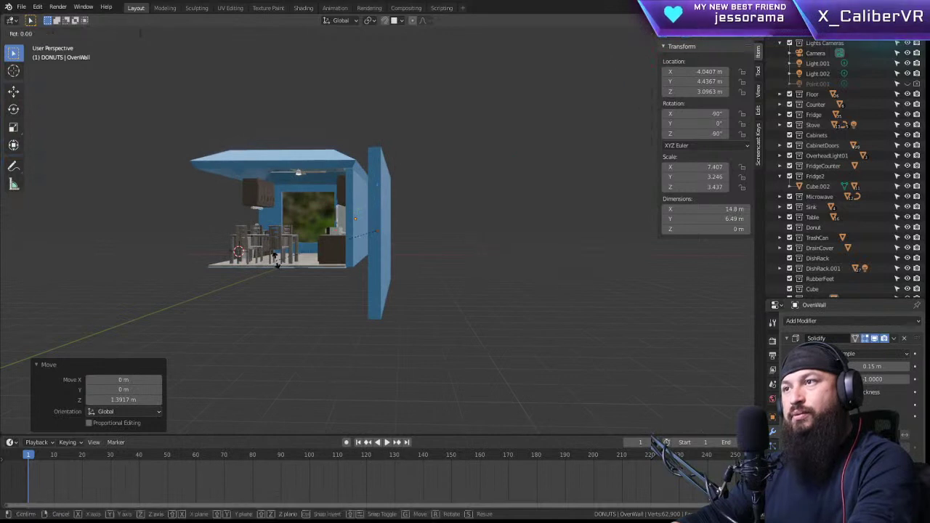
{"action": "key", "text": "z"}
{"action": "key", "text": "9"}
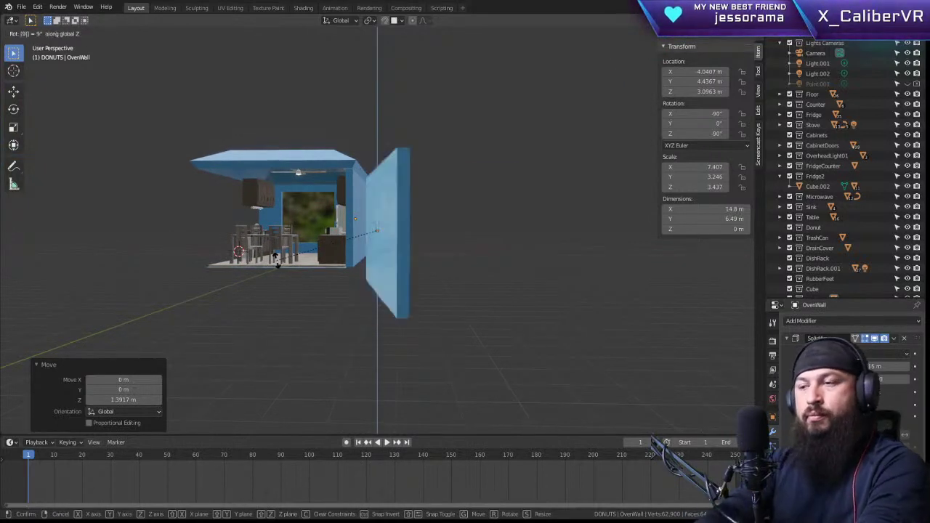
{"action": "key", "text": "0"}
{"action": "key", "text": "Return"}
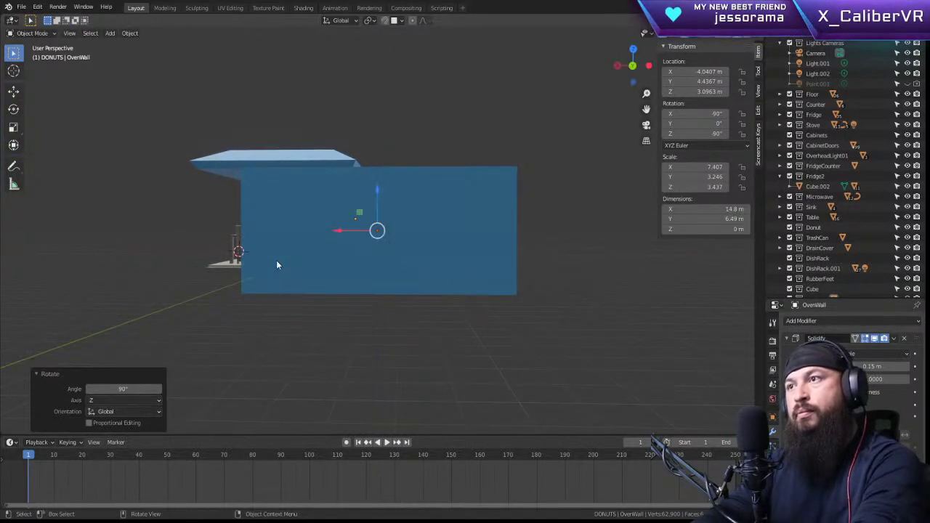
Step: Move the rotated wall about -8.04 m along Y to the open end of the kitchen beside the dining table
{"action": "middle_click_drag", "start_coordinate": [305, 185], "coordinate": [504, 259]}
{"action": "key", "text": "g"}
{"action": "key", "text": "y"}
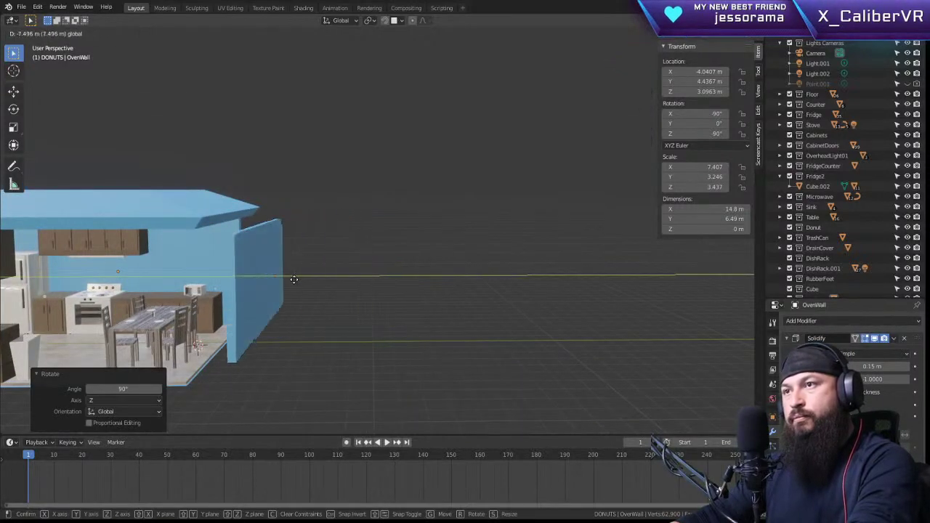
{"action": "left_click", "coordinate": [285, 293]}
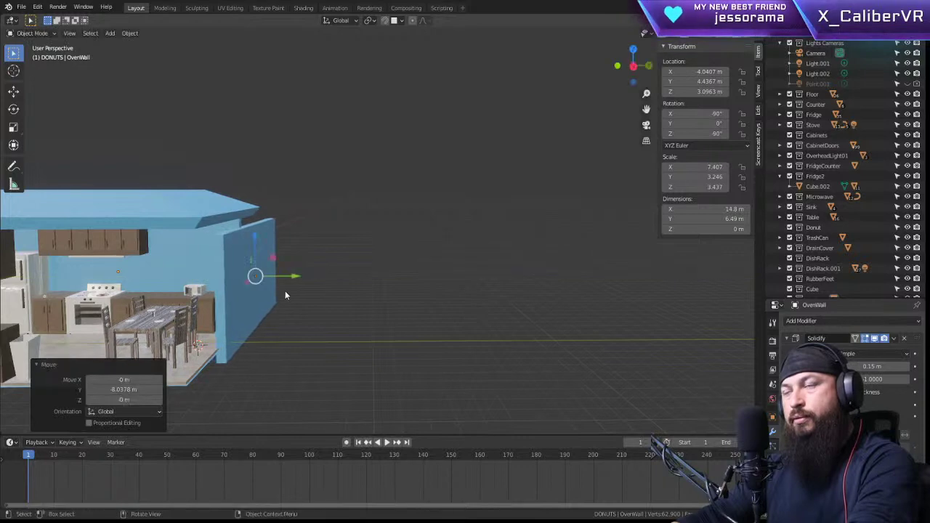
Step: Slide the wall about 9.53 m along X so its end lines up with the oven wall's corner
{"action": "middle_click_drag", "start_coordinate": [285, 295], "coordinate": [415, 266]}
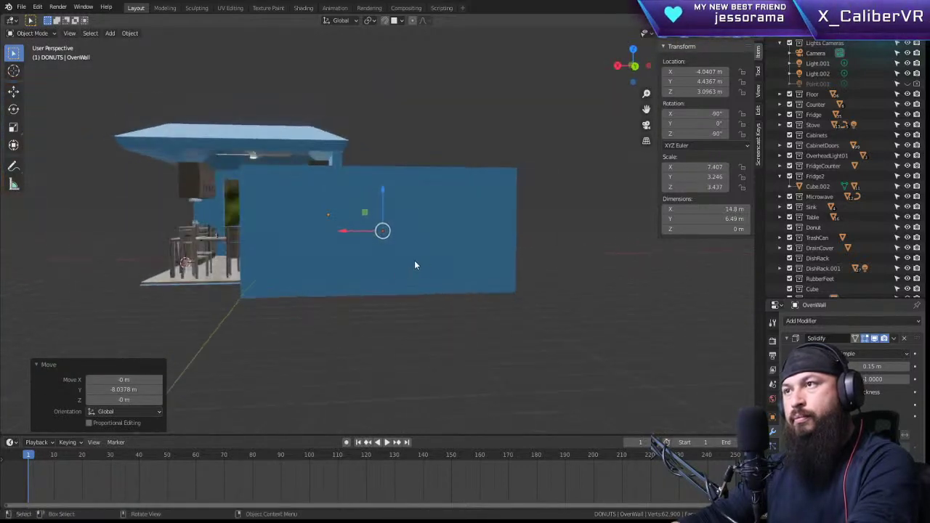
{"action": "key", "text": "g"}
{"action": "key", "text": "x"}
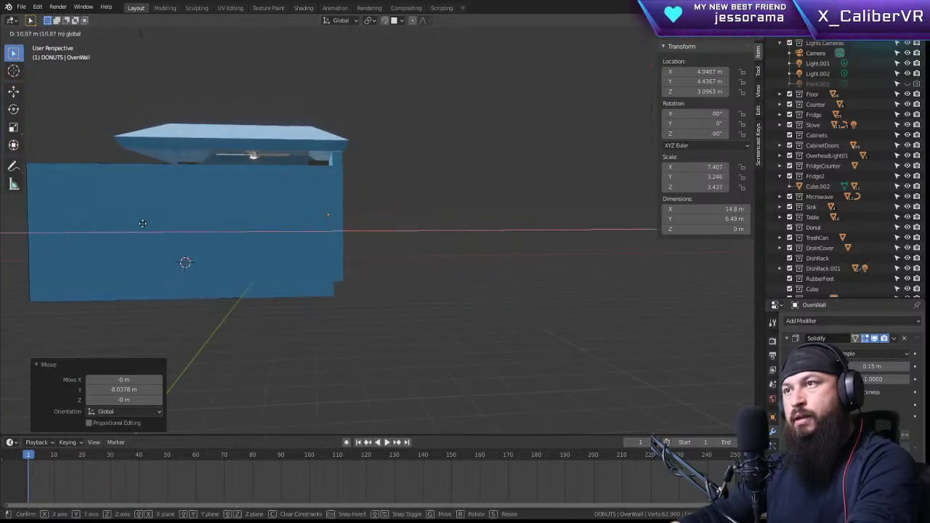
{"action": "left_click", "coordinate": [155, 220]}
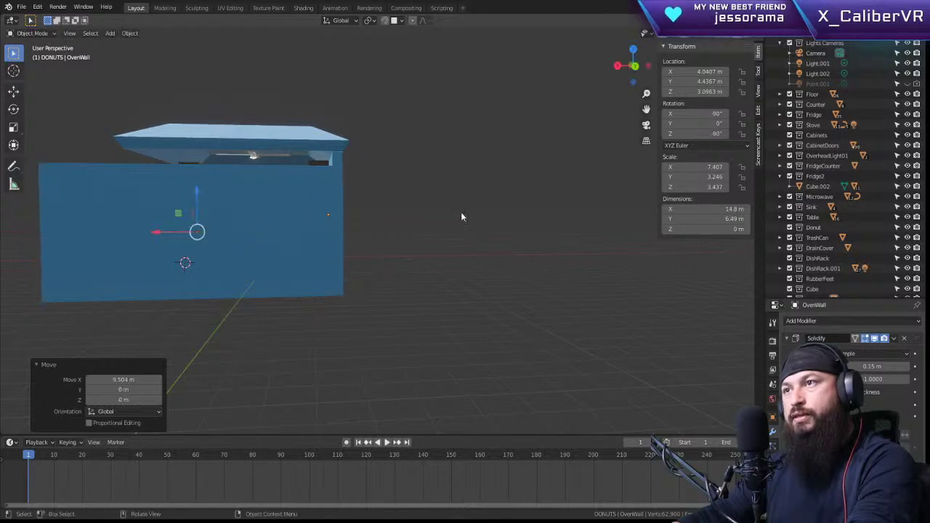
{"action": "middle_click_drag", "start_coordinate": [460, 211], "coordinate": [450, 220]}
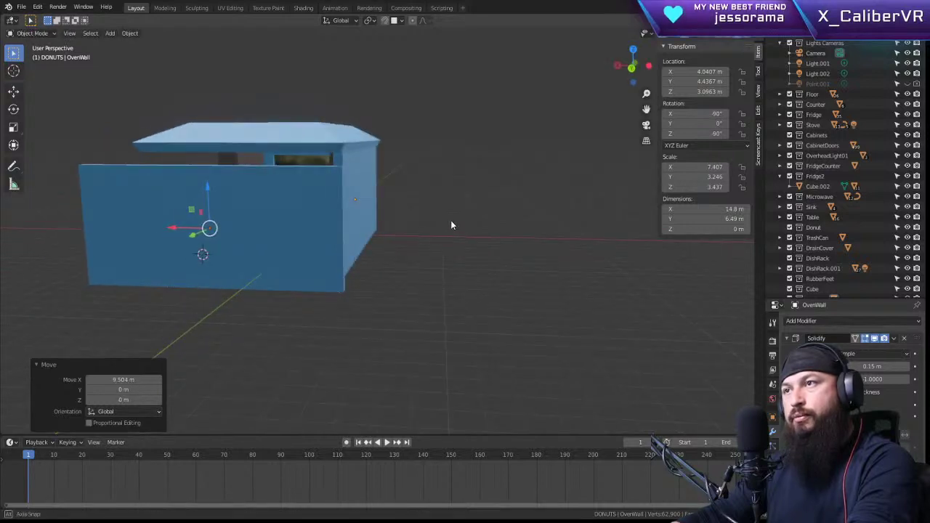
{"action": "key", "text": "g"}
{"action": "key", "text": "x"}
{"action": "left_click", "coordinate": [183, 221]}
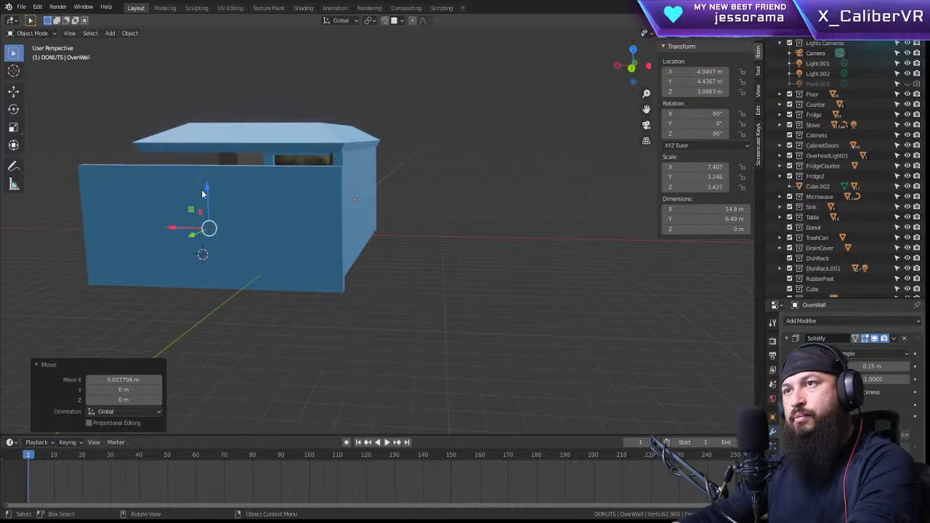
Step: Raise the wall about 0.74 m along Z so its upper edge meets the roof
{"action": "key", "text": "g"}
{"action": "key", "text": "z"}
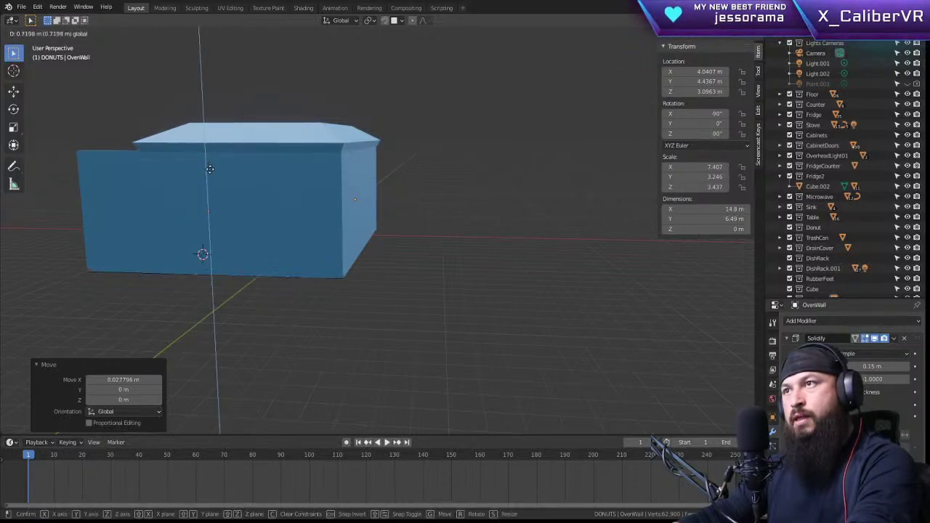
{"action": "left_click", "coordinate": [239, 194]}
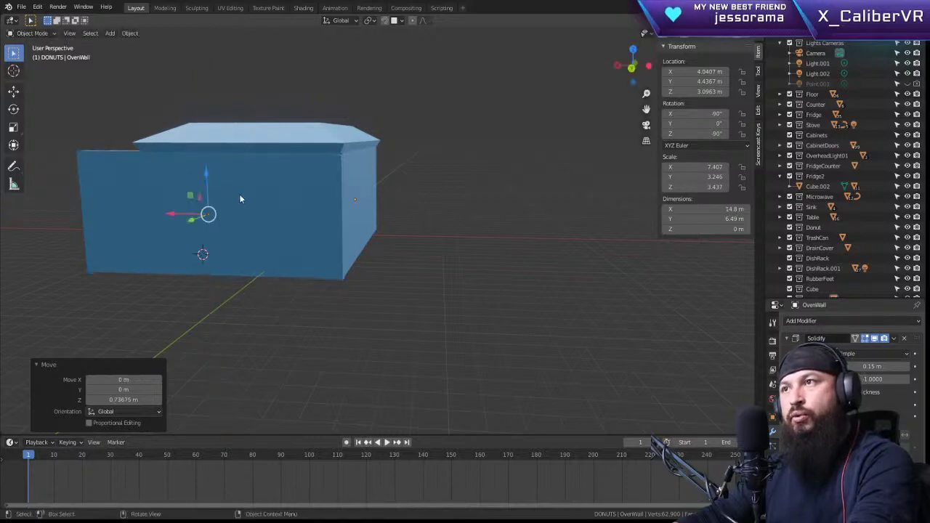
Step: Scale the wall to about 0.705 along X and slide it along X to close the kitchen's open end under the roof
{"action": "middle_click_drag", "start_coordinate": [239, 194], "coordinate": [385, 209]}
{"action": "key", "text": "KP_Decimal"}
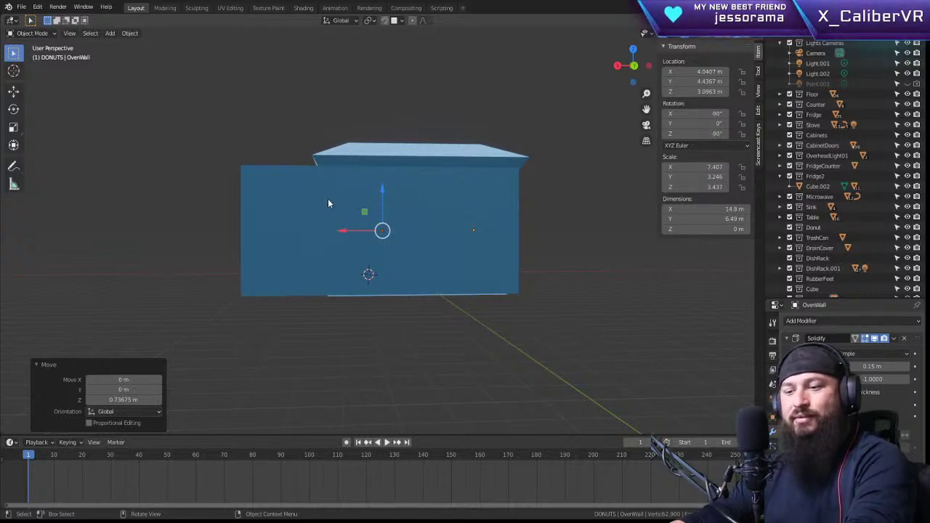
{"action": "key", "text": "s"}
{"action": "key", "text": "y"}
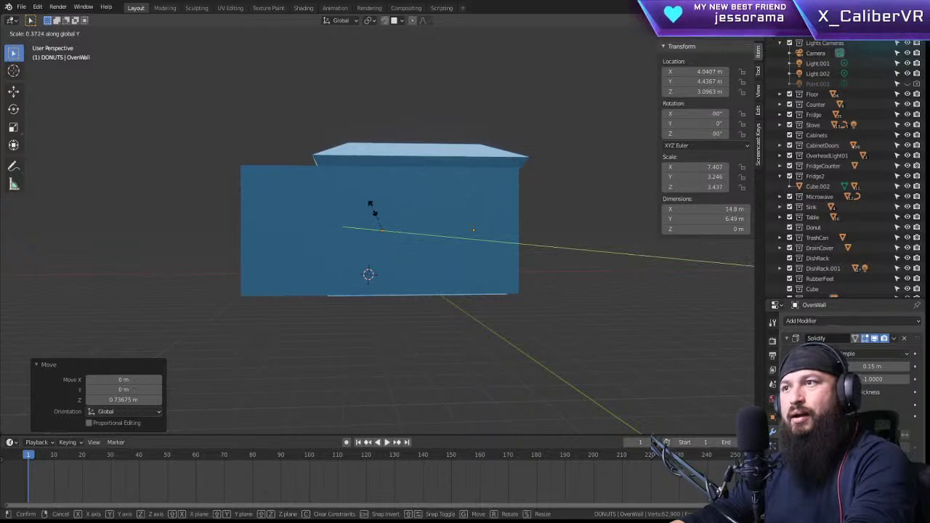
{"action": "key", "text": "x"}
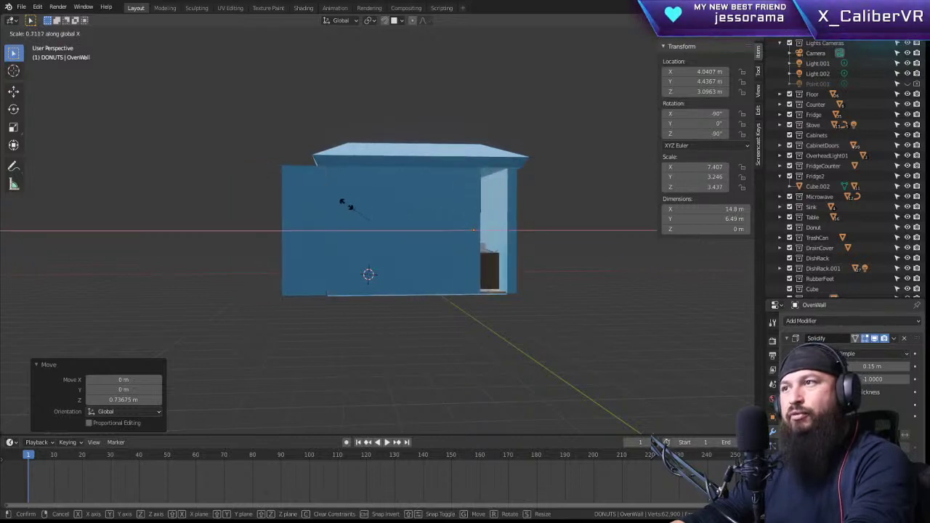
{"action": "left_click", "coordinate": [342, 235]}
{"action": "key", "text": "g"}
{"action": "key", "text": "x"}
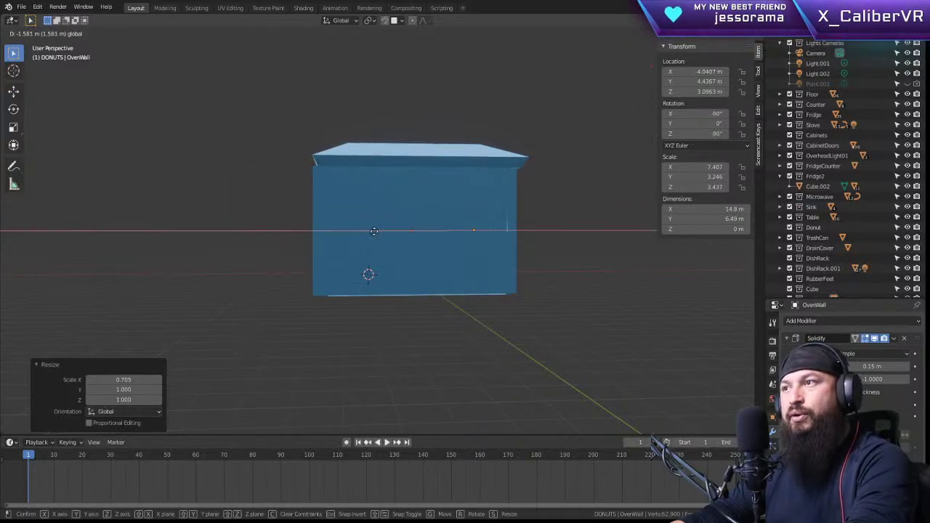
{"action": "left_click", "coordinate": [384, 232]}
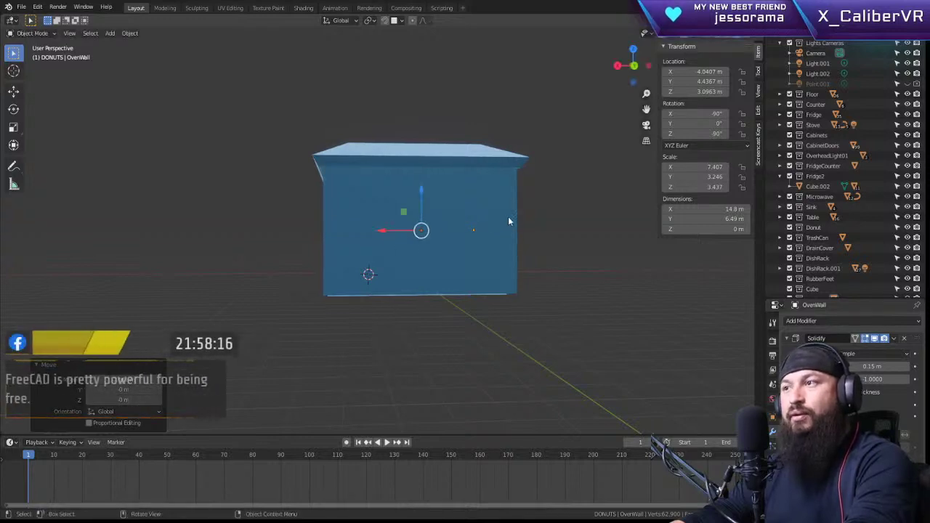
Step: Fine-tune the wall's X position, about -0.12 m and then 0.028 m, so its end sits flush with the oven wall's outer face
{"action": "middle_click_drag", "start_coordinate": [508, 217], "coordinate": [446, 223]}
{"action": "scroll", "coordinate": [446, 223], "scroll_direction": "up", "scroll_amount": 5}
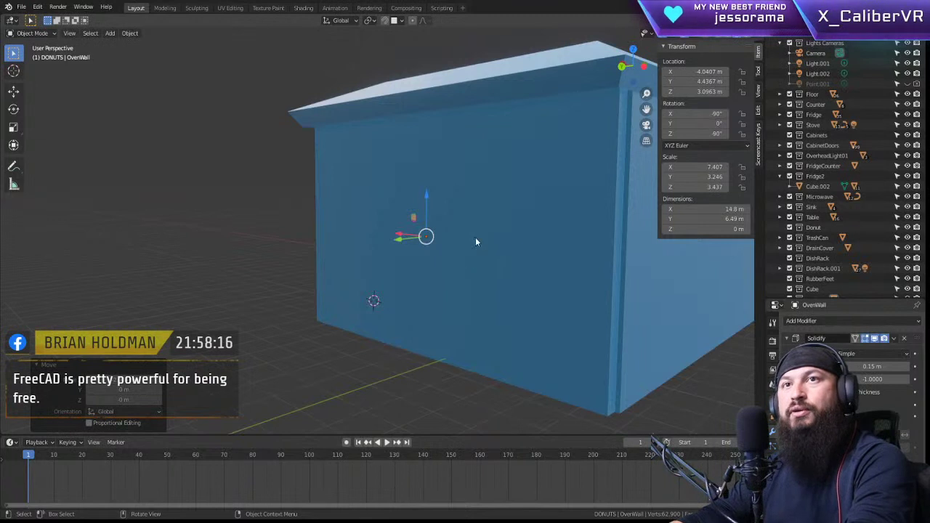
{"action": "middle_click_drag", "start_coordinate": [475, 241], "coordinate": [461, 243]}
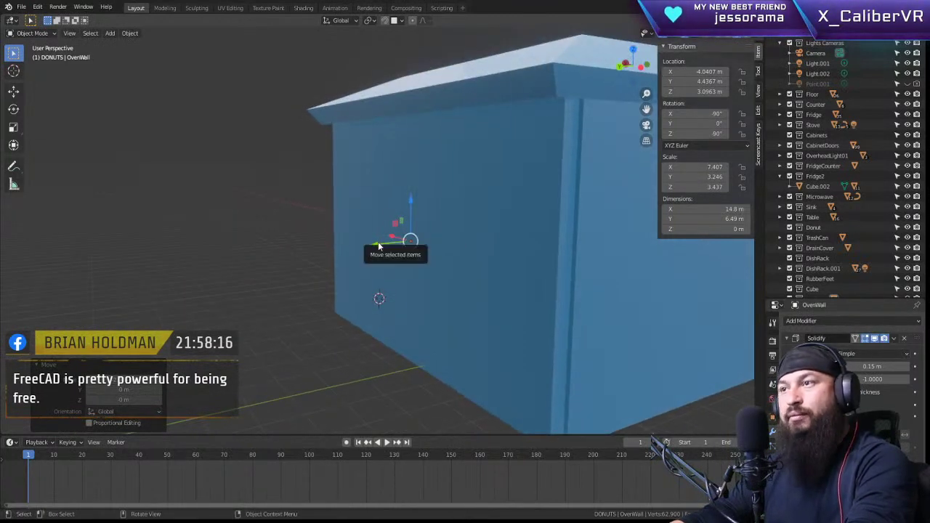
{"action": "key", "text": "g"}
{"action": "key", "text": "x"}
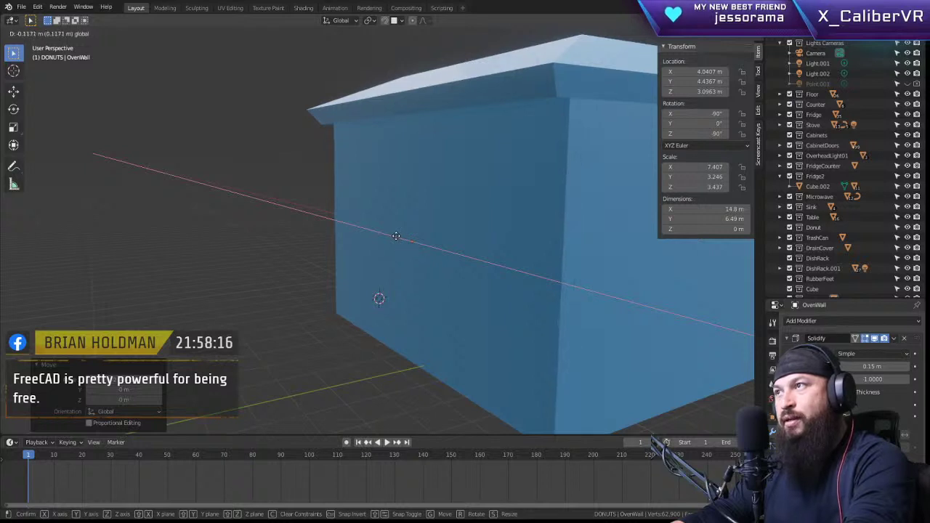
{"action": "left_click", "coordinate": [396, 236]}
{"action": "middle_click_drag", "start_coordinate": [534, 284], "coordinate": [466, 285]}
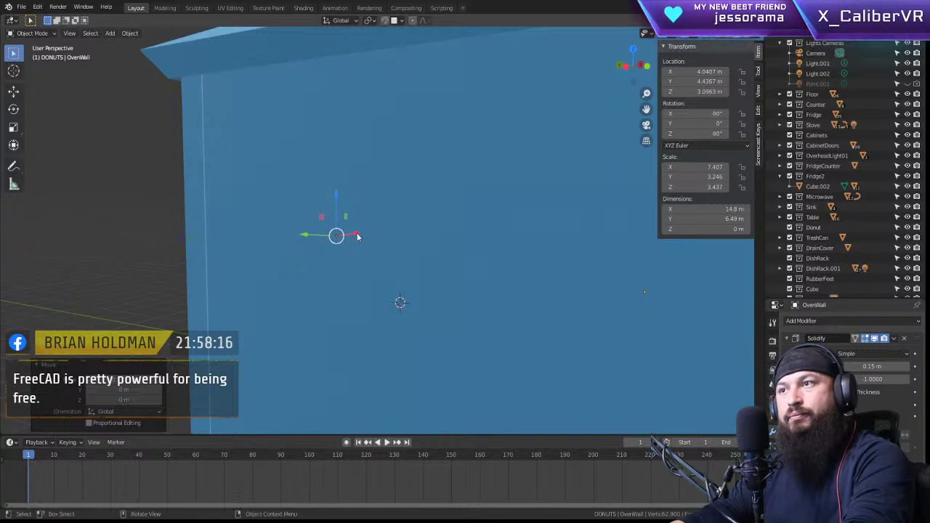
{"action": "key", "text": "g"}
{"action": "key", "text": "x"}
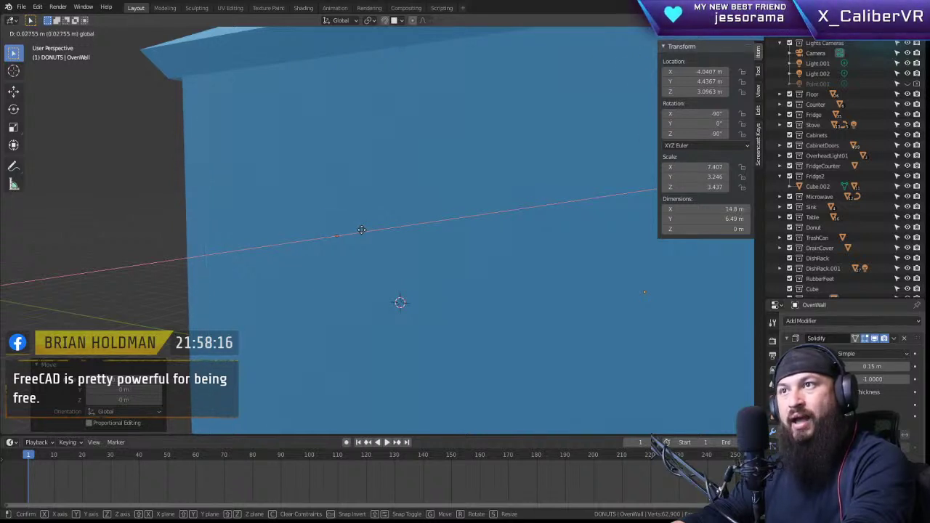
{"action": "left_click", "coordinate": [361, 229]}
Step: Inspect the new side wall from outside and inside the kitchen, checking its corners and its fit against the roof and floor
{"action": "middle_click_drag", "start_coordinate": [279, 234], "coordinate": [518, 253]}
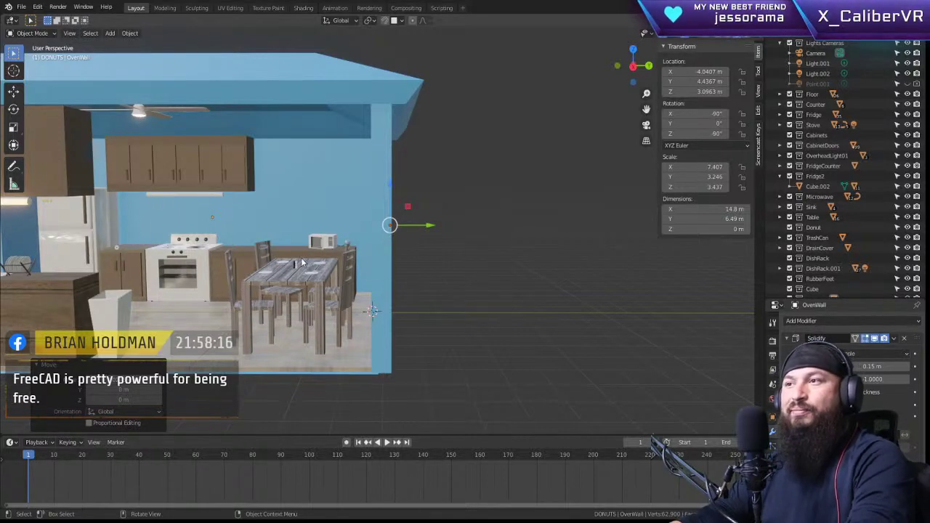
{"action": "middle_click_drag", "start_coordinate": [305, 261], "coordinate": [367, 265]}
{"action": "scroll", "coordinate": [350, 257], "scroll_direction": "down", "scroll_amount": 5}
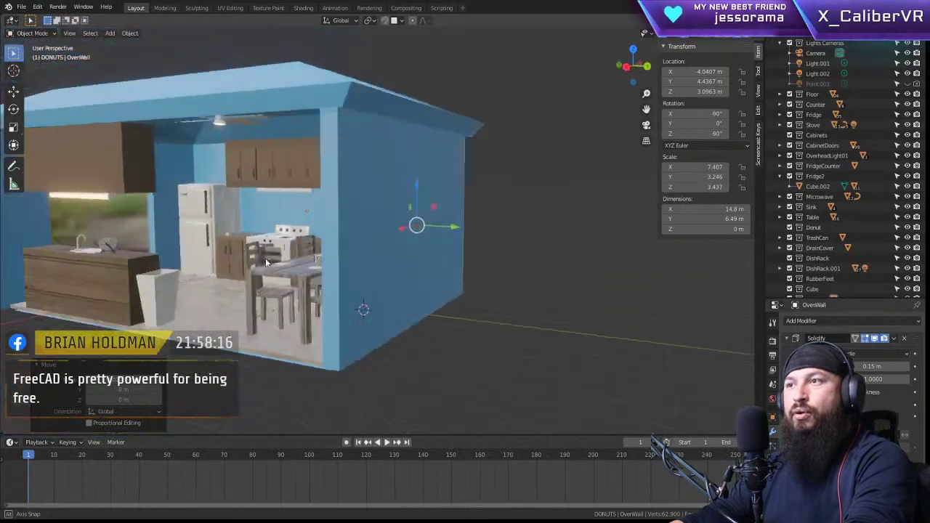
{"action": "scroll", "coordinate": [317, 251], "scroll_direction": "up", "scroll_amount": 5}
{"action": "middle_click_drag", "start_coordinate": [317, 252], "coordinate": [255, 239]}
{"action": "scroll", "coordinate": [275, 252], "scroll_direction": "down", "scroll_amount": 4}
{"action": "scroll", "coordinate": [325, 250], "scroll_direction": "up", "scroll_amount": 4}
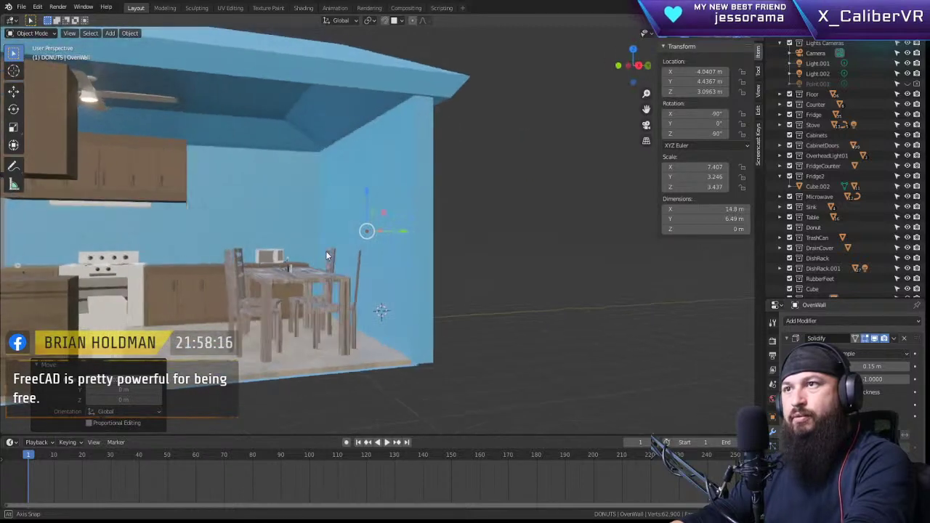
{"action": "middle_click_drag", "start_coordinate": [128, 216], "coordinate": [311, 234]}
{"action": "scroll", "coordinate": [367, 223], "scroll_direction": "up", "scroll_amount": 3}
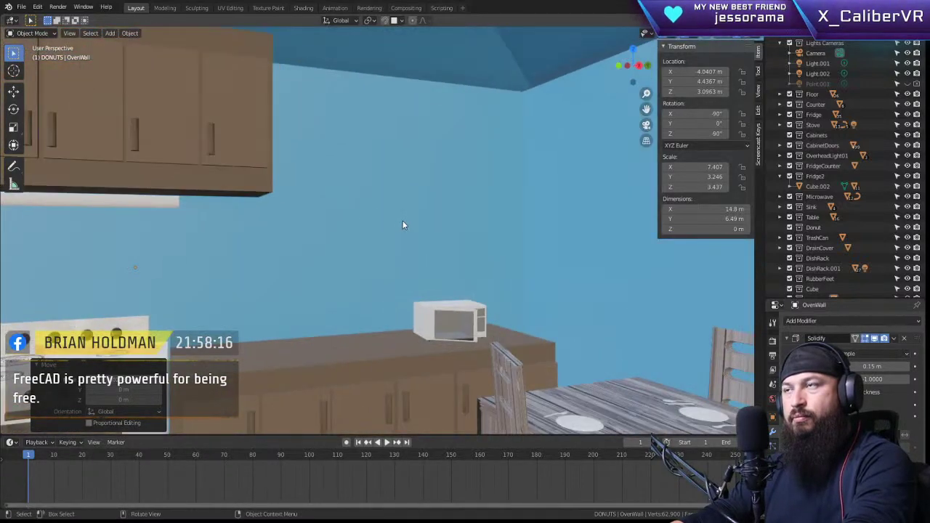
{"action": "middle_click_drag", "start_coordinate": [404, 225], "coordinate": [494, 214]}
{"action": "middle_click_drag", "start_coordinate": [418, 219], "coordinate": [402, 264]}
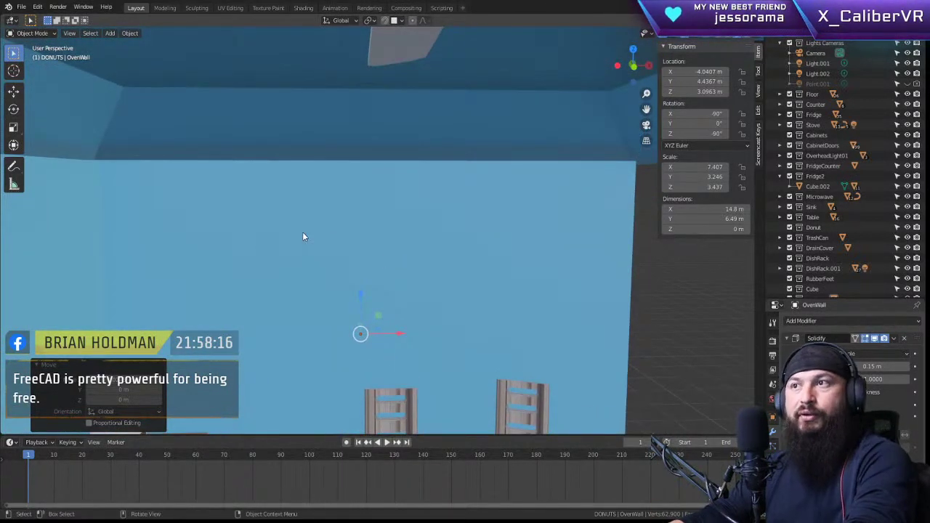
{"action": "middle_click_drag", "start_coordinate": [303, 235], "coordinate": [245, 211]}
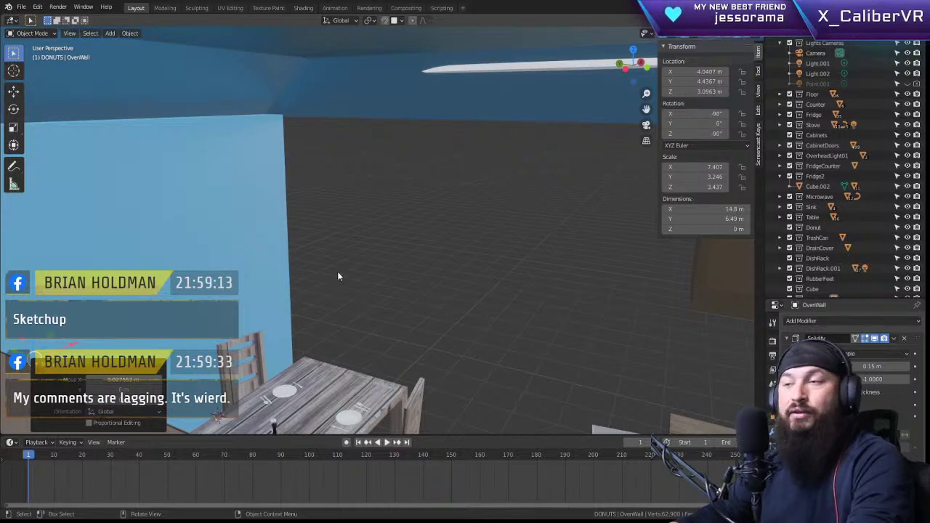
{"action": "middle_click_drag", "start_coordinate": [455, 311], "coordinate": [314, 295]}
{"action": "middle_click_drag", "start_coordinate": [474, 323], "coordinate": [575, 265]}
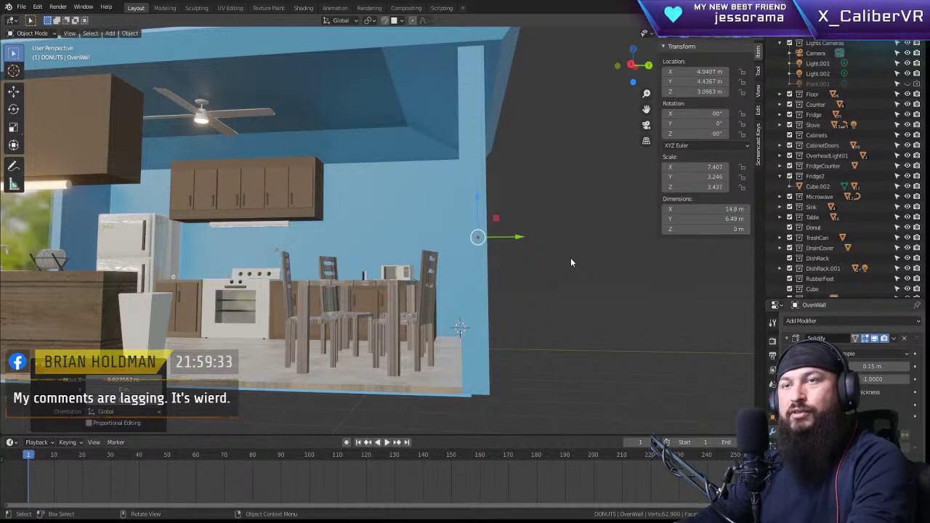
{"action": "middle_click_drag", "start_coordinate": [568, 261], "coordinate": [479, 320]}
{"action": "scroll", "coordinate": [479, 320], "scroll_direction": "down", "scroll_amount": 6}
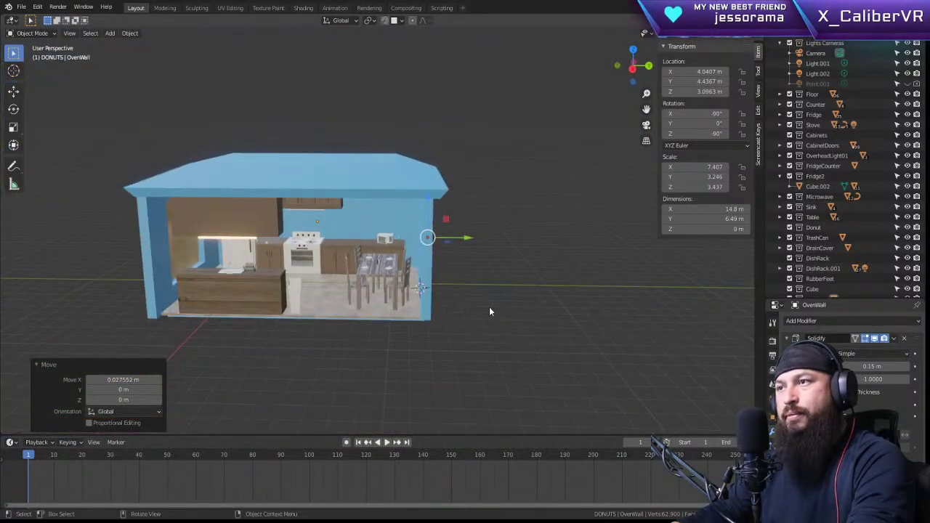
Step: Delete the roof above the kitchen so the room is open from above
{"action": "left_click", "coordinate": [159, 283]}
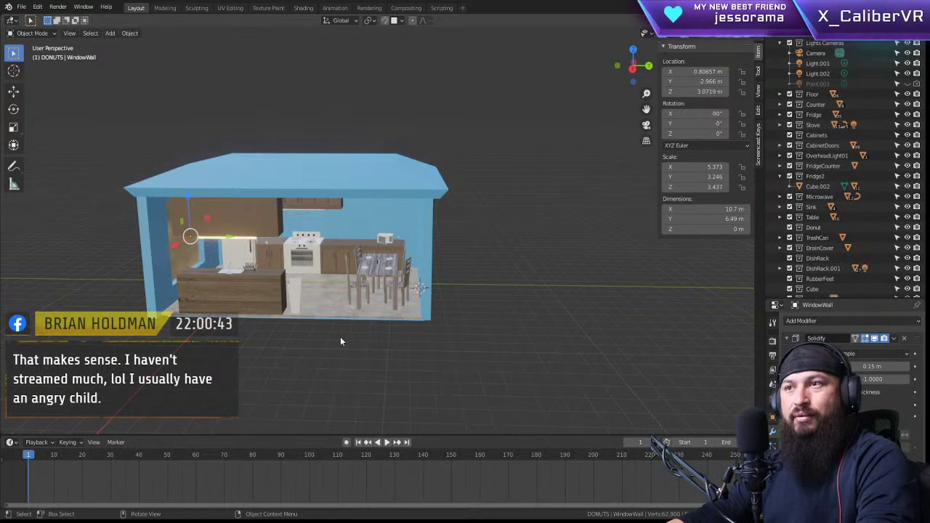
{"action": "scroll", "coordinate": [334, 333], "scroll_direction": "down", "scroll_amount": 4}
{"action": "middle_click_drag", "start_coordinate": [473, 224], "coordinate": [340, 251]}
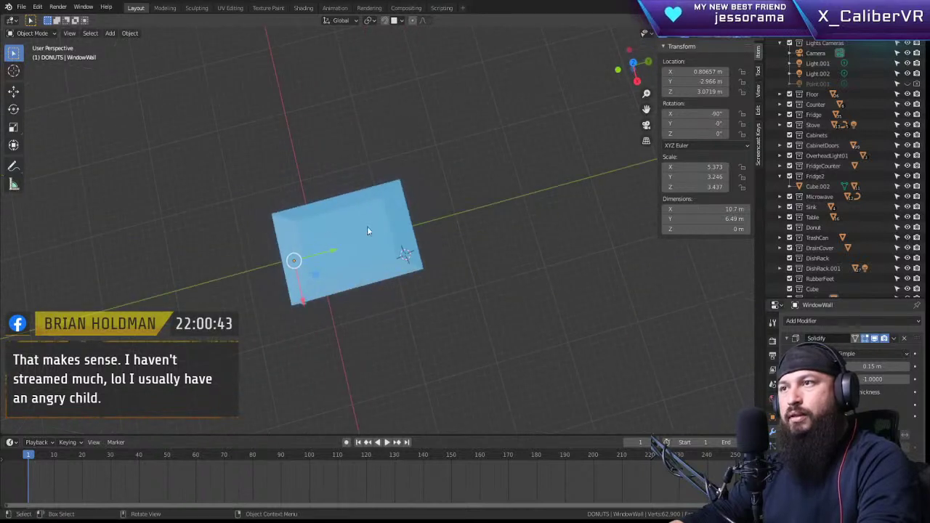
{"action": "key", "text": "Delete"}
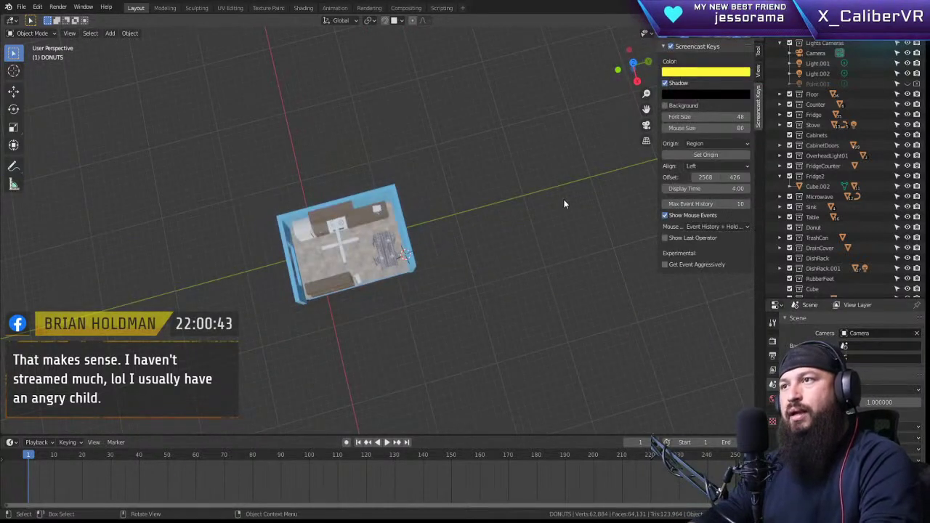
Step: Select all the kitchen objects in top view and try to move them together about -8.5 m along X
{"action": "scroll", "coordinate": [467, 325], "scroll_direction": "down", "scroll_amount": 3}
{"action": "middle_click_drag", "start_coordinate": [528, 276], "coordinate": [511, 298]}
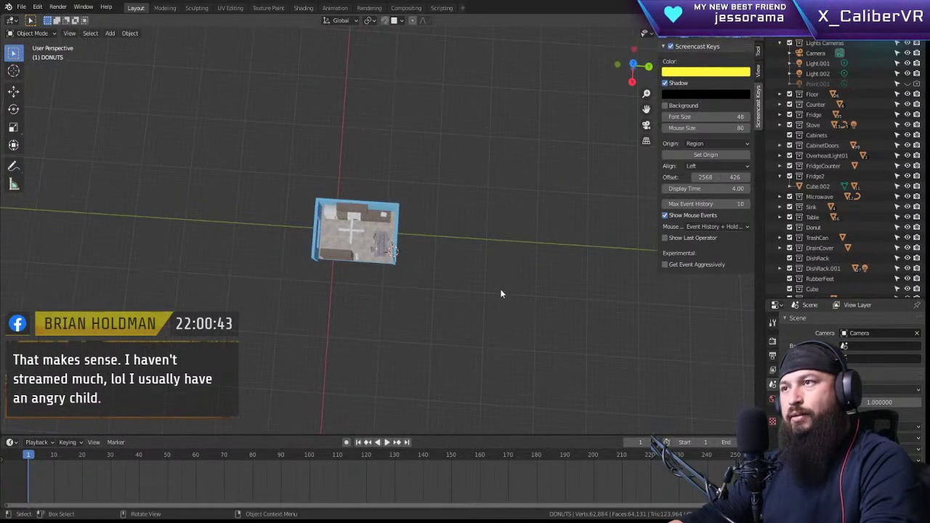
{"action": "middle_click_drag", "start_coordinate": [469, 245], "coordinate": [436, 291], "text": "alt"}
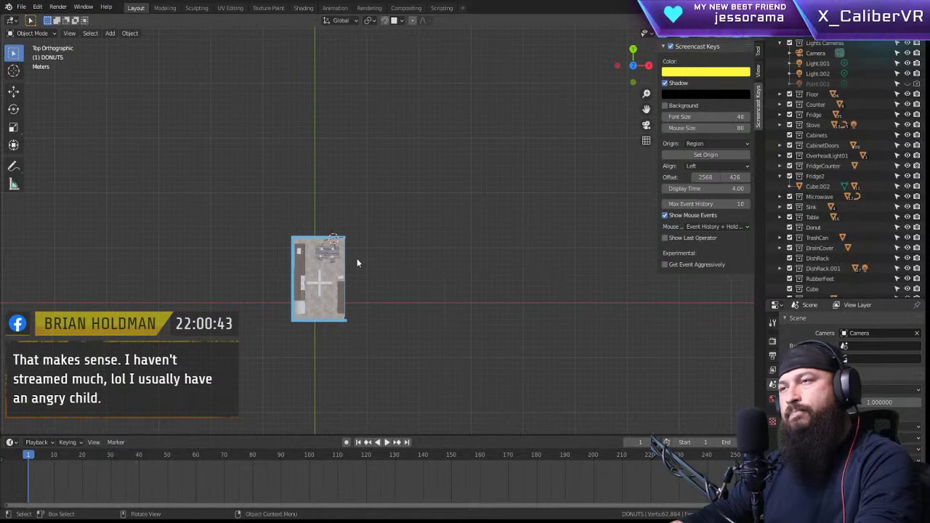
{"action": "left_click_drag", "start_coordinate": [401, 196], "coordinate": [241, 336]}
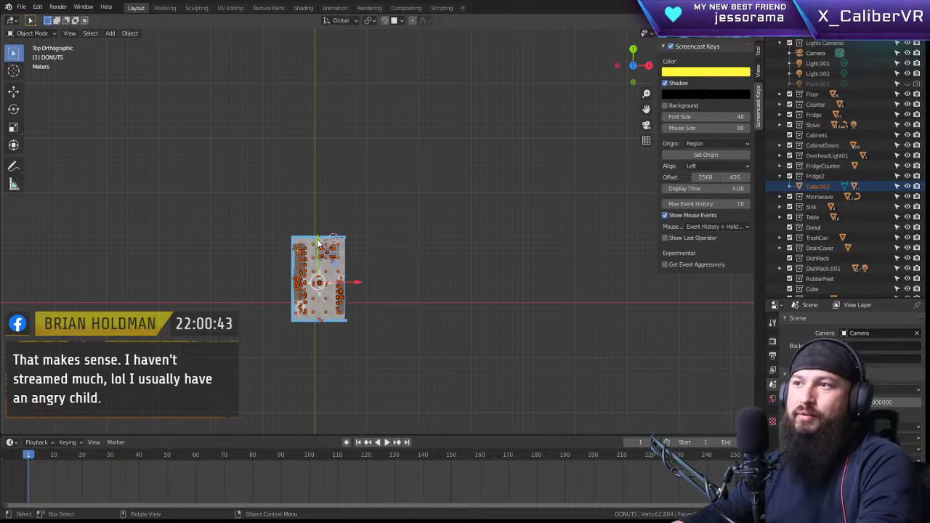
{"action": "mouse_move", "coordinate": [318, 244]}
{"action": "left_mouse_down"}
{"action": "mouse_move", "coordinate": [330, 98]}
{"action": "mouse_move", "coordinate": [329, 231]}
{"action": "left_mouse_up"}
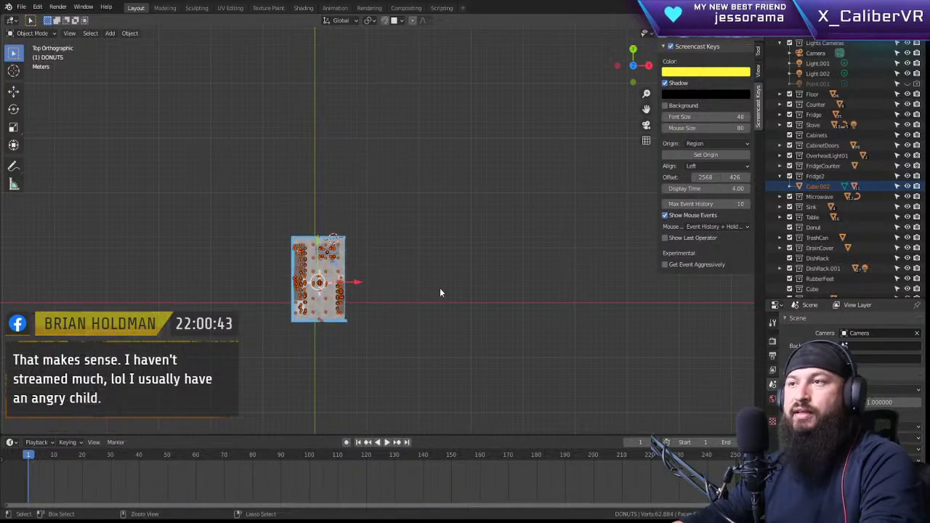
{"action": "key", "text": "ctrl+z"}
{"action": "key", "text": "ctrl+z"}
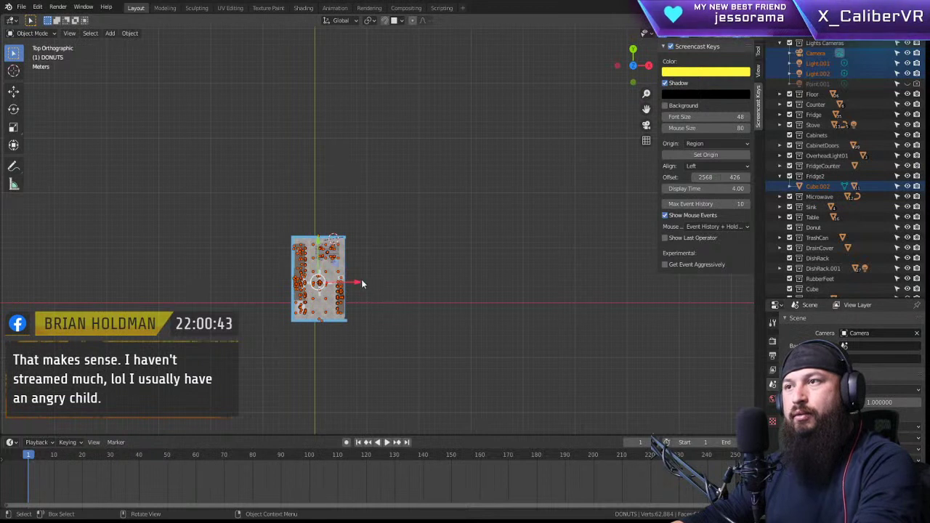
{"action": "left_click_drag", "start_coordinate": [360, 282], "coordinate": [317, 273]}
Step: Examine the moved kitchen and the image planes outside its walls, and undo the move along X
{"action": "middle_click_drag", "start_coordinate": [358, 318], "coordinate": [350, 227]}
{"action": "scroll", "coordinate": [350, 227], "scroll_direction": "up", "scroll_amount": 4}
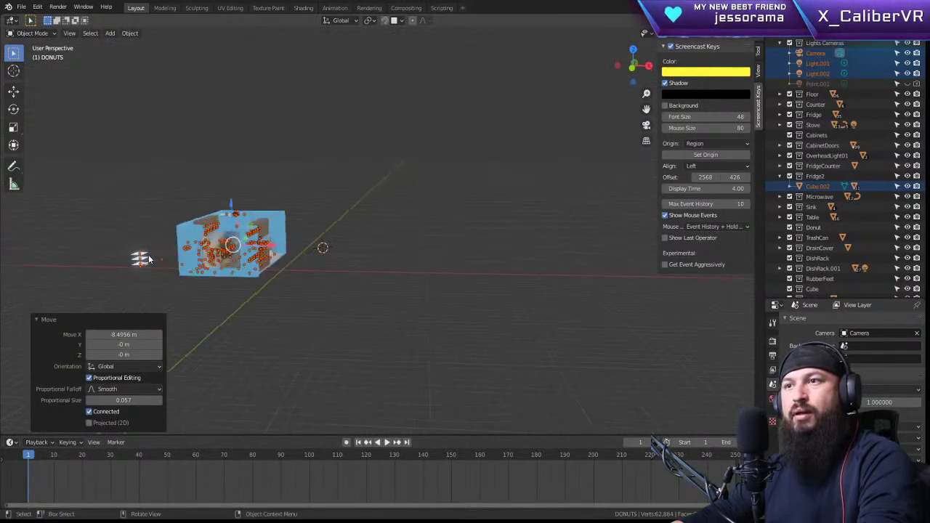
{"action": "scroll", "coordinate": [213, 269], "scroll_direction": "down", "scroll_amount": 2}
{"action": "middle_click_drag", "start_coordinate": [301, 284], "coordinate": [462, 283], "text": "shift"}
{"action": "scroll", "coordinate": [281, 241], "scroll_direction": "up", "scroll_amount": 7}
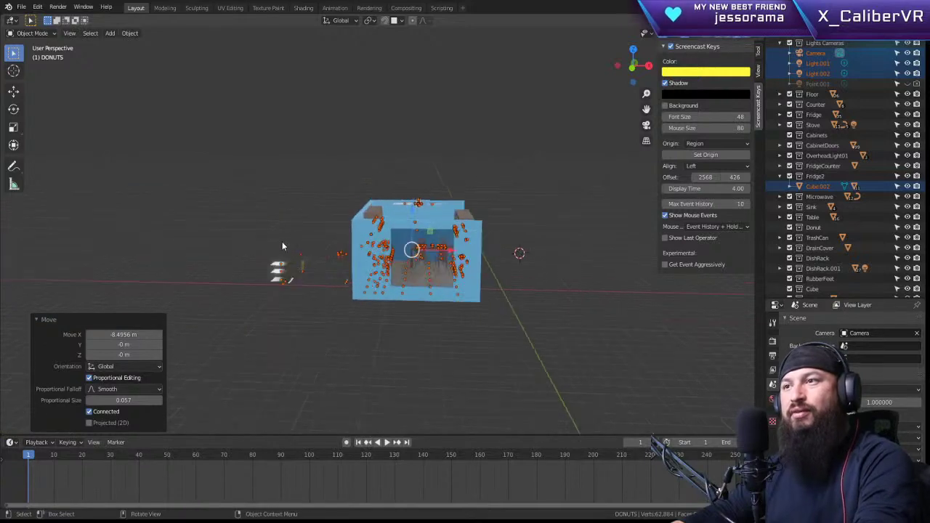
{"action": "middle_click_drag", "start_coordinate": [267, 279], "coordinate": [407, 267], "text": "shift"}
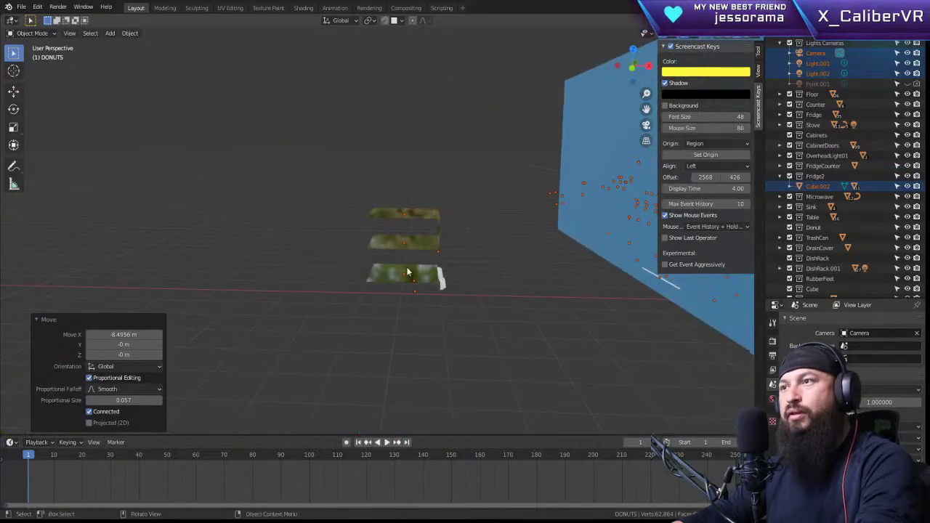
{"action": "scroll", "coordinate": [435, 276], "scroll_direction": "up", "scroll_amount": 5}
{"action": "scroll", "coordinate": [468, 287], "scroll_direction": "down", "scroll_amount": 5}
{"action": "scroll", "coordinate": [468, 289], "scroll_direction": "down", "scroll_amount": 3}
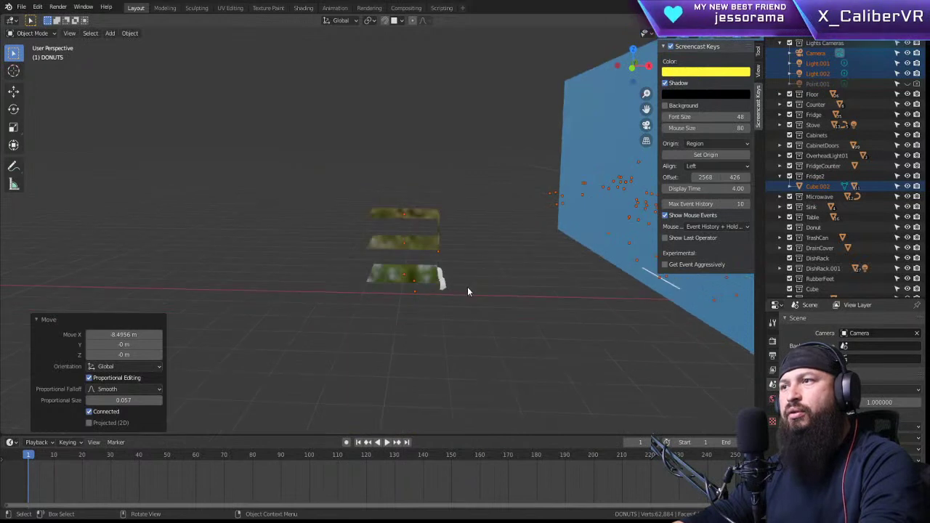
{"action": "scroll", "coordinate": [491, 283], "scroll_direction": "down", "scroll_amount": 8}
{"action": "key", "text": "ctrl+z"}
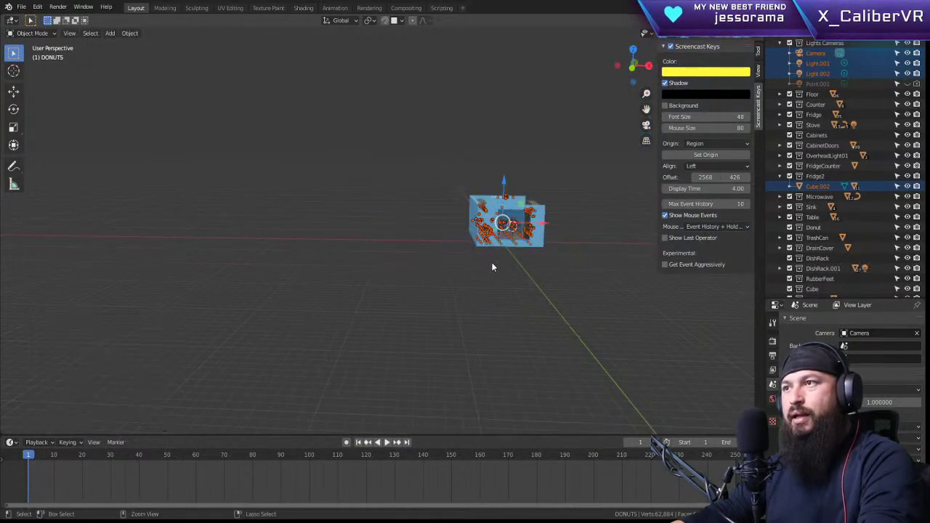
Step: Deselect the kitchen objects, add a mesh plane and scale it by about 22.03 to roughly 44.1 m square
{"action": "middle_click_drag", "start_coordinate": [491, 268], "coordinate": [477, 326]}
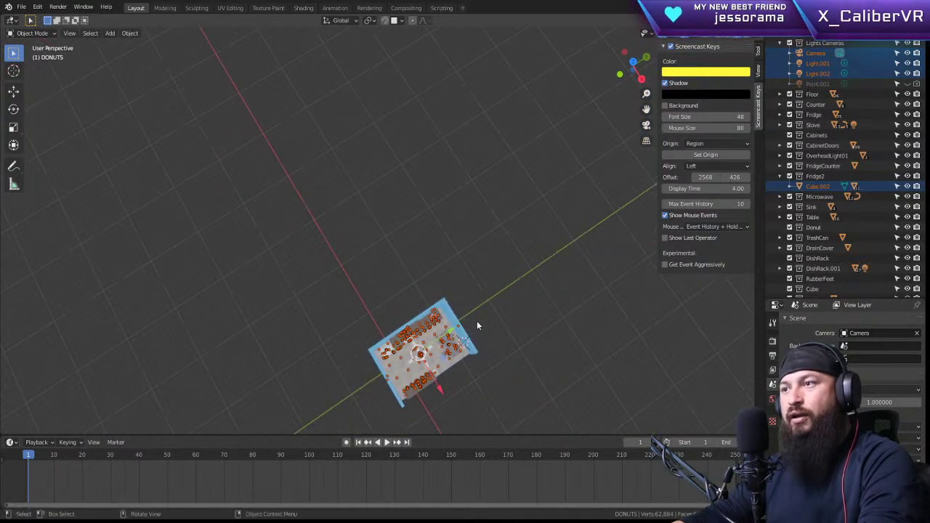
{"action": "middle_click_drag", "start_coordinate": [523, 265], "coordinate": [448, 191]}
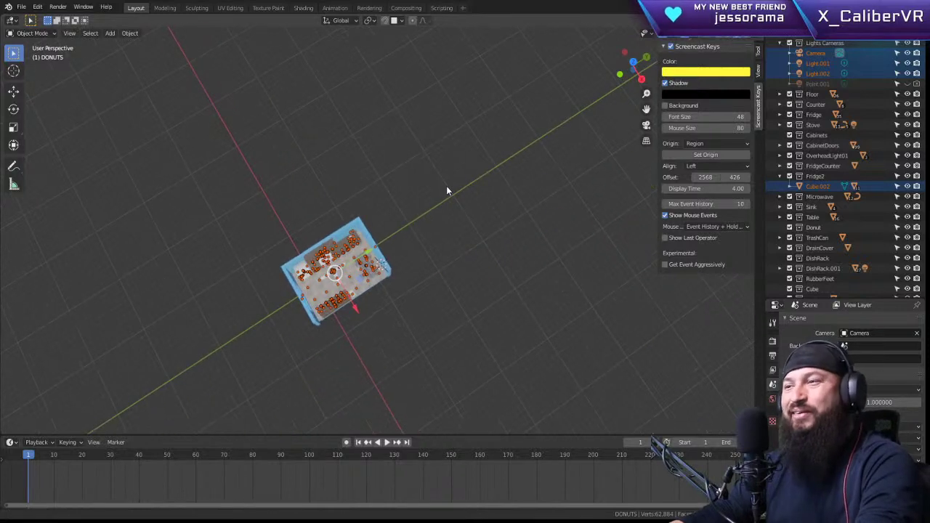
{"action": "middle_click_drag", "start_coordinate": [468, 344], "coordinate": [544, 347]}
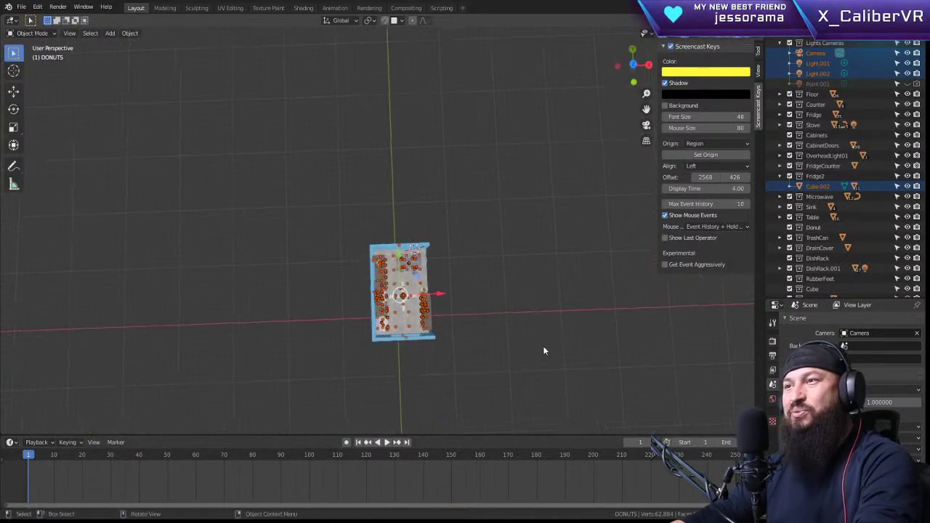
{"action": "left_click", "coordinate": [545, 324]}
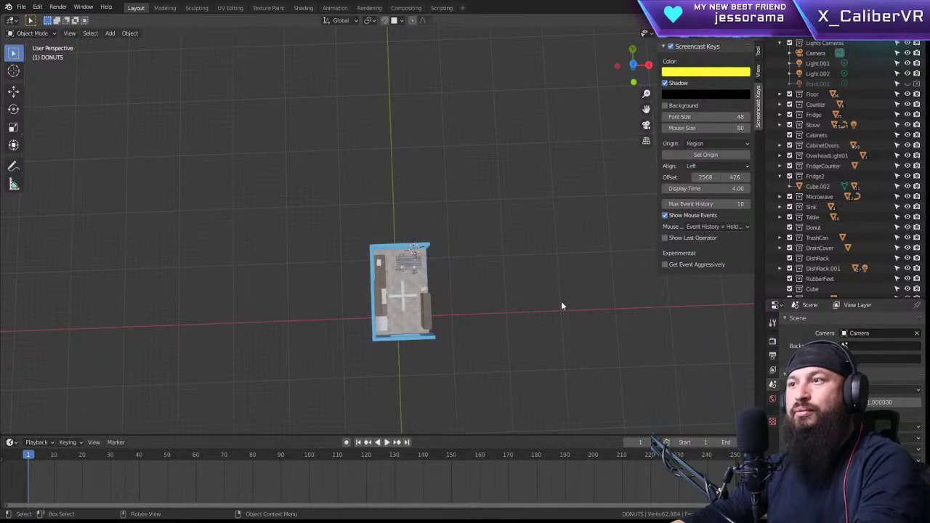
{"action": "key", "text": "shift+a"}
{"action": "mouse_move", "coordinate": [554, 316]}
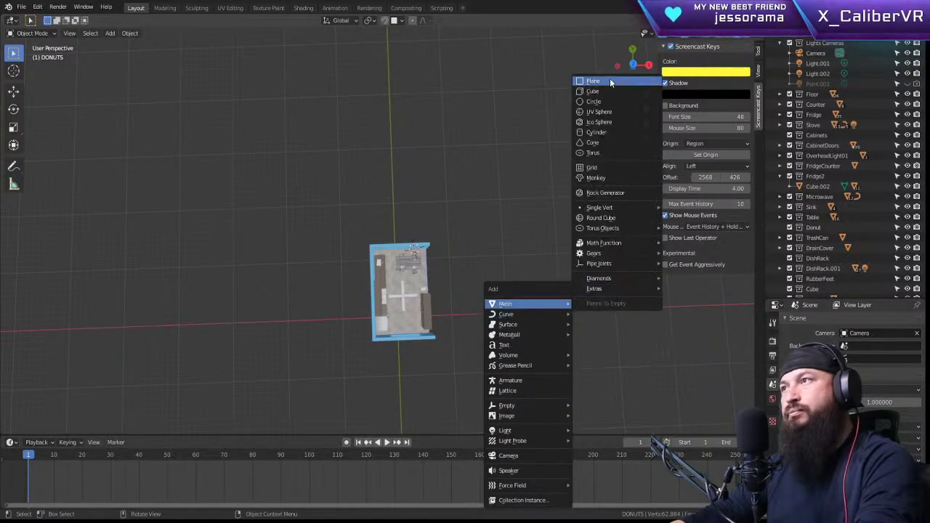
{"action": "left_click", "coordinate": [610, 78]}
{"action": "key", "text": "s"}
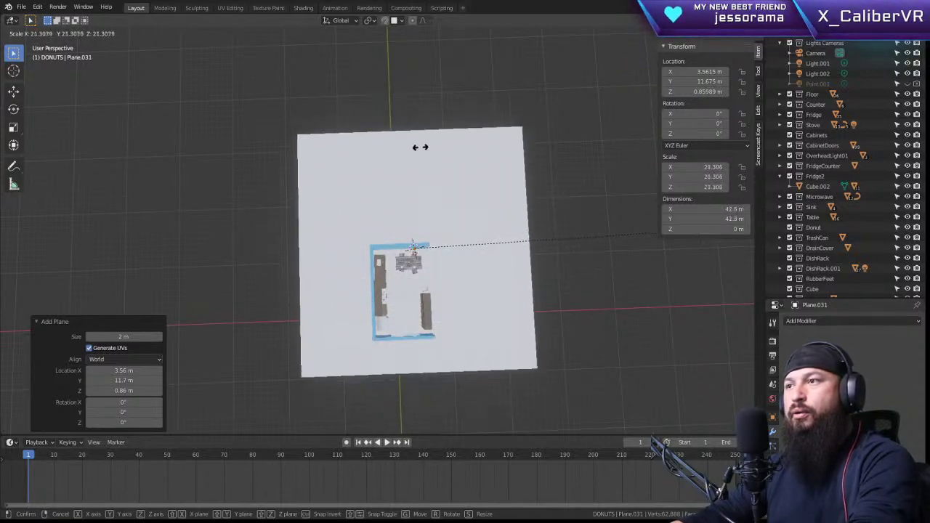
{"action": "left_click", "coordinate": [467, 151]}
Step: Move the large plane to about X 17.52 m, Y 18.56 m so its corner lines up with the kitchen's outer corner
{"action": "scroll", "coordinate": [591, 270], "scroll_direction": "down", "scroll_amount": 3}
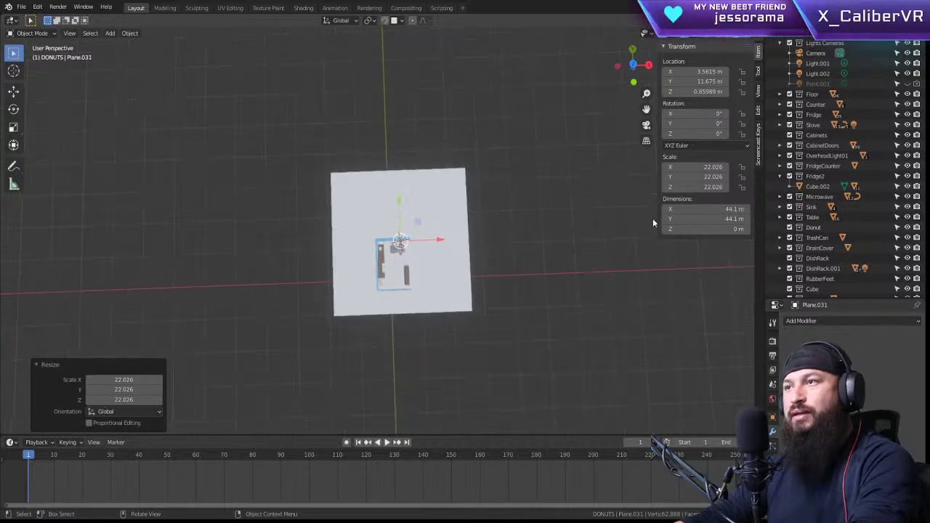
{"action": "middle_click_drag", "start_coordinate": [606, 236], "coordinate": [606, 250]}
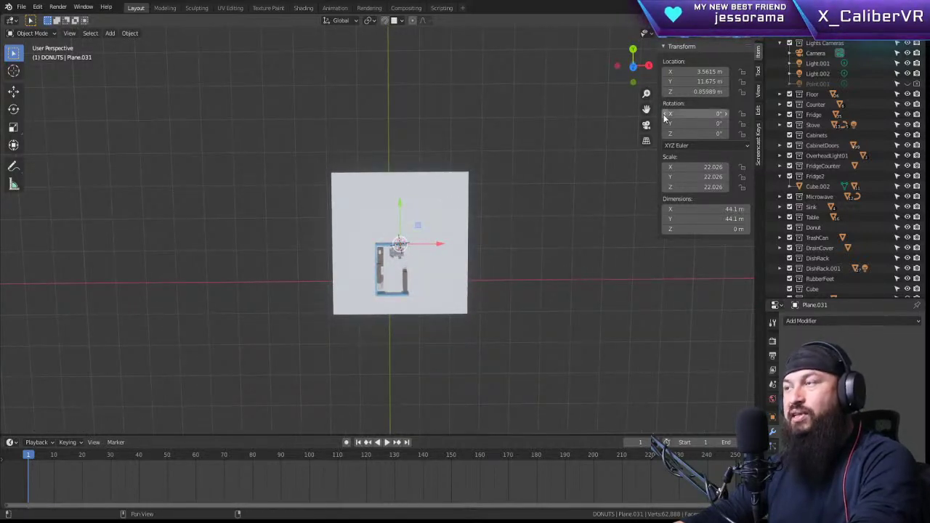
{"action": "key", "text": "g"}
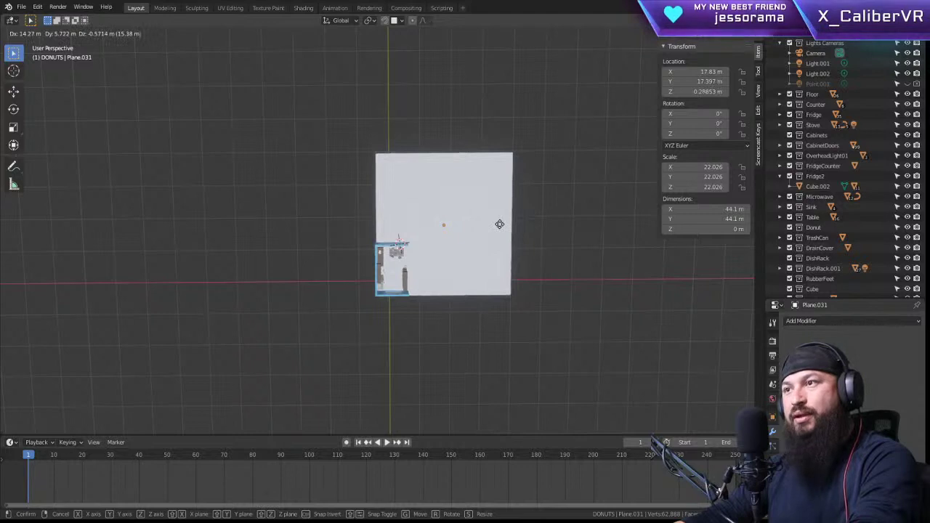
{"action": "left_click", "coordinate": [499, 224]}
{"action": "scroll", "coordinate": [484, 223], "scroll_direction": "up", "scroll_amount": 4}
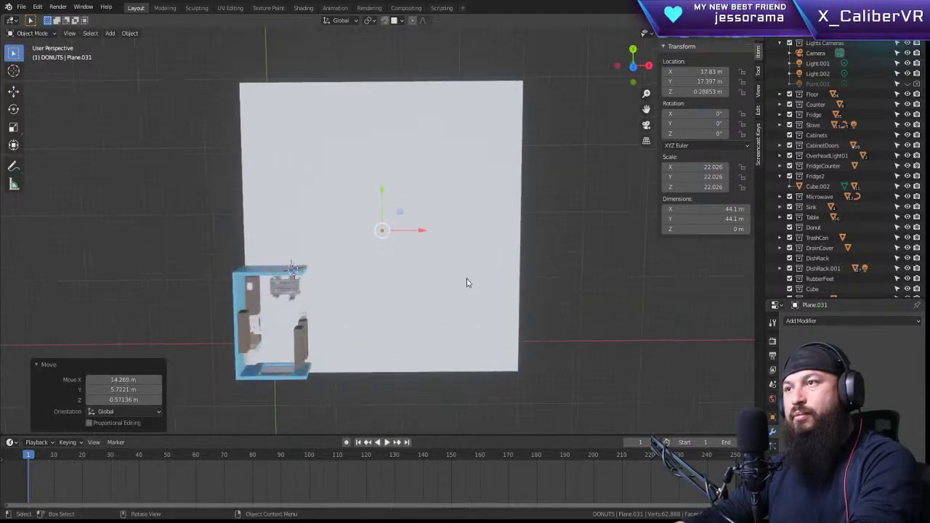
{"action": "key", "text": "KP_7"}
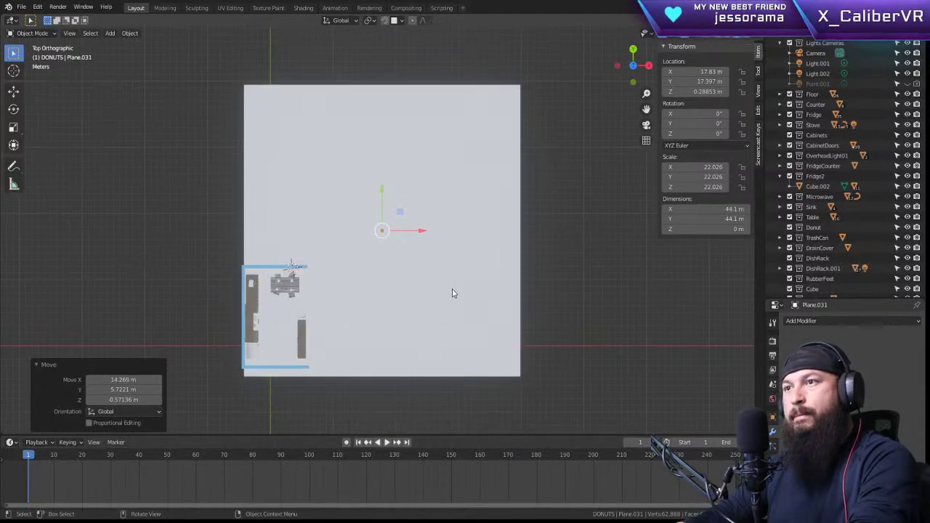
{"action": "key", "text": "g"}
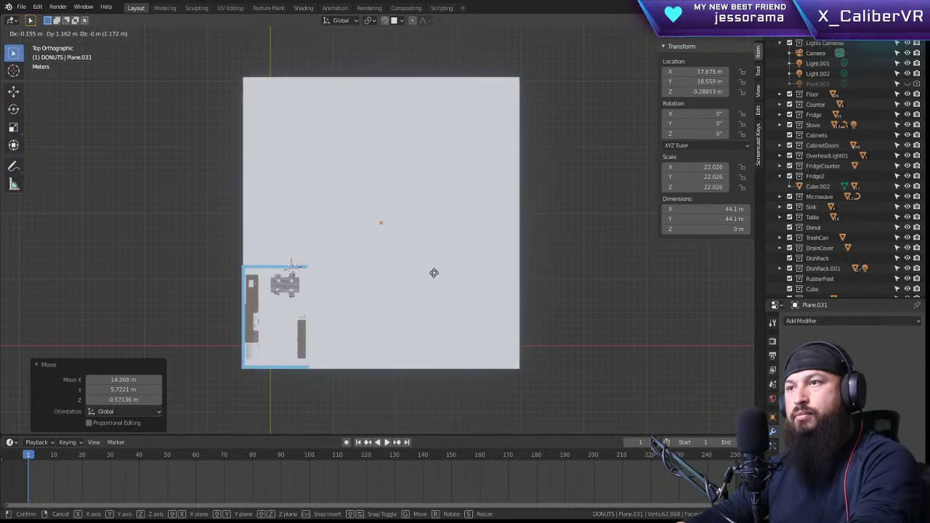
{"action": "left_click", "coordinate": [432, 277]}
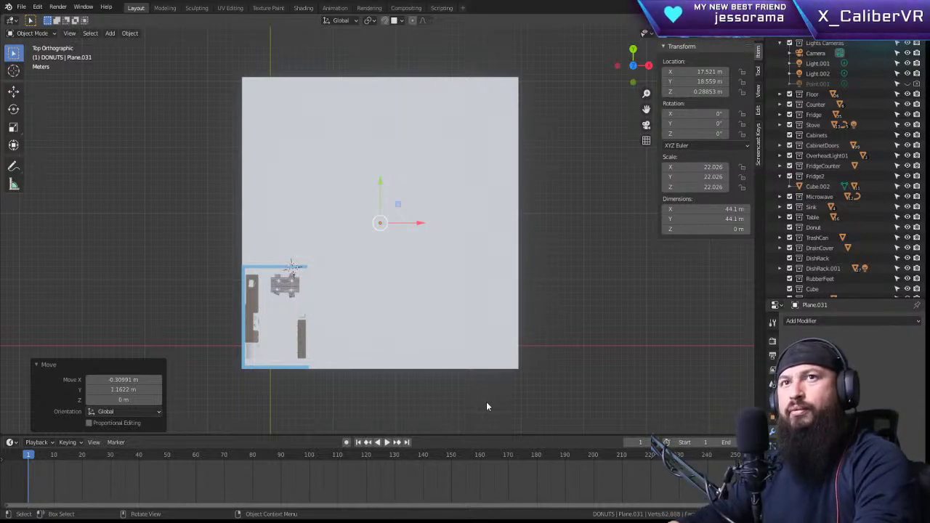
Step: Set the large plane's Z location to 0 m
{"action": "middle_click_drag", "start_coordinate": [557, 303], "coordinate": [564, 179]}
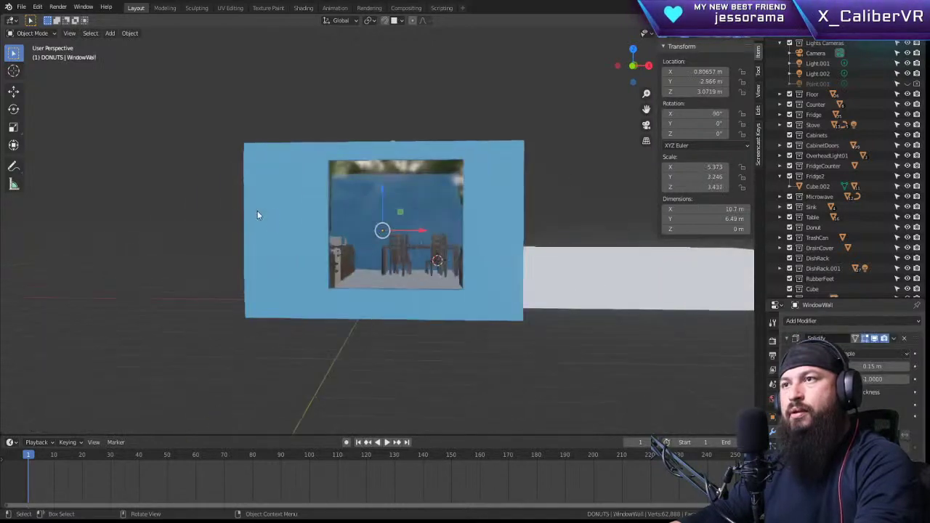
{"action": "left_click", "coordinate": [263, 212]}
{"action": "key", "text": "KP_Decimal"}
{"action": "middle_click_drag", "start_coordinate": [577, 294], "coordinate": [524, 276]}
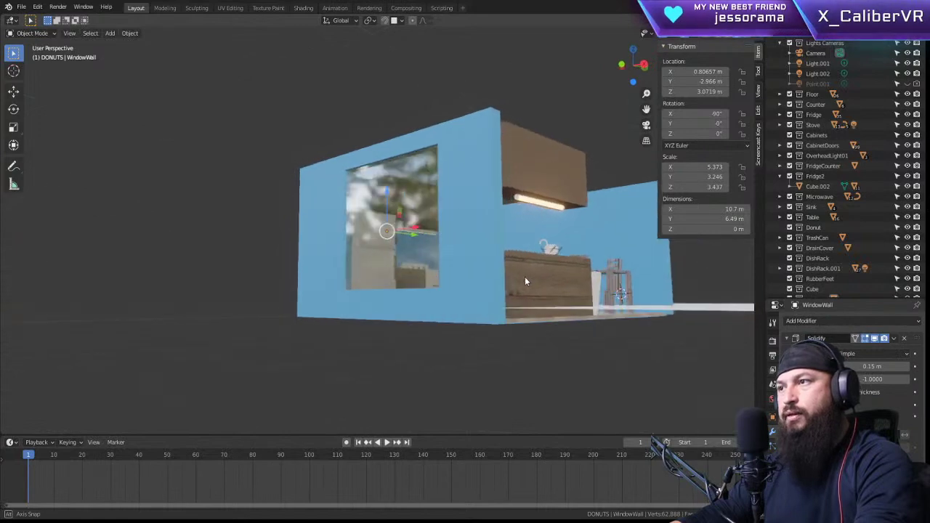
{"action": "middle_click_drag", "start_coordinate": [611, 287], "coordinate": [621, 303], "text": "alt"}
{"action": "left_click", "coordinate": [619, 302]}
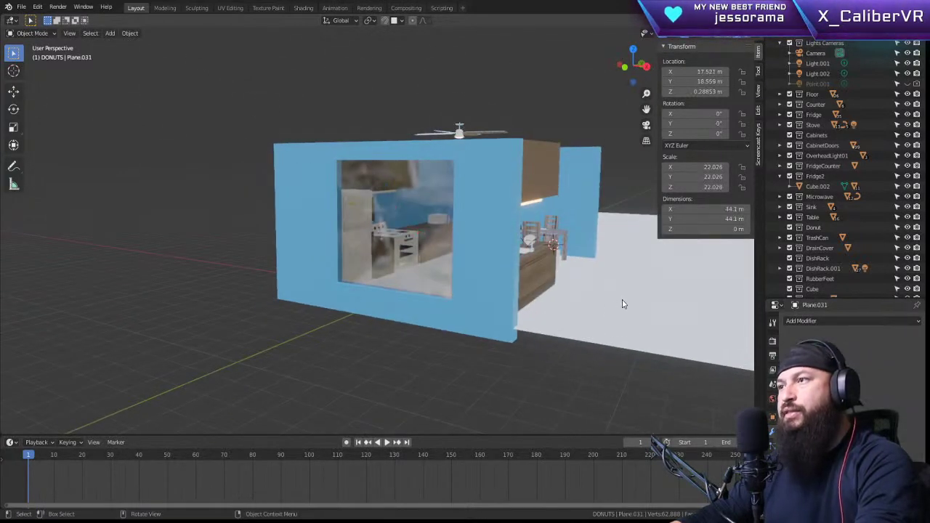
{"action": "scroll", "coordinate": [557, 301], "scroll_direction": "down", "scroll_amount": 2}
{"action": "scroll", "coordinate": [557, 301], "scroll_direction": "down", "scroll_amount": 3}
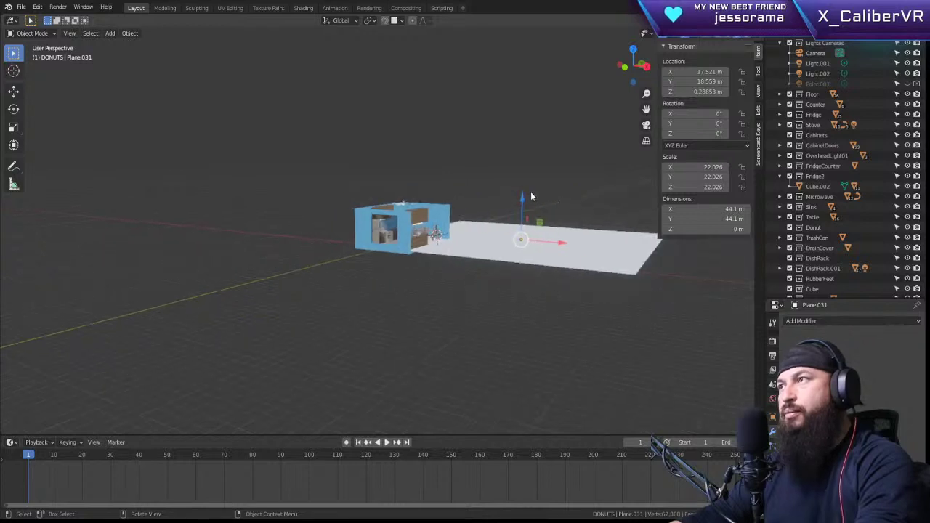
{"action": "left_click", "coordinate": [690, 92]}
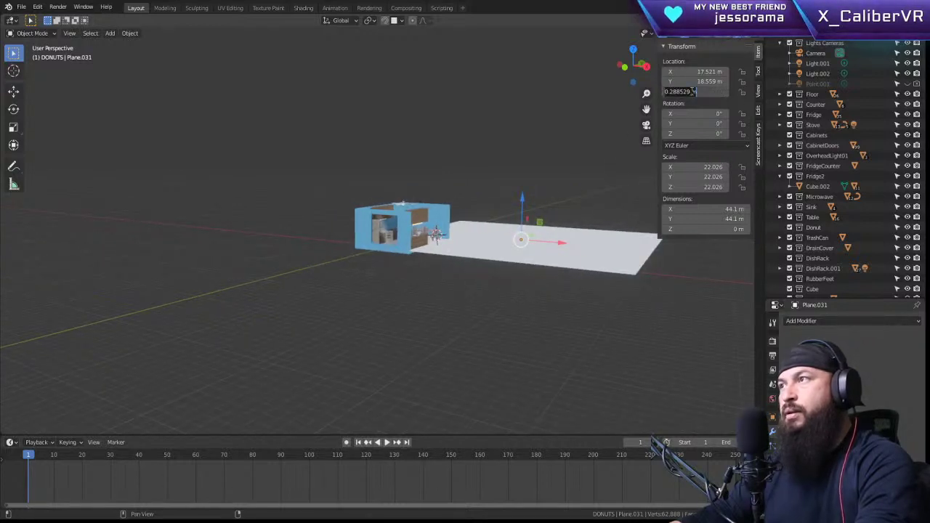
{"action": "type", "text": "0"}
{"action": "key", "text": "Return"}
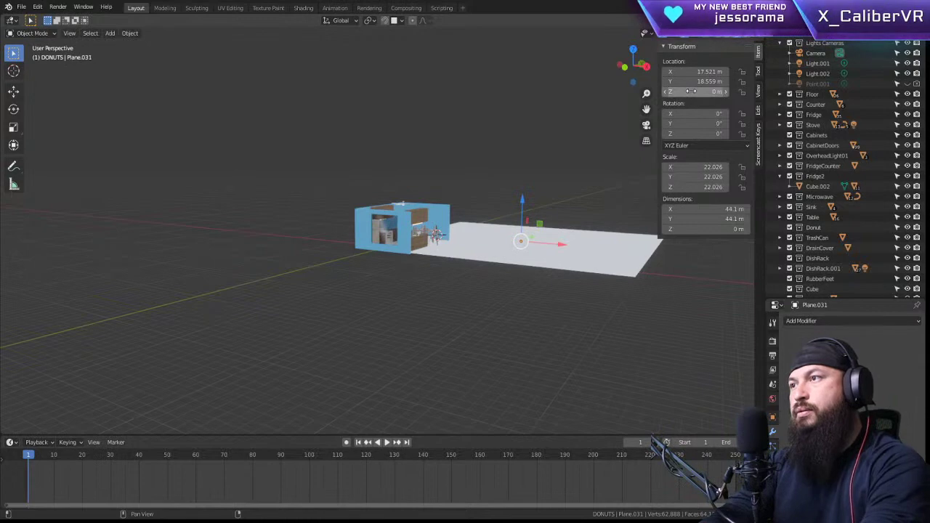
Step: Check how the large plane meets the kitchen's walls and floor, from the open side and in top view
{"action": "scroll", "coordinate": [501, 246], "scroll_direction": "up", "scroll_amount": 5}
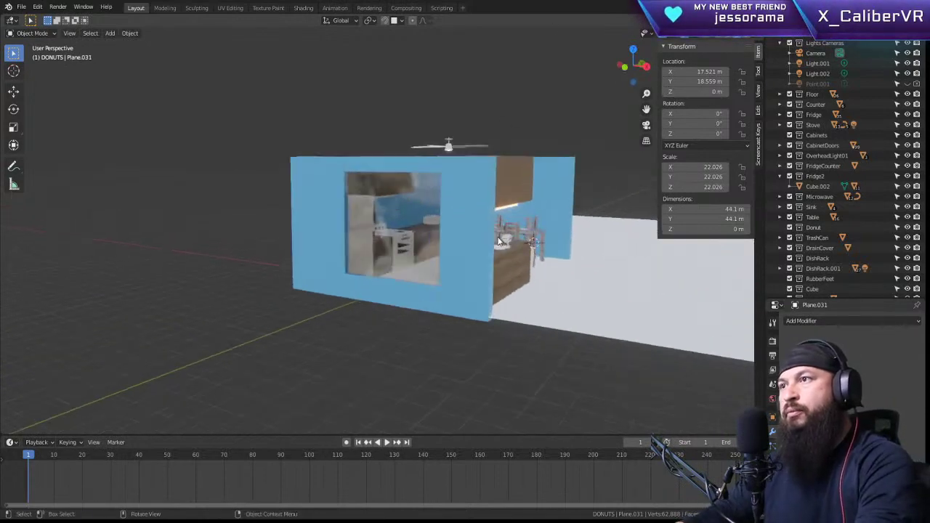
{"action": "middle_click_drag", "start_coordinate": [561, 301], "coordinate": [382, 249]}
{"action": "scroll", "coordinate": [370, 216], "scroll_direction": "down", "scroll_amount": 3}
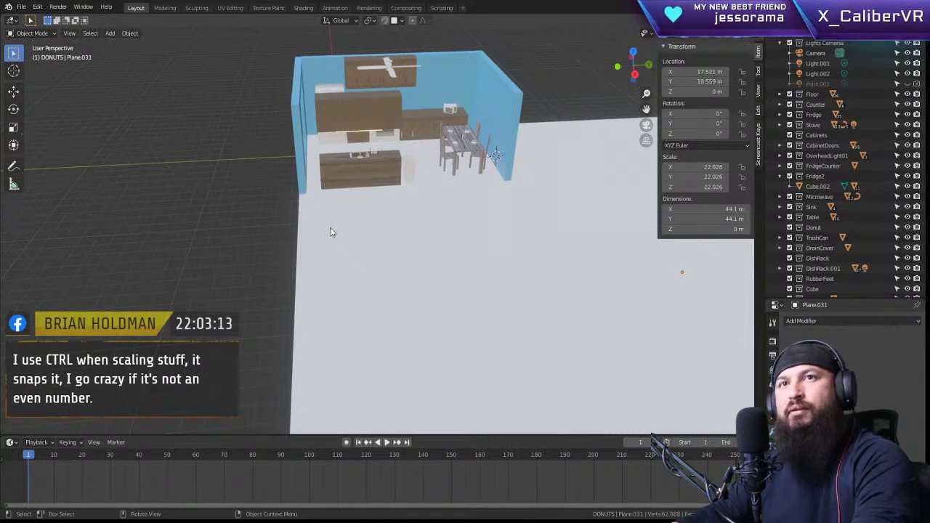
{"action": "middle_click_drag", "start_coordinate": [331, 232], "coordinate": [533, 287]}
{"action": "scroll", "coordinate": [532, 287], "scroll_direction": "down", "scroll_amount": 4}
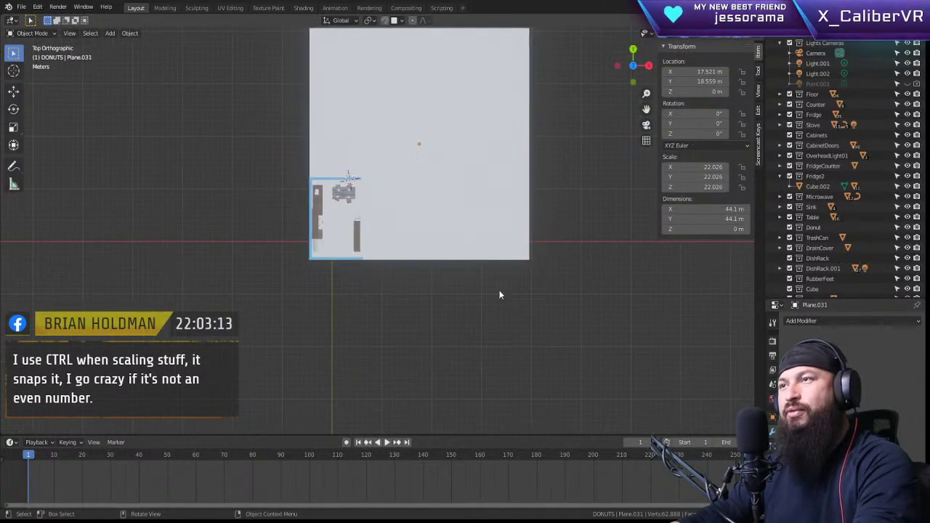
Step: Add a Solidify modifier to the large base plane and set its thickness to 0.05 m
{"action": "key", "text": "KP_1"}
{"action": "scroll", "coordinate": [382, 205], "scroll_direction": "up", "scroll_amount": 7}
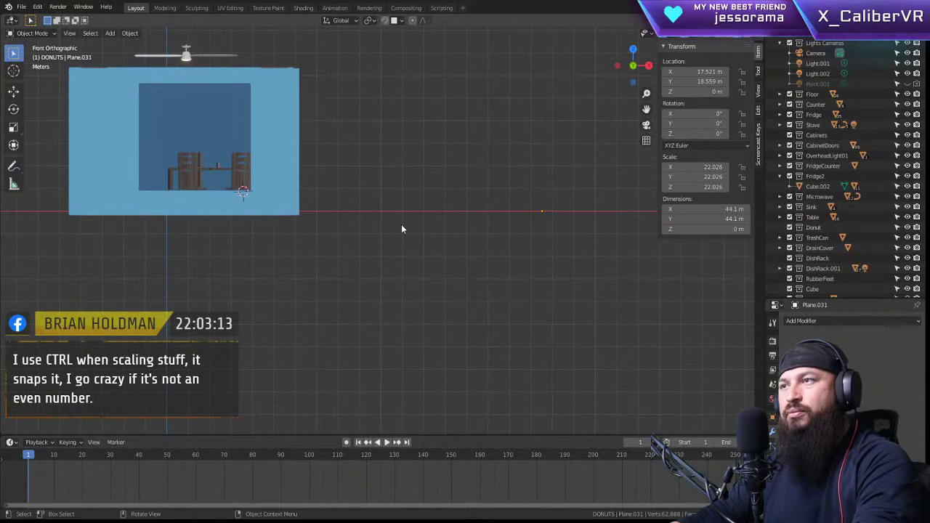
{"action": "middle_click_drag", "start_coordinate": [500, 184], "coordinate": [502, 267]}
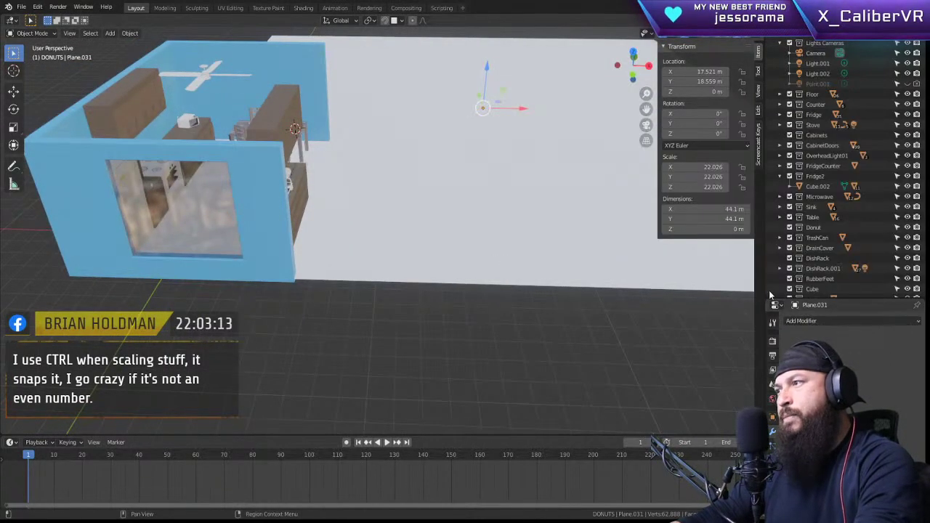
{"action": "left_click", "coordinate": [814, 323]}
{"action": "left_click", "coordinate": [724, 263]}
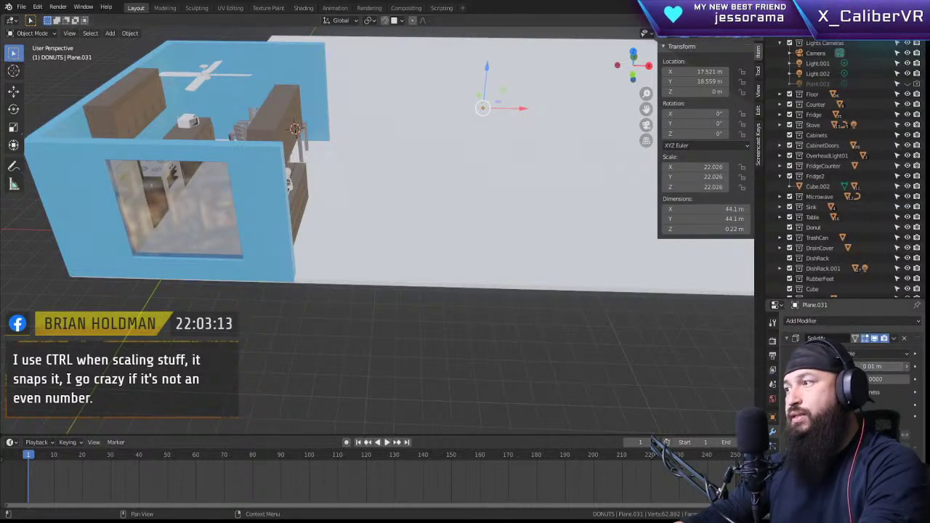
{"action": "left_click_drag", "start_coordinate": [871, 366], "coordinate": [904, 366], "text": "ctrl"}
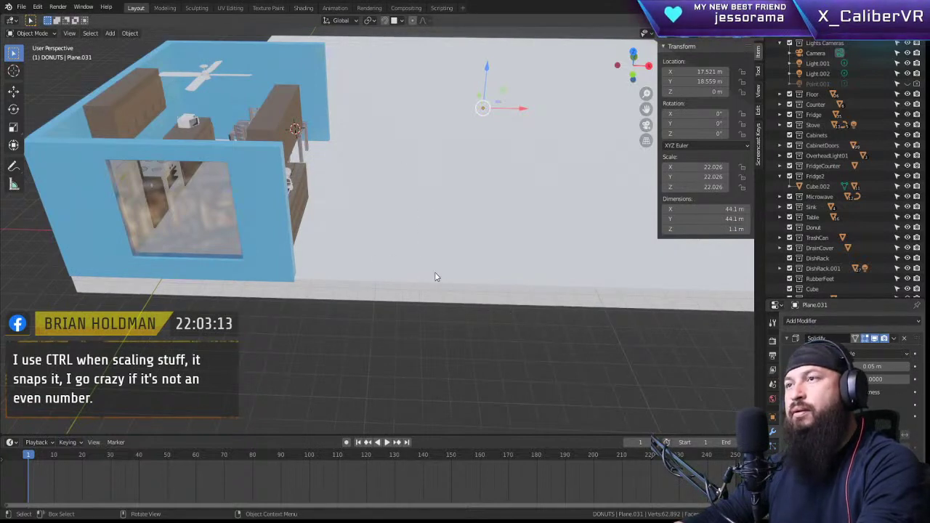
Step: Lower the thickened base plane to a Z location of about -0.19 m so it sits beneath the kitchen floor
{"action": "key", "text": "KP_7"}
{"action": "key", "text": "KP_1"}
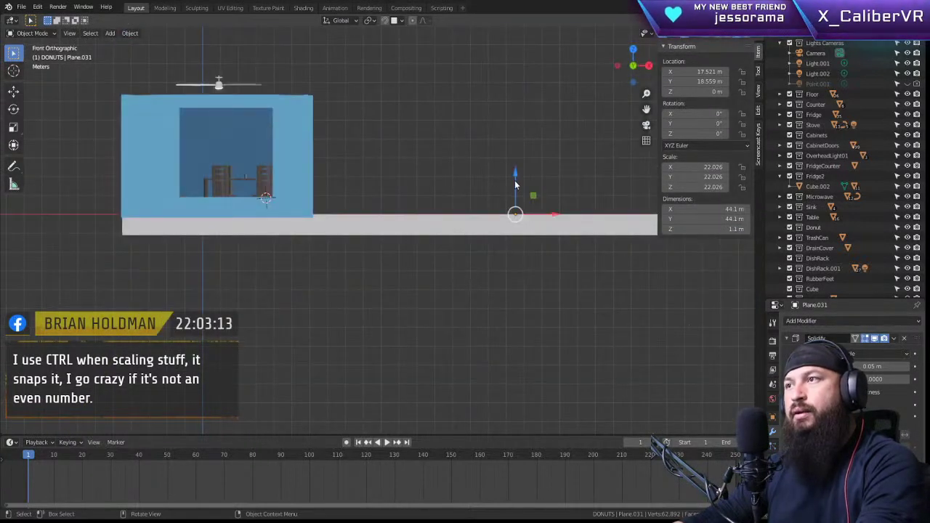
{"action": "key", "text": "g"}
{"action": "key", "text": "z"}
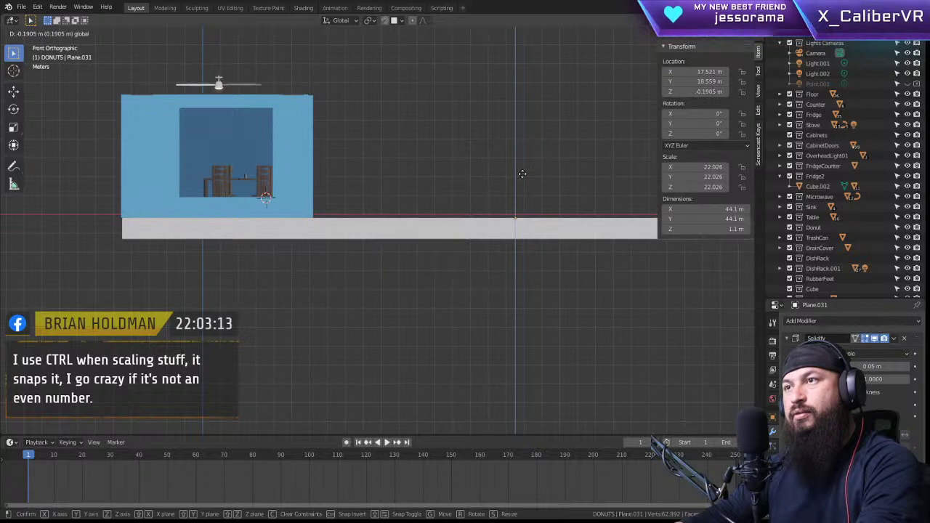
{"action": "left_click", "coordinate": [522, 174]}
{"action": "middle_click_drag", "start_coordinate": [425, 140], "coordinate": [310, 235]}
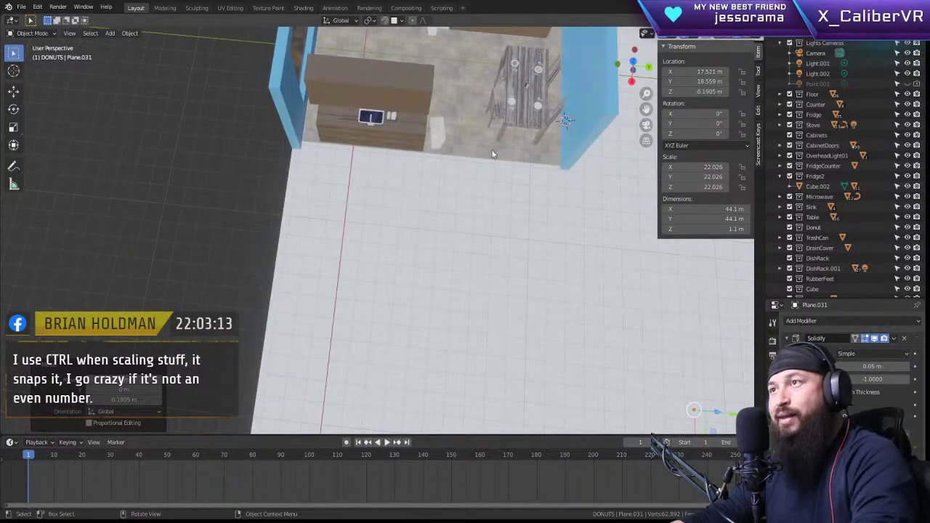
{"action": "scroll", "coordinate": [475, 299], "scroll_direction": "down", "scroll_amount": 4}
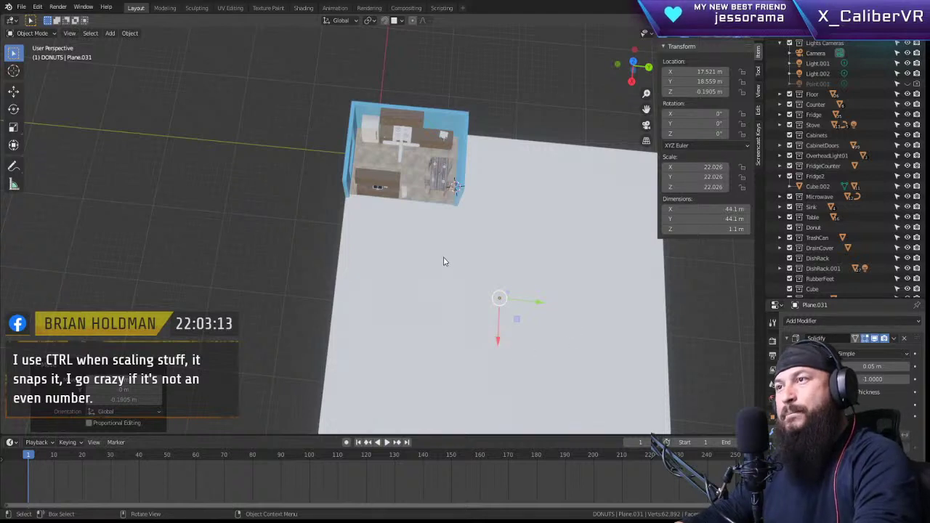
{"action": "mouse_move", "coordinate": [534, 283]}
{"action": "middle_mouse_down"}
{"action": "mouse_move", "coordinate": [585, 299]}
{"action": "mouse_move", "coordinate": [589, 311]}
{"action": "mouse_move", "coordinate": [554, 235]}
{"action": "mouse_move", "coordinate": [434, 207]}
{"action": "mouse_move", "coordinate": [500, 196]}
{"action": "mouse_move", "coordinate": [556, 204]}
{"action": "mouse_move", "coordinate": [570, 217]}
{"action": "mouse_move", "coordinate": [569, 248]}
{"action": "mouse_move", "coordinate": [556, 239]}
{"action": "mouse_move", "coordinate": [645, 359]}
{"action": "mouse_move", "coordinate": [593, 311]}
{"action": "mouse_move", "coordinate": [508, 276]}
{"action": "mouse_move", "coordinate": [535, 288]}
{"action": "middle_mouse_up"}
{"action": "key", "text": "KP_7"}
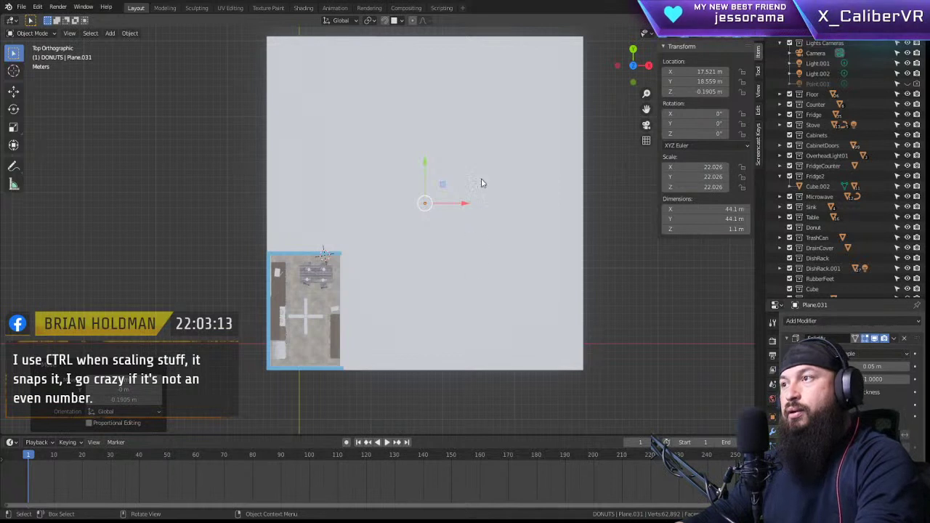
Step: Duplicate the kitchen wall beside the dining table, leaving the copy in the same position
{"action": "left_click", "coordinate": [284, 256]}
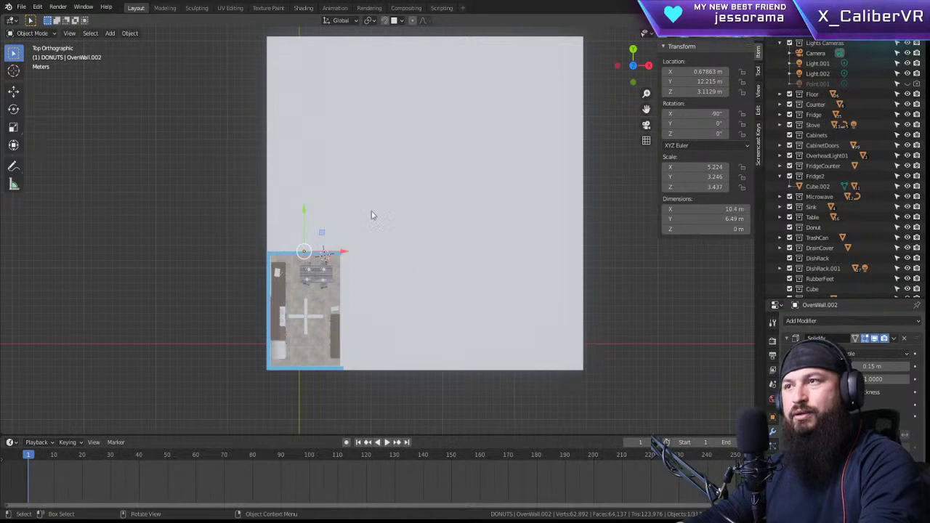
{"action": "key", "text": "g"}
{"action": "right_click", "coordinate": [467, 200]}
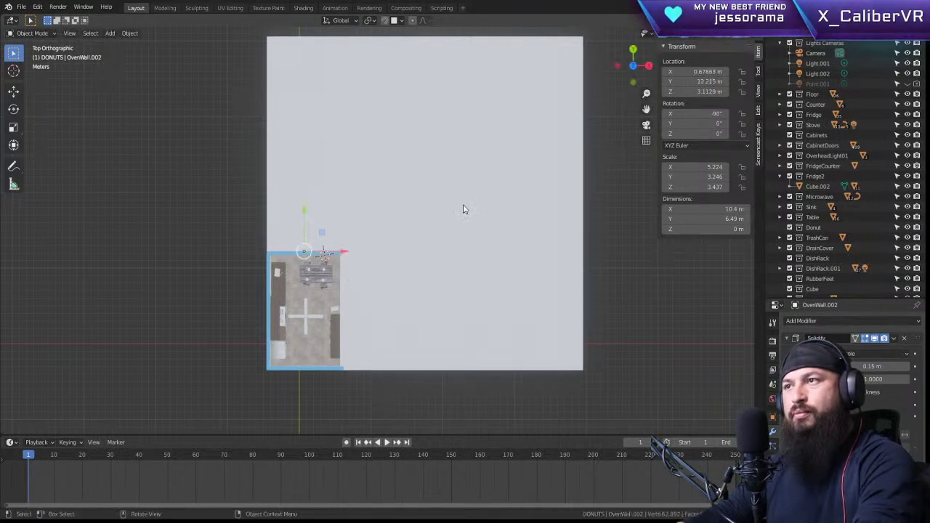
{"action": "key", "text": "shift+d"}
{"action": "right_click", "coordinate": [465, 168]}
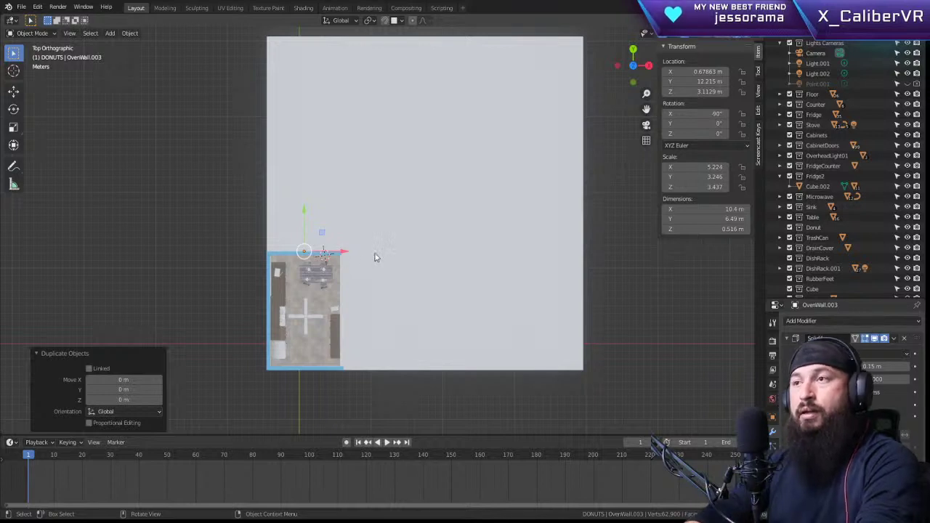
{"action": "key", "text": "r"}
{"action": "key", "text": "y"}
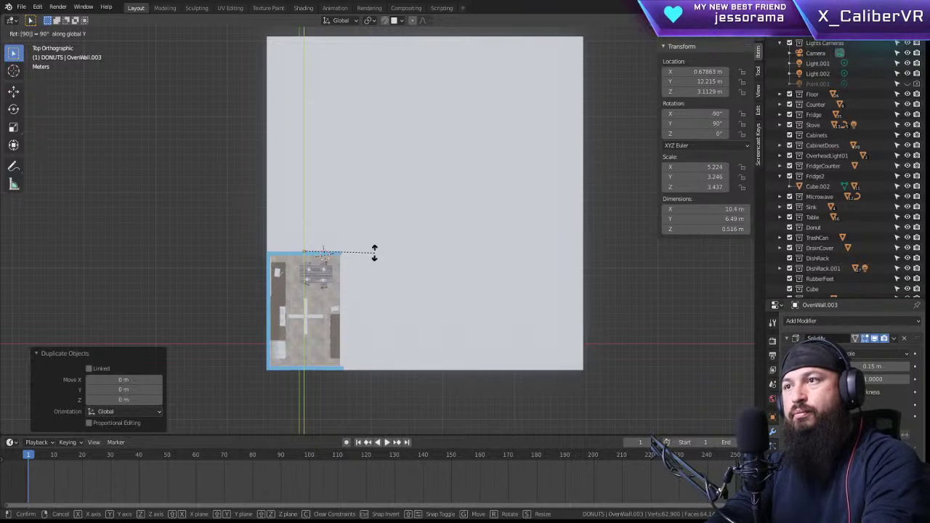
{"action": "key", "text": "r"}
{"action": "key", "text": "Return"}
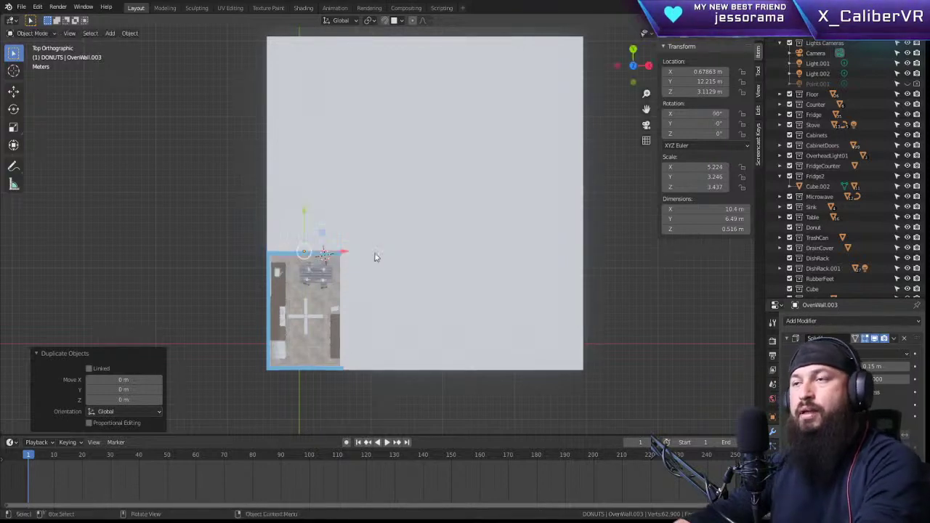
Step: Rotate the duplicated wall 90° about the global Z axis
{"action": "middle_click_drag", "start_coordinate": [385, 236], "coordinate": [276, 138]}
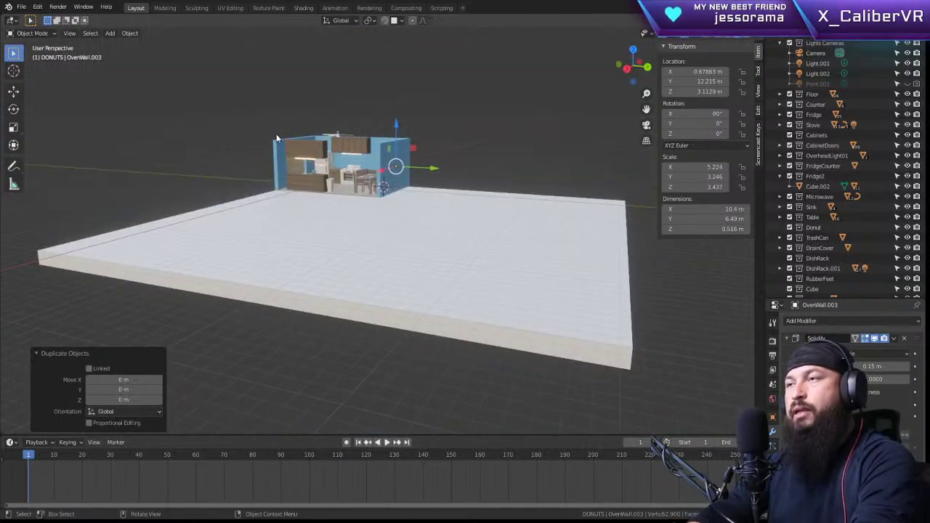
{"action": "key", "text": "r"}
{"action": "type", "text": "z"}
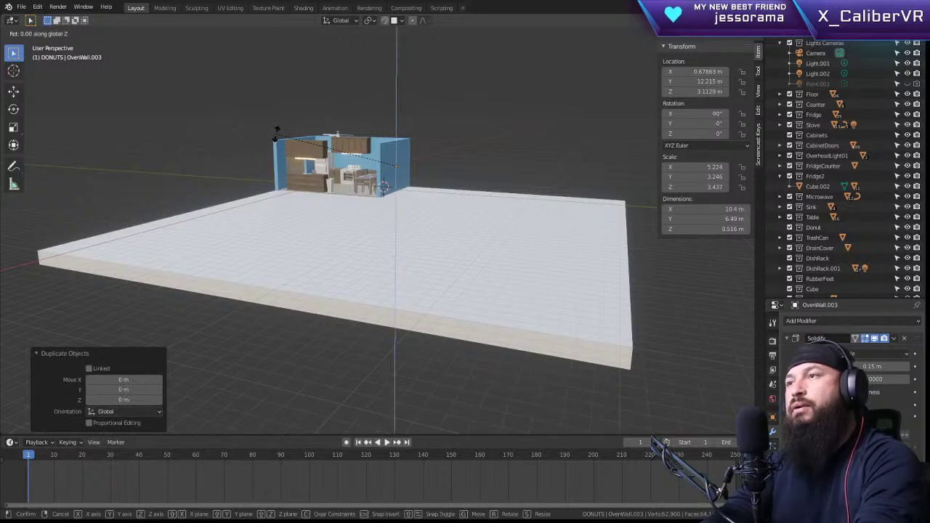
{"action": "type", "text": "90"}
{"action": "key", "text": "Return"}
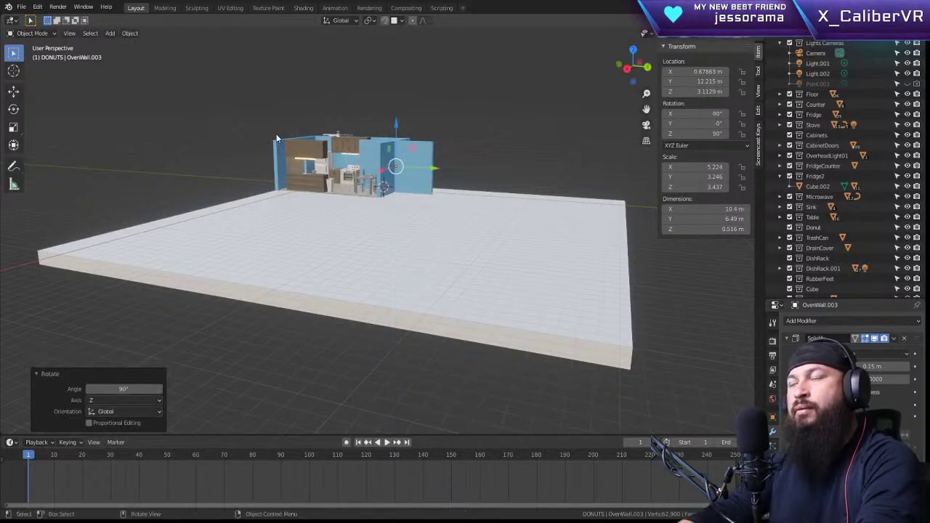
Step: Move the duplicated wall to the base's edge at about X -4.46 m, Y 17.35 m, in line with the kitchen's outer side wall
{"action": "key", "text": "KP_Decimal"}
{"action": "scroll", "coordinate": [357, 130], "scroll_direction": "down", "scroll_amount": 3}
{"action": "middle_click_drag", "start_coordinate": [356, 131], "coordinate": [504, 250]}
{"action": "scroll", "coordinate": [504, 245], "scroll_direction": "down", "scroll_amount": 5}
{"action": "middle_click_drag", "start_coordinate": [448, 349], "coordinate": [421, 97]}
{"action": "key", "text": "KP_7"}
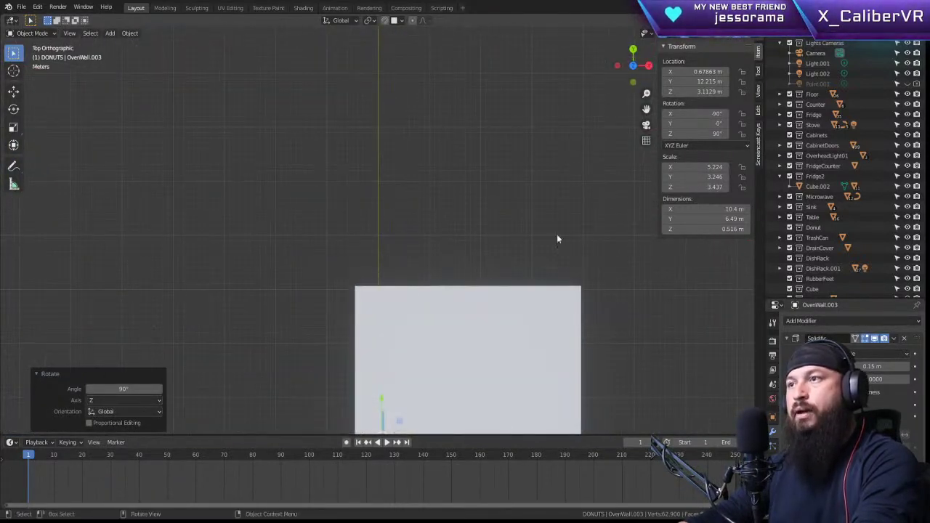
{"action": "scroll", "coordinate": [533, 276], "scroll_direction": "down", "scroll_amount": 2}
{"action": "scroll", "coordinate": [496, 347], "scroll_direction": "up", "scroll_amount": 3}
{"action": "middle_click_drag", "start_coordinate": [497, 347], "coordinate": [442, 70], "text": "shift"}
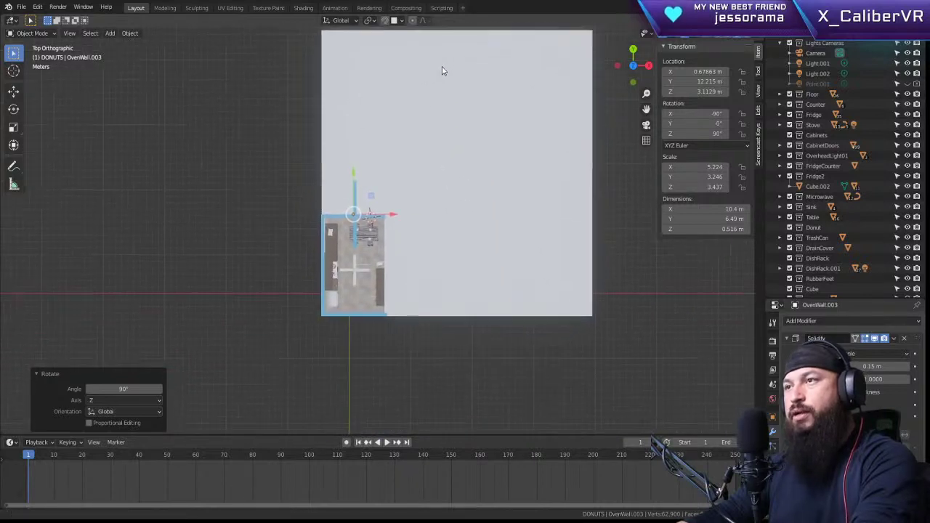
{"action": "key", "text": "g"}
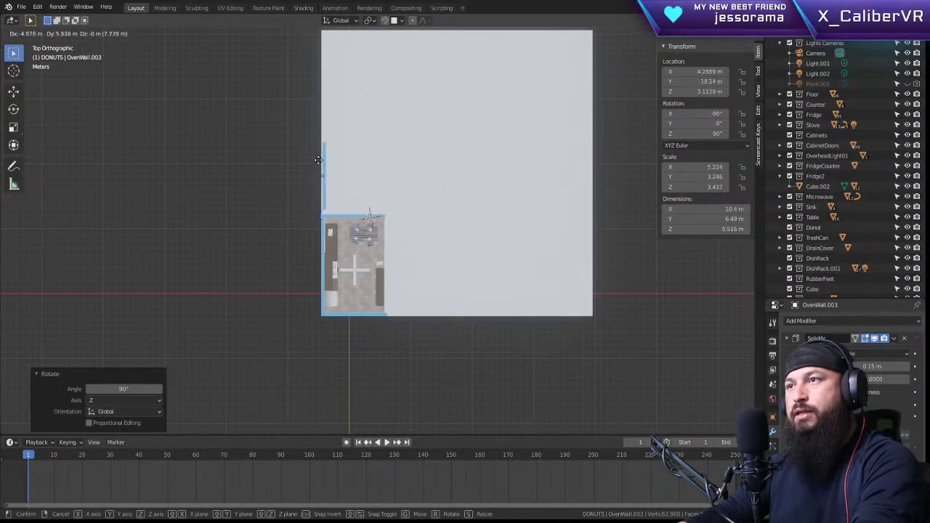
{"action": "left_click", "coordinate": [318, 166]}
Step: Move the duplicated wall farther along the base in side view, to about Y 25.73 m, Z 3.04 m
{"action": "middle_click_drag", "start_coordinate": [332, 266], "coordinate": [438, 131]}
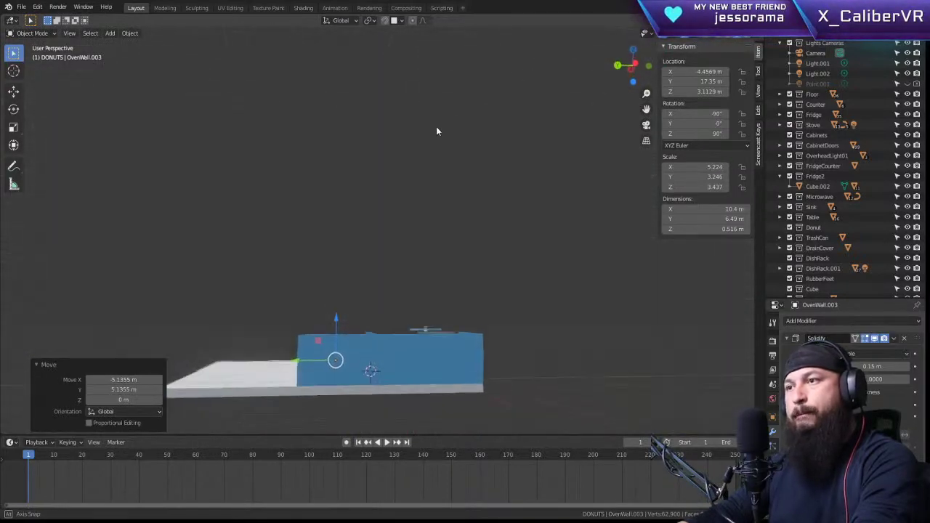
{"action": "scroll", "coordinate": [363, 259], "scroll_direction": "up", "scroll_amount": 5}
{"action": "scroll", "coordinate": [302, 275], "scroll_direction": "down", "scroll_amount": 4}
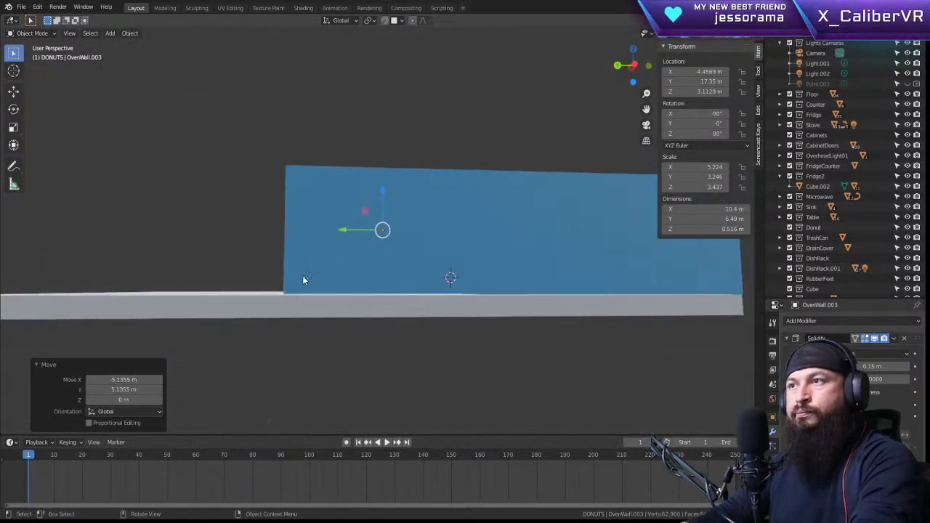
{"action": "key", "text": "KP_1"}
{"action": "key", "text": "KP_3"}
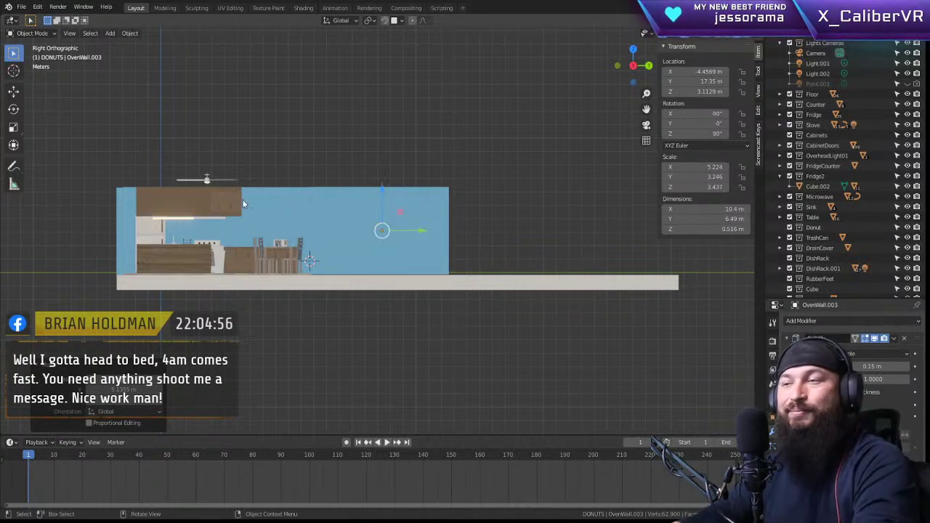
{"action": "key", "text": "g"}
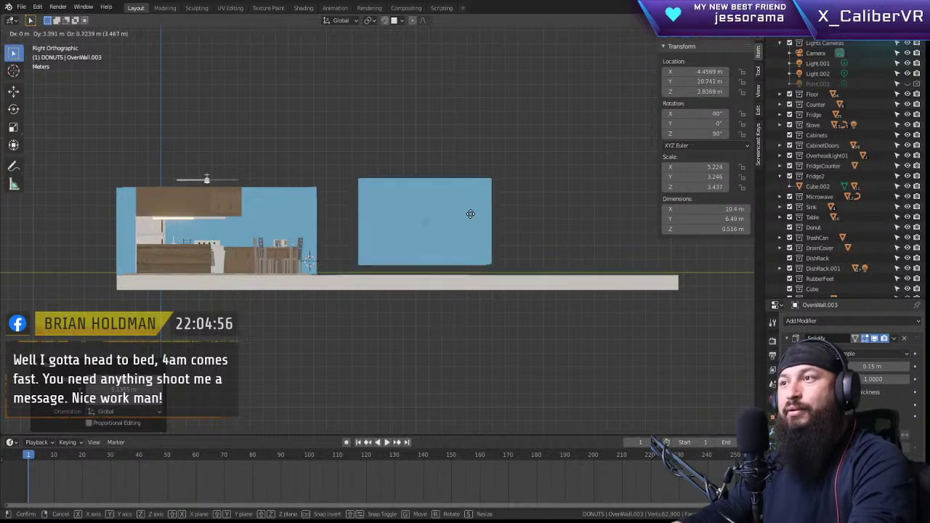
{"action": "left_click", "coordinate": [534, 224]}
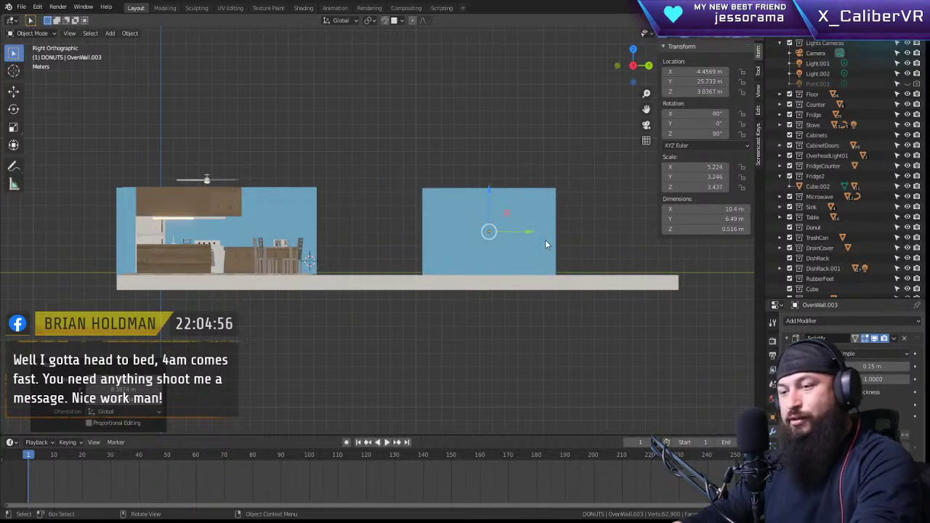
Step: Stretch the duplicated wall along Y to about 27.9 m long and shift it to about Y 26.30 m
{"action": "key", "text": "s"}
{"action": "key", "text": "y"}
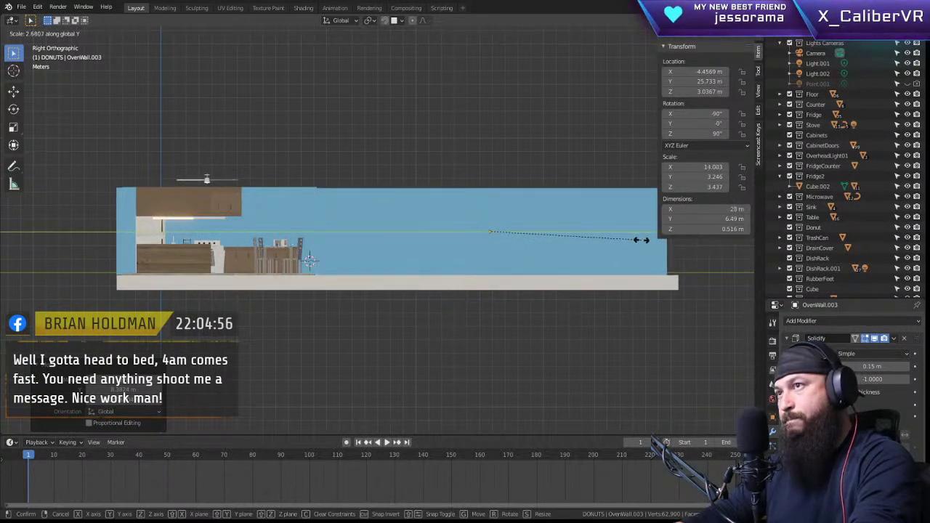
{"action": "left_click", "coordinate": [637, 238]}
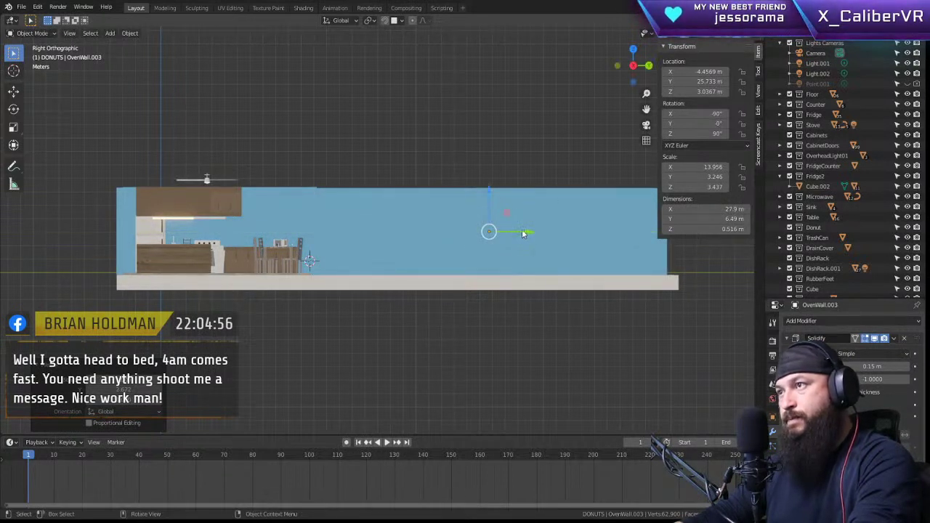
{"action": "left_click_drag", "start_coordinate": [527, 233], "coordinate": [538, 230]}
Step: Lengthen the wall along Y to about 28.2 m and position it at Y 26.38 m, between the kitchen wall and the base's far edge
{"action": "key", "text": "s"}
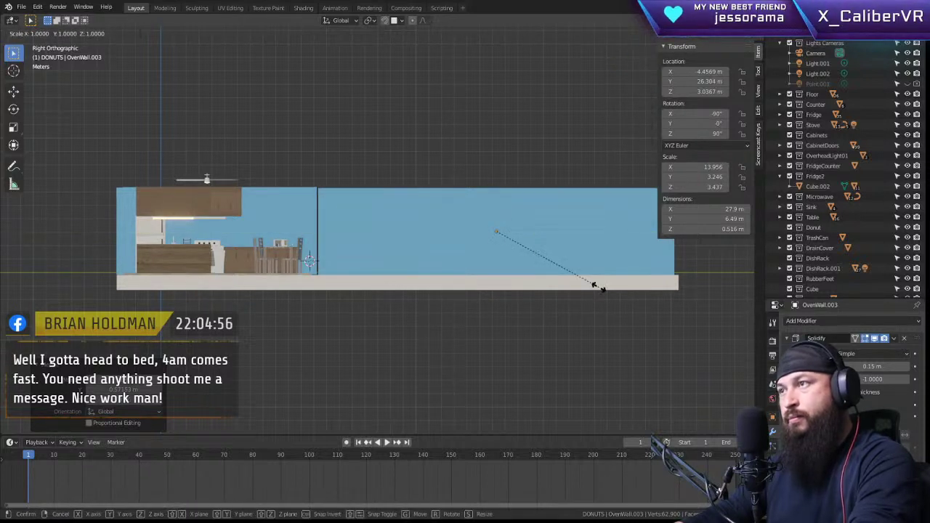
{"action": "key", "text": "y"}
{"action": "left_click", "coordinate": [600, 287]}
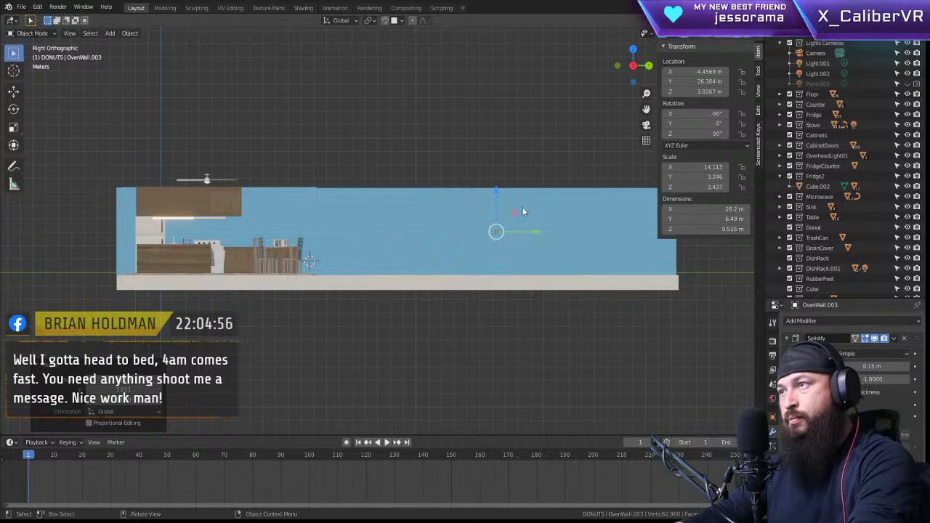
{"action": "left_click_drag", "start_coordinate": [534, 228], "coordinate": [542, 229]}
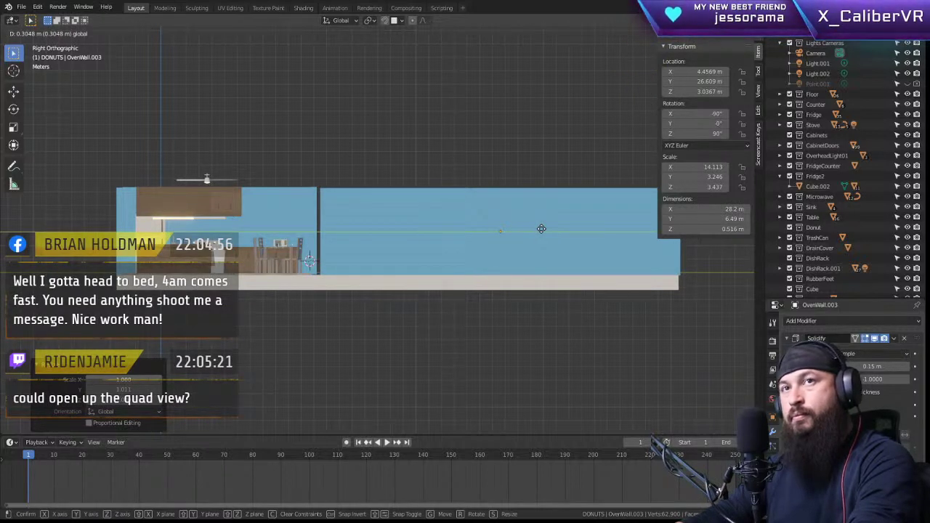
{"action": "left_click_drag", "start_coordinate": [541, 228], "coordinate": [540, 231]}
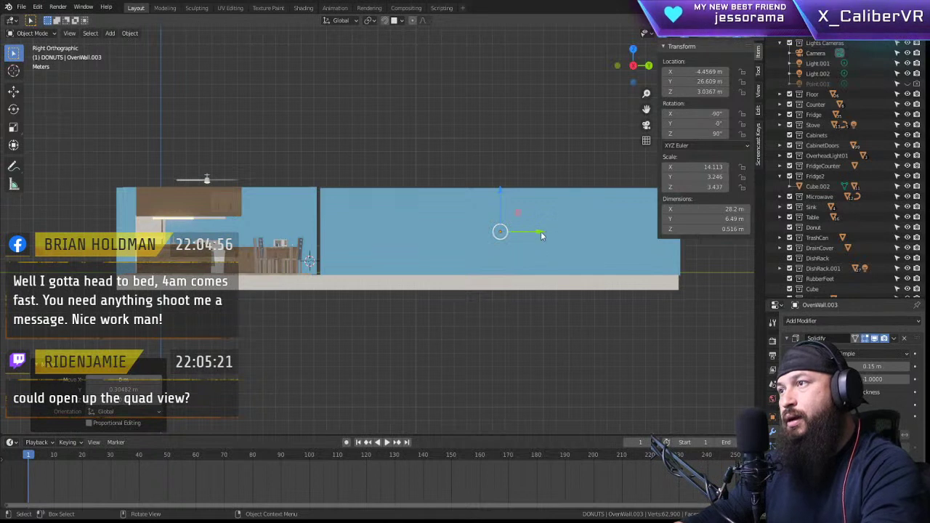
{"action": "left_click_drag", "start_coordinate": [540, 231], "coordinate": [540, 232]}
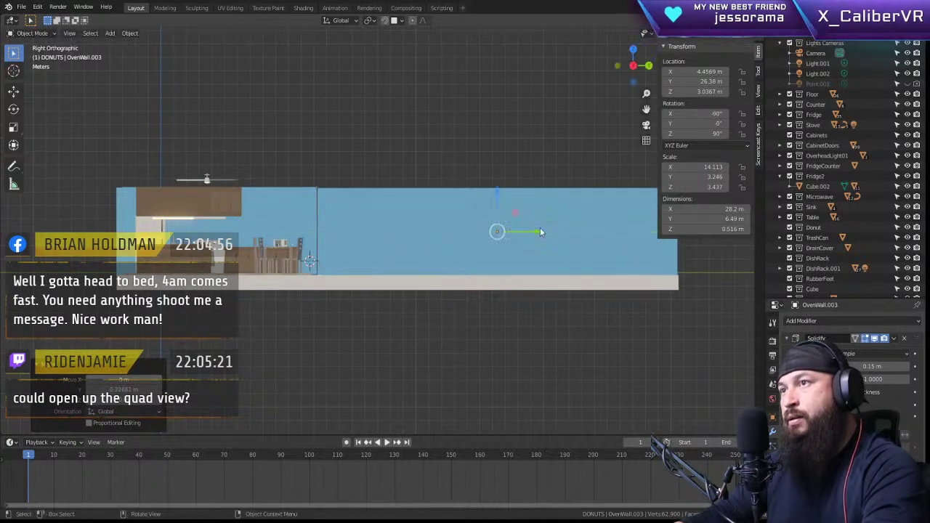
Step: Try splitting the 3D viewport into two side-by-side views
{"action": "left_click_drag", "start_coordinate": [760, 29], "coordinate": [614, 14]}
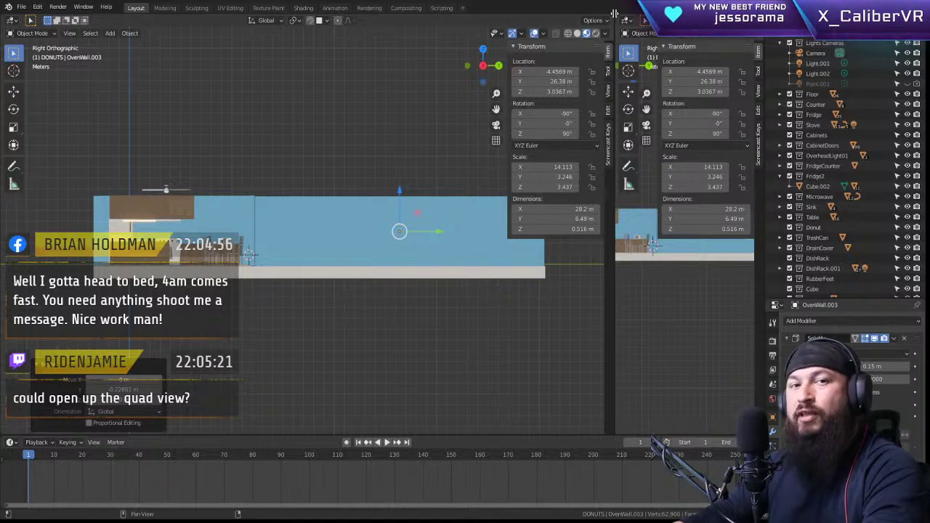
{"action": "left_click_drag", "start_coordinate": [614, 14], "coordinate": [644, 32]}
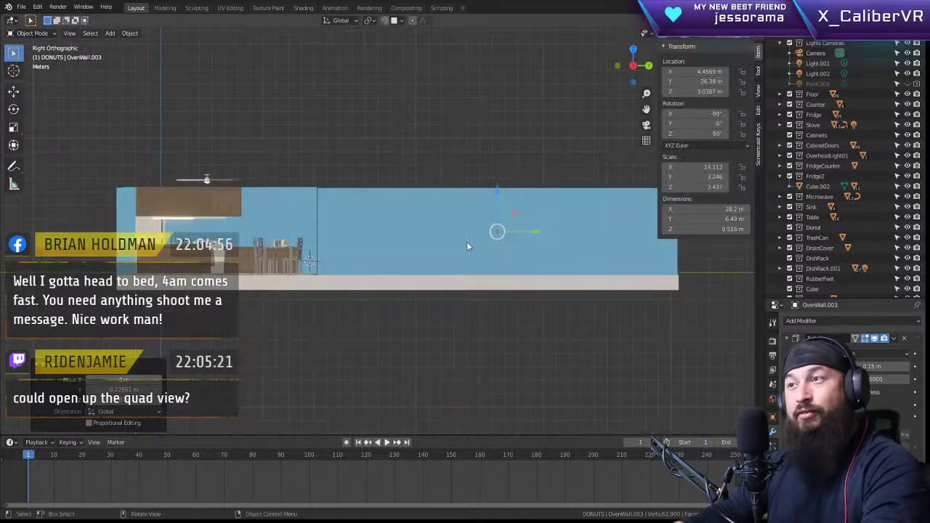
Step: Raise the long wall to a Z location of about 3.11 m and frame it in the view
{"action": "left_click_drag", "start_coordinate": [499, 186], "coordinate": [500, 184]}
{"action": "key", "text": "KP_Decimal"}
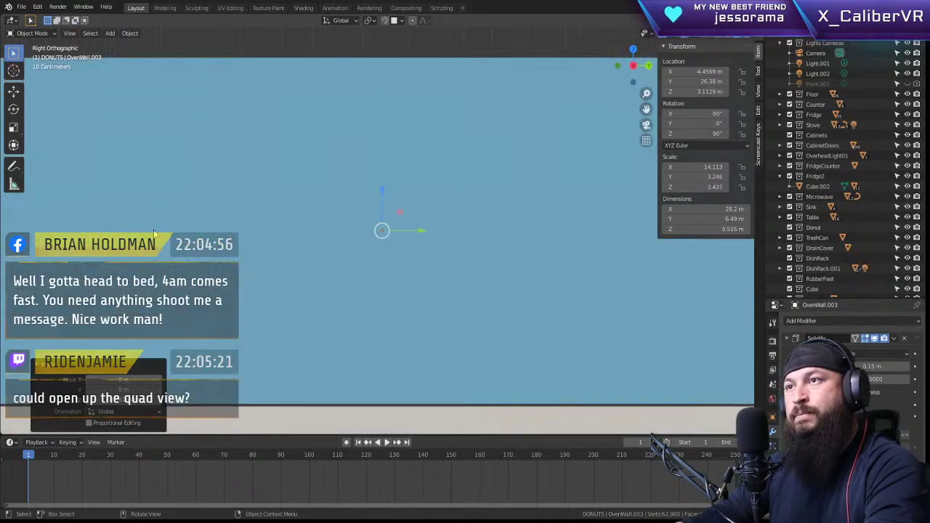
Step: Inspect the joint between the long wall and the kitchen walls from the side and in perspective
{"action": "middle_click_drag", "start_coordinate": [153, 233], "coordinate": [381, 223], "text": "shift"}
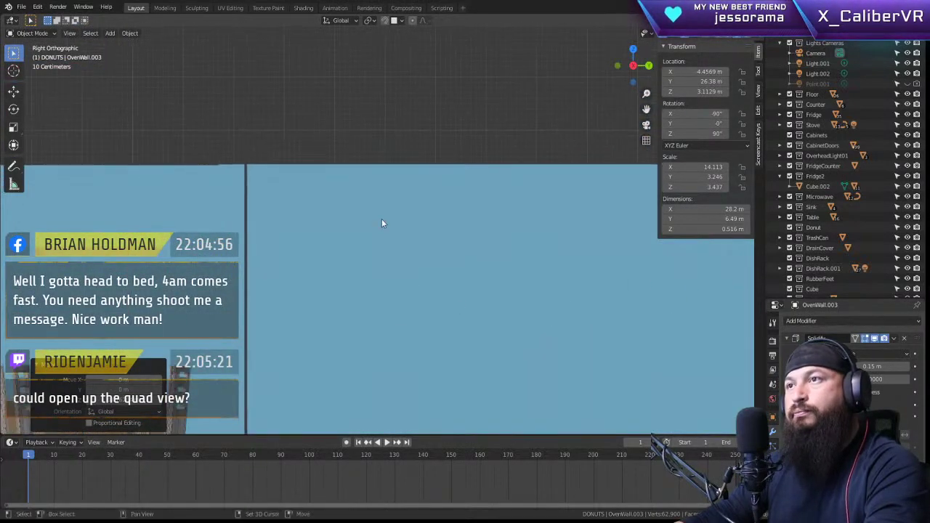
{"action": "scroll", "coordinate": [208, 164], "scroll_direction": "up", "scroll_amount": 2}
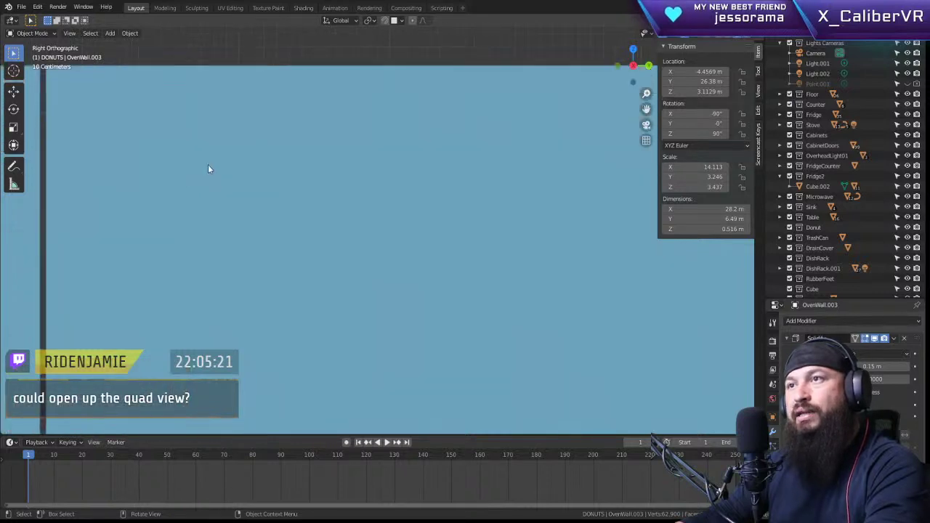
{"action": "middle_click_drag", "start_coordinate": [250, 201], "coordinate": [543, 349], "text": "shift"}
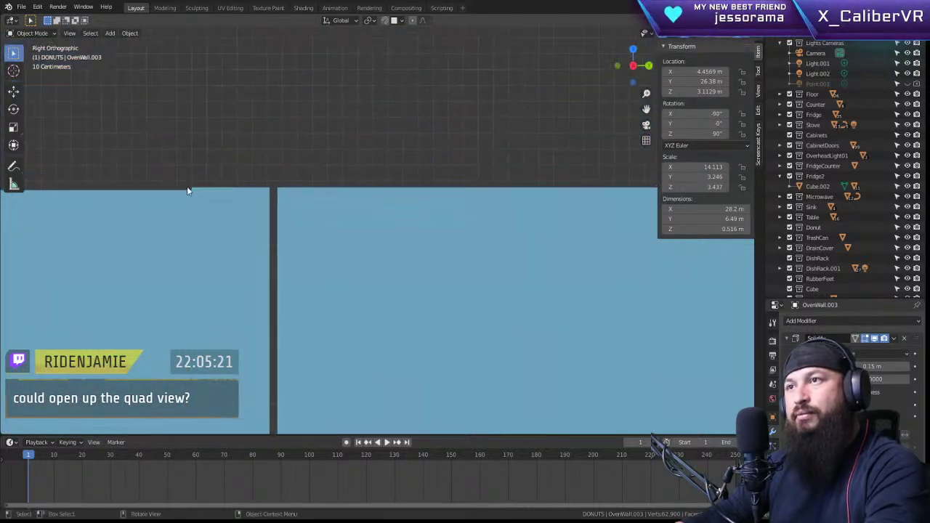
{"action": "scroll", "coordinate": [186, 195], "scroll_direction": "up", "scroll_amount": 3}
{"action": "middle_click_drag", "start_coordinate": [186, 197], "coordinate": [446, 239], "text": "shift"}
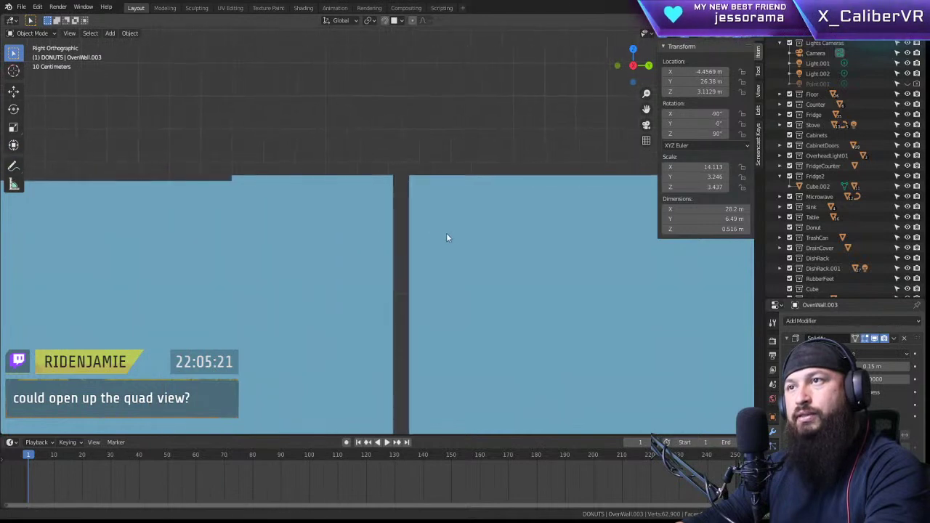
{"action": "middle_click_drag", "start_coordinate": [237, 194], "coordinate": [455, 245]}
{"action": "scroll", "coordinate": [456, 244], "scroll_direction": "down", "scroll_amount": 6}
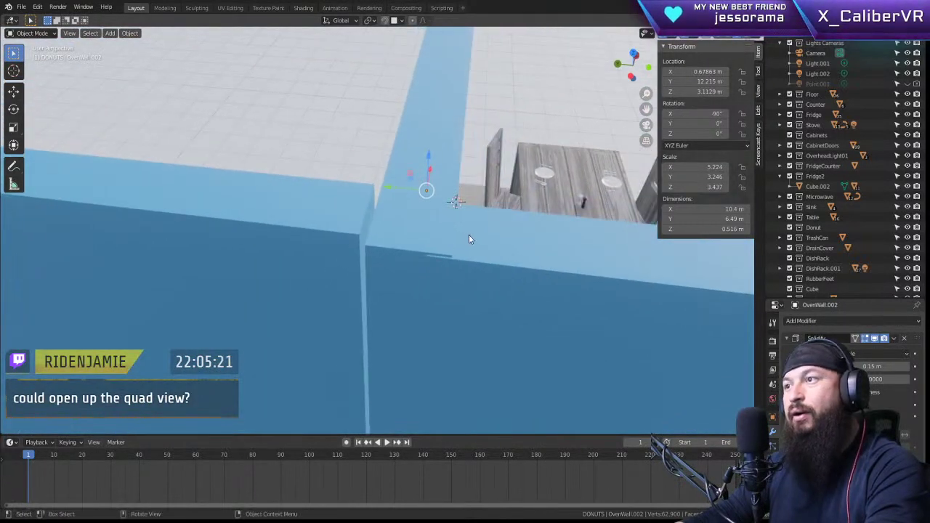
{"action": "left_click", "coordinate": [376, 263]}
{"action": "scroll", "coordinate": [321, 237], "scroll_direction": "down", "scroll_amount": 3}
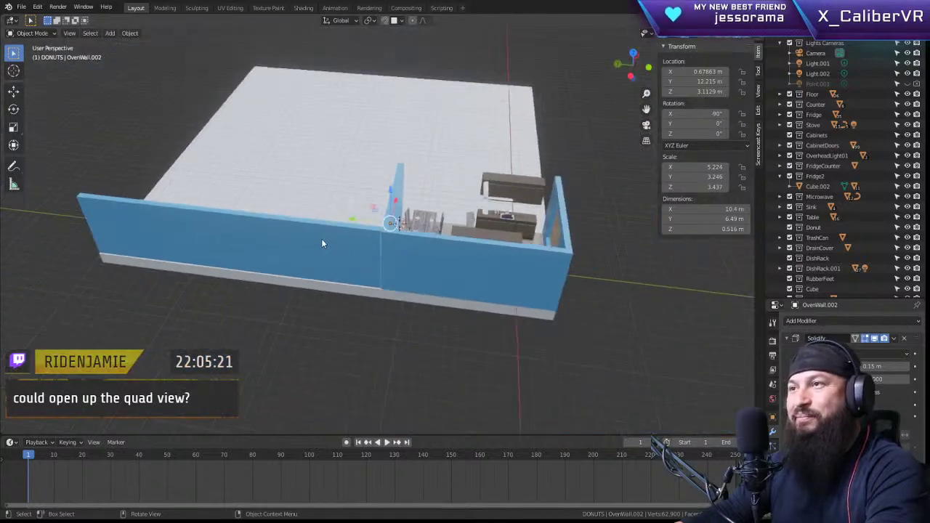
Step: Slide the long outer wall along Y to about 30.15 m, opening a gap beside the kitchen's corner
{"action": "scroll", "coordinate": [345, 257], "scroll_direction": "up", "scroll_amount": 6}
{"action": "scroll", "coordinate": [257, 288], "scroll_direction": "down", "scroll_amount": 5}
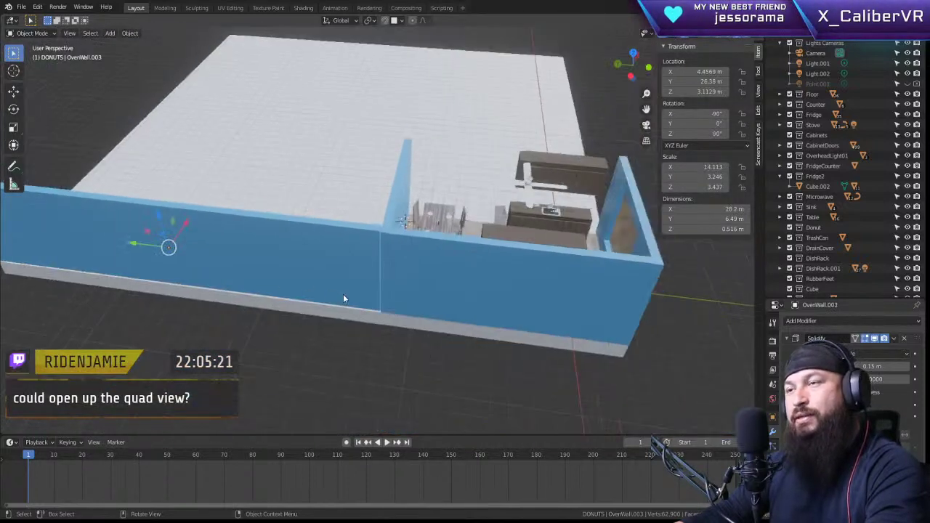
{"action": "key", "text": "g"}
{"action": "key", "text": "y"}
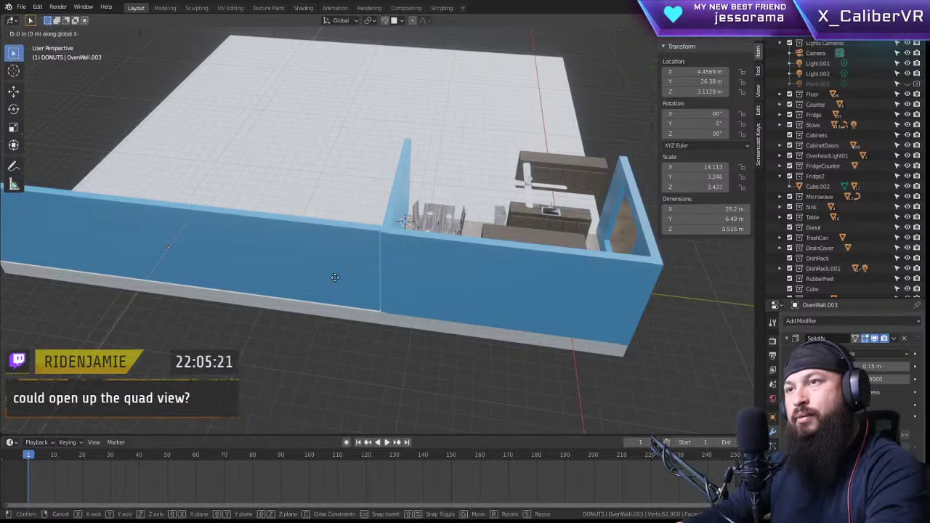
{"action": "left_click", "coordinate": [283, 273]}
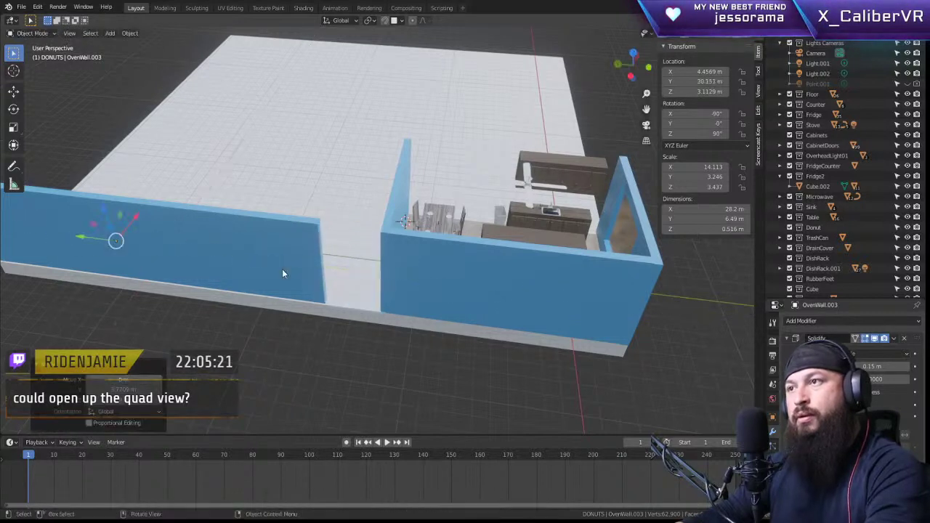
Step: Move the short wall at the end of the kitchen along Y to about 12.35 m
{"action": "left_click", "coordinate": [404, 193]}
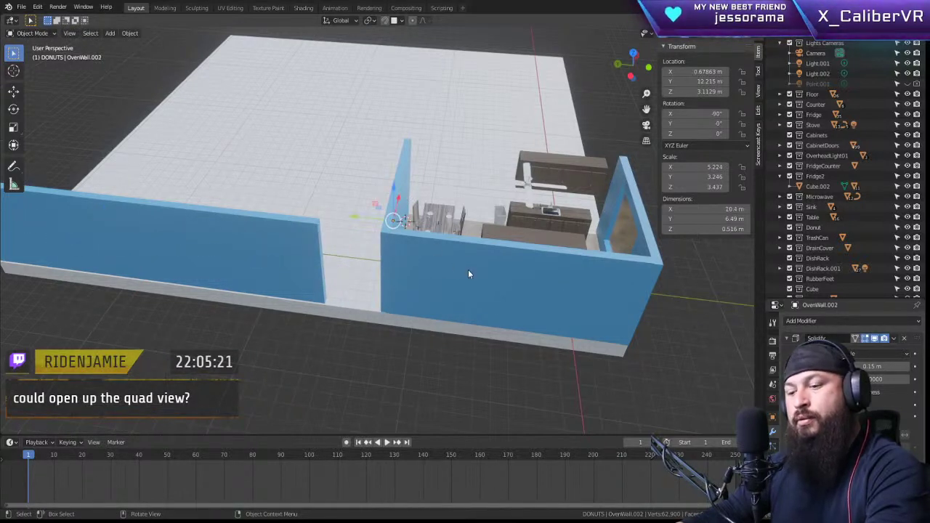
{"action": "key", "text": "g"}
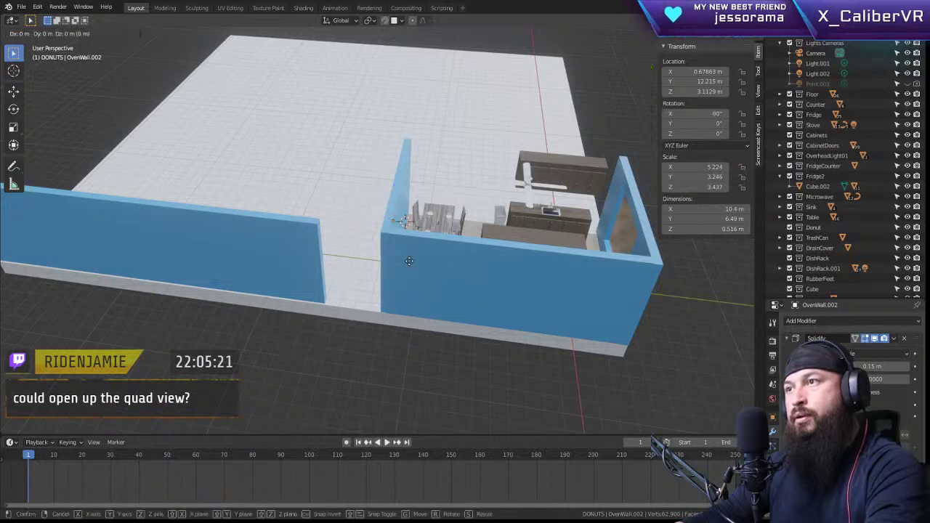
{"action": "key", "text": "y"}
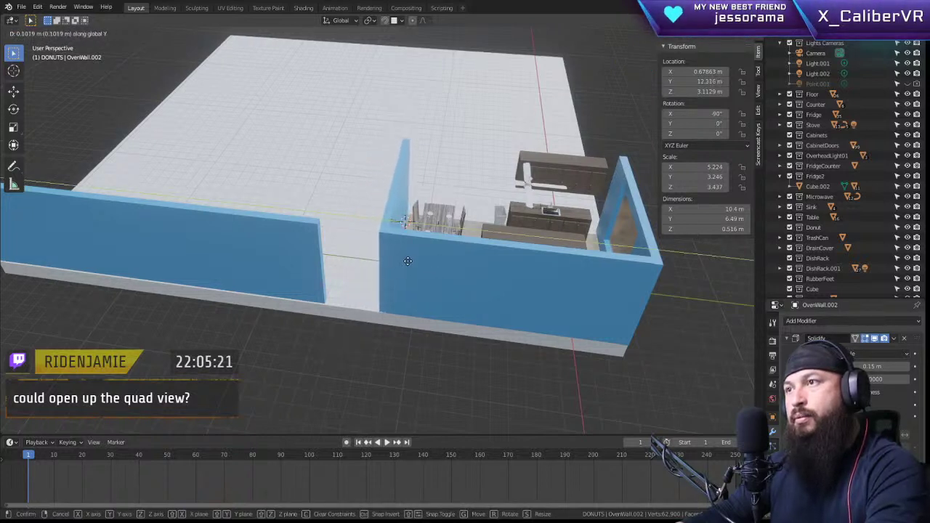
{"action": "left_click", "coordinate": [408, 261]}
Step: Lower the short kitchen end wall to a Z location of about 3.09 m, levelling its top with the adjoining wall
{"action": "scroll", "coordinate": [411, 252], "scroll_direction": "up", "scroll_amount": 4}
{"action": "middle_click_drag", "start_coordinate": [417, 293], "coordinate": [457, 276]}
{"action": "scroll", "coordinate": [438, 237], "scroll_direction": "up", "scroll_amount": 3}
{"action": "middle_click_drag", "start_coordinate": [433, 198], "coordinate": [428, 262]}
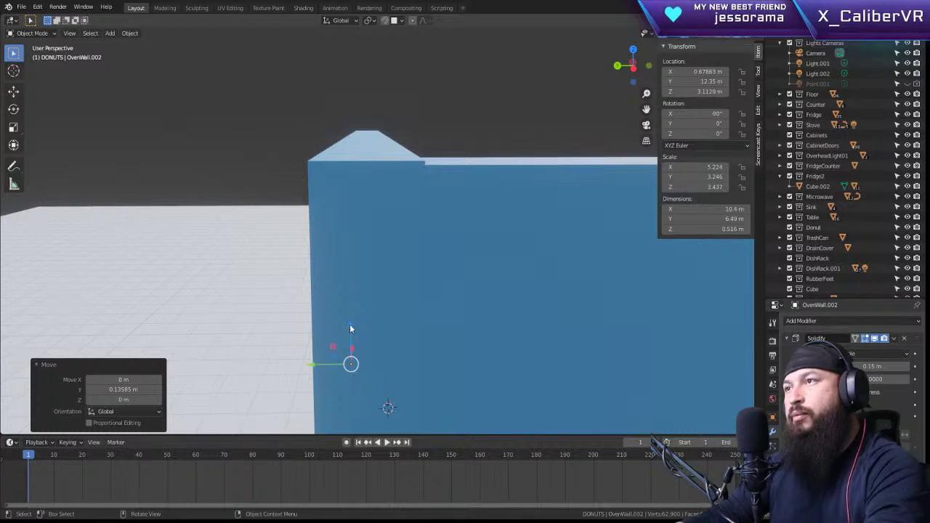
{"action": "mouse_move", "coordinate": [350, 326]}
{"action": "left_mouse_down"}
{"action": "mouse_move", "coordinate": [355, 129]}
{"action": "mouse_move", "coordinate": [359, 229]}
{"action": "mouse_move", "coordinate": [346, 328]}
{"action": "left_mouse_up"}
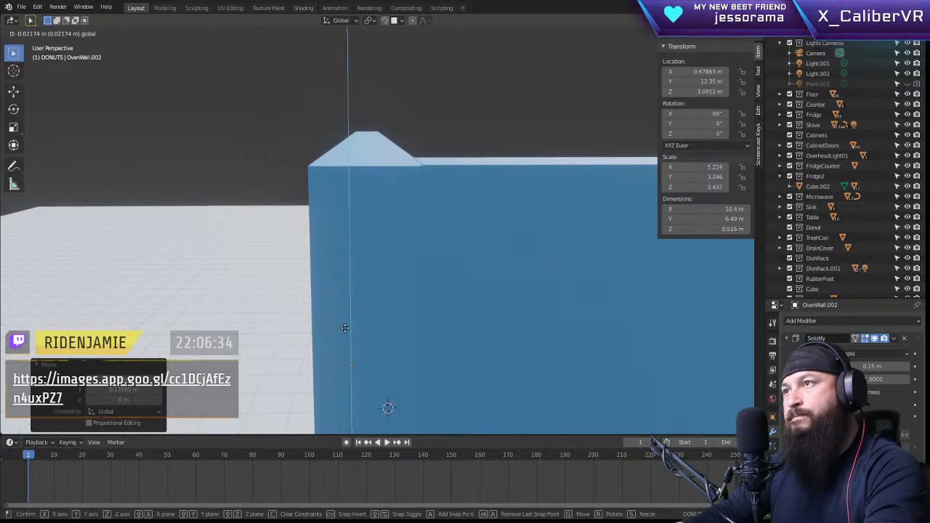
{"action": "left_click_drag", "start_coordinate": [345, 328], "coordinate": [345, 328]}
{"action": "left_click", "coordinate": [345, 328]}
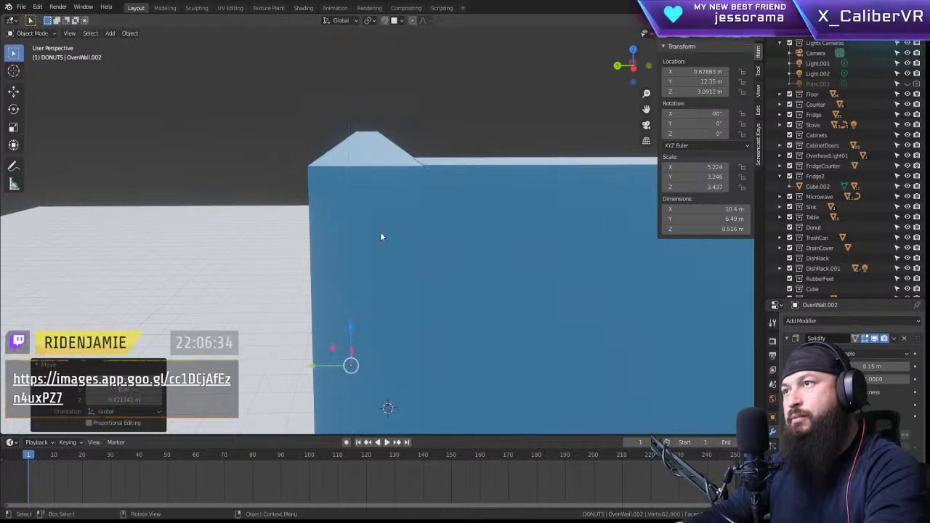
Step: Move the long outer wall back along Y to about 26.45 m, closing the gap at the kitchen corner
{"action": "middle_click_drag", "start_coordinate": [385, 259], "coordinate": [306, 223]}
{"action": "scroll", "coordinate": [440, 236], "scroll_direction": "down", "scroll_amount": 8}
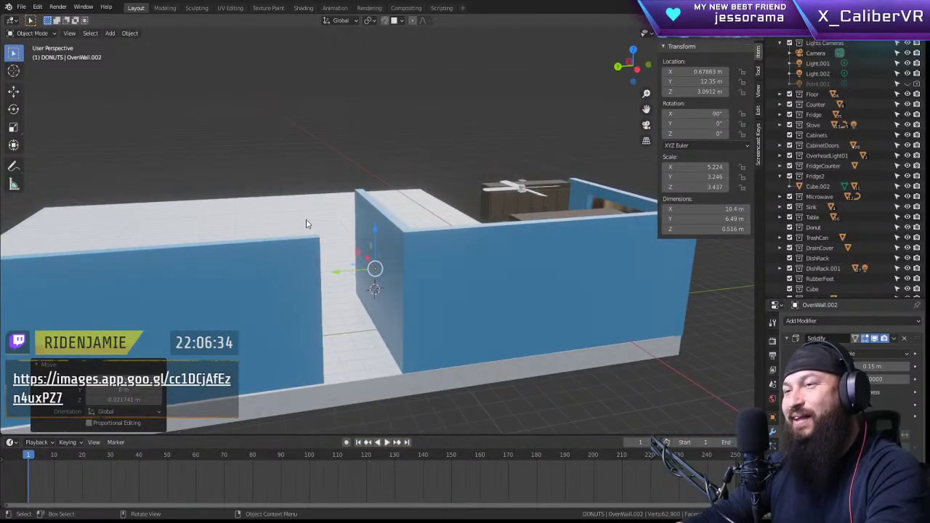
{"action": "left_click", "coordinate": [248, 262]}
{"action": "scroll", "coordinate": [257, 320], "scroll_direction": "down", "scroll_amount": 3}
{"action": "left_click_drag", "start_coordinate": [174, 284], "coordinate": [212, 276]}
Step: Split the 3D viewport into one large view with two smaller views stacked beside it
{"action": "middle_click_drag", "start_coordinate": [212, 277], "coordinate": [452, 244]}
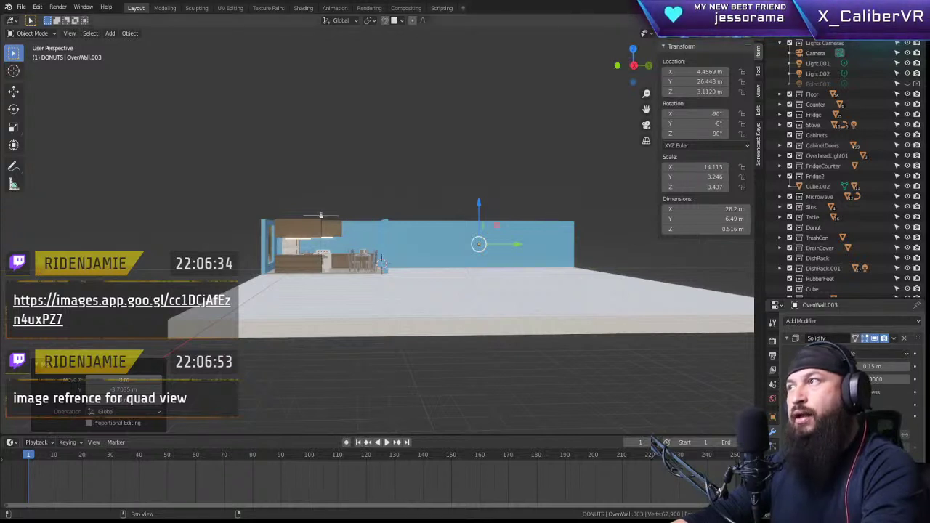
{"action": "left_click_drag", "start_coordinate": [755, 16], "coordinate": [538, 14]}
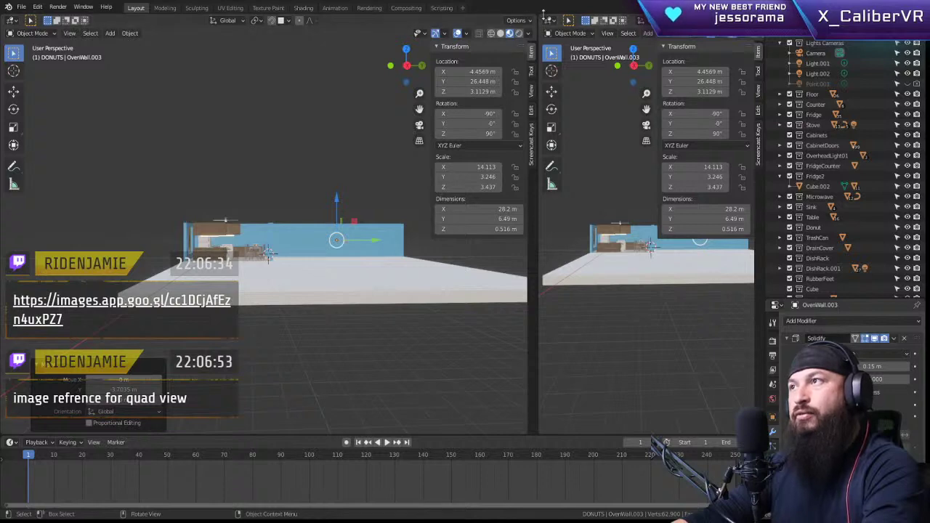
{"action": "left_click", "coordinate": [546, 17]}
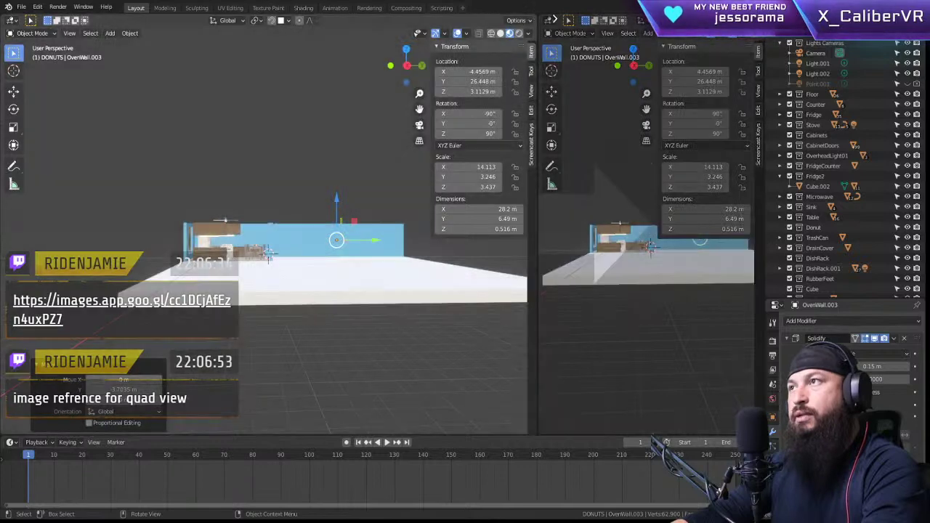
{"action": "key", "text": "ctrl+space"}
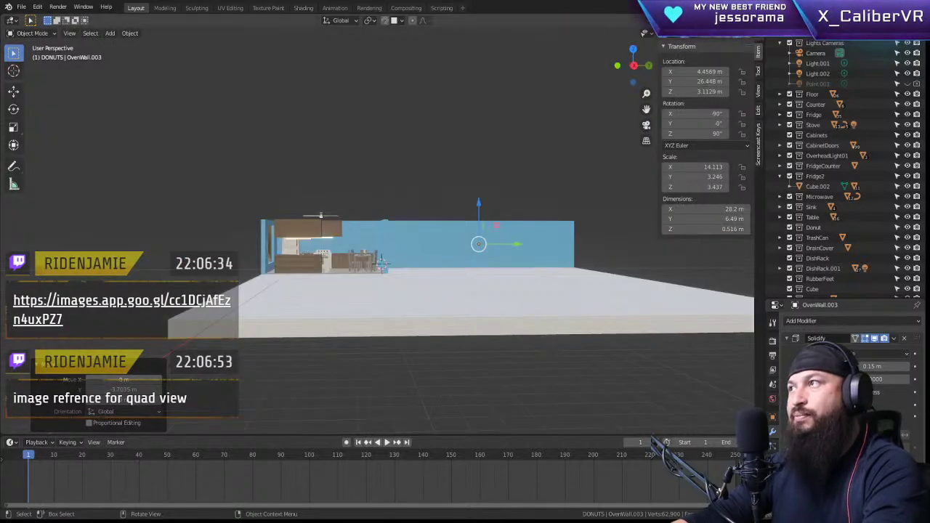
{"action": "key", "text": "ctrl+space"}
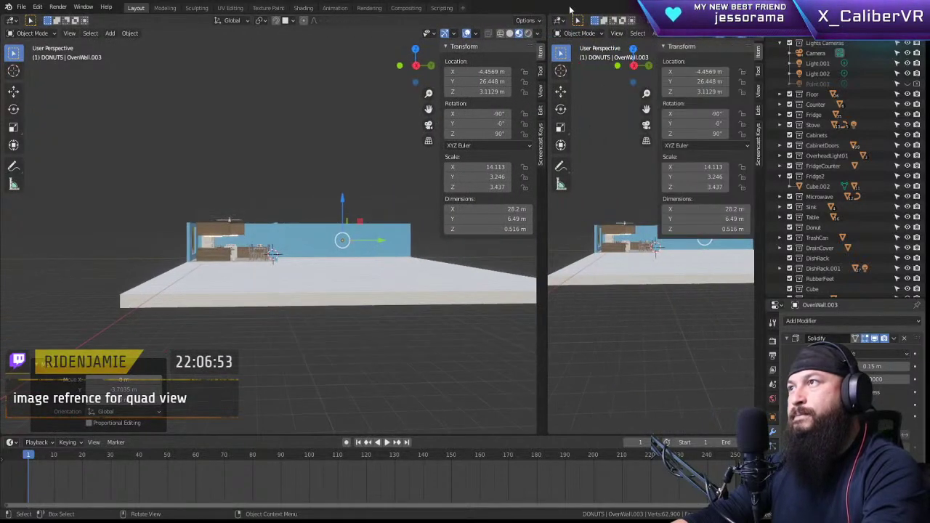
{"action": "left_click_drag", "start_coordinate": [553, 20], "coordinate": [574, 225]}
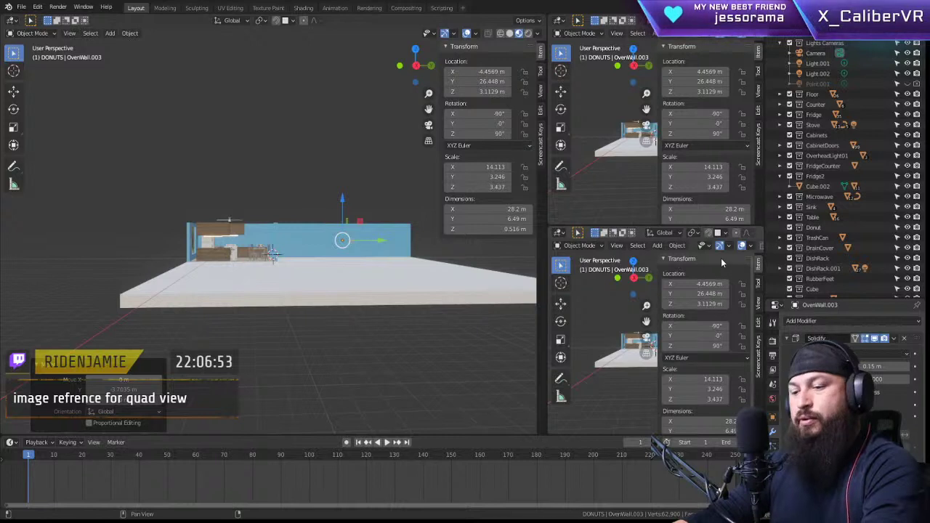
Step: Collapse the Transform section in both of the smaller stacked views
{"action": "key", "text": "t"}
{"action": "key", "text": "t"}
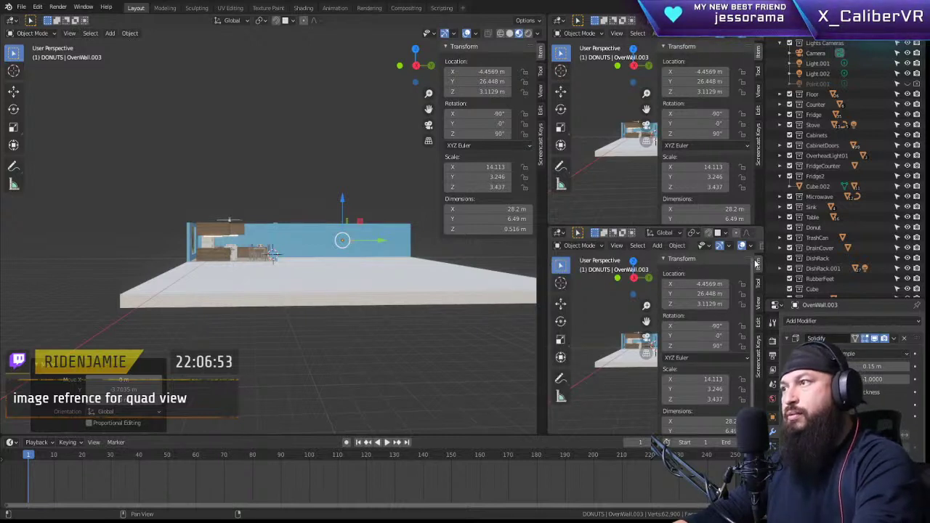
{"action": "key", "text": "i"}
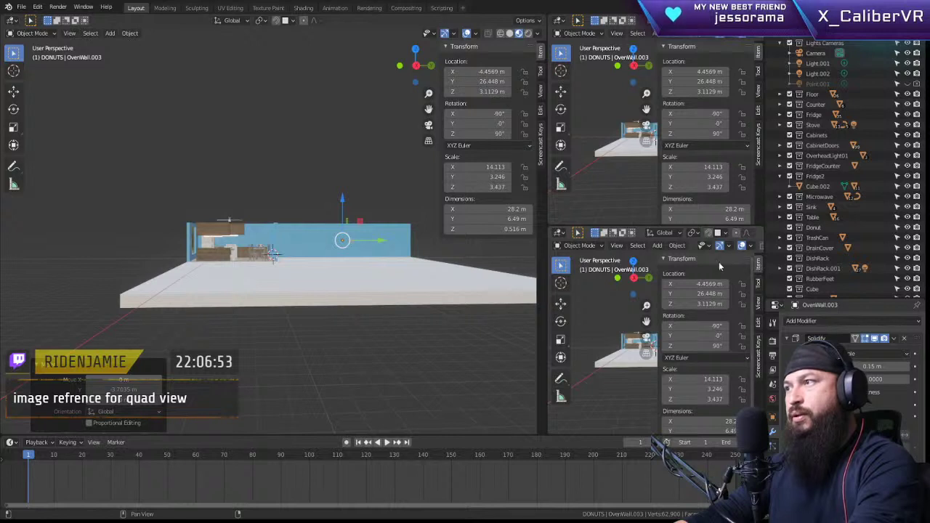
{"action": "left_click", "coordinate": [682, 257]}
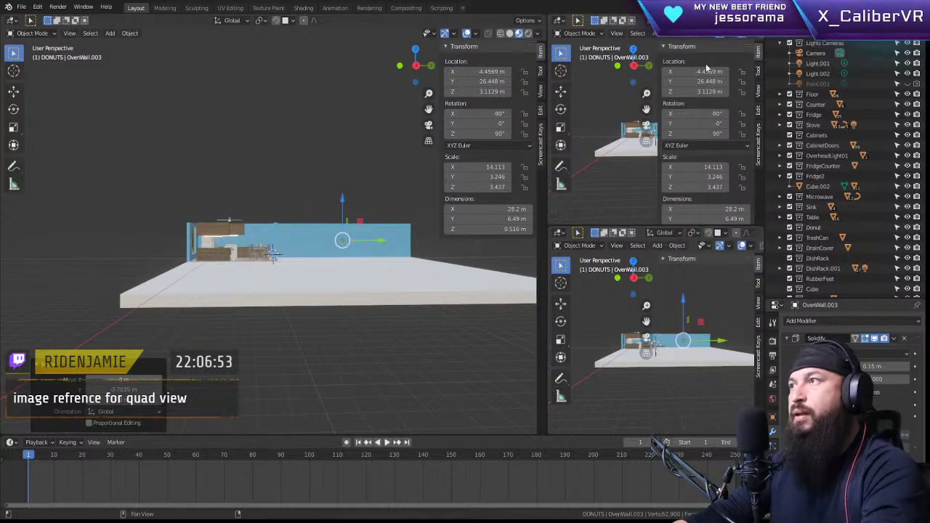
{"action": "left_click", "coordinate": [689, 46]}
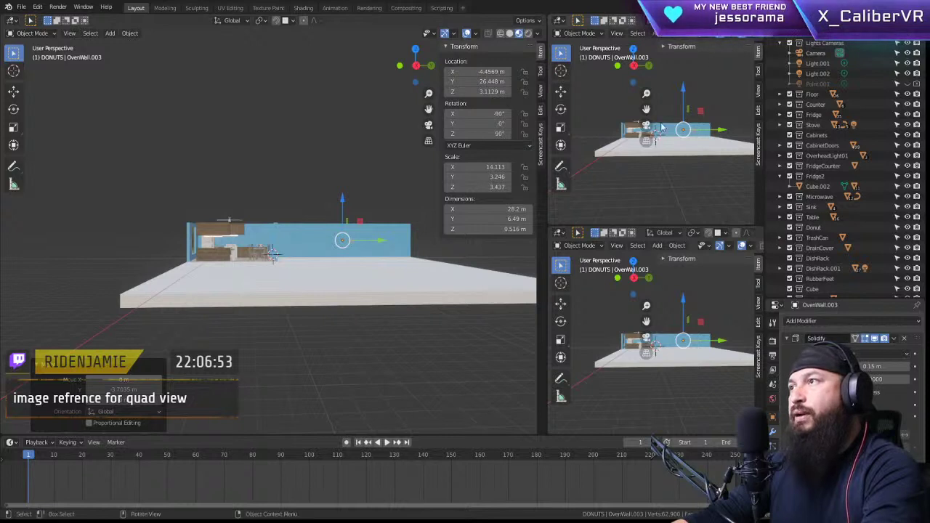
Step: Set the upper small view to right orthographic and the lower one to top orthographic, centred on the base slab
{"action": "key", "text": "KP_5"}
{"action": "key", "text": "KP_3"}
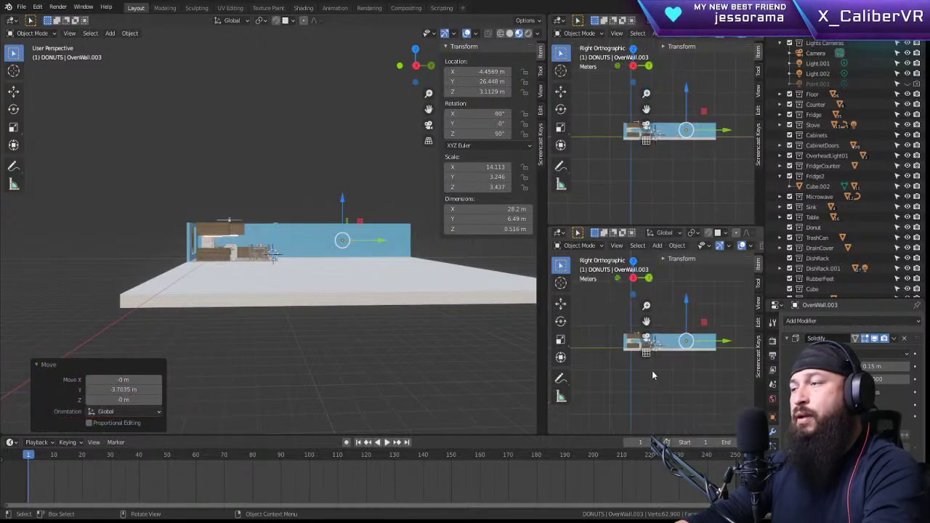
{"action": "key", "text": "KP_7"}
{"action": "middle_click_drag", "start_coordinate": [695, 340], "coordinate": [674, 332], "text": "shift"}
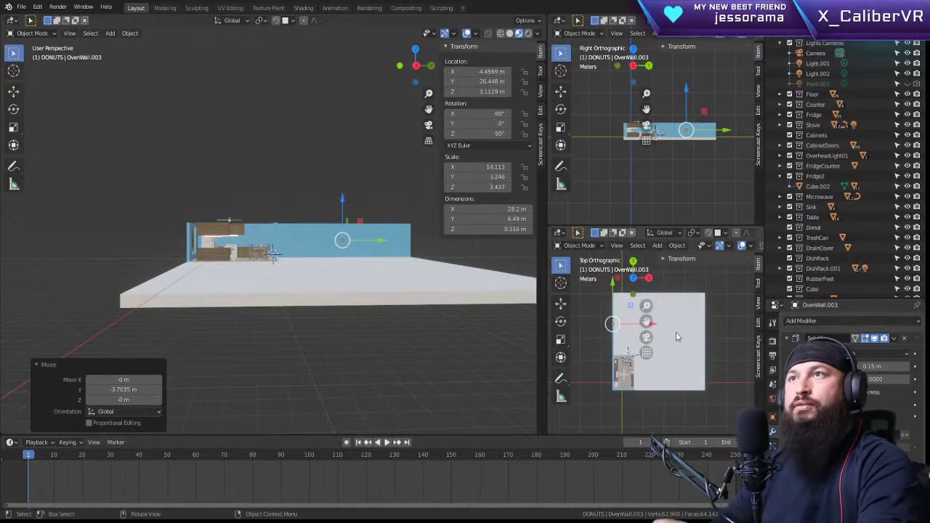
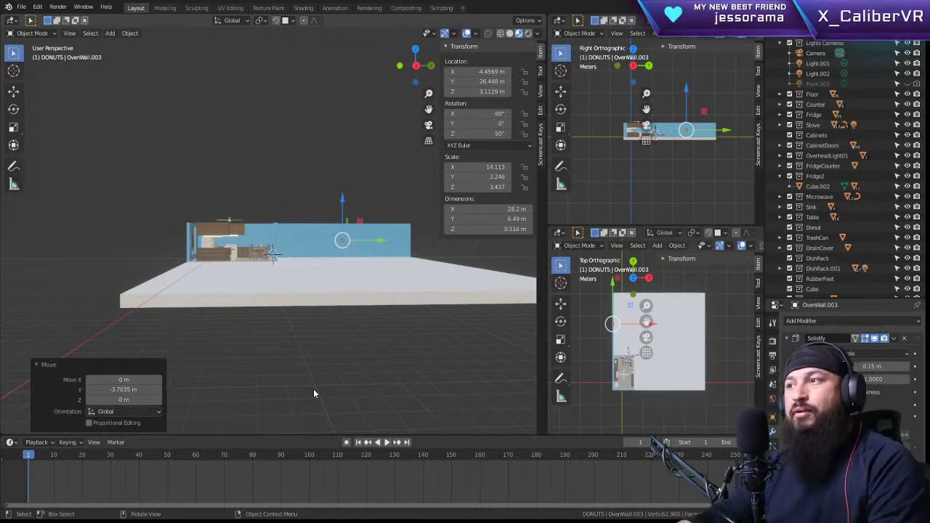
Step: Join the extra views back into a single 3D viewport, keeping the large perspective view
{"action": "mouse_move", "coordinate": [322, 276]}
{"action": "middle_mouse_down"}
{"action": "mouse_move", "coordinate": [265, 267]}
{"action": "mouse_move", "coordinate": [310, 268]}
{"action": "middle_mouse_up"}
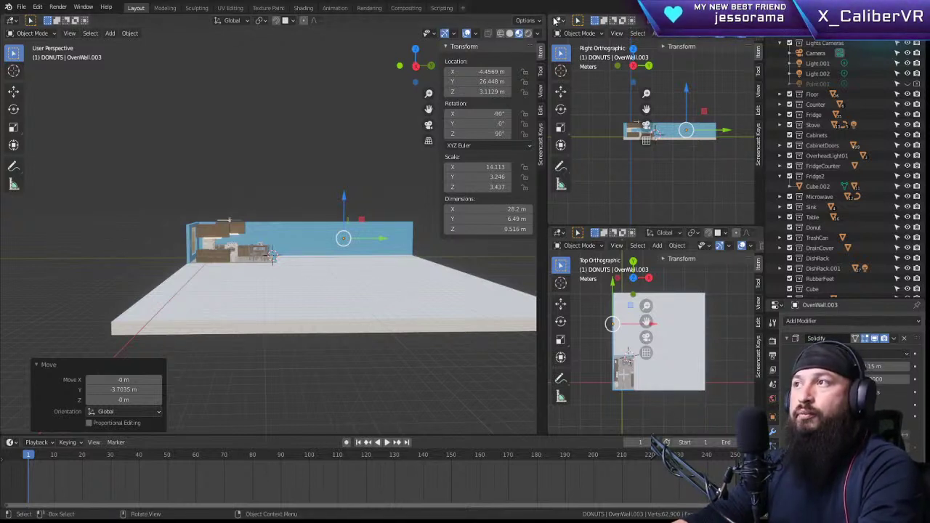
{"action": "mouse_move", "coordinate": [551, 29]}
{"action": "left_mouse_down"}
{"action": "mouse_move", "coordinate": [554, 176]}
{"action": "mouse_move", "coordinate": [563, 41]}
{"action": "mouse_move", "coordinate": [550, 41]}
{"action": "left_mouse_up"}
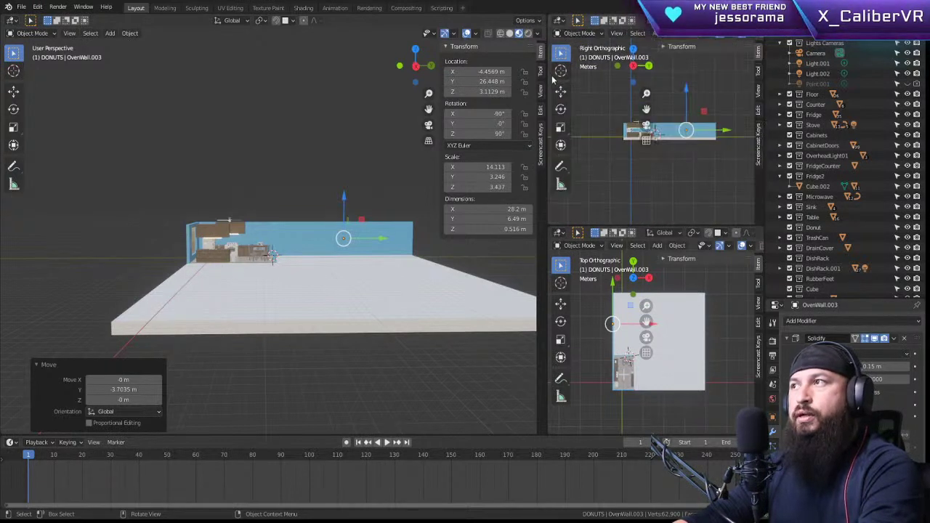
{"action": "left_click_drag", "start_coordinate": [551, 229], "coordinate": [562, 173]}
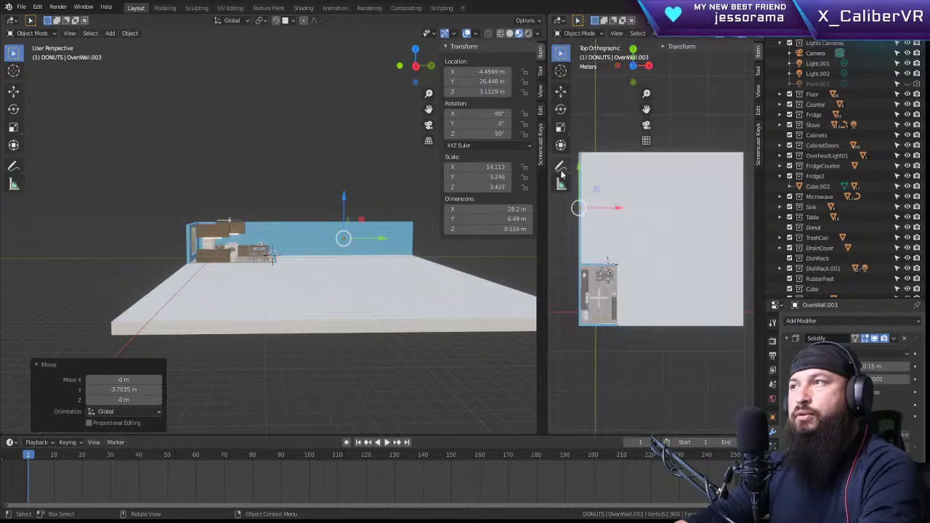
{"action": "left_click_drag", "start_coordinate": [544, 28], "coordinate": [559, 113]}
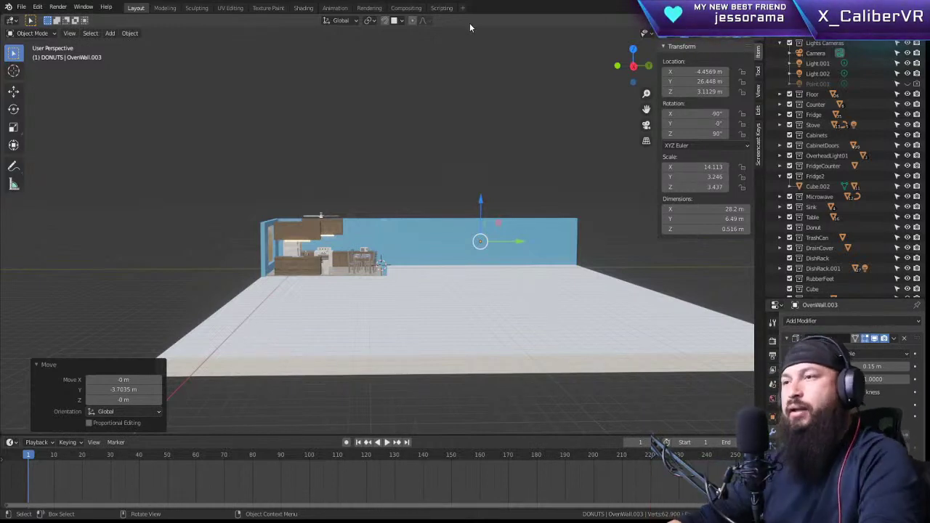
Step: Examine the long wall against the base slab in the front, top and right orthographic views
{"action": "middle_click_drag", "start_coordinate": [436, 225], "coordinate": [397, 242]}
{"action": "key", "text": "KP_1"}
{"action": "key", "text": "KP_Decimal"}
{"action": "key", "text": "KP_7"}
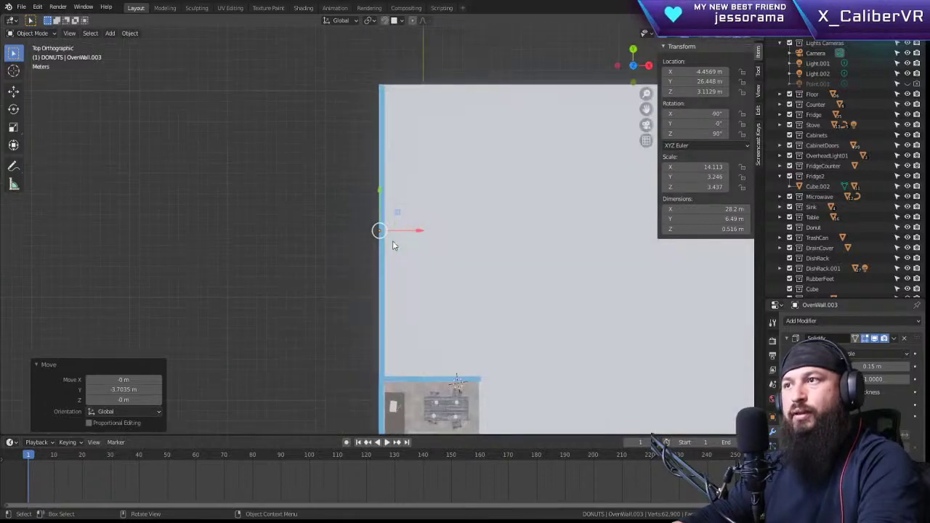
{"action": "key", "text": "KP_3"}
{"action": "scroll", "coordinate": [234, 220], "scroll_direction": "up", "scroll_amount": 3}
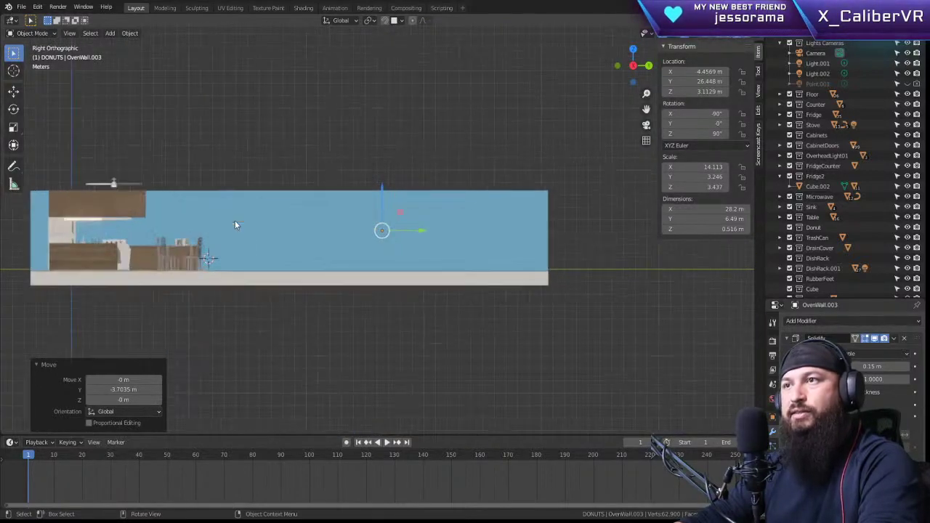
Step: Duplicate the long wall beside the kitchen and place the copy along X at about 23.76 m, across the base slab
{"action": "middle_click_drag", "start_coordinate": [237, 236], "coordinate": [305, 259]}
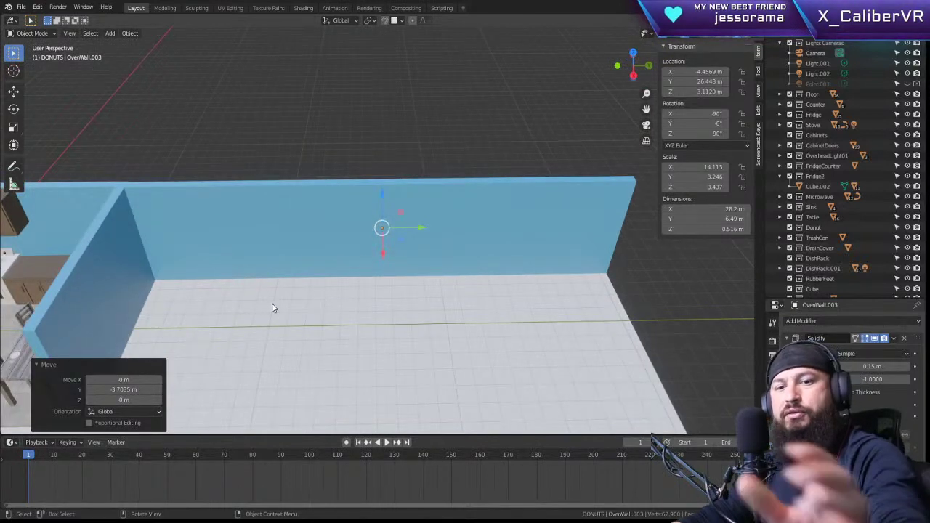
{"action": "scroll", "coordinate": [283, 303], "scroll_direction": "down", "scroll_amount": 5}
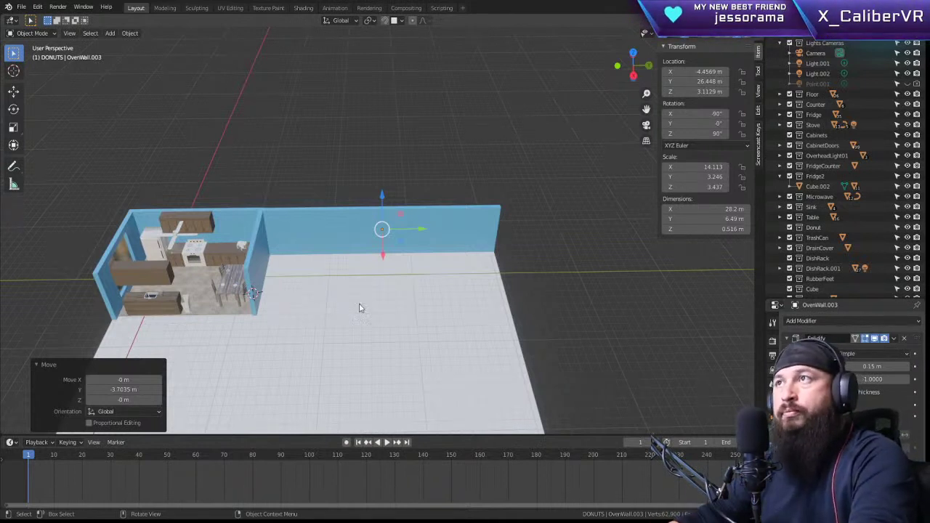
{"action": "middle_click_drag", "start_coordinate": [470, 294], "coordinate": [527, 206], "text": "shift"}
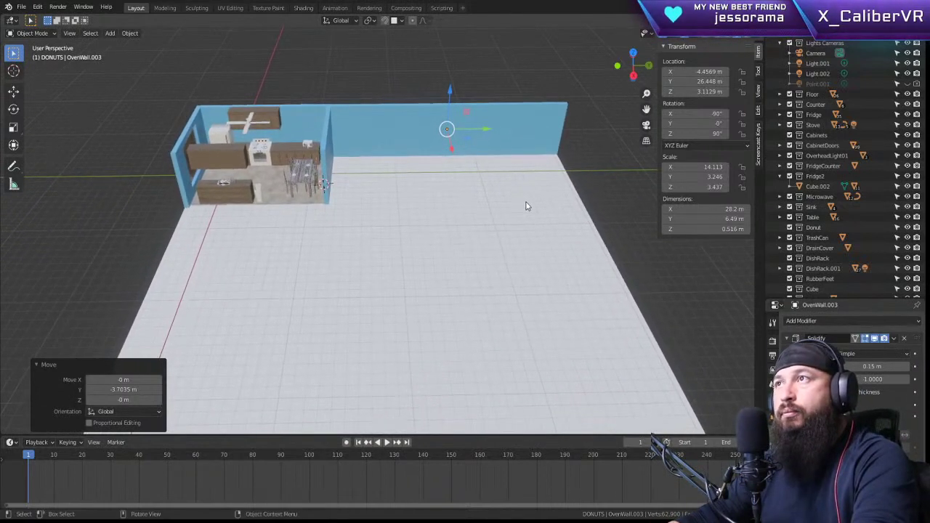
{"action": "scroll", "coordinate": [527, 206], "scroll_direction": "down", "scroll_amount": 4}
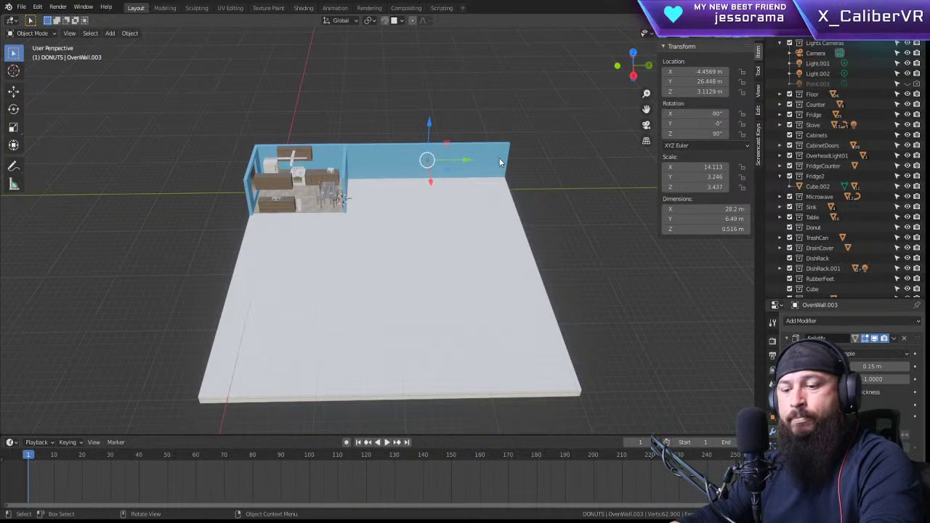
{"action": "key", "text": "shift+d"}
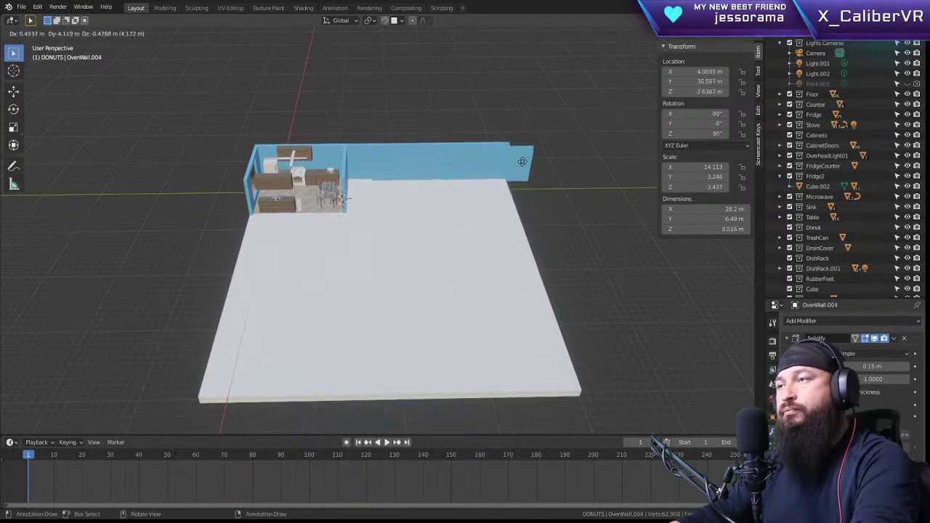
{"action": "key", "text": "x"}
{"action": "key", "text": "y"}
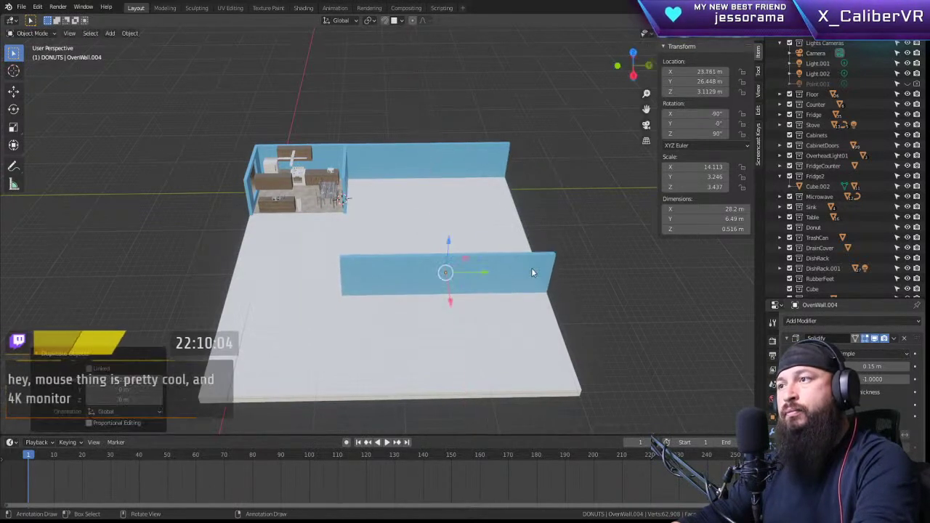
{"action": "left_click", "coordinate": [531, 267]}
Step: Rotate the duplicated wall 90° around the Z axis
{"action": "type", "text": "rz"}
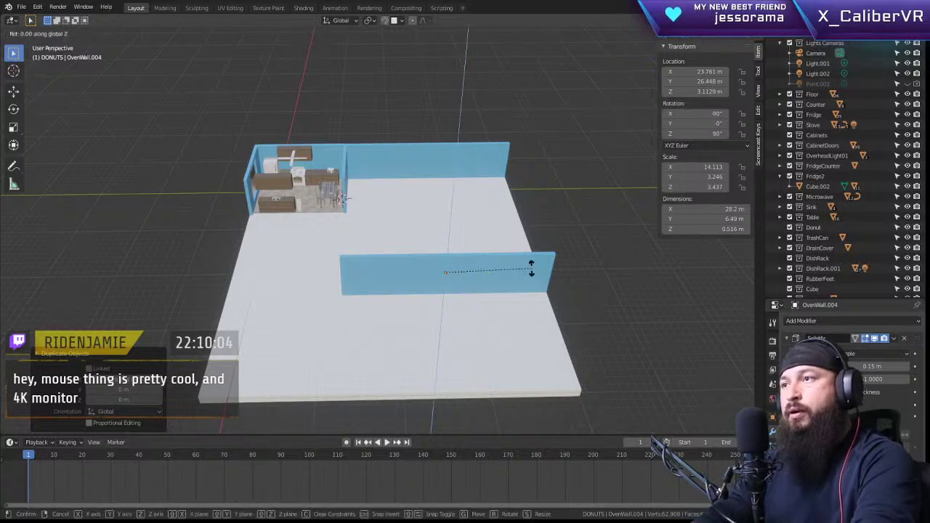
{"action": "type", "text": "90"}
{"action": "key", "text": "Return"}
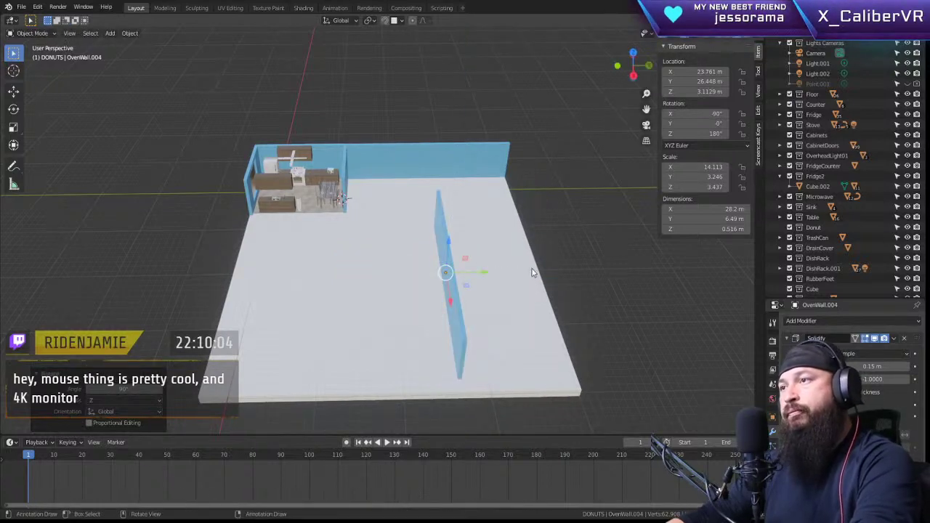
Step: Move the rotated wall about 13.2 m along Y to the slab's outer edge opposite the kitchen
{"action": "key", "text": "g"}
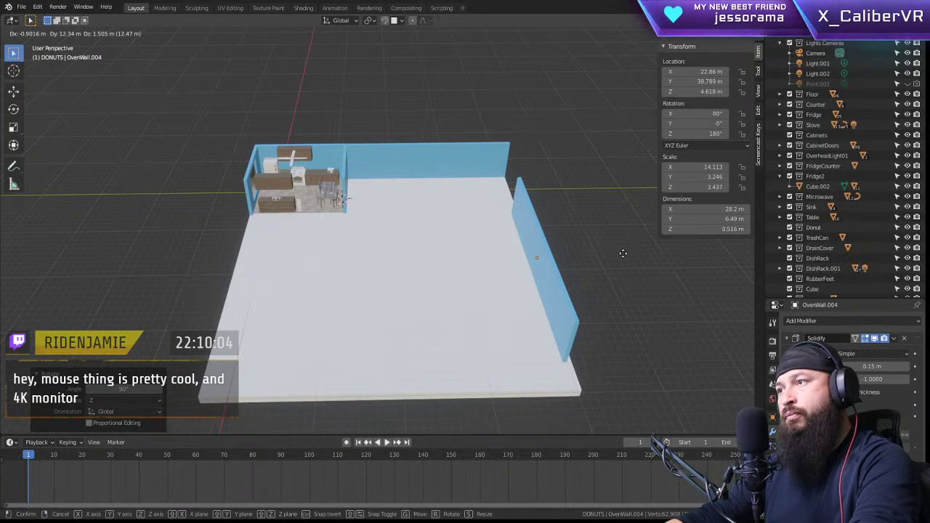
{"action": "key", "text": "x"}
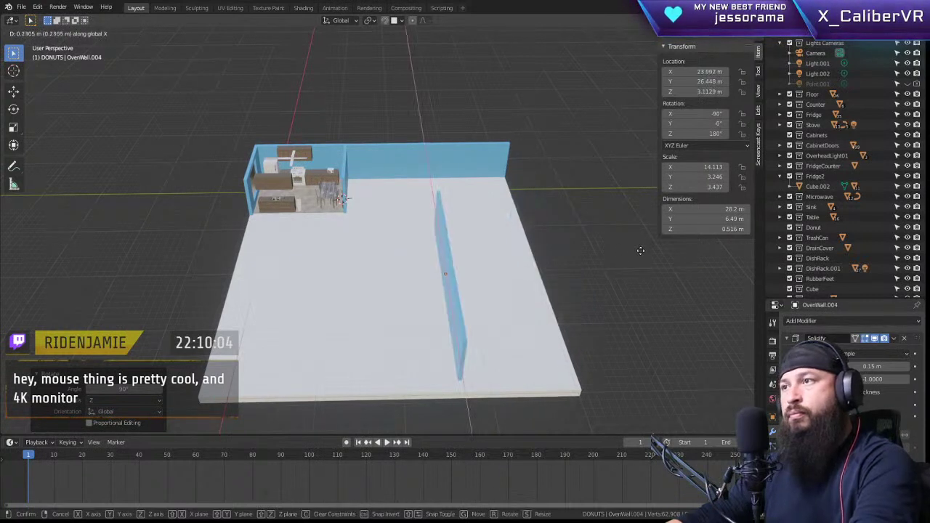
{"action": "key", "text": "y"}
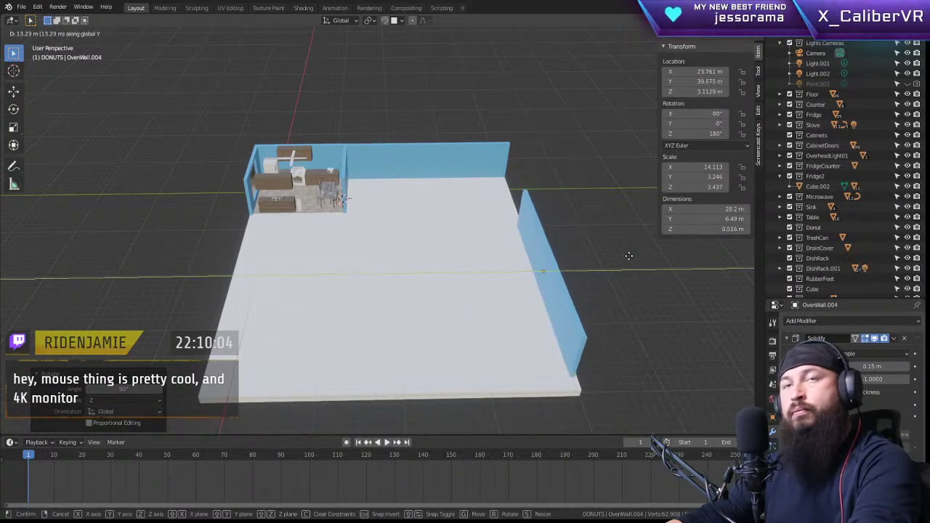
{"action": "left_click", "coordinate": [629, 256]}
Step: Check the end wall's alignment in orthographic views and move it about -6.7 m along X toward the corner with the long wall
{"action": "middle_click_drag", "start_coordinate": [498, 292], "coordinate": [305, 261]}
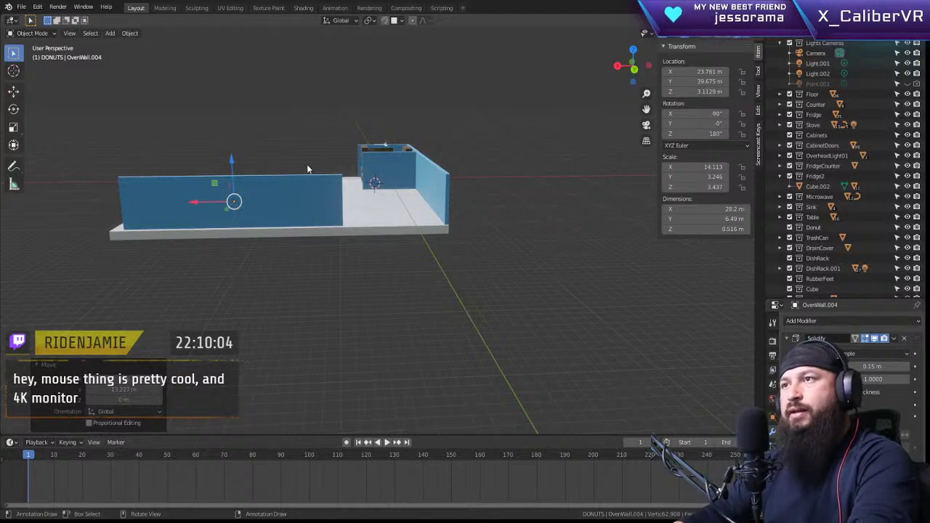
{"action": "middle_click_drag", "start_coordinate": [306, 164], "coordinate": [270, 174]}
{"action": "key", "text": "KP_7"}
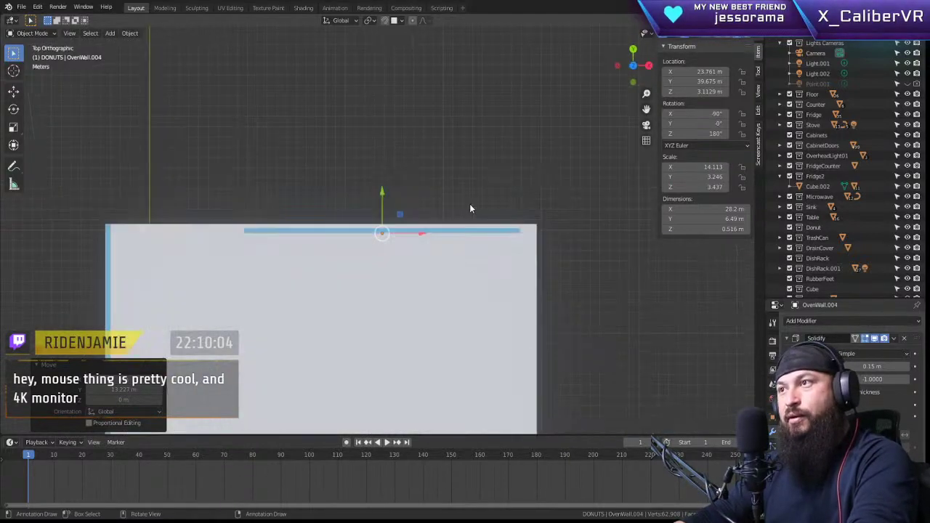
{"action": "key", "text": "KP_1"}
{"action": "key", "text": "KP_3"}
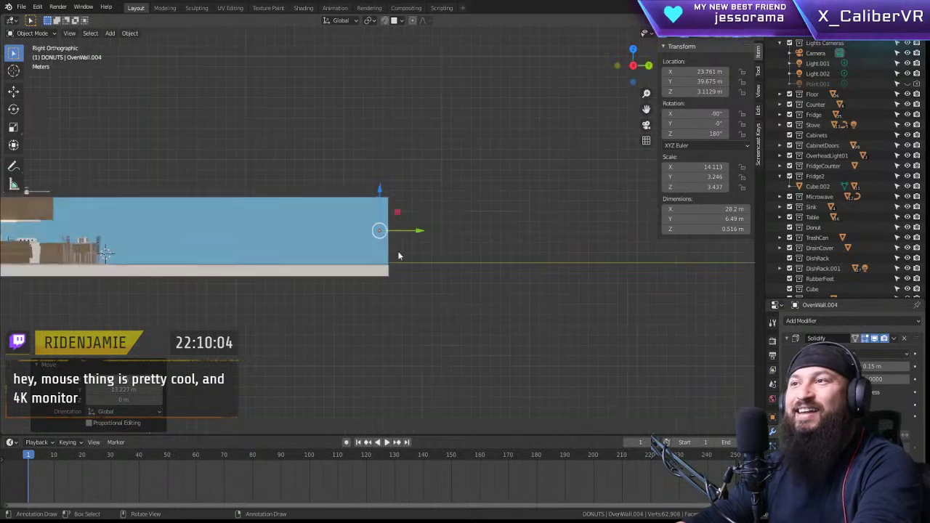
{"action": "key", "text": "KP_1"}
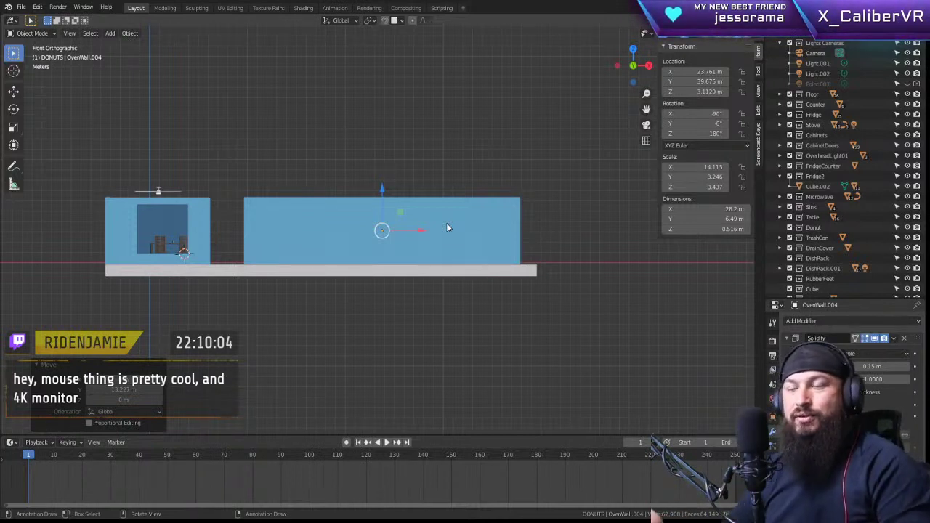
{"action": "middle_click_drag", "start_coordinate": [446, 227], "coordinate": [398, 231]}
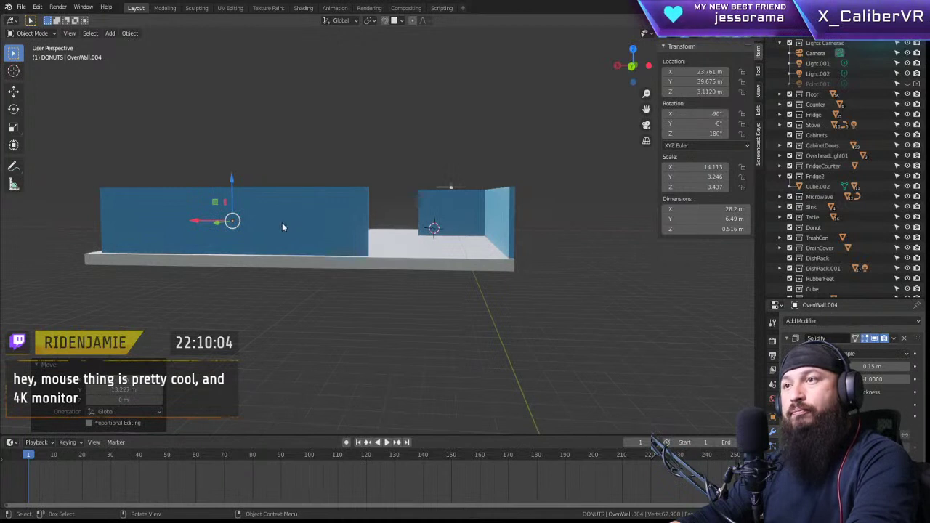
{"action": "key", "text": "g"}
{"action": "key", "text": "x"}
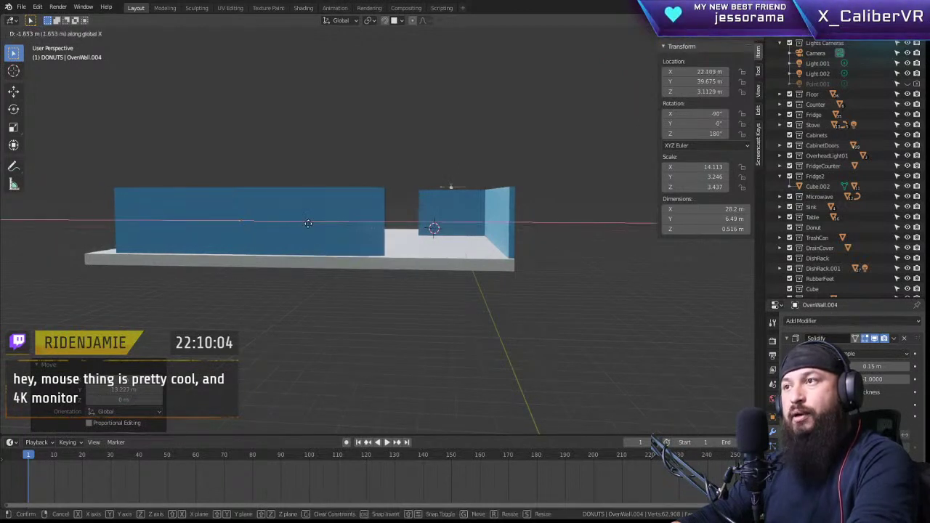
{"action": "left_click", "coordinate": [351, 229]}
Step: Scale the end wall along X by about 1.526 and shift it about 0.35 m along X to span the slab's edge
{"action": "key", "text": "s"}
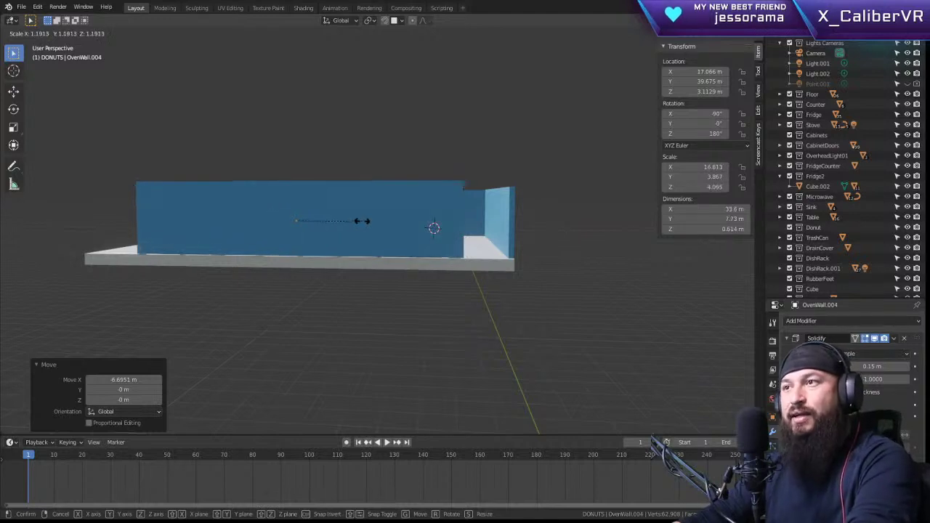
{"action": "key", "text": "y"}
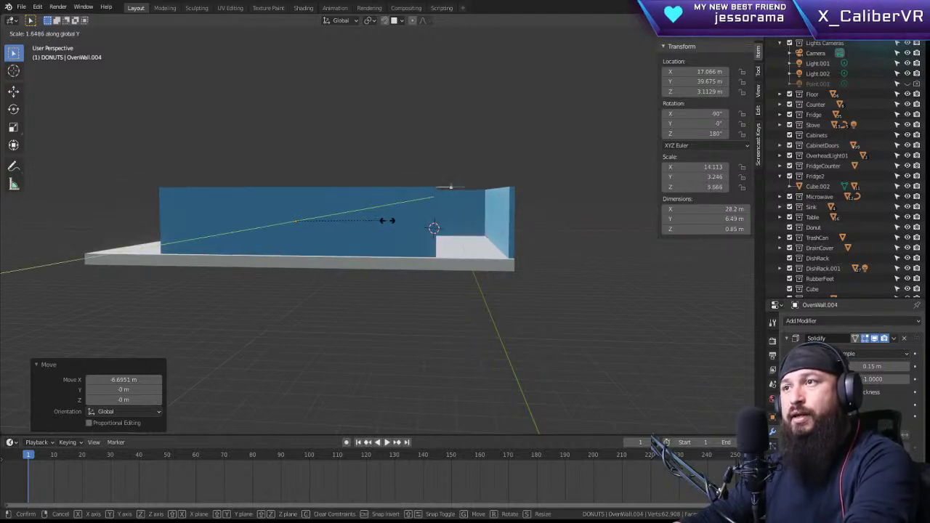
{"action": "key", "text": "x"}
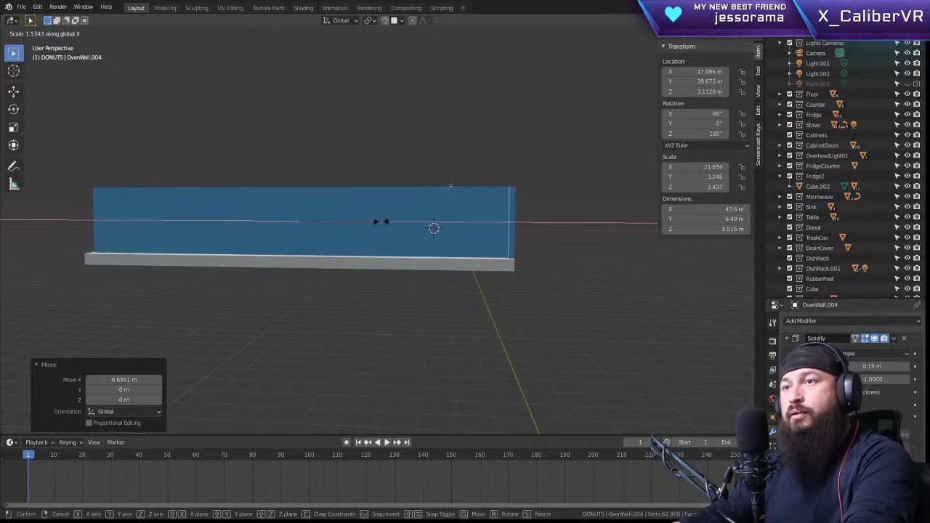
{"action": "left_click", "coordinate": [381, 222]}
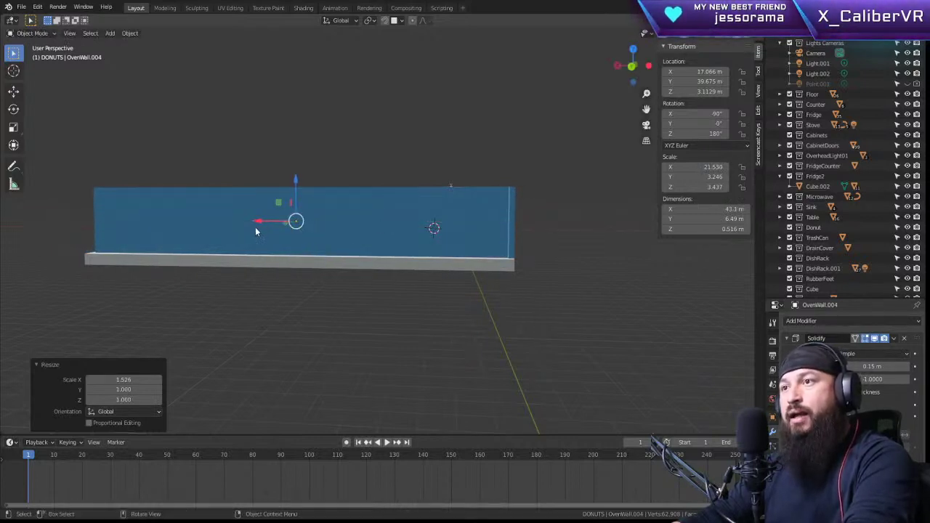
{"action": "left_click_drag", "start_coordinate": [259, 223], "coordinate": [252, 217]}
Step: Scale the long wall beside the kitchen to about 0.949 along Y and move it about -0.64 m along Y toward the kitchen wall
{"action": "middle_click_drag", "start_coordinate": [516, 183], "coordinate": [510, 272]}
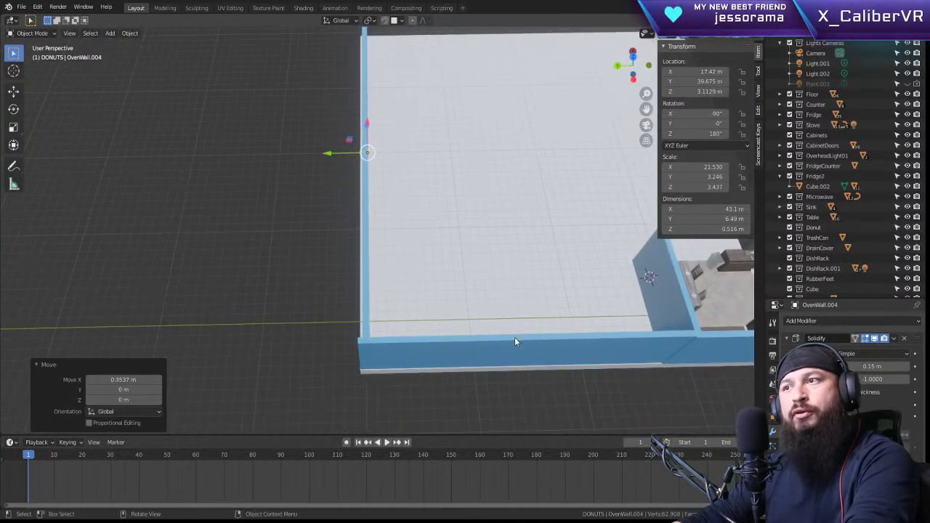
{"action": "middle_click_drag", "start_coordinate": [517, 338], "coordinate": [439, 273]}
{"action": "left_click", "coordinate": [440, 274]}
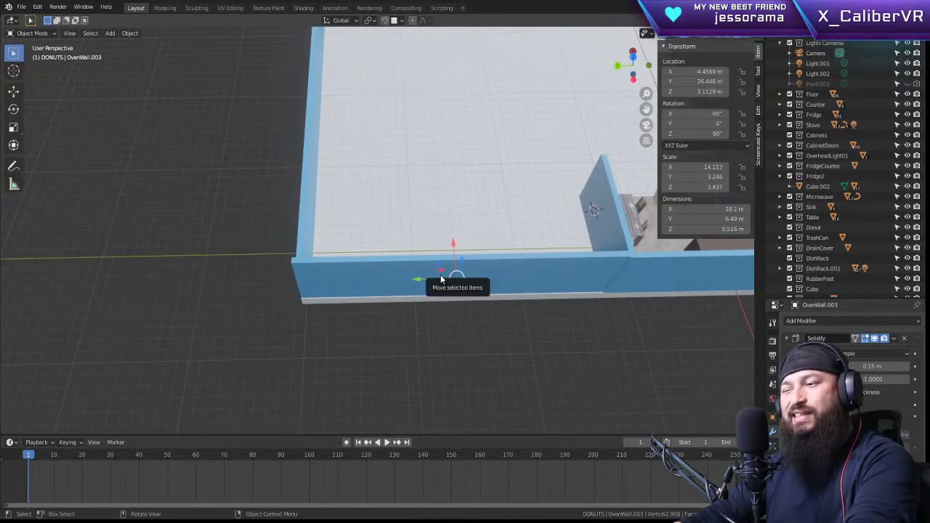
{"action": "key", "text": "s"}
{"action": "key", "text": "x"}
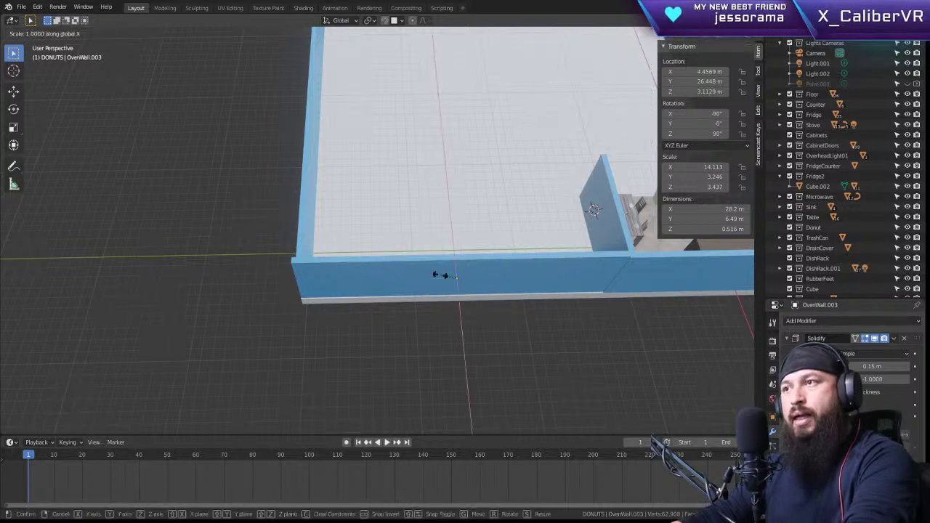
{"action": "key", "text": "y"}
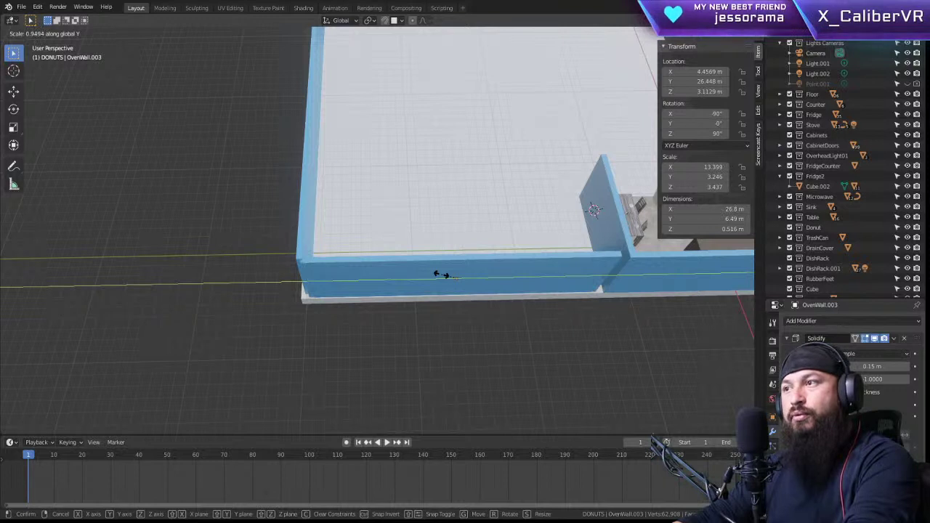
{"action": "left_click", "coordinate": [441, 275]}
{"action": "middle_click_drag", "start_coordinate": [537, 293], "coordinate": [409, 233]}
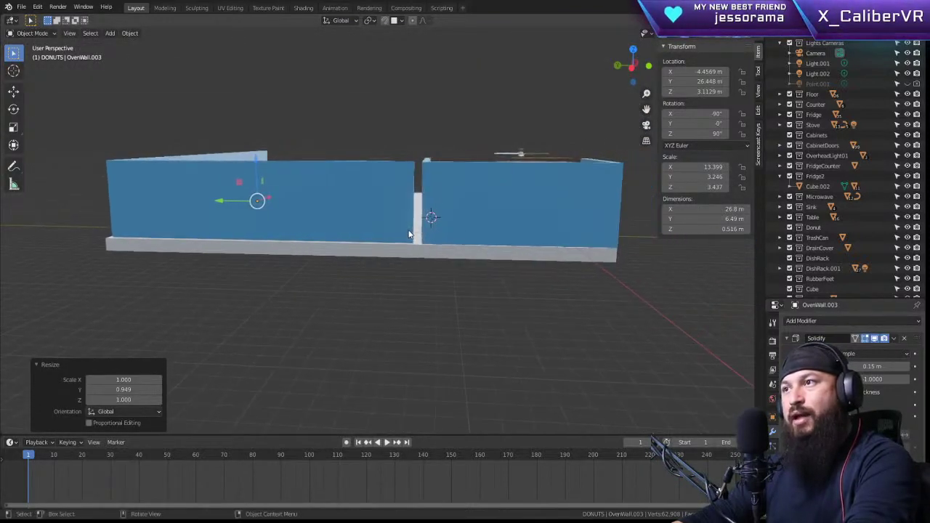
{"action": "left_click_drag", "start_coordinate": [233, 201], "coordinate": [231, 197]}
Step: Nudge the long wall about -0.03 m along Y to close the remaining seam with the kitchen wall
{"action": "middle_click_drag", "start_coordinate": [402, 224], "coordinate": [449, 287]}
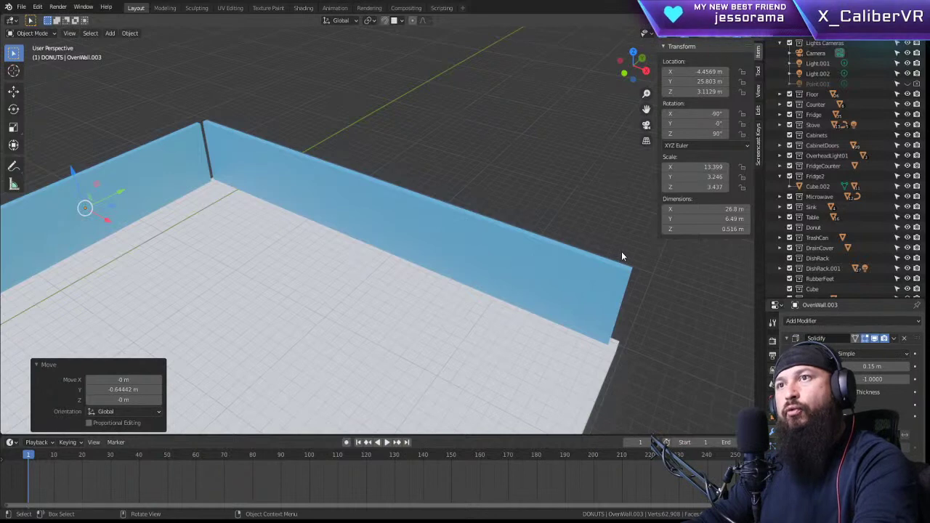
{"action": "middle_click_drag", "start_coordinate": [454, 204], "coordinate": [447, 387]}
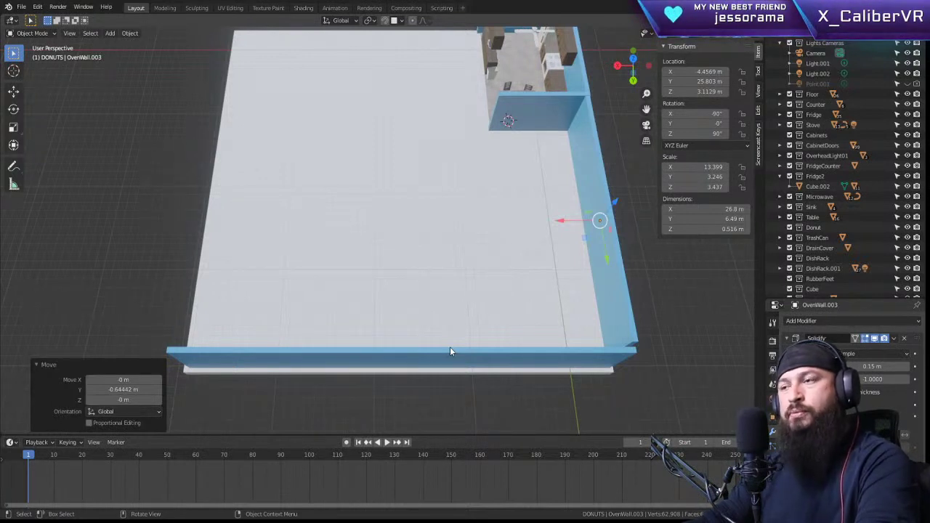
{"action": "middle_click_drag", "start_coordinate": [450, 338], "coordinate": [456, 295]}
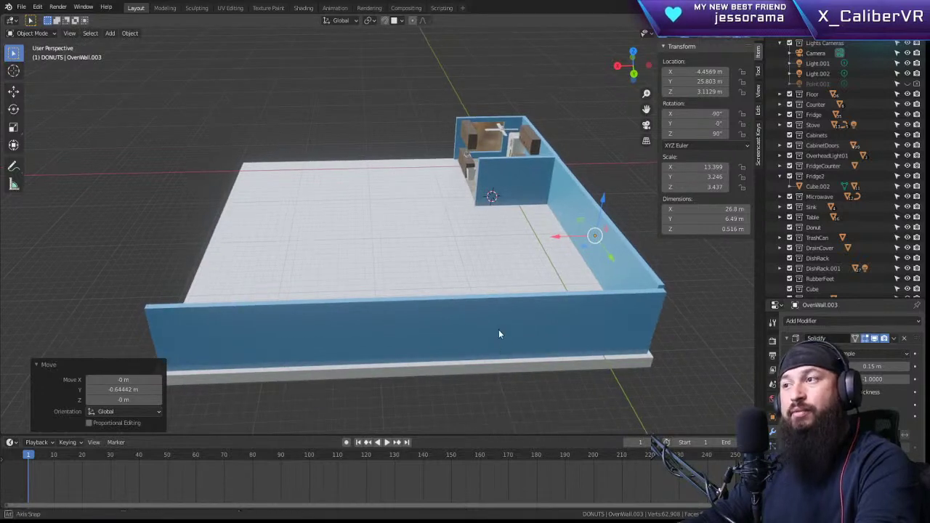
{"action": "middle_click_drag", "start_coordinate": [498, 329], "coordinate": [493, 327]}
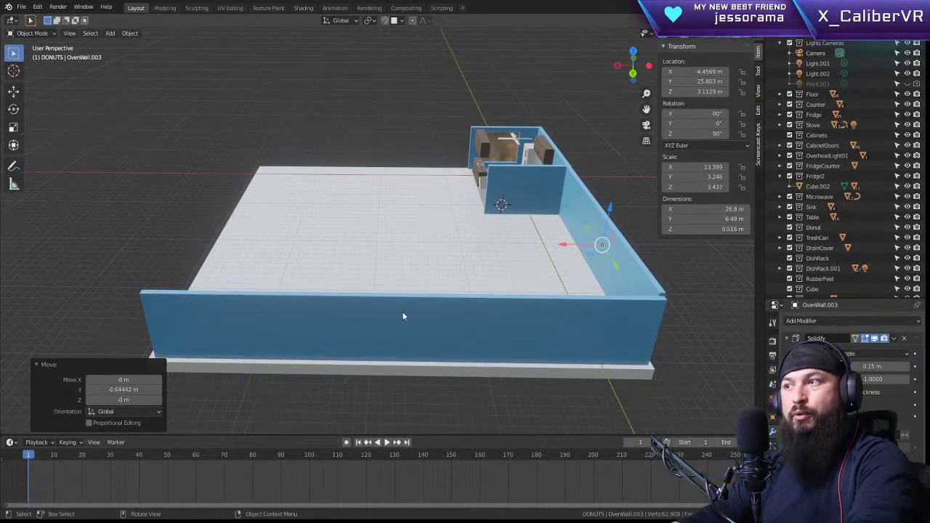
{"action": "middle_click_drag", "start_coordinate": [402, 315], "coordinate": [294, 262]}
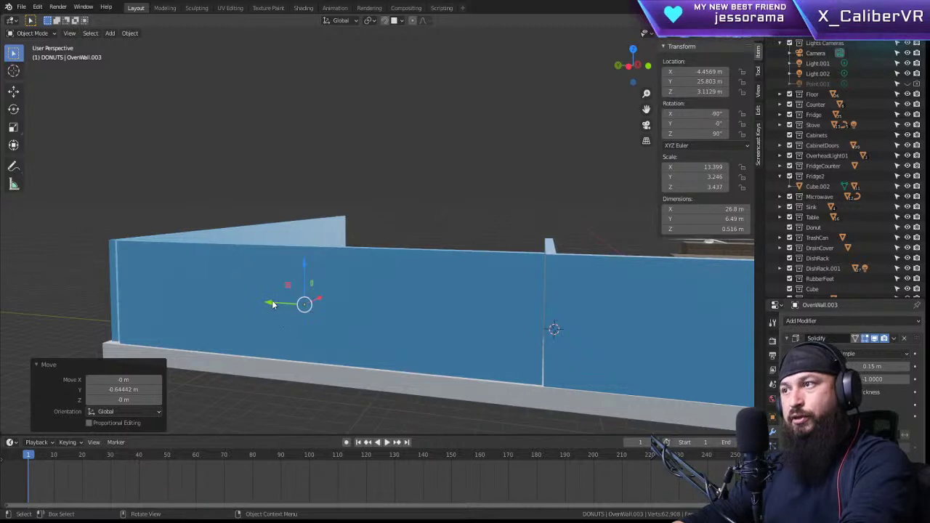
{"action": "left_click_drag", "start_coordinate": [271, 301], "coordinate": [273, 300]}
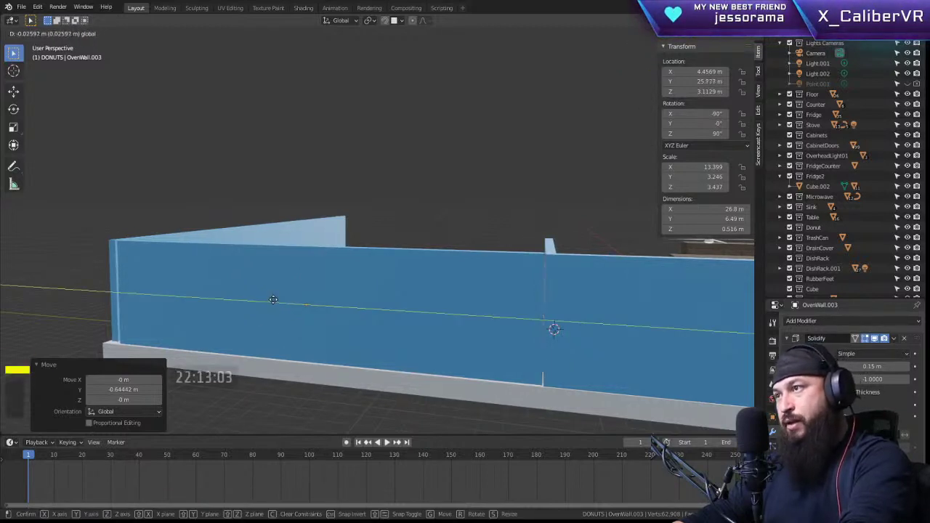
Step: Move the end wall opposite the kitchen about -0.8 m along Y to meet the end of the long wall
{"action": "middle_click_drag", "start_coordinate": [335, 244], "coordinate": [478, 373]}
{"action": "left_click", "coordinate": [479, 369]}
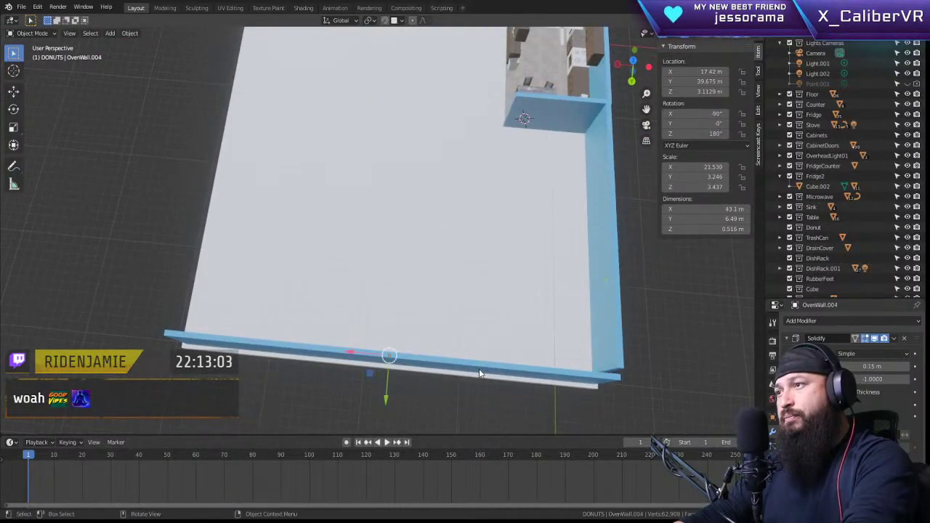
{"action": "middle_click_drag", "start_coordinate": [444, 334], "coordinate": [492, 234]}
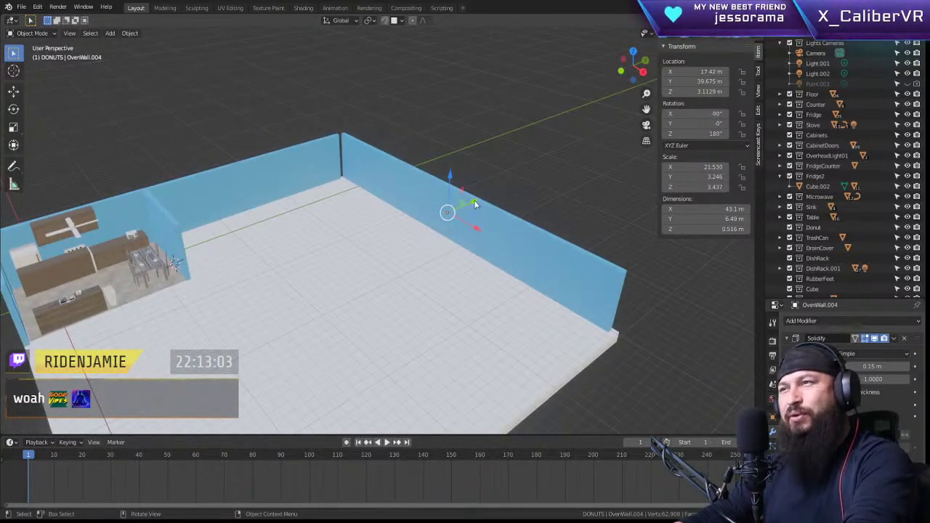
{"action": "key", "text": "g"}
{"action": "key", "text": "y"}
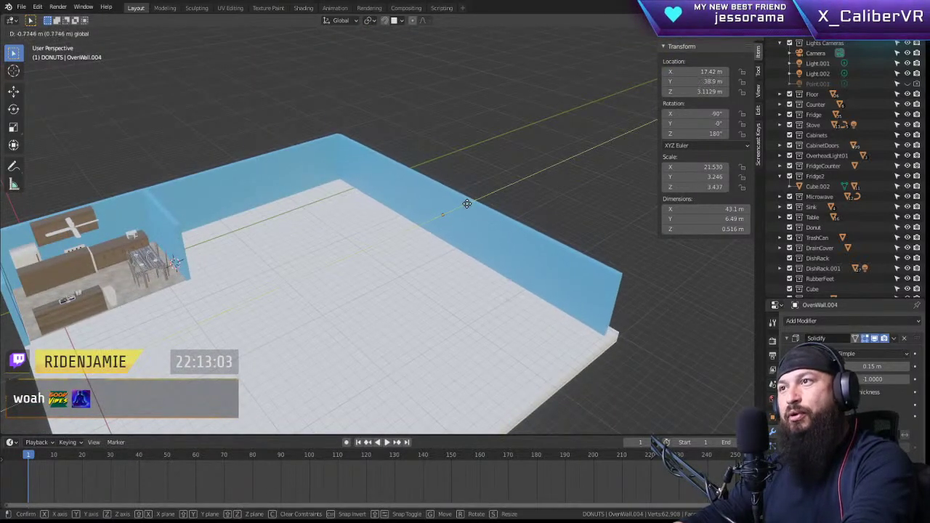
{"action": "left_click", "coordinate": [467, 203]}
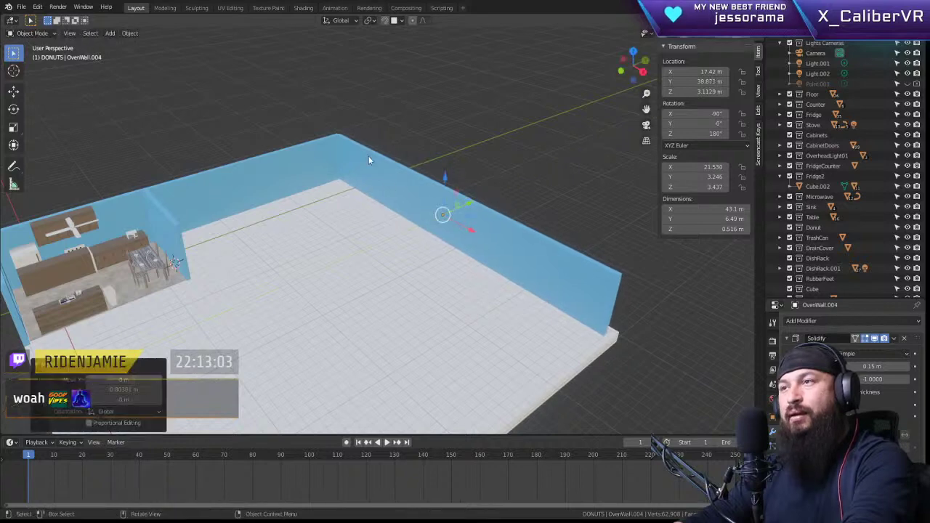
Step: Duplicate the end wall, moving the copy about -27.5 m along Y, and rotate it 90° about Z
{"action": "middle_click_drag", "start_coordinate": [368, 155], "coordinate": [424, 246]}
{"action": "middle_click_drag", "start_coordinate": [357, 233], "coordinate": [405, 218]}
{"action": "key", "text": "shift+d"}
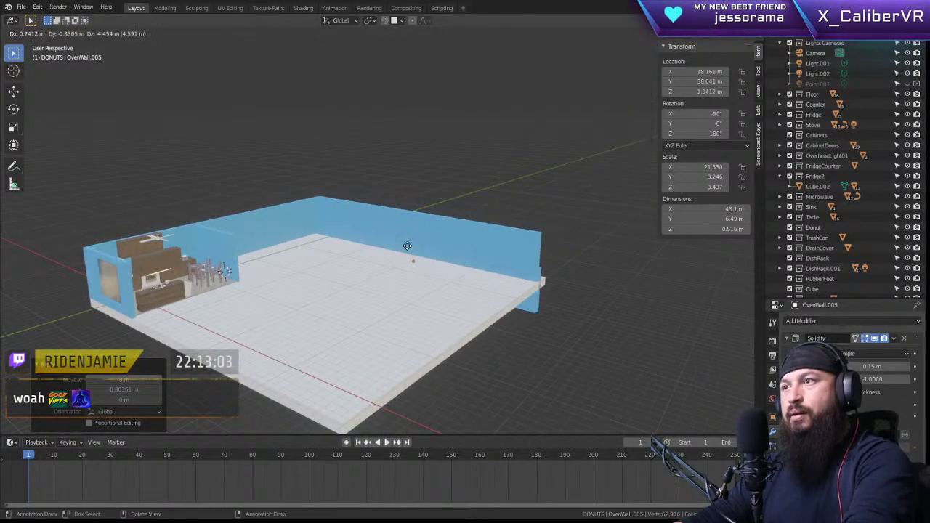
{"action": "key", "text": "x"}
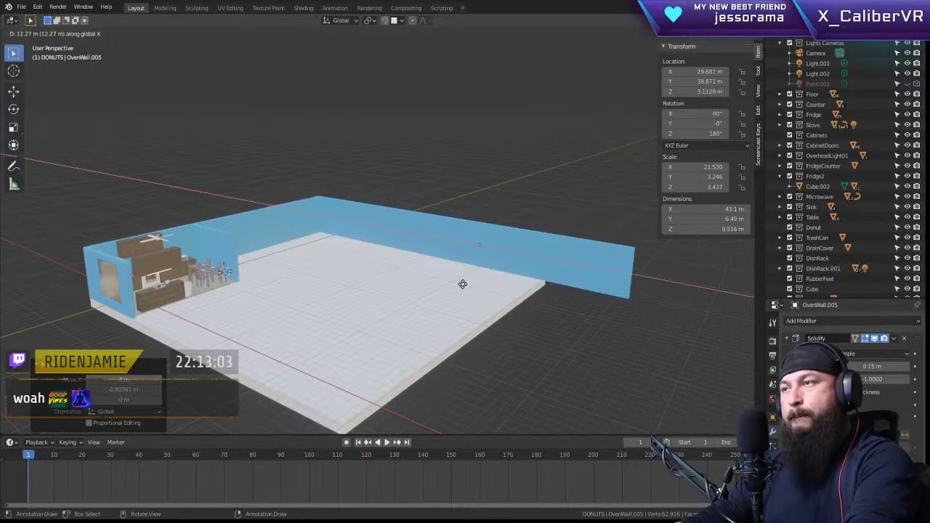
{"action": "key", "text": "y"}
{"action": "left_click", "coordinate": [292, 297]}
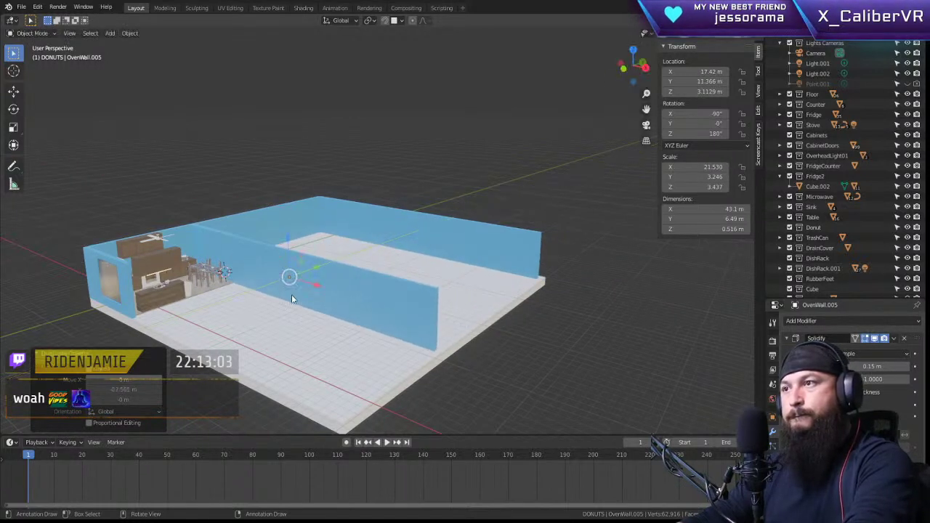
{"action": "type", "text": "rz90"}
{"action": "key", "text": "Return"}
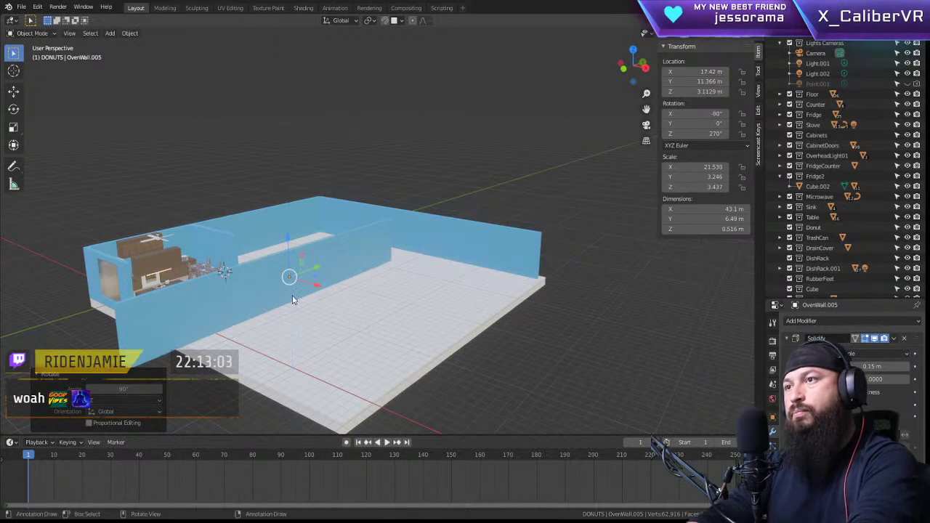
Step: Move the rotated wall copy about 22.13 m along X to the slab's open side and about 7.32 m along Y
{"action": "key", "text": "g"}
{"action": "key", "text": "x"}
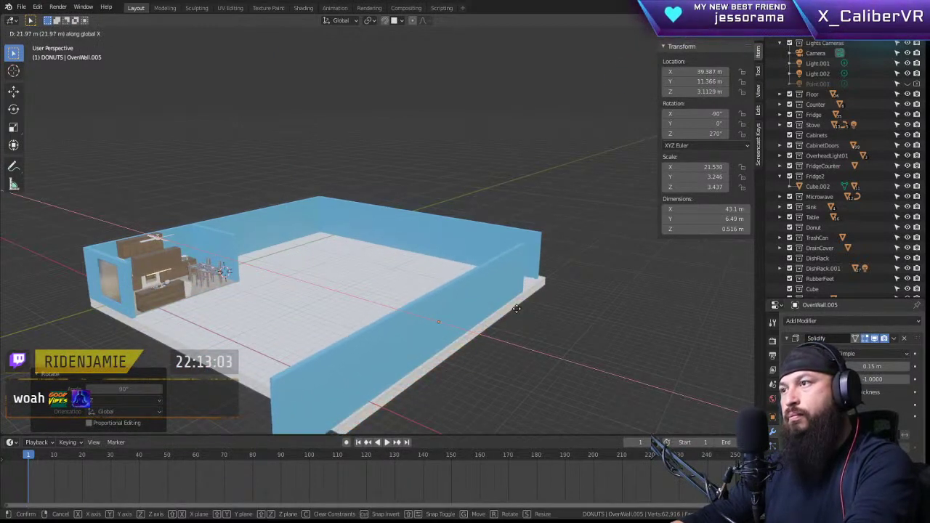
{"action": "left_click", "coordinate": [517, 310]}
{"action": "middle_click_drag", "start_coordinate": [517, 310], "coordinate": [468, 291]}
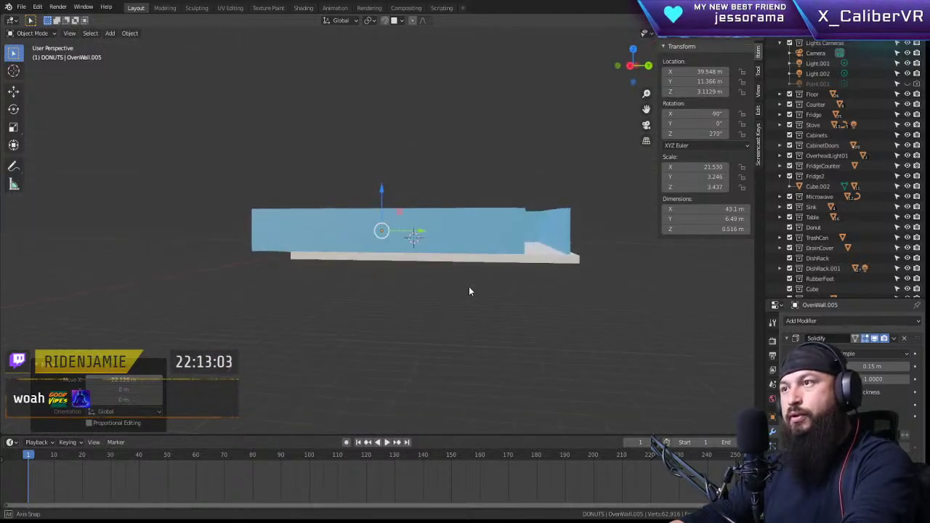
{"action": "key", "text": "g"}
{"action": "key", "text": "y"}
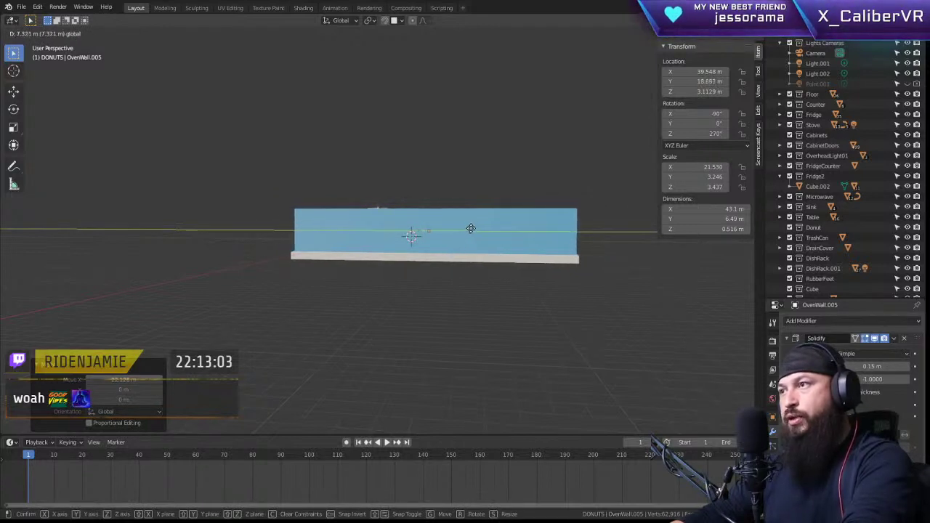
{"action": "left_click", "coordinate": [471, 228]}
Step: Align the new side wall with the slab in top view by moving it about -0.91 m along Y
{"action": "middle_click_drag", "start_coordinate": [485, 223], "coordinate": [469, 257]}
{"action": "middle_click_drag", "start_coordinate": [409, 307], "coordinate": [413, 309]}
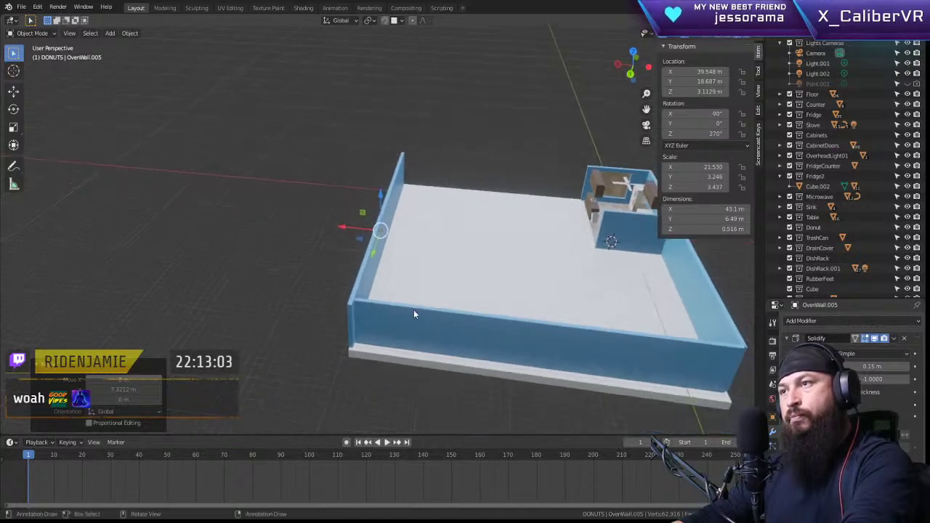
{"action": "key", "text": "KP_7"}
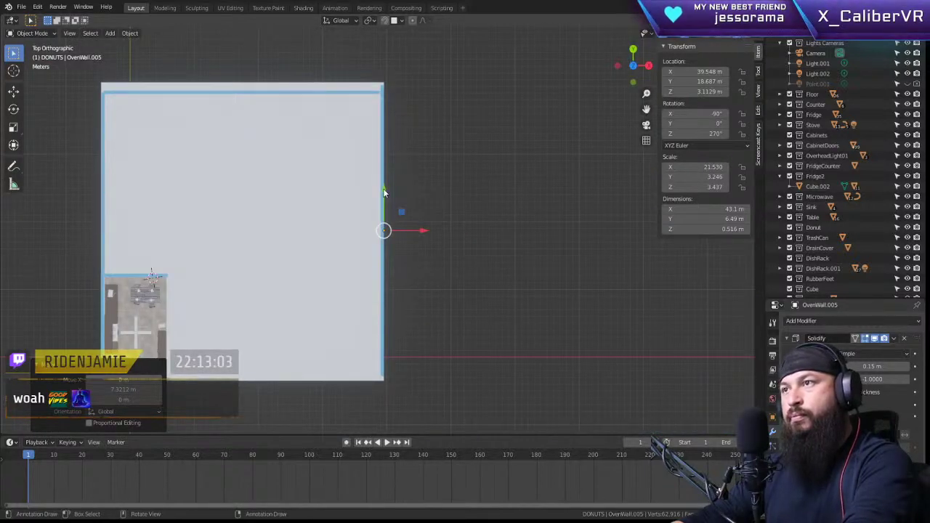
{"action": "key", "text": "g"}
{"action": "key", "text": "y"}
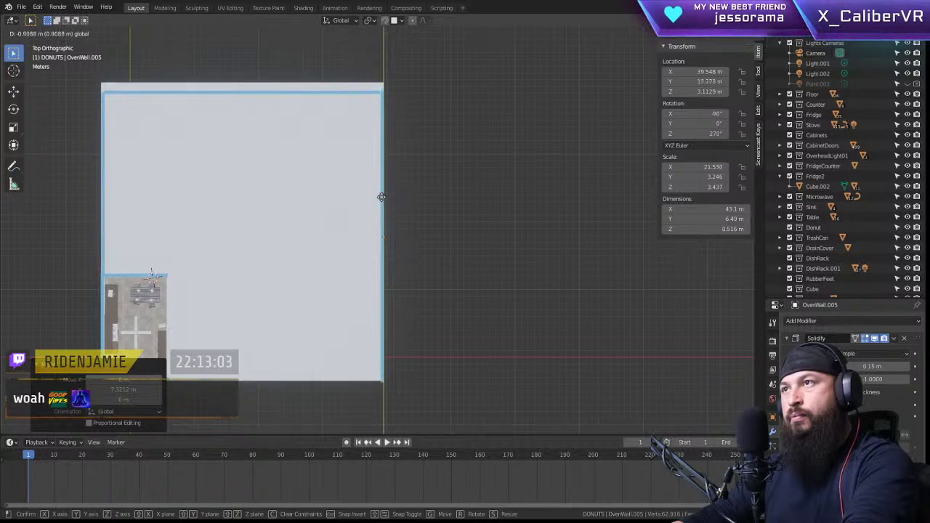
{"action": "left_click", "coordinate": [383, 199]}
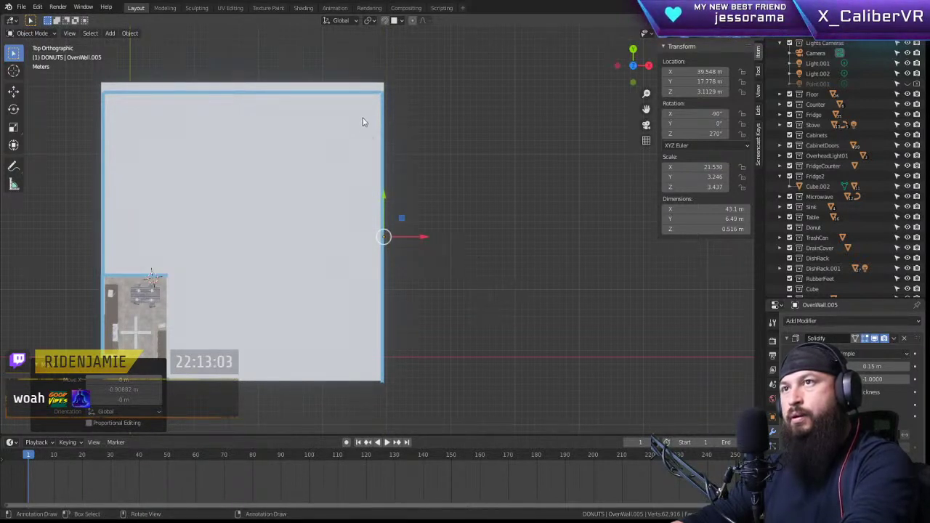
Step: Nudge the new side wall about -0.15 m along X to line up with the end wall's corner
{"action": "middle_click_drag", "start_coordinate": [404, 305], "coordinate": [419, 236]}
{"action": "key", "text": "g"}
{"action": "key", "text": "x"}
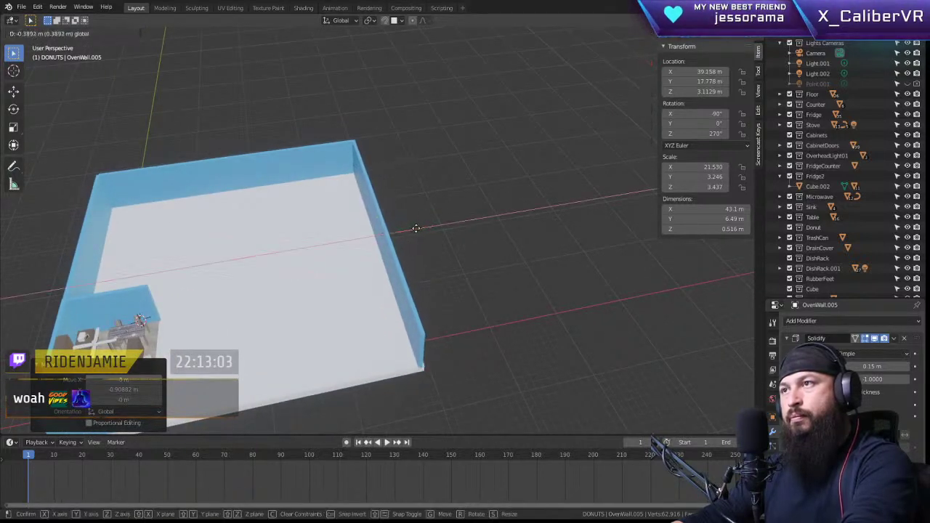
{"action": "left_click", "coordinate": [409, 255]}
{"action": "middle_click_drag", "start_coordinate": [409, 255], "coordinate": [431, 177]}
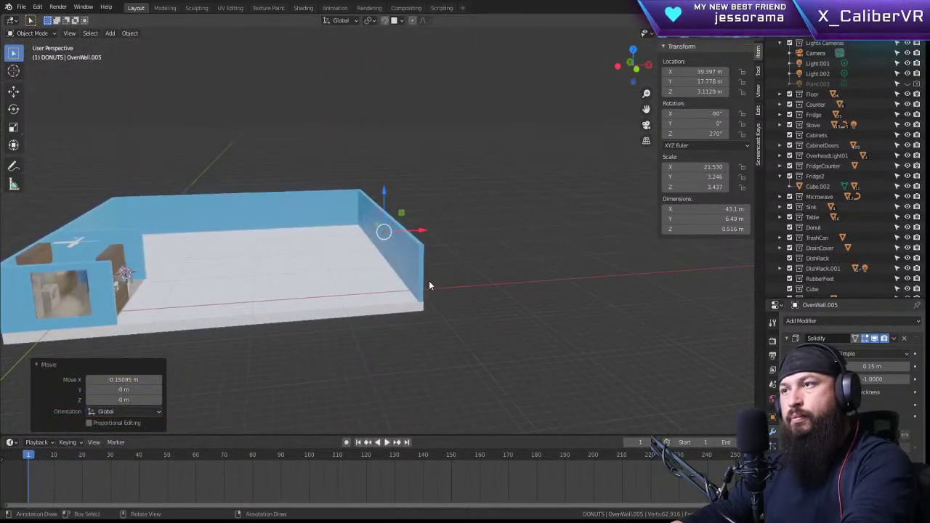
Step: Duplicate the side wall about -12.55 m along X and rotate the copy 90° about Z
{"action": "key", "text": "g"}
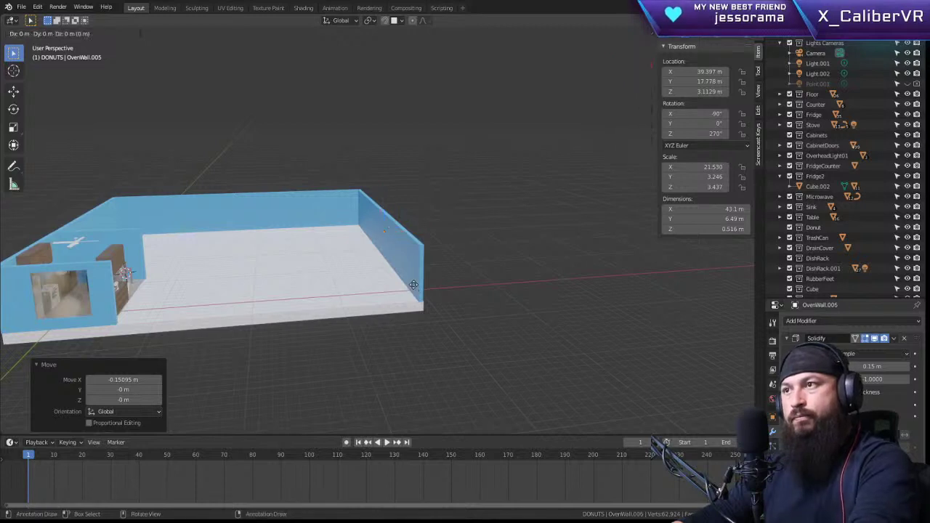
{"action": "key", "text": "x"}
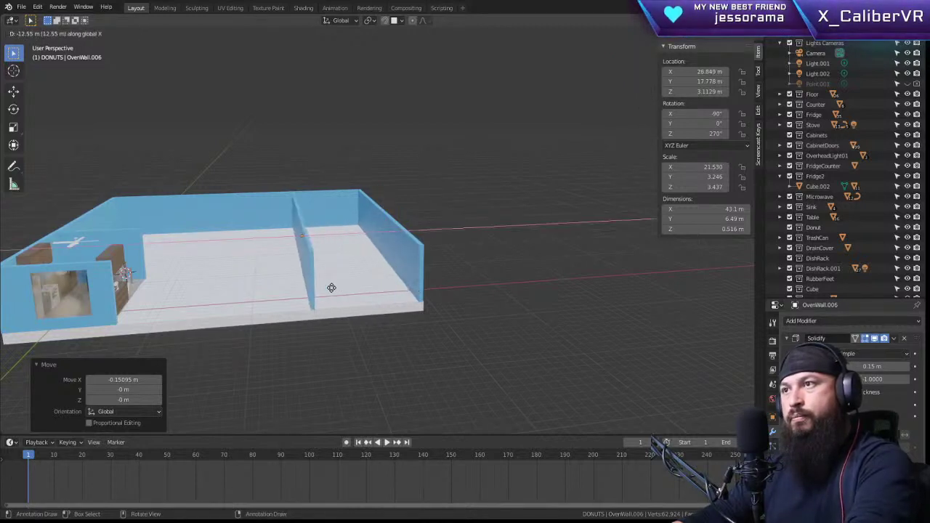
{"action": "left_click", "coordinate": [331, 288]}
{"action": "type", "text": "rz90"}
{"action": "key", "text": "Return"}
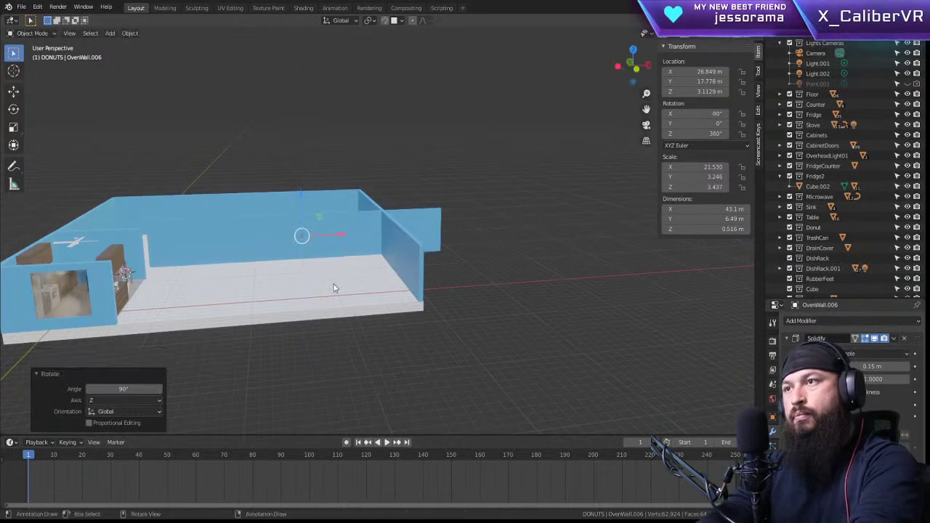
Step: Move the new wall about -21.02 m along Y to the kitchen window's edge and scale it to 0.743 along X
{"action": "key", "text": "g"}
{"action": "key", "text": "y"}
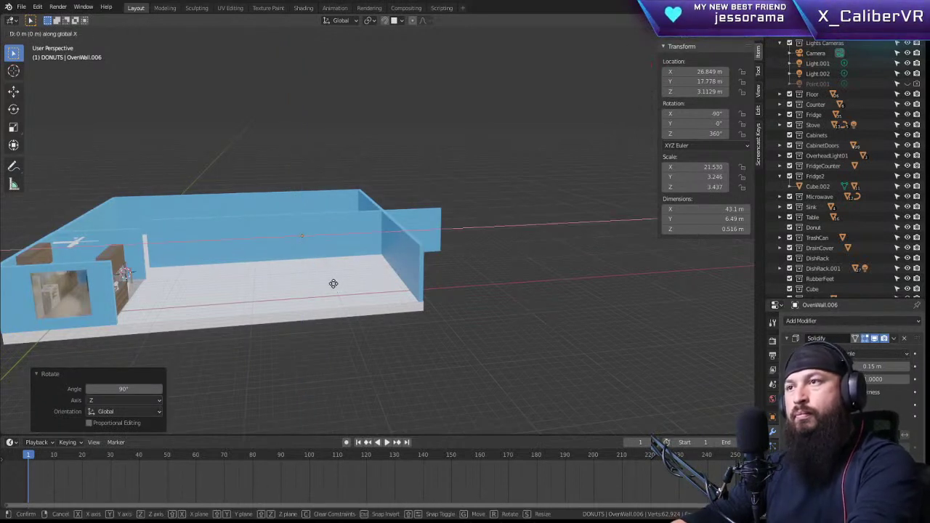
{"action": "left_click", "coordinate": [315, 336]}
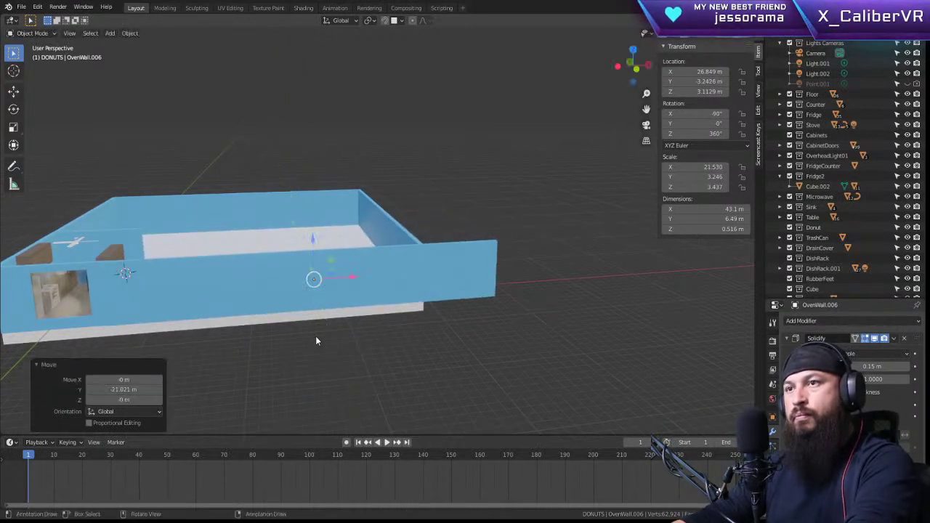
{"action": "key", "text": "s"}
{"action": "key", "text": "x"}
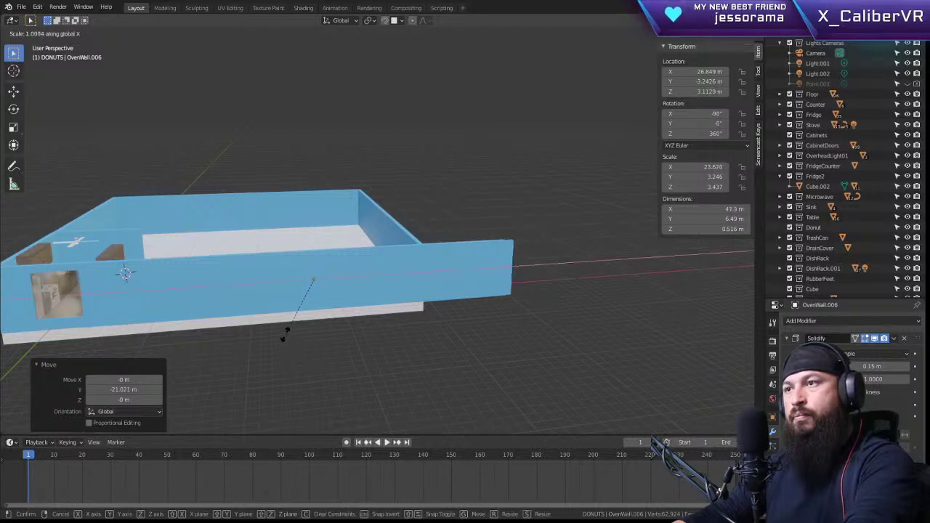
{"action": "left_click", "coordinate": [295, 320]}
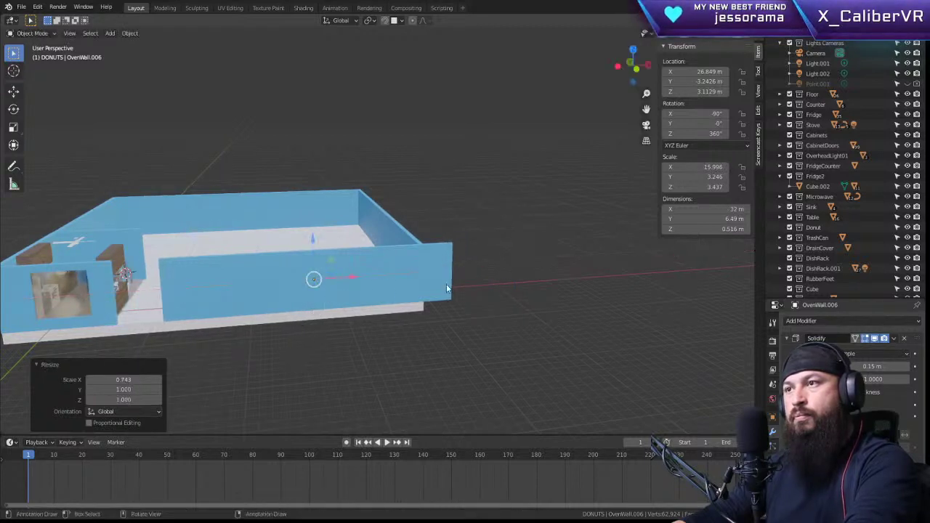
Step: Shift the front wall about -3.63 m along X, then another -0.28 m to line up with the side wall's corner
{"action": "left_click_drag", "start_coordinate": [355, 280], "coordinate": [318, 278]}
{"action": "middle_click_drag", "start_coordinate": [514, 305], "coordinate": [314, 275]}
{"action": "scroll", "coordinate": [419, 244], "scroll_direction": "up", "scroll_amount": 5}
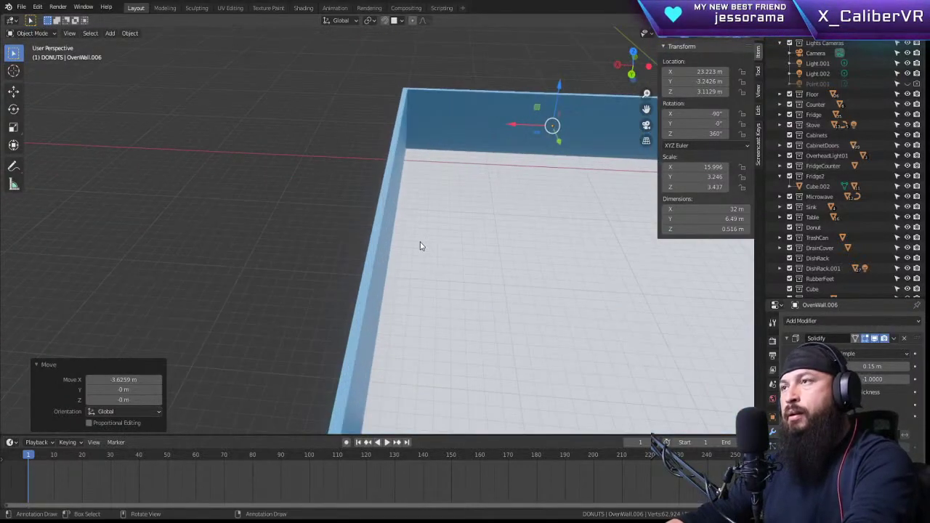
{"action": "middle_click_drag", "start_coordinate": [420, 244], "coordinate": [93, 311]}
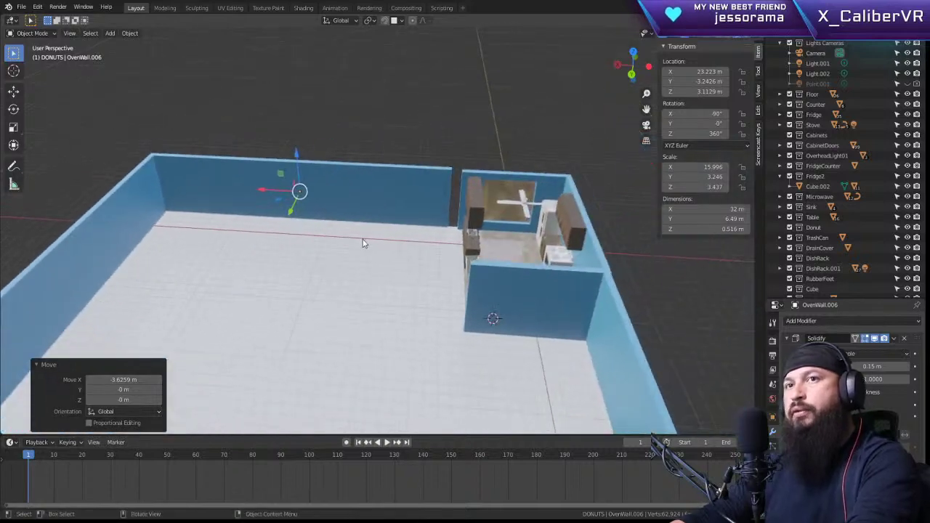
{"action": "middle_click_drag", "start_coordinate": [363, 243], "coordinate": [373, 247]}
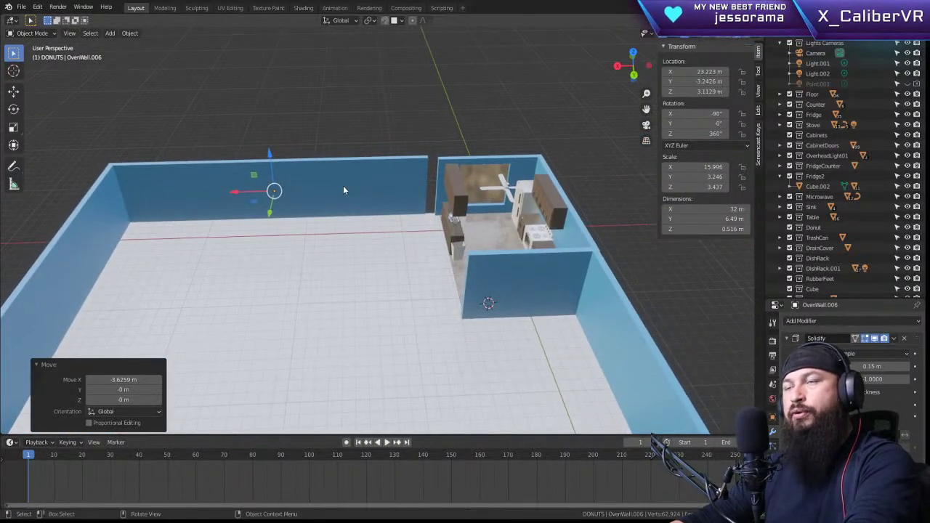
{"action": "scroll", "coordinate": [345, 191], "scroll_direction": "down", "scroll_amount": 1}
{"action": "middle_click_drag", "start_coordinate": [227, 122], "coordinate": [335, 166], "text": "shift"}
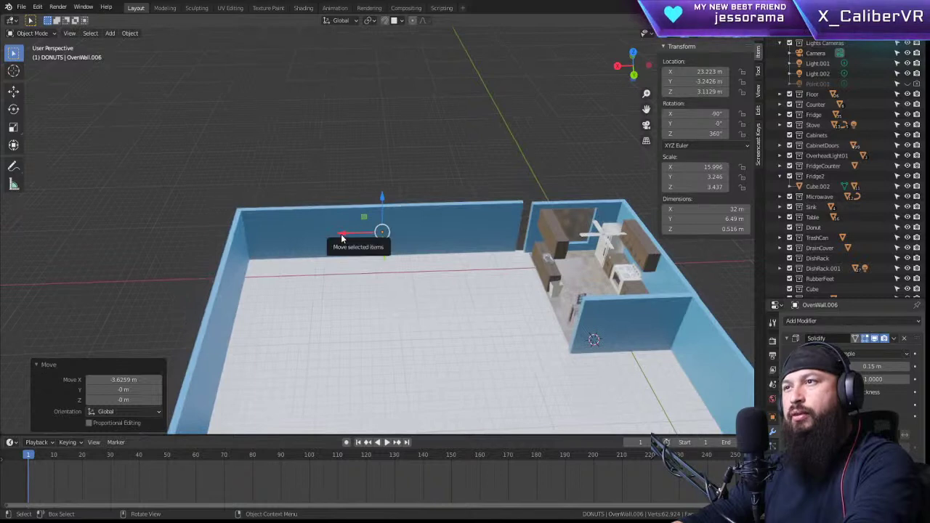
{"action": "left_click_drag", "start_coordinate": [341, 237], "coordinate": [346, 232]}
Step: Scale the front wall by about 1.015 along X and move it about -0.52 m along X to meet the kitchen window wall
{"action": "middle_click_drag", "start_coordinate": [403, 226], "coordinate": [343, 226]}
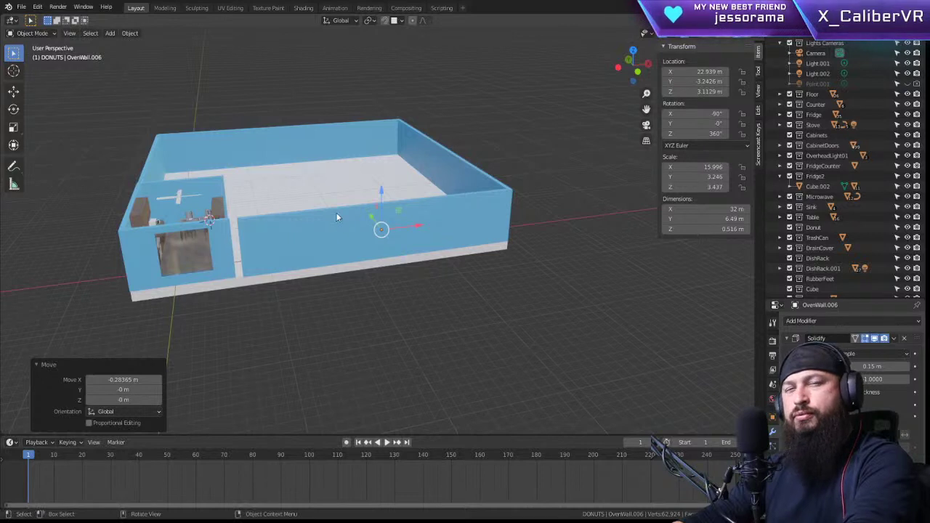
{"action": "key", "text": "s"}
{"action": "key", "text": "x"}
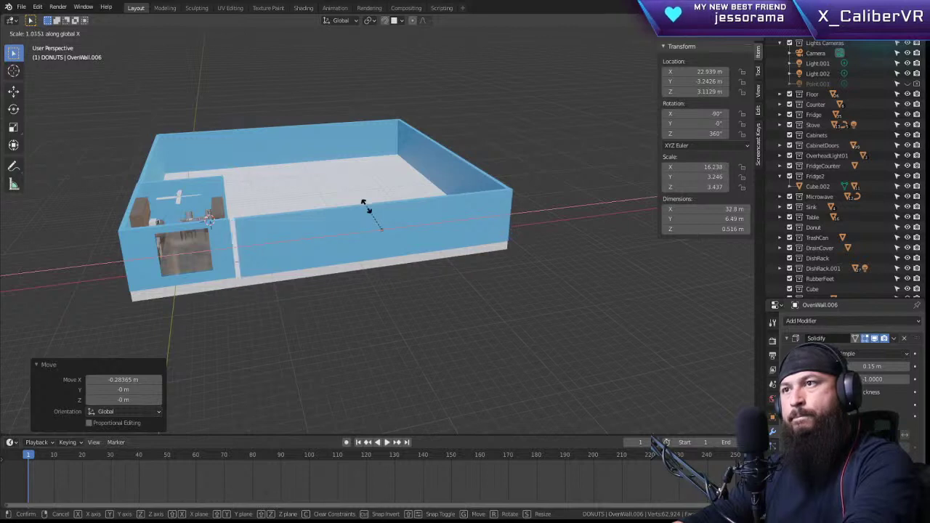
{"action": "left_click", "coordinate": [365, 205]}
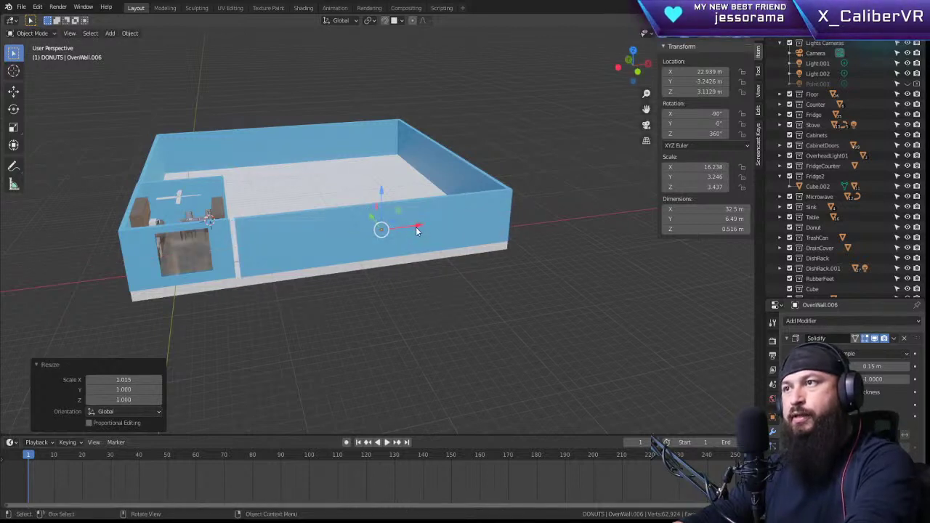
{"action": "key", "text": "g"}
{"action": "key", "text": "x"}
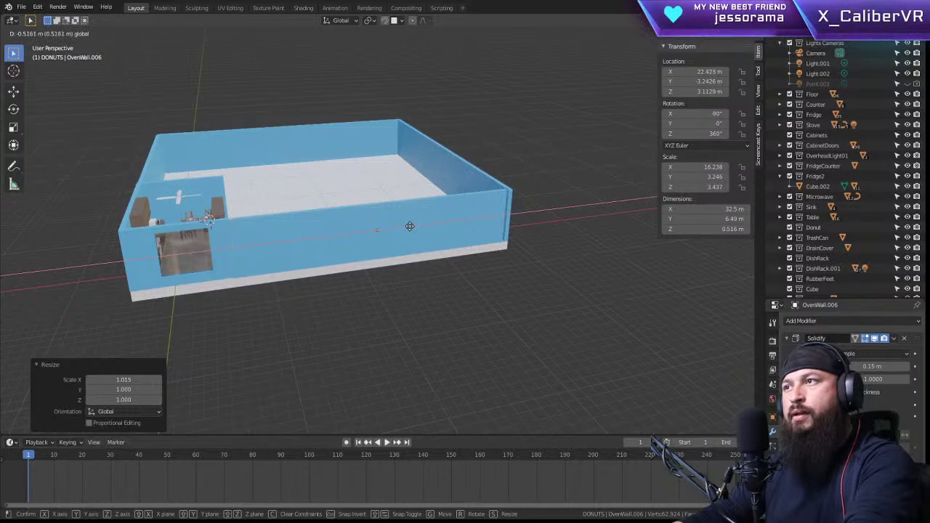
{"action": "left_click", "coordinate": [409, 226]}
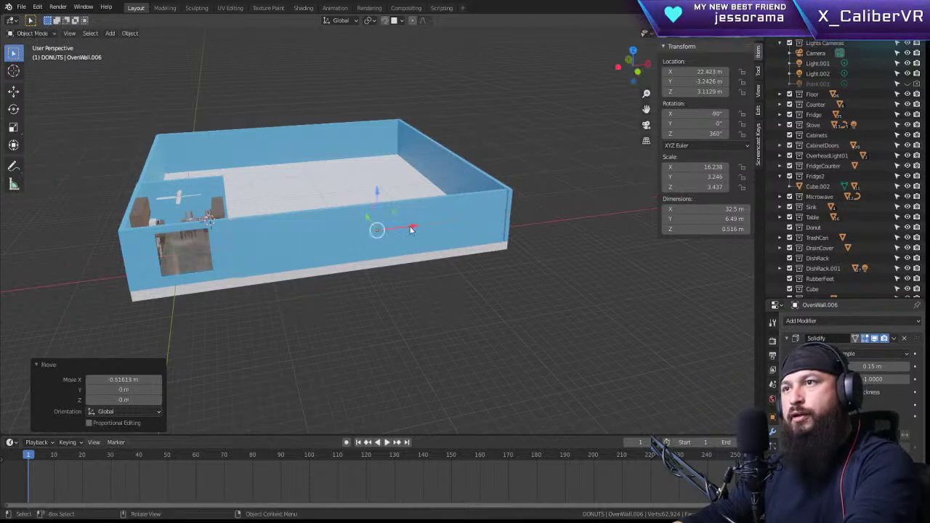
Step: Scale the front wall by about 1.016 along X to close the gap at the side wall's corner
{"action": "middle_click_drag", "start_coordinate": [451, 229], "coordinate": [406, 240]}
{"action": "key", "text": "s"}
{"action": "key", "text": "y"}
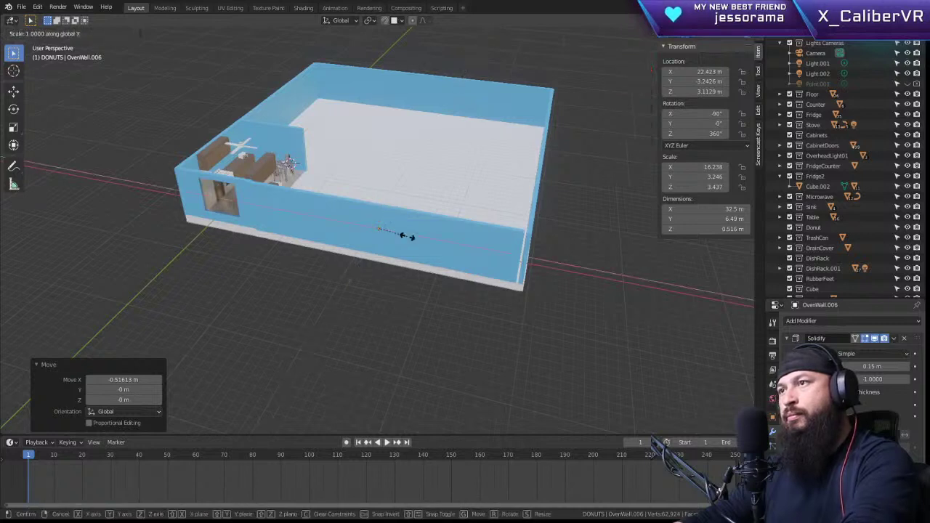
{"action": "left_click", "coordinate": [407, 237]}
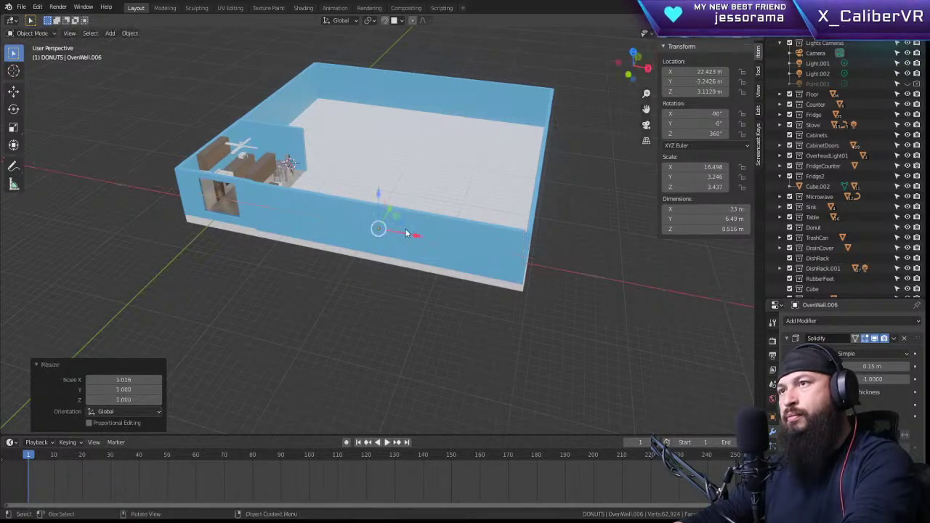
Step: Move the front wall about 0.28 m along Y to line up with the kitchen window wall
{"action": "middle_click_drag", "start_coordinate": [378, 224], "coordinate": [318, 266]}
{"action": "key", "text": "KP_7"}
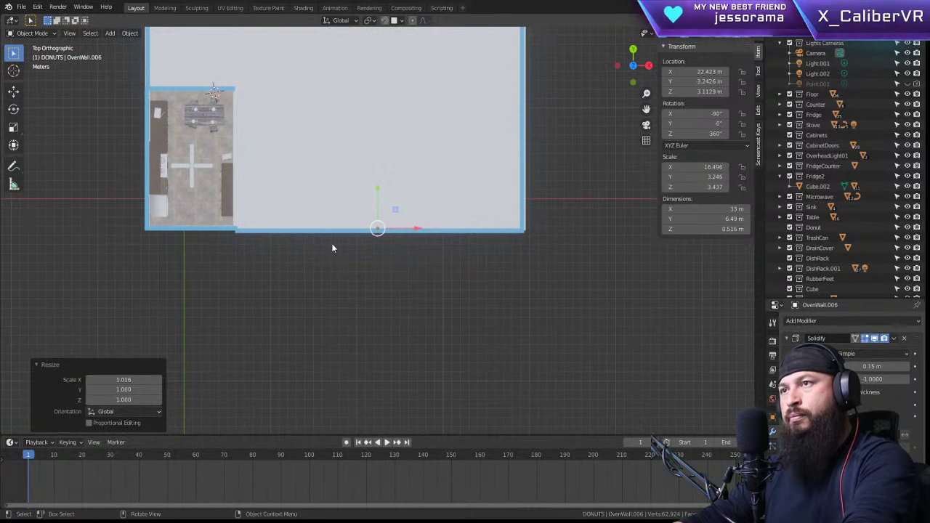
{"action": "left_click_drag", "start_coordinate": [378, 187], "coordinate": [381, 179]}
Step: Inspect the enclosing walls, their corners and the kitchen area from several angles around the house
{"action": "middle_click_drag", "start_coordinate": [381, 179], "coordinate": [243, 101]}
{"action": "scroll", "coordinate": [242, 192], "scroll_direction": "down", "scroll_amount": 4}
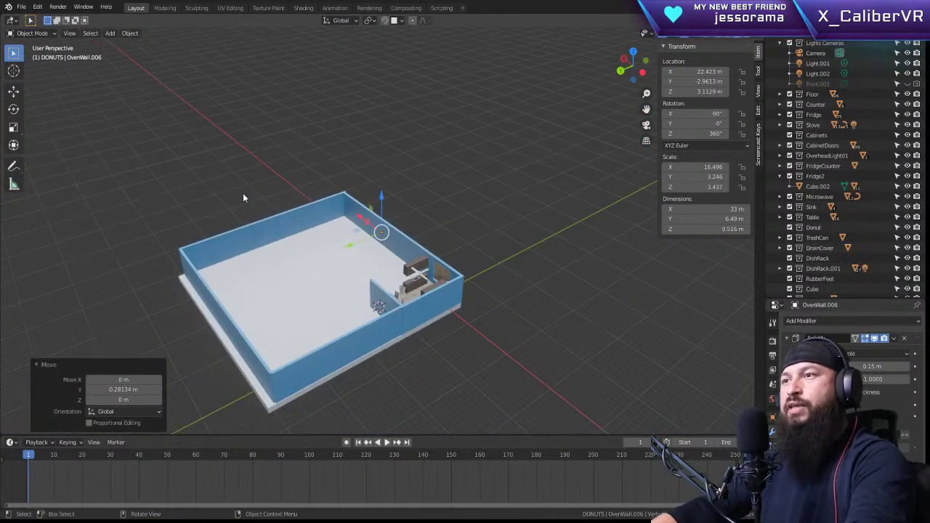
{"action": "middle_click_drag", "start_coordinate": [334, 251], "coordinate": [208, 250]}
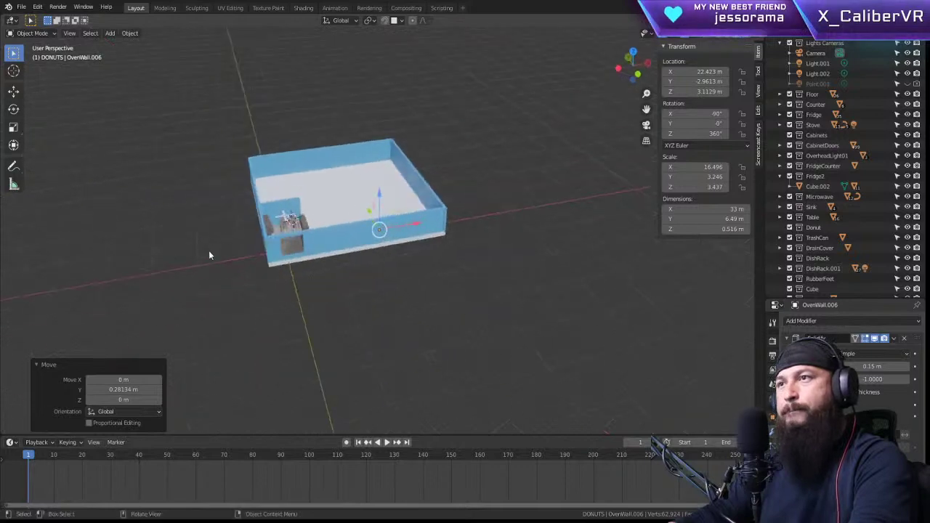
{"action": "scroll", "coordinate": [307, 181], "scroll_direction": "up", "scroll_amount": 5}
{"action": "middle_click_drag", "start_coordinate": [346, 175], "coordinate": [486, 316]}
{"action": "scroll", "coordinate": [382, 249], "scroll_direction": "up", "scroll_amount": 4}
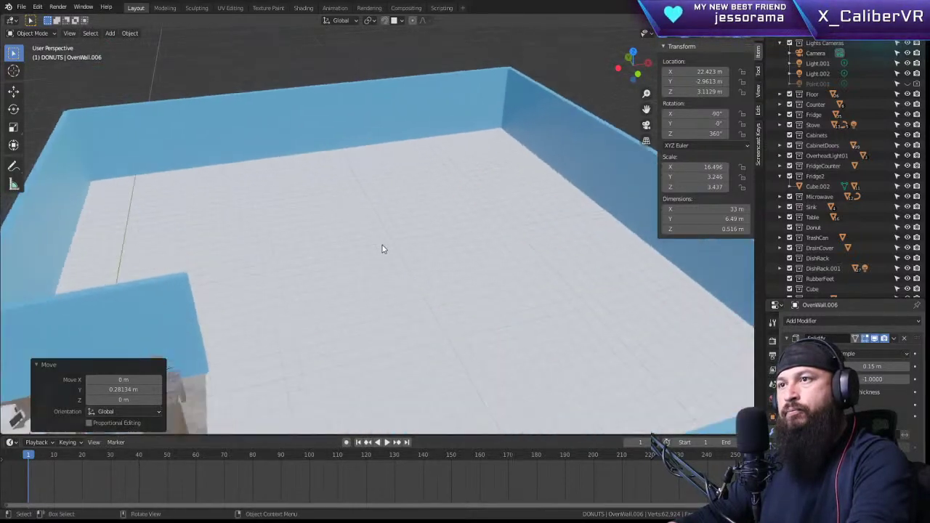
{"action": "middle_click_drag", "start_coordinate": [378, 245], "coordinate": [268, 240]}
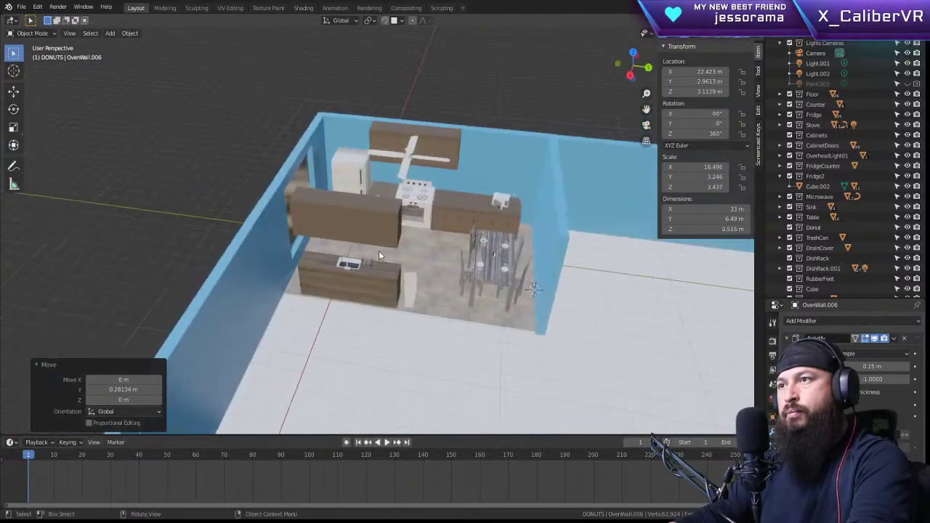
{"action": "scroll", "coordinate": [378, 251], "scroll_direction": "down", "scroll_amount": 2}
{"action": "middle_click_drag", "start_coordinate": [378, 251], "coordinate": [456, 337]}
{"action": "scroll", "coordinate": [397, 267], "scroll_direction": "down", "scroll_amount": 2}
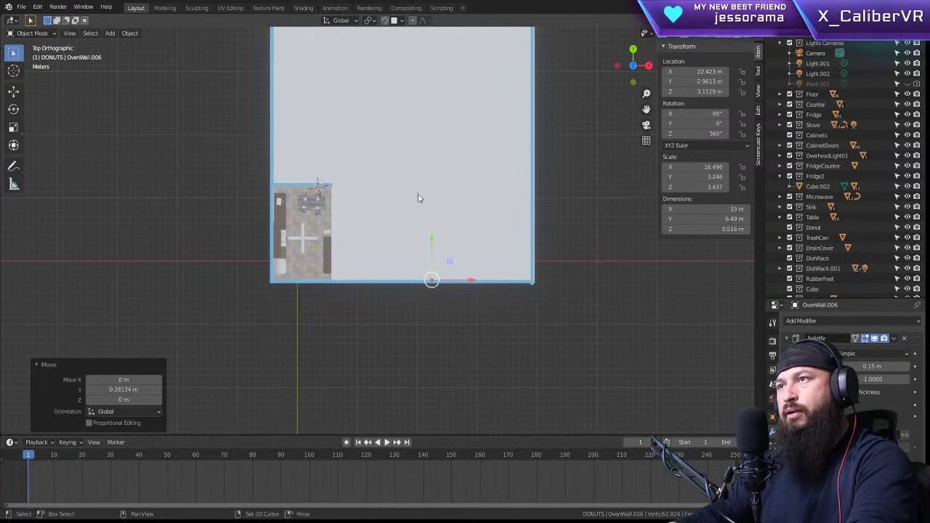
Step: Scale the base slab to about 0.961 along Y to trim its overhang beyond the back wall
{"action": "middle_click_drag", "start_coordinate": [417, 200], "coordinate": [399, 288], "text": "shift"}
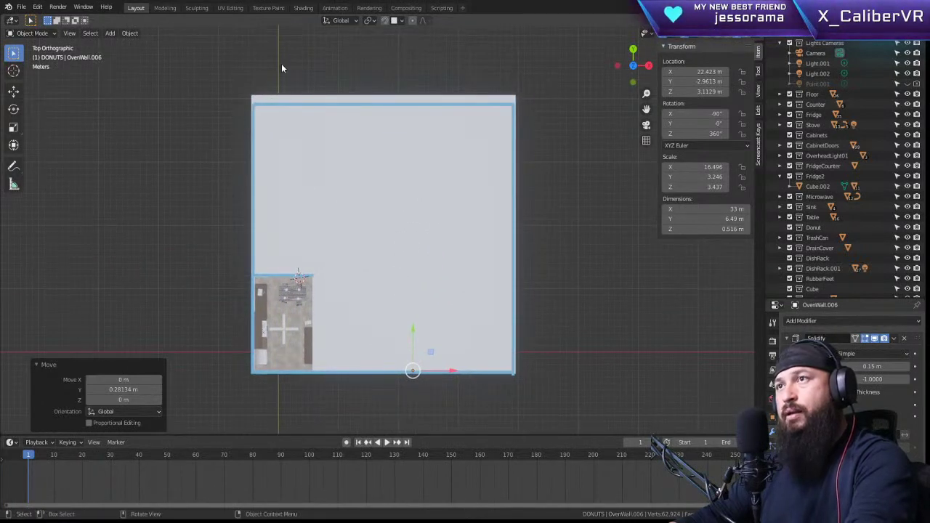
{"action": "left_click", "coordinate": [275, 98]}
{"action": "key", "text": "s"}
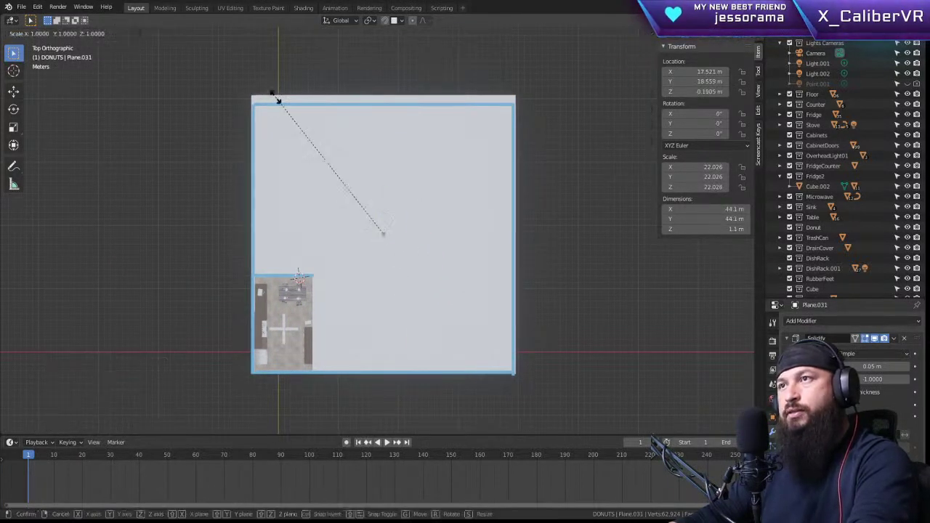
{"action": "key", "text": "x"}
{"action": "key", "text": "y"}
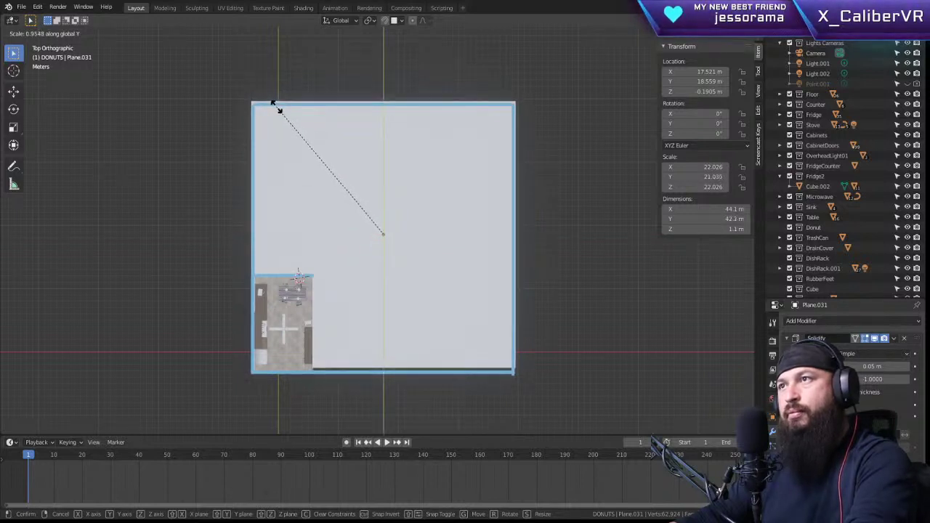
{"action": "left_click", "coordinate": [276, 105]}
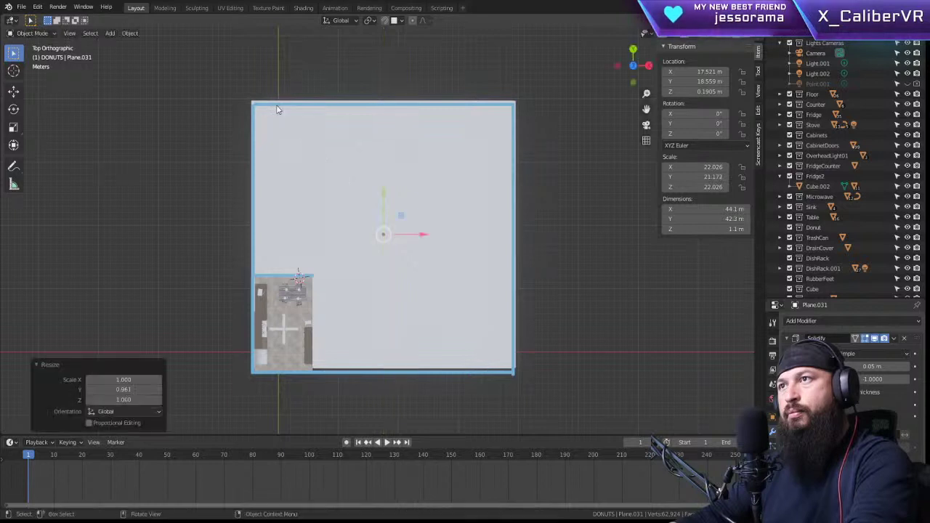
Step: Move the base slab about -0.41 m along Y and scale it to 0.987 along X to fit within the walls
{"action": "key", "text": "g"}
{"action": "key", "text": "x"}
{"action": "key", "text": "y"}
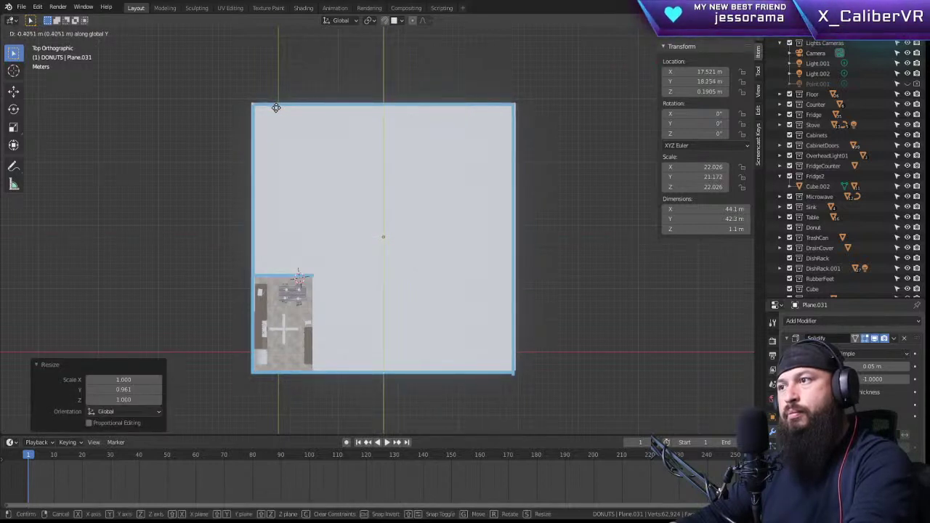
{"action": "left_click", "coordinate": [276, 107]}
{"action": "key", "text": "s"}
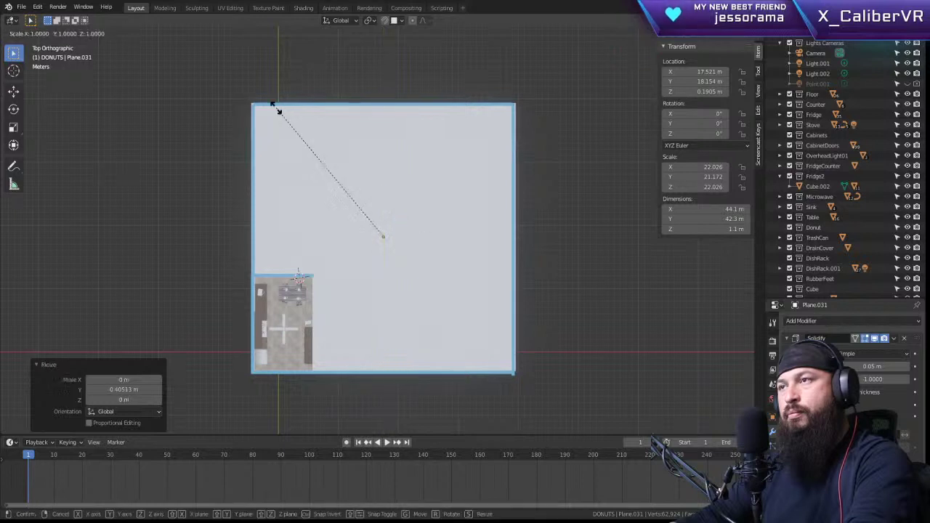
{"action": "key", "text": "x"}
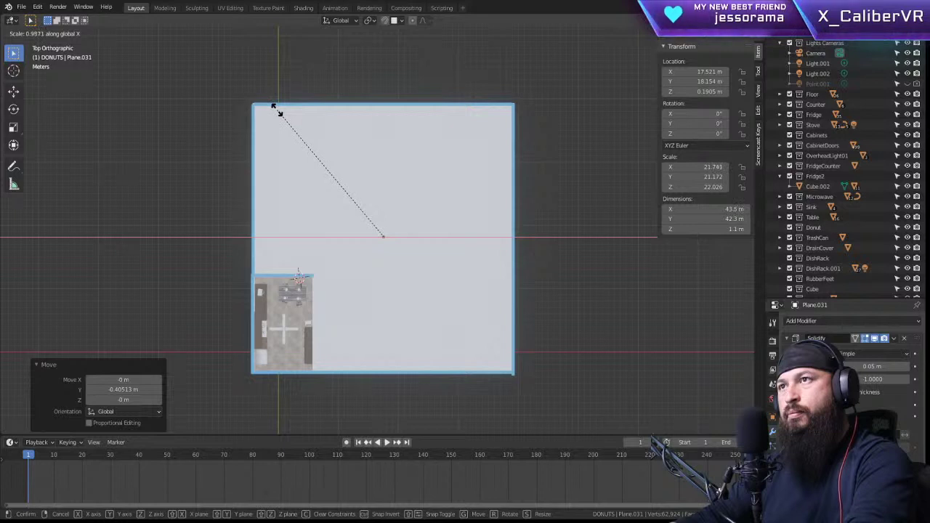
{"action": "left_click", "coordinate": [277, 114]}
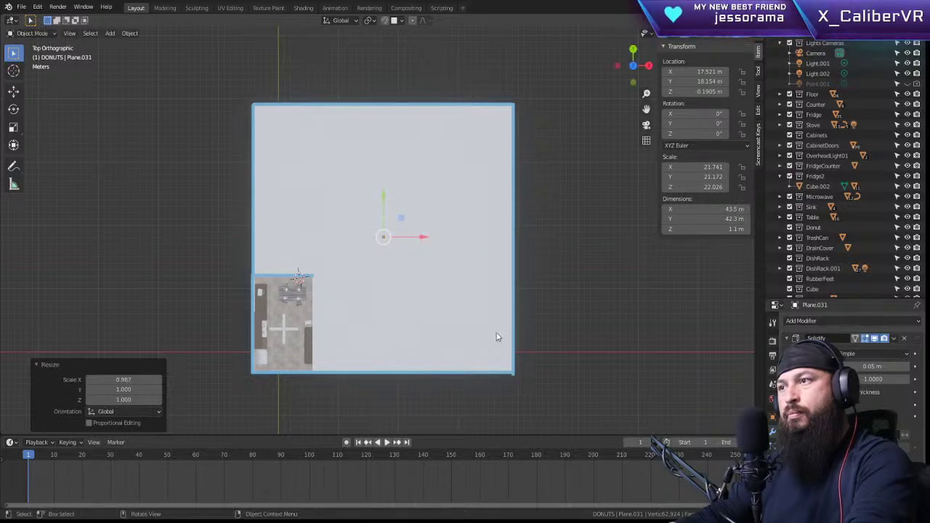
Step: Move the side wall opposite the kitchen about 0.13 m along Y toward the back wall
{"action": "left_click", "coordinate": [513, 374]}
{"action": "key", "text": "KP_Decimal"}
{"action": "middle_click_drag", "start_coordinate": [518, 320], "coordinate": [378, 234]}
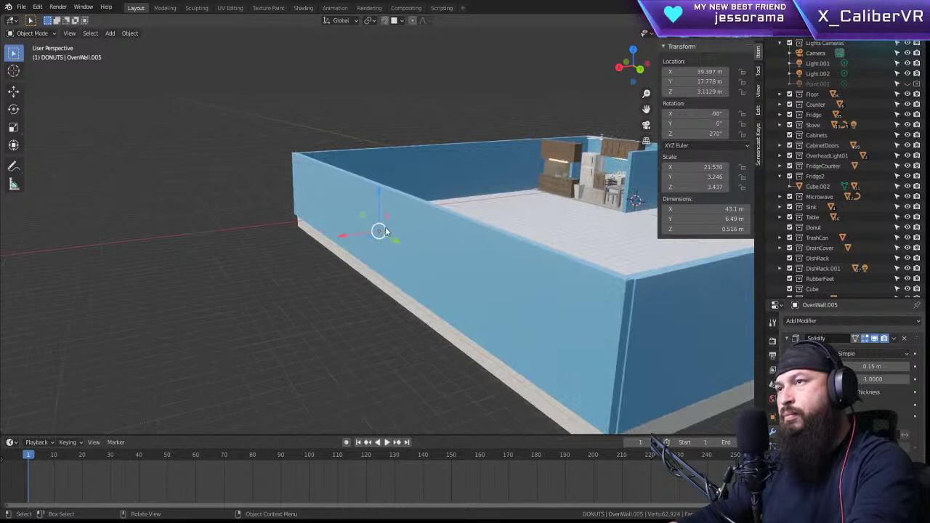
{"action": "left_click_drag", "start_coordinate": [397, 242], "coordinate": [401, 241]}
{"action": "middle_click_drag", "start_coordinate": [388, 252], "coordinate": [506, 311]}
{"action": "key", "text": "KP_7"}
{"action": "scroll", "coordinate": [441, 311], "scroll_direction": "down", "scroll_amount": 5}
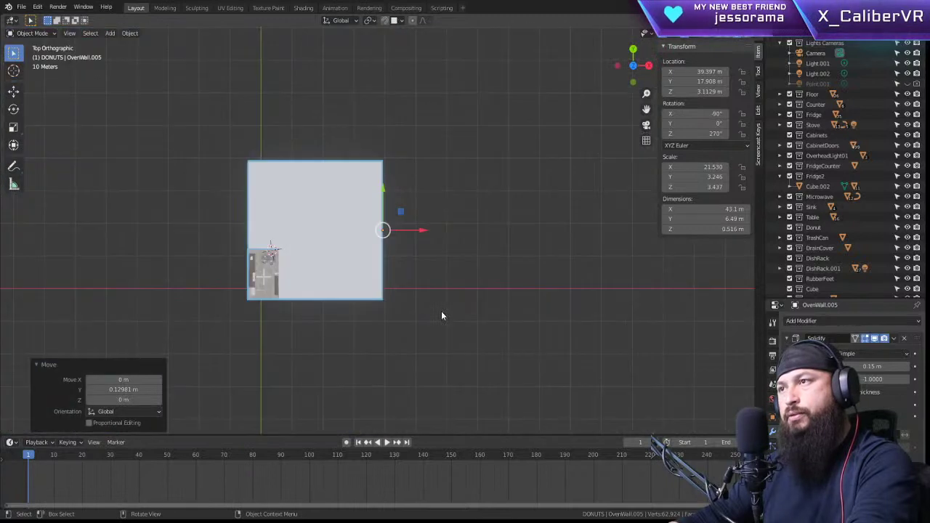
{"action": "scroll", "coordinate": [441, 311], "scroll_direction": "up", "scroll_amount": 5}
{"action": "key", "text": "s"}
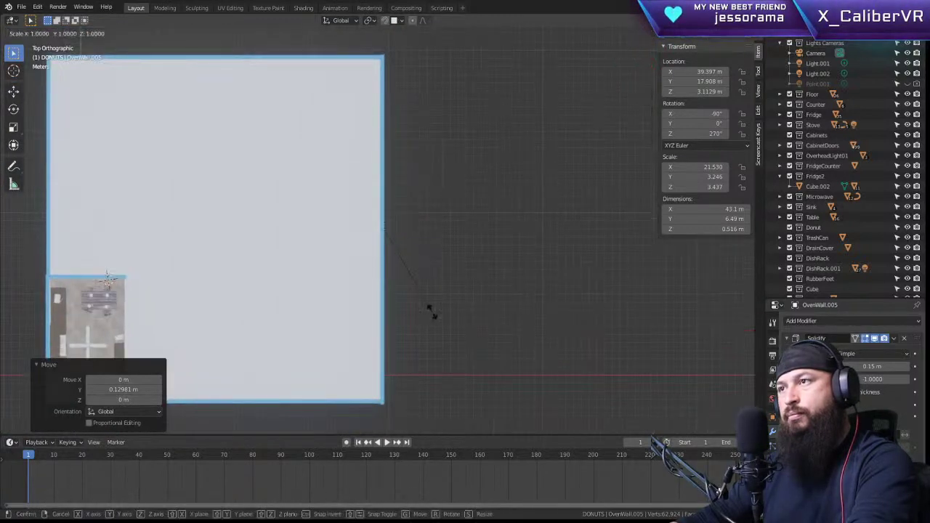
{"action": "key", "text": "y"}
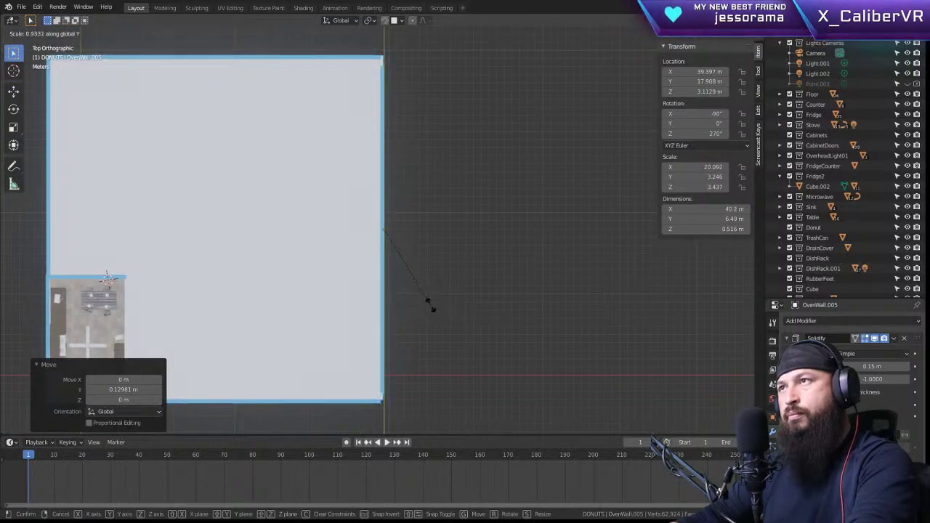
{"action": "key", "text": "Escape"}
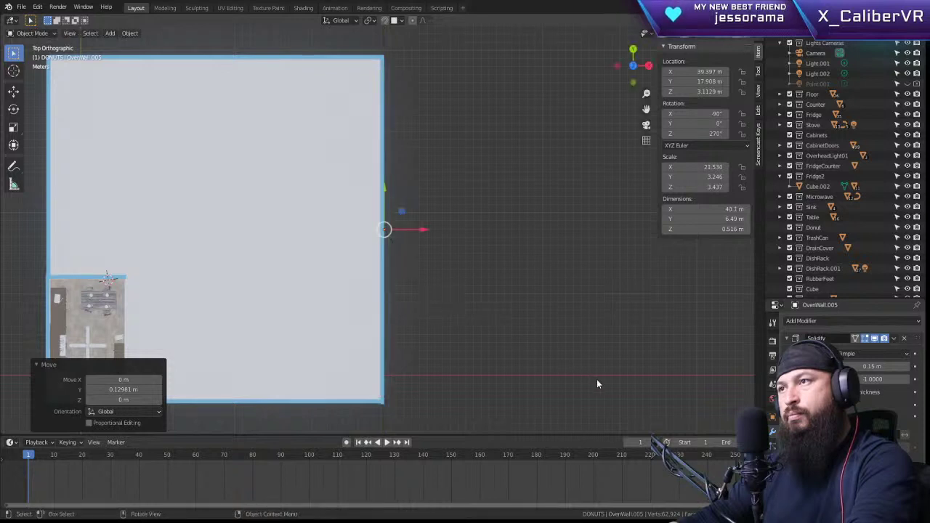
Step: Scale the side wall opposite the kitchen to about 0.992 along Y
{"action": "key", "text": "s"}
{"action": "key", "text": "y"}
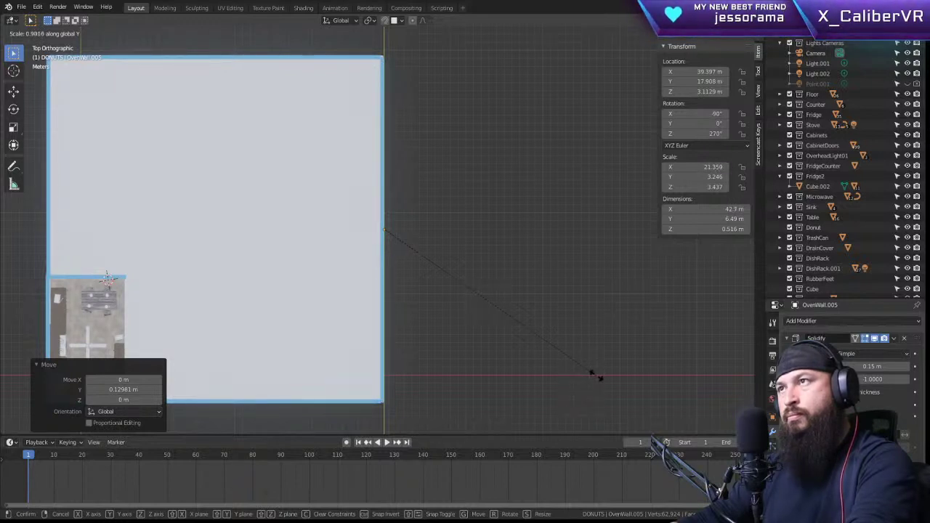
{"action": "left_click", "coordinate": [595, 376]}
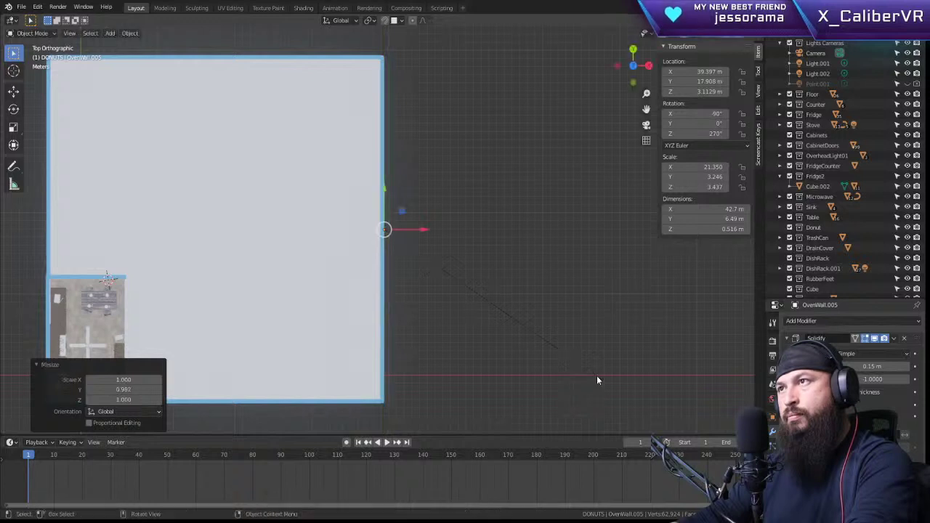
{"action": "key", "text": "g"}
{"action": "key", "text": "x"}
{"action": "key", "text": "y"}
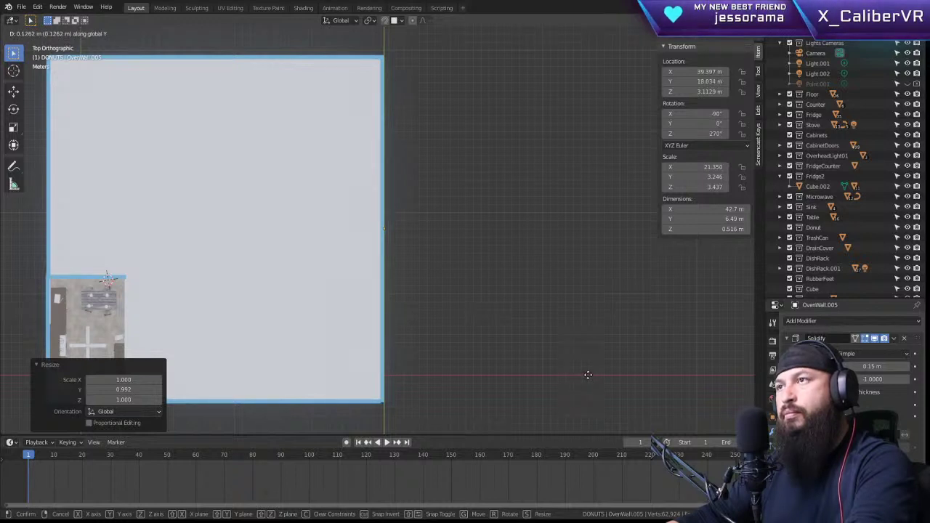
{"action": "key", "text": "Escape"}
Step: Scale the side wall by about 1.003 along Y and move it about 0.06 m along Y to meet both corners
{"action": "key", "text": "s"}
{"action": "key", "text": "y"}
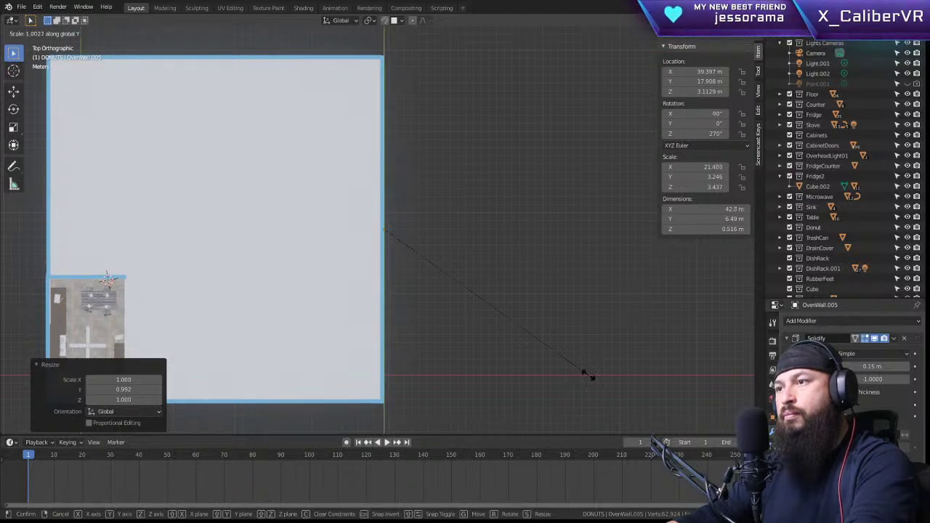
{"action": "left_click", "coordinate": [589, 375]}
{"action": "key", "text": "g"}
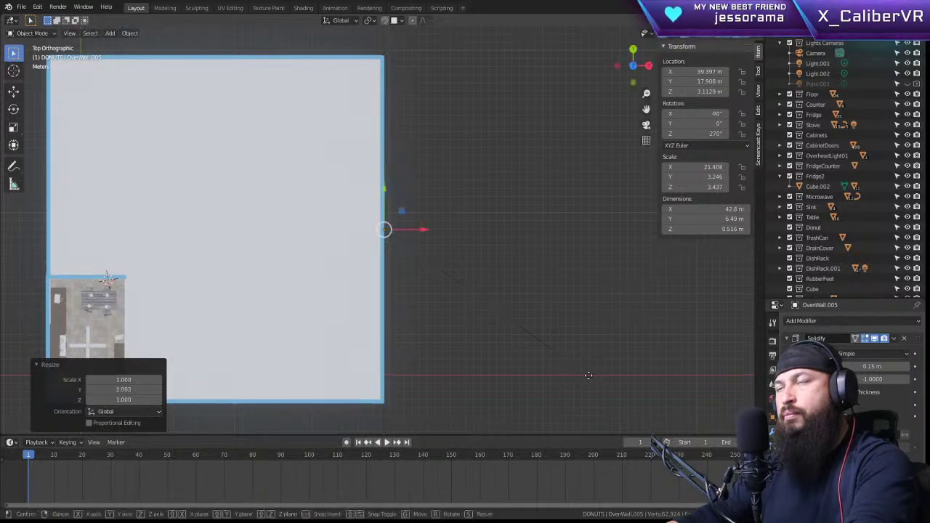
{"action": "key", "text": "y"}
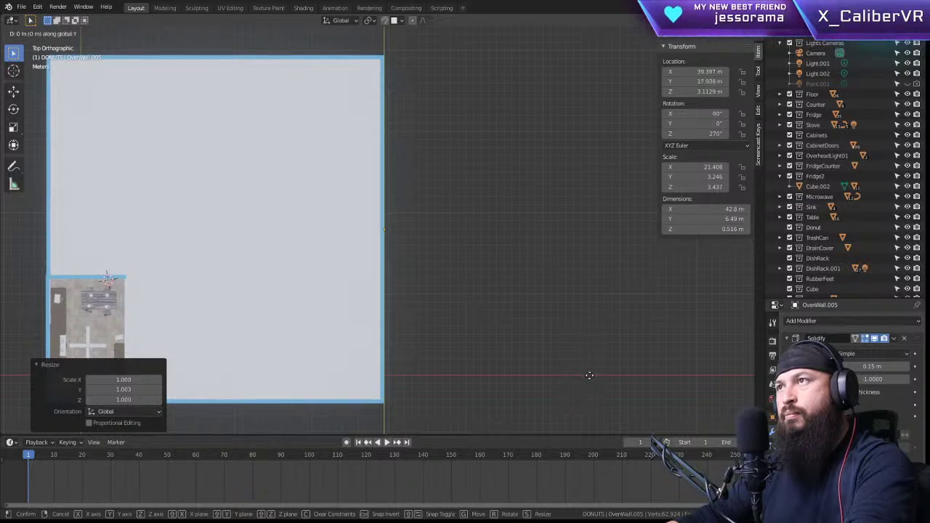
{"action": "left_click", "coordinate": [589, 374]}
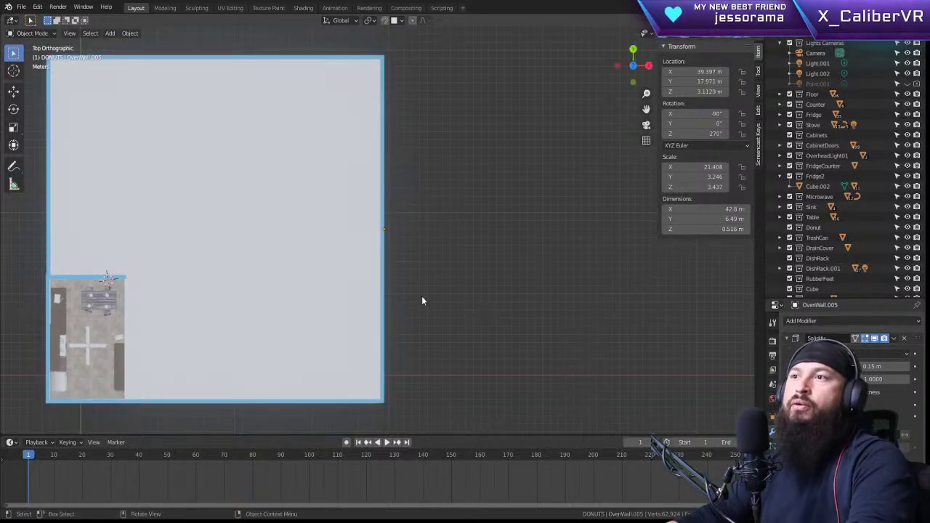
Step: Shrink the timeline to enlarge the 3D viewport and frame the whole floor plan from above
{"action": "middle_click_drag", "start_coordinate": [248, 229], "coordinate": [429, 264], "text": "shift"}
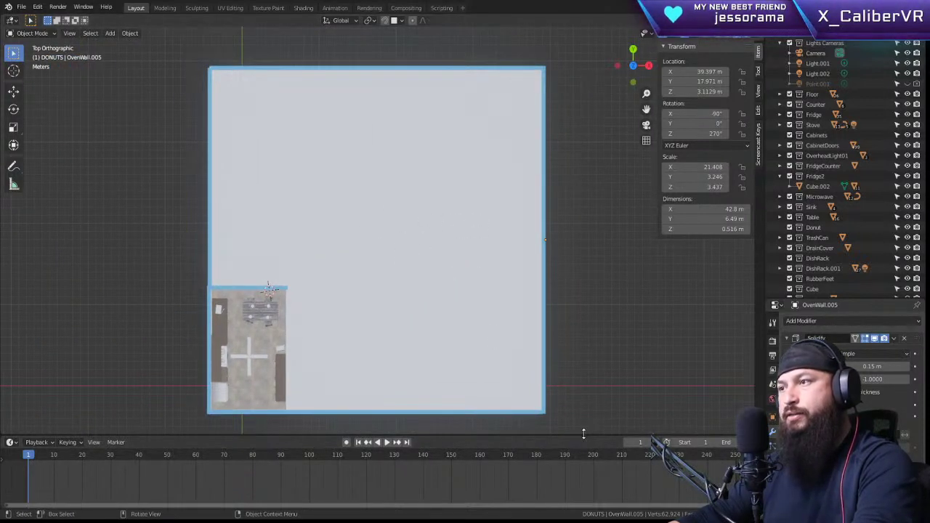
{"action": "left_click_drag", "start_coordinate": [583, 434], "coordinate": [587, 511]}
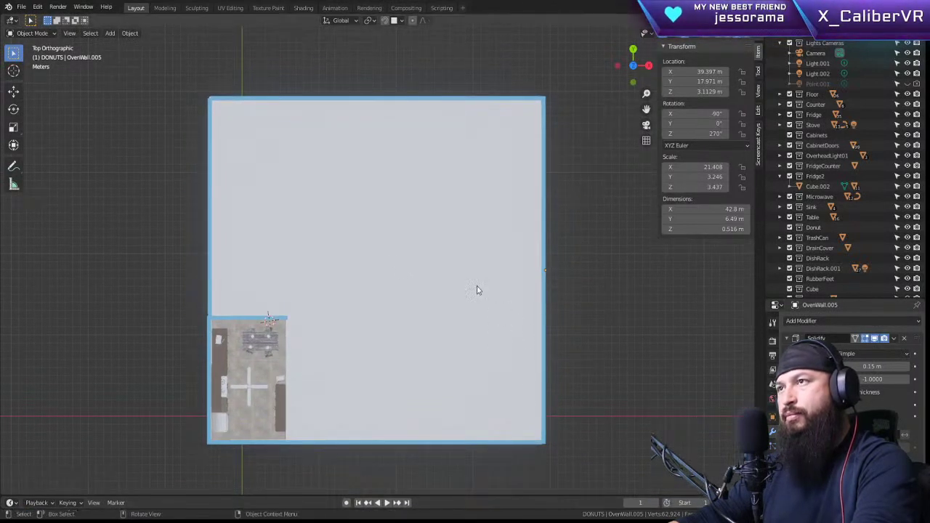
{"action": "scroll", "coordinate": [348, 254], "scroll_direction": "up", "scroll_amount": 1}
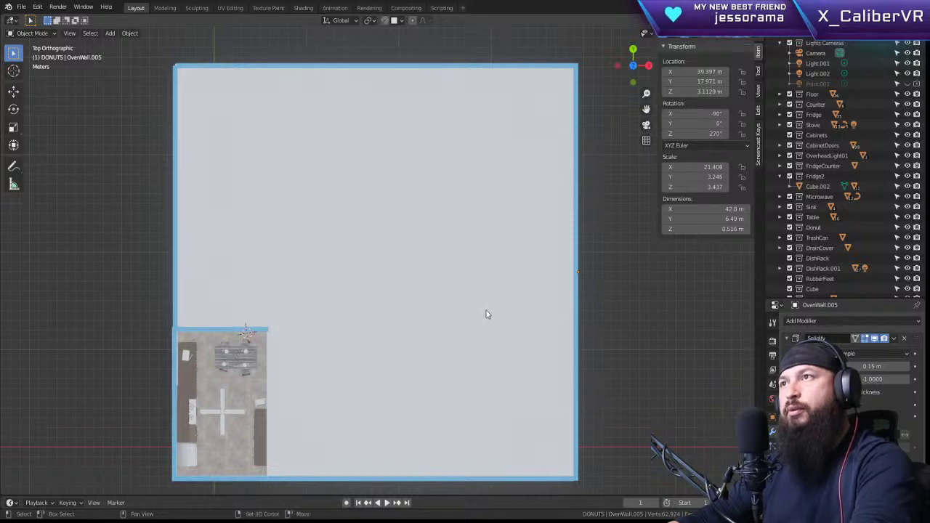
{"action": "scroll", "coordinate": [490, 290], "scroll_direction": "up", "scroll_amount": 1}
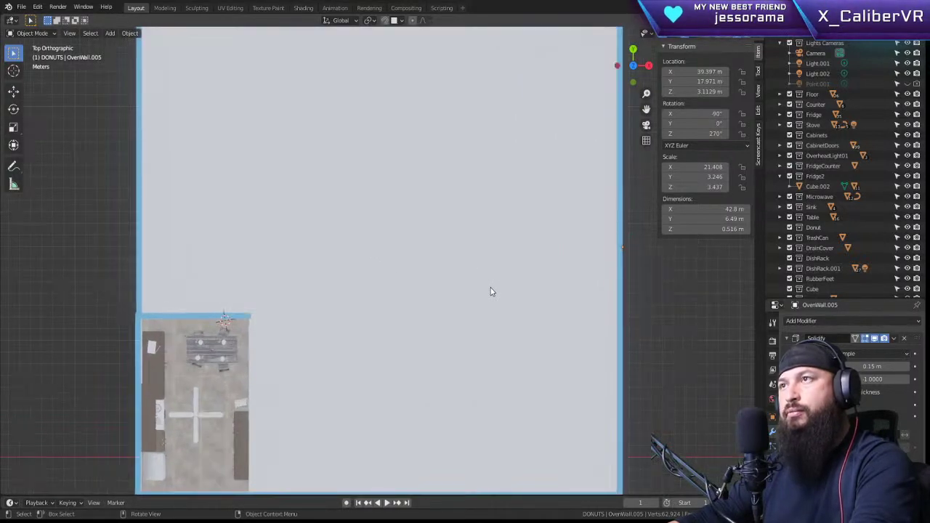
{"action": "scroll", "coordinate": [490, 291], "scroll_direction": "down", "scroll_amount": 1}
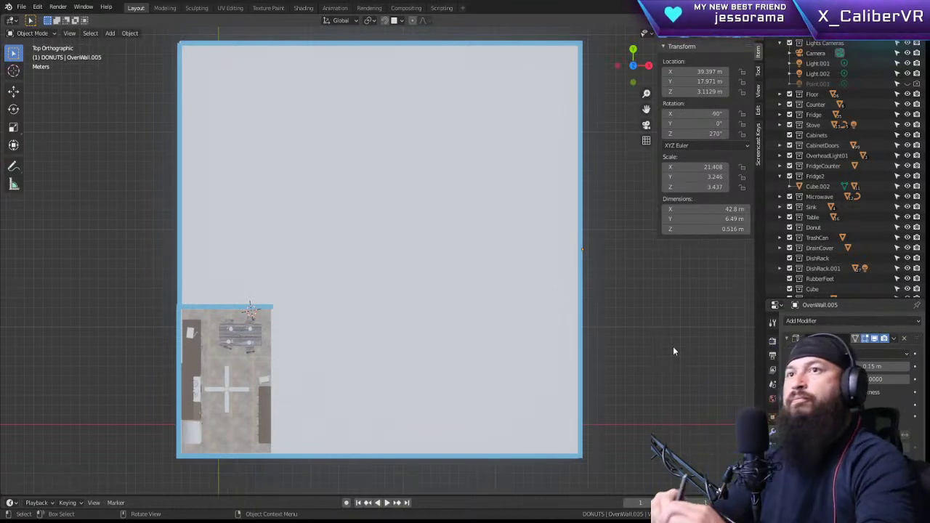
Step: Draw a short diagonal annotation stroke from the front wall into the empty room beside the kitchen, redoing the first attempt
{"action": "left_click", "coordinate": [13, 166]}
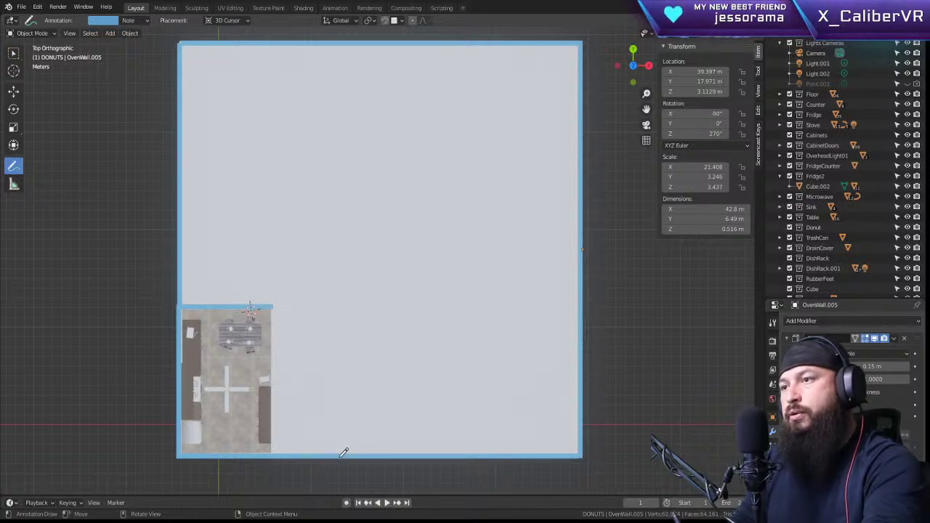
{"action": "left_click_drag", "start_coordinate": [347, 450], "coordinate": [365, 429]}
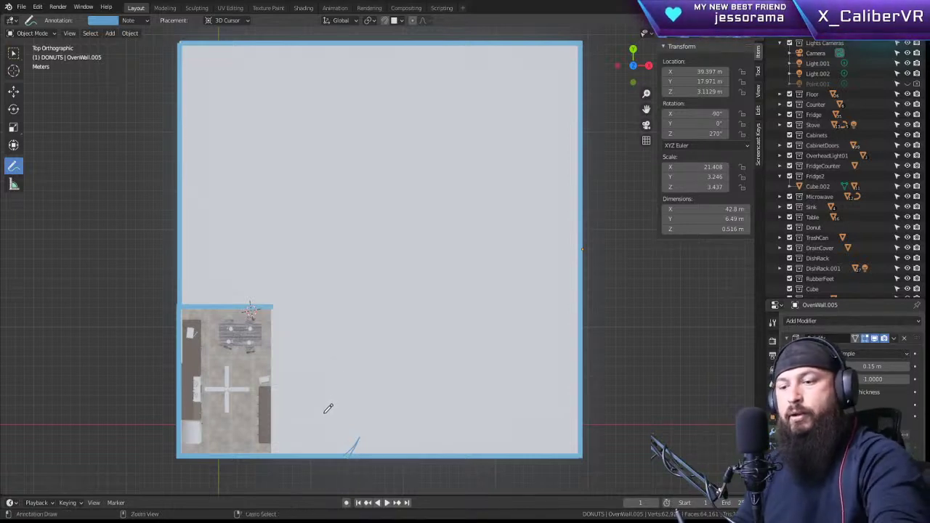
{"action": "key", "text": "ctrl+z"}
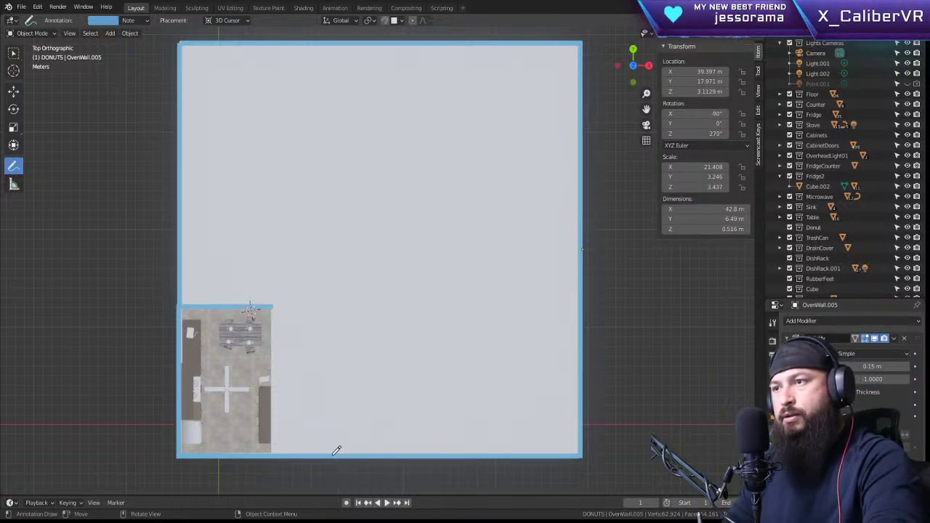
{"action": "left_click_drag", "start_coordinate": [335, 454], "coordinate": [351, 438]}
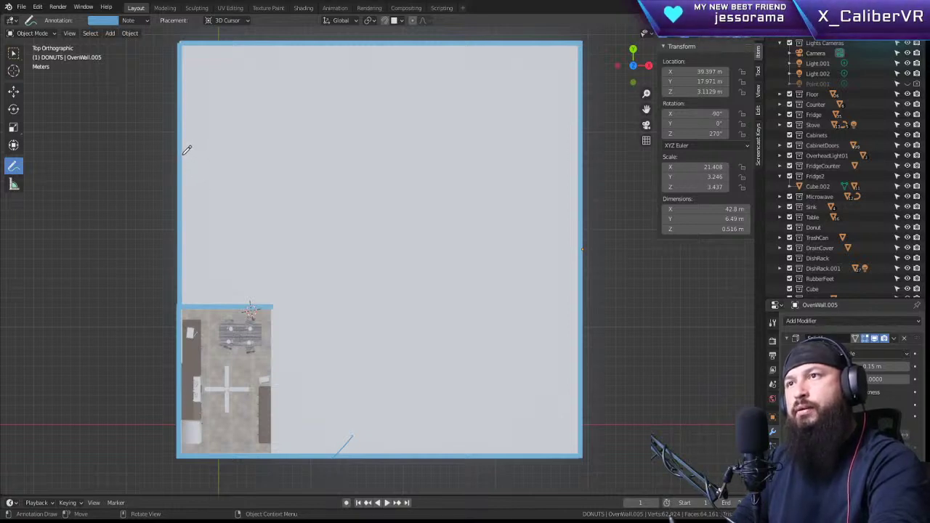
Step: Sketch a horizontal wall line from the kitchen-side outer wall into the empty space beyond the kitchen, redoing the first attempt
{"action": "left_click_drag", "start_coordinate": [183, 151], "coordinate": [276, 155]}
{"action": "key", "text": "ctrl+z"}
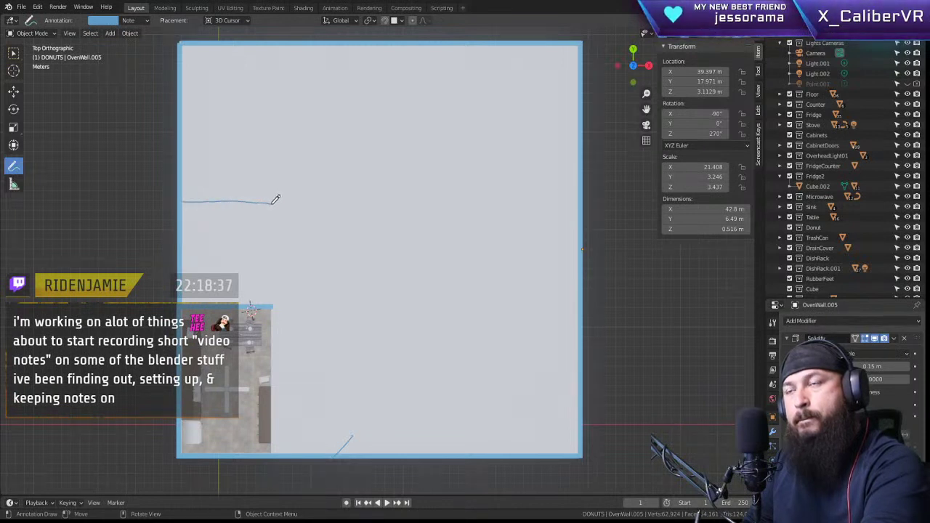
{"action": "left_click_drag", "start_coordinate": [282, 200], "coordinate": [279, 201]}
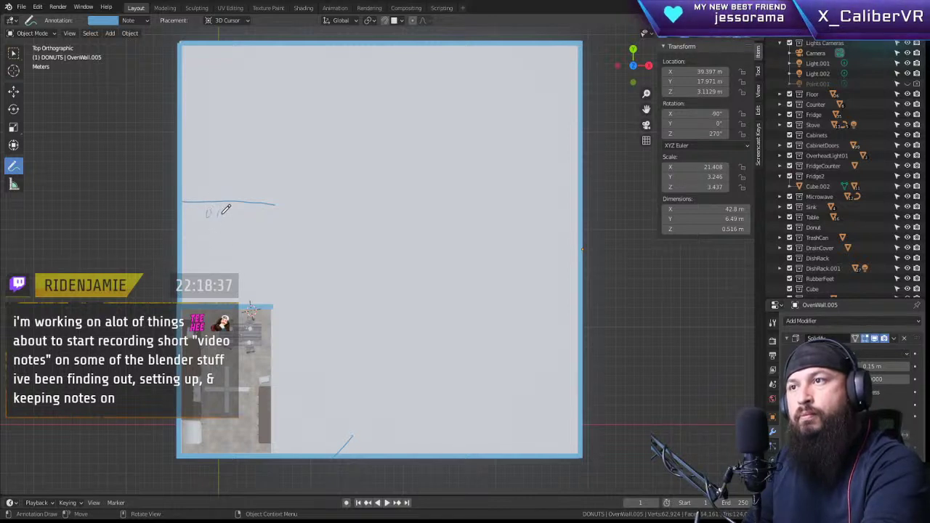
Step: Handwrite the annotation DINING ROOM between the sketched wall line and the kitchen, and FRONT beside the diagonal entrance stroke
{"action": "left_click_drag", "start_coordinate": [225, 209], "coordinate": [231, 208]}
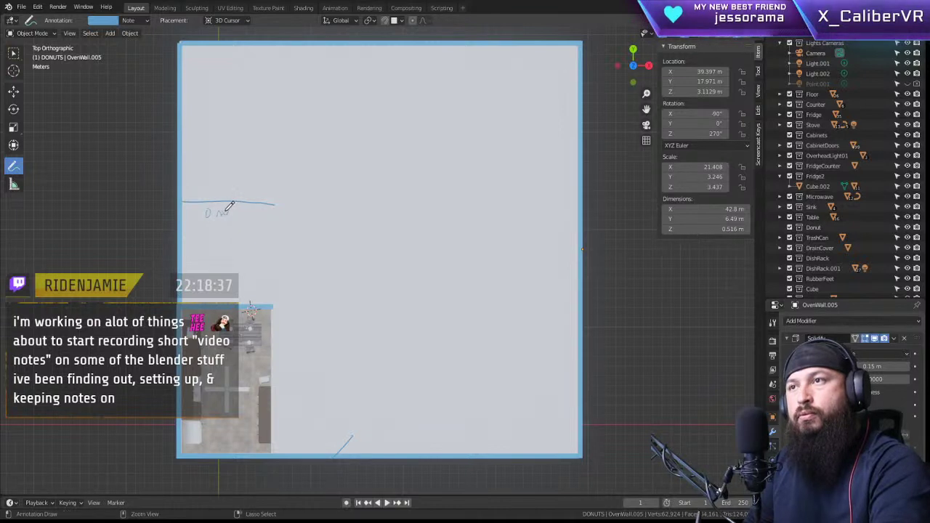
{"action": "key", "text": "ctrl+z"}
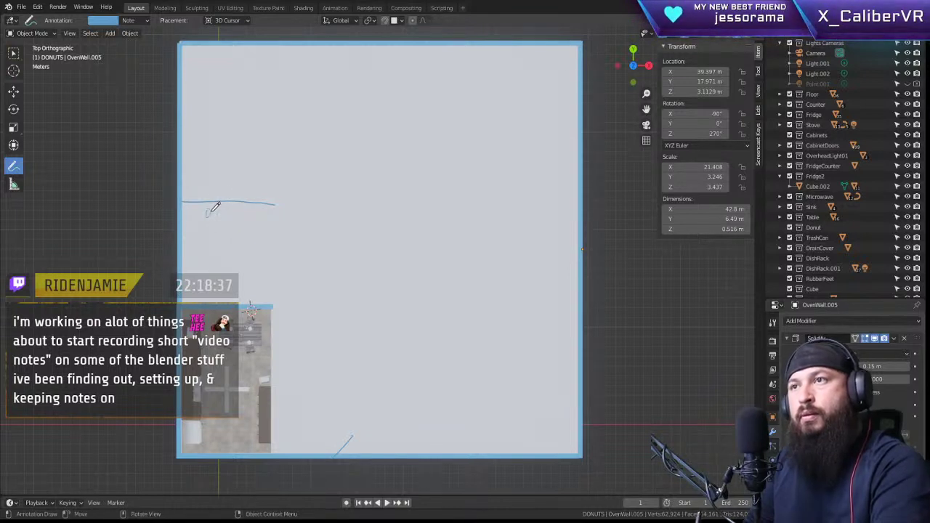
{"action": "left_click_drag", "start_coordinate": [222, 206], "coordinate": [226, 208]}
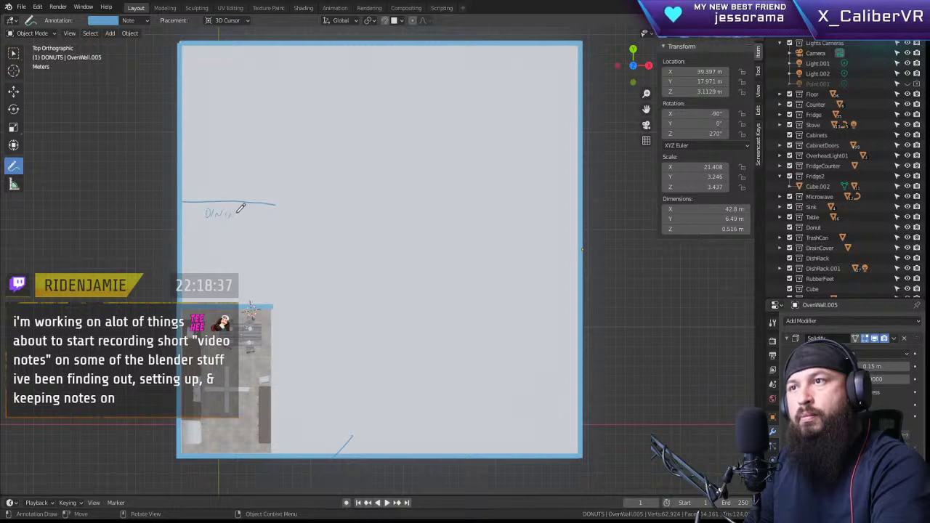
{"action": "left_click_drag", "start_coordinate": [240, 211], "coordinate": [246, 210]}
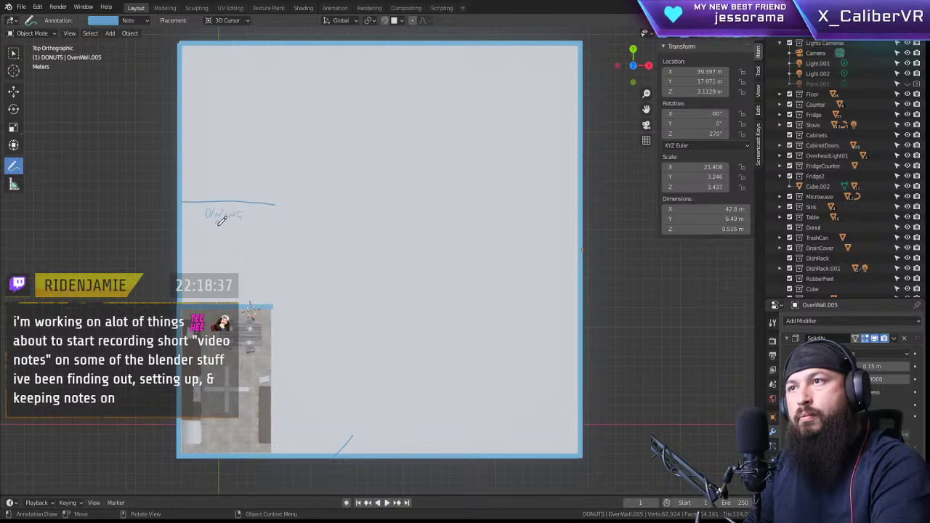
{"action": "left_click_drag", "start_coordinate": [215, 221], "coordinate": [236, 222]}
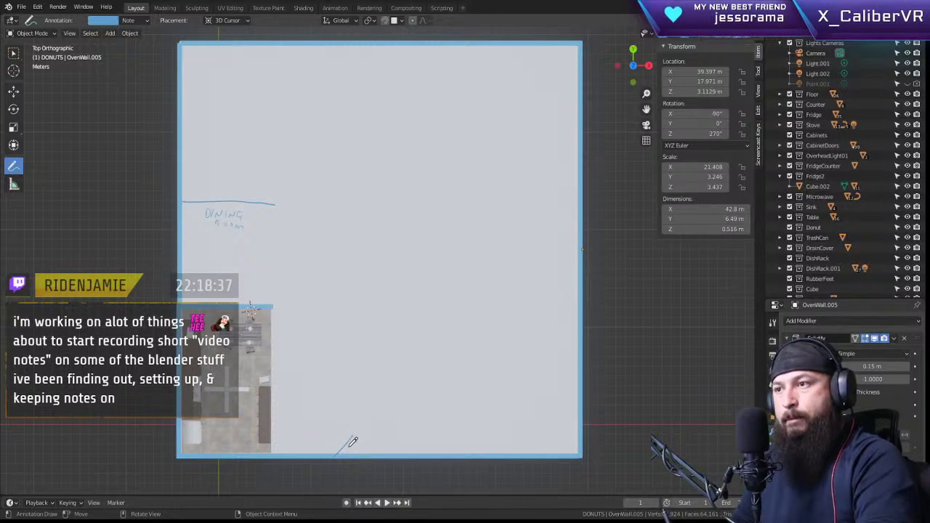
{"action": "left_click_drag", "start_coordinate": [352, 440], "coordinate": [377, 441]}
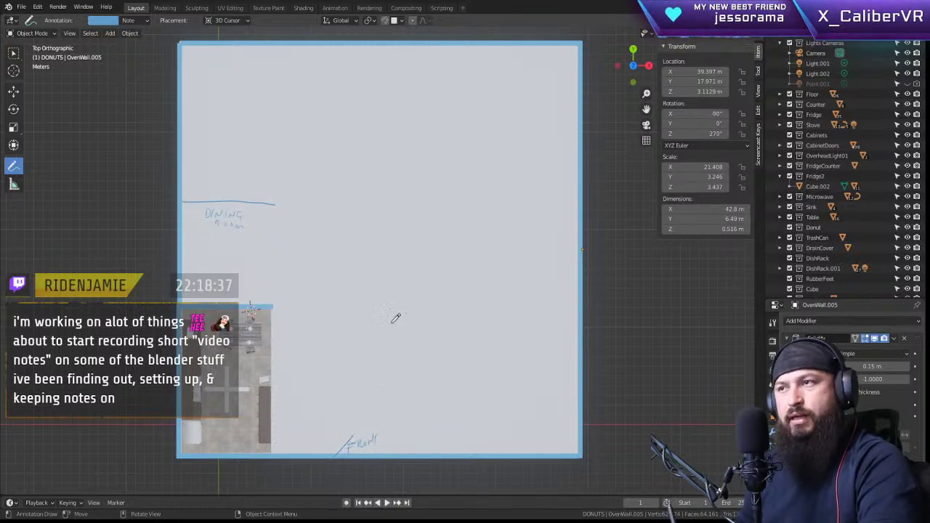
{"action": "mouse_move", "coordinate": [387, 212]}
{"action": "left_mouse_down"}
{"action": "mouse_move", "coordinate": [421, 241]}
{"action": "mouse_move", "coordinate": [376, 286]}
{"action": "mouse_move", "coordinate": [382, 303]}
{"action": "mouse_move", "coordinate": [398, 305]}
{"action": "mouse_move", "coordinate": [394, 290]}
{"action": "mouse_move", "coordinate": [425, 281]}
{"action": "mouse_move", "coordinate": [435, 309]}
{"action": "mouse_move", "coordinate": [441, 285]}
{"action": "mouse_move", "coordinate": [465, 263]}
{"action": "mouse_move", "coordinate": [443, 268]}
{"action": "mouse_move", "coordinate": [437, 244]}
{"action": "mouse_move", "coordinate": [347, 251]}
{"action": "mouse_move", "coordinate": [323, 263]}
{"action": "left_mouse_up"}
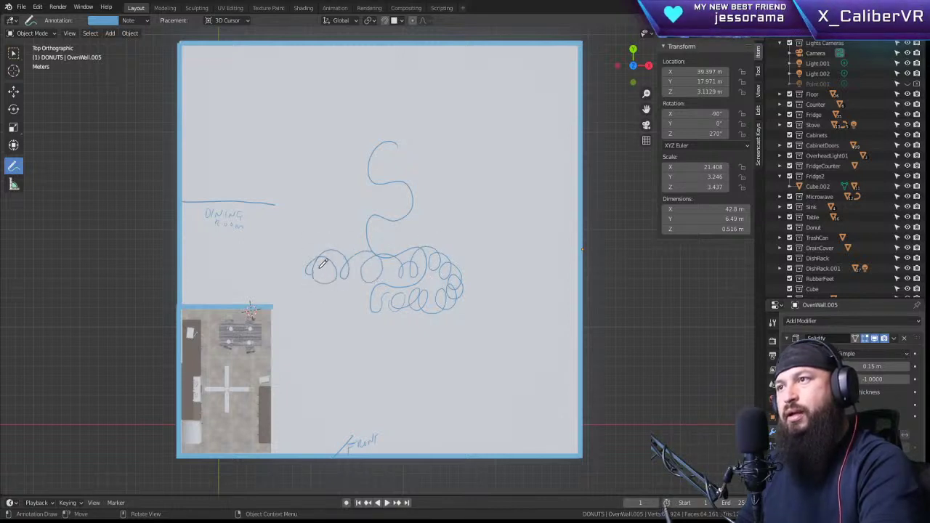
{"action": "key", "text": "ctrl+z"}
{"action": "key", "text": "ctrl+z"}
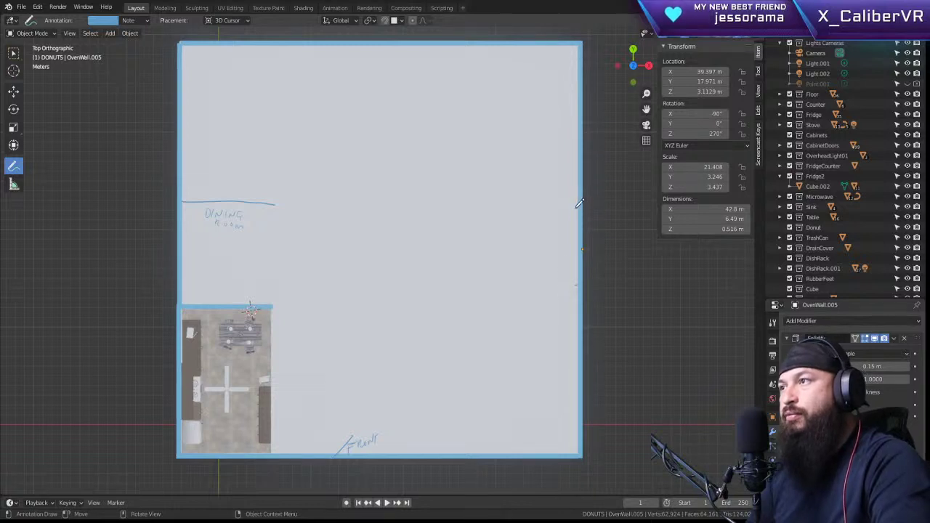
Step: Sketch a narrow rectangle against the wall opposite the kitchen and a U-shaped sofa with backrest lines facing it
{"action": "left_click_drag", "start_coordinate": [576, 205], "coordinate": [576, 280]}
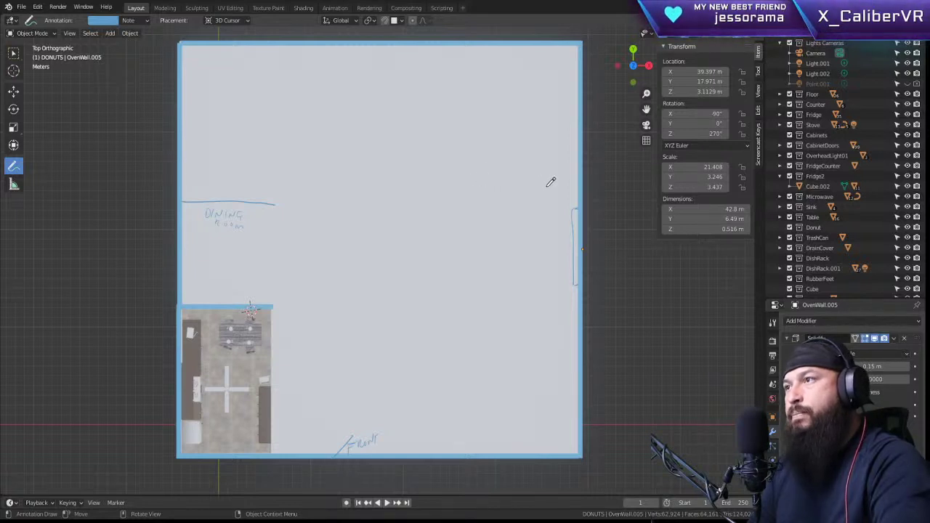
{"action": "left_click_drag", "start_coordinate": [547, 178], "coordinate": [546, 196]}
{"action": "left_click_drag", "start_coordinate": [483, 169], "coordinate": [565, 163]}
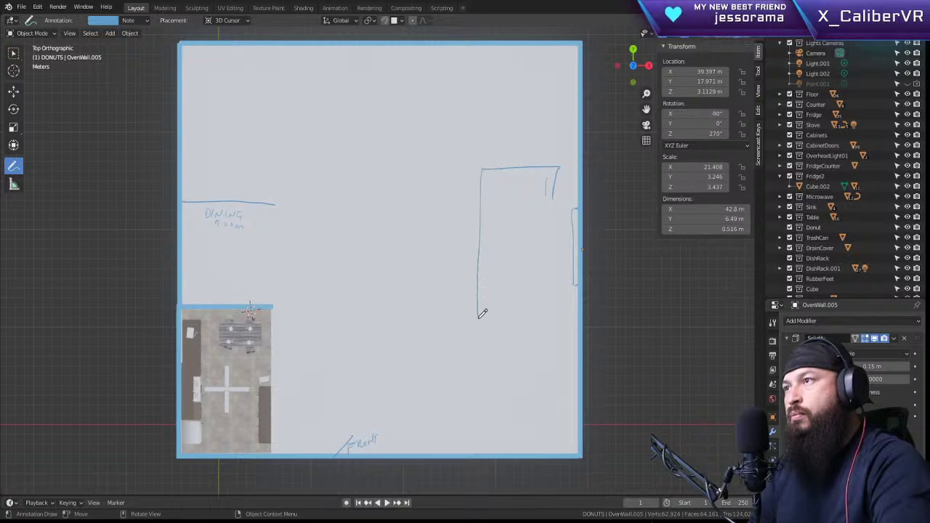
{"action": "left_click_drag", "start_coordinate": [484, 348], "coordinate": [560, 333]}
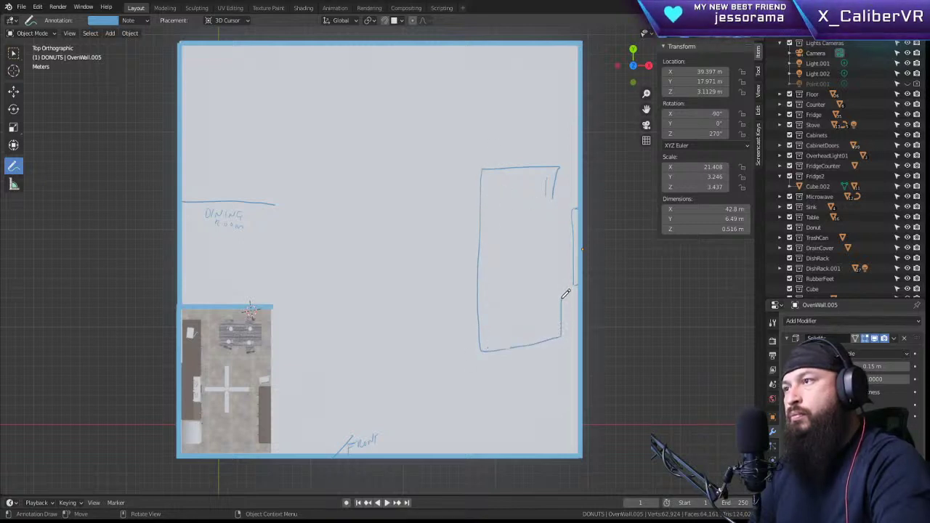
{"action": "mouse_move", "coordinate": [565, 293]}
{"action": "left_mouse_down"}
{"action": "mouse_move", "coordinate": [519, 290]}
{"action": "mouse_move", "coordinate": [508, 197]}
{"action": "mouse_move", "coordinate": [572, 189]}
{"action": "left_mouse_up"}
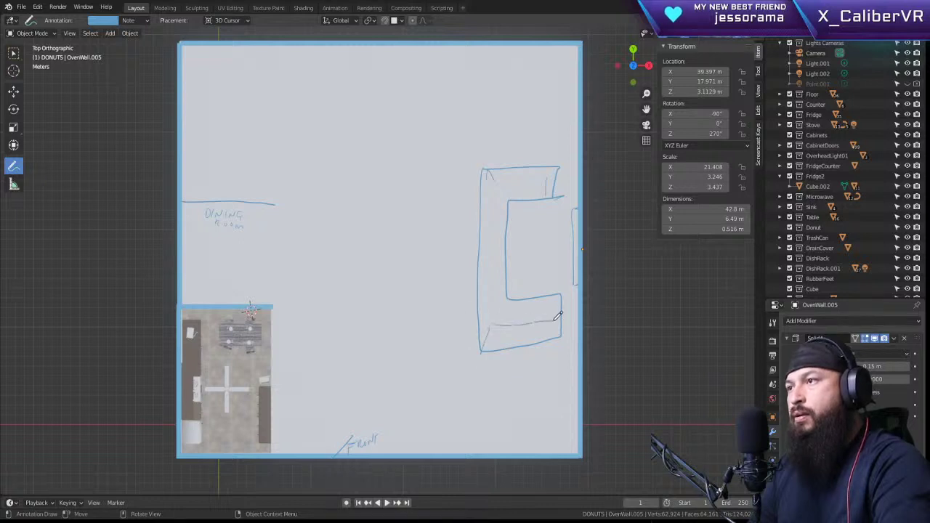
{"action": "left_click_drag", "start_coordinate": [498, 174], "coordinate": [492, 323]}
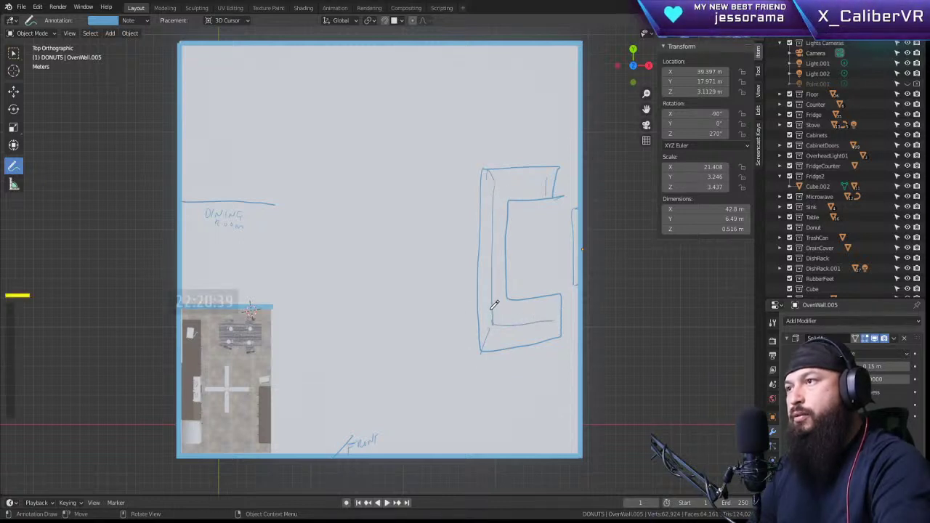
{"action": "left_click_drag", "start_coordinate": [499, 183], "coordinate": [549, 183]}
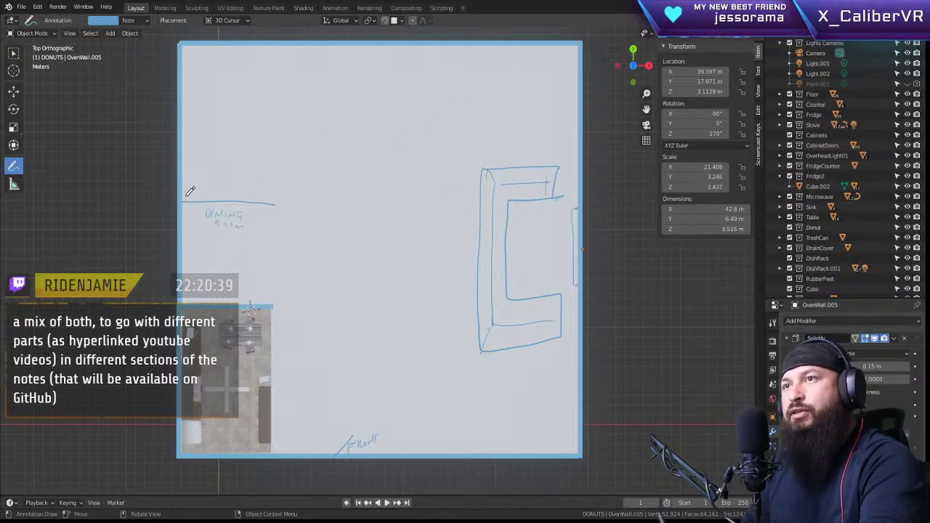
Step: Outline the dining room's wall line as a thick wall and sketch a bookcase labelled BOOKS along the back wall
{"action": "mouse_move", "coordinate": [182, 194]}
{"action": "left_mouse_down"}
{"action": "mouse_move", "coordinate": [275, 193]}
{"action": "mouse_move", "coordinate": [273, 205]}
{"action": "left_mouse_up"}
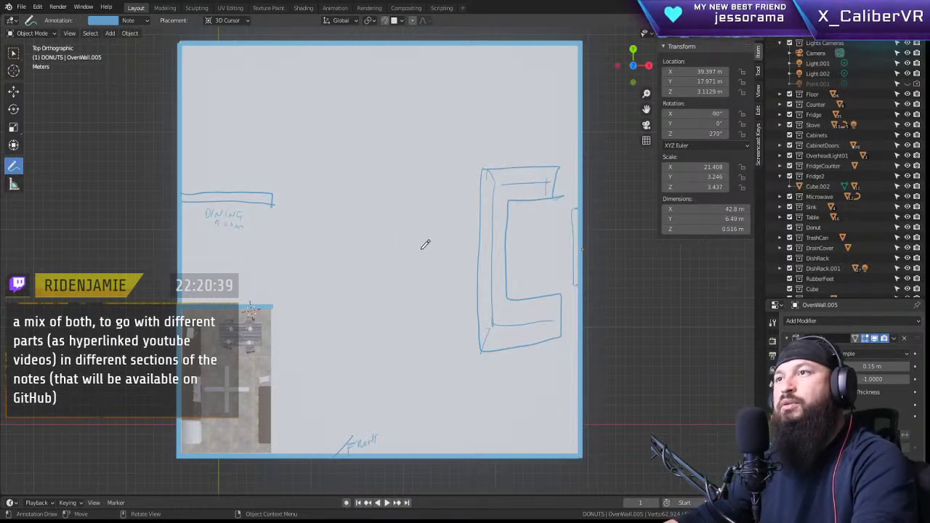
{"action": "mouse_move", "coordinate": [423, 239]}
{"action": "middle_mouse_down"}
{"action": "mouse_move", "coordinate": [360, 141]}
{"action": "mouse_move", "coordinate": [303, 160]}
{"action": "mouse_move", "coordinate": [237, 210]}
{"action": "mouse_move", "coordinate": [380, 204]}
{"action": "mouse_move", "coordinate": [456, 223]}
{"action": "mouse_move", "coordinate": [456, 254]}
{"action": "middle_mouse_up"}
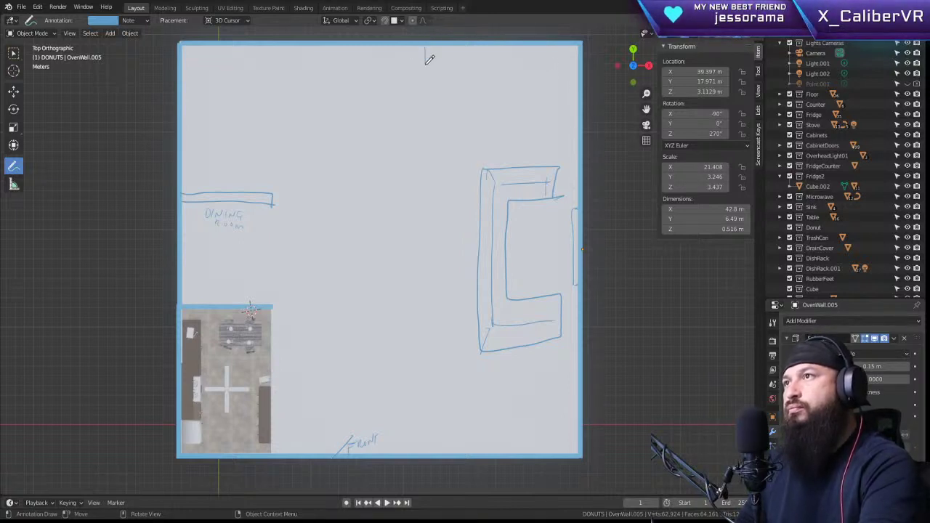
{"action": "mouse_move", "coordinate": [426, 48]}
{"action": "left_mouse_down"}
{"action": "mouse_move", "coordinate": [478, 67]}
{"action": "mouse_move", "coordinate": [552, 69]}
{"action": "mouse_move", "coordinate": [573, 45]}
{"action": "left_mouse_up"}
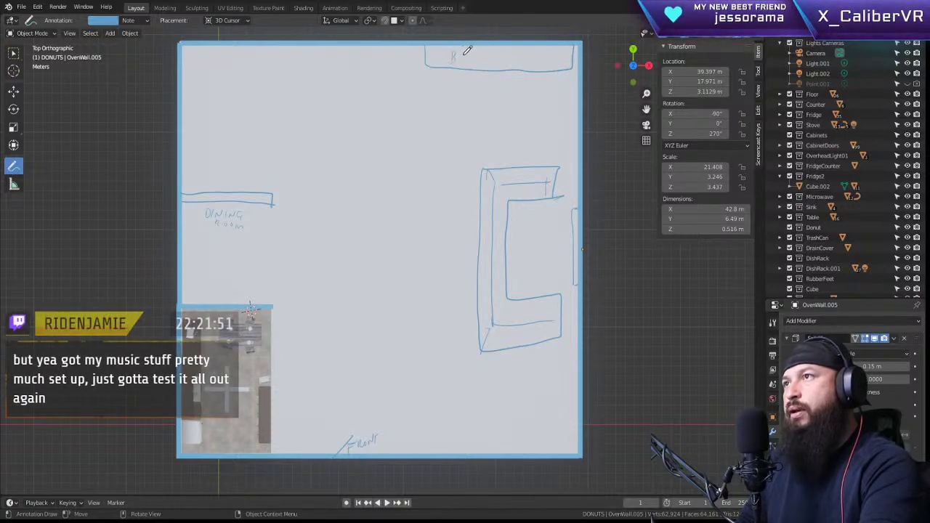
{"action": "left_click_drag", "start_coordinate": [474, 57], "coordinate": [489, 63]}
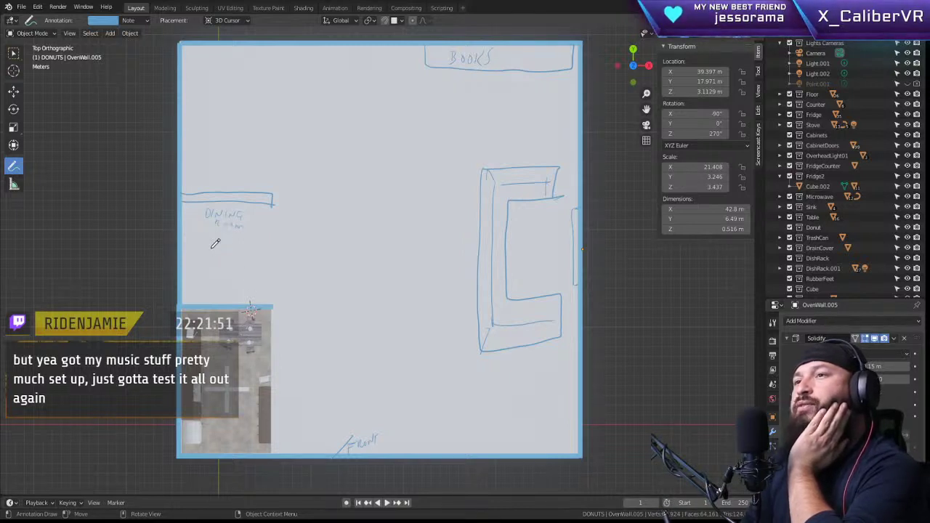
Step: Sketch an oval dining table with four surrounding chairs below the DINING ROOM label
{"action": "mouse_move", "coordinate": [226, 234]}
{"action": "left_mouse_down"}
{"action": "mouse_move", "coordinate": [207, 251]}
{"action": "mouse_move", "coordinate": [230, 281]}
{"action": "mouse_move", "coordinate": [244, 260]}
{"action": "mouse_move", "coordinate": [234, 226]}
{"action": "mouse_move", "coordinate": [256, 237]}
{"action": "left_mouse_up"}
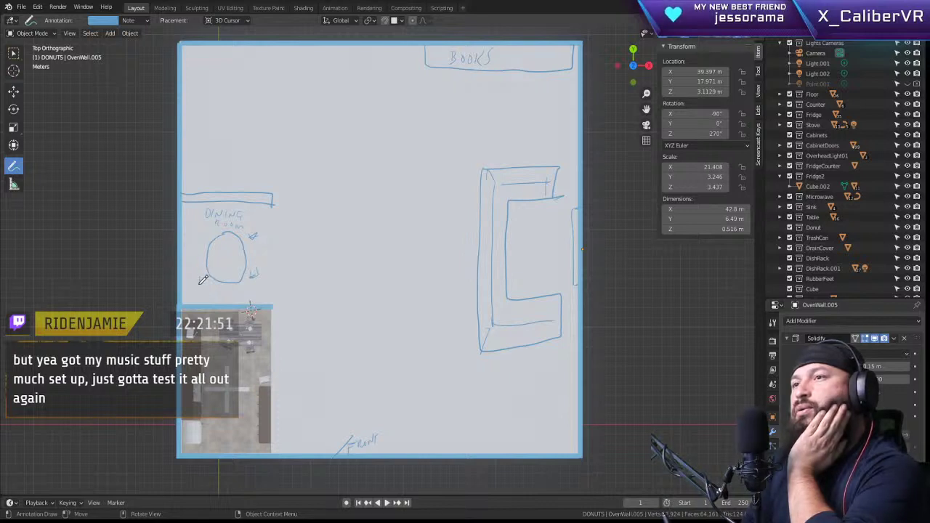
{"action": "left_click_drag", "start_coordinate": [202, 276], "coordinate": [201, 285]}
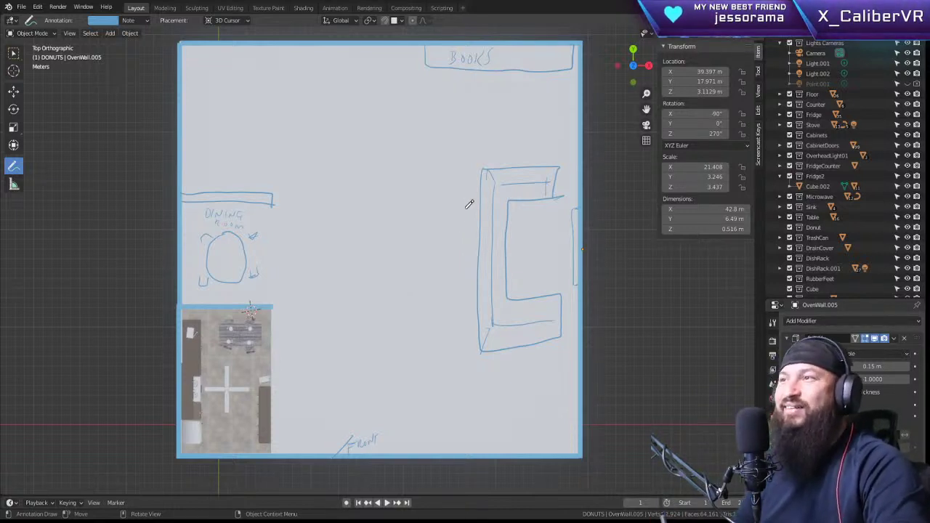
Step: Erase the U-shaped sofa sketch and the FRONT label with its diagonal entrance stroke
{"action": "mouse_move", "coordinate": [485, 345]}
{"action": "right_mouse_down", "text": "ctrl"}
{"action": "mouse_move", "coordinate": [482, 338]}
{"action": "mouse_move", "coordinate": [519, 342]}
{"action": "mouse_move", "coordinate": [557, 328]}
{"action": "mouse_move", "coordinate": [559, 306]}
{"action": "right_mouse_up", "text": "ctrl"}
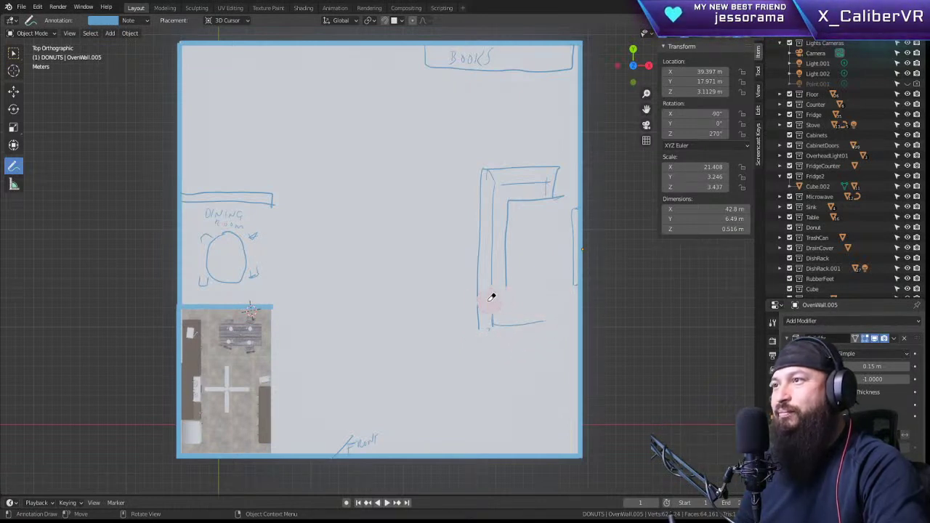
{"action": "mouse_move", "coordinate": [480, 321]}
{"action": "right_mouse_down", "text": "ctrl"}
{"action": "mouse_move", "coordinate": [544, 321]}
{"action": "mouse_move", "coordinate": [525, 290]}
{"action": "right_mouse_up", "text": "ctrl"}
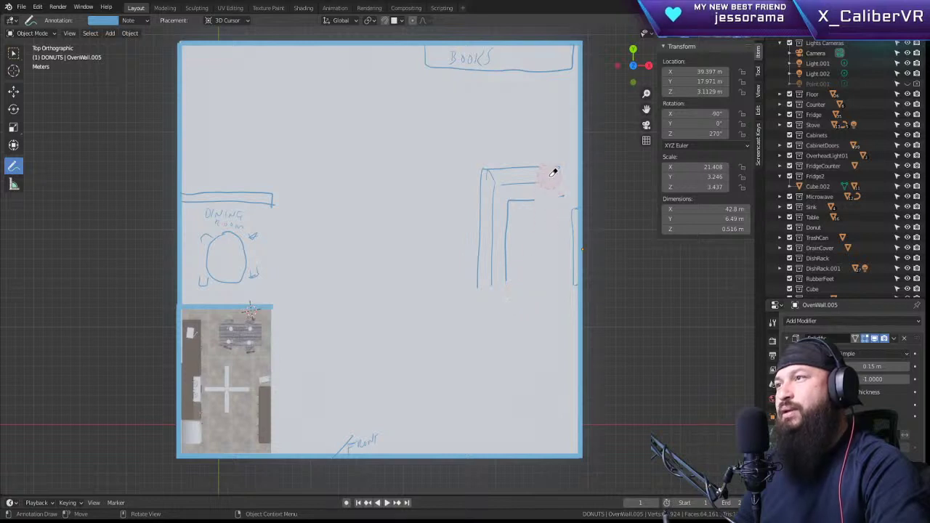
{"action": "mouse_move", "coordinate": [557, 180]}
{"action": "right_mouse_down", "text": "ctrl"}
{"action": "mouse_move", "coordinate": [504, 168]}
{"action": "mouse_move", "coordinate": [475, 193]}
{"action": "mouse_move", "coordinate": [476, 282]}
{"action": "mouse_move", "coordinate": [498, 232]}
{"action": "mouse_move", "coordinate": [498, 187]}
{"action": "mouse_move", "coordinate": [508, 253]}
{"action": "mouse_move", "coordinate": [534, 195]}
{"action": "right_mouse_up", "text": "ctrl"}
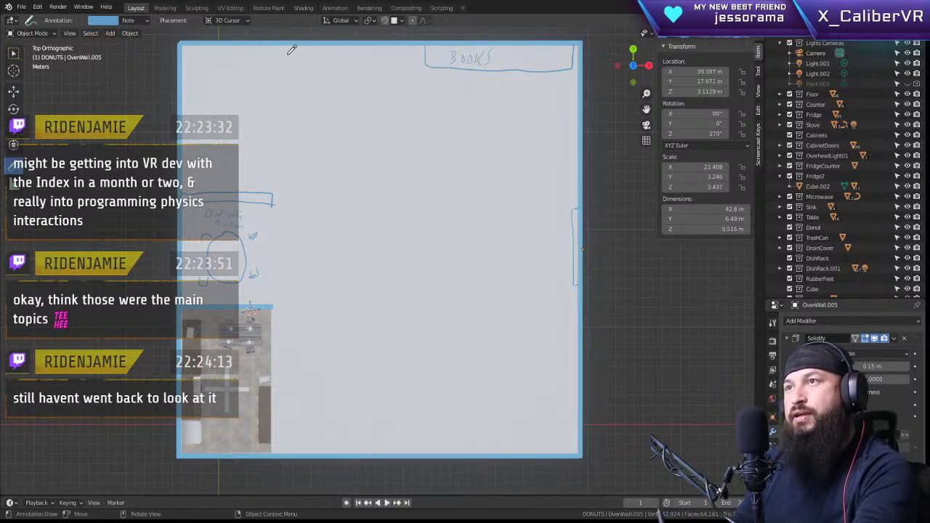
Step: Sketch thick T-shaped partition walls off the back wall and label the corner room BED
{"action": "left_click_drag", "start_coordinate": [283, 45], "coordinate": [284, 112]}
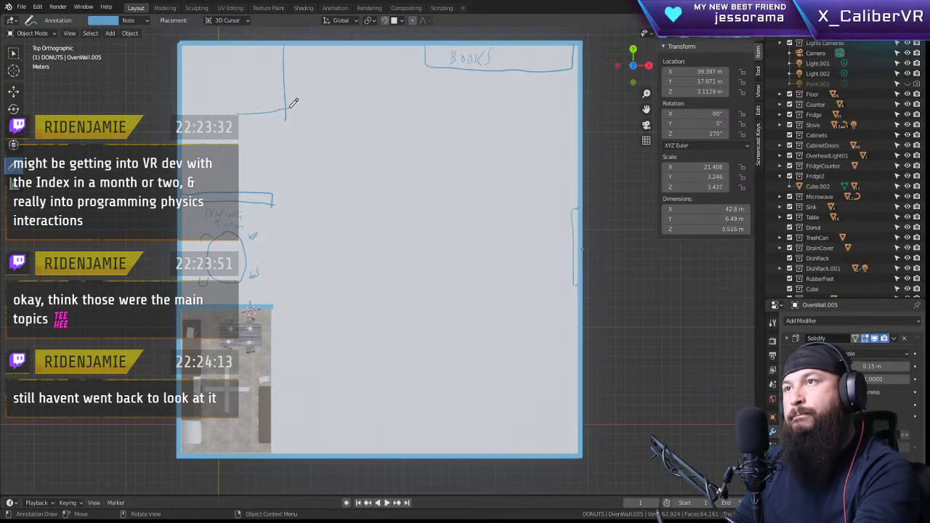
{"action": "left_click_drag", "start_coordinate": [285, 117], "coordinate": [240, 122]}
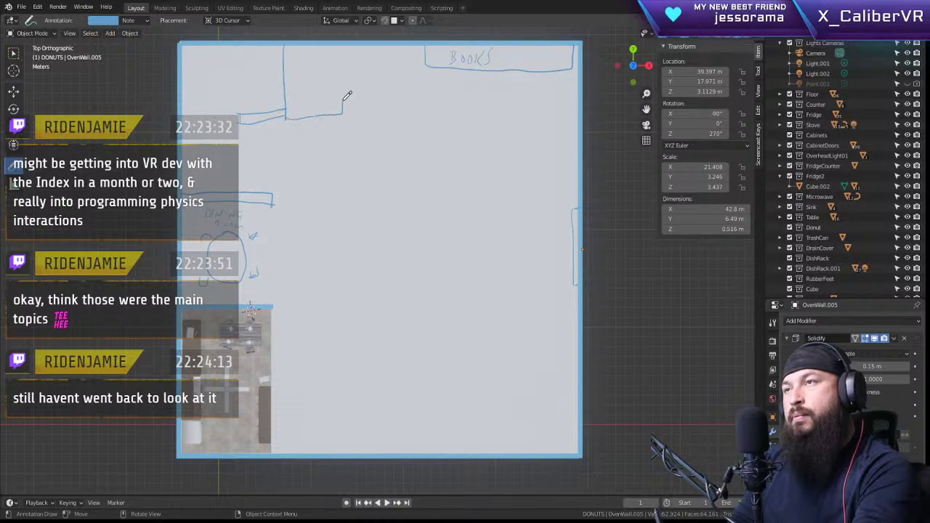
{"action": "left_click_drag", "start_coordinate": [343, 103], "coordinate": [286, 106]}
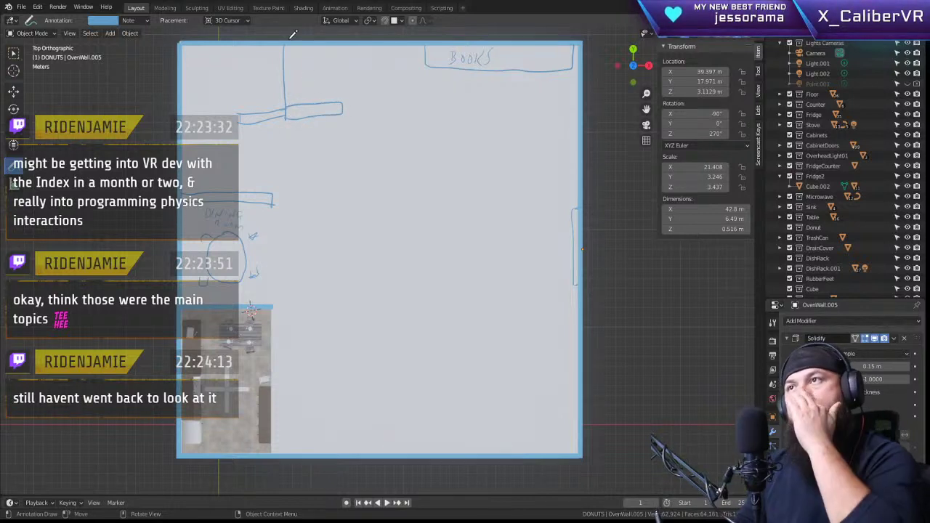
{"action": "left_click_drag", "start_coordinate": [290, 43], "coordinate": [291, 106]}
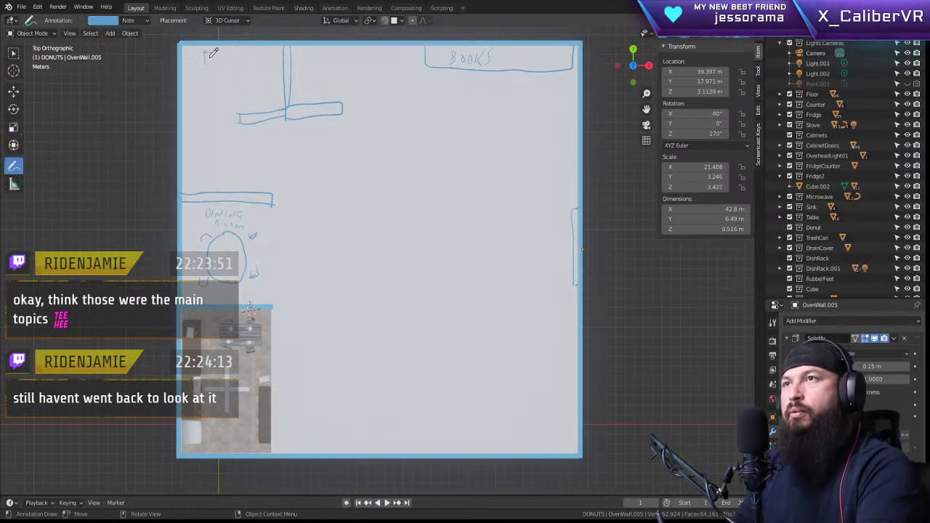
{"action": "left_click_drag", "start_coordinate": [206, 50], "coordinate": [206, 66]}
{"action": "mouse_move", "coordinate": [205, 51]}
{"action": "left_mouse_down"}
{"action": "mouse_move", "coordinate": [206, 64]}
{"action": "mouse_move", "coordinate": [227, 66]}
{"action": "left_mouse_up"}
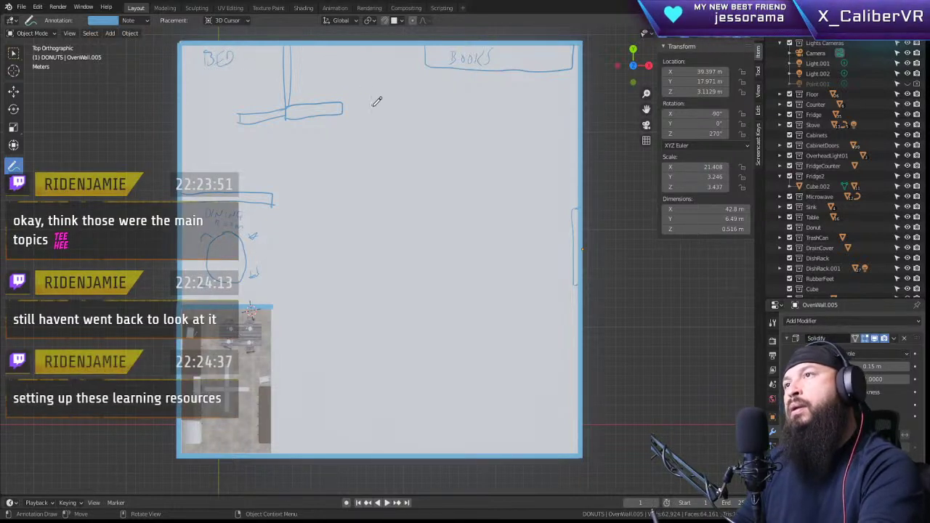
Step: Sketch a thick L-shaped wall beside the bookcase to enclose the room next to BED, and label it OFFICE
{"action": "mouse_move", "coordinate": [376, 99]}
{"action": "left_mouse_down"}
{"action": "mouse_move", "coordinate": [377, 110]}
{"action": "mouse_move", "coordinate": [426, 113]}
{"action": "mouse_move", "coordinate": [419, 45]}
{"action": "left_mouse_up"}
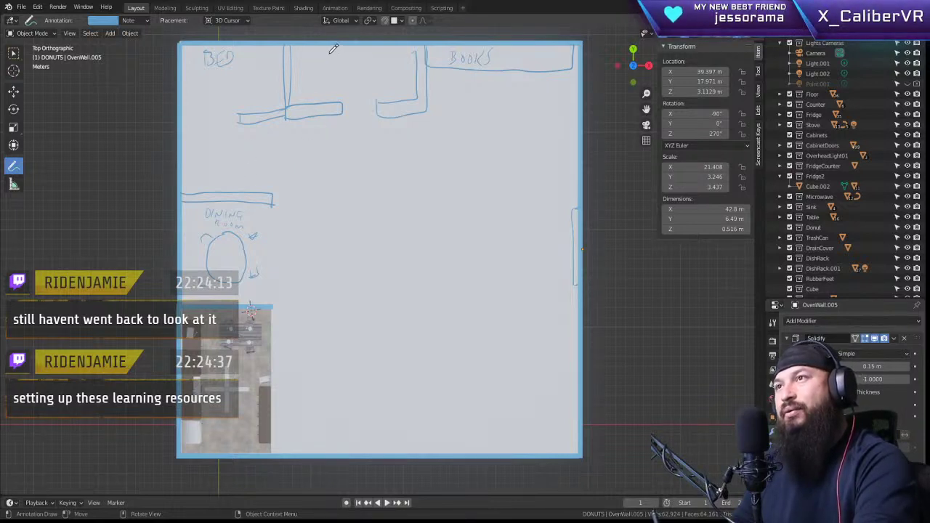
{"action": "left_click_drag", "start_coordinate": [329, 51], "coordinate": [366, 59]}
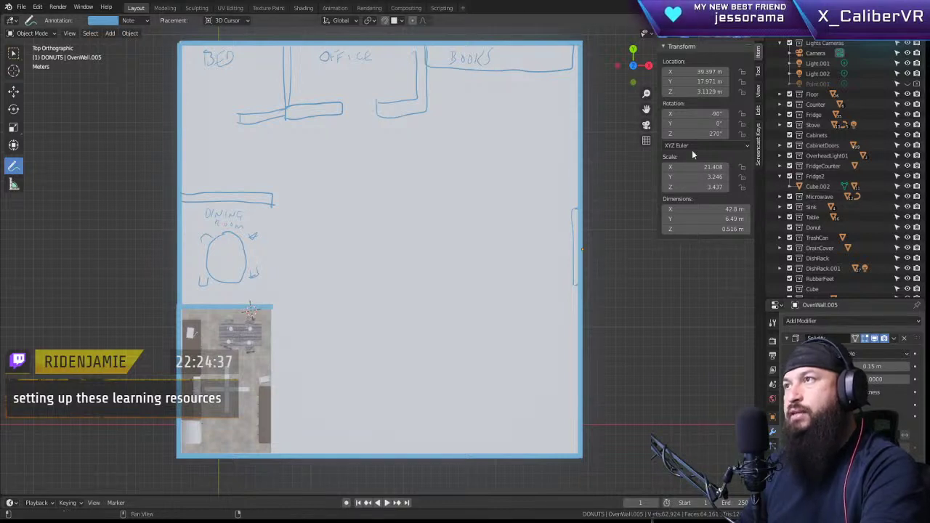
Step: Erase the BOOKS label and bookcase outline, and redraw the office's outer wall line up to the back wall
{"action": "left_click_drag", "start_coordinate": [576, 61], "coordinate": [480, 54], "text": "ctrl"}
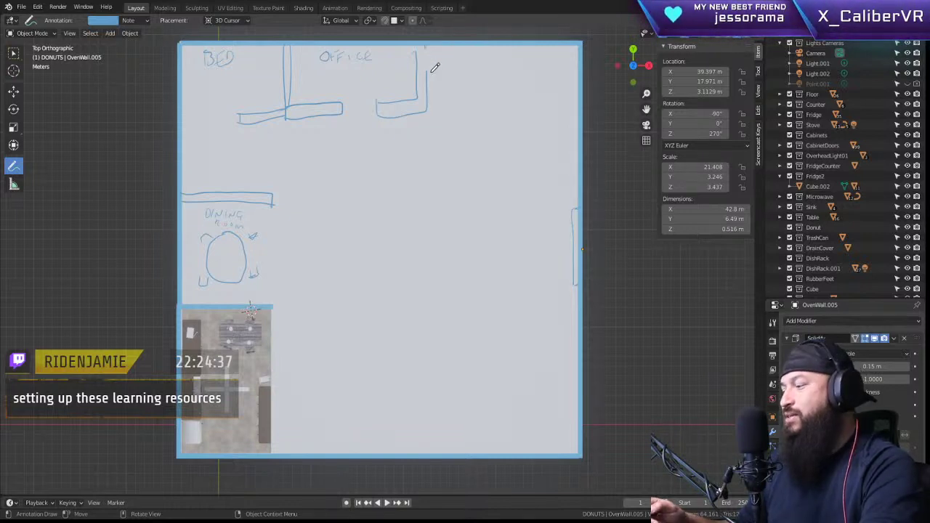
{"action": "left_click_drag", "start_coordinate": [428, 71], "coordinate": [427, 109]}
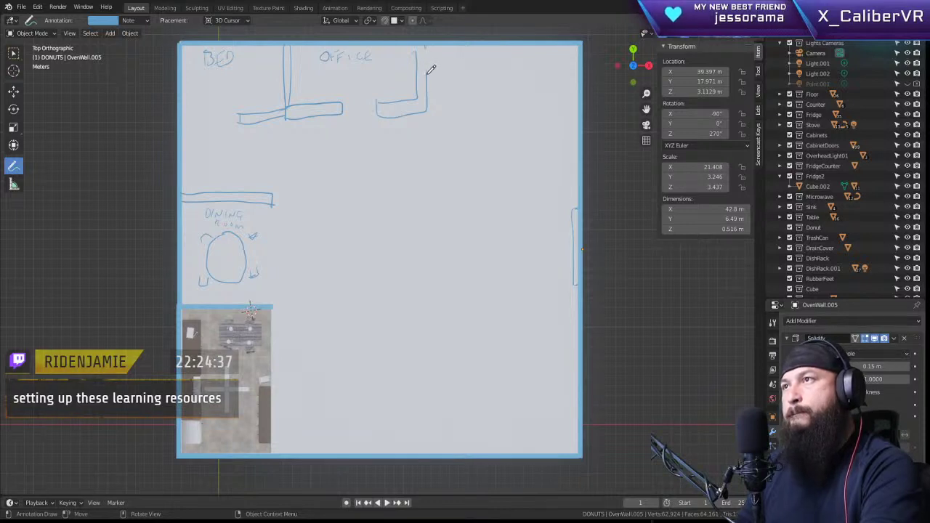
{"action": "mouse_move", "coordinate": [427, 71]}
{"action": "left_mouse_down"}
{"action": "mouse_move", "coordinate": [433, 49]}
{"action": "mouse_move", "coordinate": [428, 64]}
{"action": "left_mouse_up"}
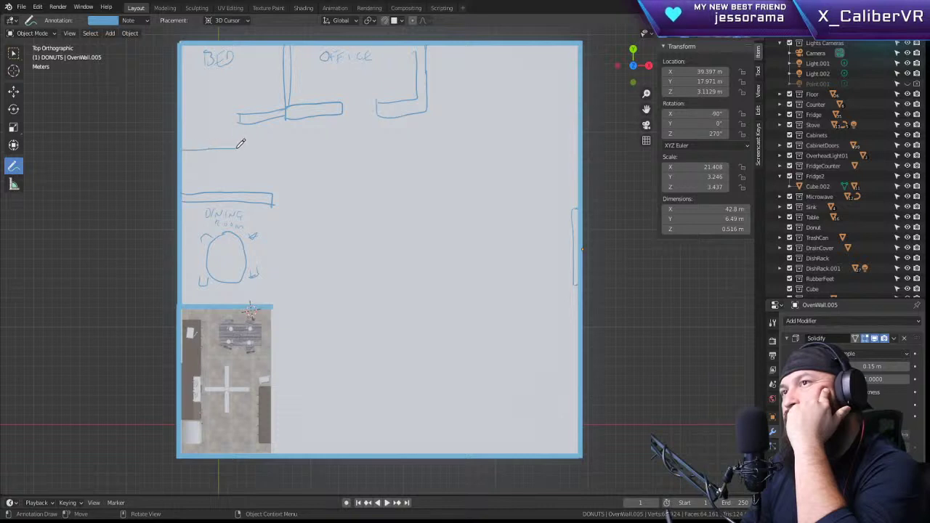
Step: Sketch a thick wall between BED and the dining room, and label the space behind the dining room BATHROOM
{"action": "left_click_drag", "start_coordinate": [246, 148], "coordinate": [246, 141]}
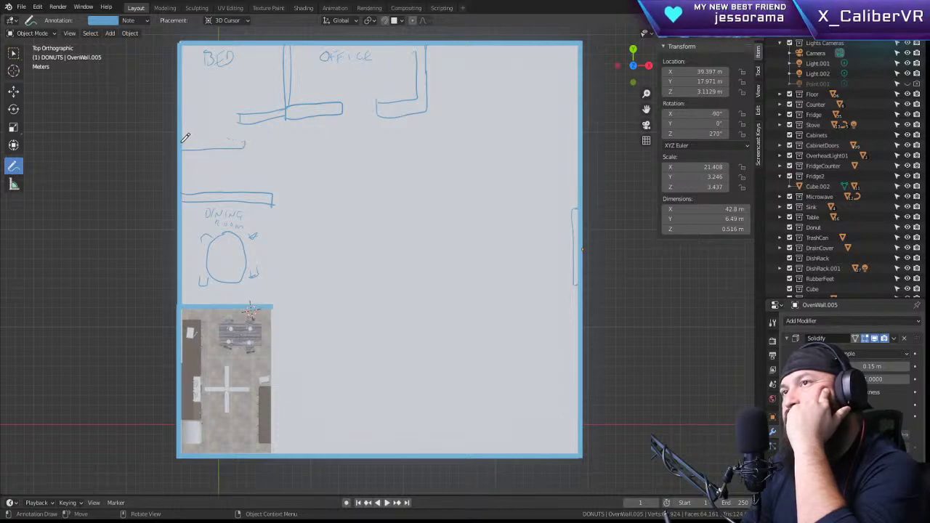
{"action": "left_click_drag", "start_coordinate": [182, 143], "coordinate": [243, 143]}
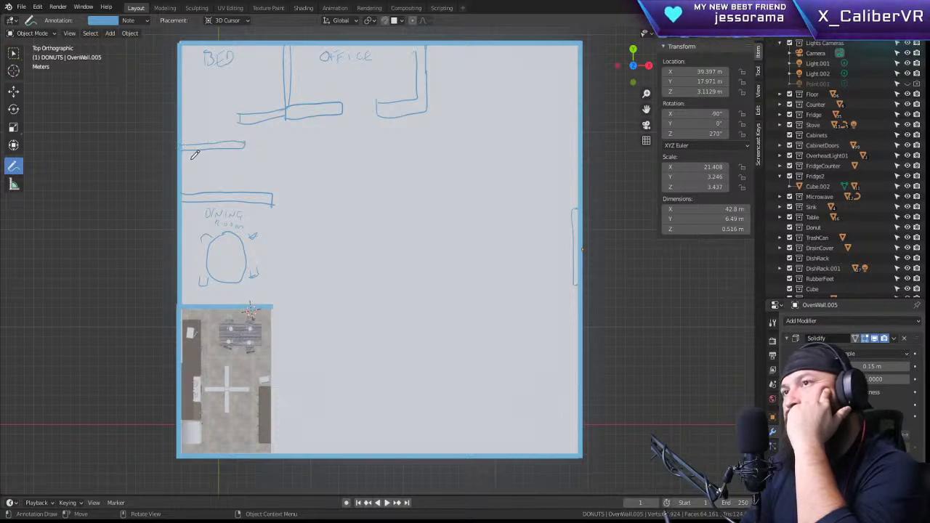
{"action": "mouse_move", "coordinate": [191, 159]}
{"action": "left_mouse_down"}
{"action": "mouse_move", "coordinate": [197, 167]}
{"action": "mouse_move", "coordinate": [240, 167]}
{"action": "left_mouse_up"}
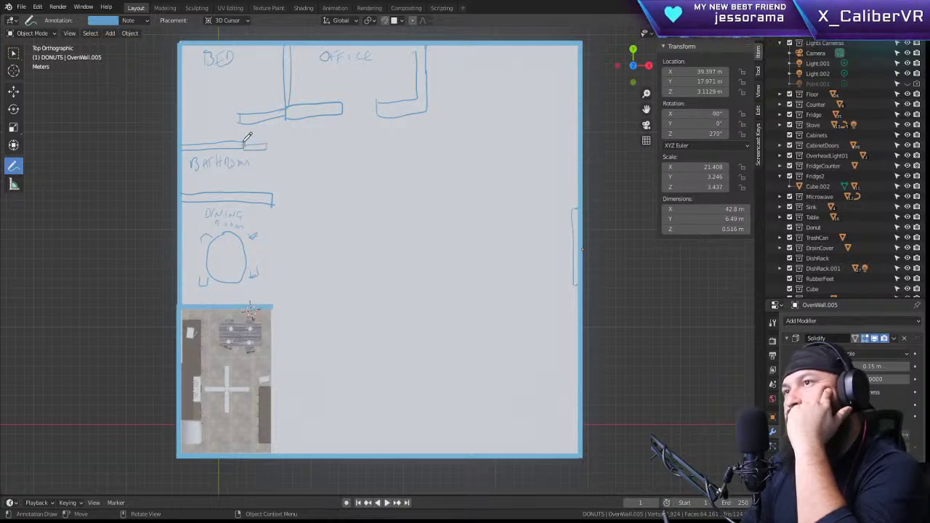
{"action": "key", "text": "ctrl+z"}
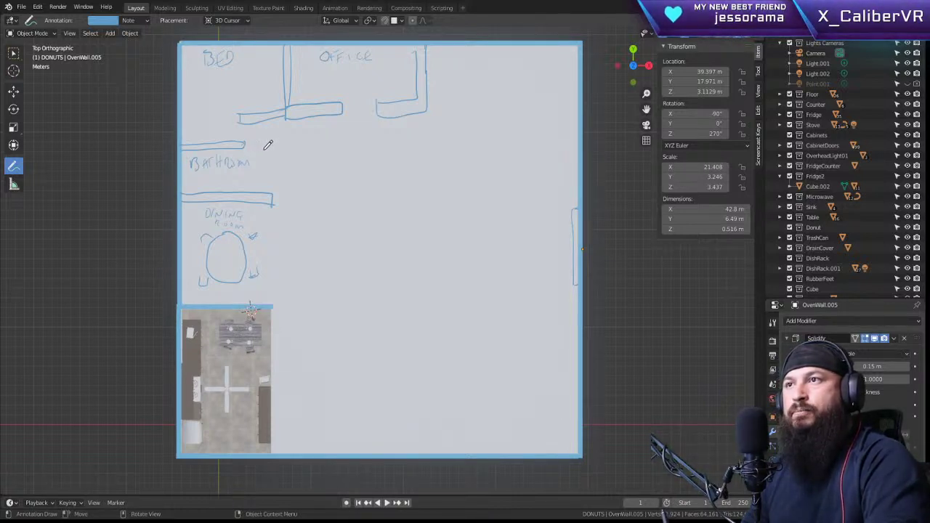
Step: Sketch a diagonal door stroke and a thick side wall closing off the bathroom, with a small toilet in its corner
{"action": "left_click_drag", "start_coordinate": [267, 150], "coordinate": [239, 176]}
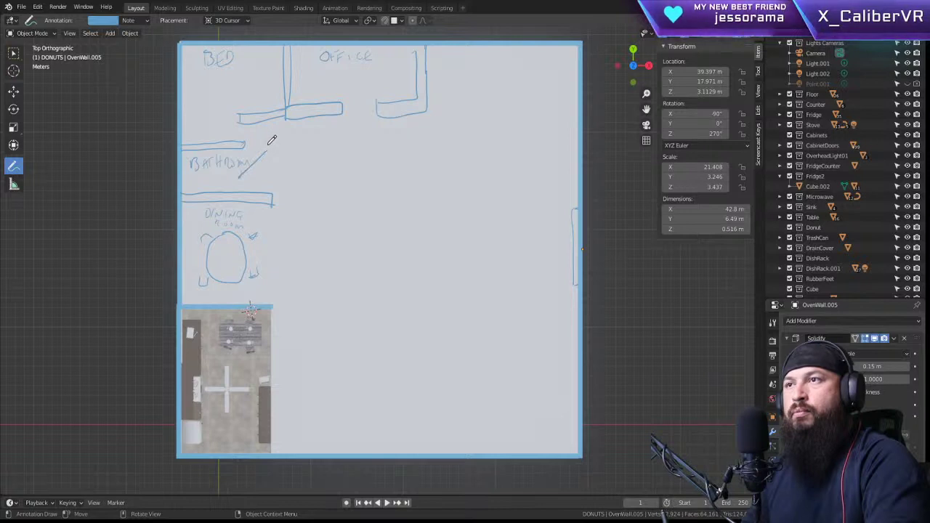
{"action": "mouse_move", "coordinate": [268, 143]}
{"action": "left_mouse_down"}
{"action": "mouse_move", "coordinate": [267, 176]}
{"action": "mouse_move", "coordinate": [276, 144]}
{"action": "mouse_move", "coordinate": [278, 196]}
{"action": "left_mouse_up"}
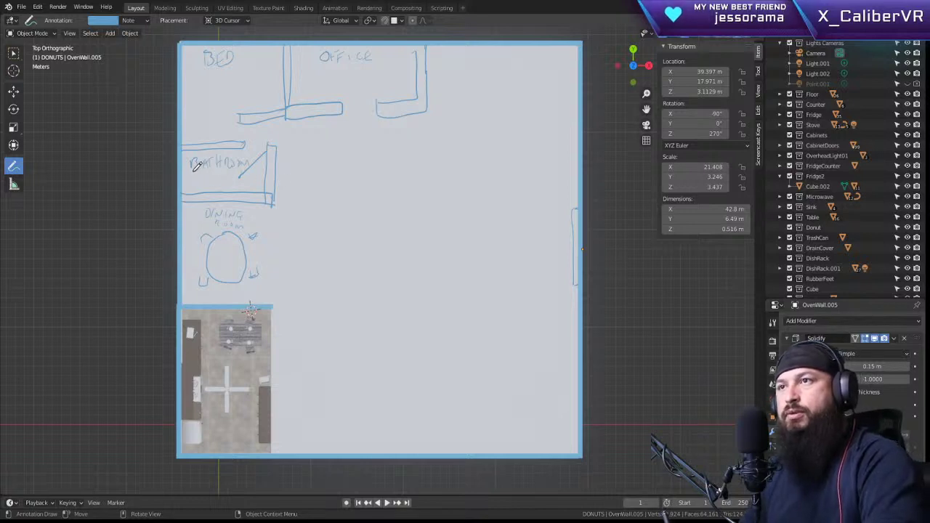
{"action": "mouse_move", "coordinate": [196, 166]}
{"action": "left_mouse_down"}
{"action": "mouse_move", "coordinate": [191, 160]}
{"action": "mouse_move", "coordinate": [185, 178]}
{"action": "mouse_move", "coordinate": [187, 166]}
{"action": "mouse_move", "coordinate": [197, 181]}
{"action": "left_mouse_up"}
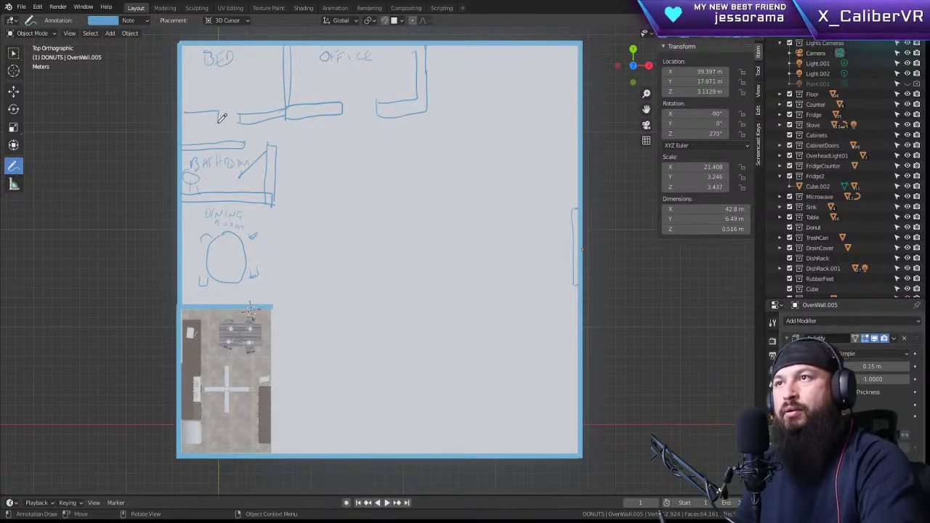
Step: Sketch the missing stretch of BED's front wall and add diagonal door strokes at the BED and OFFICE openings
{"action": "mouse_move", "coordinate": [219, 113]}
{"action": "left_mouse_down"}
{"action": "mouse_move", "coordinate": [195, 120]}
{"action": "mouse_move", "coordinate": [239, 102]}
{"action": "left_mouse_up"}
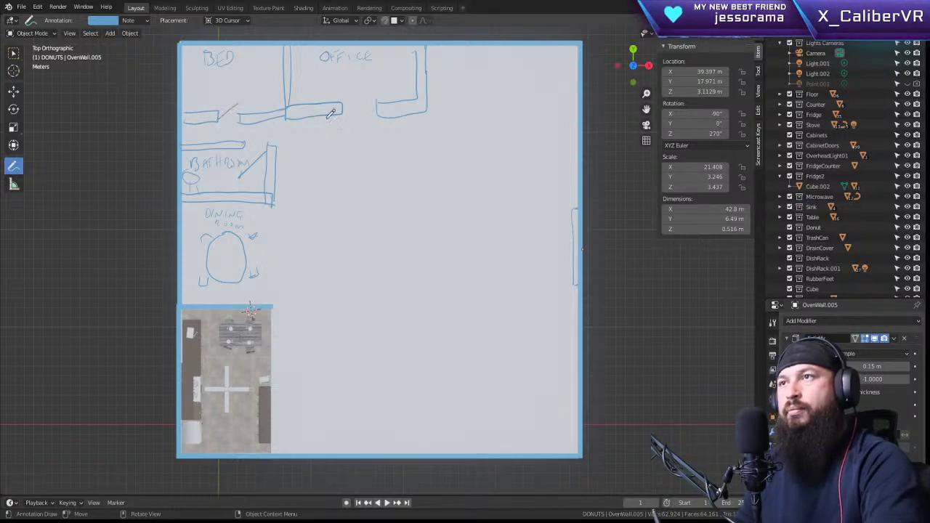
{"action": "left_click_drag", "start_coordinate": [377, 103], "coordinate": [357, 85]}
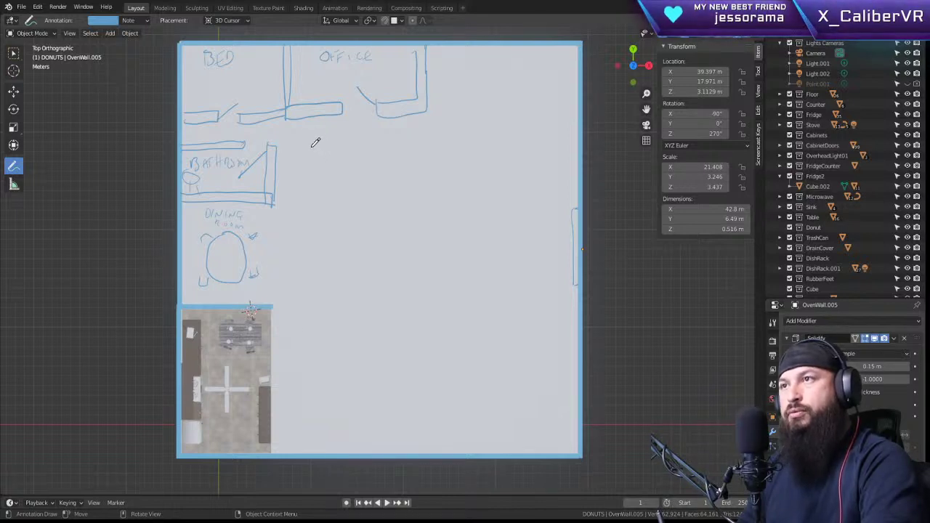
Step: Sketch a hallway across the house, extending the office's front wall line with a gap and drawing the opposite wall to the outer wall
{"action": "left_click_drag", "start_coordinate": [312, 143], "coordinate": [319, 321]}
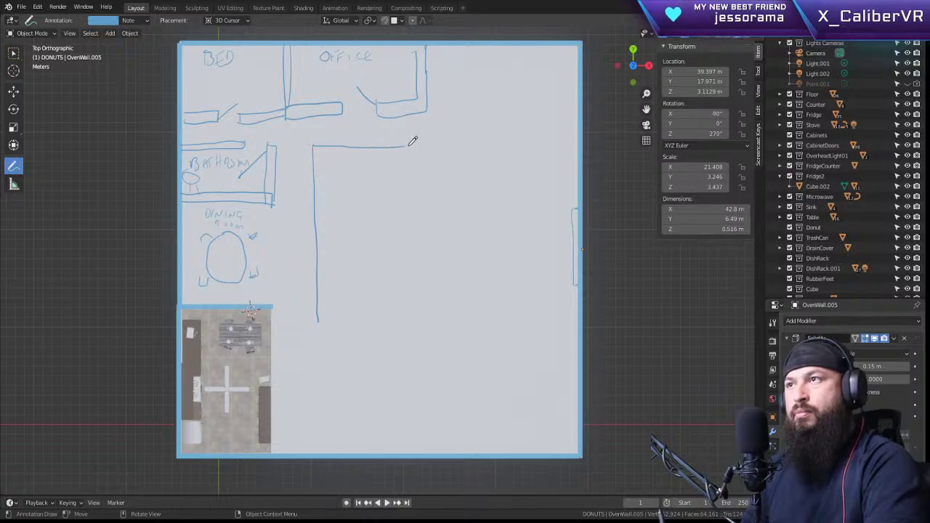
{"action": "left_click_drag", "start_coordinate": [409, 145], "coordinate": [438, 145]}
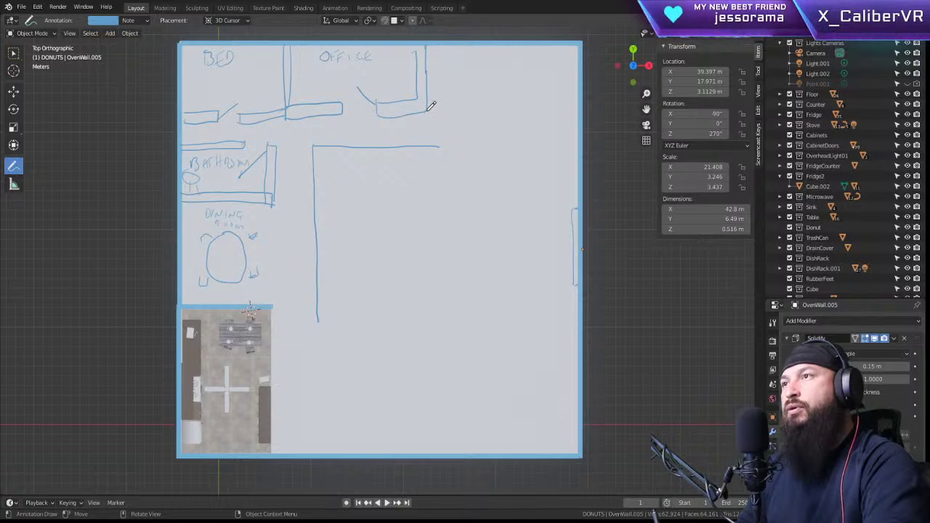
{"action": "left_click_drag", "start_coordinate": [428, 111], "coordinate": [464, 111]}
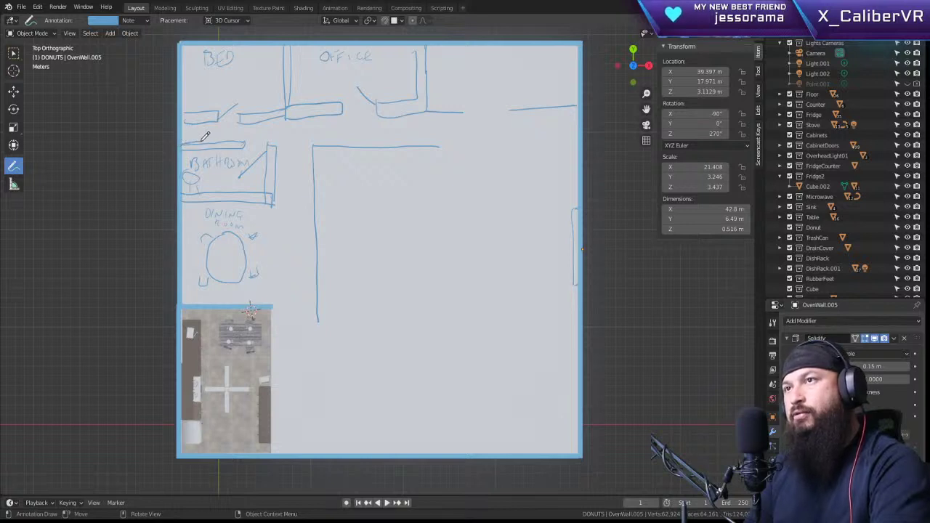
{"action": "left_click_drag", "start_coordinate": [206, 136], "coordinate": [464, 148]}
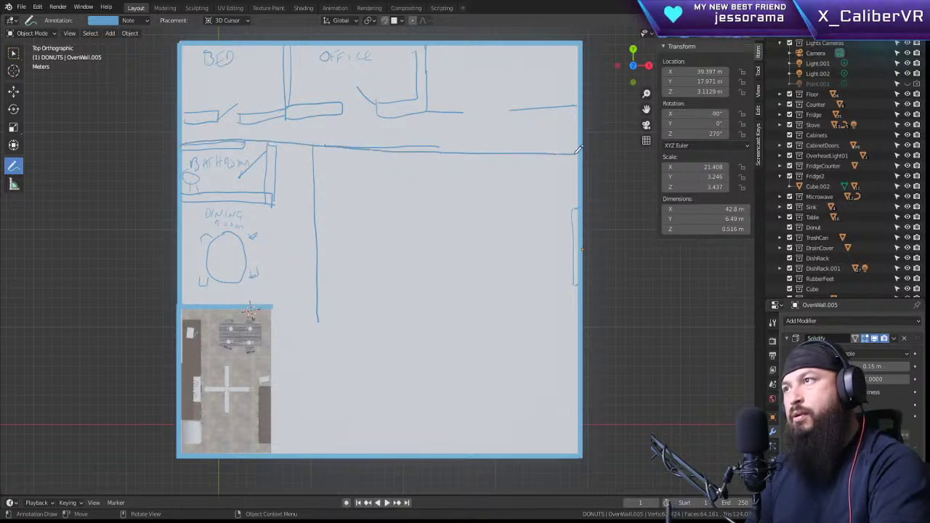
{"action": "left_click_drag", "start_coordinate": [579, 149], "coordinate": [590, 152]}
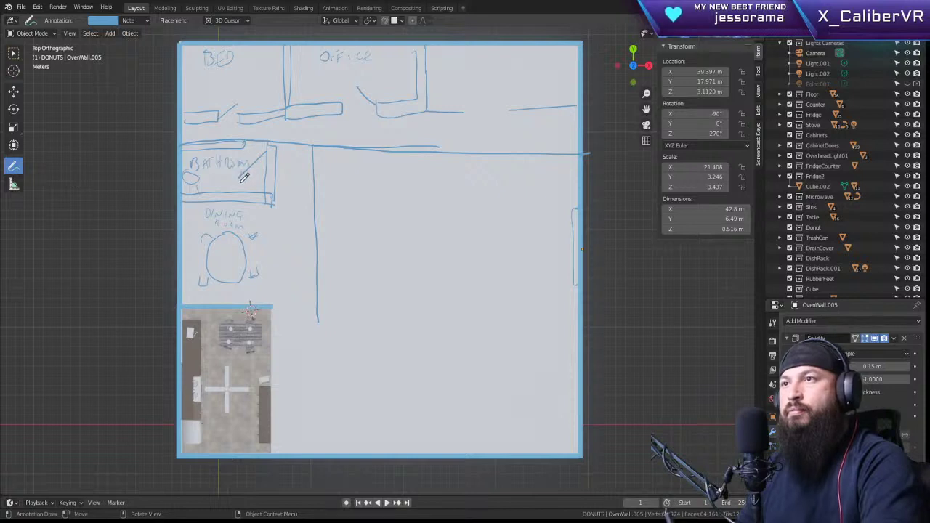
Step: Erase the bathroom, the hallway's lower wall lines and the whole dining room sketch, including its label and table
{"action": "mouse_move", "coordinate": [240, 182]}
{"action": "left_mouse_down", "text": "ctrl"}
{"action": "mouse_move", "coordinate": [271, 160]}
{"action": "mouse_move", "coordinate": [280, 172]}
{"action": "left_mouse_up", "text": "ctrl"}
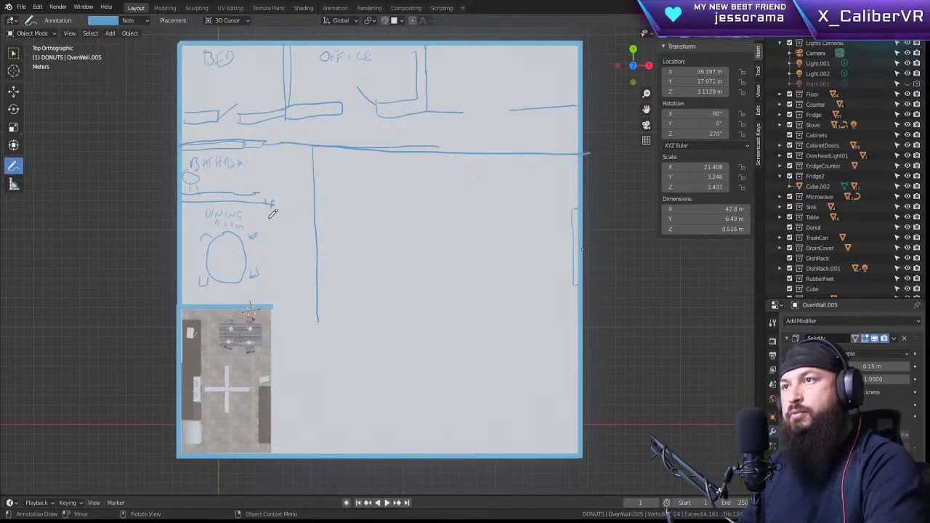
{"action": "mouse_move", "coordinate": [275, 206]}
{"action": "left_mouse_down", "text": "ctrl"}
{"action": "mouse_move", "coordinate": [260, 162]}
{"action": "mouse_move", "coordinate": [215, 160]}
{"action": "mouse_move", "coordinate": [199, 143]}
{"action": "mouse_move", "coordinate": [404, 142]}
{"action": "mouse_move", "coordinate": [507, 154]}
{"action": "left_mouse_up", "text": "ctrl"}
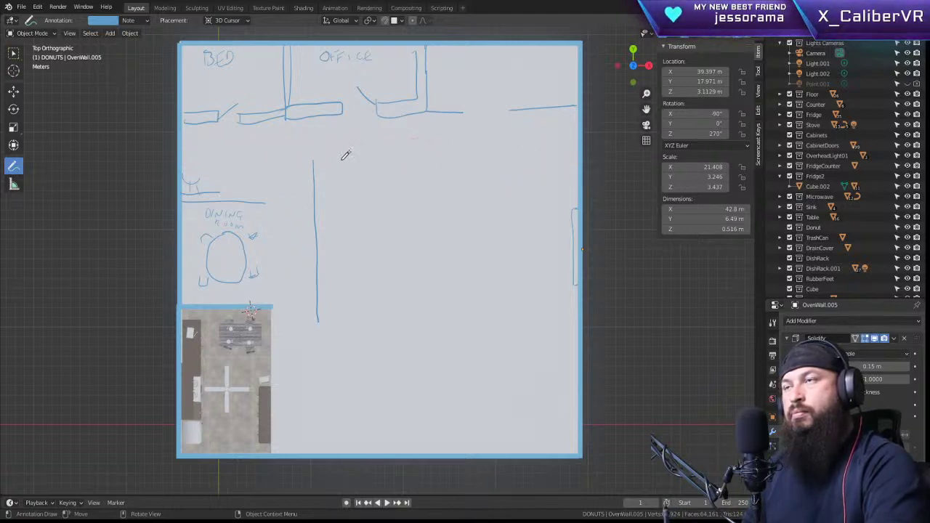
{"action": "left_click_drag", "start_coordinate": [313, 148], "coordinate": [320, 337], "text": "ctrl"}
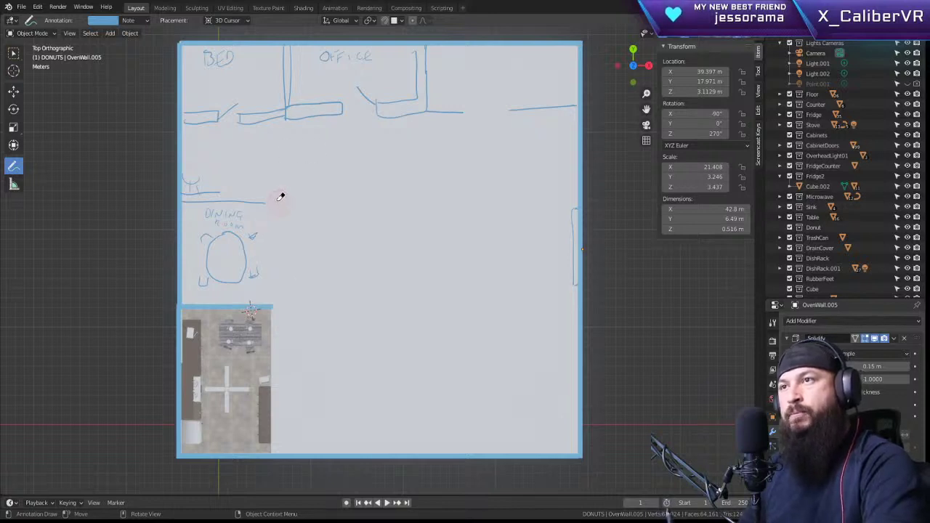
{"action": "mouse_move", "coordinate": [280, 197]}
{"action": "left_mouse_down", "text": "ctrl"}
{"action": "mouse_move", "coordinate": [176, 181]}
{"action": "mouse_move", "coordinate": [239, 231]}
{"action": "left_mouse_up", "text": "ctrl"}
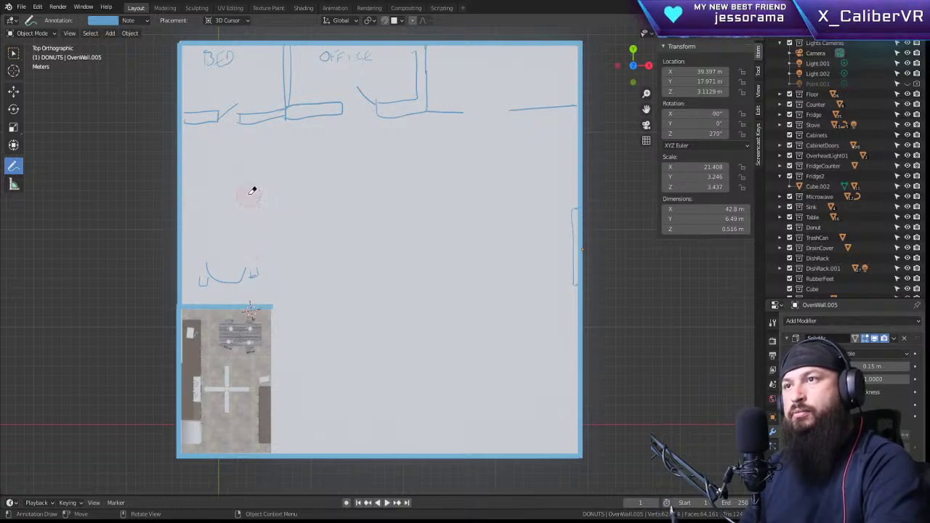
{"action": "mouse_move", "coordinate": [252, 191]}
{"action": "left_mouse_down", "text": "ctrl"}
{"action": "mouse_move", "coordinate": [252, 268]}
{"action": "mouse_move", "coordinate": [208, 273]}
{"action": "mouse_move", "coordinate": [208, 257]}
{"action": "left_mouse_up", "text": "ctrl"}
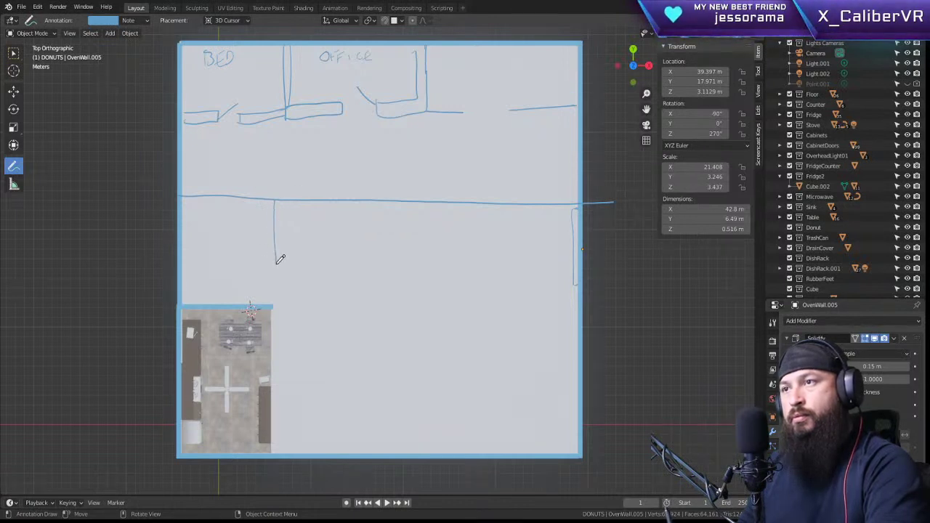
Step: Sketch a full-width dividing wall with a short thick partition beside the dining area, and outline a room in the corner opposite the kitchen
{"action": "left_click_drag", "start_coordinate": [275, 262], "coordinate": [274, 196]}
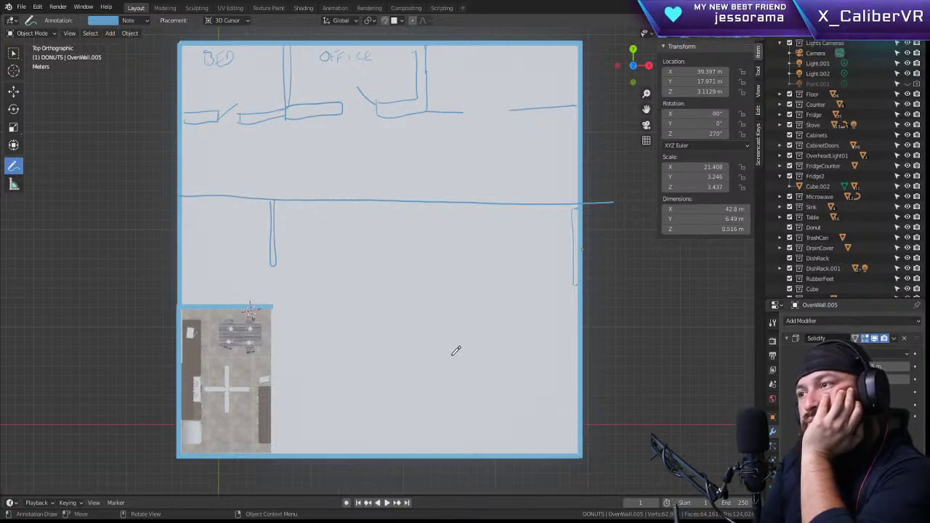
{"action": "left_click_drag", "start_coordinate": [433, 371], "coordinate": [539, 373]}
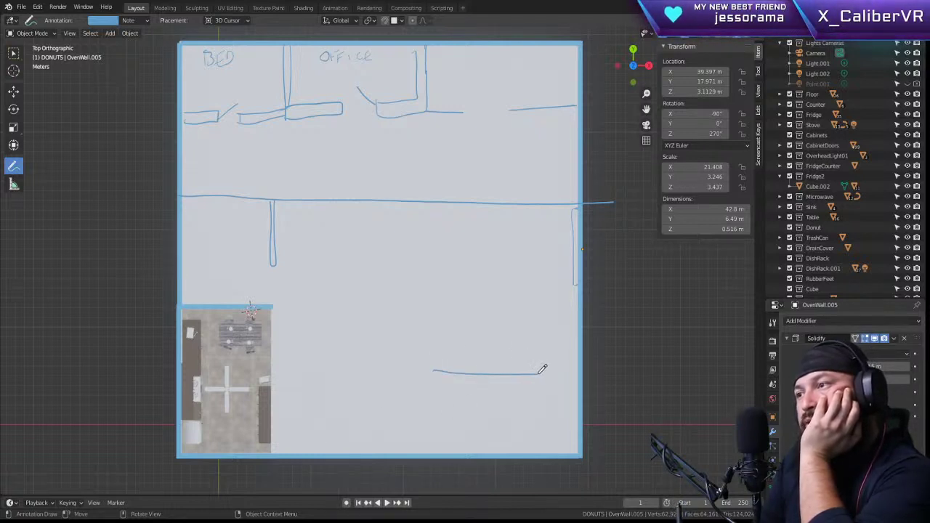
{"action": "left_click_drag", "start_coordinate": [434, 372], "coordinate": [435, 460]}
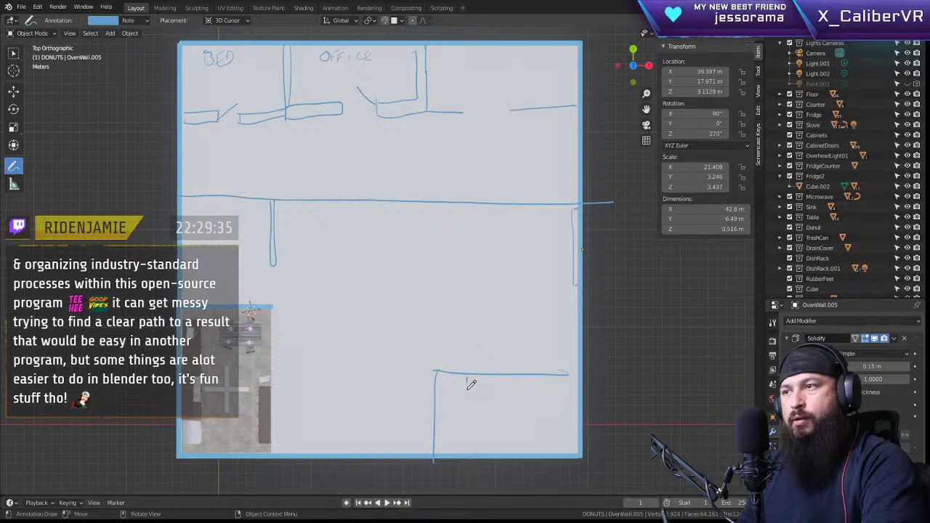
Step: Furnish the corner room sketch with an inner partition, door strokes, a subdivided rectangle, a small wall box and a square piece with a scalloped edge
{"action": "mouse_move", "coordinate": [467, 379]}
{"action": "left_mouse_down"}
{"action": "mouse_move", "coordinate": [468, 430]}
{"action": "mouse_move", "coordinate": [452, 444]}
{"action": "left_mouse_up"}
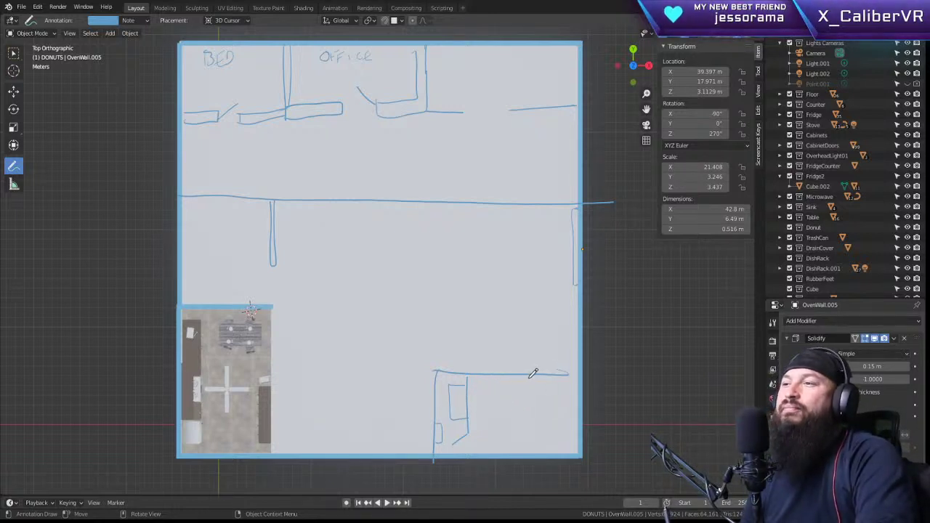
{"action": "left_click_drag", "start_coordinate": [528, 376], "coordinate": [516, 390]}
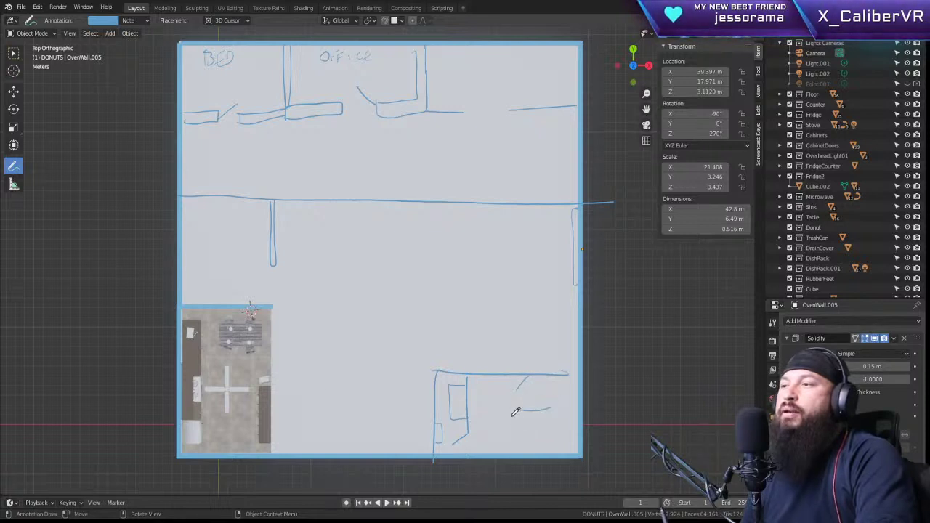
{"action": "left_click_drag", "start_coordinate": [514, 411], "coordinate": [515, 439]}
{"action": "left_click_drag", "start_coordinate": [550, 409], "coordinate": [549, 445]}
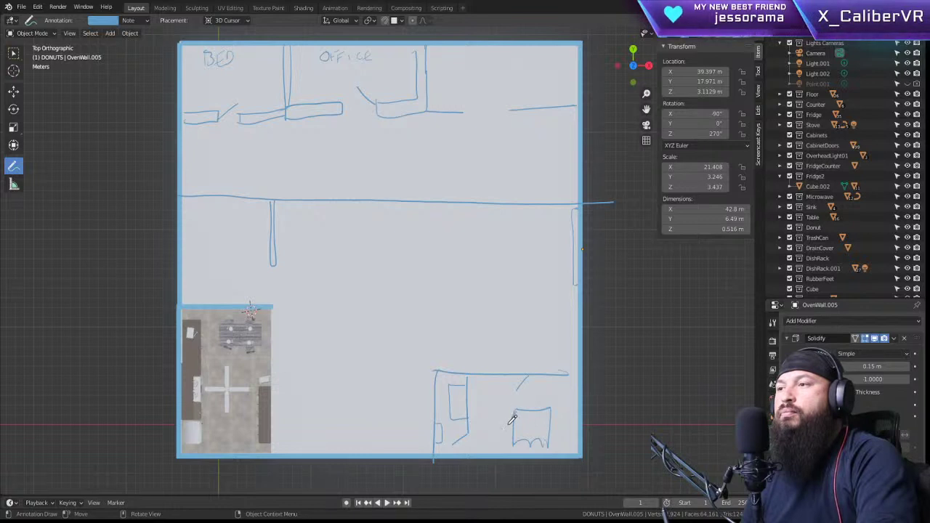
{"action": "left_click_drag", "start_coordinate": [510, 427], "coordinate": [507, 447]}
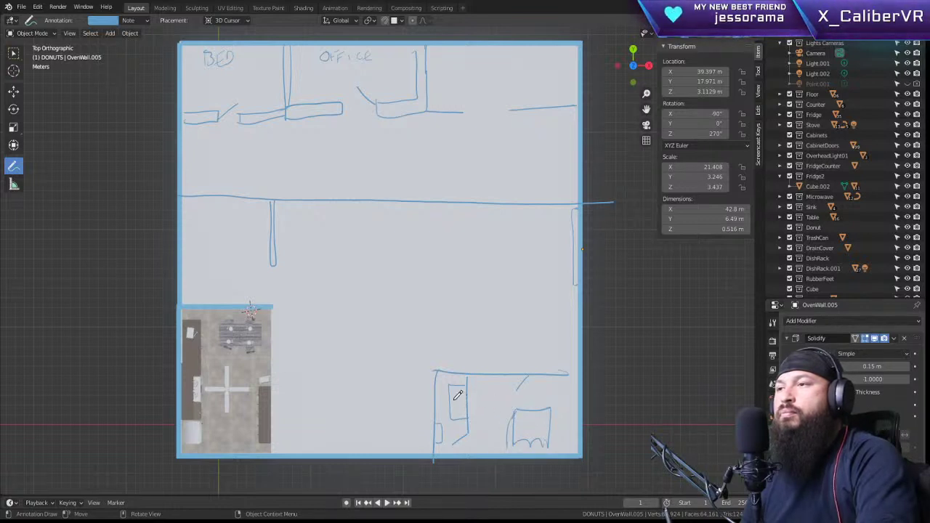
{"action": "left_click_drag", "start_coordinate": [448, 386], "coordinate": [451, 429]}
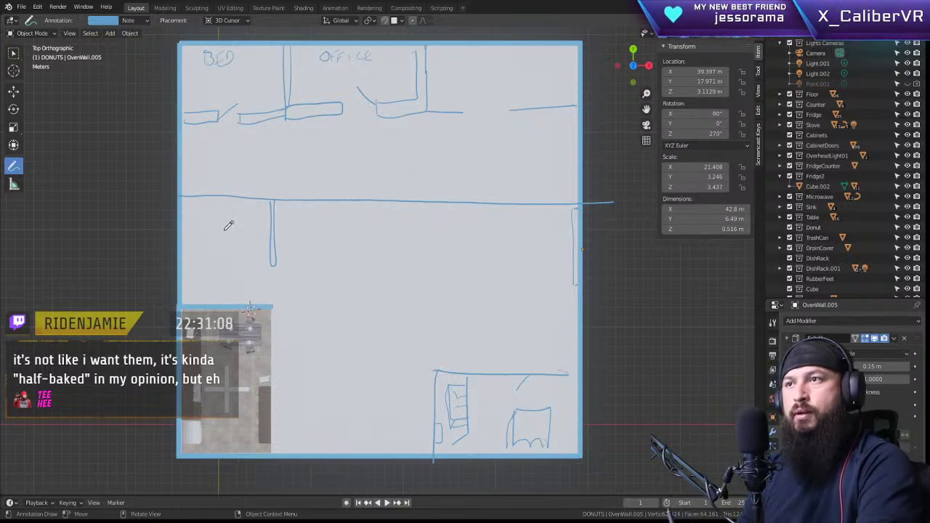
Step: Sketch a round dining table with four chairs between the kitchen and the dividing wall
{"action": "left_click_drag", "start_coordinate": [222, 272], "coordinate": [228, 227]}
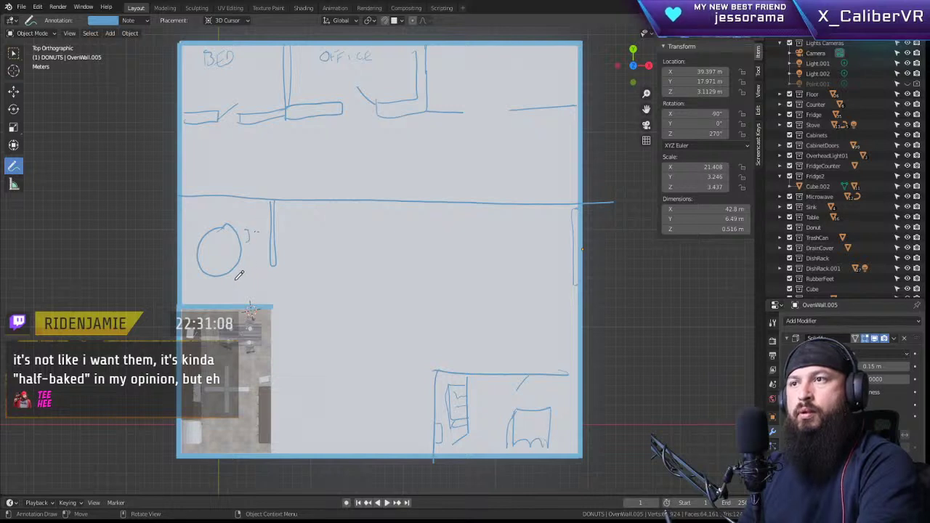
{"action": "mouse_move", "coordinate": [237, 275]}
{"action": "left_mouse_down"}
{"action": "mouse_move", "coordinate": [240, 286]}
{"action": "mouse_move", "coordinate": [196, 288]}
{"action": "left_mouse_up"}
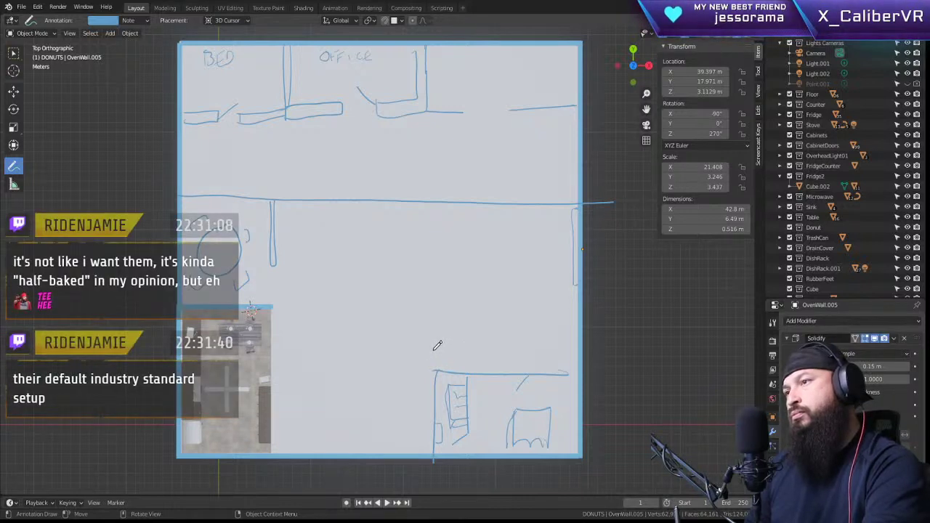
Step: Sketch a line alongside the corner room's back wall, and replace the outer wall's shallow rectangle with one on the dividing wall
{"action": "left_click_drag", "start_coordinate": [505, 343], "coordinate": [568, 344]}
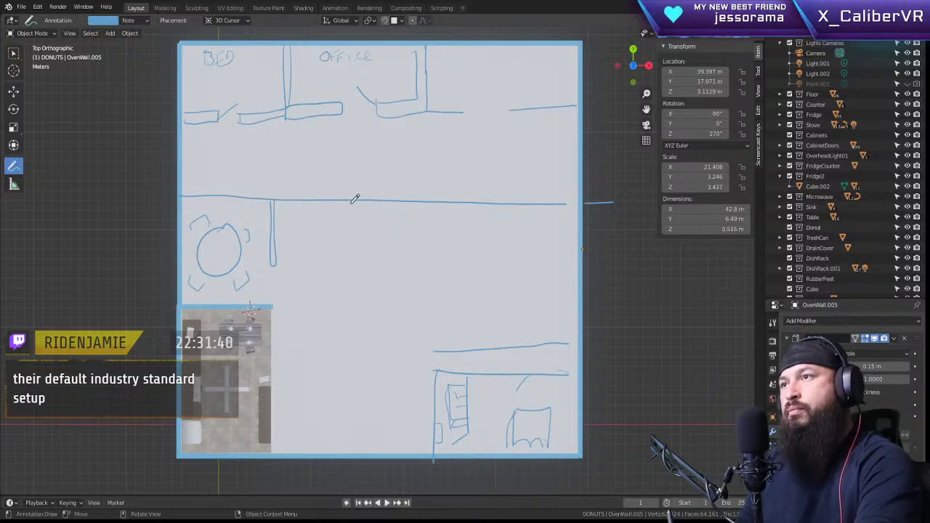
{"action": "mouse_move", "coordinate": [340, 202]}
{"action": "left_mouse_down"}
{"action": "mouse_move", "coordinate": [374, 212]}
{"action": "mouse_move", "coordinate": [409, 211]}
{"action": "mouse_move", "coordinate": [409, 203]}
{"action": "left_mouse_up"}
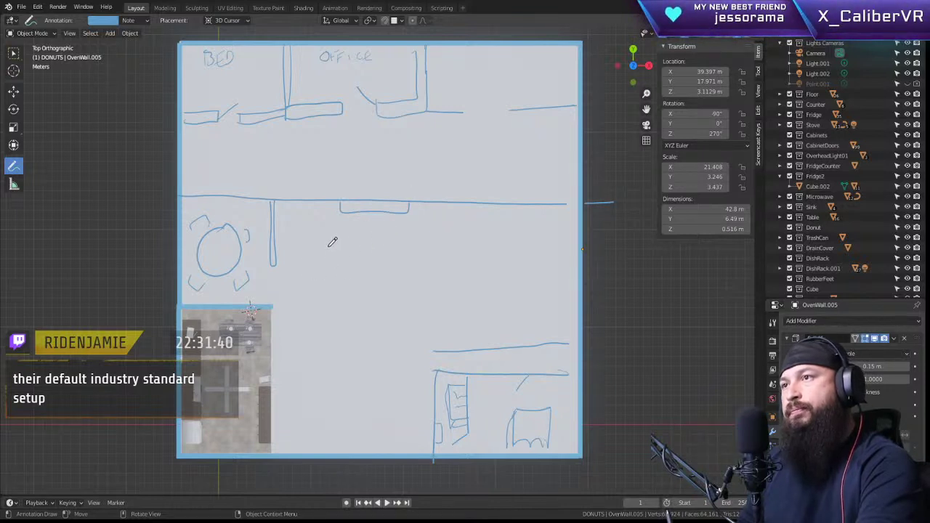
Step: Sketch a thick curved sofa with a doubled inner edge, facing the shallow rectangle on the dividing wall
{"action": "mouse_move", "coordinate": [329, 243]}
{"action": "left_mouse_down"}
{"action": "mouse_move", "coordinate": [358, 258]}
{"action": "mouse_move", "coordinate": [403, 248]}
{"action": "left_mouse_up"}
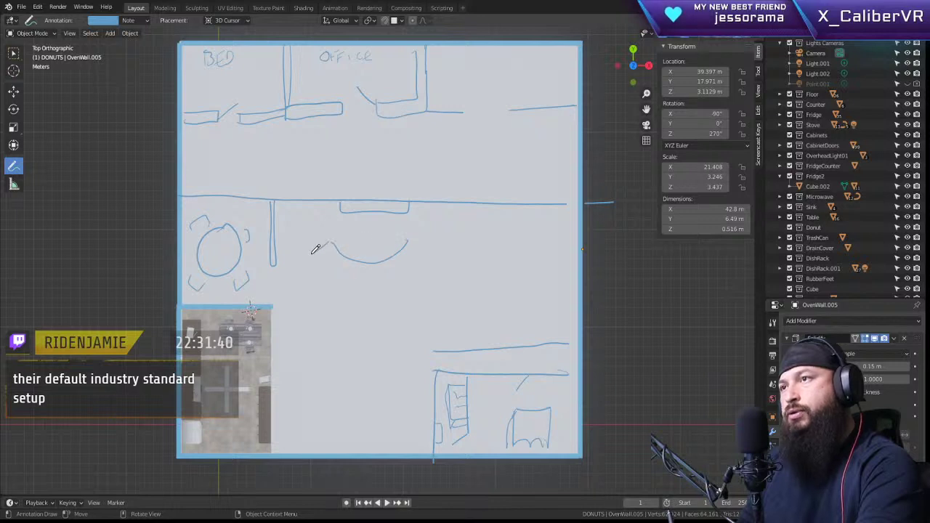
{"action": "mouse_move", "coordinate": [315, 249]}
{"action": "left_mouse_down"}
{"action": "mouse_move", "coordinate": [333, 279]}
{"action": "mouse_move", "coordinate": [375, 285]}
{"action": "left_mouse_up"}
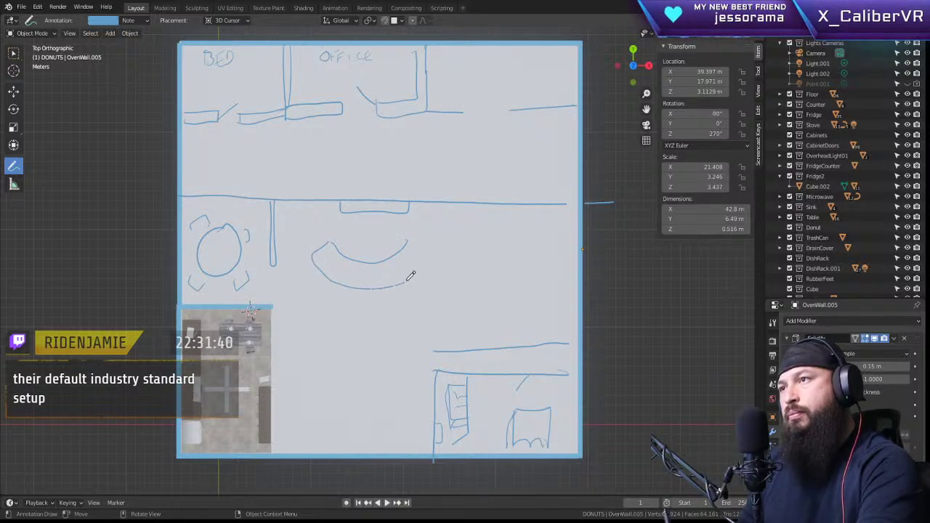
{"action": "mouse_move", "coordinate": [428, 252]}
{"action": "left_mouse_down"}
{"action": "mouse_move", "coordinate": [414, 231]}
{"action": "mouse_move", "coordinate": [398, 239]}
{"action": "left_mouse_up"}
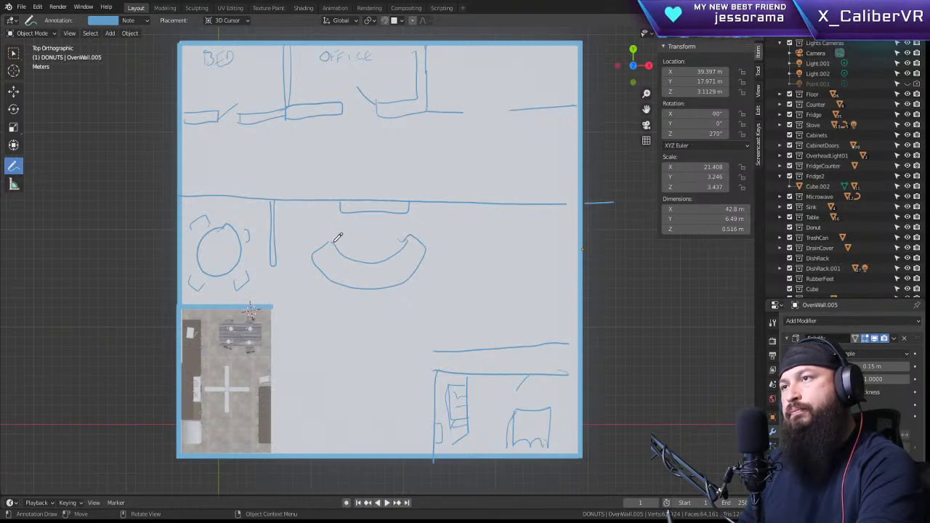
{"action": "mouse_move", "coordinate": [333, 244]}
{"action": "left_mouse_down"}
{"action": "mouse_move", "coordinate": [384, 252]}
{"action": "mouse_move", "coordinate": [404, 240]}
{"action": "left_mouse_up"}
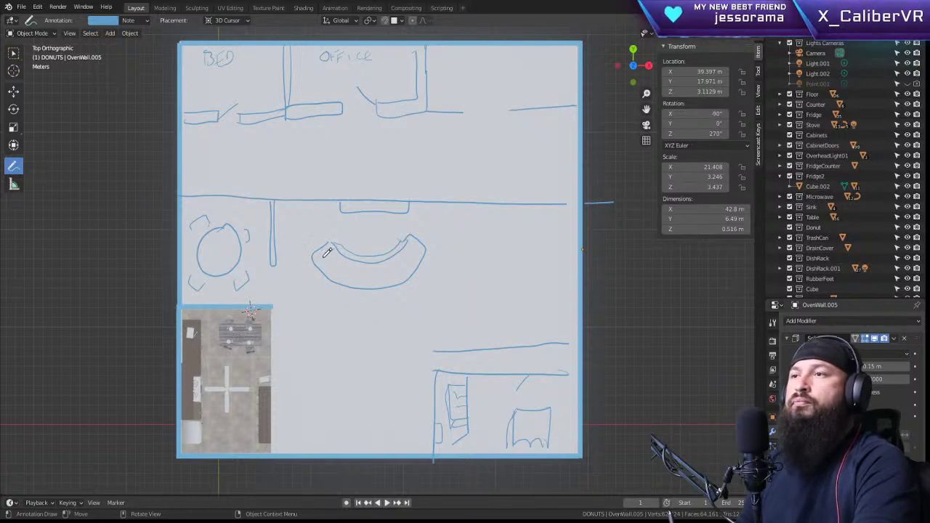
Step: Complete the curved sofa's inner outline, and sketch a side room above the corner room with a door stroke and two square pieces
{"action": "mouse_move", "coordinate": [327, 253]}
{"action": "left_mouse_down"}
{"action": "mouse_move", "coordinate": [326, 263]}
{"action": "mouse_move", "coordinate": [360, 280]}
{"action": "mouse_move", "coordinate": [403, 274]}
{"action": "mouse_move", "coordinate": [426, 232]}
{"action": "left_mouse_up"}
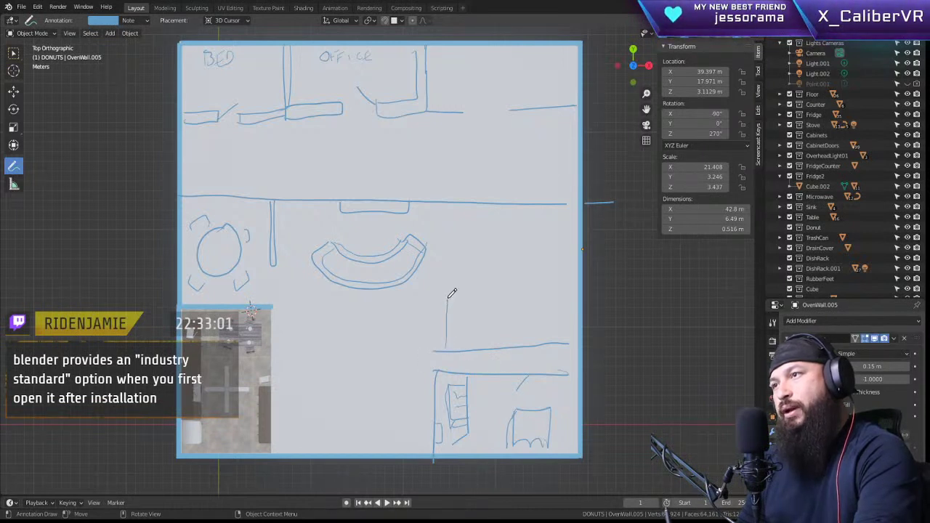
{"action": "mouse_move", "coordinate": [451, 292]}
{"action": "left_mouse_down"}
{"action": "mouse_move", "coordinate": [458, 268]}
{"action": "mouse_move", "coordinate": [563, 256]}
{"action": "left_mouse_up"}
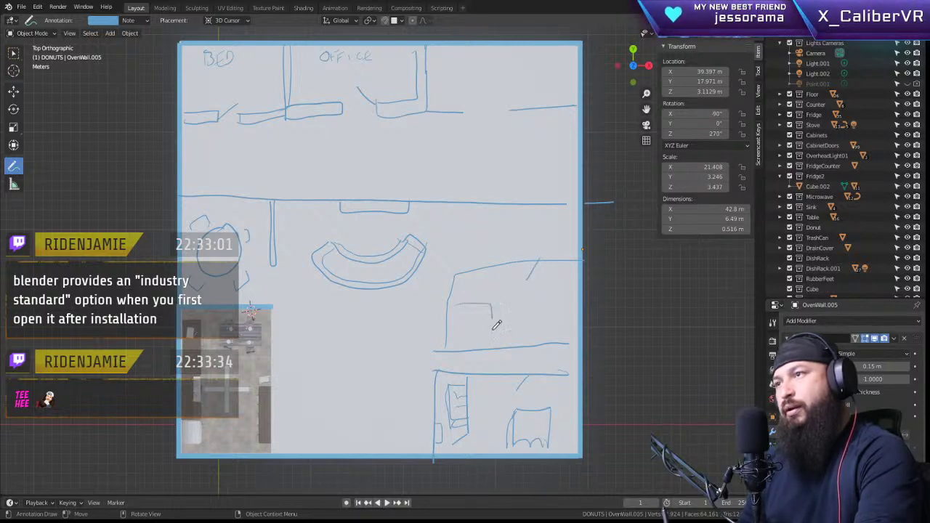
{"action": "mouse_move", "coordinate": [496, 324]}
{"action": "left_mouse_down"}
{"action": "mouse_move", "coordinate": [460, 331]}
{"action": "mouse_move", "coordinate": [460, 305]}
{"action": "left_mouse_up"}
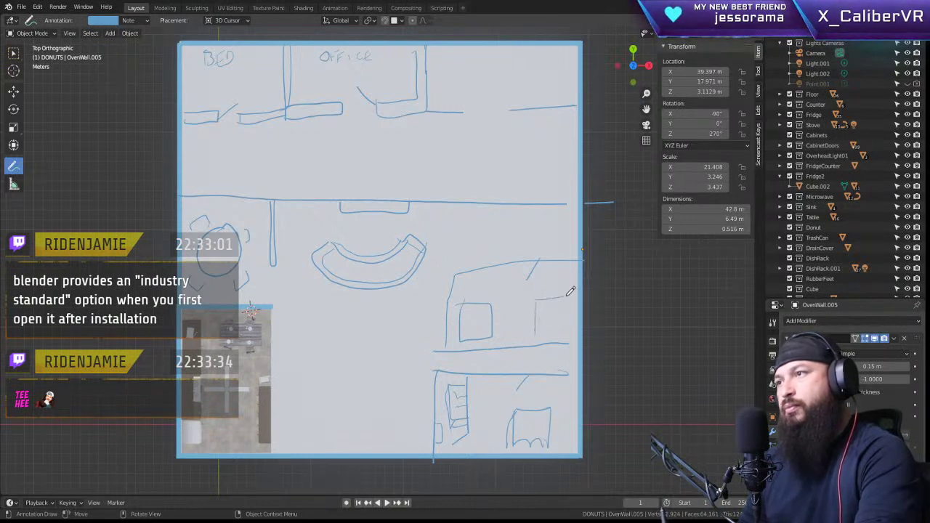
{"action": "left_click_drag", "start_coordinate": [535, 332], "coordinate": [573, 329]}
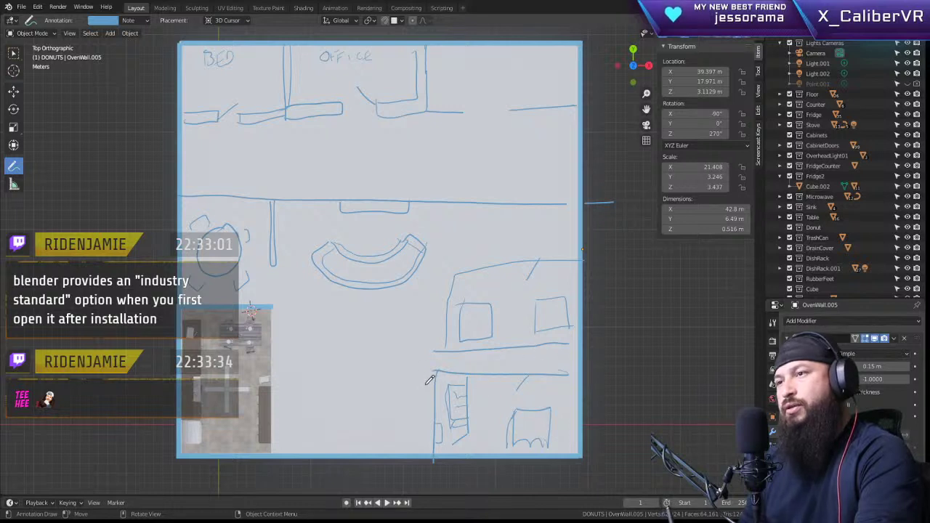
{"action": "mouse_move", "coordinate": [346, 323]}
{"action": "left_mouse_down"}
{"action": "mouse_move", "coordinate": [365, 404]}
{"action": "mouse_move", "coordinate": [343, 320]}
{"action": "left_mouse_up"}
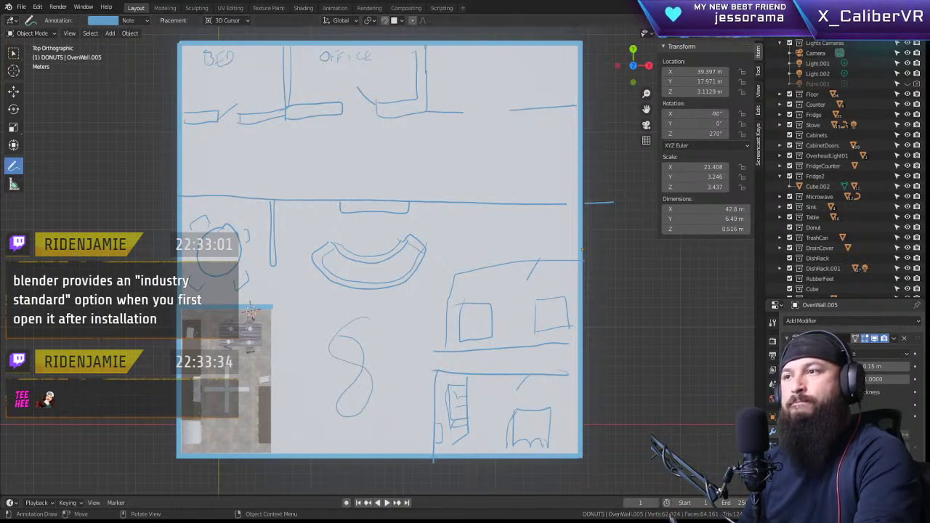
{"action": "mouse_move", "coordinate": [332, 366]}
{"action": "left_mouse_down", "text": "ctrl"}
{"action": "mouse_move", "coordinate": [356, 339]}
{"action": "mouse_move", "coordinate": [346, 356]}
{"action": "mouse_move", "coordinate": [378, 353]}
{"action": "left_mouse_up", "text": "ctrl"}
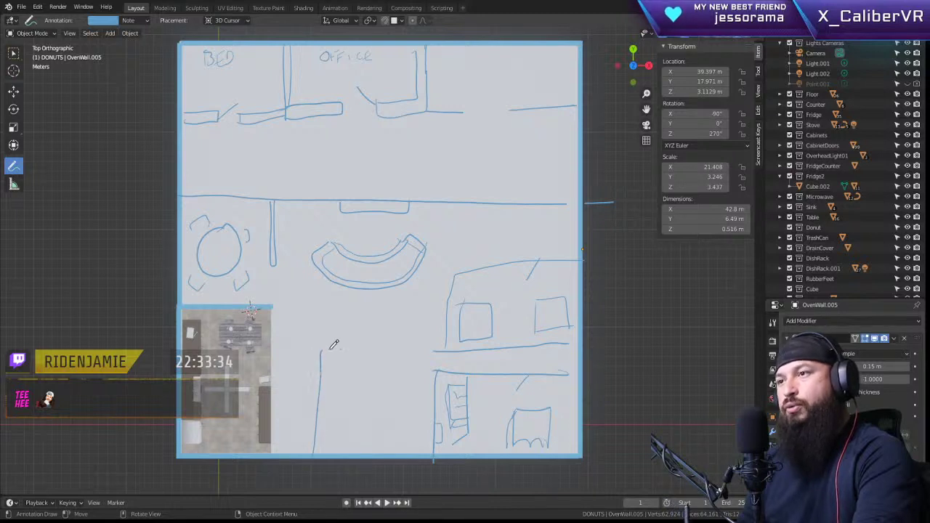
{"action": "mouse_move", "coordinate": [322, 351]}
{"action": "left_mouse_down"}
{"action": "mouse_move", "coordinate": [419, 340]}
{"action": "mouse_move", "coordinate": [413, 439]}
{"action": "left_mouse_up"}
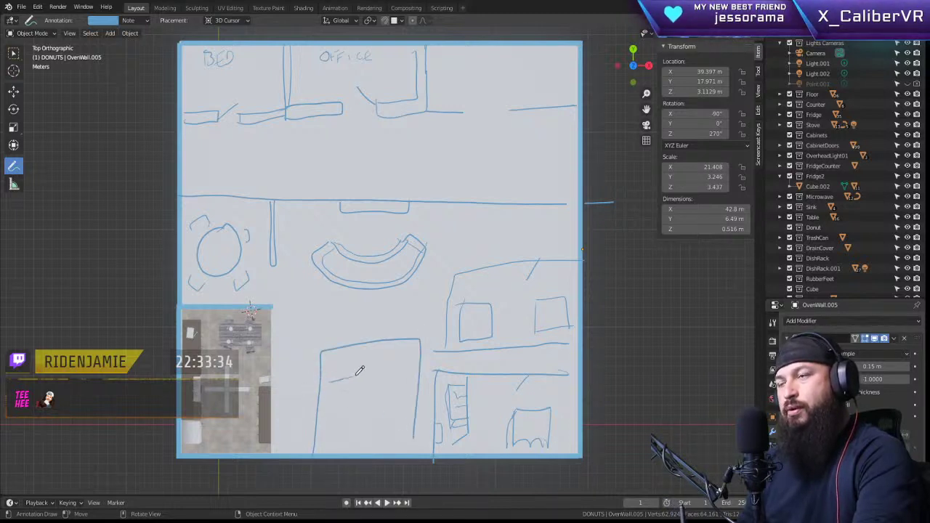
{"action": "mouse_move", "coordinate": [359, 371]}
{"action": "left_mouse_down"}
{"action": "mouse_move", "coordinate": [337, 415]}
{"action": "mouse_move", "coordinate": [333, 380]}
{"action": "mouse_move", "coordinate": [400, 374]}
{"action": "mouse_move", "coordinate": [392, 411]}
{"action": "mouse_move", "coordinate": [379, 382]}
{"action": "left_mouse_up"}
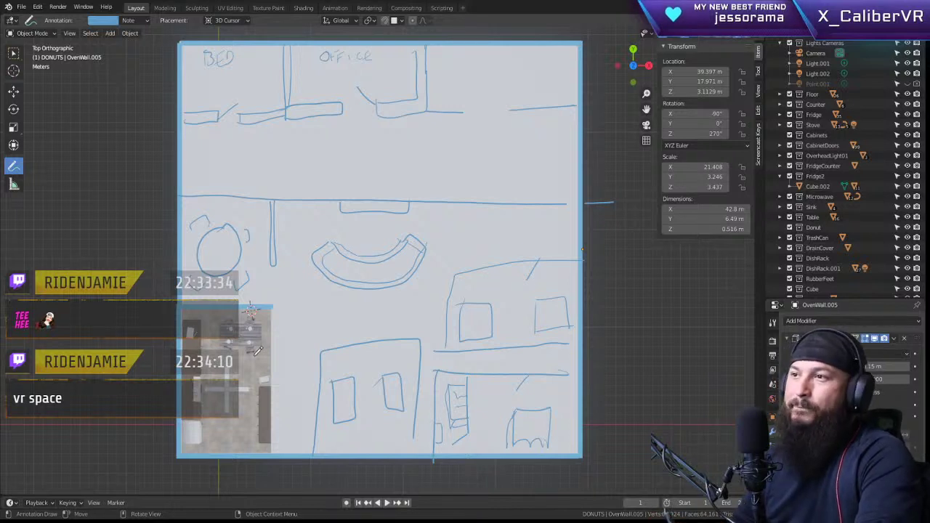
{"action": "left_click_drag", "start_coordinate": [323, 352], "coordinate": [322, 439], "text": "ctrl"}
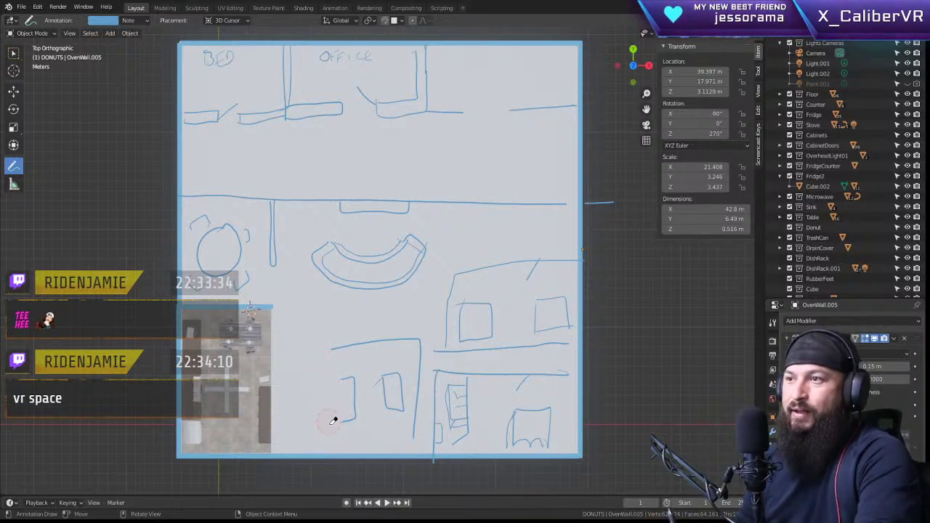
{"action": "mouse_move", "coordinate": [341, 355]}
{"action": "left_mouse_down", "text": "ctrl"}
{"action": "mouse_move", "coordinate": [409, 326]}
{"action": "mouse_move", "coordinate": [424, 342]}
{"action": "mouse_move", "coordinate": [405, 430]}
{"action": "left_mouse_up", "text": "ctrl"}
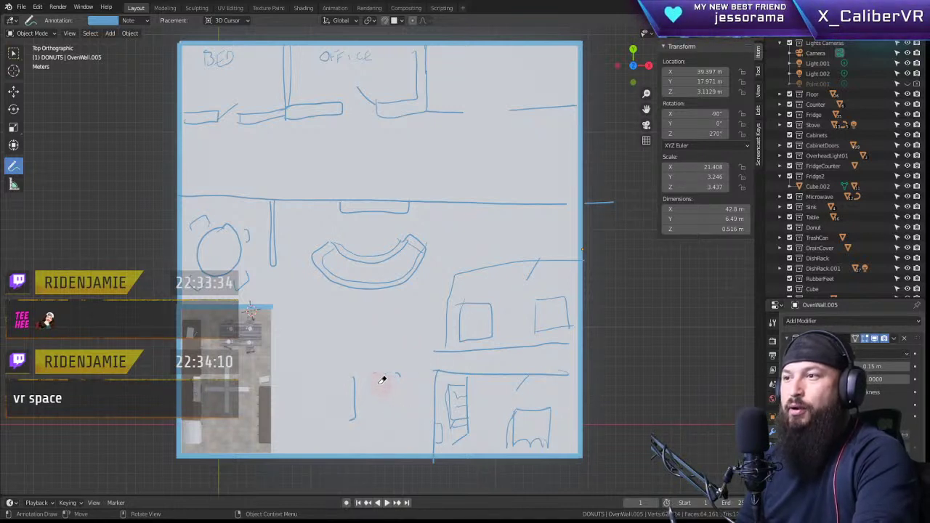
{"action": "mouse_move", "coordinate": [399, 380]}
{"action": "left_mouse_down", "text": "ctrl"}
{"action": "mouse_move", "coordinate": [363, 394]}
{"action": "mouse_move", "coordinate": [356, 373]}
{"action": "left_mouse_up", "text": "ctrl"}
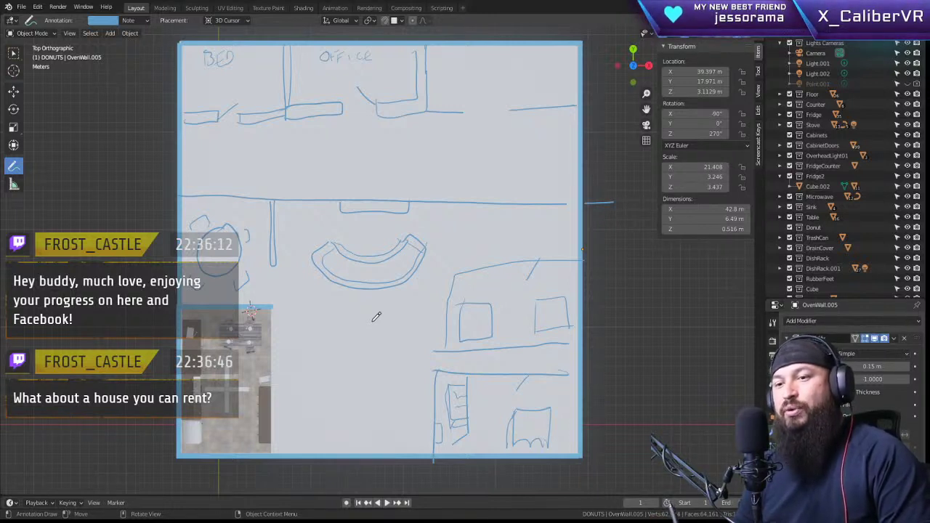
{"action": "key", "text": "ctrl+z"}
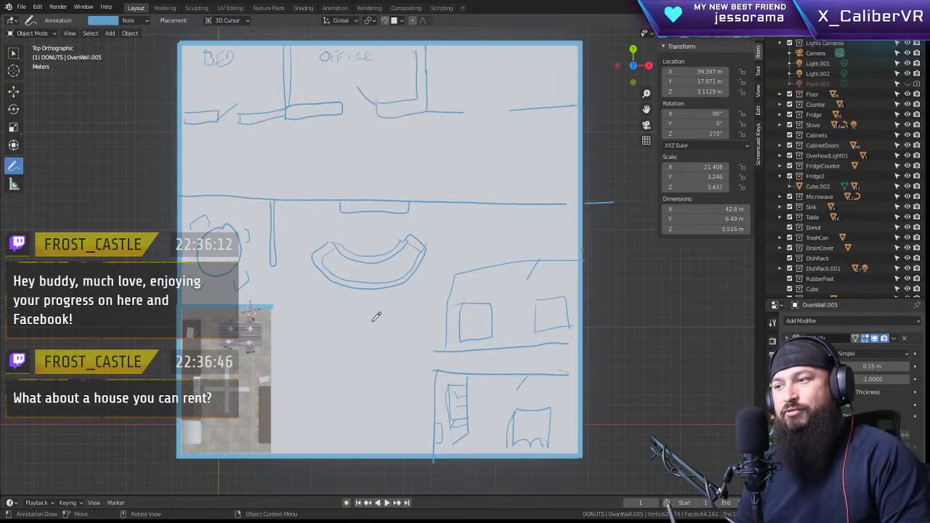
{"action": "key", "text": "ctrl+shift+z"}
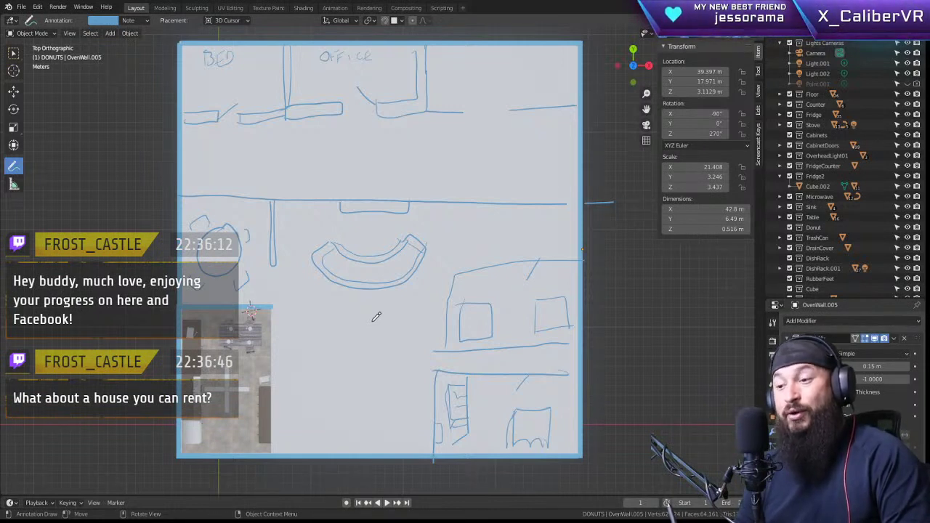
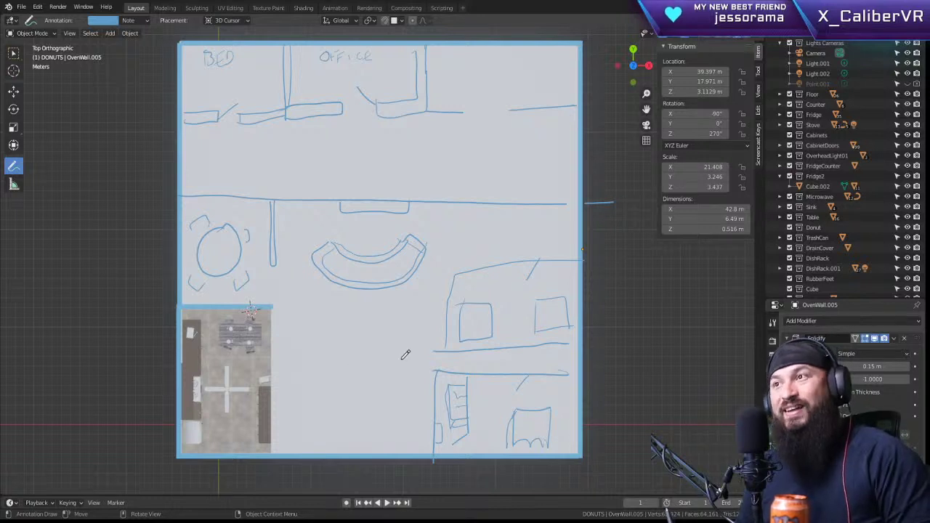
{"action": "mouse_move", "coordinate": [446, 185]}
{"action": "left_mouse_down"}
{"action": "mouse_move", "coordinate": [346, 310]}
{"action": "mouse_move", "coordinate": [322, 297]}
{"action": "mouse_move", "coordinate": [349, 385]}
{"action": "mouse_move", "coordinate": [488, 262]}
{"action": "left_mouse_up"}
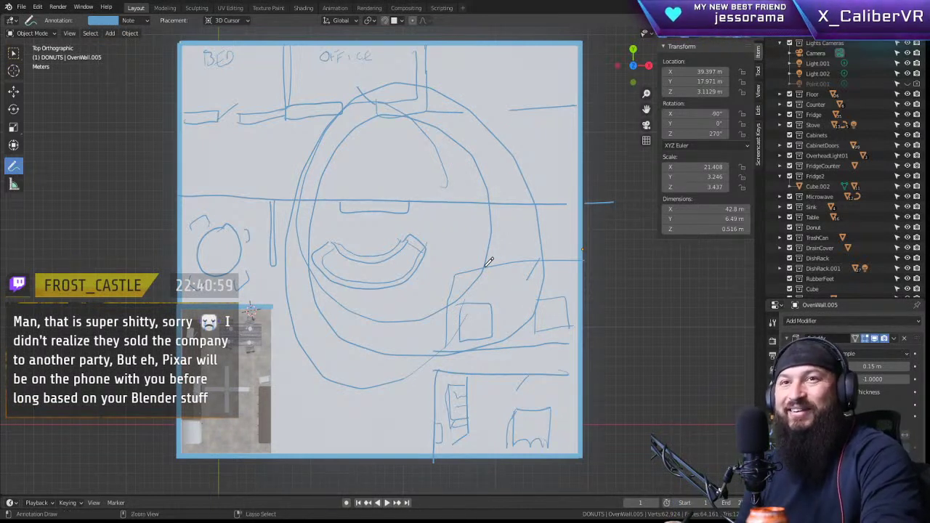
{"action": "key", "text": "ctrl+z"}
{"action": "key", "text": "ctrl+z"}
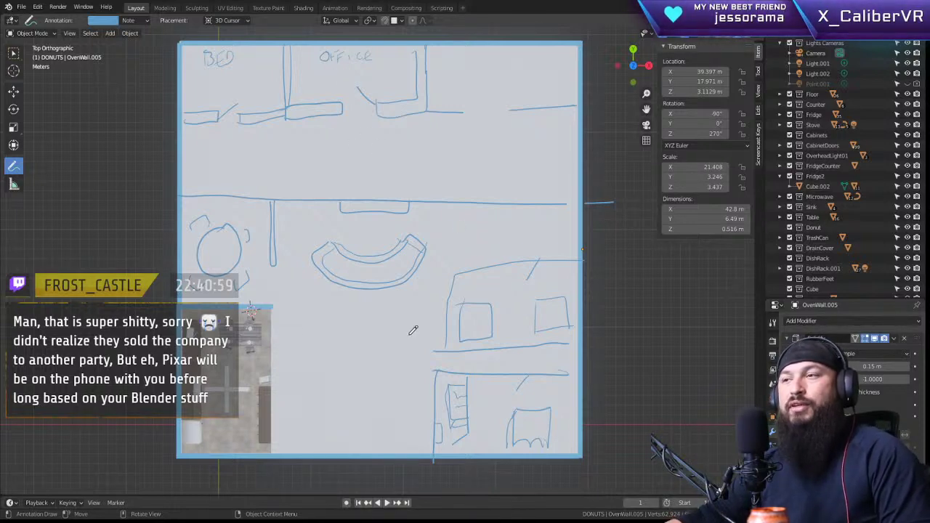
Step: Switch from annotating to object selection, select the stove and examine the furnished kitchen around it in perspective
{"action": "middle_click_drag", "start_coordinate": [442, 272], "coordinate": [336, 136]}
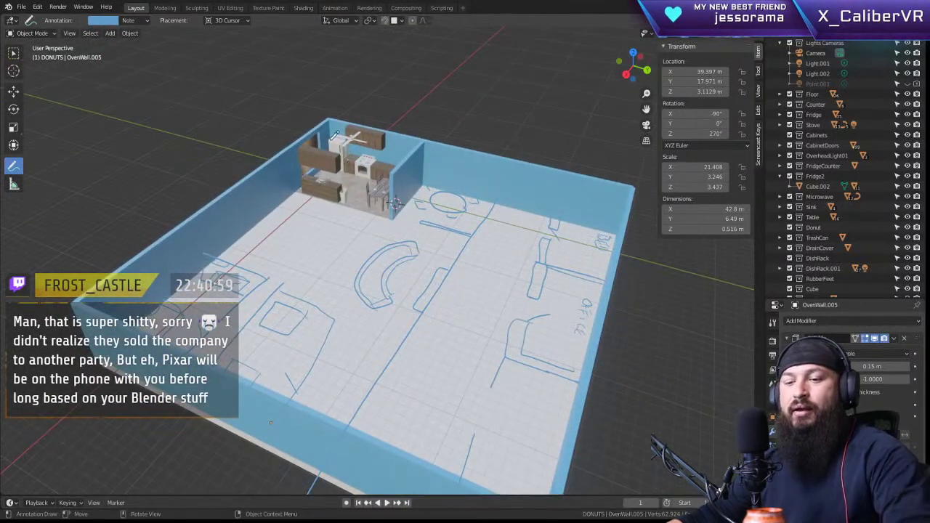
{"action": "key", "text": "w"}
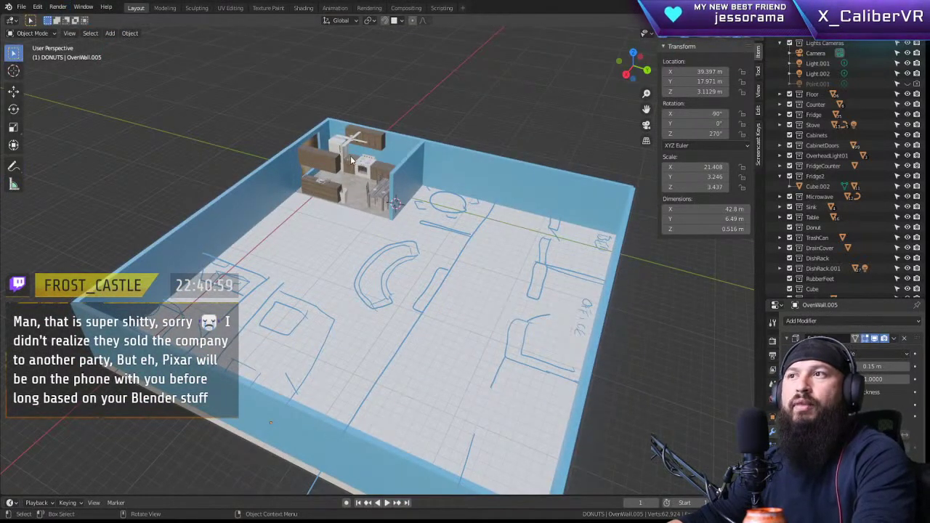
{"action": "left_click", "coordinate": [357, 166]}
{"action": "key", "text": "KP_Decimal"}
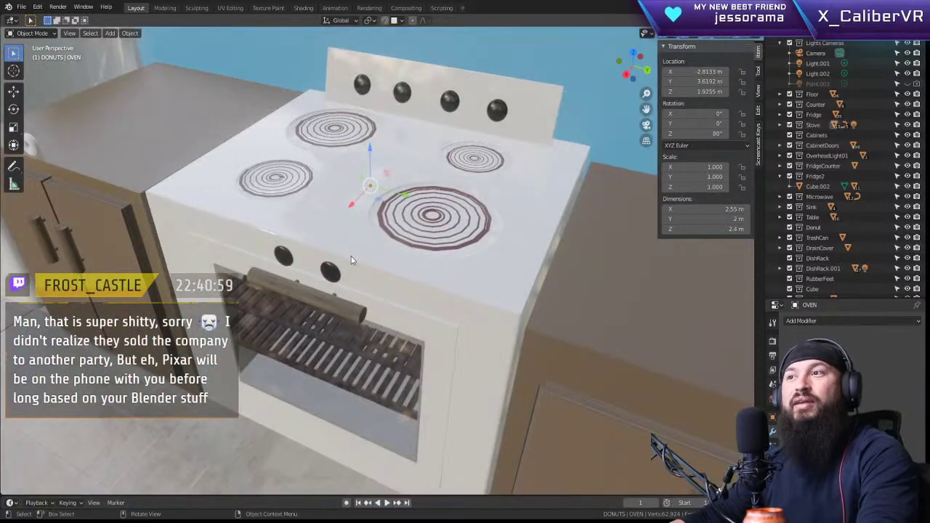
{"action": "scroll", "coordinate": [350, 260], "scroll_direction": "down", "scroll_amount": 8}
{"action": "middle_click_drag", "start_coordinate": [365, 217], "coordinate": [474, 273]}
{"action": "scroll", "coordinate": [452, 263], "scroll_direction": "down", "scroll_amount": 3}
{"action": "scroll", "coordinate": [469, 275], "scroll_direction": "up", "scroll_amount": 3}
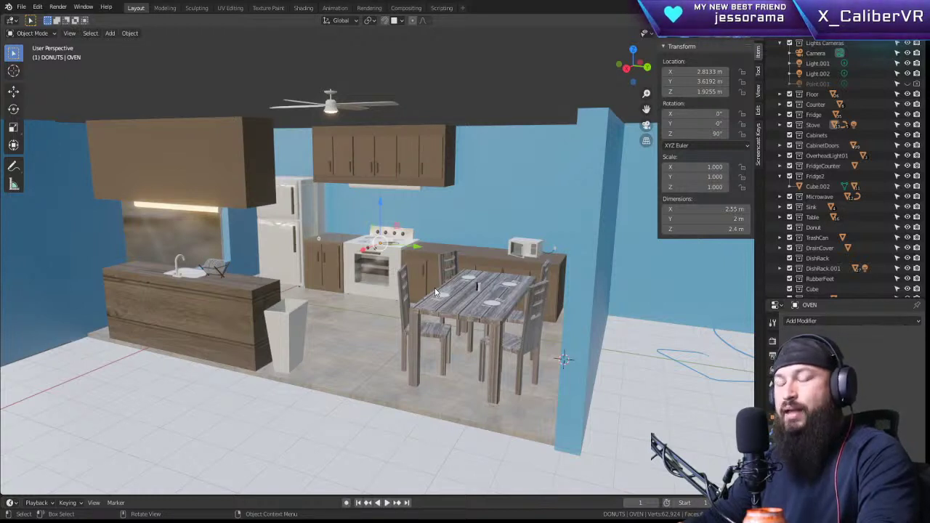
{"action": "key", "text": "KP_0"}
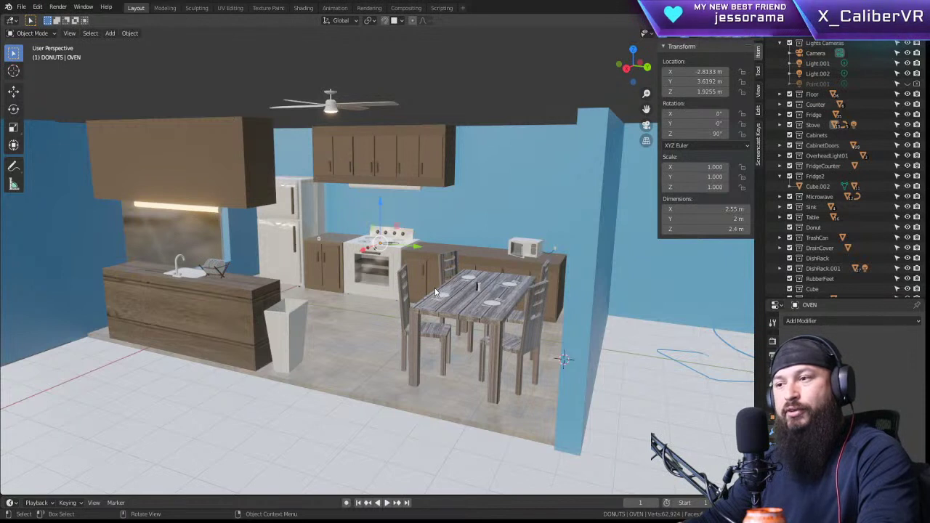
{"action": "key", "text": "KP_0"}
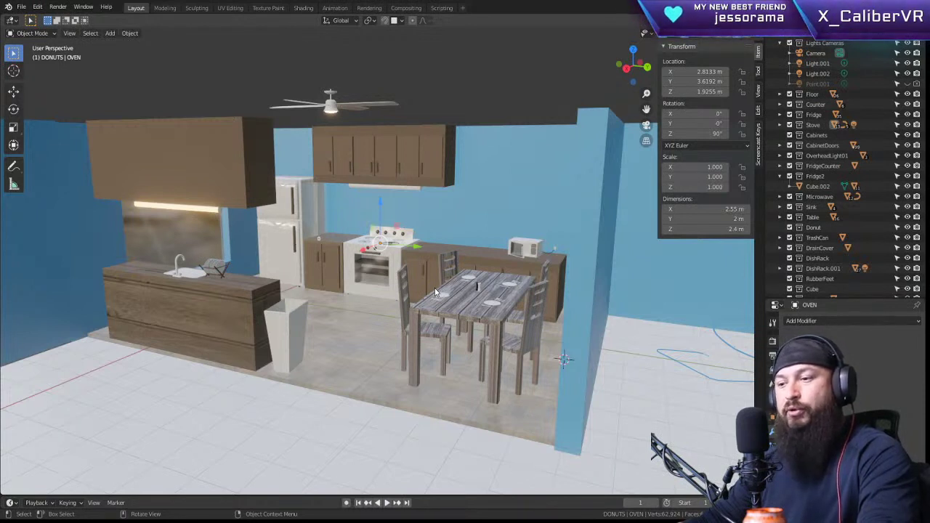
{"action": "key", "text": "KP_0"}
{"action": "key", "text": "KP_0"}
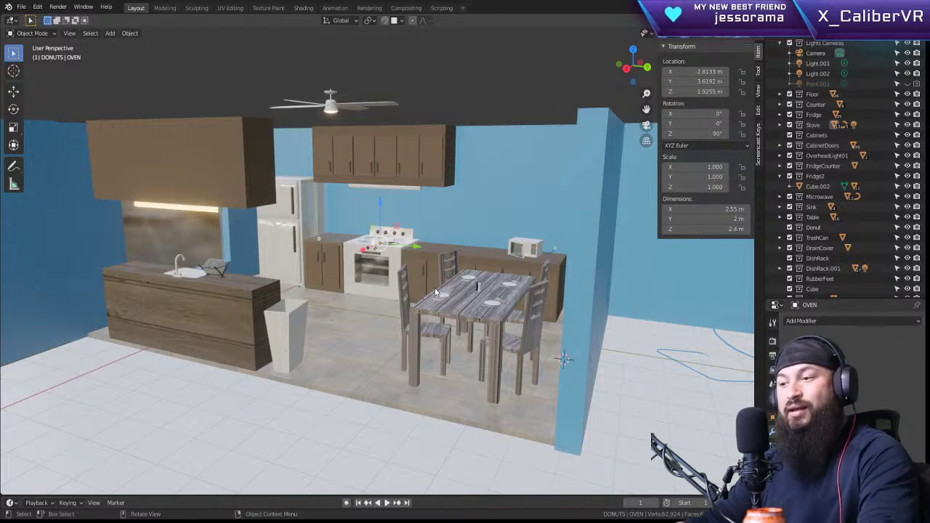
{"action": "key", "text": "KP_0"}
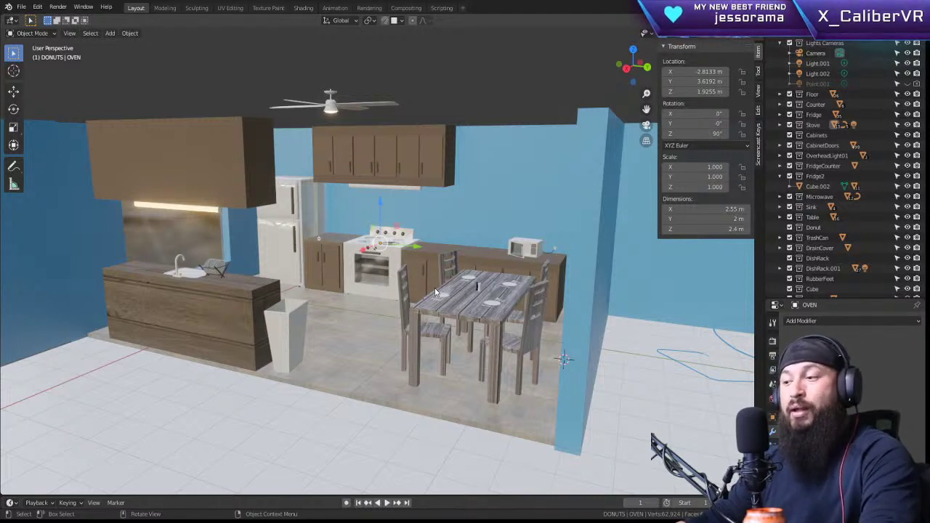
{"action": "key", "text": "KP_0"}
{"action": "key", "text": "KP_0"}
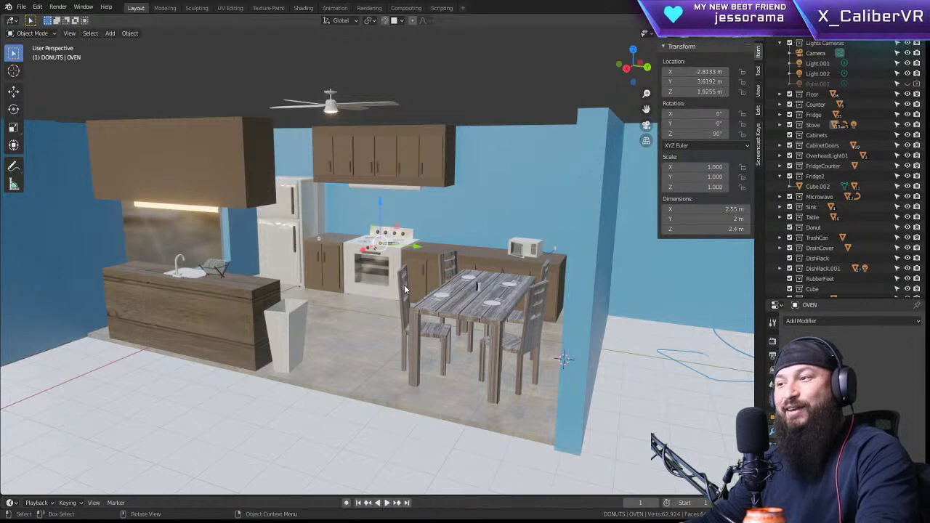
{"action": "key", "text": "KP_0"}
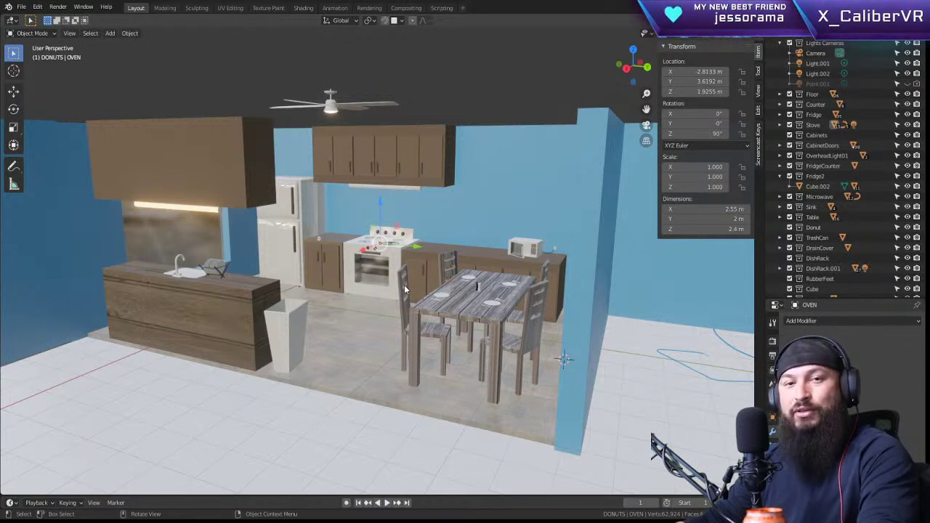
{"action": "key", "text": "KP_0"}
{"action": "key", "text": "KP_0"}
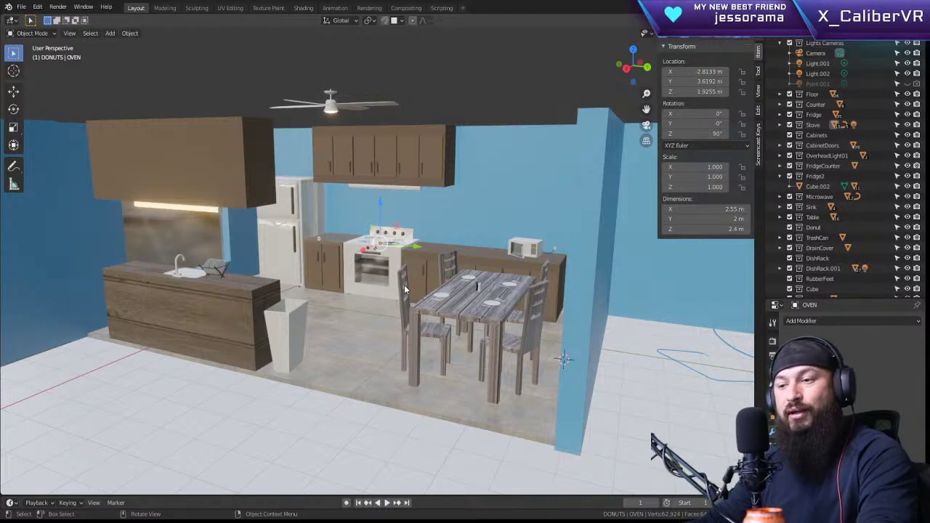
{"action": "key", "text": "KP_0"}
{"action": "key", "text": "KP_0"}
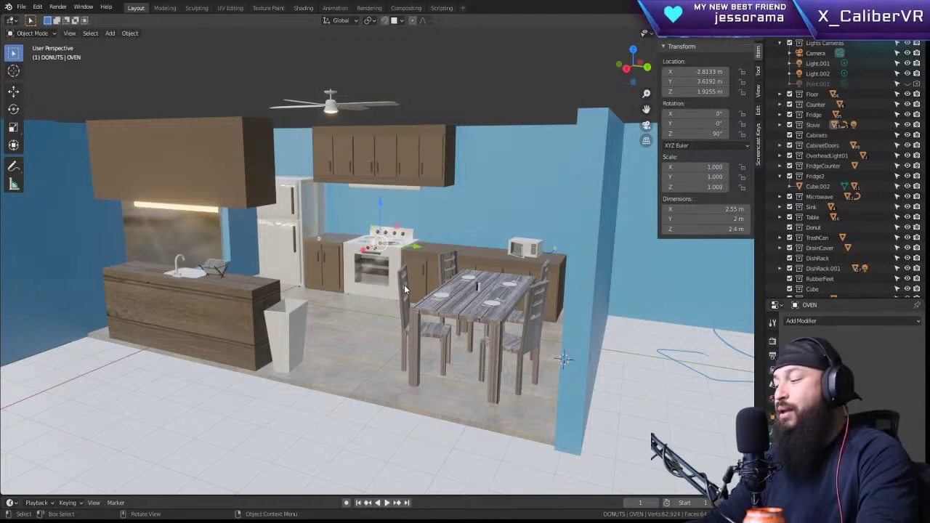
{"action": "key", "text": "KP_0"}
{"action": "key", "text": "KP_0"}
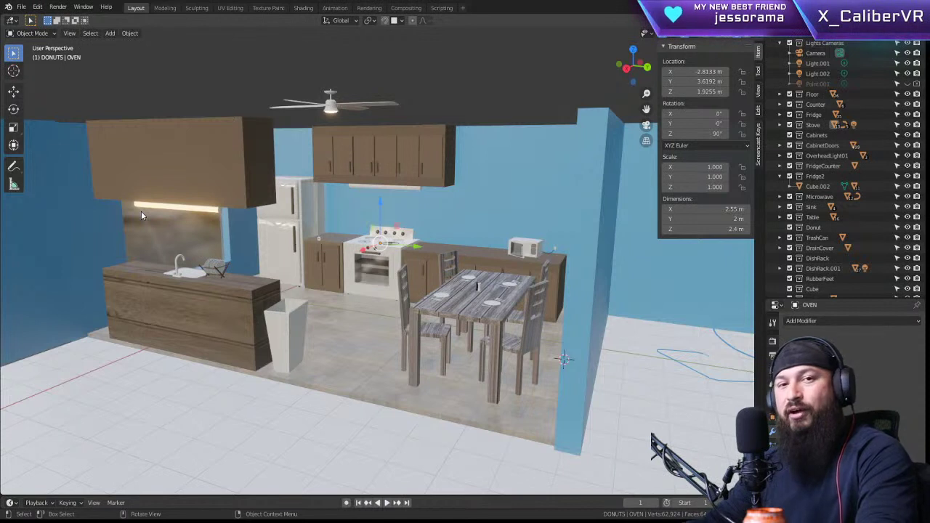
{"action": "key", "text": "KP_0"}
{"action": "key", "text": "KP_0"}
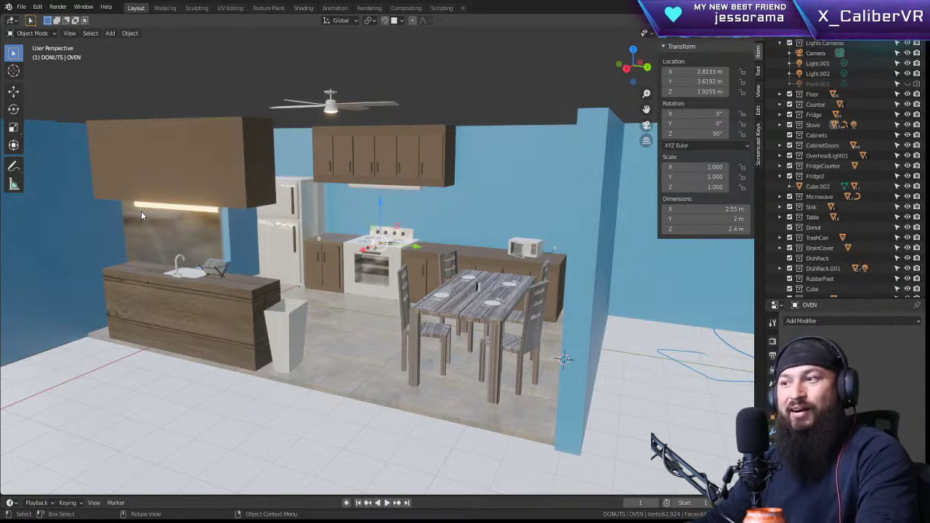
{"action": "key", "text": "KP_0"}
{"action": "key", "text": "KP_0"}
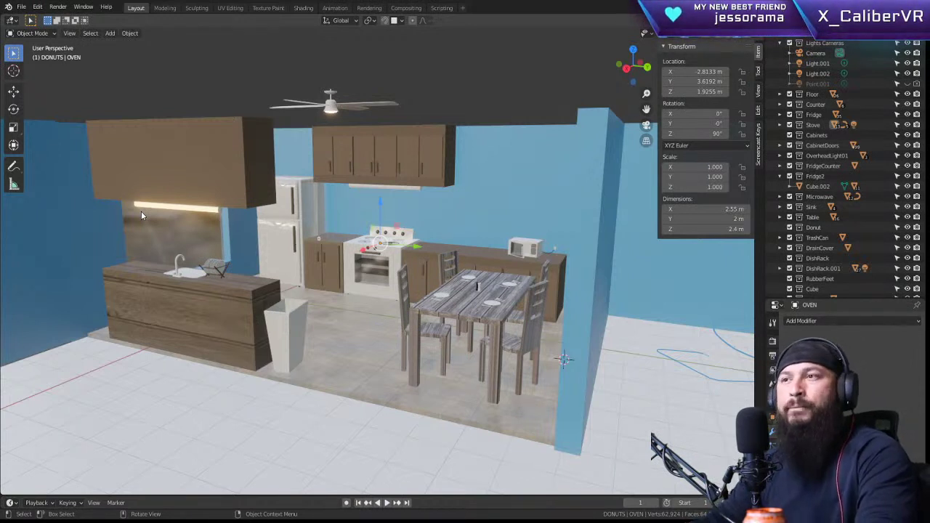
Step: Examine the kitchen interior from the dining table side and from behind the sink, selecting the sink counter
{"action": "middle_click_drag", "start_coordinate": [141, 210], "coordinate": [145, 207]}
{"action": "middle_click_drag", "start_coordinate": [334, 224], "coordinate": [220, 280]}
{"action": "scroll", "coordinate": [284, 296], "scroll_direction": "up", "scroll_amount": 6}
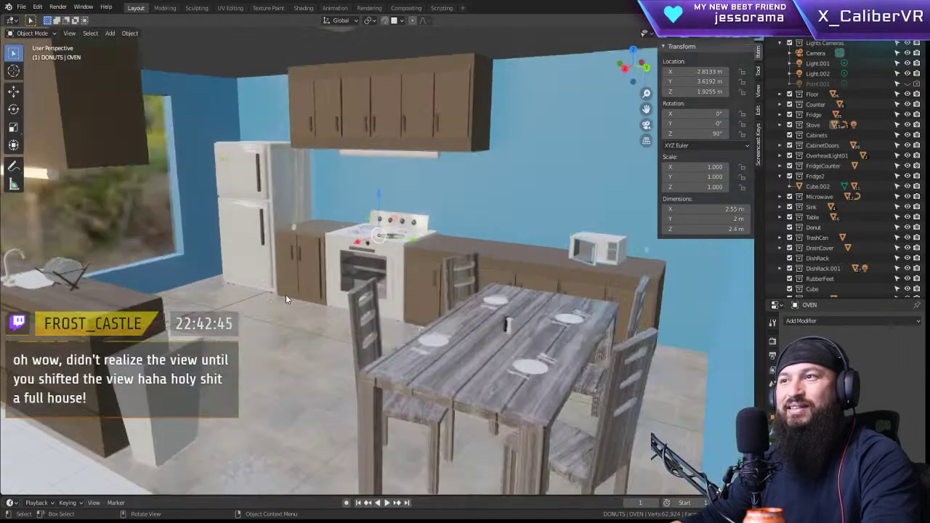
{"action": "middle_click_drag", "start_coordinate": [275, 301], "coordinate": [276, 327]}
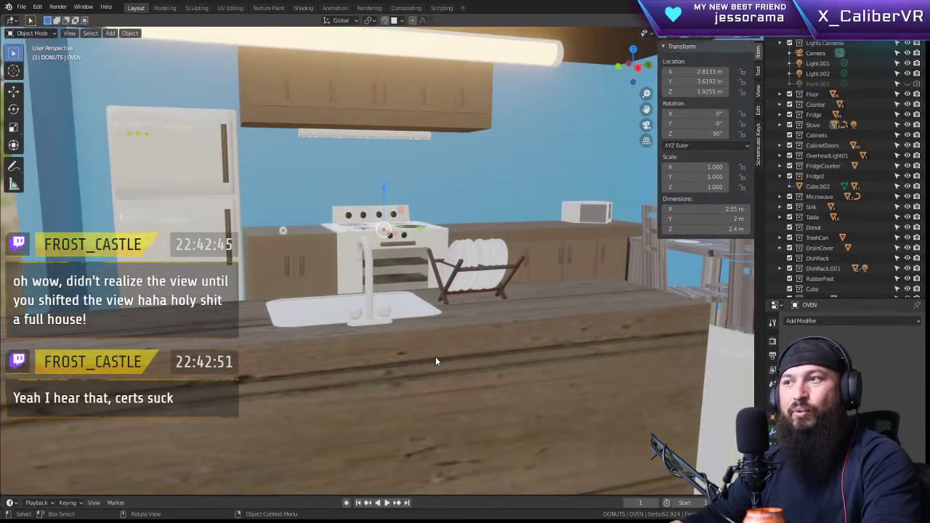
{"action": "left_click", "coordinate": [300, 350]}
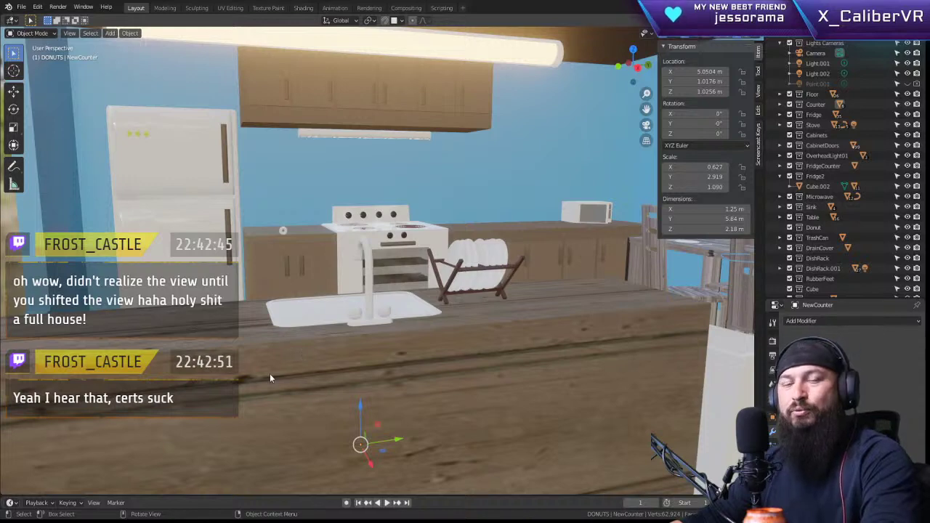
{"action": "scroll", "coordinate": [425, 350], "scroll_direction": "down", "scroll_amount": 3}
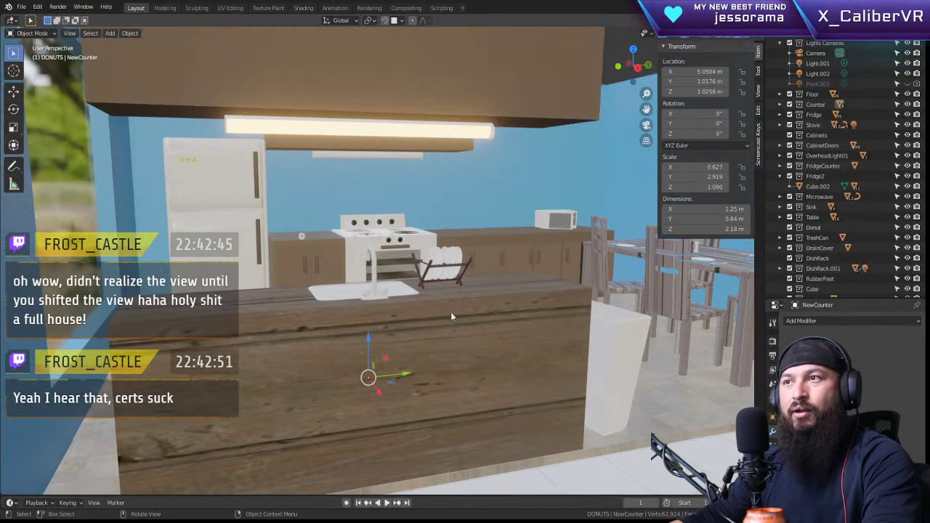
Step: Examine the kitchen from the open floor side, covering the sink counter, stove wall, dining table and partition wall
{"action": "scroll", "coordinate": [584, 318], "scroll_direction": "down", "scroll_amount": 3}
{"action": "middle_click_drag", "start_coordinate": [523, 323], "coordinate": [465, 332]}
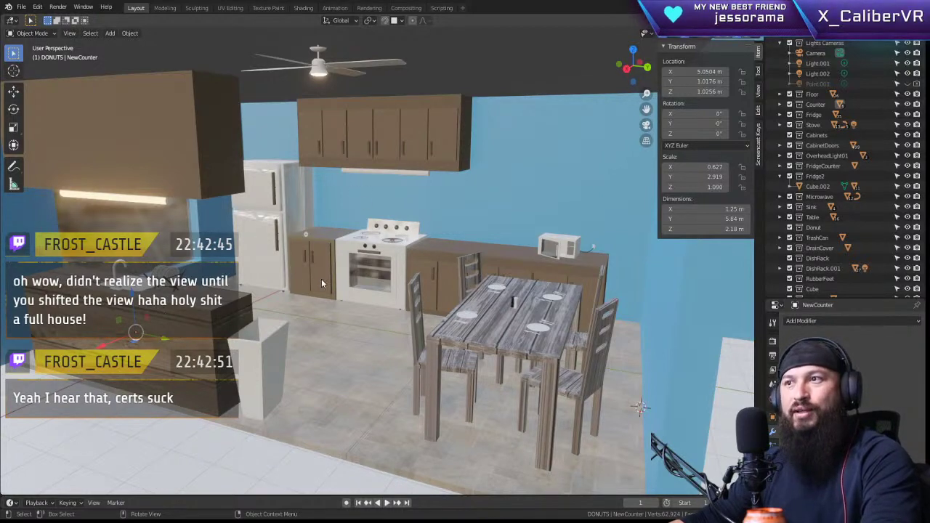
{"action": "middle_click_drag", "start_coordinate": [322, 284], "coordinate": [392, 293]}
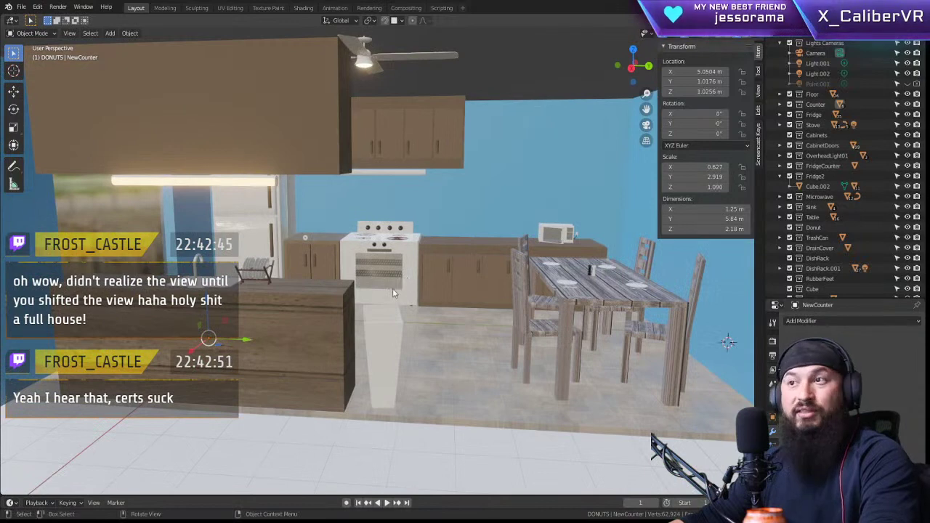
{"action": "middle_click_drag", "start_coordinate": [460, 195], "coordinate": [388, 215]}
{"action": "middle_click_drag", "start_coordinate": [472, 210], "coordinate": [449, 207]}
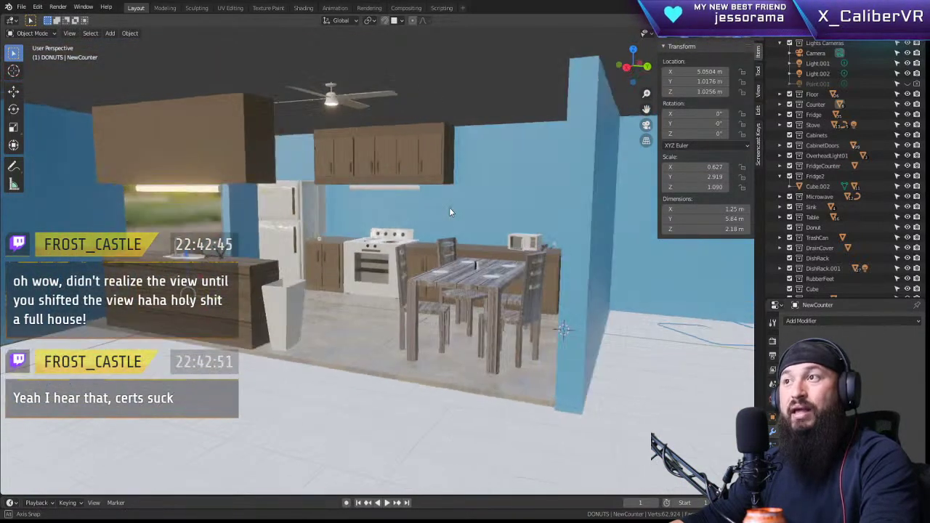
{"action": "scroll", "coordinate": [437, 208], "scroll_direction": "up", "scroll_amount": 3}
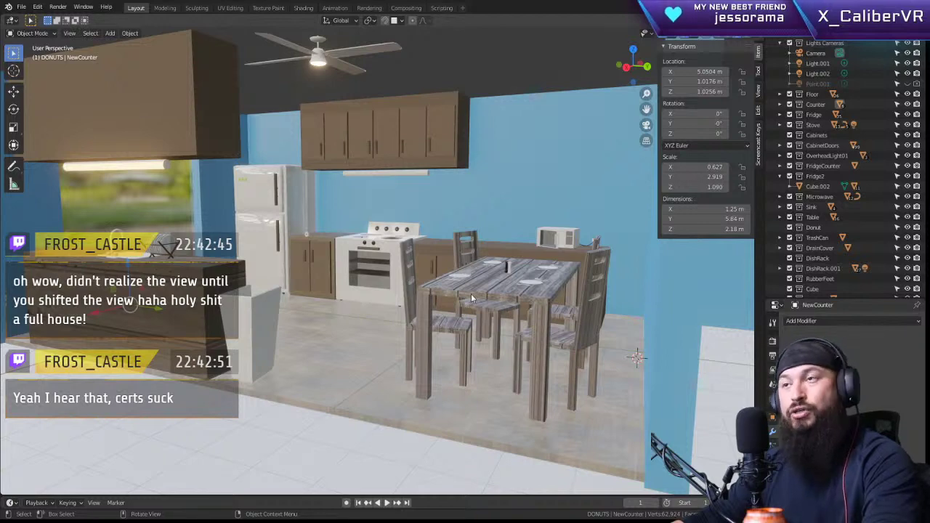
{"action": "middle_click_drag", "start_coordinate": [407, 251], "coordinate": [541, 323]}
{"action": "scroll", "coordinate": [447, 309], "scroll_direction": "down", "scroll_amount": 5}
{"action": "scroll", "coordinate": [541, 323], "scroll_direction": "up", "scroll_amount": 2}
Step: Review the annotated floor plan from above, then select the overhead cabinet above the sink and examine the kitchen around it
{"action": "key", "text": "KP_7"}
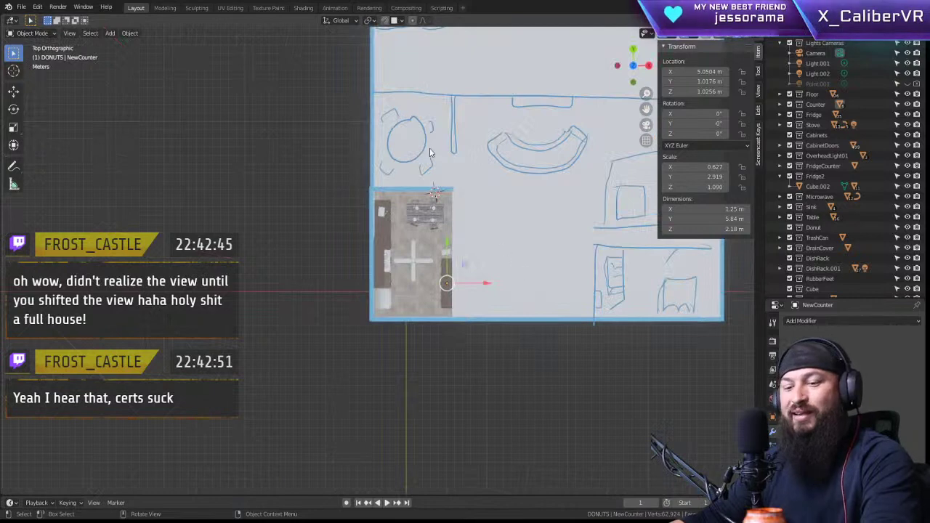
{"action": "middle_click_drag", "start_coordinate": [492, 104], "coordinate": [404, 236], "text": "shift"}
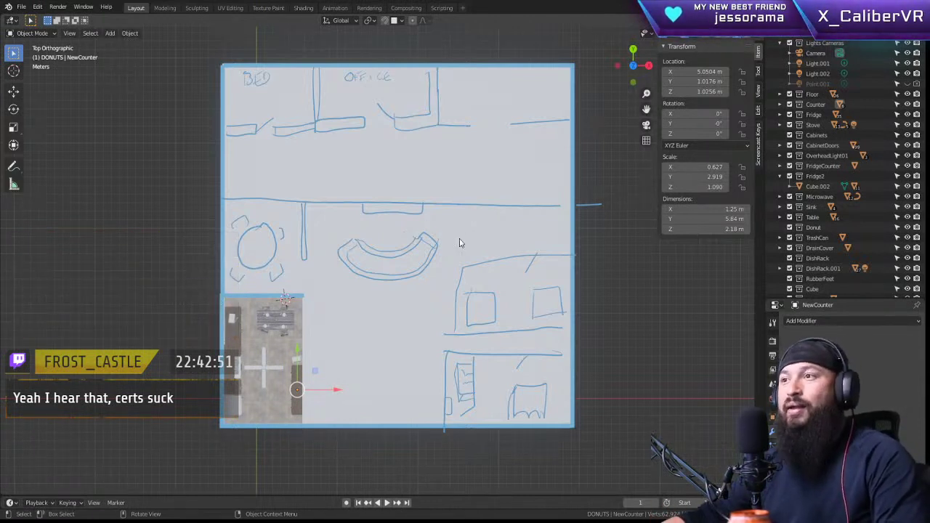
{"action": "middle_click_drag", "start_coordinate": [459, 243], "coordinate": [290, 178]}
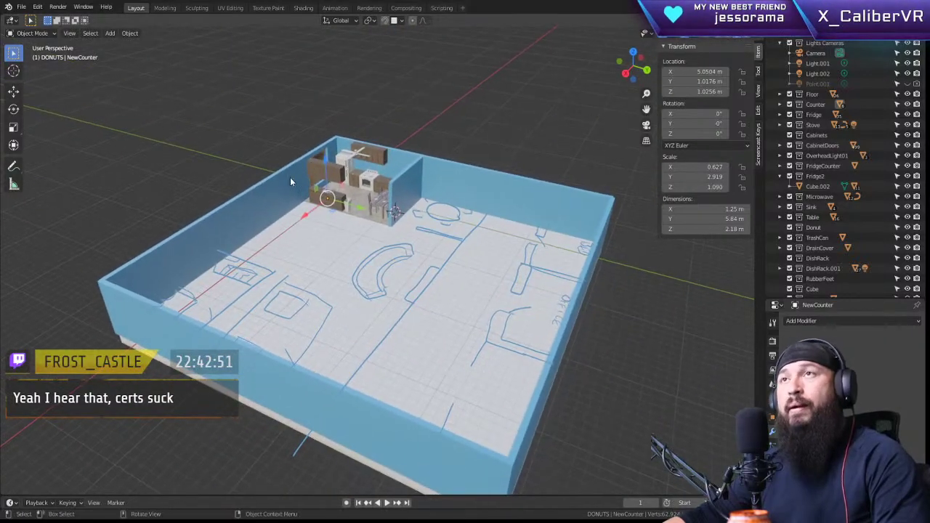
{"action": "left_click", "coordinate": [336, 176]}
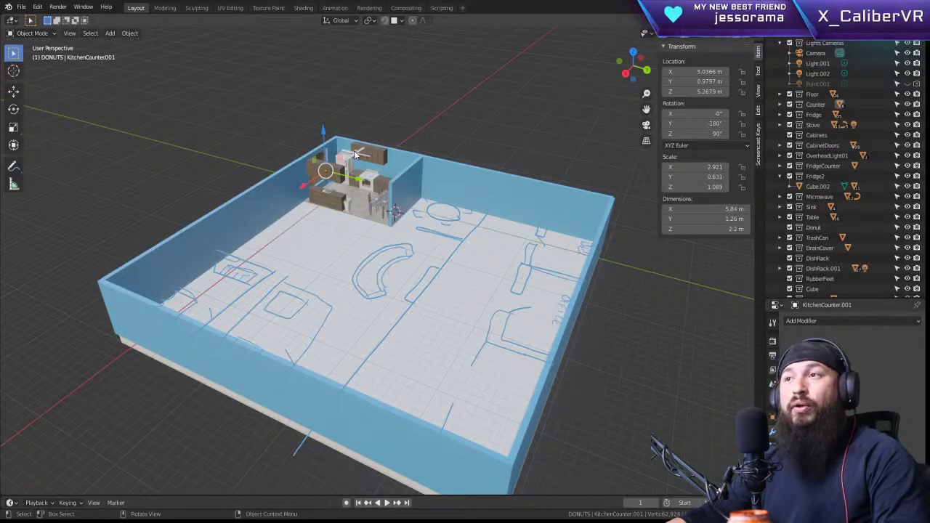
{"action": "key", "text": "KP_Decimal"}
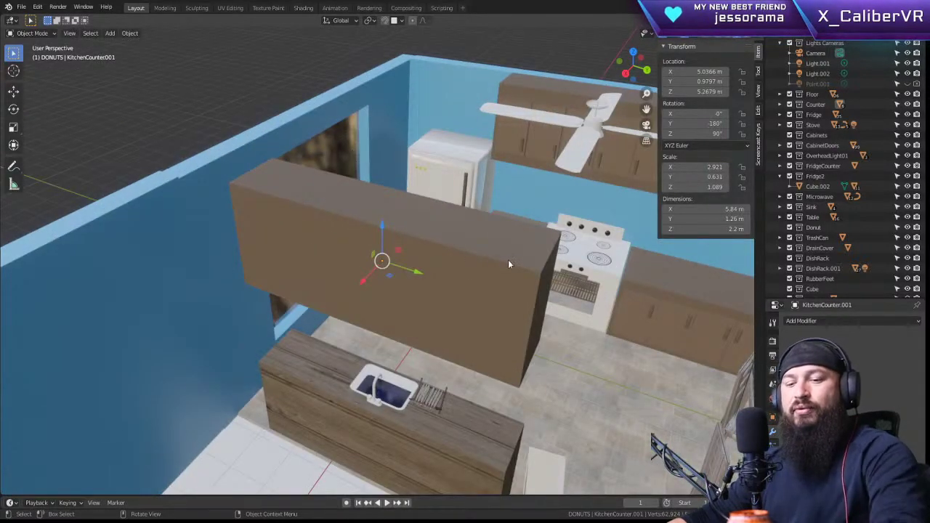
{"action": "middle_click_drag", "start_coordinate": [507, 259], "coordinate": [437, 207], "text": "shift"}
{"action": "scroll", "coordinate": [504, 236], "scroll_direction": "down", "scroll_amount": 3}
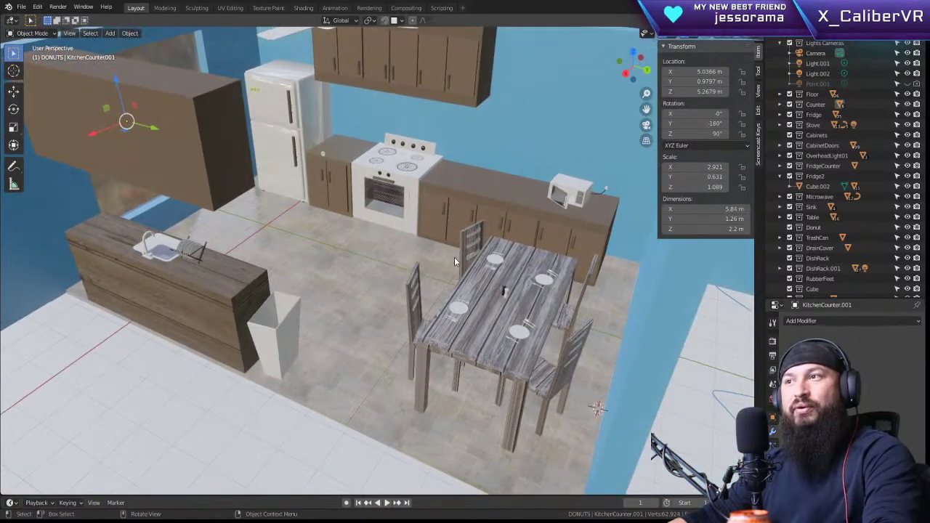
{"action": "scroll", "coordinate": [454, 257], "scroll_direction": "up", "scroll_amount": 2}
{"action": "middle_click_drag", "start_coordinate": [454, 257], "coordinate": [447, 229]}
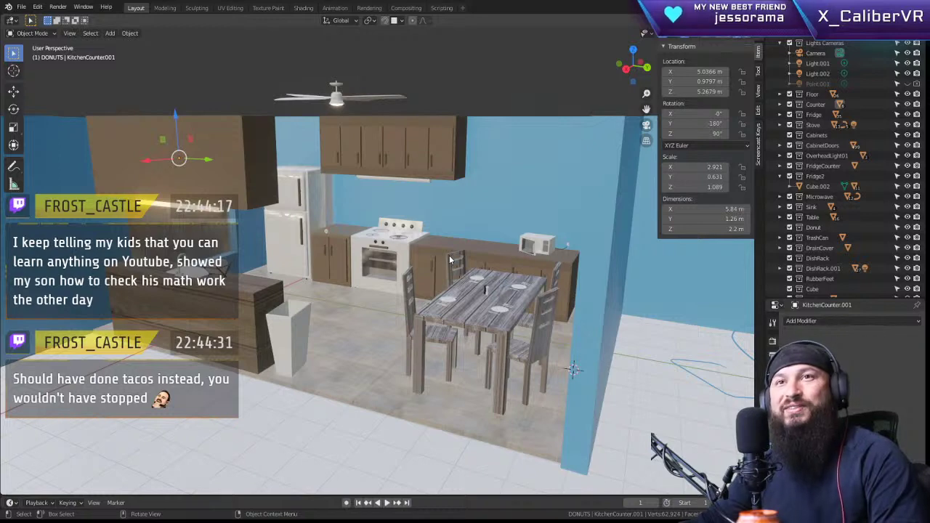
Step: Compare the kitchen corner with the sketched rooms in perspective and in a top view of the whole house
{"action": "scroll", "coordinate": [395, 280], "scroll_direction": "down", "scroll_amount": 2}
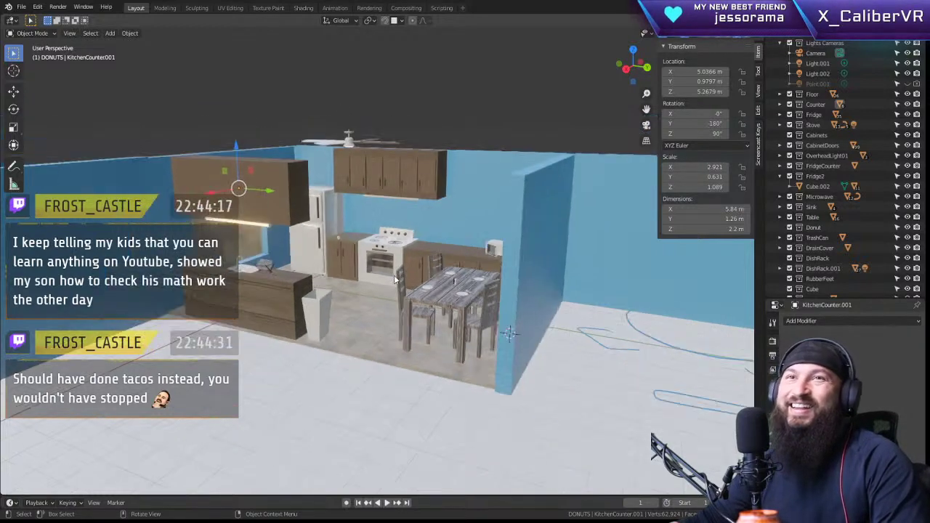
{"action": "scroll", "coordinate": [396, 280], "scroll_direction": "down", "scroll_amount": 3}
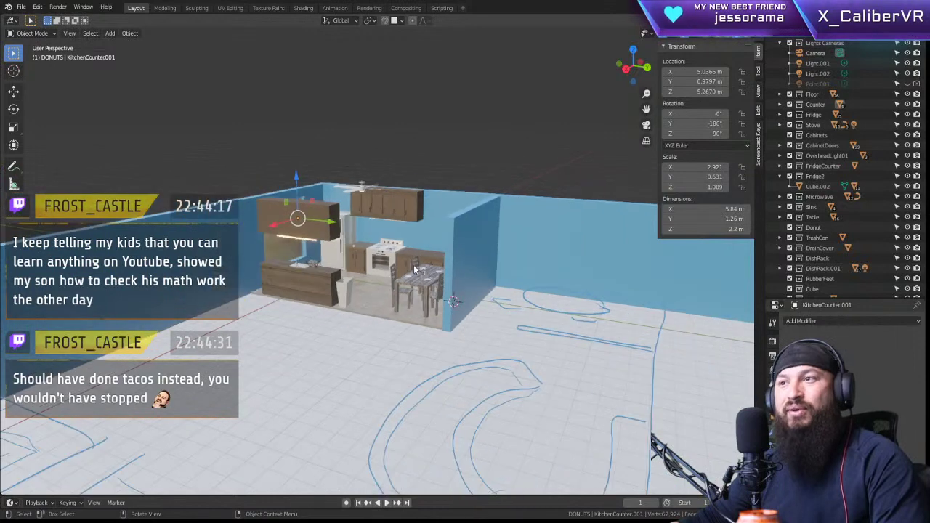
{"action": "scroll", "coordinate": [375, 240], "scroll_direction": "down", "scroll_amount": 1}
{"action": "middle_click_drag", "start_coordinate": [369, 239], "coordinate": [387, 256]}
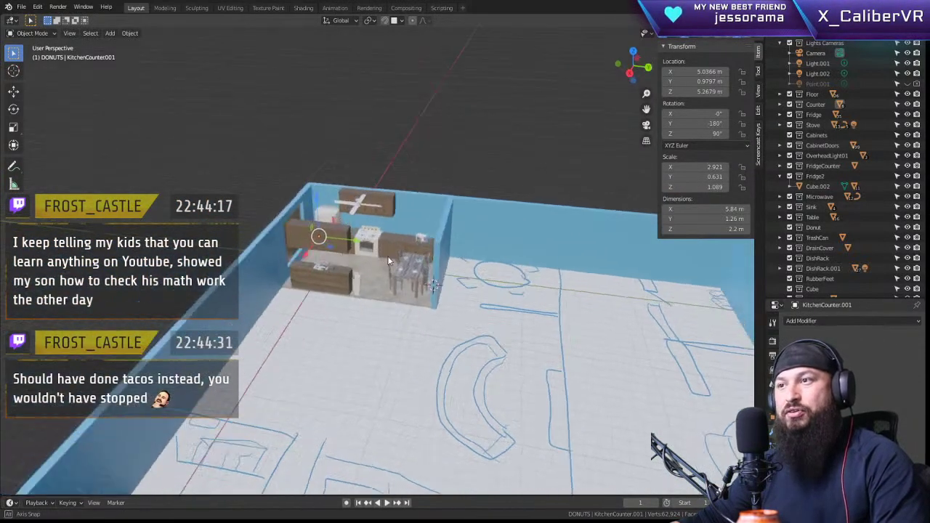
{"action": "key", "text": "KP_7"}
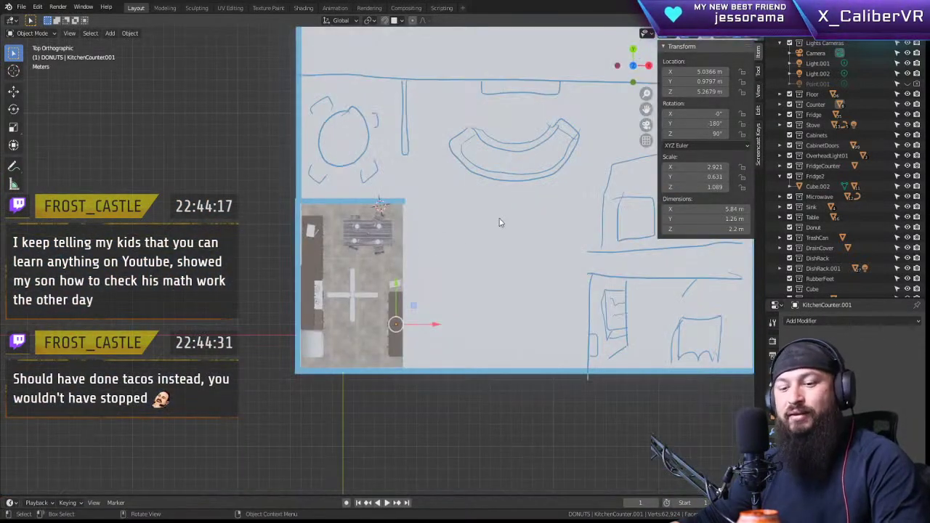
{"action": "mouse_move", "coordinate": [496, 214]}
{"action": "middle_mouse_down", "text": "shift"}
{"action": "mouse_move", "coordinate": [332, 276]}
{"action": "mouse_move", "coordinate": [400, 269]}
{"action": "mouse_move", "coordinate": [416, 327]}
{"action": "middle_mouse_up", "text": "shift"}
{"action": "scroll", "coordinate": [416, 327], "scroll_direction": "down", "scroll_amount": 1}
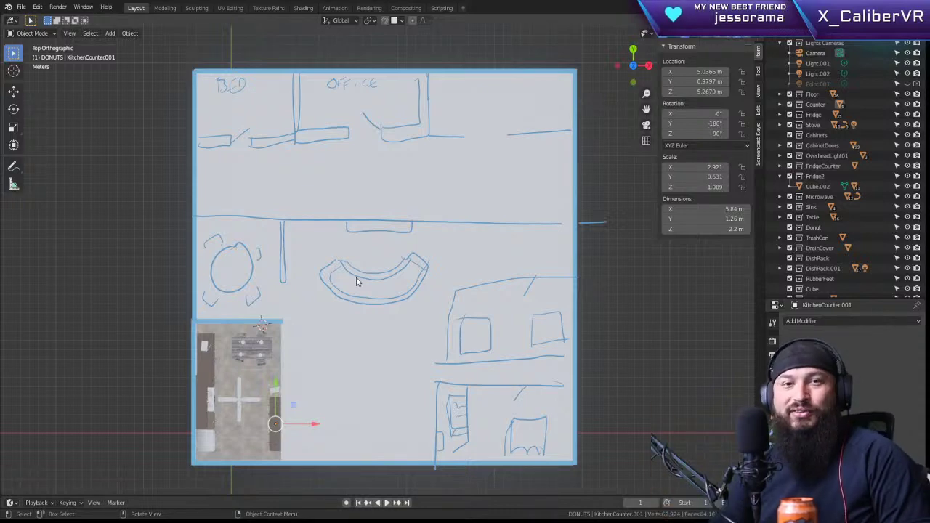
Step: Select and frame a stove knob, and examine the furnished kitchen and dining area in perspective
{"action": "middle_click_drag", "start_coordinate": [357, 282], "coordinate": [335, 149]}
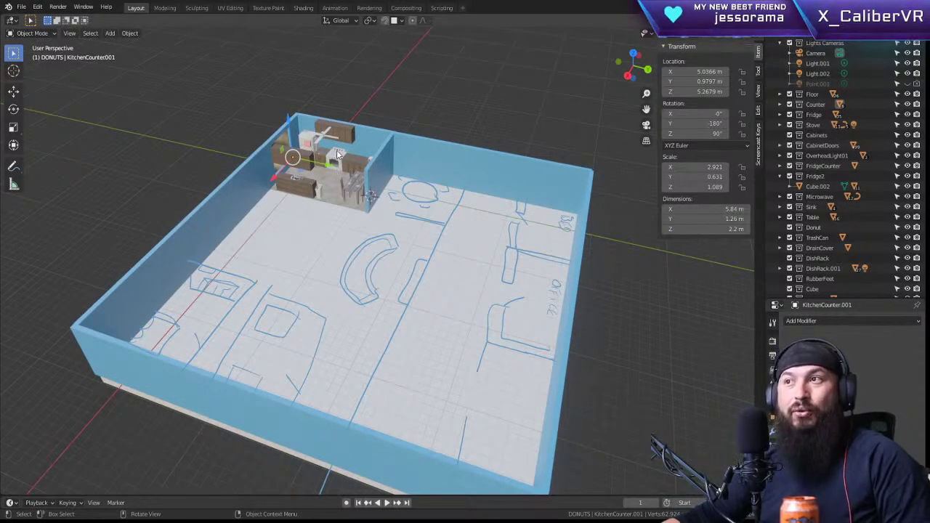
{"action": "left_click", "coordinate": [344, 165]}
{"action": "key", "text": "KP_Decimal"}
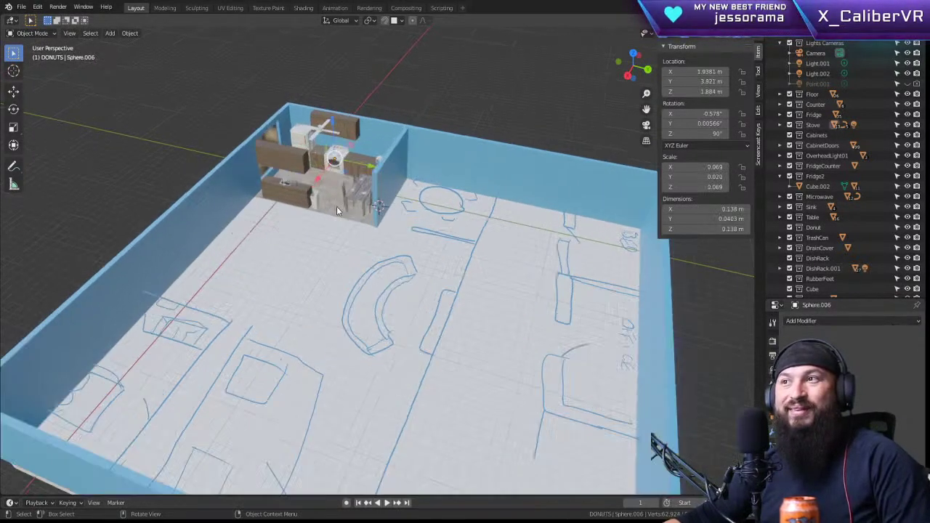
{"action": "middle_click_drag", "start_coordinate": [325, 191], "coordinate": [384, 220]}
{"action": "scroll", "coordinate": [388, 222], "scroll_direction": "down", "scroll_amount": 5}
{"action": "scroll", "coordinate": [389, 231], "scroll_direction": "down", "scroll_amount": 6}
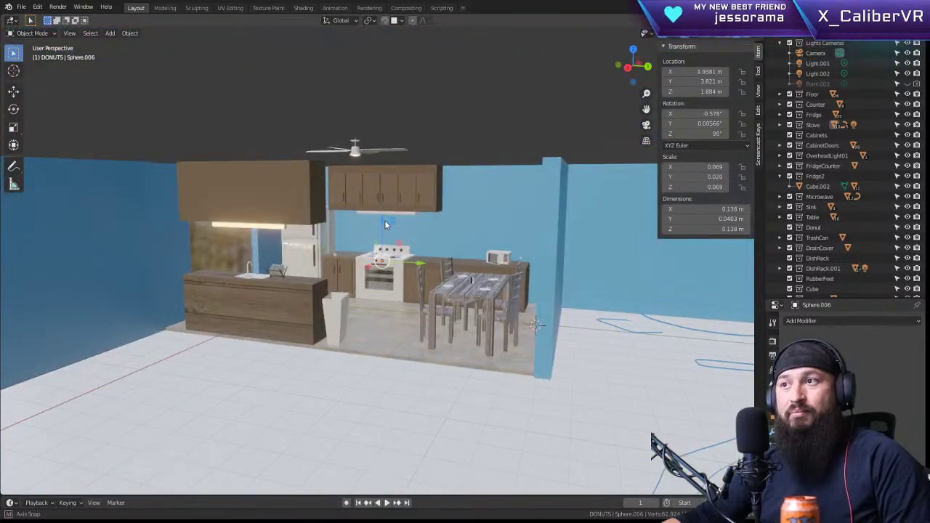
{"action": "scroll", "coordinate": [411, 228], "scroll_direction": "up", "scroll_amount": 4}
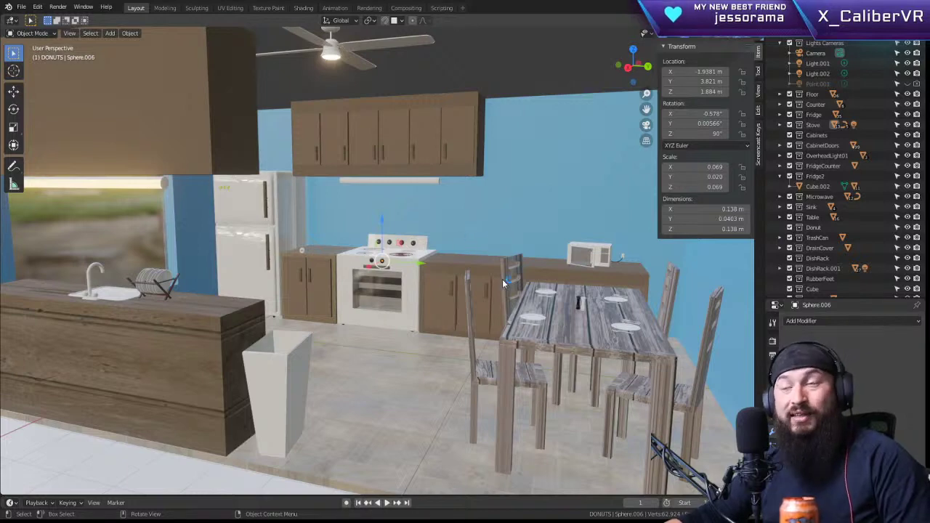
{"action": "scroll", "coordinate": [502, 279], "scroll_direction": "down", "scroll_amount": 3}
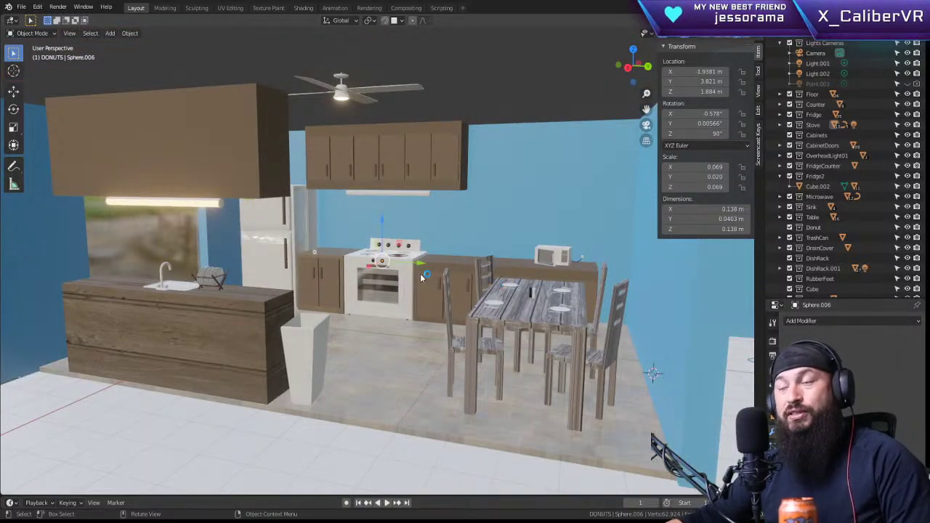
{"action": "scroll", "coordinate": [418, 274], "scroll_direction": "down", "scroll_amount": 2}
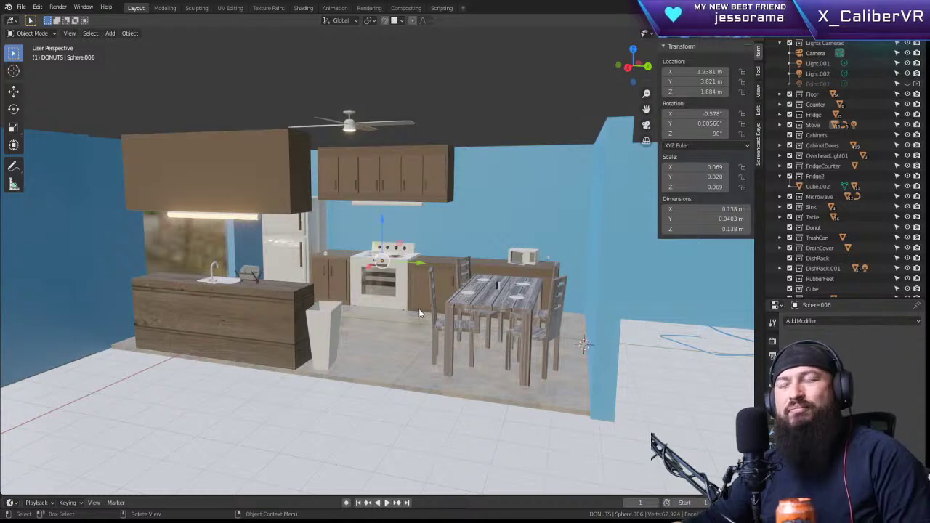
Step: Examine the whole house shell with its room and furniture sketches in perspective and from directly above
{"action": "scroll", "coordinate": [419, 308], "scroll_direction": "down", "scroll_amount": 5}
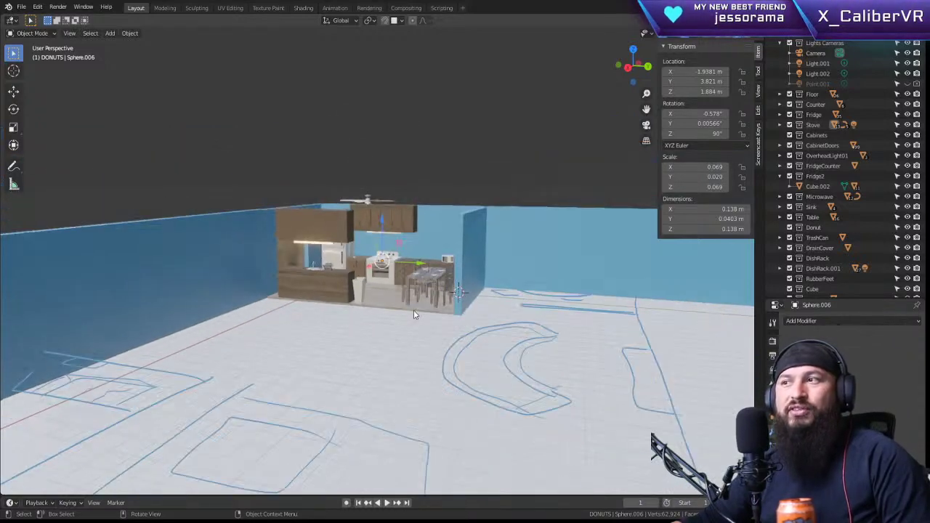
{"action": "scroll", "coordinate": [413, 314], "scroll_direction": "down", "scroll_amount": 4}
{"action": "middle_click_drag", "start_coordinate": [373, 319], "coordinate": [400, 366]}
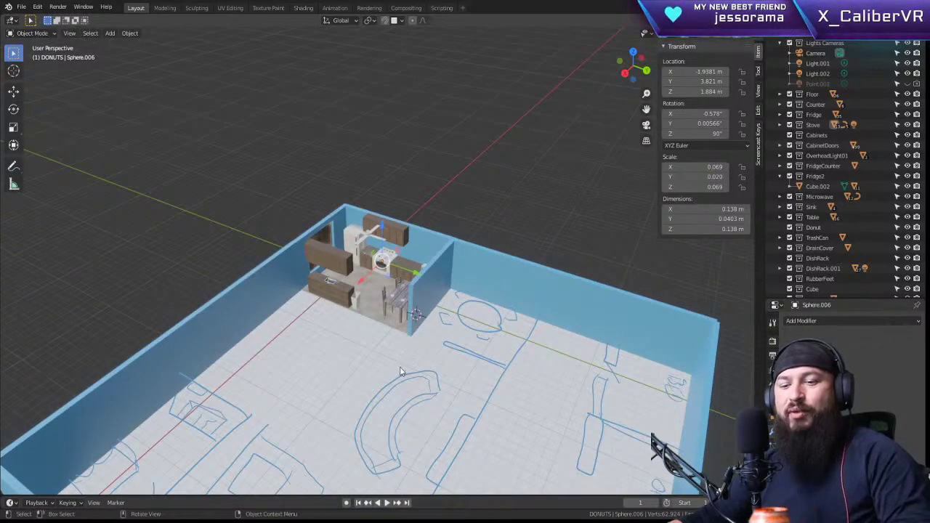
{"action": "key", "text": "KP_7"}
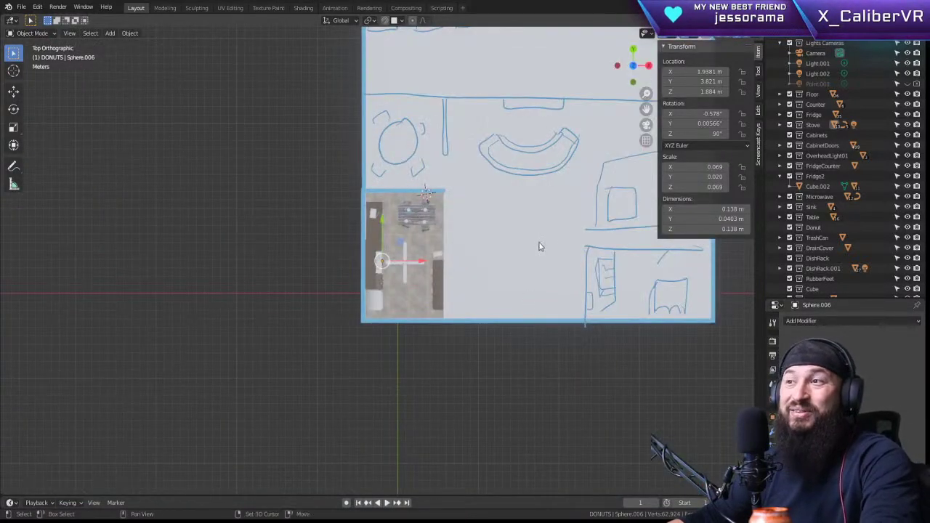
{"action": "middle_click_drag", "start_coordinate": [540, 245], "coordinate": [404, 369], "text": "shift"}
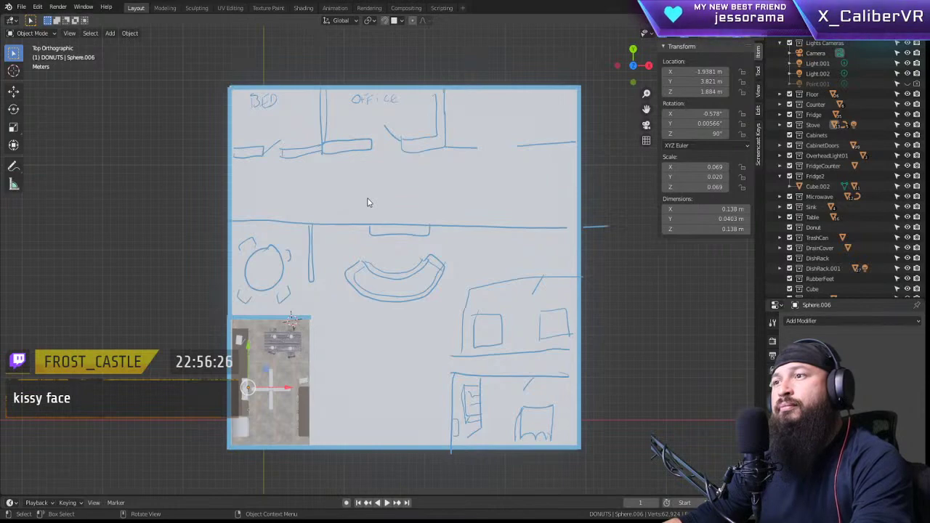
Step: Duplicate the partition wall behind the dining table and move the copy about 11.53 m along Y, near the sketched dividing line
{"action": "middle_click_drag", "start_coordinate": [481, 266], "coordinate": [487, 238]}
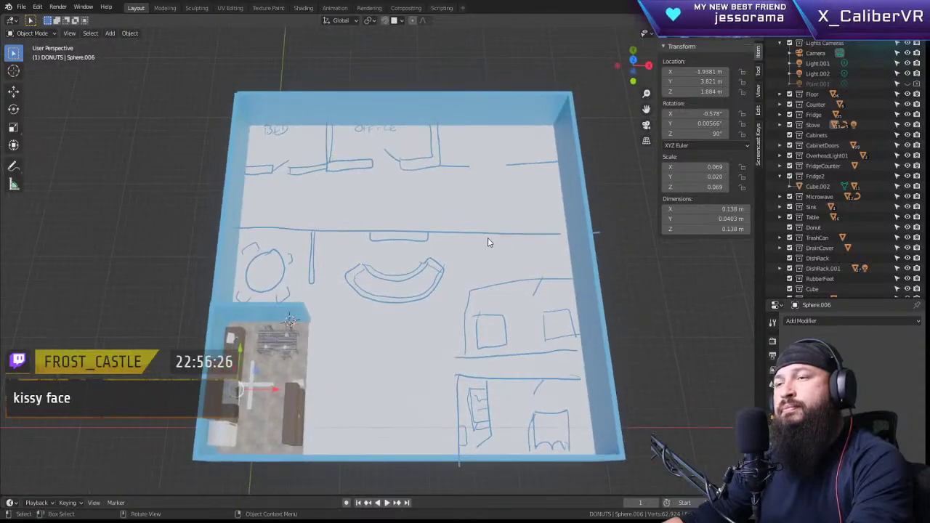
{"action": "left_click", "coordinate": [241, 326]}
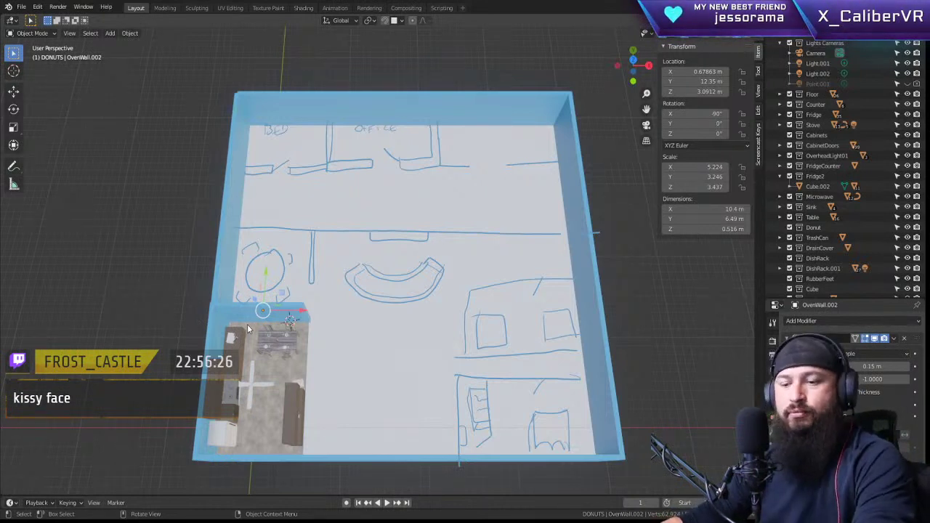
{"action": "key", "text": "shift+d"}
{"action": "key", "text": "x"}
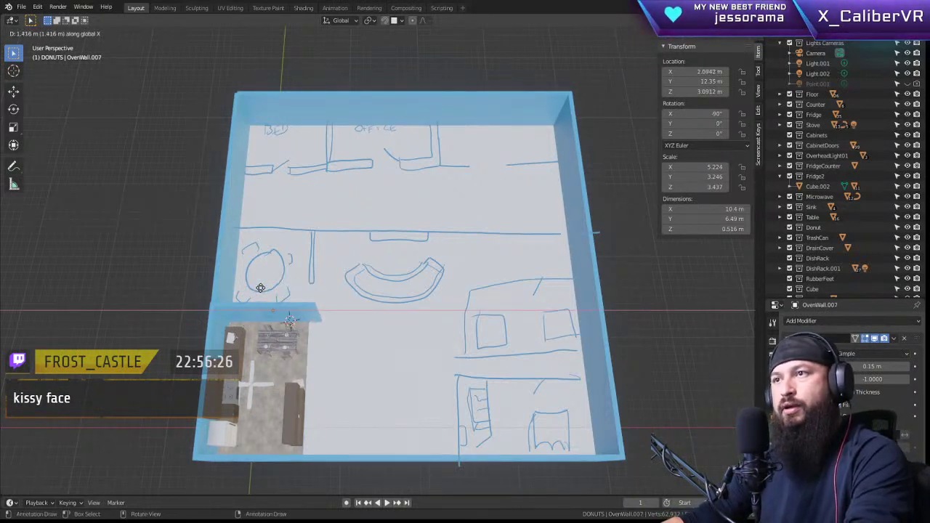
{"action": "key", "text": "y"}
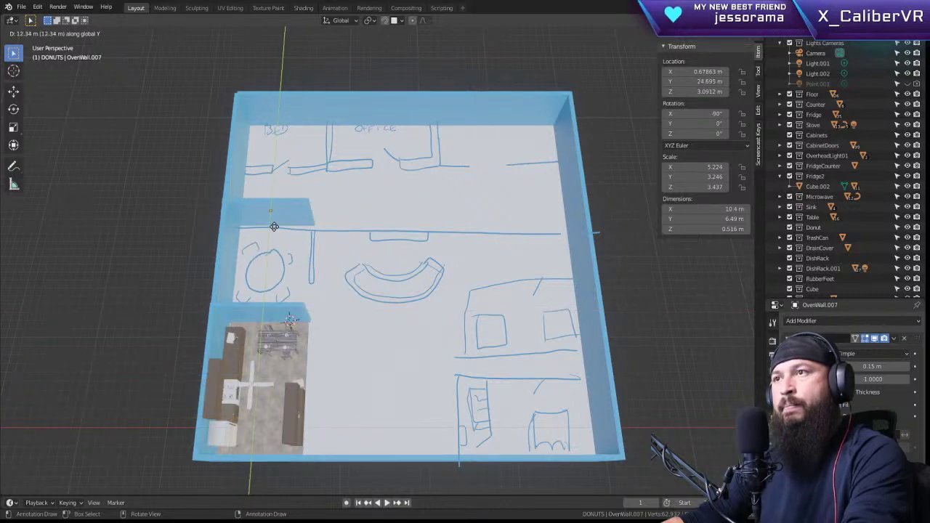
{"action": "left_click", "coordinate": [274, 236]}
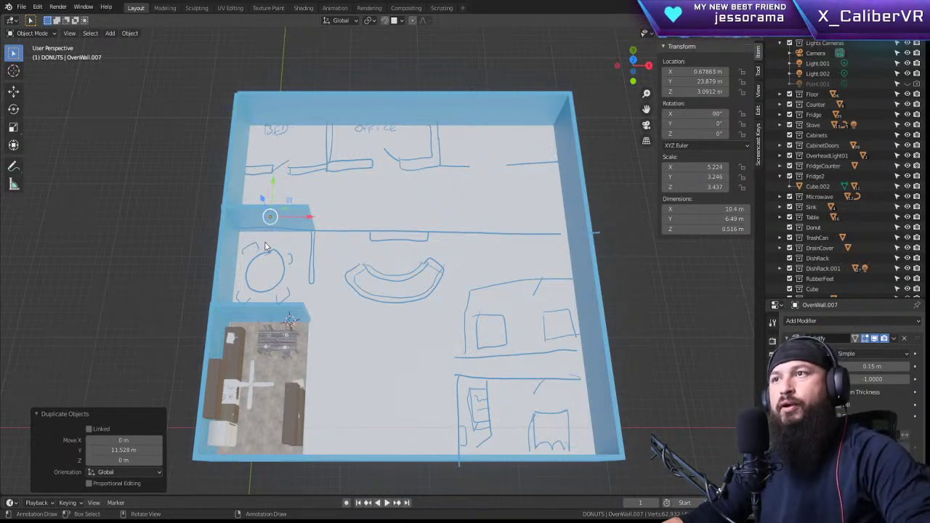
Step: Raise the duplicated partition wall about 0.047 m along Z and shift it about 0.6 m along X, away from the outer wall
{"action": "middle_click_drag", "start_coordinate": [265, 245], "coordinate": [124, 205]}
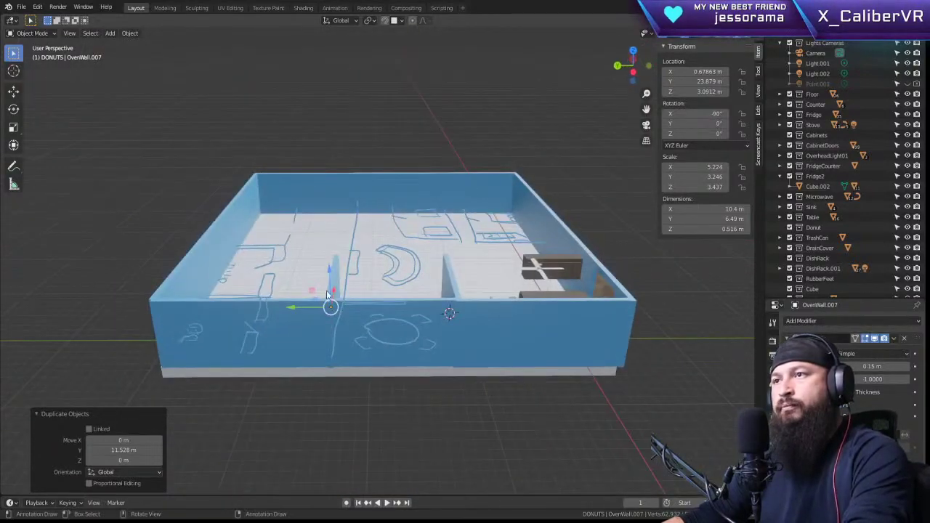
{"action": "scroll", "coordinate": [326, 290], "scroll_direction": "up", "scroll_amount": 5}
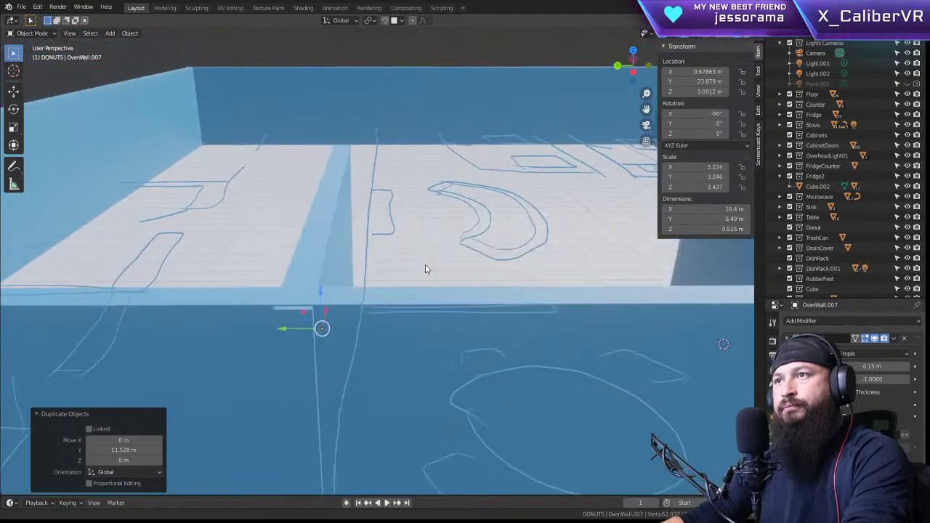
{"action": "key", "text": "g"}
{"action": "key", "text": "z"}
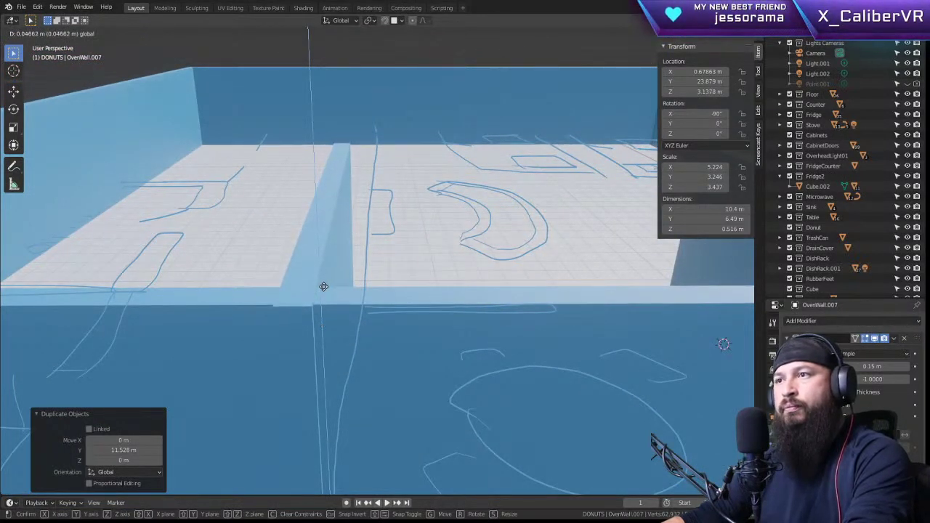
{"action": "left_click", "coordinate": [324, 315]}
{"action": "key", "text": "g"}
{"action": "key", "text": "x"}
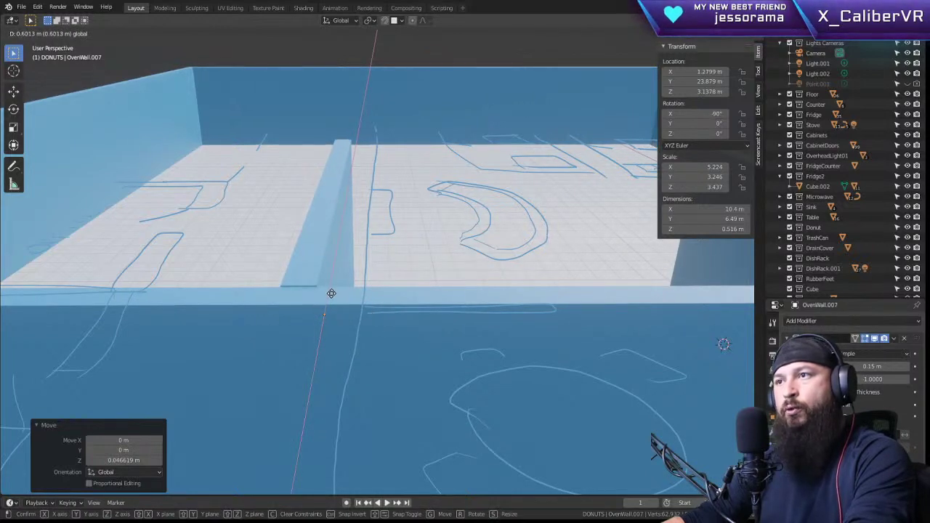
{"action": "left_click", "coordinate": [331, 294]}
Step: Duplicate the new partition wall and move the copy about -4.27 m along Y, over the sketched round table
{"action": "middle_click_drag", "start_coordinate": [426, 225], "coordinate": [202, 287]}
{"action": "scroll", "coordinate": [202, 288], "scroll_direction": "down", "scroll_amount": 5}
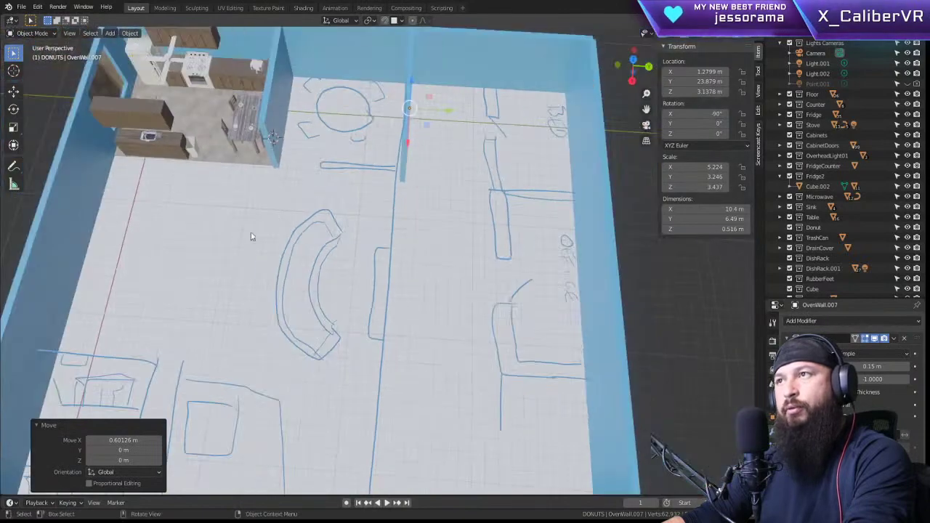
{"action": "middle_click_drag", "start_coordinate": [249, 235], "coordinate": [452, 356]}
{"action": "key", "text": "shift+d"}
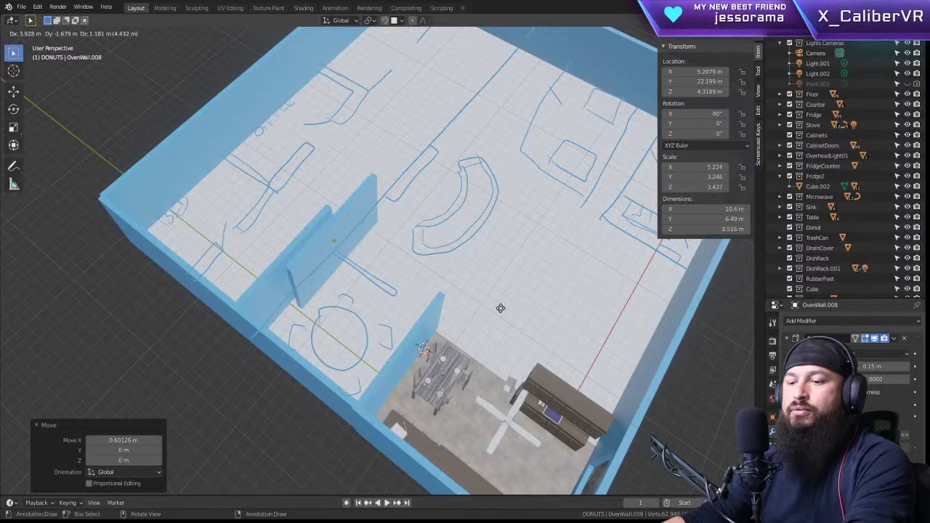
{"action": "key", "text": "x"}
{"action": "key", "text": "y"}
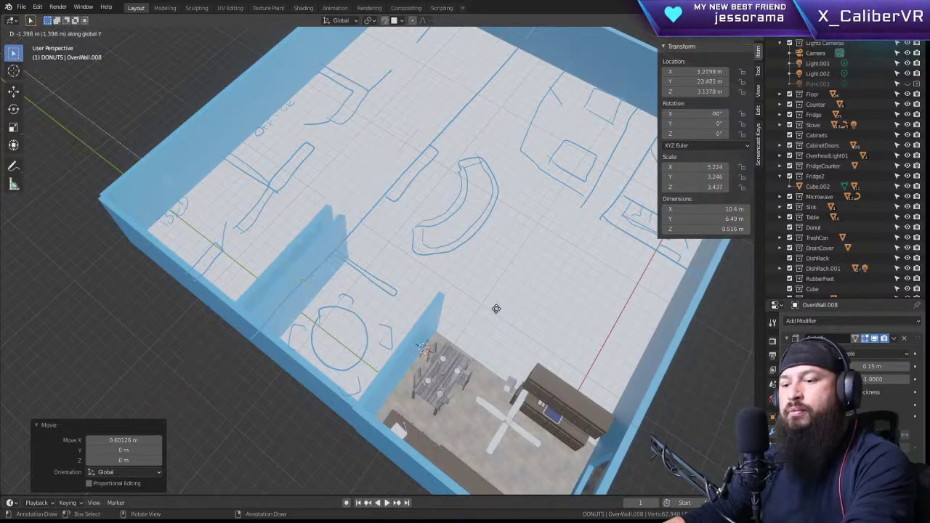
{"action": "left_click", "coordinate": [533, 312]}
Step: Rotate the new wall copy 90° about Z and move it about 4.47 m along X toward the sketched short divider
{"action": "type", "text": "rz"}
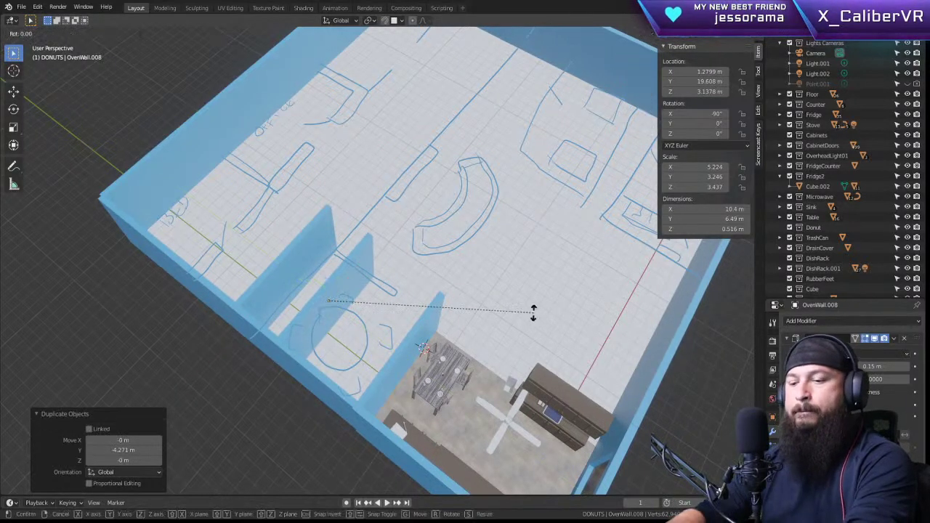
{"action": "type", "text": "90"}
{"action": "key", "text": "Return"}
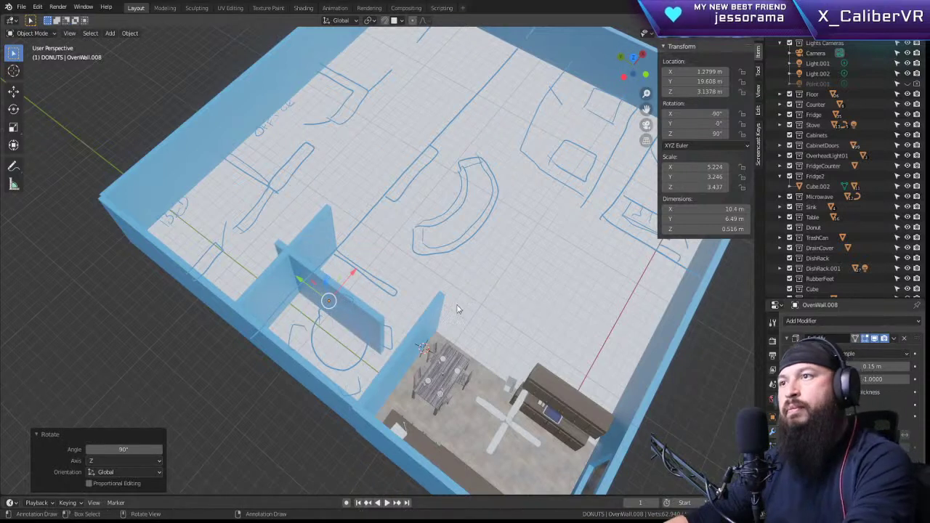
{"action": "key", "text": "g"}
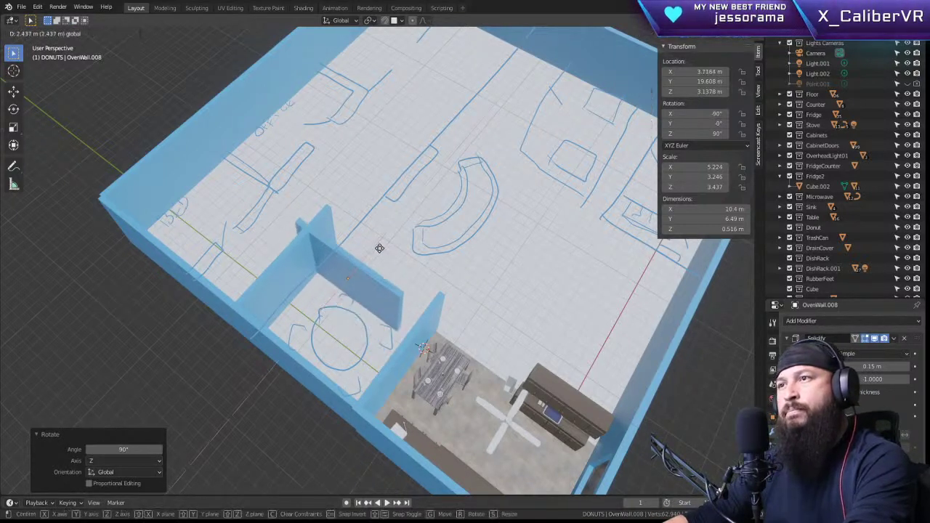
{"action": "left_click", "coordinate": [397, 237]}
Step: Scale the rotated wall along Y to about 0.71 so its end meets the adjoining partition and leaves an opening at the other
{"action": "scroll", "coordinate": [411, 237], "scroll_direction": "up", "scroll_amount": 4}
{"action": "middle_click_drag", "start_coordinate": [410, 238], "coordinate": [434, 177]}
{"action": "key", "text": "s"}
{"action": "key", "text": "x"}
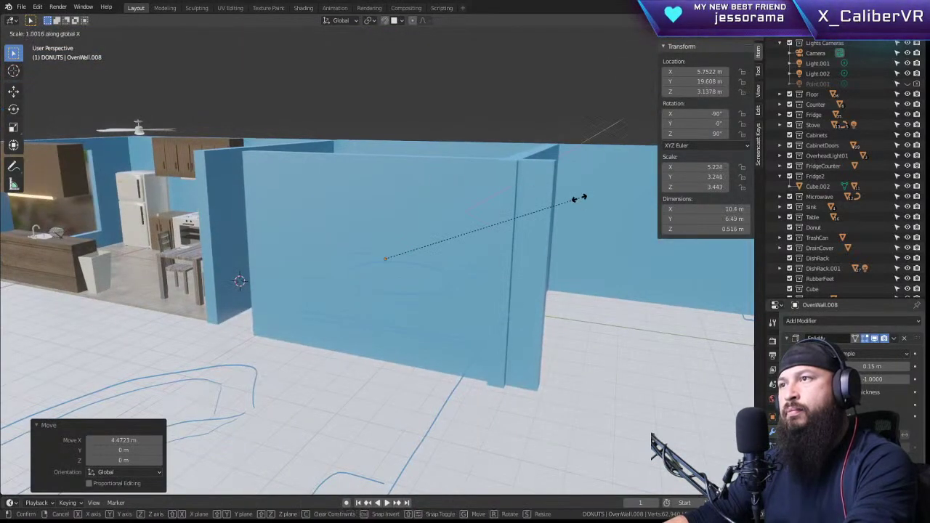
{"action": "key", "text": "y"}
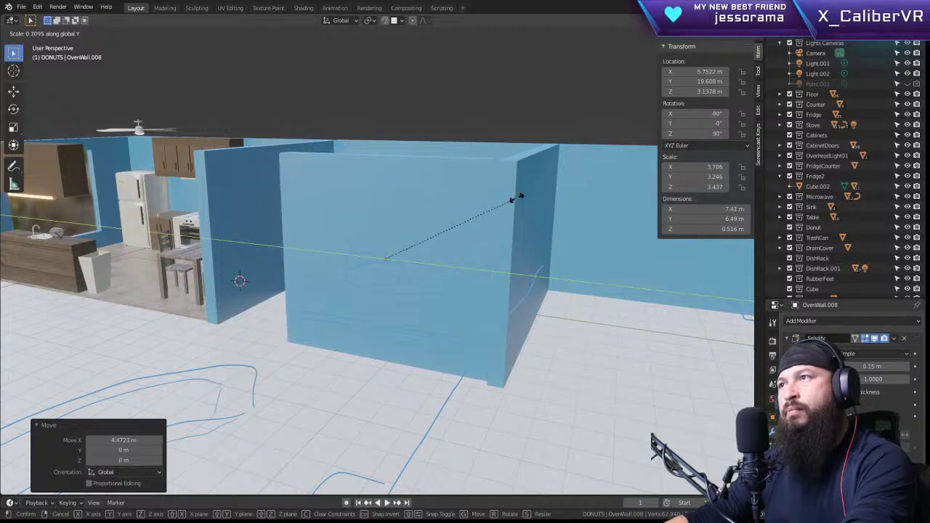
{"action": "left_click", "coordinate": [516, 197]}
Step: Raise the shortened divider wall about 0.074 m along Z and nudge it very slightly along Y against the adjoining partition
{"action": "middle_click_drag", "start_coordinate": [517, 209], "coordinate": [332, 231]}
{"action": "key", "text": "g"}
{"action": "key", "text": "z"}
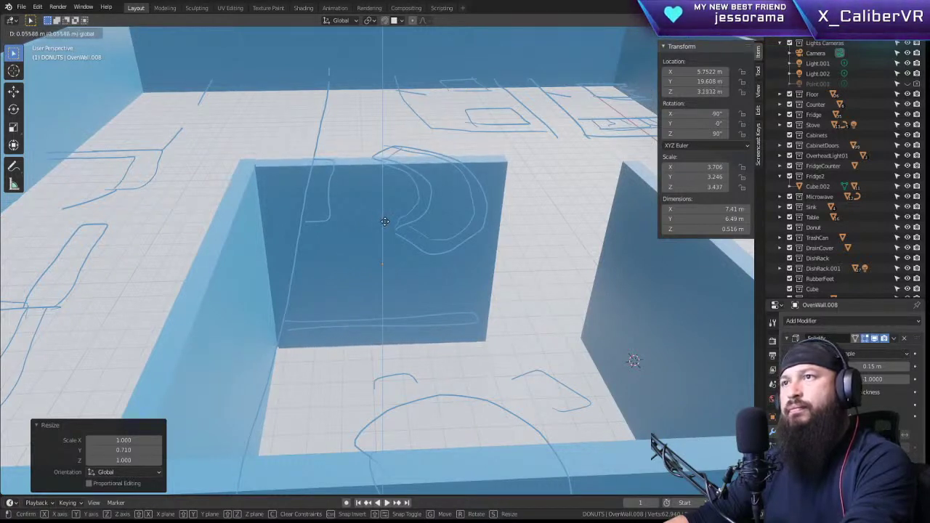
{"action": "left_click", "coordinate": [385, 221]}
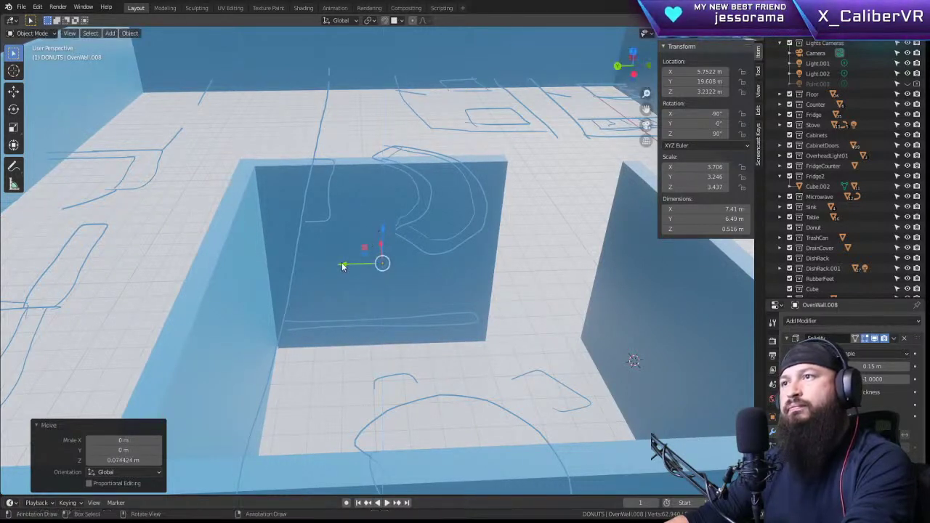
{"action": "key", "text": "g"}
{"action": "key", "text": "y"}
{"action": "left_click", "coordinate": [344, 263]}
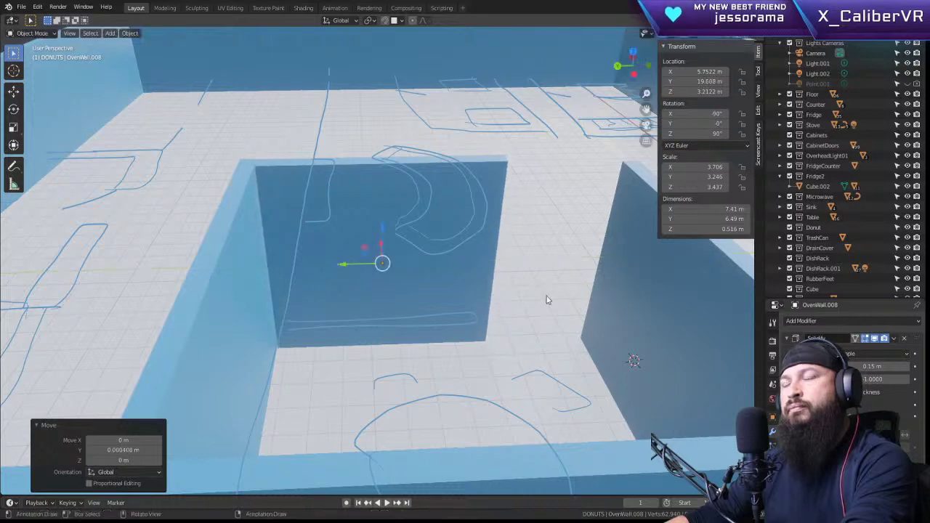
{"action": "middle_click_drag", "start_coordinate": [547, 295], "coordinate": [393, 262]}
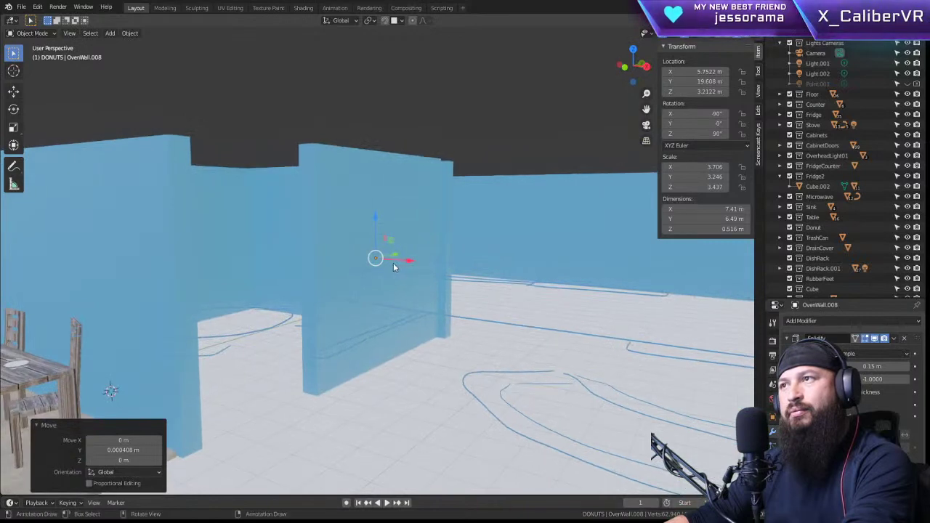
Step: Shift the selected 7.41 m wall segment about 0.31 m along X, and delete it
{"action": "key", "text": "g"}
{"action": "key", "text": "x"}
{"action": "left_click", "coordinate": [417, 259]}
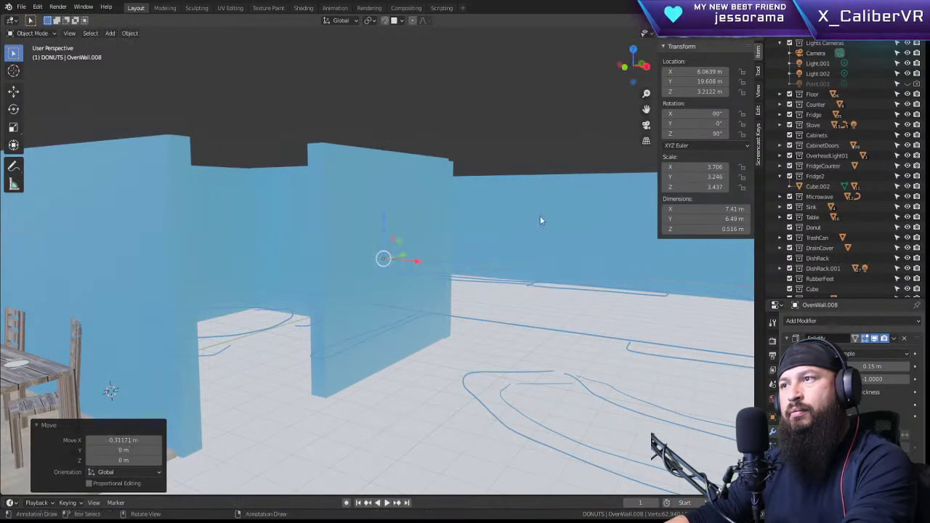
{"action": "mouse_move", "coordinate": [540, 216]}
{"action": "middle_mouse_down"}
{"action": "mouse_move", "coordinate": [439, 314]}
{"action": "mouse_move", "coordinate": [434, 274]}
{"action": "mouse_move", "coordinate": [457, 211]}
{"action": "mouse_move", "coordinate": [526, 211]}
{"action": "middle_mouse_up"}
{"action": "key", "text": "Delete"}
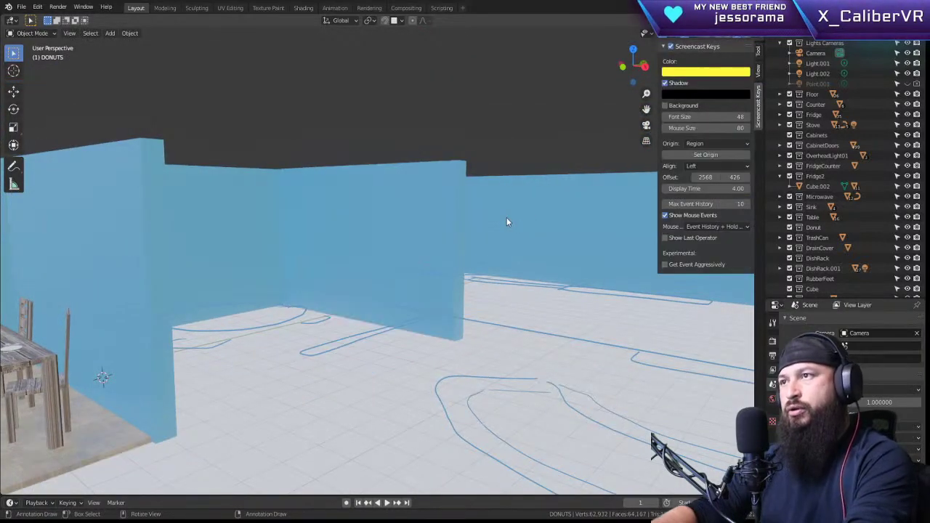
Step: Duplicate the 10.4 m interior wall near the dining area and move the copy about 32.5 m along X to the opposite outer wall
{"action": "mouse_move", "coordinate": [413, 149]}
{"action": "middle_mouse_down"}
{"action": "mouse_move", "coordinate": [359, 236]}
{"action": "mouse_move", "coordinate": [400, 267]}
{"action": "mouse_move", "coordinate": [332, 290]}
{"action": "mouse_move", "coordinate": [342, 281]}
{"action": "mouse_move", "coordinate": [245, 286]}
{"action": "mouse_move", "coordinate": [193, 336]}
{"action": "mouse_move", "coordinate": [152, 338]}
{"action": "mouse_move", "coordinate": [41, 297]}
{"action": "mouse_move", "coordinate": [265, 288]}
{"action": "mouse_move", "coordinate": [320, 298]}
{"action": "mouse_move", "coordinate": [304, 306]}
{"action": "mouse_move", "coordinate": [467, 335]}
{"action": "mouse_move", "coordinate": [449, 333]}
{"action": "mouse_move", "coordinate": [409, 359]}
{"action": "mouse_move", "coordinate": [511, 356]}
{"action": "middle_mouse_up"}
{"action": "scroll", "coordinate": [450, 333], "scroll_direction": "down", "scroll_amount": 7}
{"action": "middle_click_drag", "start_coordinate": [546, 365], "coordinate": [199, 305], "text": "shift"}
{"action": "left_click", "coordinate": [177, 312]}
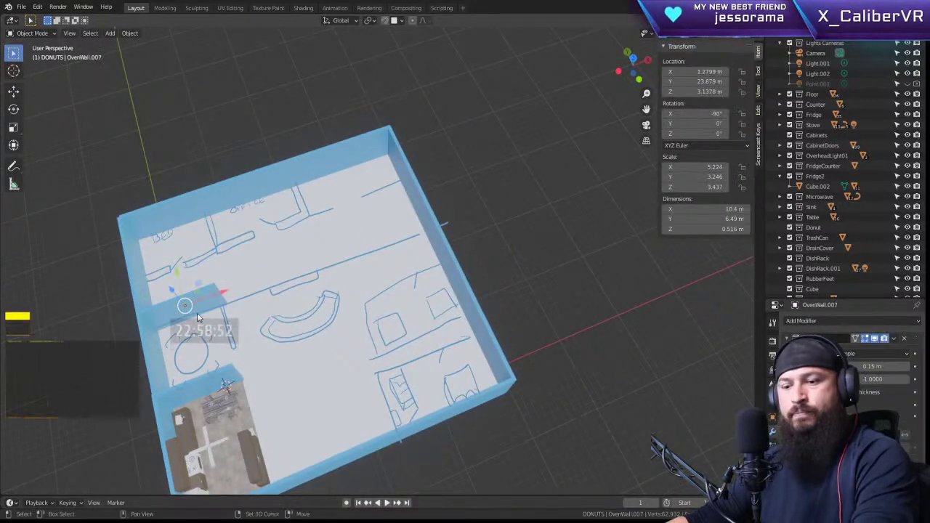
{"action": "key", "text": "shift+d"}
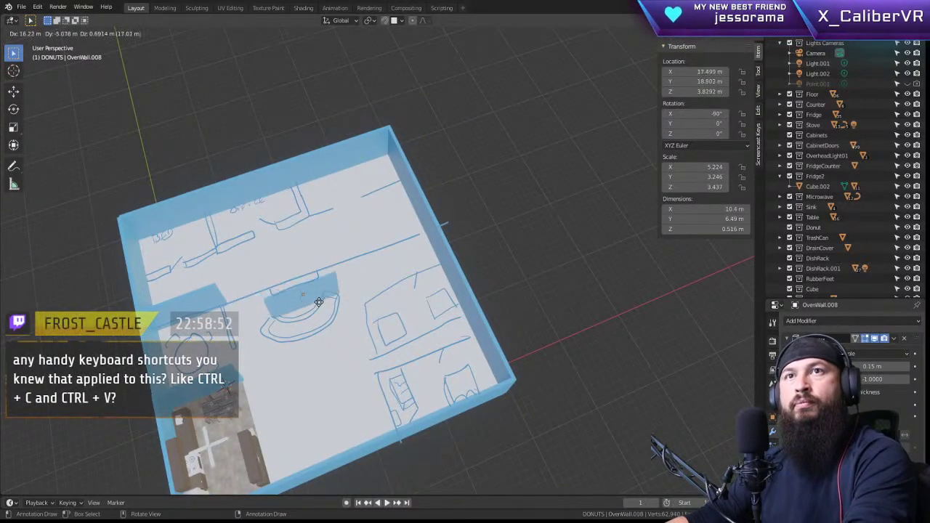
{"action": "key", "text": "Escape"}
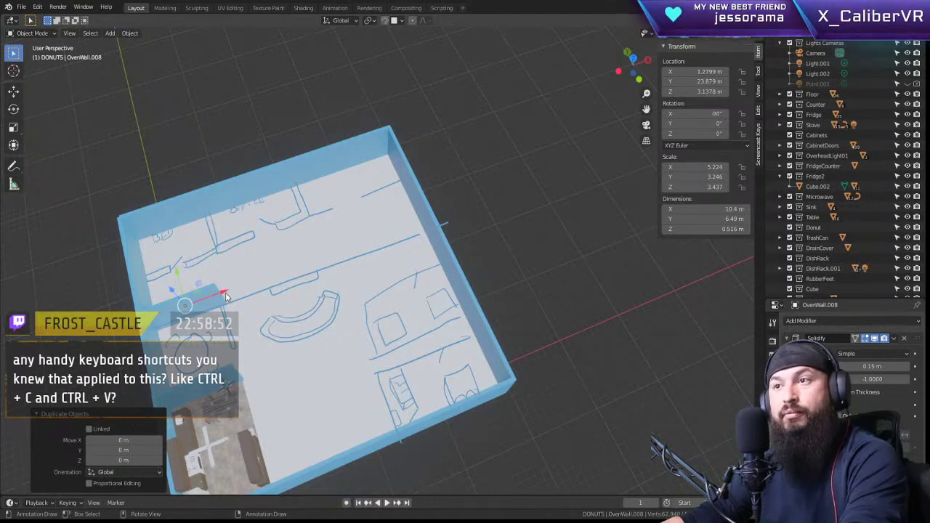
{"action": "key", "text": "g"}
{"action": "key", "text": "x"}
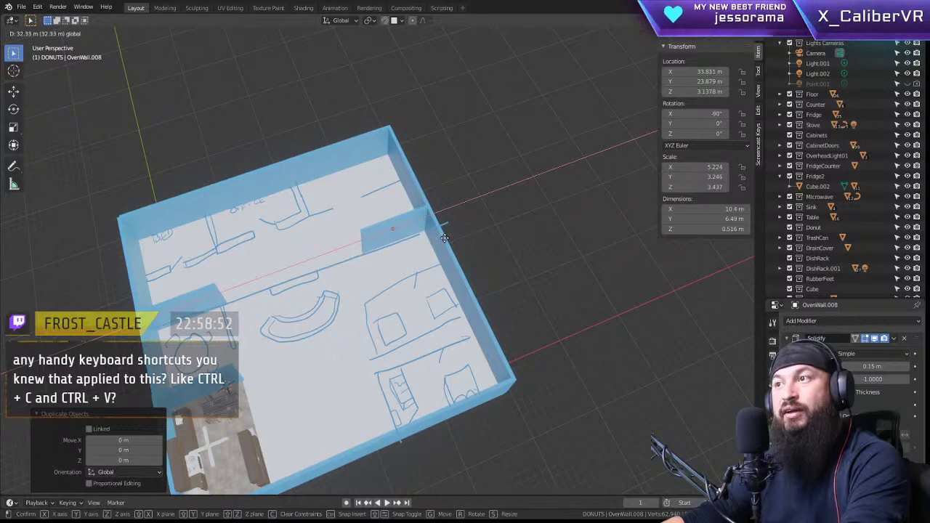
{"action": "left_click", "coordinate": [445, 237]}
Step: Move the copied wall back about 8.83 m along X and stretch it along X by a factor of about 1.94
{"action": "middle_click_drag", "start_coordinate": [440, 310], "coordinate": [526, 297]}
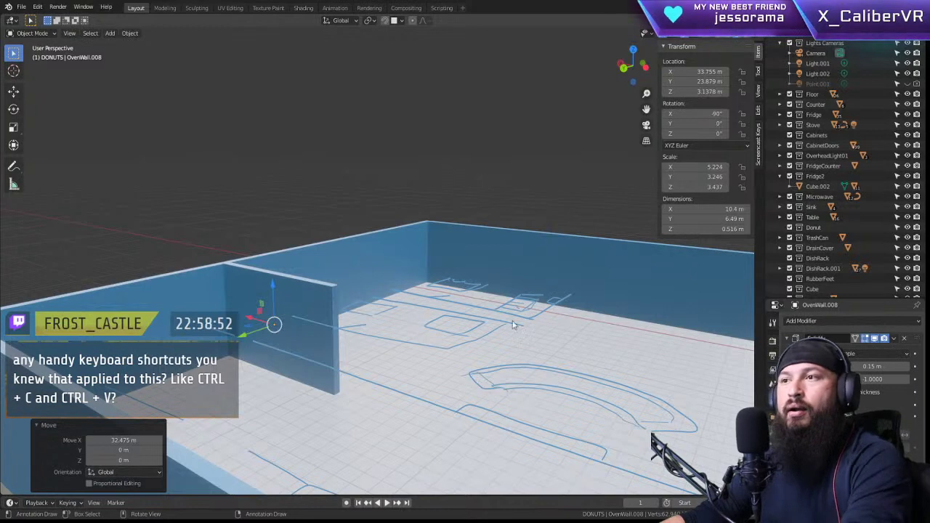
{"action": "middle_click_drag", "start_coordinate": [487, 304], "coordinate": [305, 386]}
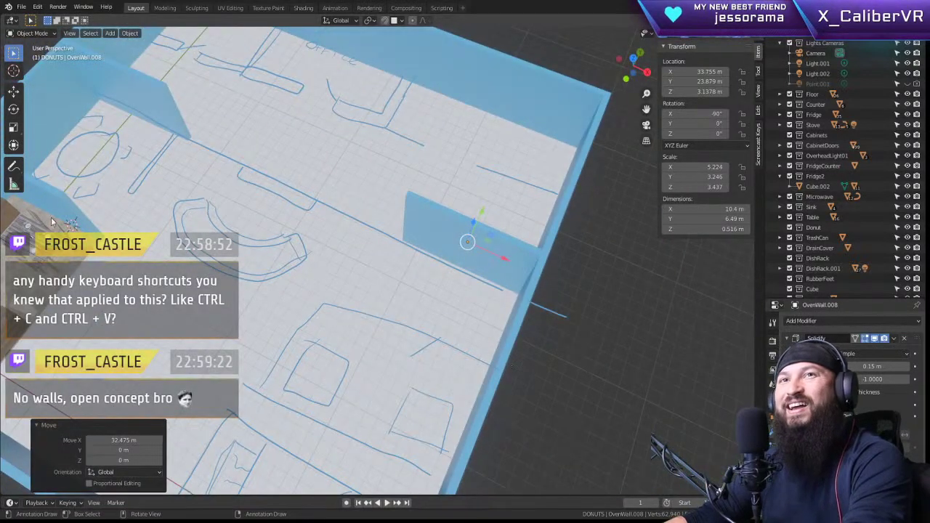
{"action": "middle_click_drag", "start_coordinate": [288, 201], "coordinate": [398, 256]}
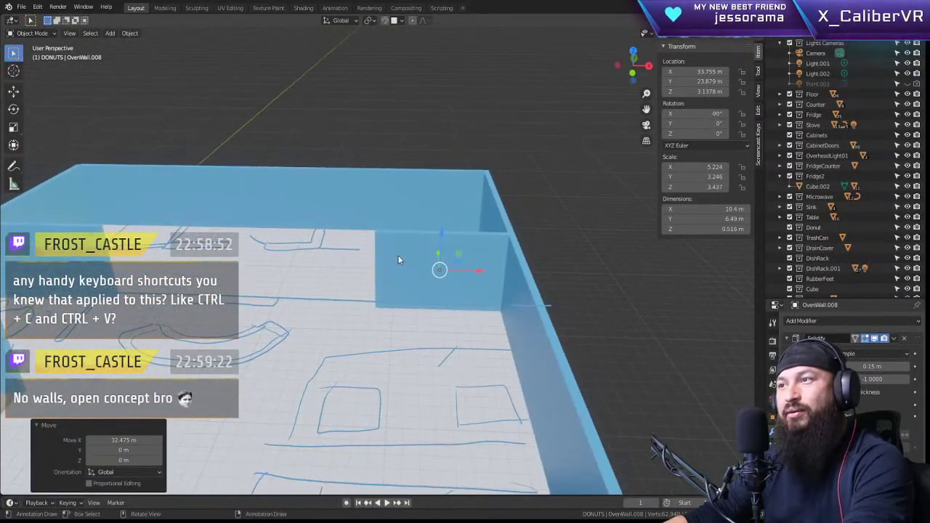
{"action": "left_click_drag", "start_coordinate": [478, 272], "coordinate": [368, 283]}
{"action": "key", "text": "s"}
{"action": "key", "text": "y"}
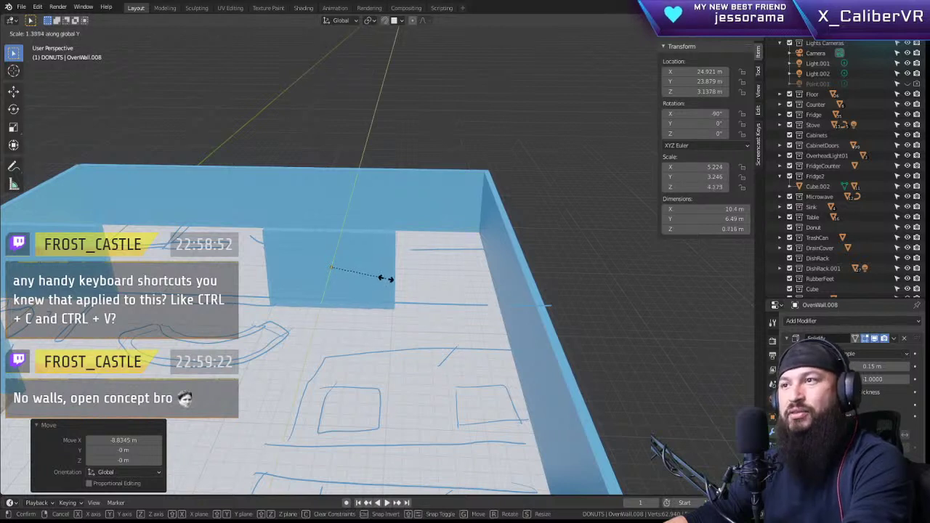
{"action": "key", "text": "x"}
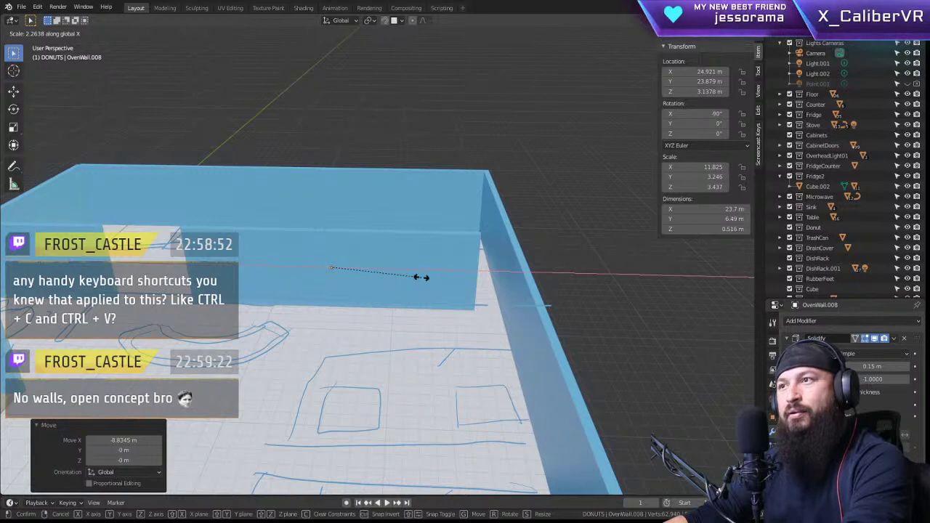
{"action": "left_click", "coordinate": [408, 274]}
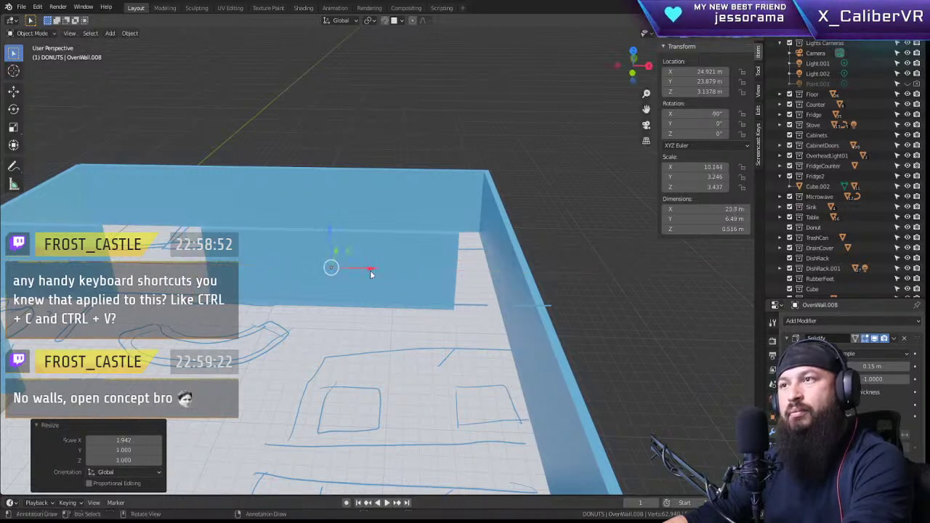
Step: Move the stretched wall about 3.67 m along X so its end meets the outer wall
{"action": "key", "text": "g"}
{"action": "key", "text": "x"}
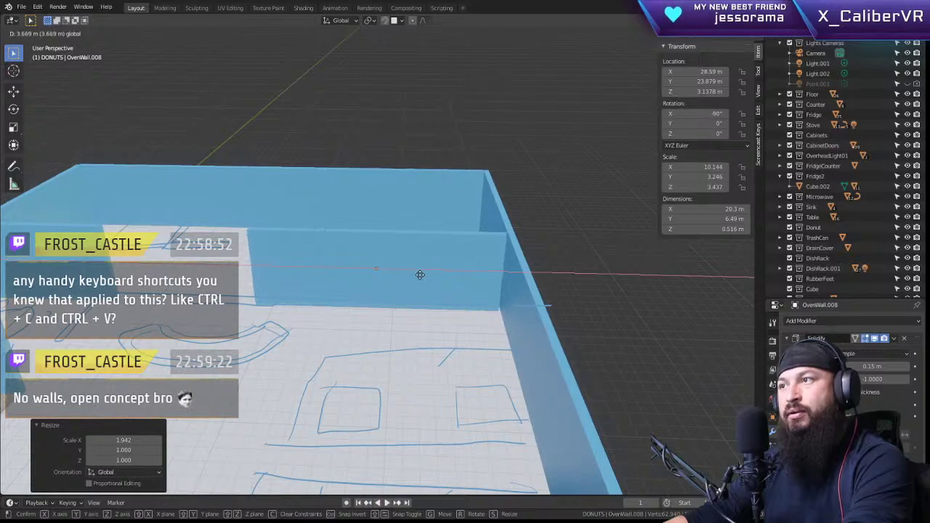
{"action": "left_click", "coordinate": [420, 274]}
Step: Duplicate the long interior wall and place the copy about 15.86 m away along negative Y, near the sketched bedroom dividing line
{"action": "middle_click_drag", "start_coordinate": [420, 273], "coordinate": [196, 212]}
{"action": "middle_click_drag", "start_coordinate": [385, 335], "coordinate": [462, 346]}
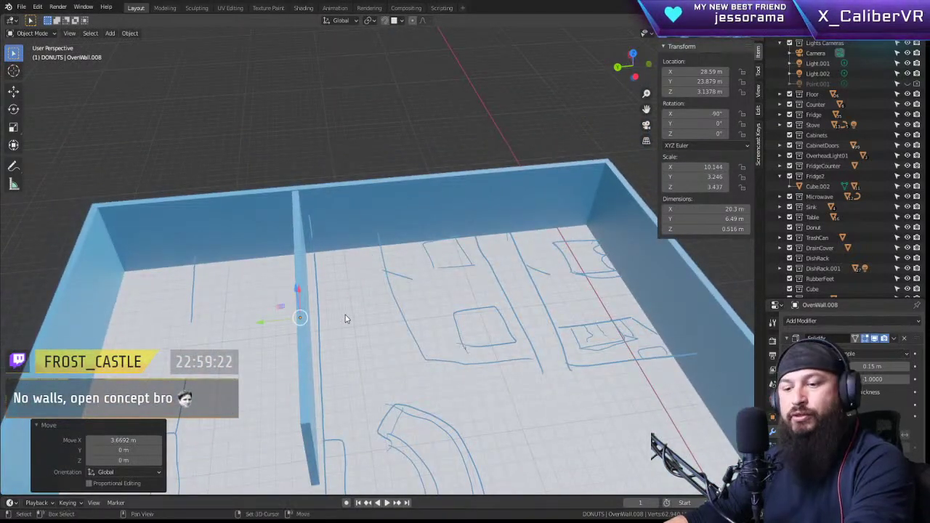
{"action": "key", "text": "shift+d"}
{"action": "key", "text": "x"}
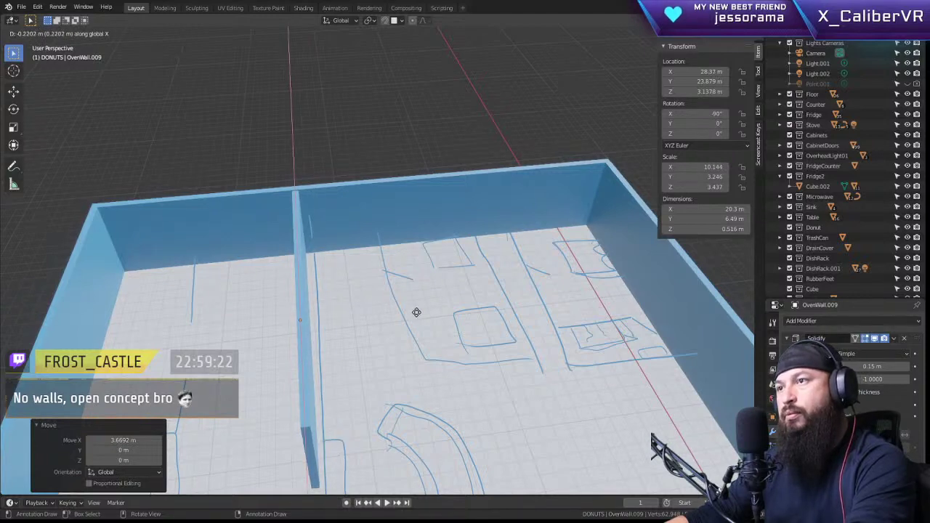
{"action": "key", "text": "y"}
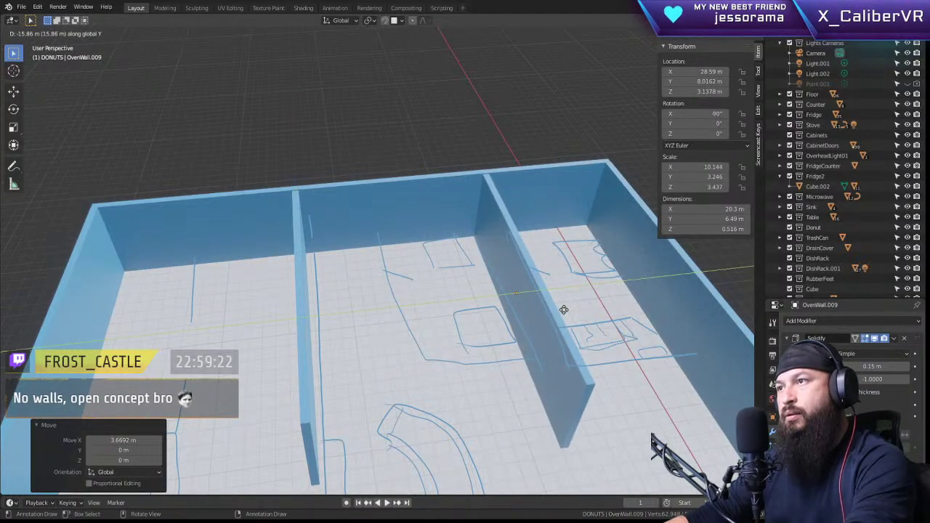
{"action": "left_click", "coordinate": [563, 309]}
Step: Scale the new bedroom wall along X by about 0.687 and move it about 3.31 m along X against the outer wall
{"action": "middle_click_drag", "start_coordinate": [515, 291], "coordinate": [477, 361]}
{"action": "key", "text": "s"}
{"action": "key", "text": "x"}
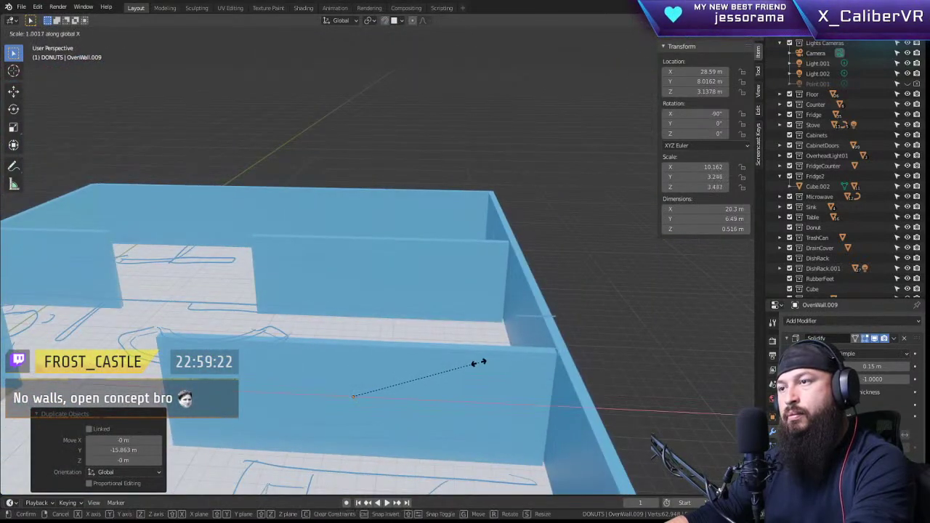
{"action": "left_click", "coordinate": [436, 366]}
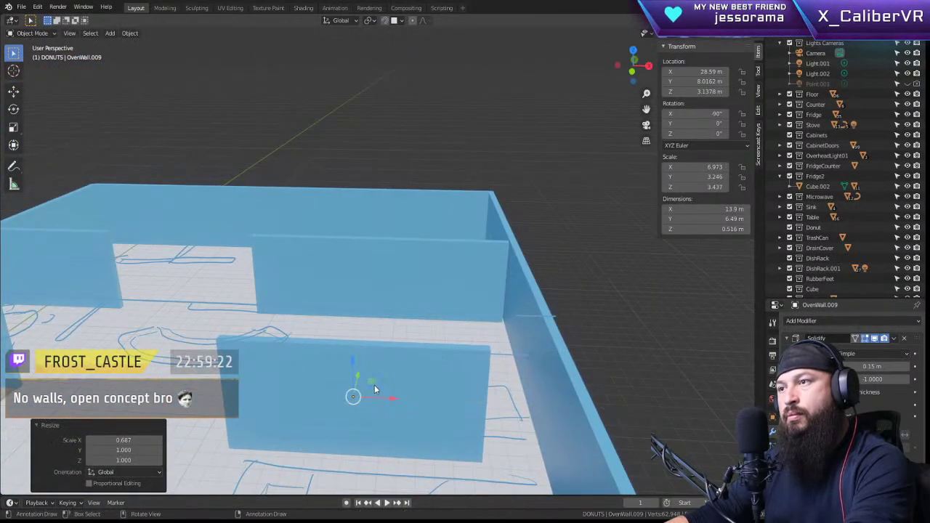
{"action": "key", "text": "g"}
{"action": "key", "text": "x"}
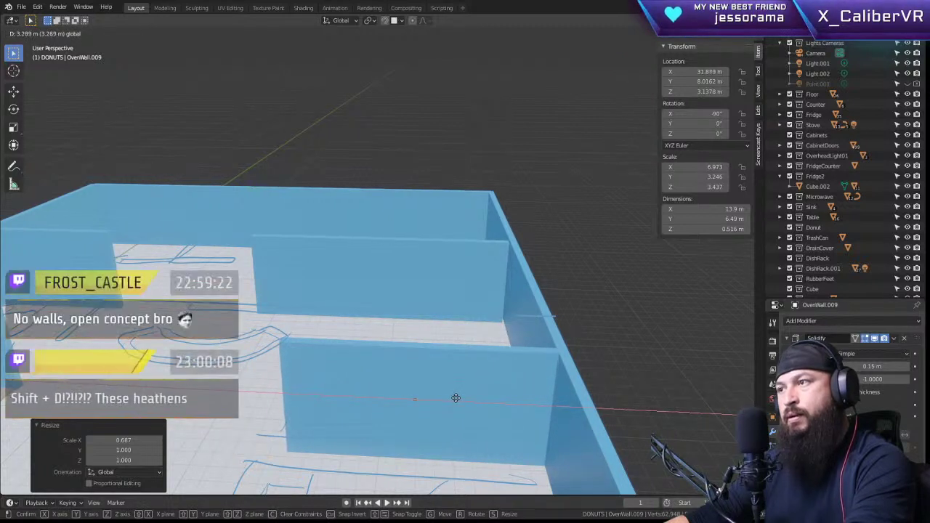
{"action": "left_click", "coordinate": [456, 398]}
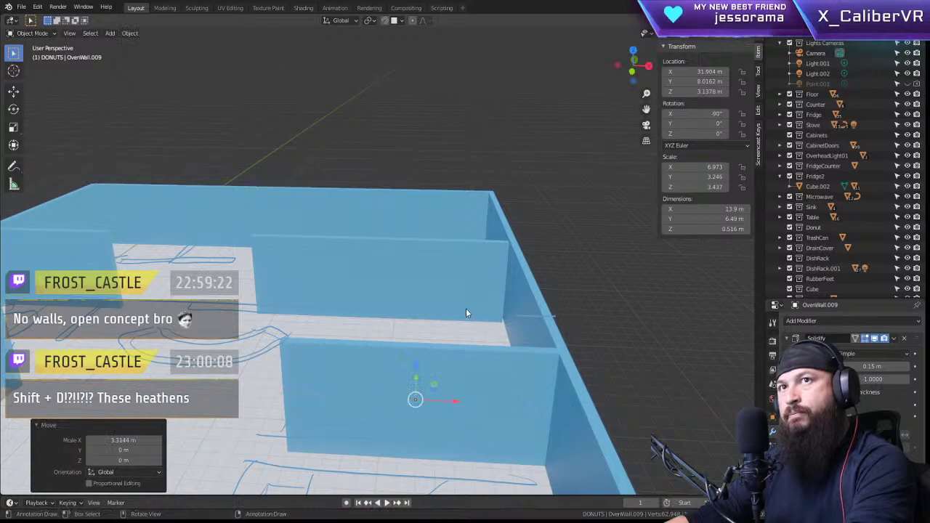
Step: Examine the bedroom wall's placement against the floor plan sketch lines from several angles
{"action": "middle_click_drag", "start_coordinate": [465, 308], "coordinate": [342, 276]}
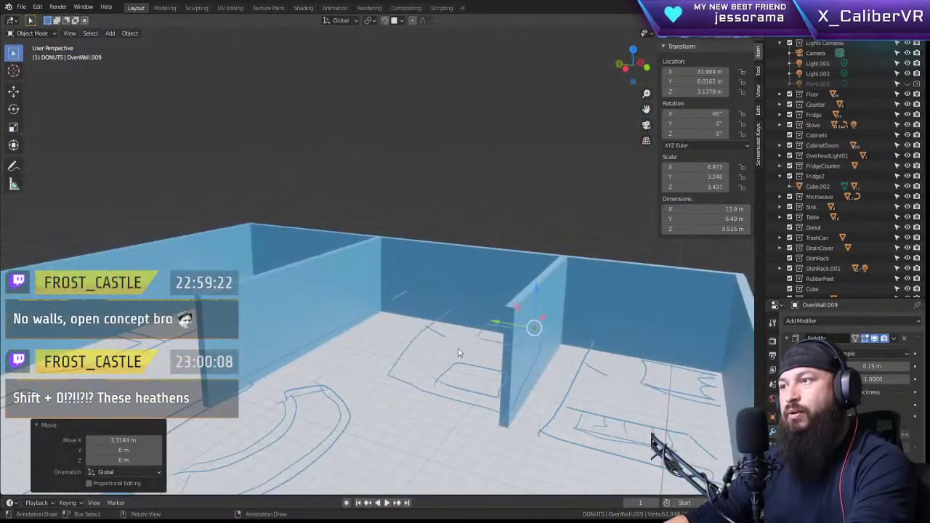
{"action": "middle_click_drag", "start_coordinate": [496, 396], "coordinate": [467, 378]}
{"action": "scroll", "coordinate": [426, 353], "scroll_direction": "down", "scroll_amount": 3}
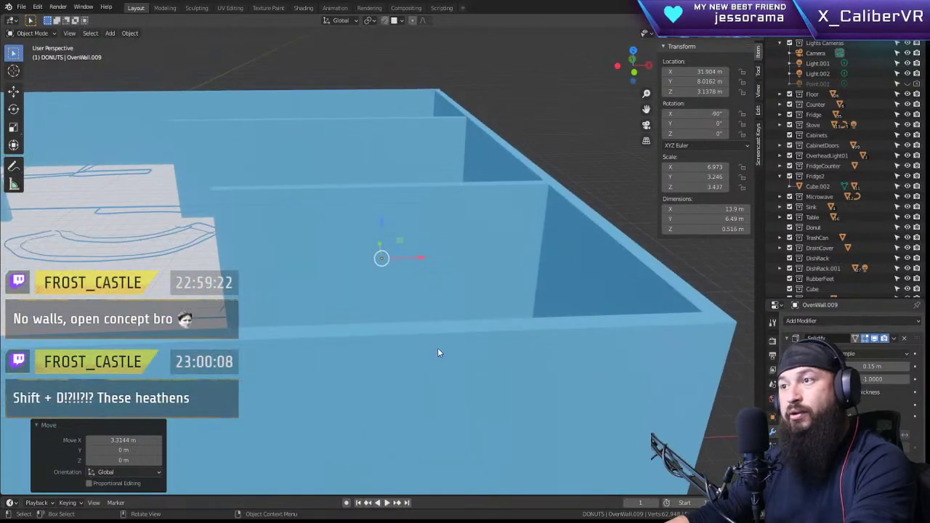
{"action": "scroll", "coordinate": [415, 276], "scroll_direction": "up", "scroll_amount": 3}
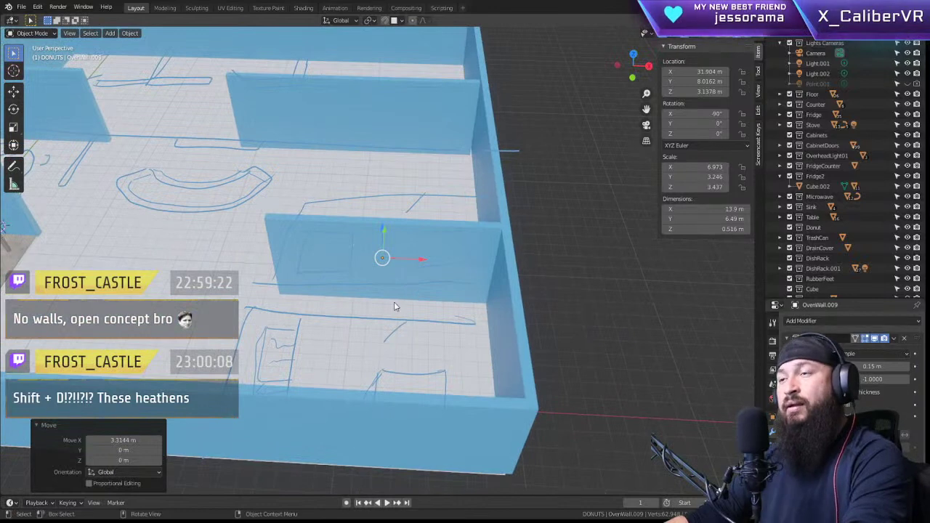
{"action": "middle_click_drag", "start_coordinate": [448, 313], "coordinate": [429, 303]}
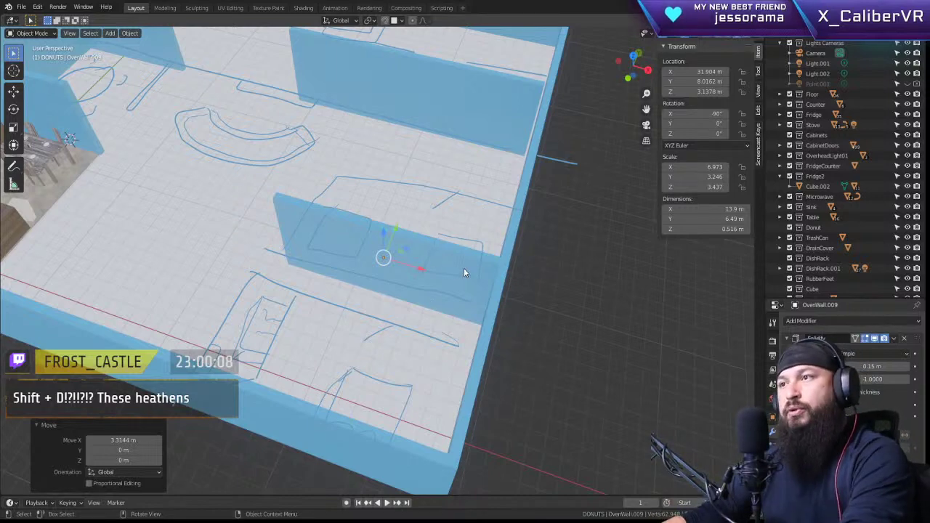
{"action": "mouse_move", "coordinate": [463, 272]}
{"action": "middle_mouse_down"}
{"action": "mouse_move", "coordinate": [494, 247]}
{"action": "mouse_move", "coordinate": [463, 247]}
{"action": "mouse_move", "coordinate": [426, 271]}
{"action": "mouse_move", "coordinate": [313, 241]}
{"action": "mouse_move", "coordinate": [407, 228]}
{"action": "mouse_move", "coordinate": [446, 259]}
{"action": "mouse_move", "coordinate": [450, 304]}
{"action": "mouse_move", "coordinate": [461, 305]}
{"action": "mouse_move", "coordinate": [464, 206]}
{"action": "mouse_move", "coordinate": [461, 260]}
{"action": "middle_mouse_up"}
{"action": "scroll", "coordinate": [425, 271], "scroll_direction": "down", "scroll_amount": 5}
{"action": "scroll", "coordinate": [388, 232], "scroll_direction": "up", "scroll_amount": 2}
{"action": "scroll", "coordinate": [433, 249], "scroll_direction": "up", "scroll_amount": 3}
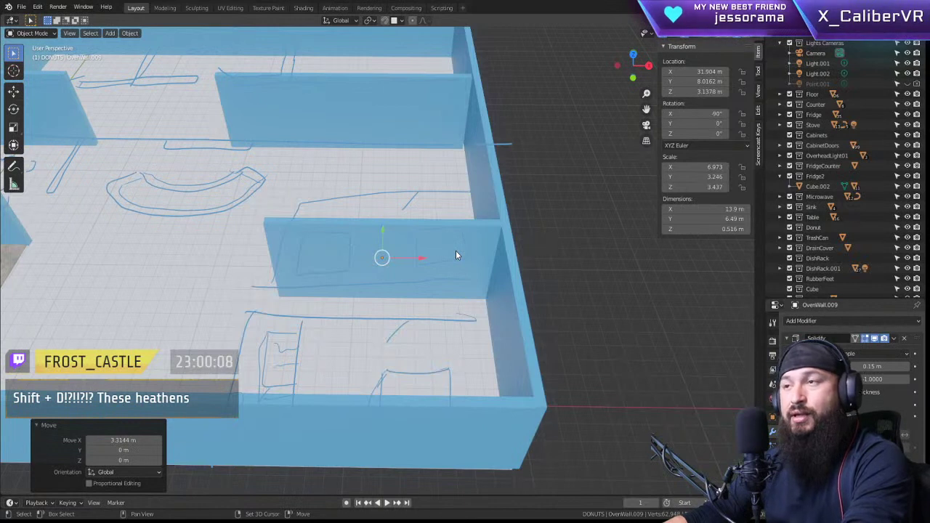
Step: Duplicate the bedroom wall and place the copy about 2.29 m away along negative Y
{"action": "key", "text": "shift+d"}
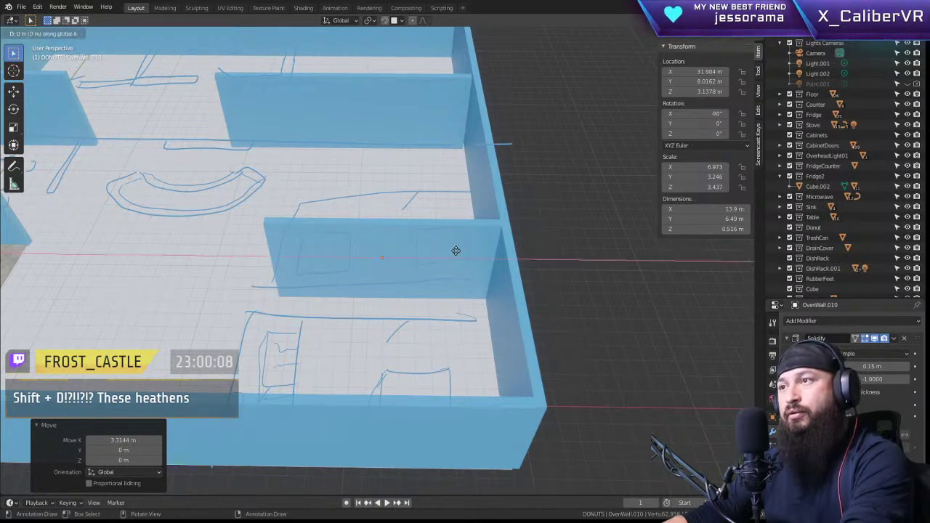
{"action": "key", "text": "y"}
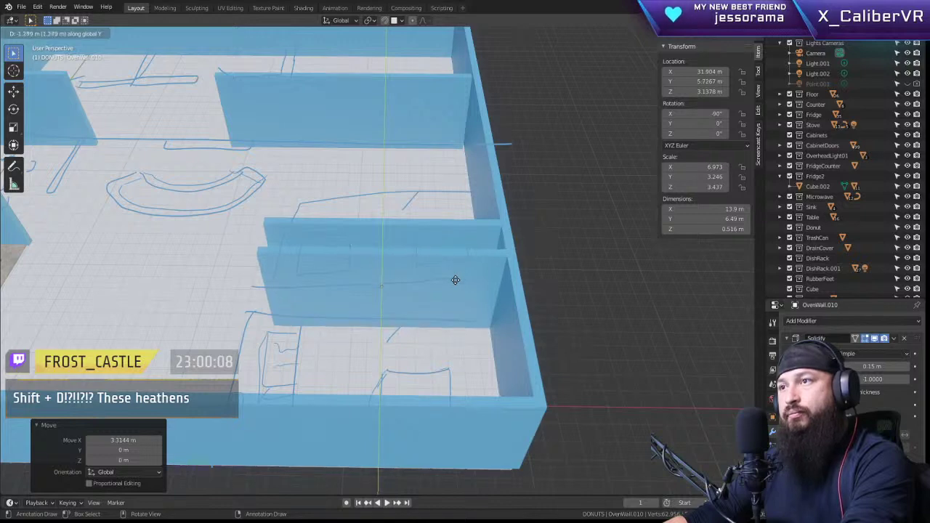
{"action": "left_click", "coordinate": [456, 280]}
Step: Move the original bedroom wall about 2.16 m along Y, away from its copy
{"action": "middle_click_drag", "start_coordinate": [453, 281], "coordinate": [561, 246]}
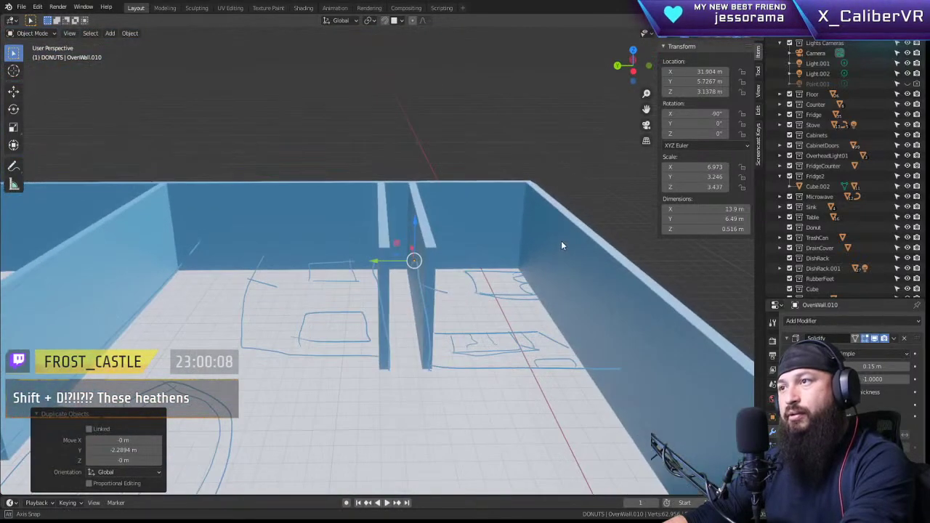
{"action": "scroll", "coordinate": [560, 240], "scroll_direction": "up", "scroll_amount": 10}
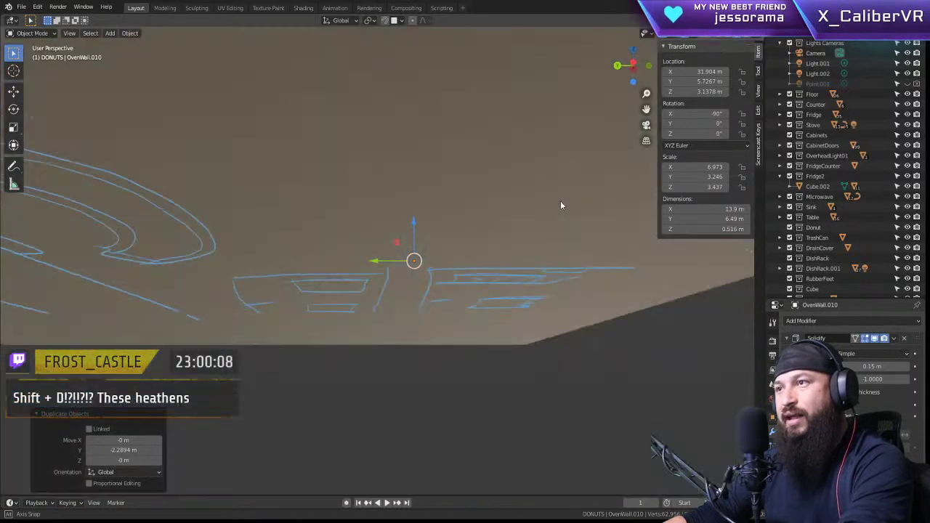
{"action": "scroll", "coordinate": [559, 218], "scroll_direction": "down", "scroll_amount": 5}
{"action": "scroll", "coordinate": [520, 247], "scroll_direction": "up", "scroll_amount": 4}
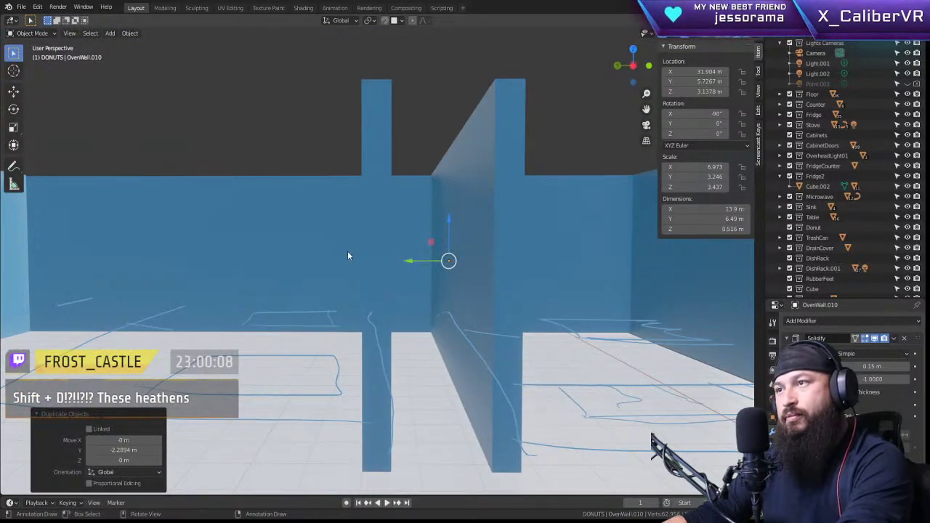
{"action": "left_click", "coordinate": [373, 251]}
{"action": "left_click_drag", "start_coordinate": [333, 264], "coordinate": [260, 255]}
Step: Review the wall layout against the whole floor plan sketch, and select the kitchen counter piece
{"action": "middle_click_drag", "start_coordinate": [460, 201], "coordinate": [176, 203]}
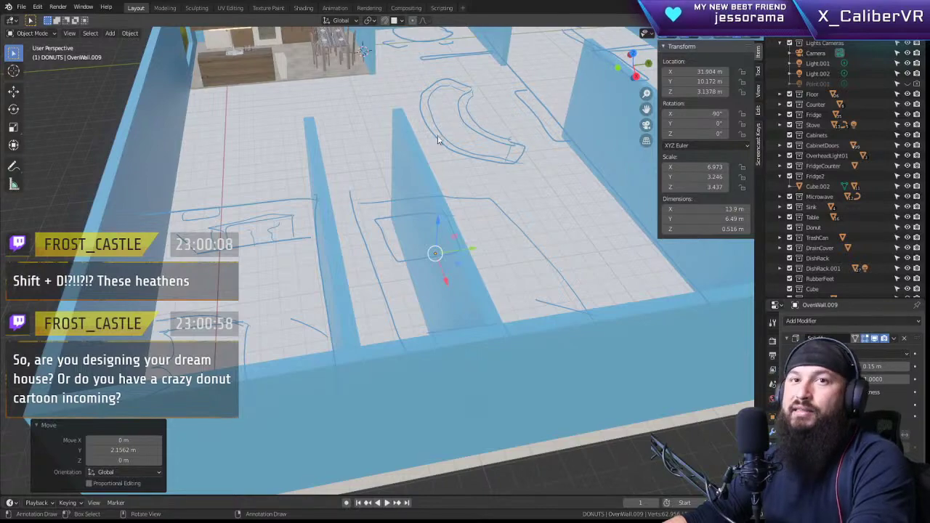
{"action": "middle_click_drag", "start_coordinate": [436, 137], "coordinate": [462, 196]}
{"action": "scroll", "coordinate": [346, 215], "scroll_direction": "down", "scroll_amount": 8}
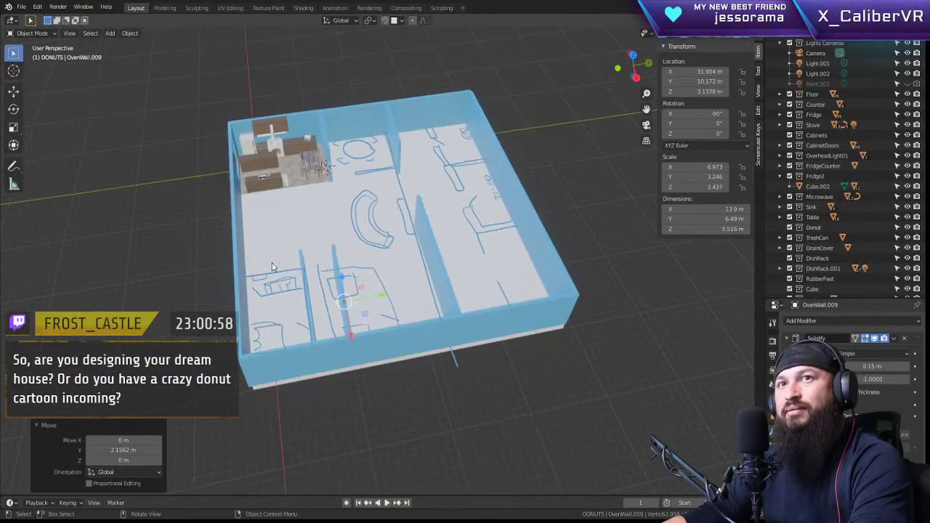
{"action": "middle_click_drag", "start_coordinate": [317, 226], "coordinate": [350, 300]}
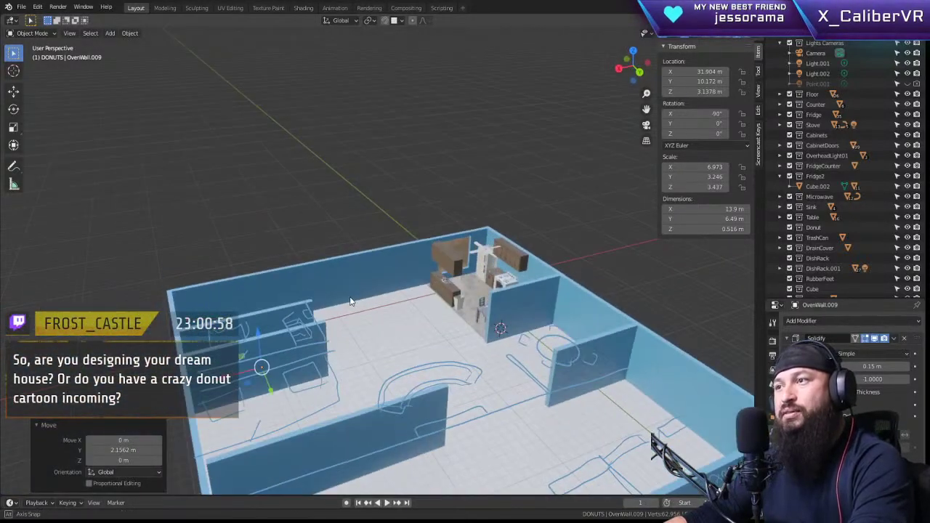
{"action": "left_click", "coordinate": [489, 272]}
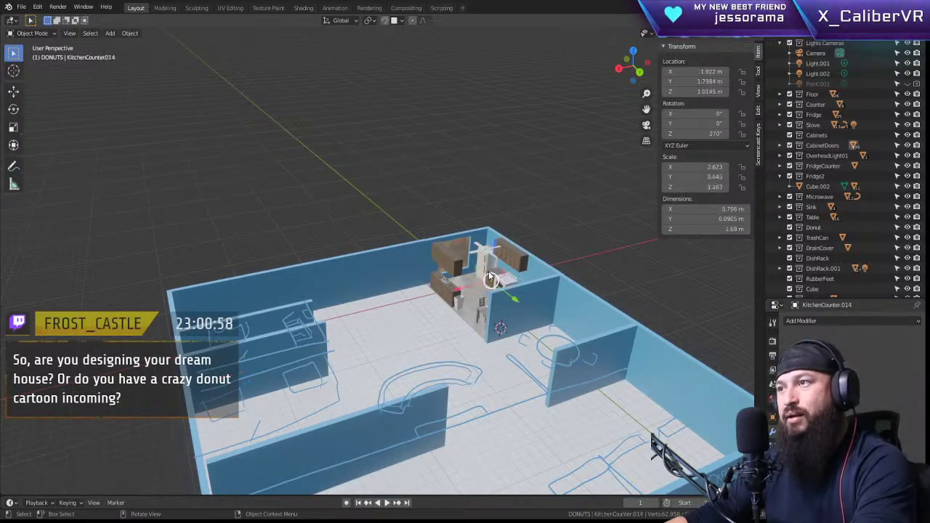
{"action": "left_click", "coordinate": [493, 276]}
{"action": "left_click", "coordinate": [492, 276]}
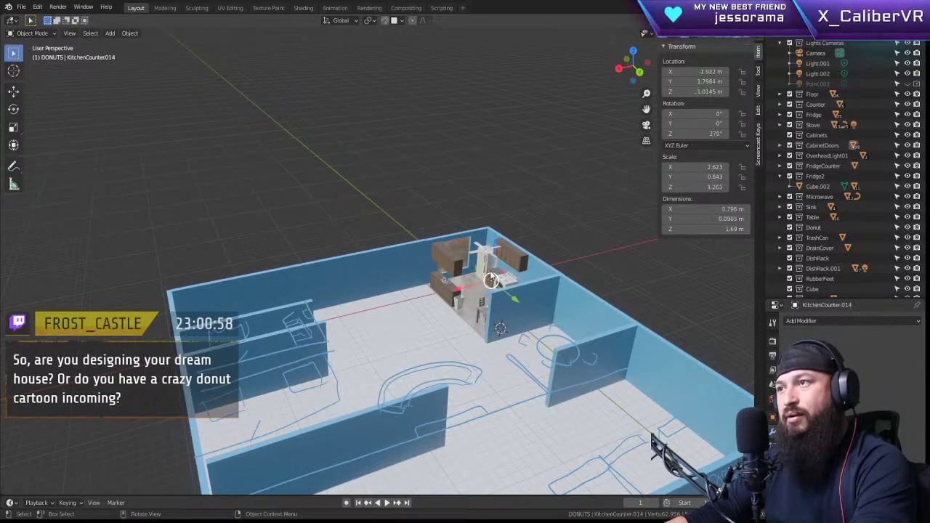
Step: Examine the small donut on the kitchen counter up close and compare its size with the whole house
{"action": "key", "text": "KP_Decimal"}
{"action": "middle_click_drag", "start_coordinate": [471, 262], "coordinate": [507, 209]}
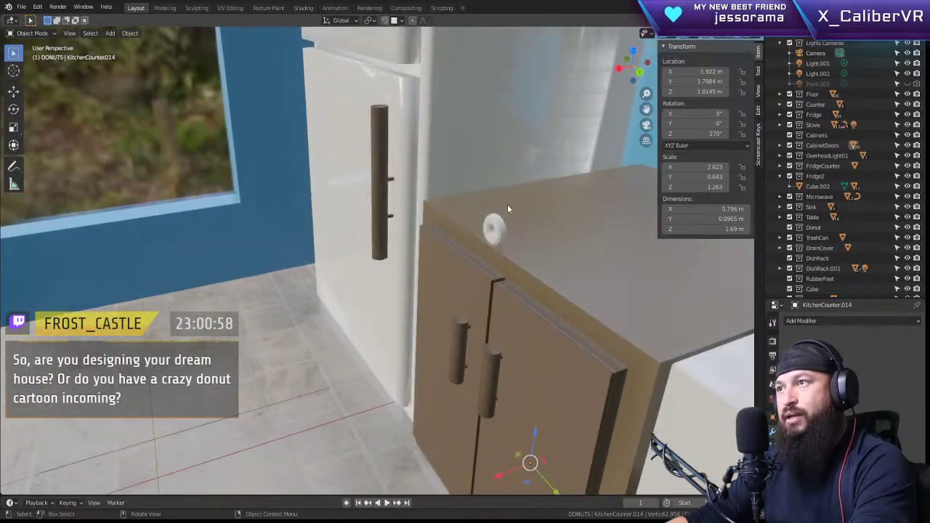
{"action": "left_click", "coordinate": [500, 226]}
{"action": "key", "text": "KP_Decimal"}
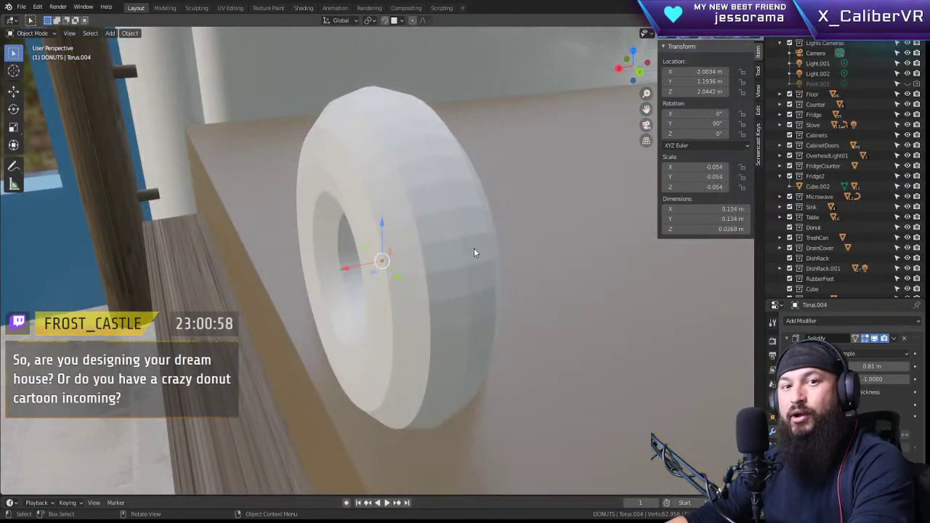
{"action": "middle_click_drag", "start_coordinate": [517, 219], "coordinate": [586, 179]}
{"action": "scroll", "coordinate": [419, 218], "scroll_direction": "down", "scroll_amount": 5}
{"action": "middle_click_drag", "start_coordinate": [419, 217], "coordinate": [411, 266]}
{"action": "scroll", "coordinate": [440, 237], "scroll_direction": "down", "scroll_amount": 3}
{"action": "scroll", "coordinate": [397, 257], "scroll_direction": "down", "scroll_amount": 5}
{"action": "middle_click_drag", "start_coordinate": [336, 342], "coordinate": [495, 294]}
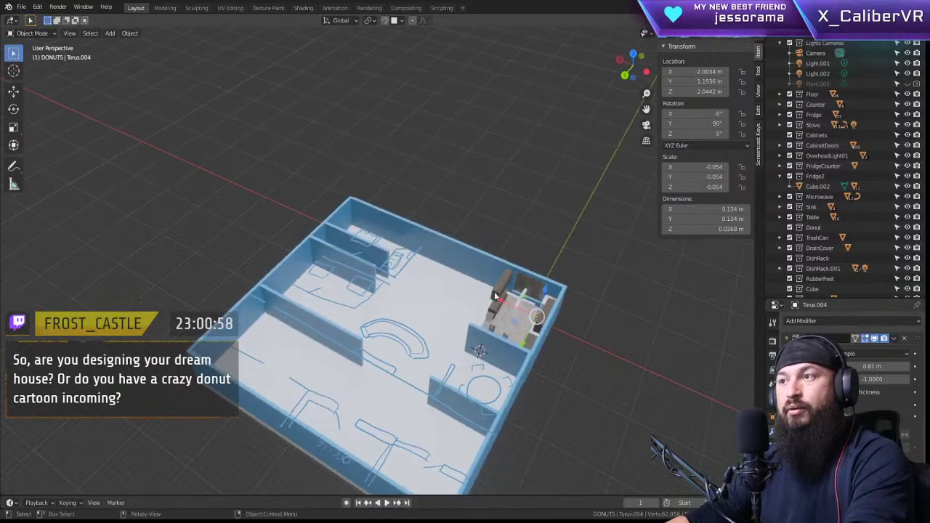
{"action": "key", "text": "KP_Decimal"}
{"action": "scroll", "coordinate": [426, 270], "scroll_direction": "down", "scroll_amount": 10}
{"action": "scroll", "coordinate": [402, 273], "scroll_direction": "down", "scroll_amount": 8}
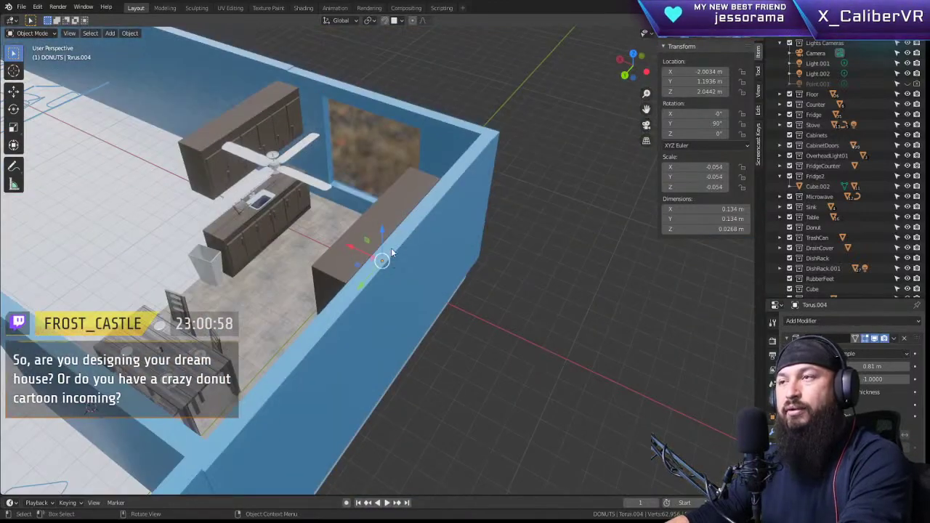
Step: Review the interior walls against the bedroom and living area sketch lines, from inside the house and from above
{"action": "middle_click_drag", "start_coordinate": [384, 255], "coordinate": [250, 161]}
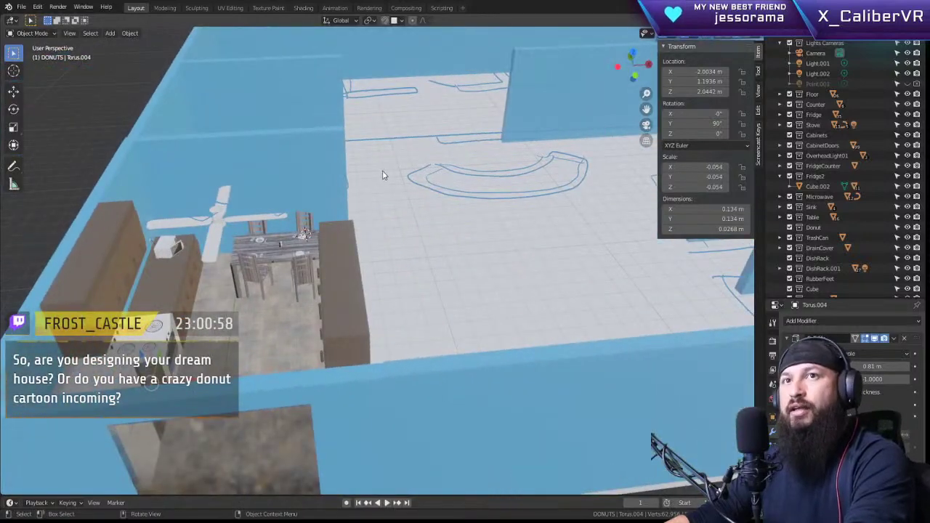
{"action": "mouse_move", "coordinate": [508, 174]}
{"action": "middle_mouse_down"}
{"action": "mouse_move", "coordinate": [483, 185]}
{"action": "mouse_move", "coordinate": [235, 182]}
{"action": "middle_mouse_up"}
{"action": "mouse_move", "coordinate": [559, 215]}
{"action": "middle_mouse_down", "text": "shift"}
{"action": "mouse_move", "coordinate": [385, 186]}
{"action": "mouse_move", "coordinate": [413, 197]}
{"action": "mouse_move", "coordinate": [484, 181]}
{"action": "mouse_move", "coordinate": [489, 164]}
{"action": "middle_mouse_up", "text": "shift"}
{"action": "scroll", "coordinate": [379, 186], "scroll_direction": "up", "scroll_amount": 5}
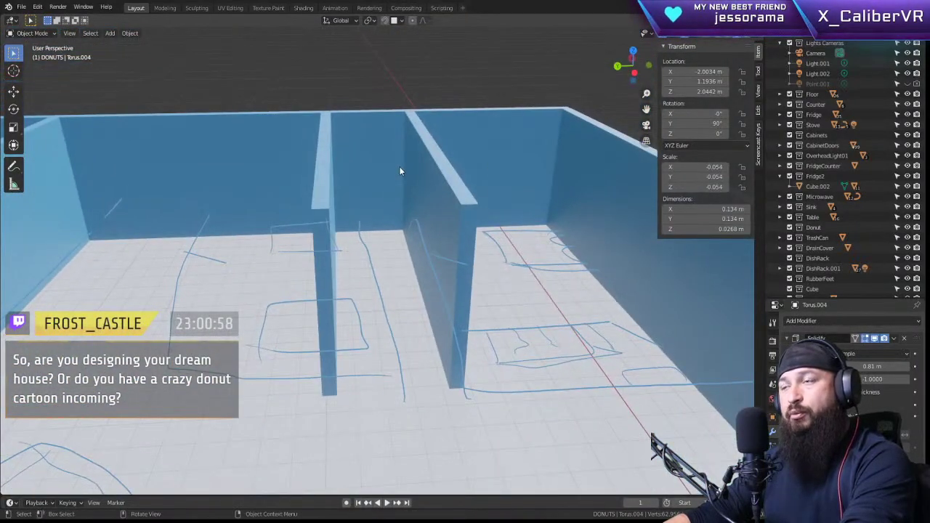
{"action": "middle_click_drag", "start_coordinate": [290, 241], "coordinate": [249, 156]}
{"action": "scroll", "coordinate": [274, 244], "scroll_direction": "down", "scroll_amount": 5}
{"action": "scroll", "coordinate": [275, 244], "scroll_direction": "up", "scroll_amount": 3}
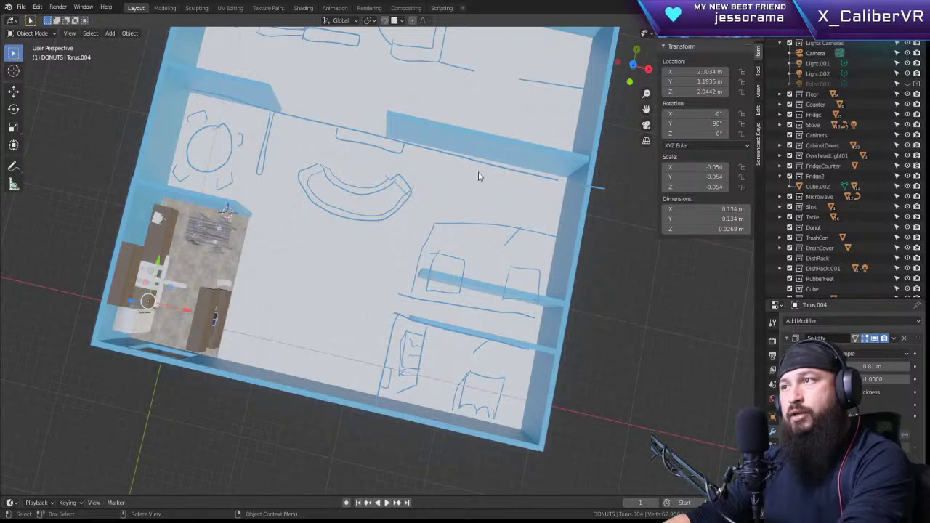
Step: Duplicate the partition wall crossing the middle bedroom sketch and rotate the copy 90° about the global Z axis
{"action": "left_click", "coordinate": [498, 288]}
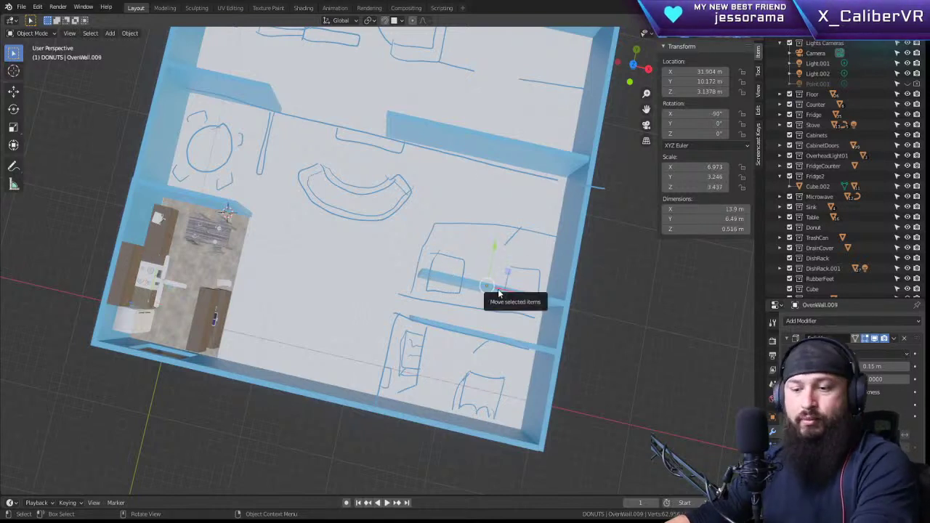
{"action": "key", "text": "g"}
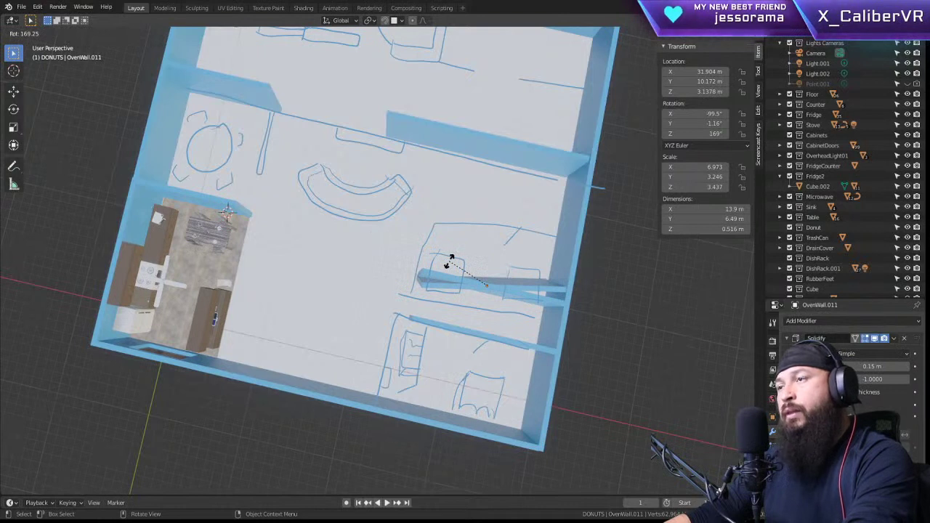
{"action": "type", "text": "z"}
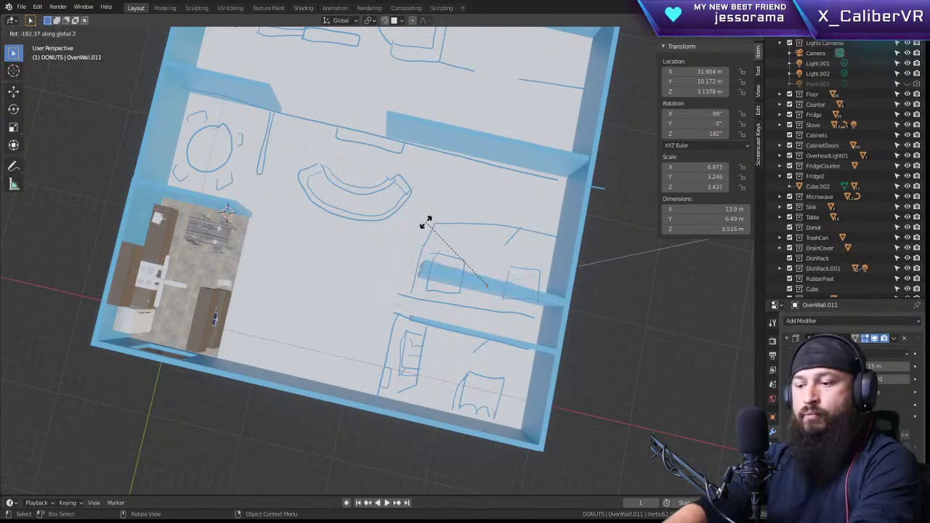
{"action": "type", "text": "90"}
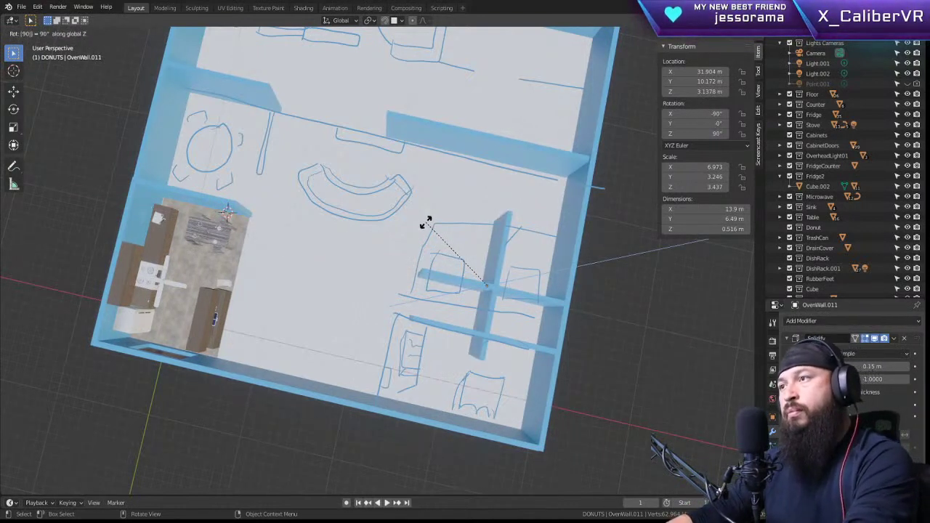
{"action": "key", "text": "Return"}
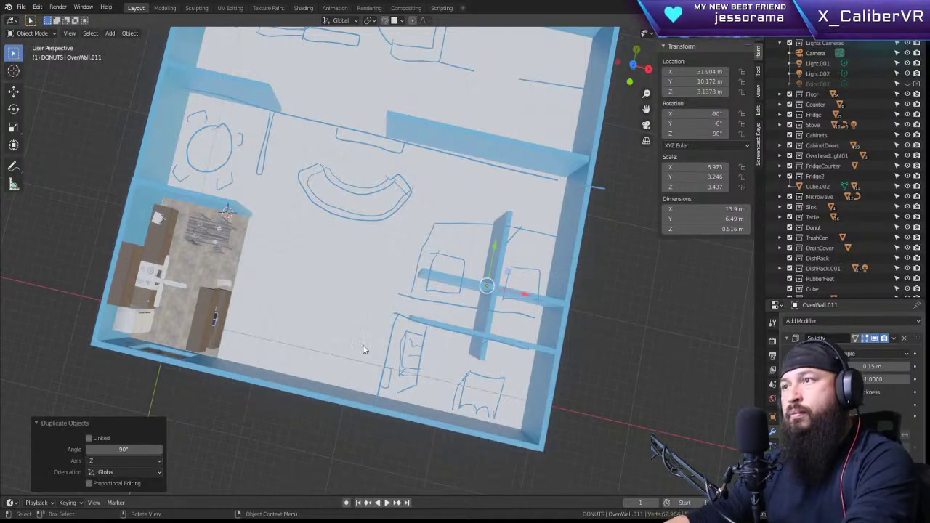
Step: Move the rotated wall copy about -7.83 m in X and 5.78 m in Y to the middle bedroom's inner edge
{"action": "key", "text": "g"}
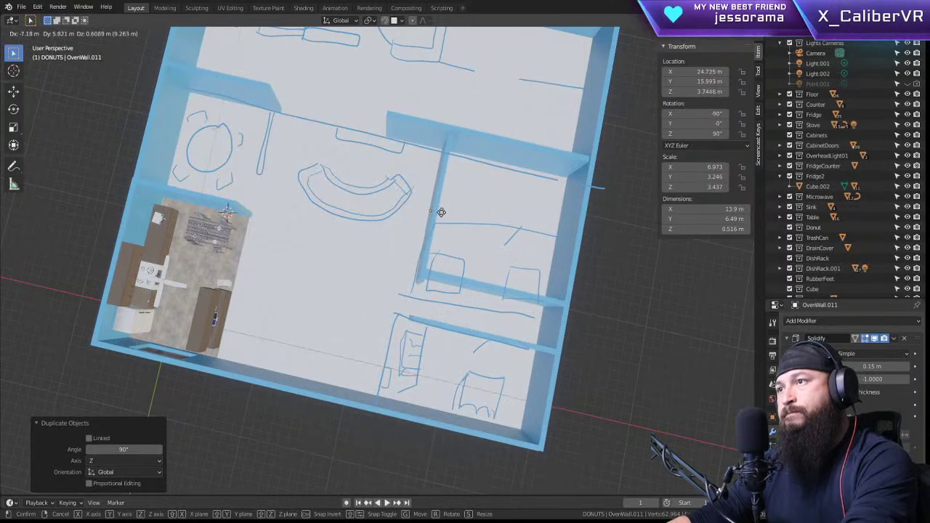
{"action": "left_click", "coordinate": [436, 214]}
{"action": "scroll", "coordinate": [412, 216], "scroll_direction": "up", "scroll_amount": 6}
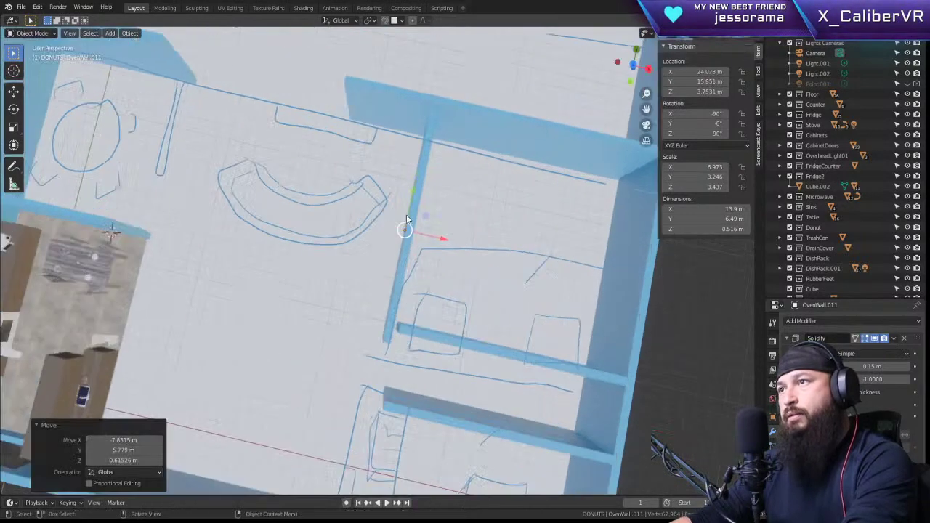
Step: Shorten the rotated wall by scaling it along the global Y axis to about 0.772
{"action": "middle_click_drag", "start_coordinate": [421, 203], "coordinate": [483, 130]}
{"action": "key", "text": "s"}
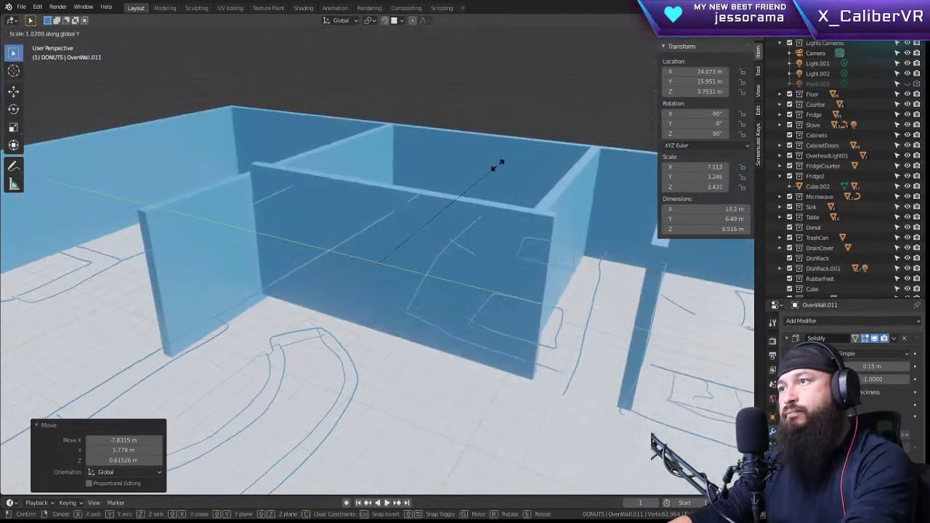
{"action": "key", "text": "y"}
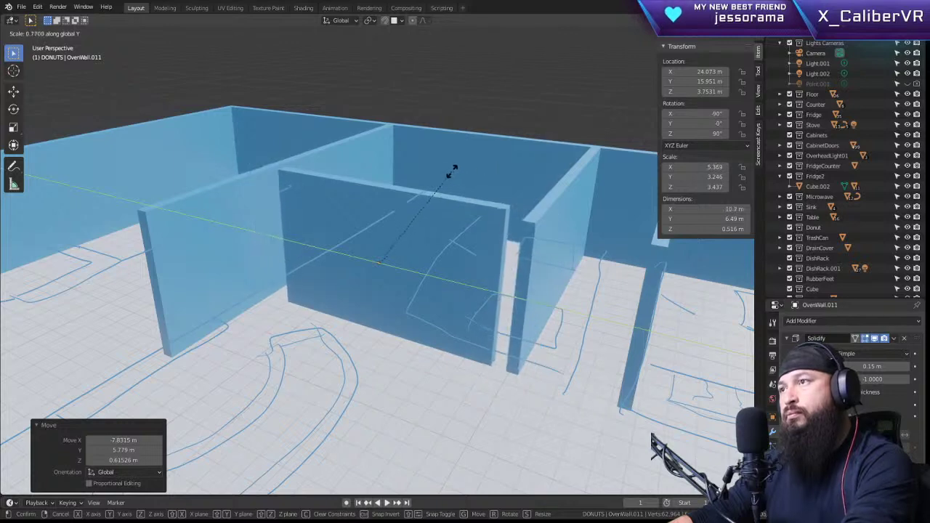
{"action": "left_click", "coordinate": [452, 171]}
Step: Move the shortened wall about 2.05 m along Y to meet the long dividing wall, and lower it about 0.57 m
{"action": "middle_click_drag", "start_coordinate": [486, 196], "coordinate": [589, 207]}
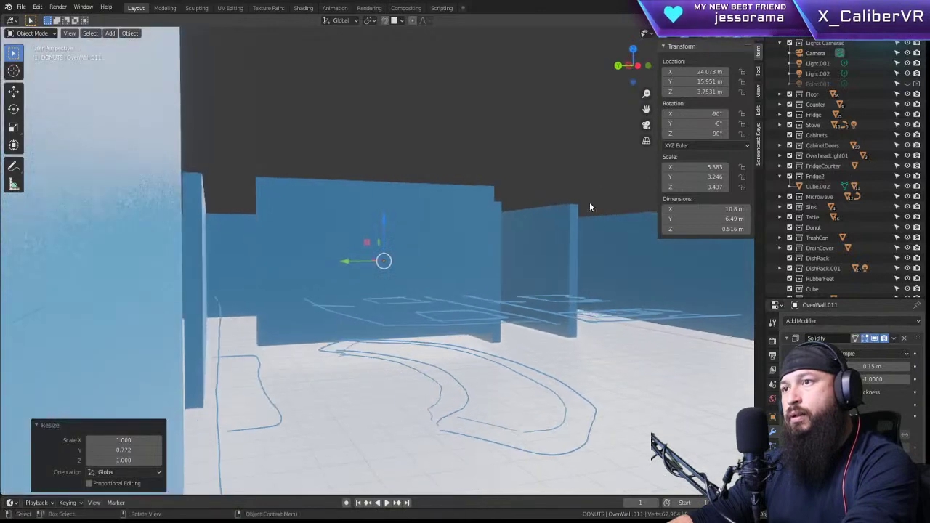
{"action": "left_click_drag", "start_coordinate": [345, 265], "coordinate": [293, 260]}
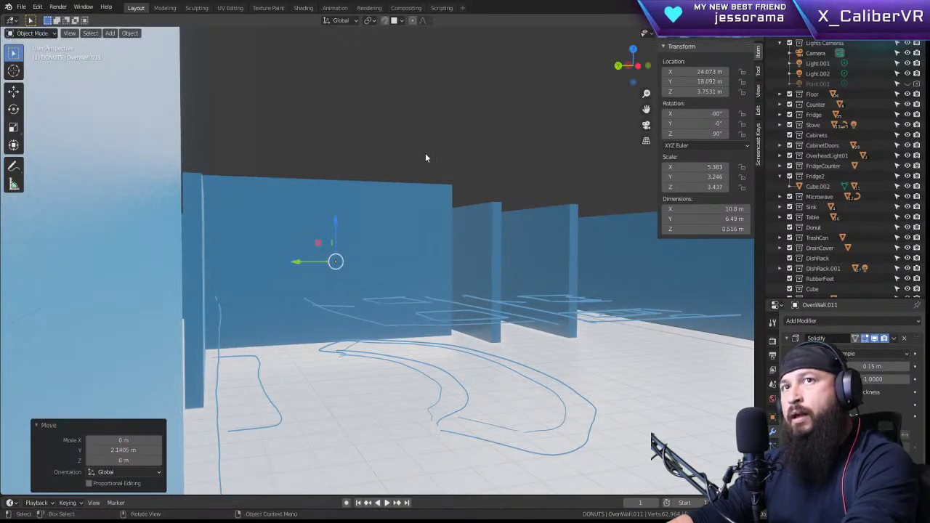
{"action": "middle_click_drag", "start_coordinate": [425, 154], "coordinate": [323, 263]}
{"action": "left_click_drag", "start_coordinate": [294, 268], "coordinate": [298, 267]}
{"action": "middle_click_drag", "start_coordinate": [345, 249], "coordinate": [348, 201]}
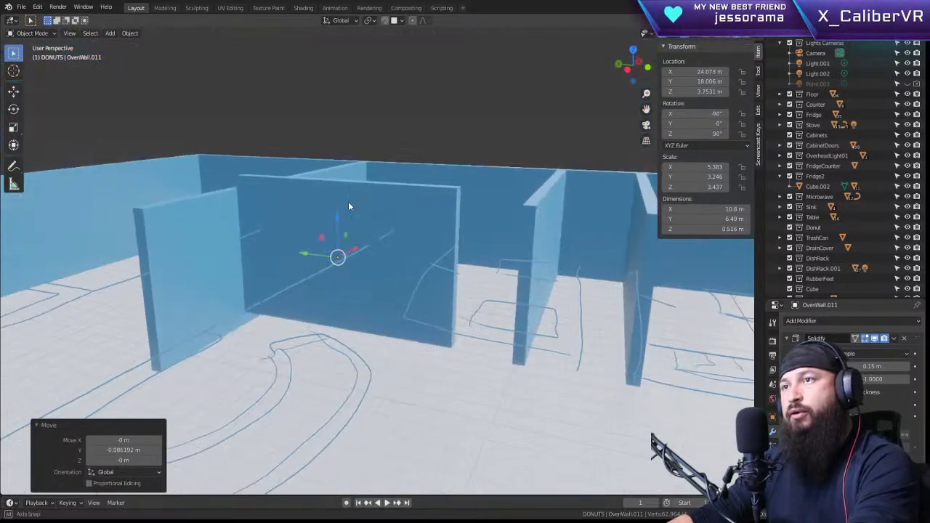
{"action": "left_click_drag", "start_coordinate": [337, 214], "coordinate": [334, 228]}
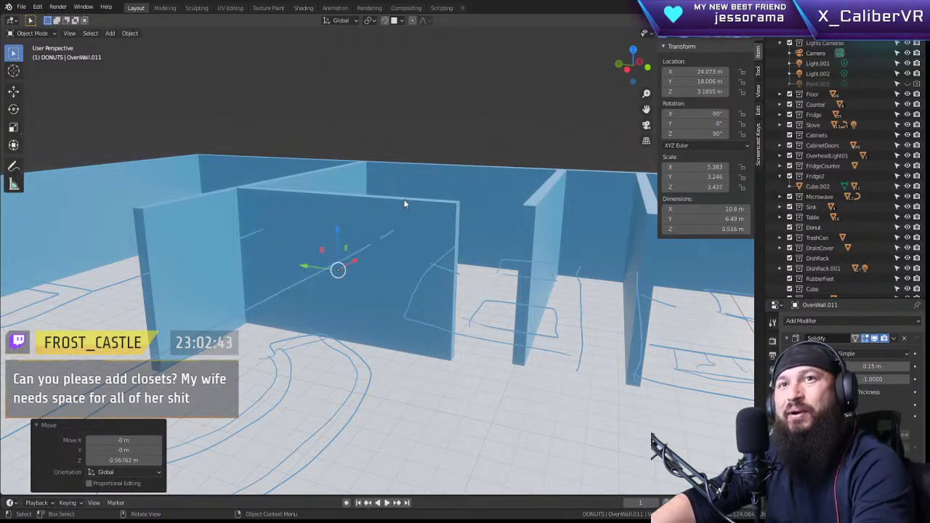
Step: Shift the shortened bedroom wall about 1.04 m along X, toward the bedroom side
{"action": "middle_click_drag", "start_coordinate": [403, 201], "coordinate": [254, 206]}
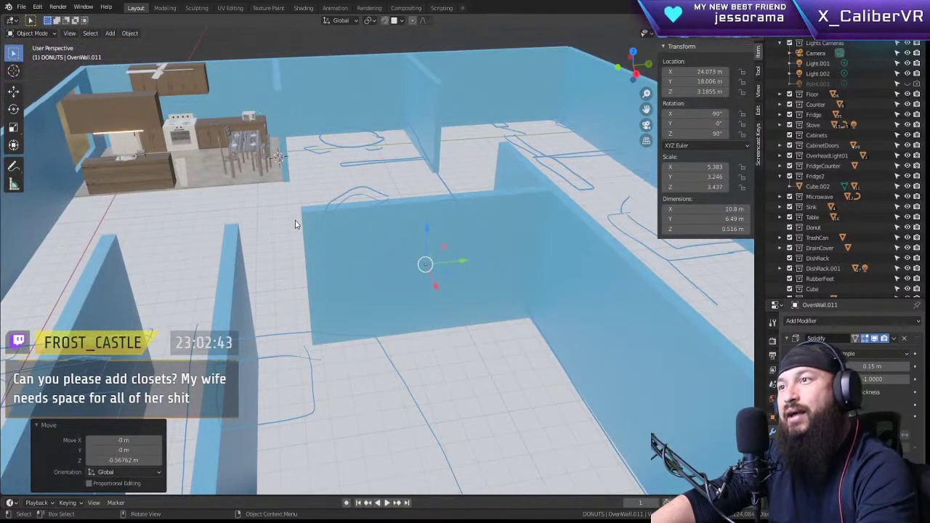
{"action": "scroll", "coordinate": [298, 220], "scroll_direction": "down", "scroll_amount": 2}
{"action": "middle_click_drag", "start_coordinate": [321, 210], "coordinate": [160, 206]}
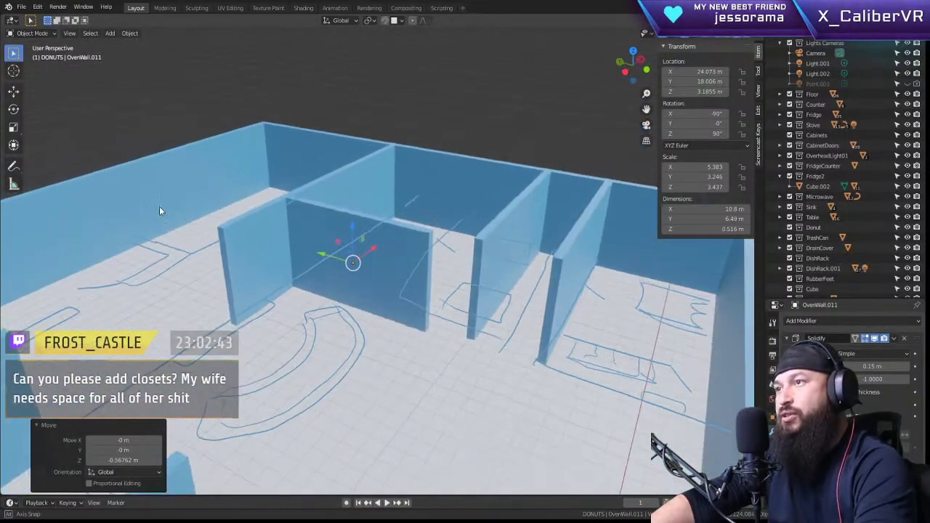
{"action": "middle_click_drag", "start_coordinate": [426, 306], "coordinate": [359, 247]}
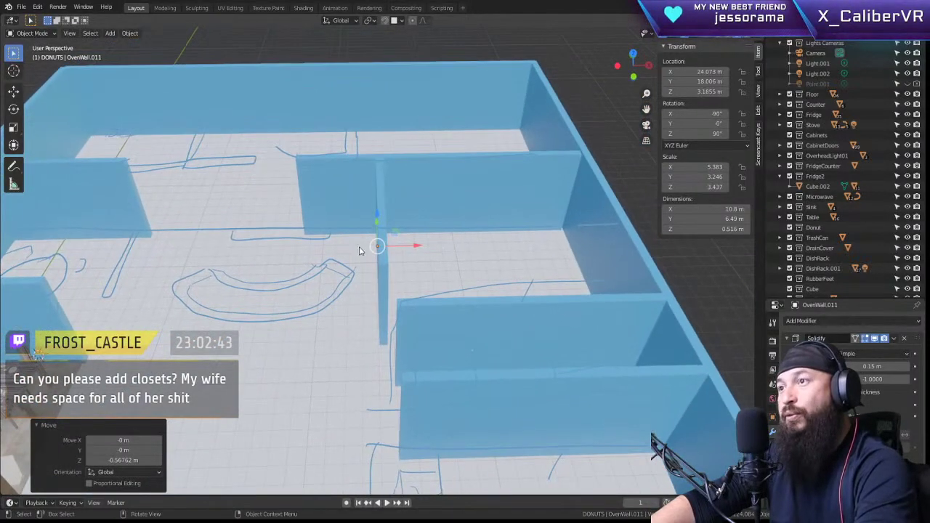
{"action": "left_click_drag", "start_coordinate": [412, 246], "coordinate": [433, 245]}
Step: Examine the repositioned bedroom wall and the overall room layout against the floor plan sketch from several angles
{"action": "middle_click_drag", "start_coordinate": [432, 245], "coordinate": [519, 210]}
{"action": "scroll", "coordinate": [486, 222], "scroll_direction": "down", "scroll_amount": 3}
{"action": "scroll", "coordinate": [493, 231], "scroll_direction": "up", "scroll_amount": 2}
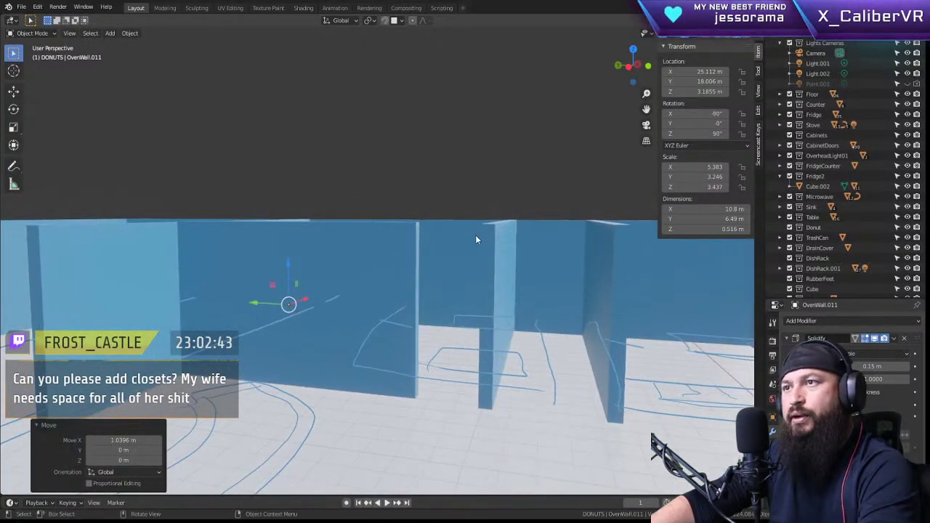
{"action": "middle_click_drag", "start_coordinate": [475, 235], "coordinate": [251, 276]}
{"action": "scroll", "coordinate": [306, 250], "scroll_direction": "down", "scroll_amount": 2}
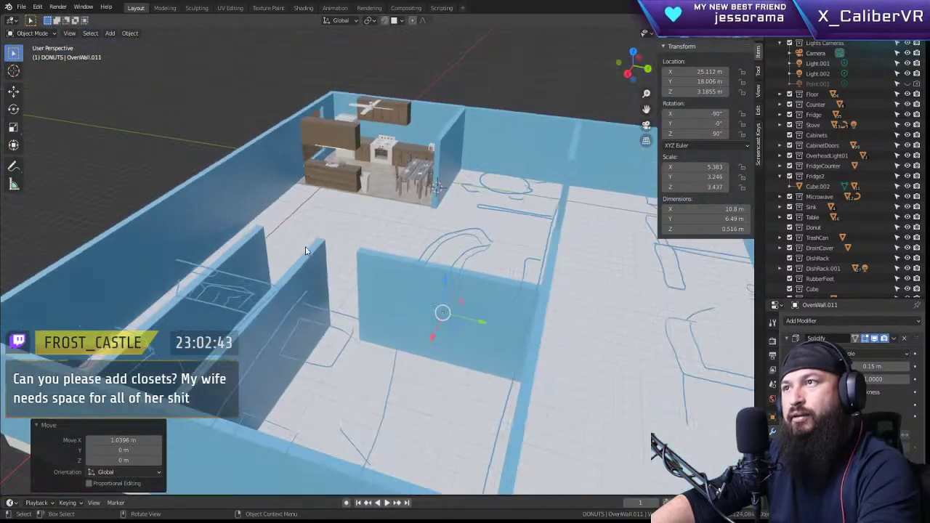
{"action": "scroll", "coordinate": [379, 232], "scroll_direction": "down", "scroll_amount": 3}
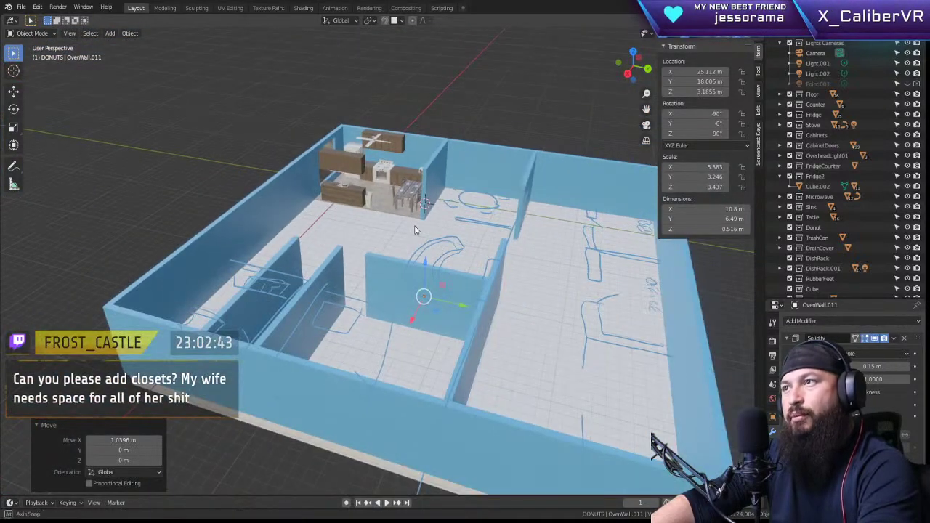
{"action": "mouse_move", "coordinate": [414, 225]}
{"action": "middle_mouse_down"}
{"action": "mouse_move", "coordinate": [433, 231]}
{"action": "mouse_move", "coordinate": [419, 233]}
{"action": "middle_mouse_up"}
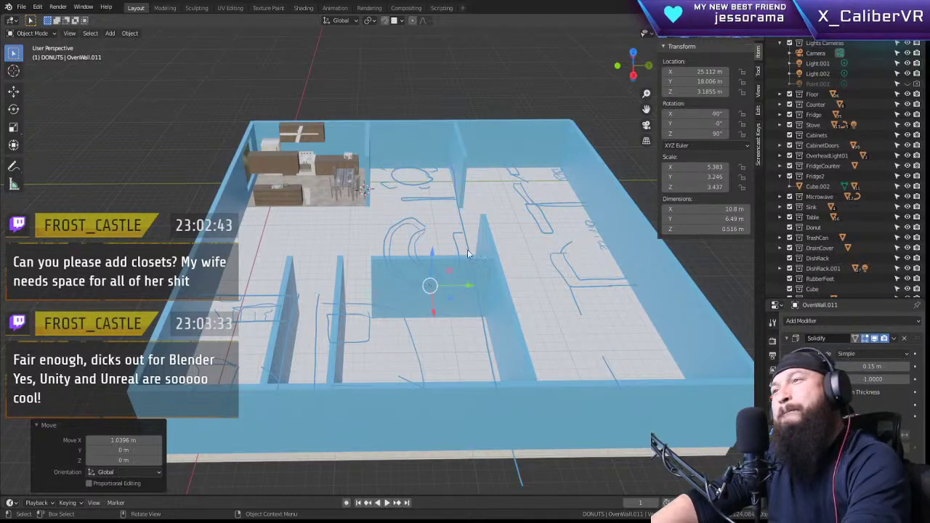
{"action": "scroll", "coordinate": [458, 262], "scroll_direction": "down", "scroll_amount": 2}
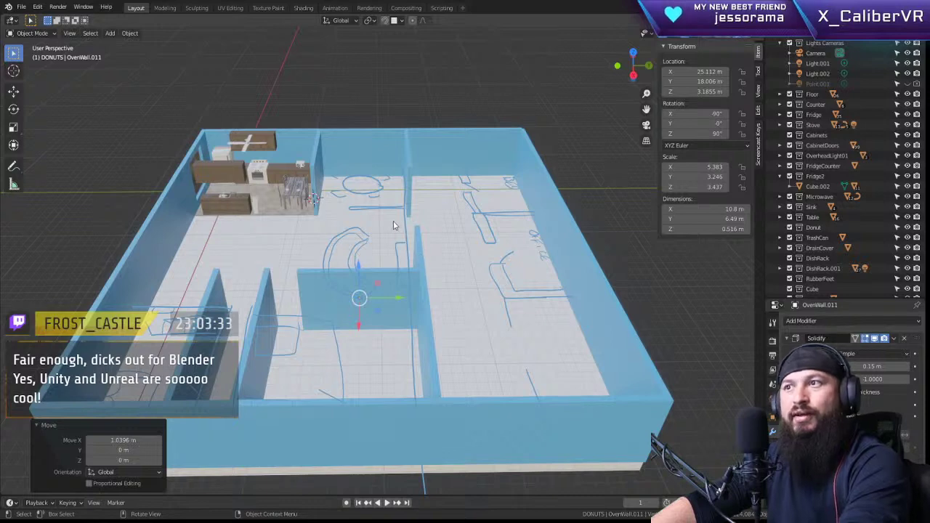
{"action": "middle_click_drag", "start_coordinate": [393, 225], "coordinate": [436, 233]}
{"action": "middle_click_drag", "start_coordinate": [499, 298], "coordinate": [404, 391]}
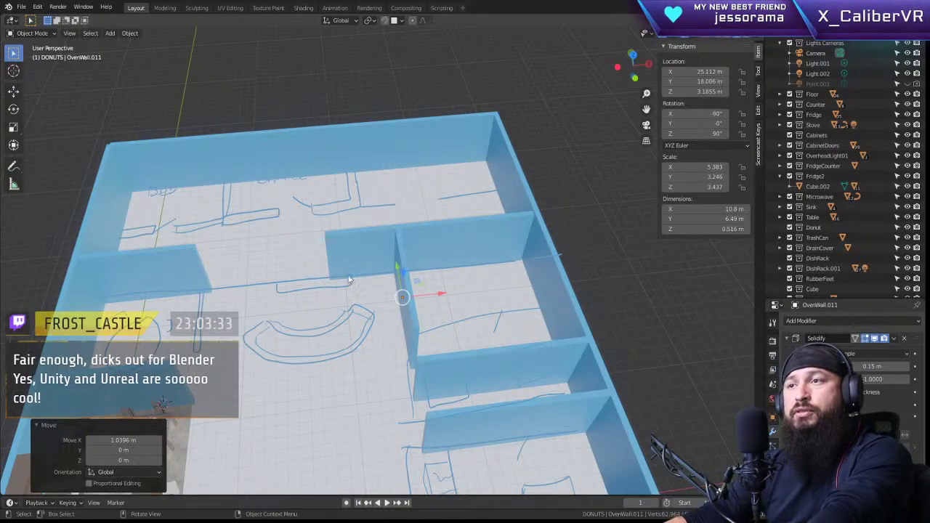
{"action": "middle_click_drag", "start_coordinate": [348, 279], "coordinate": [258, 277]}
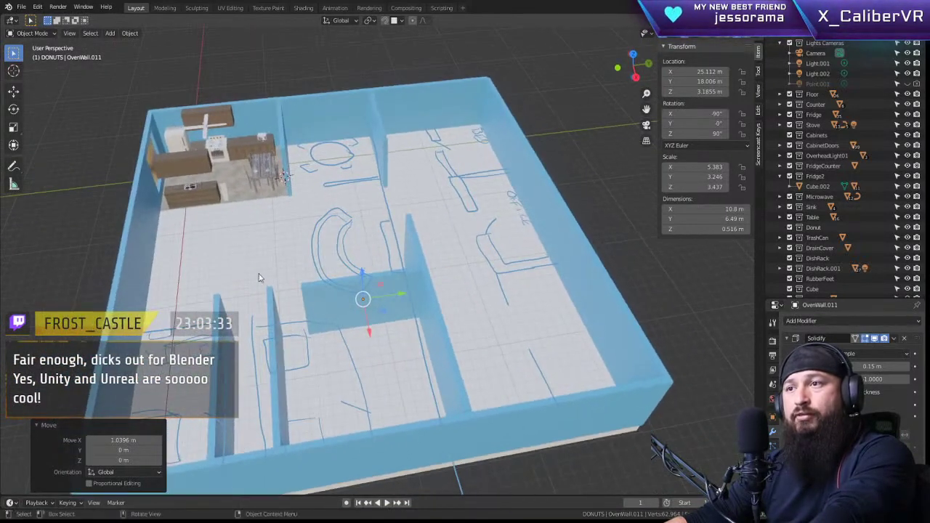
Step: Duplicate the shortened bedroom wall and place the copy about 15.5 m along negative Y, across the corner room's front
{"action": "left_click", "coordinate": [329, 304]}
{"action": "middle_click_drag", "start_coordinate": [338, 290], "coordinate": [309, 285]}
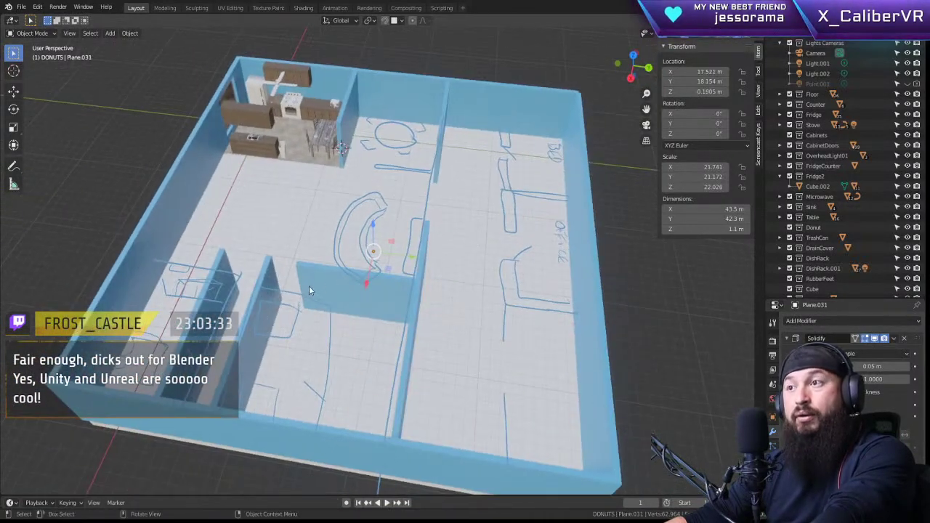
{"action": "key", "text": "shift+d"}
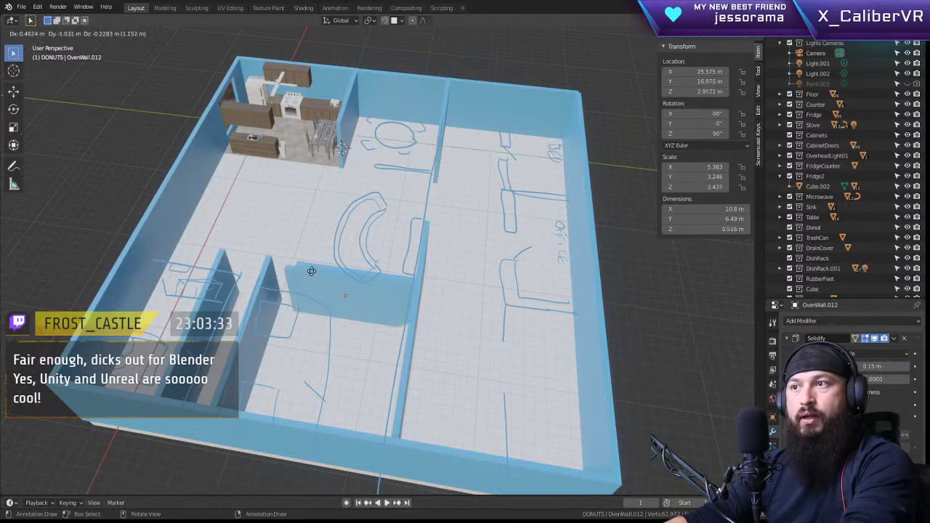
{"action": "key", "text": "y"}
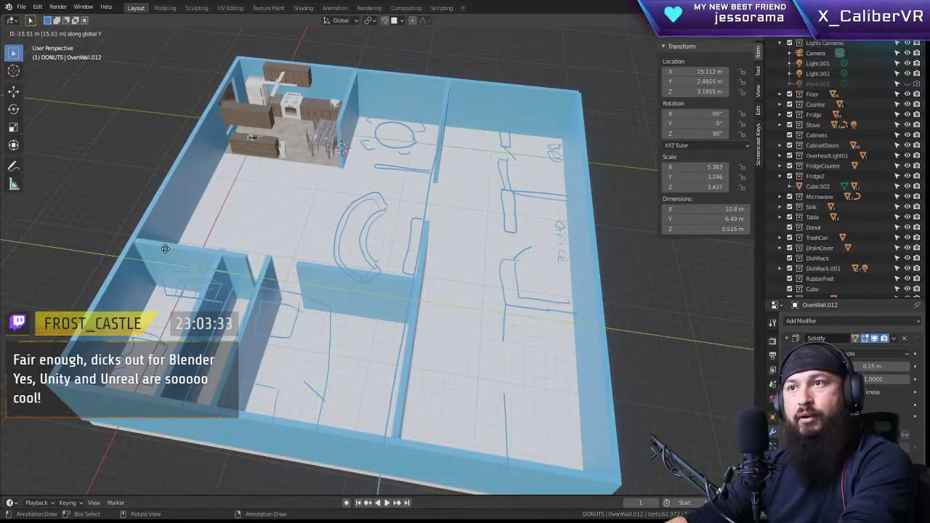
{"action": "left_click", "coordinate": [165, 248]}
{"action": "middle_click_drag", "start_coordinate": [165, 249], "coordinate": [85, 275]}
{"action": "scroll", "coordinate": [199, 297], "scroll_direction": "up", "scroll_amount": 5}
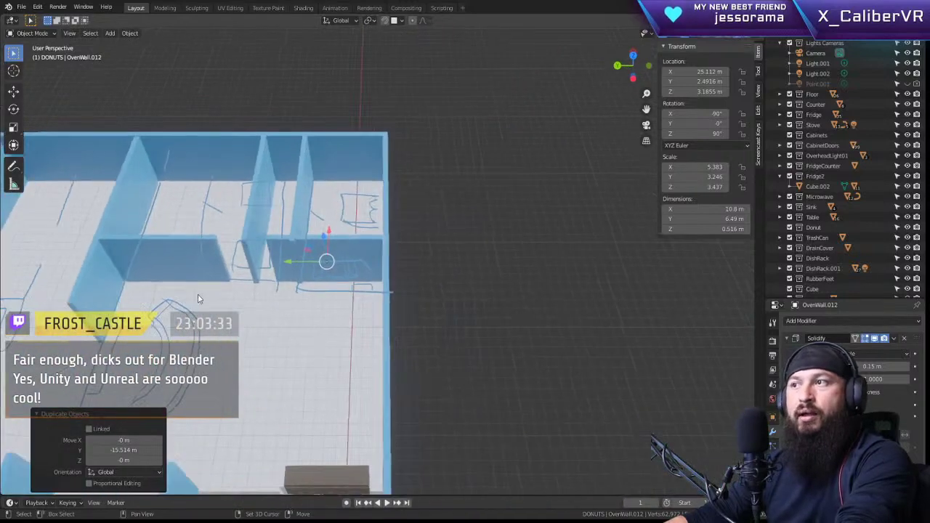
{"action": "scroll", "coordinate": [249, 273], "scroll_direction": "up", "scroll_amount": 3}
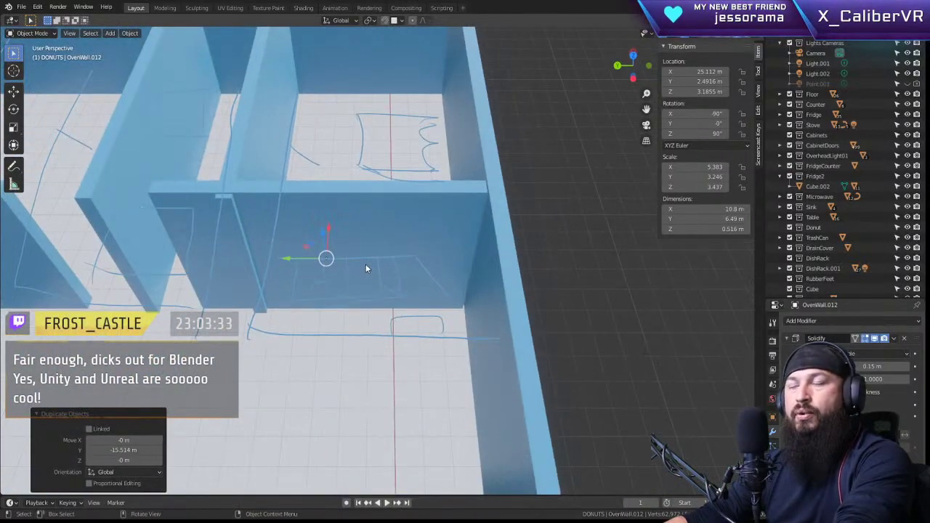
Step: Scale the duplicated wall to about 0.475 along Y and move it about 2.88 m along negative Y against the outer wall
{"action": "key", "text": "s"}
{"action": "key", "text": "y"}
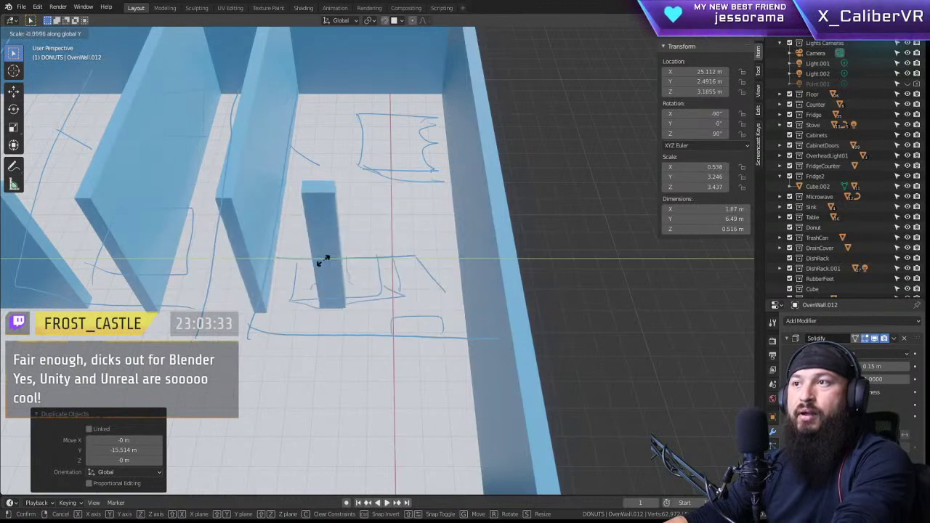
{"action": "left_click", "coordinate": [344, 260]}
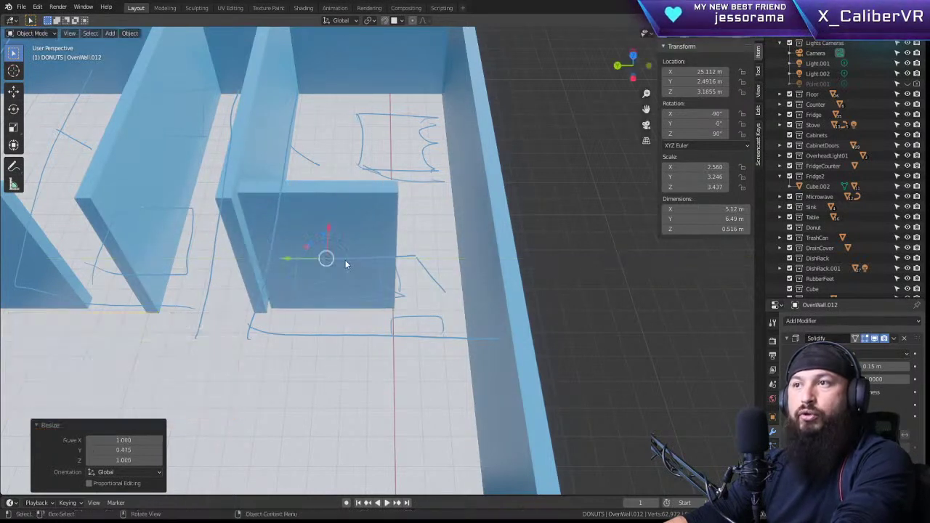
{"action": "key", "text": "g"}
{"action": "key", "text": "y"}
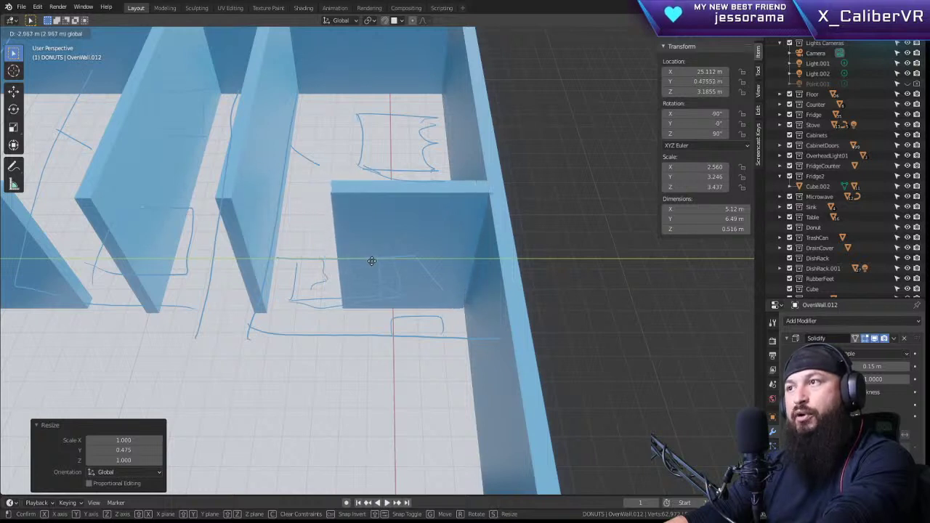
{"action": "left_click", "coordinate": [370, 262]}
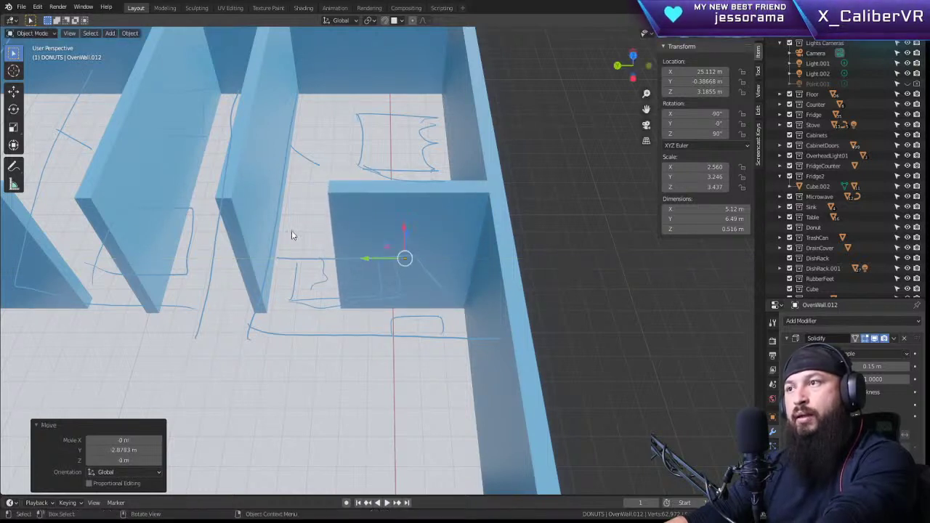
{"action": "left_click", "coordinate": [549, 111]}
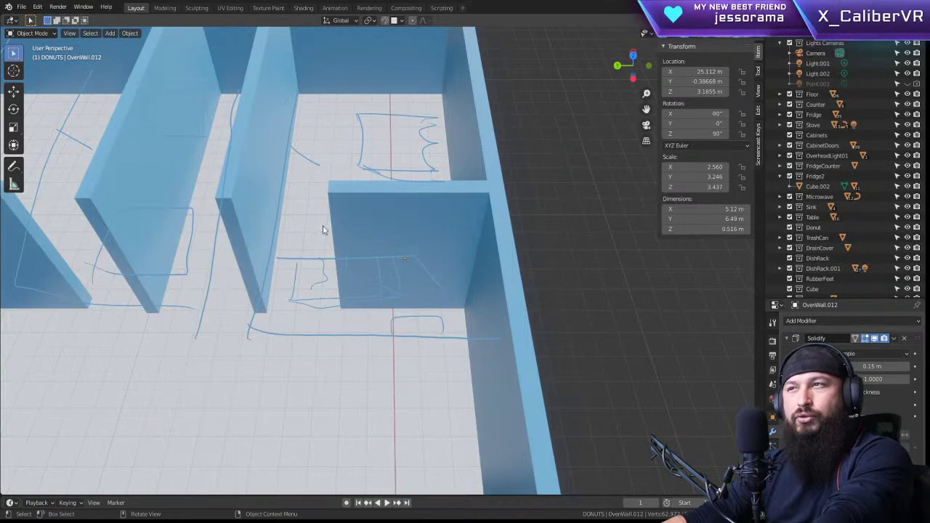
Step: Examine the corner room's shortened front wall and the overall layout against the floor plan sketch
{"action": "middle_click_drag", "start_coordinate": [322, 224], "coordinate": [392, 230]}
{"action": "scroll", "coordinate": [392, 231], "scroll_direction": "up", "scroll_amount": 3}
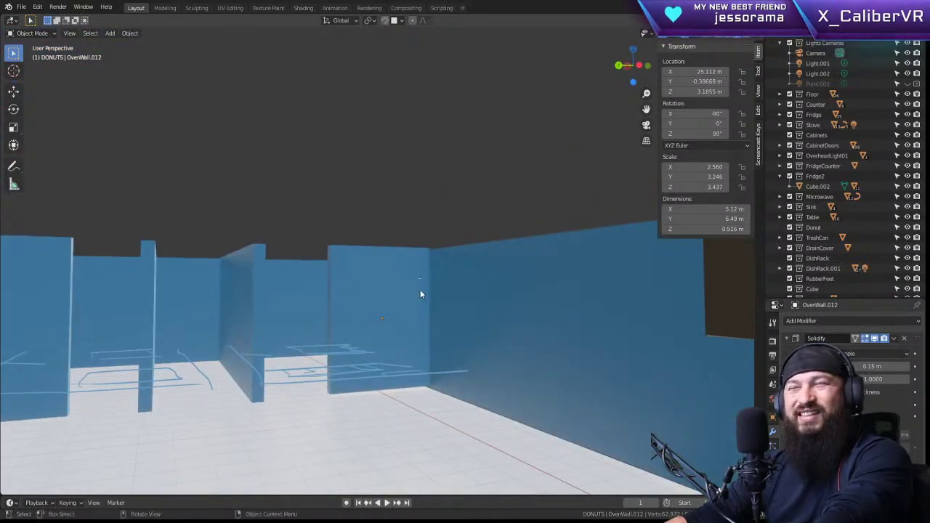
{"action": "middle_click_drag", "start_coordinate": [435, 296], "coordinate": [350, 306]}
{"action": "scroll", "coordinate": [351, 306], "scroll_direction": "up", "scroll_amount": 3}
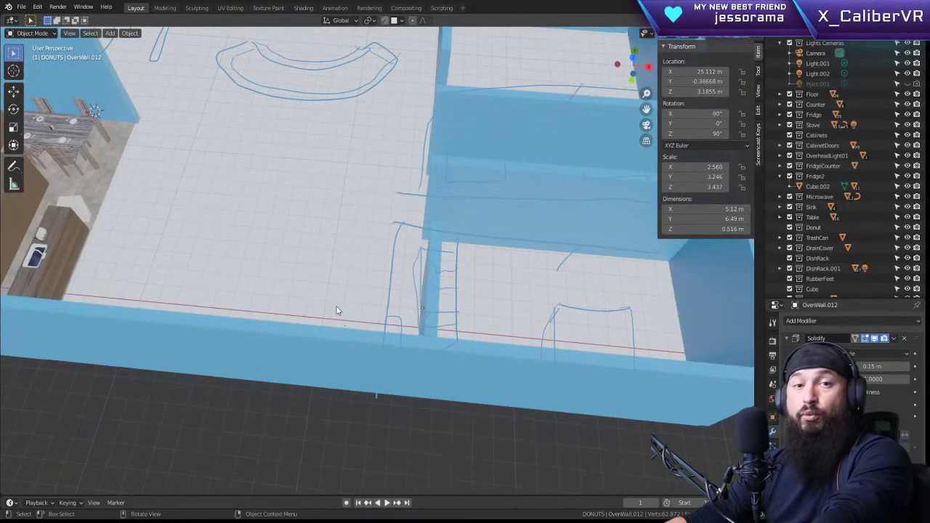
{"action": "scroll", "coordinate": [336, 306], "scroll_direction": "down", "scroll_amount": 5}
{"action": "middle_click_drag", "start_coordinate": [310, 250], "coordinate": [363, 258]}
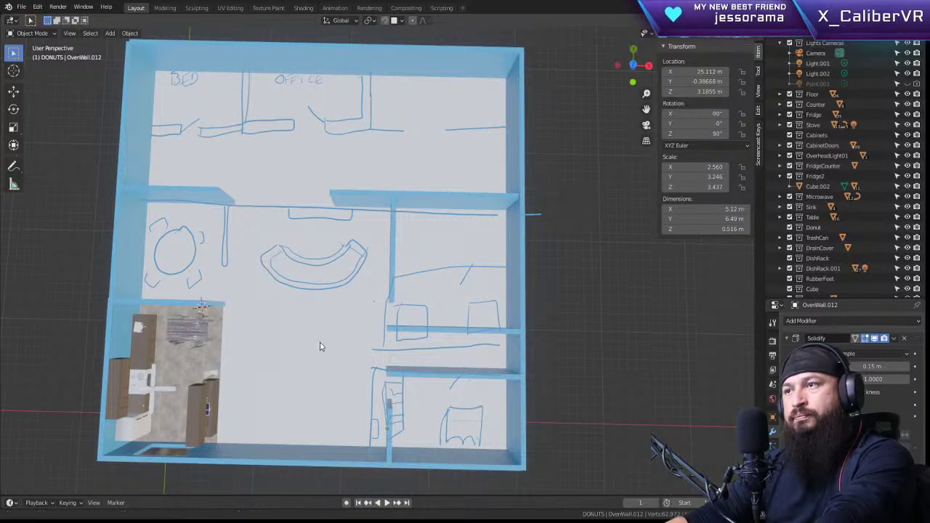
Step: Duplicate the front bedroom wall and place the copy beside the kitchen, about 15.67 m along negative Y and 19.41 m along negative X
{"action": "middle_click_drag", "start_coordinate": [320, 347], "coordinate": [356, 276], "text": "shift"}
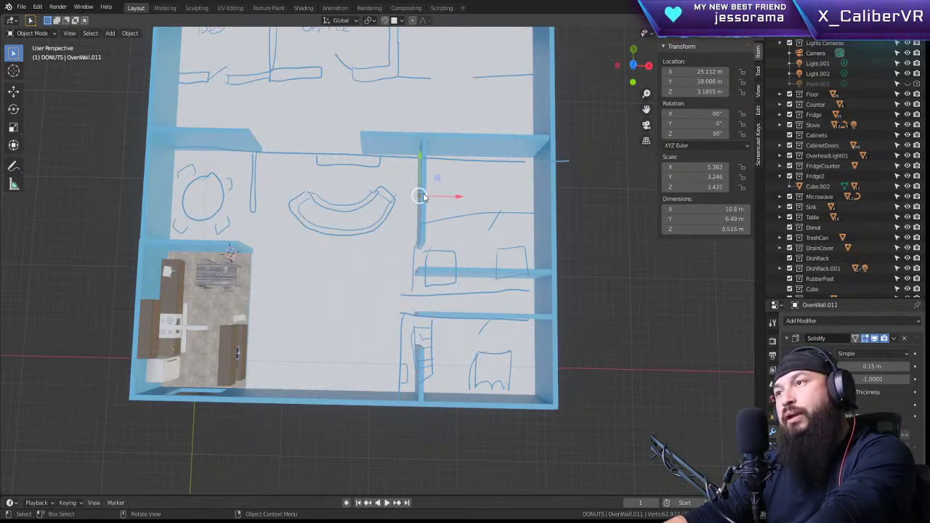
{"action": "key", "text": "shift+d"}
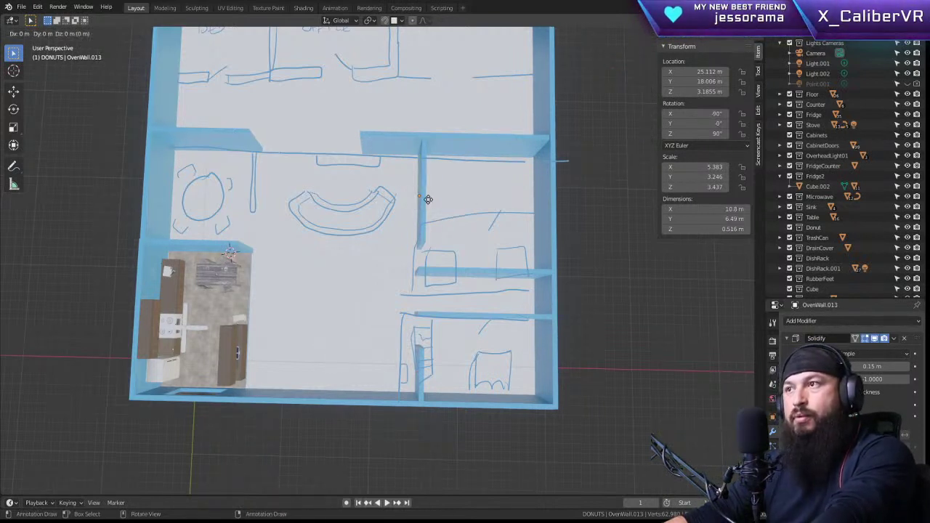
{"action": "key", "text": "x"}
{"action": "key", "text": "y"}
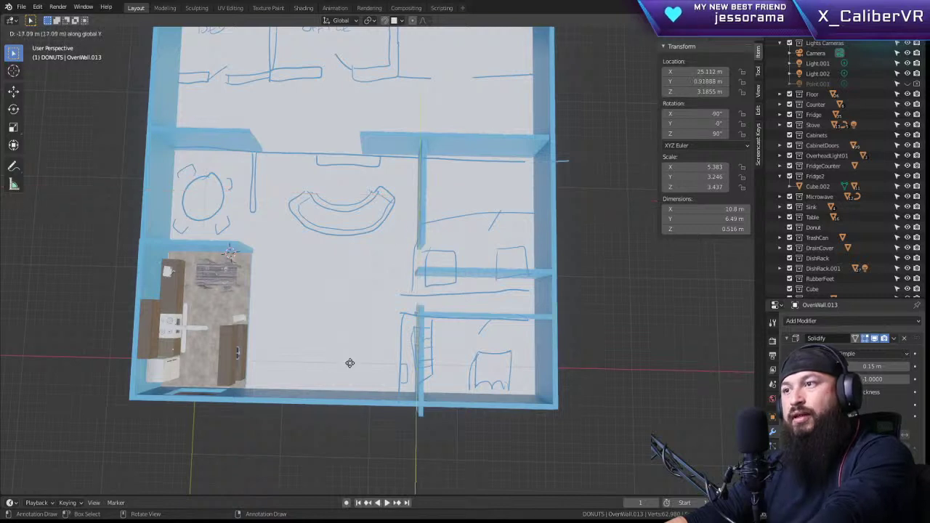
{"action": "left_click", "coordinate": [363, 349]}
{"action": "key", "text": "g"}
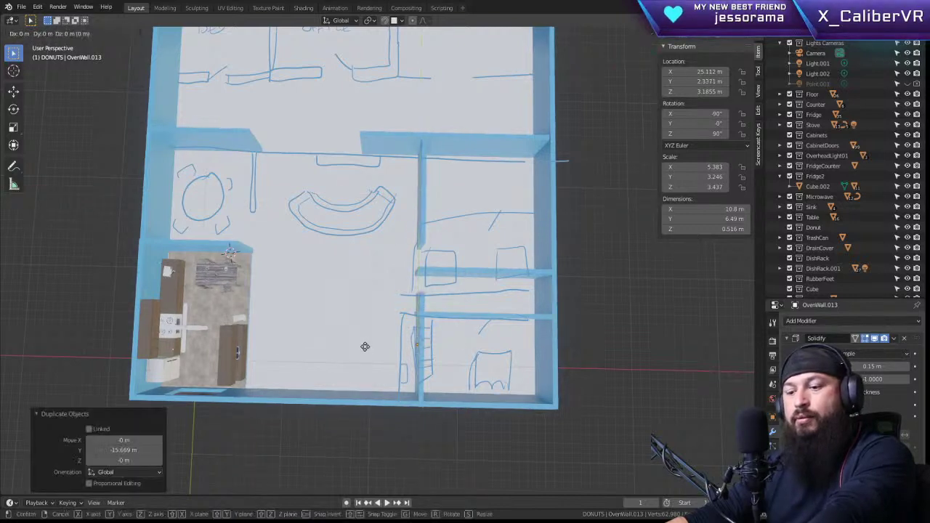
{"action": "key", "text": "x"}
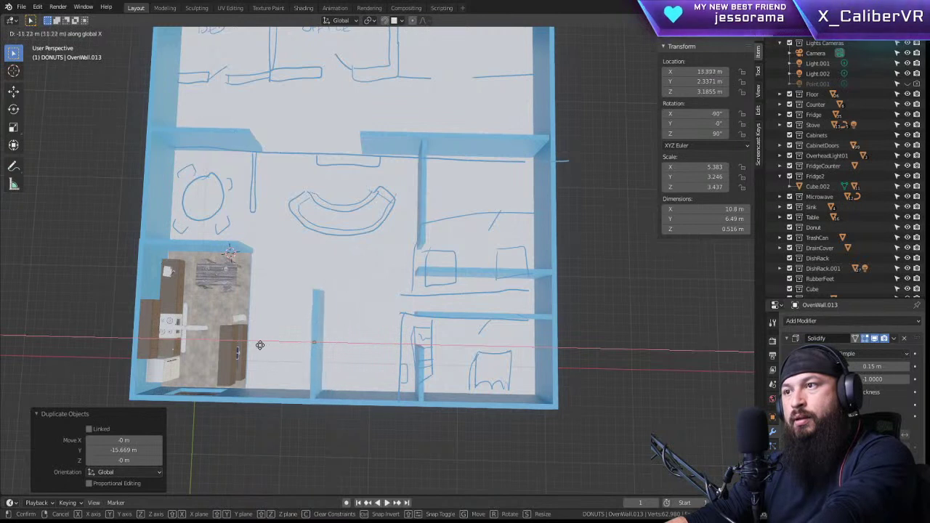
{"action": "left_click", "coordinate": [187, 351]}
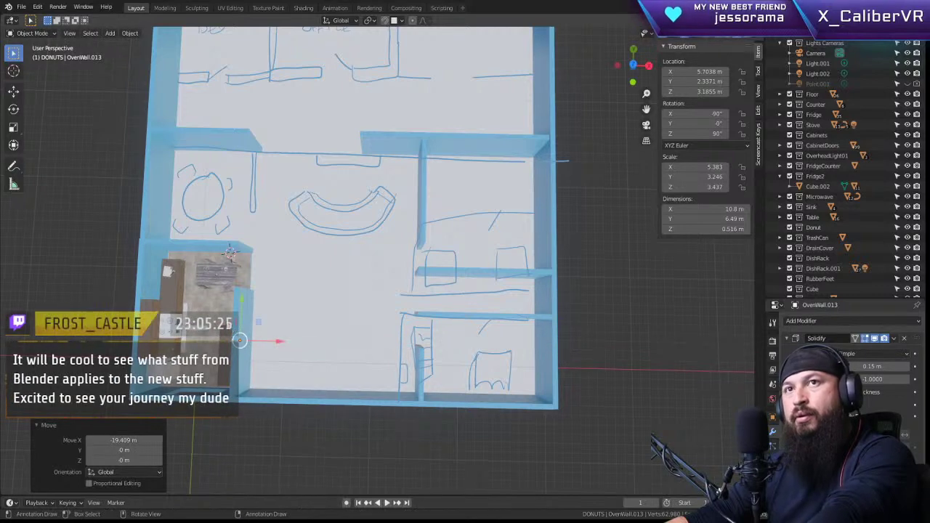
Step: Examine the new kitchen side wall up close, including the opening into the kitchen and the view from inside
{"action": "key", "text": "KP_Decimal"}
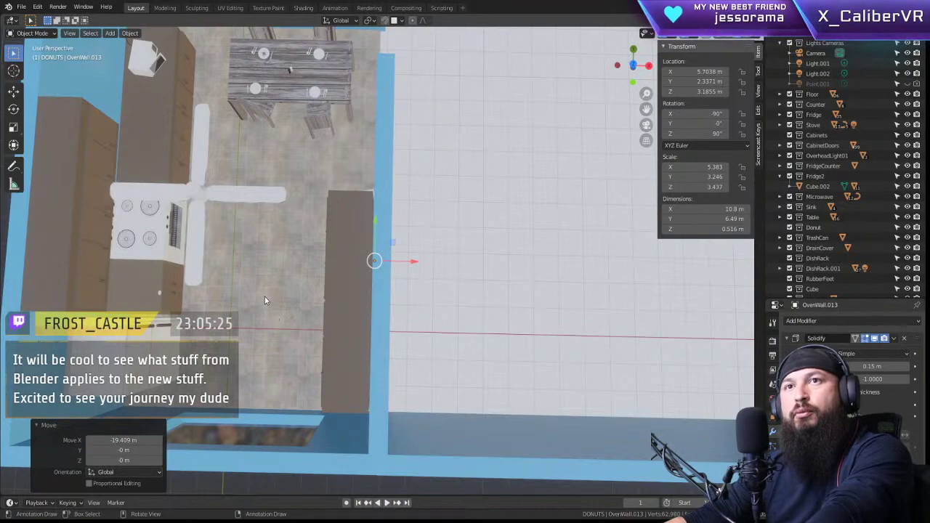
{"action": "middle_click_drag", "start_coordinate": [266, 300], "coordinate": [410, 285]}
{"action": "key", "text": "KP_Divide"}
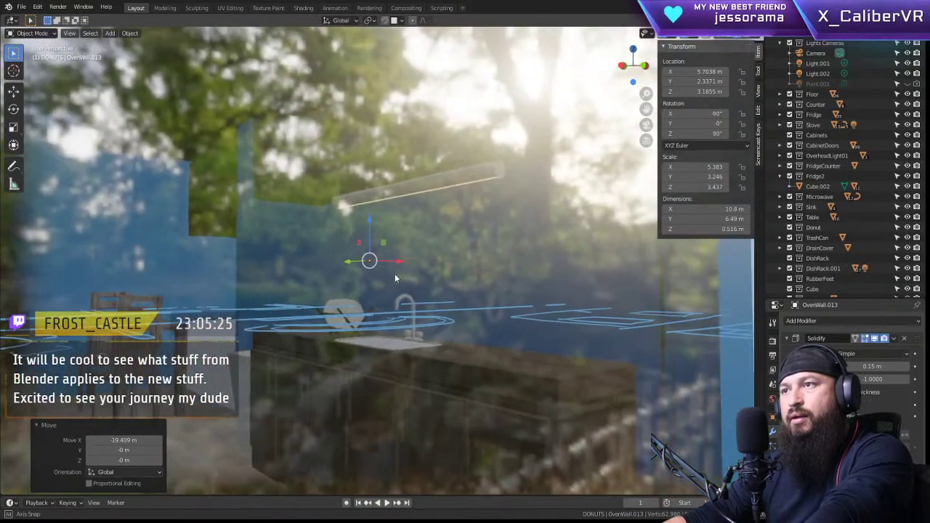
{"action": "scroll", "coordinate": [392, 278], "scroll_direction": "up", "scroll_amount": 2}
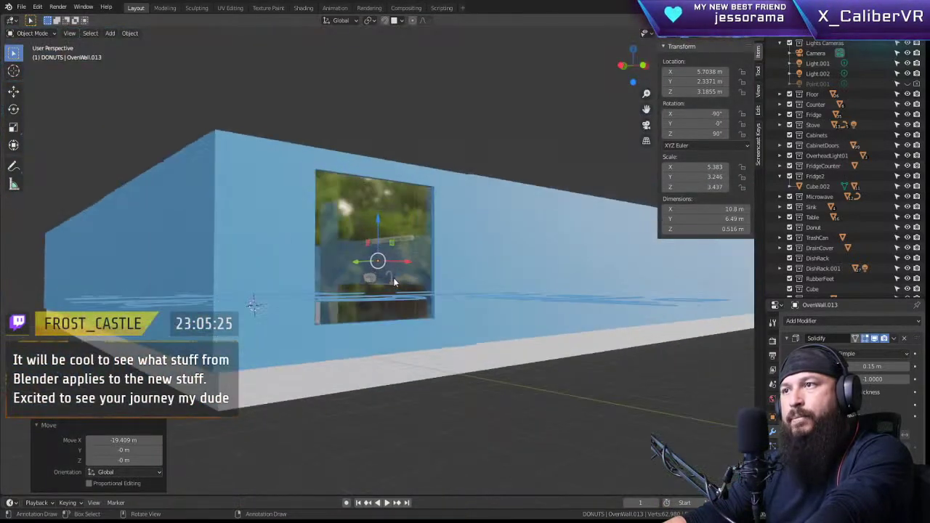
{"action": "middle_click_drag", "start_coordinate": [512, 255], "coordinate": [377, 237]}
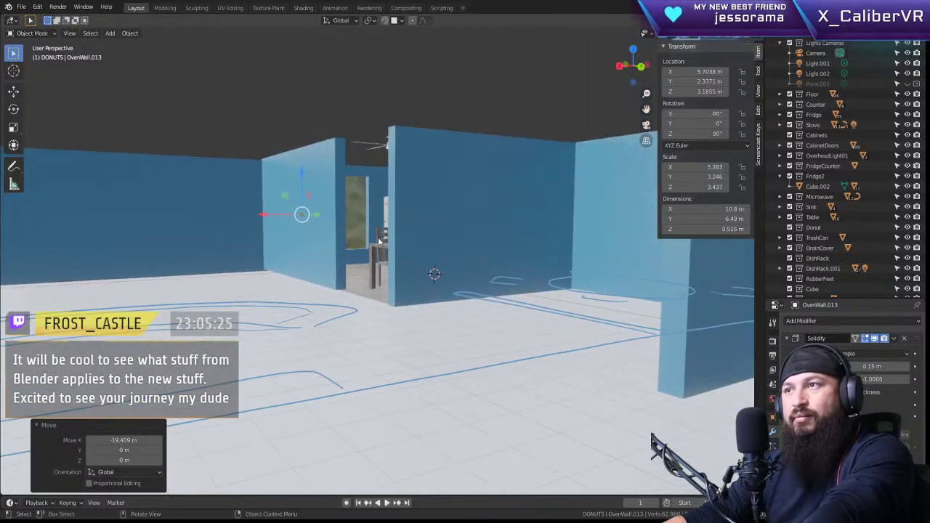
{"action": "scroll", "coordinate": [374, 233], "scroll_direction": "up", "scroll_amount": 5}
{"action": "scroll", "coordinate": [367, 210], "scroll_direction": "down", "scroll_amount": 4}
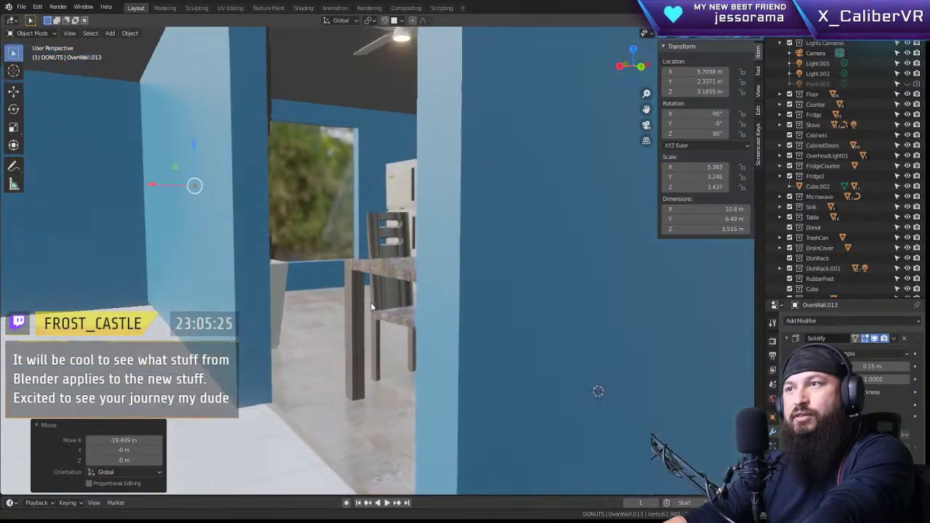
{"action": "middle_click_drag", "start_coordinate": [370, 302], "coordinate": [403, 319]}
{"action": "scroll", "coordinate": [404, 319], "scroll_direction": "up", "scroll_amount": 1}
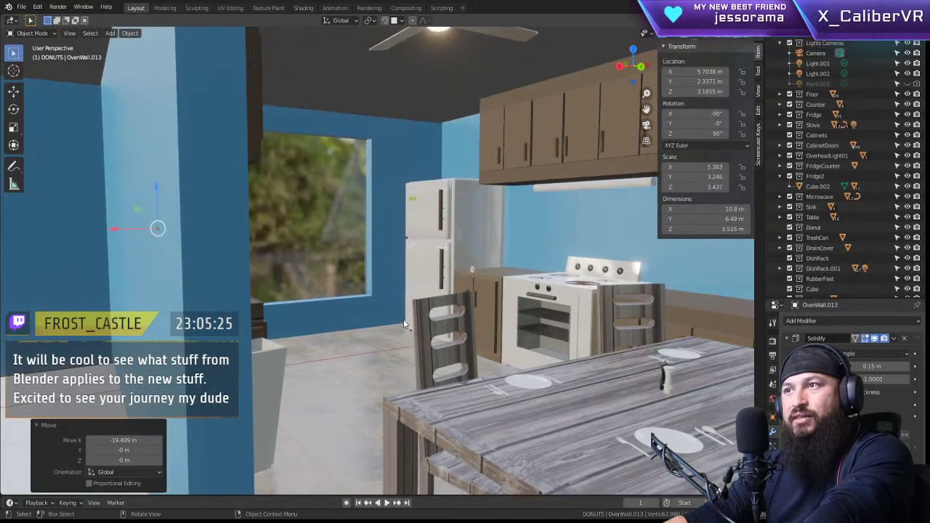
{"action": "scroll", "coordinate": [426, 279], "scroll_direction": "up", "scroll_amount": 3}
{"action": "middle_click_drag", "start_coordinate": [425, 279], "coordinate": [167, 287]}
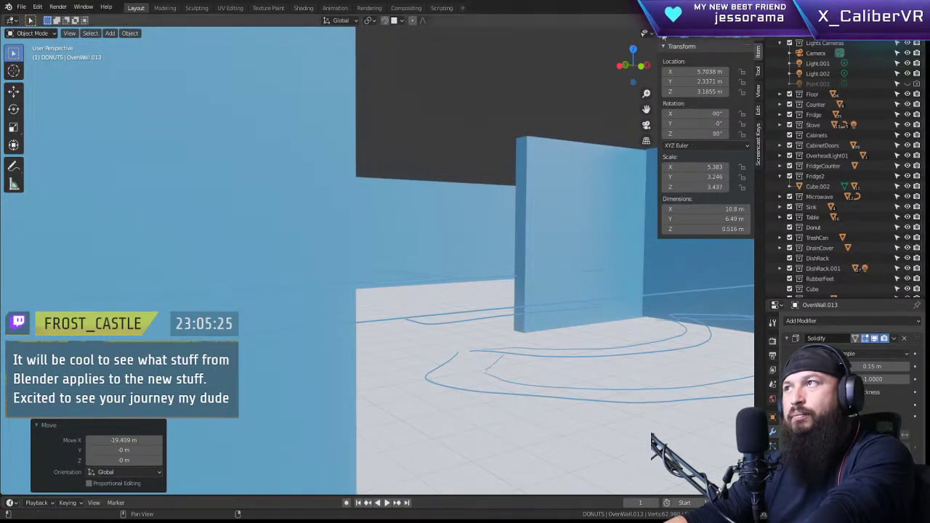
Step: Review the whole house layout from above and from several angles, comparing the walls with the sketched rooms
{"action": "middle_click_drag", "start_coordinate": [566, 302], "coordinate": [580, 304]}
{"action": "scroll", "coordinate": [539, 334], "scroll_direction": "down", "scroll_amount": 6}
{"action": "middle_click_drag", "start_coordinate": [539, 334], "coordinate": [430, 342]}
{"action": "scroll", "coordinate": [431, 341], "scroll_direction": "down", "scroll_amount": 5}
{"action": "scroll", "coordinate": [452, 290], "scroll_direction": "up", "scroll_amount": 6}
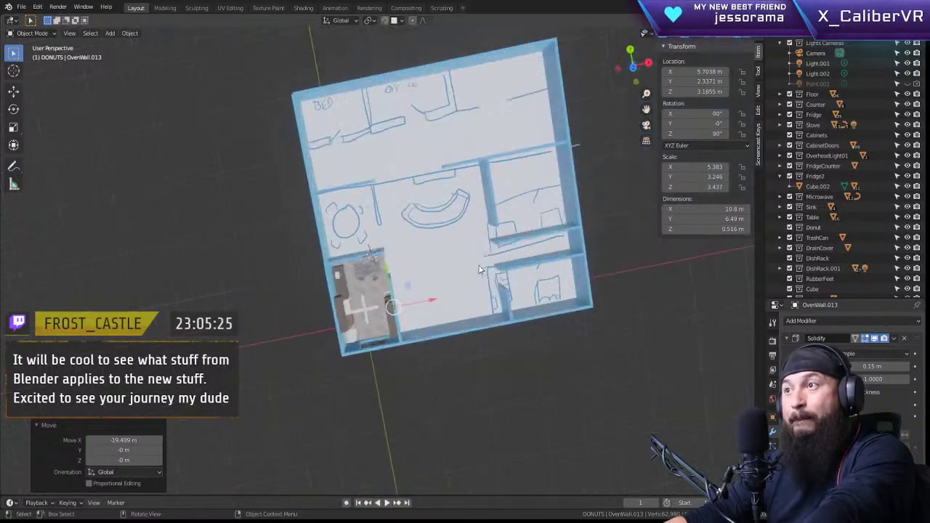
{"action": "middle_click_drag", "start_coordinate": [480, 193], "coordinate": [408, 173]}
{"action": "scroll", "coordinate": [416, 238], "scroll_direction": "up", "scroll_amount": 2}
{"action": "scroll", "coordinate": [406, 248], "scroll_direction": "down", "scroll_amount": 4}
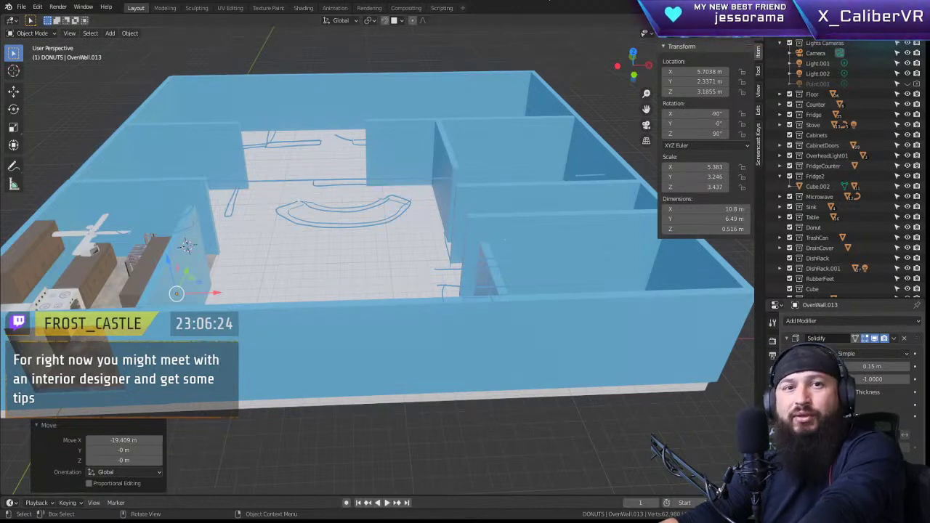
{"action": "middle_click_drag", "start_coordinate": [419, 196], "coordinate": [432, 221]}
{"action": "scroll", "coordinate": [436, 221], "scroll_direction": "down", "scroll_amount": 6}
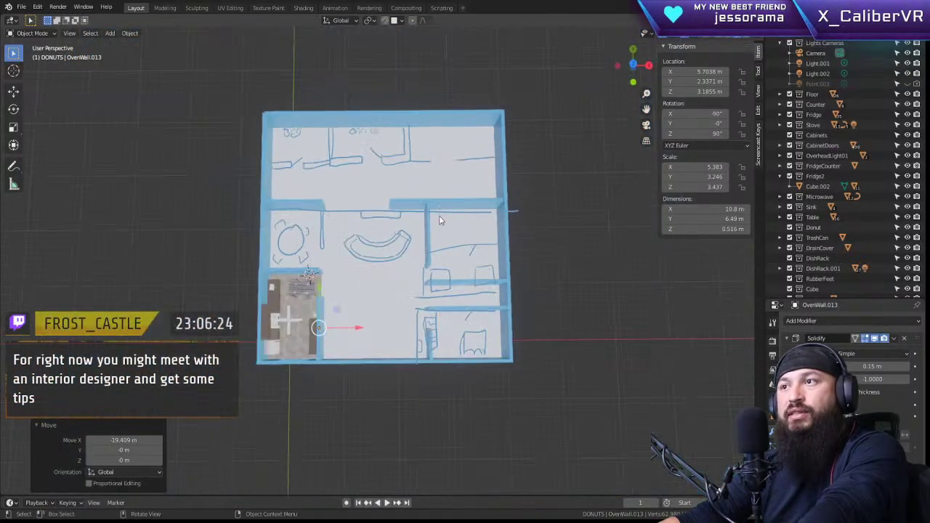
{"action": "scroll", "coordinate": [439, 220], "scroll_direction": "up", "scroll_amount": 2}
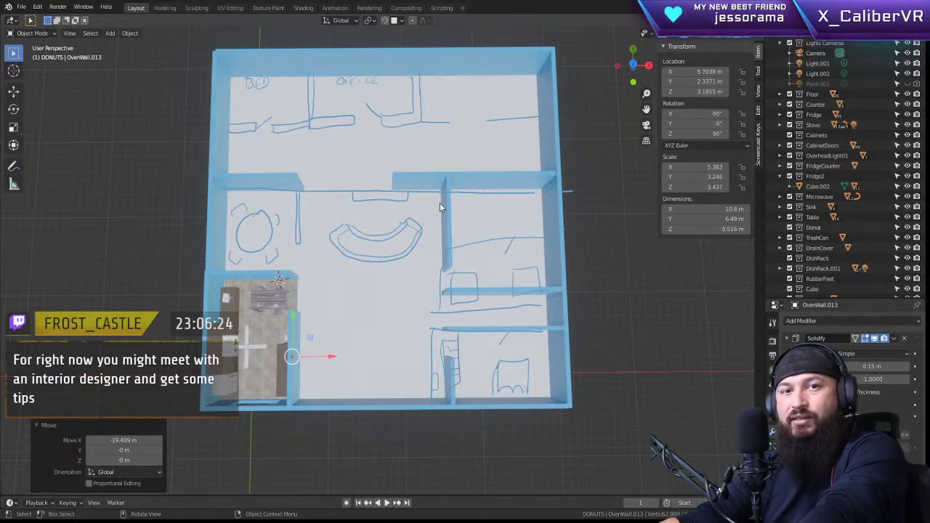
{"action": "middle_click_drag", "start_coordinate": [439, 206], "coordinate": [401, 162]}
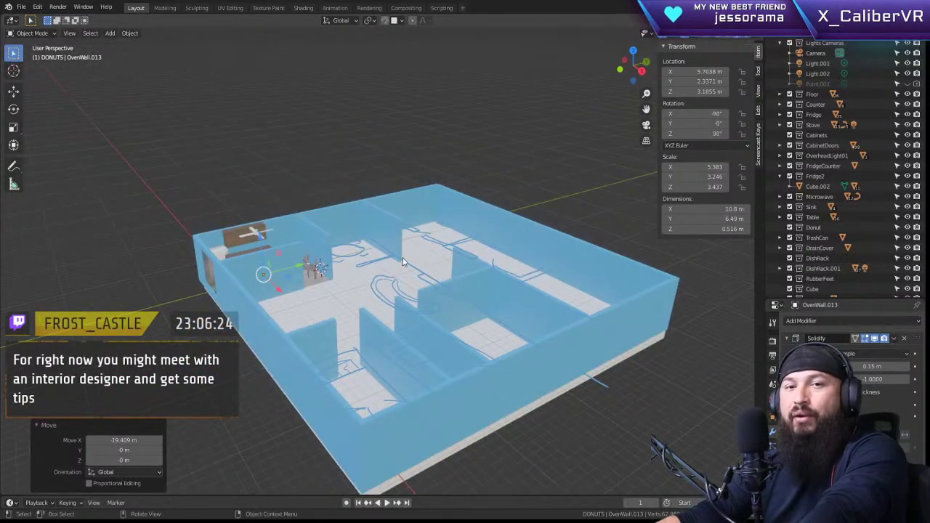
{"action": "middle_click_drag", "start_coordinate": [406, 276], "coordinate": [340, 274]}
{"action": "scroll", "coordinate": [411, 259], "scroll_direction": "up", "scroll_amount": 4}
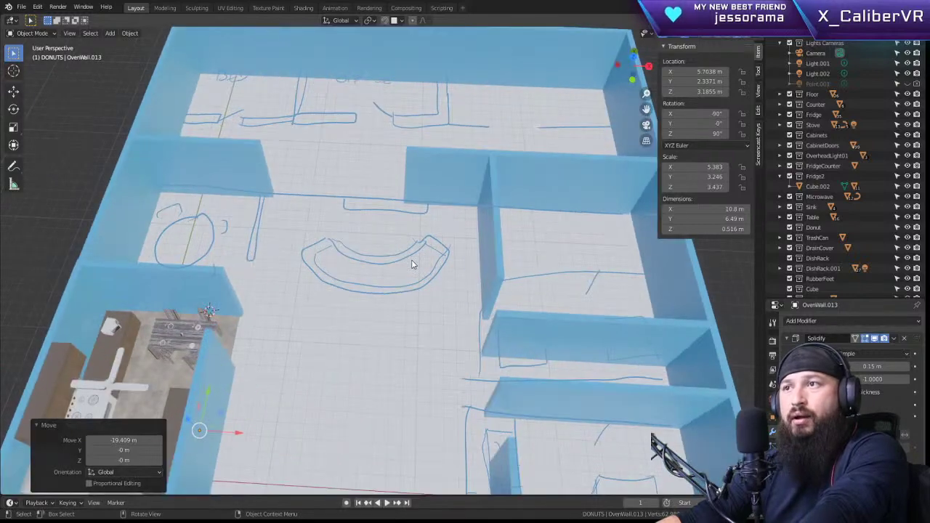
{"action": "middle_click_drag", "start_coordinate": [438, 246], "coordinate": [379, 256]}
{"action": "scroll", "coordinate": [356, 240], "scroll_direction": "down", "scroll_amount": 5}
{"action": "middle_click_drag", "start_coordinate": [340, 224], "coordinate": [334, 219]}
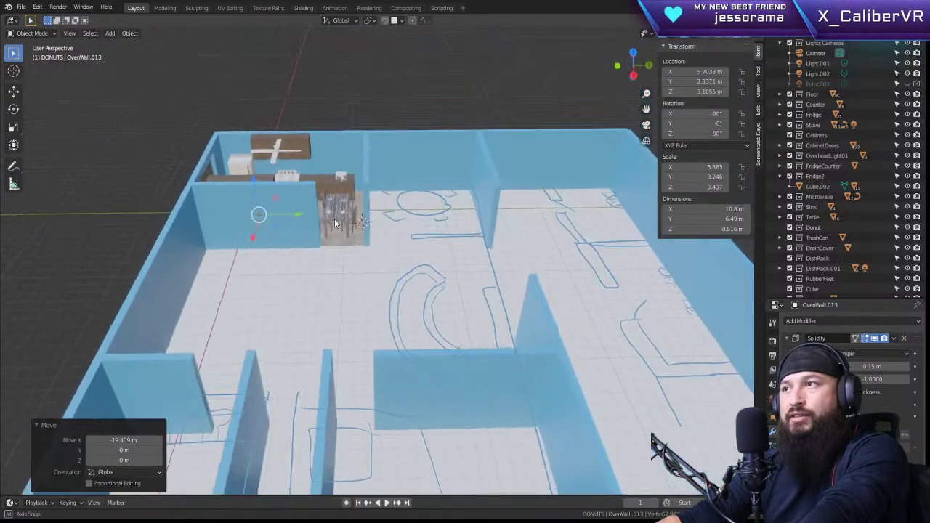
Step: Shorten the wide bedroom's front wall beside the hallway by scaling it along Y by about 0.843
{"action": "middle_click_drag", "start_coordinate": [559, 263], "coordinate": [324, 303]}
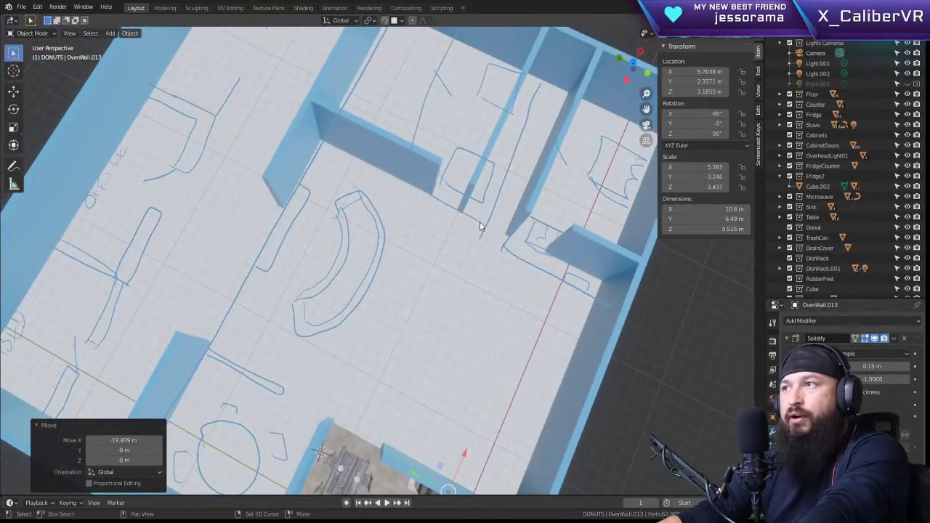
{"action": "middle_click_drag", "start_coordinate": [480, 227], "coordinate": [279, 320], "text": "shift"}
{"action": "middle_click_drag", "start_coordinate": [310, 258], "coordinate": [379, 199], "text": "shift"}
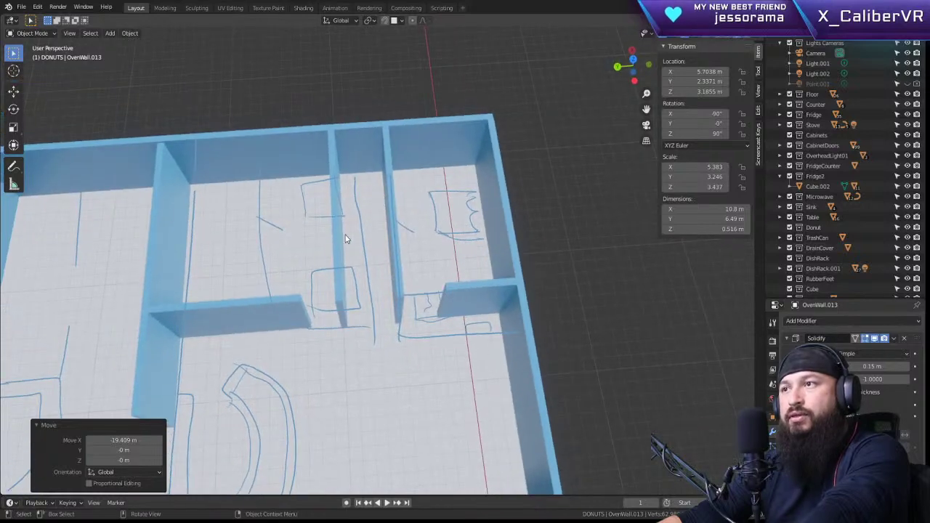
{"action": "middle_click_drag", "start_coordinate": [345, 238], "coordinate": [371, 238]}
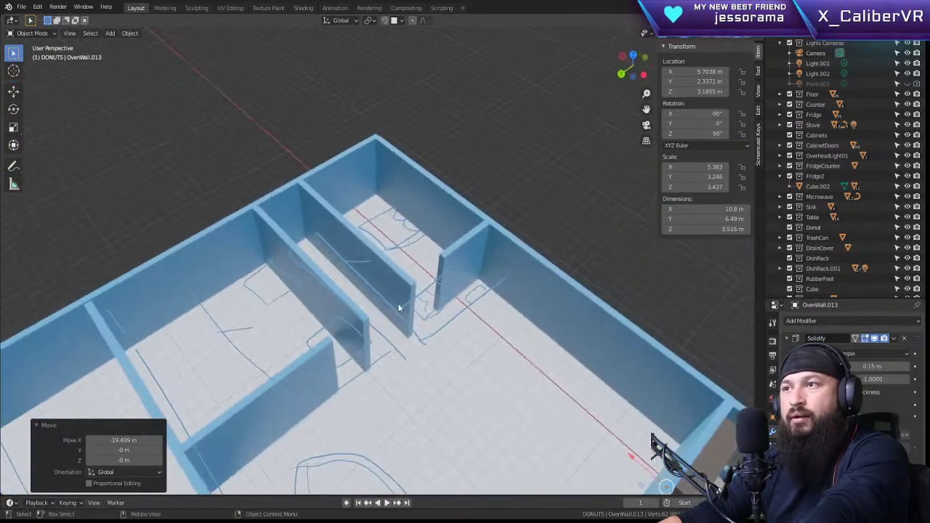
{"action": "scroll", "coordinate": [425, 338], "scroll_direction": "up", "scroll_amount": 2}
{"action": "middle_click_drag", "start_coordinate": [416, 401], "coordinate": [464, 226]}
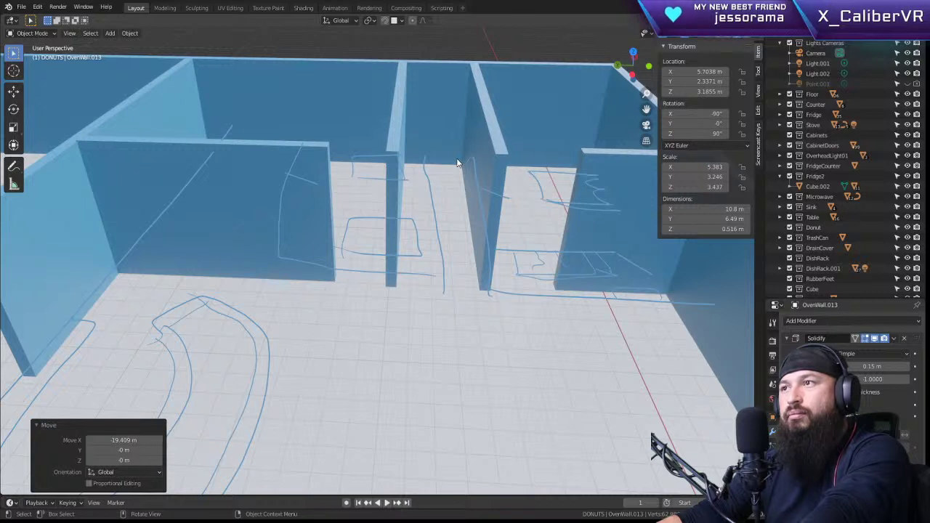
{"action": "left_click", "coordinate": [304, 225]}
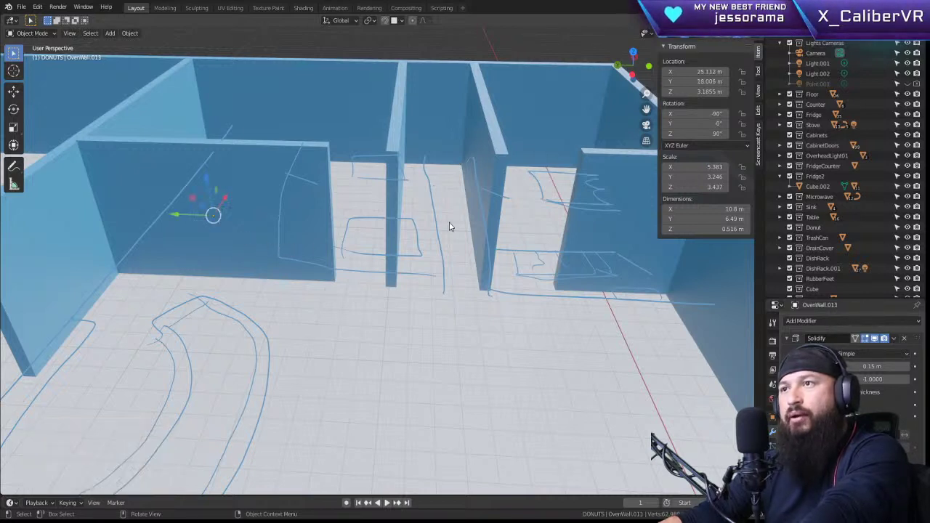
{"action": "key", "text": "s"}
{"action": "key", "text": "y"}
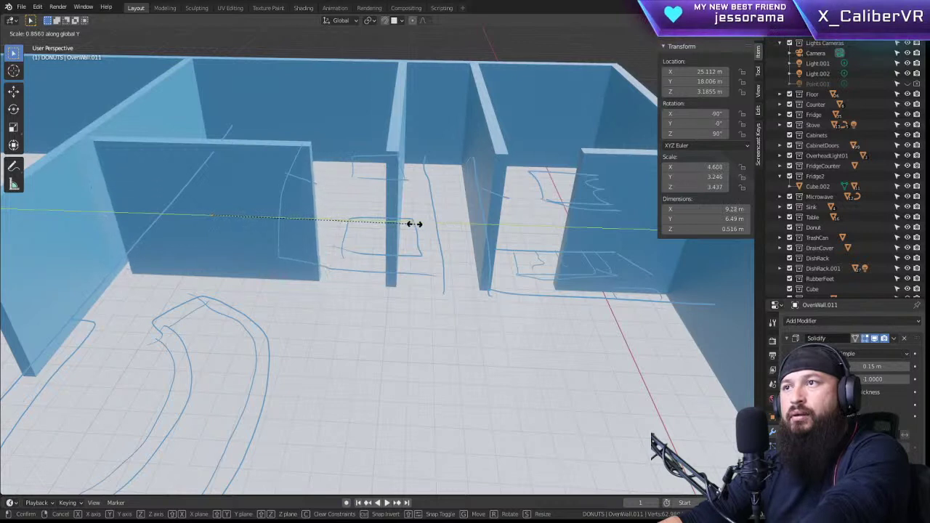
{"action": "left_click", "coordinate": [412, 227]}
Step: Move the shortened front wall about 0.76 m along Y, and the hallway wall nearest it about 0.90 m along Y
{"action": "key", "text": "g"}
{"action": "key", "text": "y"}
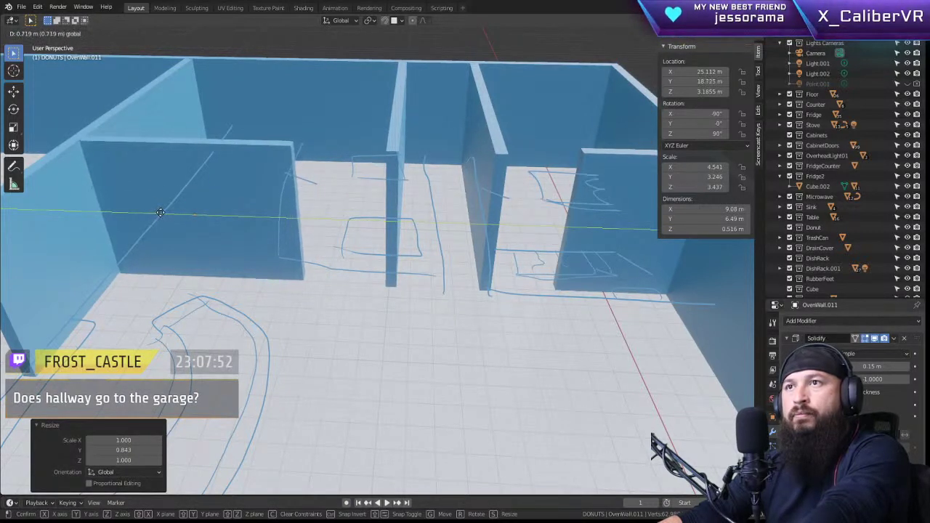
{"action": "left_click", "coordinate": [160, 215]}
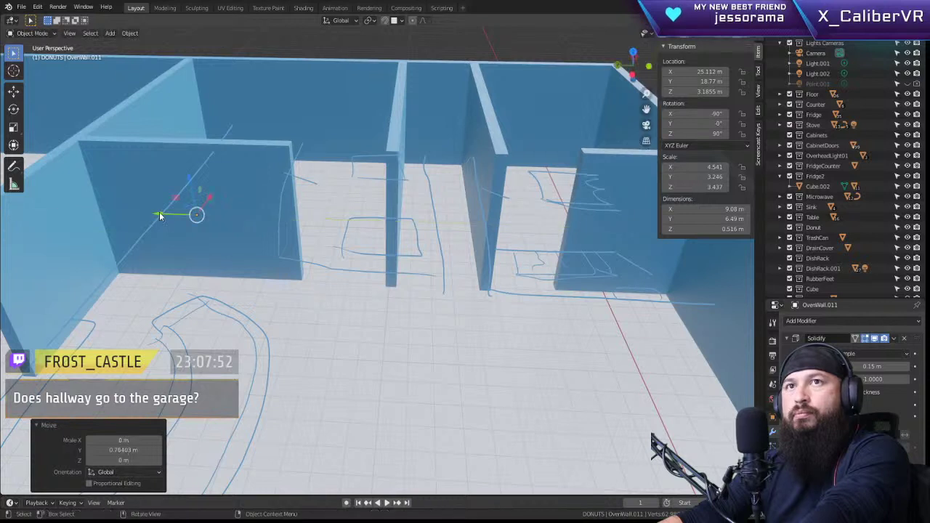
{"action": "left_click", "coordinate": [400, 134]}
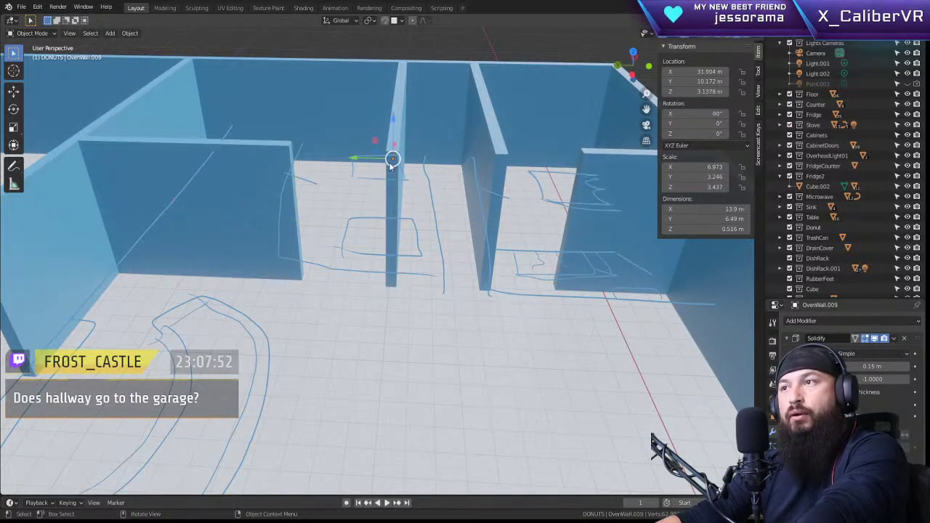
{"action": "left_click_drag", "start_coordinate": [352, 160], "coordinate": [334, 149]}
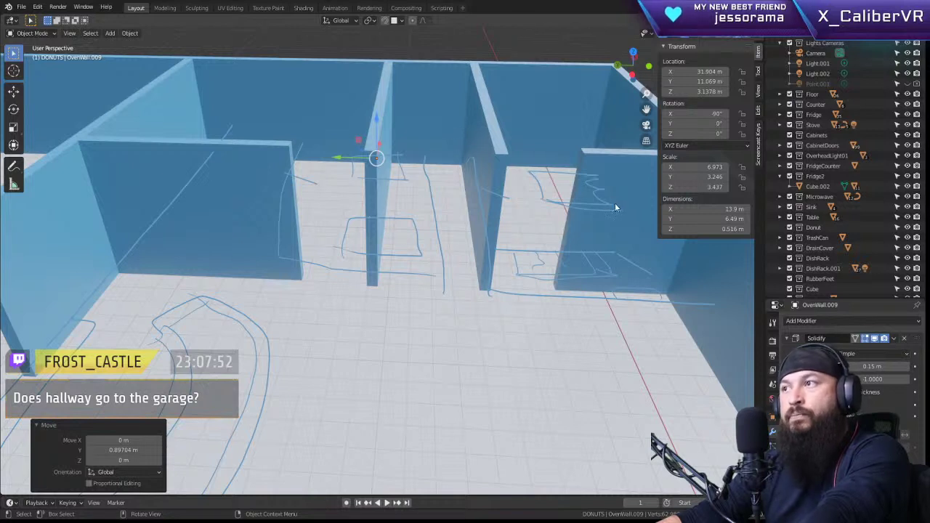
Step: Duplicate the corner room's short front wall, leaving the copy in its original position
{"action": "left_click", "coordinate": [621, 233]}
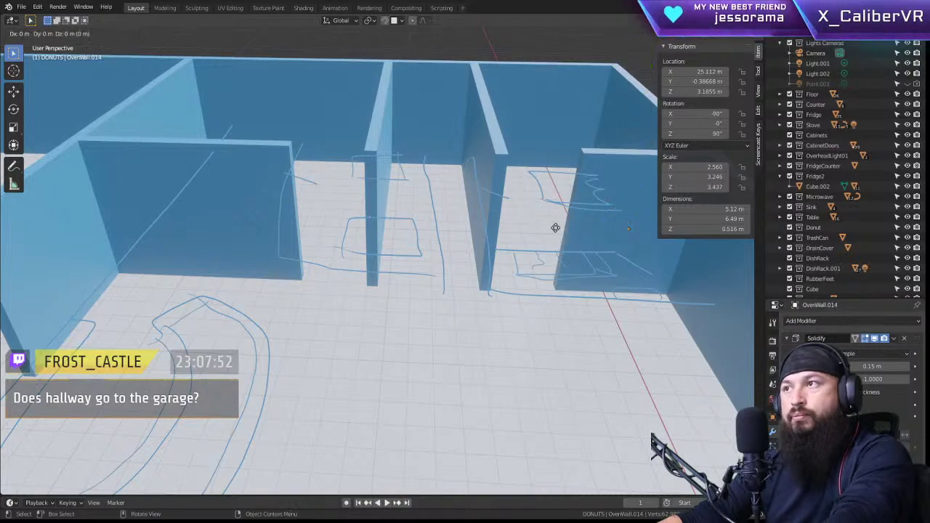
{"action": "key", "text": "shift+d"}
{"action": "right_click", "coordinate": [522, 230]}
Step: Add a vertical loop cut to the hallway wall bordering the corner room, sliding it to factor 0.949 near the free end
{"action": "middle_click_drag", "start_coordinate": [398, 203], "coordinate": [460, 85]}
{"action": "scroll", "coordinate": [421, 289], "scroll_direction": "down", "scroll_amount": 3}
{"action": "middle_click_drag", "start_coordinate": [443, 211], "coordinate": [349, 190]}
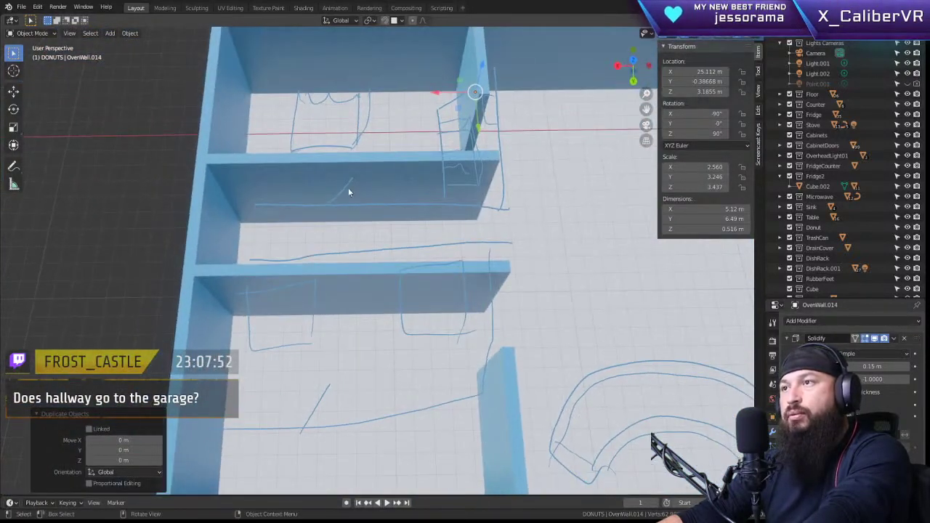
{"action": "left_click", "coordinate": [350, 192]}
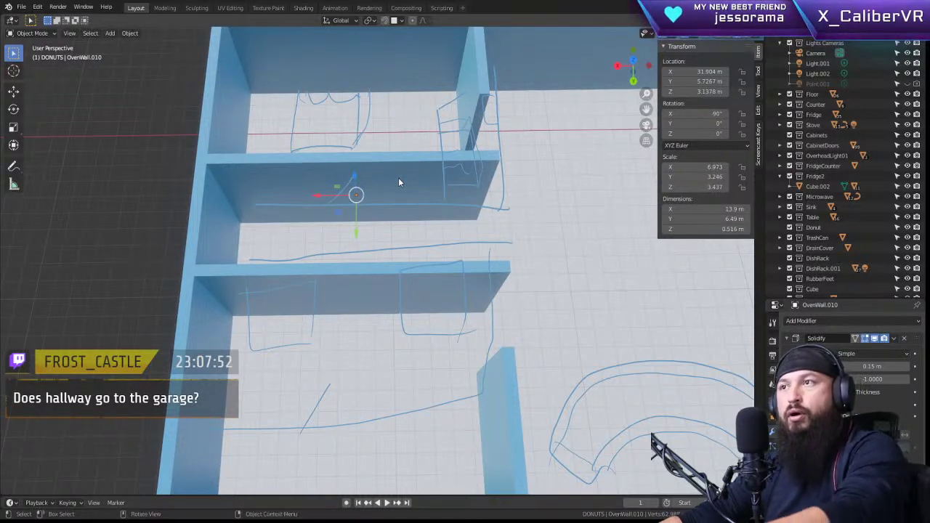
{"action": "key", "text": "Tab"}
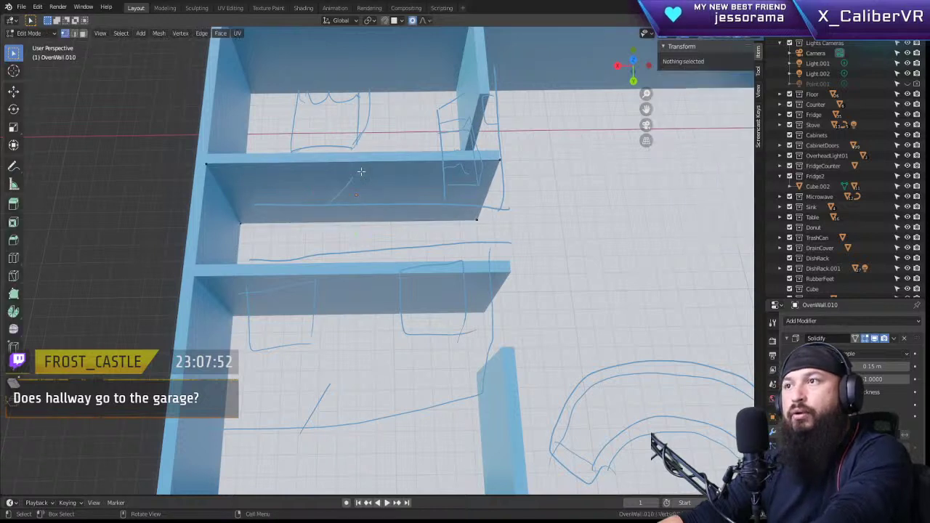
{"action": "key", "text": "ctrl+r"}
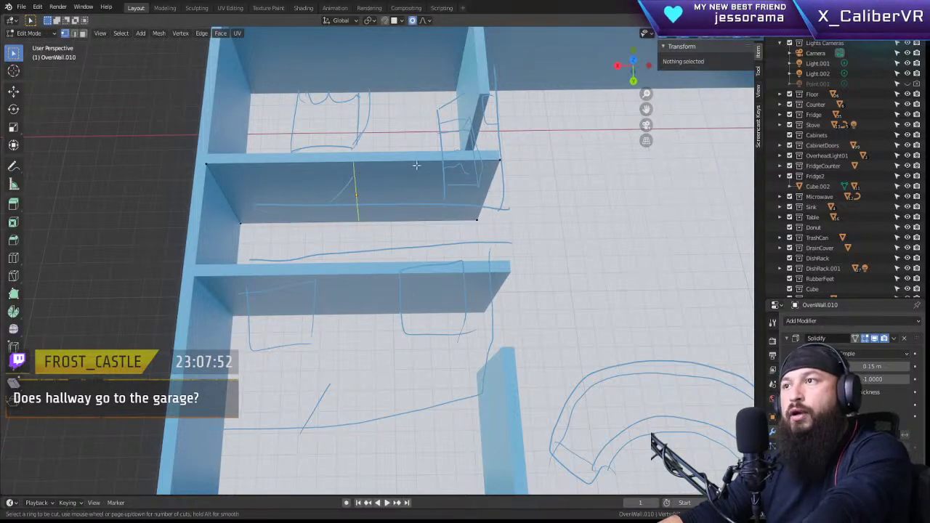
{"action": "left_click", "coordinate": [364, 181]}
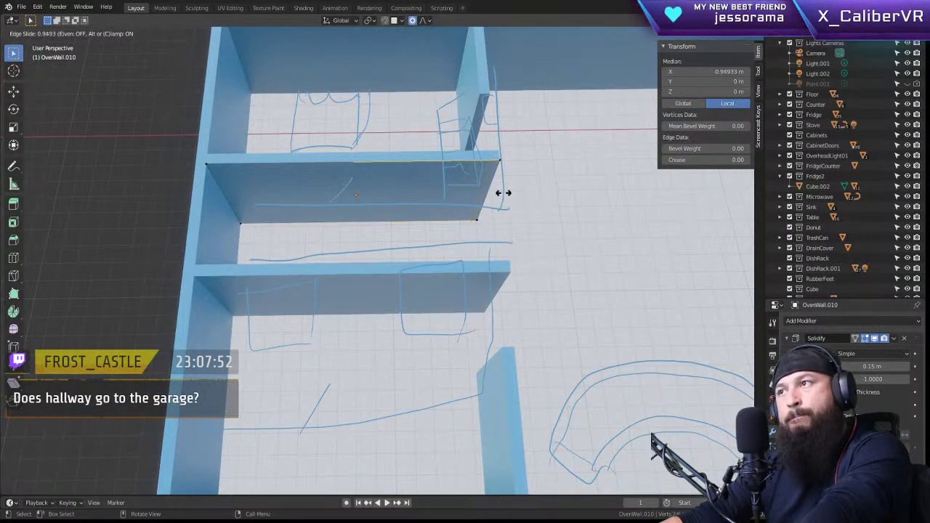
{"action": "left_click", "coordinate": [502, 193]}
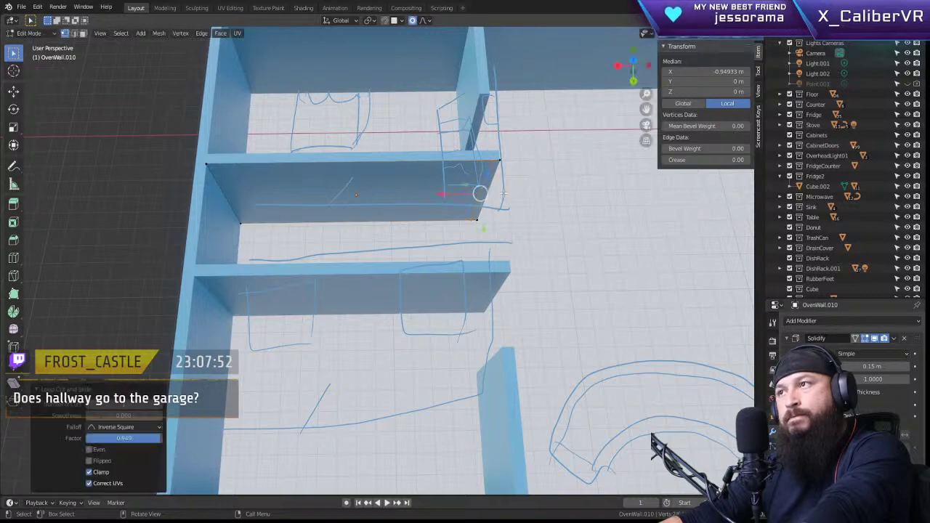
Step: Switch to face selection and select the narrow strip at the free end of the corner room's hallway wall
{"action": "middle_click_drag", "start_coordinate": [548, 202], "coordinate": [452, 156]}
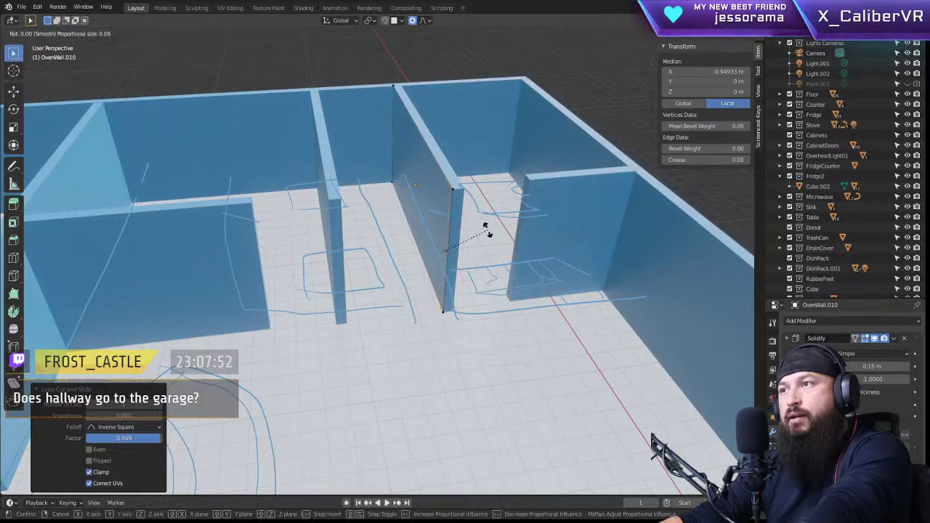
{"action": "middle_click_drag", "start_coordinate": [459, 237], "coordinate": [501, 227]}
{"action": "key", "text": "3"}
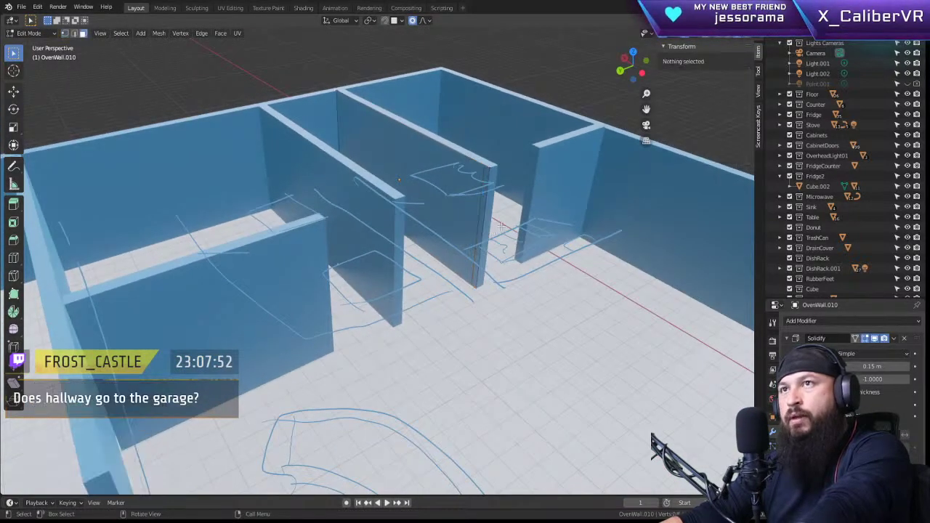
{"action": "left_click", "coordinate": [479, 228]}
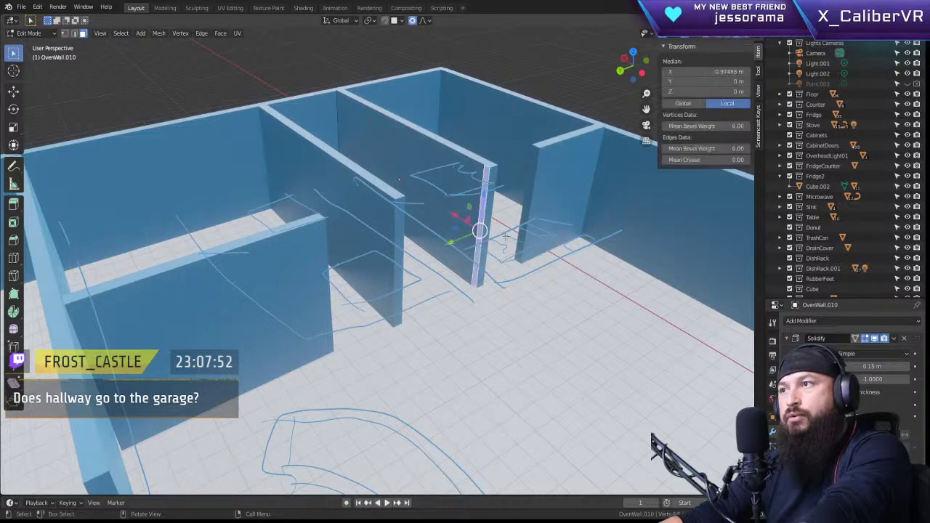
{"action": "middle_click_drag", "start_coordinate": [543, 249], "coordinate": [498, 239]}
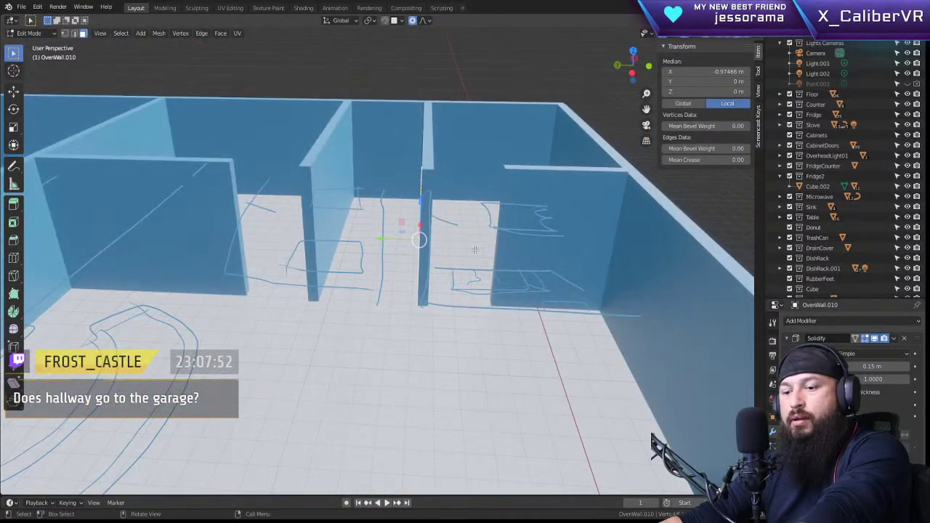
Step: Try to extrude the selected end strip about 3.03 m across the hallway, inspect the corner, and undo the extrusion
{"action": "key", "text": "e"}
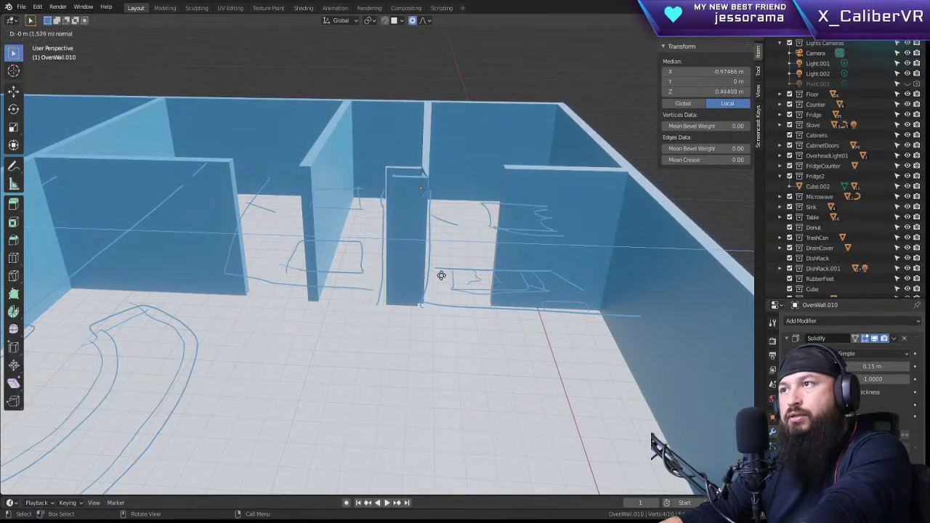
{"action": "left_click", "coordinate": [411, 270]}
{"action": "middle_click_drag", "start_coordinate": [411, 269], "coordinate": [403, 242]}
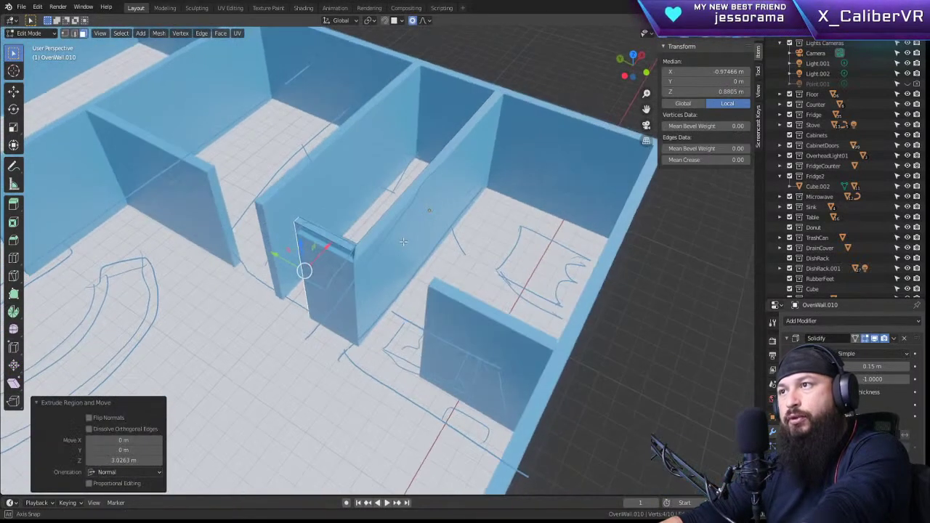
{"action": "scroll", "coordinate": [345, 253], "scroll_direction": "up", "scroll_amount": 5}
{"action": "middle_click_drag", "start_coordinate": [345, 252], "coordinate": [429, 96]}
{"action": "scroll", "coordinate": [450, 257], "scroll_direction": "down", "scroll_amount": 3}
{"action": "key", "text": "ctrl+z"}
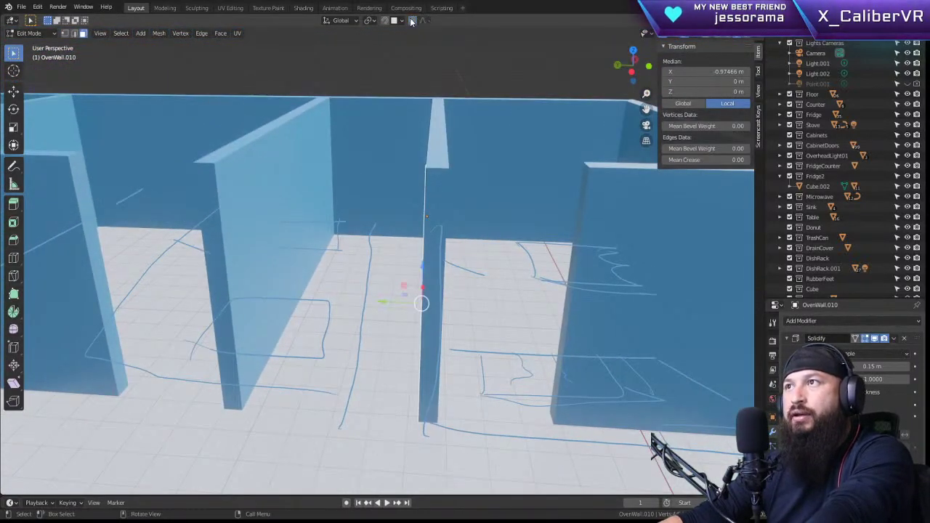
Step: Try the end strip extrusion again with proportional editing off, about 3.24 m along its normal, and undo it
{"action": "middle_click_drag", "start_coordinate": [382, 252], "coordinate": [393, 214]}
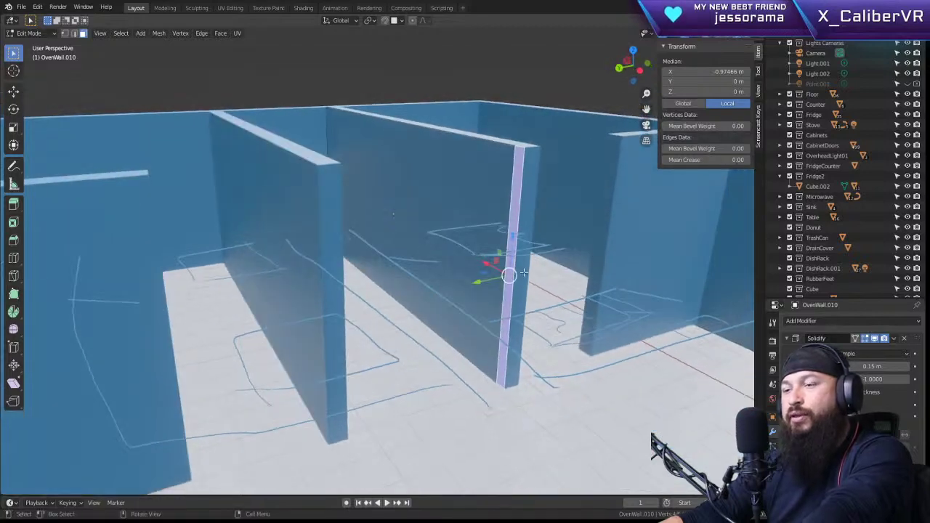
{"action": "key", "text": "e"}
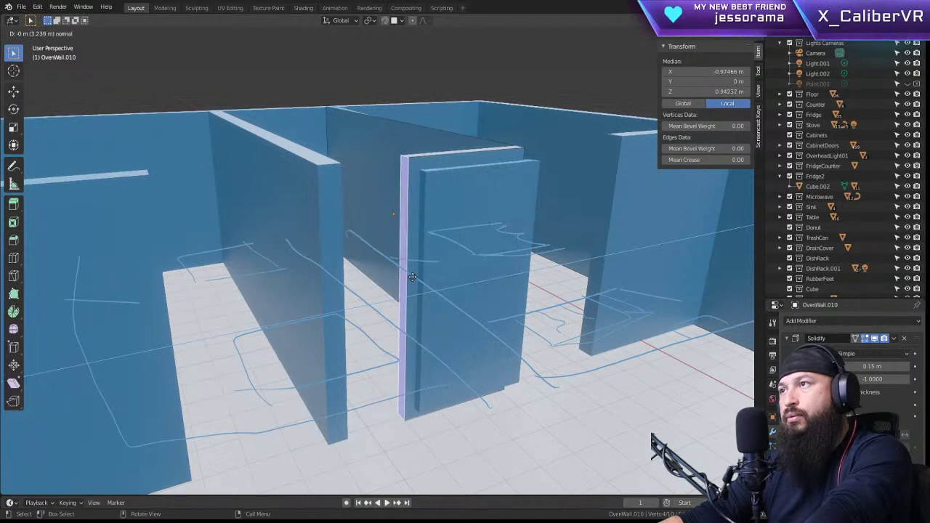
{"action": "left_click", "coordinate": [412, 276]}
{"action": "middle_click_drag", "start_coordinate": [412, 277], "coordinate": [538, 281]}
{"action": "key", "text": "ctrl+z"}
{"action": "key", "text": "e"}
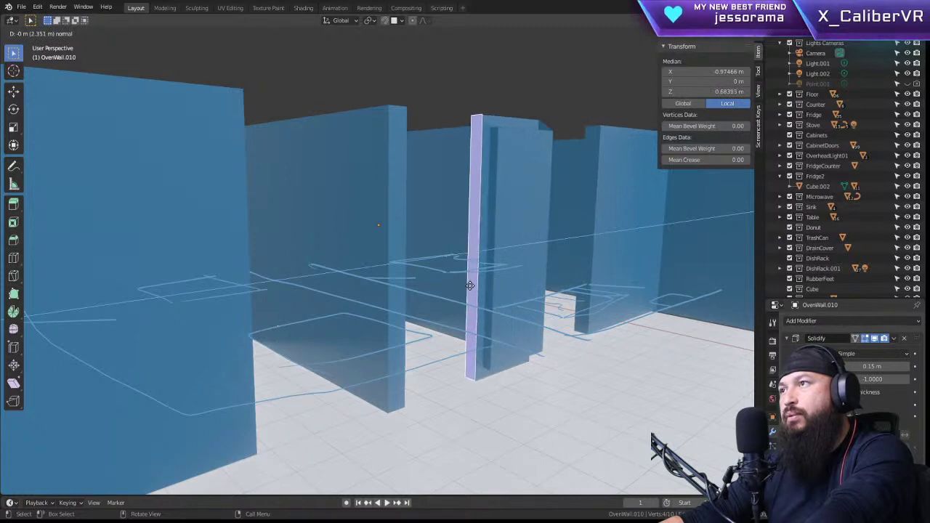
{"action": "key", "text": "Escape"}
{"action": "scroll", "coordinate": [537, 239], "scroll_direction": "up", "scroll_amount": 3}
{"action": "scroll", "coordinate": [551, 236], "scroll_direction": "down", "scroll_amount": 3}
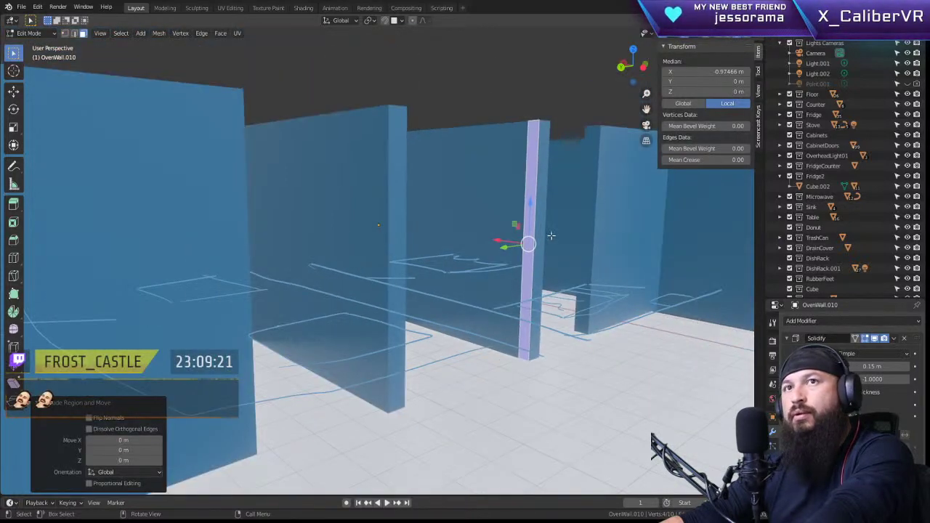
Step: Try to extrude the end strip about 3.67 m towards the opposite hallway wall, check it up close, and undo it
{"action": "middle_click_drag", "start_coordinate": [552, 233], "coordinate": [469, 273]}
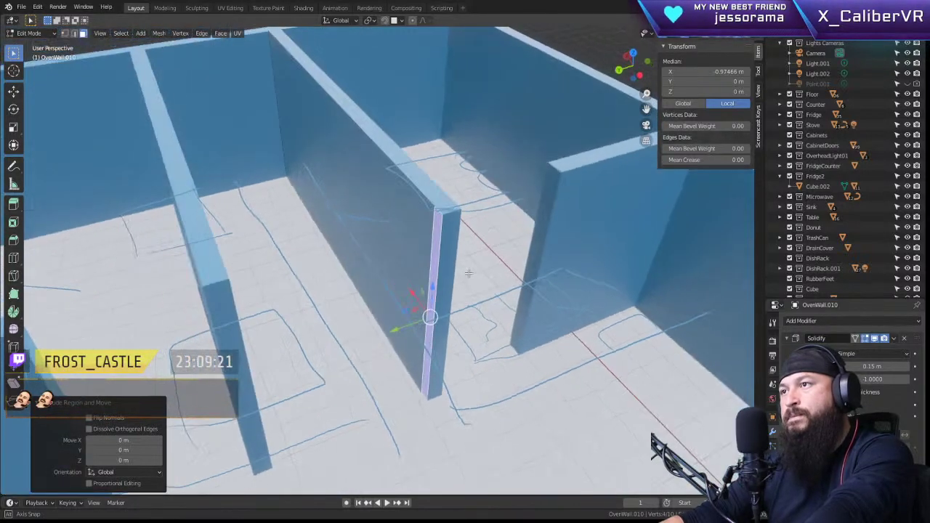
{"action": "key", "text": "e"}
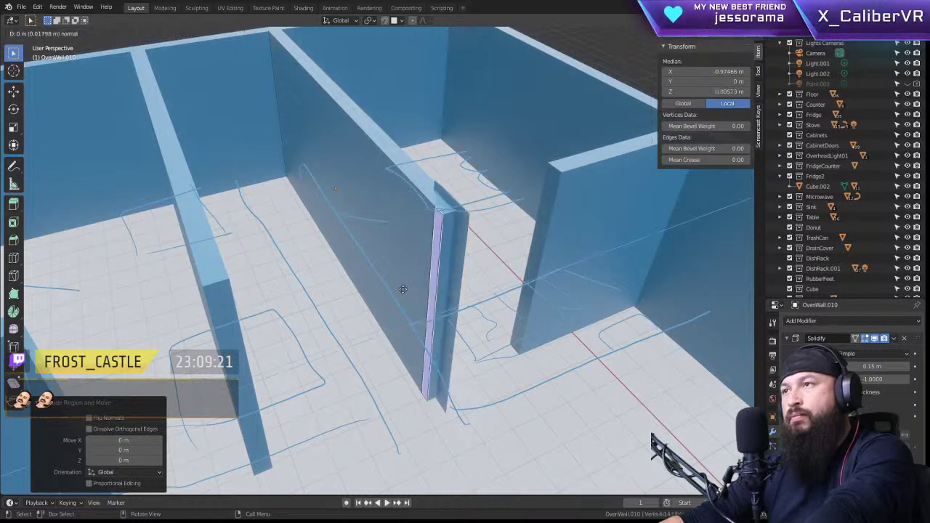
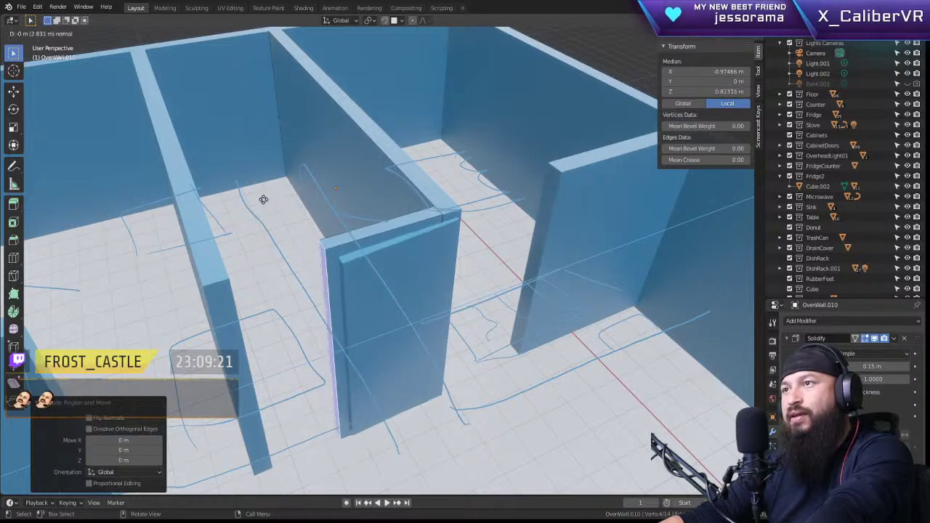
{"action": "left_click", "coordinate": [273, 344]}
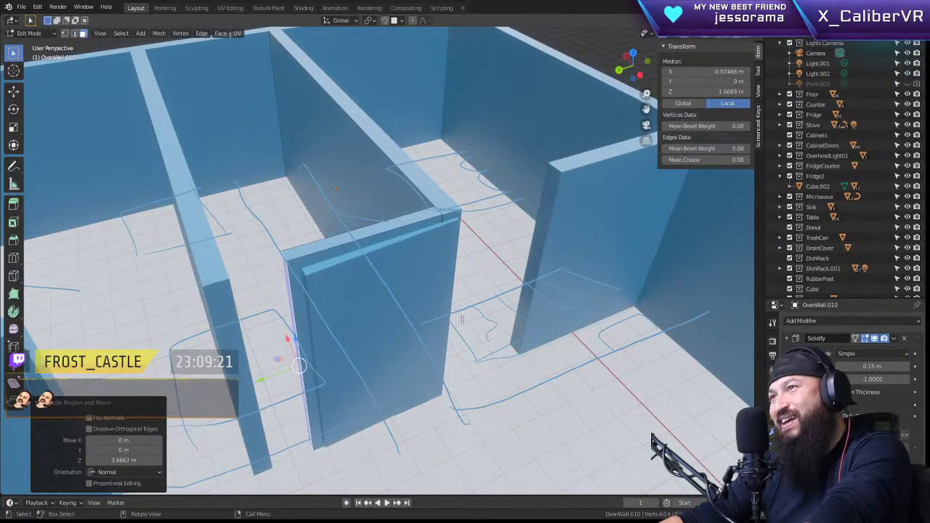
{"action": "middle_click_drag", "start_coordinate": [273, 343], "coordinate": [493, 248]}
{"action": "scroll", "coordinate": [419, 273], "scroll_direction": "up", "scroll_amount": 4}
{"action": "key", "text": "ctrl+z"}
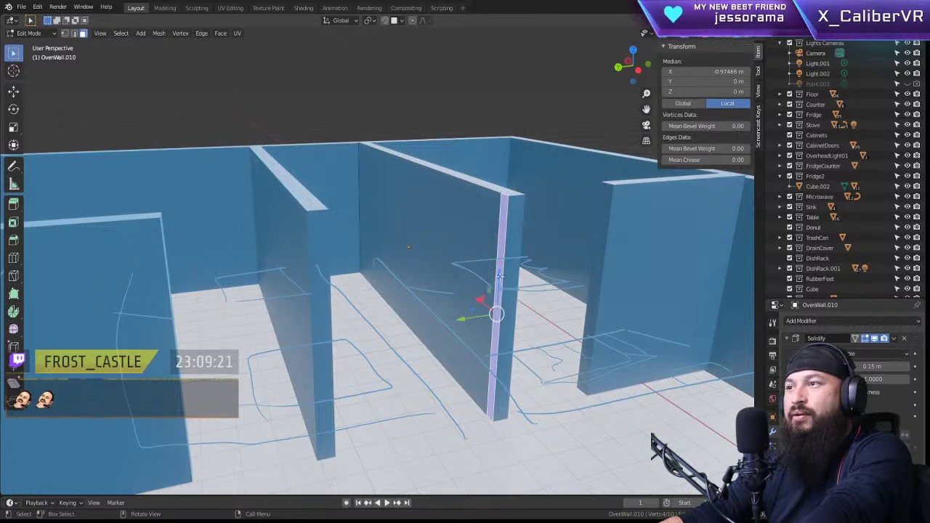
Step: Try to lower the end strip face about 0.15 m along Z, and undo the move
{"action": "key", "text": "g"}
{"action": "key", "text": "z"}
{"action": "left_click", "coordinate": [494, 291]}
{"action": "right_click", "coordinate": [459, 282]}
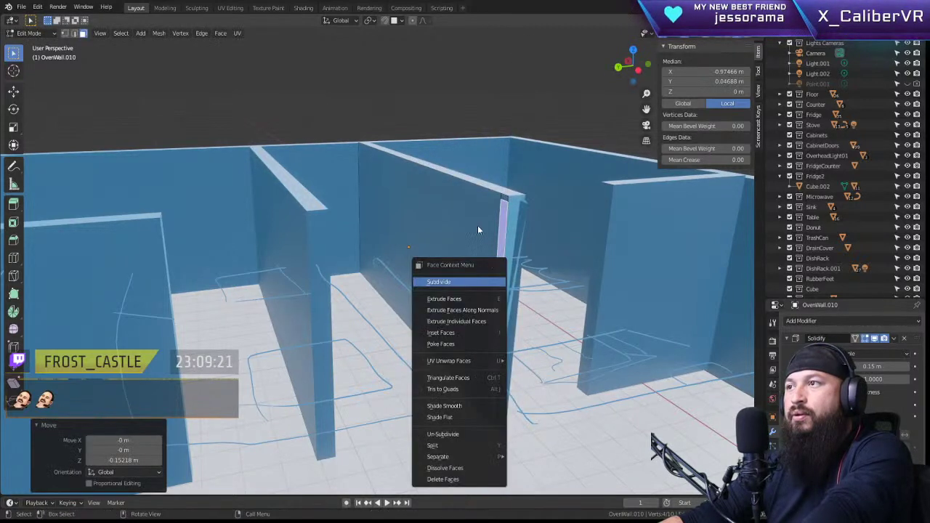
{"action": "key", "text": "Escape"}
{"action": "key", "text": "ctrl+z"}
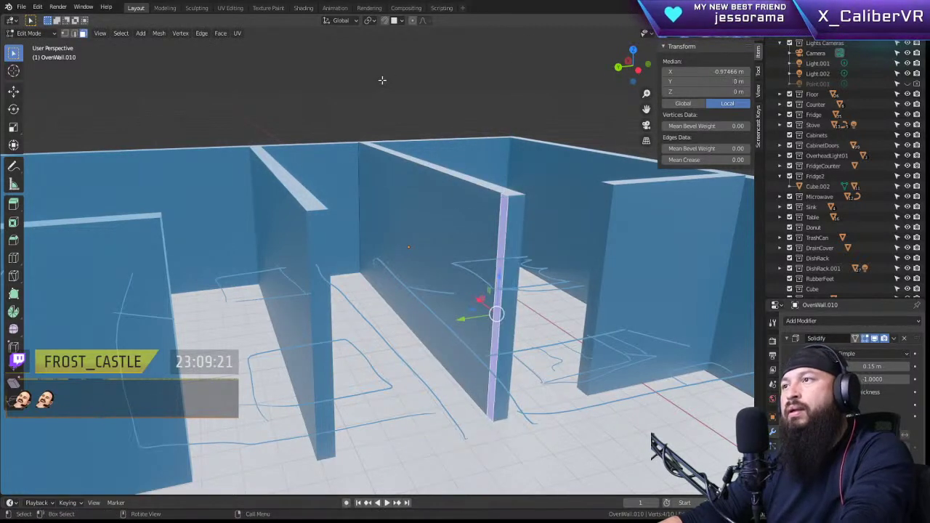
{"action": "key", "text": "Tab"}
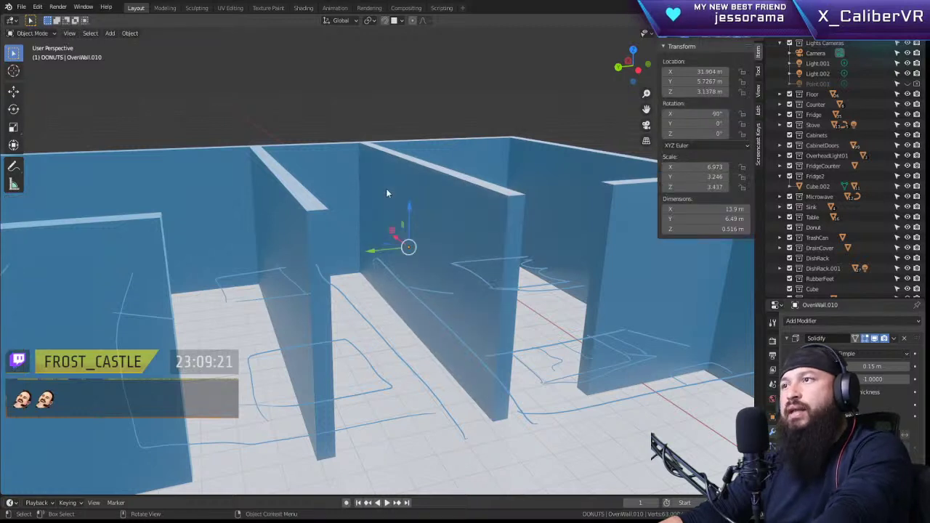
{"action": "key", "text": "Tab"}
{"action": "left_click", "coordinate": [497, 314]}
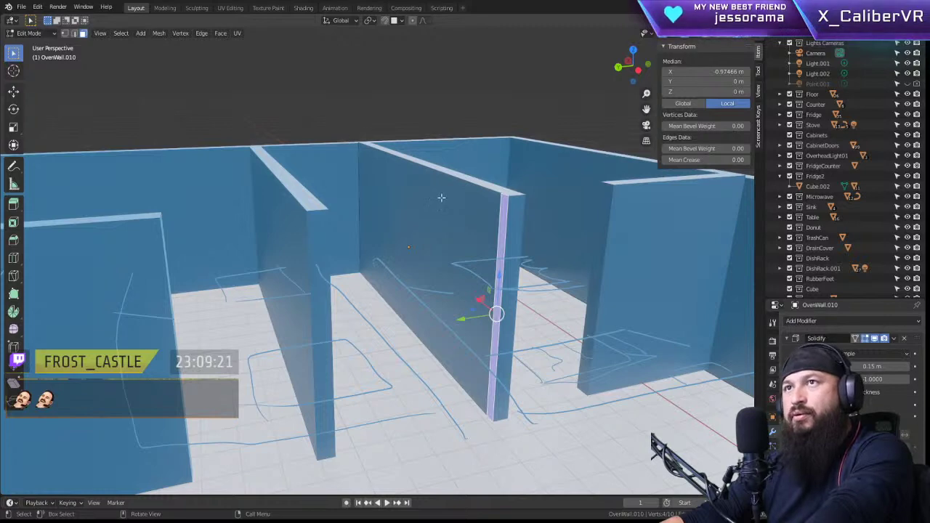
{"action": "middle_click_drag", "start_coordinate": [441, 197], "coordinate": [484, 240]}
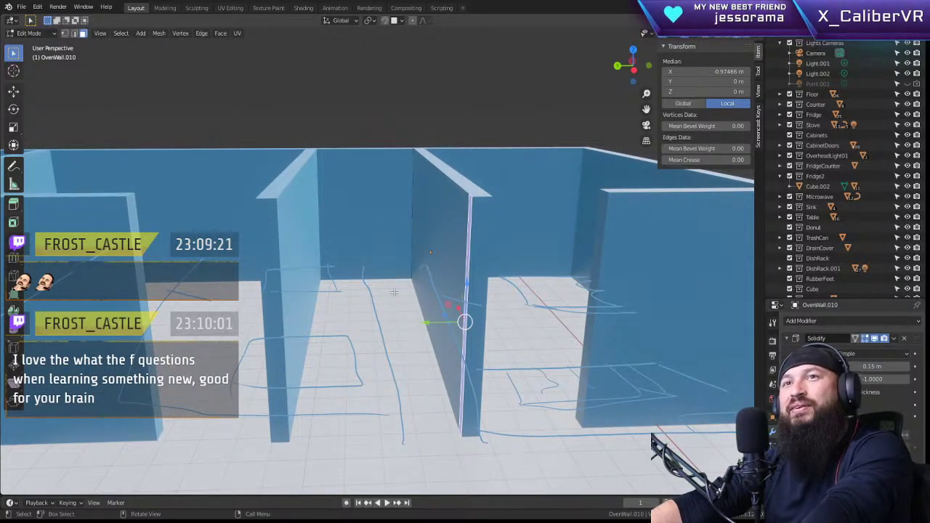
{"action": "middle_click_drag", "start_coordinate": [381, 292], "coordinate": [431, 289]}
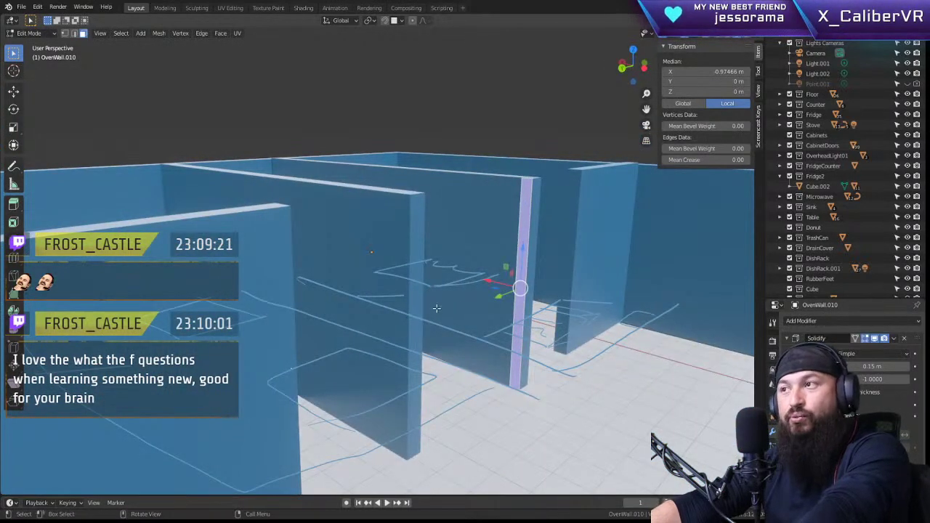
{"action": "middle_click_drag", "start_coordinate": [517, 253], "coordinate": [479, 218]}
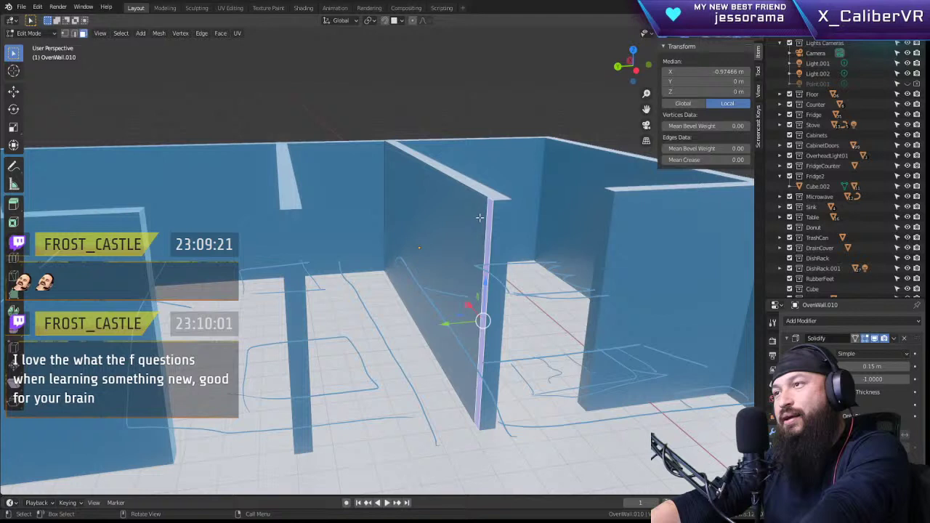
Step: Try to extrude the end strip face about 0.62 m along global Y, and undo the extrusion
{"action": "left_click", "coordinate": [413, 21]}
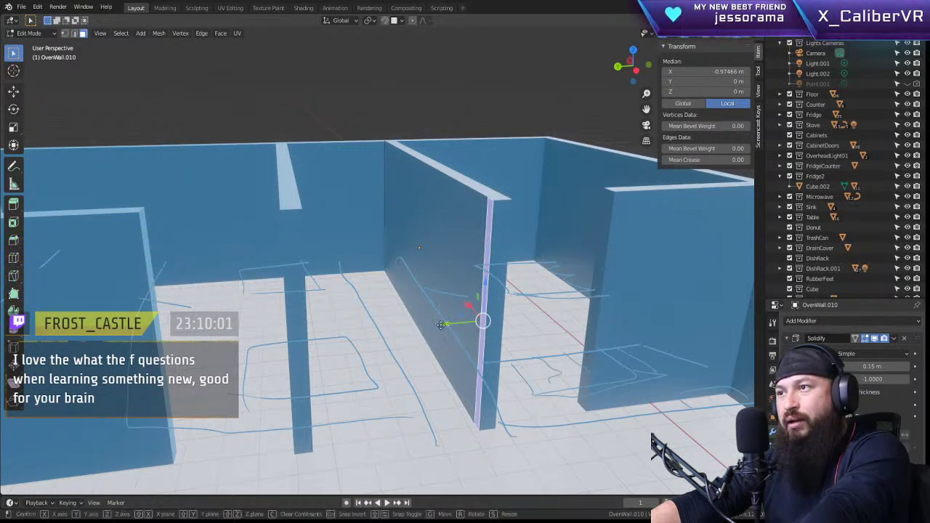
{"action": "key", "text": "e"}
{"action": "key", "text": "y"}
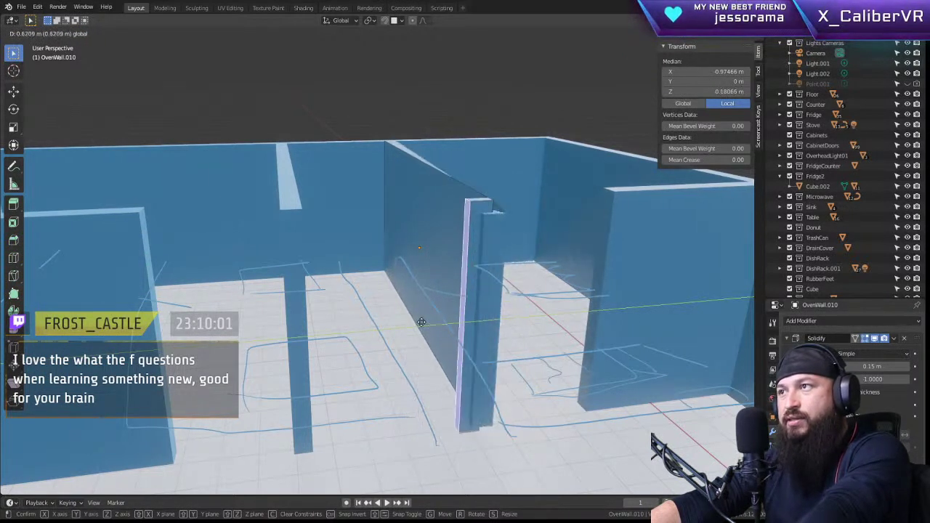
{"action": "left_click", "coordinate": [461, 321]}
{"action": "right_click", "coordinate": [407, 234]}
{"action": "key", "text": "ctrl+z"}
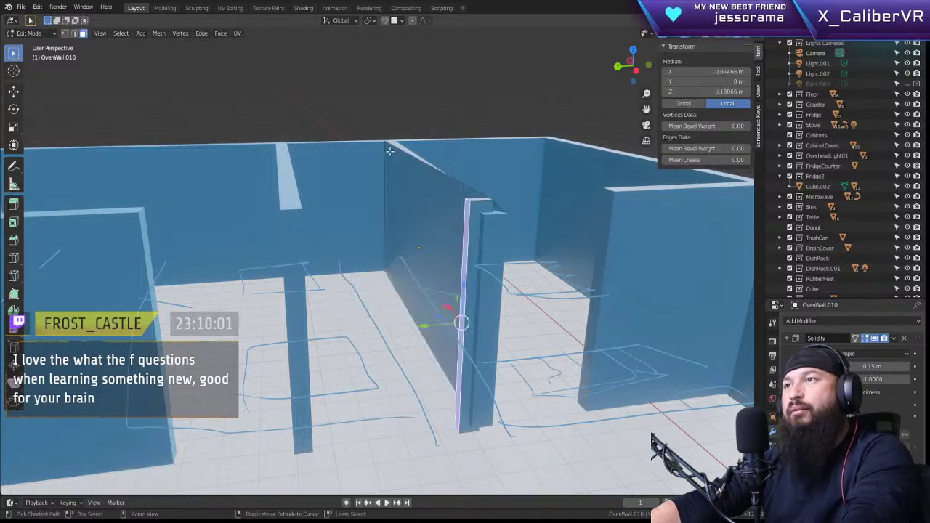
{"action": "key", "text": "ctrl+z"}
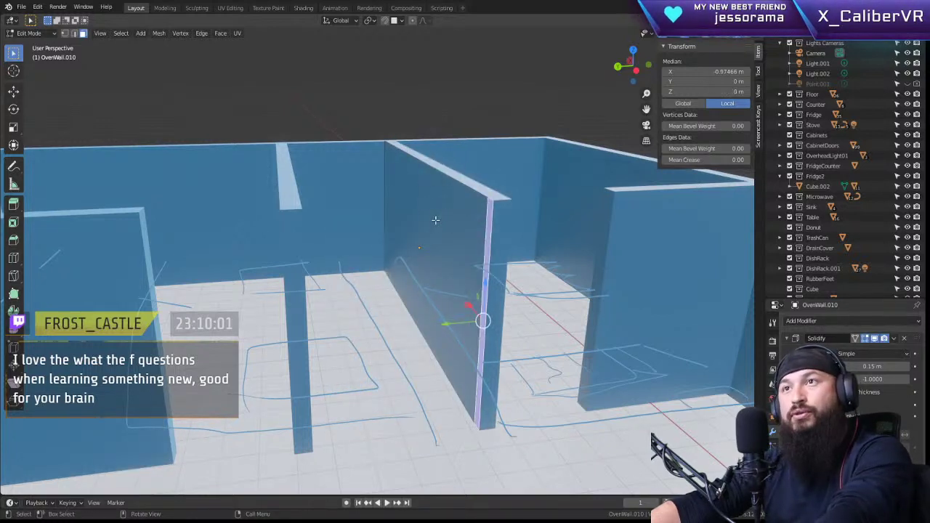
Step: Apply the Solidify modifier to the hallway wall that carries the cut end strip
{"action": "key", "text": "Tab"}
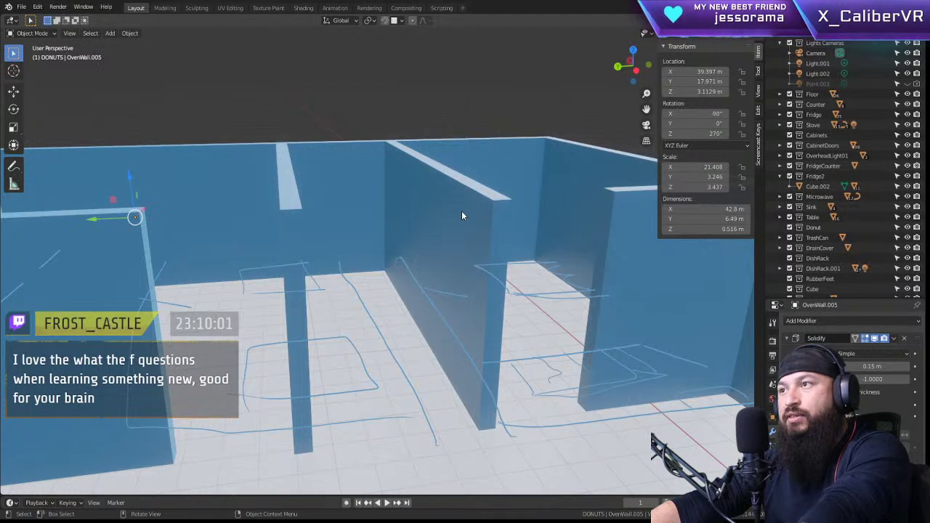
{"action": "left_click", "coordinate": [894, 339]}
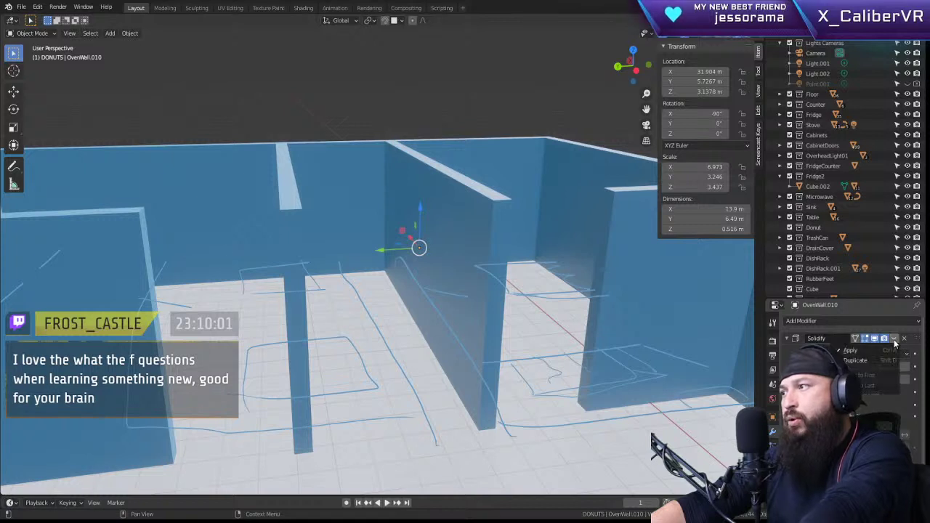
{"action": "left_click", "coordinate": [867, 351]}
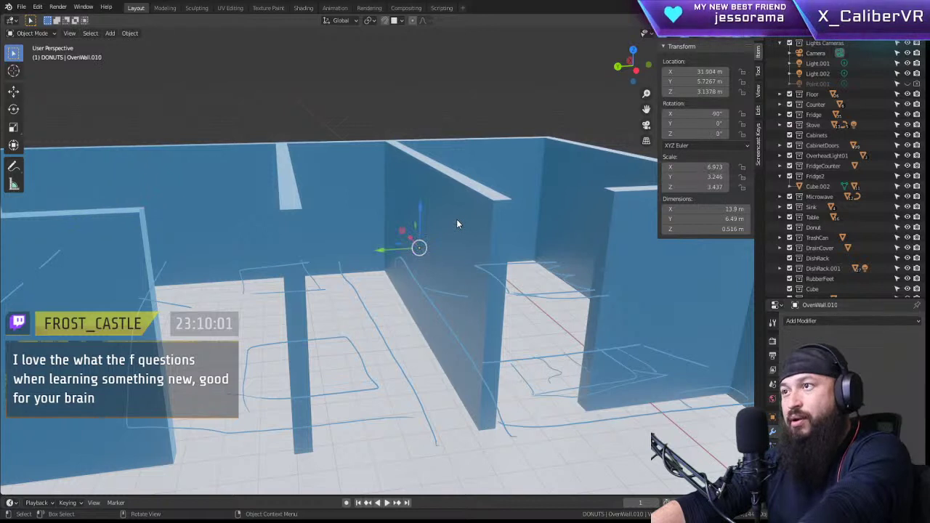
Step: Extrude the end strip face about 2.51 m along Y into the hallway, and move it back about 1.48 m
{"action": "key", "text": "Tab"}
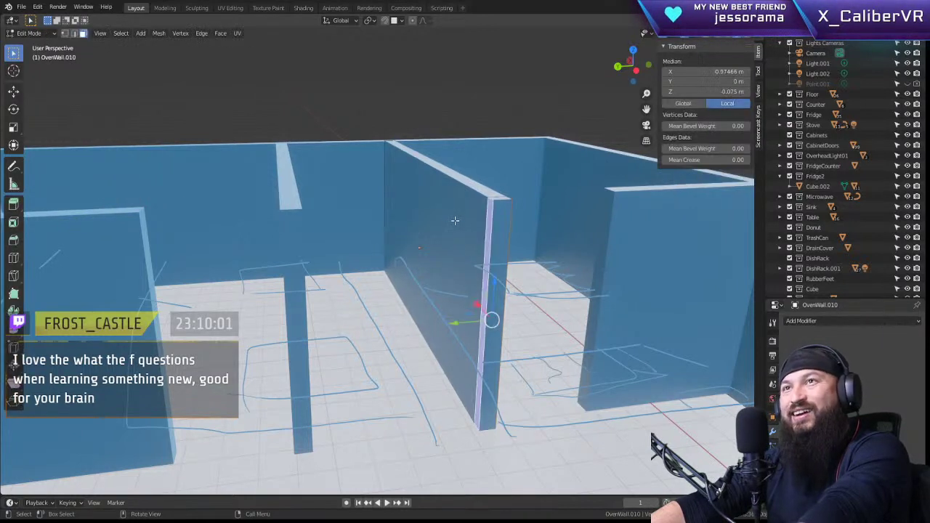
{"action": "key", "text": "e"}
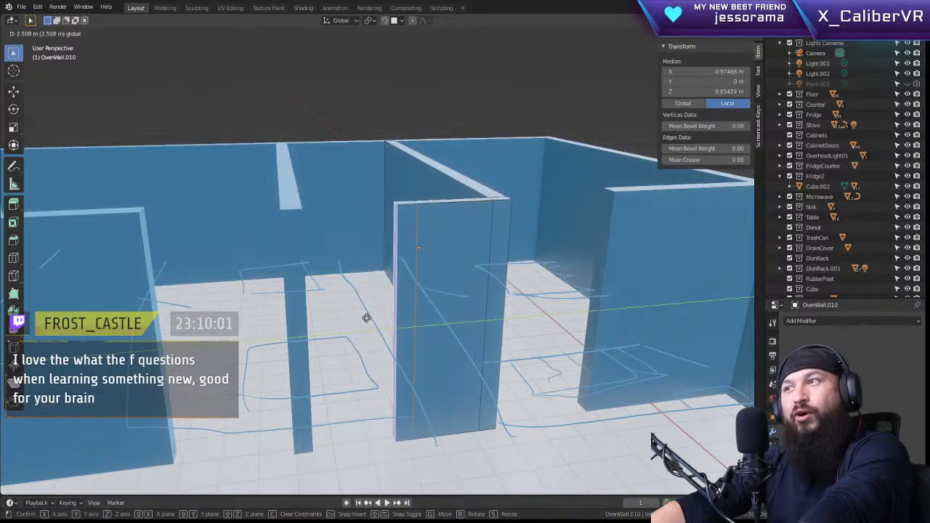
{"action": "left_click", "coordinate": [366, 318]}
{"action": "middle_click_drag", "start_coordinate": [404, 326], "coordinate": [421, 286]}
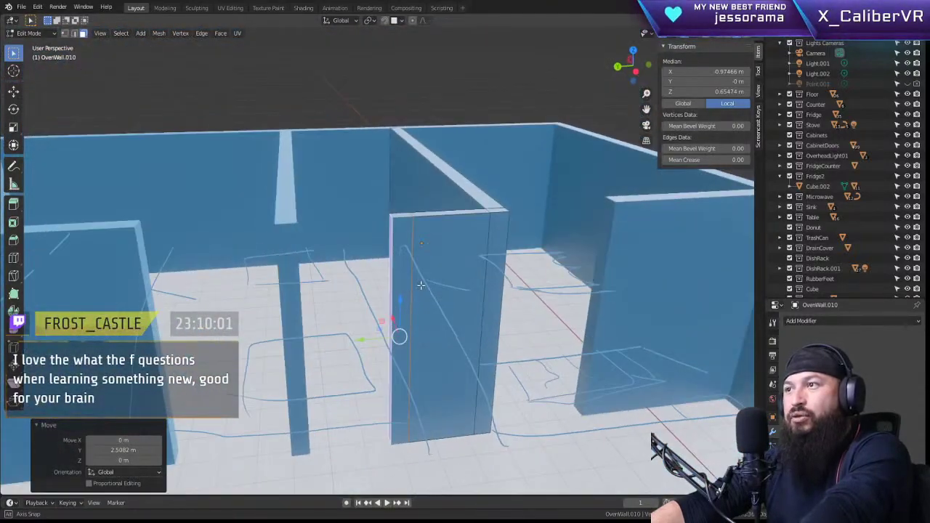
{"action": "key", "text": "g"}
{"action": "key", "text": "y"}
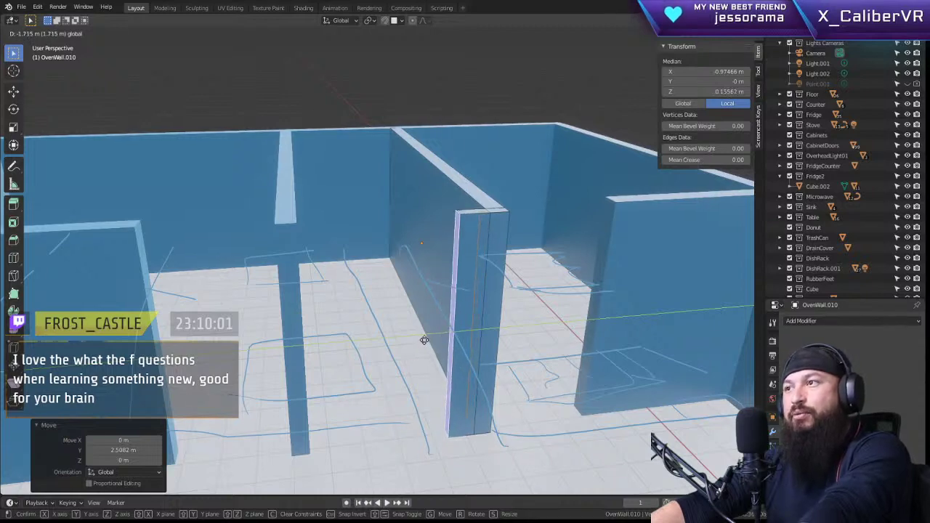
{"action": "left_click", "coordinate": [417, 337]}
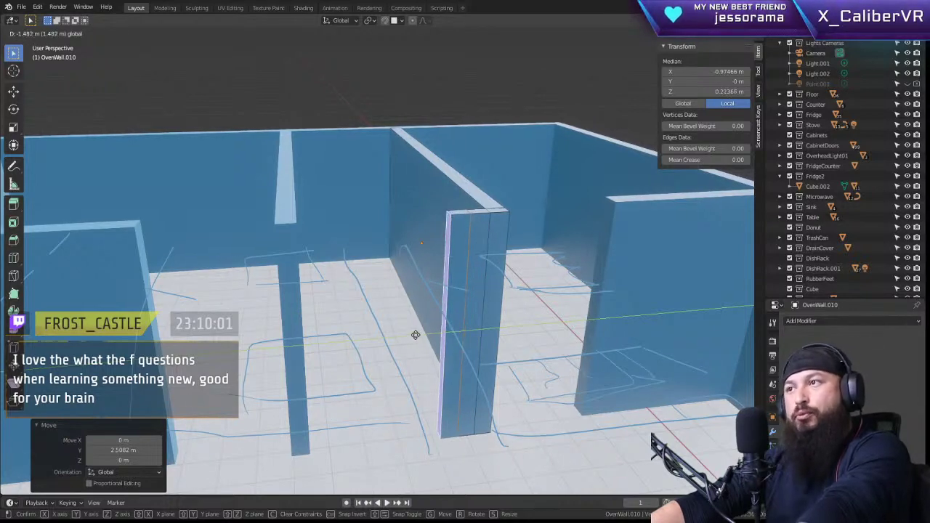
Step: Apply the Solidify modifier to the opposite hallway wall
{"action": "middle_click_drag", "start_coordinate": [417, 337], "coordinate": [357, 179]}
{"action": "left_click", "coordinate": [357, 179]}
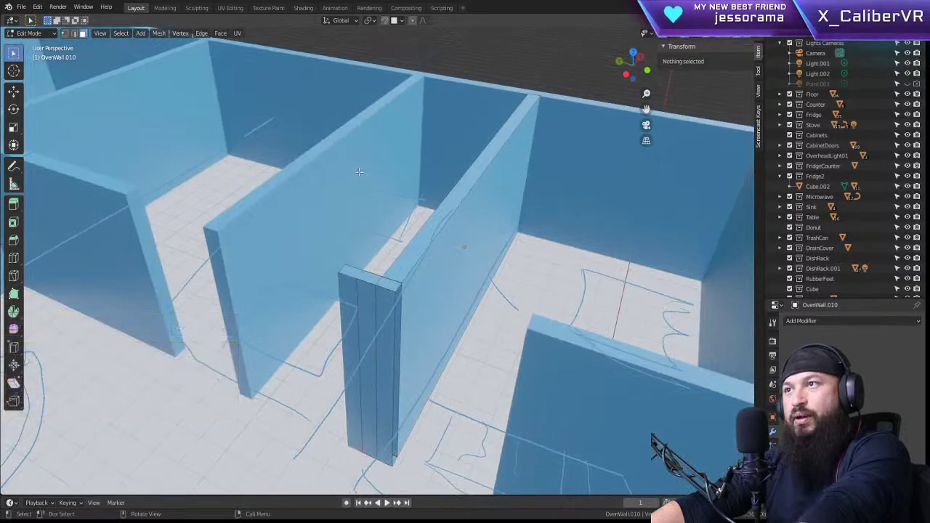
{"action": "key", "text": "Tab"}
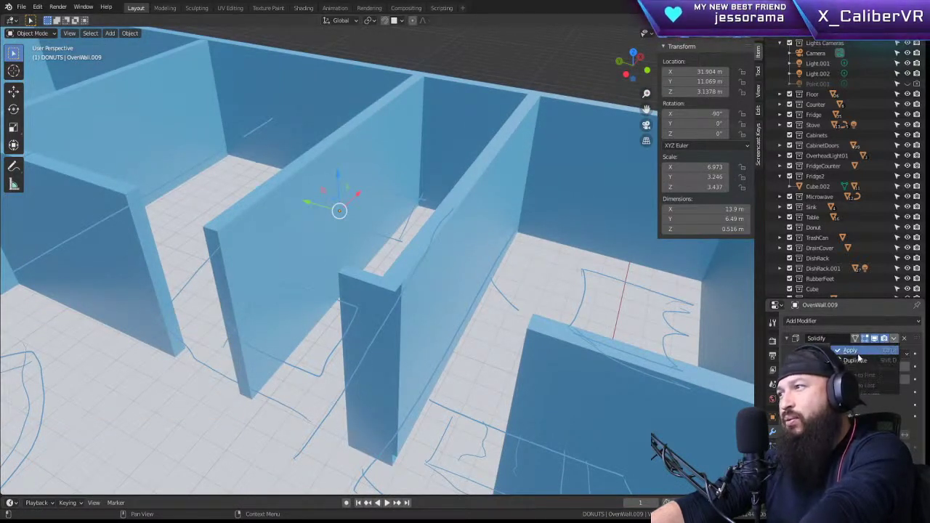
{"action": "left_click", "coordinate": [892, 338]}
{"action": "left_click", "coordinate": [853, 353]}
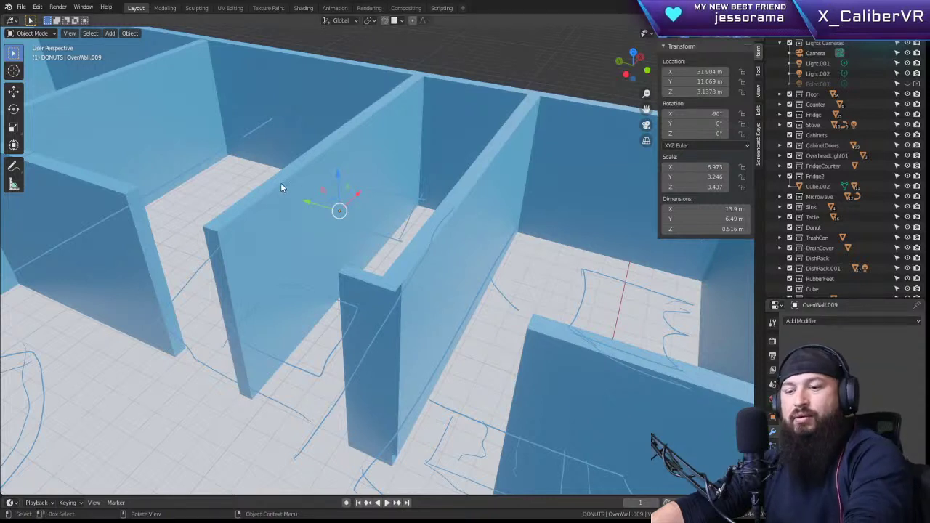
Step: Add one vertical loop cut to the opposite hallway wall and slide it to a factor of about 0.926 near its free end
{"action": "key", "text": "Tab"}
{"action": "key", "text": "ctrl+r"}
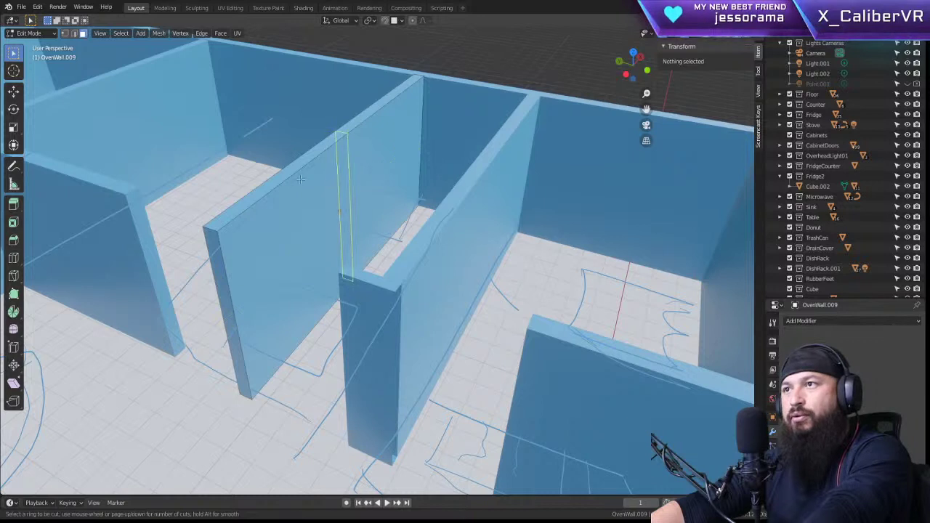
{"action": "left_click", "coordinate": [342, 168]}
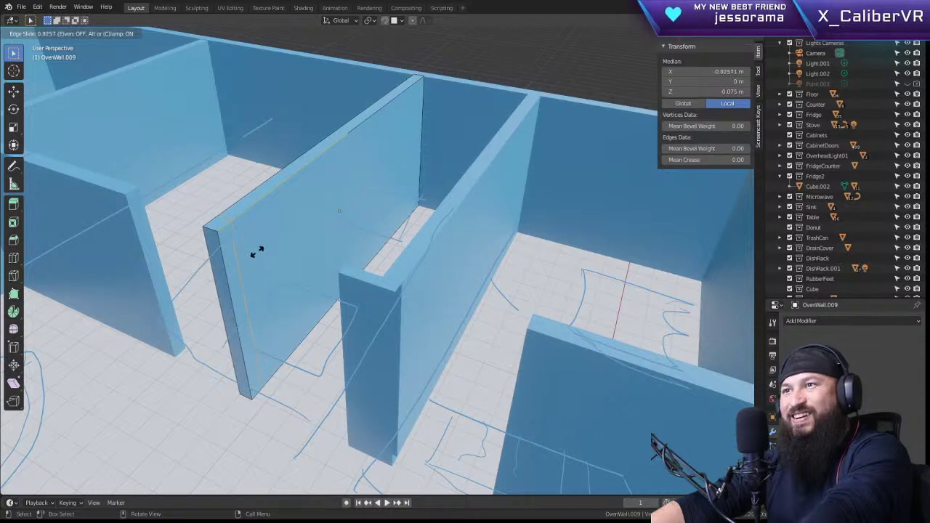
{"action": "left_click", "coordinate": [258, 251]}
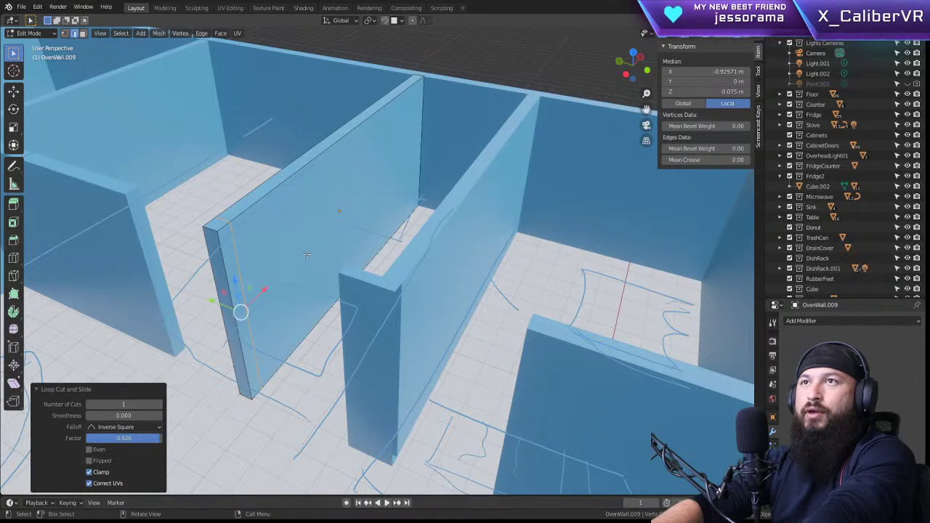
Step: Extrude the narrow face at that wall's free end about 1.07 m along its normal into the hallway
{"action": "key", "text": "Tab"}
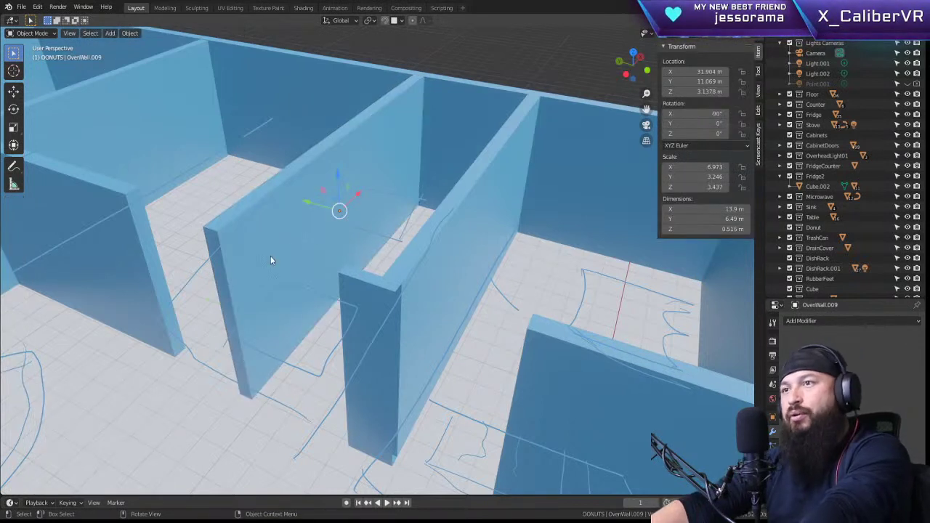
{"action": "key", "text": "Tab"}
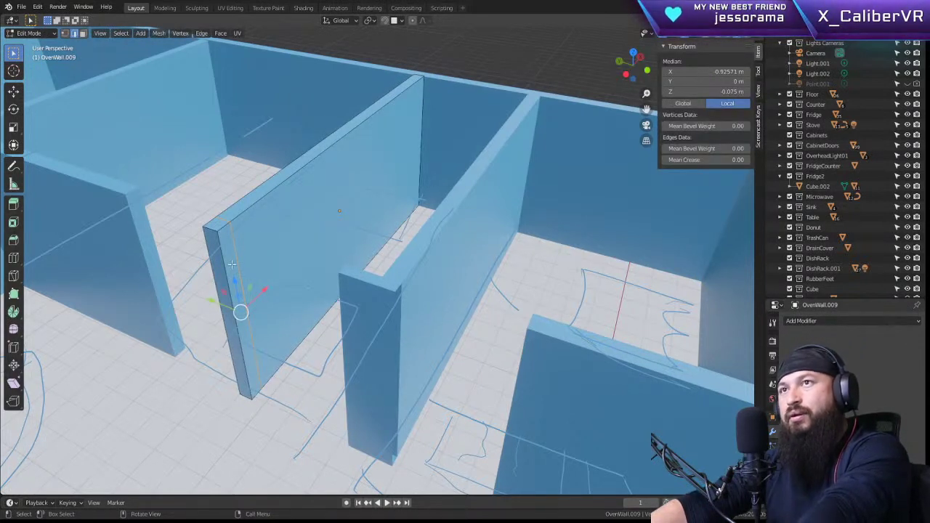
{"action": "key", "text": "alt+a"}
{"action": "left_click", "coordinate": [242, 305]}
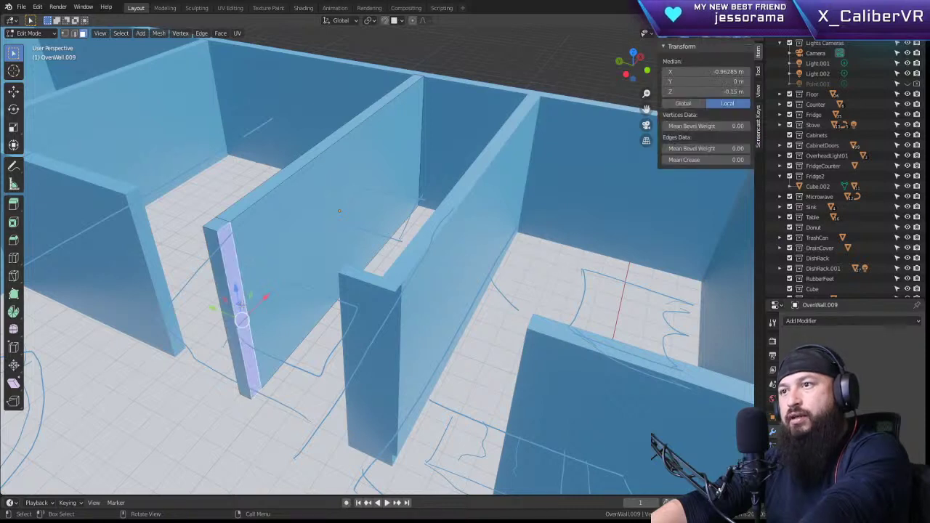
{"action": "key", "text": "e"}
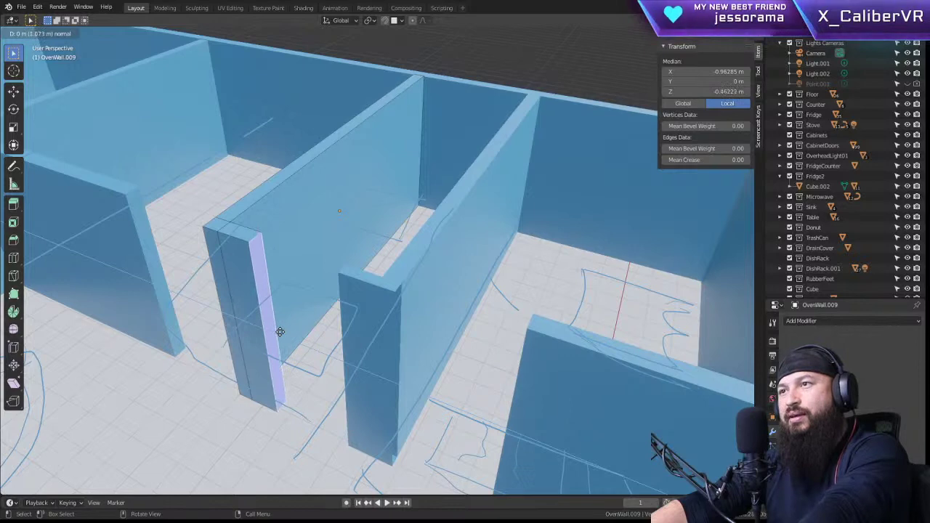
{"action": "left_click", "coordinate": [280, 332]}
{"action": "middle_click_drag", "start_coordinate": [367, 295], "coordinate": [393, 253]}
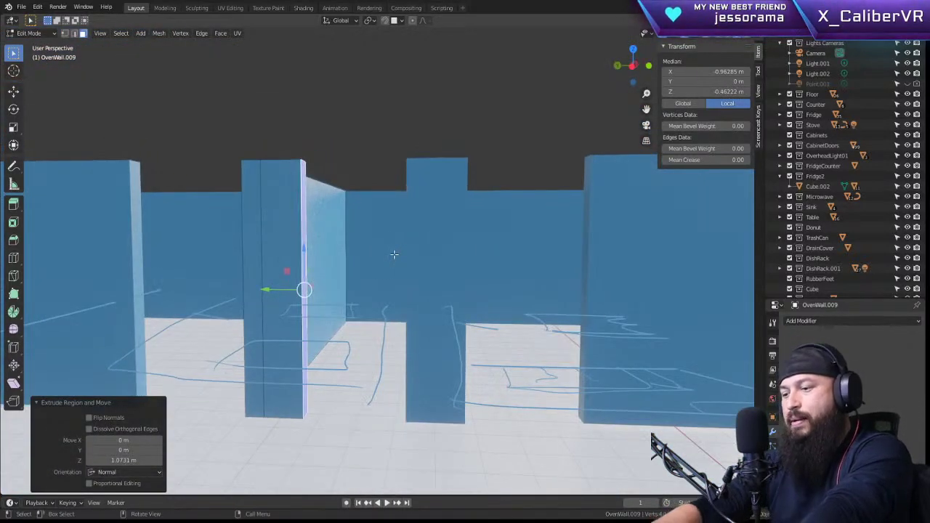
Step: Examine both extended wall ends from several angles and compare them with the sketched floor plan from above
{"action": "key", "text": "Tab"}
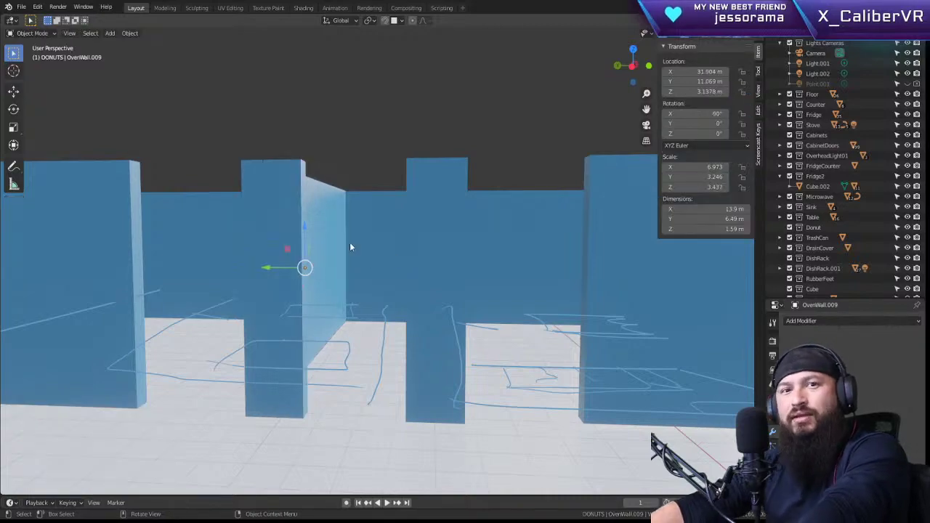
{"action": "middle_click_drag", "start_coordinate": [409, 255], "coordinate": [714, 251]}
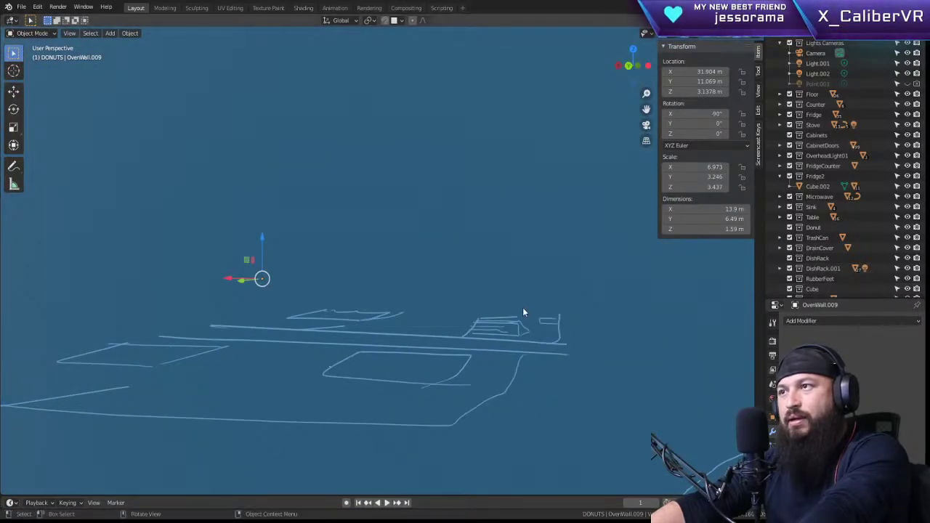
{"action": "scroll", "coordinate": [520, 313], "scroll_direction": "up", "scroll_amount": 4}
{"action": "middle_click_drag", "start_coordinate": [481, 308], "coordinate": [398, 343]}
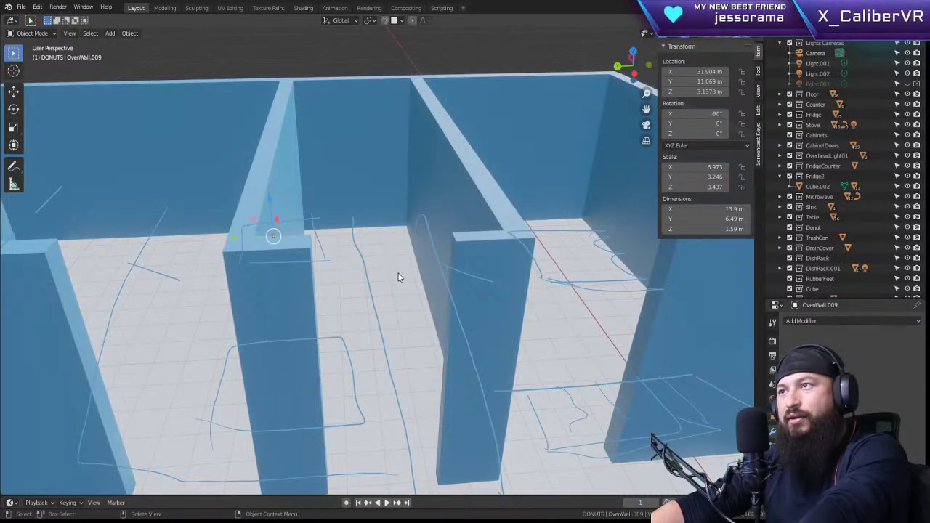
{"action": "middle_click_drag", "start_coordinate": [397, 278], "coordinate": [377, 244]}
{"action": "scroll", "coordinate": [345, 252], "scroll_direction": "down", "scroll_amount": 5}
{"action": "key", "text": "KP_7"}
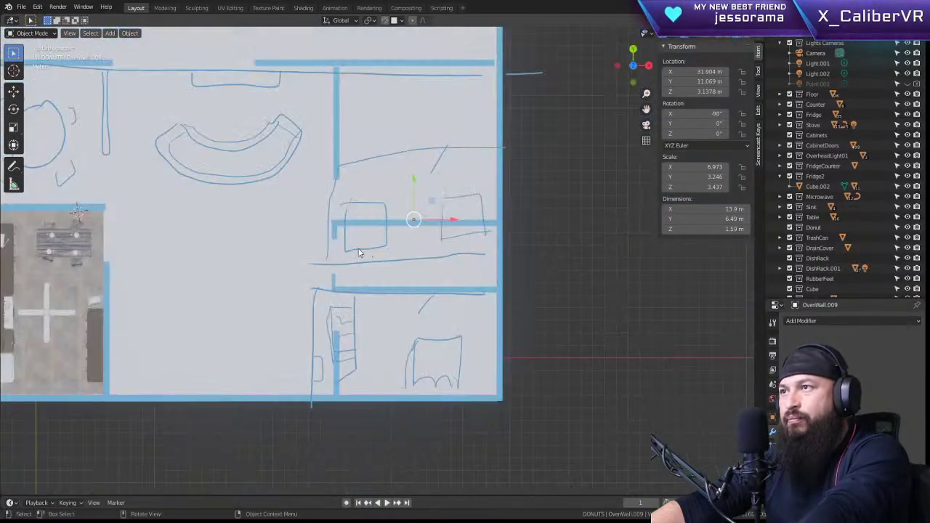
{"action": "scroll", "coordinate": [357, 252], "scroll_direction": "up", "scroll_amount": 2}
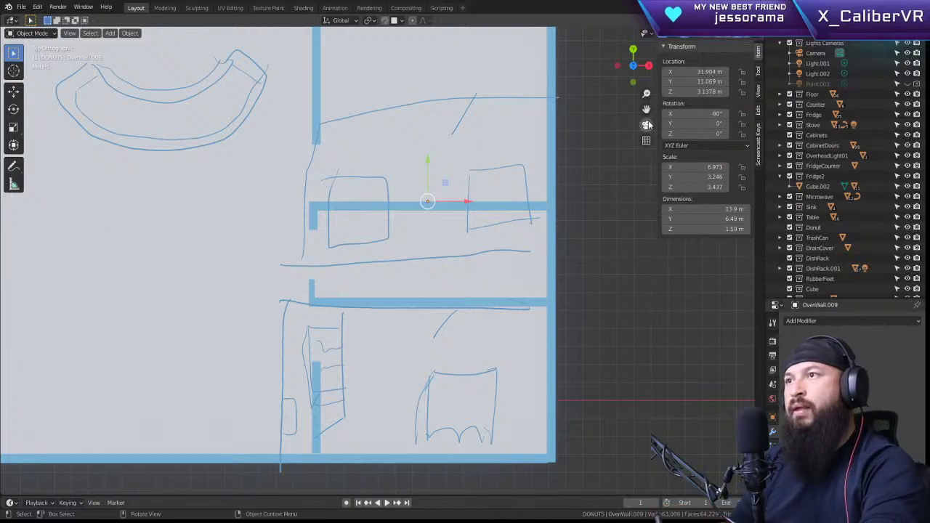
Step: Erase the annotation strokes in and around the upper room and the hallway, where the walls are already built
{"action": "left_click", "coordinate": [492, 255]}
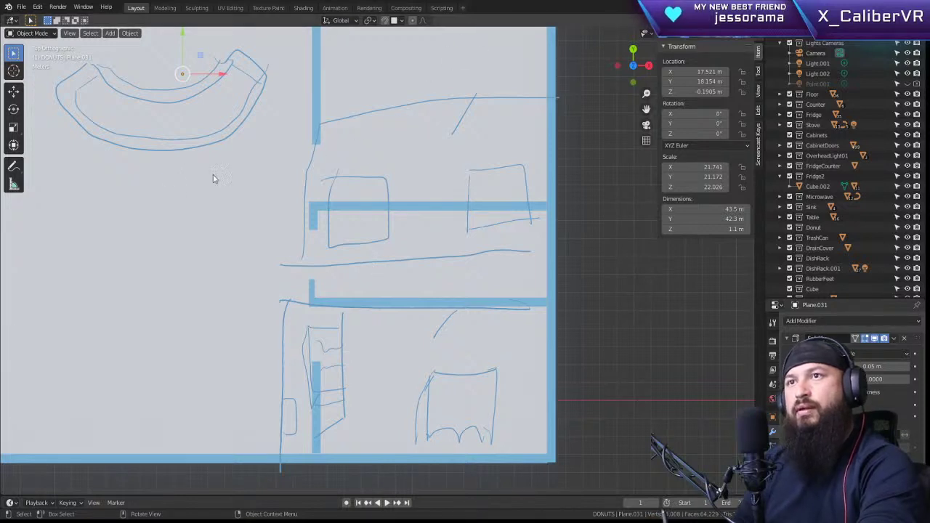
{"action": "left_click", "coordinate": [16, 166]}
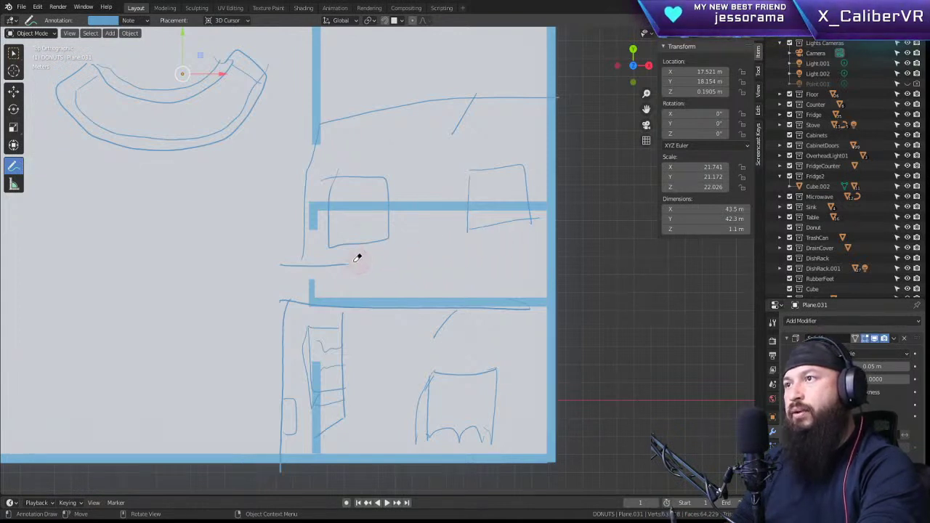
{"action": "mouse_move", "coordinate": [280, 261]}
{"action": "left_mouse_down", "text": "ctrl"}
{"action": "mouse_move", "coordinate": [308, 228]}
{"action": "mouse_move", "coordinate": [307, 166]}
{"action": "mouse_move", "coordinate": [342, 172]}
{"action": "left_mouse_up", "text": "ctrl"}
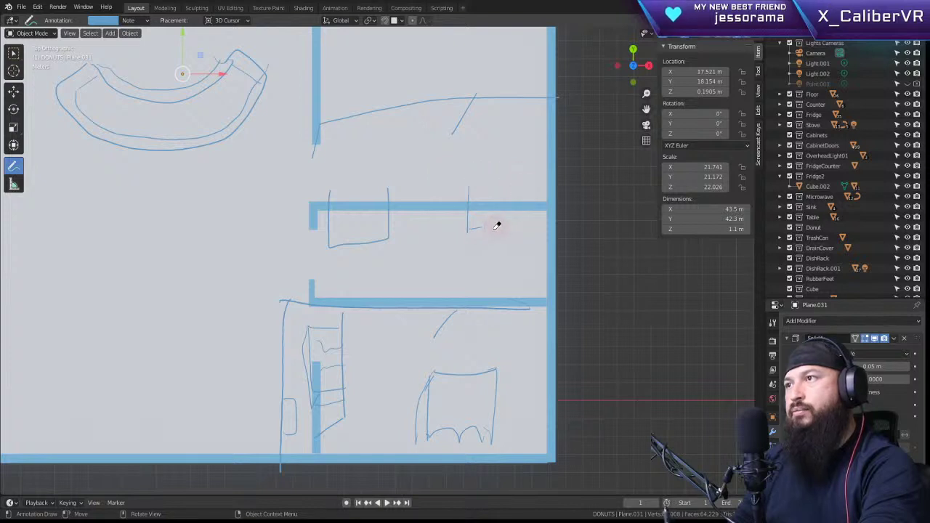
{"action": "left_click_drag", "start_coordinate": [496, 225], "coordinate": [431, 187], "text": "ctrl"}
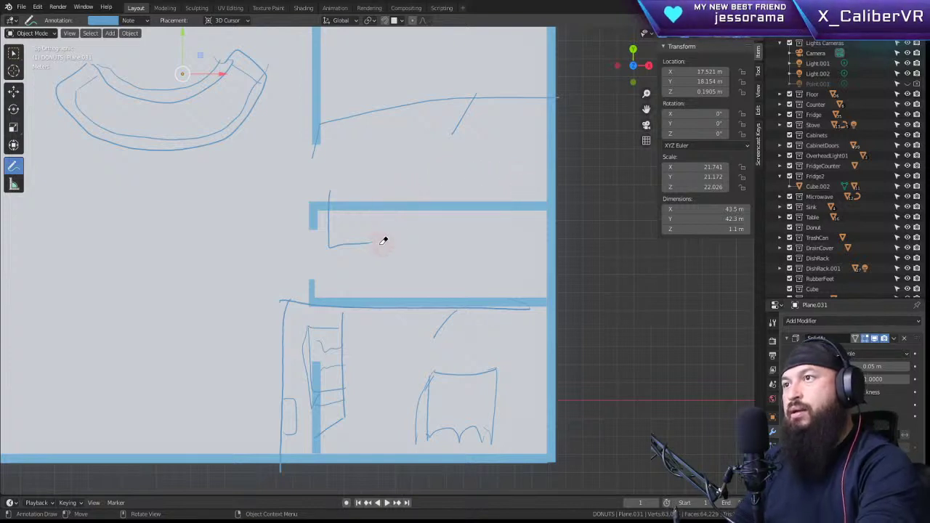
{"action": "mouse_move", "coordinate": [384, 241]}
{"action": "left_mouse_down", "text": "ctrl"}
{"action": "mouse_move", "coordinate": [326, 255]}
{"action": "mouse_move", "coordinate": [329, 200]}
{"action": "left_mouse_up", "text": "ctrl"}
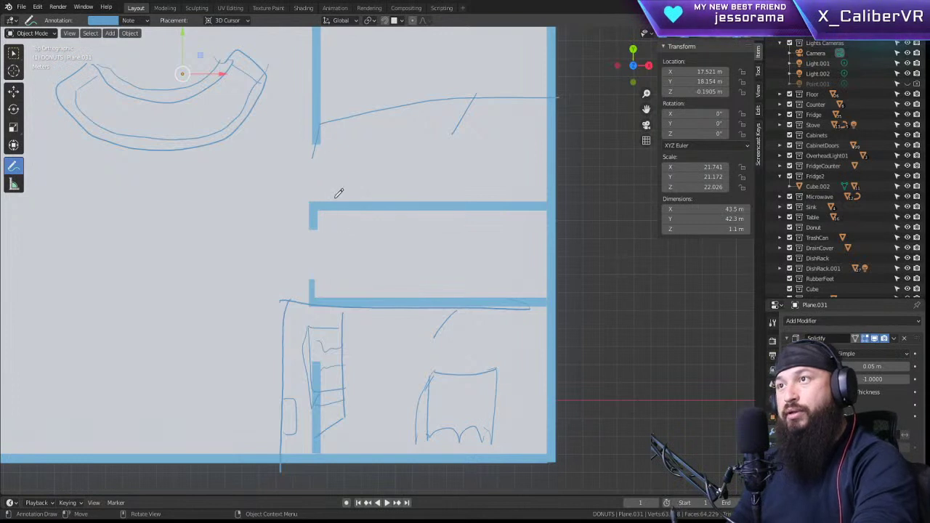
{"action": "left_click_drag", "start_coordinate": [319, 151], "coordinate": [316, 143], "text": "ctrl"}
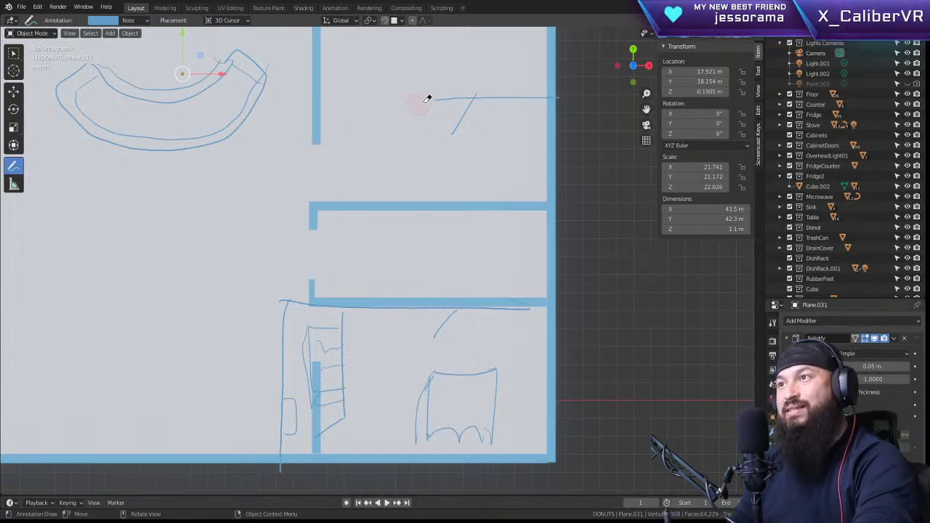
{"action": "left_click_drag", "start_coordinate": [469, 120], "coordinate": [443, 143], "text": "ctrl"}
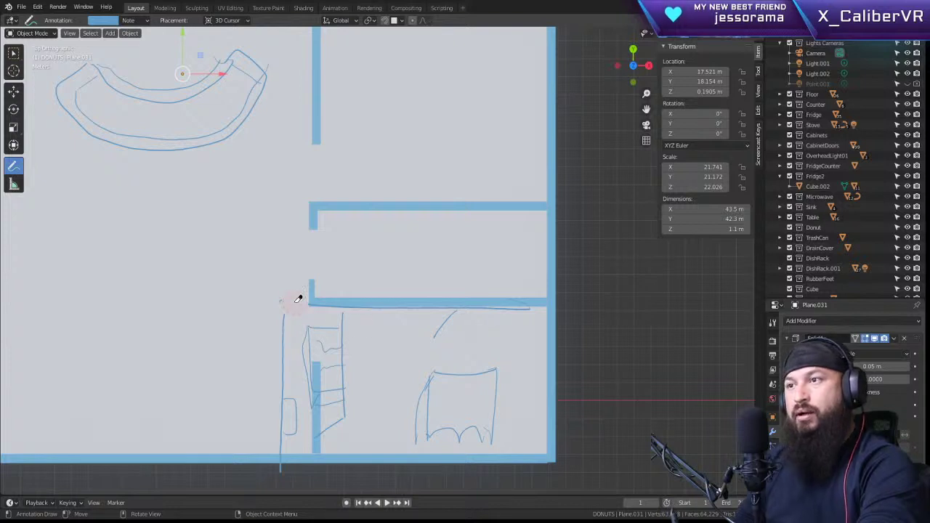
Step: Erase the remaining annotation strokes in the room below the hallway, including its wall lines and furniture sketches
{"action": "mouse_move", "coordinate": [298, 298]}
{"action": "left_mouse_down", "text": "ctrl"}
{"action": "mouse_move", "coordinate": [284, 469]}
{"action": "mouse_move", "coordinate": [307, 312]}
{"action": "mouse_move", "coordinate": [315, 399]}
{"action": "mouse_move", "coordinate": [338, 303]}
{"action": "mouse_move", "coordinate": [341, 421]}
{"action": "mouse_move", "coordinate": [322, 425]}
{"action": "mouse_move", "coordinate": [338, 381]}
{"action": "left_mouse_up", "text": "ctrl"}
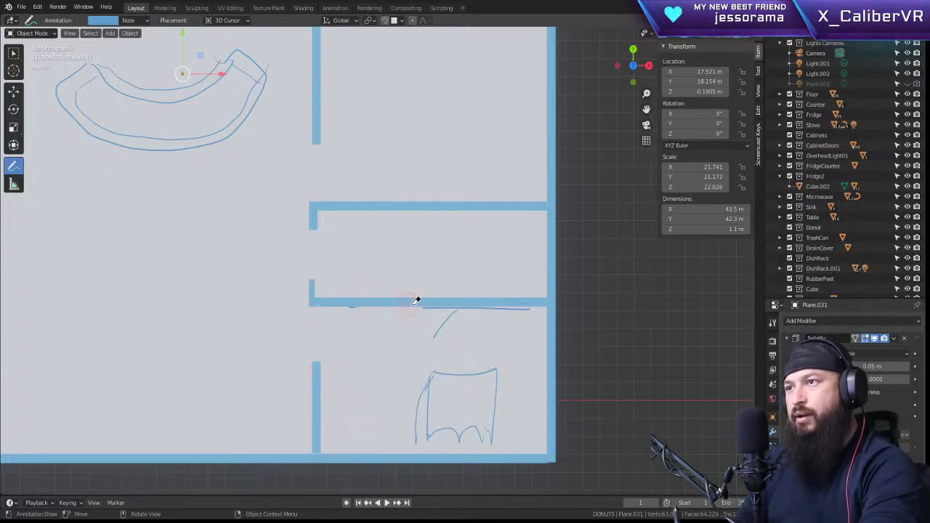
{"action": "mouse_move", "coordinate": [337, 316]}
{"action": "left_mouse_down", "text": "ctrl"}
{"action": "mouse_move", "coordinate": [511, 307]}
{"action": "mouse_move", "coordinate": [511, 290]}
{"action": "mouse_move", "coordinate": [433, 321]}
{"action": "left_mouse_up", "text": "ctrl"}
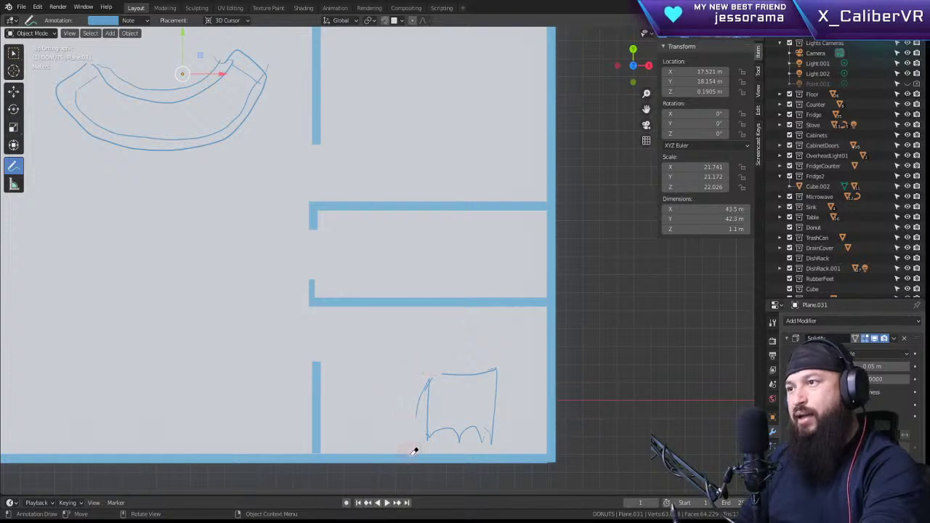
{"action": "mouse_move", "coordinate": [413, 451]}
{"action": "left_mouse_down", "text": "ctrl"}
{"action": "mouse_move", "coordinate": [427, 374]}
{"action": "mouse_move", "coordinate": [438, 433]}
{"action": "mouse_move", "coordinate": [466, 445]}
{"action": "left_mouse_up", "text": "ctrl"}
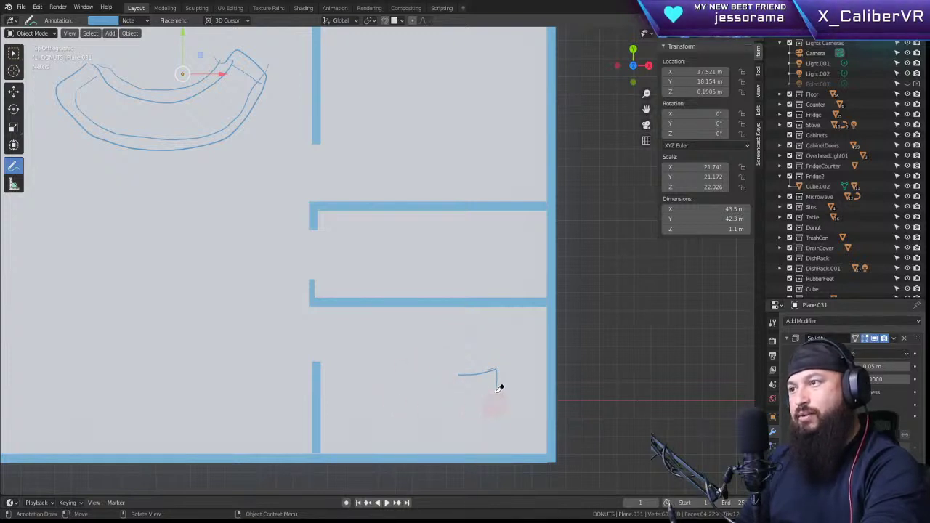
{"action": "mouse_move", "coordinate": [499, 389]}
{"action": "left_mouse_down", "text": "ctrl"}
{"action": "mouse_move", "coordinate": [490, 407]}
{"action": "mouse_move", "coordinate": [467, 395]}
{"action": "left_mouse_up", "text": "ctrl"}
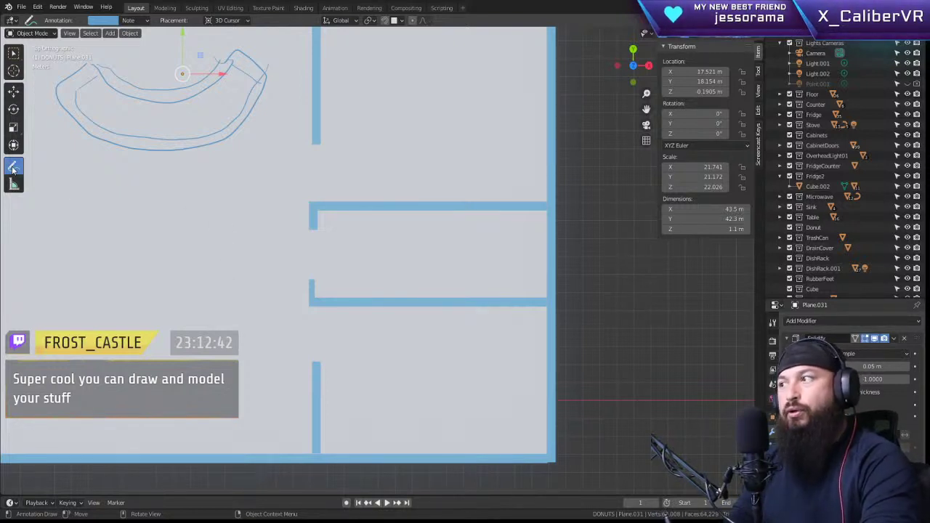
Step: Sketch a freehand test outline on the open floor with the Annotate tool and erase it again
{"action": "left_click_drag", "start_coordinate": [12, 170], "coordinate": [22, 180]}
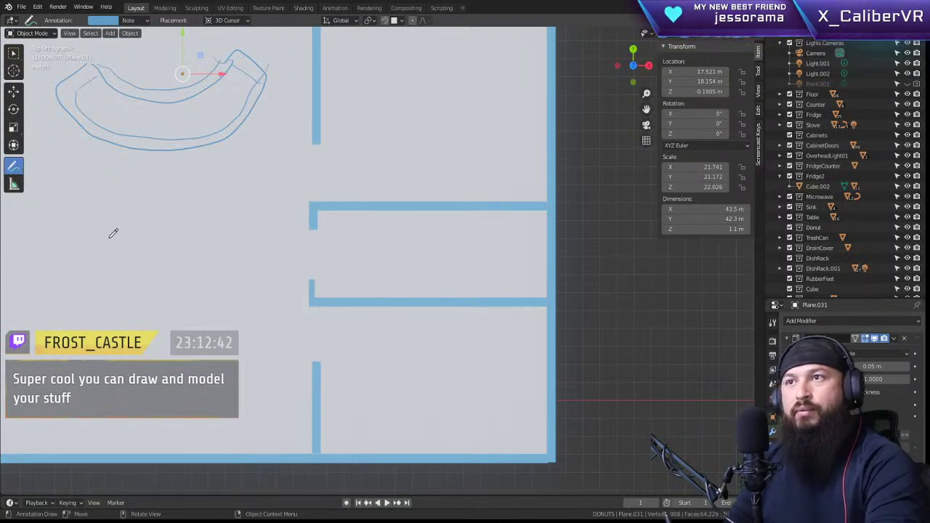
{"action": "left_click_drag", "start_coordinate": [282, 382], "coordinate": [187, 195]}
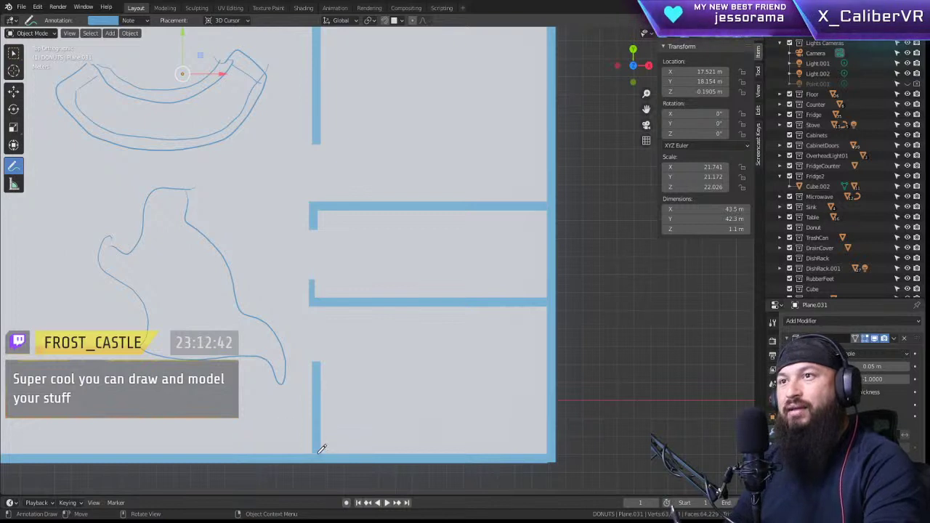
{"action": "left_click_drag", "start_coordinate": [262, 390], "coordinate": [279, 374], "text": "ctrl"}
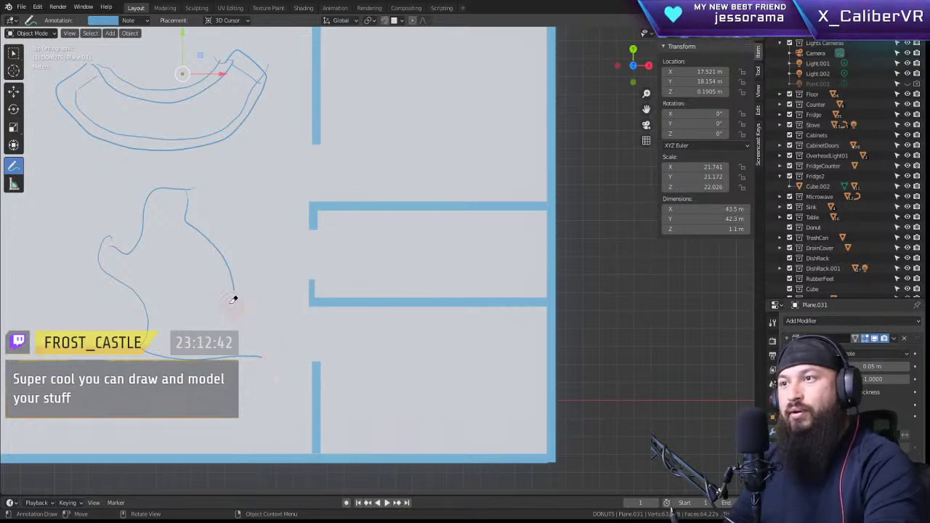
{"action": "mouse_move", "coordinate": [202, 235]}
{"action": "left_mouse_down", "text": "ctrl"}
{"action": "mouse_move", "coordinate": [239, 281]}
{"action": "mouse_move", "coordinate": [189, 208]}
{"action": "mouse_move", "coordinate": [190, 186]}
{"action": "left_mouse_up", "text": "ctrl"}
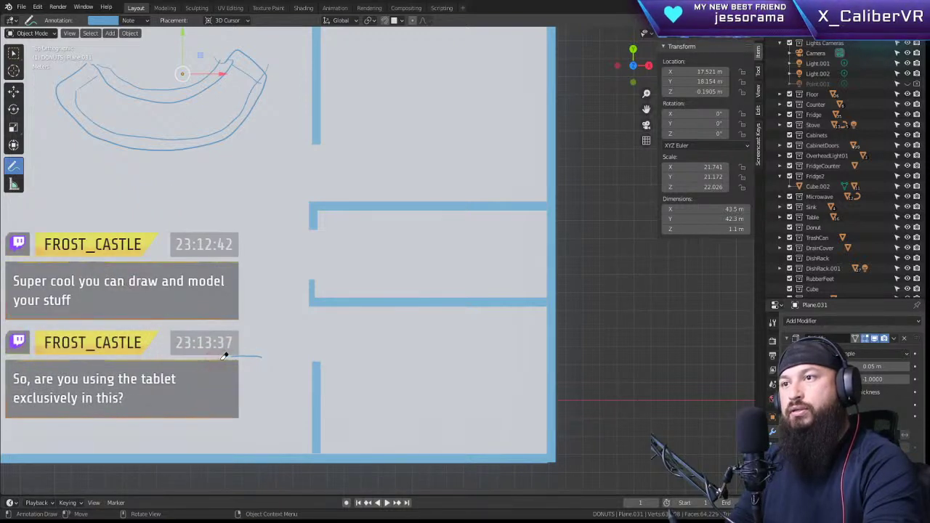
{"action": "left_click_drag", "start_coordinate": [224, 355], "coordinate": [276, 346], "text": "ctrl"}
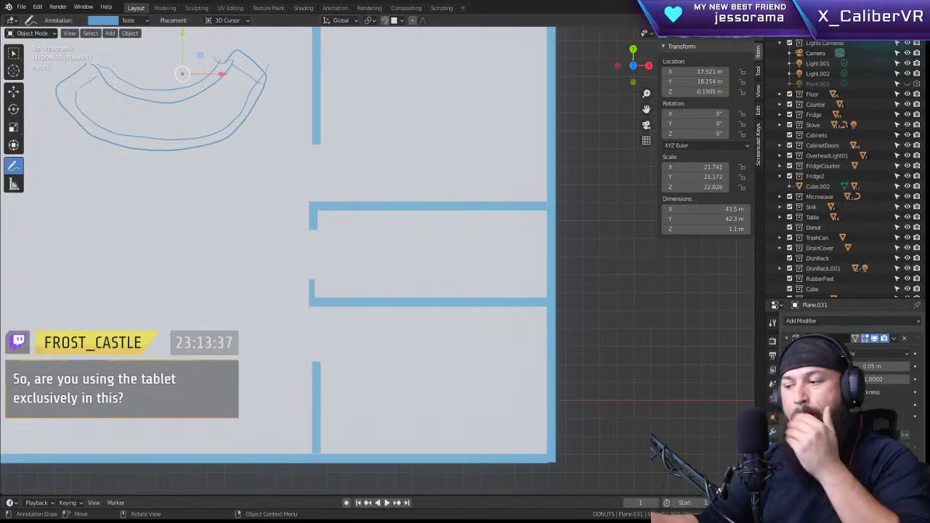
Step: Examine the house's wall layout and remaining sketch lines from above, in perspective, and from the front and right sides
{"action": "scroll", "coordinate": [329, 274], "scroll_direction": "down", "scroll_amount": 6}
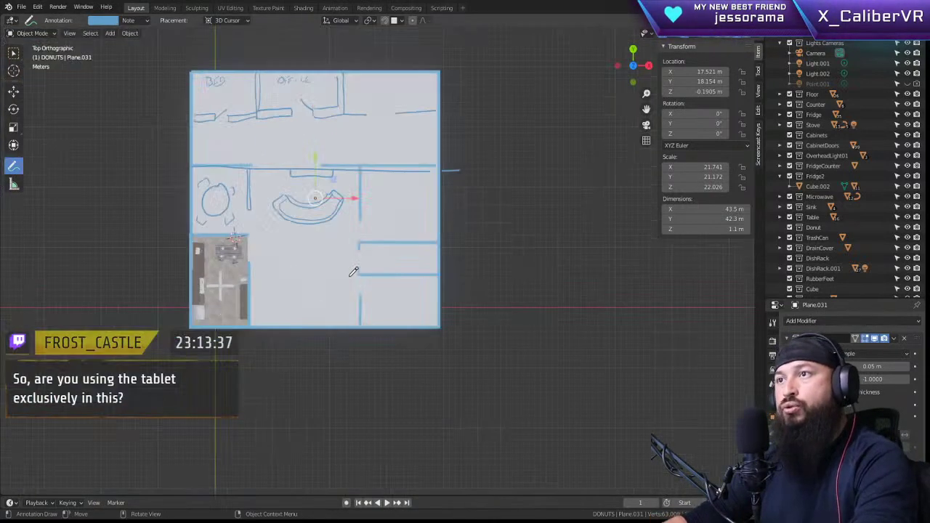
{"action": "scroll", "coordinate": [329, 274], "scroll_direction": "up", "scroll_amount": 3}
{"action": "middle_click_drag", "start_coordinate": [355, 254], "coordinate": [452, 357], "text": "shift"}
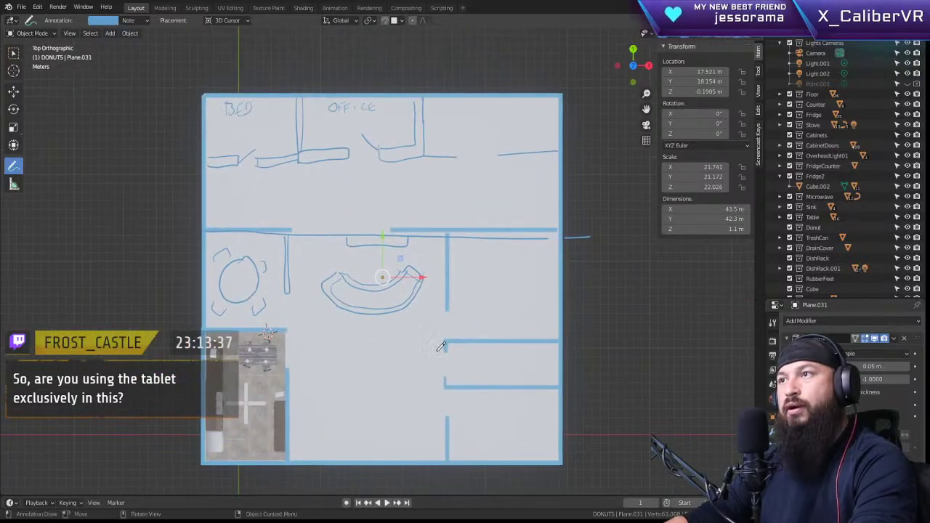
{"action": "middle_click_drag", "start_coordinate": [428, 298], "coordinate": [377, 236]}
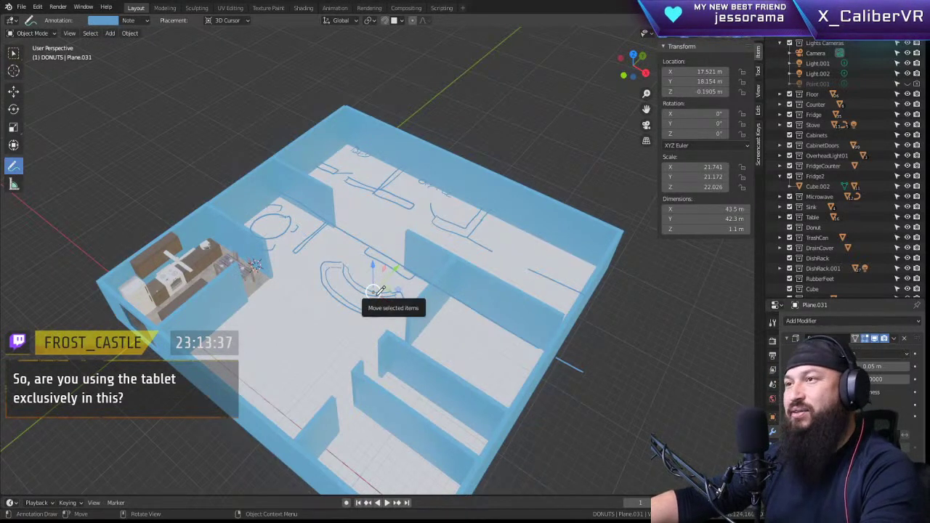
{"action": "key", "text": "KP_7"}
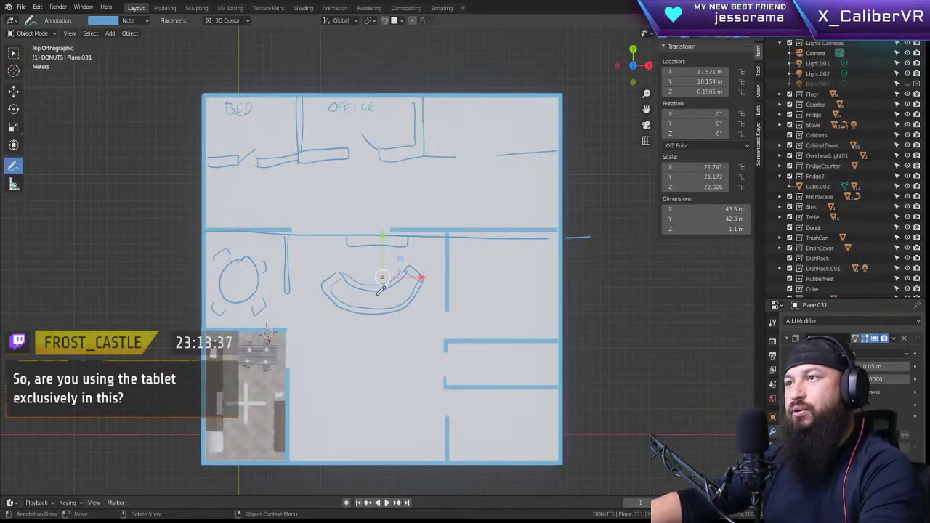
{"action": "key", "text": "KP_1"}
{"action": "key", "text": "KP_8"}
{"action": "key", "text": "KP_8"}
{"action": "key", "text": "KP_8"}
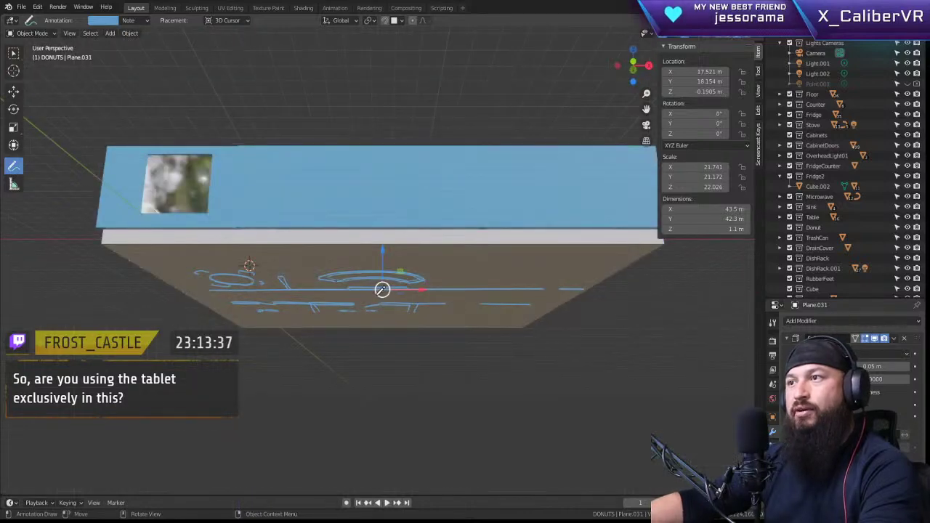
{"action": "key", "text": "KP_3"}
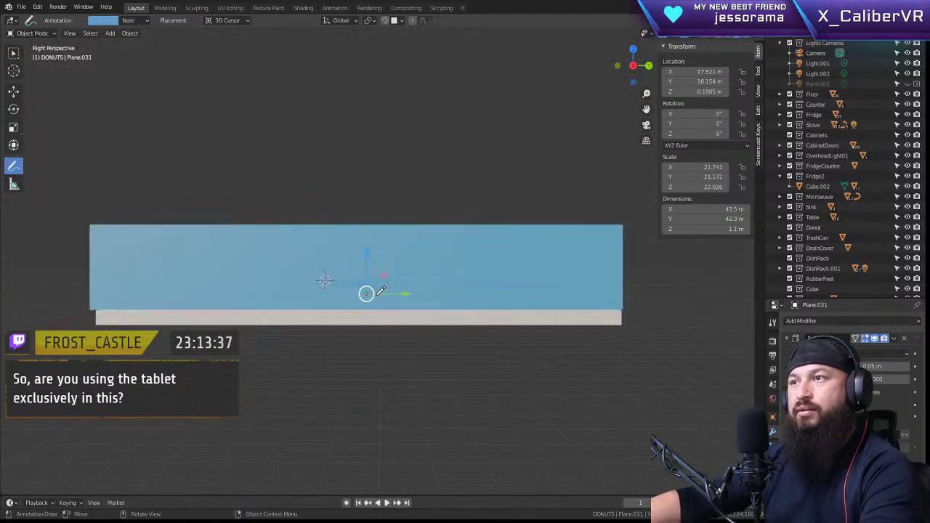
{"action": "key", "text": "KP_8"}
{"action": "key", "text": "KP_8"}
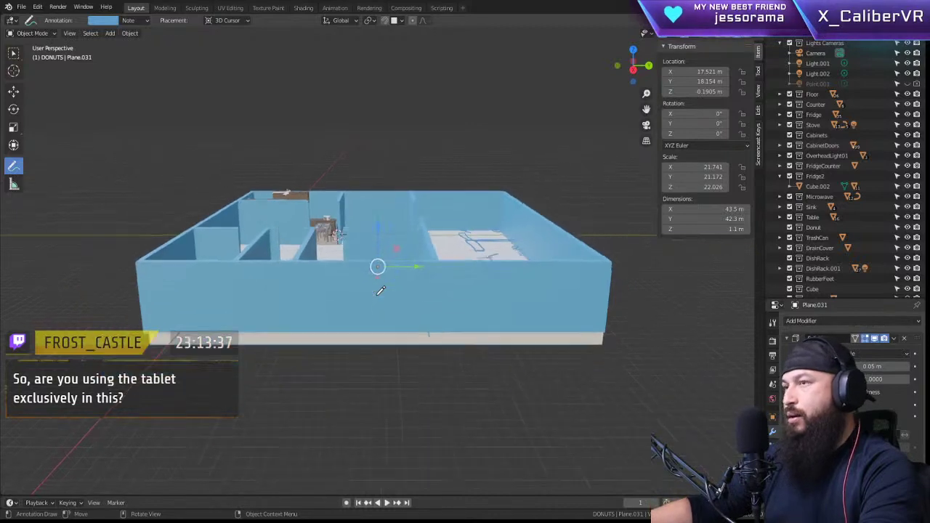
{"action": "scroll", "coordinate": [379, 291], "scroll_direction": "up", "scroll_amount": 6}
{"action": "scroll", "coordinate": [380, 290], "scroll_direction": "down", "scroll_amount": 6}
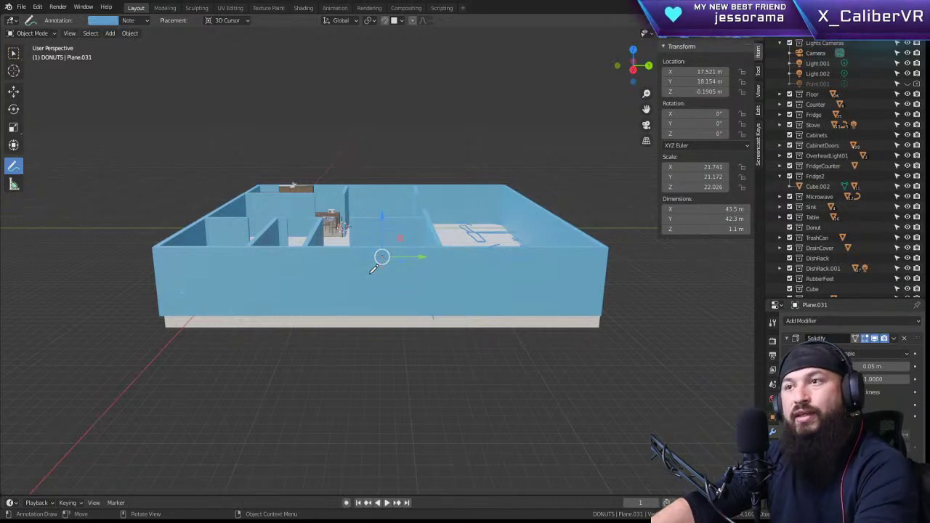
{"action": "middle_click_drag", "start_coordinate": [201, 174], "coordinate": [434, 277]}
Step: Focus on the wall beside the curved couch sketch and select its large face in Edit Mode
{"action": "key", "text": "Tab"}
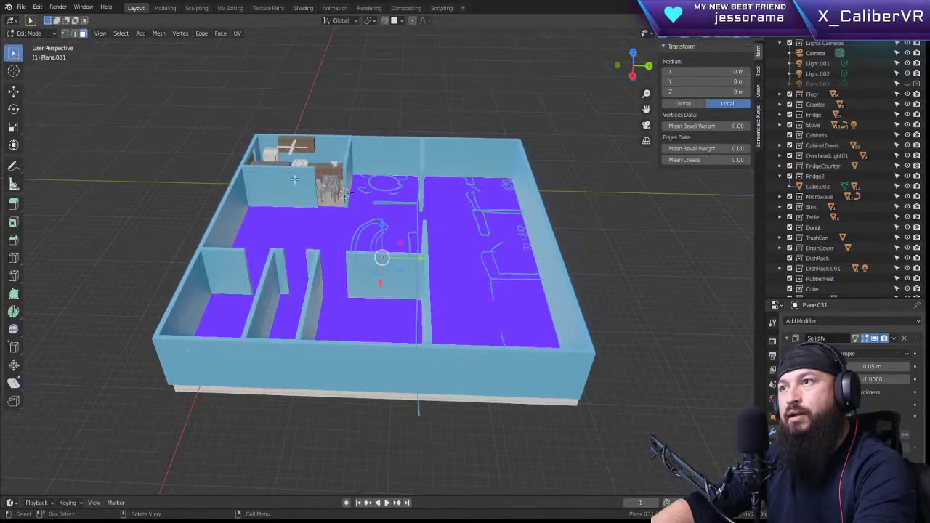
{"action": "key", "text": "Tab"}
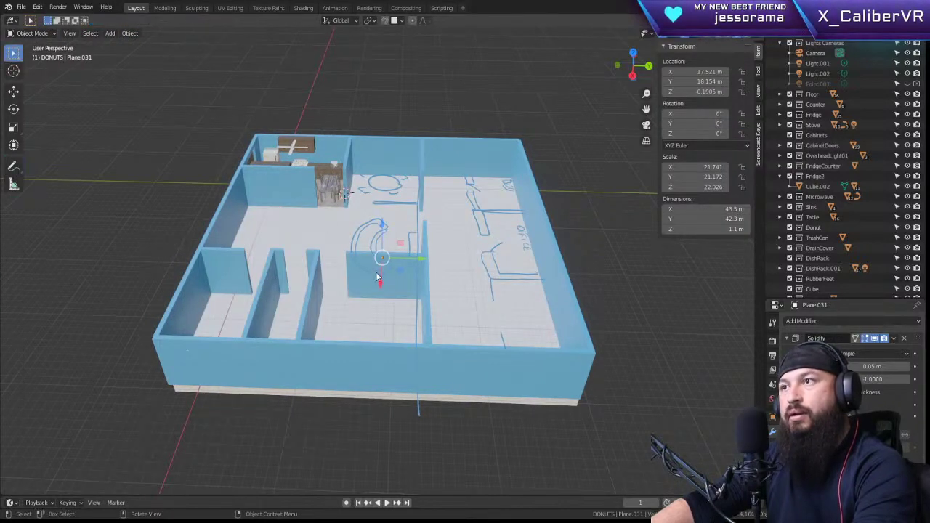
{"action": "left_click", "coordinate": [374, 281]}
{"action": "key", "text": "KP_Decimal"}
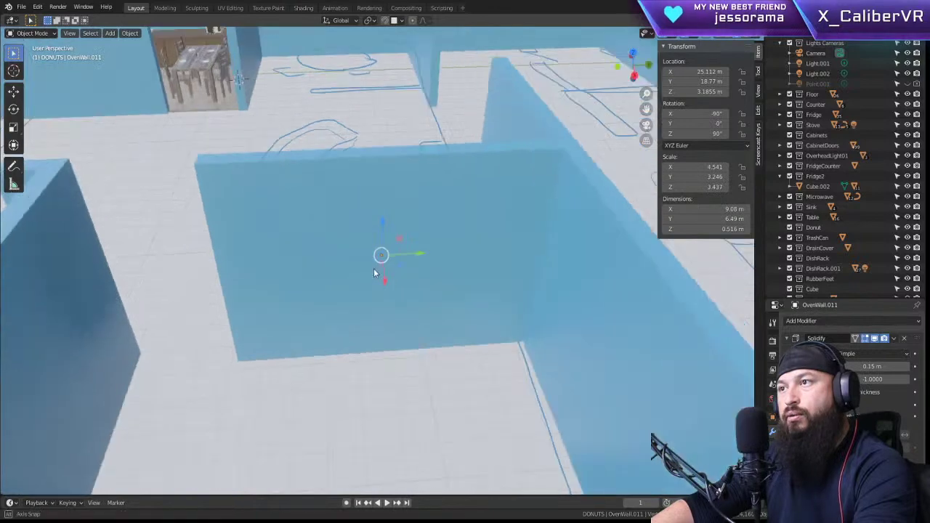
{"action": "middle_click_drag", "start_coordinate": [373, 272], "coordinate": [249, 114]}
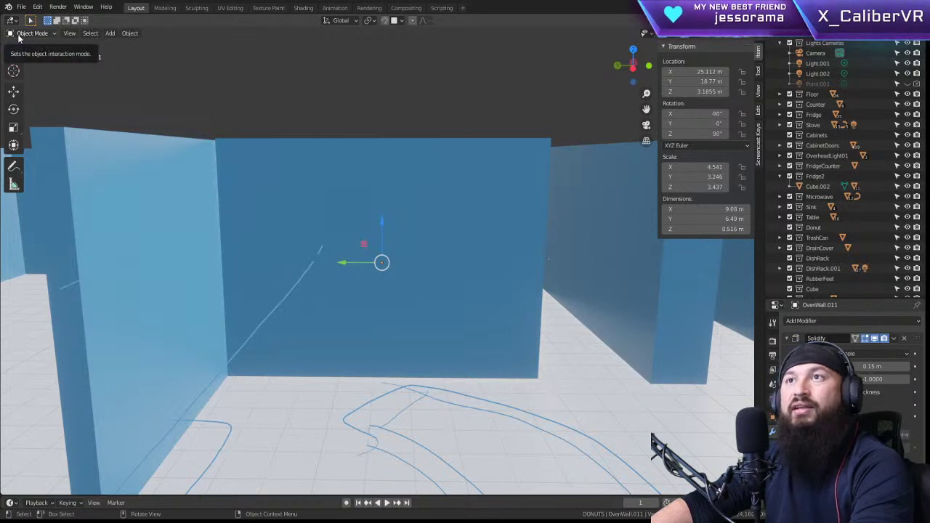
{"action": "key", "text": "Tab"}
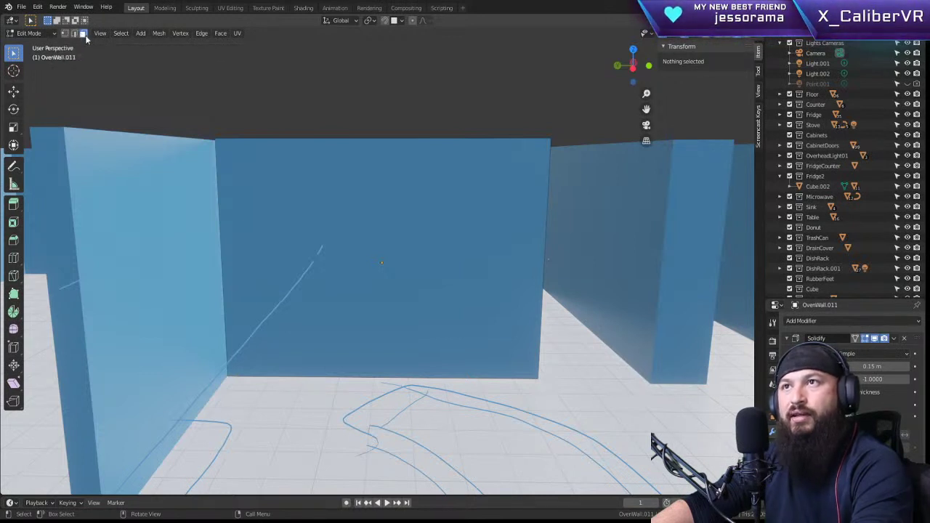
{"action": "left_click", "coordinate": [429, 232]}
{"action": "middle_click_drag", "start_coordinate": [443, 270], "coordinate": [411, 277]}
Step: Try to box-select both top corners at the free end of the solidified wall as vertices
{"action": "key", "text": "1"}
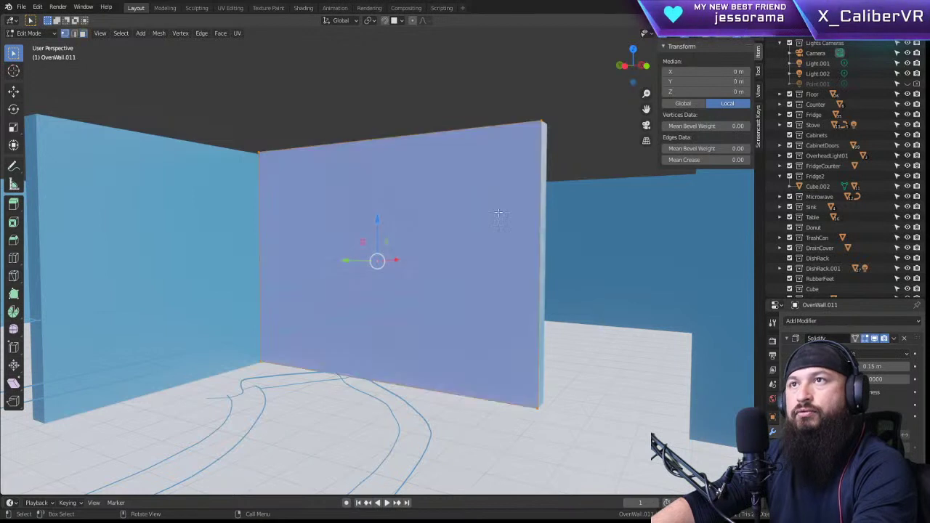
{"action": "scroll", "coordinate": [550, 113], "scroll_direction": "up", "scroll_amount": 4}
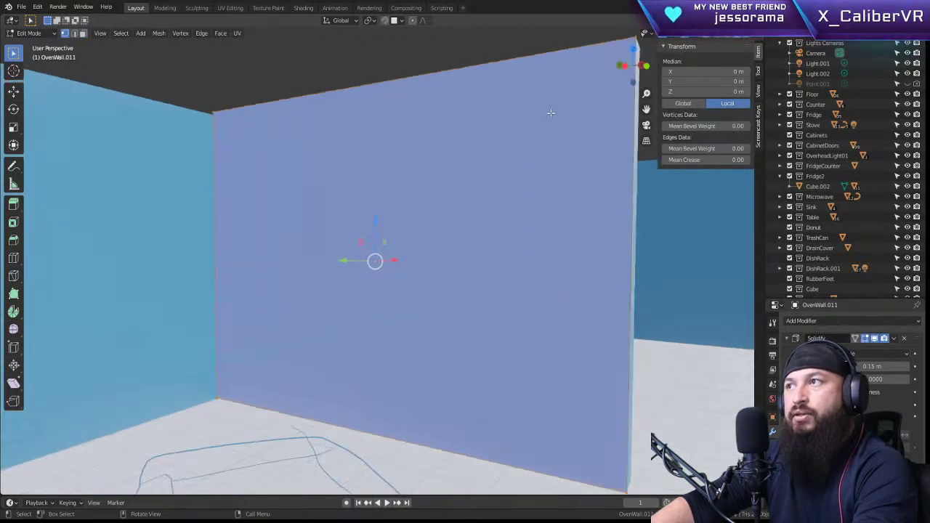
{"action": "middle_click_drag", "start_coordinate": [550, 113], "coordinate": [428, 239], "text": "shift"}
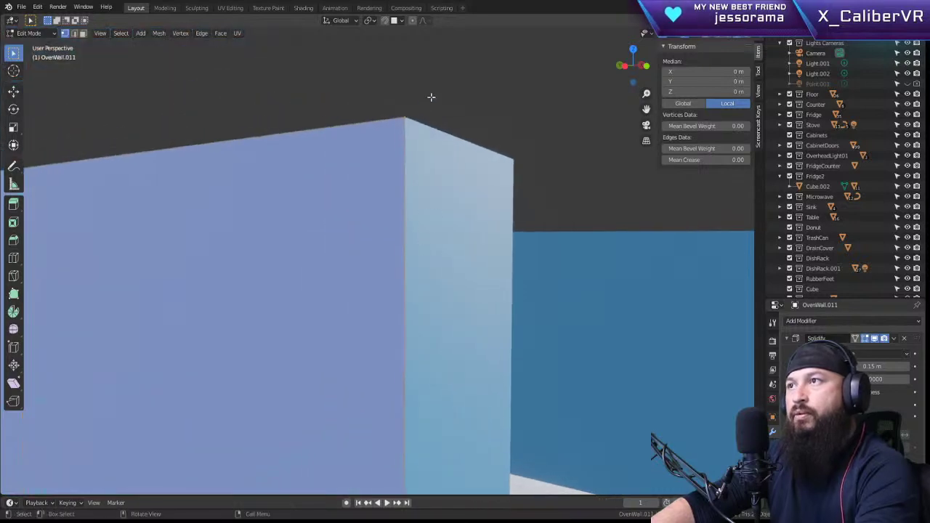
{"action": "left_click_drag", "start_coordinate": [431, 96], "coordinate": [372, 142]}
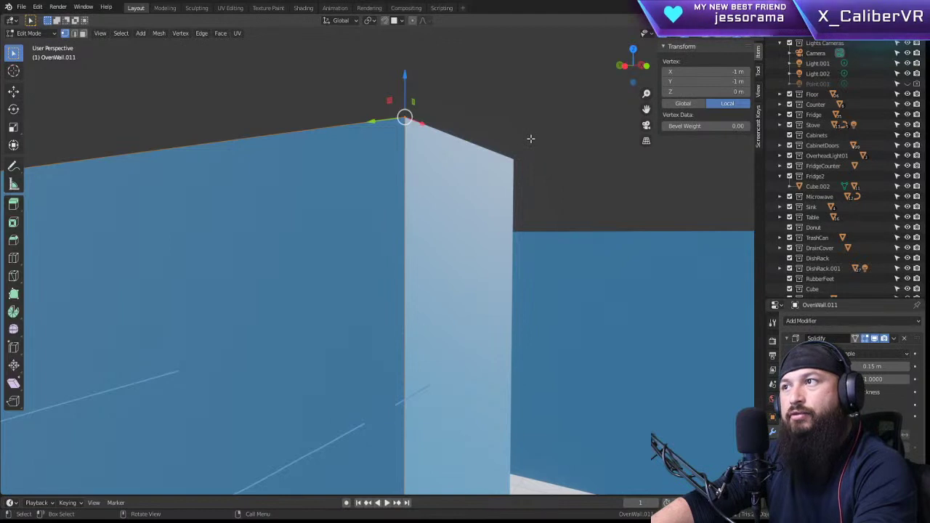
{"action": "left_click_drag", "start_coordinate": [509, 171], "coordinate": [498, 177]}
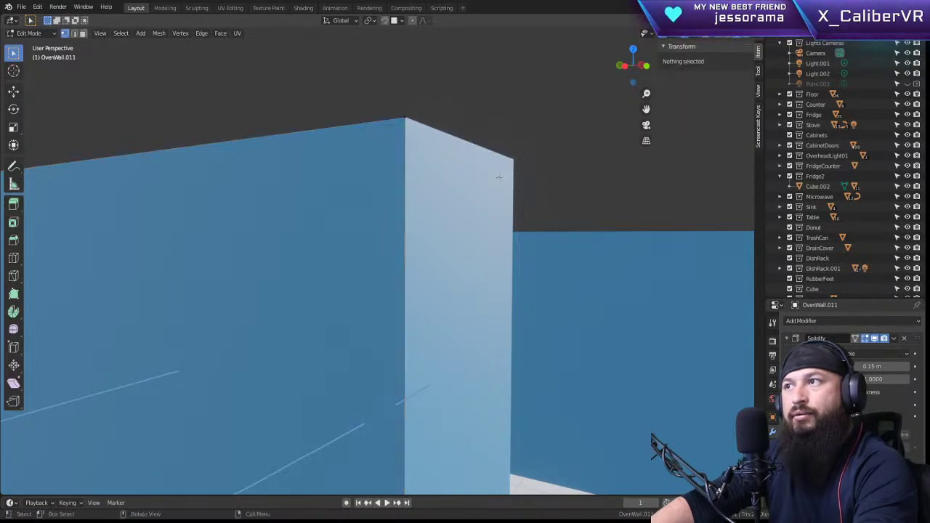
{"action": "middle_click_drag", "start_coordinate": [487, 127], "coordinate": [467, 167]}
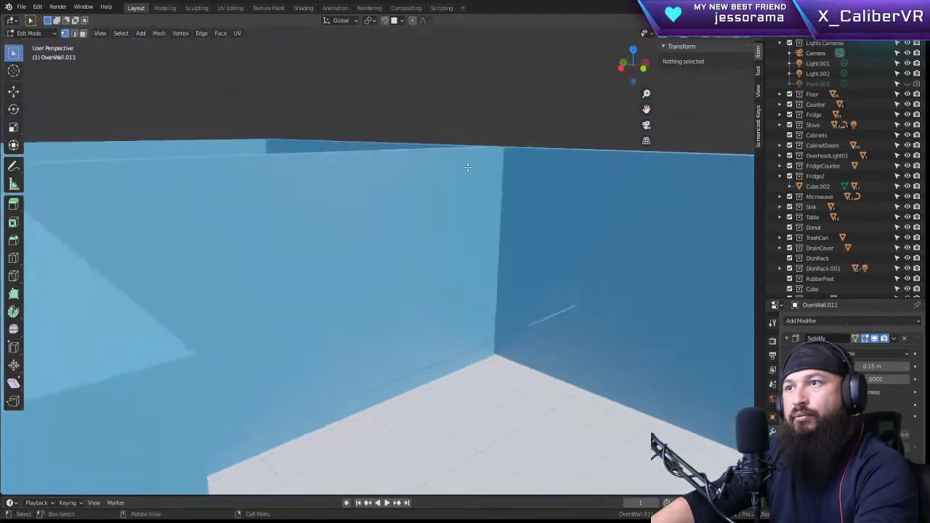
Step: Select the wall's two upper corner vertices one at a time and try box-selecting a corner on its thickened side
{"action": "scroll", "coordinate": [332, 171], "scroll_direction": "down", "scroll_amount": 3}
{"action": "scroll", "coordinate": [310, 308], "scroll_direction": "up", "scroll_amount": 2}
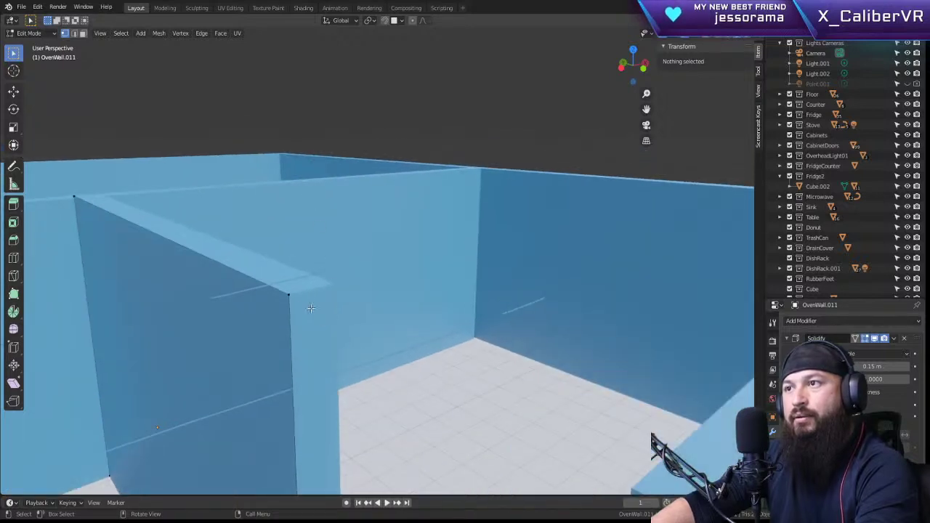
{"action": "left_click", "coordinate": [288, 294]}
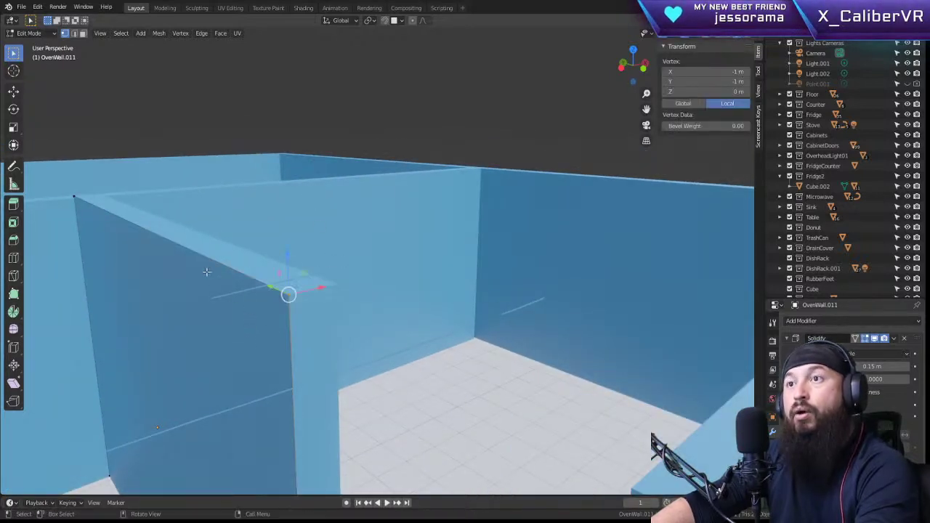
{"action": "scroll", "coordinate": [202, 288], "scroll_direction": "up", "scroll_amount": 6}
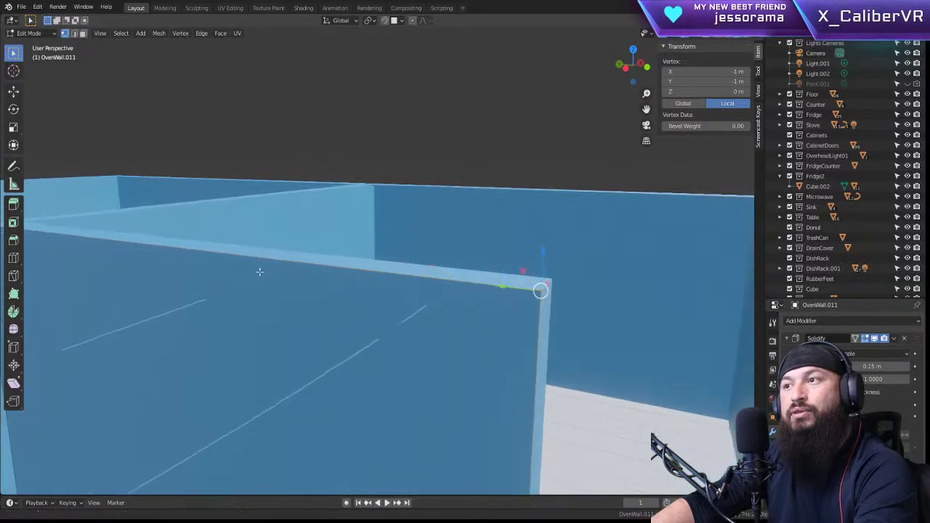
{"action": "scroll", "coordinate": [435, 257], "scroll_direction": "down", "scroll_amount": 2}
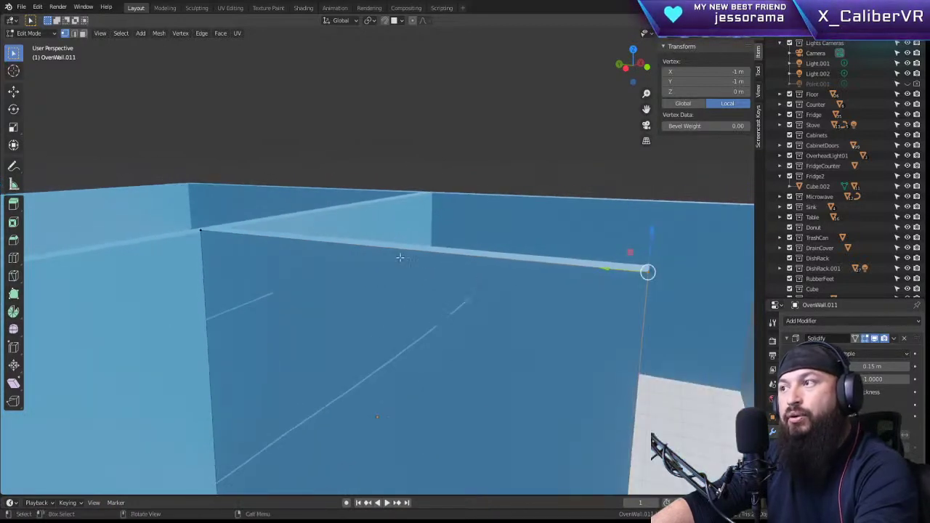
{"action": "left_click", "coordinate": [197, 234]}
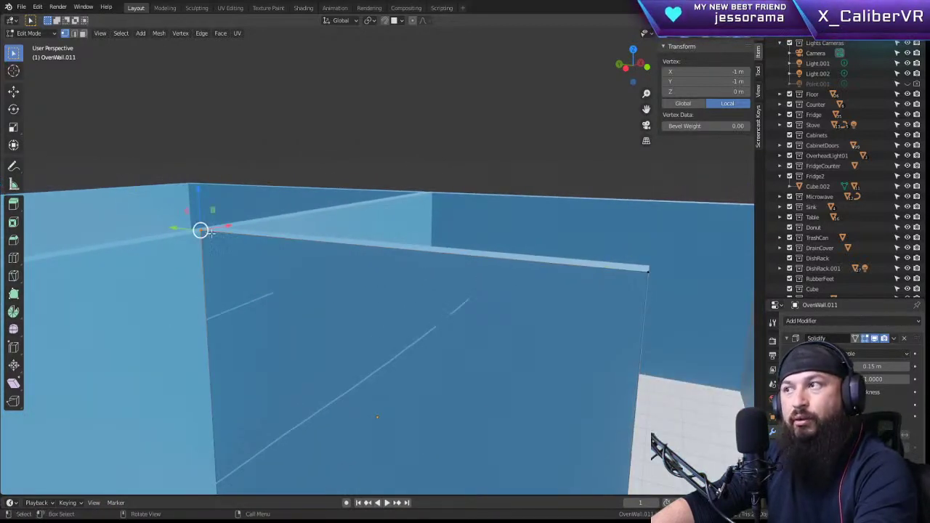
{"action": "left_click_drag", "start_coordinate": [669, 299], "coordinate": [667, 299]}
{"action": "middle_click_drag", "start_coordinate": [667, 299], "coordinate": [440, 270]}
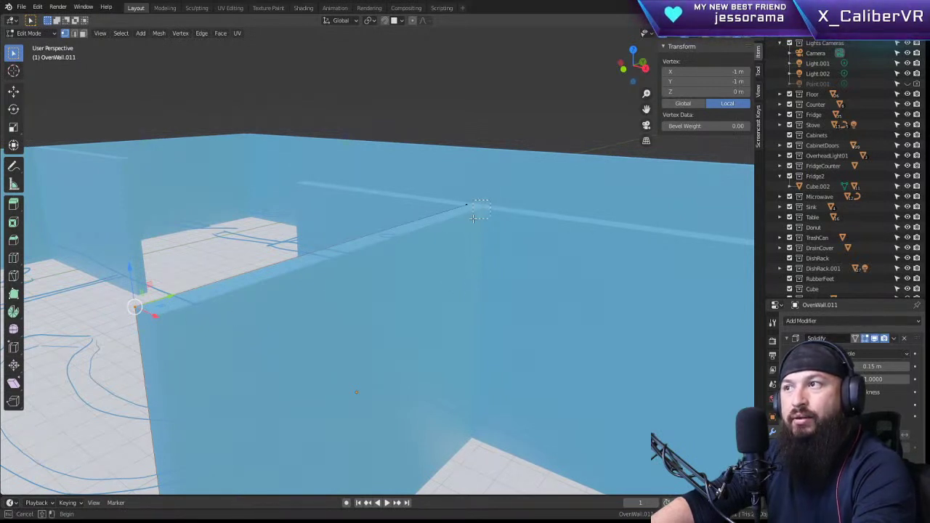
{"action": "left_click_drag", "start_coordinate": [472, 218], "coordinate": [472, 218]}
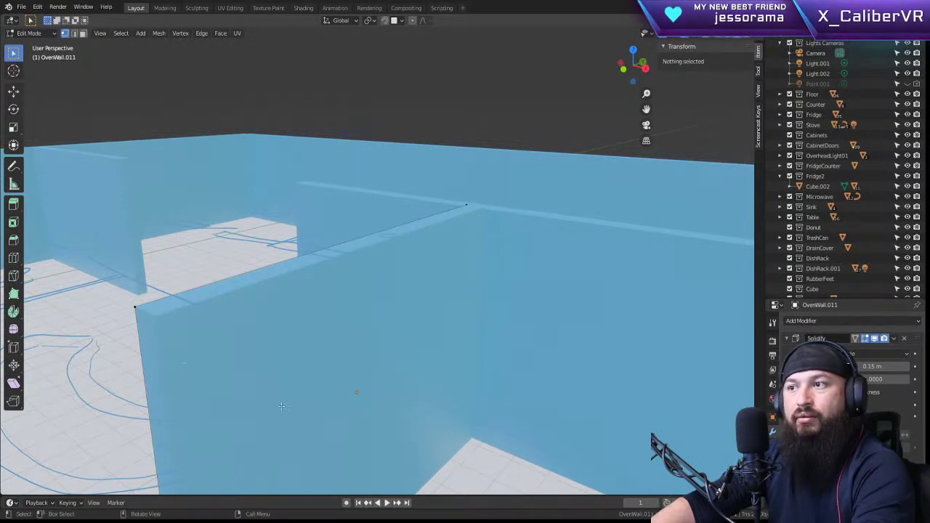
Step: Check the corner vertices on the wall's original face by selecting them in turn, including both lower corners
{"action": "scroll", "coordinate": [282, 406], "scroll_direction": "up", "scroll_amount": 5}
{"action": "middle_click_drag", "start_coordinate": [393, 435], "coordinate": [496, 300], "text": "shift"}
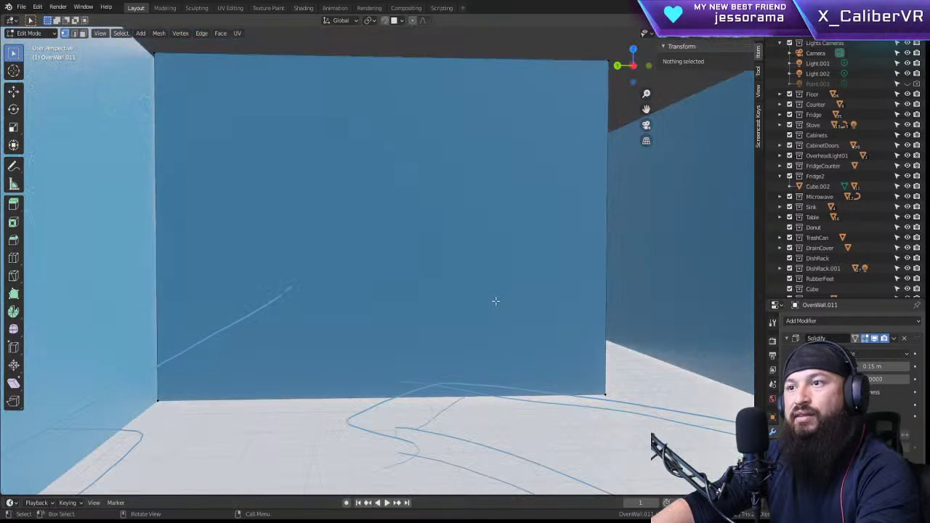
{"action": "middle_click_drag", "start_coordinate": [352, 188], "coordinate": [332, 249], "text": "shift"}
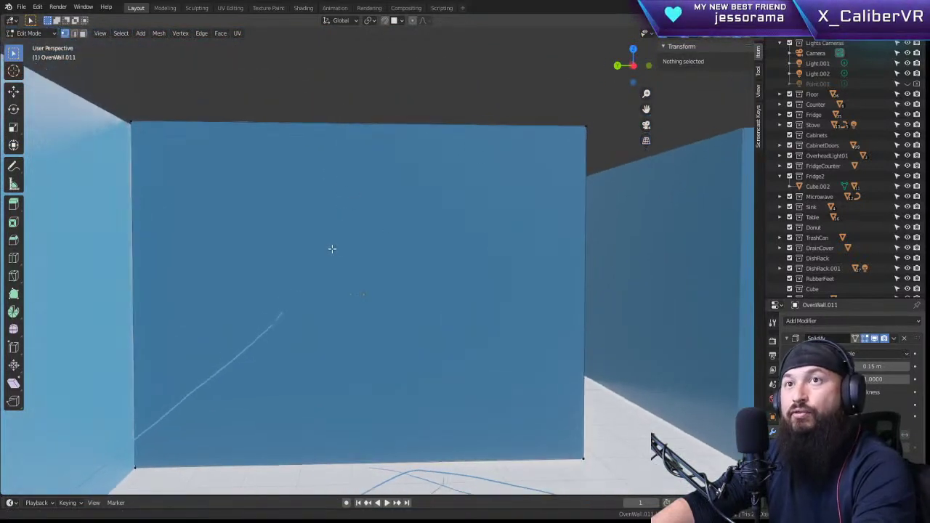
{"action": "left_click", "coordinate": [131, 122]}
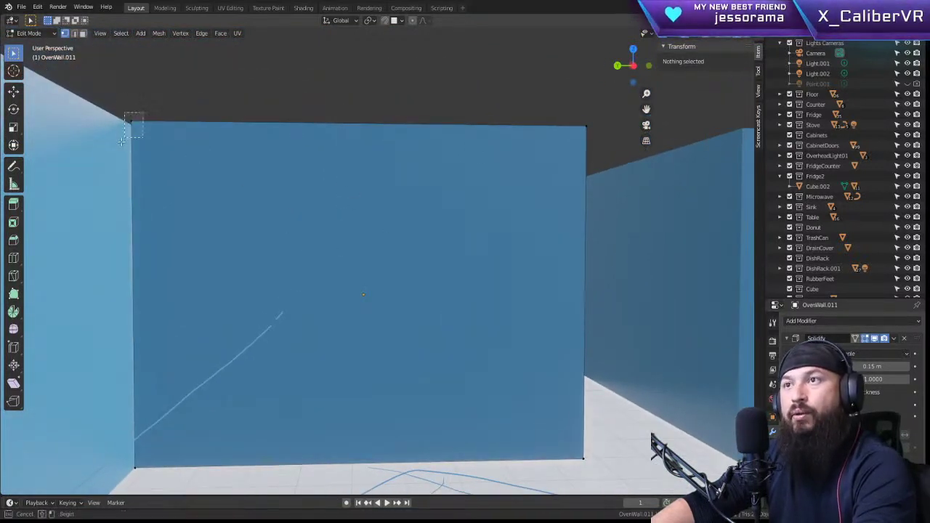
{"action": "left_click", "coordinate": [571, 128]}
{"action": "left_click_drag", "start_coordinate": [562, 509], "coordinate": [575, 491]}
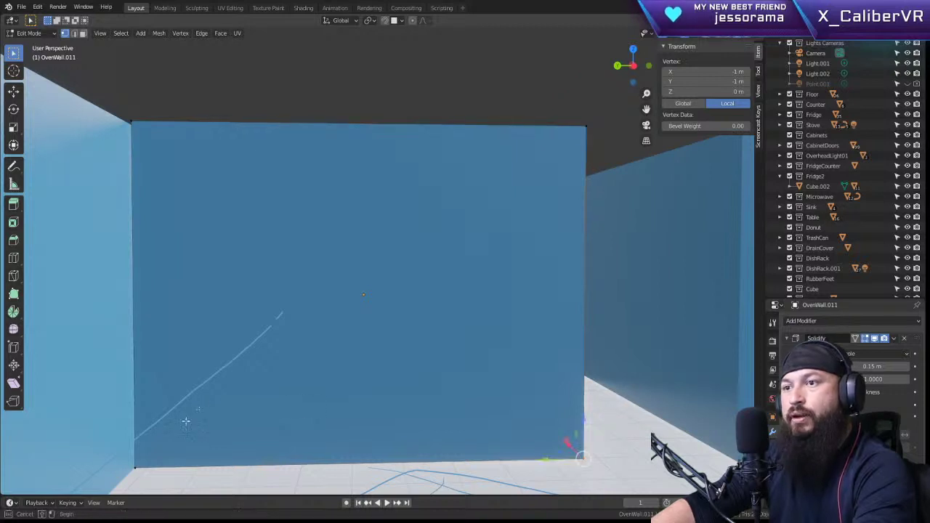
{"action": "left_click_drag", "start_coordinate": [185, 421], "coordinate": [124, 479]}
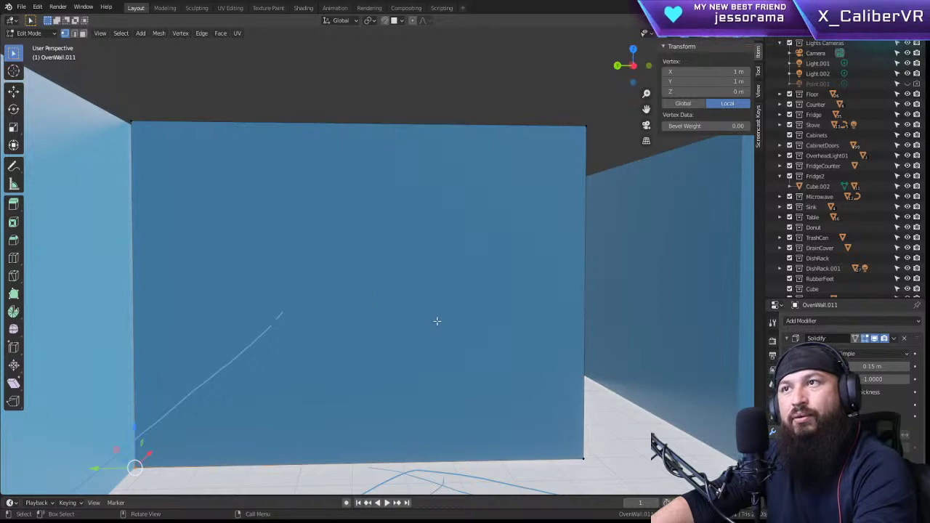
{"action": "middle_click_drag", "start_coordinate": [419, 332], "coordinate": [395, 318]}
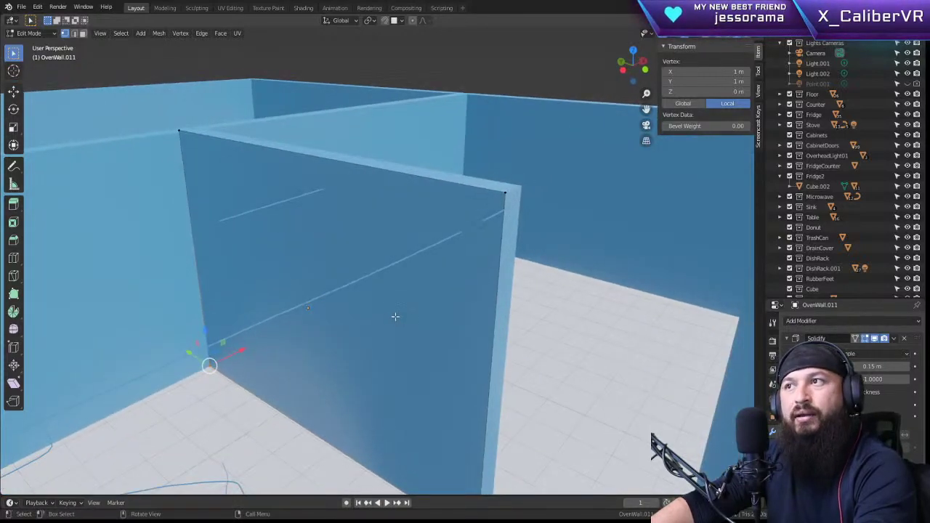
Step: Leave Edit Mode and add a new plane mesh at the 3D cursor outside the house
{"action": "scroll", "coordinate": [395, 317], "scroll_direction": "down", "scroll_amount": 8}
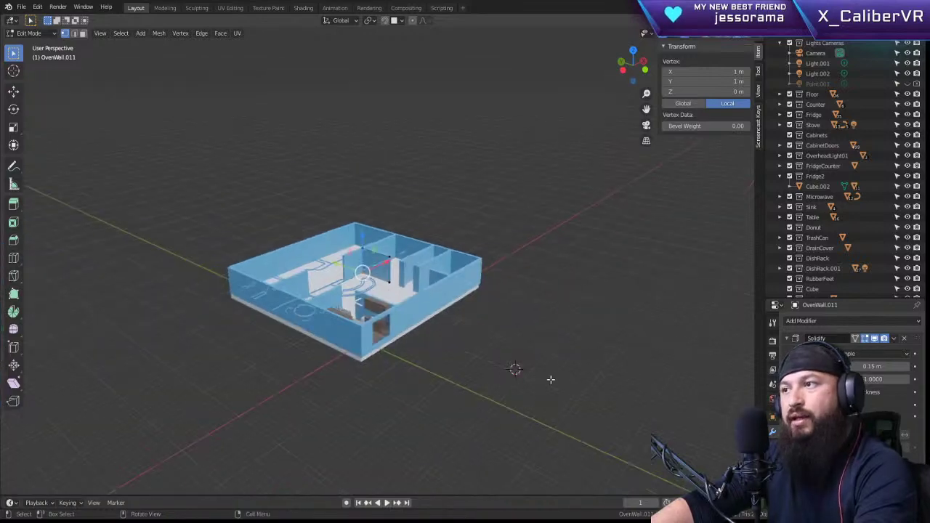
{"action": "scroll", "coordinate": [523, 371], "scroll_direction": "up", "scroll_amount": 10}
{"action": "scroll", "coordinate": [469, 382], "scroll_direction": "down", "scroll_amount": 3}
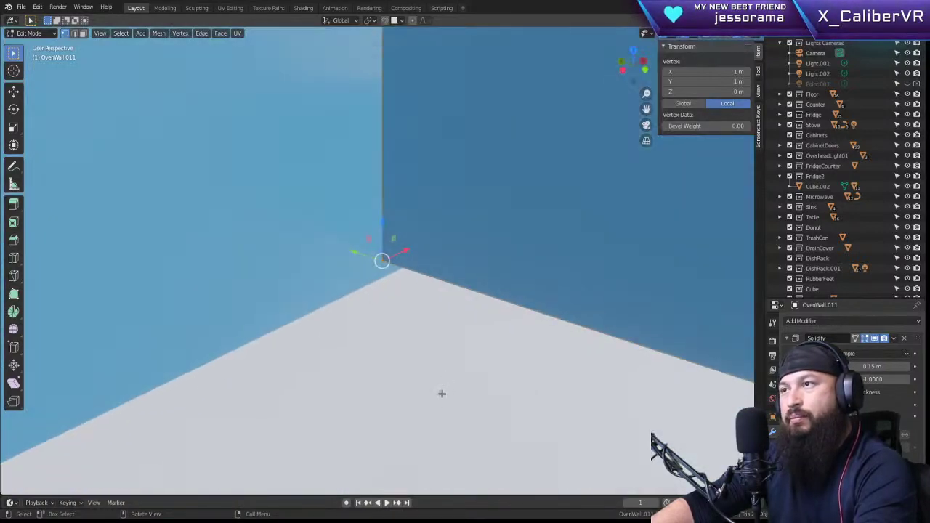
{"action": "scroll", "coordinate": [424, 396], "scroll_direction": "down", "scroll_amount": 8}
{"action": "scroll", "coordinate": [436, 395], "scroll_direction": "up", "scroll_amount": 2}
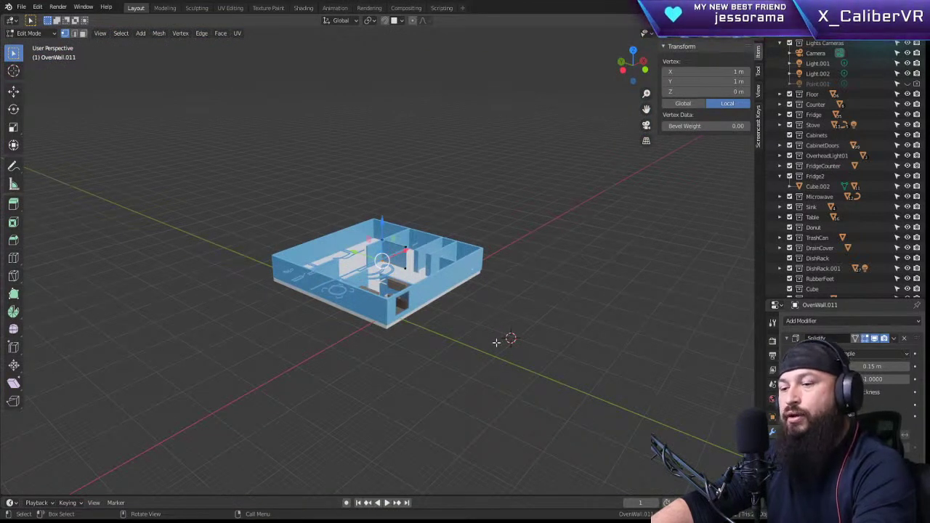
{"action": "key", "text": "shift+a"}
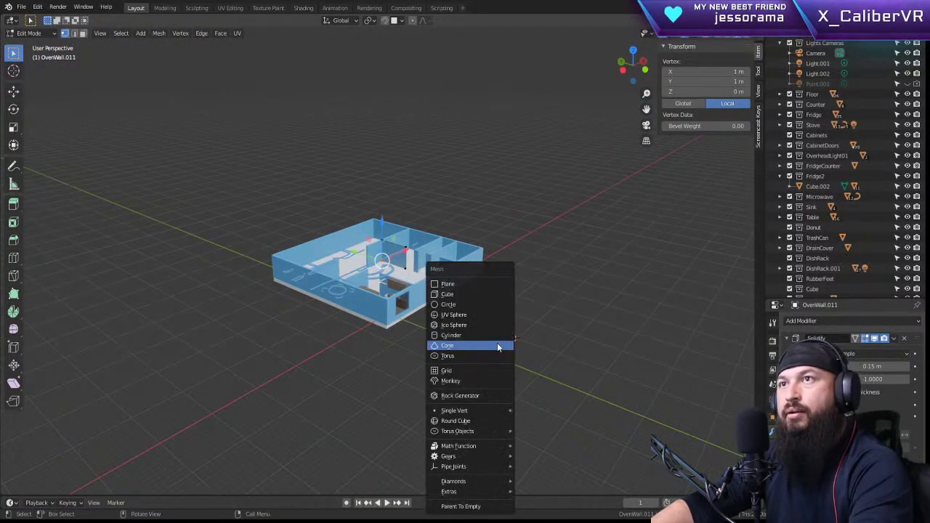
{"action": "key", "text": "Tab"}
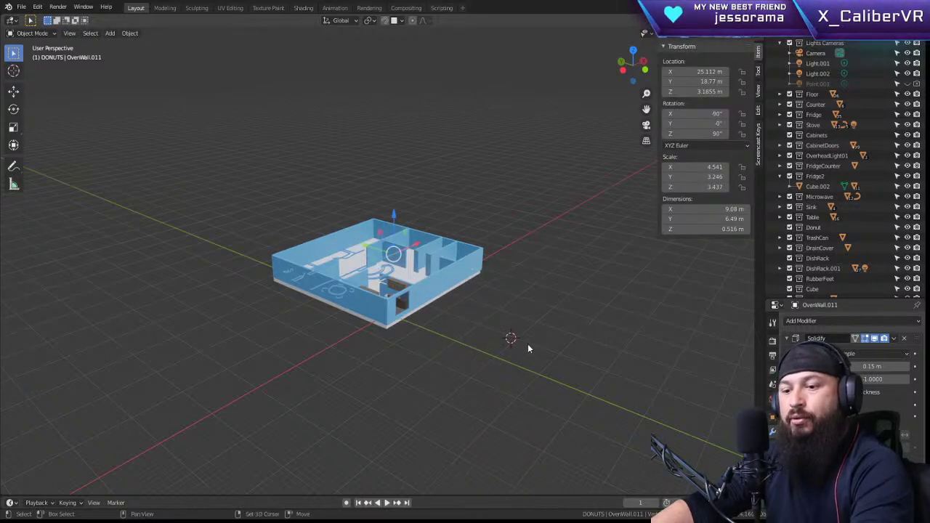
{"action": "key", "text": "shift+a"}
{"action": "mouse_move", "coordinate": [526, 315]}
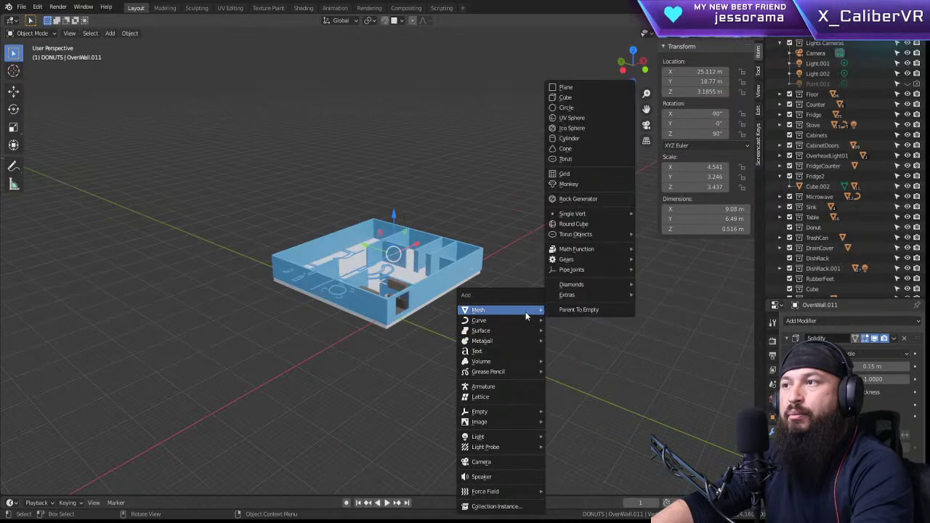
{"action": "left_click", "coordinate": [599, 88]}
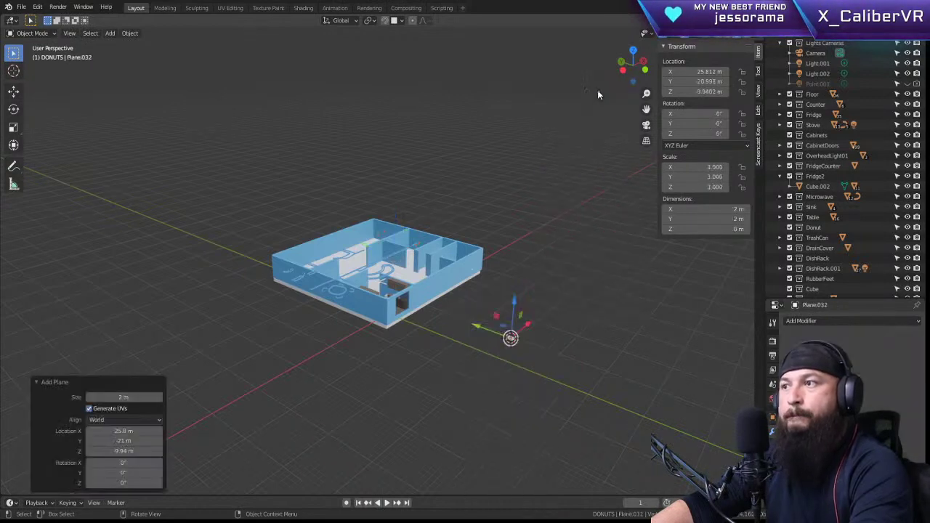
Step: Focus on the new plane, check it from the right, top and front, and add a Solidify modifier to it
{"action": "scroll", "coordinate": [541, 341], "scroll_direction": "up", "scroll_amount": 8}
{"action": "middle_click_drag", "start_coordinate": [611, 357], "coordinate": [243, 222], "text": "shift"}
{"action": "scroll", "coordinate": [509, 396], "scroll_direction": "up", "scroll_amount": 3}
{"action": "key", "text": "KP_Decimal"}
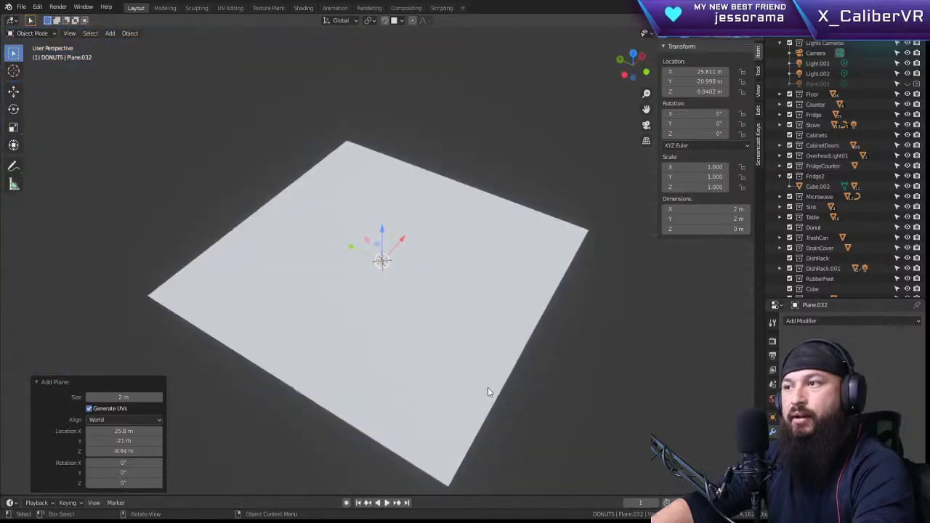
{"action": "middle_click_drag", "start_coordinate": [446, 253], "coordinate": [389, 210]}
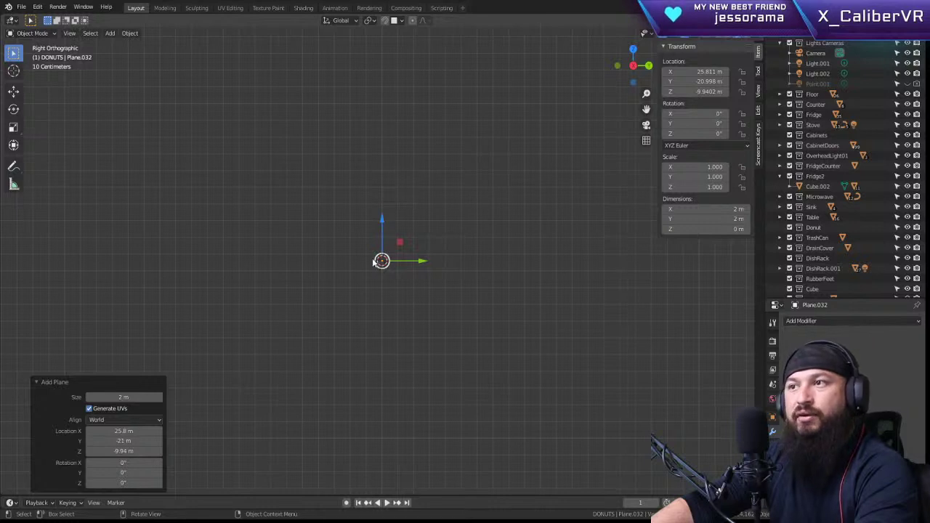
{"action": "key", "text": "KP_7"}
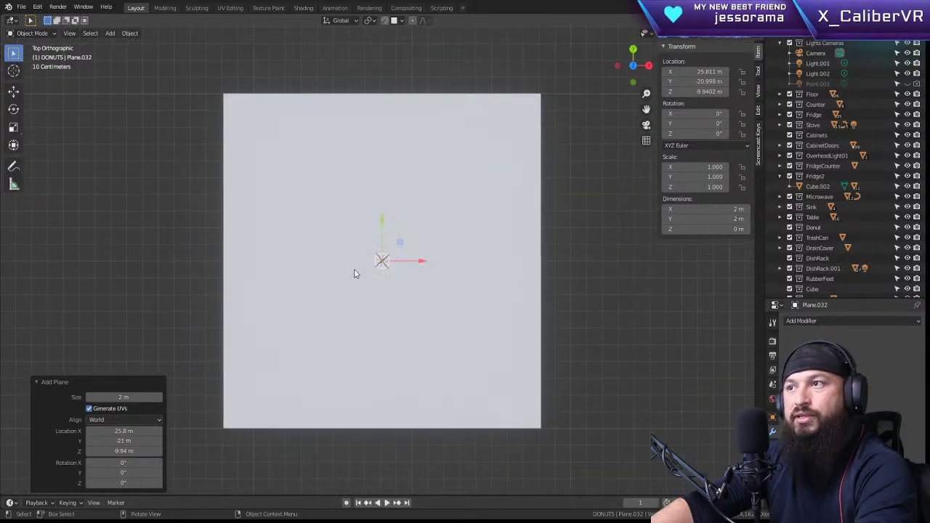
{"action": "key", "text": "KP_1"}
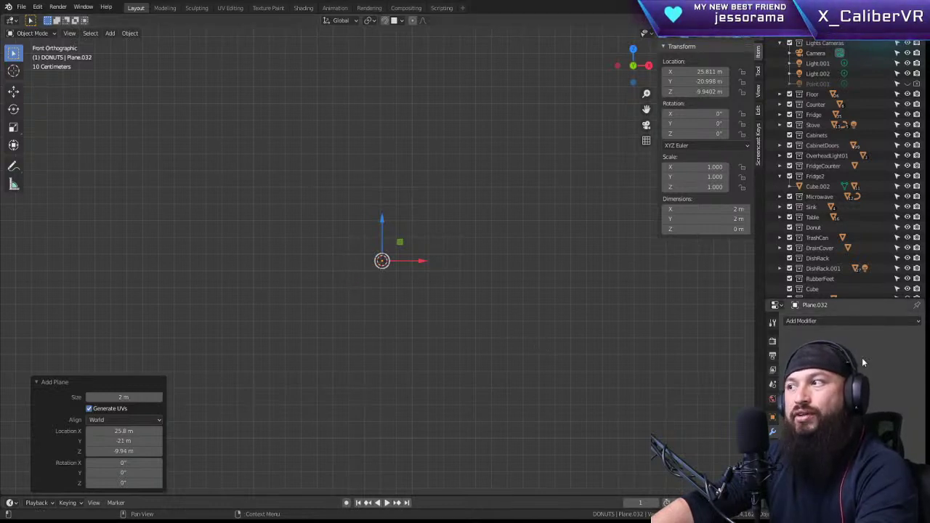
{"action": "left_click", "coordinate": [832, 321]}
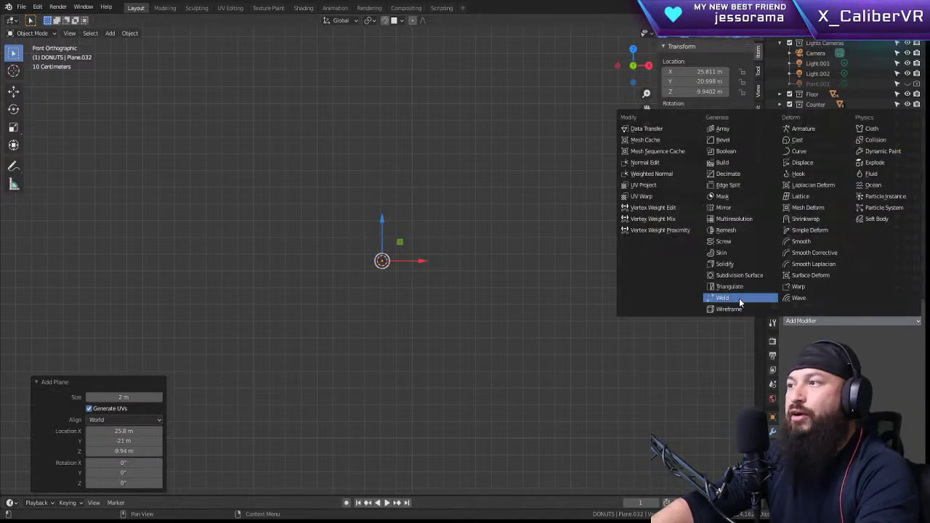
{"action": "left_click", "coordinate": [740, 265]}
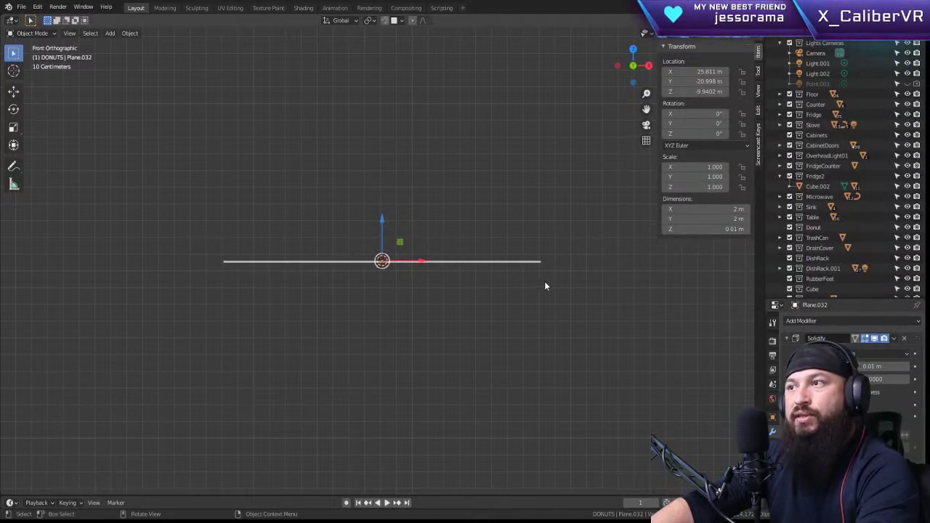
Step: Try the plane's Solidify thickness at 1 m and then at 0.16 m, viewing the result from several angles
{"action": "left_click", "coordinate": [885, 368]}
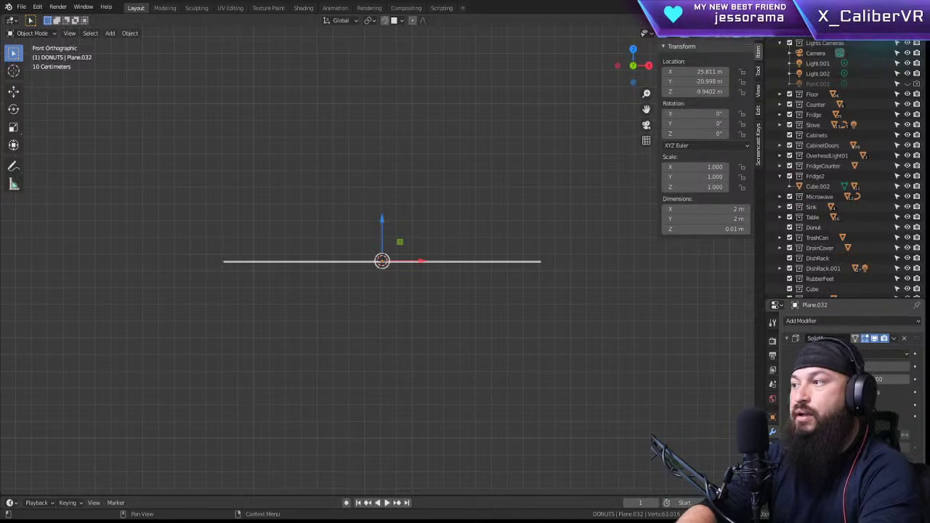
{"action": "key", "text": "Return"}
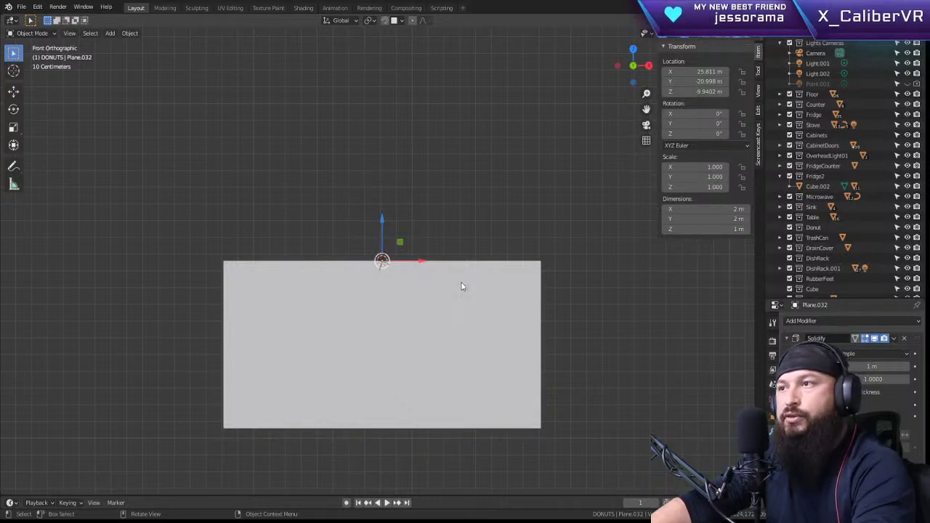
{"action": "middle_click_drag", "start_coordinate": [462, 286], "coordinate": [391, 328]}
{"action": "scroll", "coordinate": [392, 334], "scroll_direction": "down", "scroll_amount": 3}
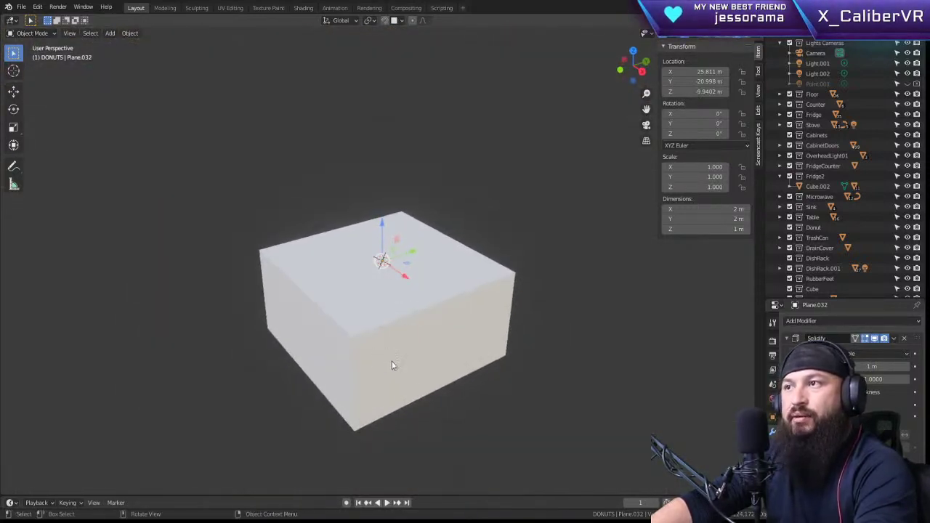
{"action": "middle_click_drag", "start_coordinate": [390, 365], "coordinate": [348, 256]}
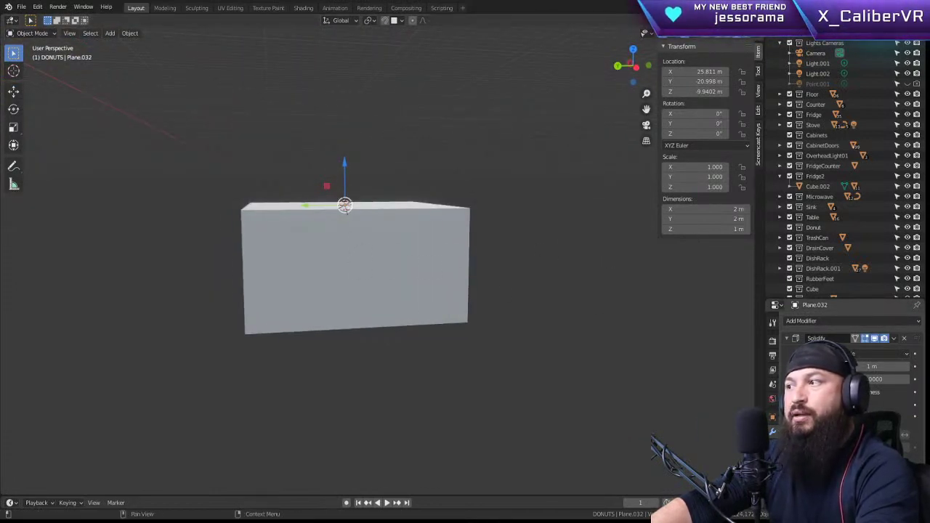
{"action": "left_click_drag", "start_coordinate": [872, 366], "coordinate": [824, 367]}
{"action": "middle_click_drag", "start_coordinate": [649, 298], "coordinate": [658, 262]}
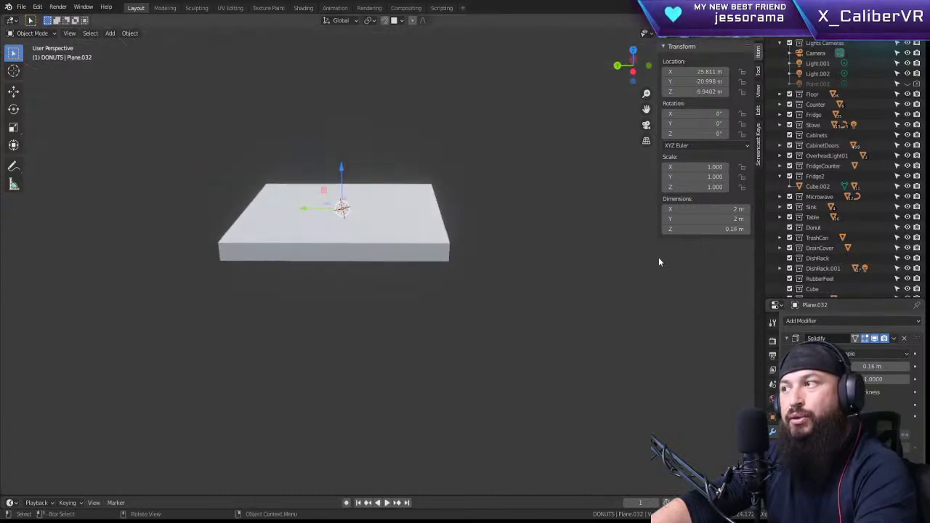
Step: Set the plane's Solidify thickness to 0.01 m, apply the modifier and view the plane from the top
{"action": "left_click", "coordinate": [893, 339]}
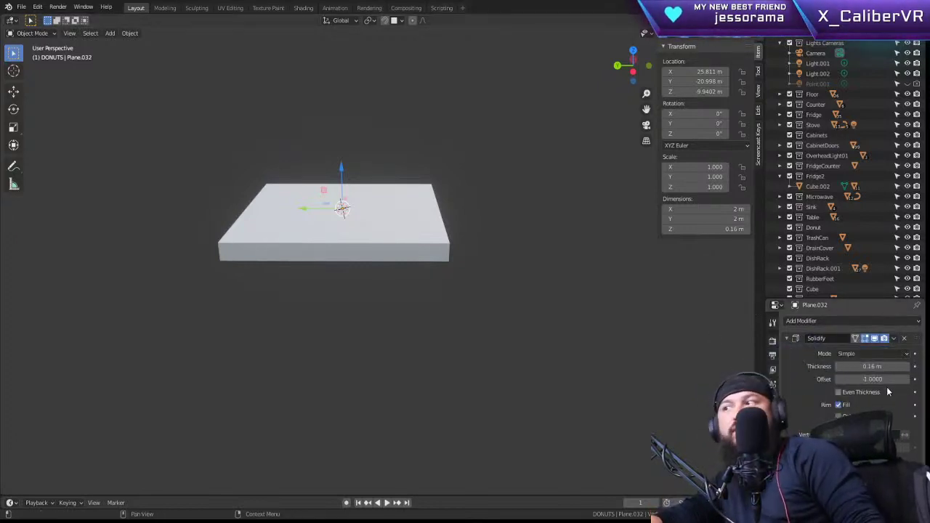
{"action": "mouse_move", "coordinate": [875, 366]}
{"action": "left_mouse_down"}
{"action": "mouse_move", "coordinate": [835, 366]}
{"action": "mouse_move", "coordinate": [875, 366]}
{"action": "mouse_move", "coordinate": [861, 366]}
{"action": "left_mouse_up"}
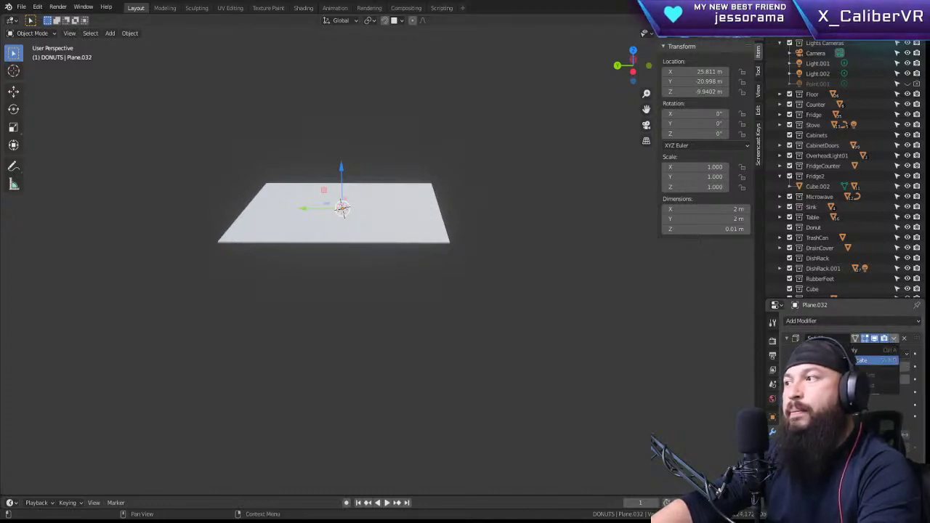
{"action": "left_click", "coordinate": [872, 350]}
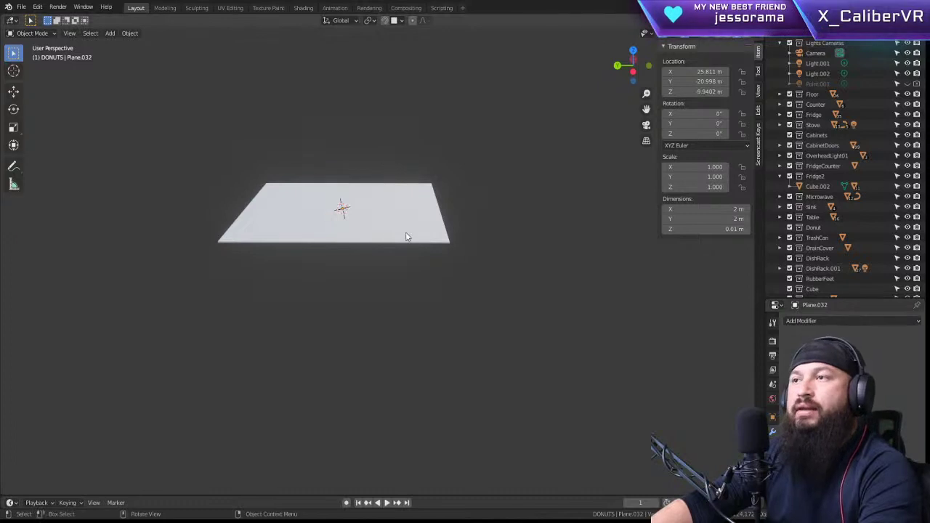
{"action": "key", "text": "KP_7"}
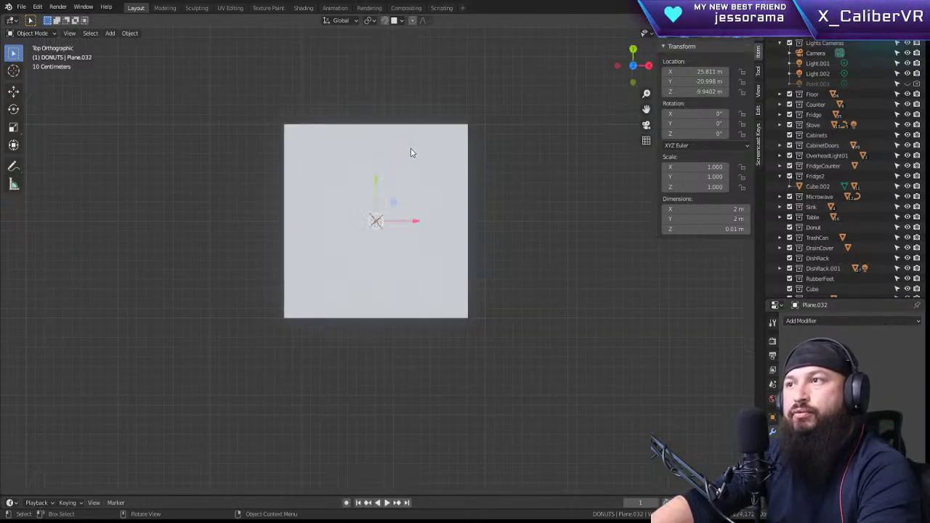
Step: Examine the solidified plane's thickness from the right, front and top views
{"action": "key", "text": "KP_3"}
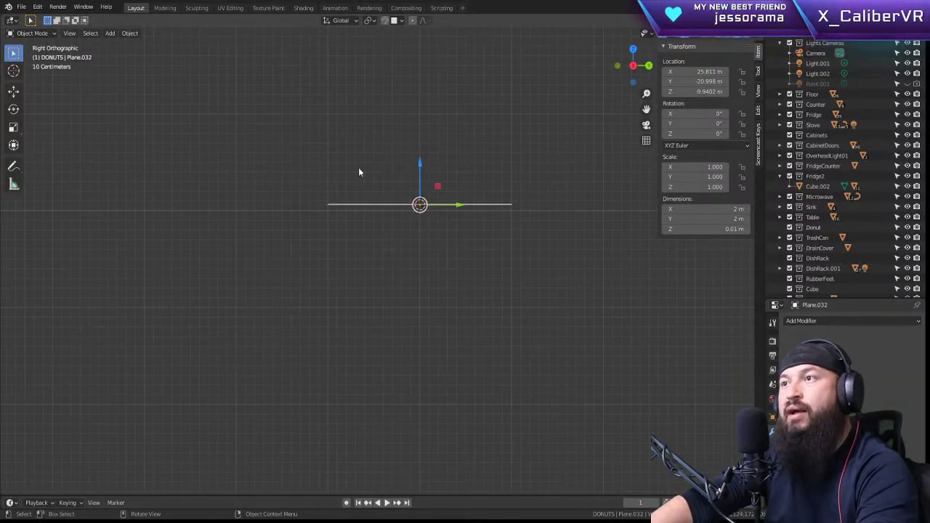
{"action": "key", "text": "KP_1"}
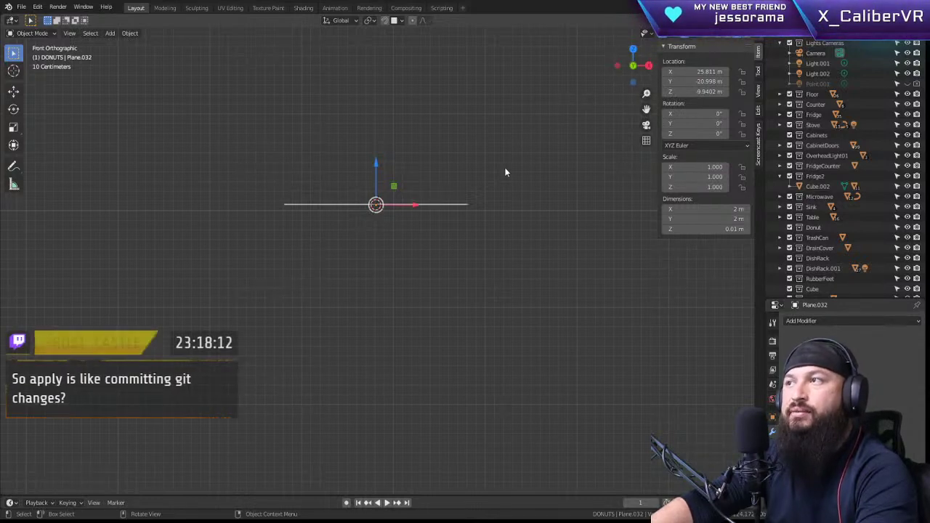
{"action": "key", "text": "KP_4"}
{"action": "key", "text": "KP_4"}
{"action": "key", "text": "KP_3"}
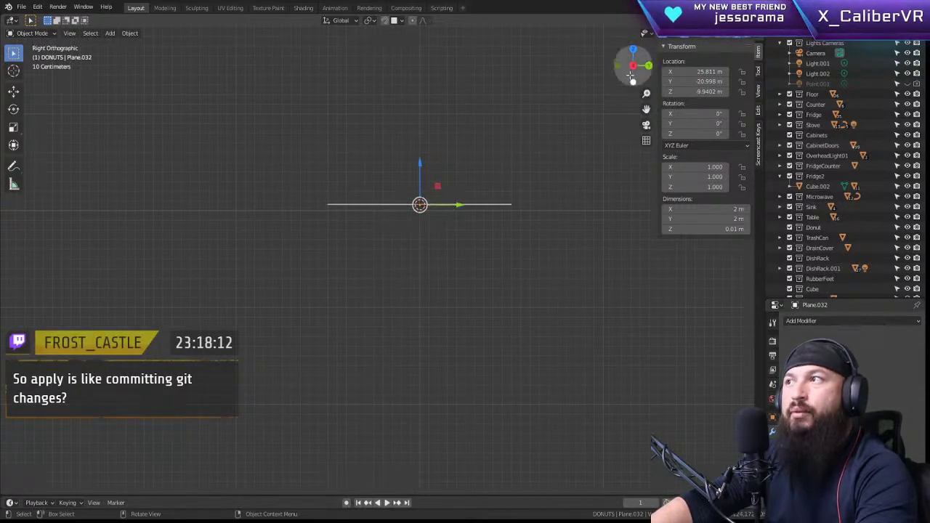
{"action": "key", "text": "KP_7"}
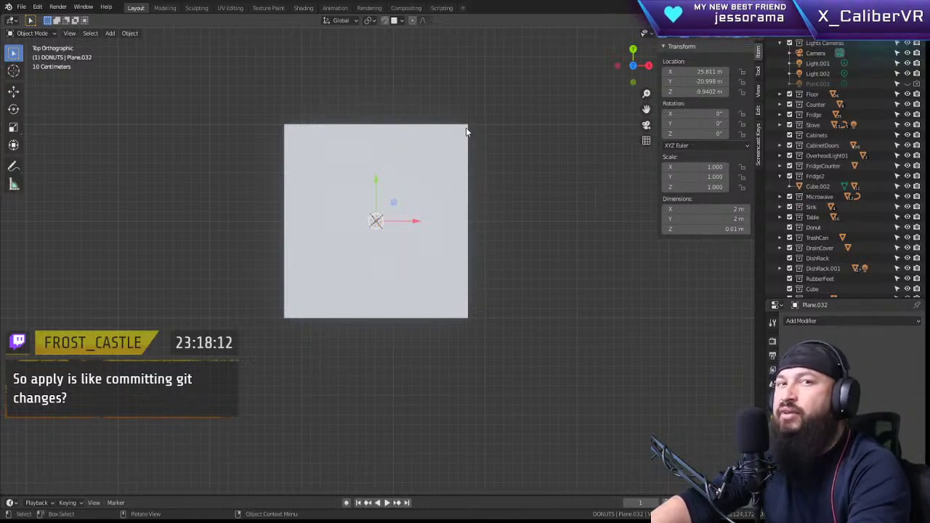
Step: Delete the demonstration plane outside the house and return to the top view of the floor plan
{"action": "left_click_drag", "start_coordinate": [514, 85], "coordinate": [234, 365]}
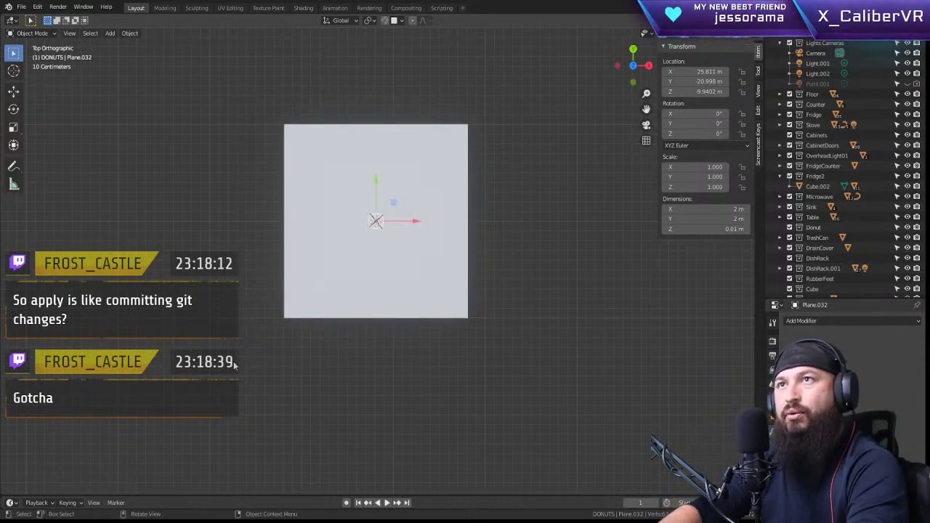
{"action": "key", "text": "Delete"}
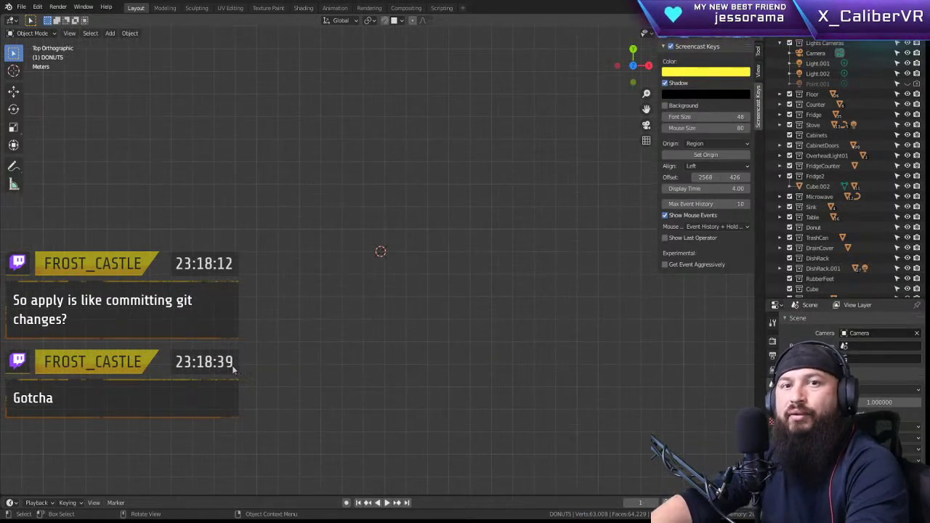
{"action": "key", "text": "ctrl+z"}
{"action": "scroll", "coordinate": [282, 322], "scroll_direction": "down", "scroll_amount": 3}
{"action": "scroll", "coordinate": [318, 216], "scroll_direction": "up", "scroll_amount": 3}
{"action": "middle_click_drag", "start_coordinate": [317, 217], "coordinate": [334, 394], "text": "shift"}
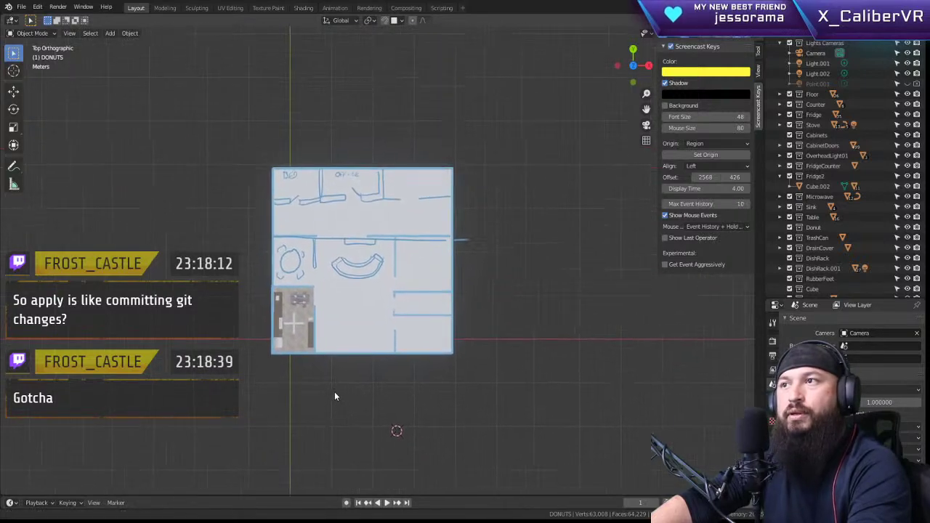
{"action": "scroll", "coordinate": [533, 372], "scroll_direction": "up", "scroll_amount": 1}
{"action": "scroll", "coordinate": [365, 324], "scroll_direction": "up", "scroll_amount": 3}
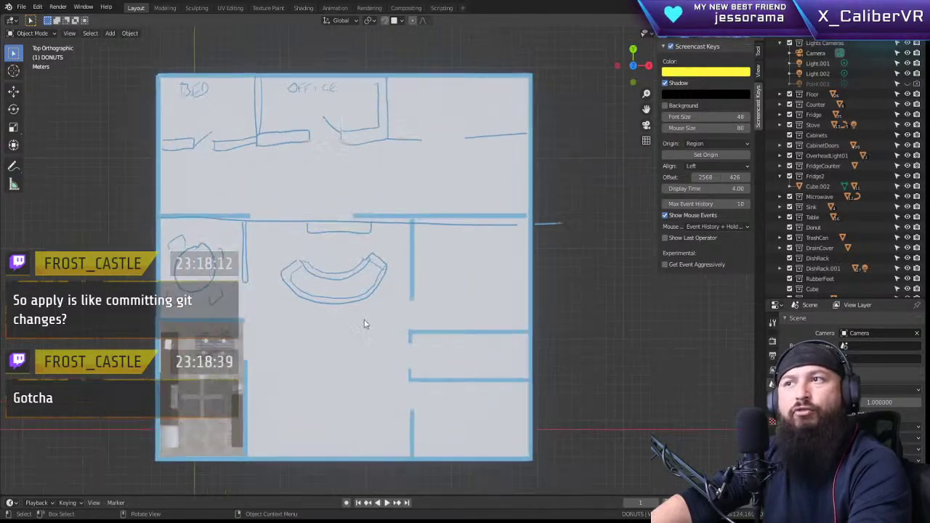
{"action": "scroll", "coordinate": [377, 313], "scroll_direction": "down", "scroll_amount": 1}
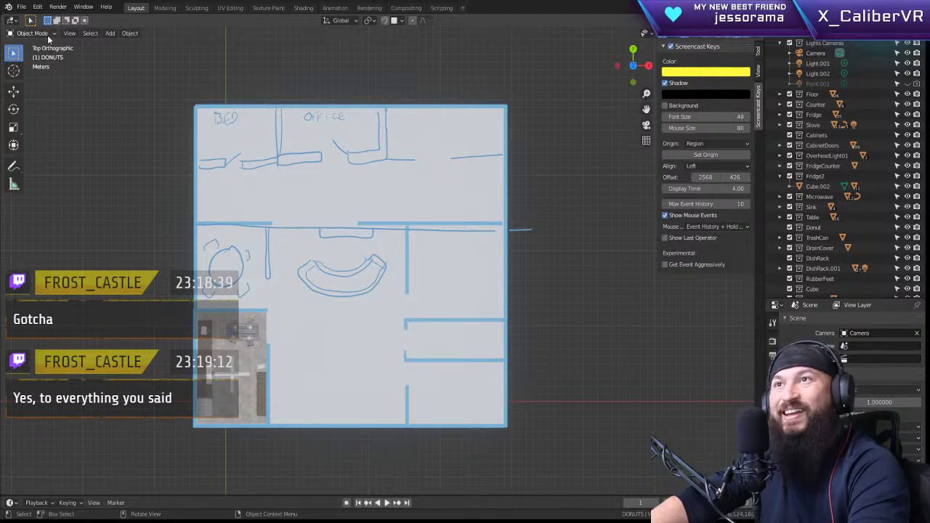
Step: Open the interior wall beside the curved sofa sketch in Edit Mode and select its free upper corner vertex
{"action": "left_click", "coordinate": [403, 252]}
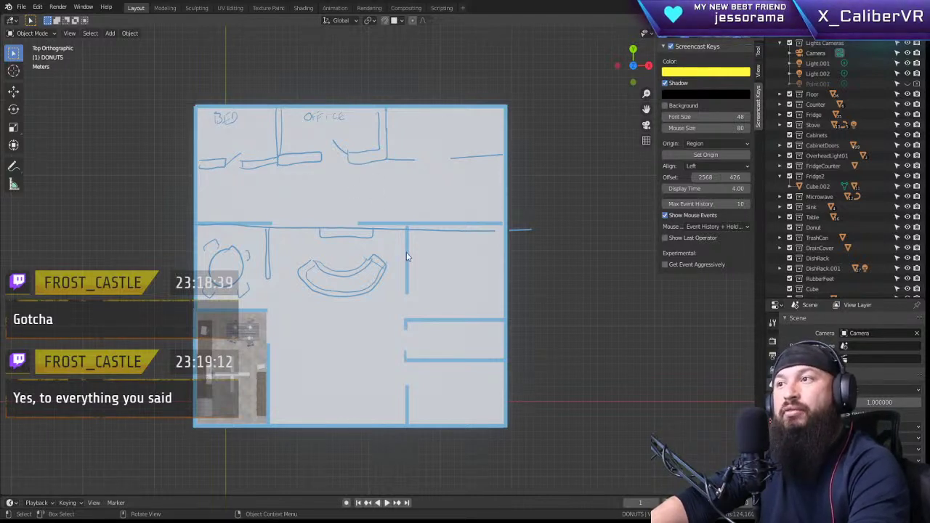
{"action": "scroll", "coordinate": [388, 241], "scroll_direction": "up", "scroll_amount": 5}
{"action": "middle_click_drag", "start_coordinate": [395, 240], "coordinate": [528, 131]}
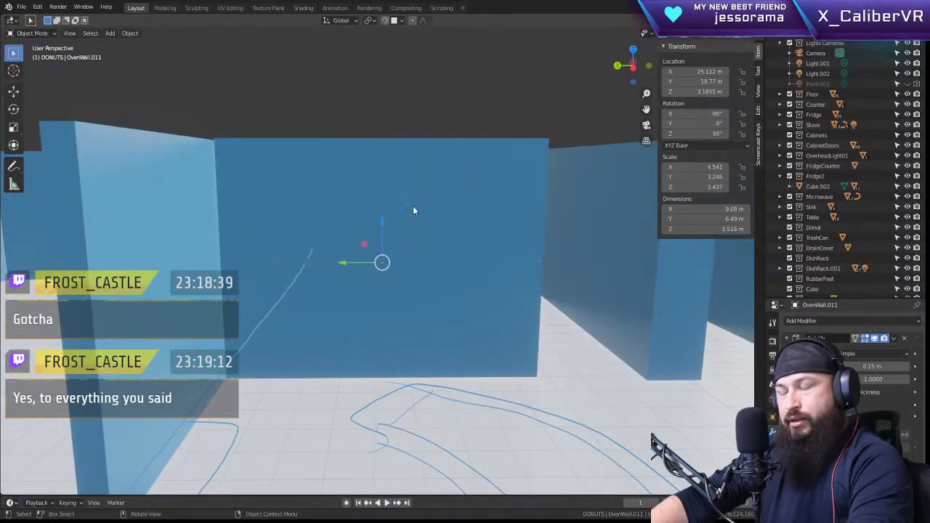
{"action": "key", "text": "Tab"}
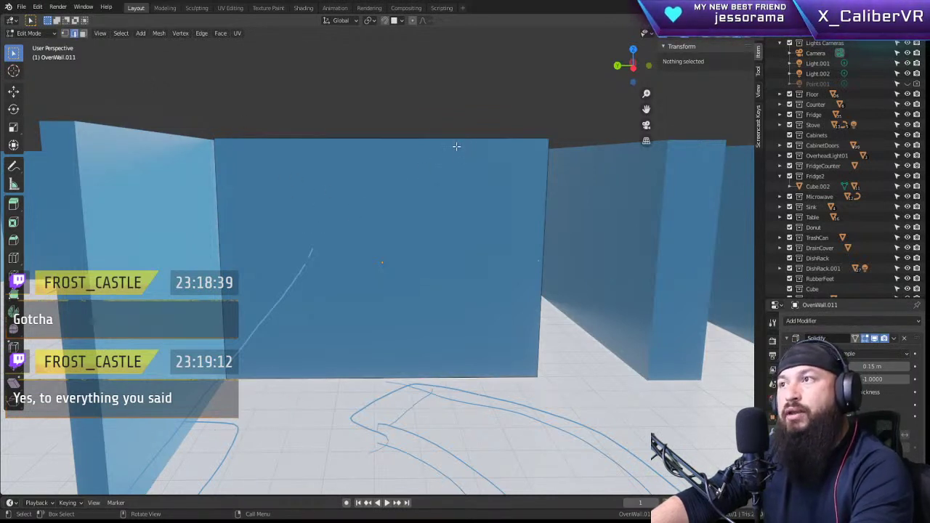
{"action": "scroll", "coordinate": [450, 146], "scroll_direction": "up", "scroll_amount": 4}
{"action": "middle_click_drag", "start_coordinate": [429, 146], "coordinate": [479, 287], "text": "shift"}
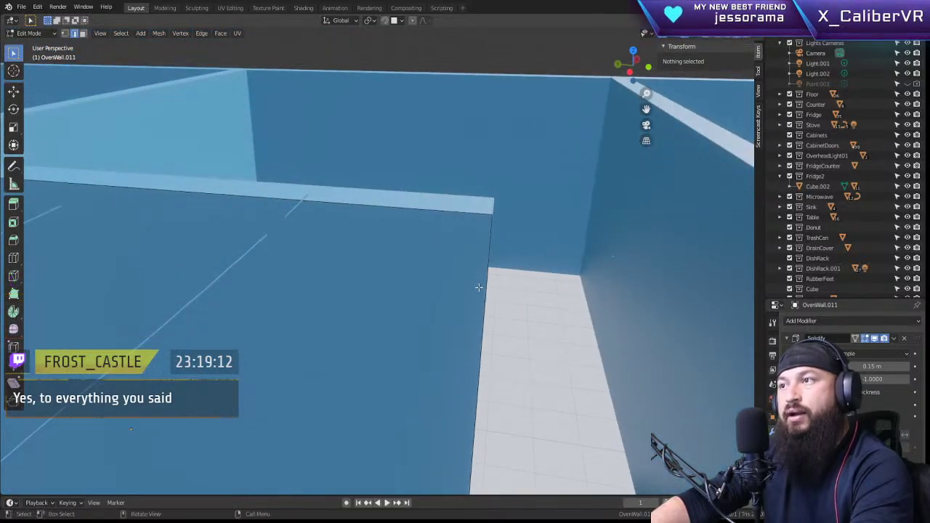
{"action": "left_click", "coordinate": [458, 246]}
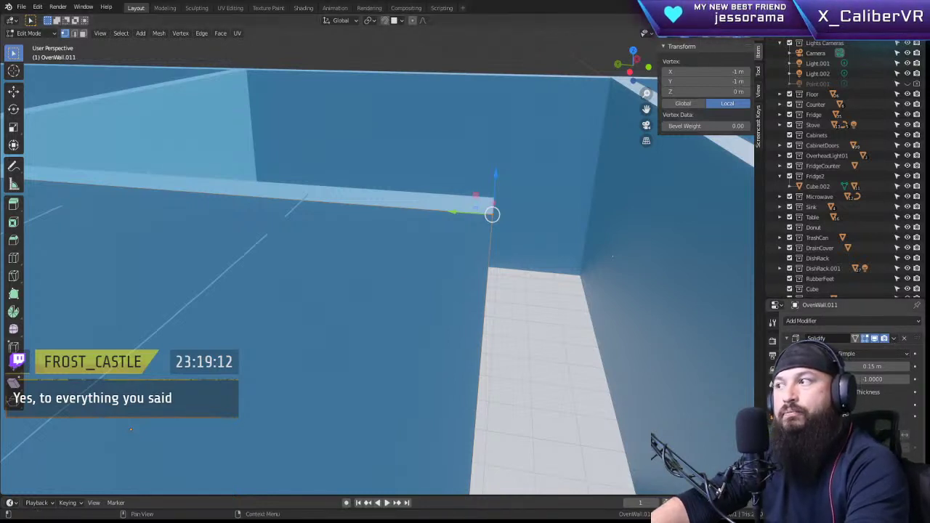
Step: Leave Edit Mode, focus on the kitchen window and examine its opening in the wall from outside
{"action": "scroll", "coordinate": [565, 327], "scroll_direction": "down", "scroll_amount": 2}
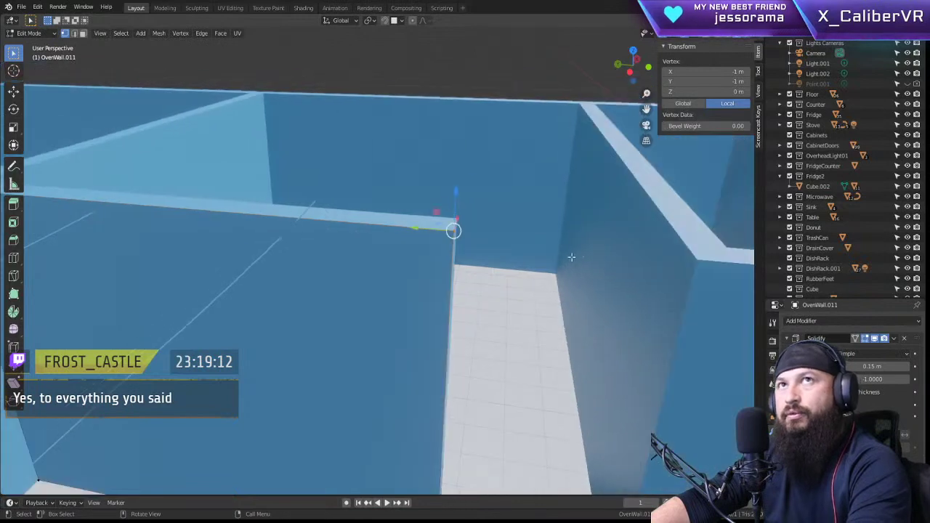
{"action": "scroll", "coordinate": [552, 312], "scroll_direction": "down", "scroll_amount": 4}
{"action": "scroll", "coordinate": [508, 311], "scroll_direction": "down", "scroll_amount": 3}
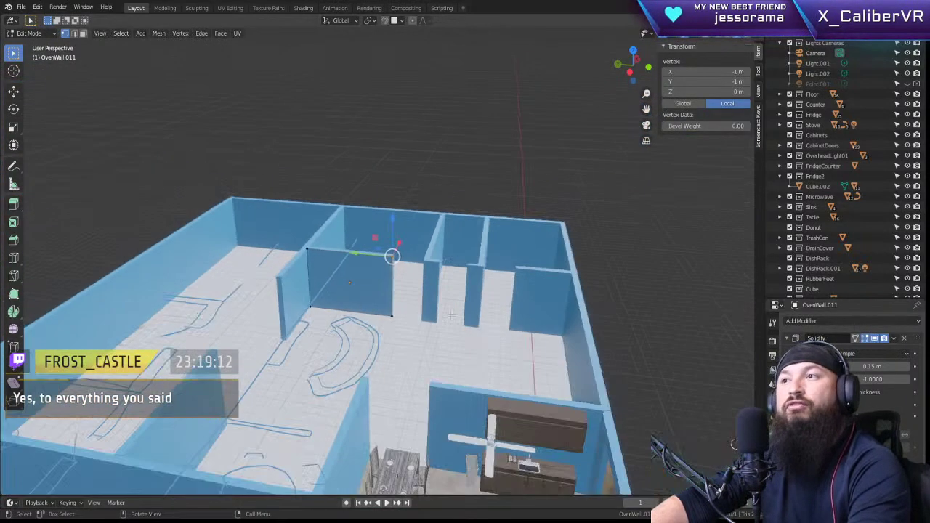
{"action": "middle_click_drag", "start_coordinate": [491, 385], "coordinate": [489, 253]}
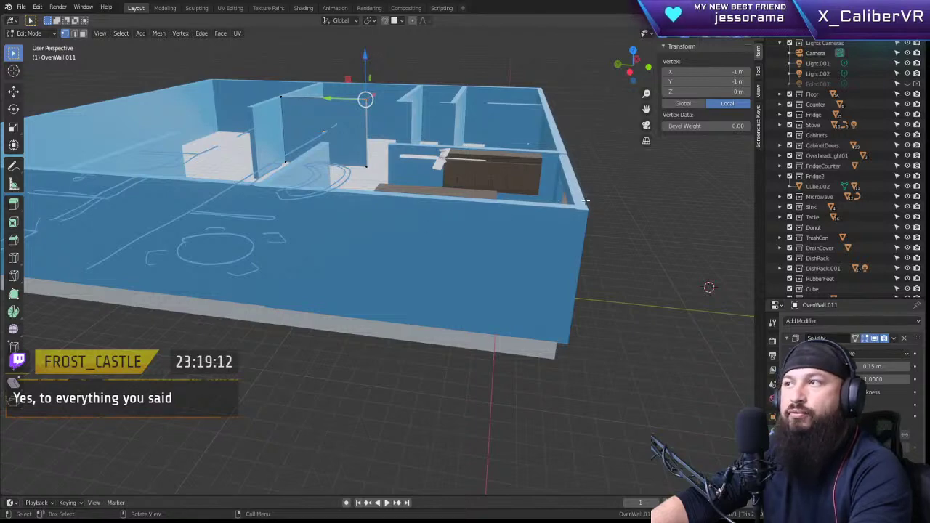
{"action": "middle_click_drag", "start_coordinate": [580, 191], "coordinate": [597, 248]}
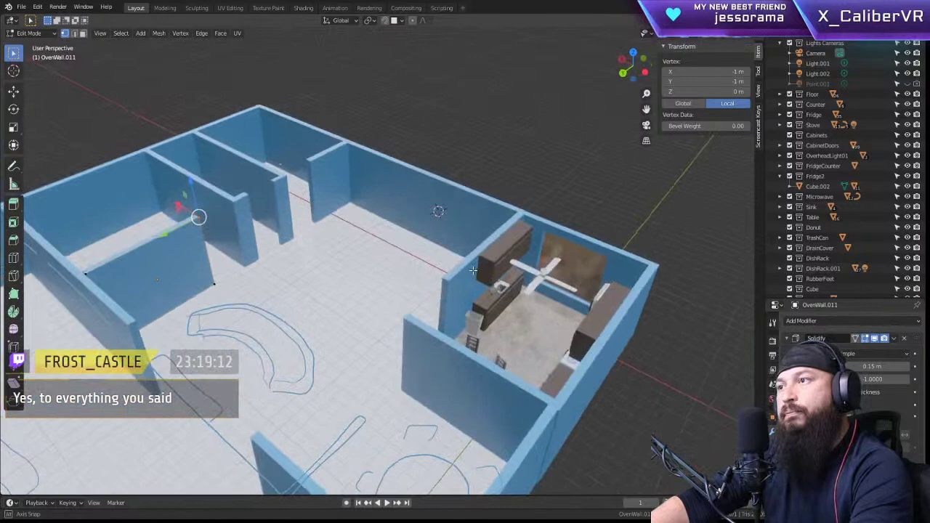
{"action": "left_click", "coordinate": [600, 244]}
{"action": "key", "text": "Tab"}
{"action": "left_click", "coordinate": [585, 260]}
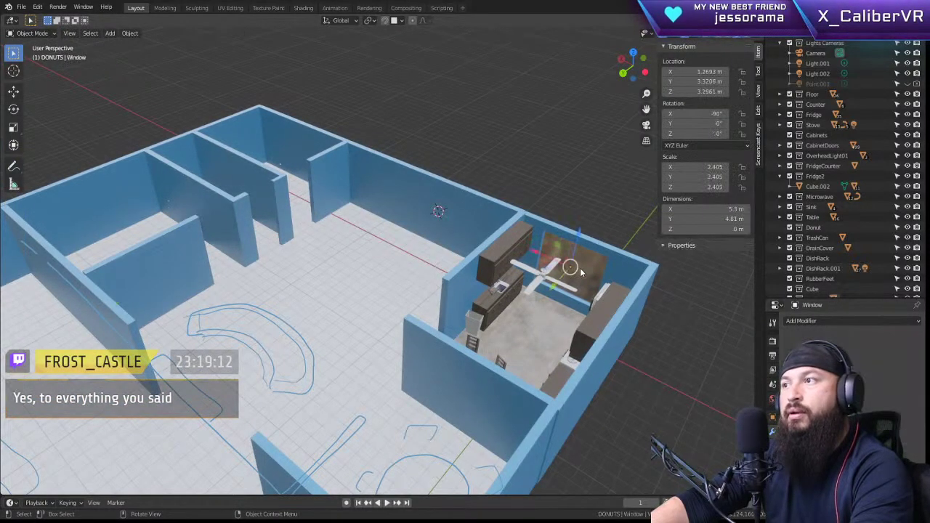
{"action": "key", "text": "KP_Decimal"}
{"action": "middle_click_drag", "start_coordinate": [615, 261], "coordinate": [536, 238]}
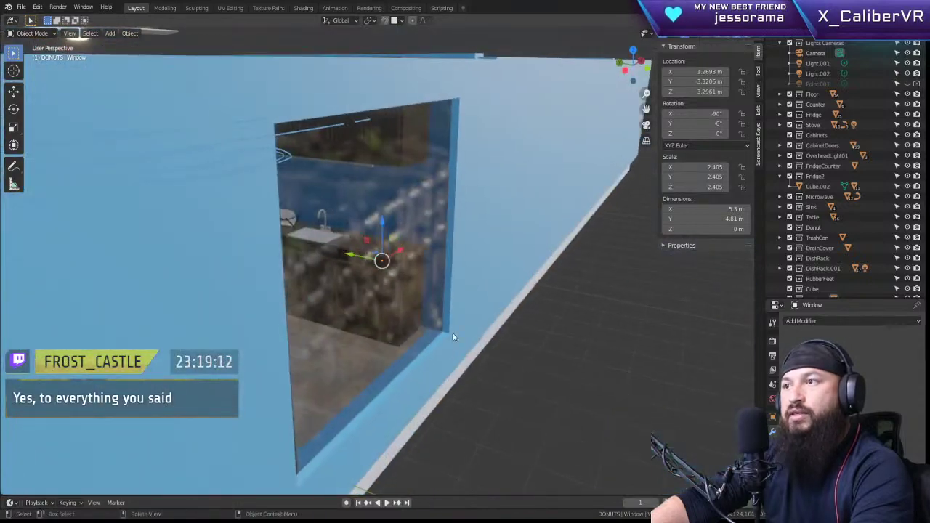
{"action": "middle_click_drag", "start_coordinate": [417, 340], "coordinate": [297, 295]}
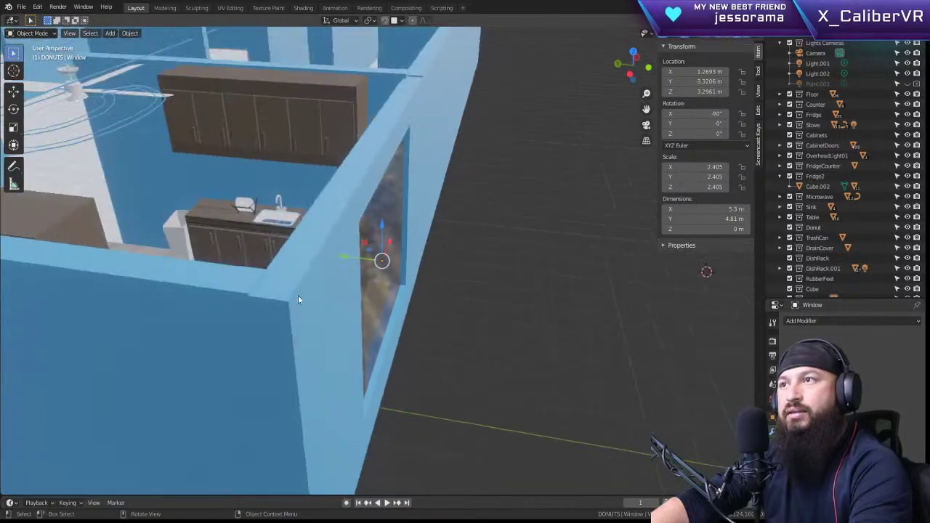
Step: Select the kitchen window wall and the window pane in turn to compare the two objects
{"action": "left_click", "coordinate": [314, 247]}
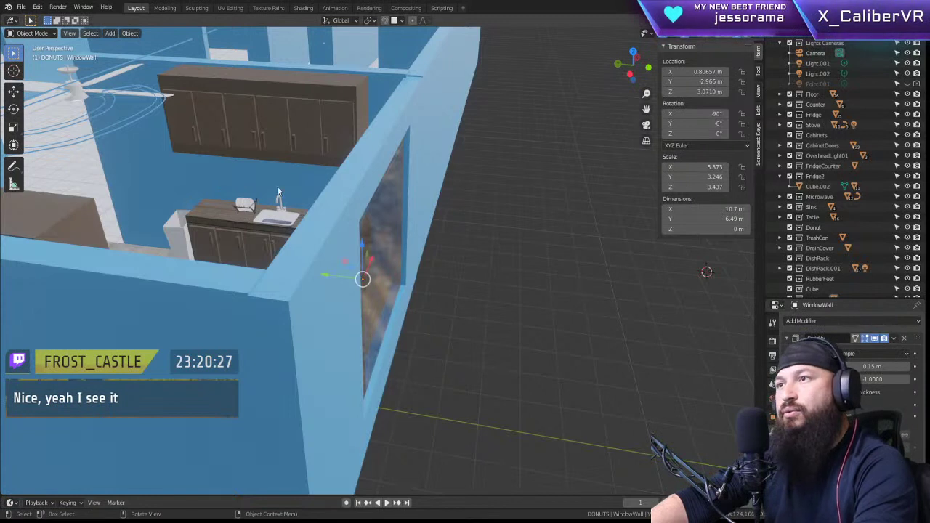
{"action": "left_click", "coordinate": [374, 224]}
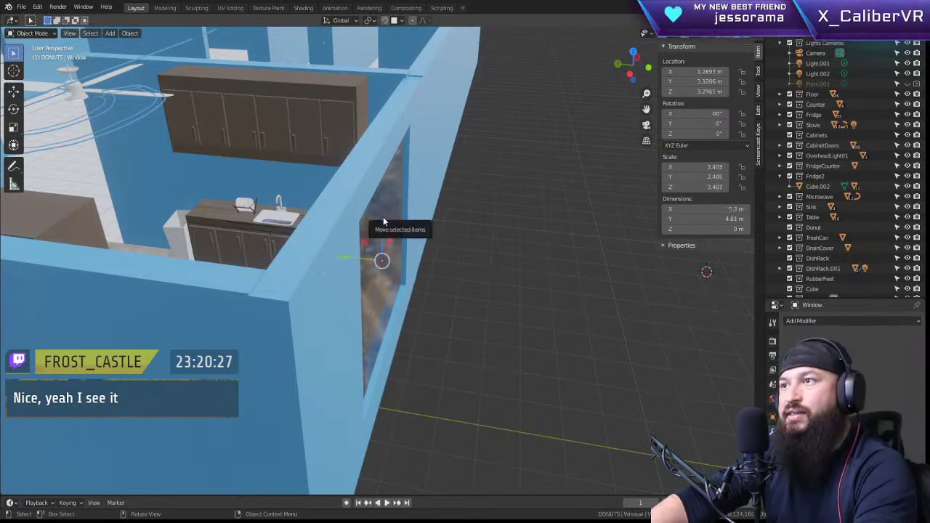
{"action": "left_click", "coordinate": [321, 215]}
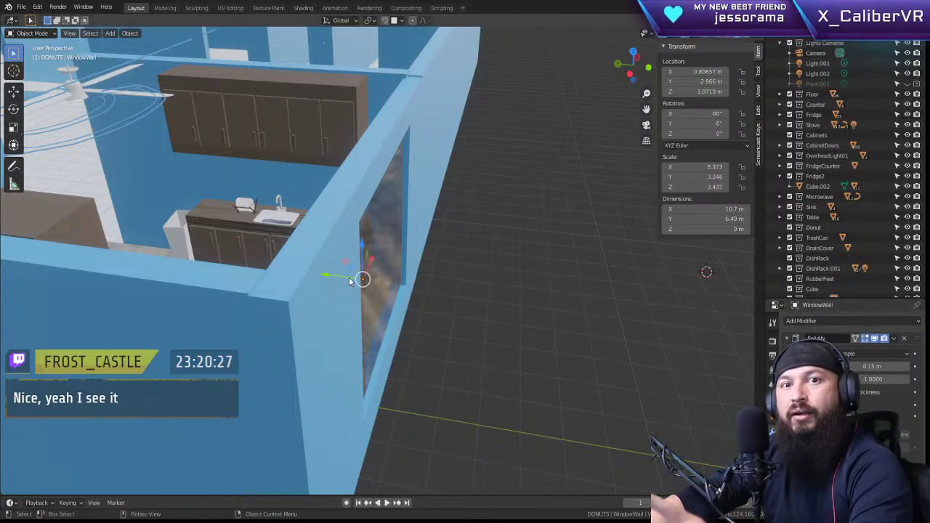
Step: Focus on the interior wall by the sofa sketch and inspect its unapplied mesh in Edit Mode
{"action": "scroll", "coordinate": [327, 231], "scroll_direction": "down", "scroll_amount": 6}
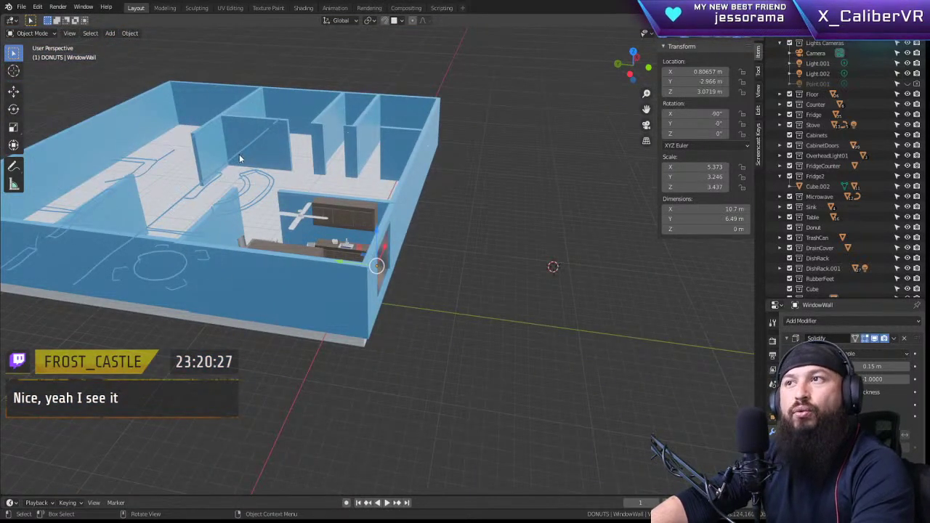
{"action": "key", "text": "KP_Decimal"}
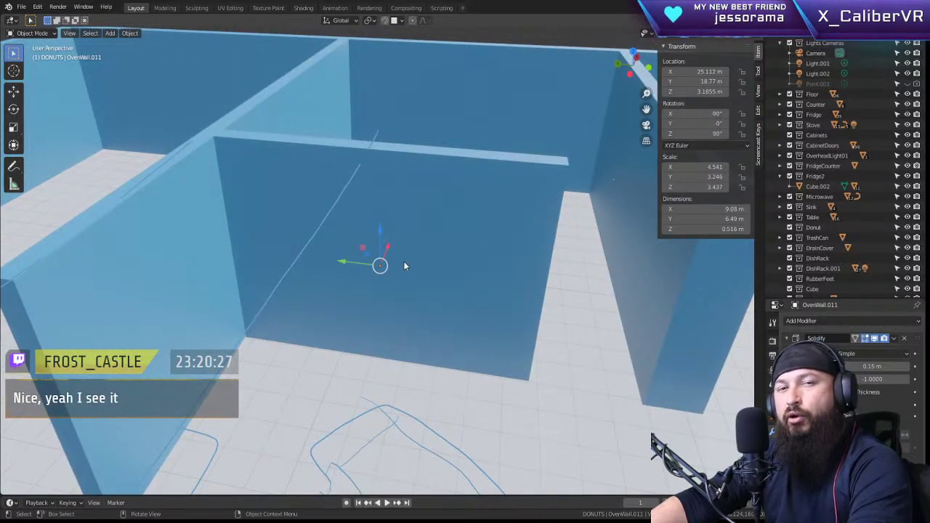
{"action": "middle_click_drag", "start_coordinate": [454, 266], "coordinate": [386, 293]}
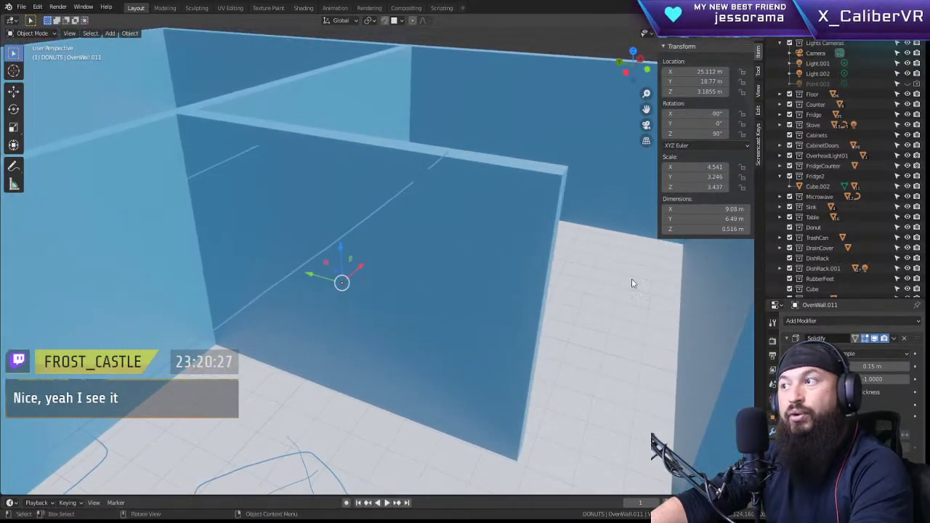
{"action": "key", "text": "Tab"}
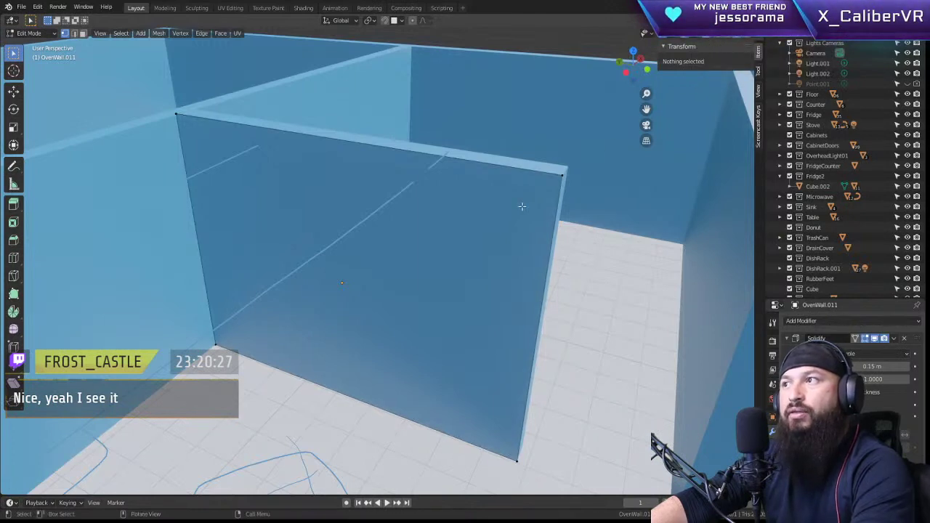
{"action": "mouse_move", "coordinate": [521, 207]}
{"action": "middle_mouse_down"}
{"action": "mouse_move", "coordinate": [498, 208]}
{"action": "mouse_move", "coordinate": [488, 194]}
{"action": "mouse_move", "coordinate": [541, 198]}
{"action": "mouse_move", "coordinate": [524, 201]}
{"action": "middle_mouse_up"}
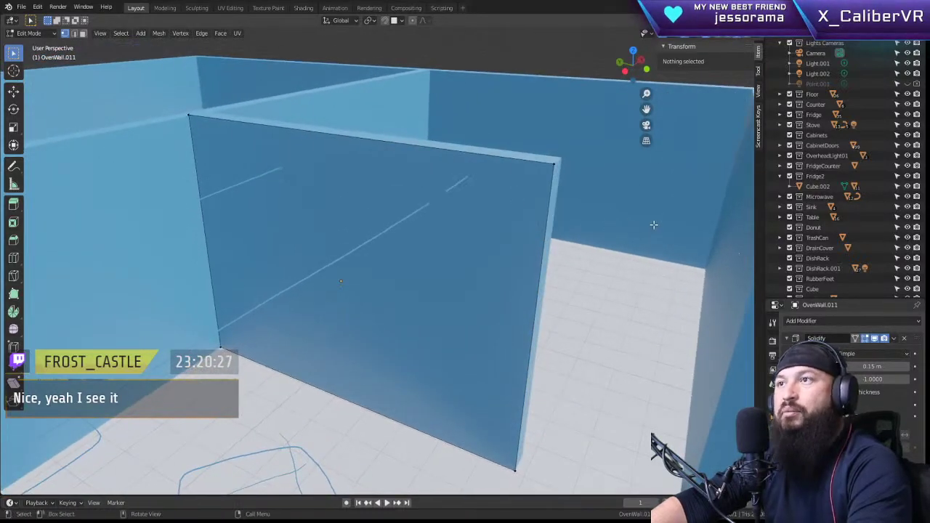
Step: Return to Object Mode and apply the Solidify modifier on the interior wall by the sofa sketch
{"action": "key", "text": "Tab"}
{"action": "left_click", "coordinate": [518, 196]}
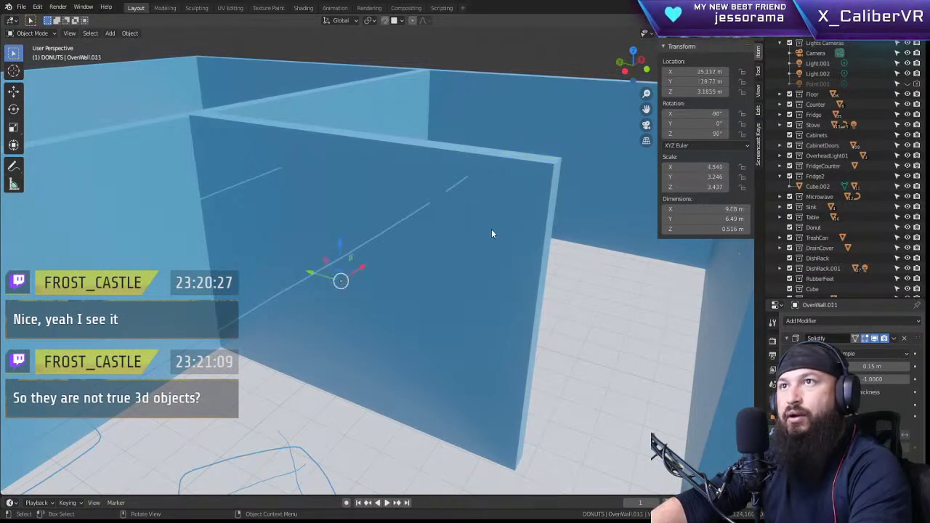
{"action": "left_click", "coordinate": [893, 338]}
{"action": "left_click", "coordinate": [882, 352]}
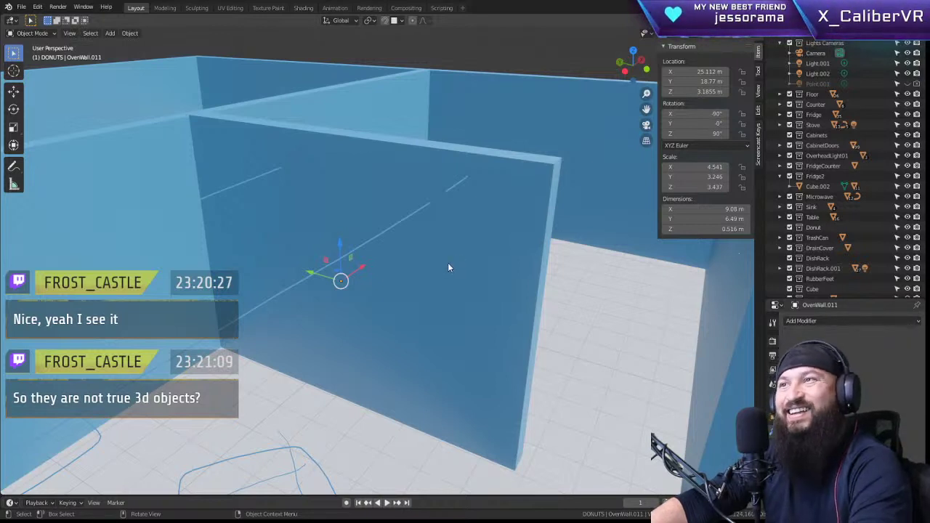
Step: Inspect the applied wall thickness in Edit Mode by selecting the vertex pairs at several corners, then clear the selection
{"action": "key", "text": "Tab"}
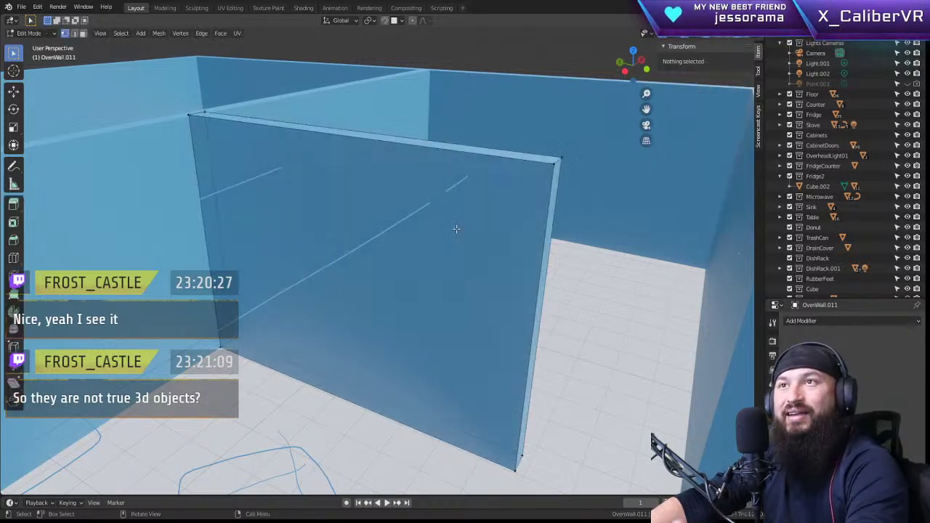
{"action": "left_click", "coordinate": [557, 158]}
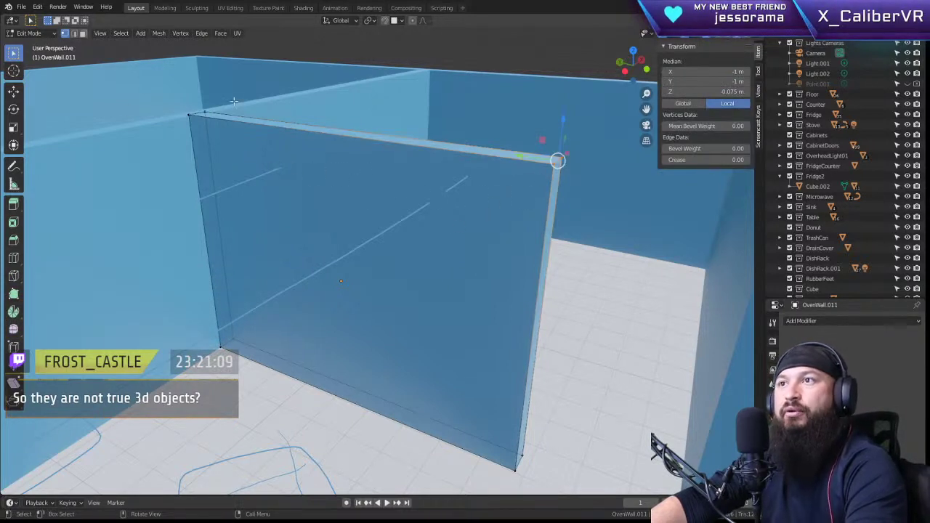
{"action": "left_click_drag", "start_coordinate": [225, 105], "coordinate": [182, 124]}
{"action": "left_click_drag", "start_coordinate": [178, 315], "coordinate": [261, 371]}
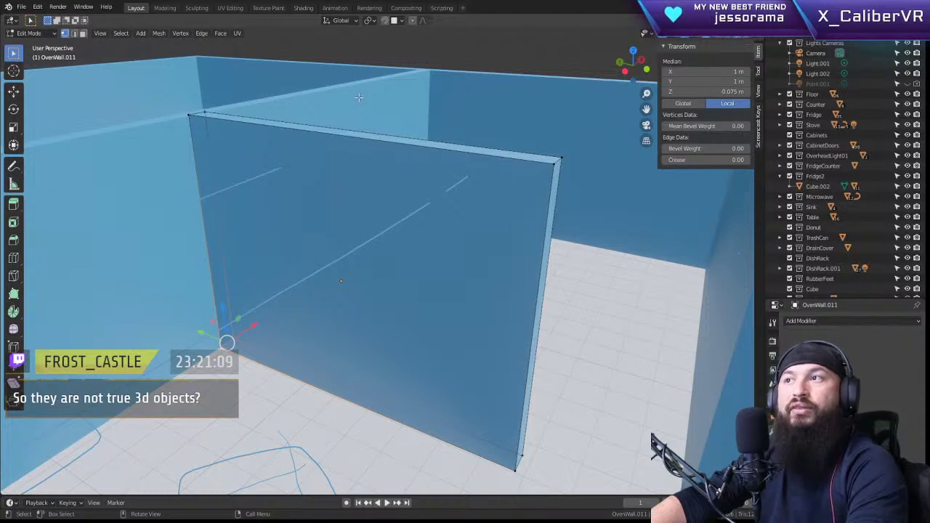
{"action": "left_click", "coordinate": [523, 110]}
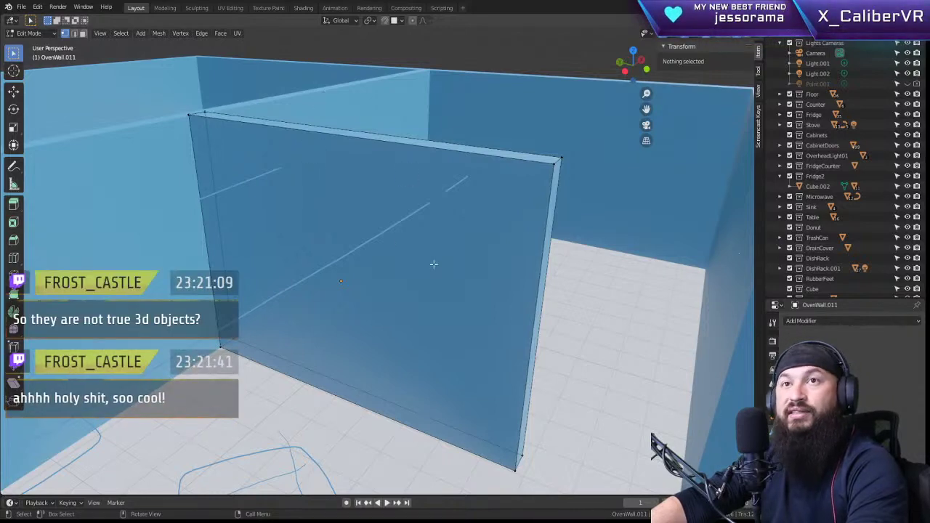
Step: Inspect the wall's thickness by selecting the vertex pairs at its free top corner and at its opposite top corner
{"action": "middle_click_drag", "start_coordinate": [439, 260], "coordinate": [361, 261]}
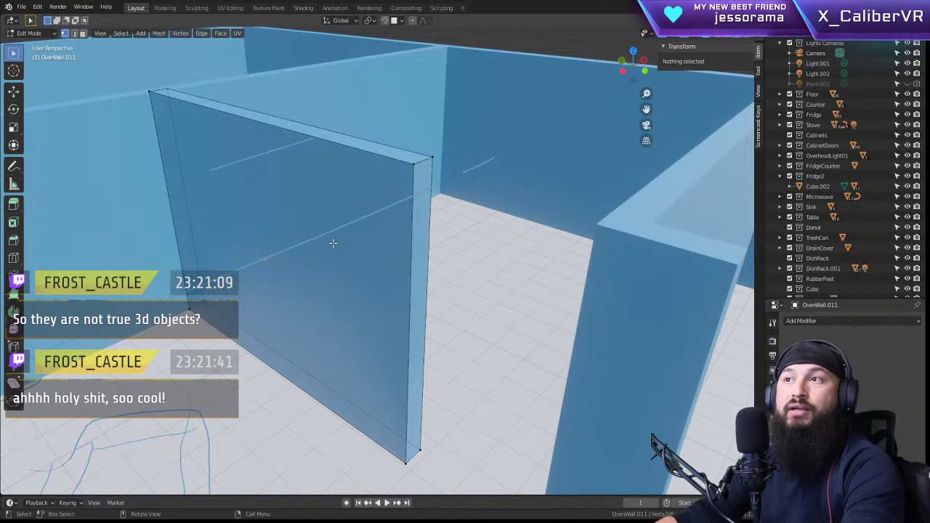
{"action": "middle_click_drag", "start_coordinate": [320, 221], "coordinate": [400, 250]}
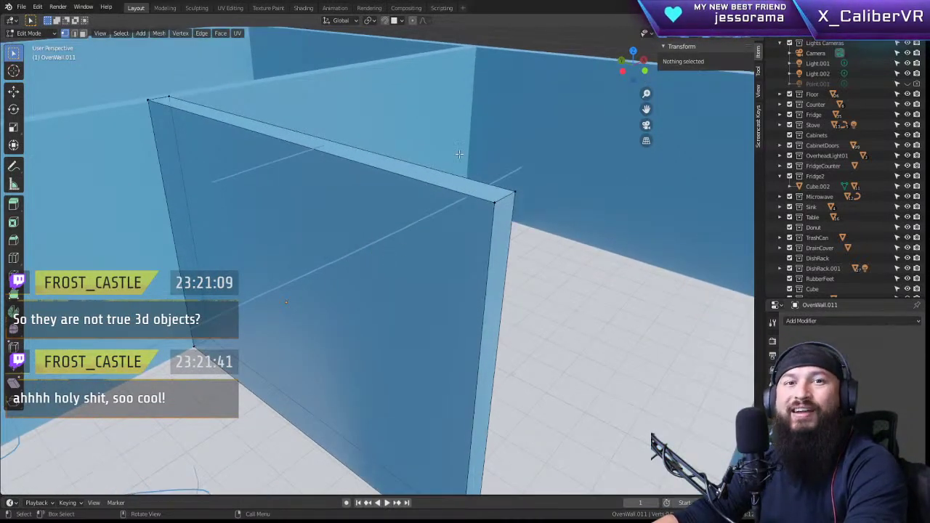
{"action": "left_click", "coordinate": [494, 195]}
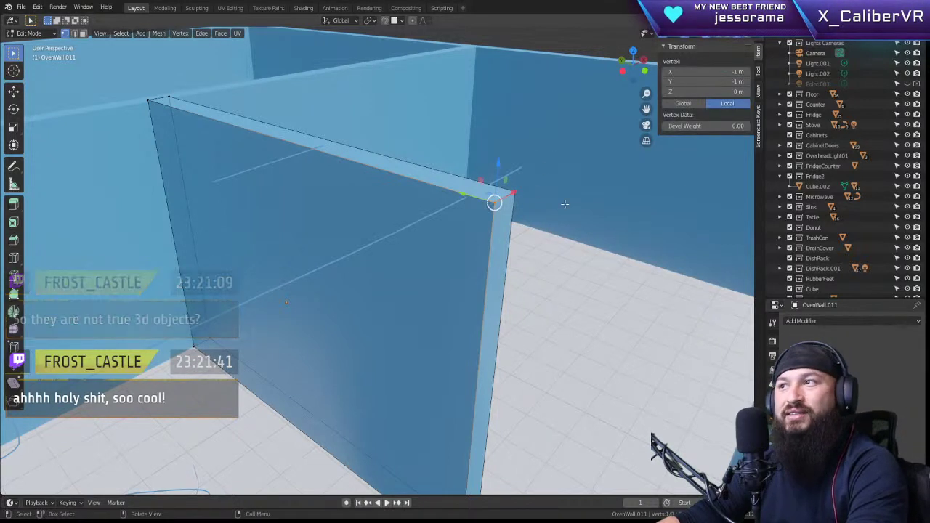
{"action": "left_click_drag", "start_coordinate": [548, 171], "coordinate": [465, 218]}
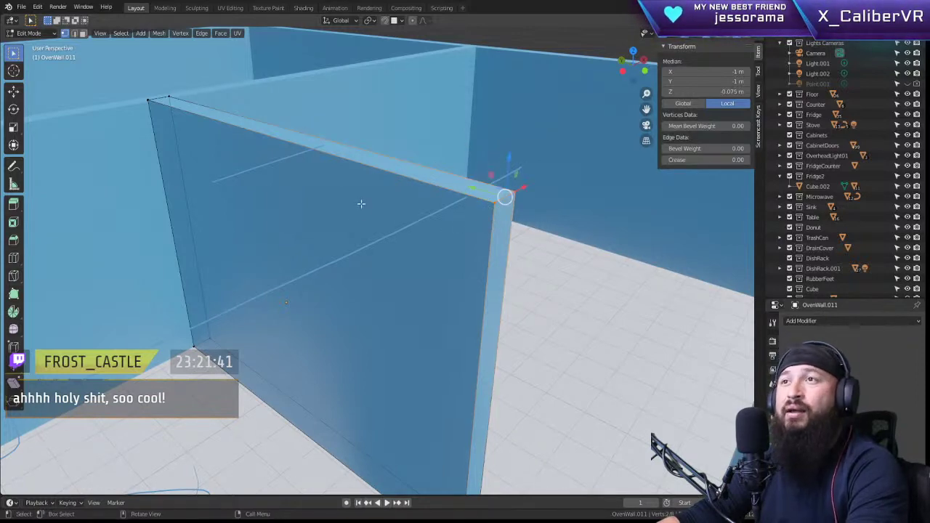
{"action": "middle_click_drag", "start_coordinate": [361, 203], "coordinate": [303, 148]}
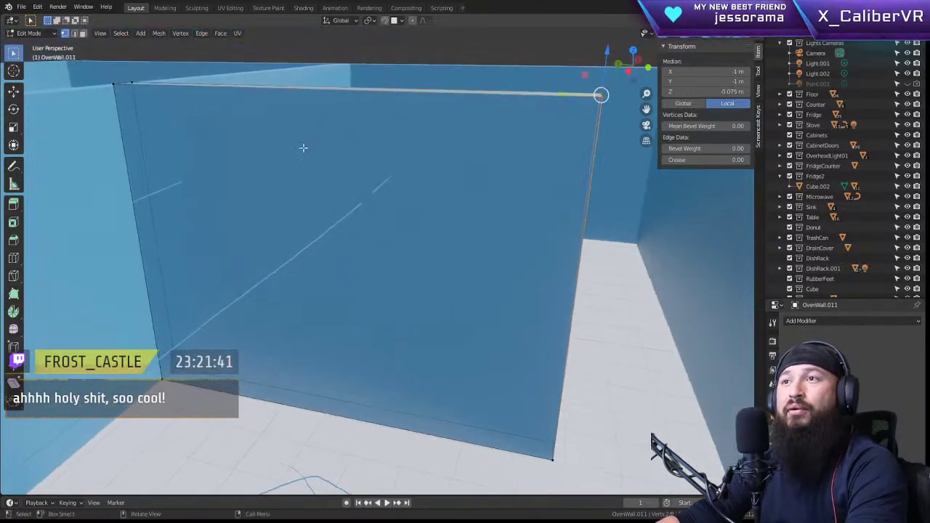
{"action": "left_click_drag", "start_coordinate": [151, 75], "coordinate": [71, 92]}
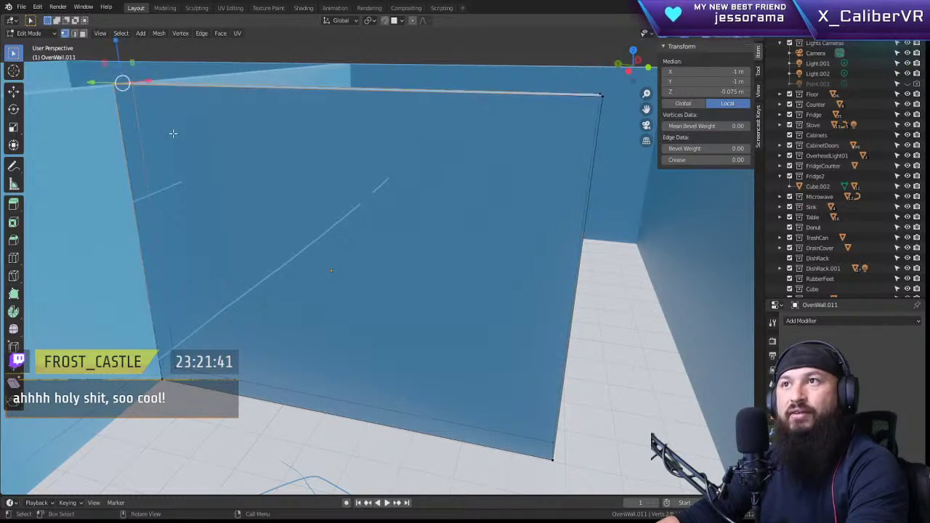
{"action": "middle_click_drag", "start_coordinate": [531, 262], "coordinate": [466, 261]}
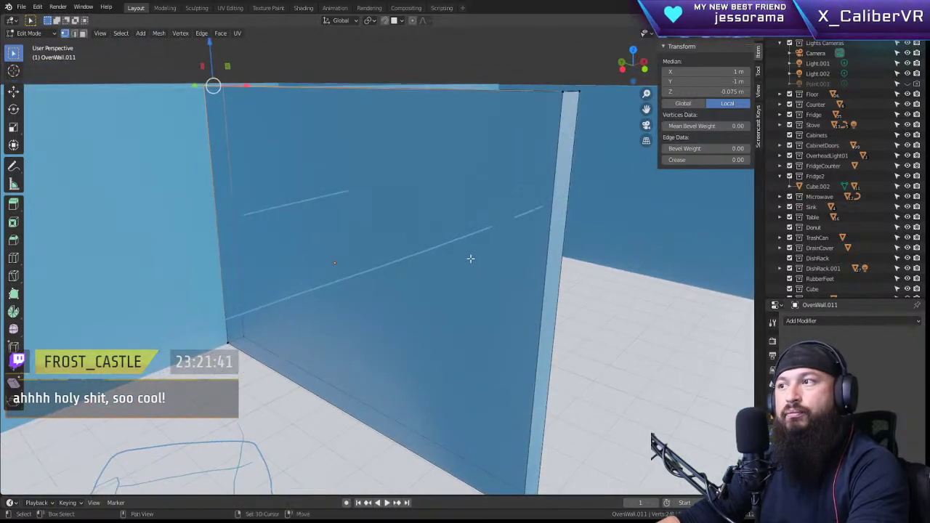
{"action": "middle_click_drag", "start_coordinate": [370, 230], "coordinate": [366, 232]}
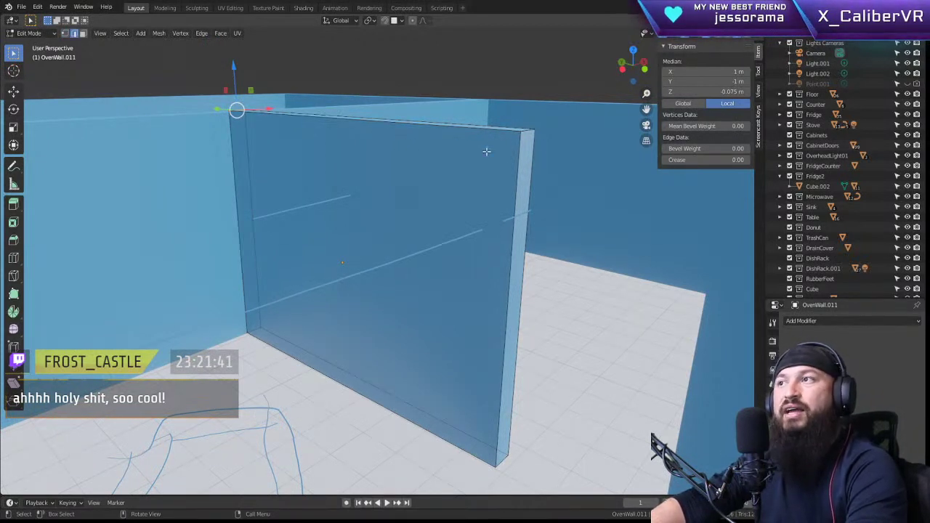
Step: Compare edge and vertex selection on the short edge at the wall's free top corner, finishing with only the near corner vertex selected
{"action": "scroll", "coordinate": [522, 137], "scroll_direction": "up", "scroll_amount": 3}
{"action": "middle_click_drag", "start_coordinate": [521, 137], "coordinate": [421, 230]}
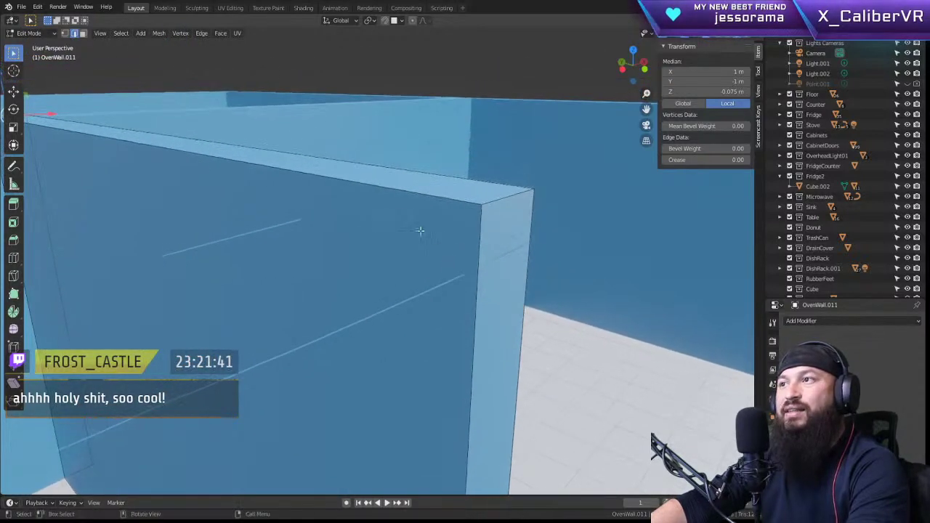
{"action": "right_click", "coordinate": [496, 200], "text": "shift"}
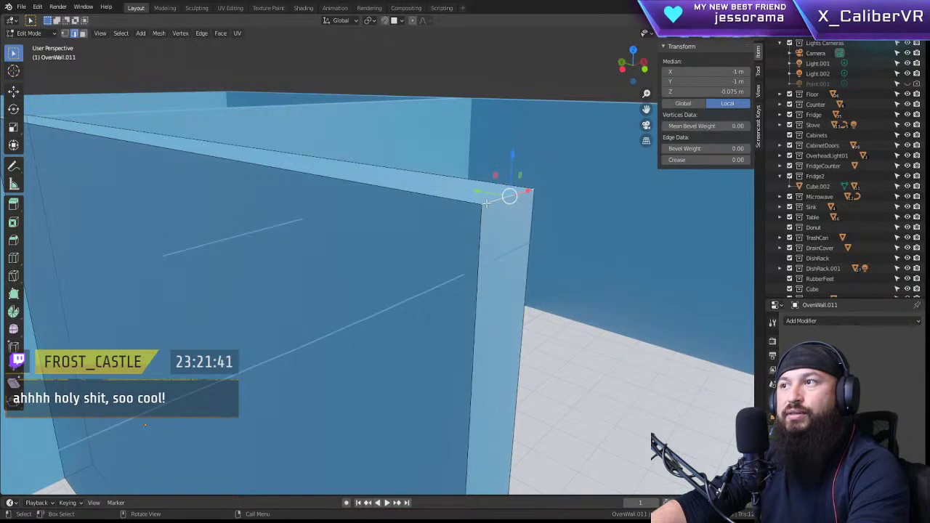
{"action": "left_click", "coordinate": [472, 196]}
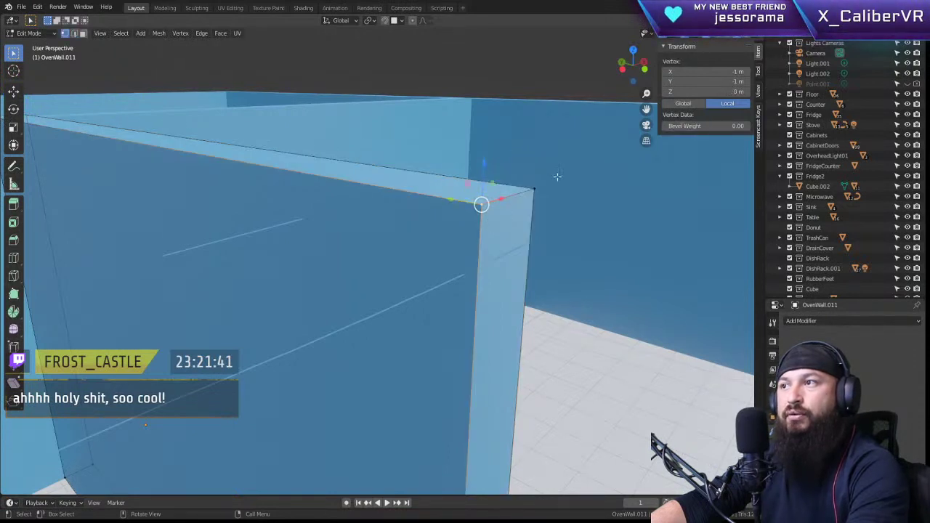
{"action": "left_click_drag", "start_coordinate": [520, 206], "coordinate": [521, 206]}
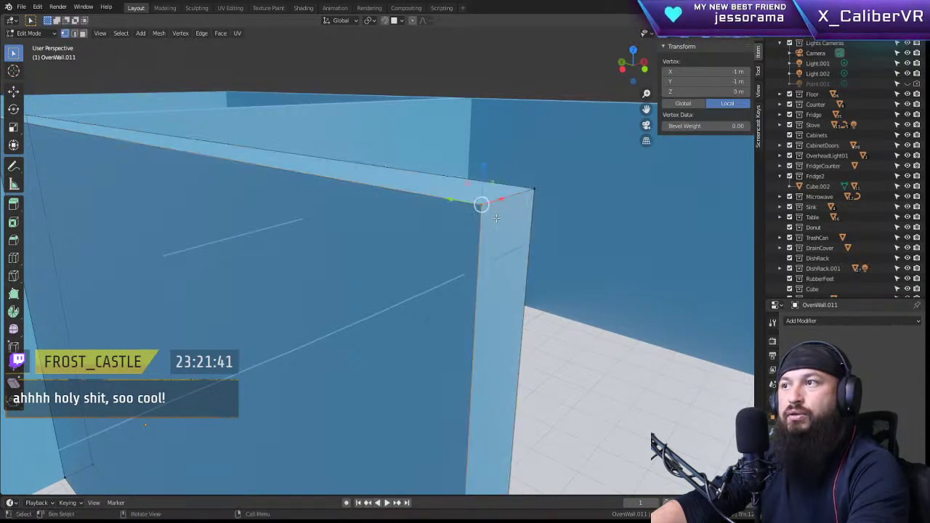
{"action": "left_click", "coordinate": [546, 213]}
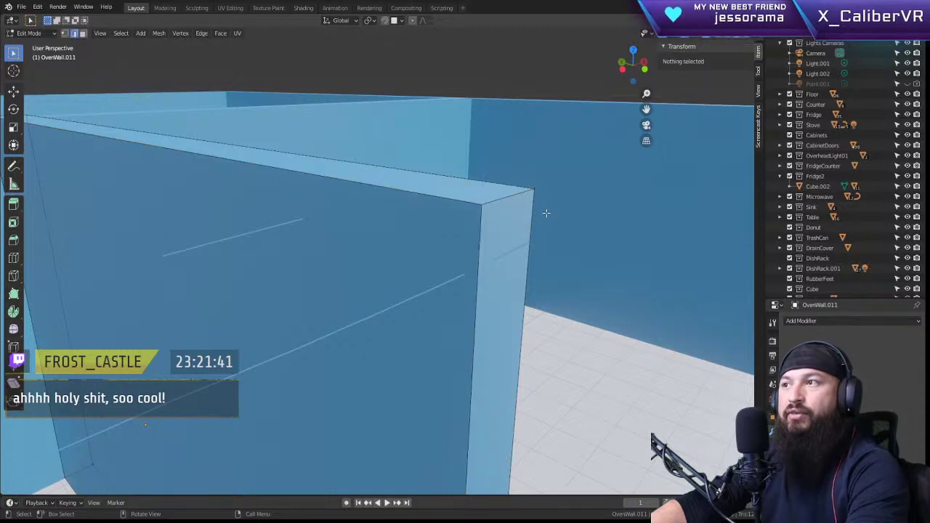
{"action": "left_click_drag", "start_coordinate": [517, 203], "coordinate": [504, 212]}
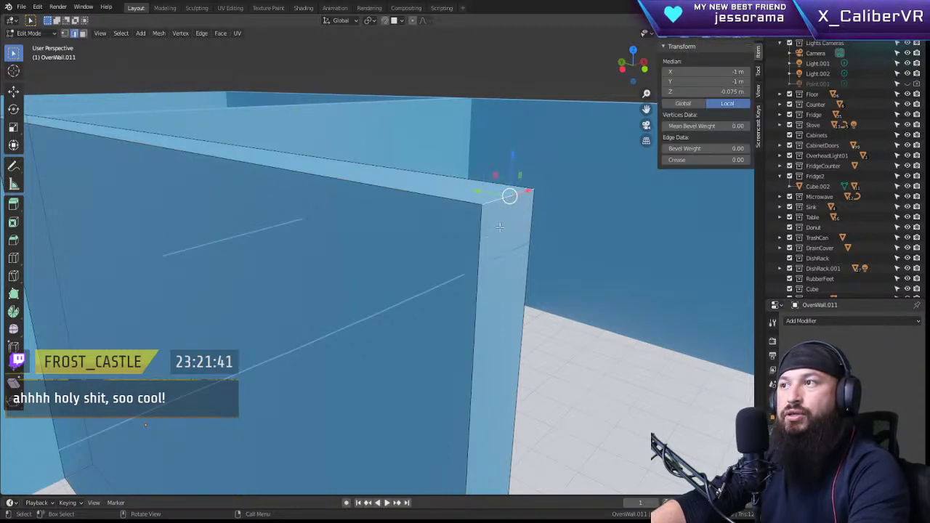
{"action": "left_click", "coordinate": [471, 208], "text": "alt"}
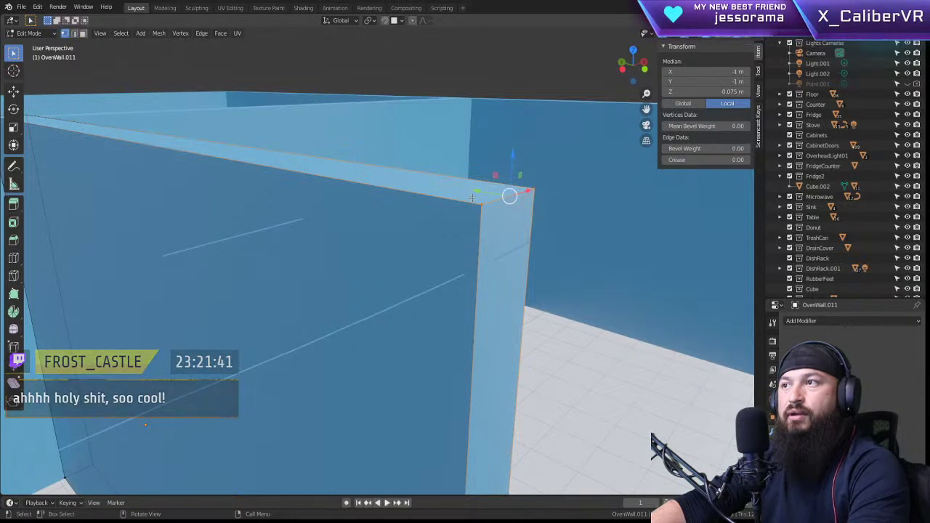
{"action": "left_click", "coordinate": [473, 226]}
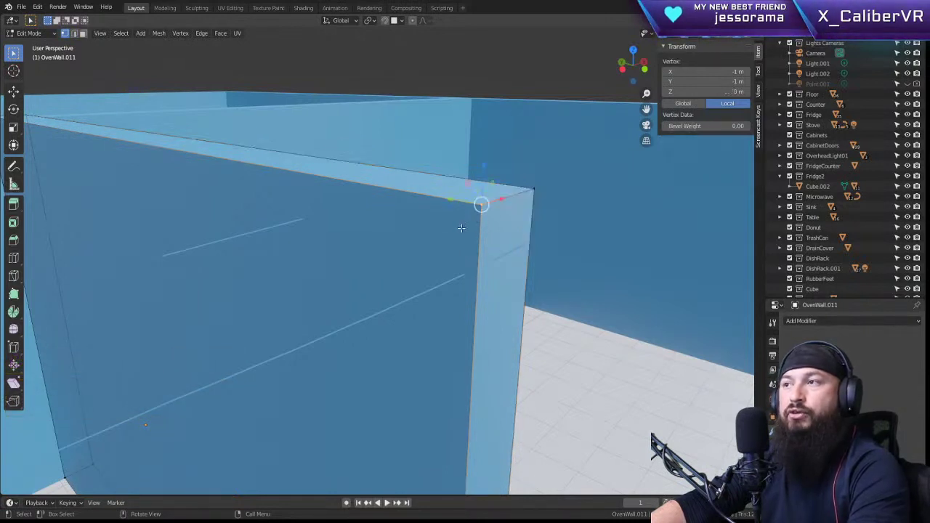
Step: Move the selected top corner vertex inward by about -2.0 m X, 1.22 m Y and -1.97 m Z, and clear the selection
{"action": "scroll", "coordinate": [420, 285], "scroll_direction": "down", "scroll_amount": 5}
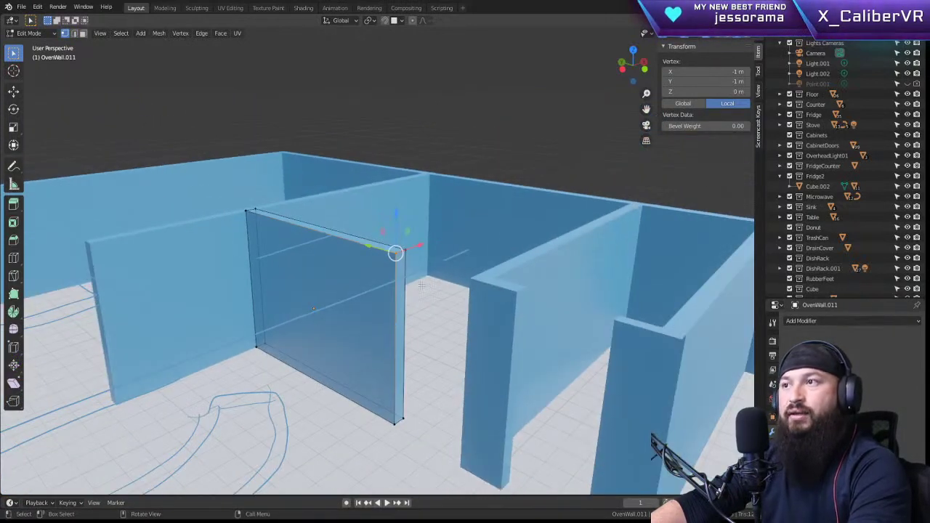
{"action": "key", "text": "g"}
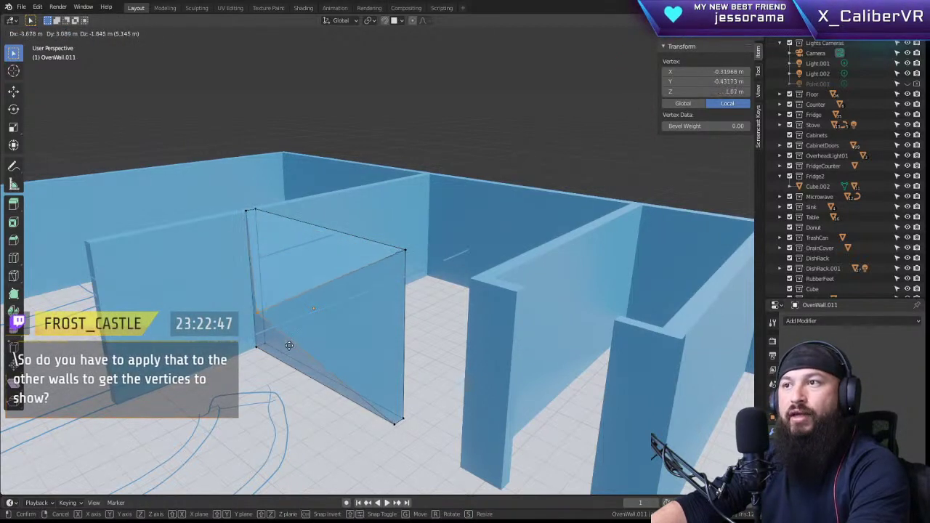
{"action": "left_click", "coordinate": [358, 349]}
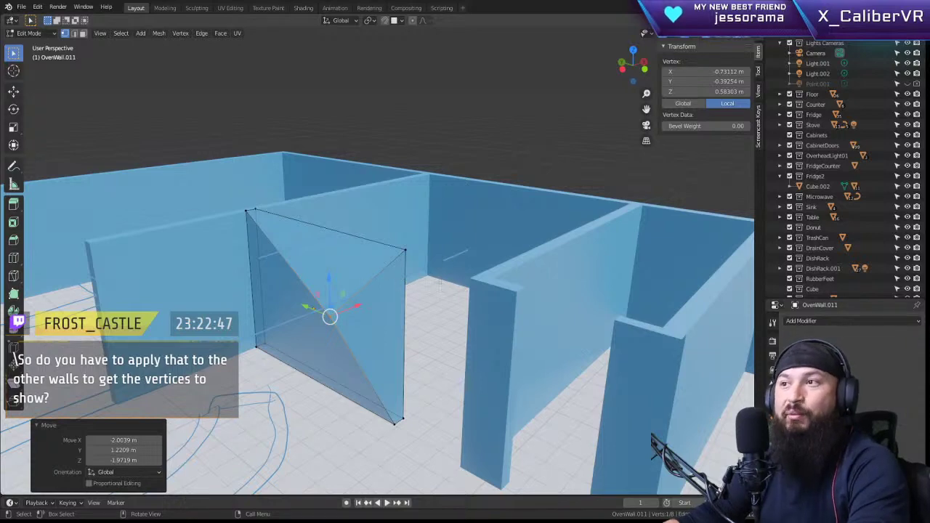
{"action": "middle_click_drag", "start_coordinate": [442, 284], "coordinate": [553, 335]}
{"action": "left_click", "coordinate": [537, 186]}
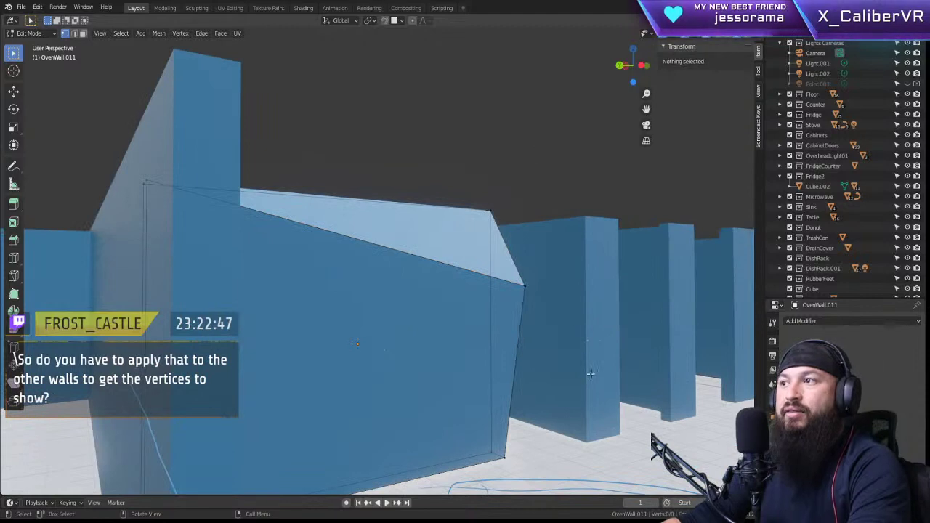
{"action": "middle_click_drag", "start_coordinate": [587, 378], "coordinate": [433, 314]}
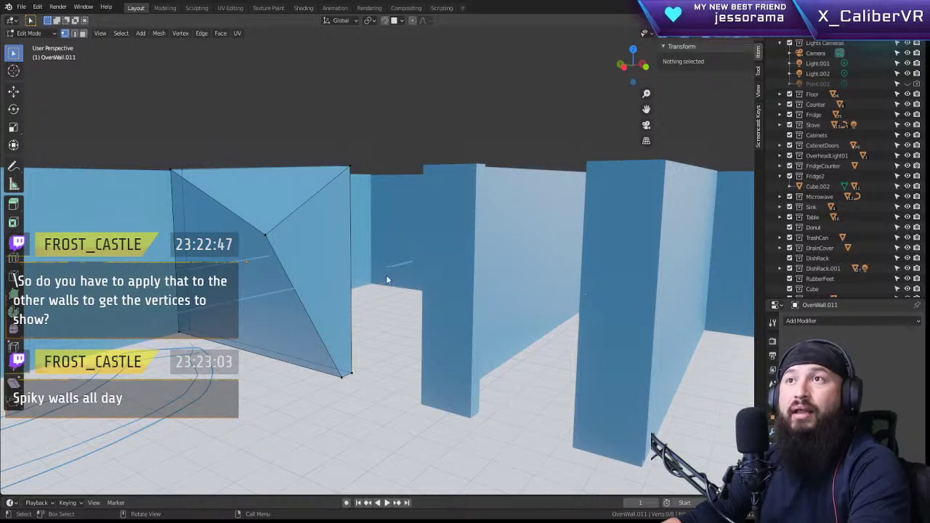
Step: Return to Object Mode and examine the deformed wall from several angles
{"action": "key", "text": "Tab"}
{"action": "middle_click_drag", "start_coordinate": [356, 305], "coordinate": [444, 335]}
{"action": "scroll", "coordinate": [526, 321], "scroll_direction": "up", "scroll_amount": 4}
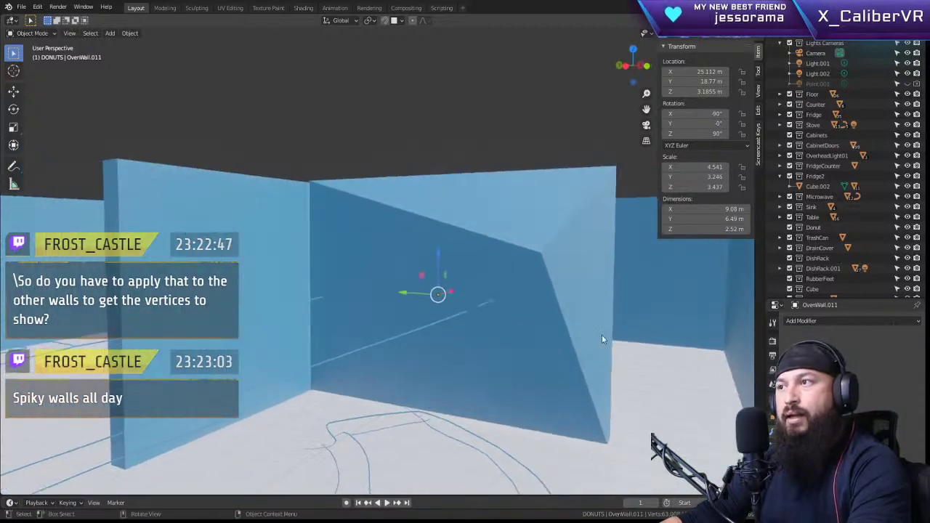
{"action": "middle_click_drag", "start_coordinate": [602, 338], "coordinate": [397, 340]}
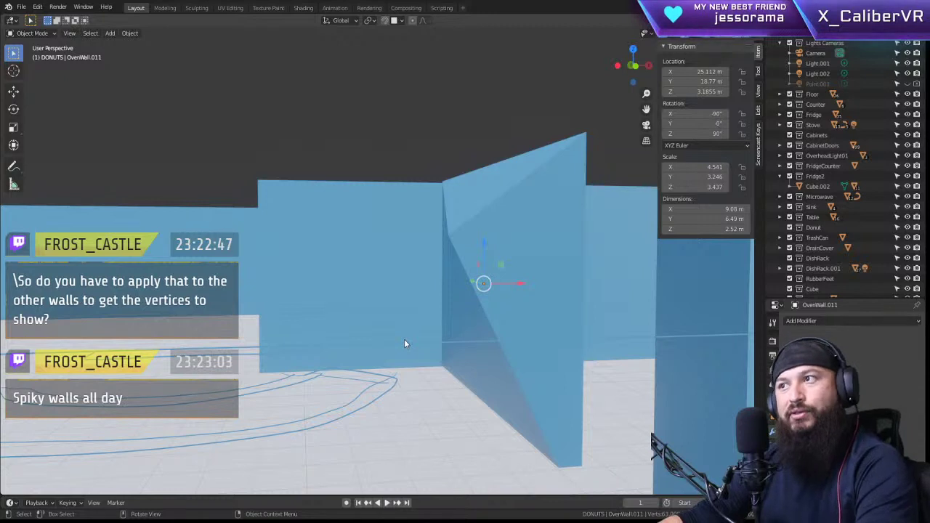
Step: Re-enter Edit Mode on the wall and undo the corner vertex move
{"action": "key", "text": "Tab"}
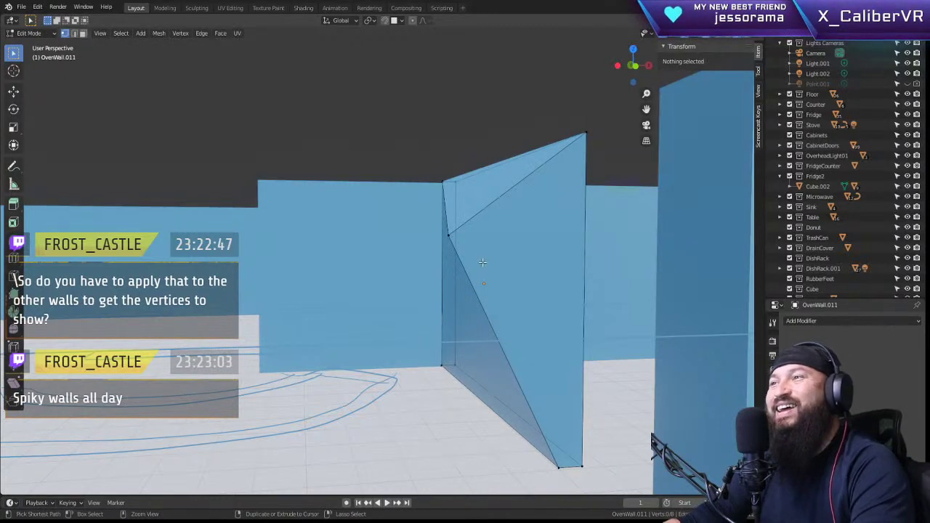
{"action": "key", "text": "ctrl+z"}
{"action": "key", "text": "ctrl+z"}
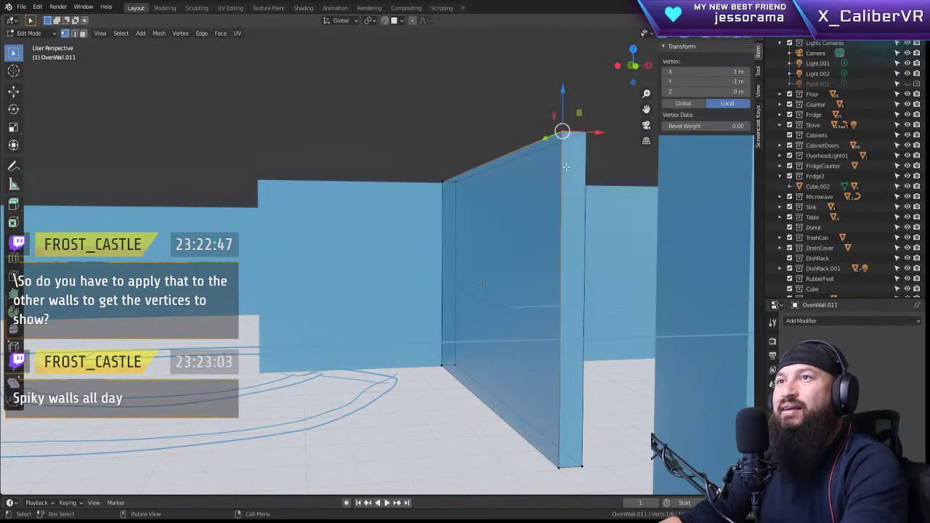
Step: Focus on the wall's top corner vertex and switch the mesh selection mode to faces
{"action": "key", "text": "KP_Decimal"}
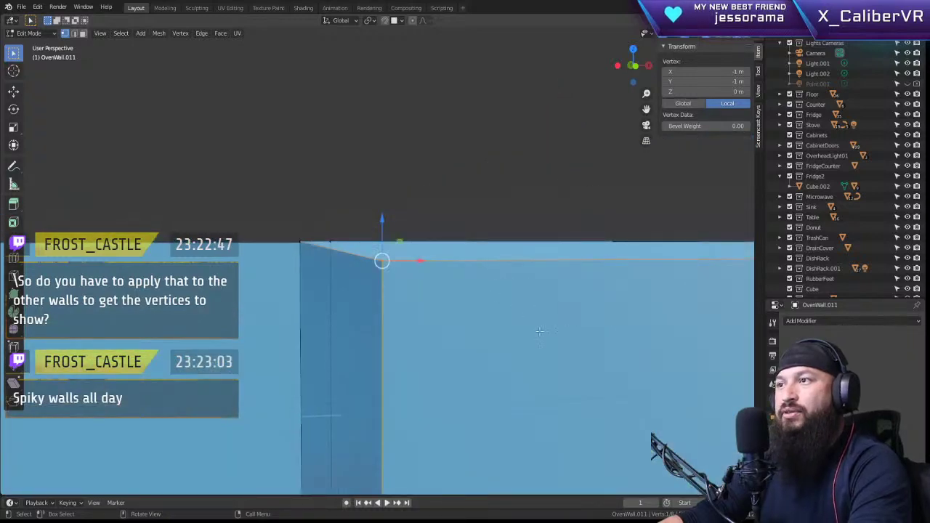
{"action": "middle_click_drag", "start_coordinate": [539, 331], "coordinate": [516, 280]}
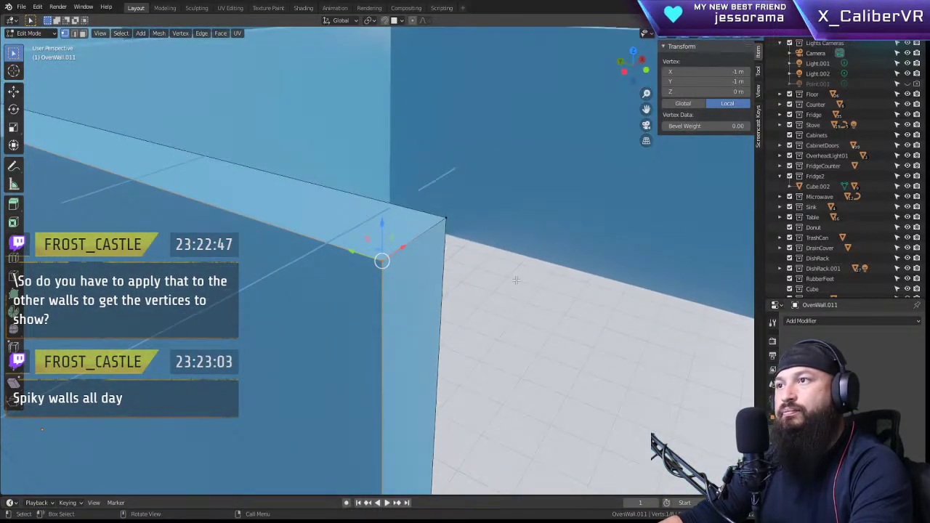
{"action": "left_click", "coordinate": [422, 227]}
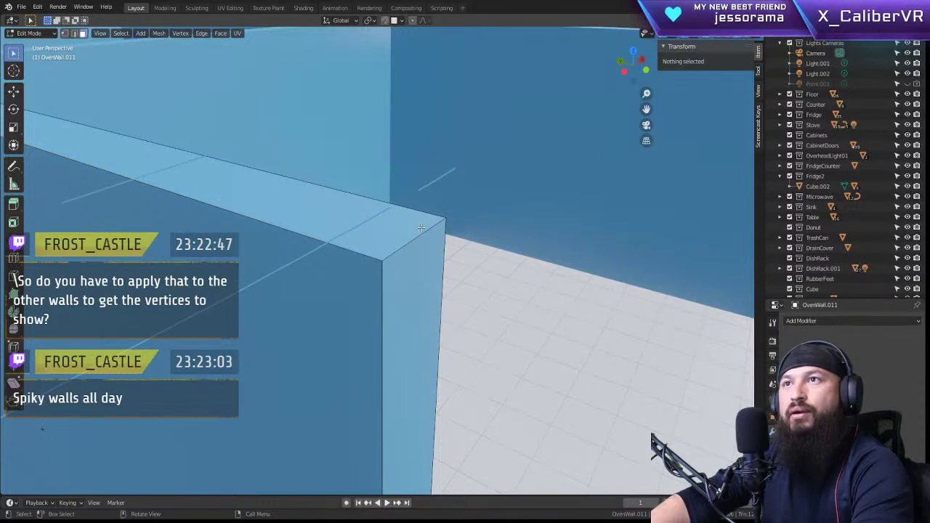
{"action": "left_click", "coordinate": [82, 33]}
{"action": "middle_click_drag", "start_coordinate": [318, 243], "coordinate": [245, 286]}
{"action": "middle_click_drag", "start_coordinate": [301, 302], "coordinate": [453, 315]}
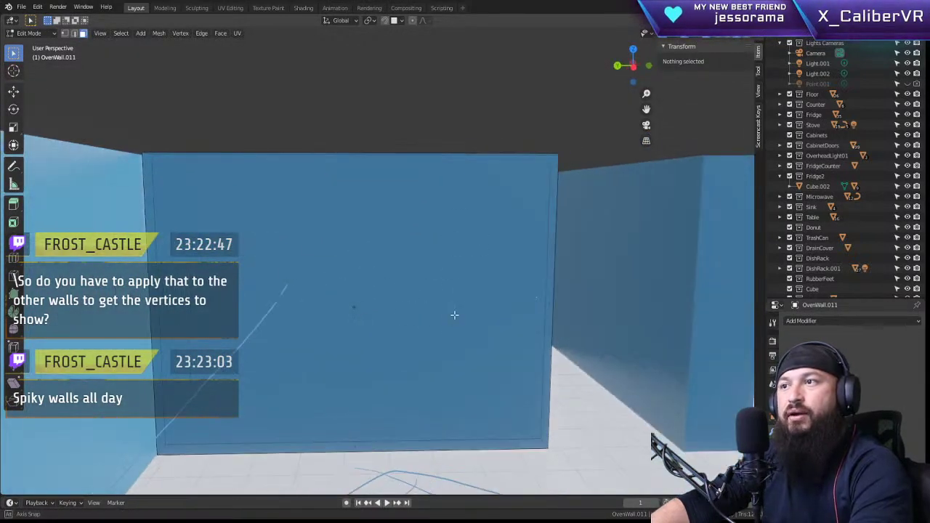
{"action": "mouse_move", "coordinate": [400, 292]}
{"action": "middle_mouse_down"}
{"action": "mouse_move", "coordinate": [425, 306]}
{"action": "mouse_move", "coordinate": [405, 279]}
{"action": "middle_mouse_up"}
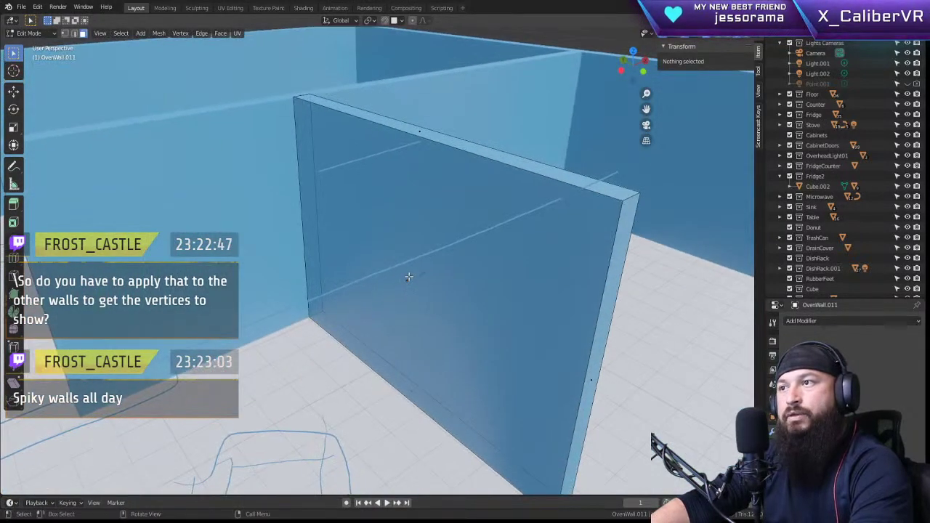
Step: Select the wall's two large faces, its end face against the adjoining wall and its top face in turn to inspect them
{"action": "left_click", "coordinate": [407, 281]}
{"action": "middle_click_drag", "start_coordinate": [545, 277], "coordinate": [438, 330]}
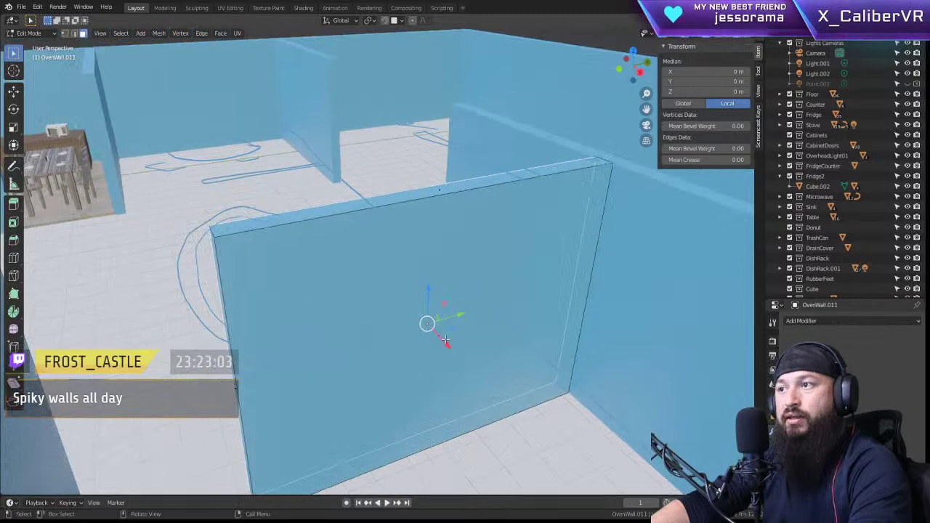
{"action": "left_click", "coordinate": [439, 336]}
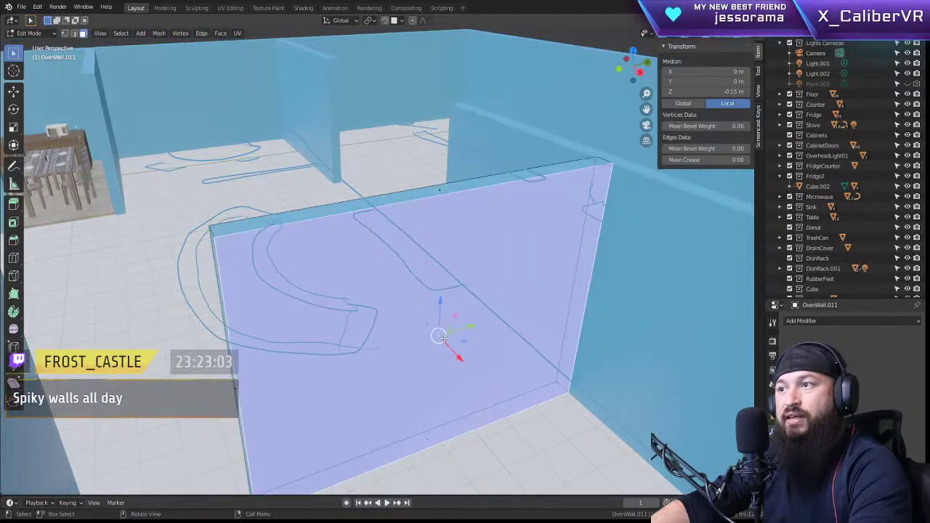
{"action": "left_click", "coordinate": [583, 283]}
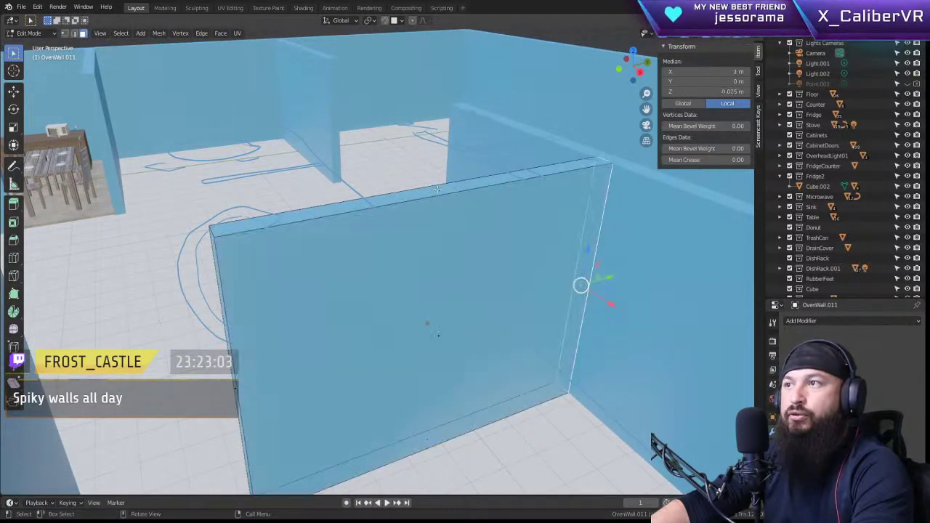
{"action": "left_click", "coordinate": [438, 190]}
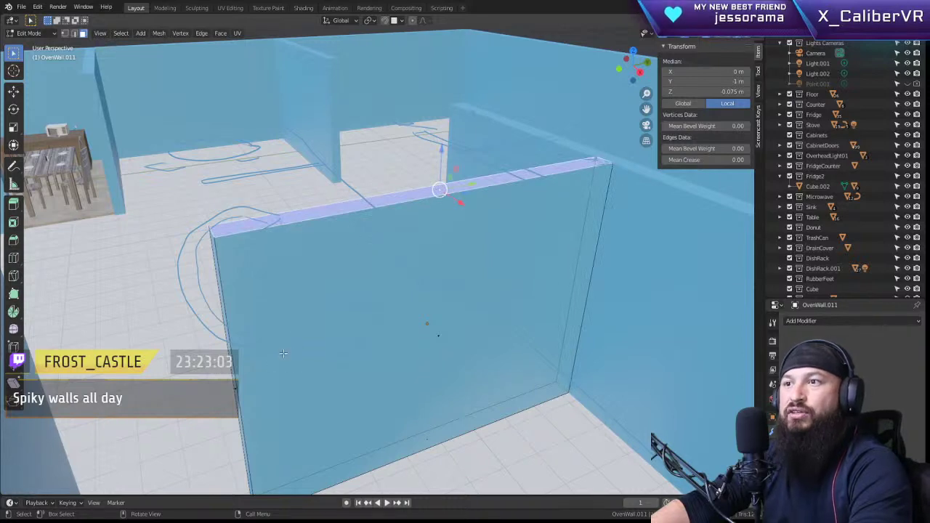
{"action": "middle_click_drag", "start_coordinate": [283, 353], "coordinate": [418, 298]}
{"action": "left_click", "coordinate": [418, 295]}
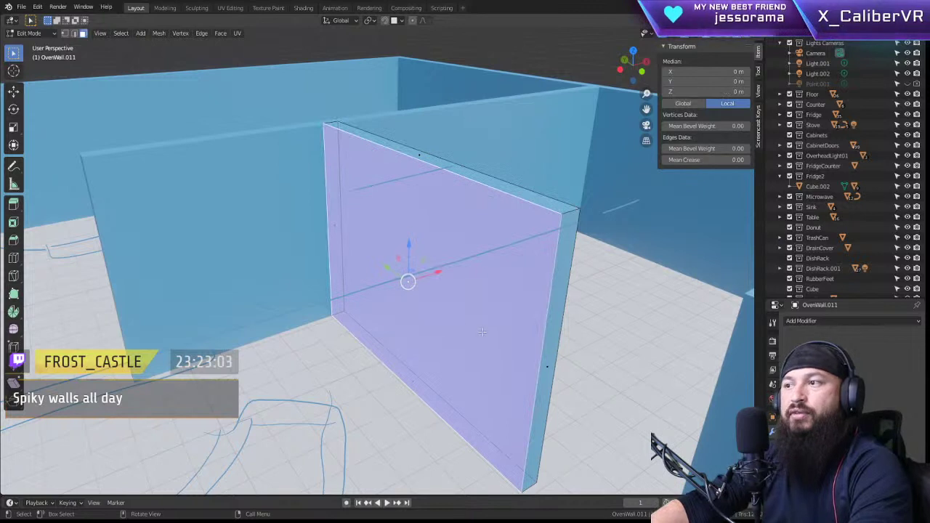
Step: Extrude the wall's selected large face about 2.12 m back through the wall and inspect the resulting recess
{"action": "middle_click_drag", "start_coordinate": [481, 332], "coordinate": [459, 359]}
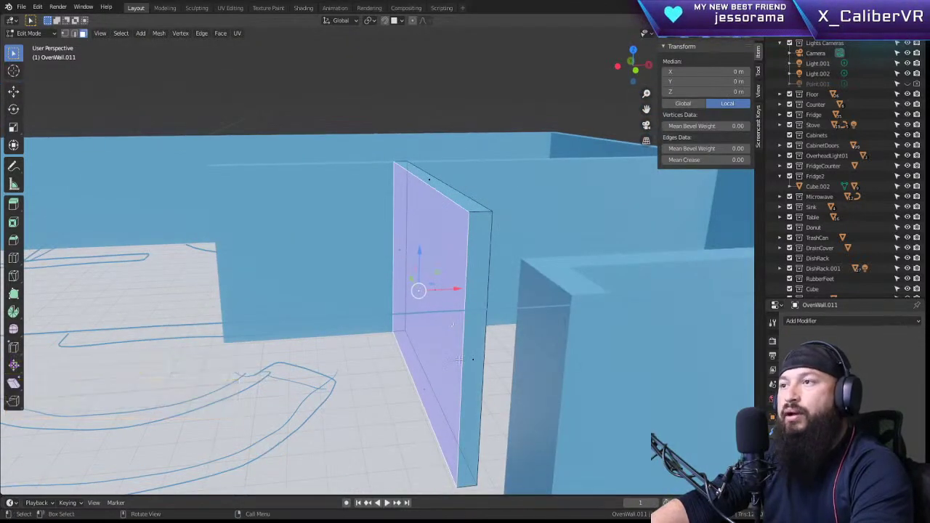
{"action": "key", "text": "e"}
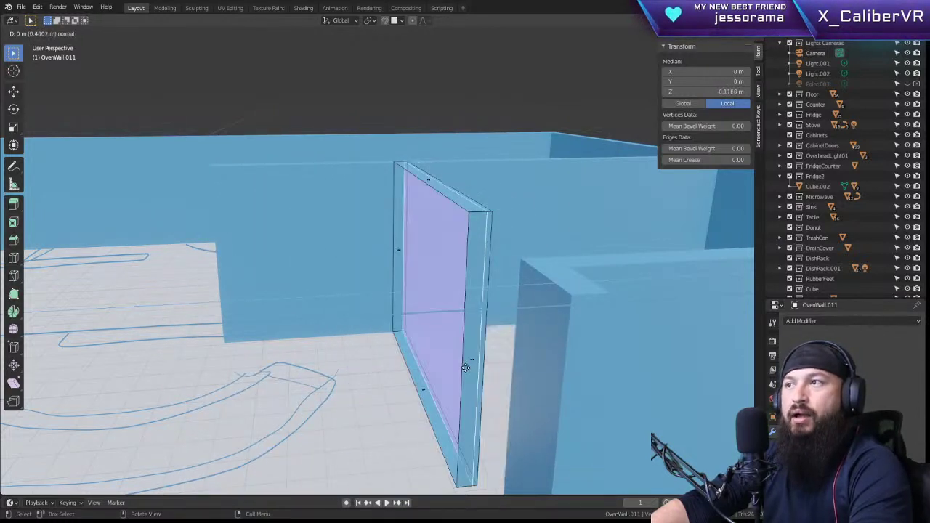
{"action": "left_click", "coordinate": [526, 359]}
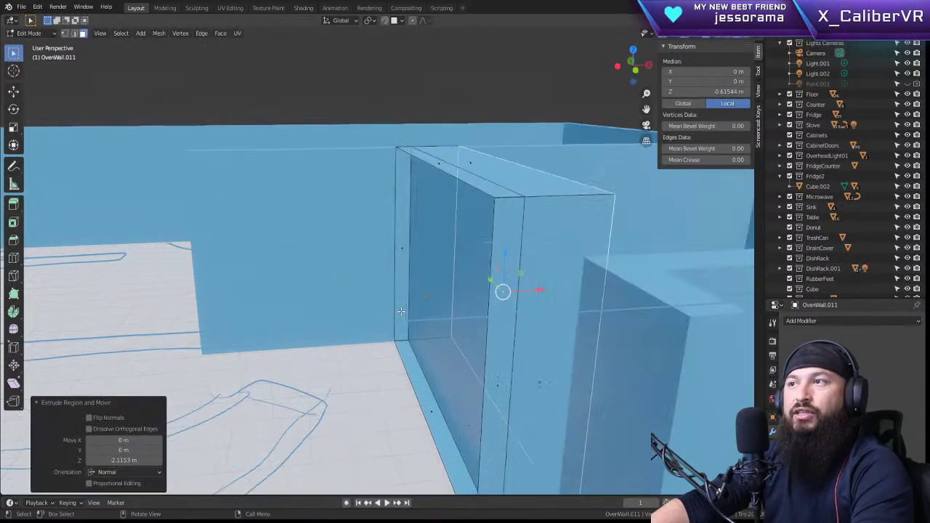
{"action": "scroll", "coordinate": [401, 311], "scroll_direction": "up", "scroll_amount": 5}
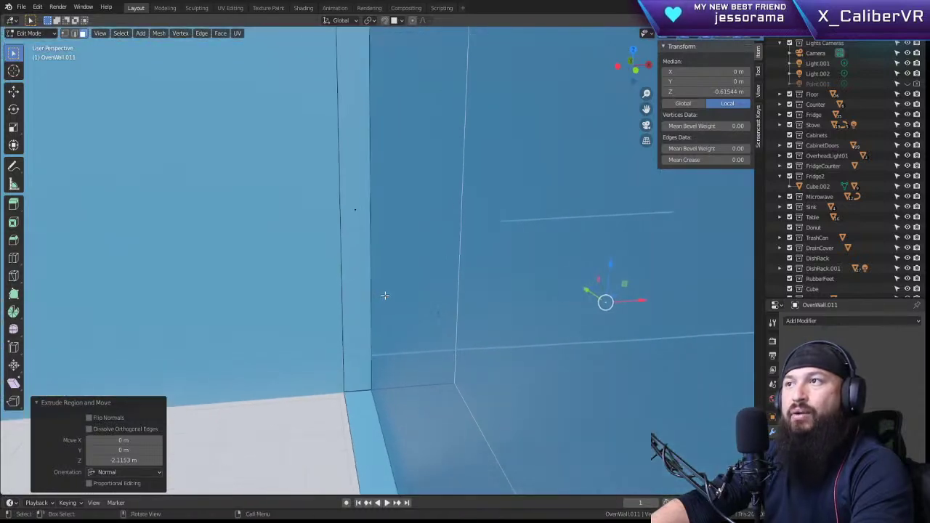
{"action": "middle_click_drag", "start_coordinate": [384, 296], "coordinate": [405, 247]}
{"action": "scroll", "coordinate": [404, 247], "scroll_direction": "up", "scroll_amount": 3}
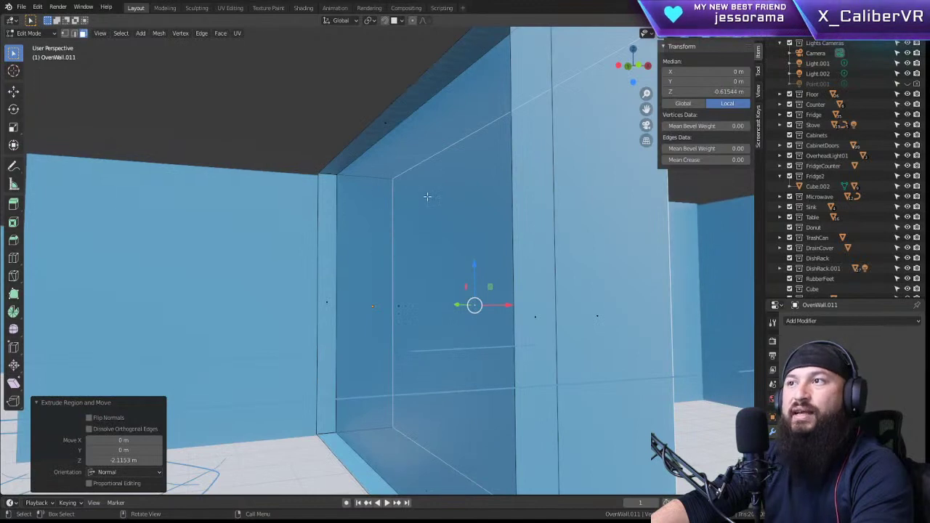
Step: Inset the wall's large face by about 0.27 m to form a border around it
{"action": "left_click", "coordinate": [427, 196]}
{"action": "middle_click_drag", "start_coordinate": [427, 196], "coordinate": [457, 293]}
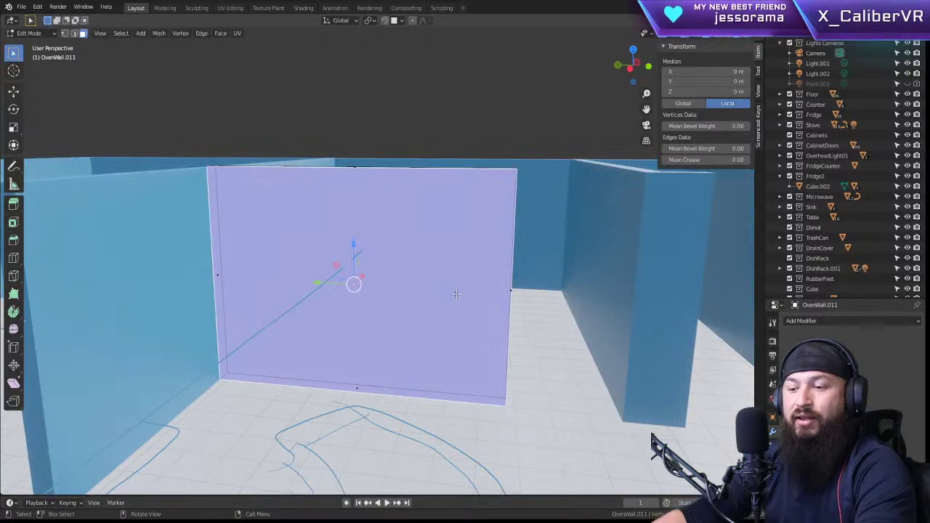
{"action": "key", "text": "i"}
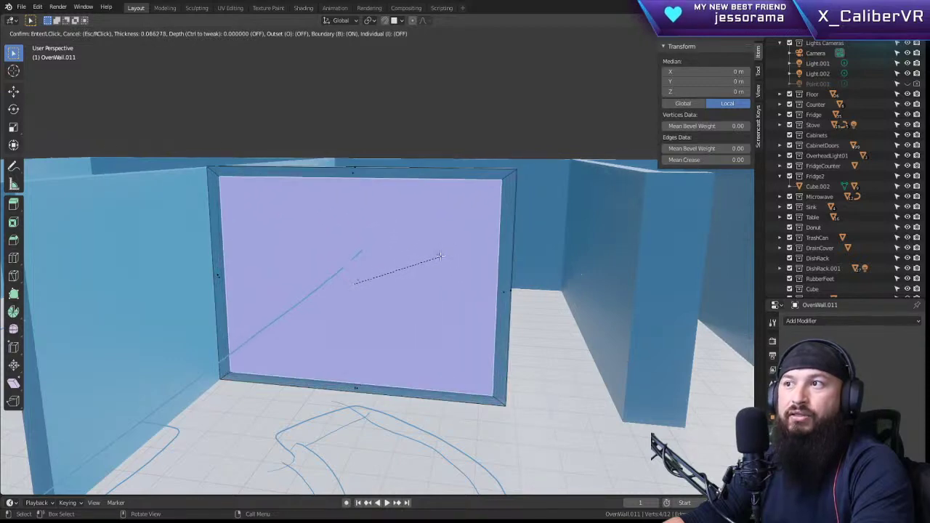
{"action": "left_click", "coordinate": [418, 260]}
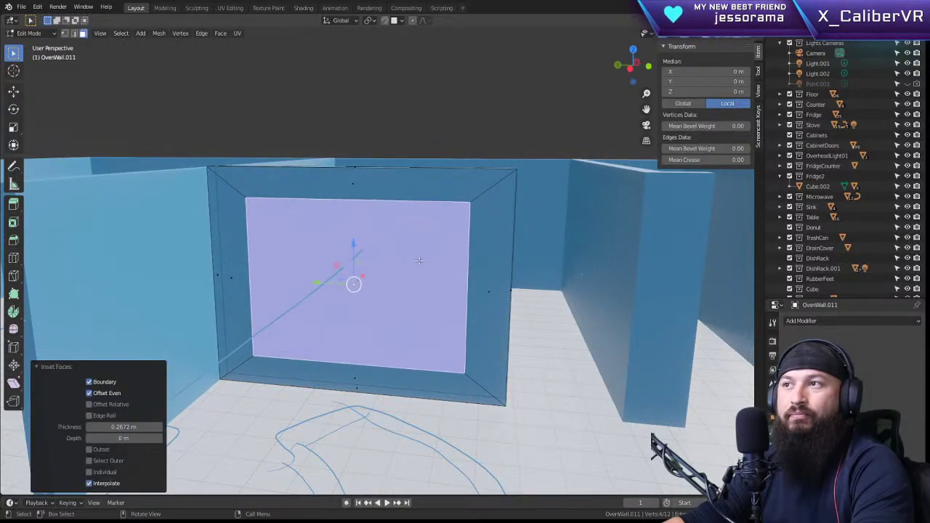
Step: Extrude the inset face about 1.7 m outward from the wall
{"action": "middle_click_drag", "start_coordinate": [454, 338], "coordinate": [386, 344]}
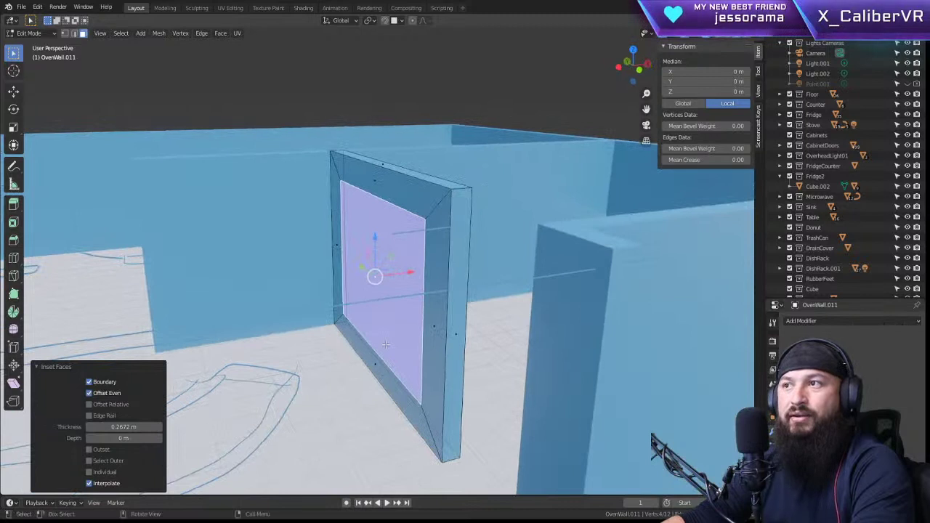
{"action": "key", "text": "e"}
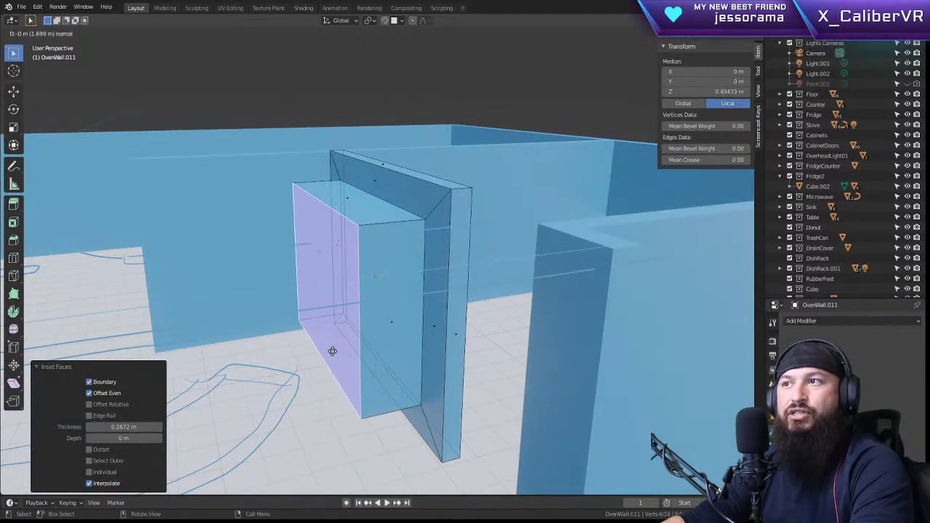
{"action": "left_click", "coordinate": [332, 351]}
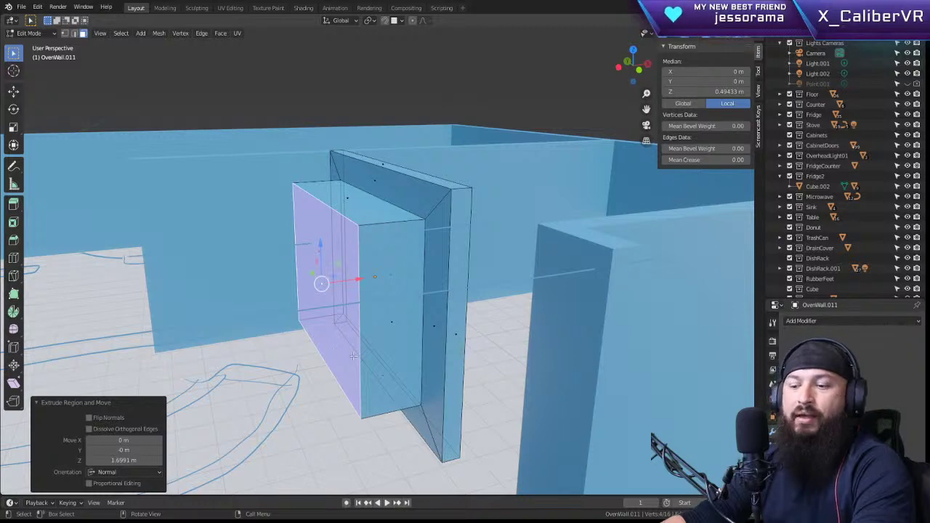
Step: Scale the extruded block's front face to about 0.726 so its sides taper, and check it from the front and side
{"action": "middle_click_drag", "start_coordinate": [352, 355], "coordinate": [379, 332]}
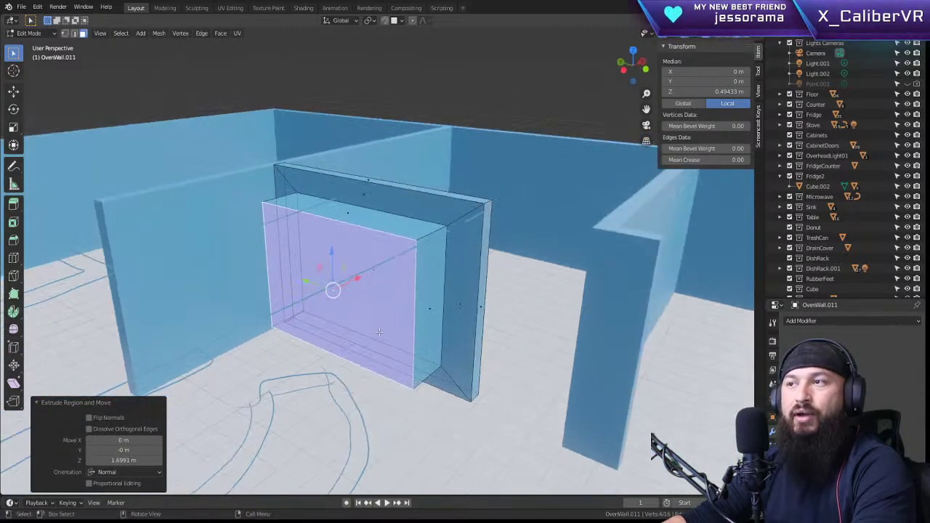
{"action": "key", "text": "s"}
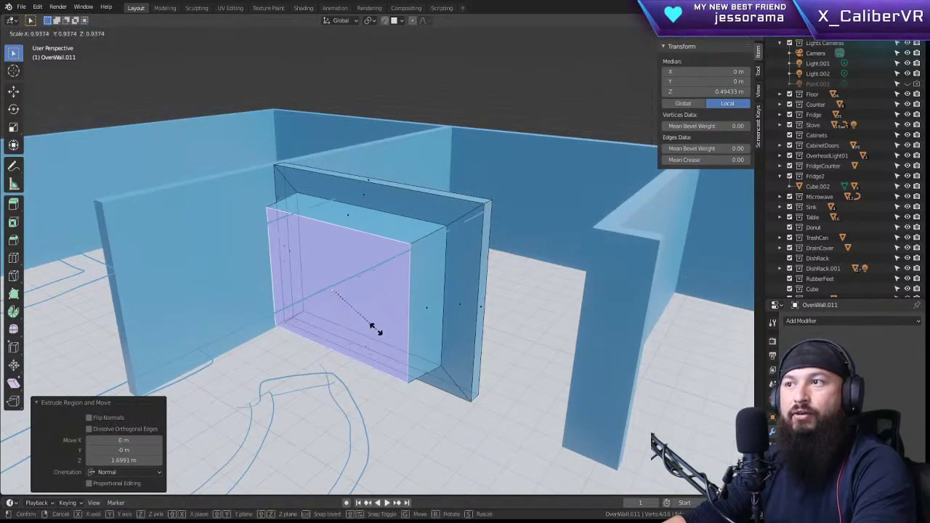
{"action": "left_click", "coordinate": [365, 322]}
{"action": "middle_click_drag", "start_coordinate": [366, 321], "coordinate": [444, 262]}
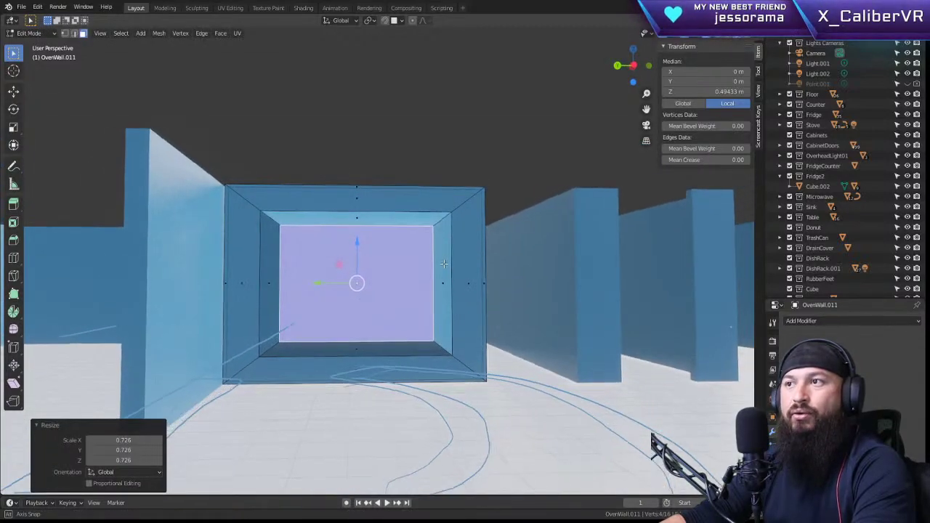
{"action": "scroll", "coordinate": [436, 268], "scroll_direction": "up", "scroll_amount": 2}
{"action": "scroll", "coordinate": [431, 281], "scroll_direction": "down", "scroll_amount": 1}
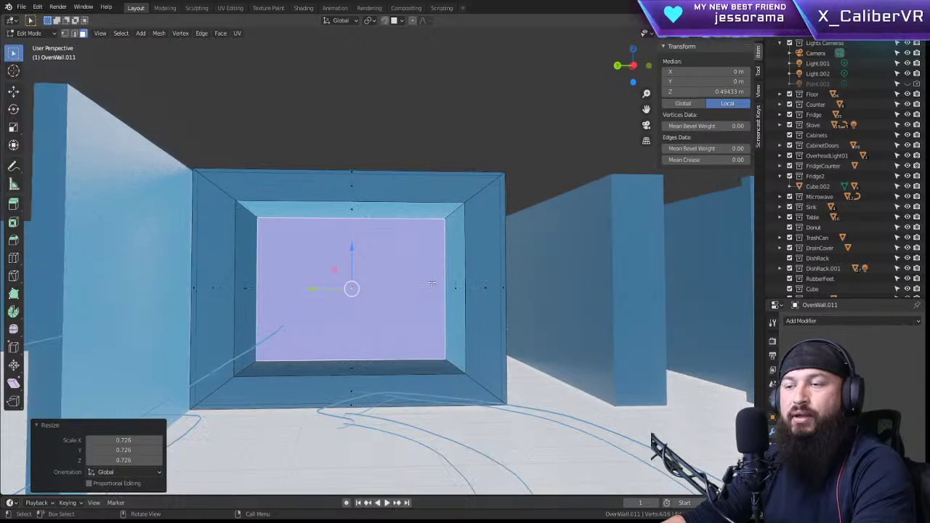
{"action": "middle_click_drag", "start_coordinate": [432, 282], "coordinate": [353, 306]}
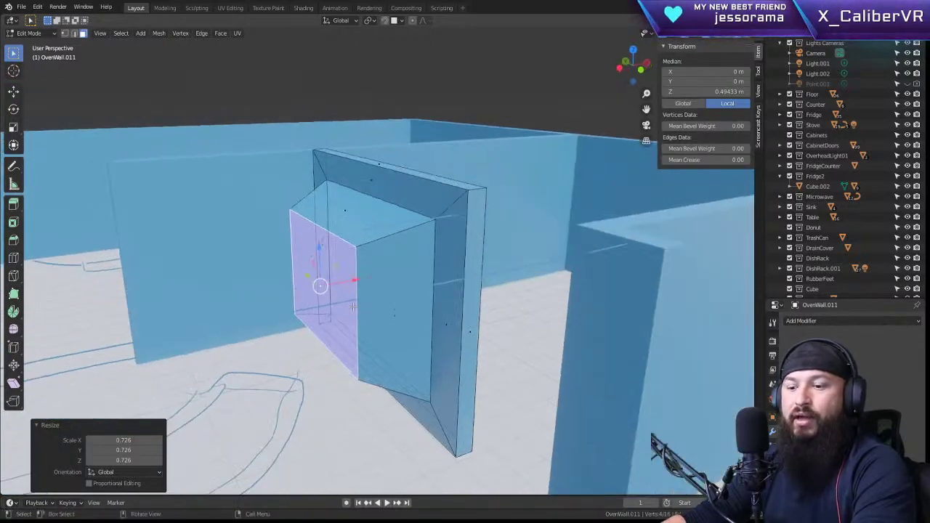
Step: Inset the tapered block's front face by about 0.11 m
{"action": "key", "text": "e"}
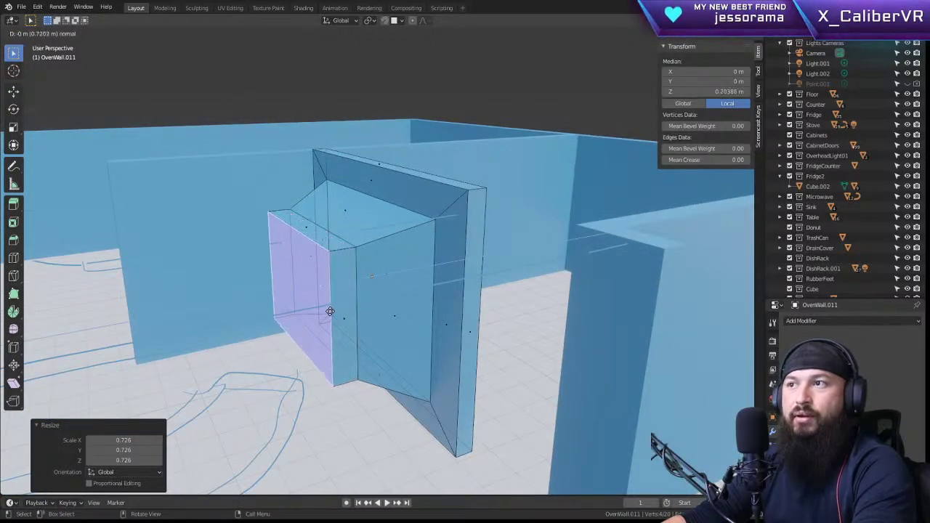
{"action": "right_click", "coordinate": [328, 311]}
{"action": "key", "text": "i"}
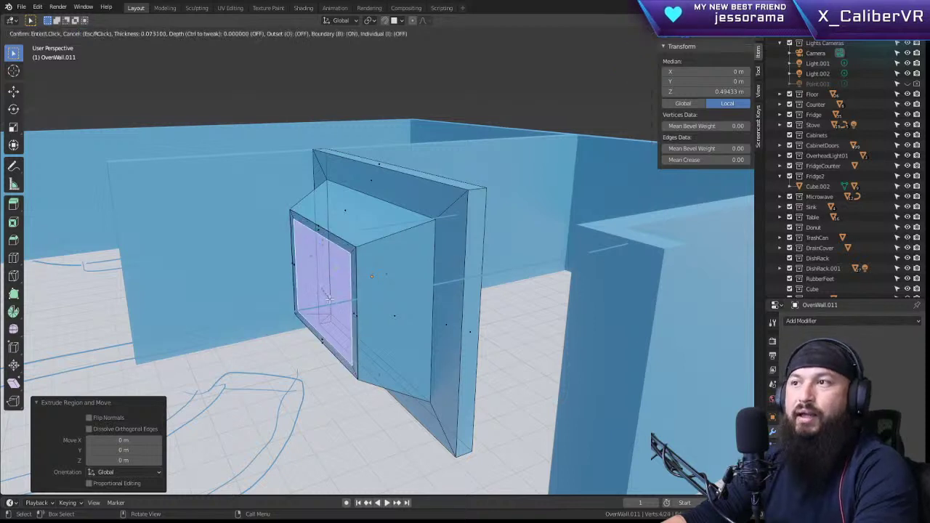
{"action": "left_click", "coordinate": [324, 289]}
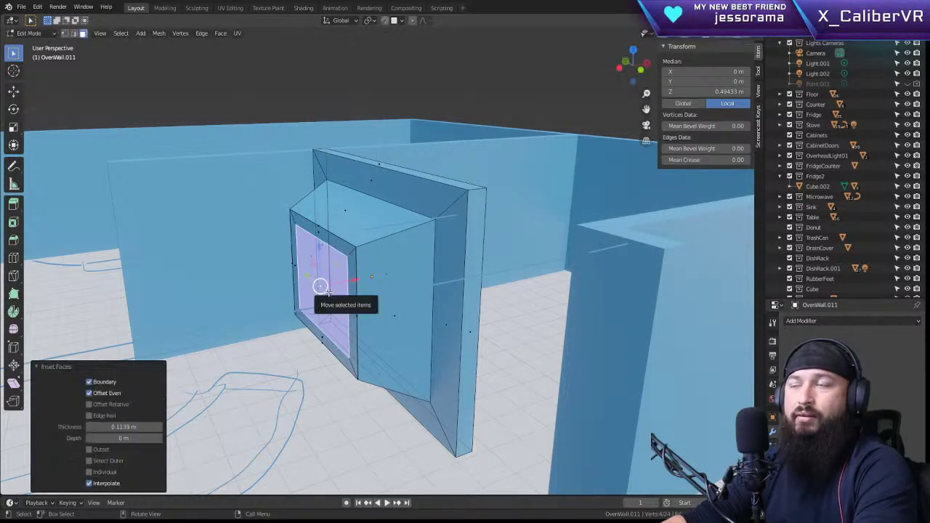
Step: Extrude the inset face about 1.28 m outward and scale its end face to about 0.605
{"action": "key", "text": "e"}
{"action": "left_click", "coordinate": [283, 305]}
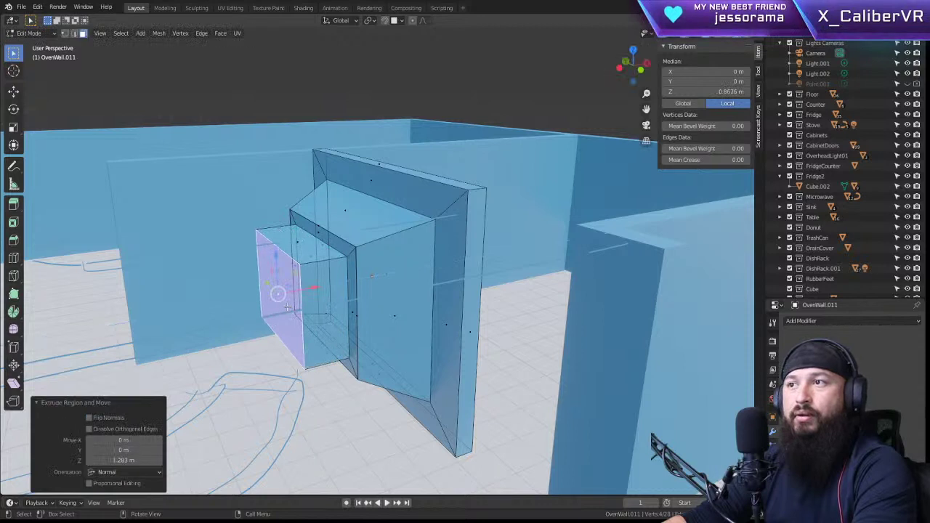
{"action": "key", "text": "s"}
{"action": "left_click", "coordinate": [284, 298]}
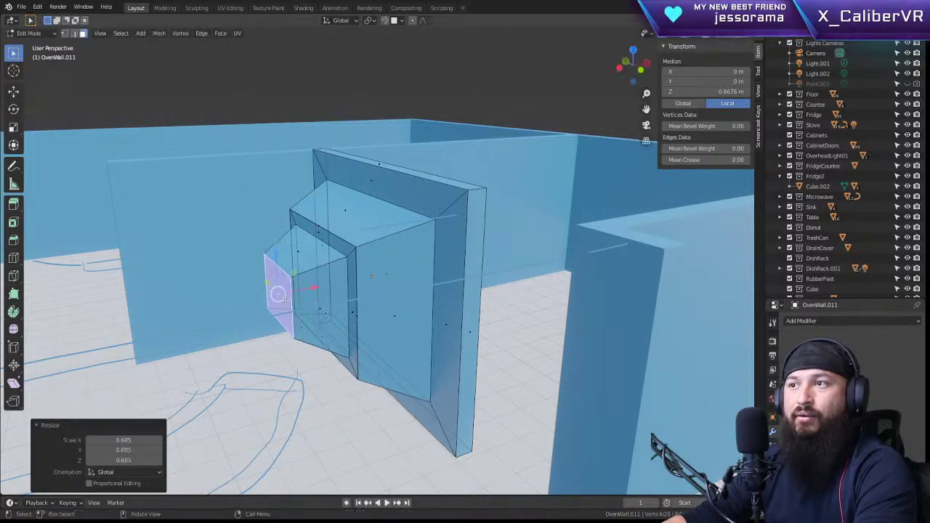
Step: Inset the second tier's end face by about 0.1 m and extrude it about 1.34 m outward
{"action": "key", "text": "i"}
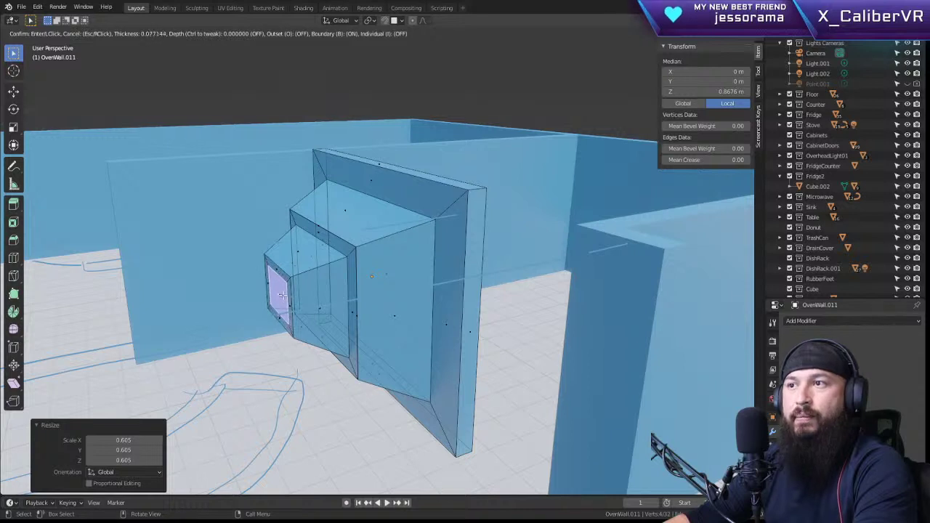
{"action": "left_click", "coordinate": [280, 294]}
{"action": "key", "text": "e"}
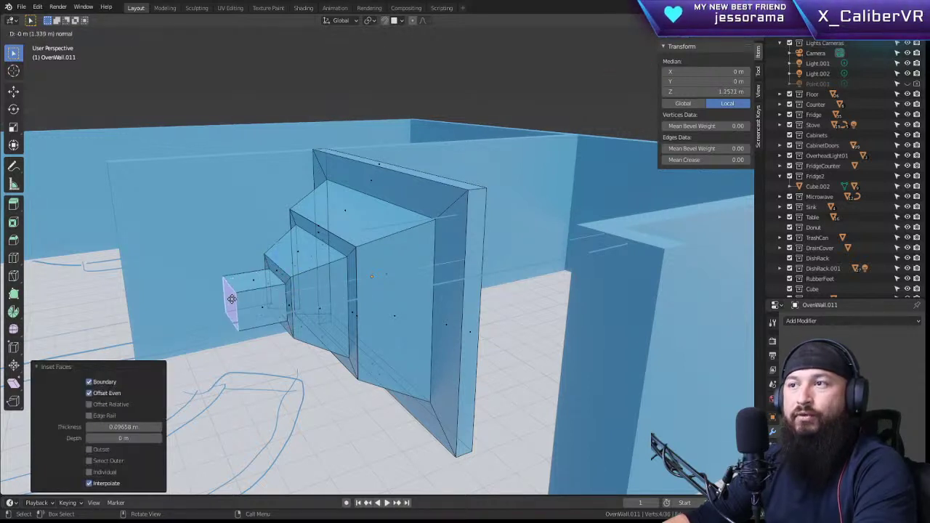
{"action": "left_click", "coordinate": [230, 300]}
{"action": "key", "text": "s"}
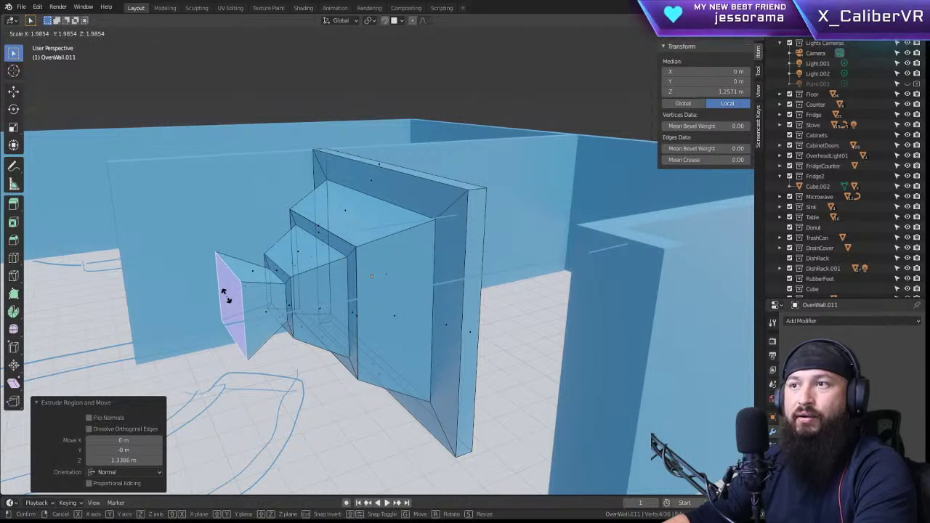
{"action": "key", "text": "Escape"}
{"action": "key", "text": "s"}
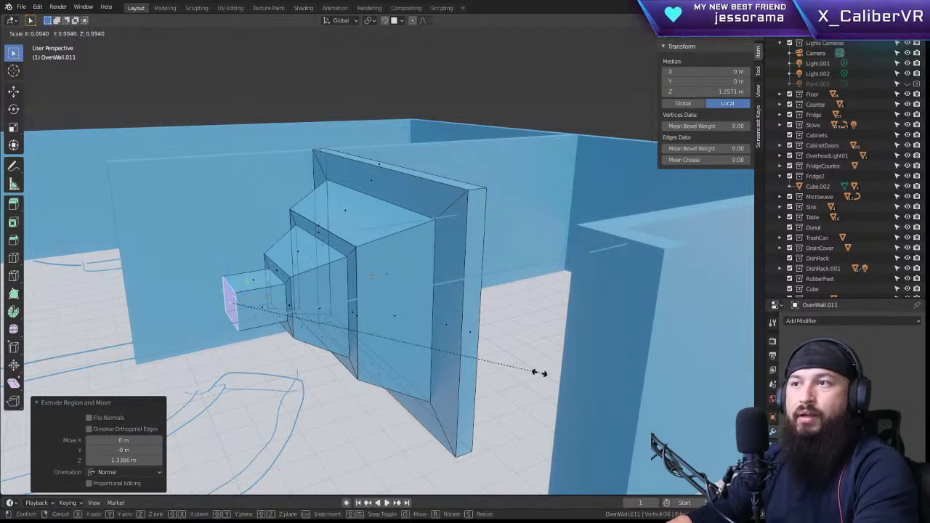
{"action": "key", "text": "Escape"}
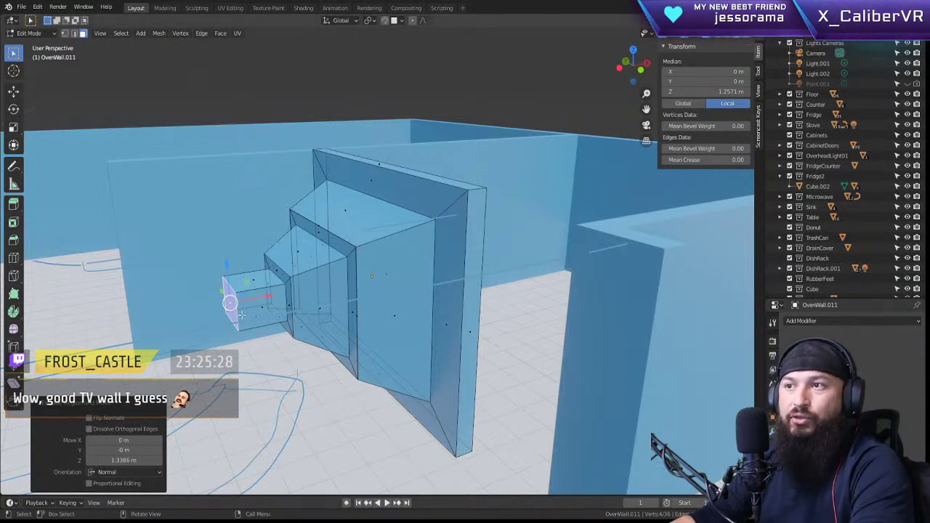
{"action": "key", "text": "s"}
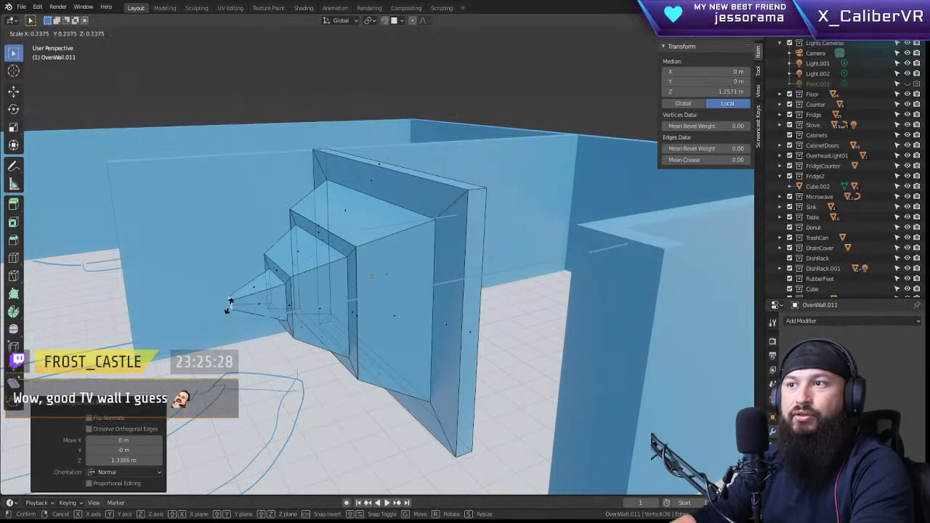
{"action": "right_click", "coordinate": [229, 303]}
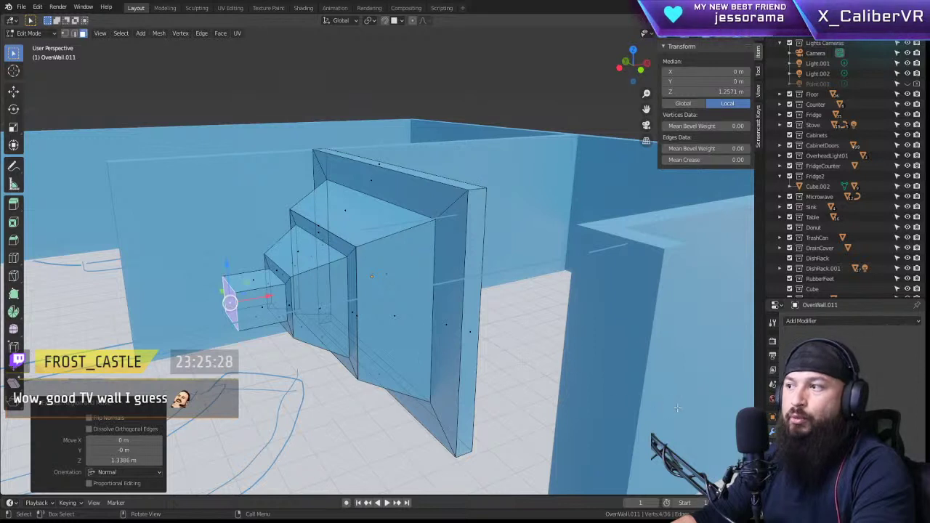
Step: Scale the third tier's end face to about 0.425 and inset it by about 0.05 m
{"action": "key", "text": "s"}
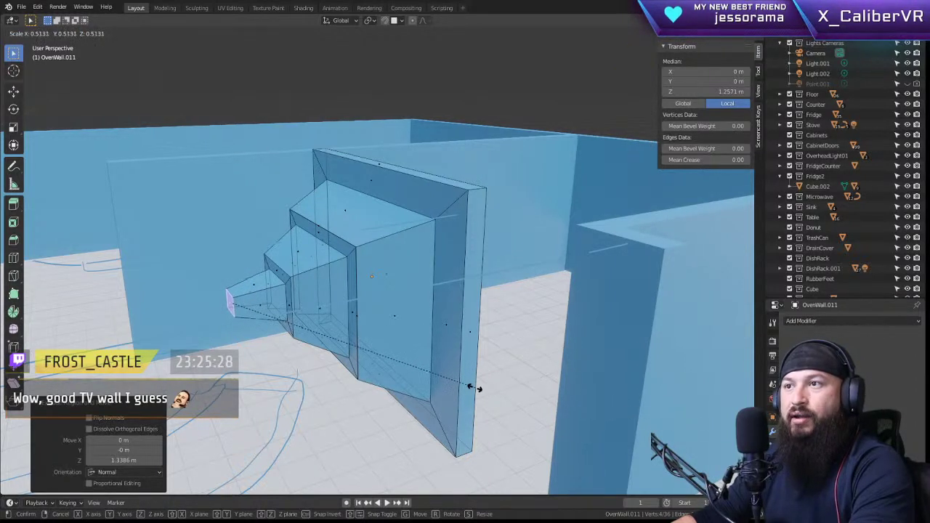
{"action": "left_click", "coordinate": [430, 379]}
{"action": "key", "text": "i"}
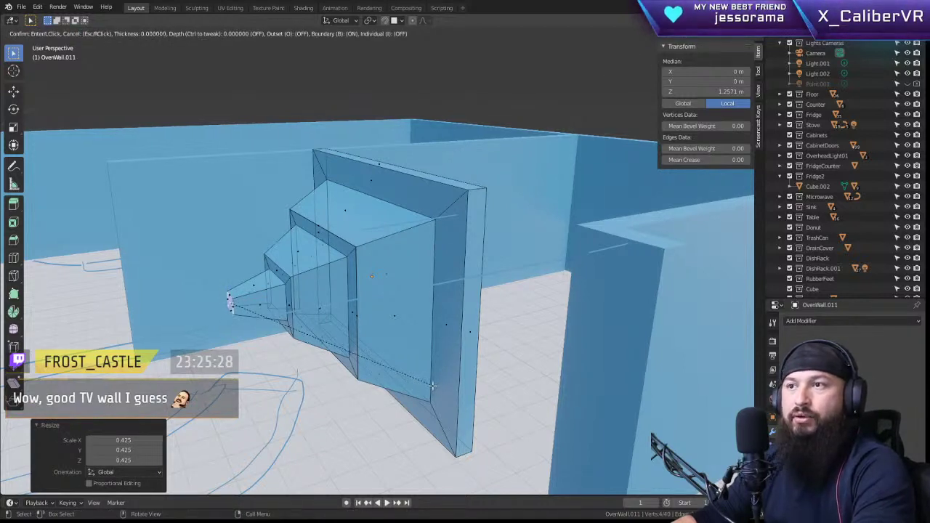
{"action": "left_click", "coordinate": [420, 382]}
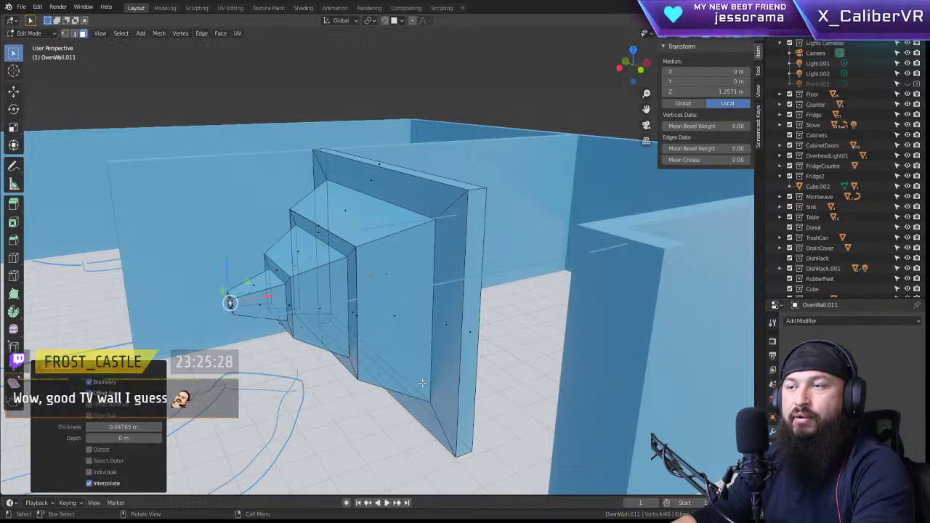
Step: Extrude the small inset face about 1.75 m outward and scale its end to about 0.047 to form a spike
{"action": "key", "text": "e"}
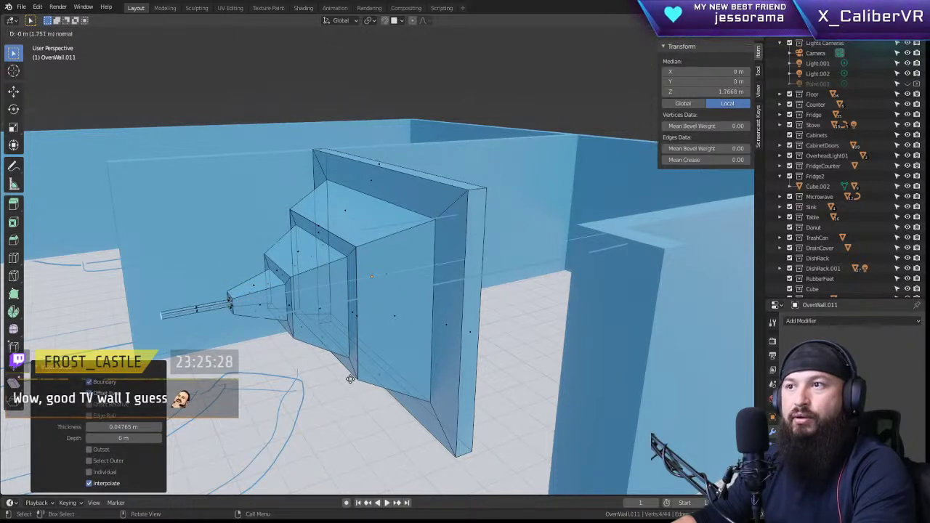
{"action": "left_click", "coordinate": [350, 378]}
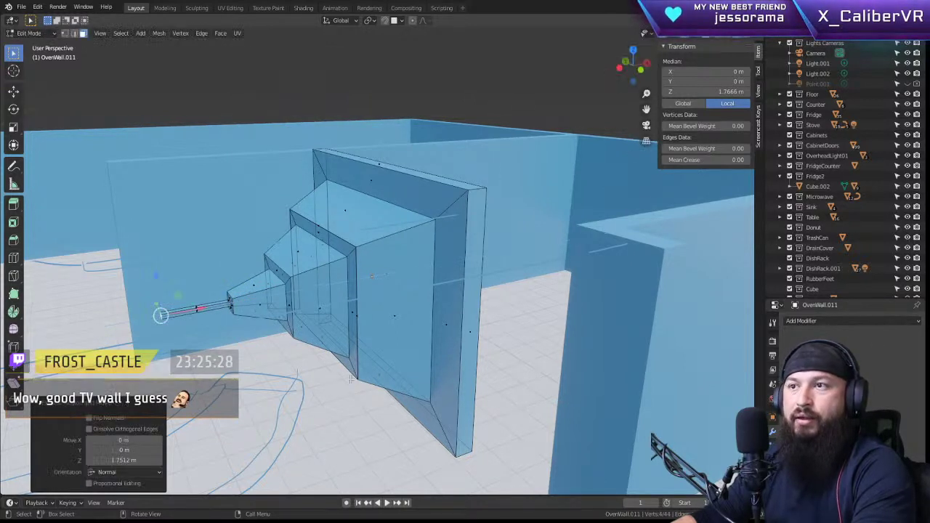
{"action": "key", "text": "s"}
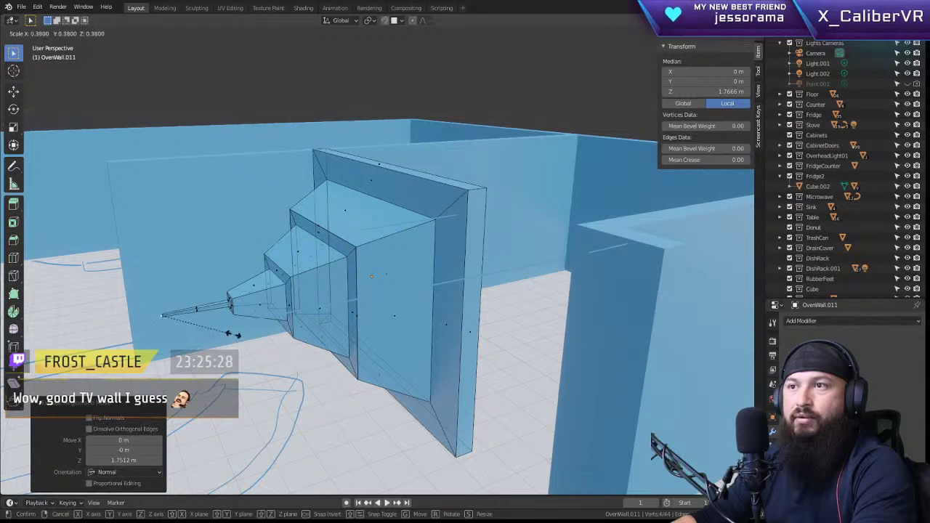
{"action": "left_click", "coordinate": [167, 319]}
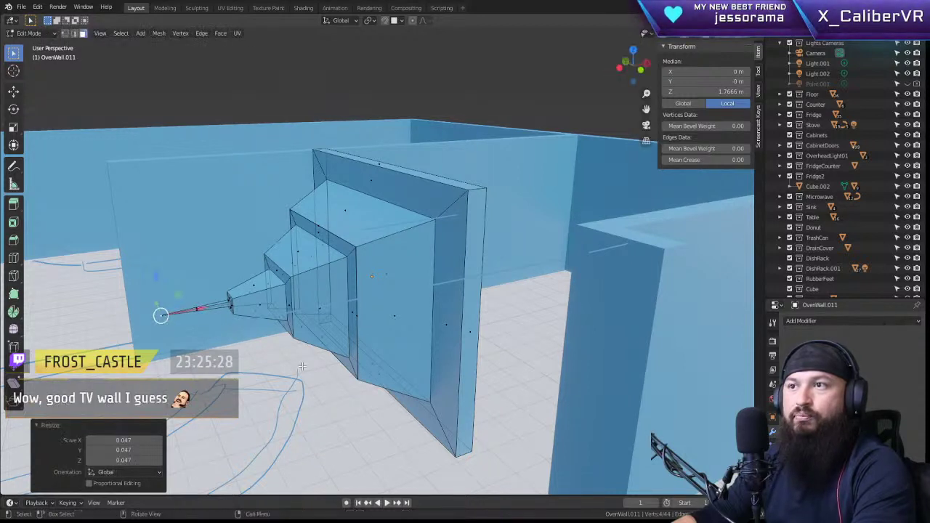
Step: Leave mesh editing and examine the tiered, spiked wall from the front, the side and above among the surrounding walls
{"action": "key", "text": "Tab"}
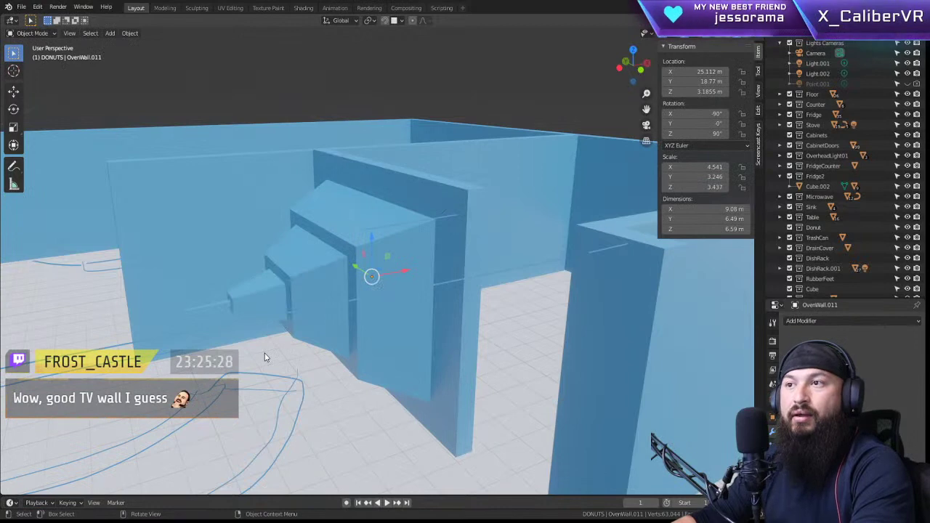
{"action": "middle_click_drag", "start_coordinate": [263, 355], "coordinate": [344, 329]}
{"action": "scroll", "coordinate": [351, 325], "scroll_direction": "up", "scroll_amount": 3}
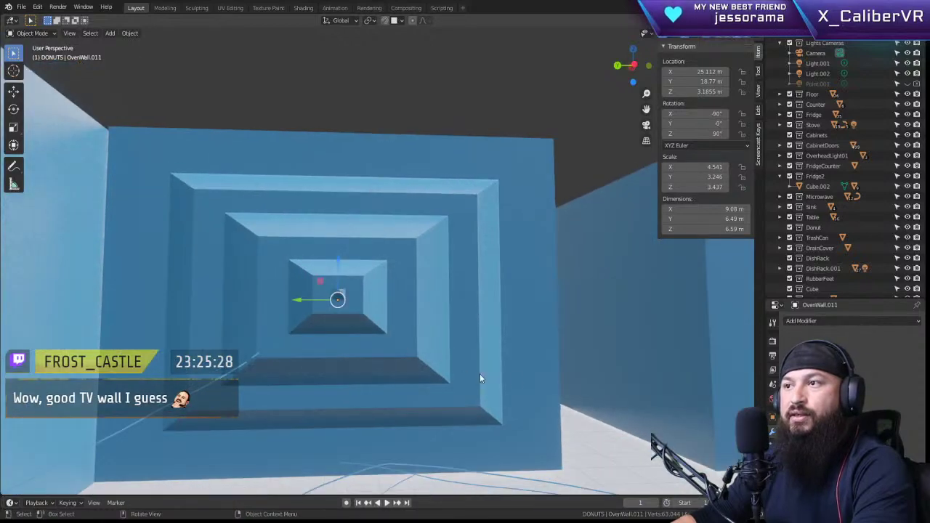
{"action": "scroll", "coordinate": [479, 373], "scroll_direction": "up", "scroll_amount": 2}
{"action": "middle_click_drag", "start_coordinate": [474, 395], "coordinate": [434, 327]}
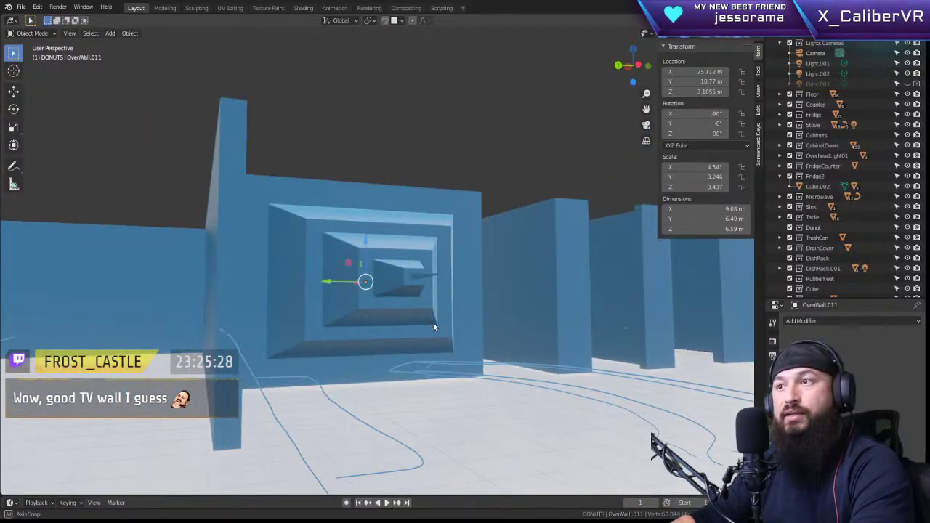
{"action": "middle_click_drag", "start_coordinate": [492, 274], "coordinate": [403, 286]}
{"action": "middle_click_drag", "start_coordinate": [490, 283], "coordinate": [384, 282]}
{"action": "scroll", "coordinate": [509, 240], "scroll_direction": "down", "scroll_amount": 3}
{"action": "scroll", "coordinate": [384, 283], "scroll_direction": "up", "scroll_amount": 7}
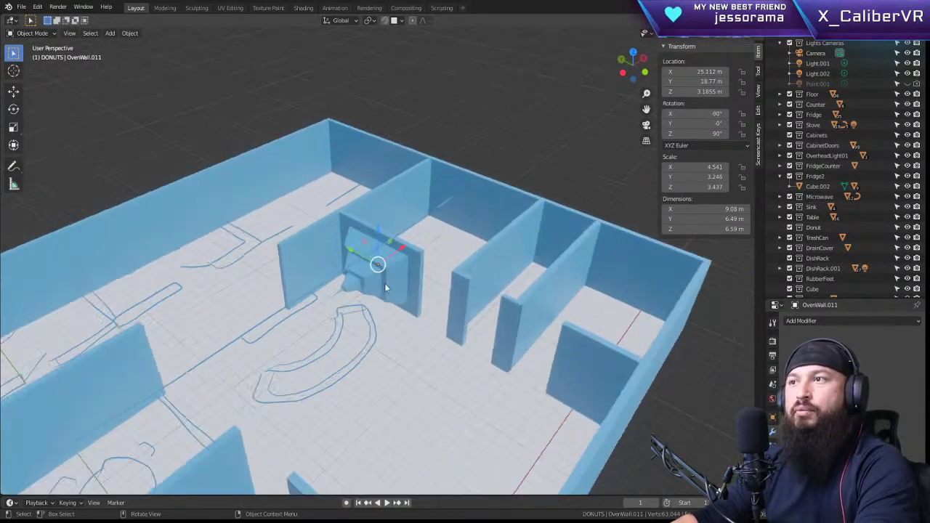
{"action": "scroll", "coordinate": [426, 320], "scroll_direction": "down", "scroll_amount": 2}
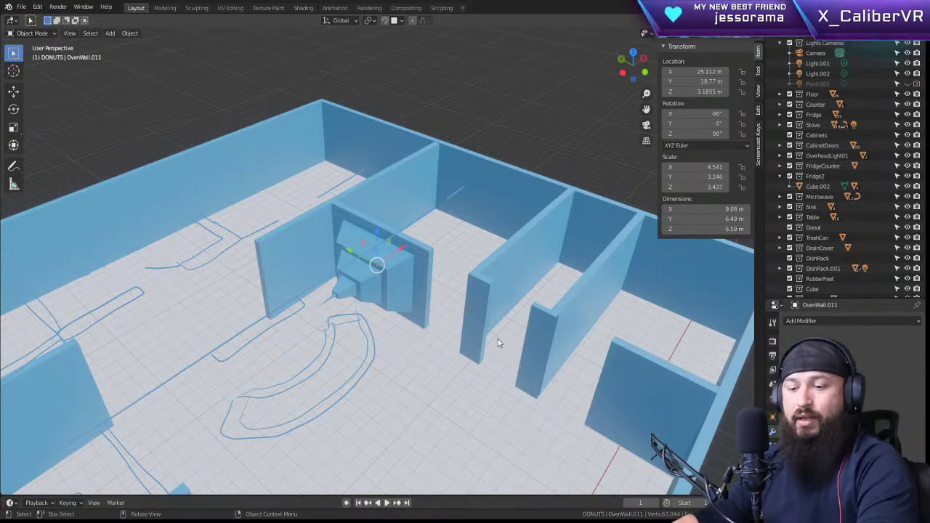
Step: Undo the insets, extrusions and scalings on the spiked wall's face back to the plain slab, and return to object mode
{"action": "key", "text": "Tab"}
{"action": "key", "text": "ctrl+z"}
{"action": "key", "text": "ctrl+z"}
{"action": "key", "text": "ctrl+z"}
{"action": "key", "text": "ctrl+z"}
{"action": "key", "text": "ctrl+z"}
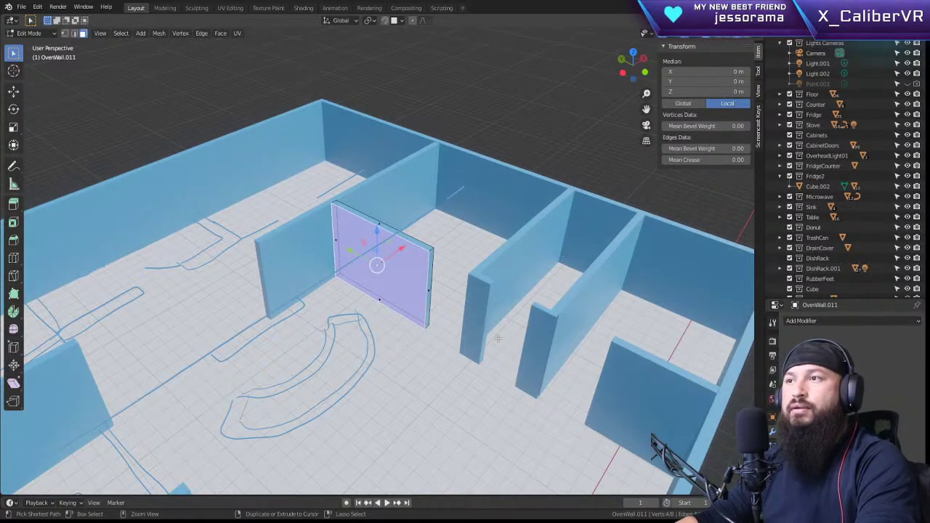
{"action": "left_click", "coordinate": [560, 132]}
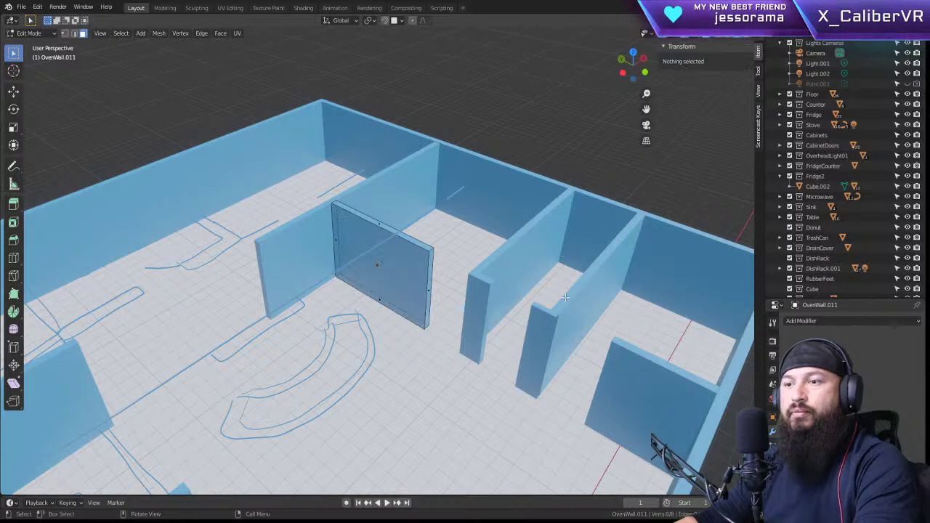
{"action": "key", "text": "Tab"}
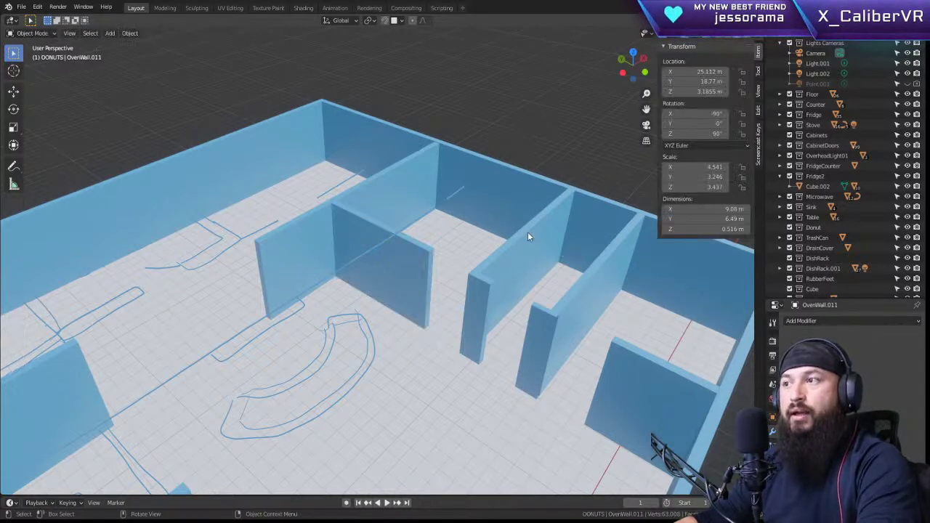
Step: Select the hooked interior wall between the side rooms and review the house layout from several angles and directly above
{"action": "left_click", "coordinate": [482, 308]}
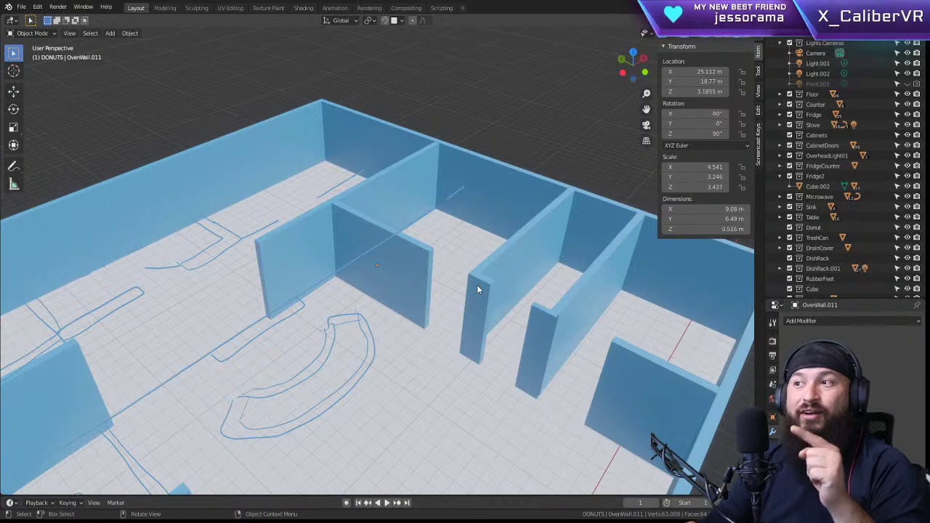
{"action": "left_click", "coordinate": [477, 289]}
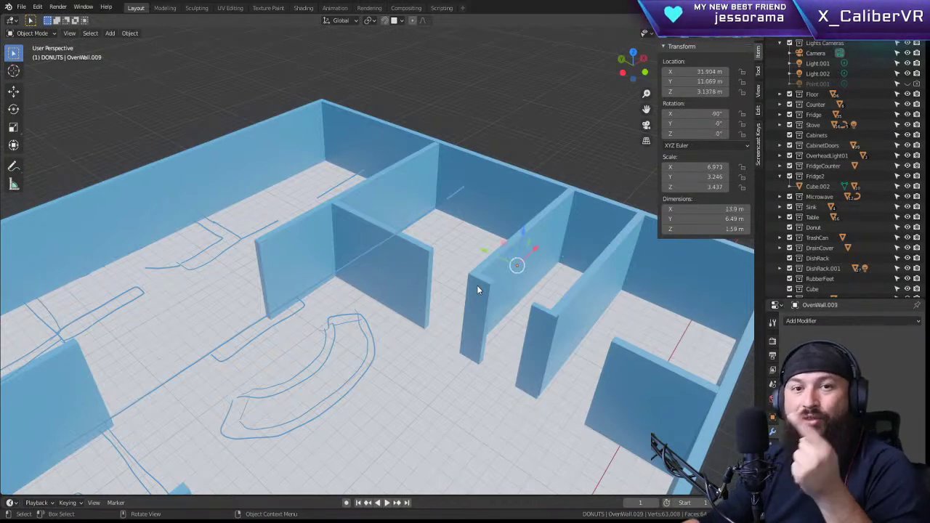
{"action": "middle_click_drag", "start_coordinate": [477, 289], "coordinate": [536, 319]}
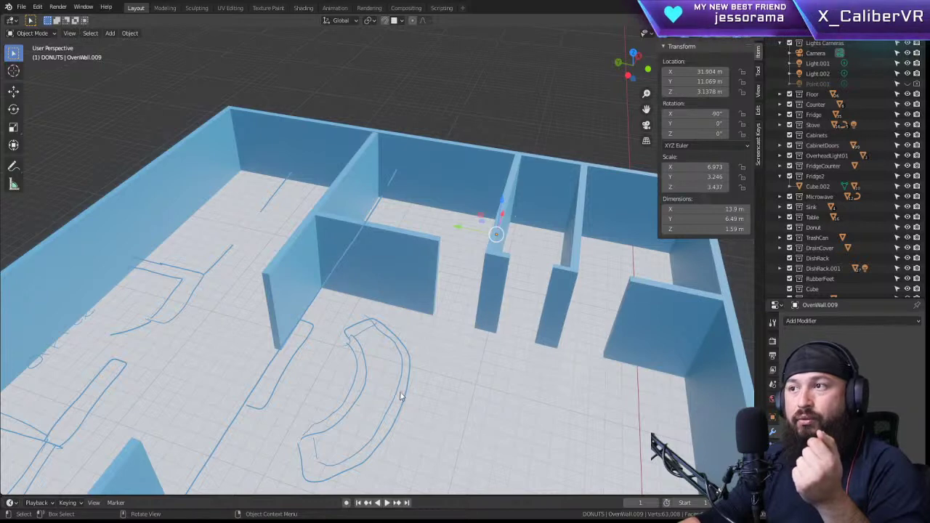
{"action": "middle_click_drag", "start_coordinate": [406, 305], "coordinate": [214, 321]}
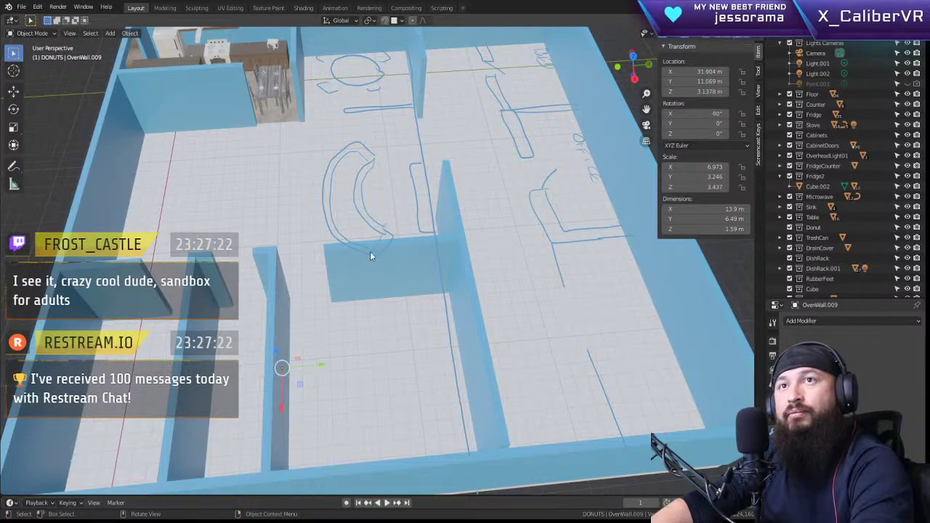
{"action": "middle_click_drag", "start_coordinate": [370, 251], "coordinate": [348, 220]}
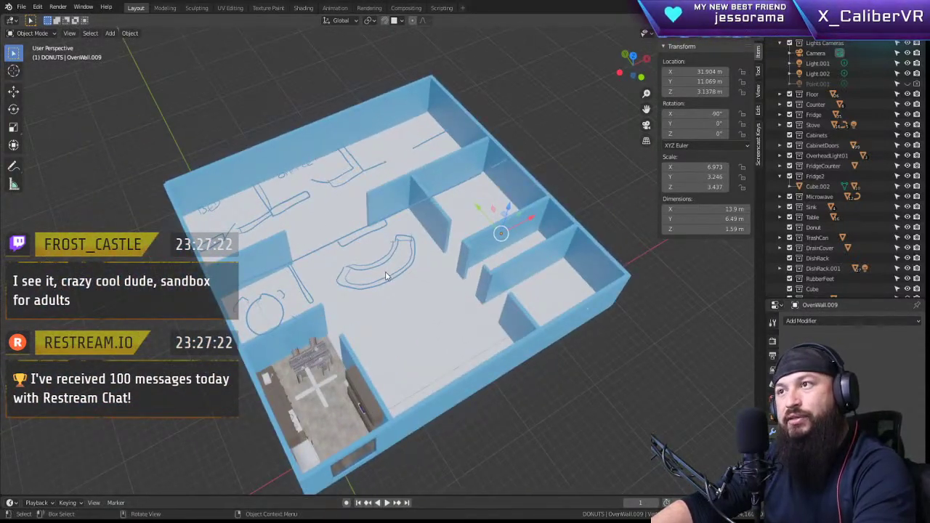
{"action": "middle_click_drag", "start_coordinate": [386, 276], "coordinate": [346, 317]}
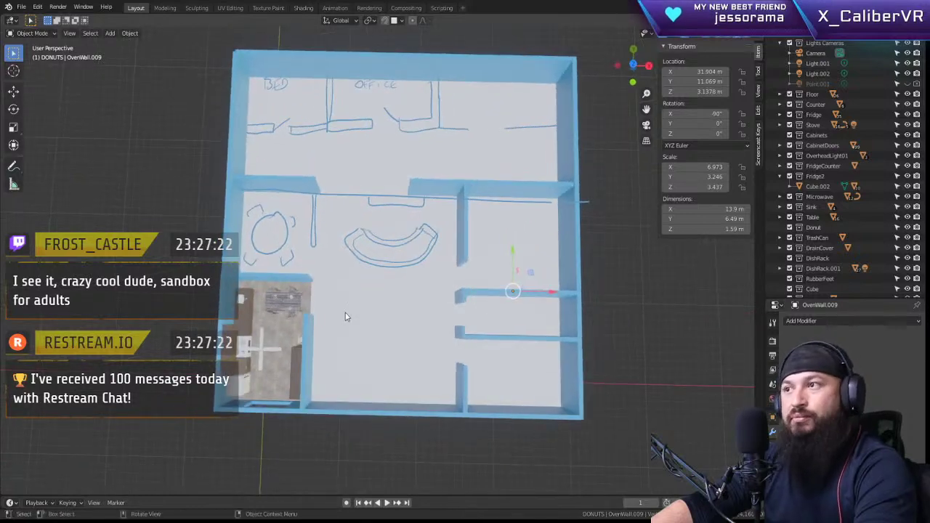
{"action": "middle_click_drag", "start_coordinate": [397, 274], "coordinate": [379, 234], "text": "alt"}
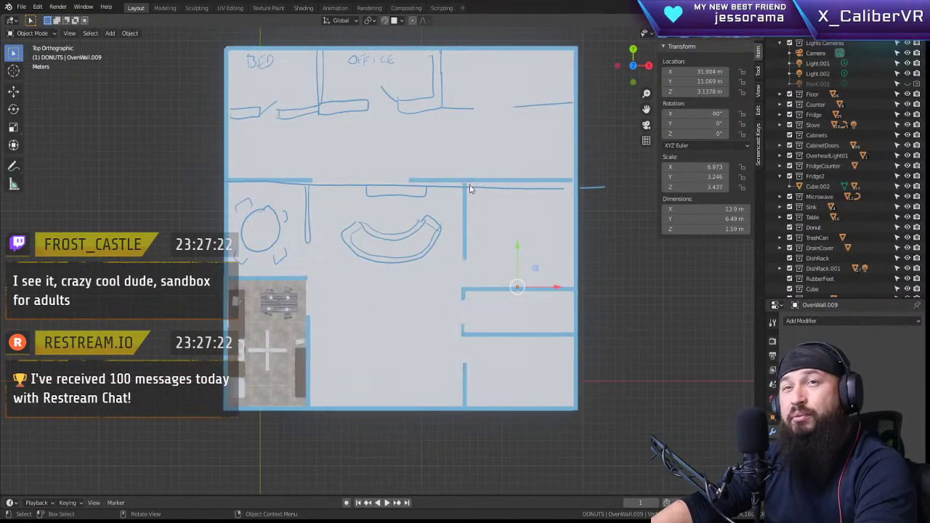
{"action": "middle_click_drag", "start_coordinate": [470, 189], "coordinate": [435, 221], "text": "shift"}
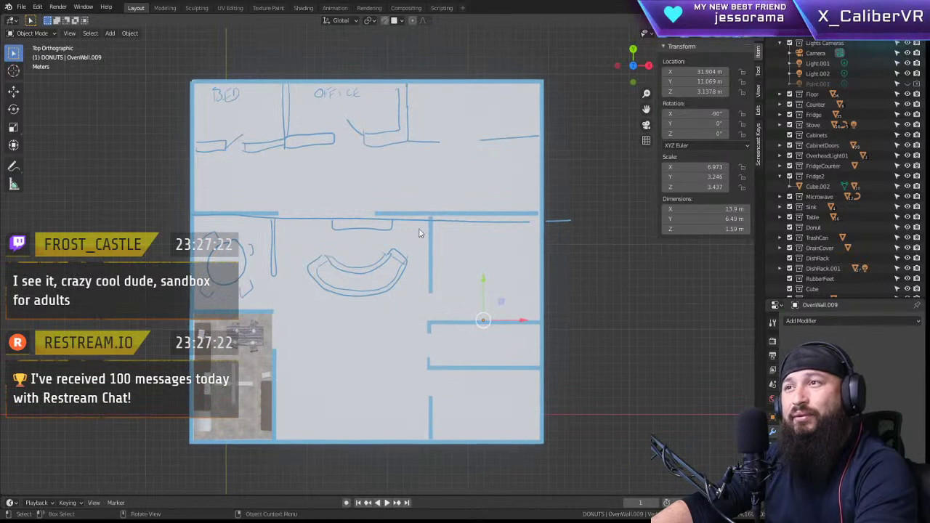
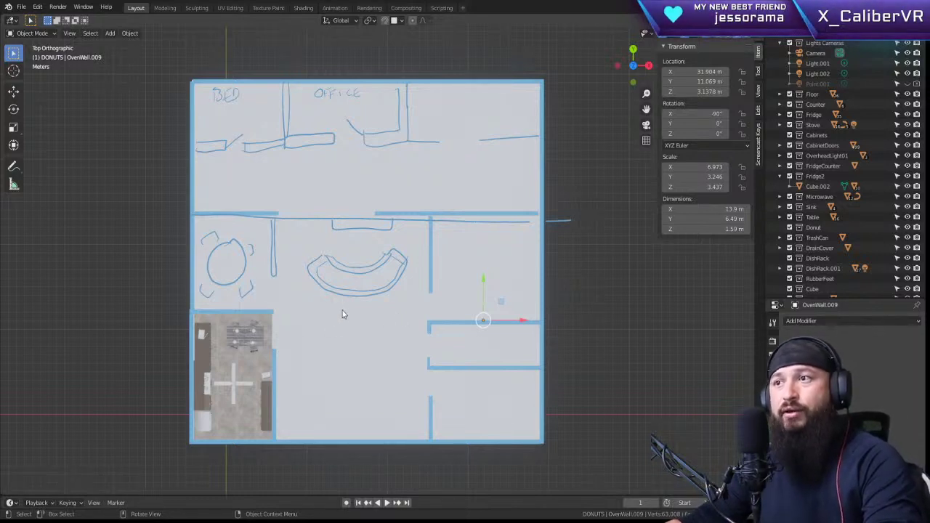
{"action": "middle_click_drag", "start_coordinate": [342, 314], "coordinate": [196, 225]}
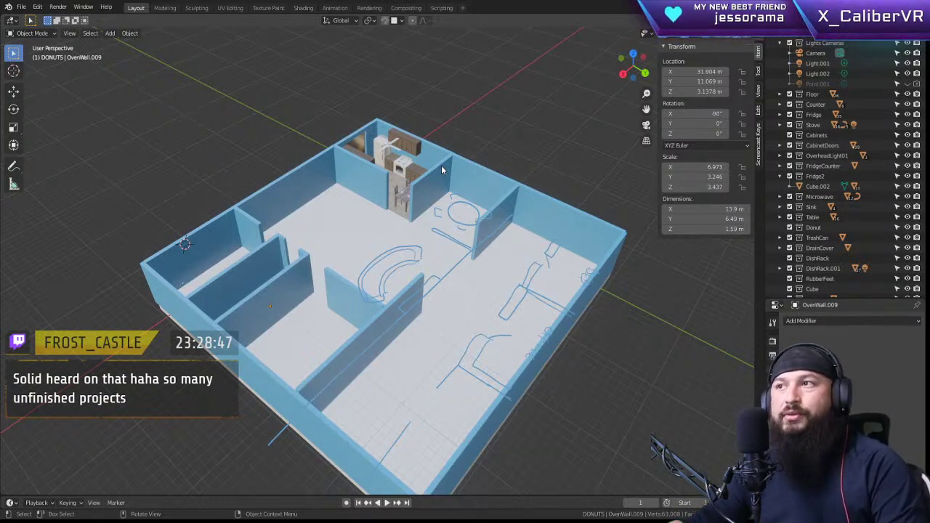
Step: Select the kitchen cabinet beside the stove, frame it and look over the kitchen
{"action": "left_click", "coordinate": [393, 161]}
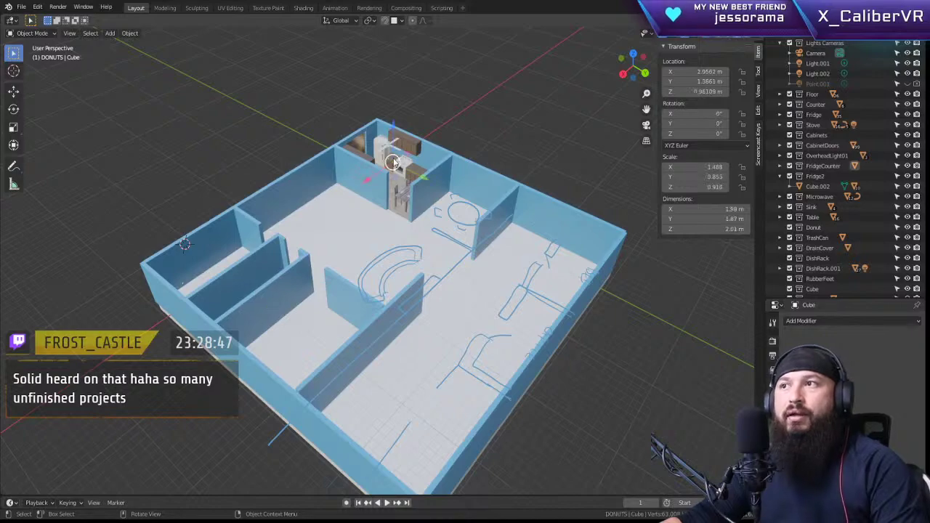
{"action": "key", "text": "KP_Decimal"}
{"action": "scroll", "coordinate": [382, 262], "scroll_direction": "up", "scroll_amount": 3}
{"action": "scroll", "coordinate": [382, 262], "scroll_direction": "down", "scroll_amount": 3}
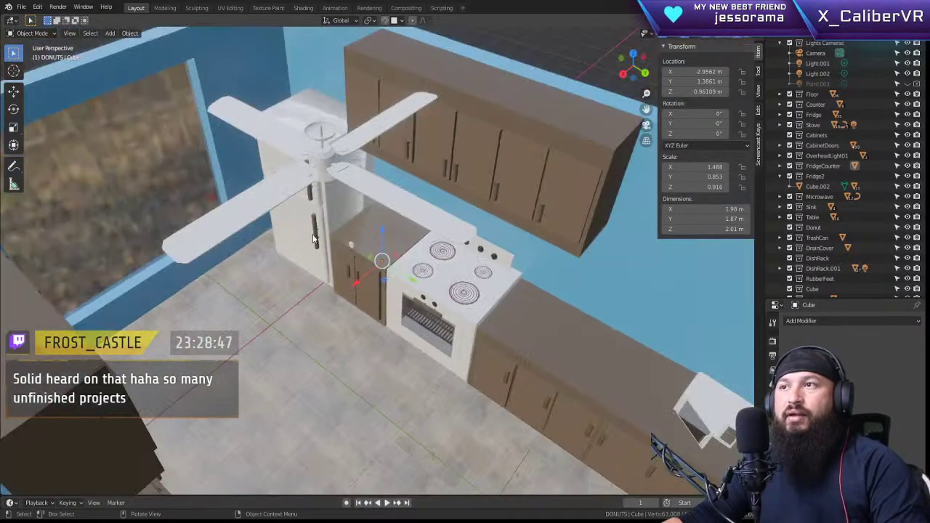
{"action": "middle_click_drag", "start_coordinate": [377, 246], "coordinate": [414, 327]}
{"action": "scroll", "coordinate": [403, 257], "scroll_direction": "down", "scroll_amount": 3}
{"action": "scroll", "coordinate": [401, 240], "scroll_direction": "up", "scroll_amount": 3}
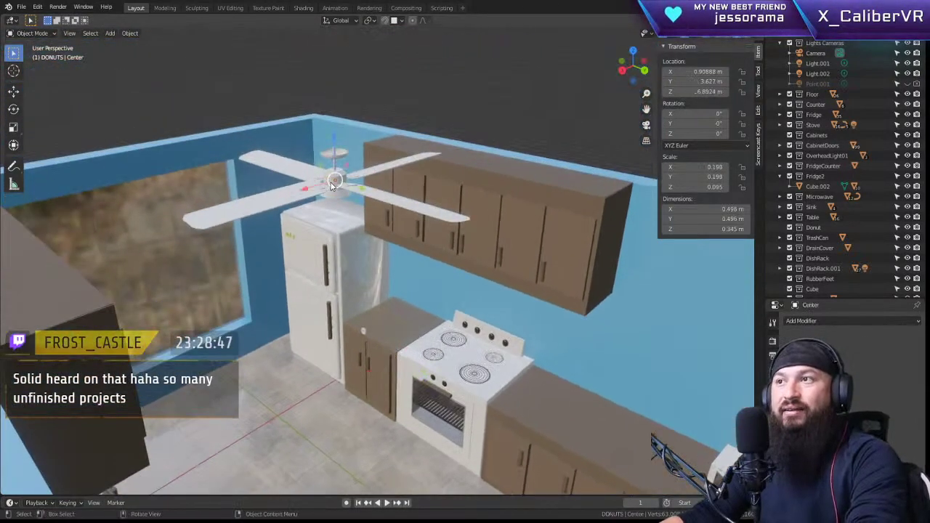
Step: Select the ceiling fan's center piece, frame it and inspect the fan from below
{"action": "left_click", "coordinate": [330, 183]}
{"action": "key", "text": "KP_Decimal"}
{"action": "scroll", "coordinate": [317, 171], "scroll_direction": "up", "scroll_amount": 2}
{"action": "key", "text": "z"}
{"action": "mouse_move", "coordinate": [473, 297]}
{"action": "middle_mouse_down"}
{"action": "mouse_move", "coordinate": [434, 199]}
{"action": "mouse_move", "coordinate": [426, 230]}
{"action": "mouse_move", "coordinate": [405, 222]}
{"action": "middle_mouse_up"}
{"action": "scroll", "coordinate": [434, 199], "scroll_direction": "down", "scroll_amount": 4}
{"action": "scroll", "coordinate": [405, 223], "scroll_direction": "down", "scroll_amount": 1}
Step: Try rotating the four ceiling fan blades together about the global Z axis
{"action": "left_click", "coordinate": [401, 202]}
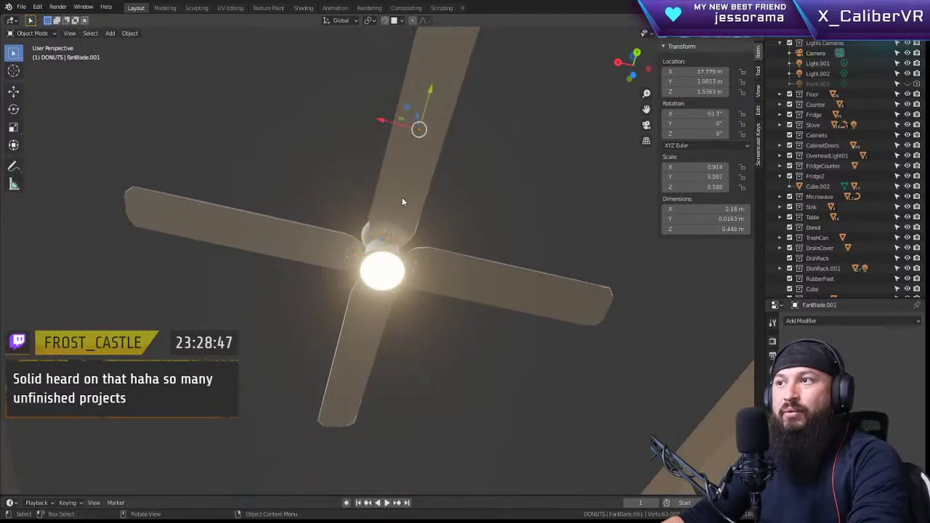
{"action": "left_click", "coordinate": [499, 276], "text": "shift"}
{"action": "left_click", "coordinate": [237, 240], "text": "shift"}
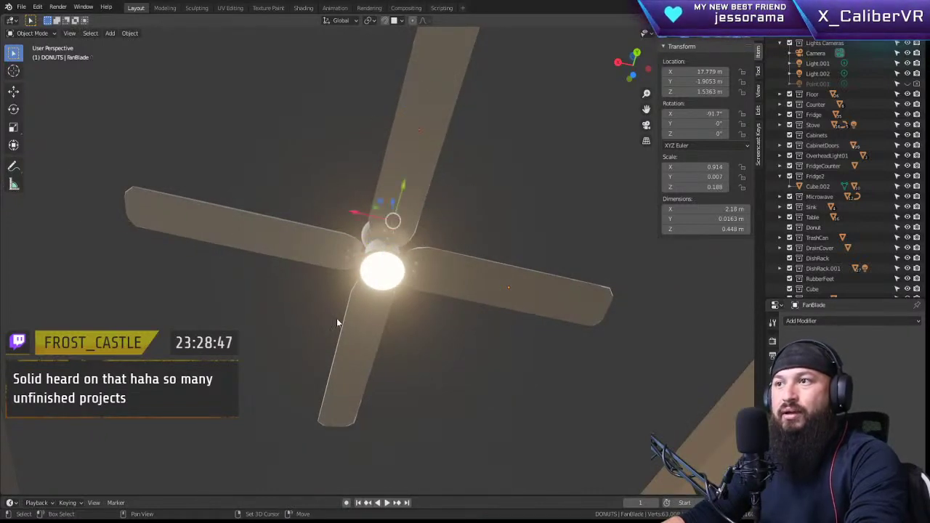
{"action": "left_click", "coordinate": [356, 345], "text": "shift"}
{"action": "key", "text": "r"}
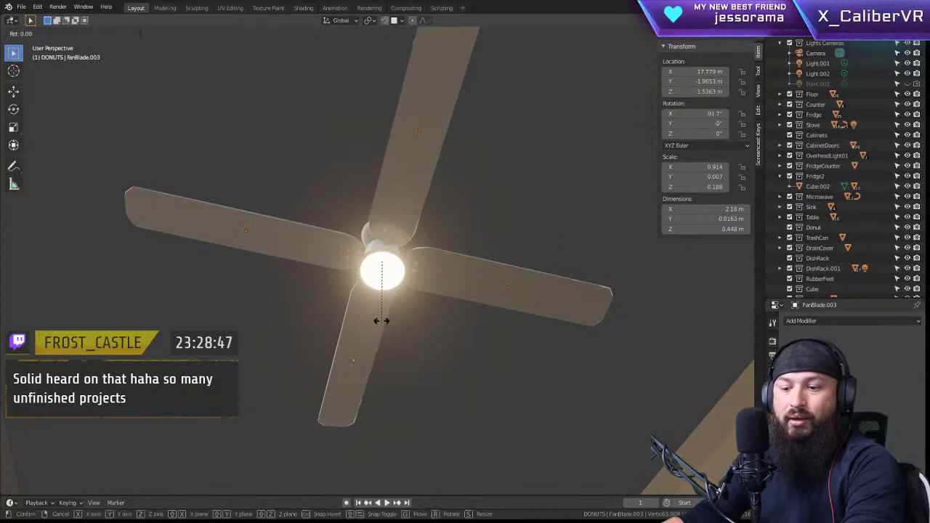
{"action": "key", "text": "z"}
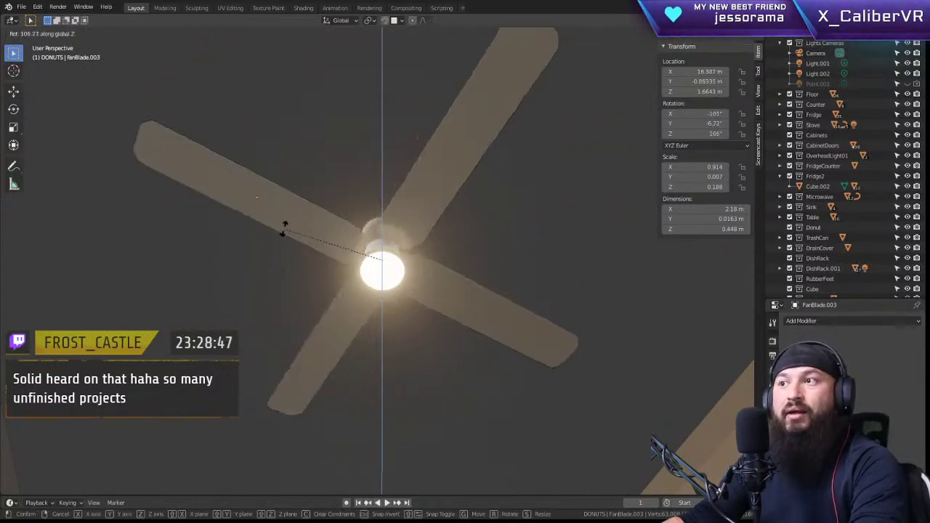
{"action": "key", "text": "Escape"}
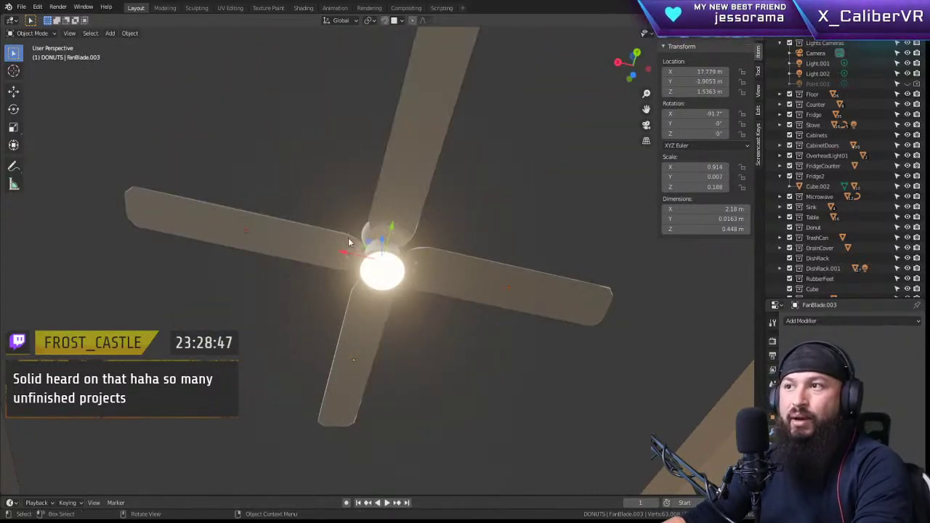
{"action": "key", "text": "r"}
{"action": "key", "text": "z"}
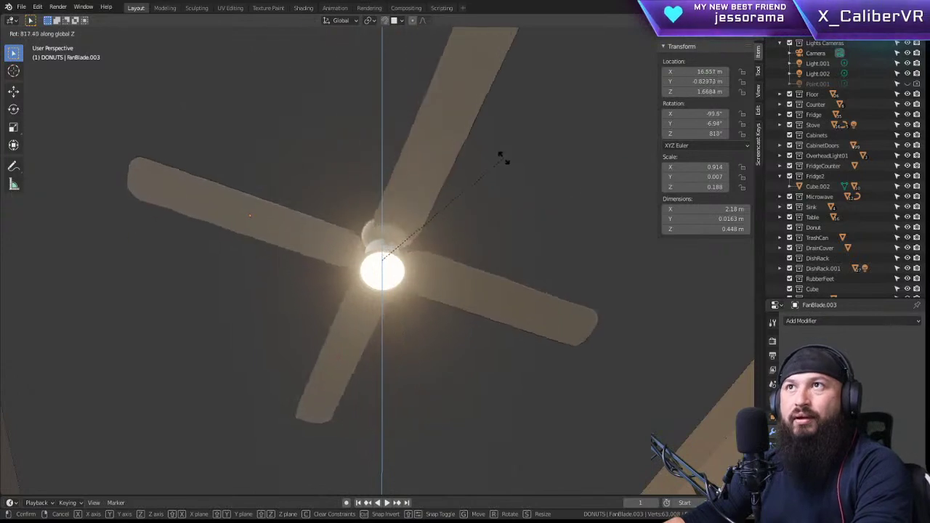
{"action": "right_click", "coordinate": [544, 196]}
Step: Return to a wide view of the kitchen and enlarge the timeline area to show its frame ruler
{"action": "middle_click_drag", "start_coordinate": [496, 249], "coordinate": [365, 380]}
{"action": "scroll", "coordinate": [365, 374], "scroll_direction": "down", "scroll_amount": 5}
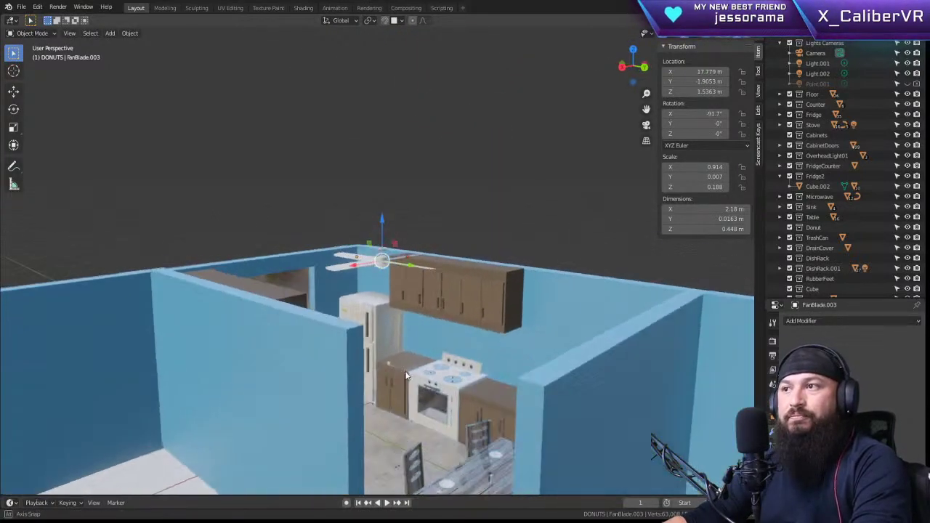
{"action": "middle_click_drag", "start_coordinate": [421, 367], "coordinate": [411, 306]}
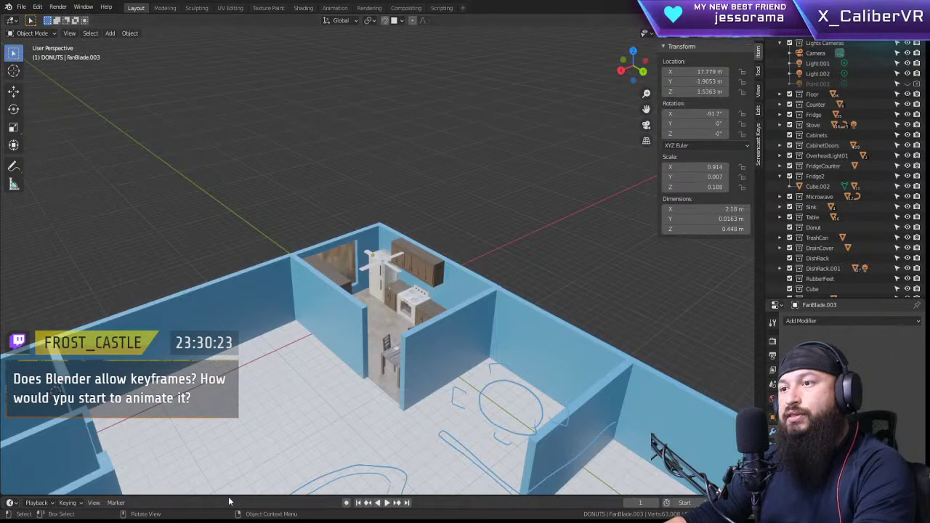
{"action": "left_click_drag", "start_coordinate": [228, 498], "coordinate": [233, 429]}
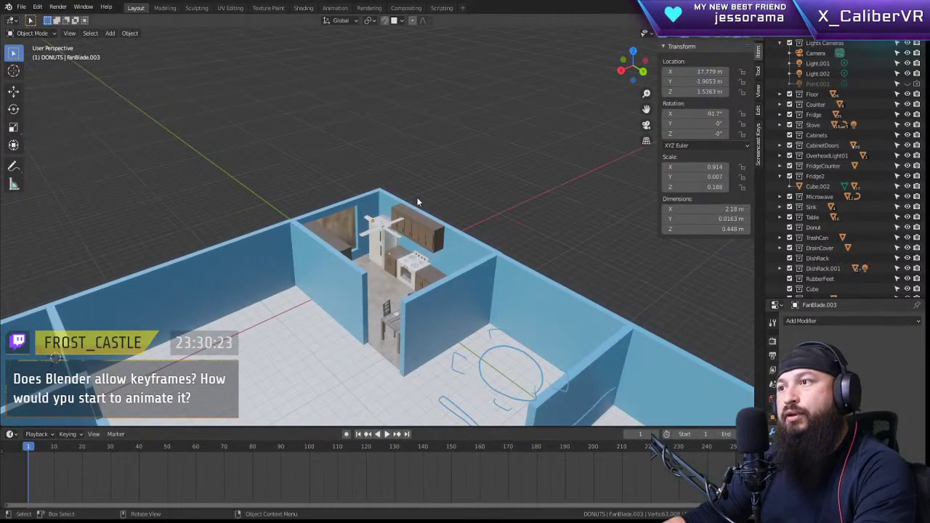
Step: Select the refrigerator's lower door in the kitchen and frame it in the view
{"action": "middle_click_drag", "start_coordinate": [332, 339], "coordinate": [500, 394]}
{"action": "middle_click_drag", "start_coordinate": [488, 222], "coordinate": [363, 181]}
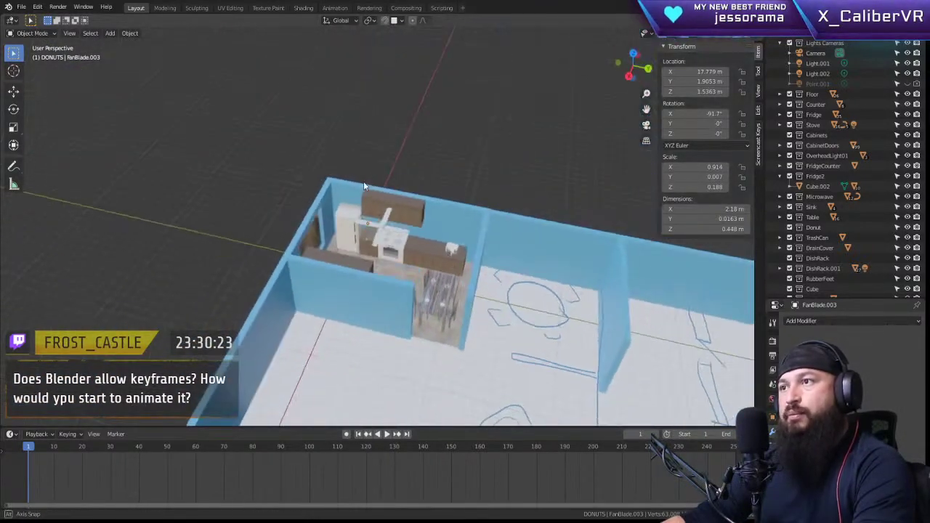
{"action": "middle_click_drag", "start_coordinate": [409, 298], "coordinate": [437, 257]}
{"action": "scroll", "coordinate": [434, 258], "scroll_direction": "up", "scroll_amount": 3}
{"action": "middle_click_drag", "start_coordinate": [456, 292], "coordinate": [389, 261]}
{"action": "left_click", "coordinate": [296, 383]}
{"action": "key", "text": "KP_Decimal"}
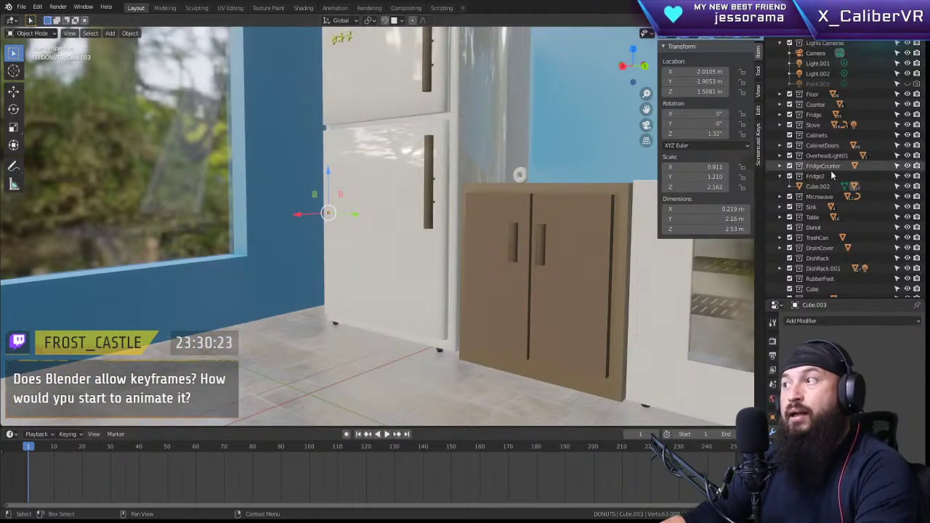
Step: Collapse the Fridge2 collection, expand the Fridge collection and its Cube.031 object, and look through the listed parts
{"action": "left_click", "coordinate": [779, 178]}
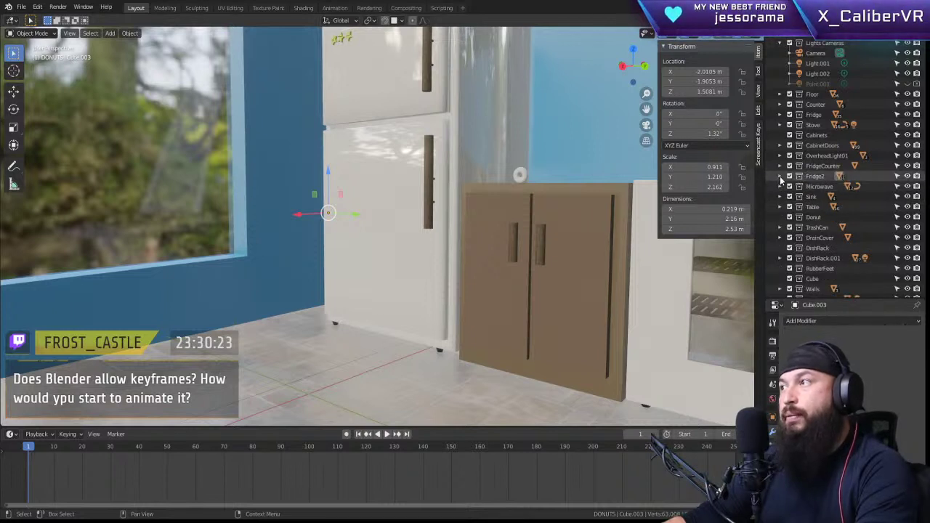
{"action": "left_click", "coordinate": [779, 115]}
{"action": "left_click", "coordinate": [790, 136]}
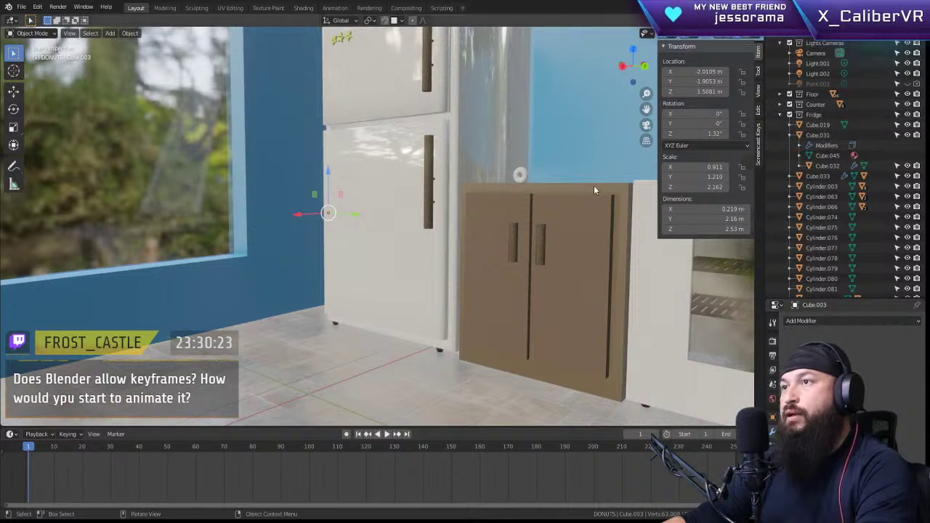
{"action": "scroll", "coordinate": [823, 181], "scroll_direction": "down", "scroll_amount": 2}
{"action": "scroll", "coordinate": [823, 194], "scroll_direction": "up", "scroll_amount": 1}
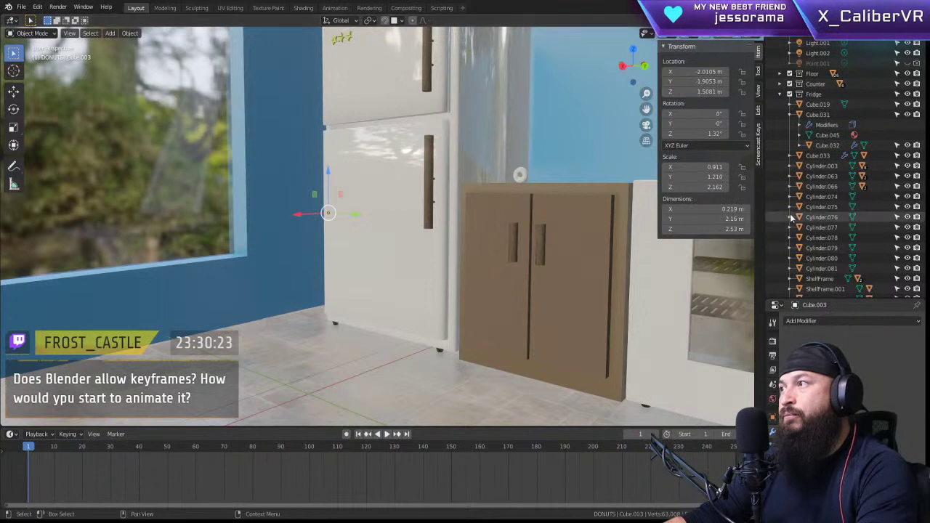
Step: Expand the Fridge2 collection and its Cube.002 object, and select the fridge's lower door, Cube.003
{"action": "scroll", "coordinate": [814, 218], "scroll_direction": "down", "scroll_amount": 10}
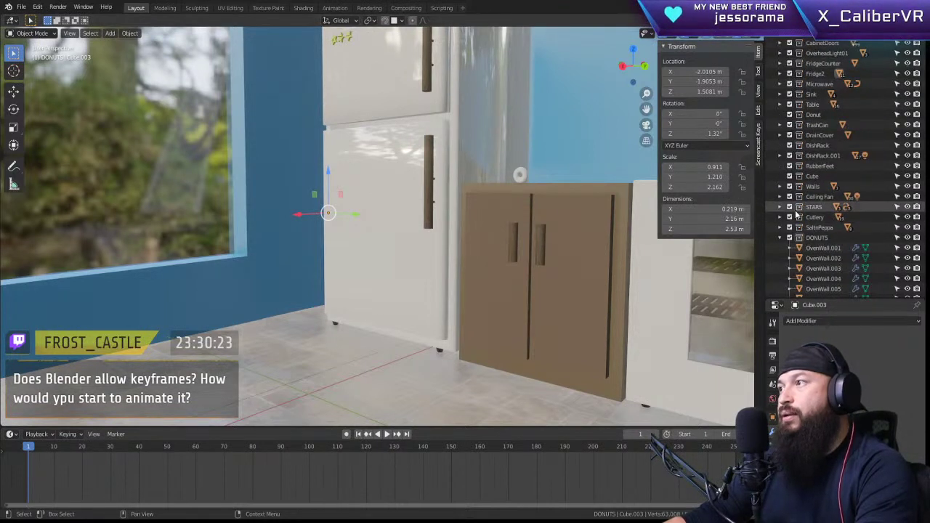
{"action": "scroll", "coordinate": [804, 174], "scroll_direction": "up", "scroll_amount": 1}
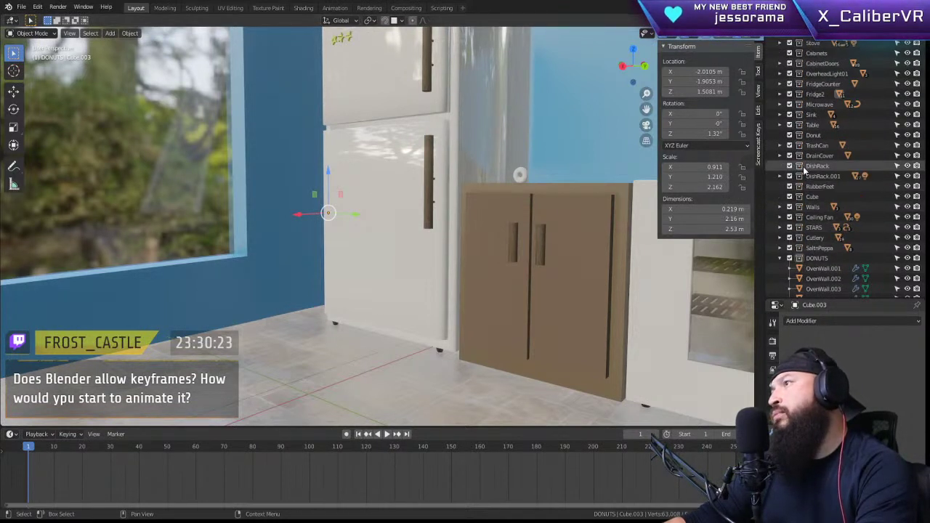
{"action": "left_click", "coordinate": [779, 95]}
{"action": "left_click", "coordinate": [794, 105]}
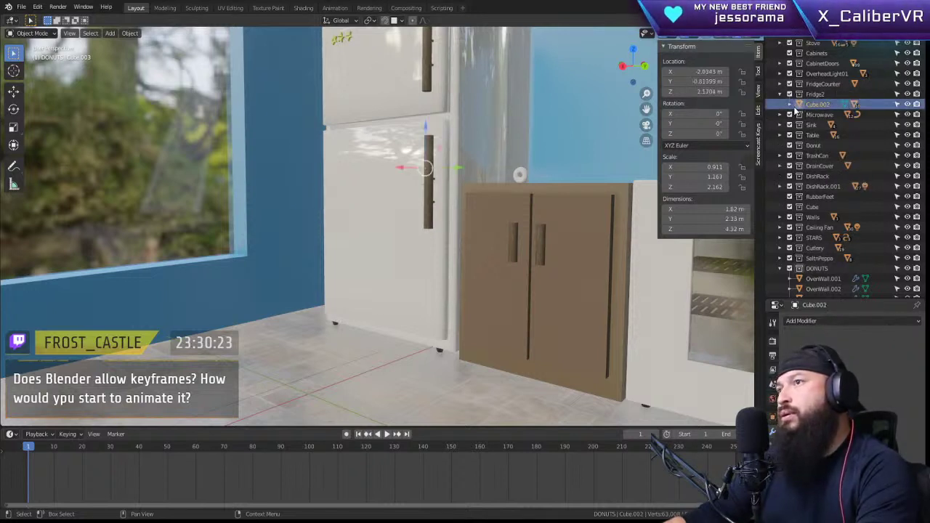
{"action": "left_click", "coordinate": [790, 106]}
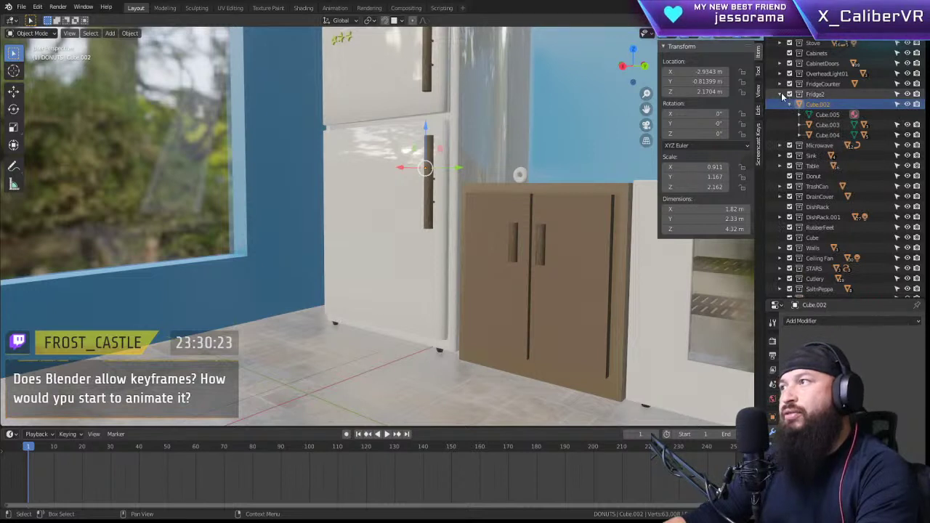
{"action": "left_click", "coordinate": [827, 135]}
{"action": "left_click", "coordinate": [826, 125]}
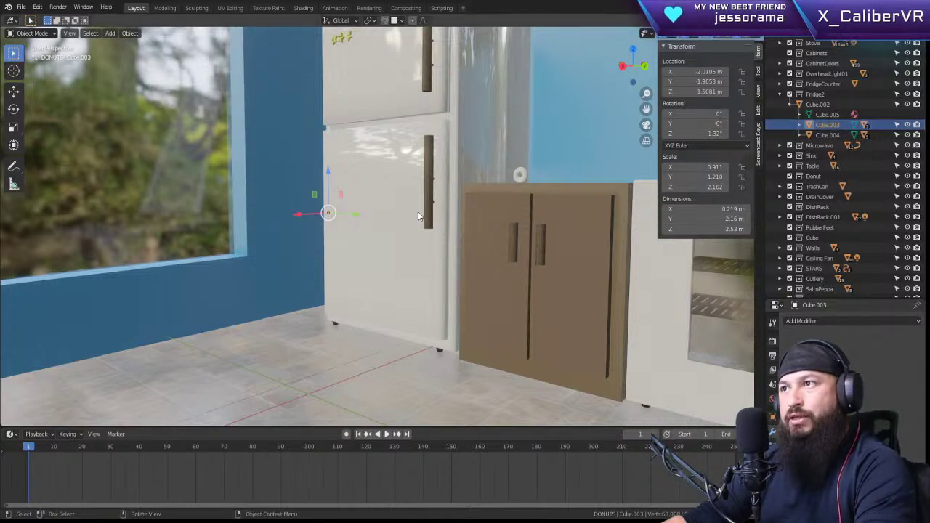
Step: Try swinging the fridge's lower door open about the global Z axis
{"action": "key", "text": "r"}
{"action": "key", "text": "z"}
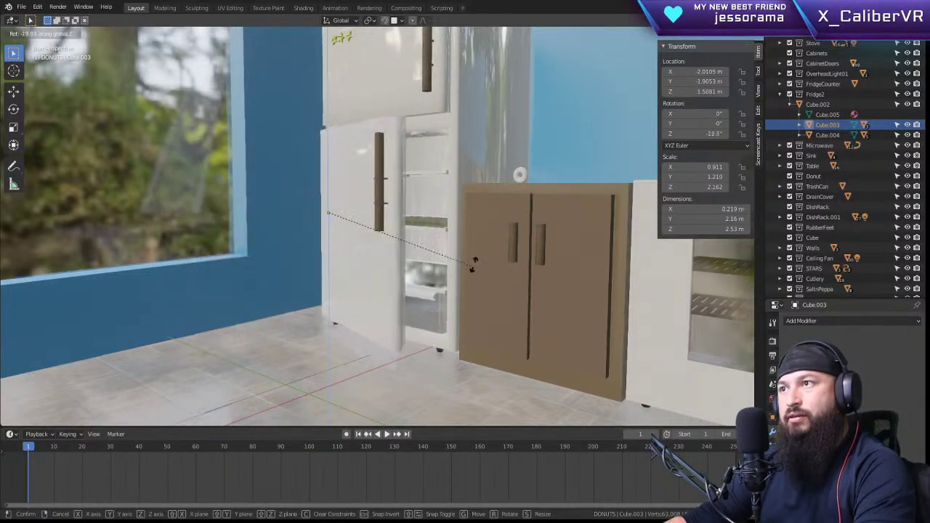
{"action": "left_click", "coordinate": [506, 241]}
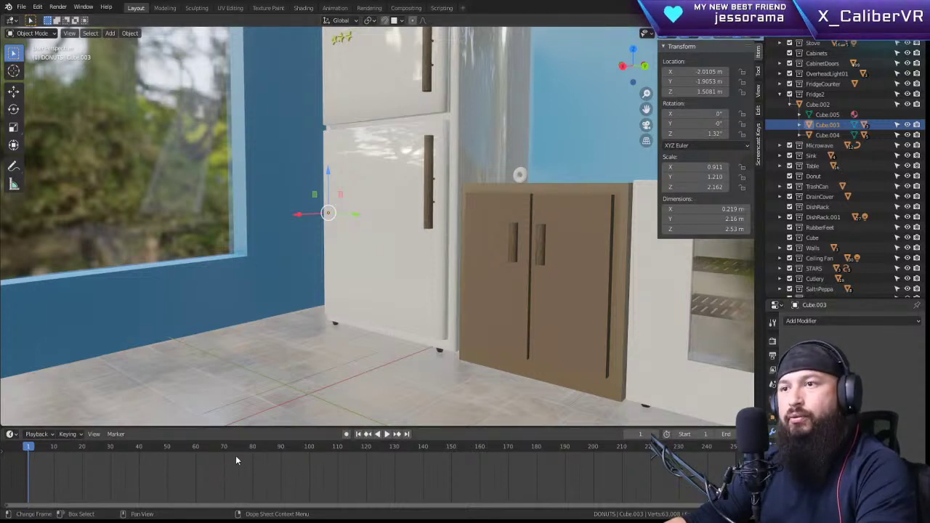
Step: Play the timeline briefly, stop it, and return to frame 1
{"action": "key", "text": "space"}
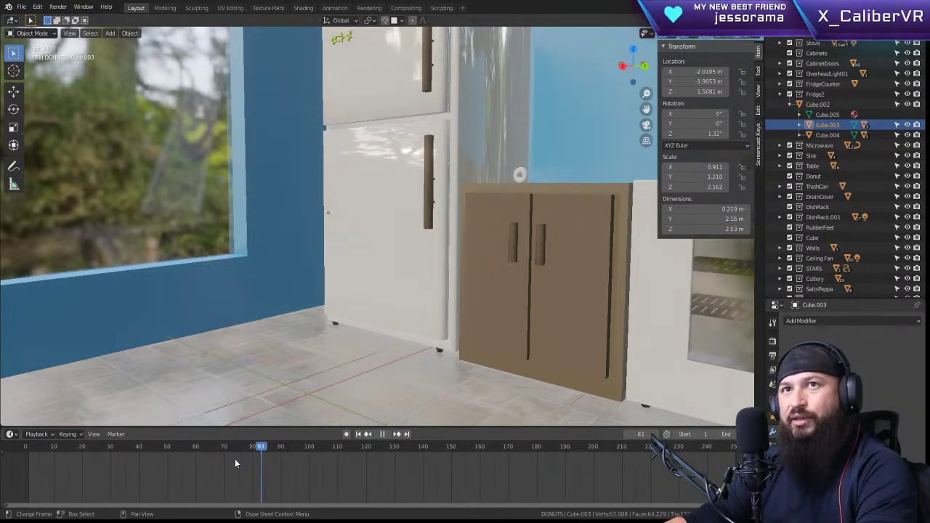
{"action": "key", "text": "space"}
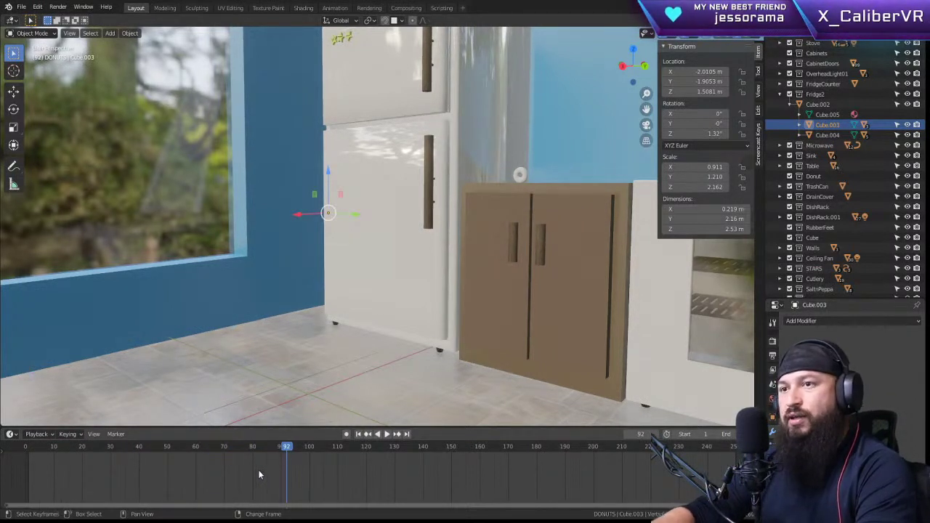
{"action": "key", "text": "shift+Left"}
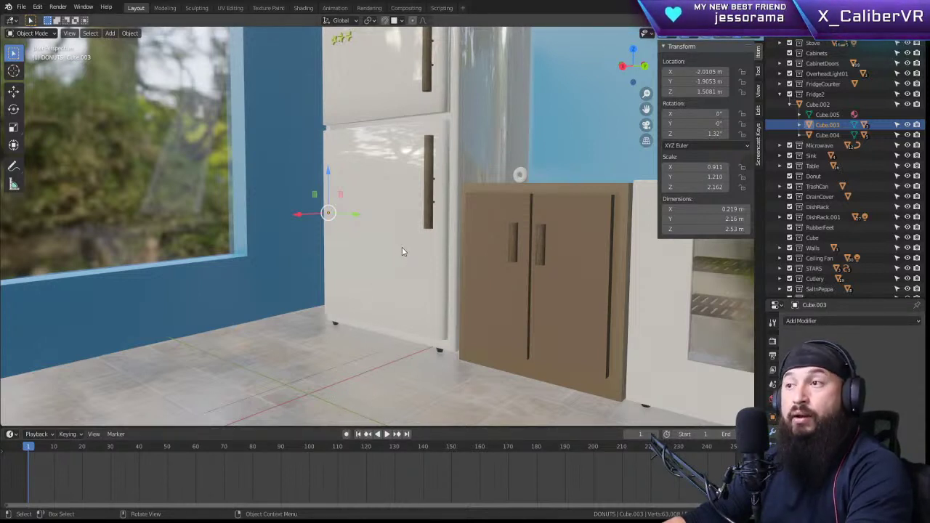
Step: Insert a Location & Rotation keyframe for the closed lower fridge door at frame 1
{"action": "key", "text": "i"}
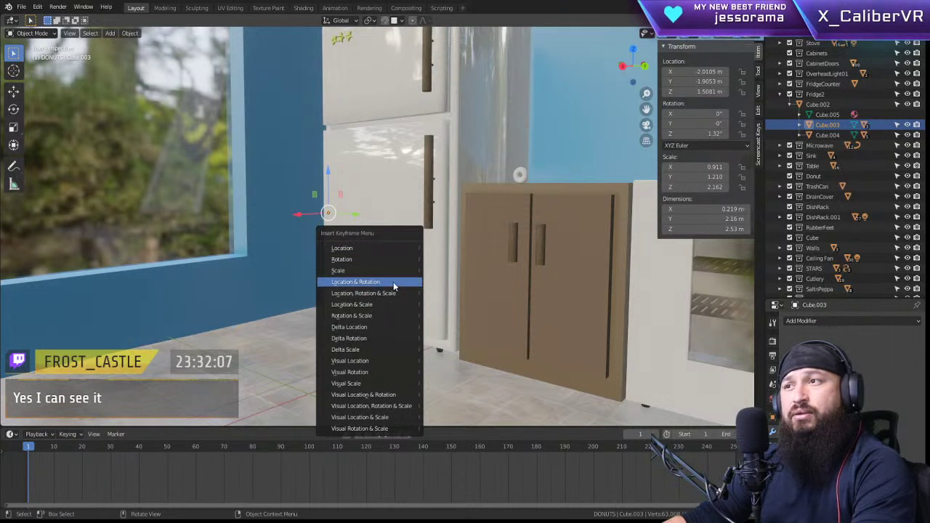
{"action": "left_click", "coordinate": [393, 282]}
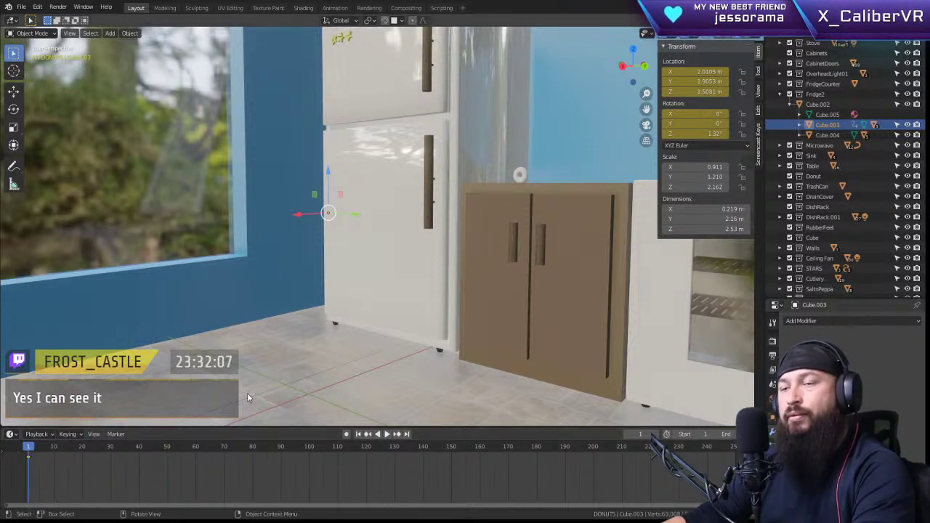
Step: Advance the timeline to frame 30 and start rotating the fridge's lower door there
{"action": "key", "text": "space"}
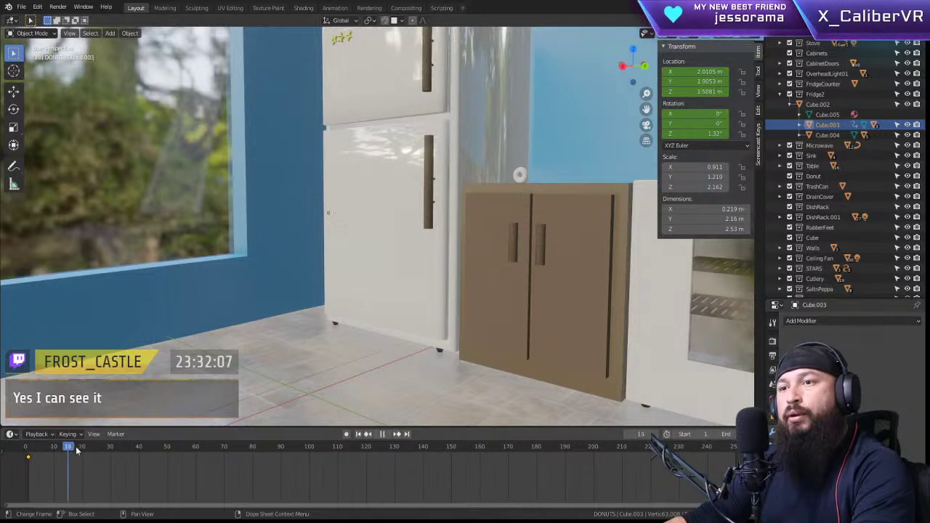
{"action": "key", "text": "space"}
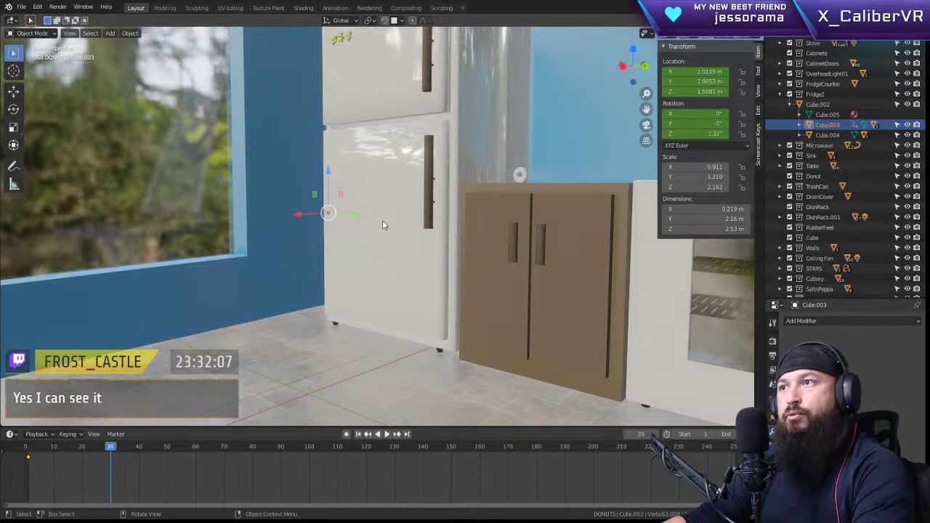
{"action": "key", "text": "r"}
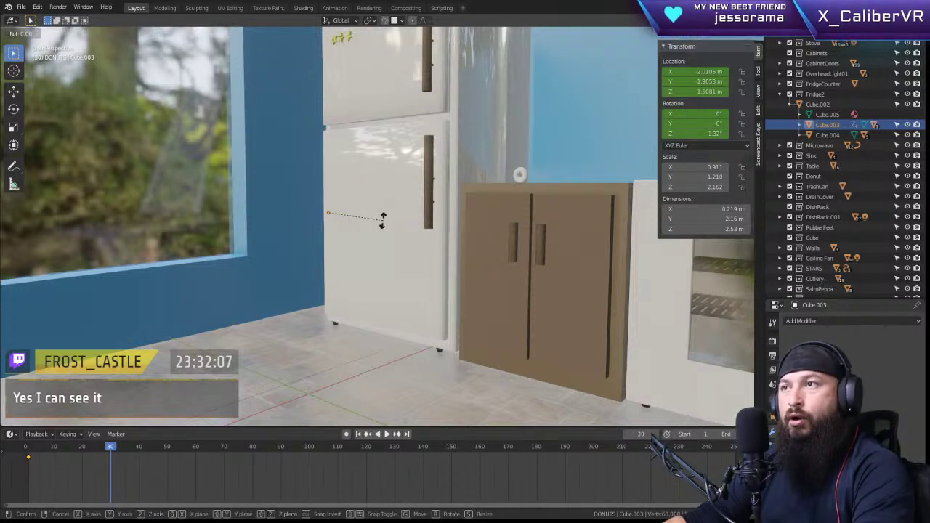
Step: Rotate the lower fridge door open to about -102° on Z and insert a Location & Rotation keyframe at frame 30
{"action": "key", "text": "z"}
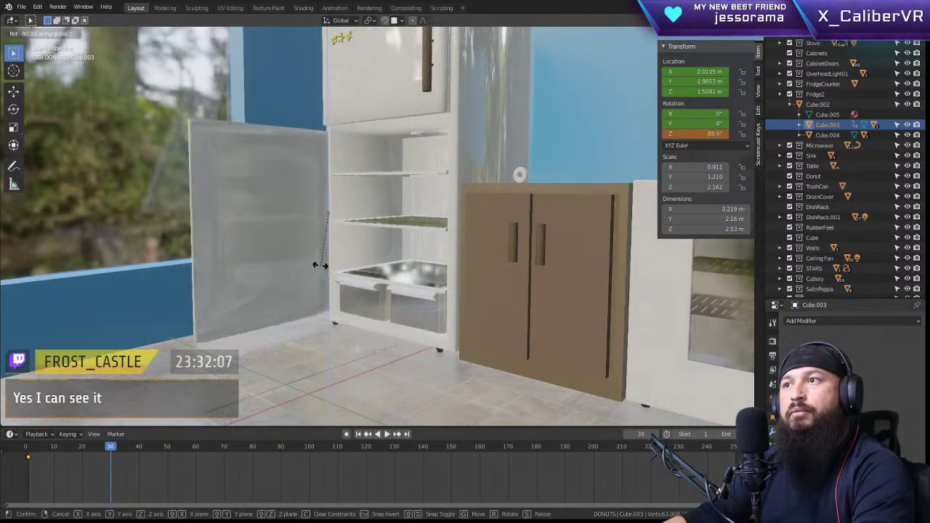
{"action": "left_click", "coordinate": [308, 272]}
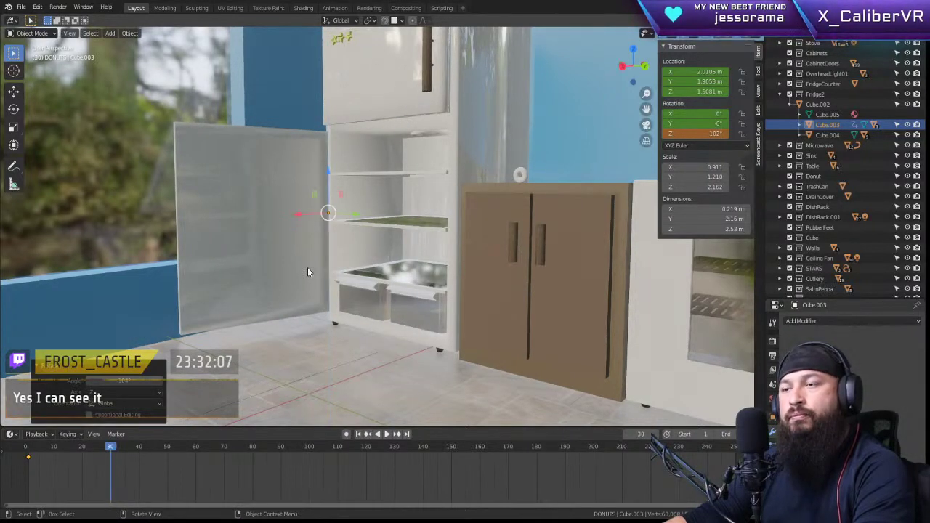
{"action": "key", "text": "i"}
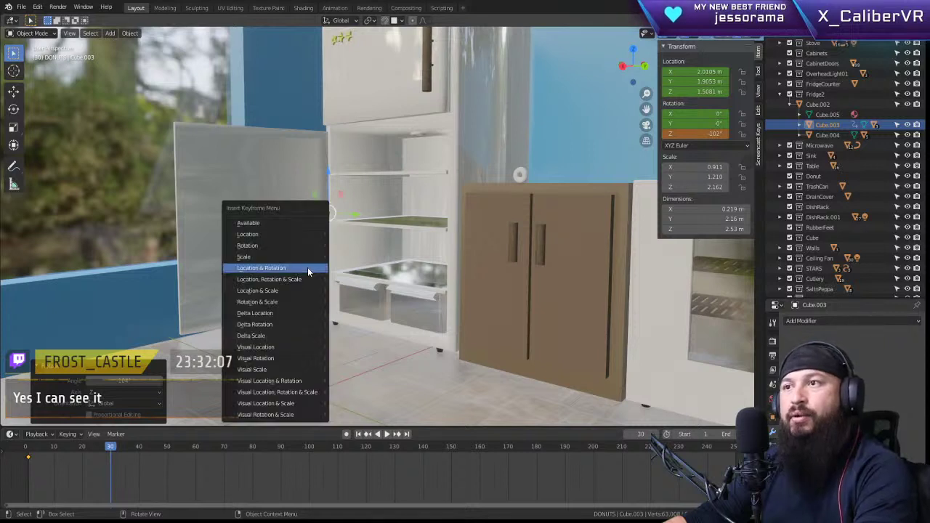
{"action": "left_click", "coordinate": [307, 269]}
Step: At frame 60, rotate the lower fridge door closed to about 0.36° on Z and insert a Location & Rotation keyframe
{"action": "left_click_drag", "start_coordinate": [110, 446], "coordinate": [197, 446]}
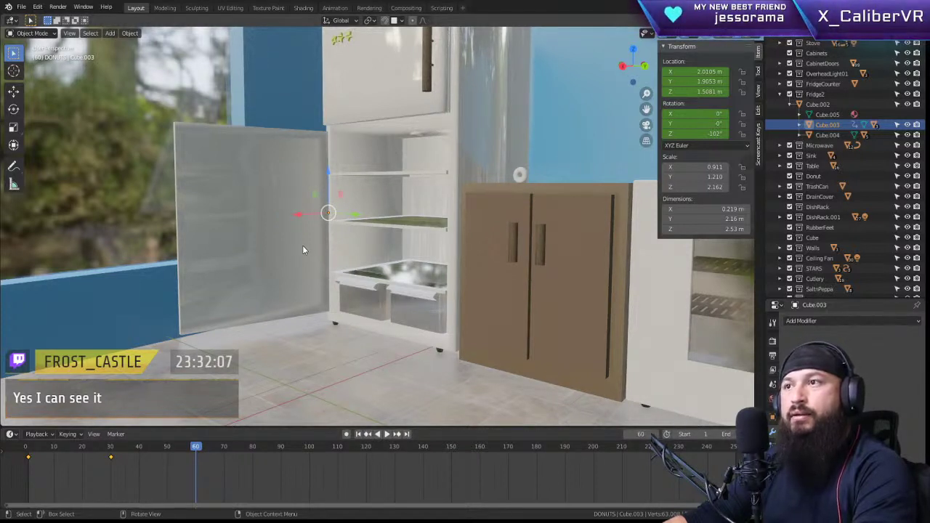
{"action": "key", "text": "r"}
{"action": "key", "text": "z"}
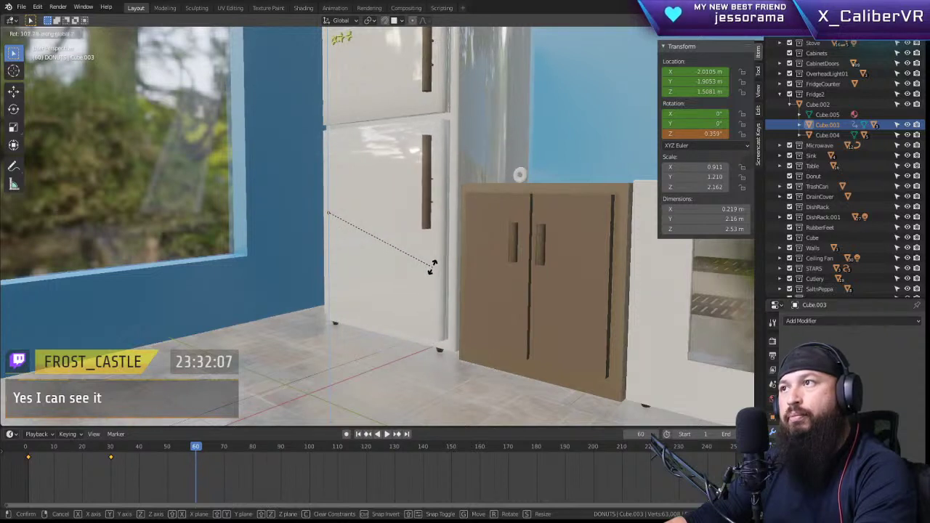
{"action": "left_click", "coordinate": [432, 267]}
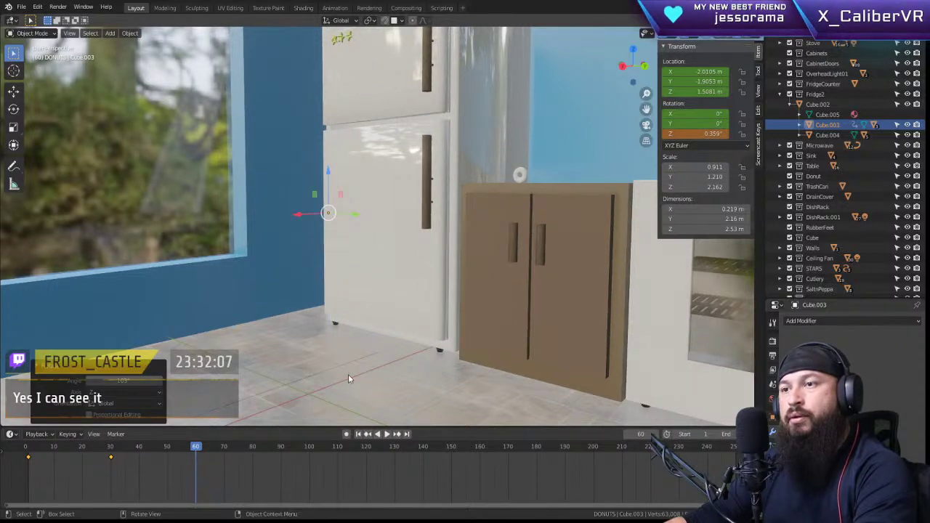
{"action": "key", "text": "i"}
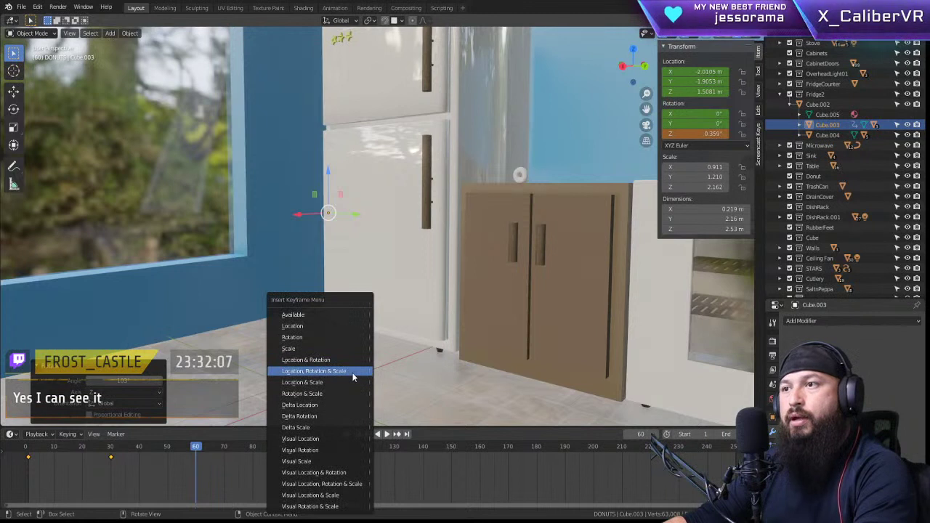
{"action": "left_click", "coordinate": [348, 361]}
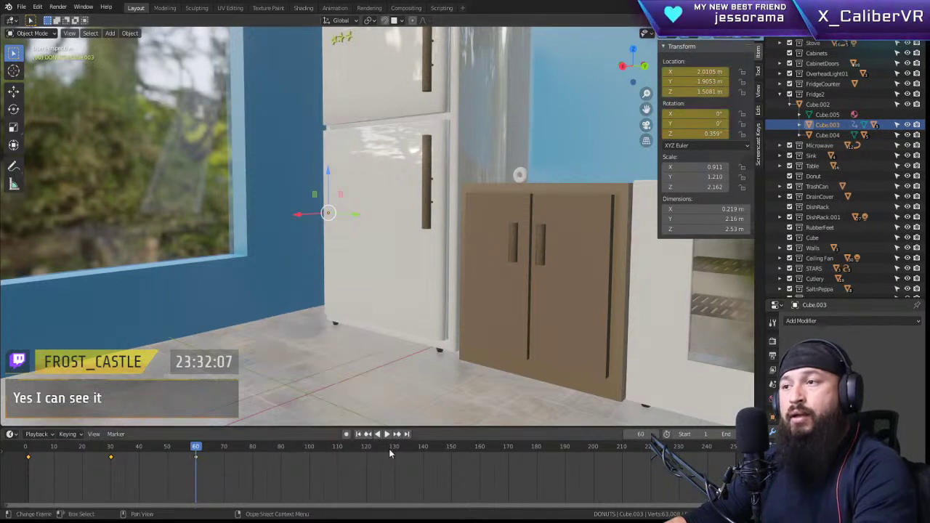
Step: Play the fridge door animation from the first frame and stop it once the door has opened and closed
{"action": "key", "text": "shift+Left"}
{"action": "key", "text": "space"}
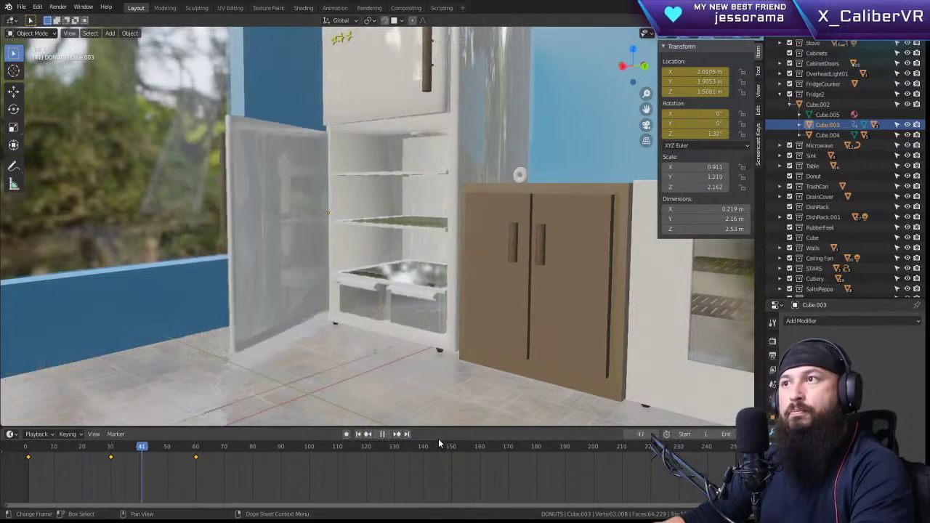
{"action": "key", "text": "space"}
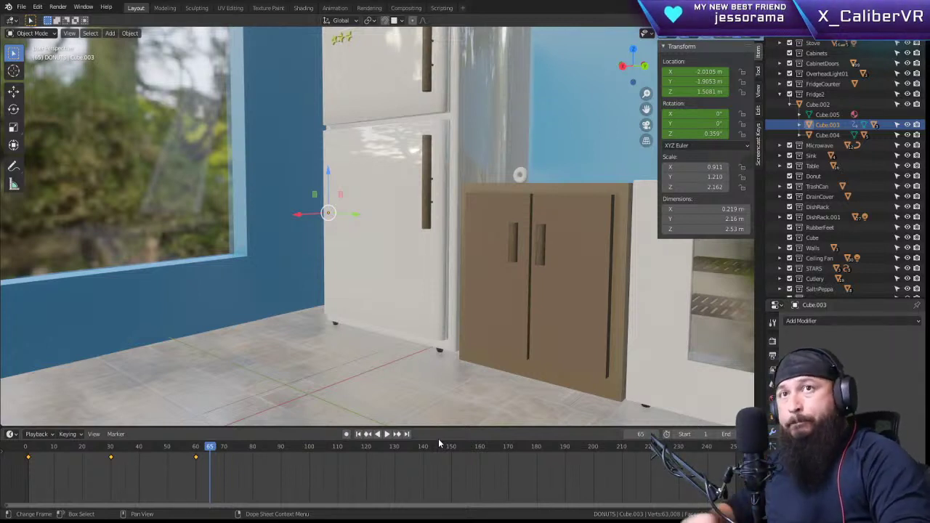
Step: Undo the fridge door animation, including all of its keyframes
{"action": "scroll", "coordinate": [252, 260], "scroll_direction": "down", "scroll_amount": 10}
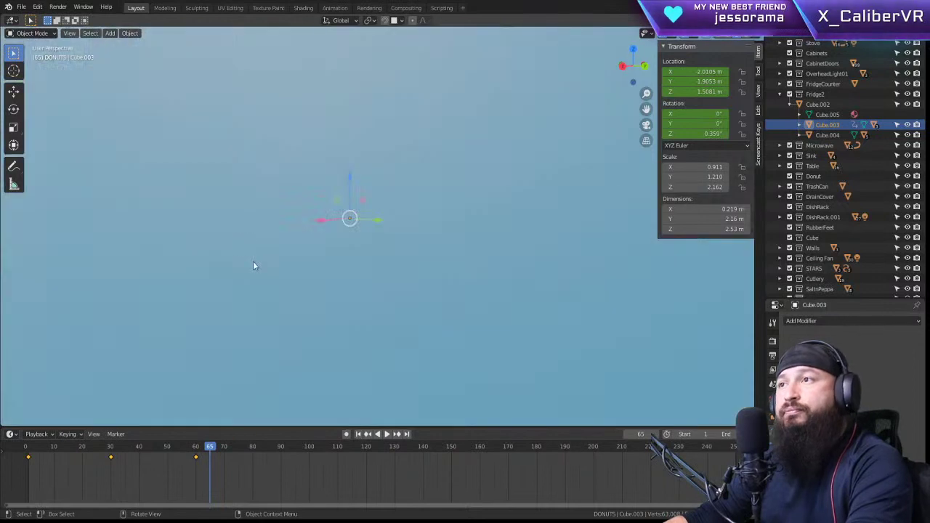
{"action": "middle_click_drag", "start_coordinate": [404, 245], "coordinate": [449, 223]}
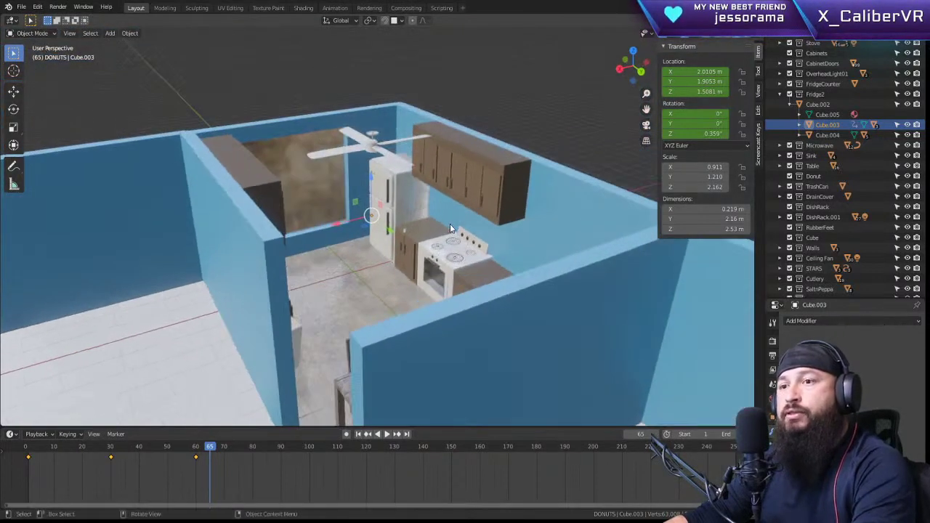
{"action": "key", "text": "Down"}
{"action": "key", "text": "Down"}
{"action": "key", "text": "Down"}
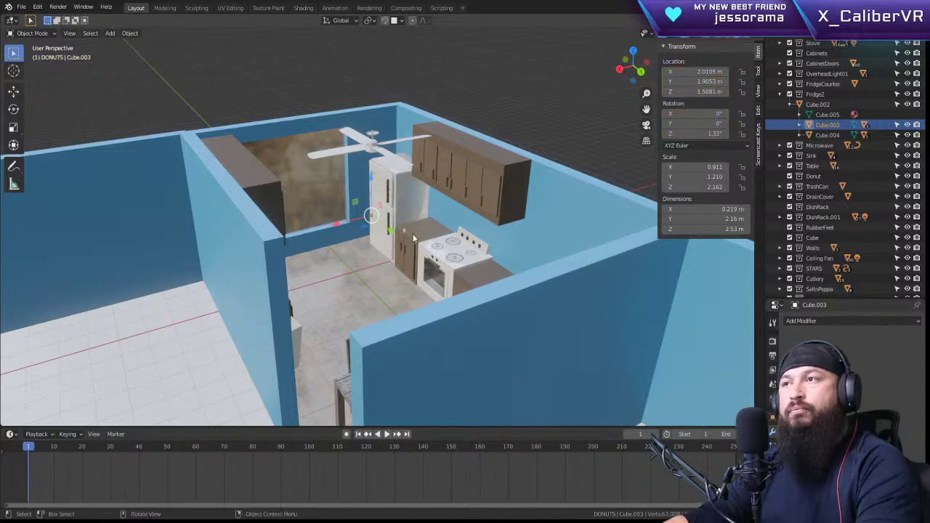
Step: Frame the ceiling fan closely from below and select one of its blade nuts
{"action": "scroll", "coordinate": [395, 168], "scroll_direction": "up", "scroll_amount": 4}
{"action": "scroll", "coordinate": [445, 191], "scroll_direction": "up", "scroll_amount": 1}
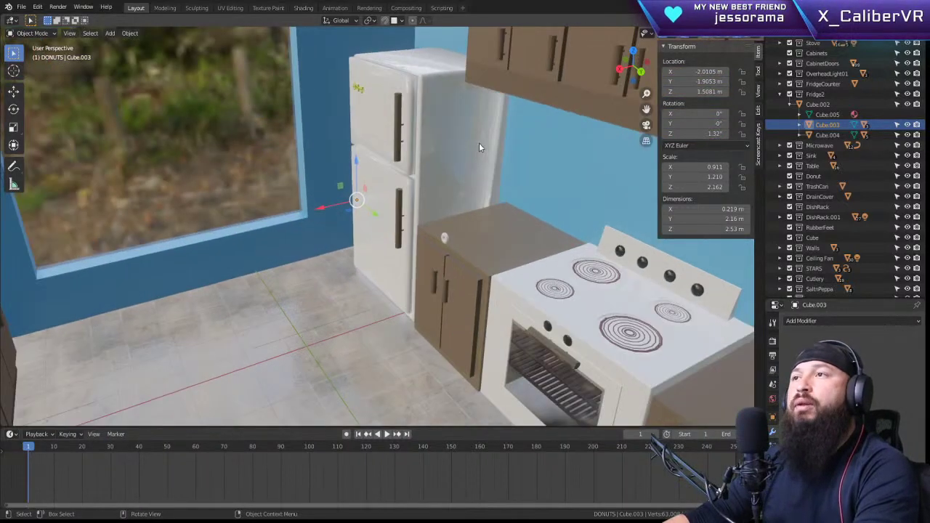
{"action": "middle_click_drag", "start_coordinate": [480, 146], "coordinate": [485, 165]}
{"action": "left_click", "coordinate": [359, 209]}
{"action": "key", "text": "KP_Decimal"}
{"action": "scroll", "coordinate": [485, 165], "scroll_direction": "down", "scroll_amount": 5}
{"action": "scroll", "coordinate": [485, 165], "scroll_direction": "down", "scroll_amount": 1}
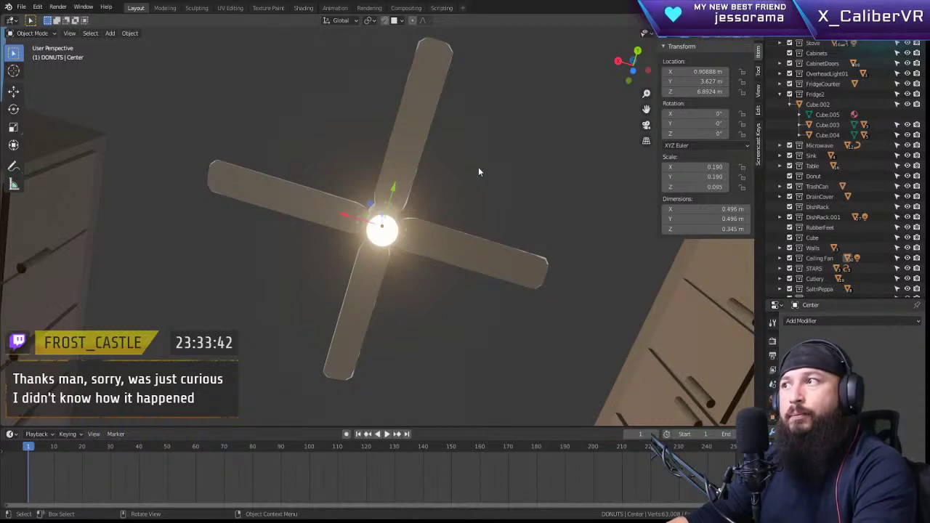
{"action": "middle_click_drag", "start_coordinate": [466, 175], "coordinate": [425, 237], "text": "shift"}
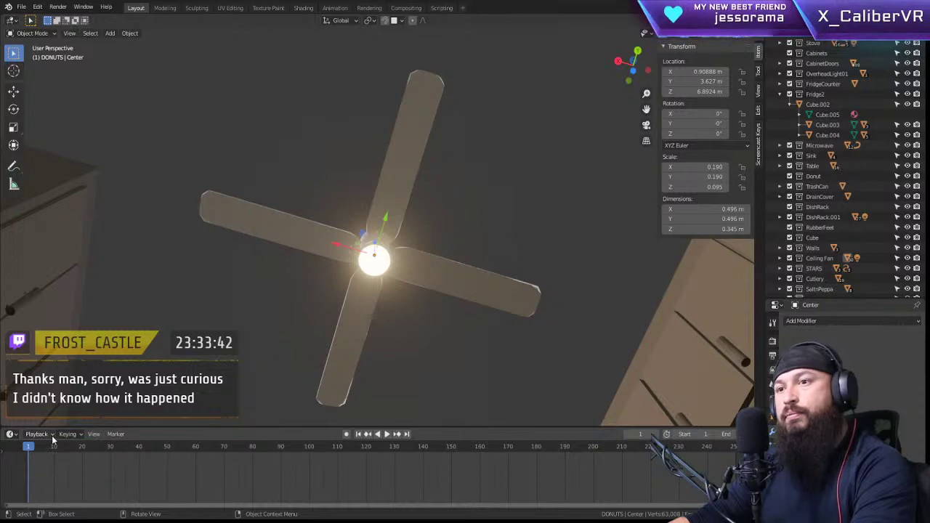
{"action": "left_click", "coordinate": [15, 436]}
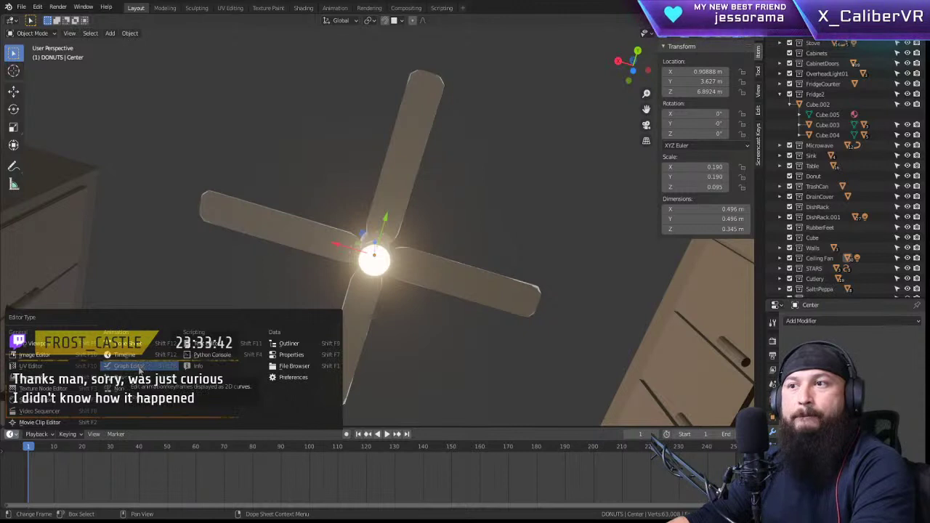
{"action": "left_click", "coordinate": [383, 233]}
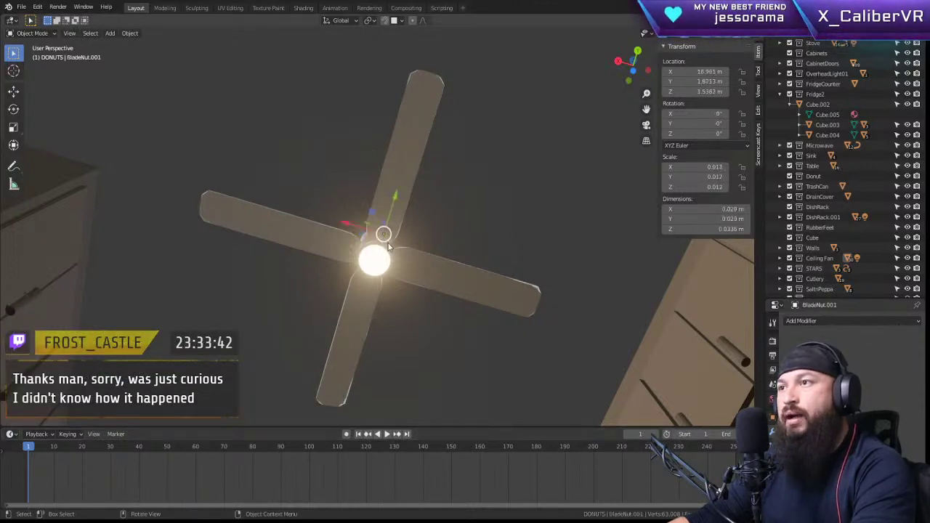
Step: Collapse the Fridge2 and DONUTS collections in the outliner and expand the Ceiling Fan collection to list its parts
{"action": "left_click", "coordinate": [779, 94]}
{"action": "scroll", "coordinate": [788, 156], "scroll_direction": "down", "scroll_amount": 5}
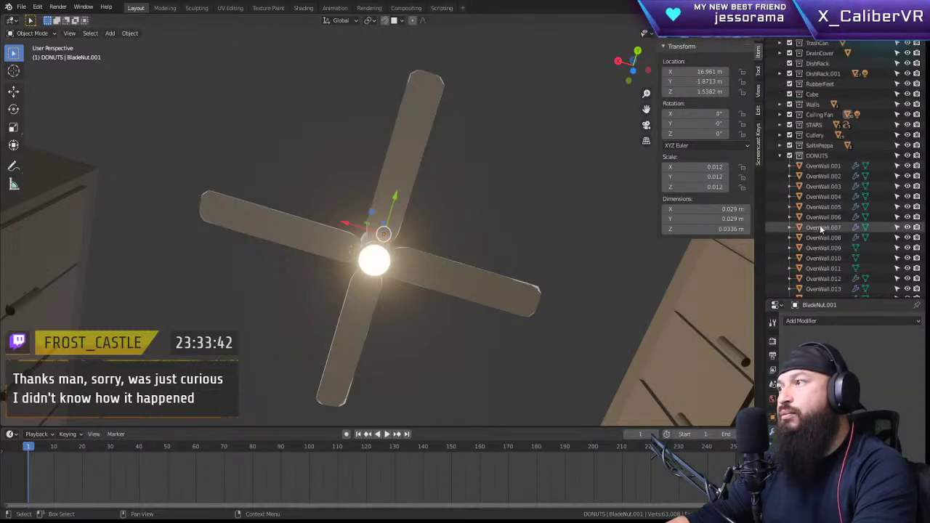
{"action": "left_click", "coordinate": [780, 155]}
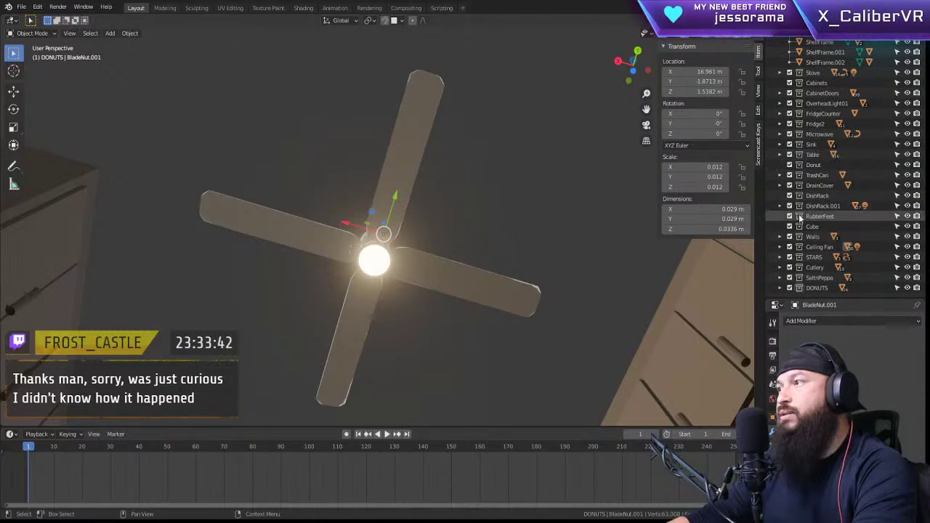
{"action": "left_click", "coordinate": [780, 246]}
{"action": "scroll", "coordinate": [783, 249], "scroll_direction": "down", "scroll_amount": 5}
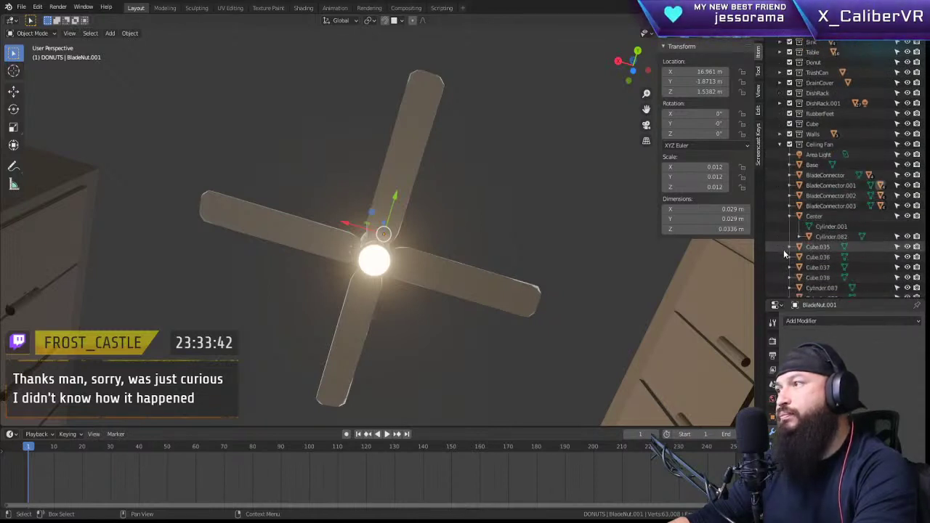
{"action": "scroll", "coordinate": [842, 211], "scroll_direction": "down", "scroll_amount": 3}
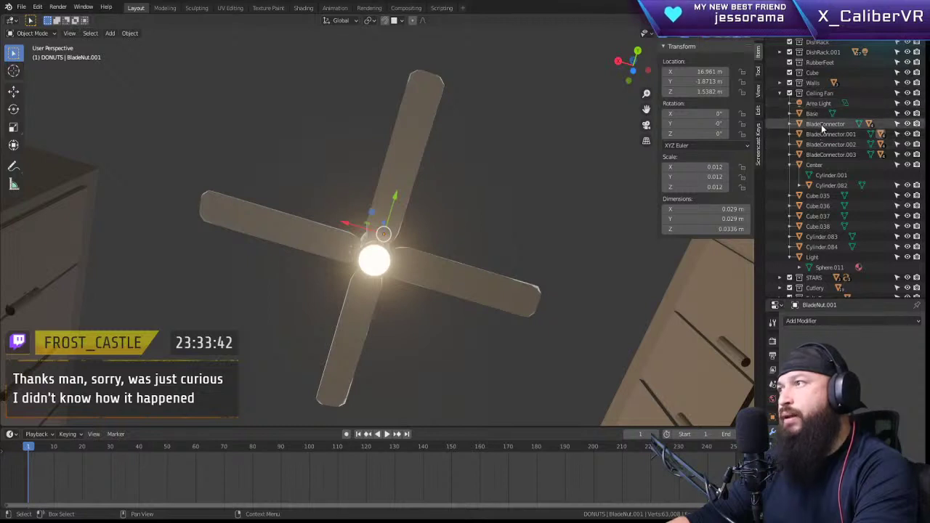
Step: Select BladeConnector through BladeConnector.003 and insert a Location & Rotation keyframe for them at frame 1
{"action": "left_click", "coordinate": [823, 124]}
{"action": "left_click", "coordinate": [828, 154], "text": "shift"}
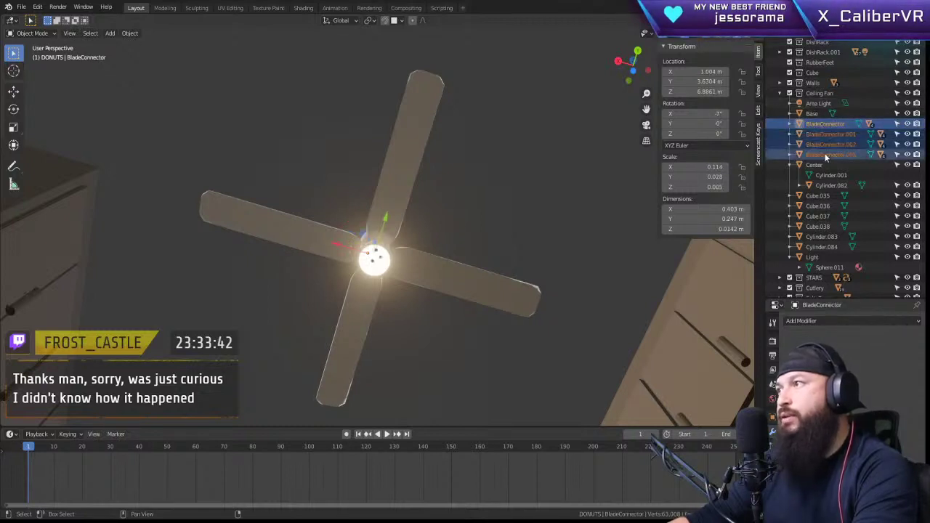
{"action": "key", "text": "i"}
{"action": "left_click", "coordinate": [336, 343]}
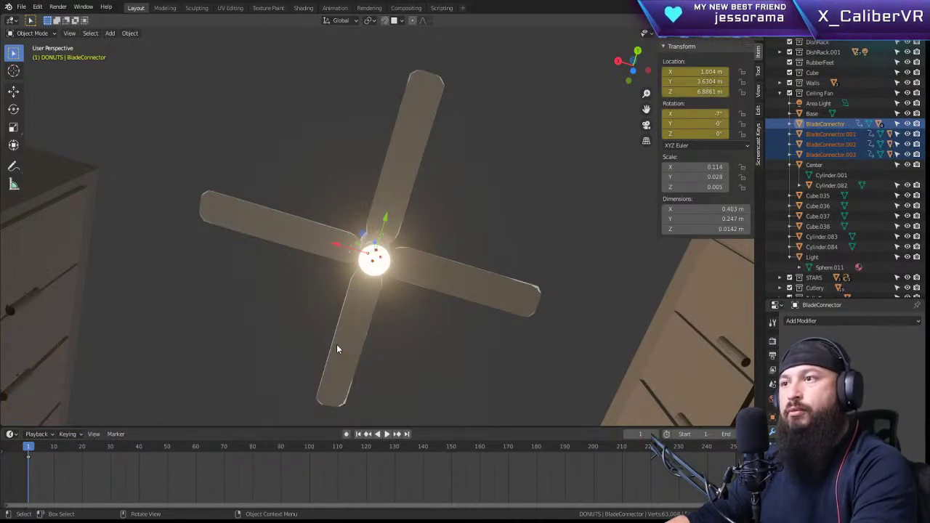
{"action": "key", "text": "r"}
{"action": "key", "text": "z"}
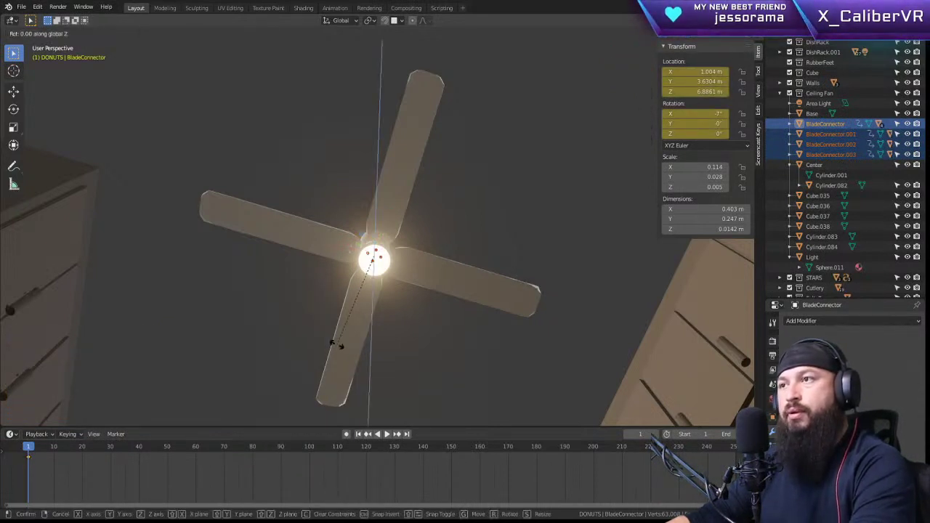
{"action": "key", "text": "Escape"}
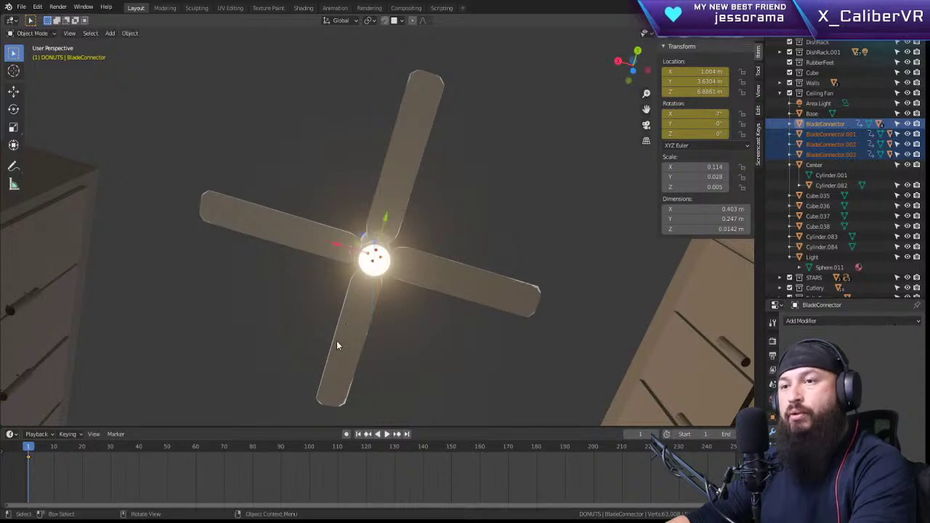
Step: At frame 30, rotate the four blade connectors 45° around the global Z axis and insert a Location & Rotation keyframe
{"action": "left_click_drag", "start_coordinate": [112, 445], "coordinate": [107, 446]}
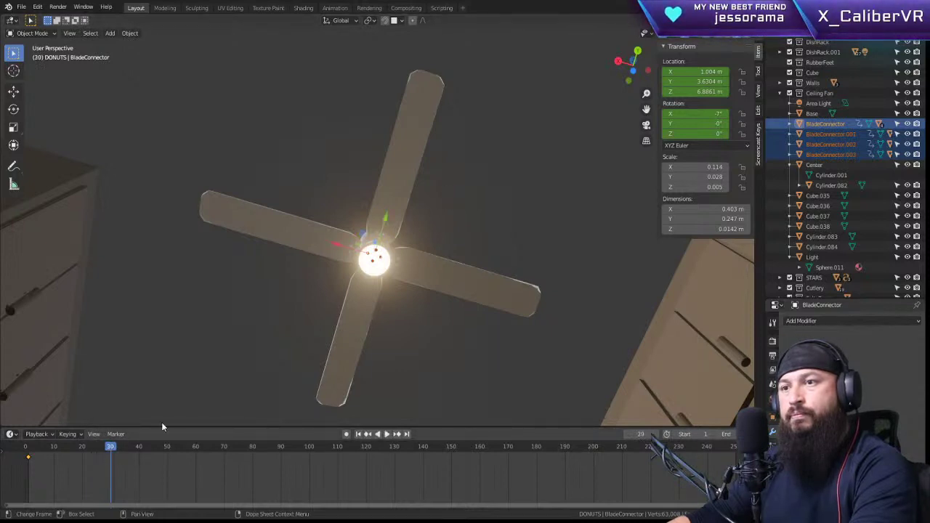
{"action": "key", "text": "r"}
{"action": "key", "text": "z"}
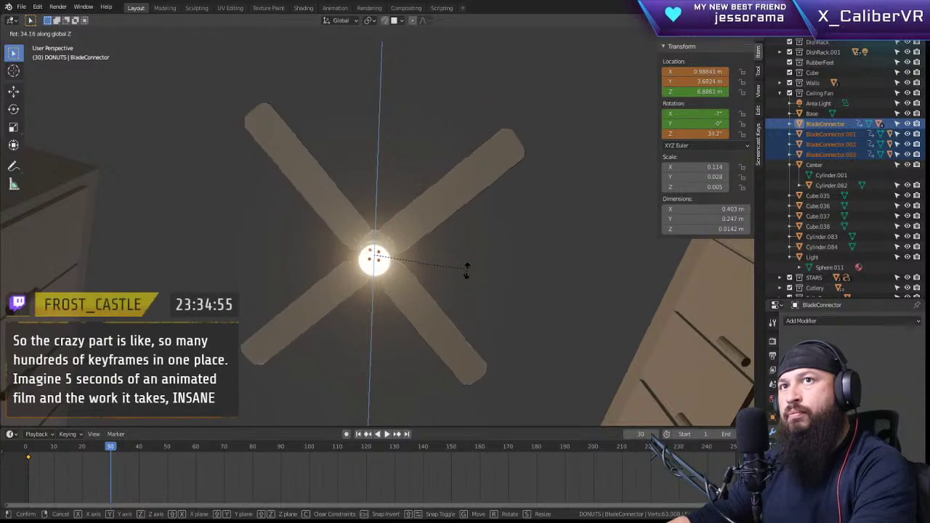
{"action": "key", "text": "Escape"}
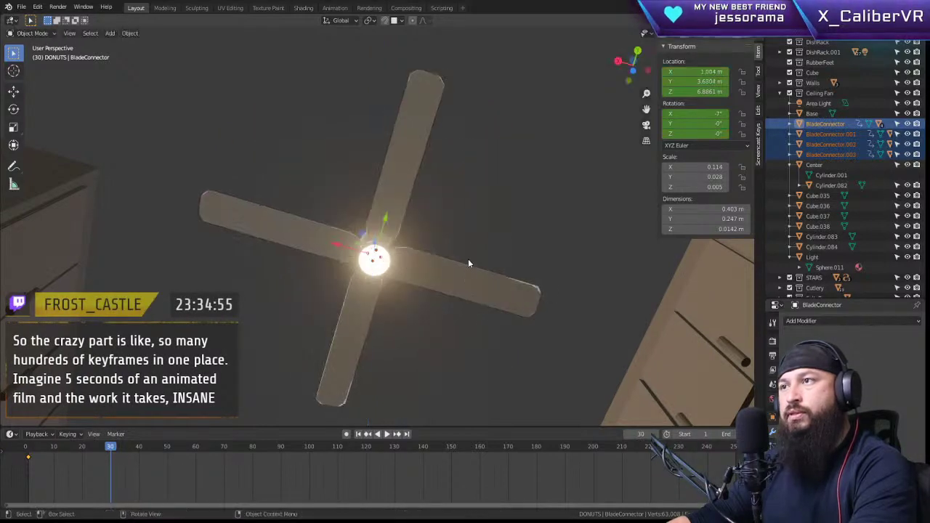
{"action": "key", "text": "r"}
{"action": "key", "text": "z"}
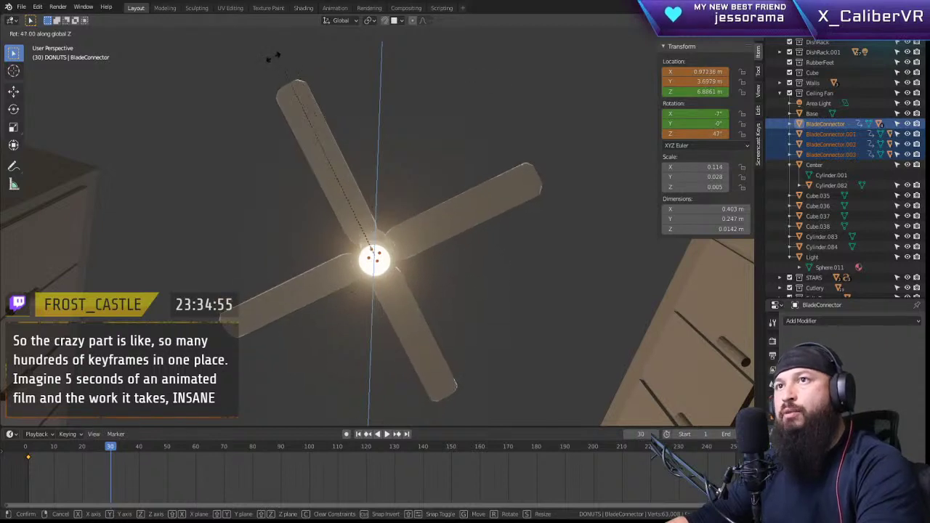
{"action": "left_click", "coordinate": [62, 152]}
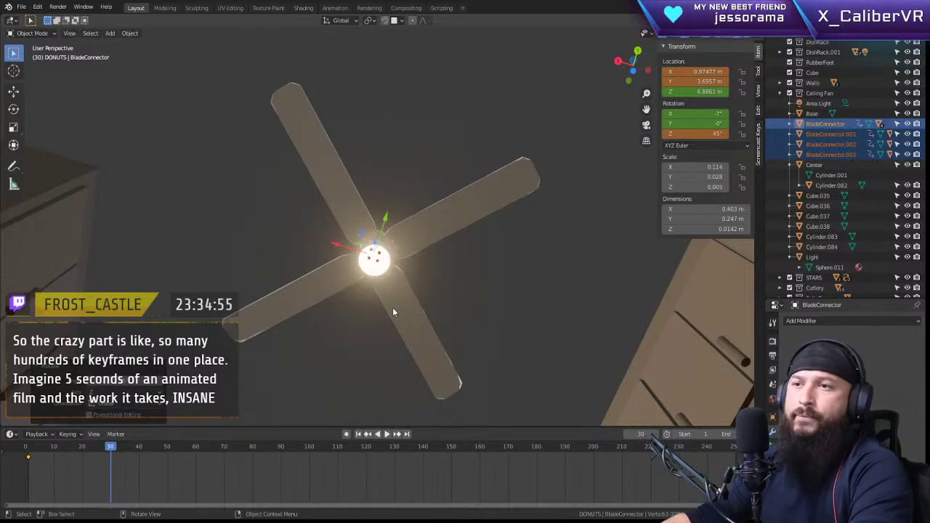
{"action": "key", "text": "i"}
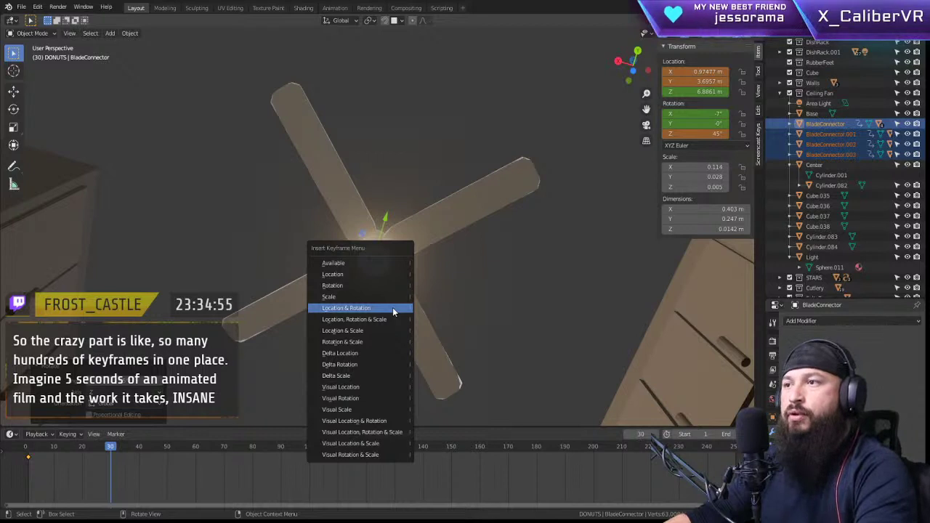
{"action": "left_click", "coordinate": [392, 308]}
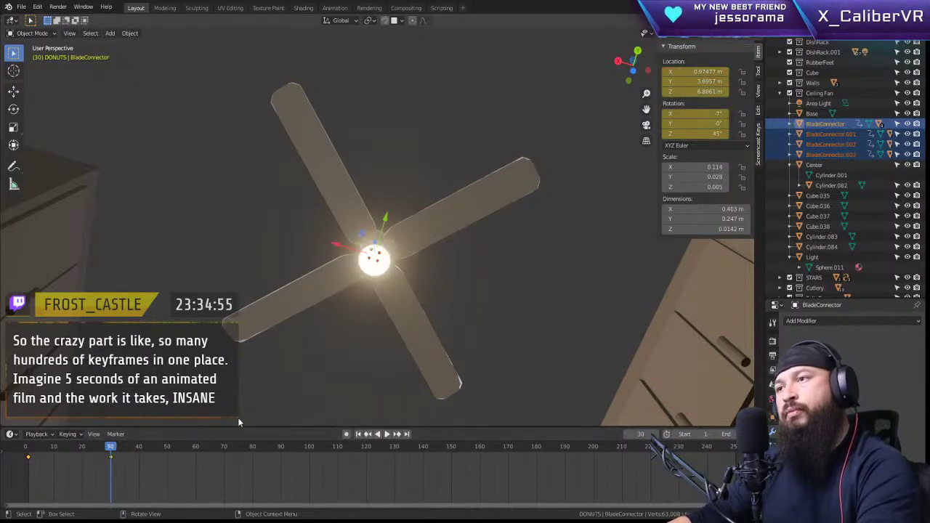
Step: Step forward to frame 46, return to the first frame and play the ceiling fan animation
{"action": "key", "text": "Right"}
{"action": "key", "text": "Right"}
{"action": "key", "text": "Right"}
{"action": "key", "text": "Right"}
{"action": "key", "text": "Right"}
{"action": "key", "text": "Right"}
{"action": "key", "text": "Right"}
{"action": "key", "text": "Right"}
{"action": "key", "text": "Right"}
{"action": "key", "text": "Right"}
{"action": "key", "text": "Right"}
{"action": "key", "text": "Right"}
{"action": "key", "text": "Right"}
{"action": "key", "text": "Right"}
{"action": "key", "text": "Right"}
{"action": "key", "text": "Right"}
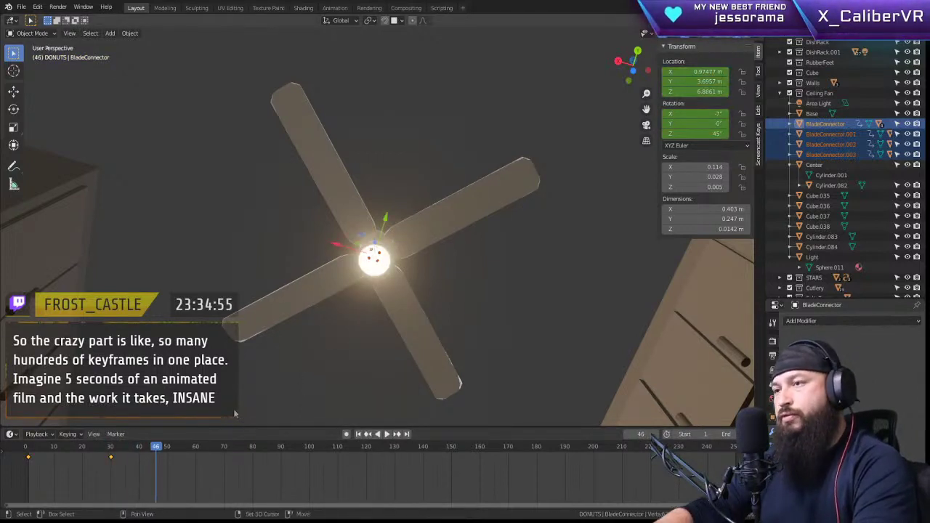
{"action": "key", "text": "shift+Left"}
{"action": "key", "text": "space"}
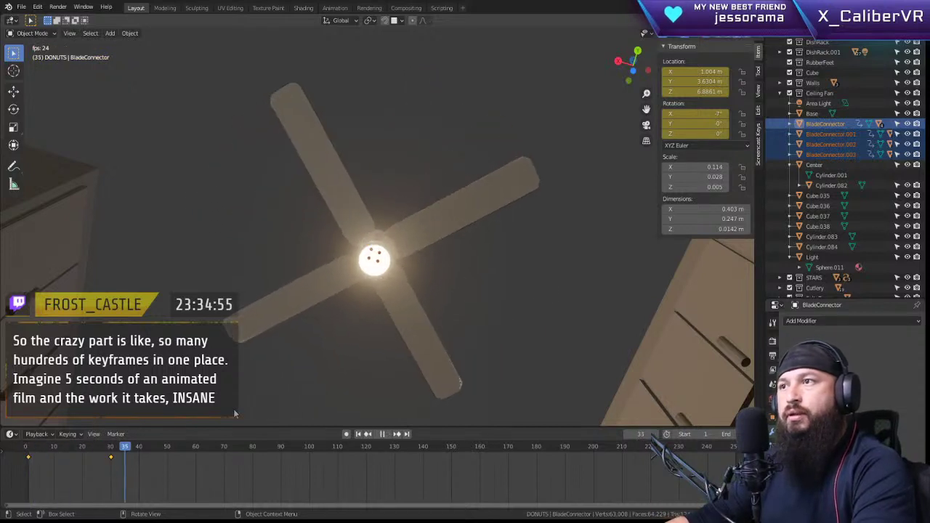
Step: Scrub back to the start of the timeline and replay the ceiling fan animation several times to check the blades' motion
{"action": "key", "text": "space"}
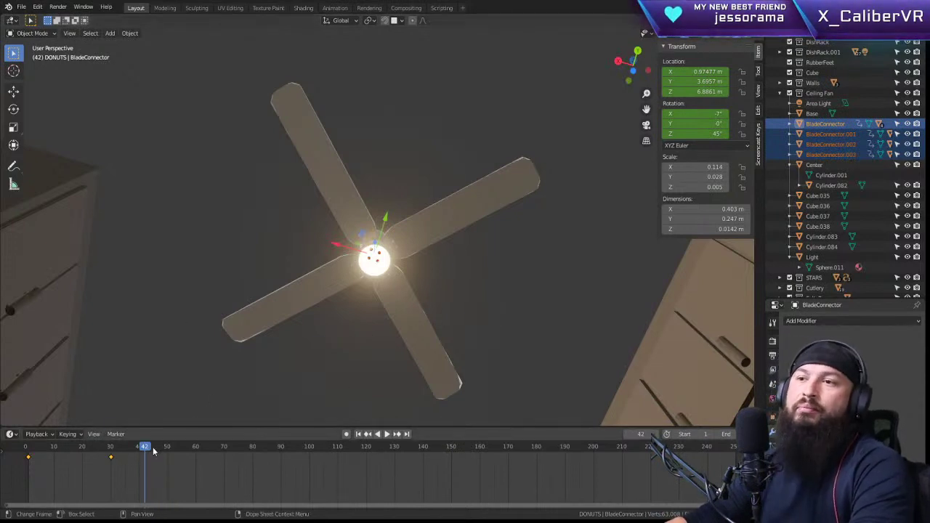
{"action": "left_click_drag", "start_coordinate": [145, 453], "coordinate": [26, 453]}
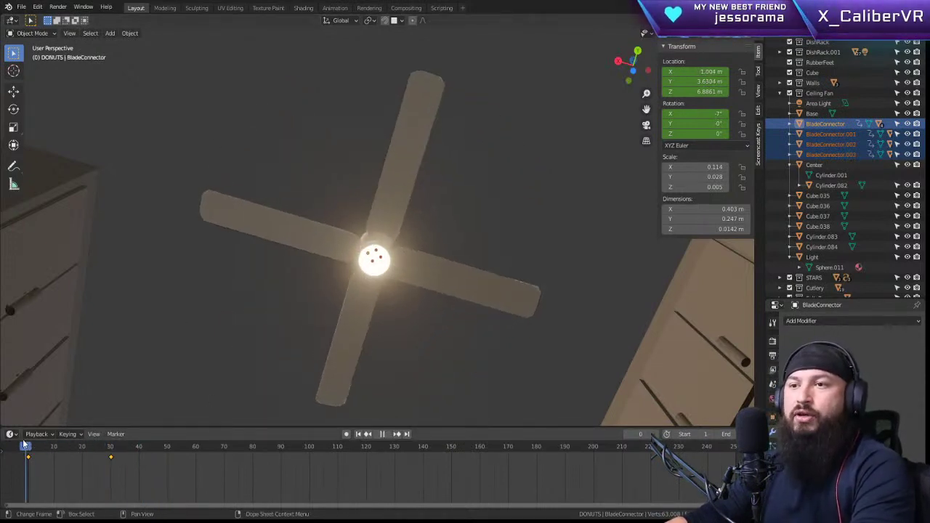
{"action": "key", "text": "space"}
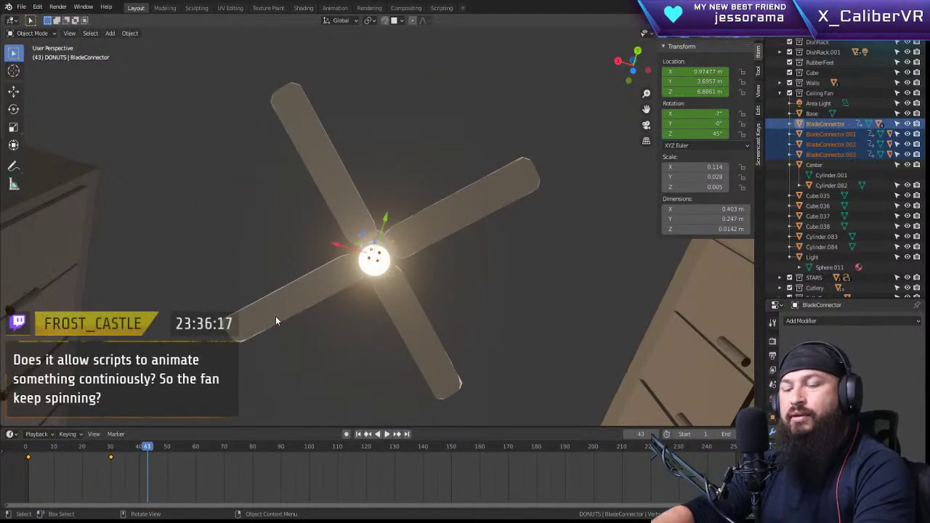
{"action": "key", "text": "Escape"}
{"action": "key", "text": "space"}
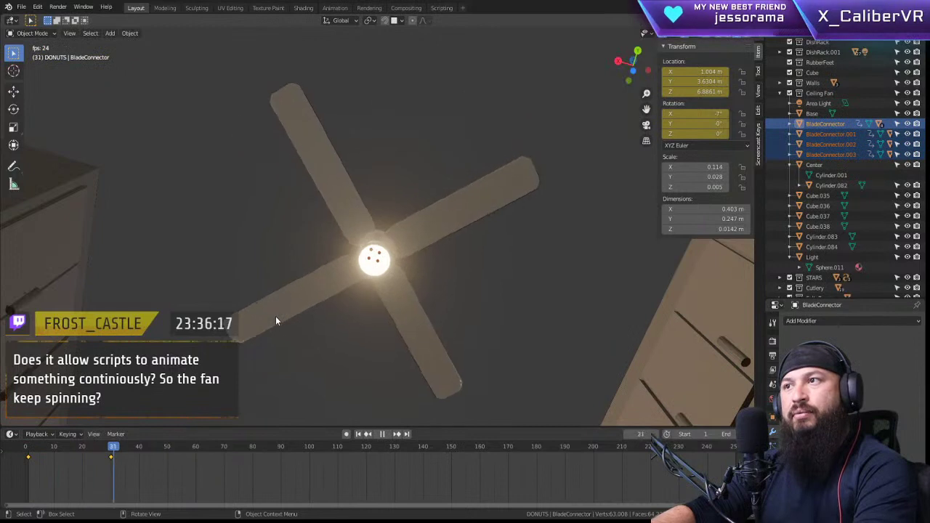
{"action": "key", "text": "Escape"}
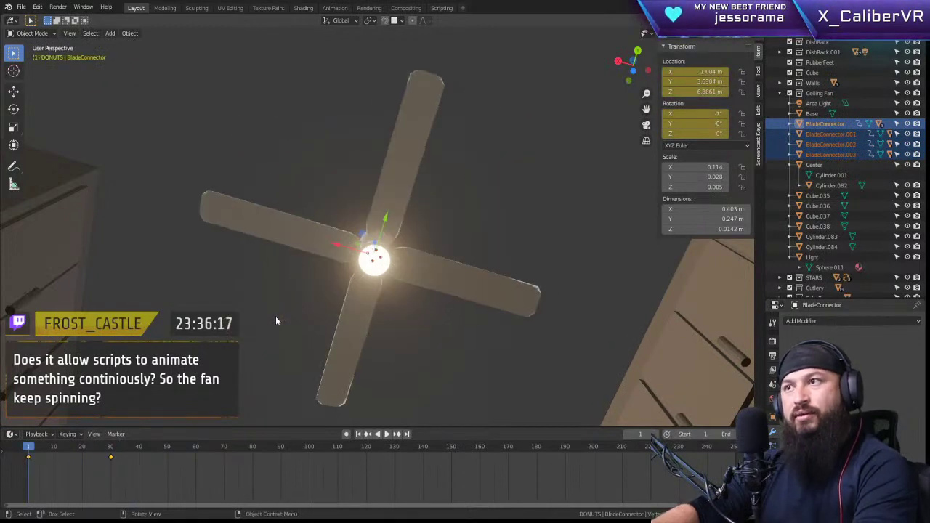
{"action": "key", "text": "space"}
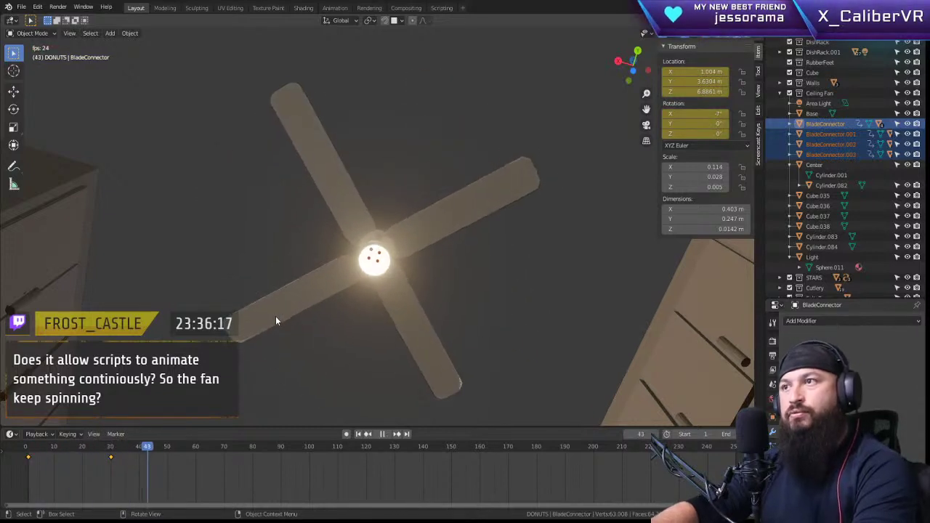
{"action": "key", "text": "Escape"}
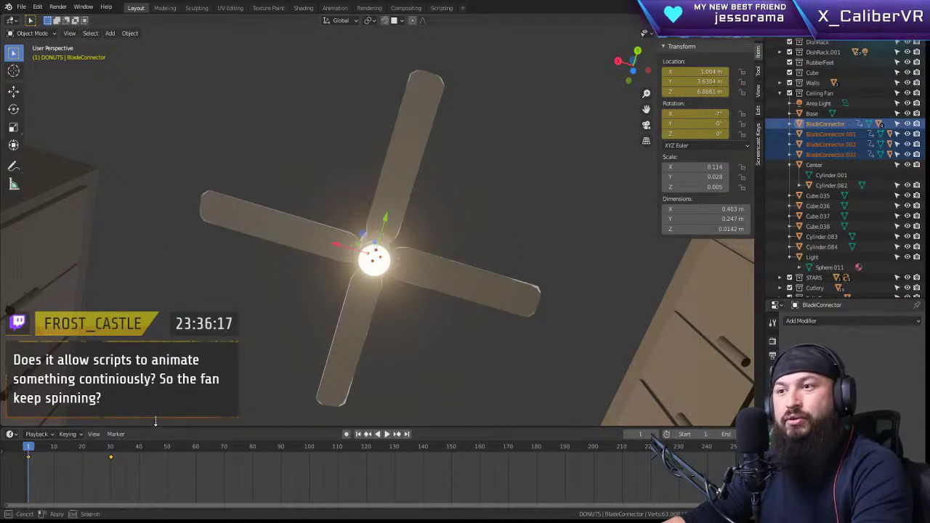
Step: Enlarge the timeline area, switch it to the Graph Editor and examine the blade connectors' animation curves, playing the animation once
{"action": "left_click_drag", "start_coordinate": [155, 425], "coordinate": [155, 263]}
{"action": "left_click", "coordinate": [10, 268]}
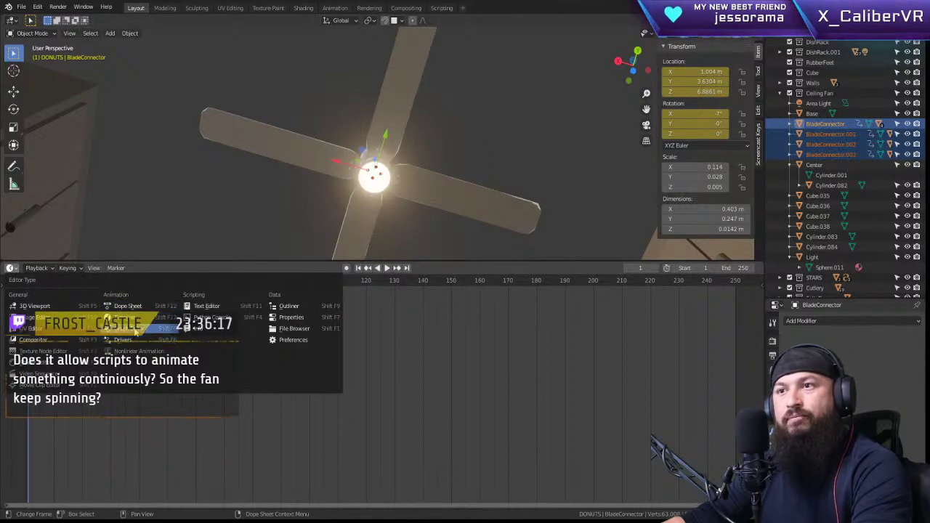
{"action": "left_click", "coordinate": [135, 329]}
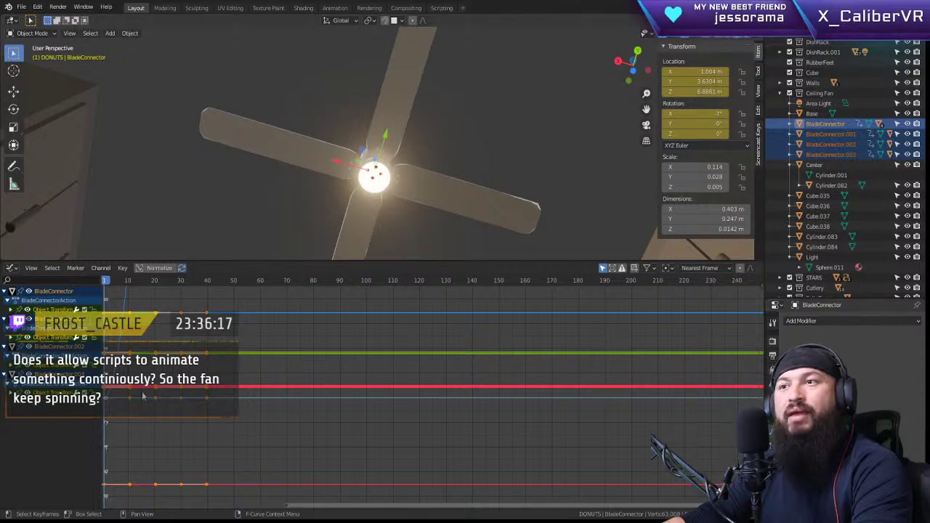
{"action": "key", "text": "space"}
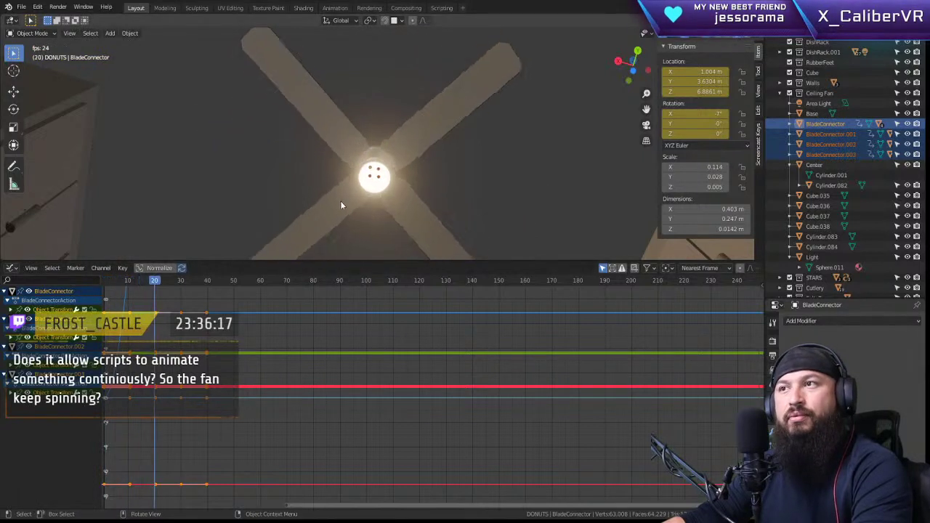
{"action": "key", "text": "Escape"}
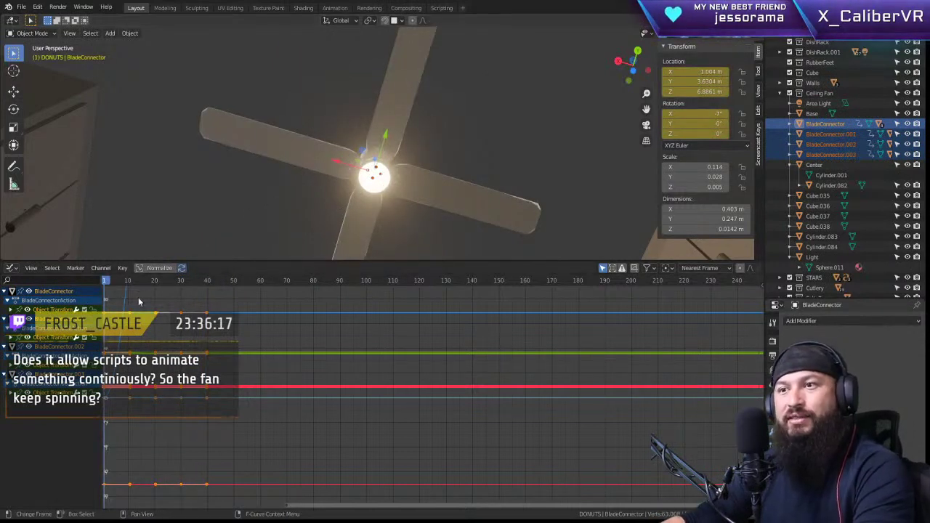
{"action": "scroll", "coordinate": [180, 341], "scroll_direction": "down", "scroll_amount": 3}
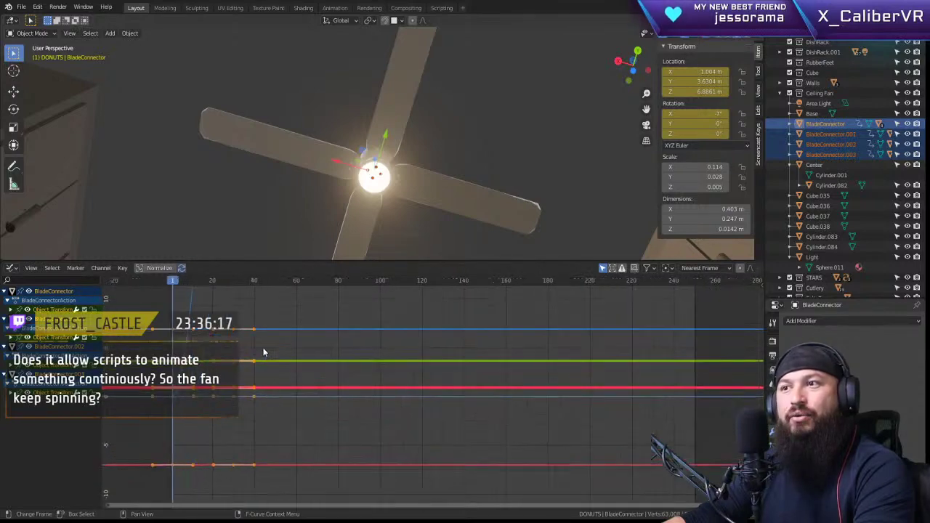
{"action": "scroll", "coordinate": [261, 353], "scroll_direction": "up", "scroll_amount": 2}
{"action": "scroll", "coordinate": [432, 392], "scroll_direction": "up", "scroll_amount": 1}
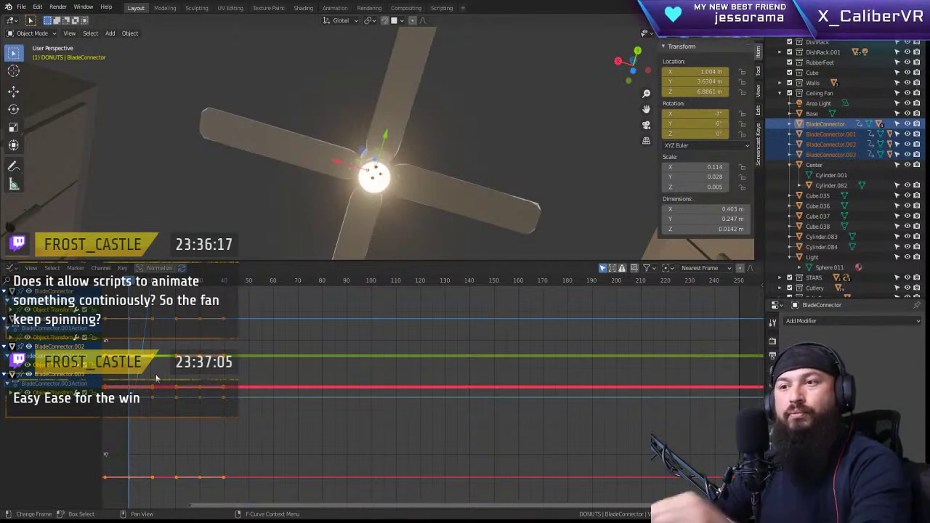
Step: Switch the Graph Editor area back to the Timeline and shrink it to a low strip
{"action": "left_click", "coordinate": [51, 268]}
{"action": "mouse_move", "coordinate": [10, 269]}
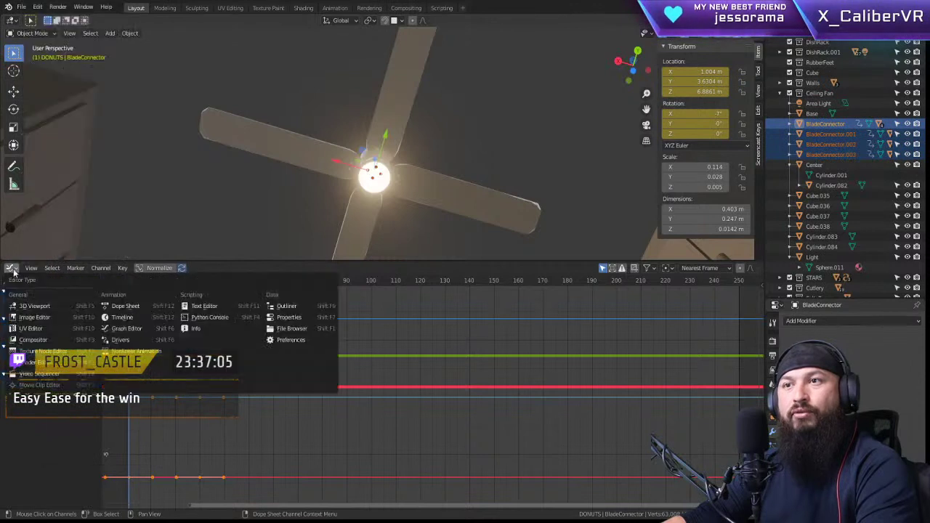
{"action": "left_click", "coordinate": [127, 318]}
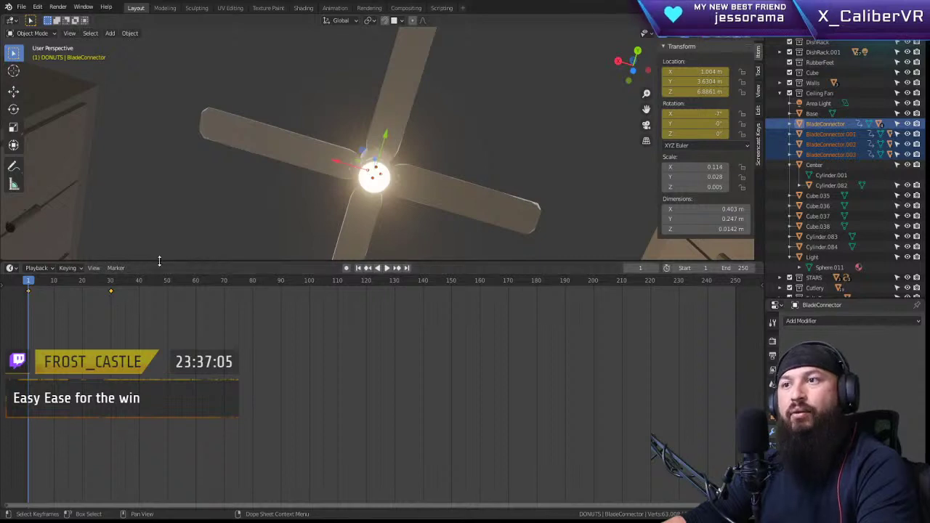
{"action": "left_click_drag", "start_coordinate": [157, 261], "coordinate": [153, 429]}
Step: Undo the blade connectors' keyframes and 45° rotation, and collapse the timeline area to its header
{"action": "key", "text": "Up"}
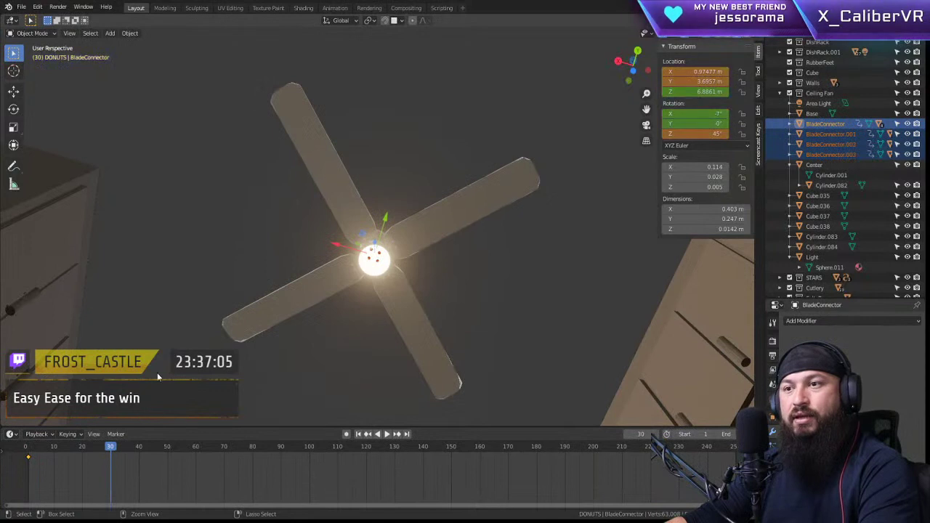
{"action": "key", "text": "Down"}
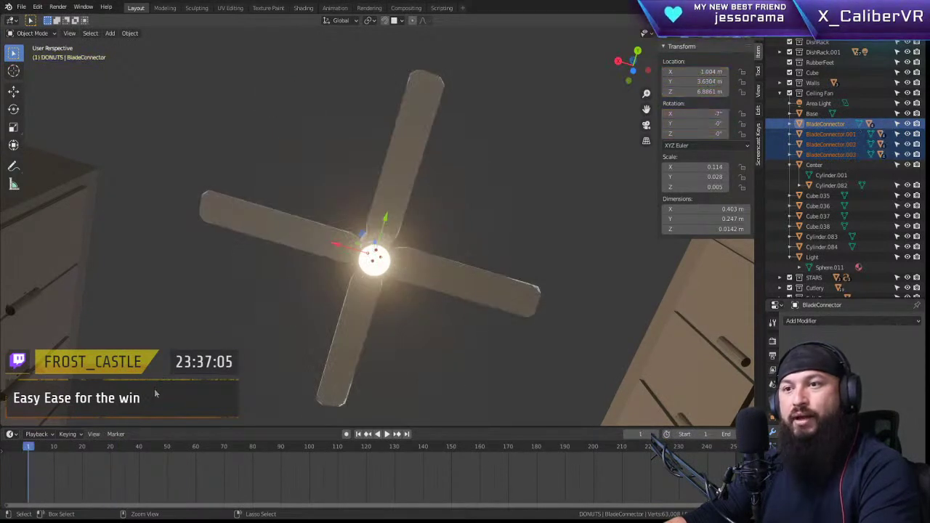
{"action": "left_click_drag", "start_coordinate": [180, 428], "coordinate": [181, 507]}
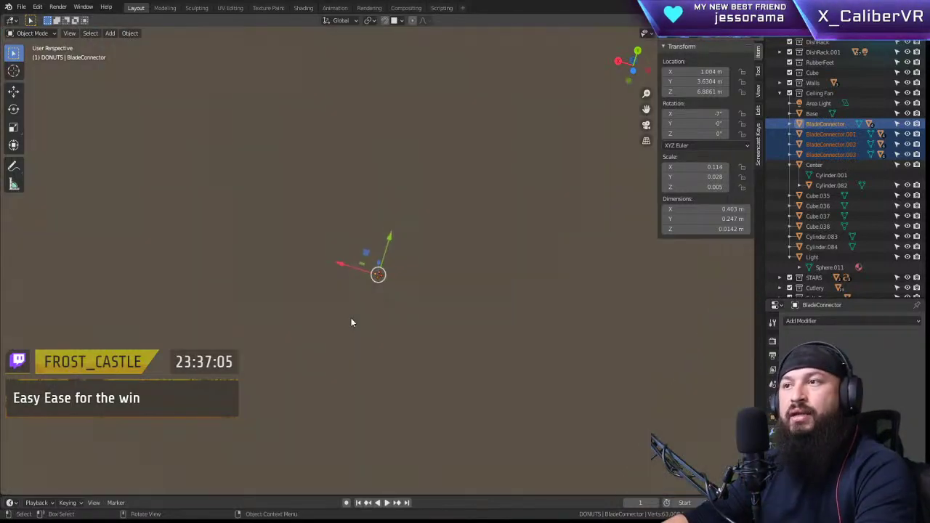
Step: Duplicate the partition wall OvenWall.011 and move the copy about -19.25 m along global X to the end of OvenWall.007
{"action": "middle_click_drag", "start_coordinate": [335, 262], "coordinate": [352, 287]}
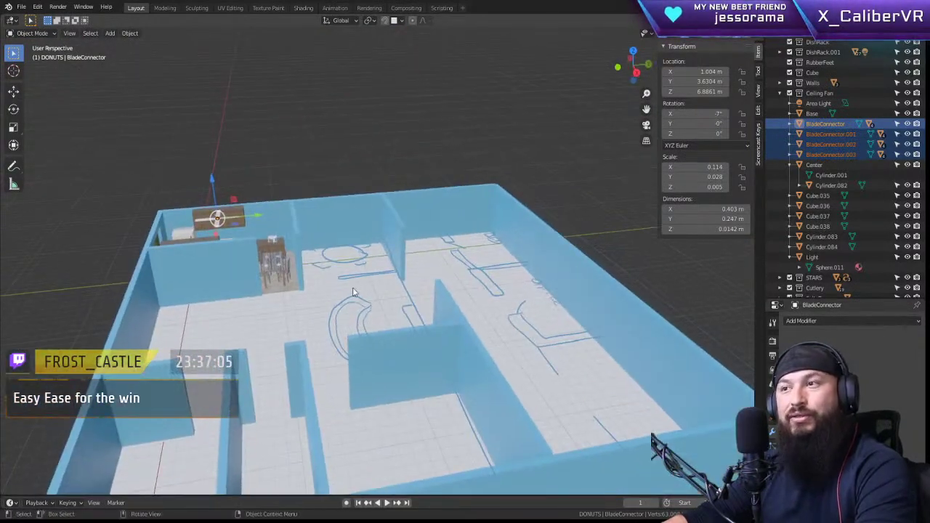
{"action": "middle_click_drag", "start_coordinate": [380, 341], "coordinate": [364, 183]}
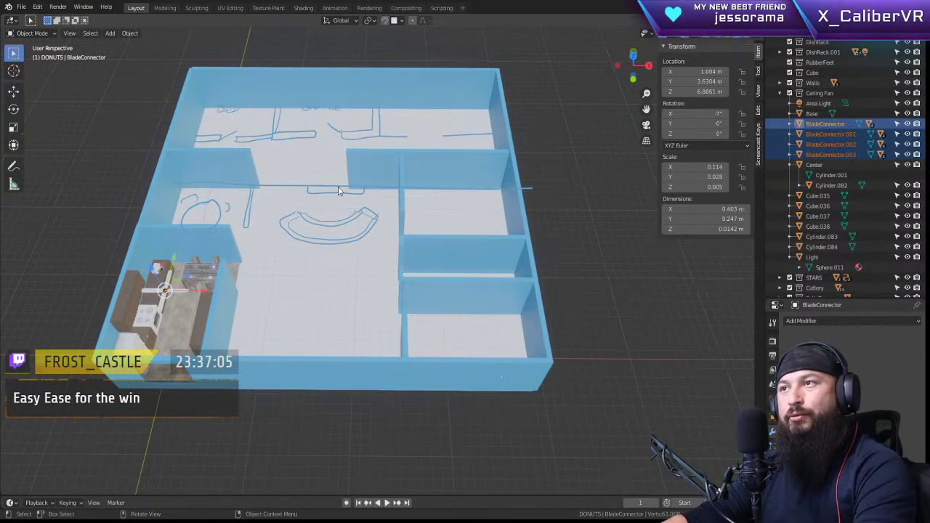
{"action": "mouse_move", "coordinate": [338, 186]}
{"action": "middle_mouse_down", "text": "shift"}
{"action": "mouse_move", "coordinate": [393, 290]}
{"action": "mouse_move", "coordinate": [398, 399]}
{"action": "mouse_move", "coordinate": [289, 381]}
{"action": "mouse_move", "coordinate": [408, 384]}
{"action": "mouse_move", "coordinate": [347, 186]}
{"action": "middle_mouse_up", "text": "shift"}
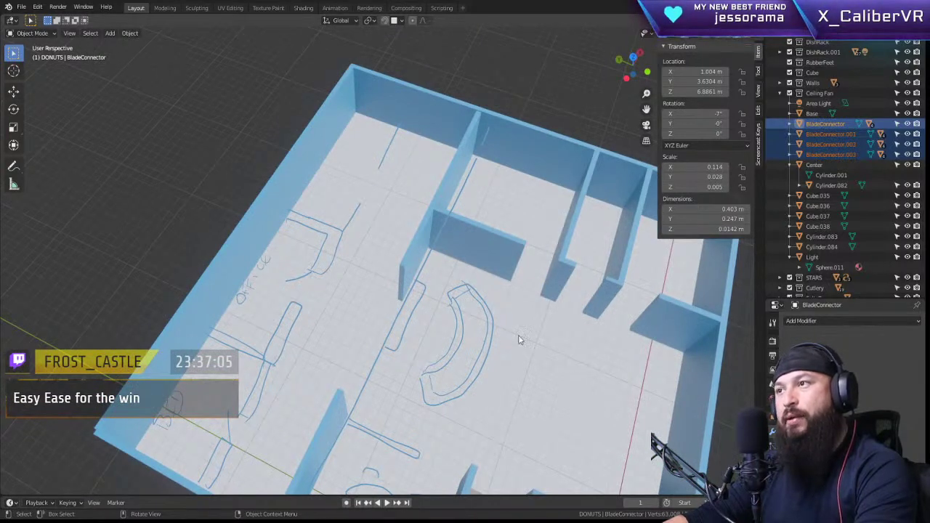
{"action": "middle_click_drag", "start_coordinate": [581, 373], "coordinate": [421, 243], "text": "shift"}
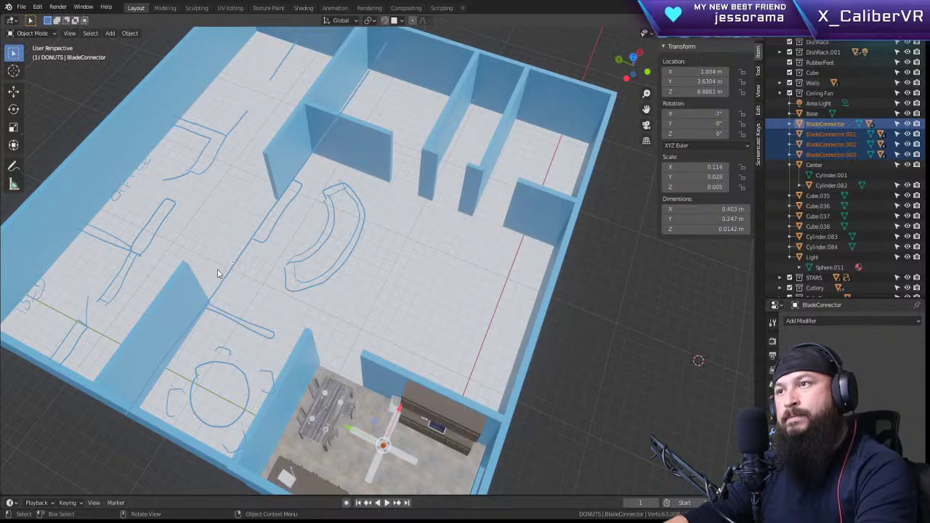
{"action": "left_click", "coordinate": [182, 314]}
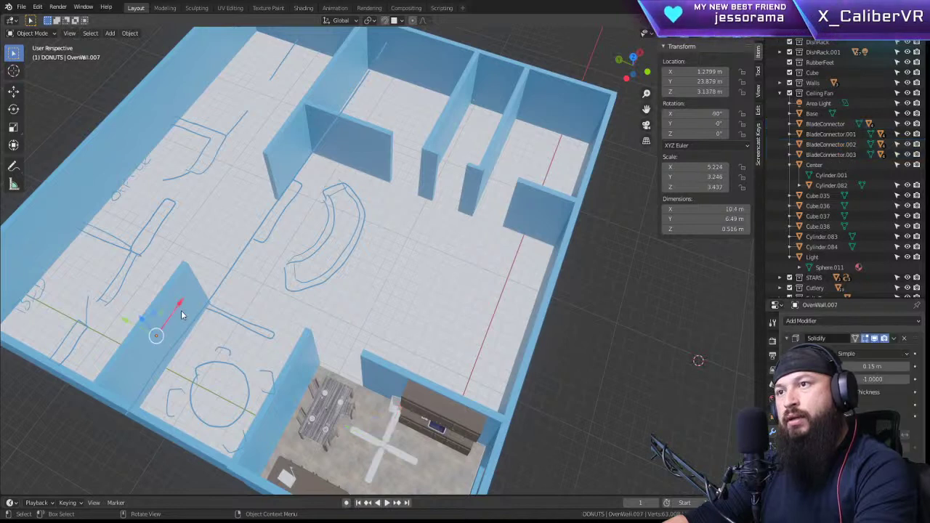
{"action": "left_click", "coordinate": [355, 149]}
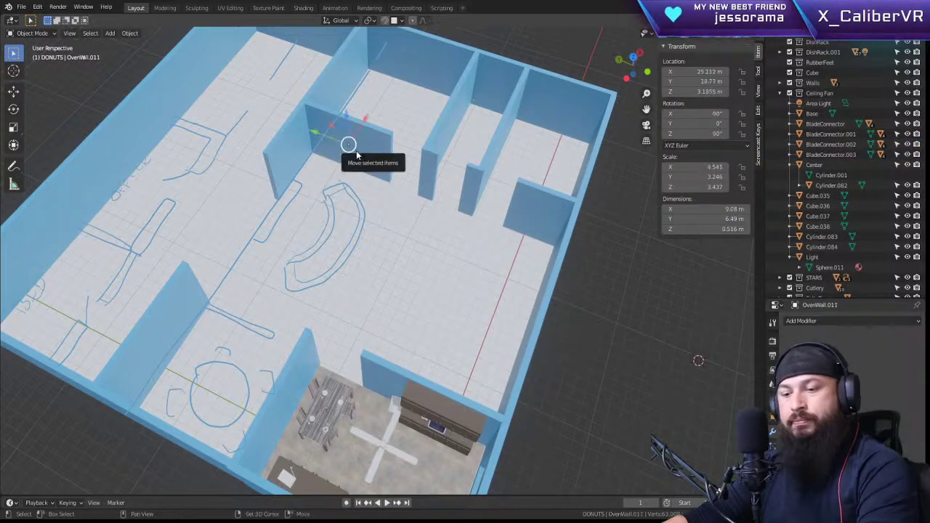
{"action": "key", "text": "g"}
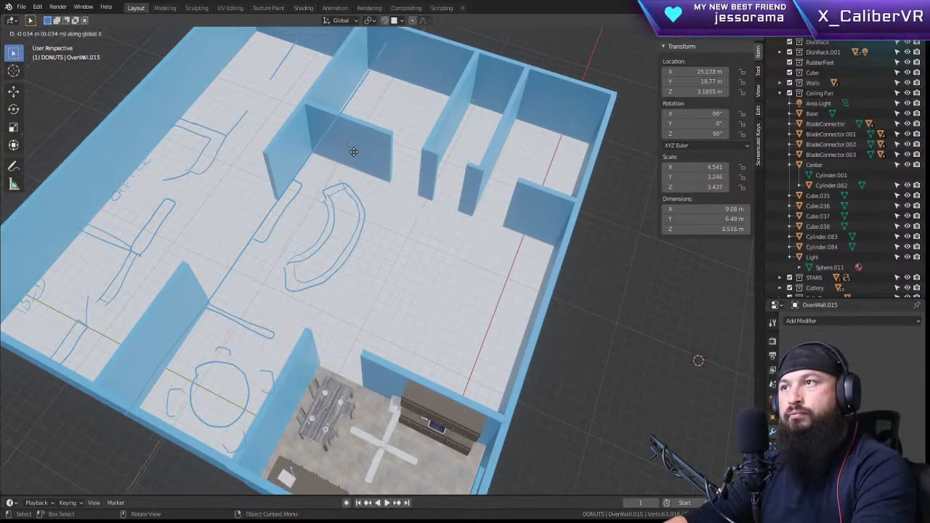
{"action": "key", "text": "x"}
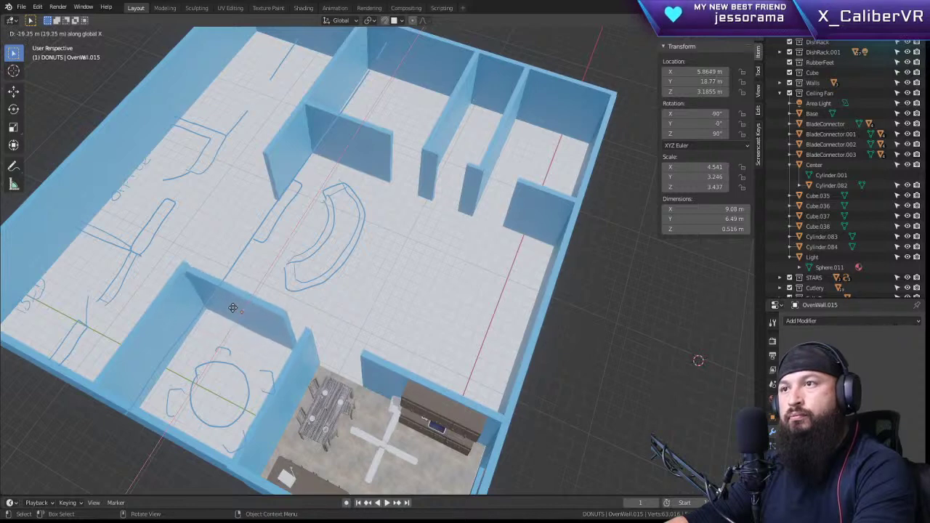
{"action": "left_click", "coordinate": [232, 307]}
Step: Scale the duplicated wall to about 0.545 along global Y, shortening it to about 4.95 m
{"action": "middle_click_drag", "start_coordinate": [239, 311], "coordinate": [402, 245]}
{"action": "key", "text": "KP_Decimal"}
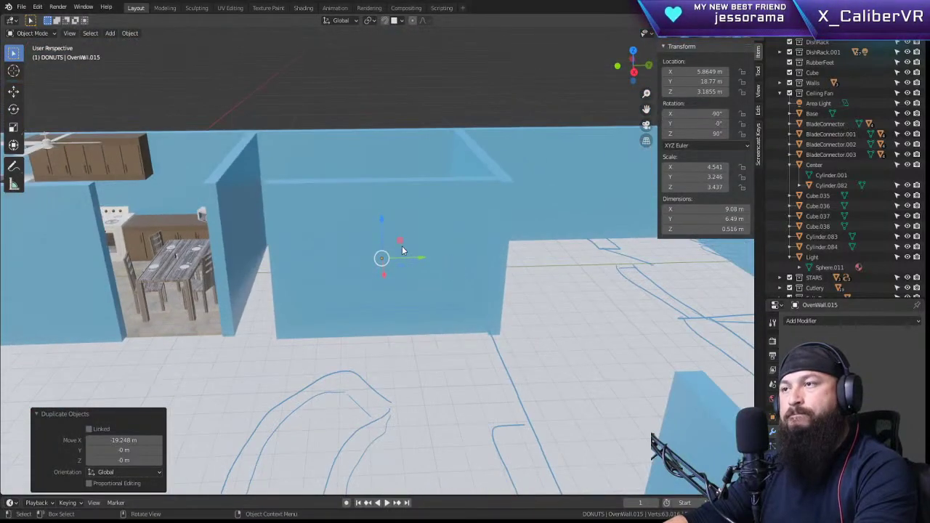
{"action": "key", "text": "s"}
{"action": "key", "text": "x"}
{"action": "key", "text": "y"}
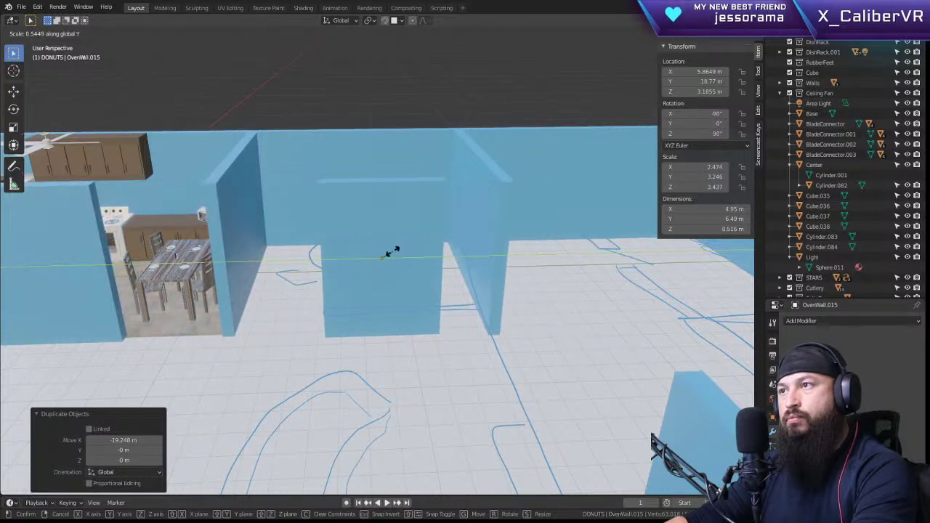
{"action": "left_click", "coordinate": [390, 252]}
Step: Move the shortened wall along global Y by about 1.95 m and a further 0.19 m so it meets the adjoining wall
{"action": "key", "text": "g"}
{"action": "key", "text": "y"}
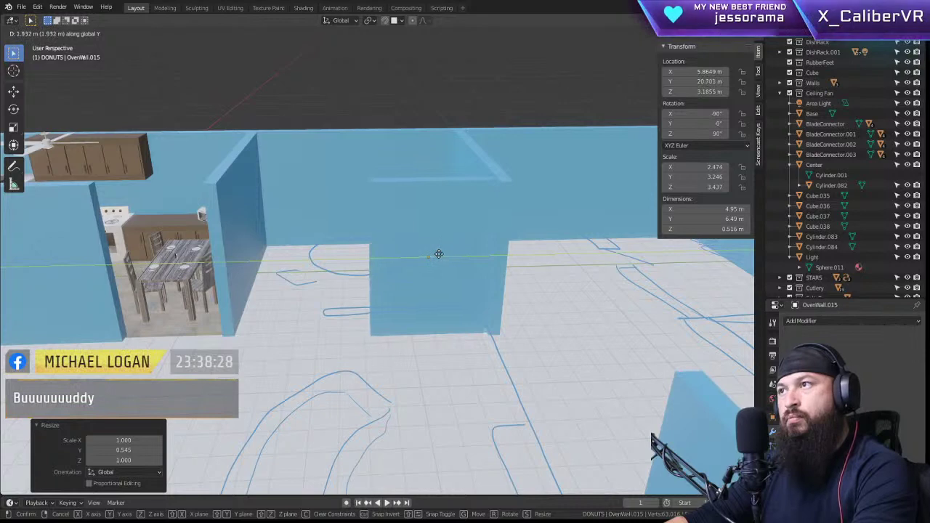
{"action": "left_click", "coordinate": [439, 254]}
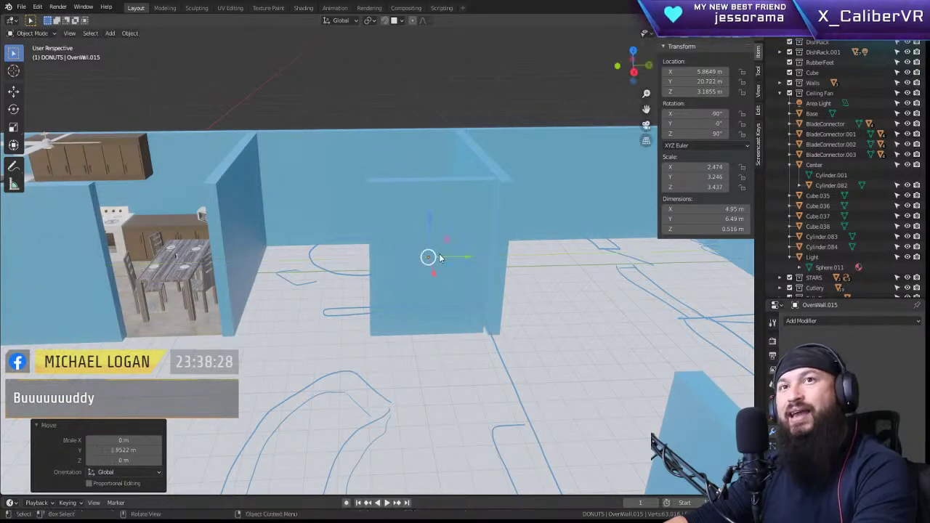
{"action": "mouse_move", "coordinate": [442, 293]}
{"action": "middle_mouse_down"}
{"action": "mouse_move", "coordinate": [430, 324]}
{"action": "mouse_move", "coordinate": [424, 319]}
{"action": "mouse_move", "coordinate": [529, 293]}
{"action": "mouse_move", "coordinate": [471, 270]}
{"action": "mouse_move", "coordinate": [416, 285]}
{"action": "mouse_move", "coordinate": [457, 296]}
{"action": "middle_mouse_up"}
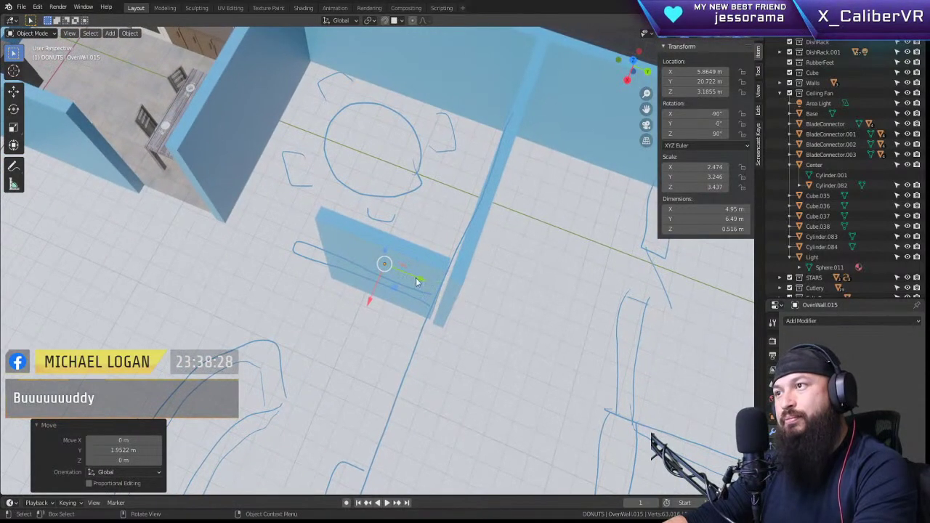
{"action": "key", "text": "g"}
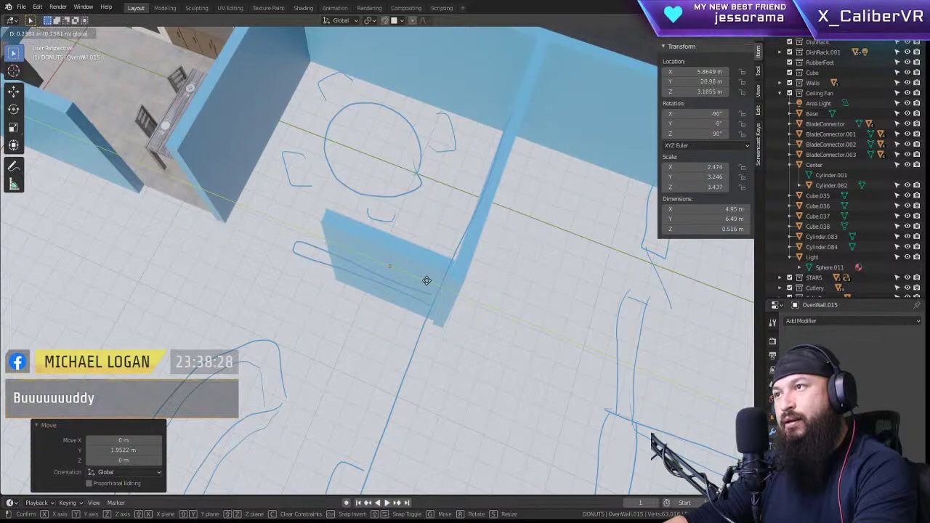
{"action": "left_click", "coordinate": [426, 279]}
Step: Move the shortened wall about 0.11 m along global X to line it up with the adjoining wall's end
{"action": "middle_click_drag", "start_coordinate": [426, 280], "coordinate": [398, 263]}
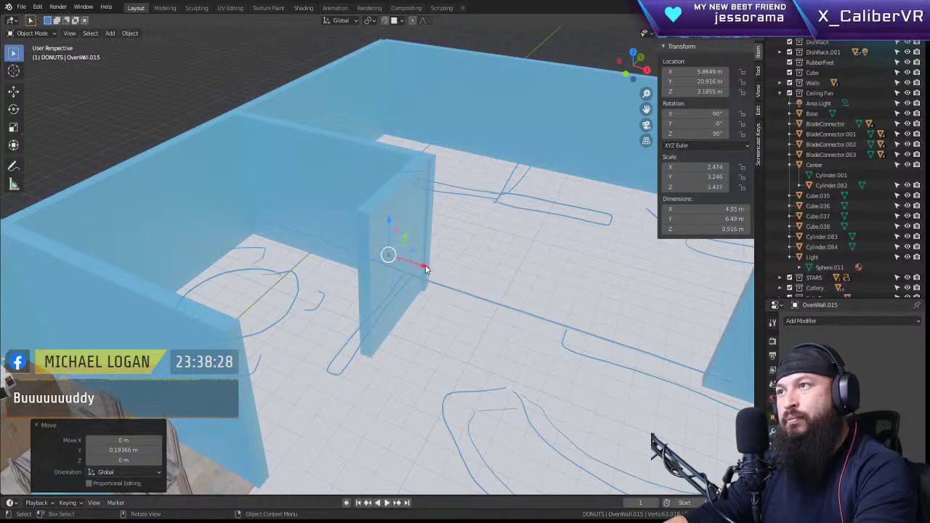
{"action": "key", "text": "g"}
{"action": "key", "text": "x"}
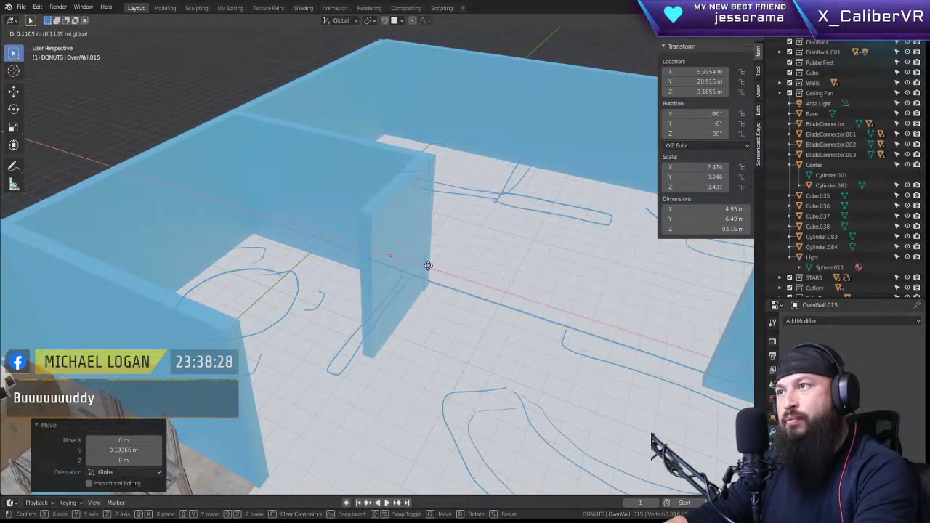
{"action": "left_click", "coordinate": [428, 266]}
{"action": "middle_click_drag", "start_coordinate": [428, 266], "coordinate": [371, 267]}
{"action": "middle_click_drag", "start_coordinate": [361, 269], "coordinate": [380, 281]}
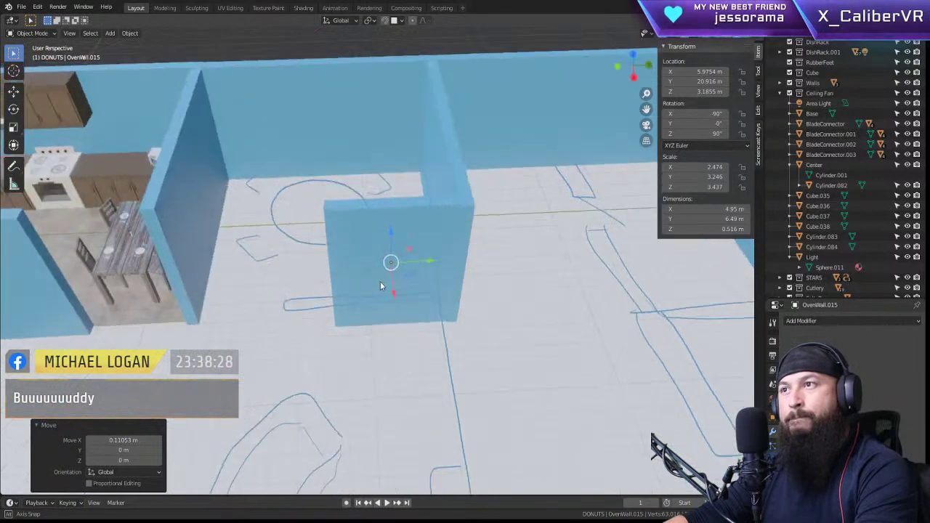
Step: Duplicate the short partition wall OvenWall.015 and move the copy about -6.58 m along global Y to the dining area's wall
{"action": "middle_click_drag", "start_coordinate": [299, 265], "coordinate": [383, 267], "text": "shift"}
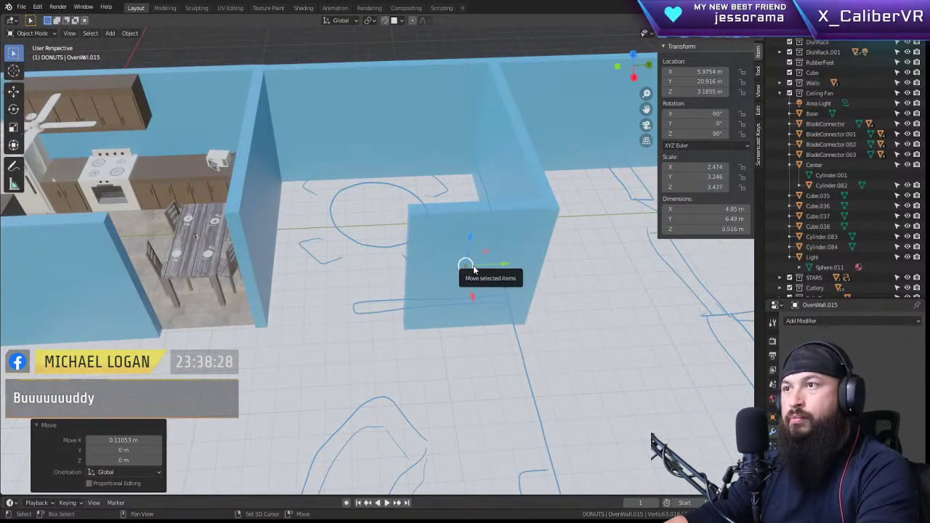
{"action": "key", "text": "shift+d"}
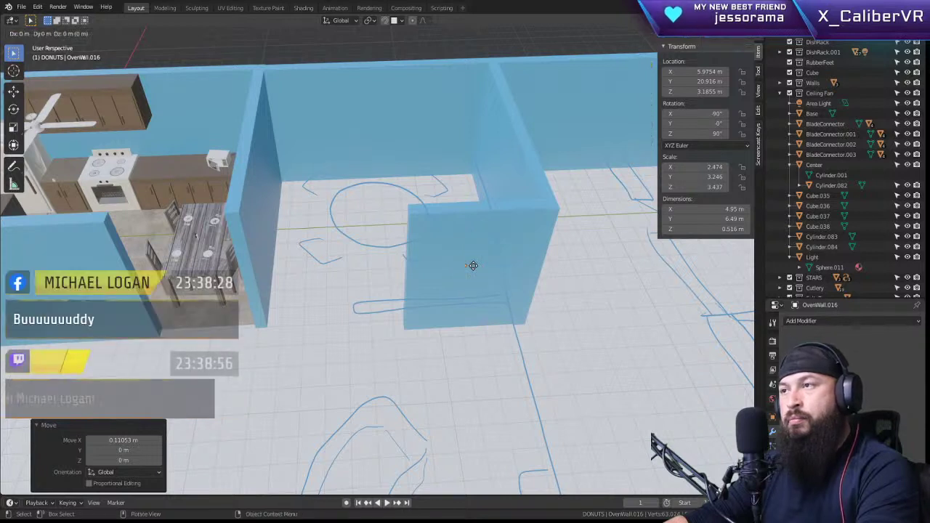
{"action": "key", "text": "y"}
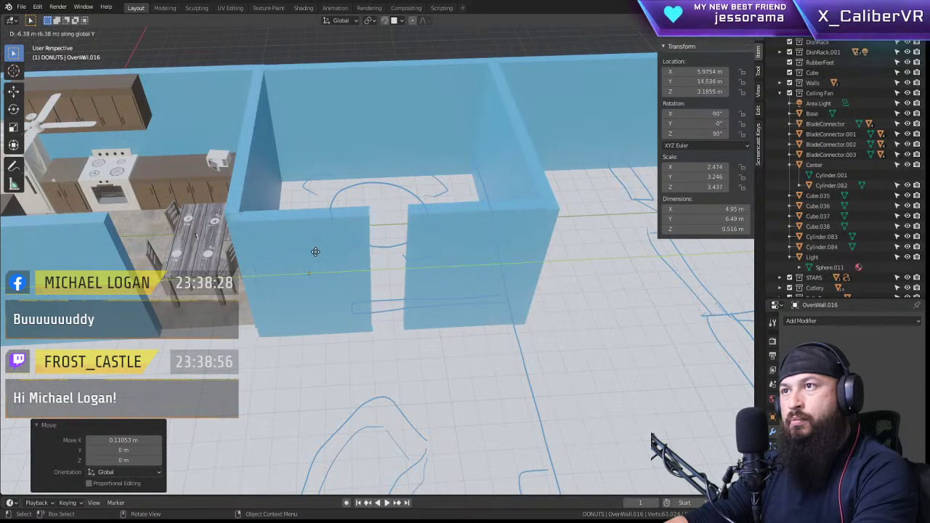
{"action": "left_click", "coordinate": [310, 252]}
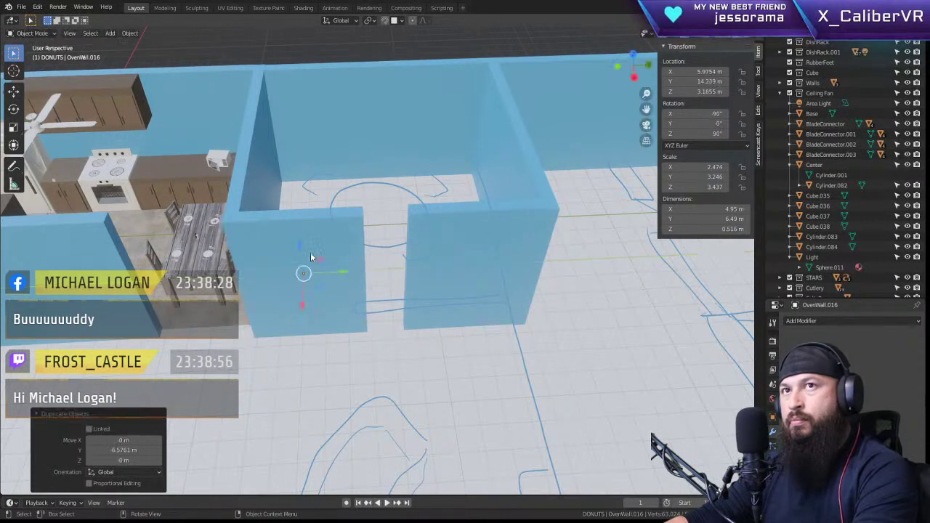
Step: Scale the duplicated wall to about 0.729 along global Y, then move it about -0.66 m along Y to meet the adjoining wall
{"action": "key", "text": "s"}
{"action": "key", "text": "x"}
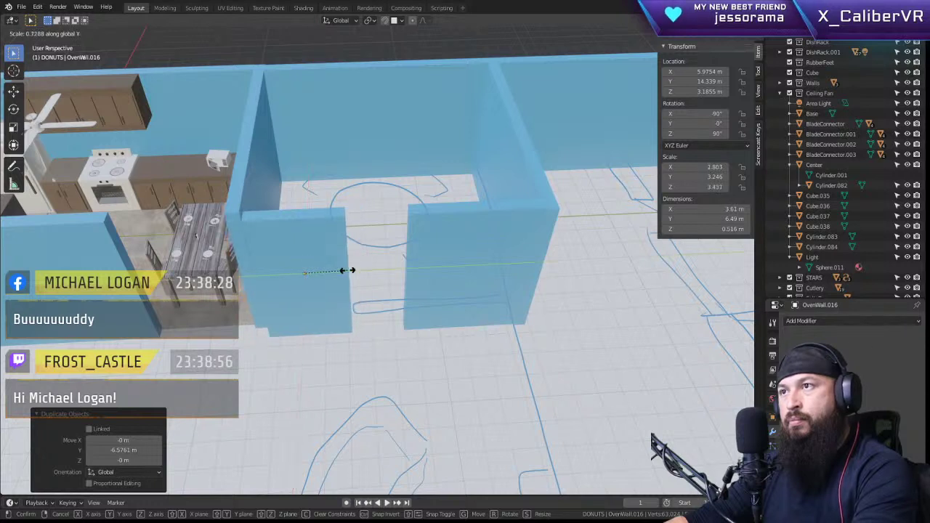
{"action": "left_click", "coordinate": [346, 270]}
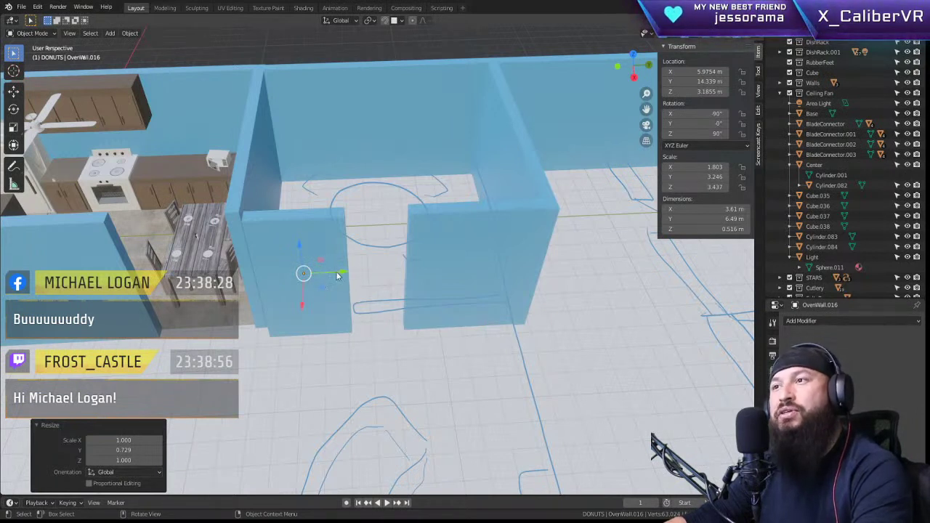
{"action": "left_click_drag", "start_coordinate": [342, 276], "coordinate": [338, 272]}
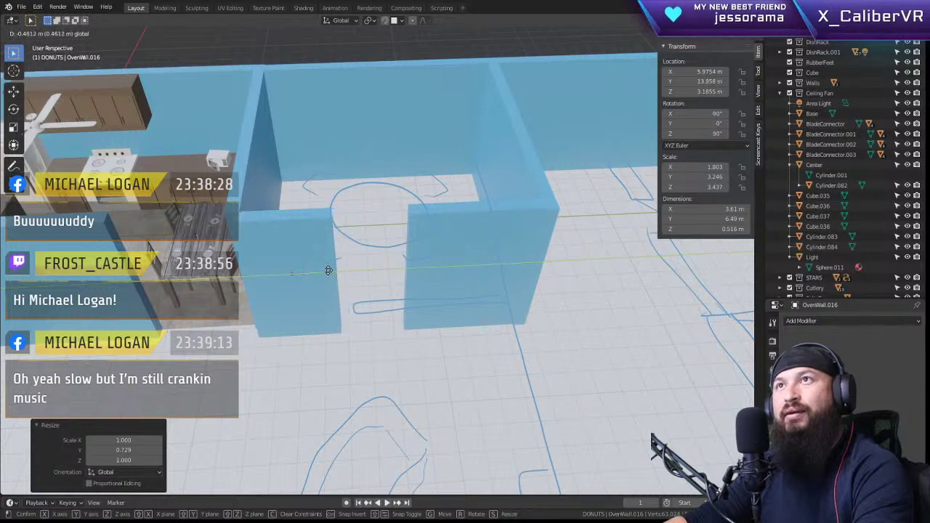
{"action": "left_click_drag", "start_coordinate": [327, 271], "coordinate": [325, 276]}
Step: Move the duplicated wall about -0.06 m along global X to align it with the dining area wall's end
{"action": "middle_click_drag", "start_coordinate": [348, 293], "coordinate": [412, 386]}
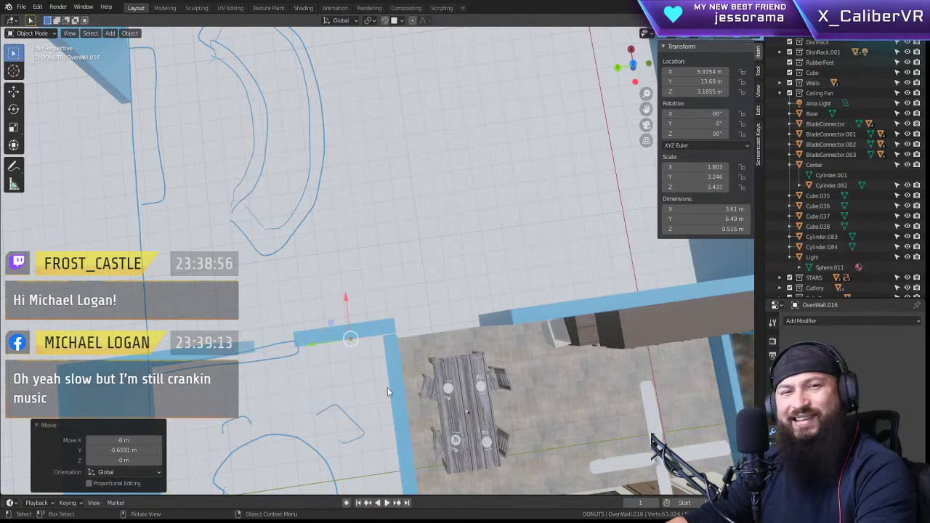
{"action": "left_click", "coordinate": [310, 345]}
{"action": "left_click", "coordinate": [330, 336]}
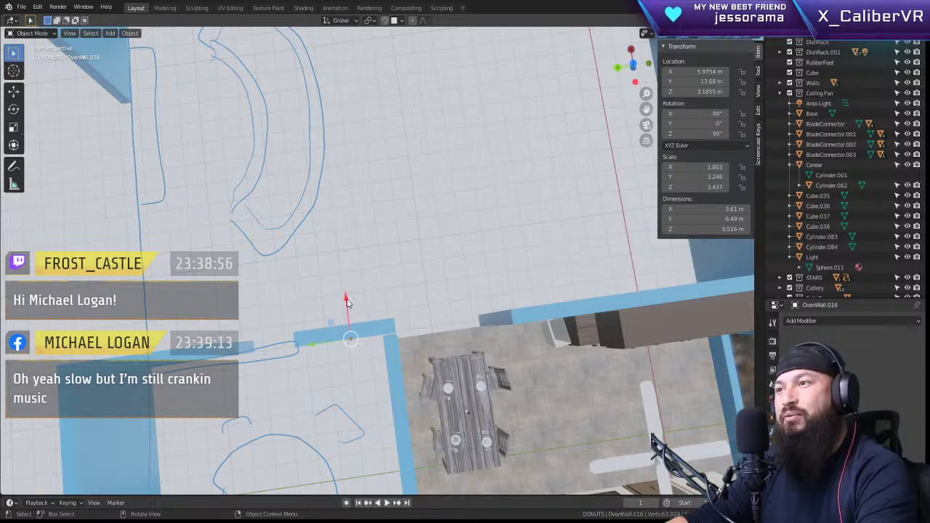
{"action": "key", "text": "g"}
{"action": "key", "text": "x"}
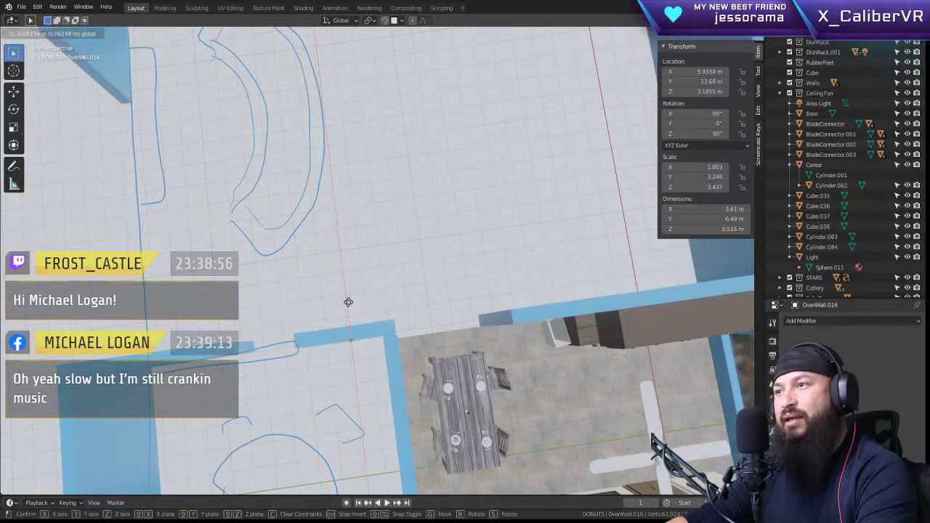
{"action": "left_click", "coordinate": [348, 302]}
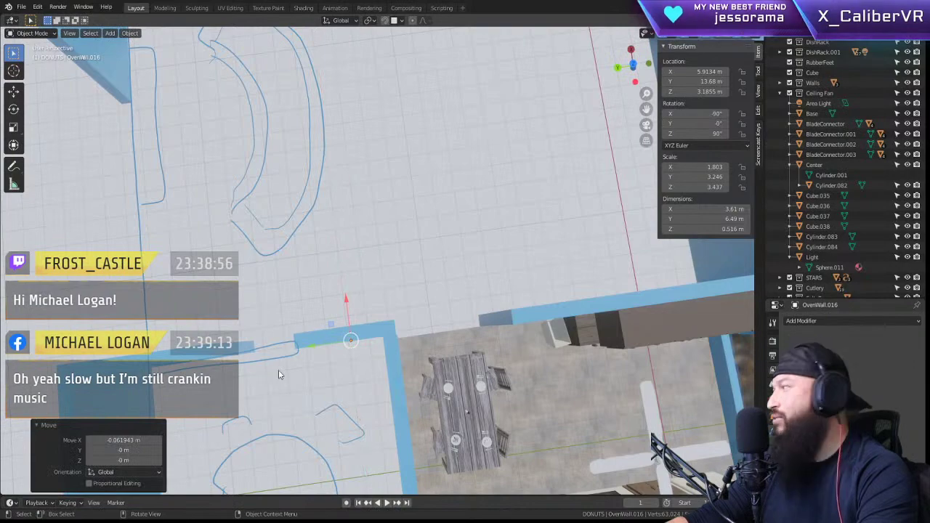
Step: Scale OvenWall.015 to about 0.798 along global Y and move it about 0.53 m along Y, widening the doorway
{"action": "mouse_move", "coordinate": [429, 326]}
{"action": "middle_mouse_down"}
{"action": "mouse_move", "coordinate": [326, 305]}
{"action": "mouse_move", "coordinate": [385, 299]}
{"action": "mouse_move", "coordinate": [425, 313]}
{"action": "mouse_move", "coordinate": [452, 305]}
{"action": "mouse_move", "coordinate": [418, 332]}
{"action": "middle_mouse_up"}
{"action": "left_click", "coordinate": [464, 289]}
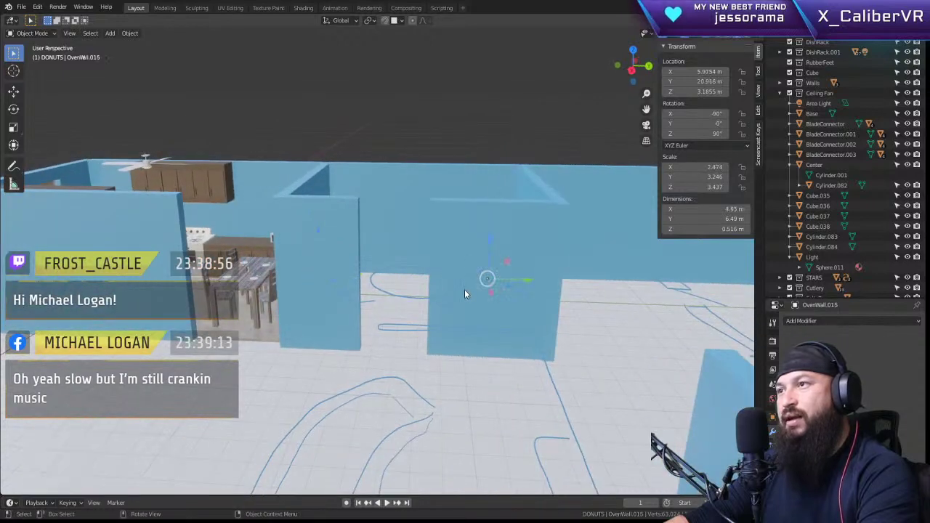
{"action": "key", "text": "s"}
{"action": "key", "text": "y"}
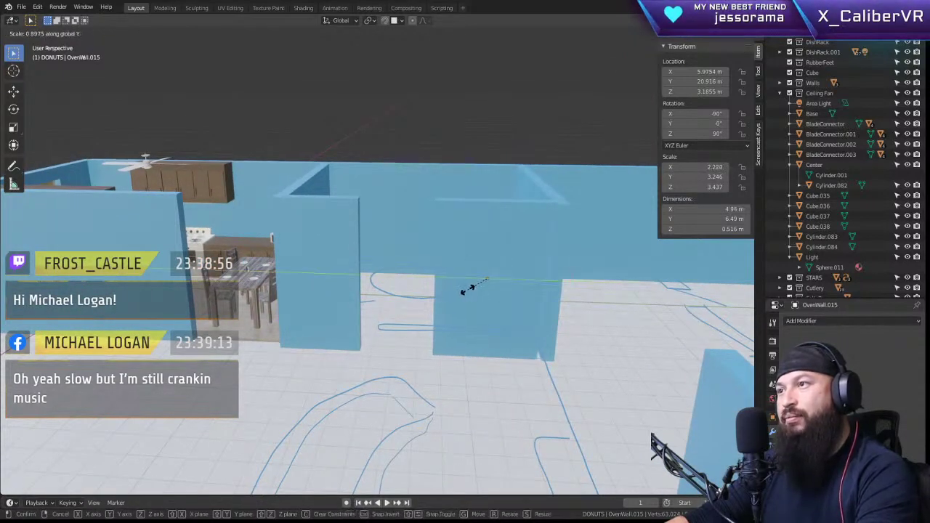
{"action": "left_click", "coordinate": [472, 288]}
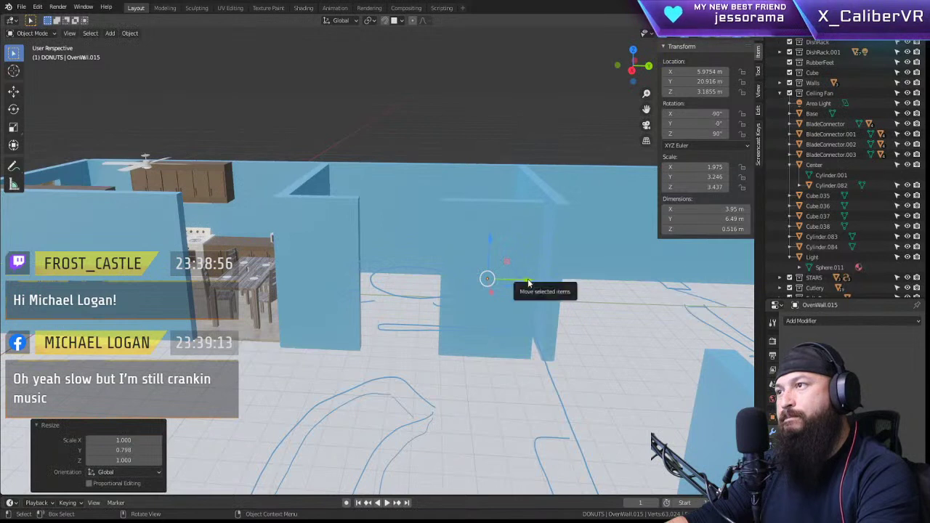
{"action": "left_click_drag", "start_coordinate": [526, 281], "coordinate": [543, 279]}
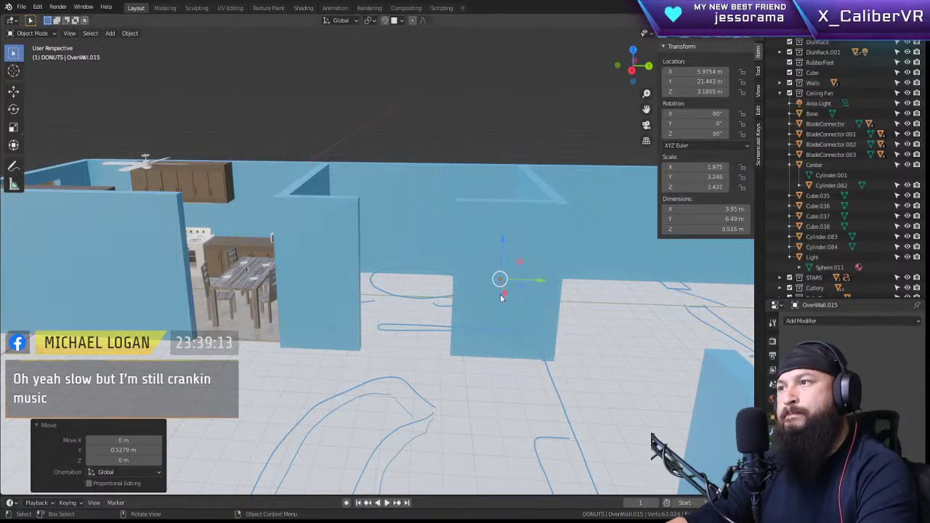
Step: Scale the long partition wall OvenWall.008 by about 1.675 along global X, lengthening it to about 34 m
{"action": "middle_click_drag", "start_coordinate": [501, 296], "coordinate": [315, 190]}
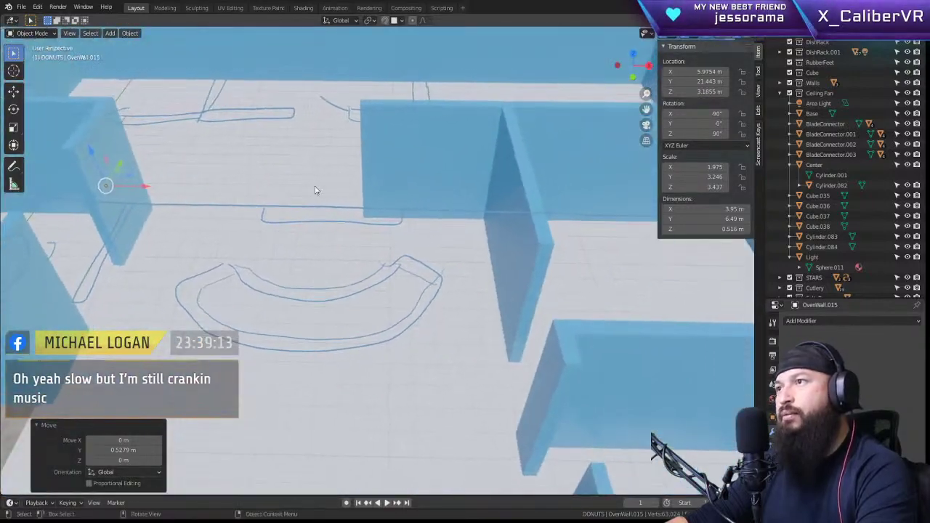
{"action": "left_click", "coordinate": [450, 111]}
{"action": "scroll", "coordinate": [488, 175], "scroll_direction": "down", "scroll_amount": 5}
{"action": "key", "text": "s"}
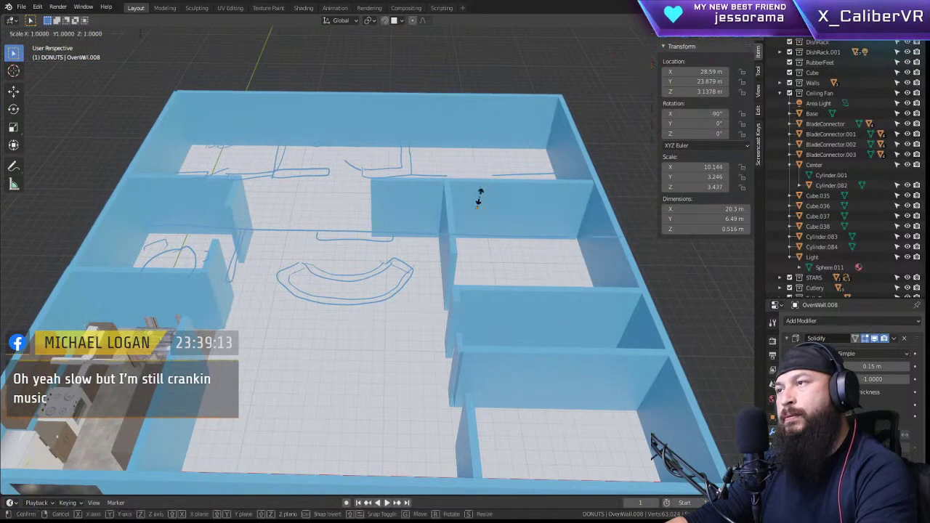
{"action": "key", "text": "y"}
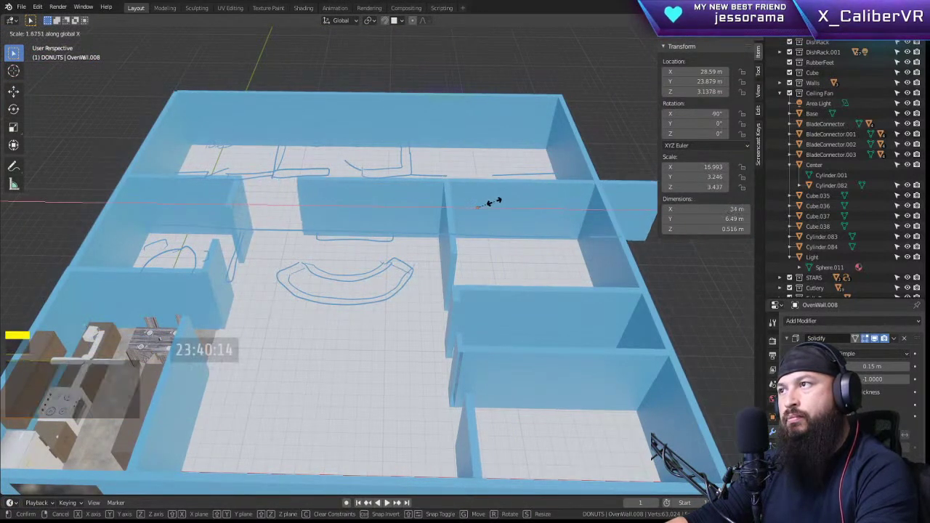
{"action": "left_click", "coordinate": [491, 202]}
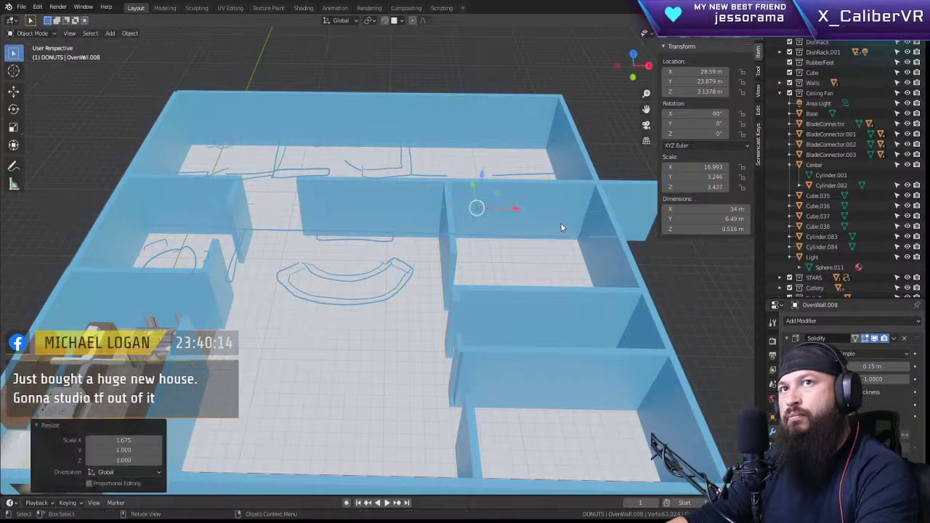
Step: Move the lengthened wall OvenWall.008 about -6.4 m along global X and about 0.92 m along global Y
{"action": "middle_click_drag", "start_coordinate": [532, 249], "coordinate": [456, 262], "text": "shift"}
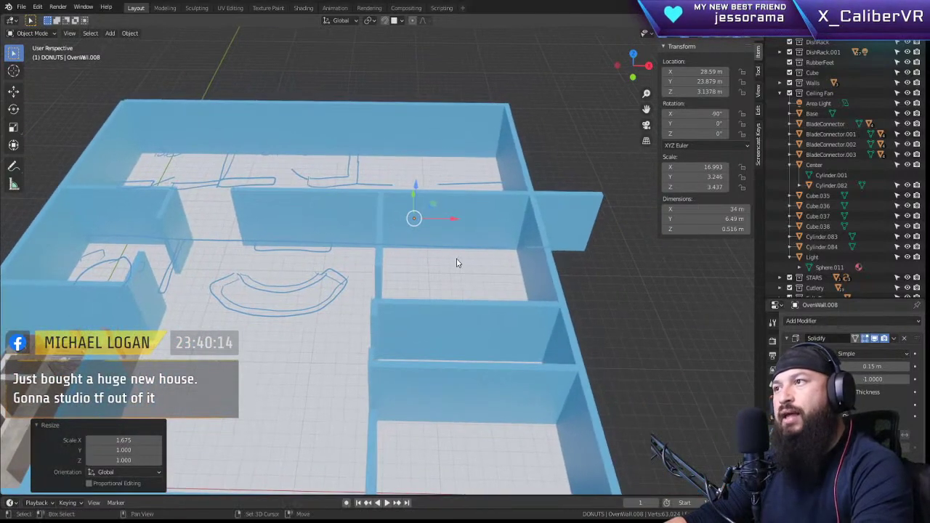
{"action": "left_click_drag", "start_coordinate": [452, 219], "coordinate": [381, 212]}
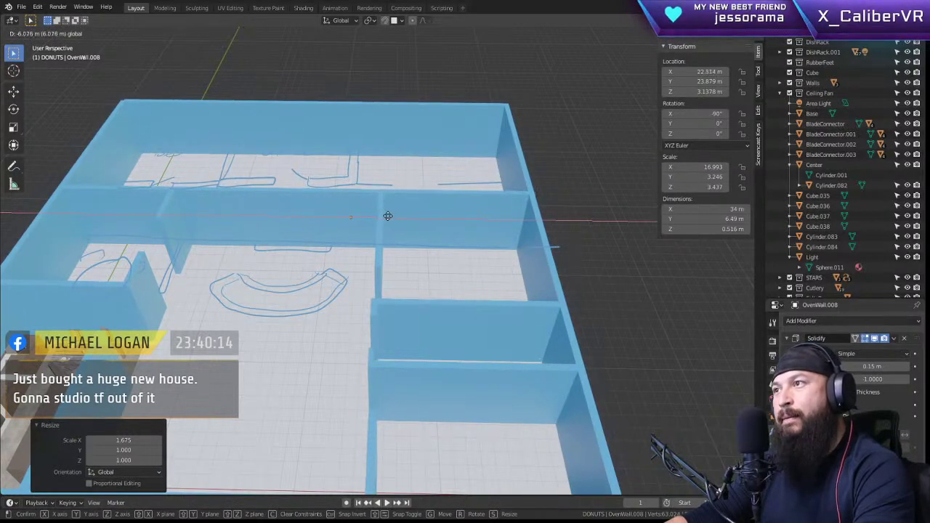
{"action": "left_click_drag", "start_coordinate": [384, 215], "coordinate": [384, 217]}
{"action": "middle_click_drag", "start_coordinate": [384, 216], "coordinate": [394, 276]}
{"action": "middle_click_drag", "start_coordinate": [253, 256], "coordinate": [232, 208]}
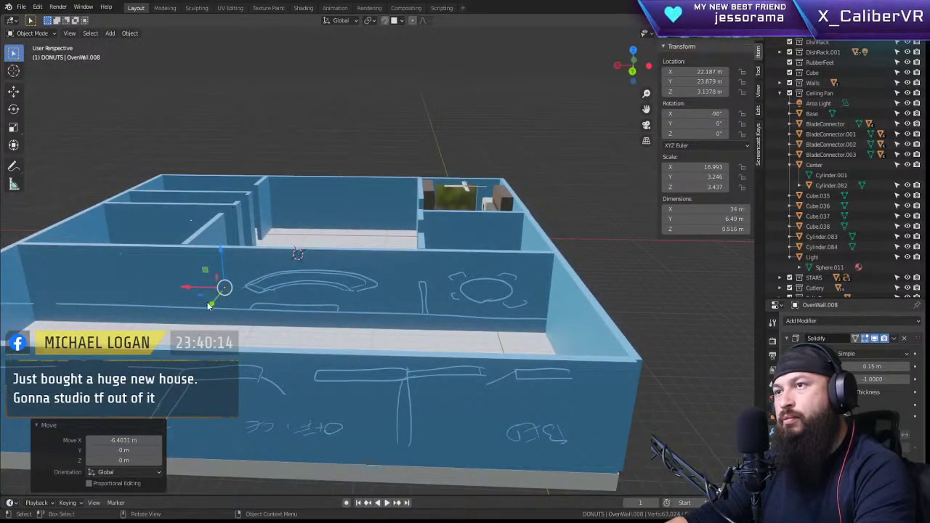
{"action": "left_click_drag", "start_coordinate": [210, 307], "coordinate": [211, 315]}
Step: Scale OvenWall.008 to about 0.923 along global X, shortening it to about 31.4 m
{"action": "key", "text": "s"}
{"action": "key", "text": "y"}
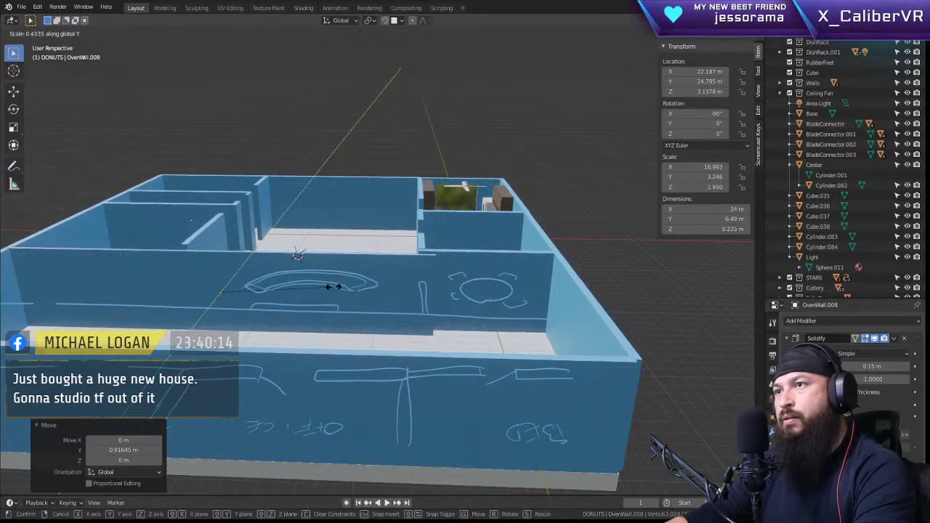
{"action": "key", "text": "y"}
{"action": "key", "text": "y"}
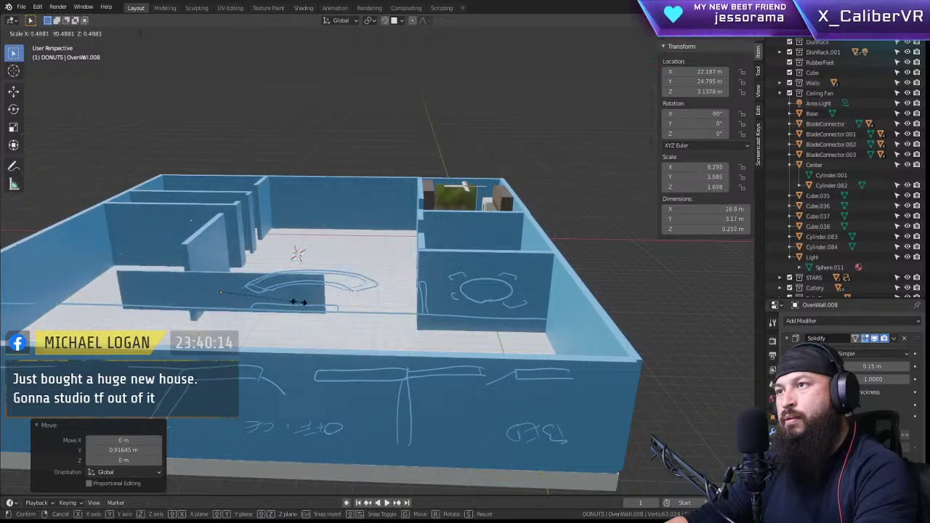
{"action": "key", "text": "y"}
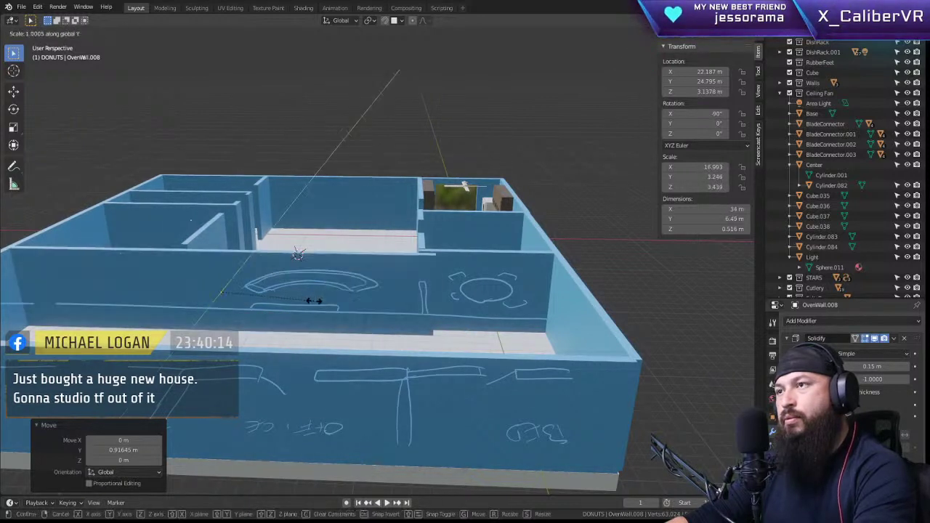
{"action": "key", "text": "x"}
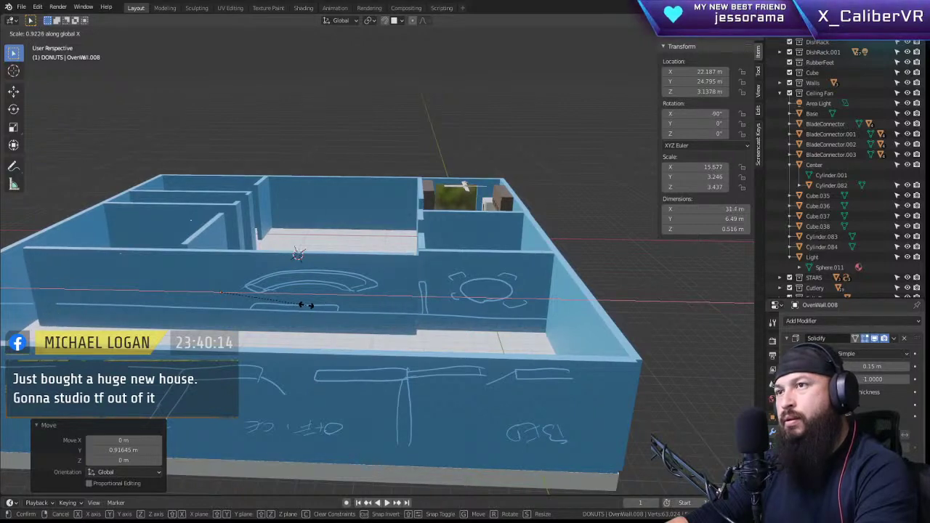
{"action": "left_click", "coordinate": [306, 304]}
Step: Move OvenWall.008 about -0.99 m along global Y to line it up with the neighbouring partition wall
{"action": "middle_click_drag", "start_coordinate": [297, 291], "coordinate": [349, 330]}
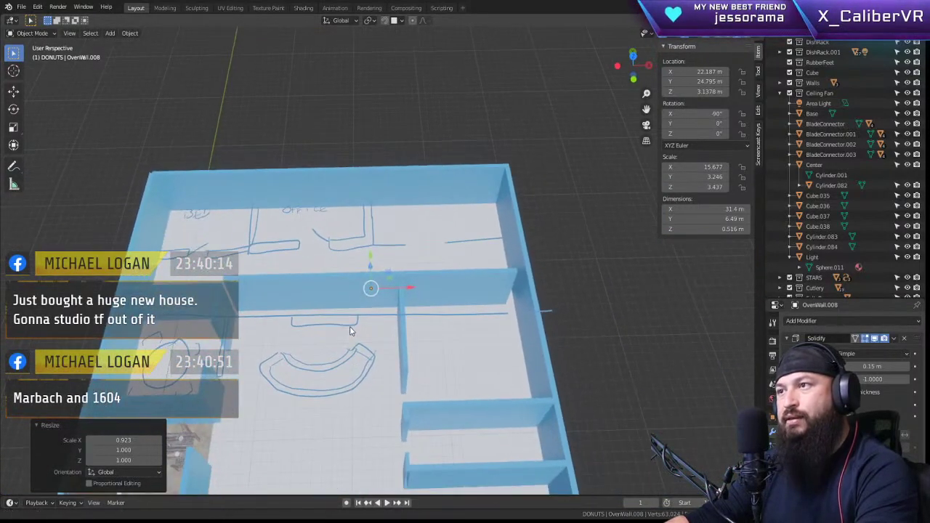
{"action": "middle_click_drag", "start_coordinate": [398, 284], "coordinate": [354, 278]}
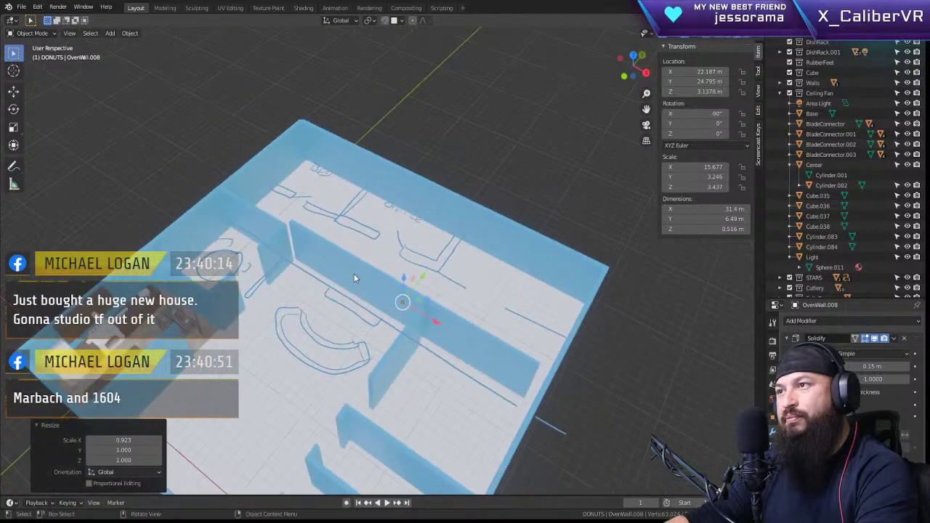
{"action": "key", "text": "g"}
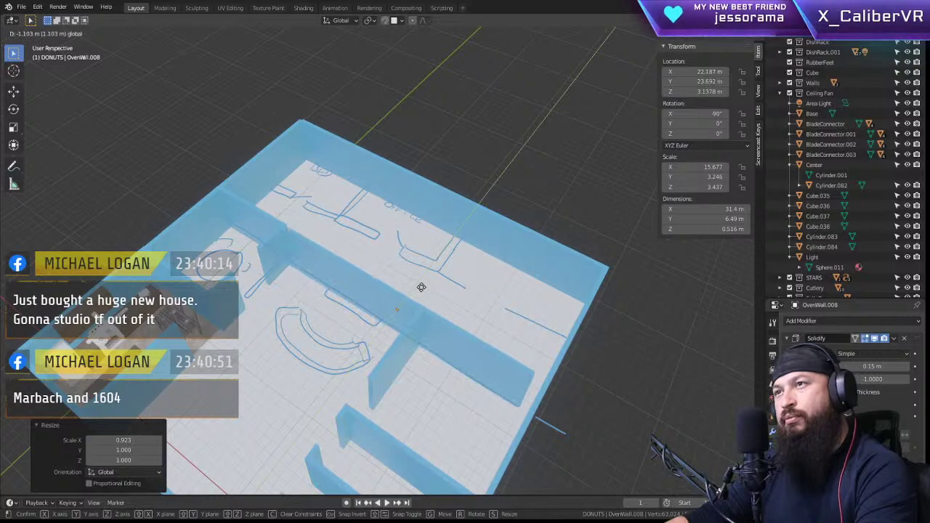
{"action": "left_click", "coordinate": [422, 287]}
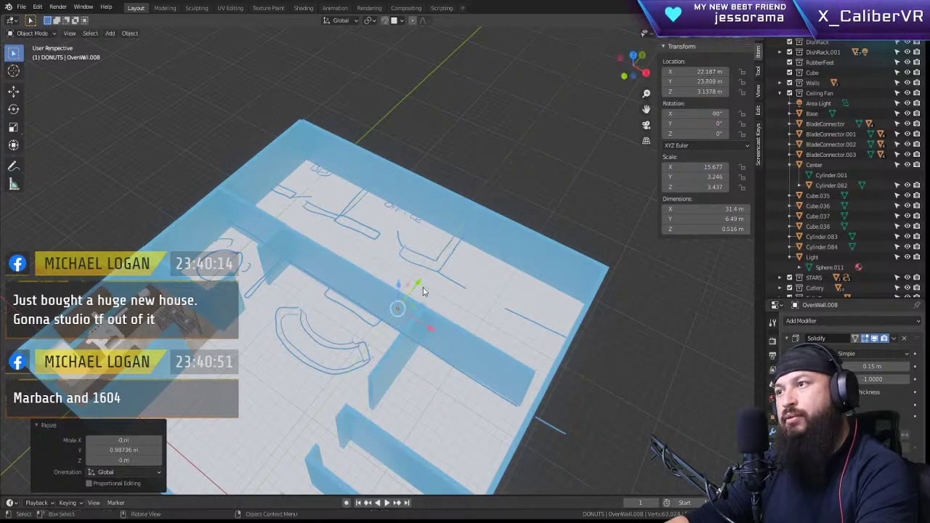
Step: Move OvenWall.008 about 0.57 m along global X and scale it by about 1.058 along X to reach the outer wall
{"action": "middle_click_drag", "start_coordinate": [319, 284], "coordinate": [400, 293]}
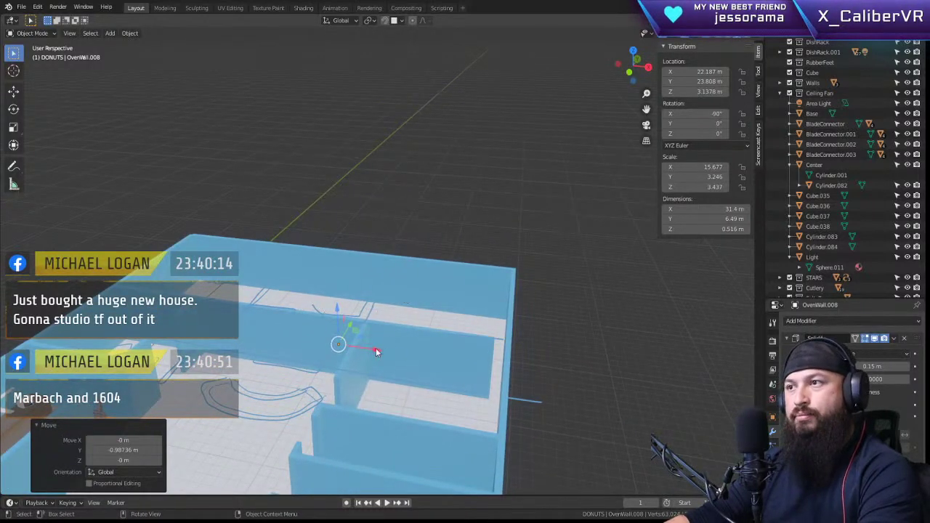
{"action": "left_click_drag", "start_coordinate": [376, 353], "coordinate": [380, 351]}
{"action": "key", "text": "s"}
{"action": "key", "text": "y"}
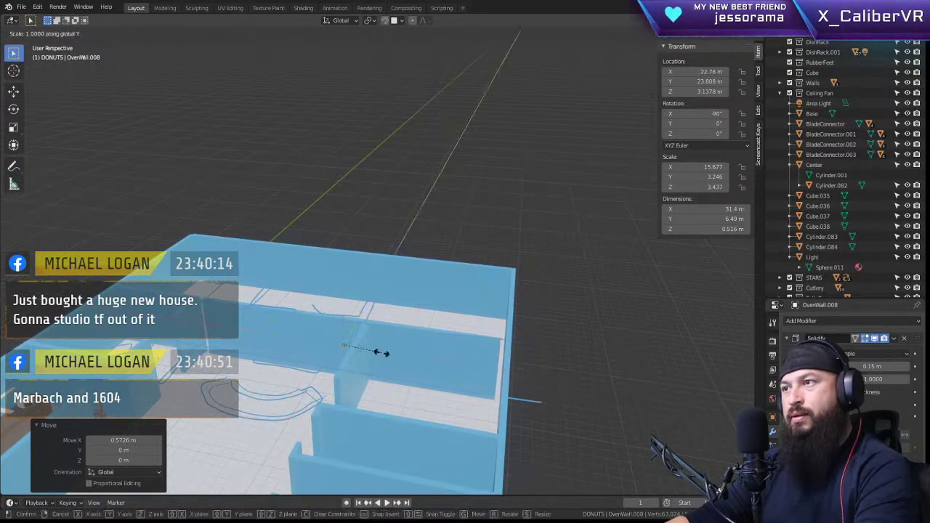
{"action": "key", "text": "x"}
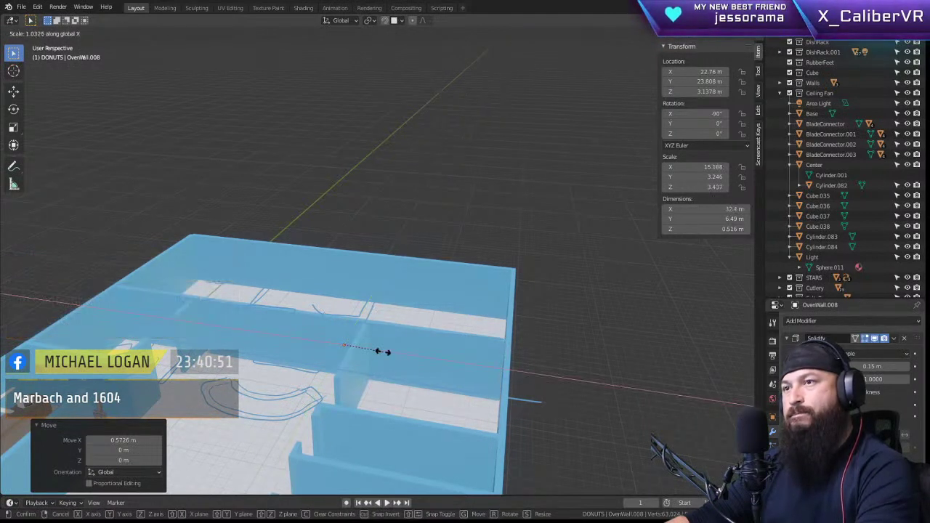
{"action": "left_click", "coordinate": [385, 352]}
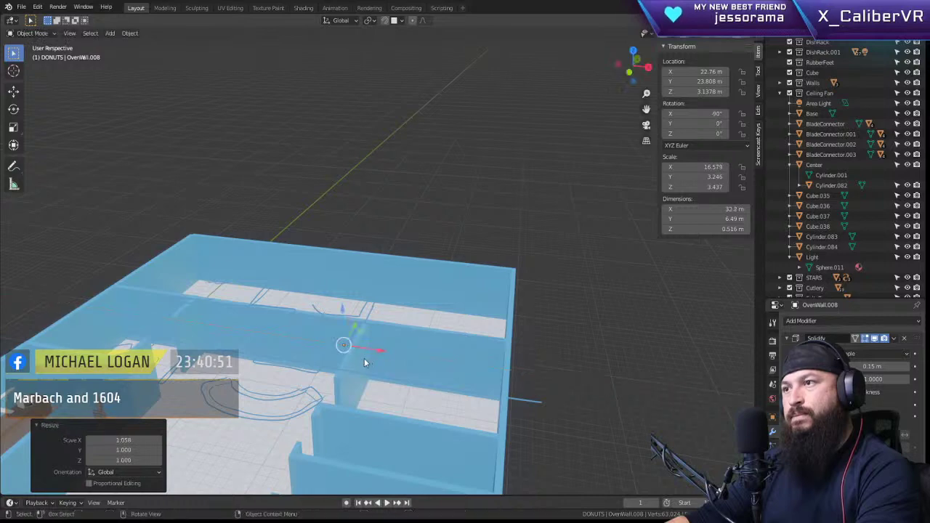
{"action": "middle_click_drag", "start_coordinate": [364, 358], "coordinate": [166, 262]}
{"action": "scroll", "coordinate": [385, 320], "scroll_direction": "up", "scroll_amount": 4}
{"action": "scroll", "coordinate": [466, 343], "scroll_direction": "down", "scroll_amount": 2}
{"action": "middle_click_drag", "start_coordinate": [485, 348], "coordinate": [426, 372]}
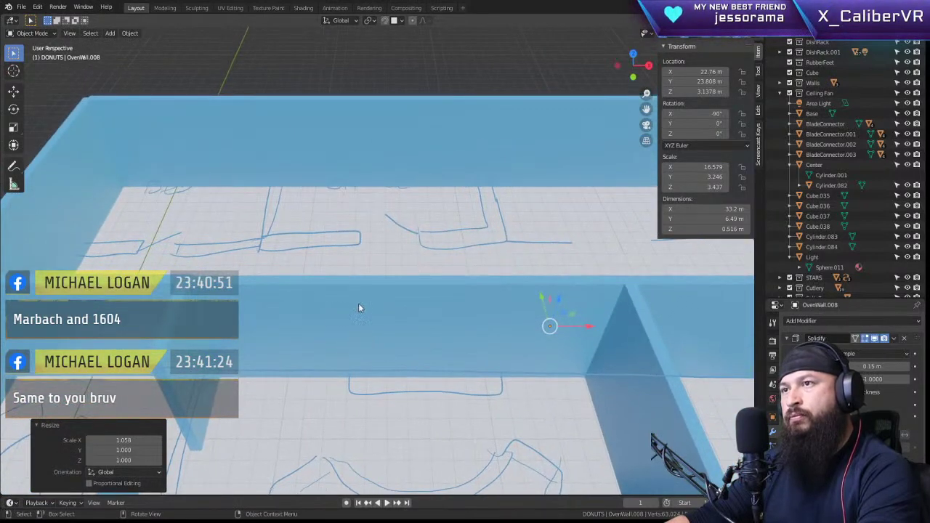
Step: Scale OvenWall.008 to about 0.871 along global X, shortening it to about 28.9 m
{"action": "middle_click_drag", "start_coordinate": [338, 338], "coordinate": [361, 312]}
{"action": "key", "text": "s"}
{"action": "key", "text": "y"}
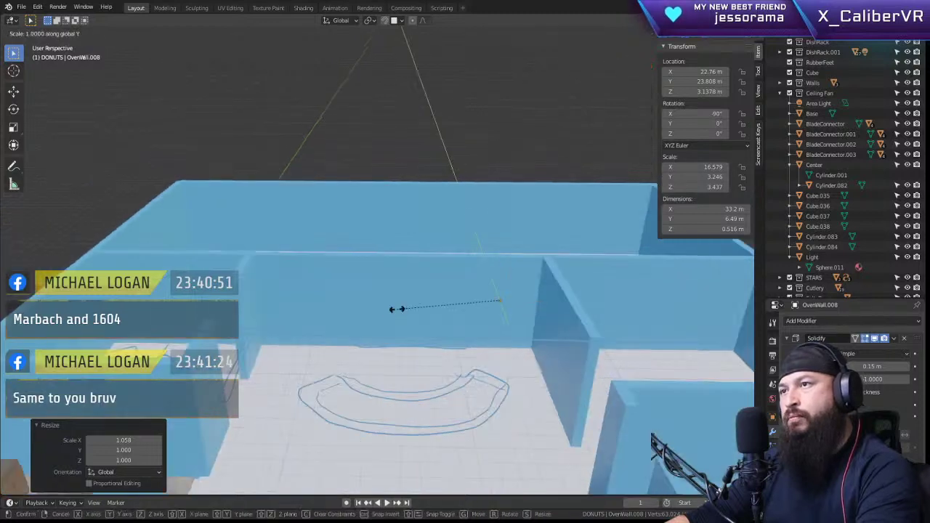
{"action": "key", "text": "x"}
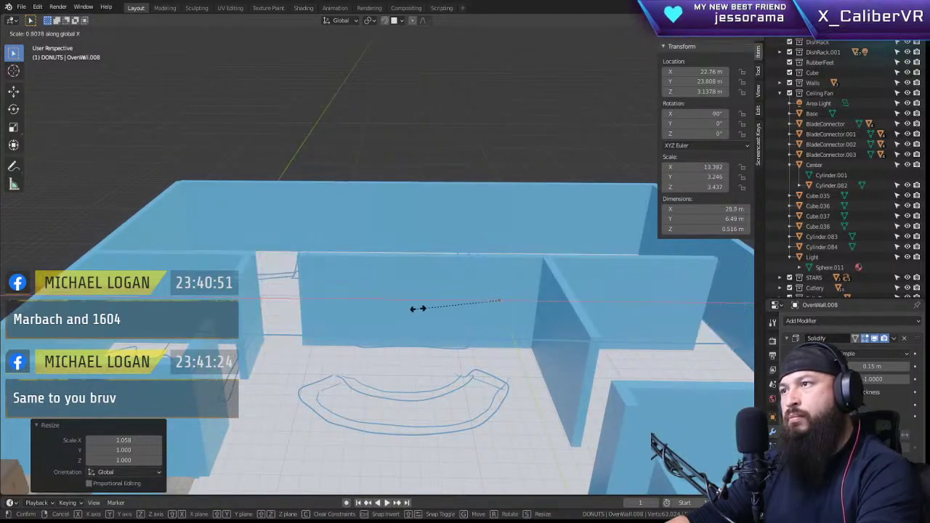
{"action": "left_click", "coordinate": [411, 306]}
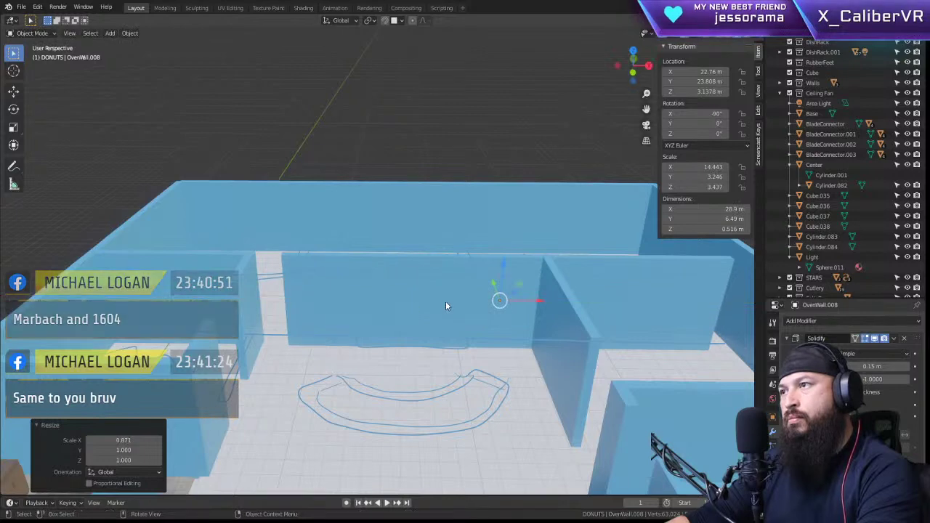
Step: Move OvenWall.008 about 1.74 m along global X to meet the outer wall, leaving the doorway gap at its other end
{"action": "middle_click_drag", "start_coordinate": [443, 305], "coordinate": [386, 333]}
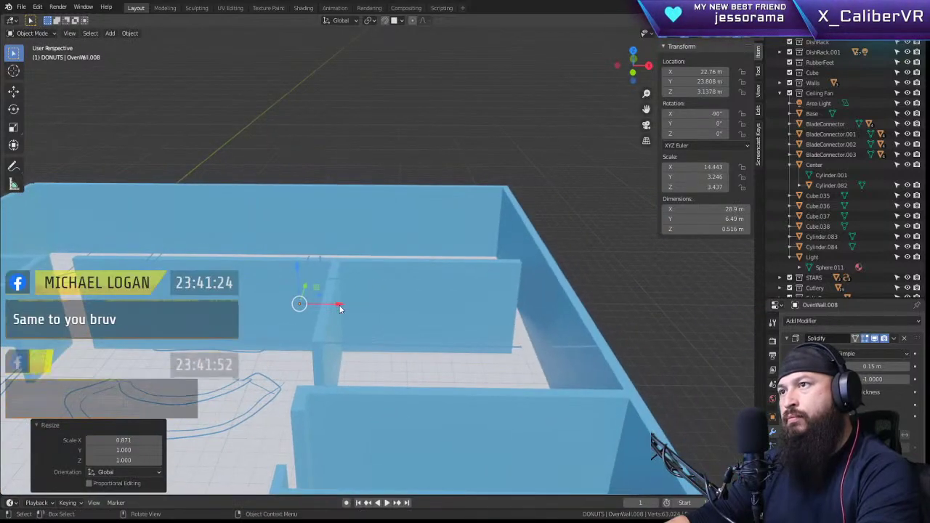
{"action": "key", "text": "g"}
{"action": "key", "text": "x"}
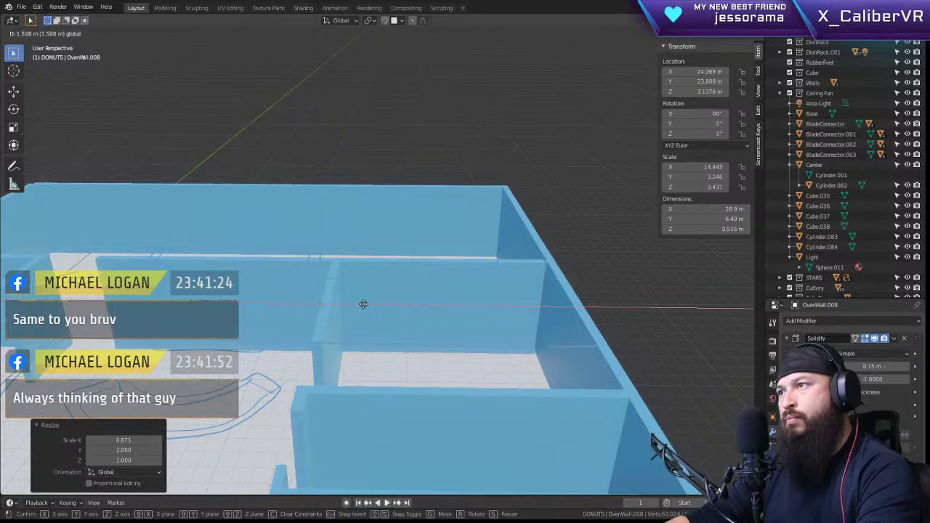
{"action": "left_click", "coordinate": [367, 305]}
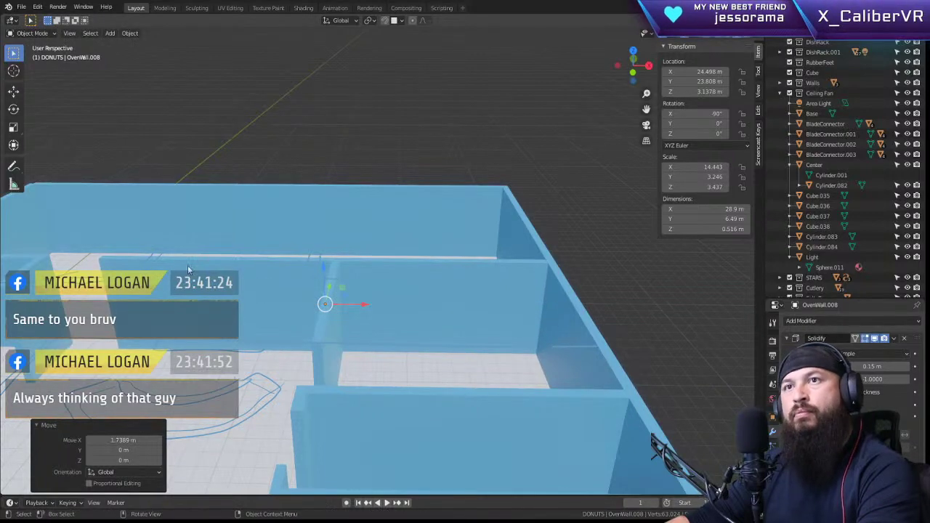
Step: Examine the partition walls against the sketched floor plan in perspective and from directly above
{"action": "middle_click_drag", "start_coordinate": [213, 247], "coordinate": [442, 245]}
{"action": "mouse_move", "coordinate": [429, 303]}
{"action": "middle_mouse_down"}
{"action": "mouse_move", "coordinate": [479, 336]}
{"action": "mouse_move", "coordinate": [488, 357]}
{"action": "mouse_move", "coordinate": [404, 305]}
{"action": "mouse_move", "coordinate": [430, 293]}
{"action": "middle_mouse_up"}
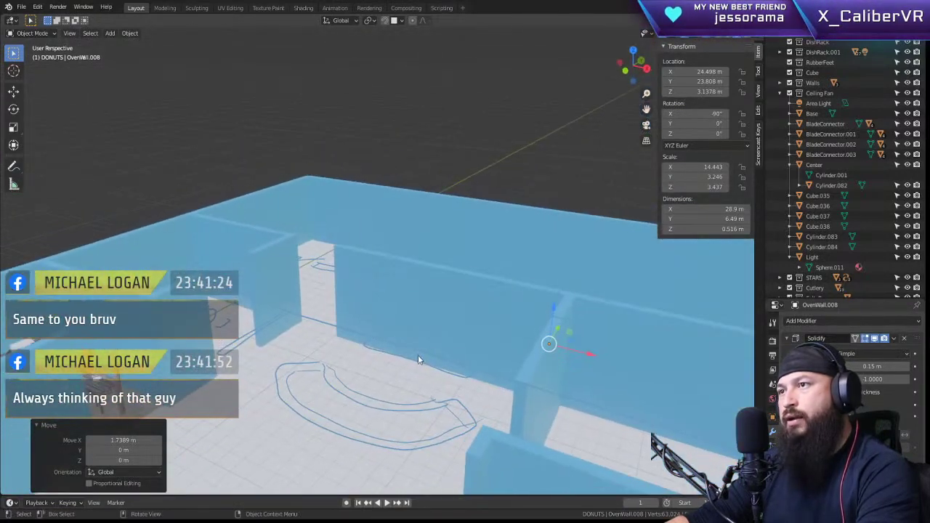
{"action": "scroll", "coordinate": [435, 364], "scroll_direction": "up", "scroll_amount": 3}
{"action": "mouse_move", "coordinate": [450, 373]}
{"action": "middle_mouse_down", "text": "shift"}
{"action": "mouse_move", "coordinate": [450, 264]}
{"action": "mouse_move", "coordinate": [421, 264]}
{"action": "mouse_move", "coordinate": [437, 270]}
{"action": "middle_mouse_up", "text": "shift"}
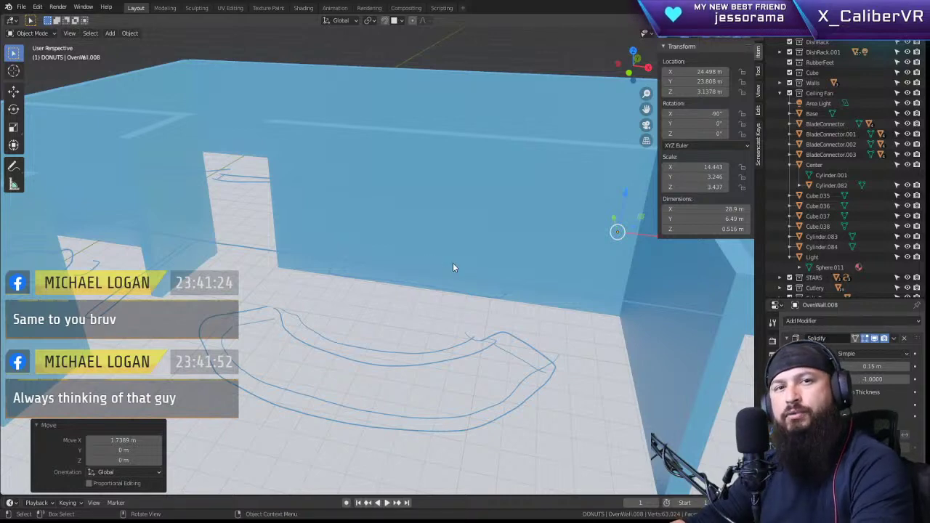
{"action": "mouse_move", "coordinate": [465, 272]}
{"action": "middle_mouse_down"}
{"action": "mouse_move", "coordinate": [487, 271]}
{"action": "mouse_move", "coordinate": [415, 301]}
{"action": "mouse_move", "coordinate": [429, 305]}
{"action": "middle_mouse_up"}
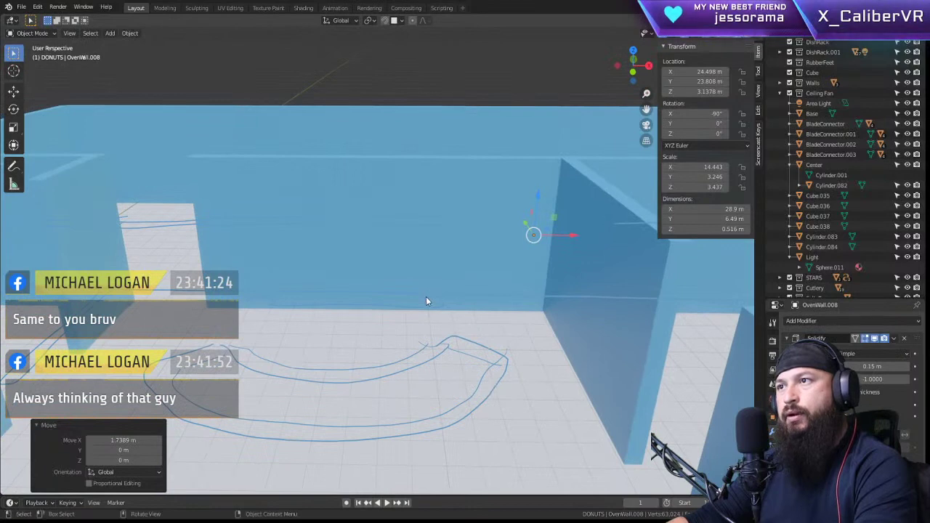
{"action": "middle_click_drag", "start_coordinate": [425, 298], "coordinate": [481, 341]}
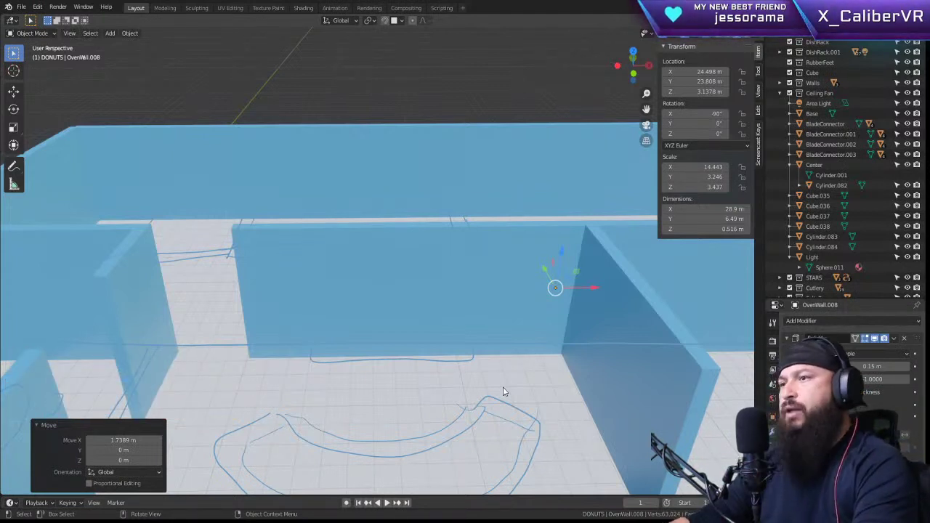
{"action": "middle_click_drag", "start_coordinate": [350, 311], "coordinate": [405, 232]}
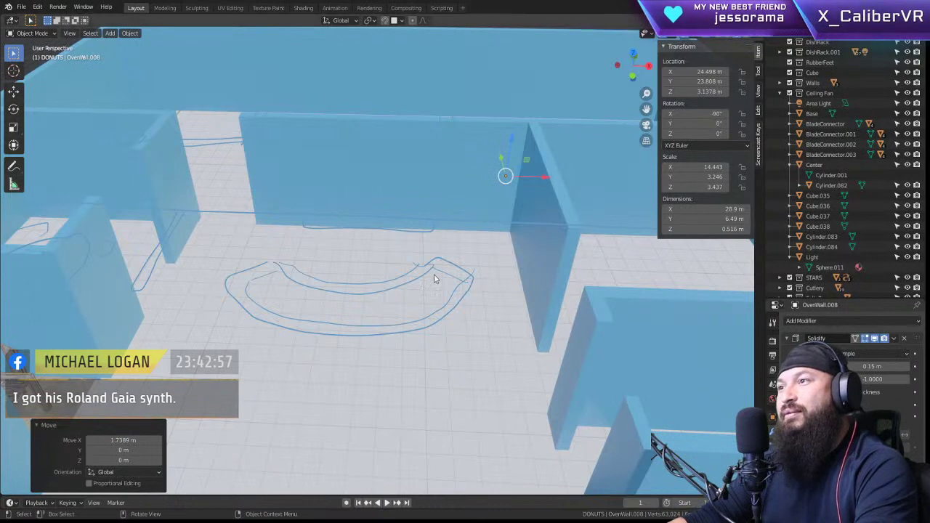
{"action": "mouse_move", "coordinate": [434, 274]}
{"action": "middle_mouse_down"}
{"action": "mouse_move", "coordinate": [430, 257]}
{"action": "mouse_move", "coordinate": [420, 283]}
{"action": "middle_mouse_up"}
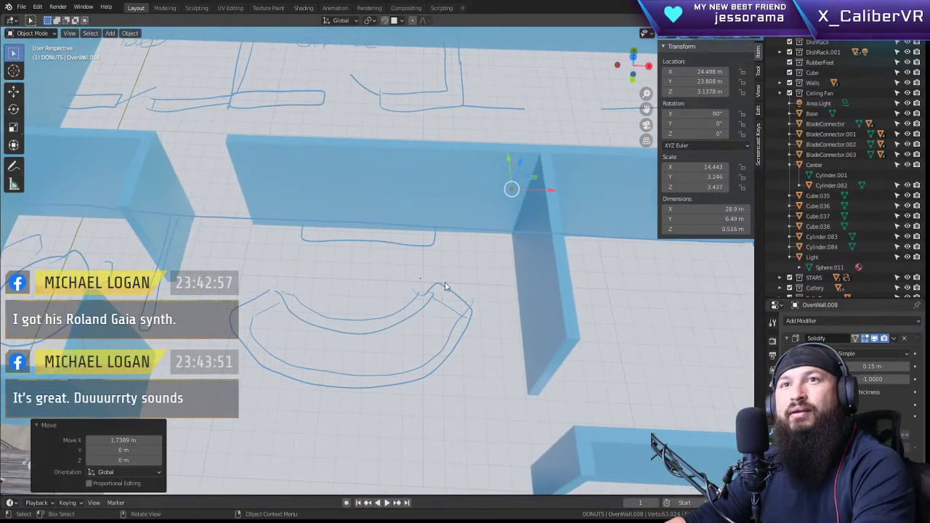
{"action": "middle_click_drag", "start_coordinate": [501, 310], "coordinate": [540, 291]}
{"action": "scroll", "coordinate": [513, 332], "scroll_direction": "down", "scroll_amount": 3}
{"action": "middle_click_drag", "start_coordinate": [515, 321], "coordinate": [189, 287]}
{"action": "middle_click_drag", "start_coordinate": [414, 315], "coordinate": [299, 290]}
{"action": "mouse_move", "coordinate": [405, 337]}
{"action": "middle_mouse_down"}
{"action": "mouse_move", "coordinate": [349, 340]}
{"action": "mouse_move", "coordinate": [404, 341]}
{"action": "middle_mouse_up"}
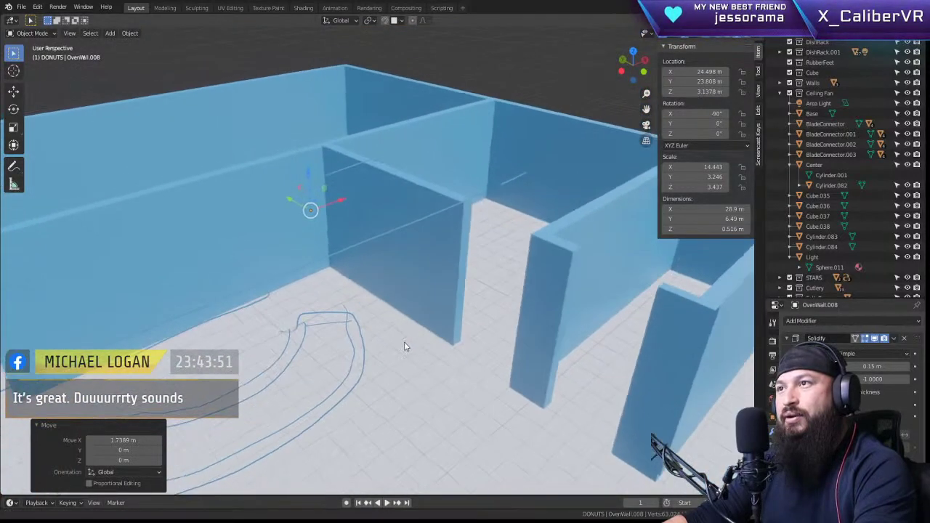
{"action": "middle_click_drag", "start_coordinate": [460, 314], "coordinate": [395, 305]}
{"action": "scroll", "coordinate": [405, 324], "scroll_direction": "down", "scroll_amount": 5}
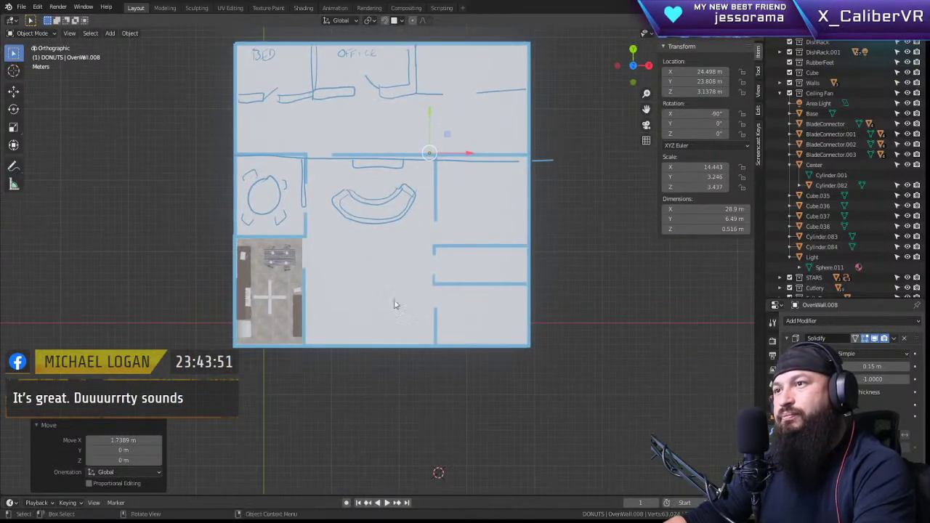
{"action": "scroll", "coordinate": [404, 318], "scroll_direction": "up", "scroll_amount": 2}
{"action": "scroll", "coordinate": [395, 290], "scroll_direction": "down", "scroll_amount": 1}
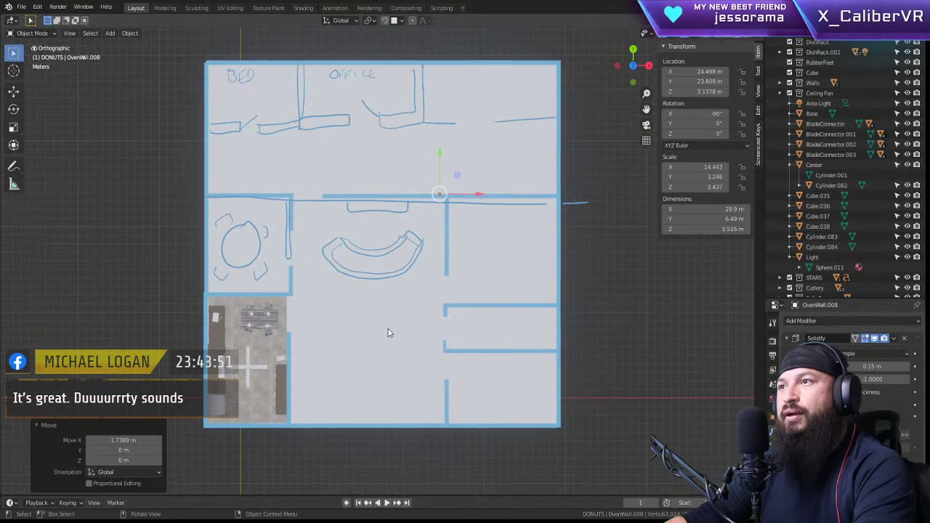
{"action": "scroll", "coordinate": [388, 332], "scroll_direction": "up", "scroll_amount": 1}
{"action": "middle_click_drag", "start_coordinate": [406, 342], "coordinate": [428, 364], "text": "shift"}
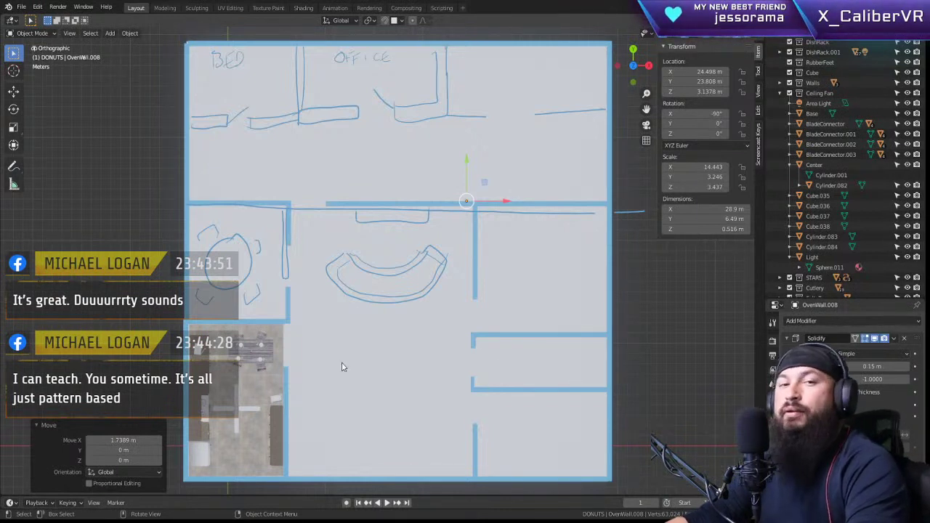
{"action": "middle_click_drag", "start_coordinate": [423, 266], "coordinate": [438, 289], "text": "shift"}
{"action": "scroll", "coordinate": [440, 285], "scroll_direction": "down", "scroll_amount": 1}
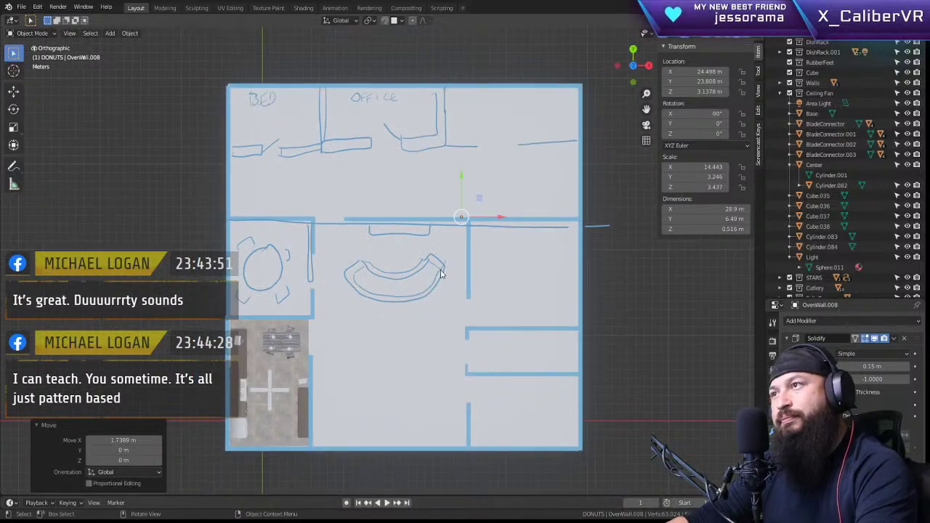
{"action": "scroll", "coordinate": [440, 274], "scroll_direction": "up", "scroll_amount": 1}
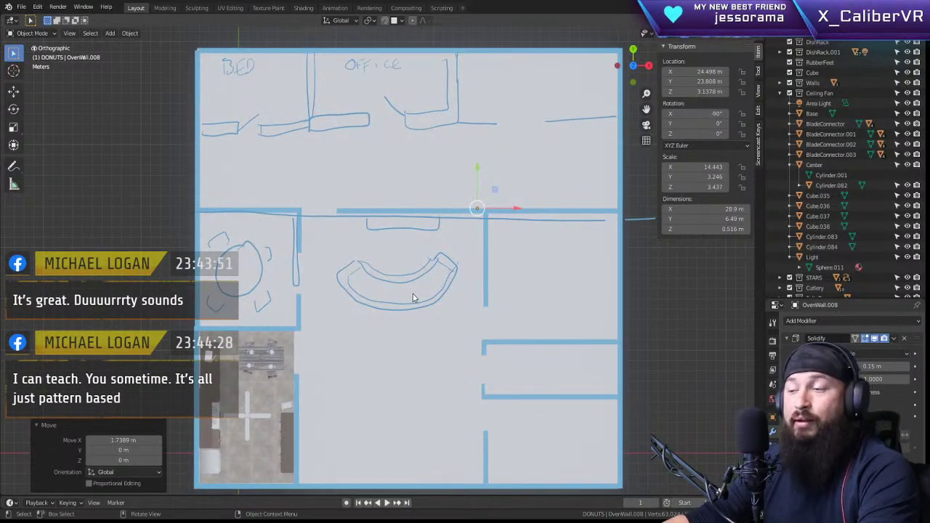
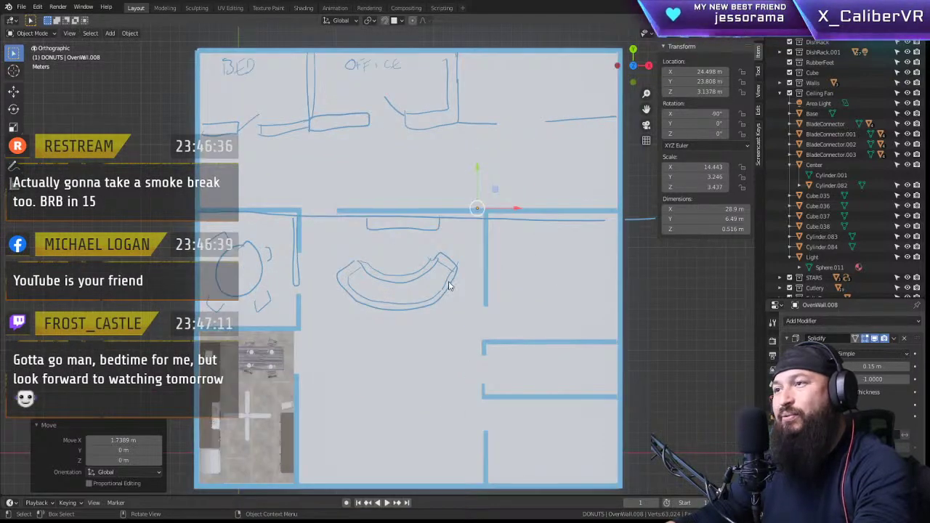
{"action": "middle_click_drag", "start_coordinate": [494, 311], "coordinate": [429, 254]}
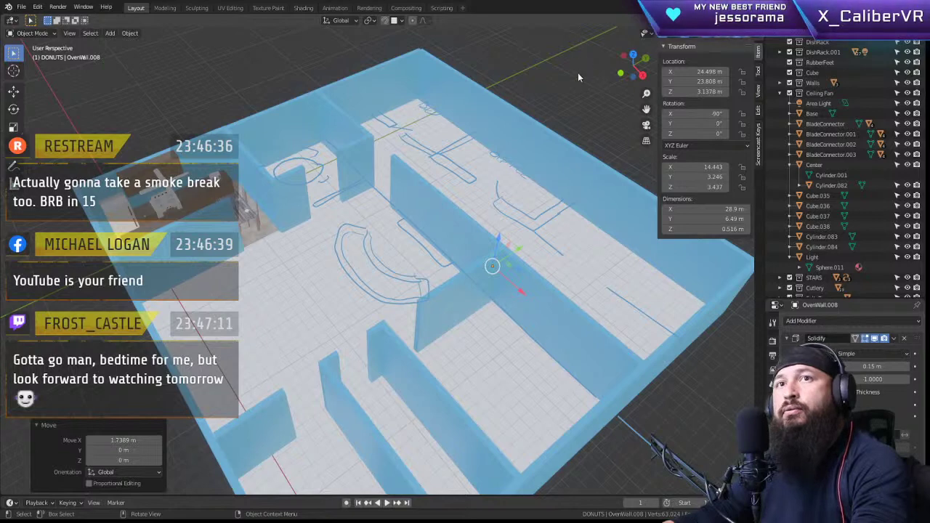
{"action": "middle_click_drag", "start_coordinate": [418, 244], "coordinate": [494, 285]}
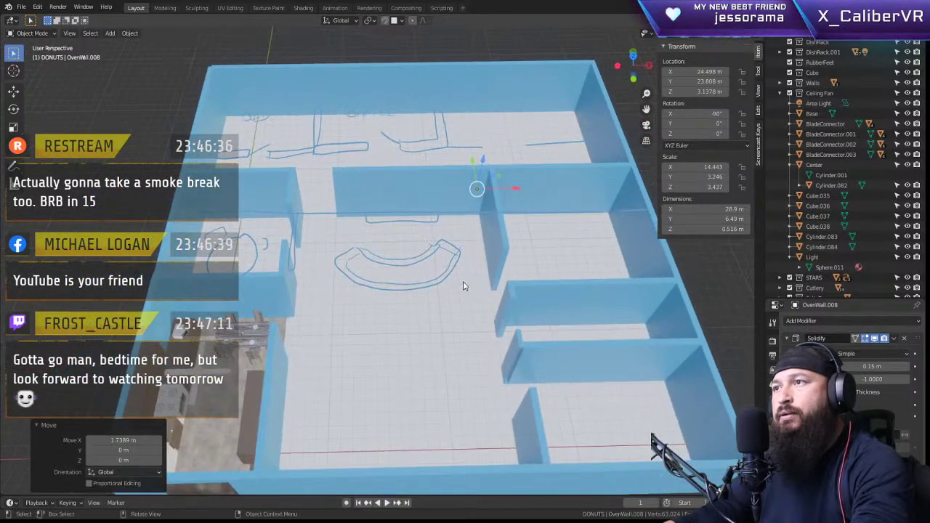
Step: Add a 2 m cube mesh inside the curved outline sketched on the central room's floor
{"action": "scroll", "coordinate": [436, 282], "scroll_direction": "up", "scroll_amount": 5}
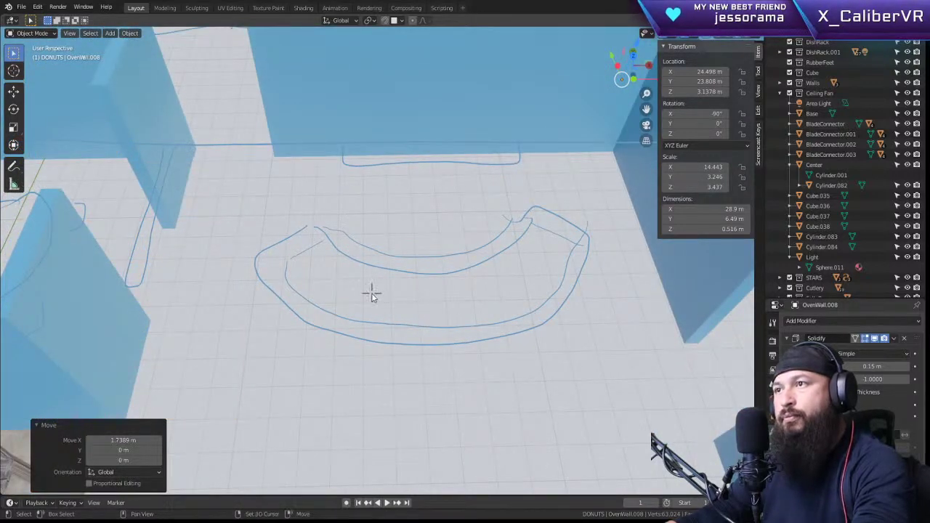
{"action": "key", "text": "shift+a"}
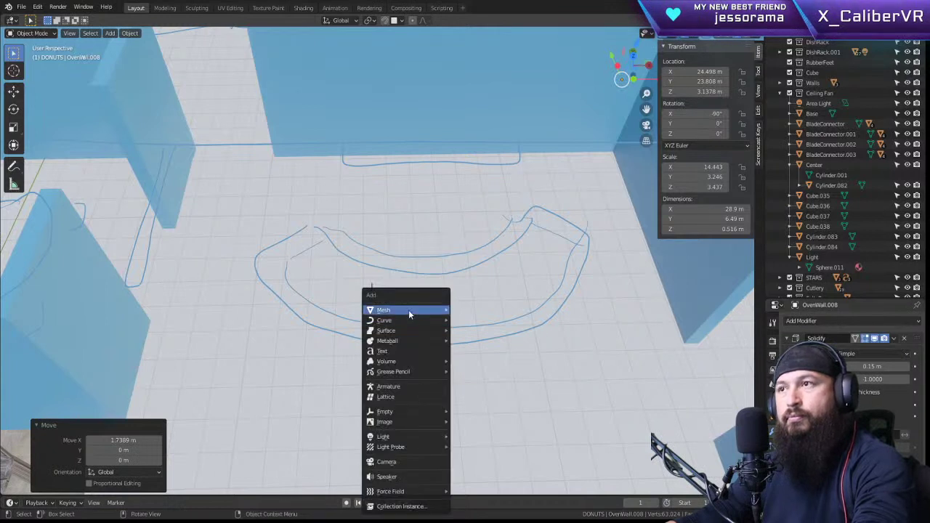
{"action": "mouse_move", "coordinate": [408, 310]}
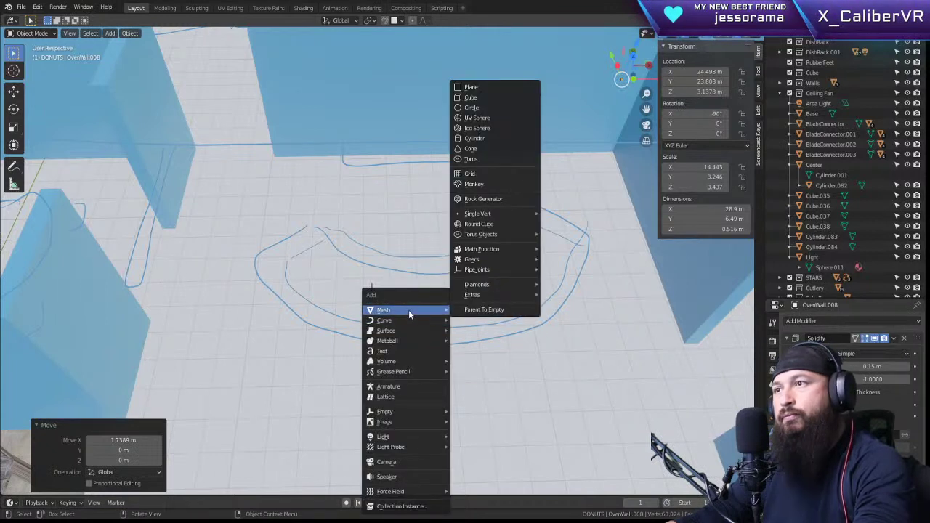
{"action": "left_click", "coordinate": [498, 100]}
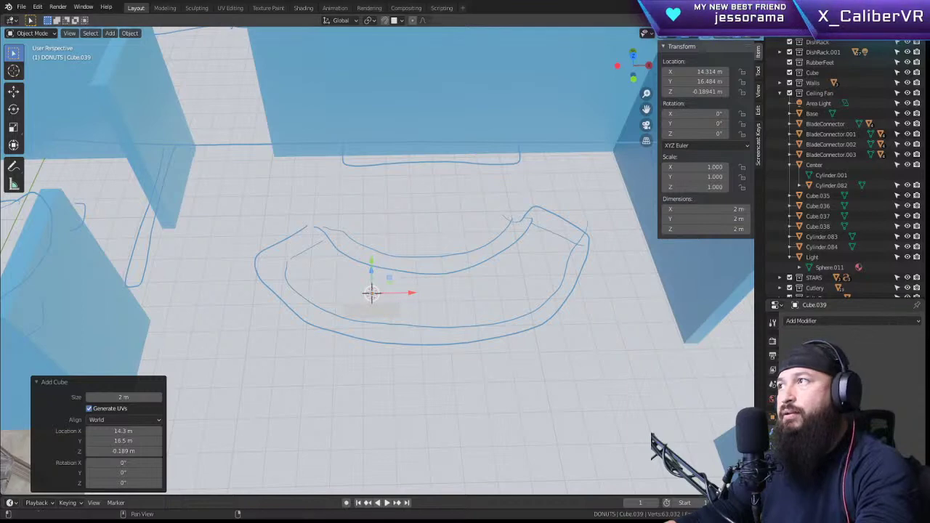
Step: Display the objects in distinct random colours in the viewport and turn off the see-through X-ray display
{"action": "left_click", "coordinate": [730, 37]}
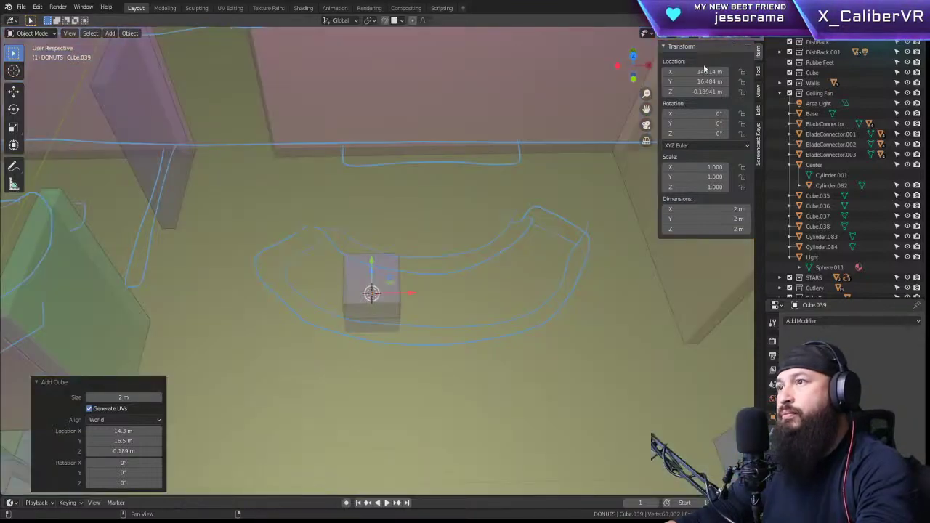
{"action": "middle_click_drag", "start_coordinate": [420, 315], "coordinate": [488, 267]}
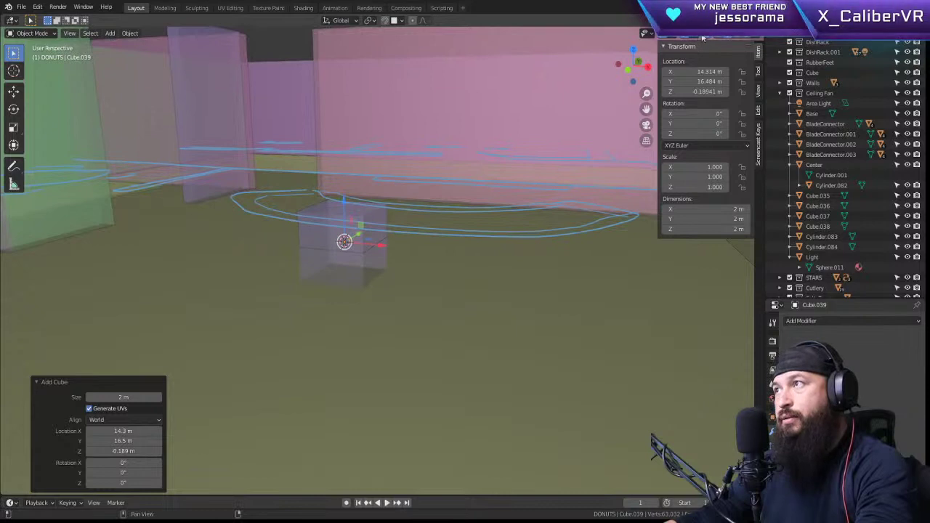
{"action": "key", "text": "ctrl+z"}
{"action": "left_click", "coordinate": [644, 33]}
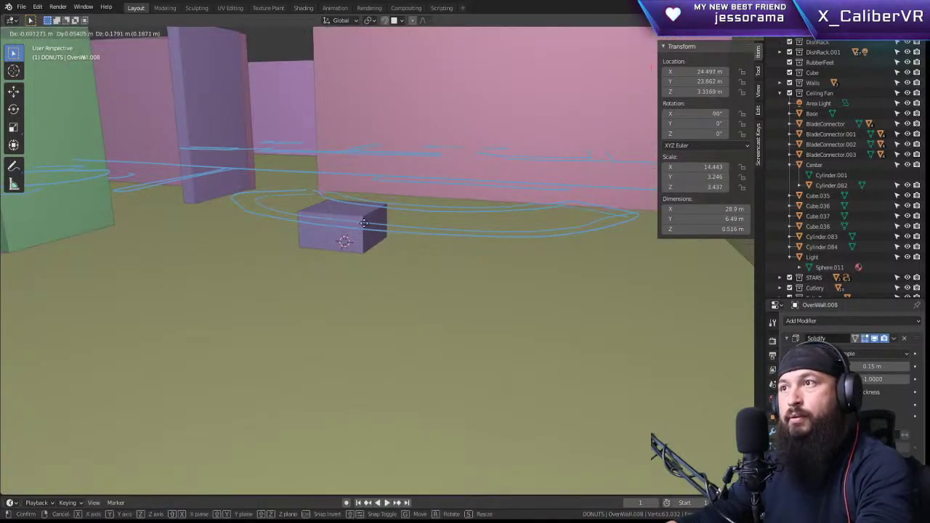
Step: Raise the new cube about 1.04 m along global Z so that it sits on the floor
{"action": "left_click", "coordinate": [360, 224]}
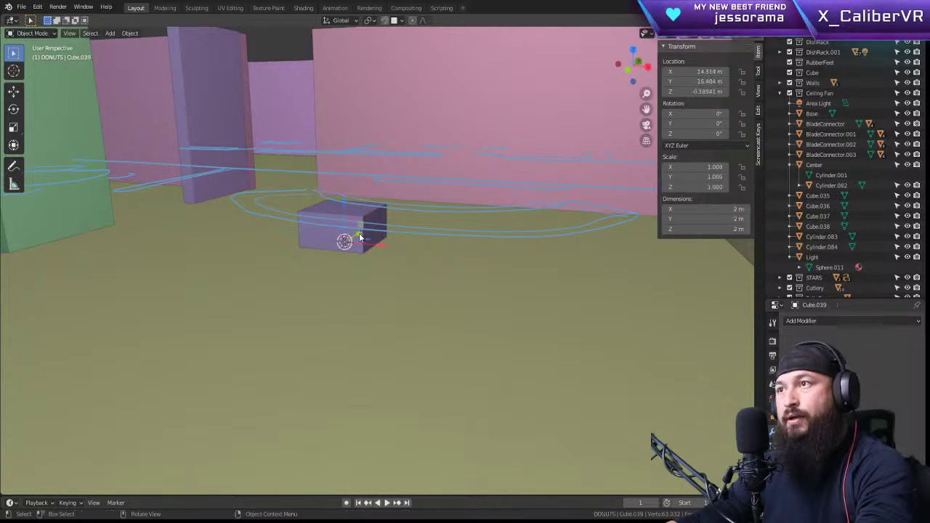
{"action": "key", "text": "g"}
{"action": "key", "text": "z"}
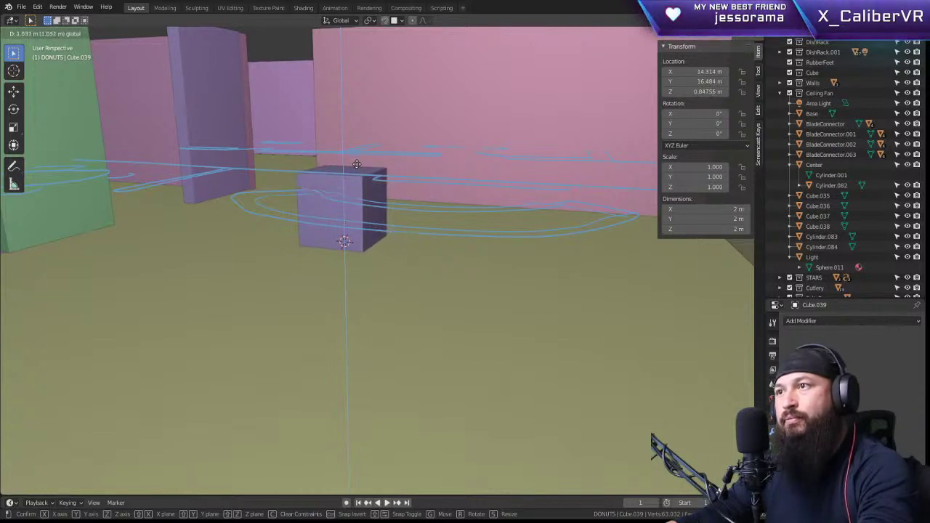
{"action": "left_click", "coordinate": [356, 164]}
Step: Scale the cube by about 4.654 along global X, making it about 9.31 m long
{"action": "middle_click_drag", "start_coordinate": [377, 232], "coordinate": [468, 334]}
{"action": "key", "text": "s"}
{"action": "key", "text": "x"}
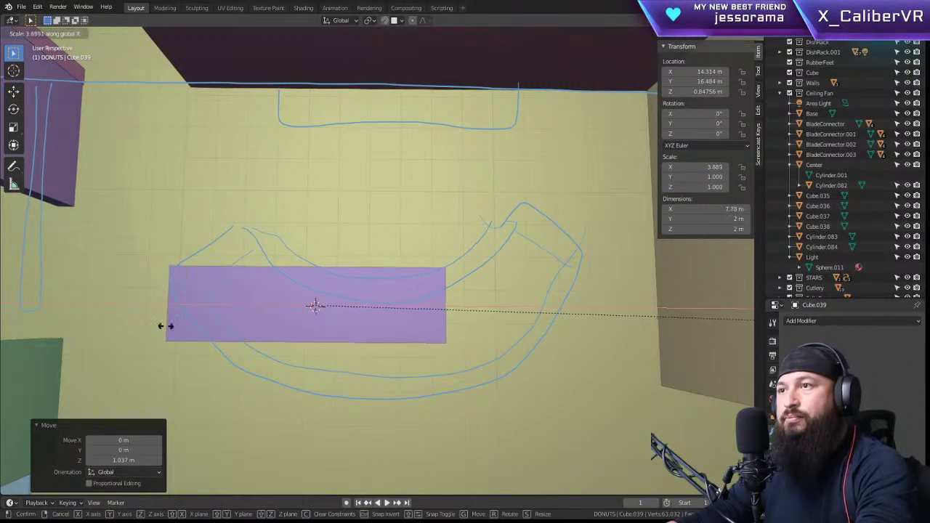
{"action": "left_click", "coordinate": [284, 334]}
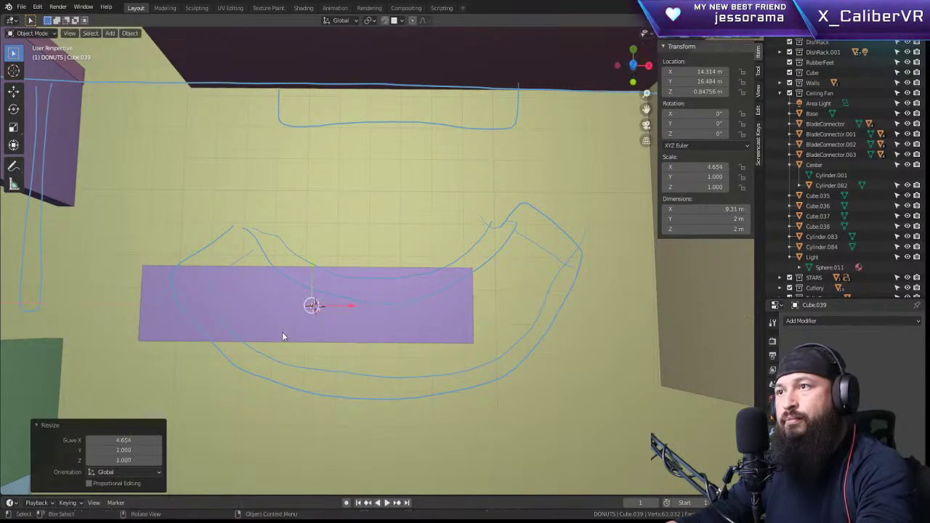
Step: Move the stretched cube about 2.19 m along global X to centre it within the curved floor outline
{"action": "key", "text": "g"}
{"action": "key", "text": "x"}
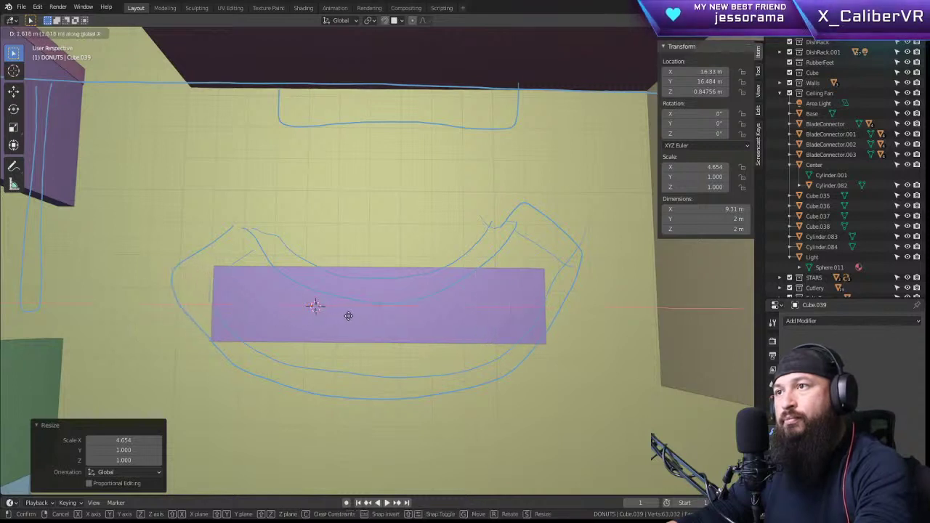
{"action": "left_click", "coordinate": [355, 319]}
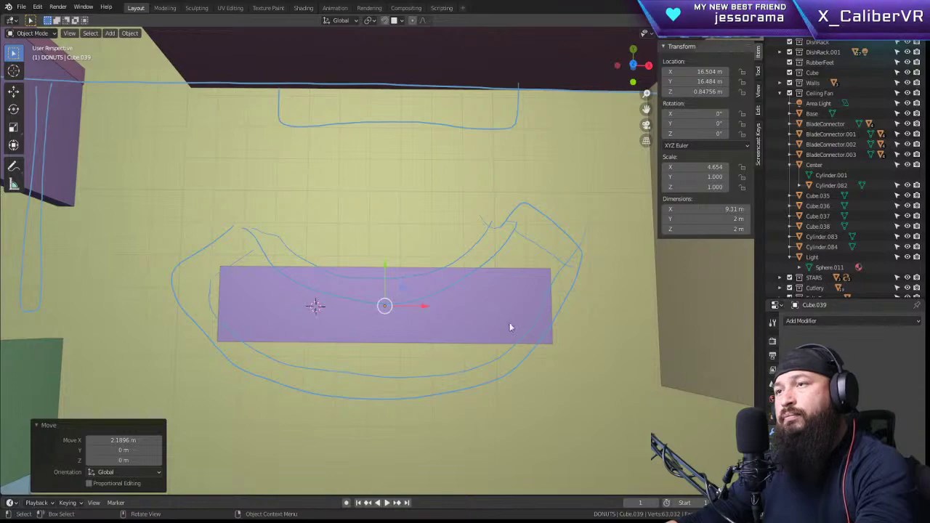
{"action": "middle_click_drag", "start_coordinate": [509, 326], "coordinate": [330, 259]}
{"action": "scroll", "coordinate": [329, 260], "scroll_direction": "down", "scroll_amount": 3}
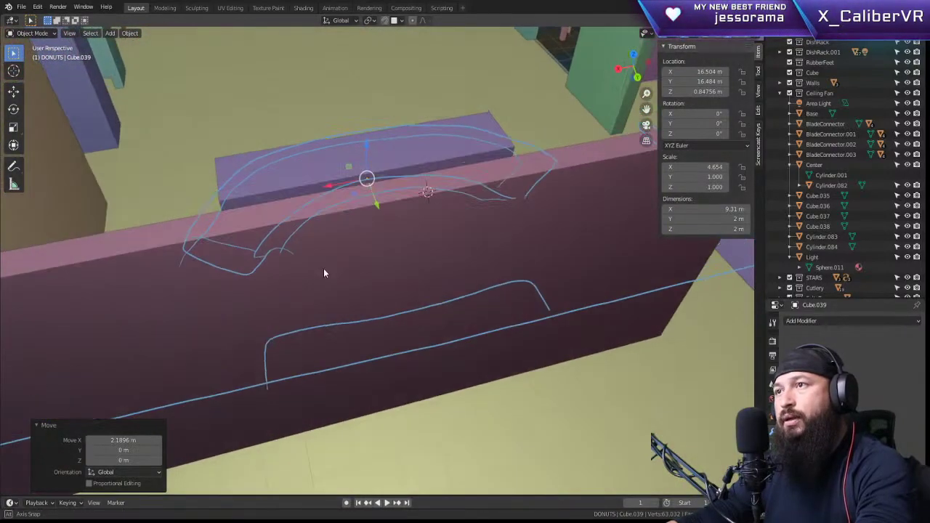
Step: Hide the long maroon partition, the tan divider, the blue partition and the green back wall around the central room
{"action": "scroll", "coordinate": [351, 273], "scroll_direction": "down", "scroll_amount": 5}
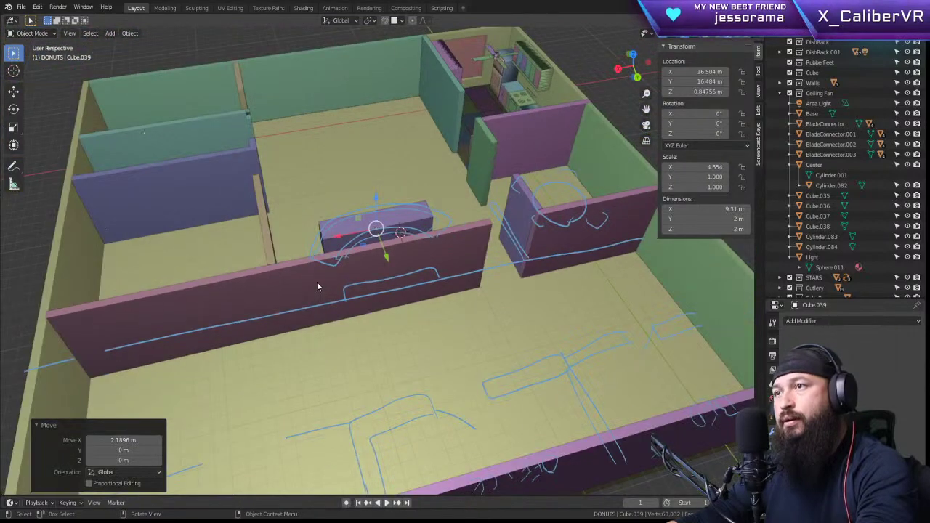
{"action": "left_click", "coordinate": [317, 281]}
{"action": "key", "text": "h"}
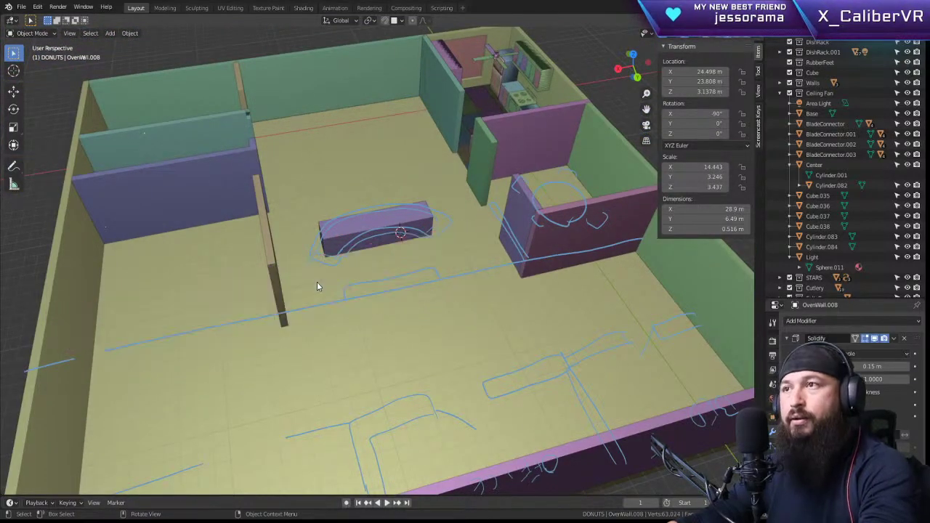
{"action": "left_click", "coordinate": [267, 230]}
{"action": "key", "text": "h"}
{"action": "left_click", "coordinate": [239, 189]}
{"action": "key", "text": "h"}
{"action": "left_click", "coordinate": [302, 107]}
{"action": "key", "text": "h"}
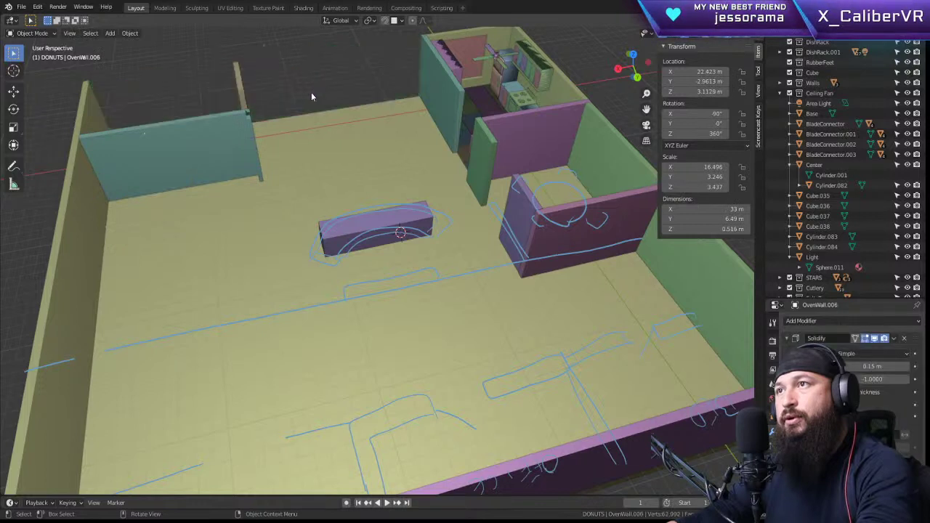
Step: Hide the long green outer wall, the short green partition and the short purple partition near the round table outline
{"action": "left_click", "coordinate": [604, 162]}
{"action": "key", "text": "h"}
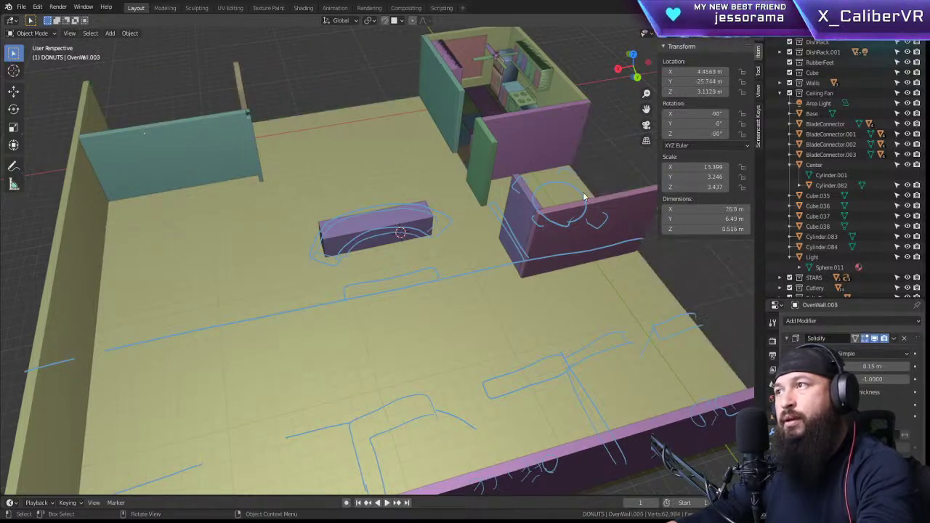
{"action": "left_click", "coordinate": [486, 156]}
{"action": "key", "text": "h"}
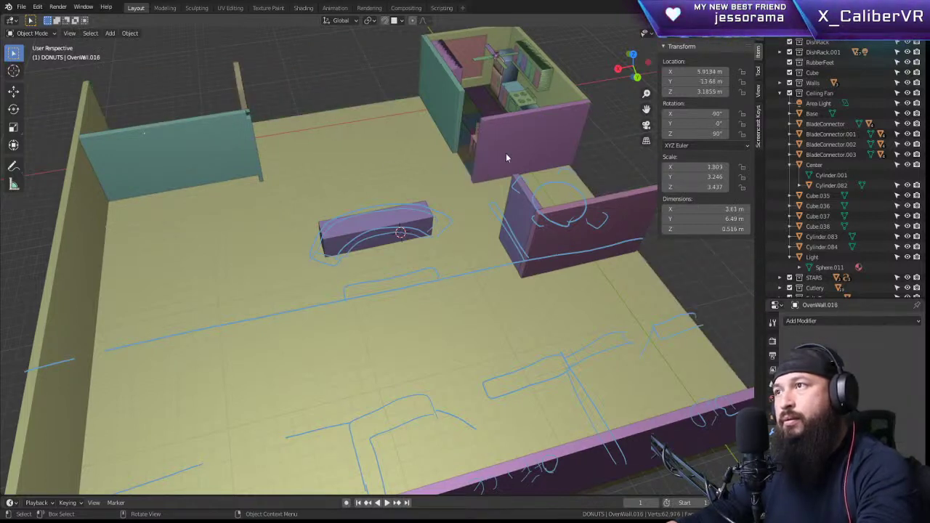
{"action": "left_click", "coordinate": [518, 222]}
{"action": "key", "text": "h"}
Step: Examine from above how the stretched cube fits within the curved floor outline
{"action": "middle_click_drag", "start_coordinate": [402, 216], "coordinate": [253, 258]}
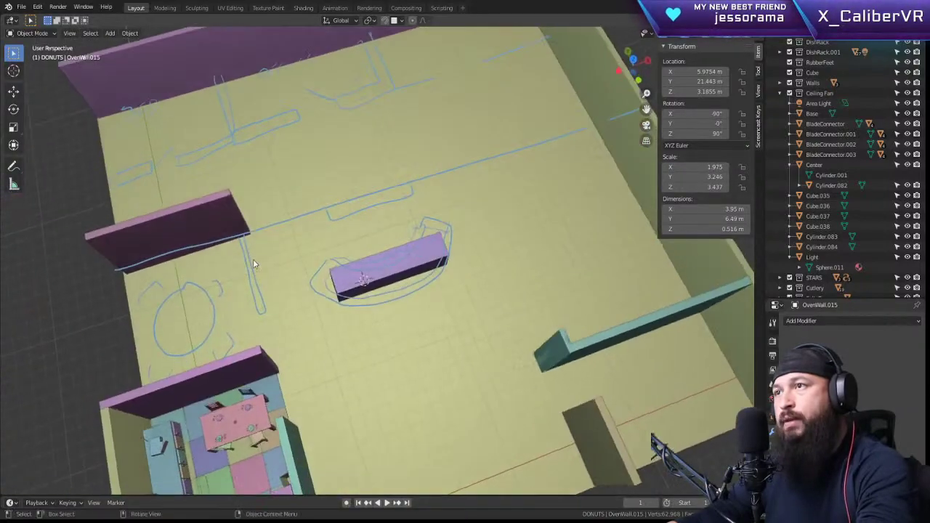
{"action": "scroll", "coordinate": [458, 304], "scroll_direction": "up", "scroll_amount": 4}
{"action": "middle_click_drag", "start_coordinate": [450, 294], "coordinate": [179, 270]}
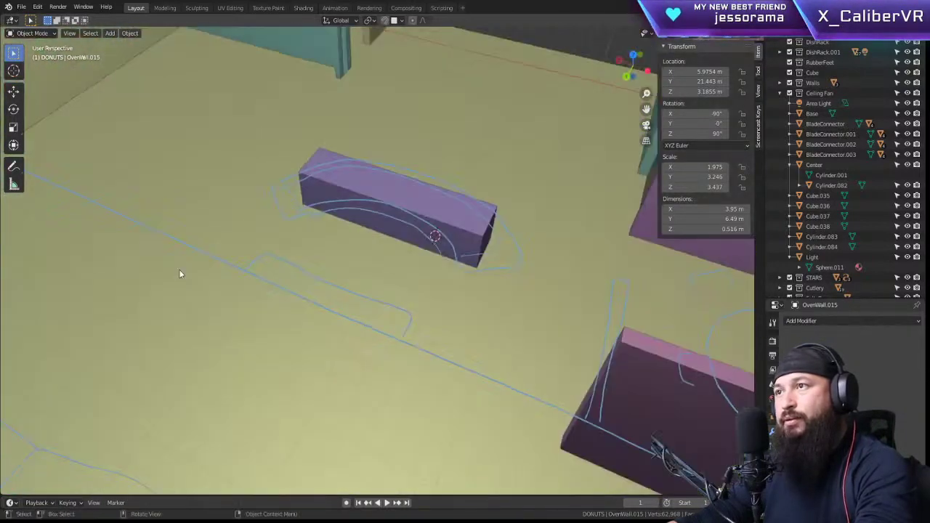
{"action": "left_click", "coordinate": [346, 181]}
{"action": "key", "text": "KP_Decimal"}
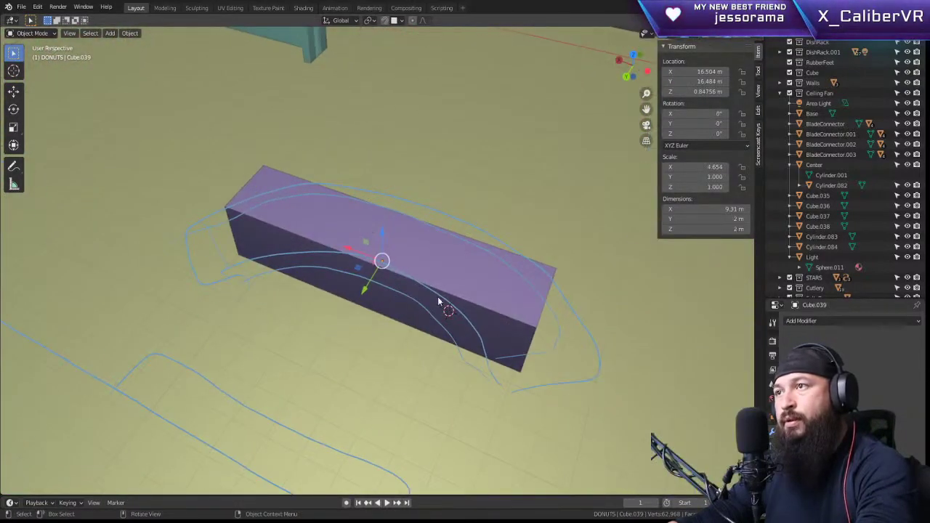
{"action": "middle_click_drag", "start_coordinate": [440, 305], "coordinate": [686, 352]}
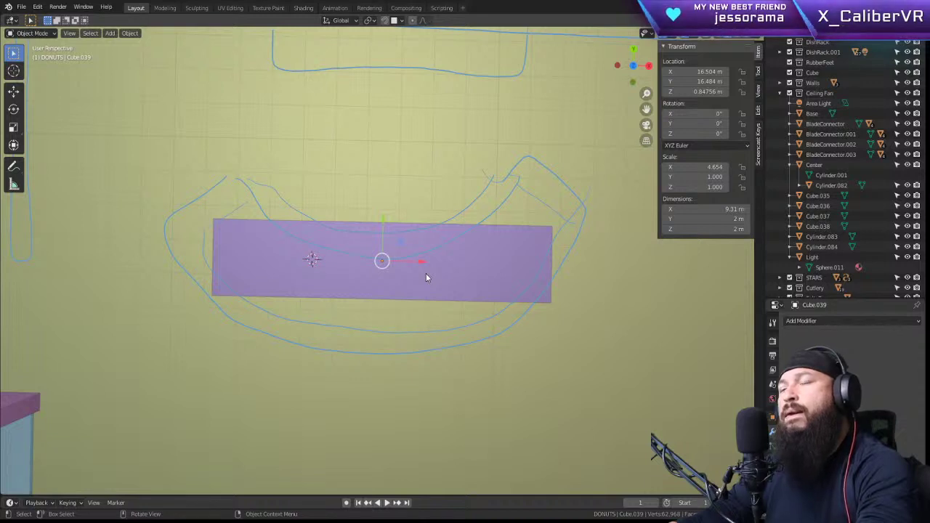
{"action": "scroll", "coordinate": [426, 276], "scroll_direction": "down", "scroll_amount": 3}
{"action": "scroll", "coordinate": [426, 277], "scroll_direction": "up", "scroll_amount": 2}
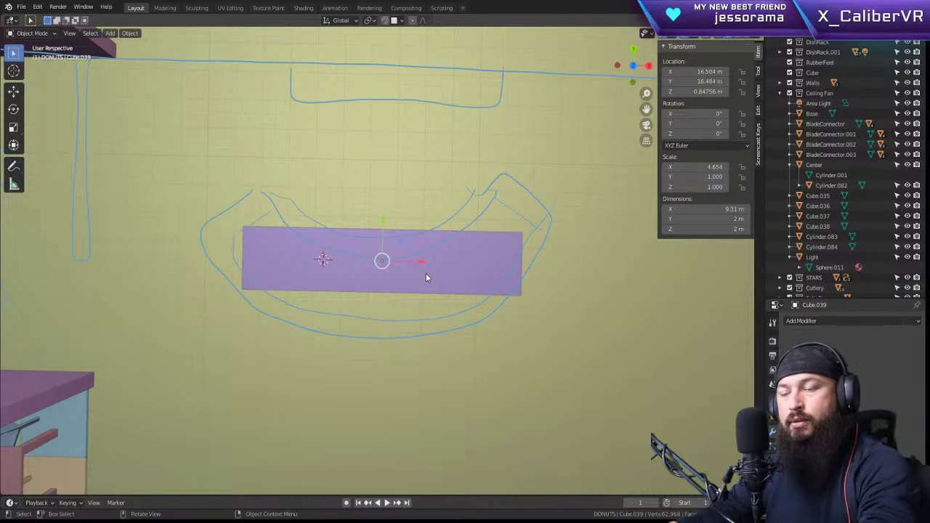
Step: Delete the stretched cube from the curved outline
{"action": "left_click", "coordinate": [425, 276]}
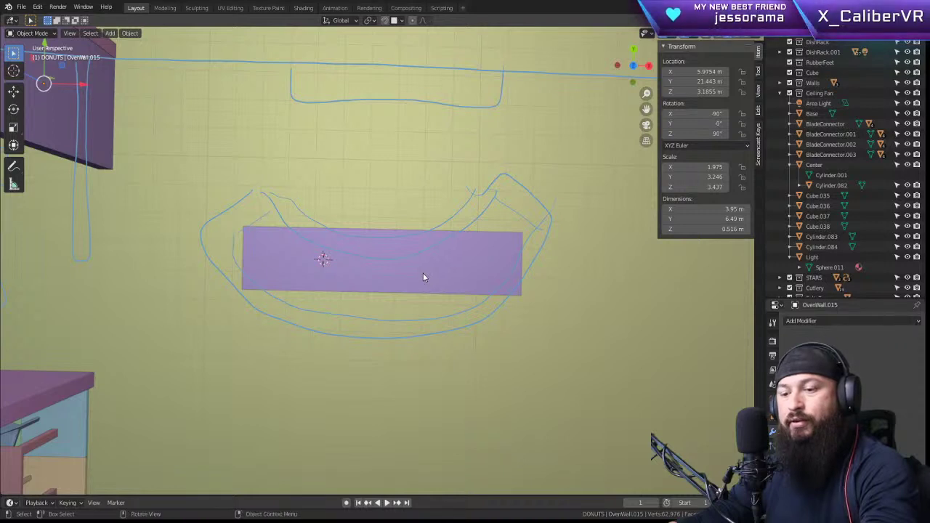
{"action": "middle_click_drag", "start_coordinate": [342, 248], "coordinate": [343, 252], "text": "ctrl+shift"}
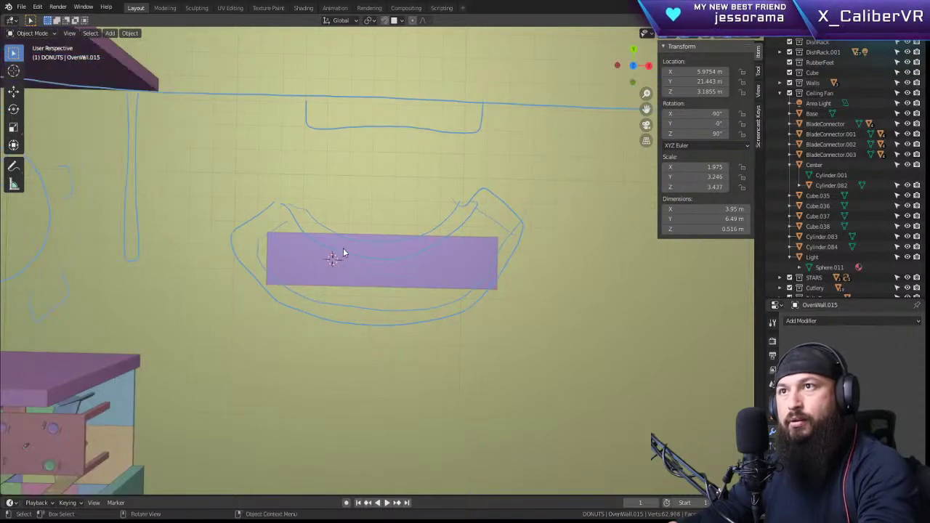
{"action": "middle_click_drag", "start_coordinate": [407, 265], "coordinate": [411, 243]}
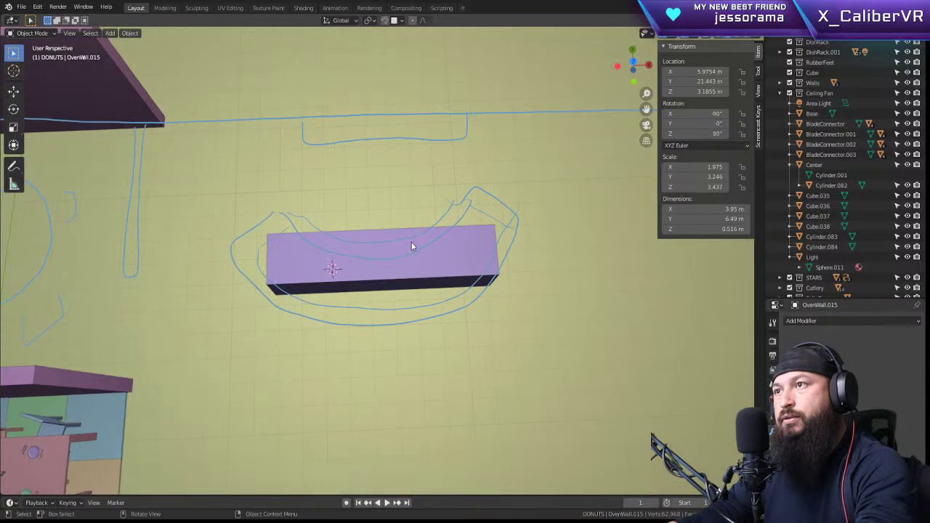
{"action": "left_click", "coordinate": [408, 244]}
{"action": "key", "text": "Delete"}
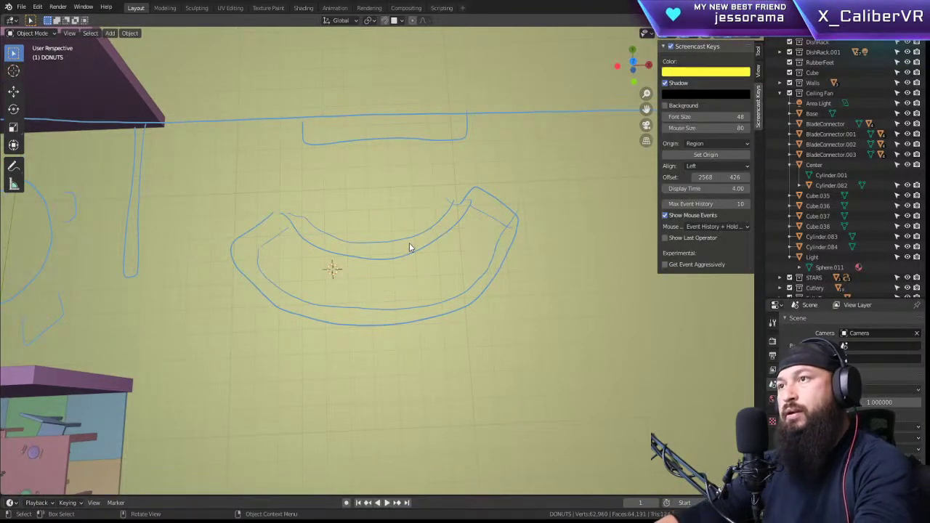
Step: Add a 2 m cube at the 3D cursor and raise it about 1.09 m along global Z onto the floor
{"action": "key", "text": "shift+a"}
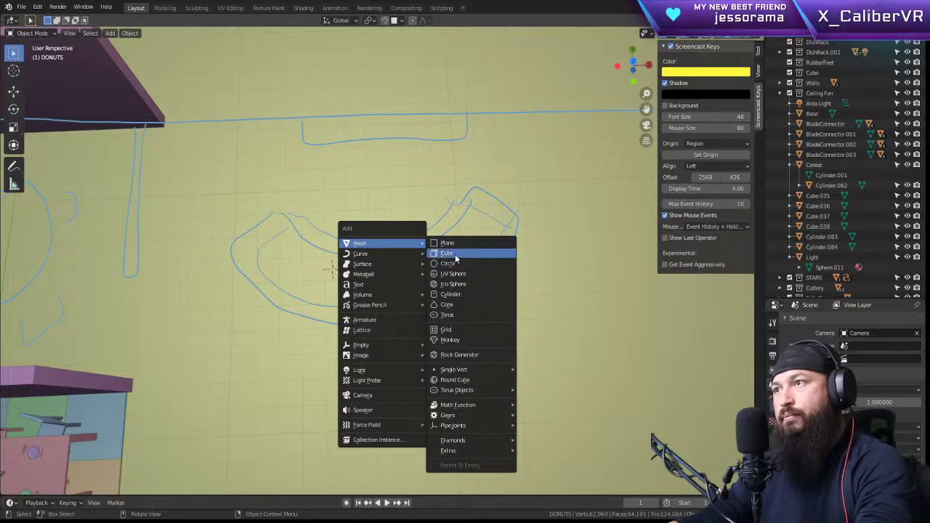
{"action": "left_click", "coordinate": [449, 252]}
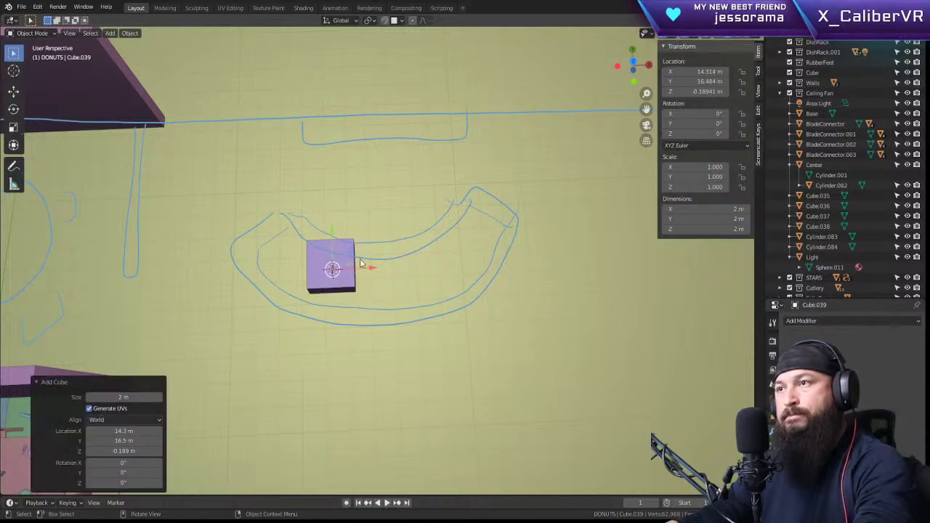
{"action": "scroll", "coordinate": [392, 242], "scroll_direction": "up", "scroll_amount": 6}
{"action": "middle_click_drag", "start_coordinate": [465, 242], "coordinate": [424, 183]}
{"action": "scroll", "coordinate": [421, 180], "scroll_direction": "down", "scroll_amount": 4}
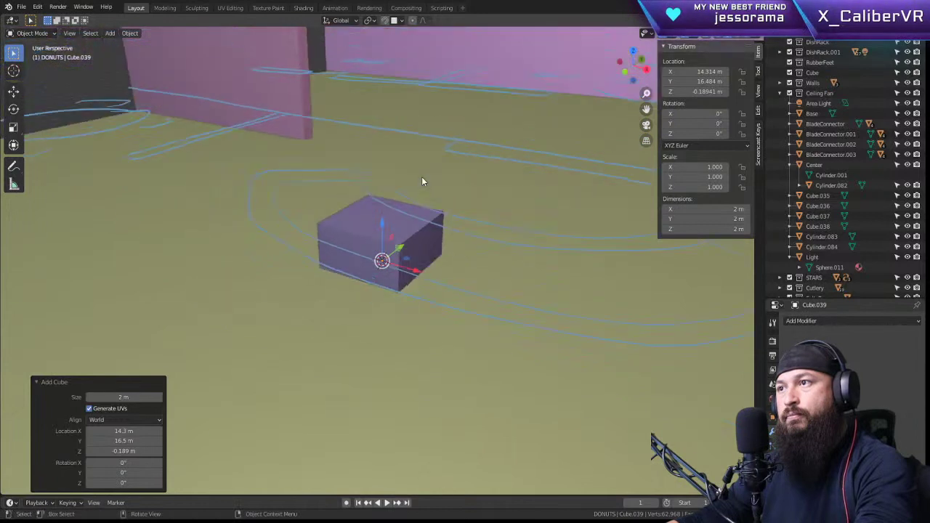
{"action": "key", "text": "g"}
{"action": "key", "text": "z"}
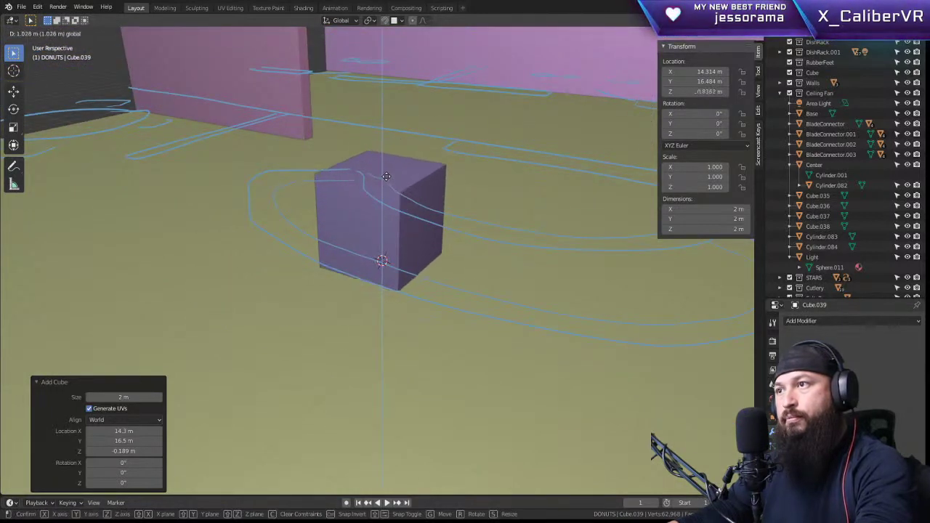
{"action": "left_click", "coordinate": [392, 182]}
Step: In top view, move the cube about 2.21 m in X and -0.93 m in Y to the middle of the curved outline
{"action": "middle_click_drag", "start_coordinate": [460, 224], "coordinate": [586, 300]}
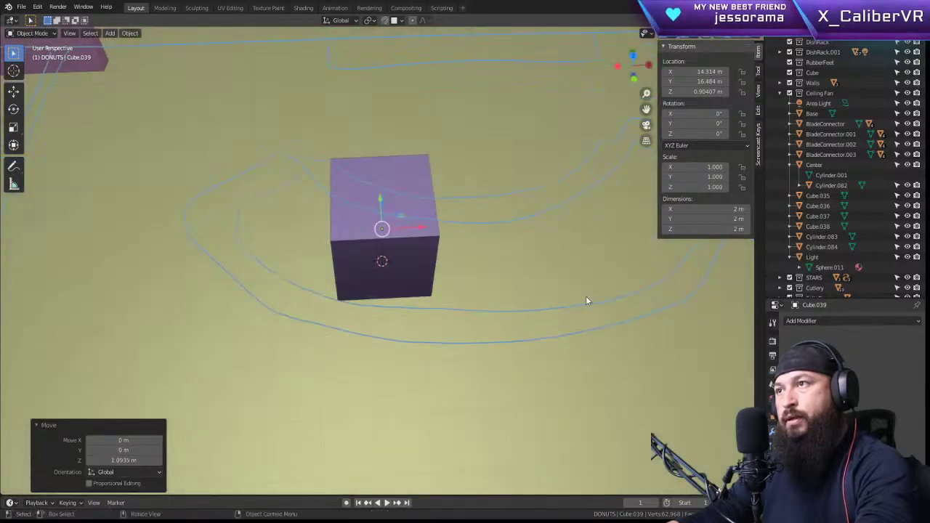
{"action": "middle_click_drag", "start_coordinate": [523, 368], "coordinate": [514, 341]}
{"action": "scroll", "coordinate": [521, 380], "scroll_direction": "down", "scroll_amount": 3}
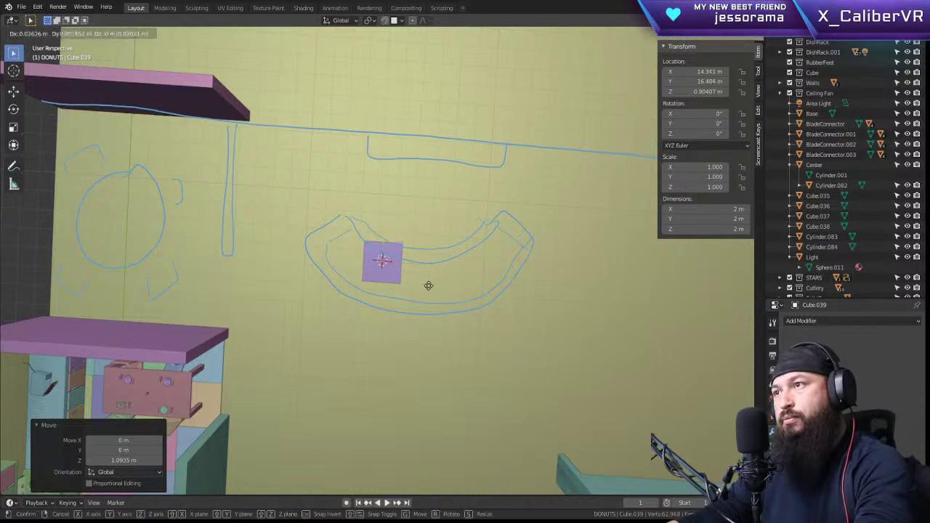
{"action": "key", "text": "g"}
{"action": "right_click", "coordinate": [464, 304]}
{"action": "key", "text": "KP_7"}
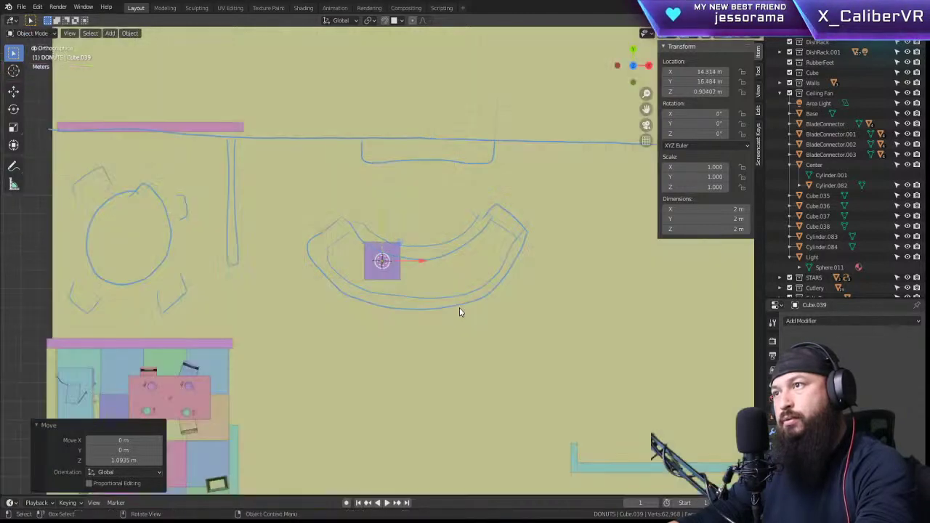
{"action": "key", "text": "g"}
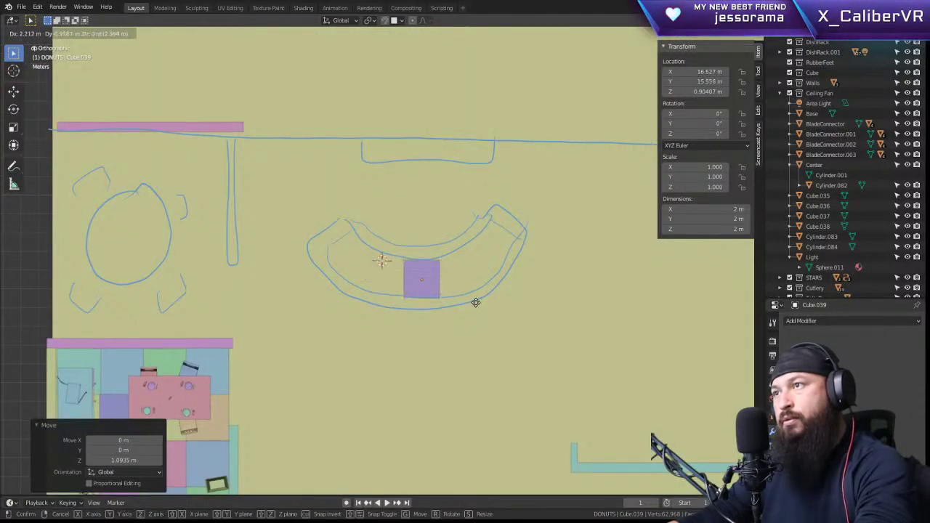
{"action": "left_click", "coordinate": [476, 302]}
Step: Enter Edit Mode on the cube and select its +X side face, working from the top view
{"action": "middle_click_drag", "start_coordinate": [498, 305], "coordinate": [397, 294]}
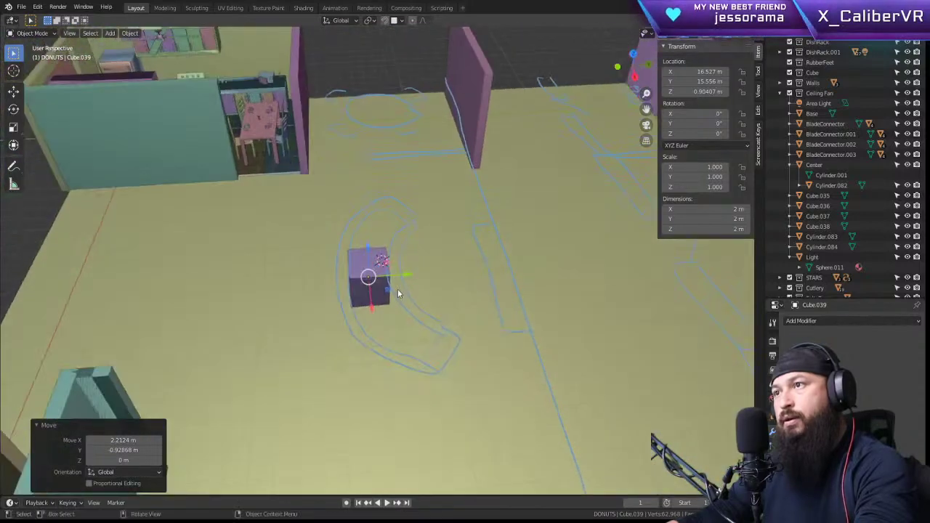
{"action": "key", "text": "2"}
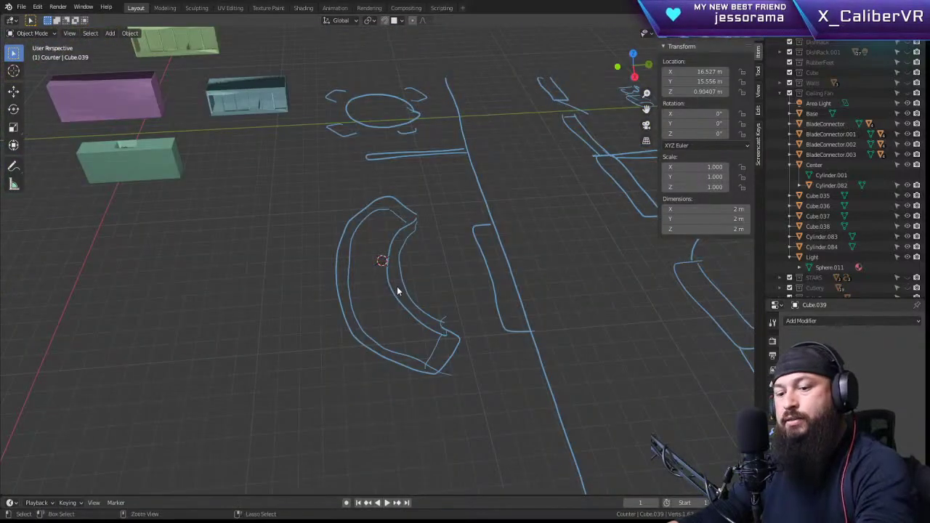
{"action": "key", "text": "1"}
{"action": "key", "text": "Tab"}
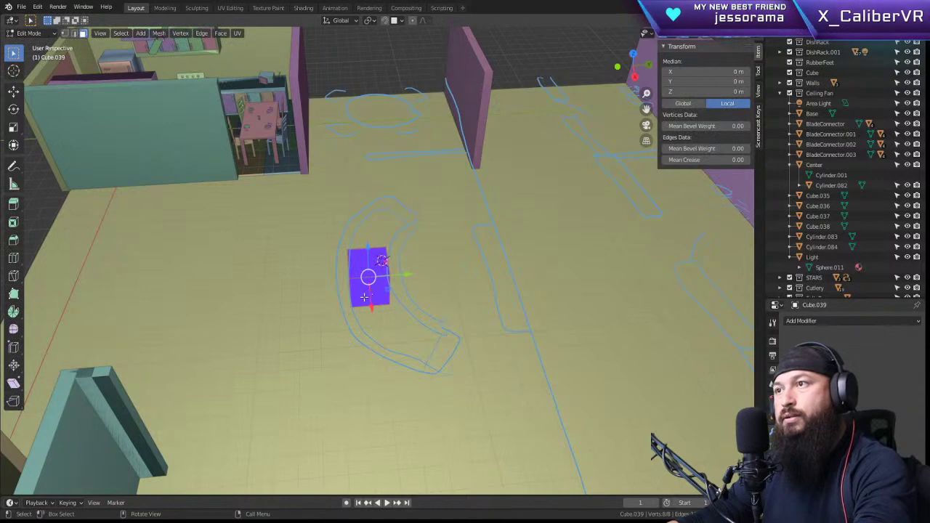
{"action": "left_click", "coordinate": [364, 297]}
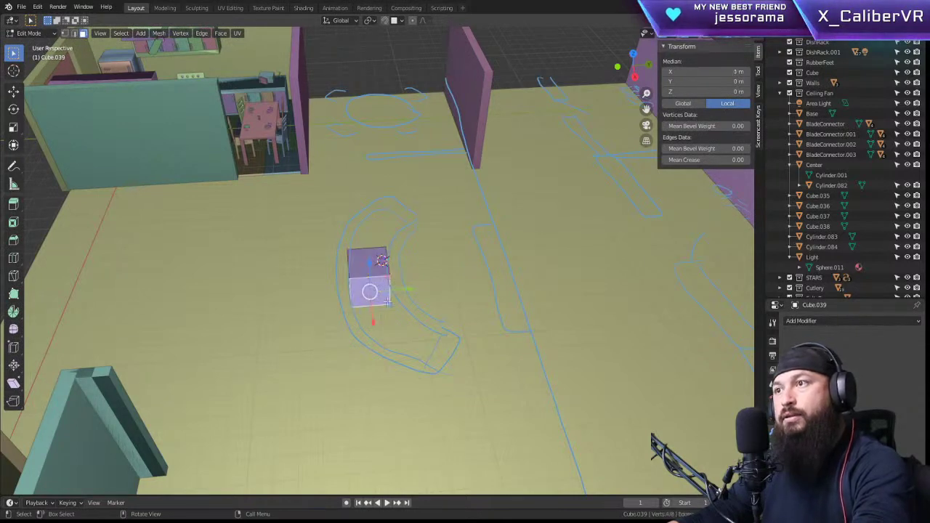
{"action": "key", "text": "KP_Decimal"}
{"action": "middle_click_drag", "start_coordinate": [387, 302], "coordinate": [532, 341]}
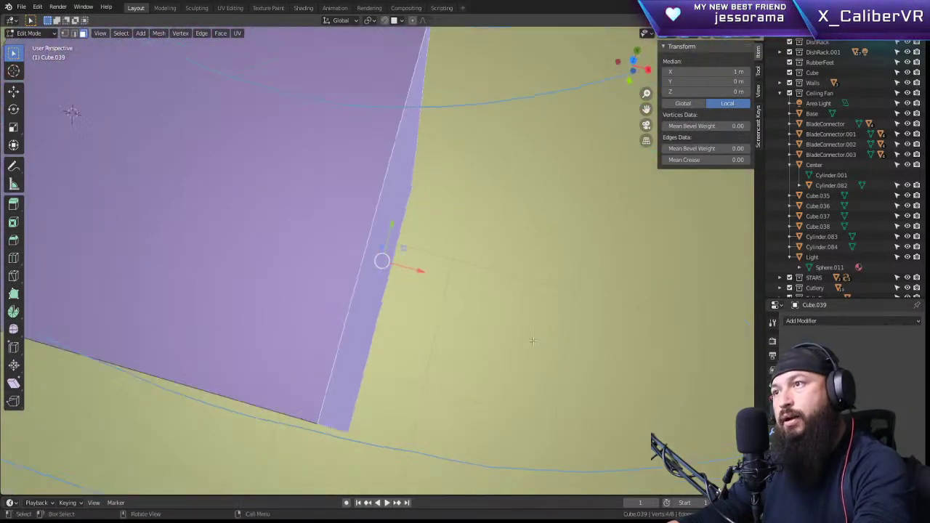
{"action": "key", "text": "KP_7"}
{"action": "scroll", "coordinate": [517, 341], "scroll_direction": "down", "scroll_amount": 6}
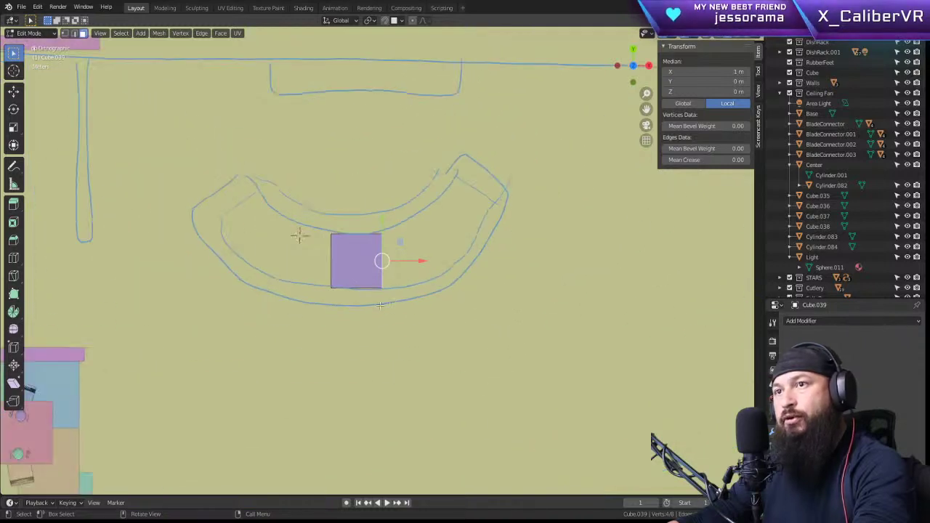
Step: Try to spin the selected side face around the 3D cursor with the Spin tool
{"action": "left_click", "coordinate": [13, 313]}
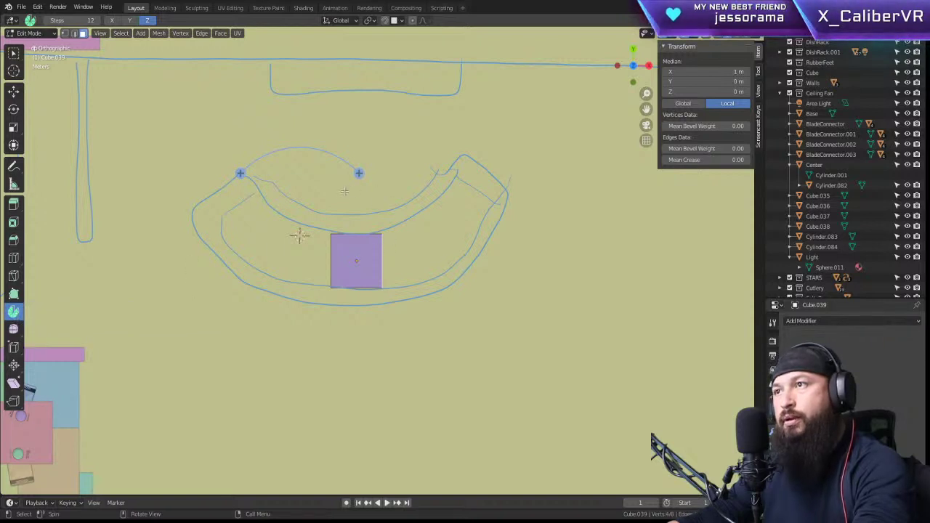
{"action": "left_click_drag", "start_coordinate": [359, 173], "coordinate": [410, 225]}
{"action": "key", "text": "ctrl+z"}
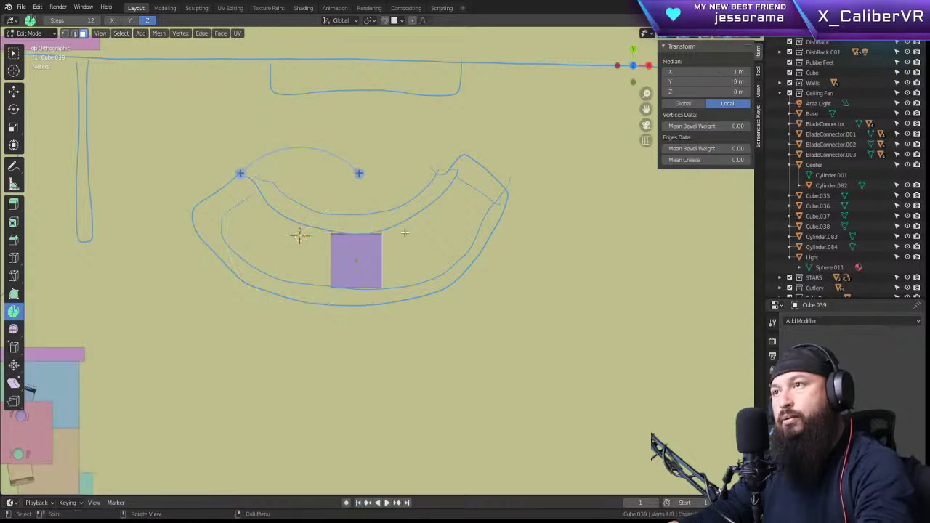
Step: Extrude the selected face about 0.63 m along its normal and place the 3D cursor inside the +X half of the curved outline
{"action": "key", "text": "e"}
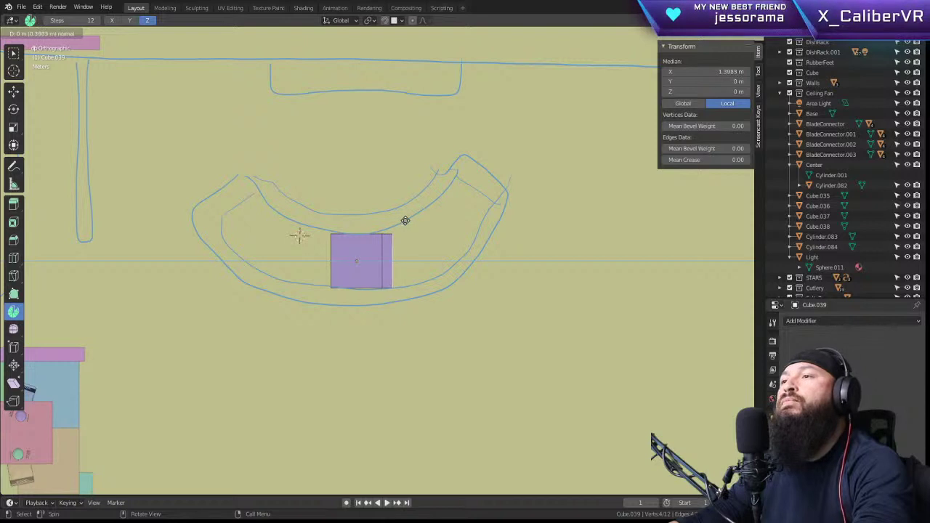
{"action": "left_click", "coordinate": [411, 218]}
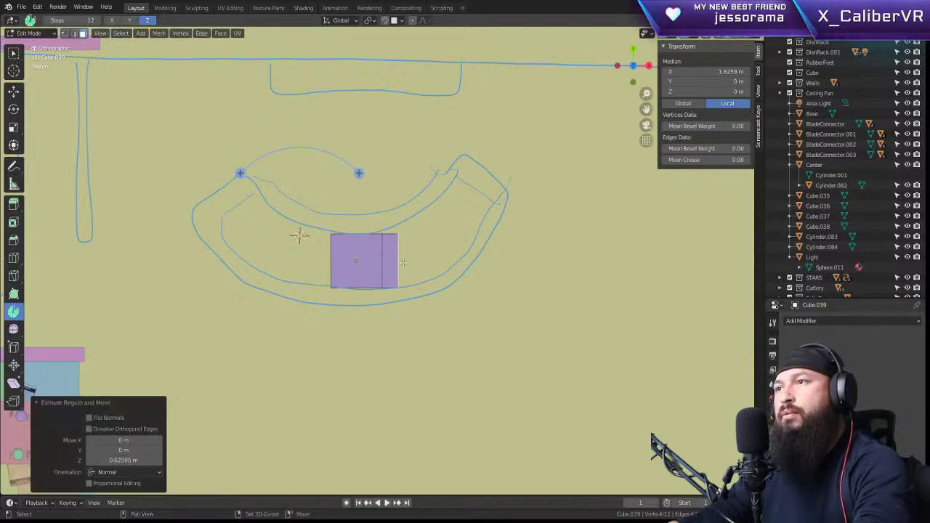
{"action": "right_click", "coordinate": [427, 224], "text": "shift"}
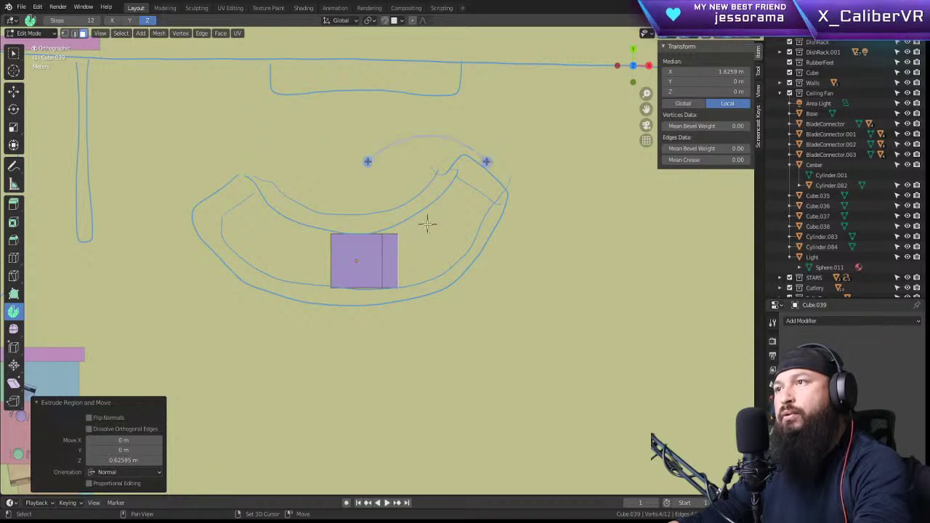
Step: Try spinning the extruded face around the repositioned 3D cursor in 12 steps
{"action": "left_click_drag", "start_coordinate": [486, 162], "coordinate": [400, 183]}
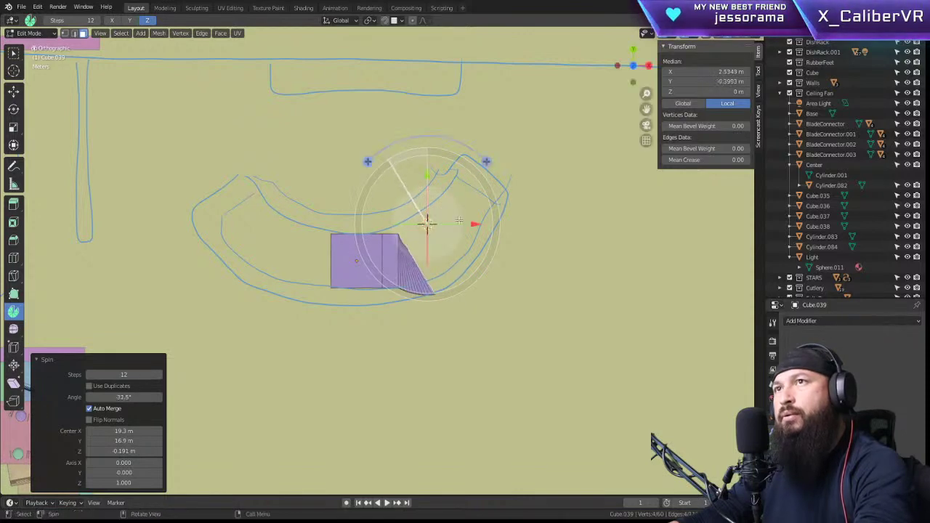
{"action": "key", "text": "ctrl+z"}
{"action": "middle_click_drag", "start_coordinate": [459, 219], "coordinate": [462, 273]}
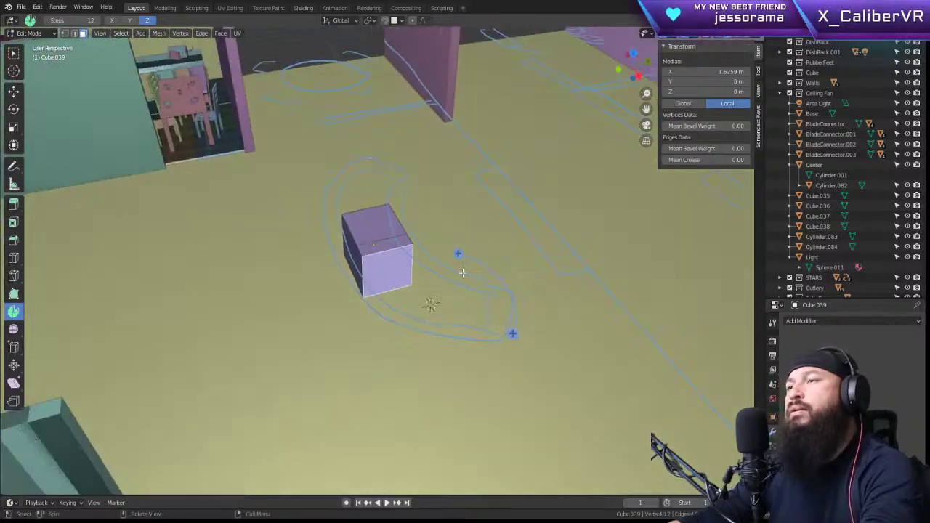
Step: Extrude the cube's end face in place from the top view and try a 12-step spin around the 3D cursor
{"action": "left_click_drag", "start_coordinate": [462, 272], "coordinate": [398, 308]}
{"action": "left_click_drag", "start_coordinate": [427, 272], "coordinate": [446, 269]}
{"action": "key", "text": "ctrl+z"}
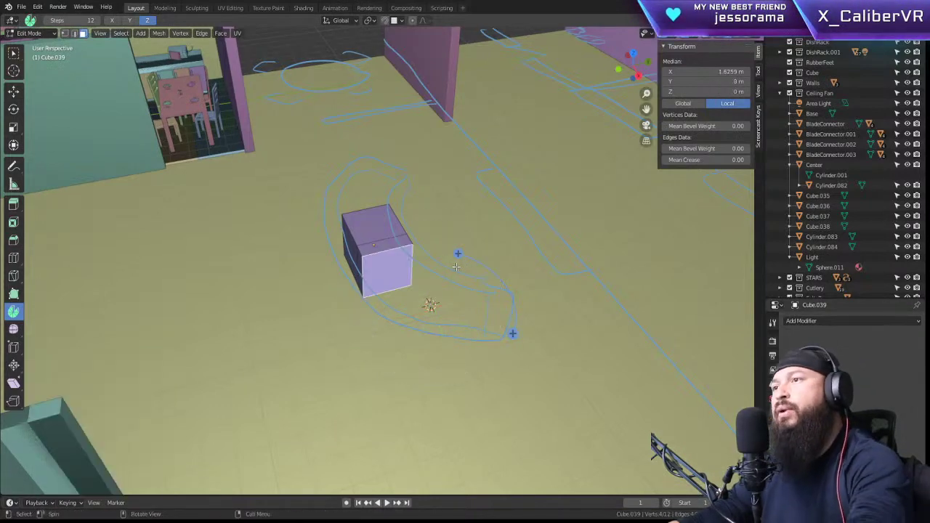
{"action": "key", "text": "KP_7"}
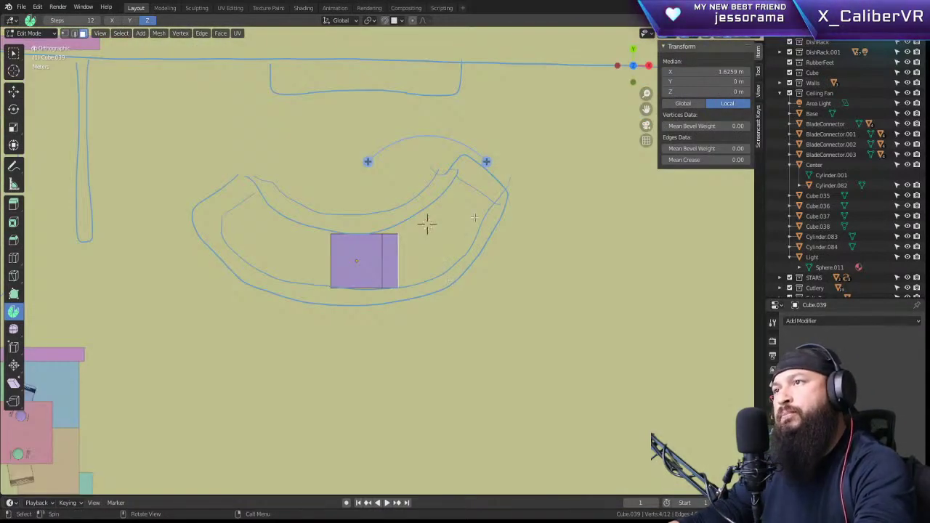
{"action": "key", "text": "e"}
{"action": "right_click", "coordinate": [488, 232]}
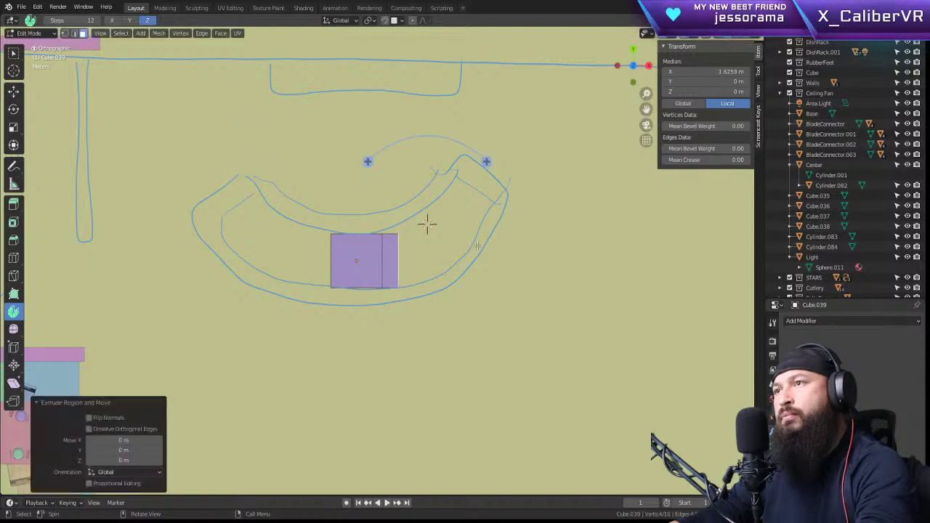
{"action": "left_click_drag", "start_coordinate": [486, 161], "coordinate": [429, 179]}
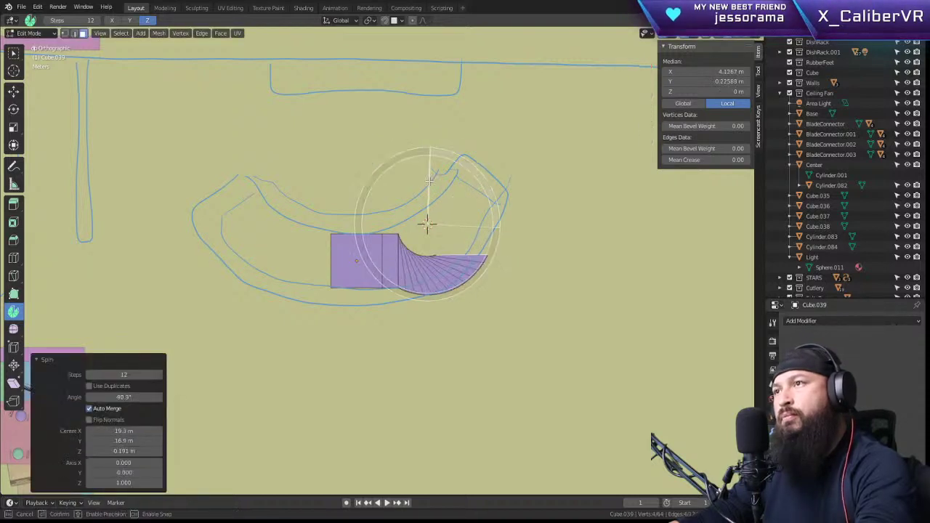
{"action": "right_click", "coordinate": [429, 180]}
{"action": "left_click", "coordinate": [503, 134]}
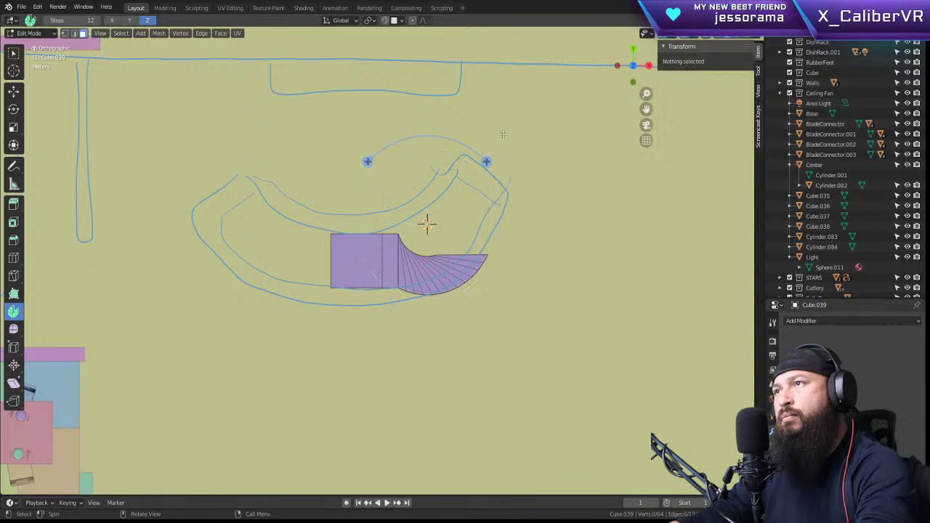
Step: Undo the spin and the extrusions of the end face, back to the plain cube
{"action": "key", "text": "ctrl+z"}
{"action": "key", "text": "ctrl+z"}
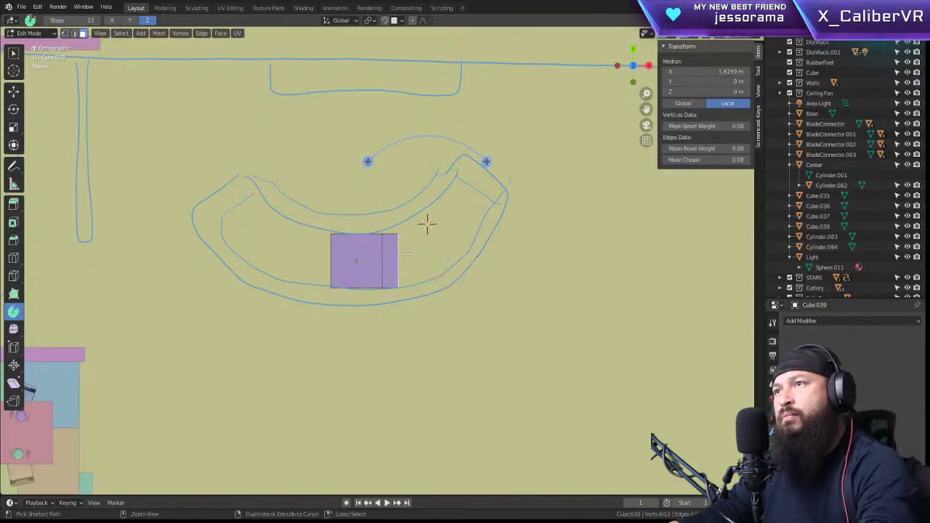
{"action": "key", "text": "ctrl+z"}
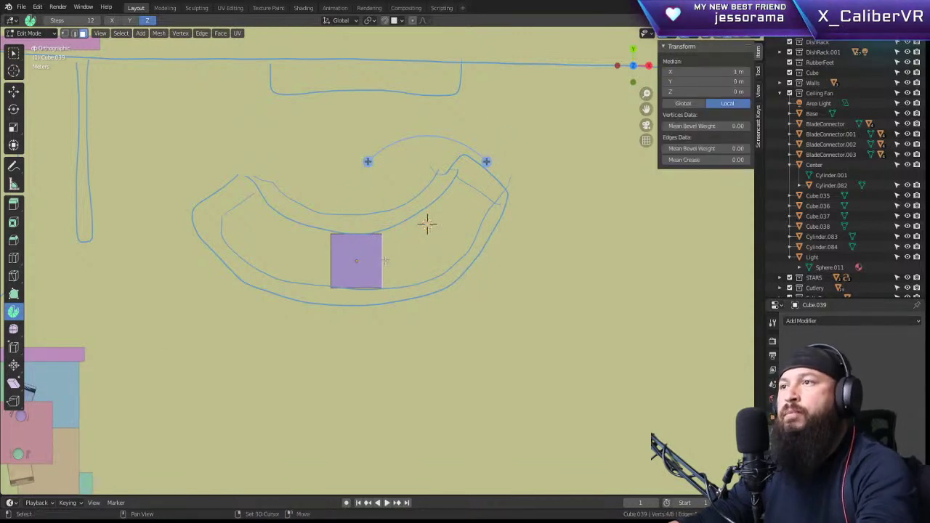
Step: Place the 3D cursor on the cube's +X face and try spinning the face about -43.4° around it
{"action": "right_click", "coordinate": [383, 261], "text": "shift"}
{"action": "left_click_drag", "start_coordinate": [440, 199], "coordinate": [391, 210]}
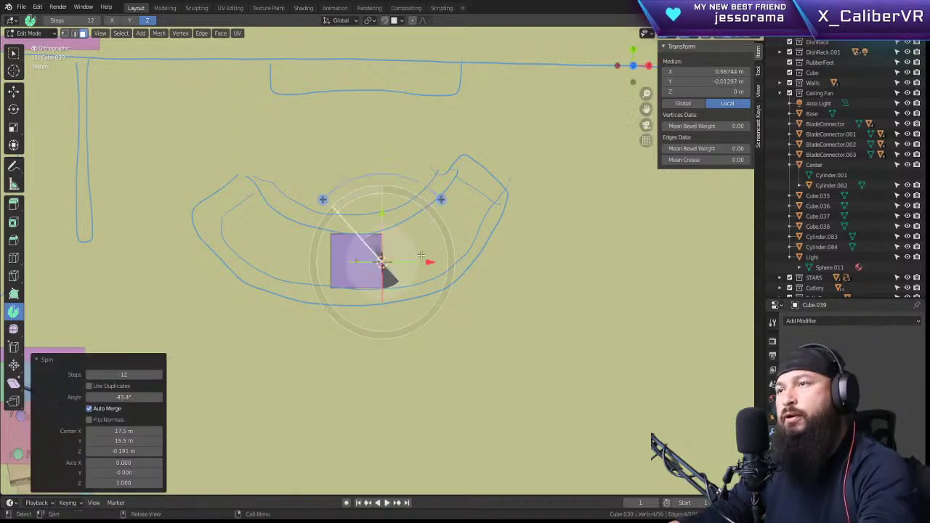
{"action": "key", "text": "ctrl+z"}
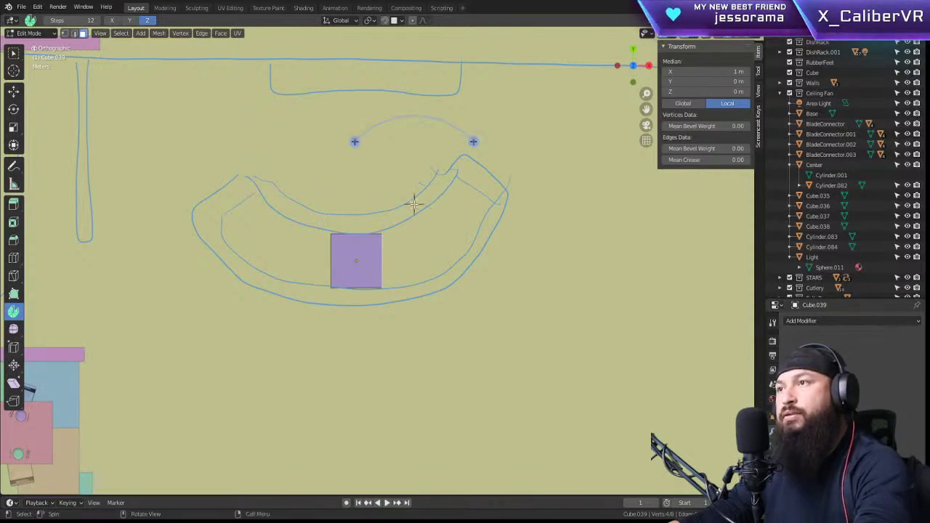
Step: Try 12-step spins of the +X face around cursor positions near X 18.8, Y 17.7 m and X 16.6, Y 19.1 m
{"action": "left_click_drag", "start_coordinate": [414, 205], "coordinate": [393, 166]}
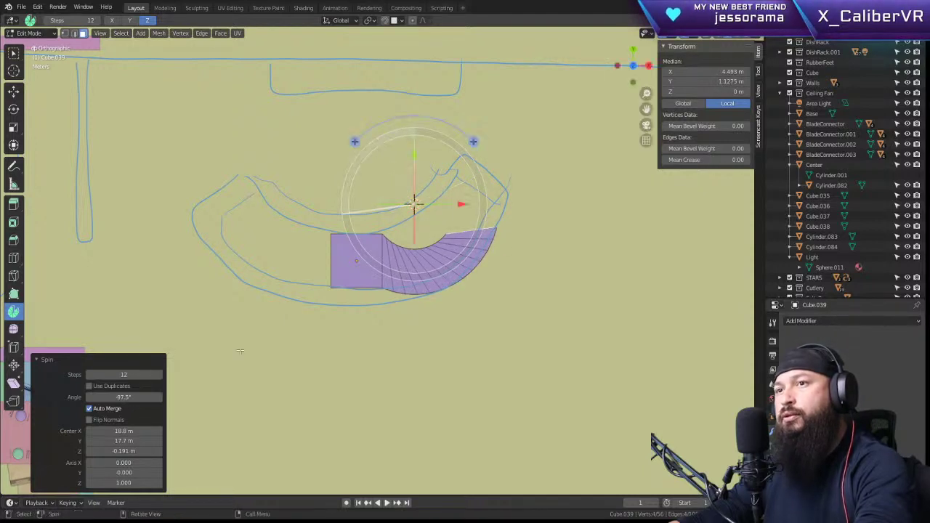
{"action": "mouse_move", "coordinate": [124, 374]}
{"action": "left_mouse_down"}
{"action": "mouse_move", "coordinate": [189, 375]}
{"action": "mouse_move", "coordinate": [128, 374]}
{"action": "left_mouse_up"}
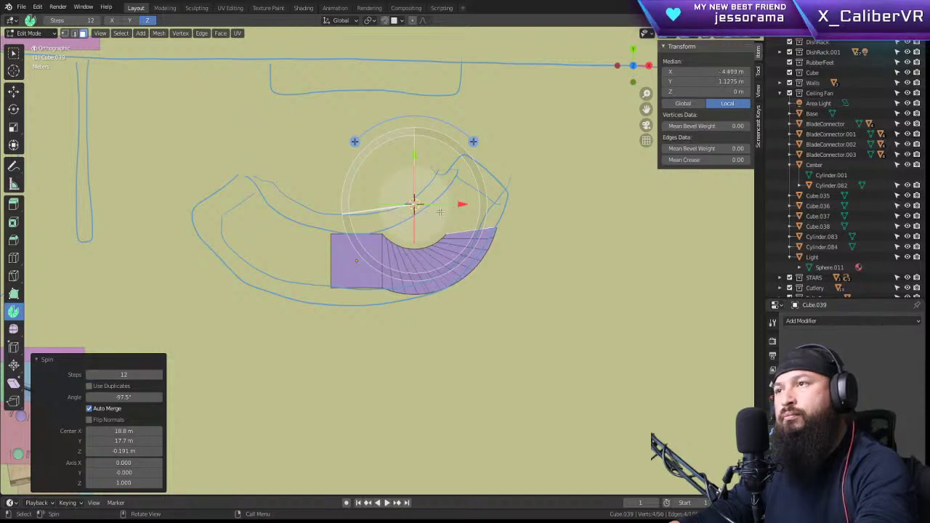
{"action": "key", "text": "ctrl+z"}
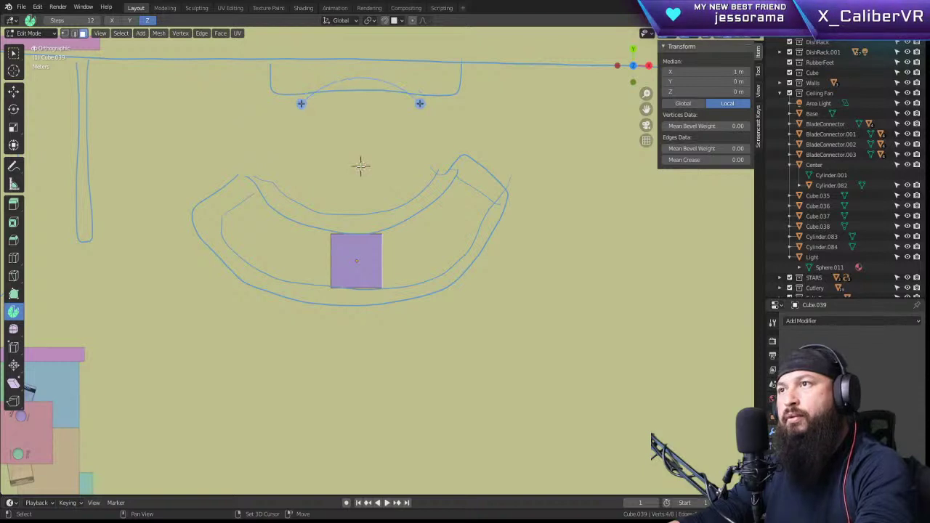
{"action": "left_click_drag", "start_coordinate": [358, 165], "coordinate": [397, 124]}
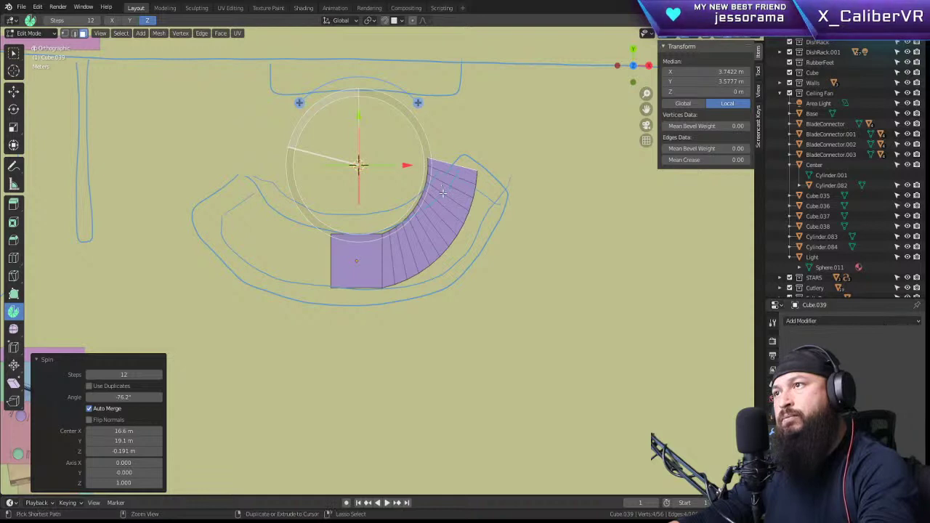
{"action": "key", "text": "ctrl+z"}
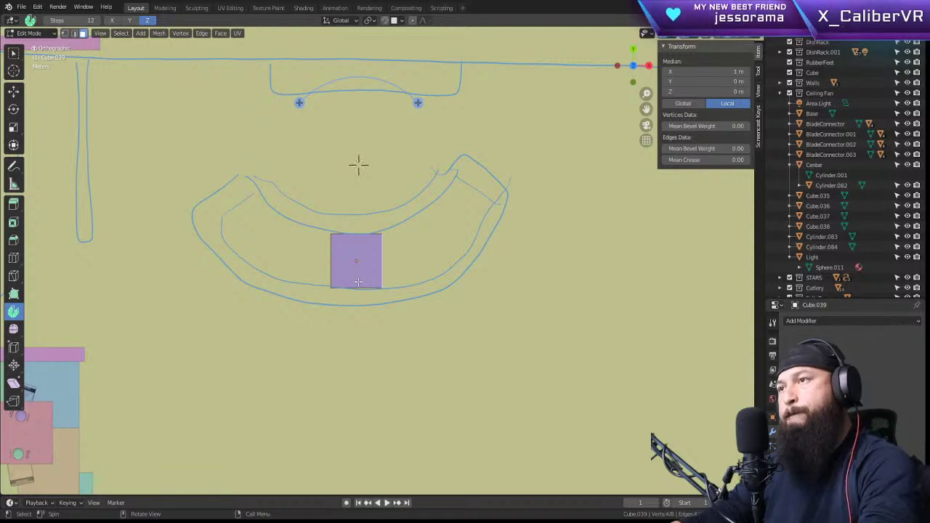
Step: Delete the cube and add a 2 m plane at the middle of the curved outline
{"action": "key", "text": "Tab"}
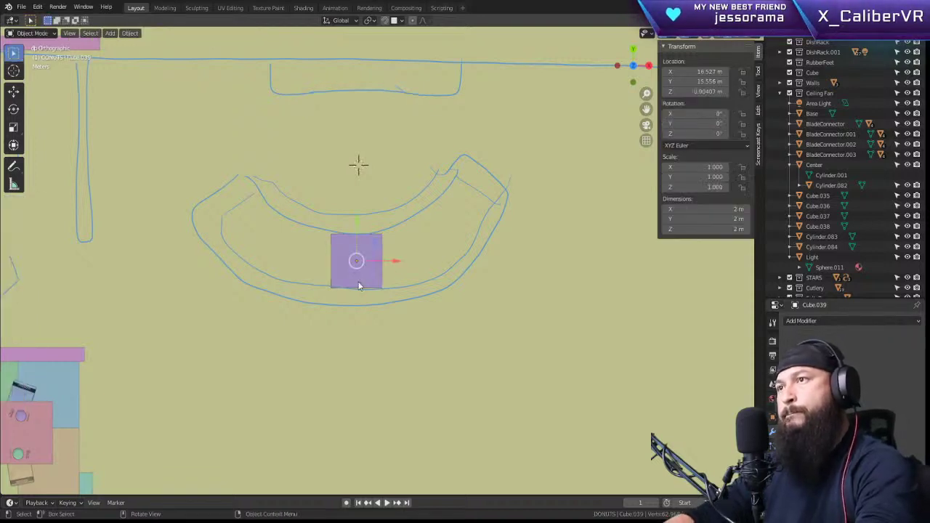
{"action": "key", "text": "Delete"}
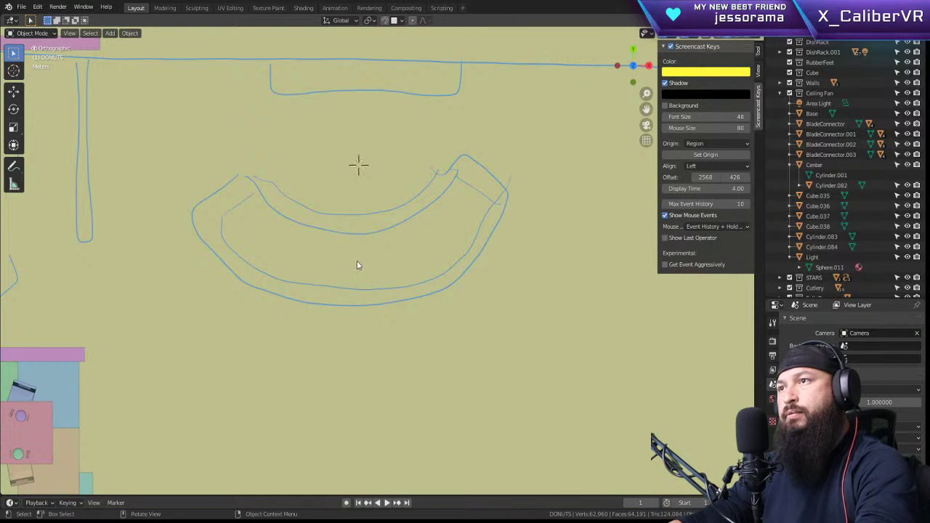
{"action": "right_click", "coordinate": [358, 263], "text": "shift"}
{"action": "key", "text": "shift+a"}
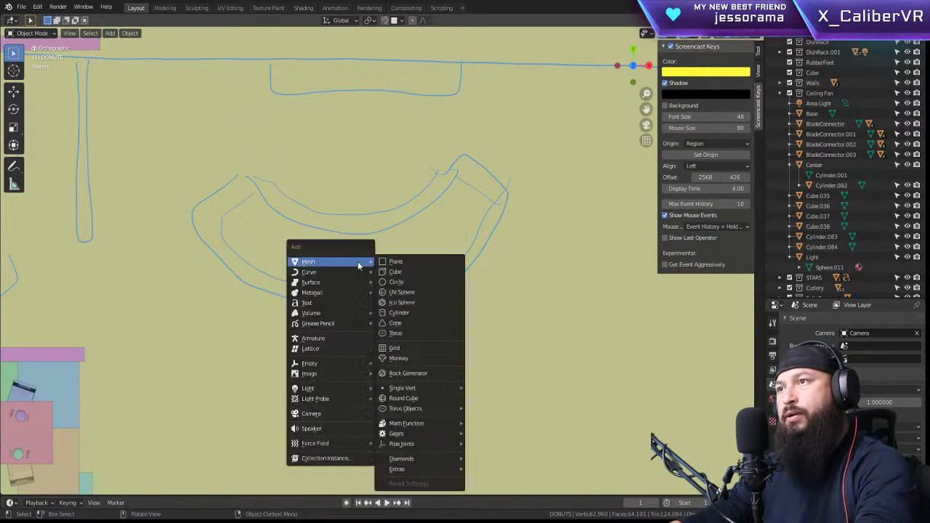
{"action": "left_click", "coordinate": [416, 264]}
{"action": "key", "text": "KP_Decimal"}
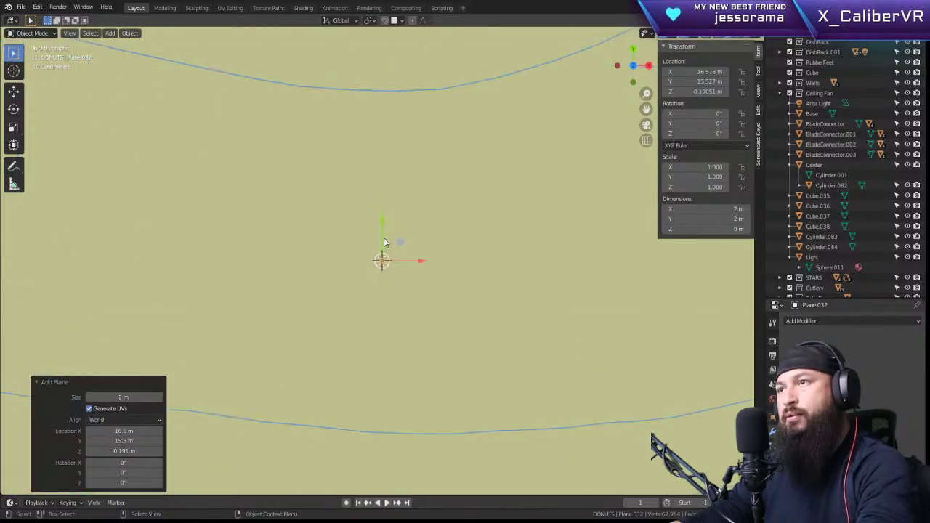
Step: Raise the plane about 1.45 m along Z and rotate it 90° around the global Y axis
{"action": "scroll", "coordinate": [434, 246], "scroll_direction": "down", "scroll_amount": 8}
{"action": "scroll", "coordinate": [436, 240], "scroll_direction": "up", "scroll_amount": 6}
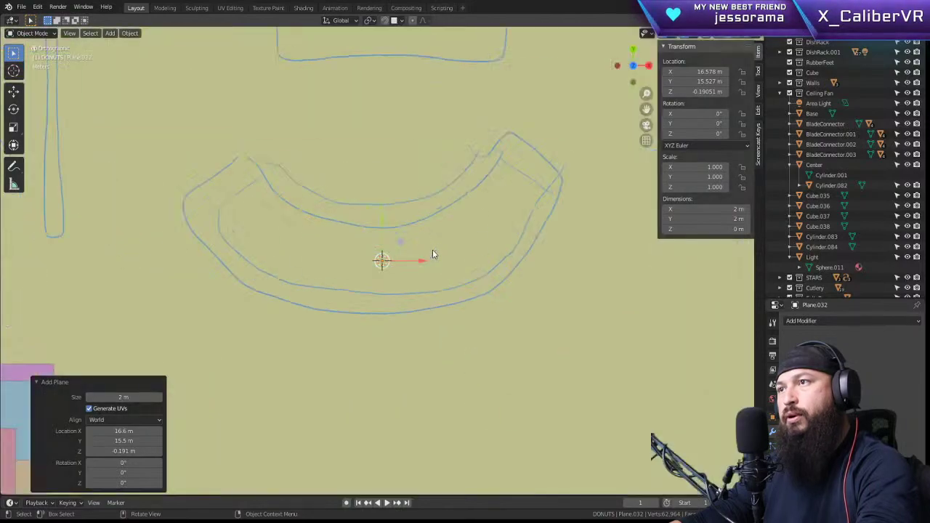
{"action": "scroll", "coordinate": [433, 254], "scroll_direction": "up", "scroll_amount": 2}
{"action": "middle_click_drag", "start_coordinate": [429, 270], "coordinate": [457, 300]}
{"action": "scroll", "coordinate": [456, 300], "scroll_direction": "down", "scroll_amount": 3}
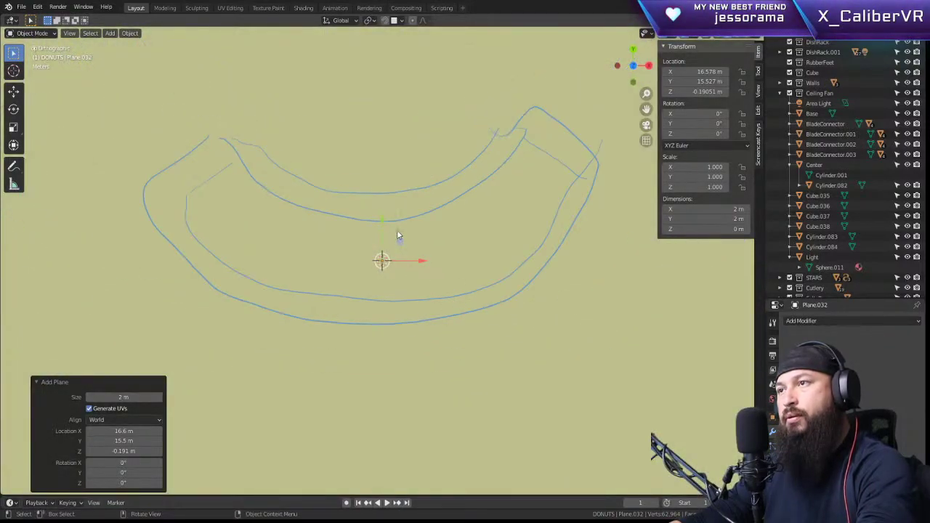
{"action": "mouse_move", "coordinate": [398, 234]}
{"action": "middle_mouse_down"}
{"action": "mouse_move", "coordinate": [460, 267]}
{"action": "mouse_move", "coordinate": [444, 237]}
{"action": "mouse_move", "coordinate": [403, 211]}
{"action": "mouse_move", "coordinate": [385, 239]}
{"action": "middle_mouse_up"}
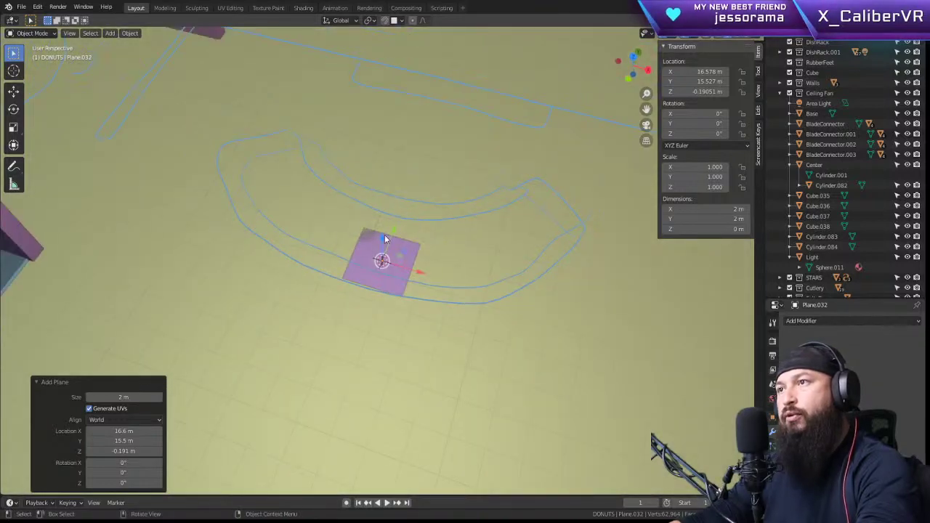
{"action": "left_click_drag", "start_coordinate": [383, 237], "coordinate": [386, 207]}
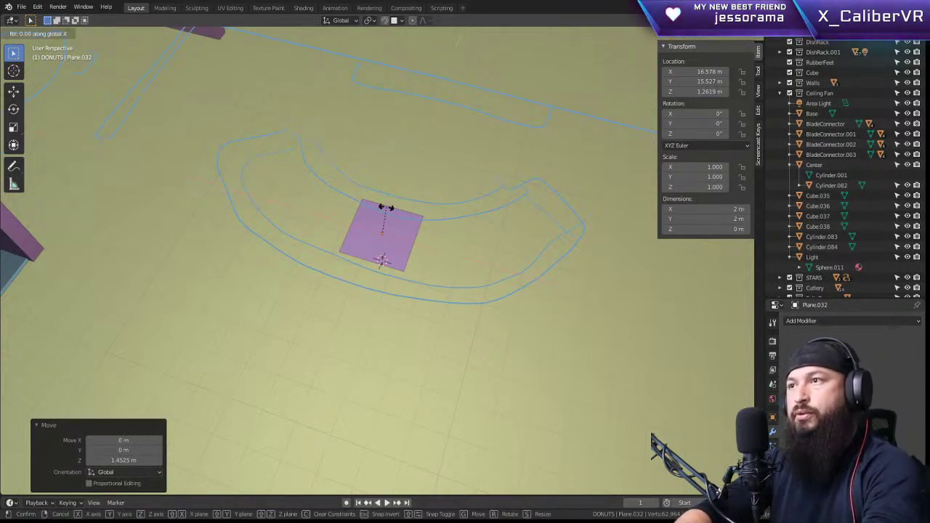
{"action": "key", "text": "0"}
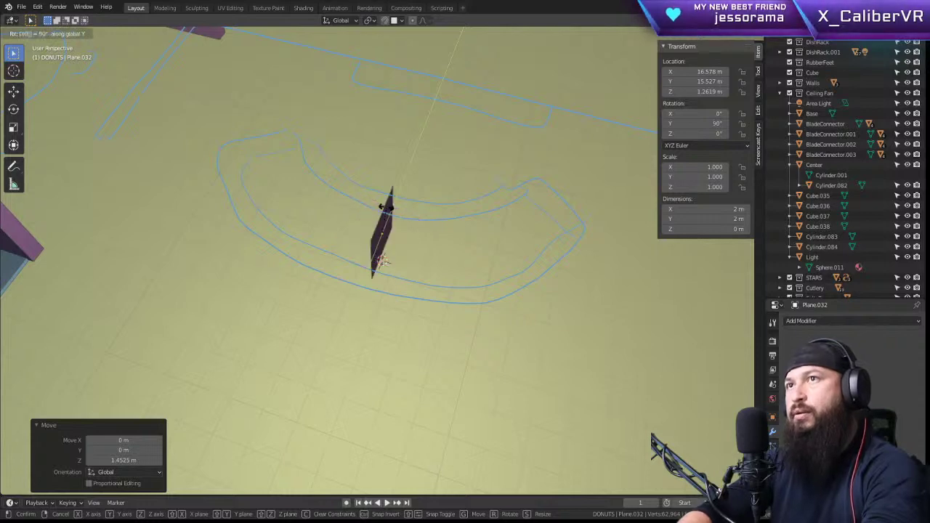
{"action": "key", "text": "Return"}
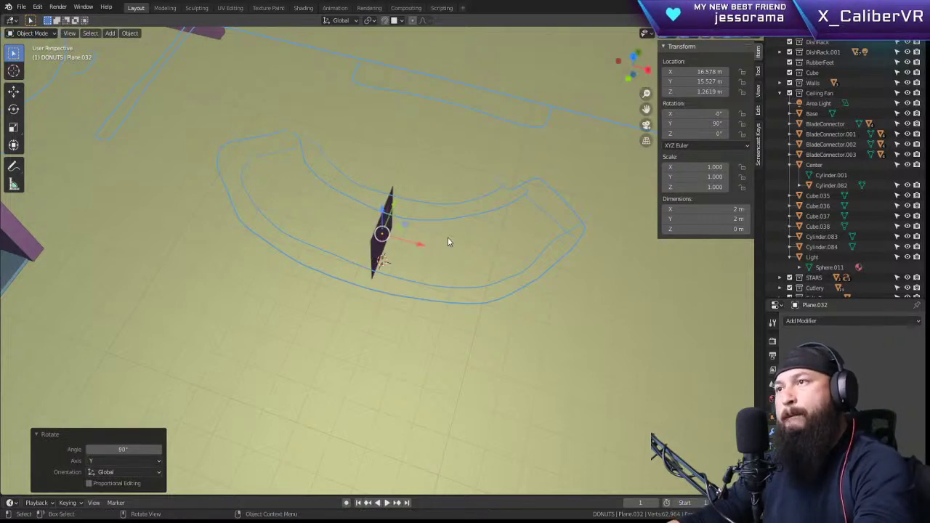
Step: Spin the plane's face about -65° in 12 steps around a 3D cursor placed near X 16.6 m, Y 18.2 m
{"action": "middle_click_drag", "start_coordinate": [448, 240], "coordinate": [411, 216]}
{"action": "key", "text": "Tab"}
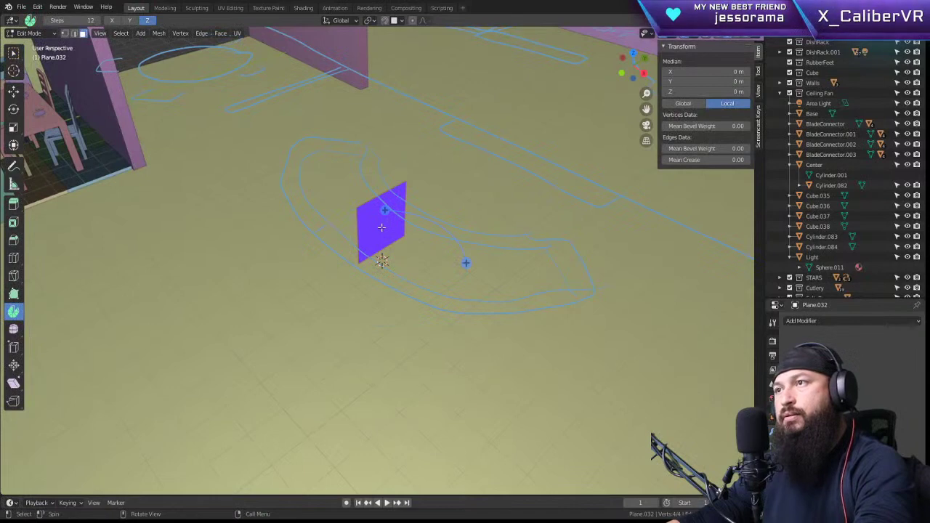
{"action": "key", "text": "alt+a"}
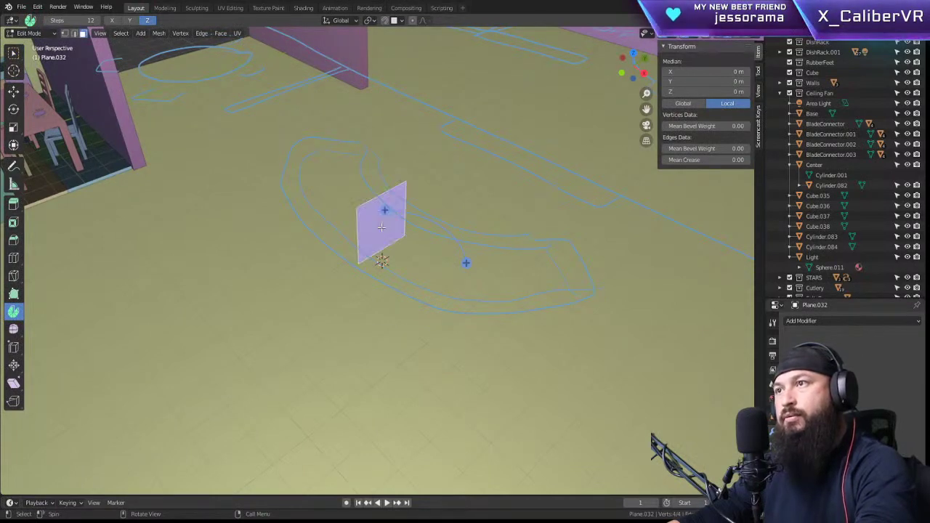
{"action": "key", "text": "KP_7"}
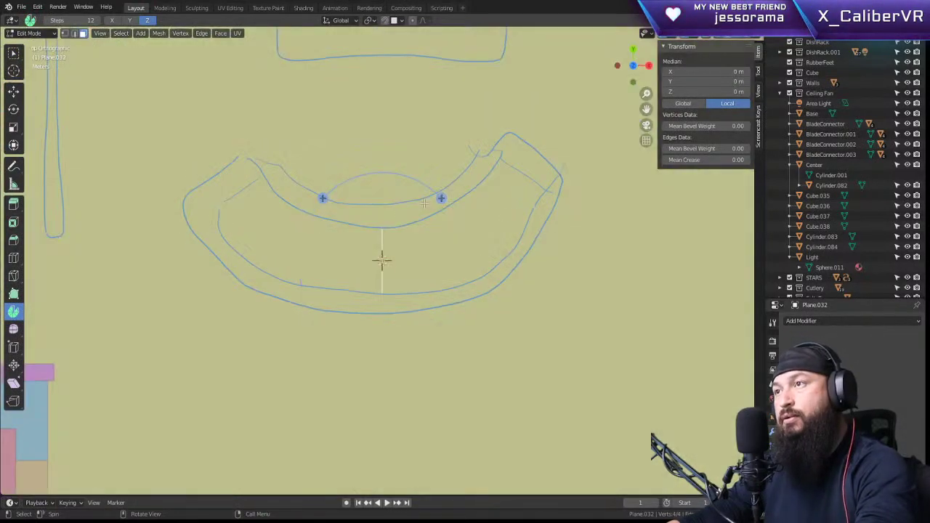
{"action": "right_click", "coordinate": [383, 172], "text": "shift"}
{"action": "left_click_drag", "start_coordinate": [459, 188], "coordinate": [431, 102]}
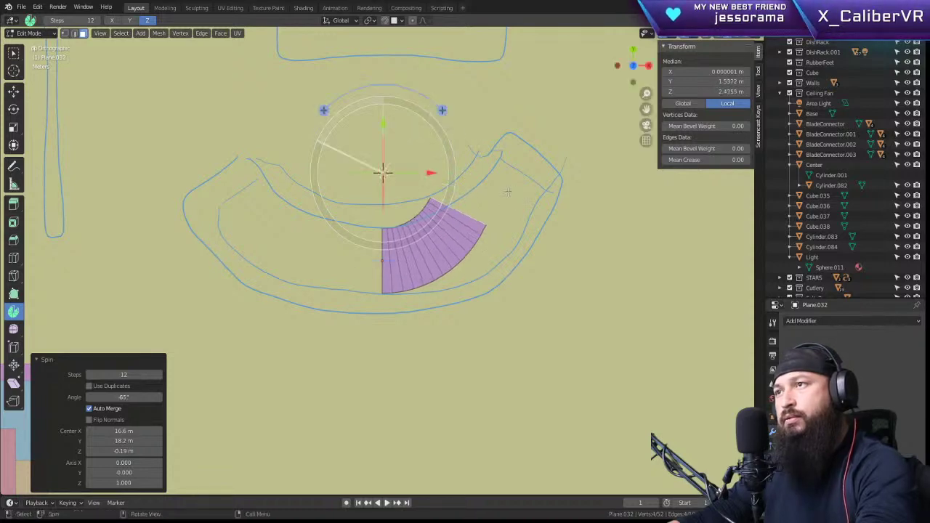
Step: Select the starting face of the spun mesh and try spinning it about 55.6° the opposite way in 12 steps
{"action": "middle_click_drag", "start_coordinate": [508, 191], "coordinate": [392, 210]}
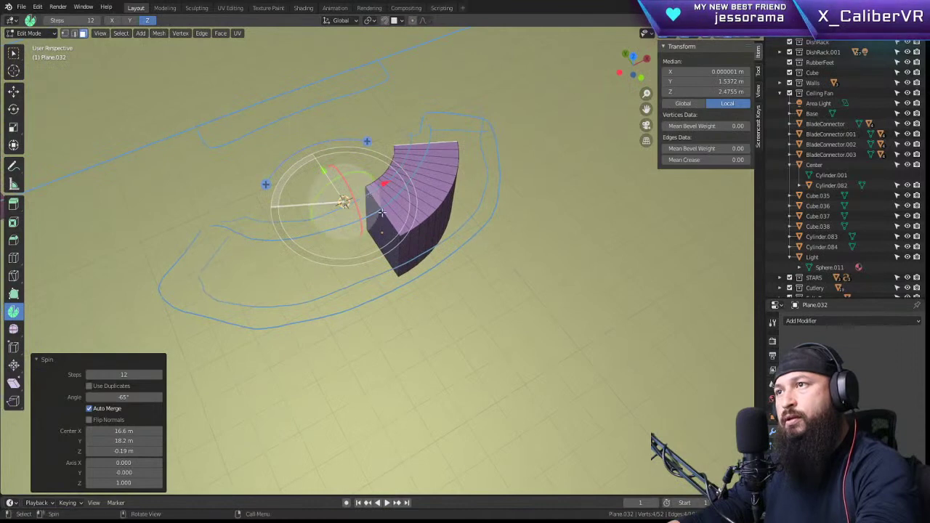
{"action": "key", "text": "ctrl+z"}
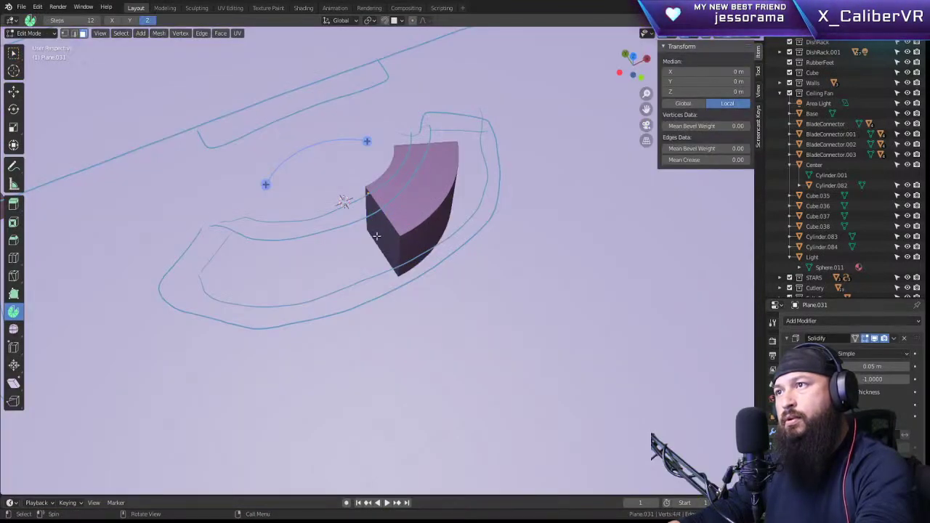
{"action": "key", "text": "ctrl+shift+z"}
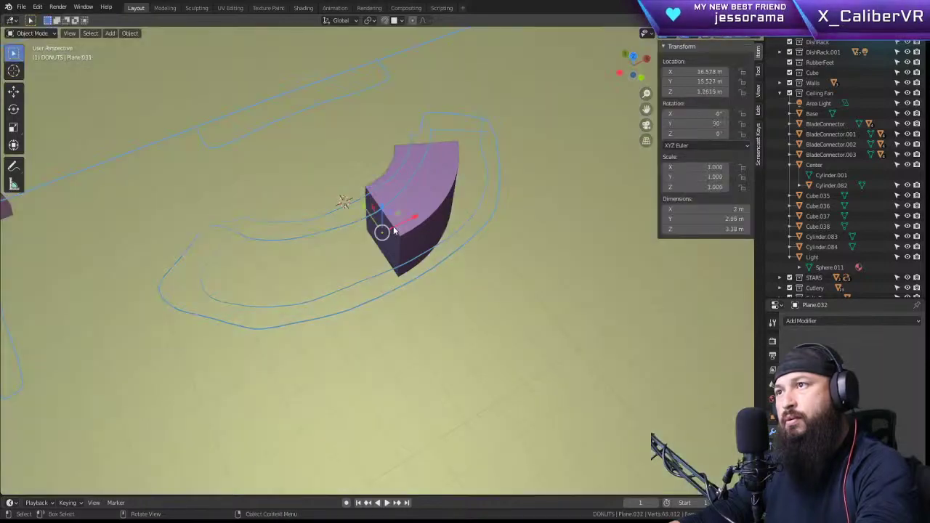
{"action": "left_click", "coordinate": [387, 230]}
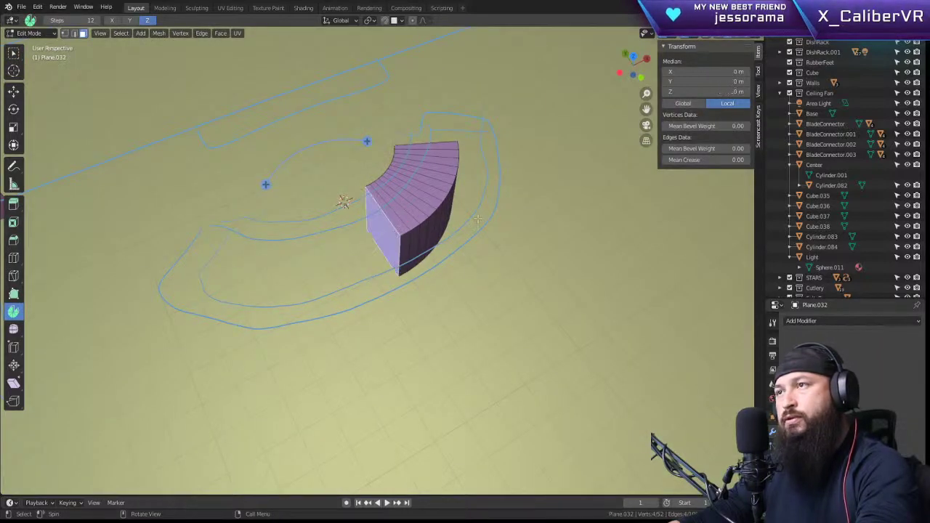
{"action": "key", "text": "KP_7"}
{"action": "left_click_drag", "start_coordinate": [382, 175], "coordinate": [358, 171]}
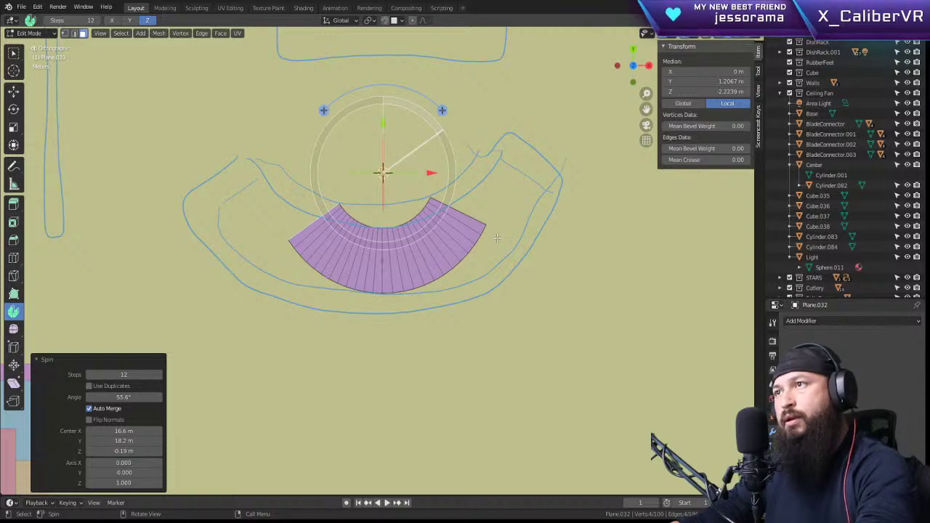
{"action": "key", "text": "ctrl+z"}
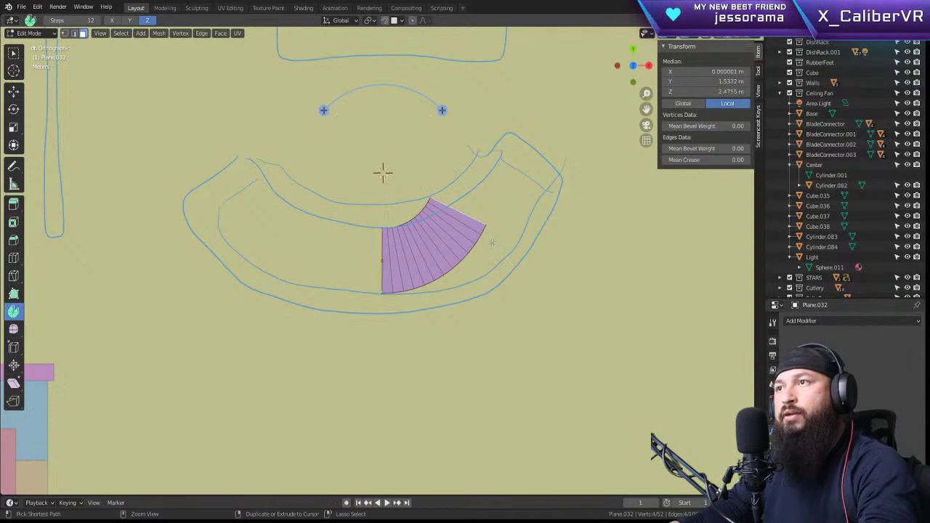
Step: Undo the spins on the upright plane, restoring its single starting face
{"action": "key", "text": "Tab"}
{"action": "left_click", "coordinate": [487, 248]}
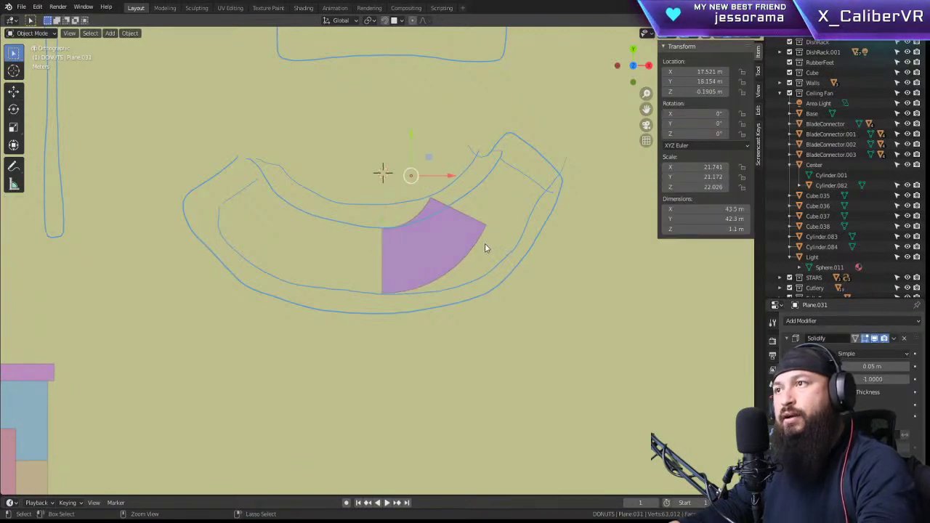
{"action": "key", "text": "Tab"}
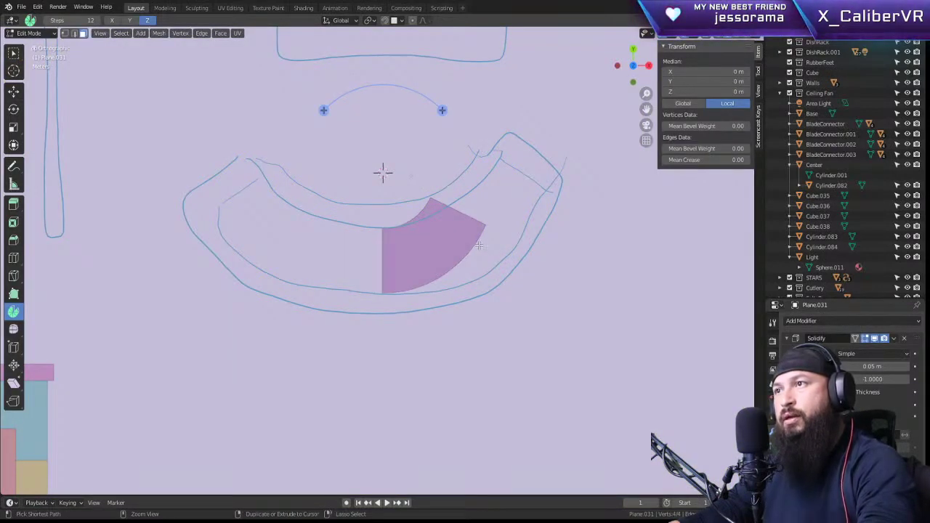
{"action": "key", "text": "ctrl+z"}
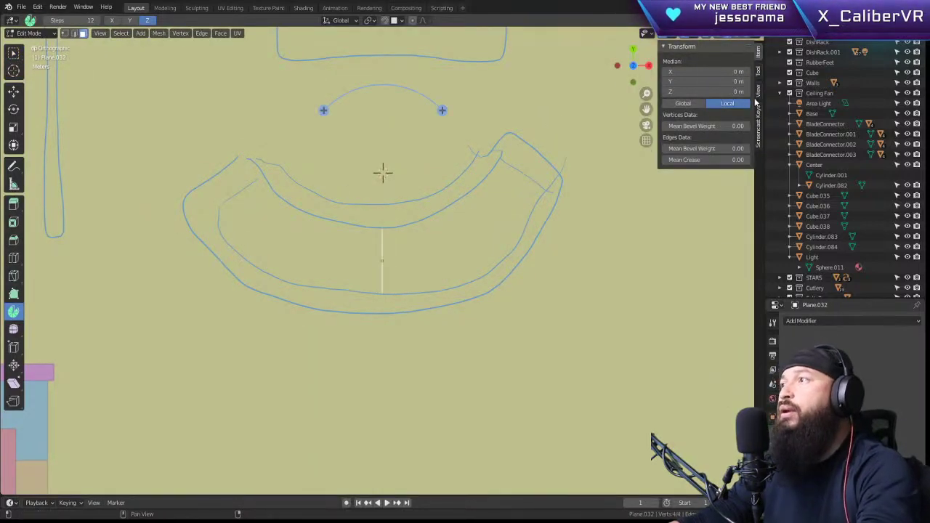
Step: Set the Screencast Keys display offset to 1189 by 95
{"action": "left_click", "coordinate": [758, 116]}
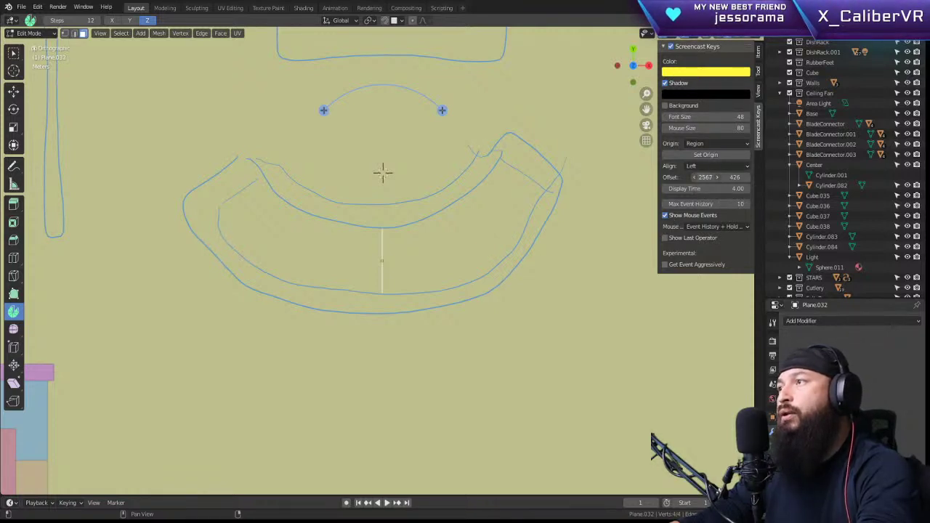
{"action": "left_click_drag", "start_coordinate": [706, 176], "coordinate": [667, 176]}
{"action": "left_click_drag", "start_coordinate": [733, 178], "coordinate": [711, 177]}
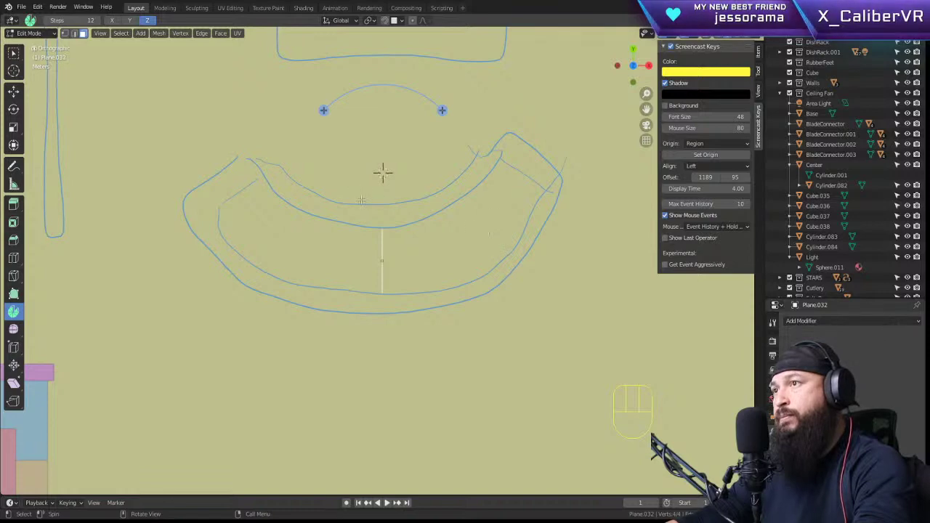
Step: Return to Object Mode and move the upright plane about -5.14 m in X and 2.83 m in Y, onto the curved outline's end
{"action": "middle_click_drag", "start_coordinate": [470, 251], "coordinate": [489, 247]}
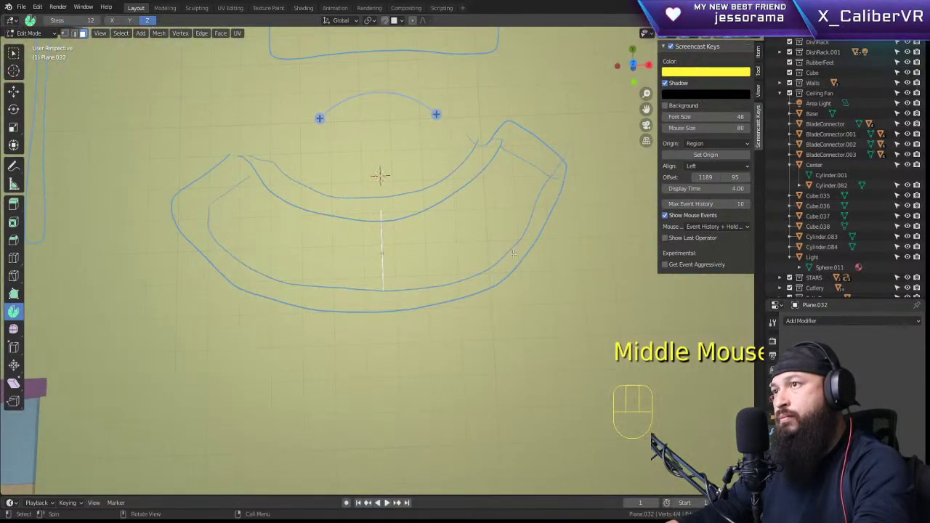
{"action": "key", "text": "KP_7"}
{"action": "key", "text": "Tab"}
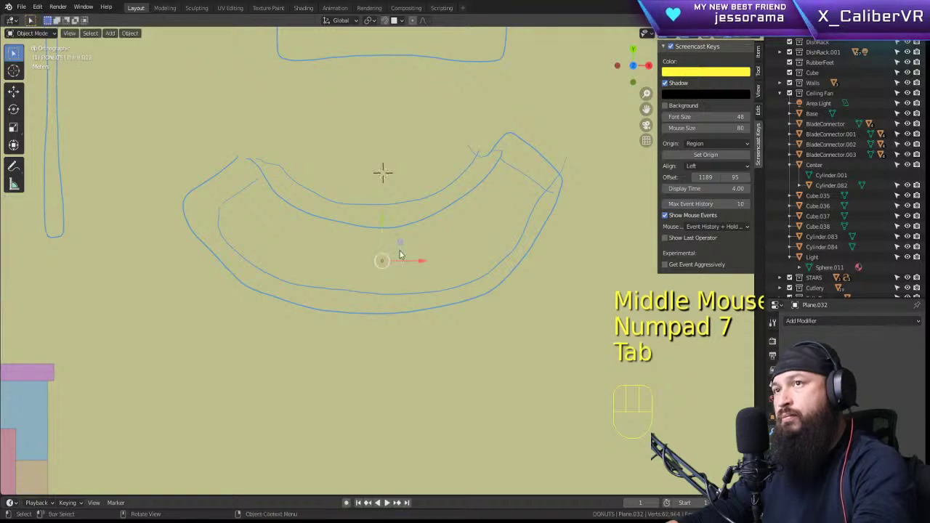
{"action": "key", "text": "g"}
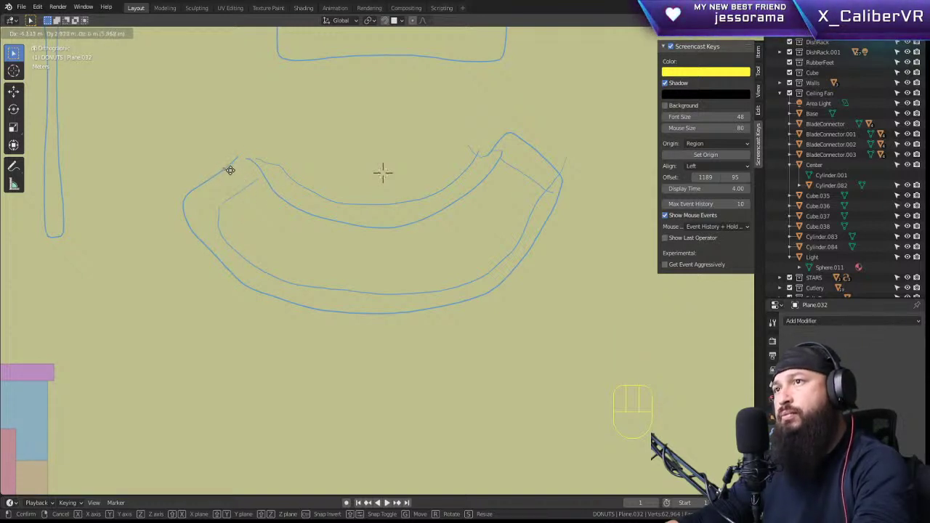
{"action": "left_click", "coordinate": [230, 170]}
{"action": "middle_click_drag", "start_coordinate": [317, 190], "coordinate": [270, 136]}
{"action": "key", "text": "KP_7"}
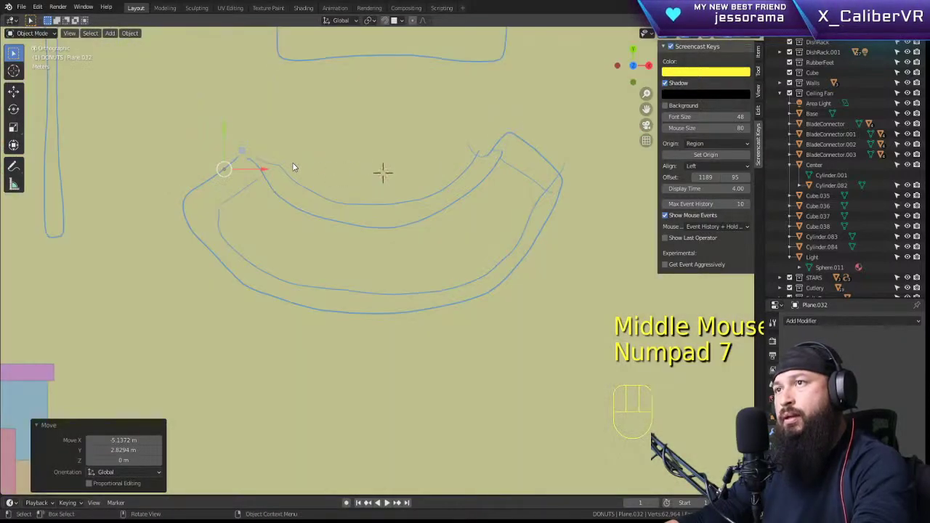
Step: Add a Solidify modifier to the upright plane and rotate it about -53° around global Z to align with the outline's end
{"action": "left_click", "coordinate": [824, 323]}
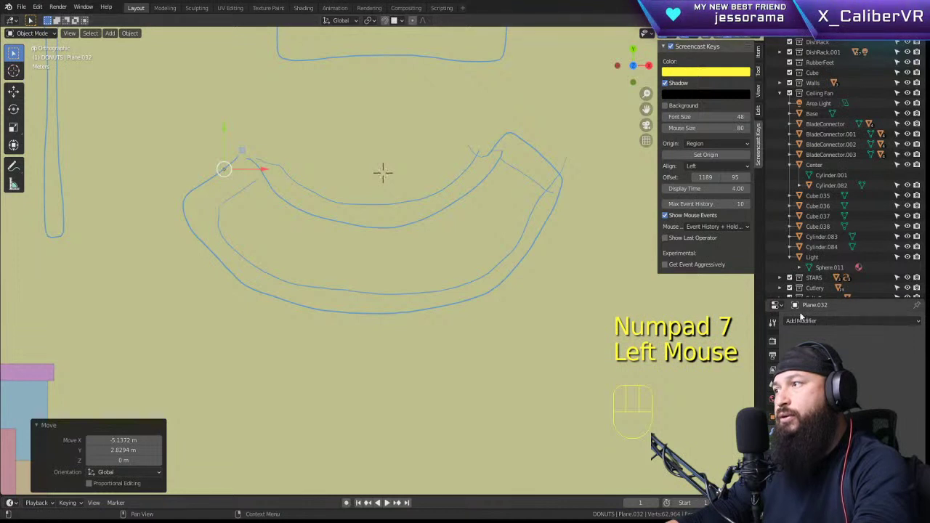
{"action": "left_click", "coordinate": [805, 320]}
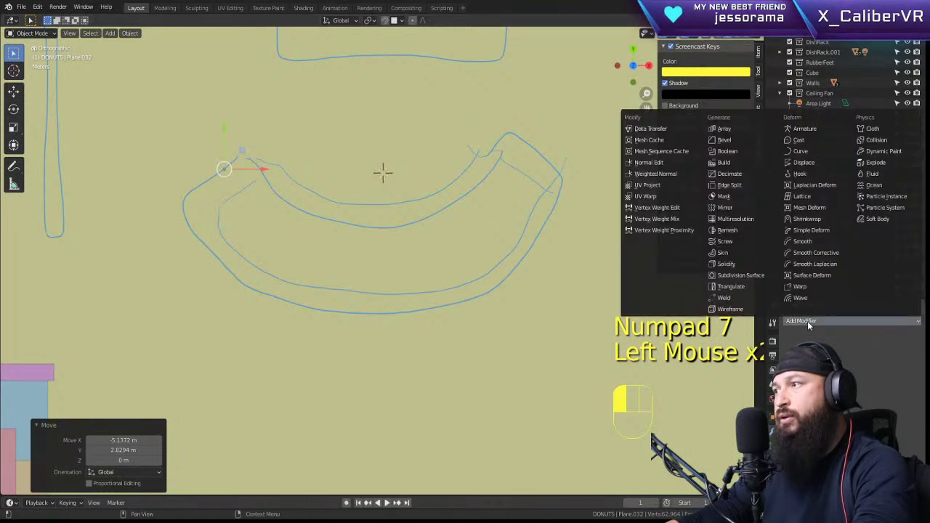
{"action": "left_click", "coordinate": [735, 264]}
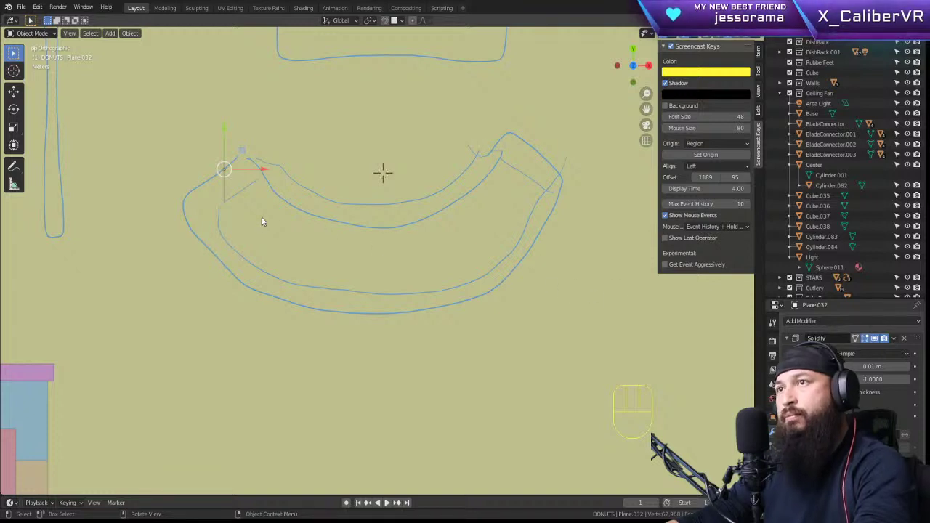
{"action": "key", "text": "e"}
{"action": "key", "text": "r"}
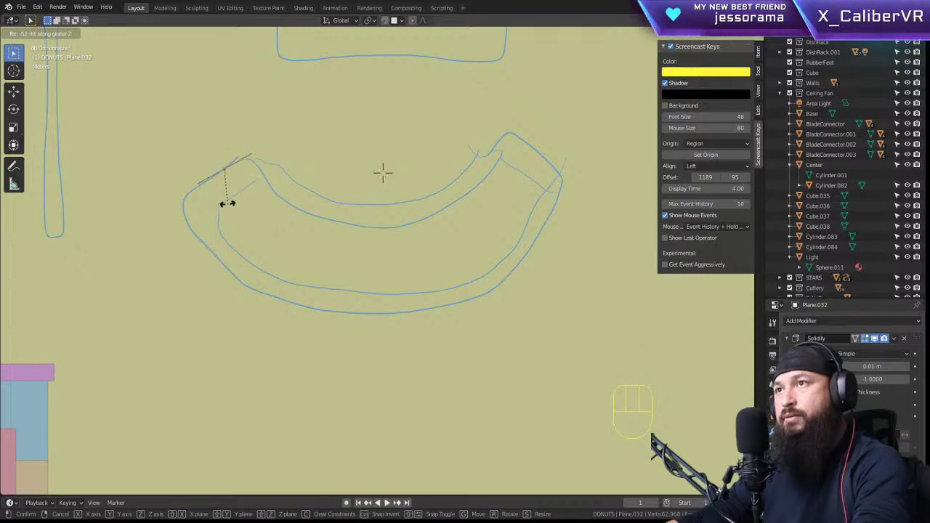
{"action": "left_click", "coordinate": [233, 207]}
Step: Widen the upright plane by scaling it about 2.14 times along the global X axis
{"action": "middle_click_drag", "start_coordinate": [254, 217], "coordinate": [339, 139]}
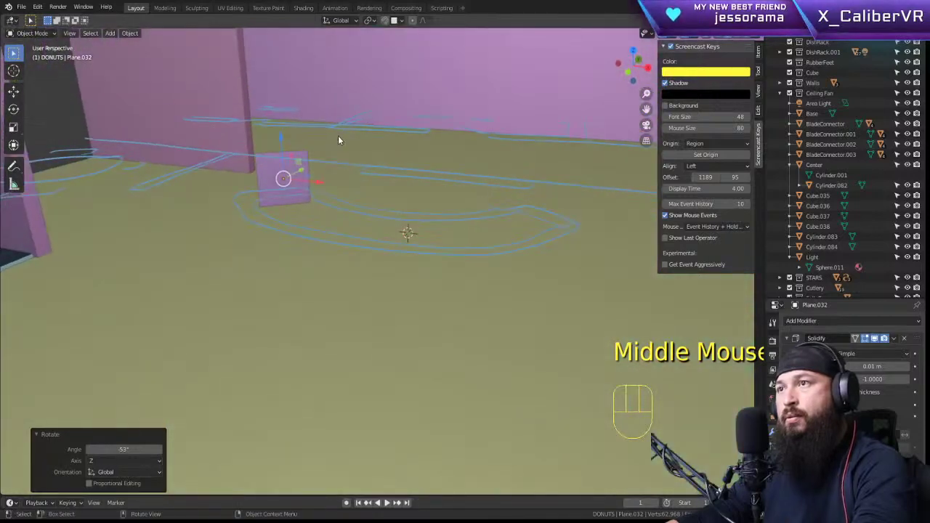
{"action": "key", "text": "KP_Decimal"}
{"action": "scroll", "coordinate": [443, 161], "scroll_direction": "down", "scroll_amount": 3}
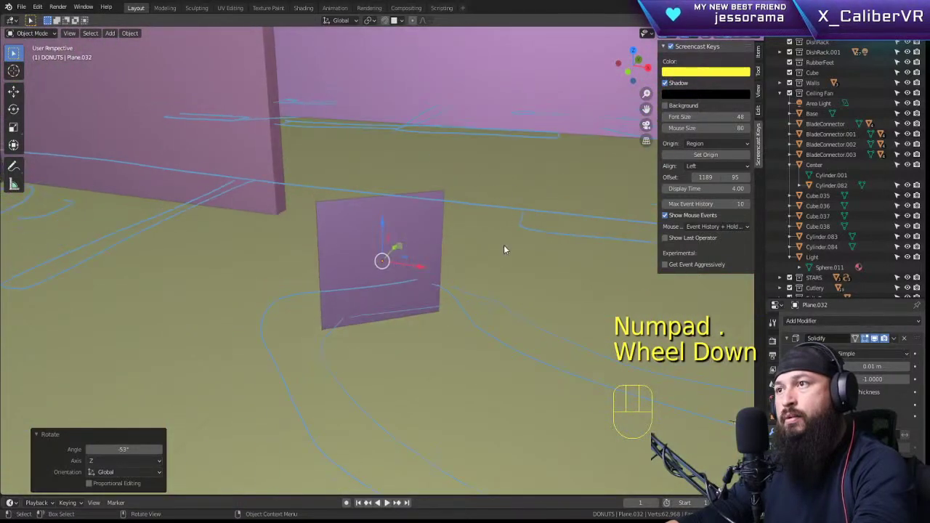
{"action": "middle_click_drag", "start_coordinate": [504, 245], "coordinate": [535, 261]}
{"action": "key", "text": "KP_7"}
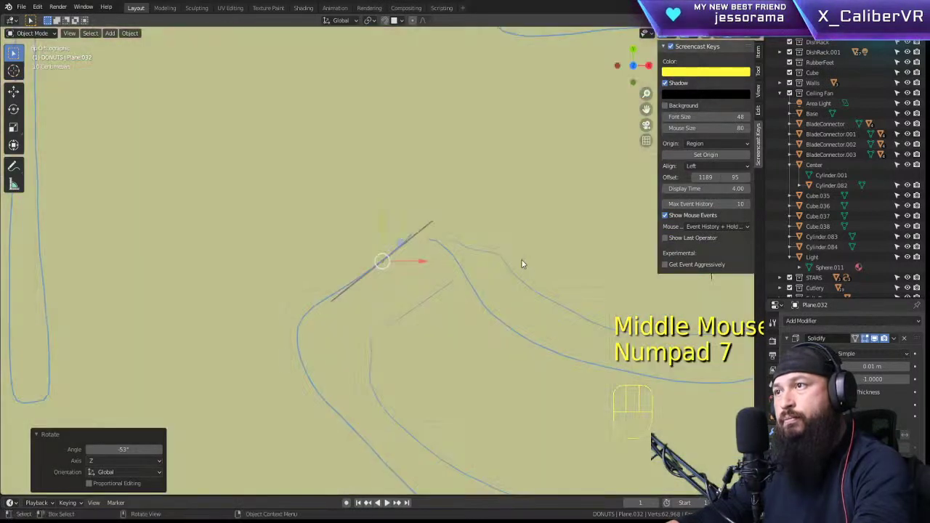
{"action": "scroll", "coordinate": [520, 264], "scroll_direction": "down", "scroll_amount": 5}
{"action": "scroll", "coordinate": [402, 266], "scroll_direction": "up", "scroll_amount": 7}
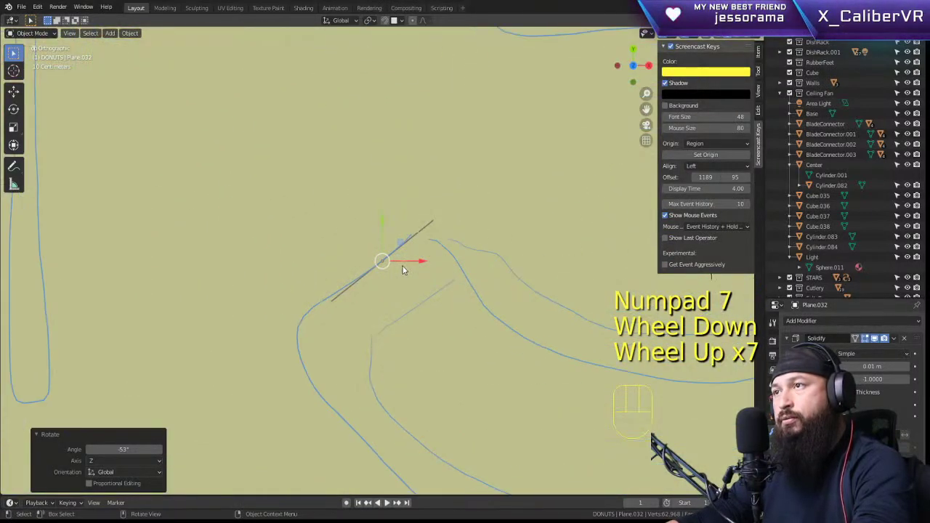
{"action": "key", "text": "KP_7"}
{"action": "key", "text": "KP_Decimal"}
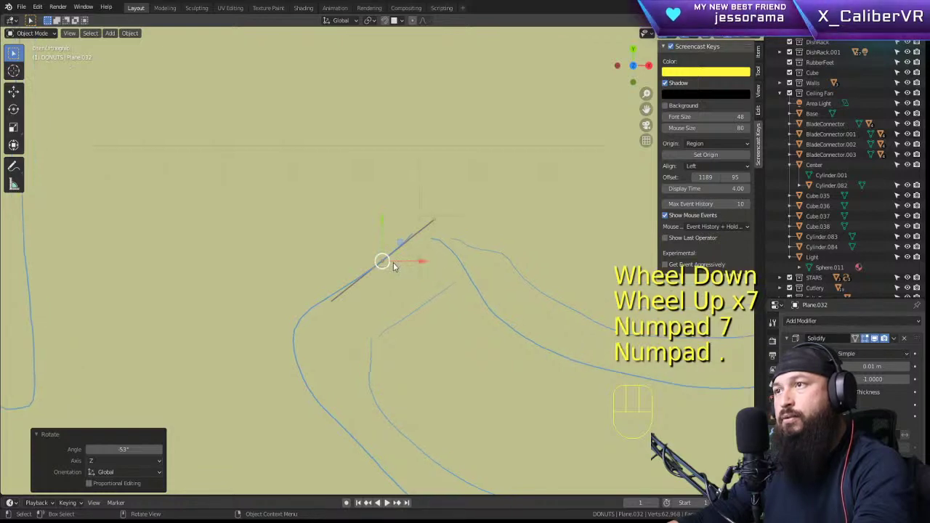
{"action": "middle_click_drag", "start_coordinate": [450, 273], "coordinate": [449, 166]}
{"action": "scroll", "coordinate": [398, 181], "scroll_direction": "down", "scroll_amount": 1}
{"action": "key", "text": "s"}
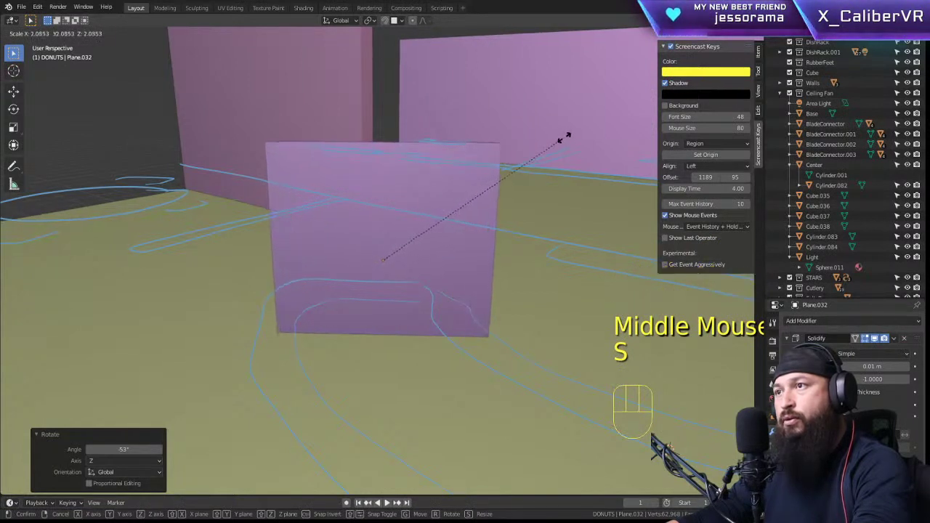
{"action": "right_click", "coordinate": [470, 163]}
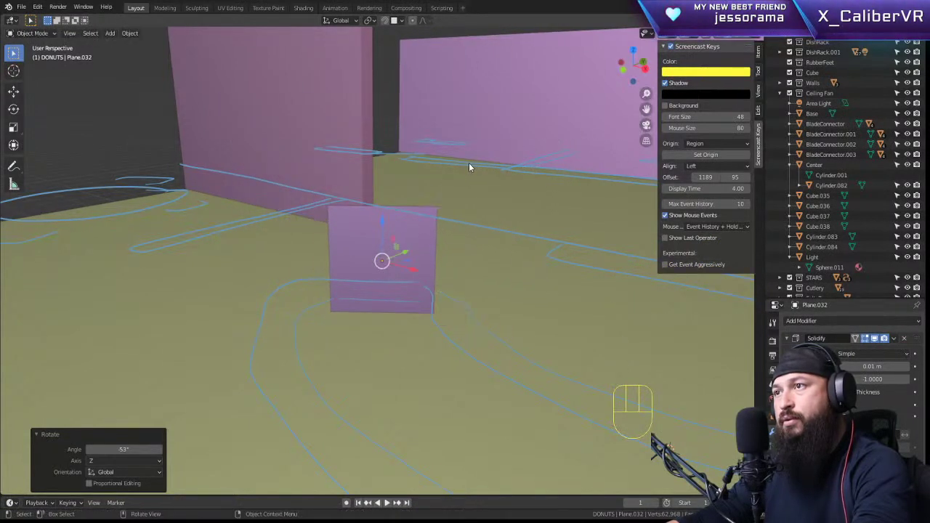
{"action": "key", "text": "s"}
{"action": "key", "text": "x"}
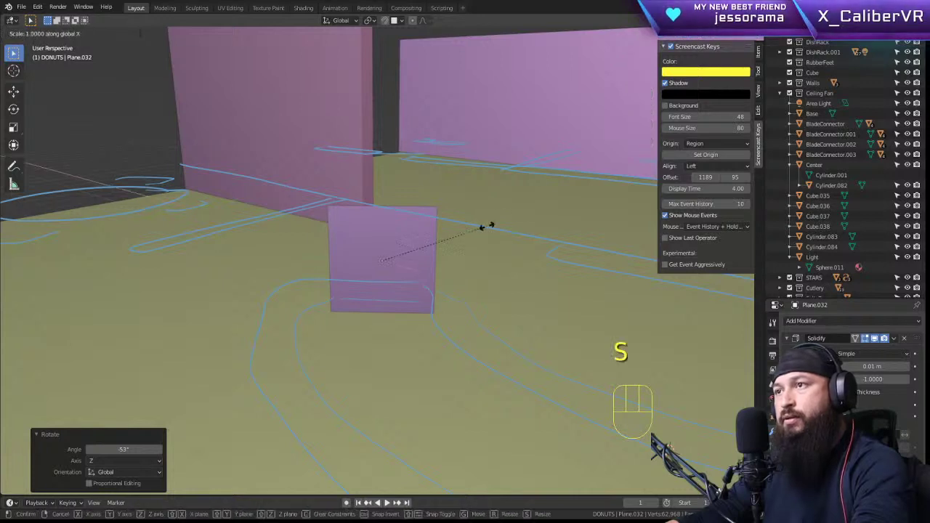
{"action": "left_click", "coordinate": [603, 222]}
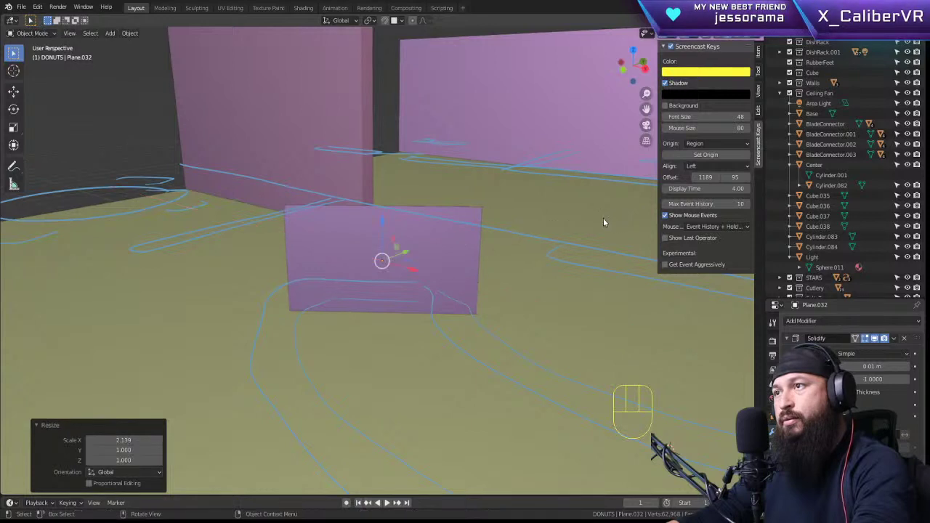
Step: Shift the widened plane about -0.19 m in X and -0.16 m in Y, and lower it about 0.48 m
{"action": "key", "text": "g"}
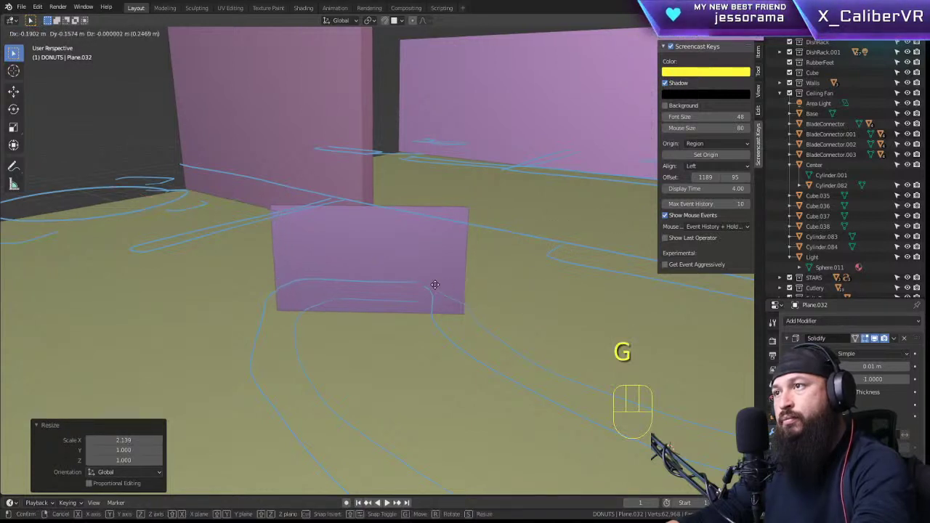
{"action": "left_click", "coordinate": [434, 285]}
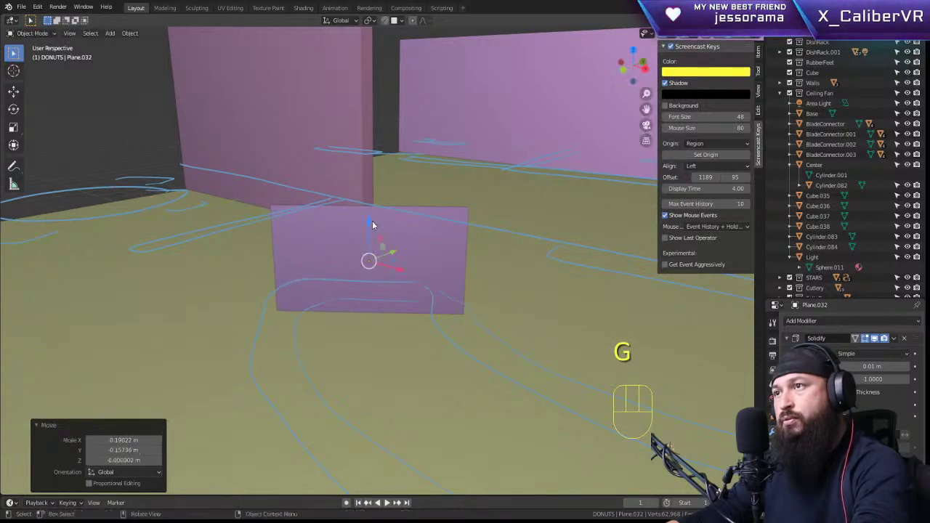
{"action": "left_click_drag", "start_coordinate": [370, 221], "coordinate": [364, 242]}
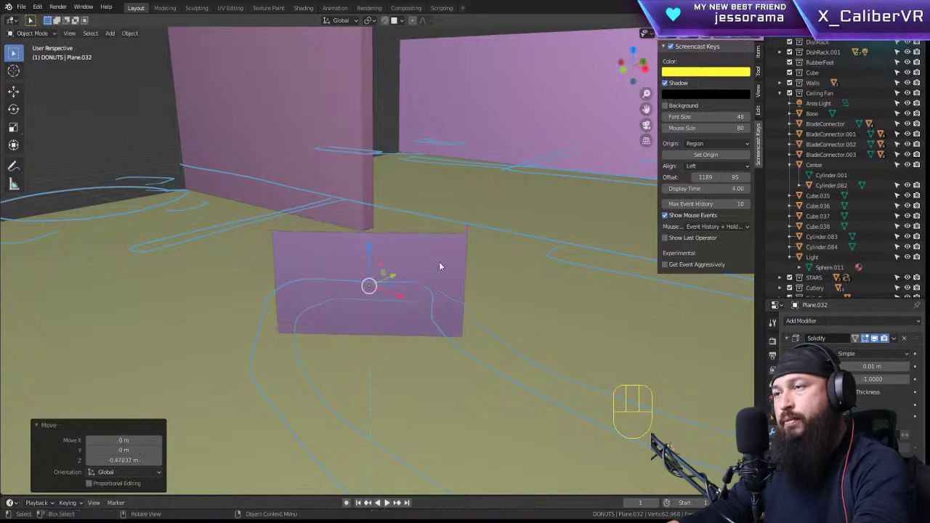
Step: Place the 3D cursor near X 16.5 m, Y 19.9 m and try spinning the plane's face in 12 steps, first about -148°, then -150°
{"action": "middle_click_drag", "start_coordinate": [438, 262], "coordinate": [426, 284]}
{"action": "key", "text": "KP_7"}
{"action": "scroll", "coordinate": [456, 302], "scroll_direction": "down", "scroll_amount": 3}
{"action": "scroll", "coordinate": [426, 284], "scroll_direction": "up", "scroll_amount": 5}
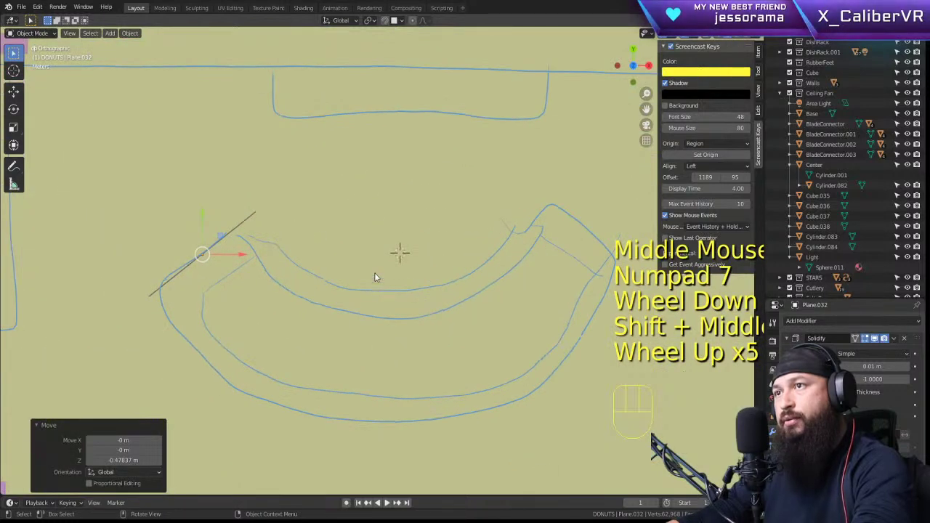
{"action": "key", "text": "shift"}
{"action": "right_click", "coordinate": [395, 186], "text": "shift"}
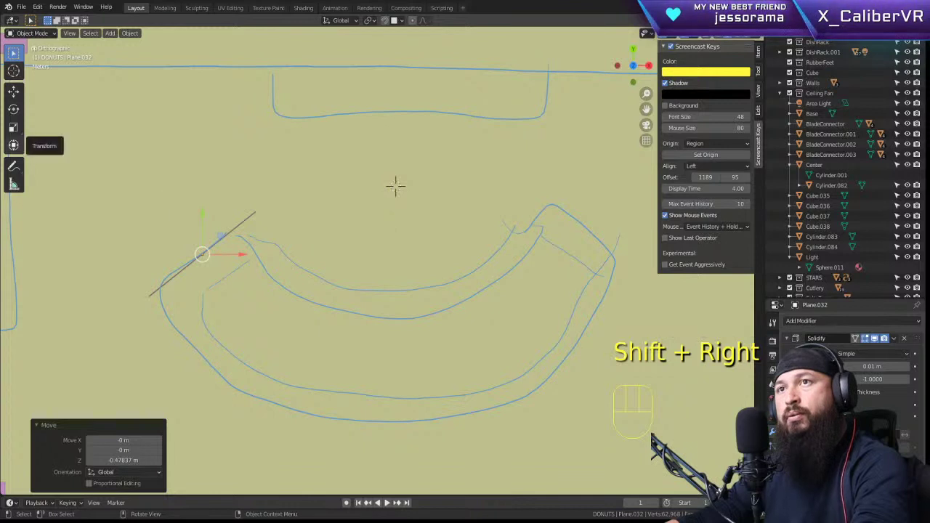
{"action": "key", "text": "Tab"}
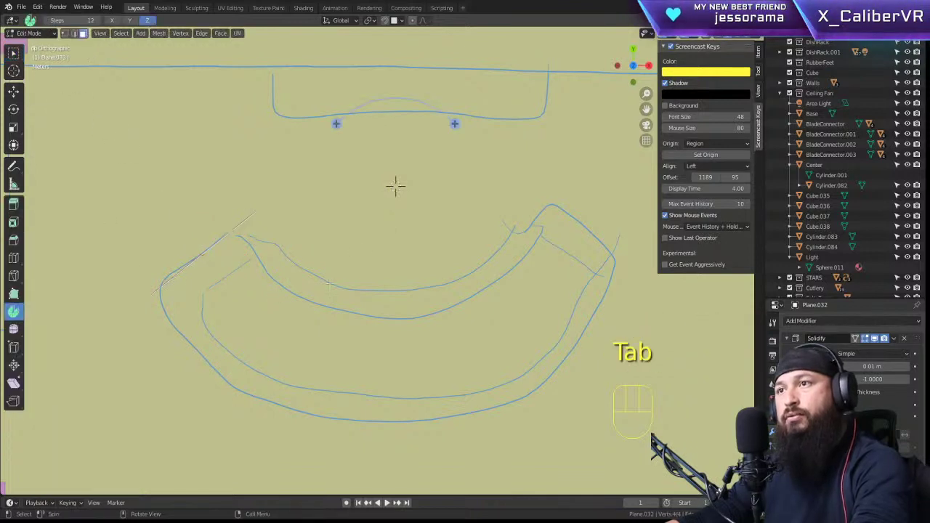
{"action": "left_click_drag", "start_coordinate": [145, 270], "coordinate": [526, 183]}
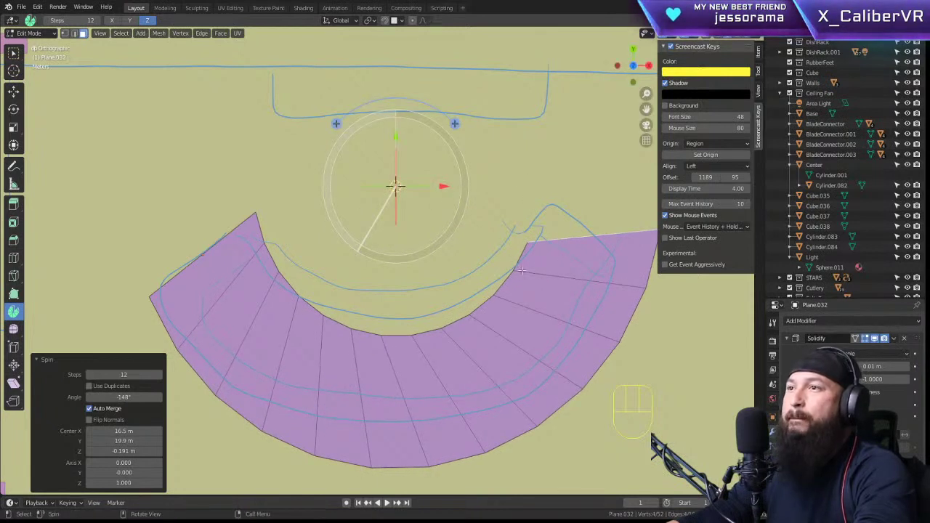
{"action": "key", "text": "ctrl+z"}
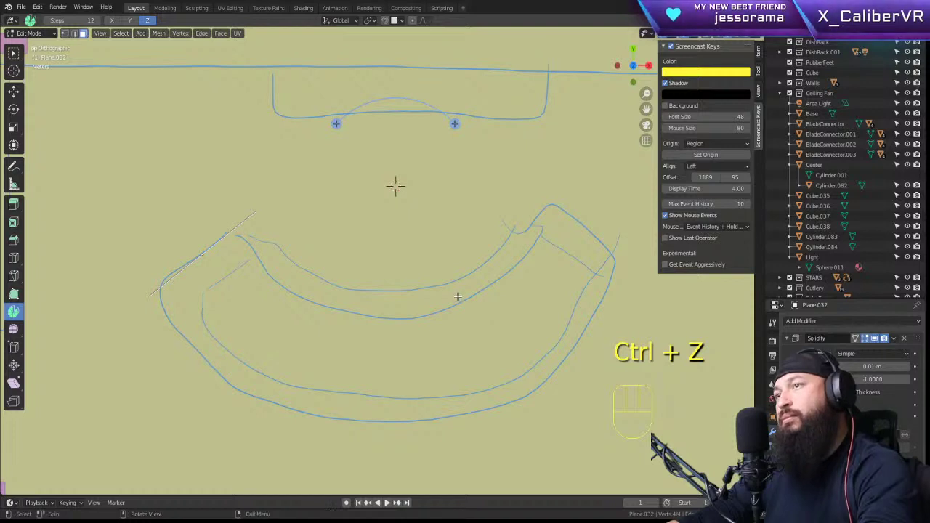
{"action": "left_click_drag", "start_coordinate": [330, 266], "coordinate": [446, 161]}
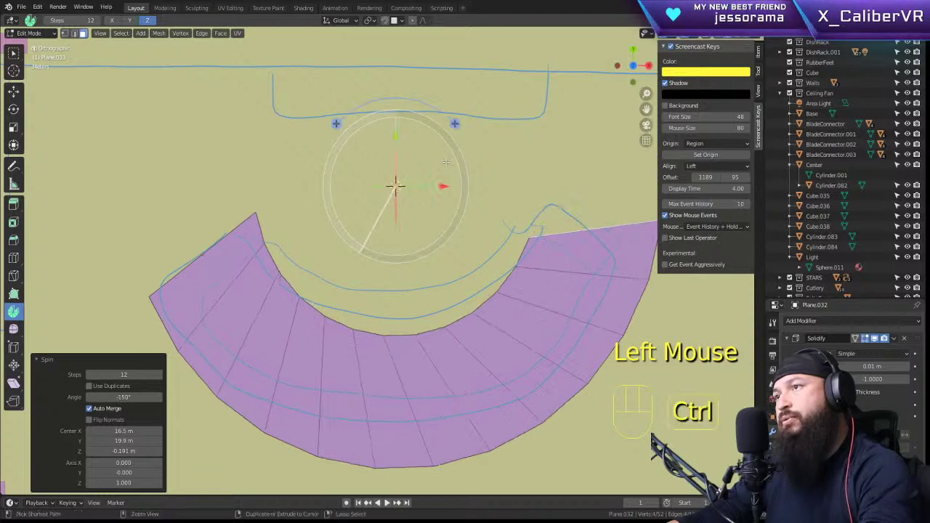
Step: Undo the last spin, return to Object Mode and delete the upright plane
{"action": "key", "text": "ctrl+z"}
{"action": "key", "text": "ctrl+z"}
{"action": "middle_click_drag", "start_coordinate": [445, 165], "coordinate": [315, 171]}
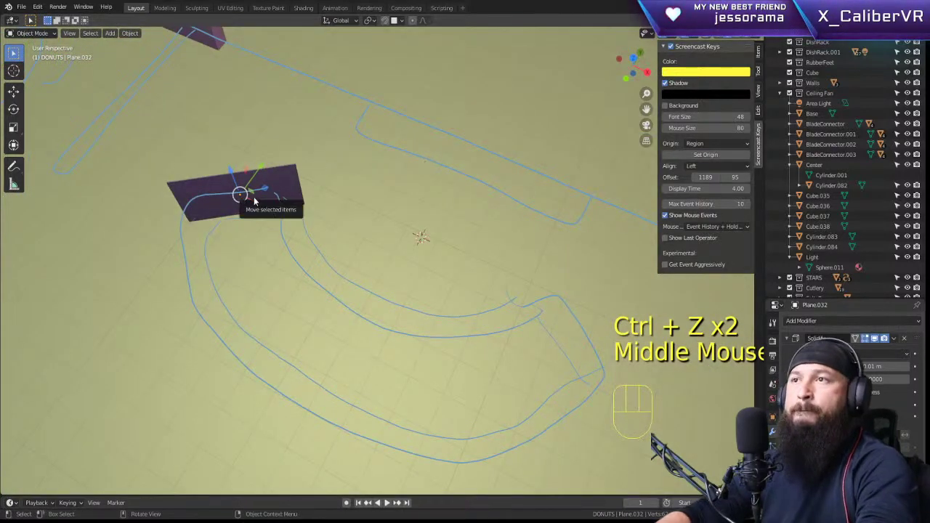
{"action": "key", "text": "Delete"}
Step: Place the 3D cursor midway inside the curved furniture outline and add a cube mesh there
{"action": "middle_click_drag", "start_coordinate": [384, 295], "coordinate": [436, 272]}
{"action": "key", "text": "KP_7"}
{"action": "scroll", "coordinate": [437, 272], "scroll_direction": "down", "scroll_amount": 2}
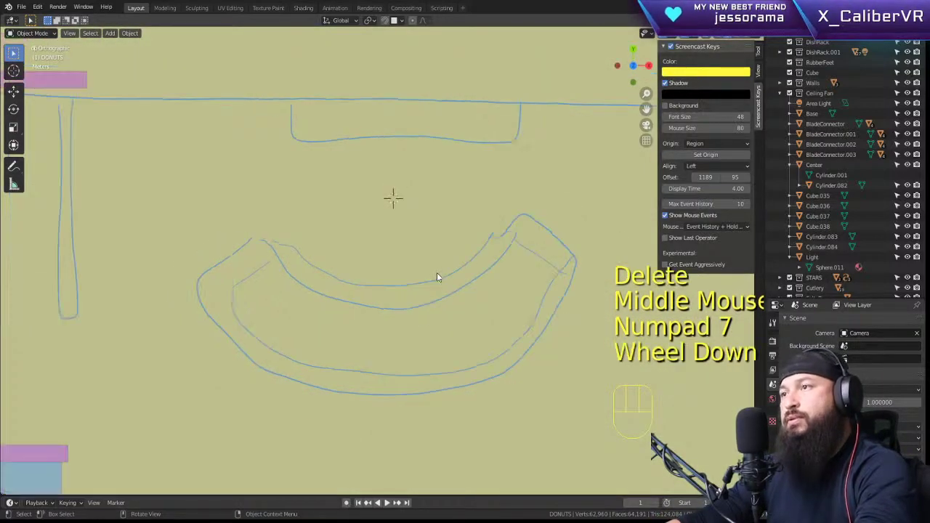
{"action": "right_click", "coordinate": [392, 320], "text": "shift"}
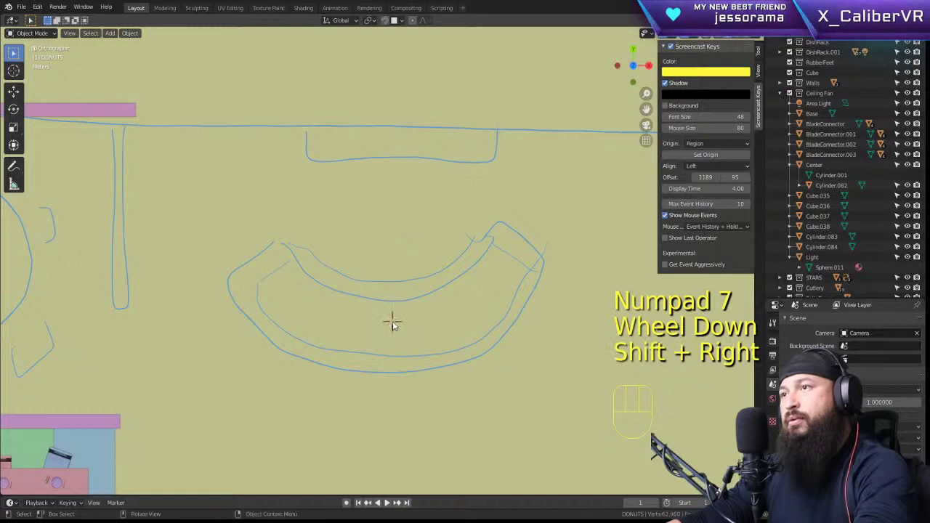
{"action": "key", "text": "shift+a"}
{"action": "mouse_move", "coordinate": [418, 320]}
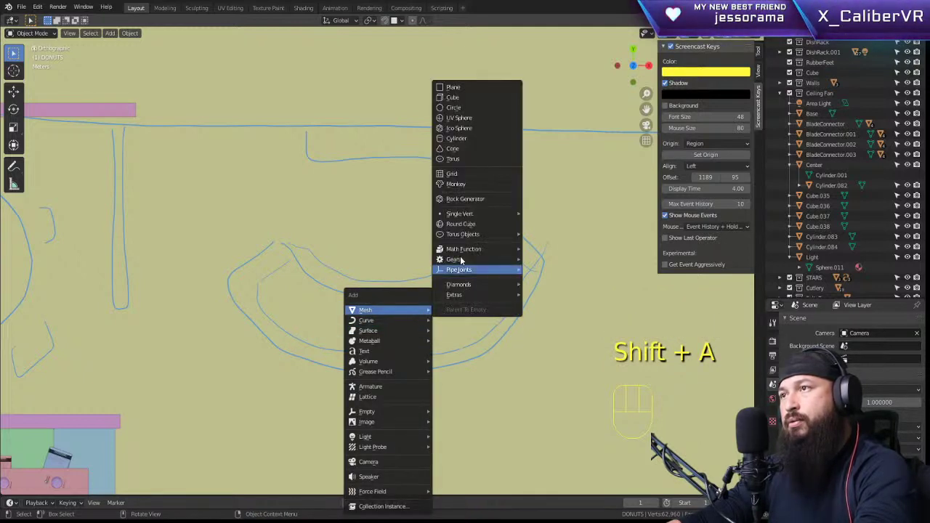
{"action": "left_click", "coordinate": [474, 98]}
Step: Raise the new cube about 1.16 m along Z
{"action": "middle_click_drag", "start_coordinate": [438, 297], "coordinate": [379, 271]}
{"action": "left_click_drag", "start_coordinate": [342, 314], "coordinate": [336, 269]}
{"action": "key", "text": "KP_7"}
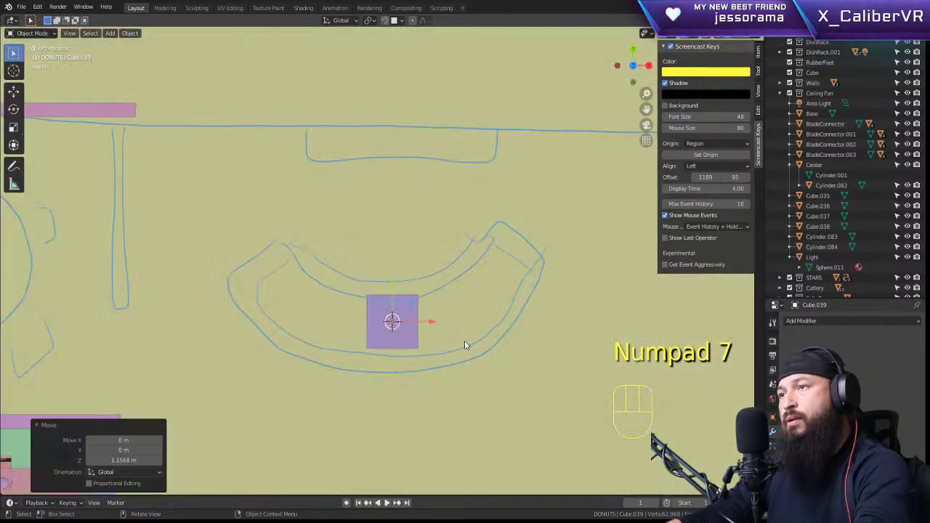
Step: Enter Edit Mode on the cube and select its side face on the positive X side
{"action": "key", "text": "Tab"}
{"action": "middle_click_drag", "start_coordinate": [463, 339], "coordinate": [386, 268]}
{"action": "left_click", "coordinate": [356, 297]}
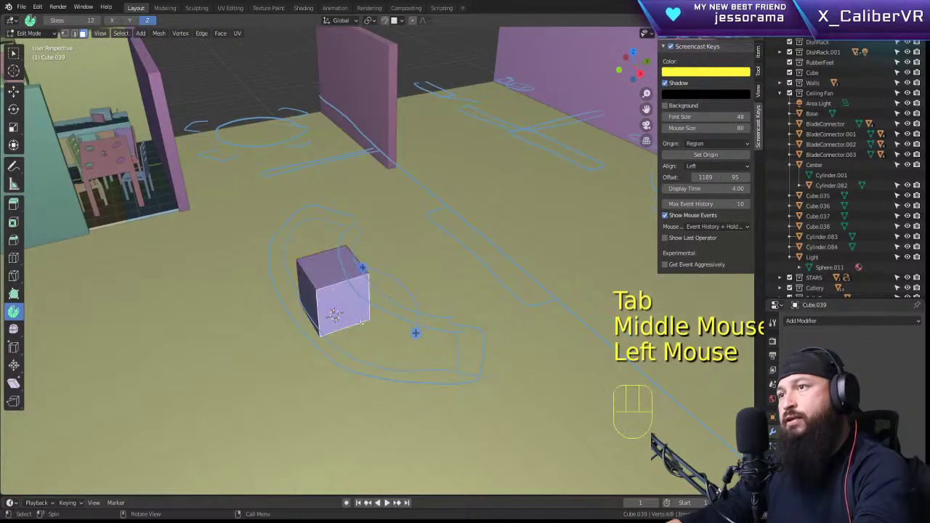
{"action": "middle_click_drag", "start_coordinate": [362, 324], "coordinate": [364, 327]}
{"action": "key", "text": "KP_7"}
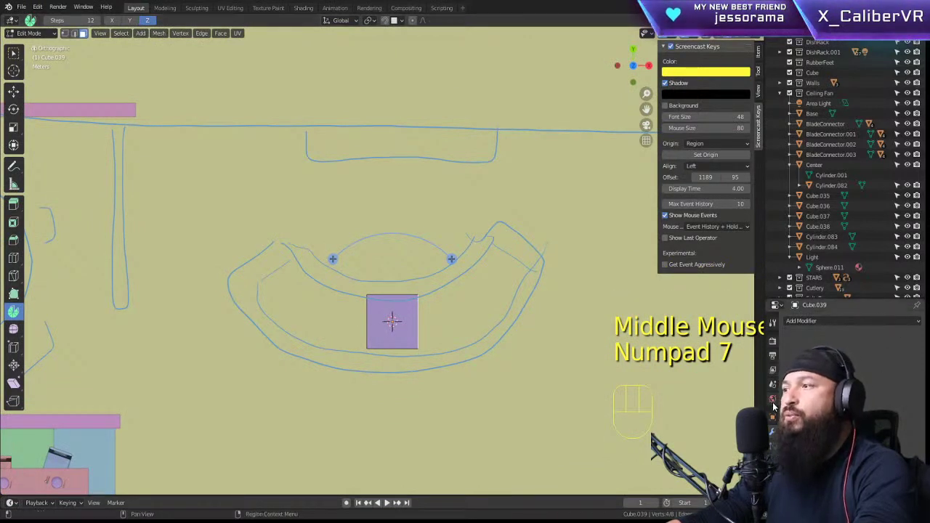
Step: Enlarge the Properties editor and examine the world, object, modifier, physics, constraint and material settings
{"action": "scroll", "coordinate": [773, 407], "scroll_direction": "down", "scroll_amount": 1}
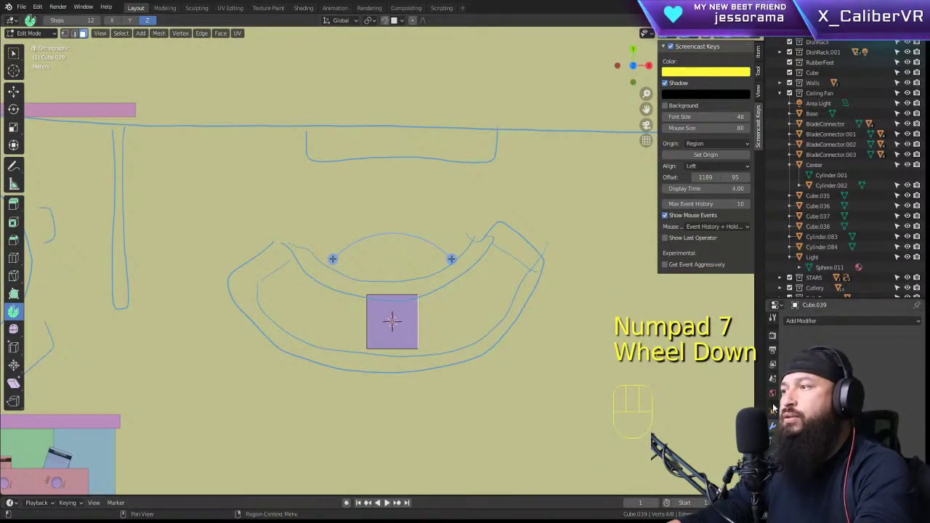
{"action": "left_click_drag", "start_coordinate": [787, 299], "coordinate": [787, 192]}
{"action": "left_click", "coordinate": [773, 292]}
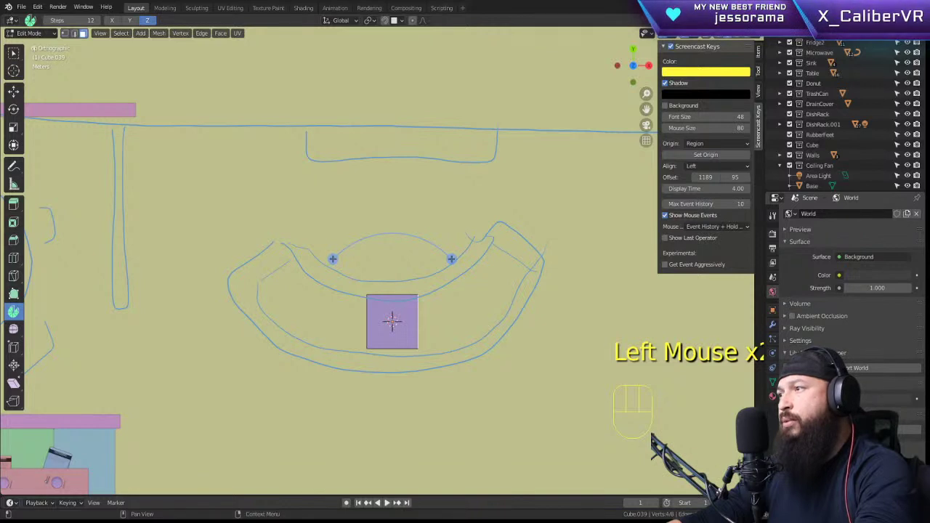
{"action": "left_click", "coordinate": [773, 310]}
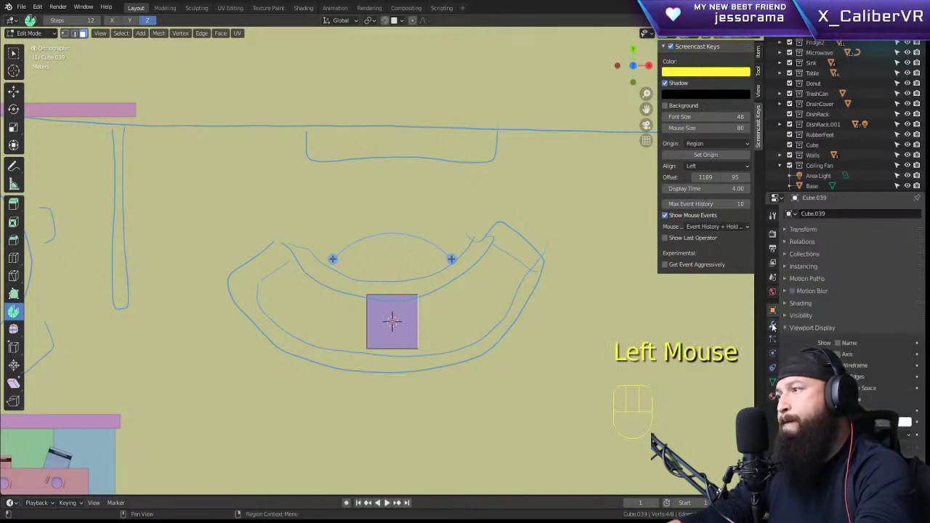
{"action": "left_click", "coordinate": [772, 327]}
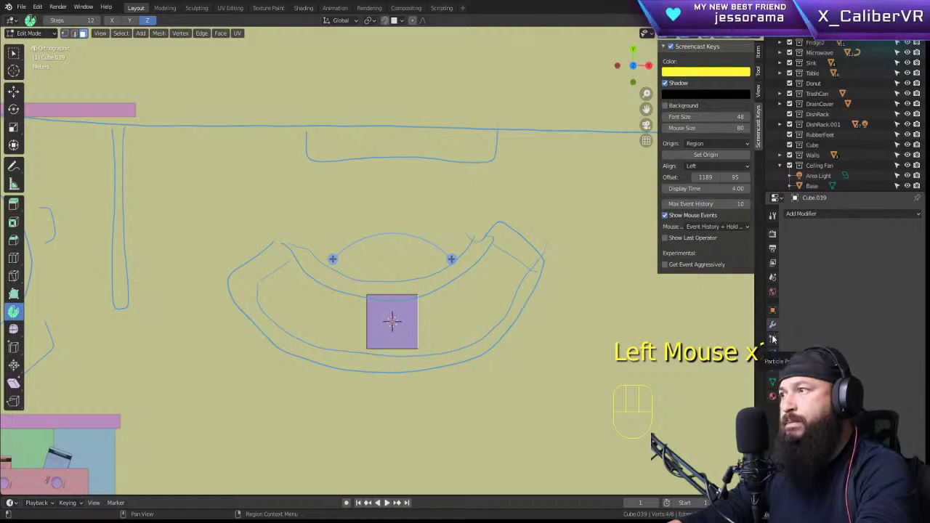
{"action": "left_click", "coordinate": [772, 340]}
{"action": "left_click", "coordinate": [772, 353]}
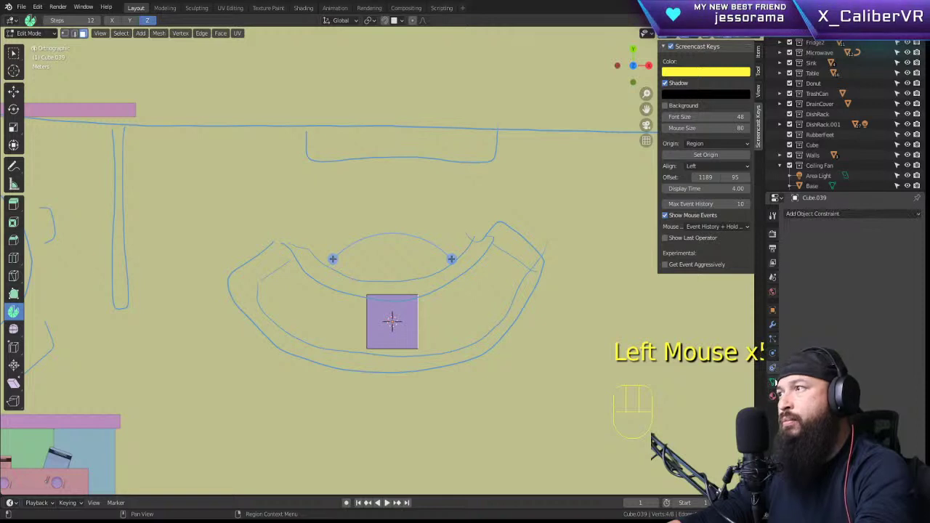
{"action": "left_click", "coordinate": [774, 367]}
{"action": "left_click", "coordinate": [825, 215]}
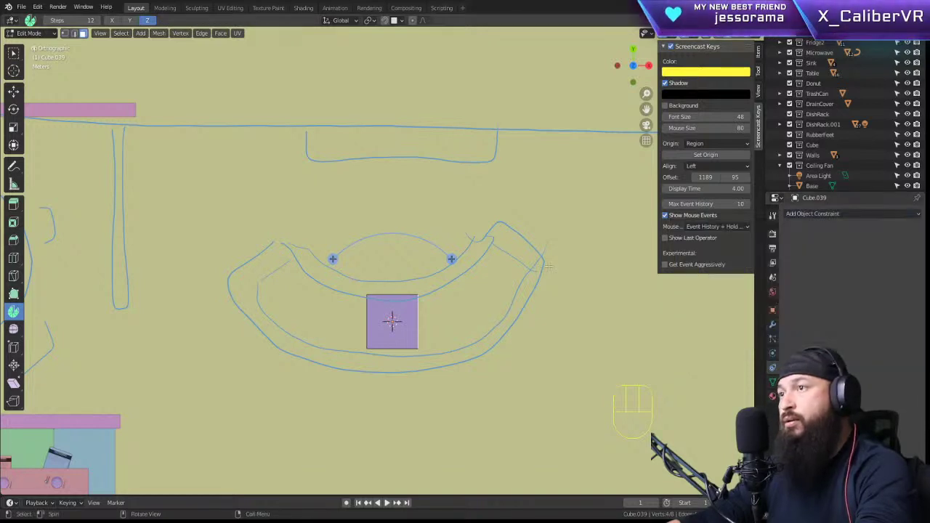
{"action": "left_click", "coordinate": [772, 382]}
{"action": "left_click", "coordinate": [773, 396]}
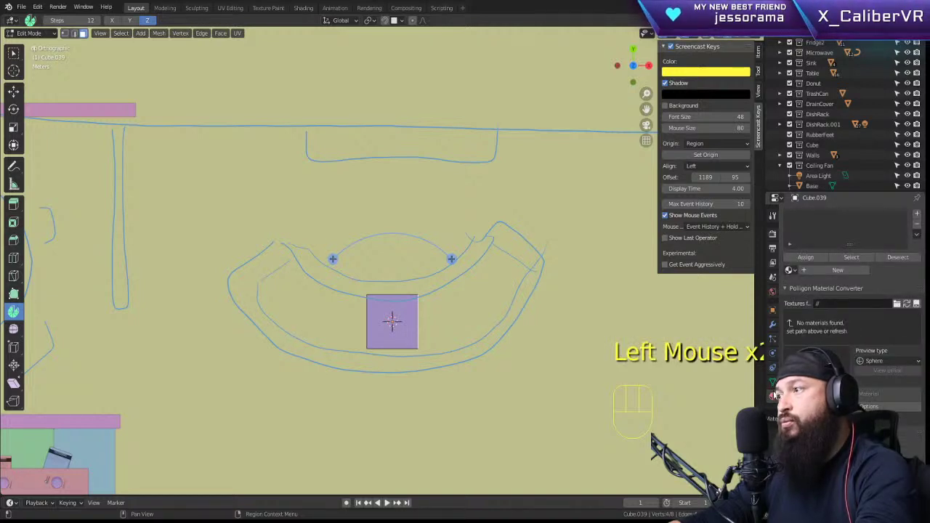
{"action": "left_click", "coordinate": [772, 292]}
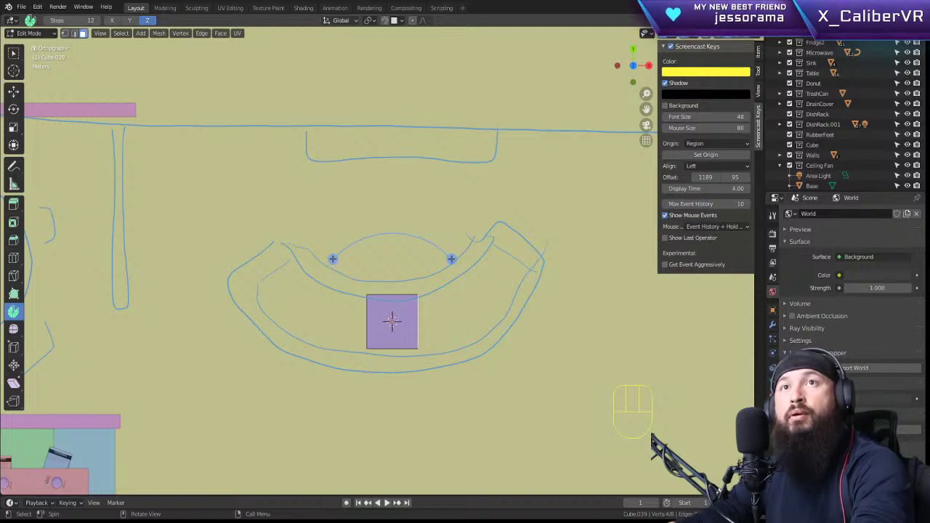
Step: Try spinning the cube's two opposite side faces together, and undo the attempt
{"action": "left_click", "coordinate": [392, 320]}
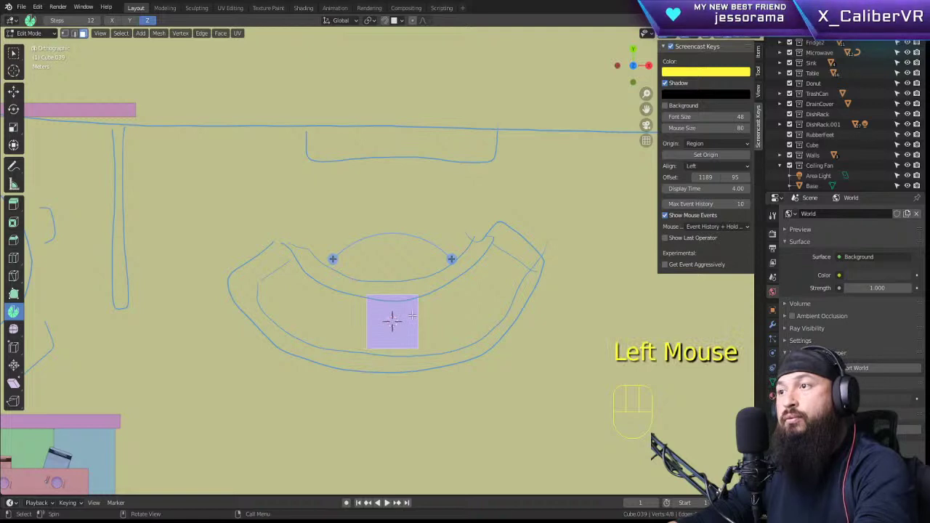
{"action": "middle_click_drag", "start_coordinate": [412, 315], "coordinate": [371, 290]}
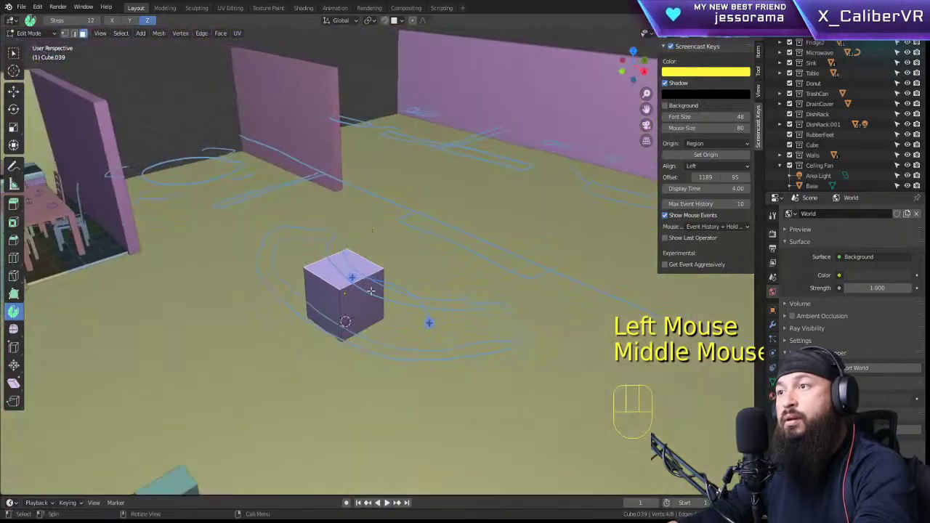
{"action": "left_click", "coordinate": [369, 305]}
{"action": "middle_click_drag", "start_coordinate": [361, 336], "coordinate": [425, 301], "text": "shift"}
{"action": "left_click", "coordinate": [425, 300], "text": "shift"}
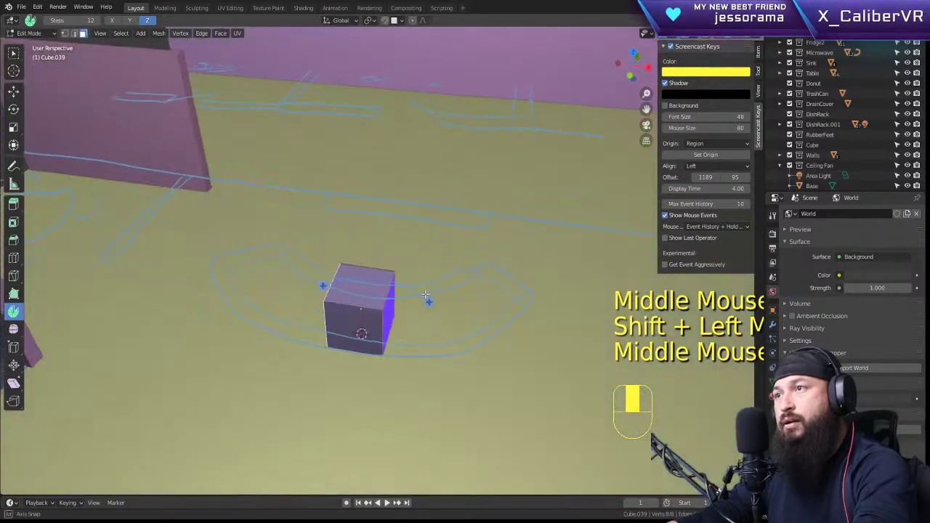
{"action": "key", "text": "KP_7"}
{"action": "left_click_drag", "start_coordinate": [436, 270], "coordinate": [412, 240]}
{"action": "key", "text": "ctrl+z"}
{"action": "key", "text": "ctrl+z"}
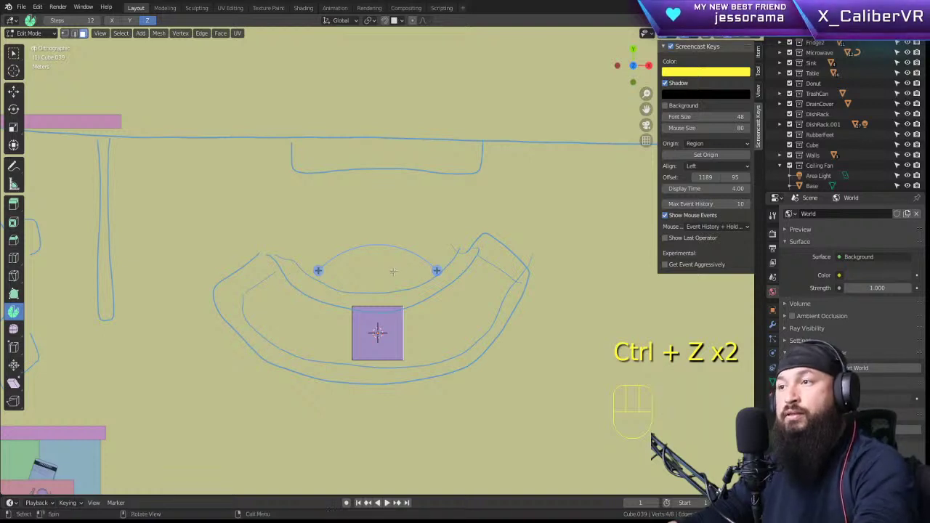
Step: Search the available commands for mirror and look through the global and local axis options
{"action": "key", "text": "F3"}
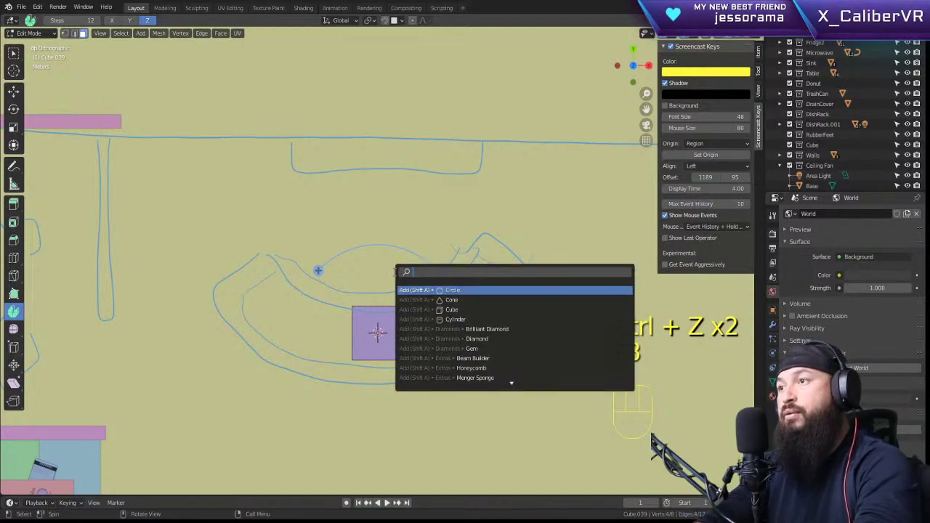
{"action": "type", "text": "mirror"}
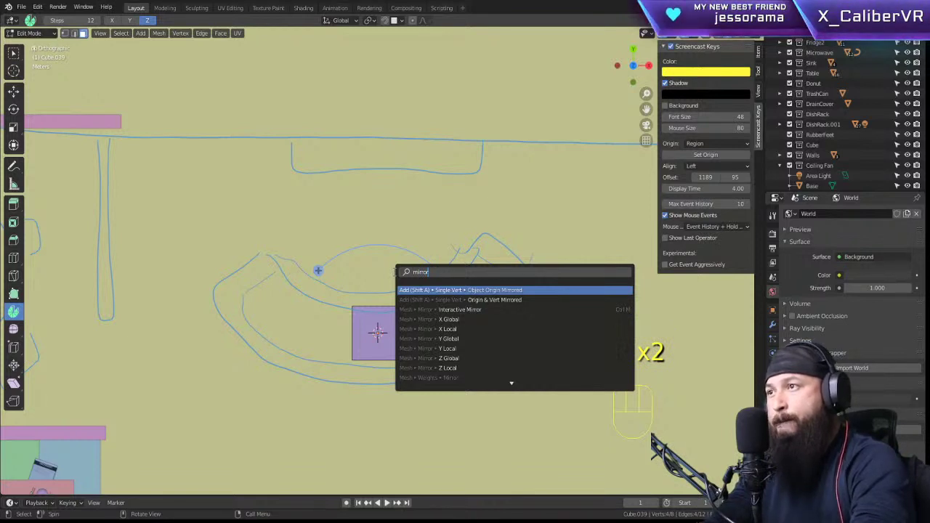
{"action": "key", "text": "Down"}
{"action": "key", "text": "Down"}
{"action": "key", "text": "Down"}
{"action": "key", "text": "Down"}
{"action": "key", "text": "Down"}
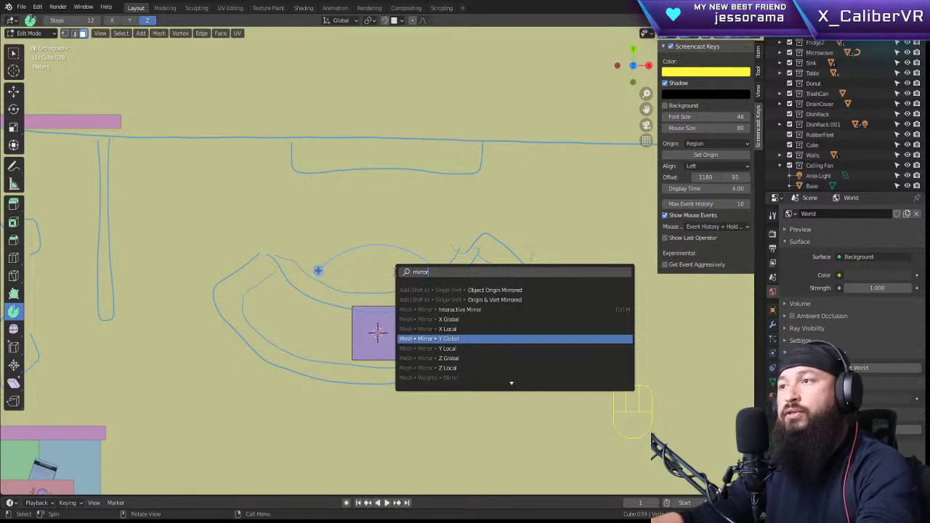
{"action": "key", "text": "Up"}
{"action": "key", "text": "Return"}
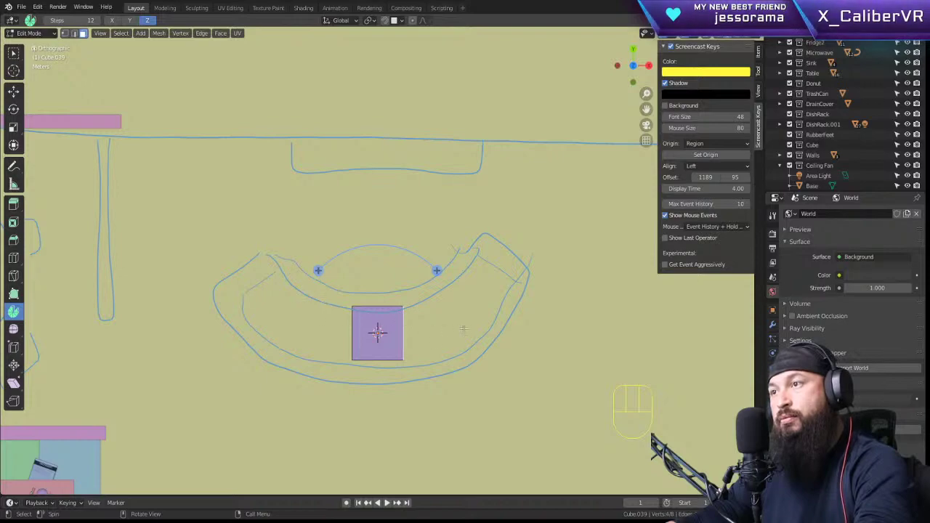
Step: Try scaling up the cube's side face and spinning it in 12 steps around the cube's centre, and undo it
{"action": "middle_click_drag", "start_coordinate": [460, 326], "coordinate": [436, 301]}
{"action": "key", "text": "KP_7"}
{"action": "key", "text": "s"}
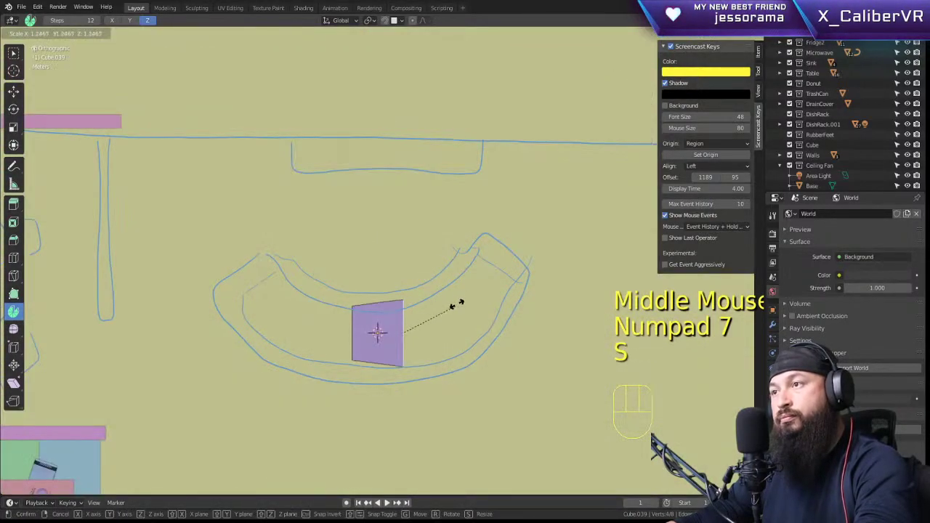
{"action": "left_click", "coordinate": [457, 312]}
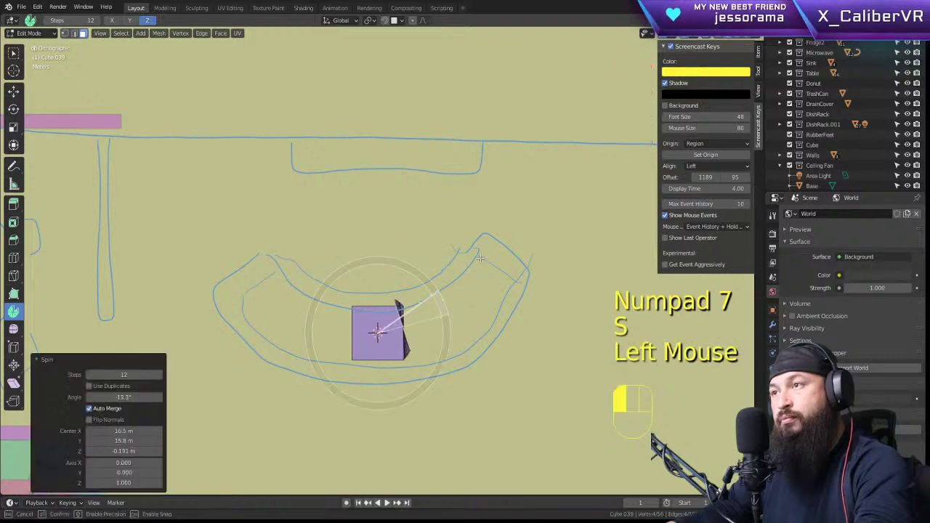
{"action": "right_click", "coordinate": [454, 254]}
{"action": "left_click", "coordinate": [458, 226]}
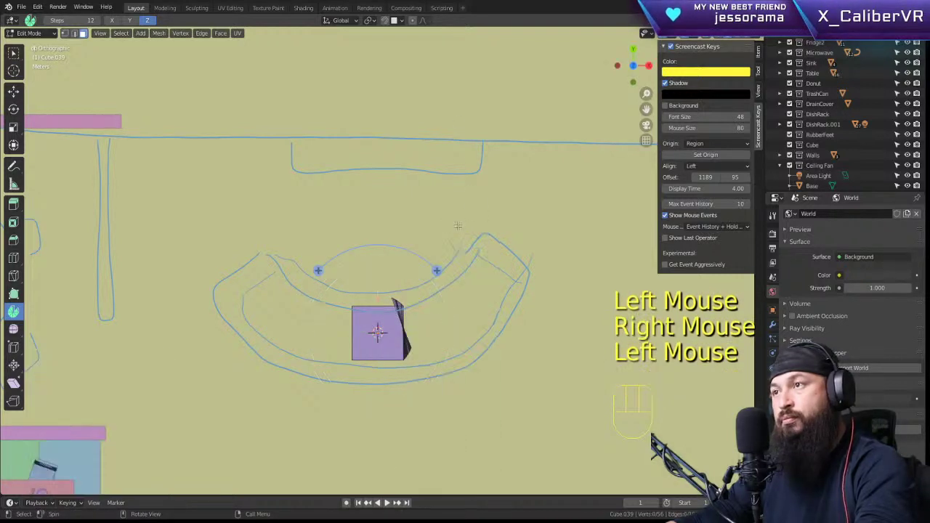
{"action": "left_click", "coordinate": [392, 250]}
{"action": "key", "text": "ctrl+z"}
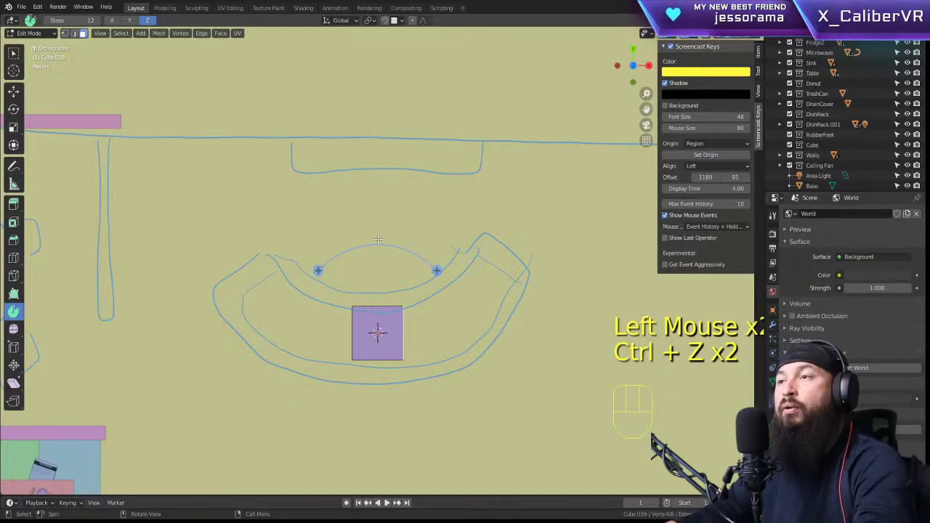
Step: Spin the positive X side face about -59.3° and the opposite face 55°, each in 12 steps around X 16.6 m, Y 19.1 m
{"action": "right_click", "coordinate": [378, 242], "text": "shift"}
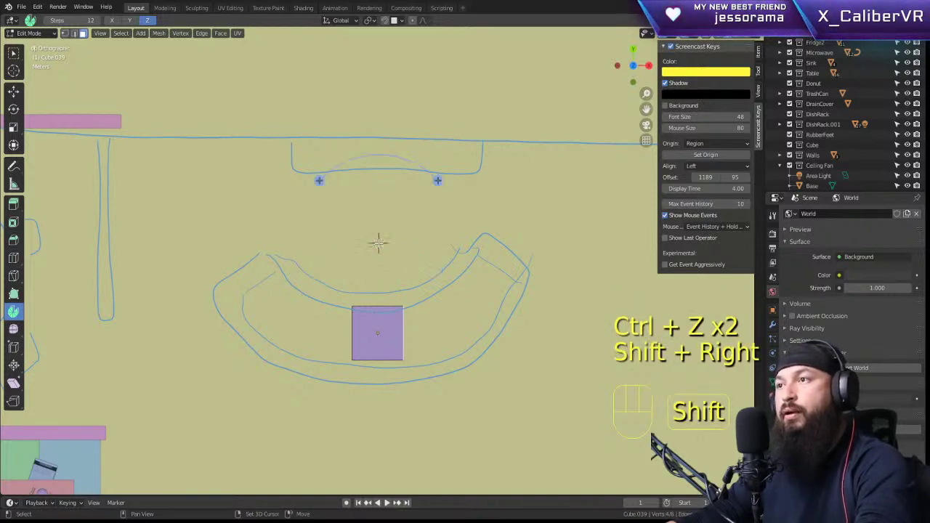
{"action": "left_click_drag", "start_coordinate": [470, 284], "coordinate": [430, 196]}
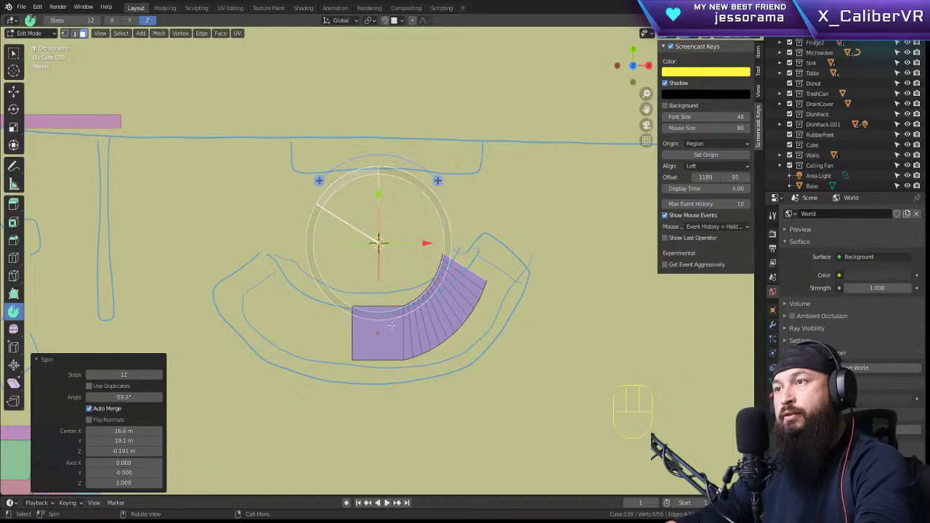
{"action": "middle_click_drag", "start_coordinate": [390, 326], "coordinate": [444, 313]}
{"action": "left_click", "coordinate": [443, 313]}
{"action": "key", "text": "KP_7"}
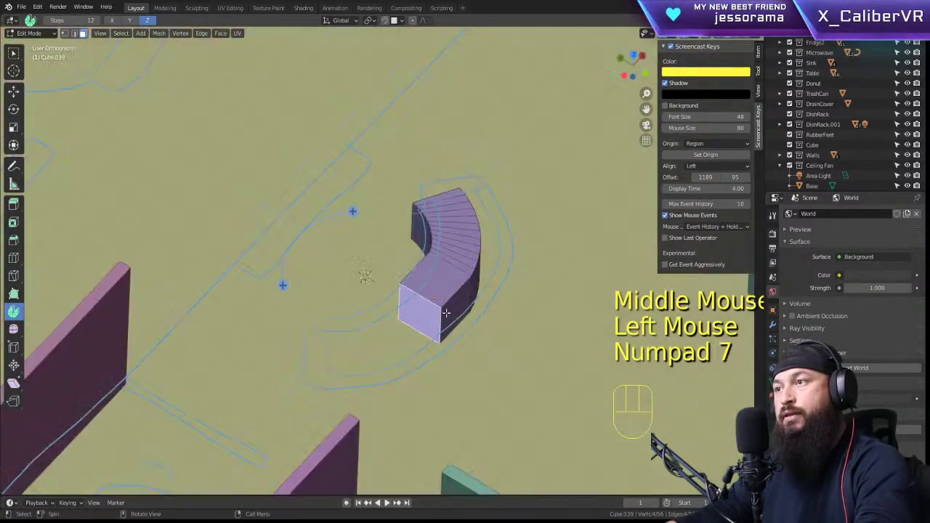
{"action": "left_click_drag", "start_coordinate": [342, 308], "coordinate": [302, 230]}
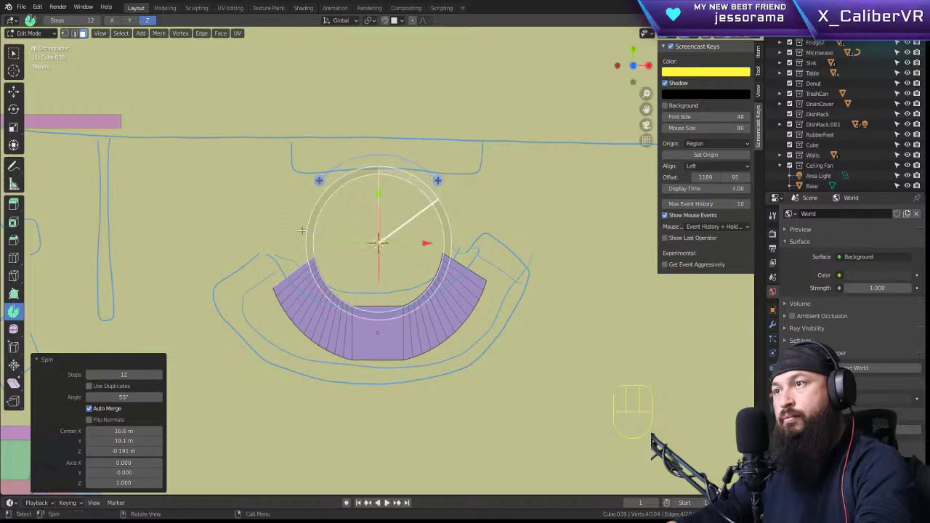
Step: Return to Object Mode and inspect the curved block in perspective and from above against the sketched outline
{"action": "left_click", "coordinate": [387, 348]}
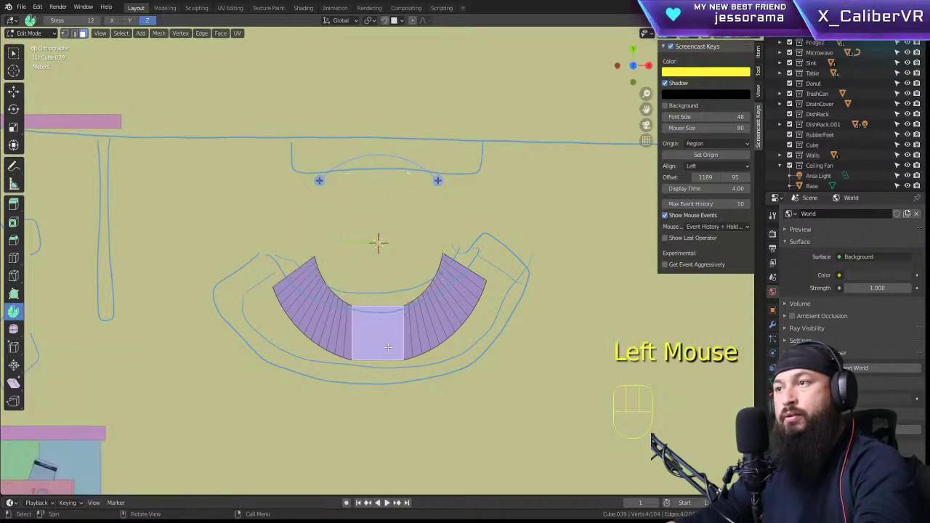
{"action": "key", "text": "Tab"}
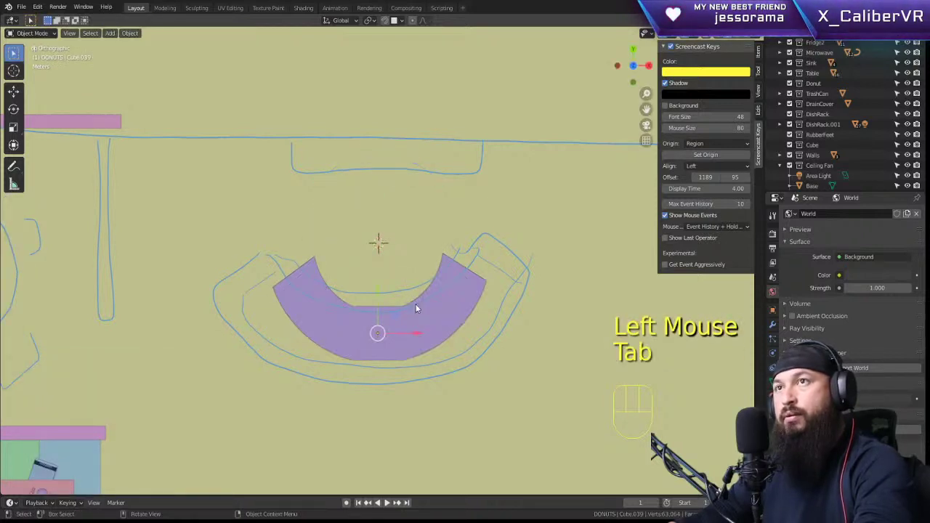
{"action": "middle_click_drag", "start_coordinate": [415, 304], "coordinate": [278, 219]}
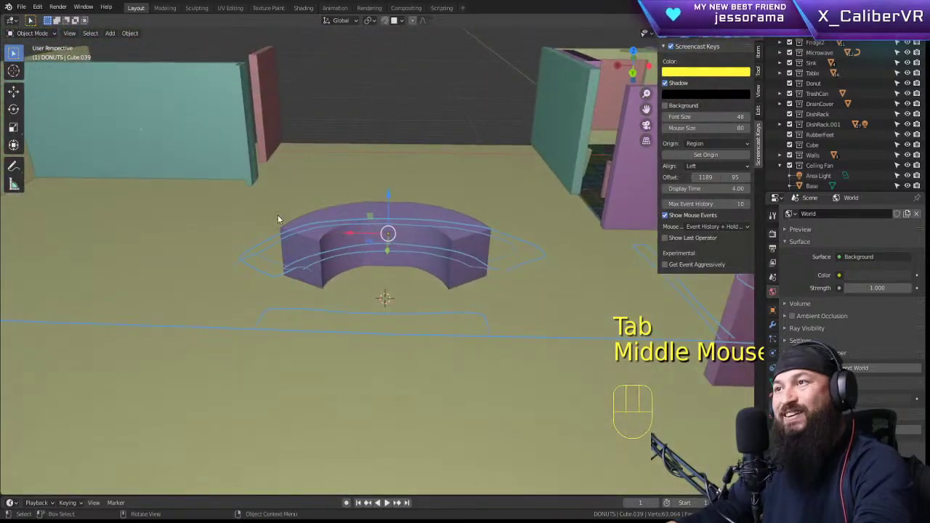
{"action": "middle_click_drag", "start_coordinate": [398, 234], "coordinate": [400, 201]}
{"action": "left_click", "coordinate": [454, 229]}
{"action": "left_click", "coordinate": [416, 218]}
{"action": "key", "text": "KP_7"}
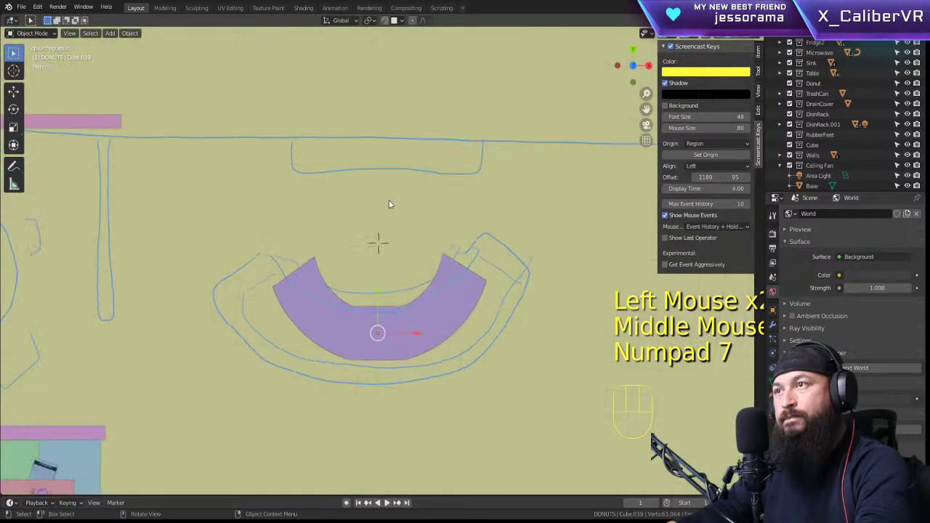
{"action": "scroll", "coordinate": [439, 219], "scroll_direction": "down", "scroll_amount": 1}
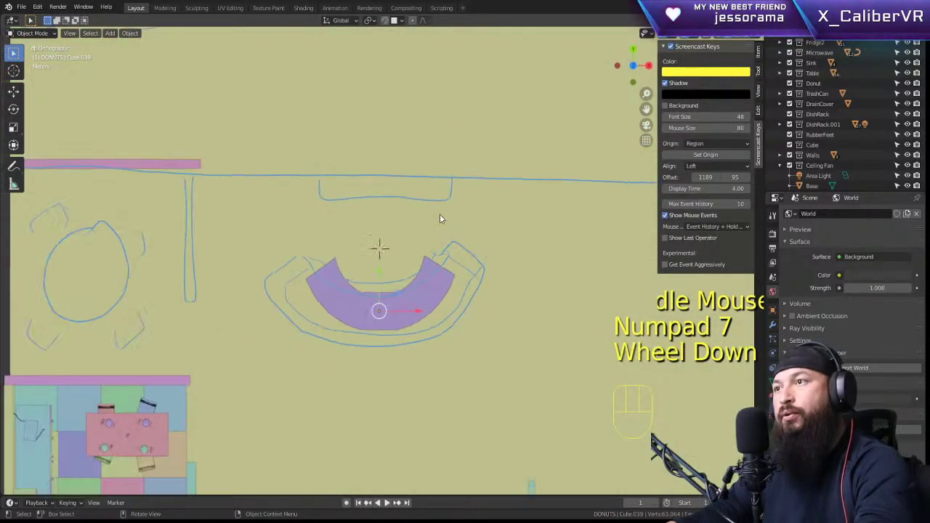
Step: Undo the spins of both side faces so the curved block returns to a plain cube
{"action": "scroll", "coordinate": [423, 242], "scroll_direction": "up", "scroll_amount": 5}
{"action": "middle_click_drag", "start_coordinate": [427, 265], "coordinate": [247, 165]}
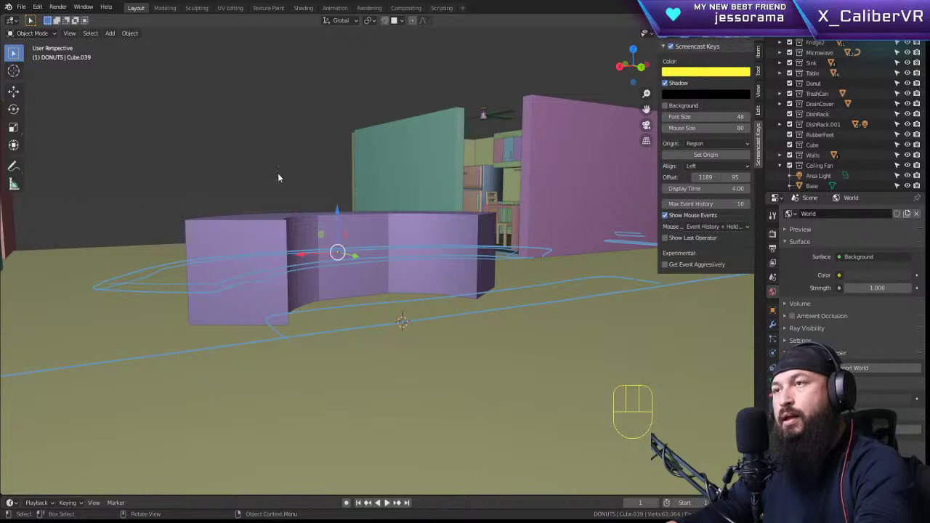
{"action": "key", "text": "ctrl"}
{"action": "key", "text": "ctrl+z"}
{"action": "key", "text": "ctrl+z"}
{"action": "key", "text": "ctrl+z"}
{"action": "key", "text": "ctrl+z"}
{"action": "key", "text": "ctrl+z"}
{"action": "key", "text": "ctrl+z"}
{"action": "key", "text": "ctrl+z"}
{"action": "key", "text": "ctrl+z"}
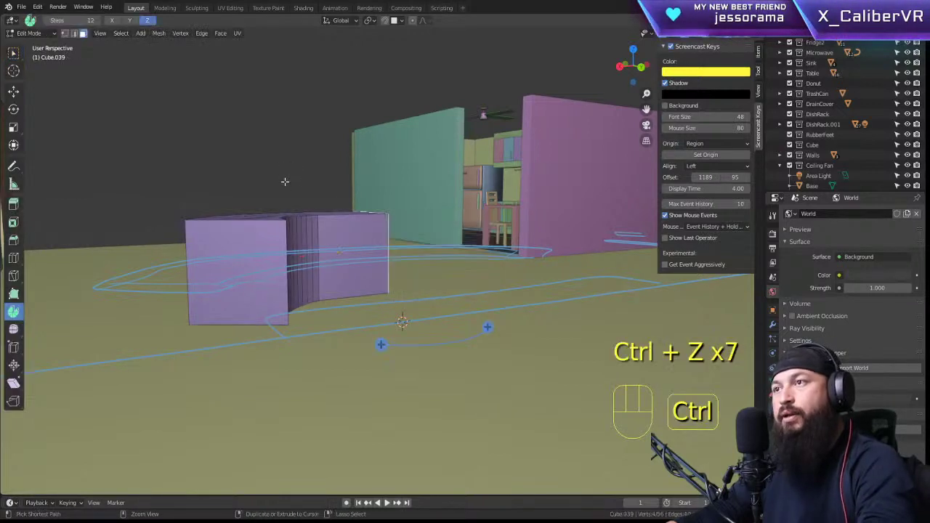
{"action": "key", "text": "ctrl+z"}
{"action": "middle_click_drag", "start_coordinate": [284, 182], "coordinate": [378, 184]}
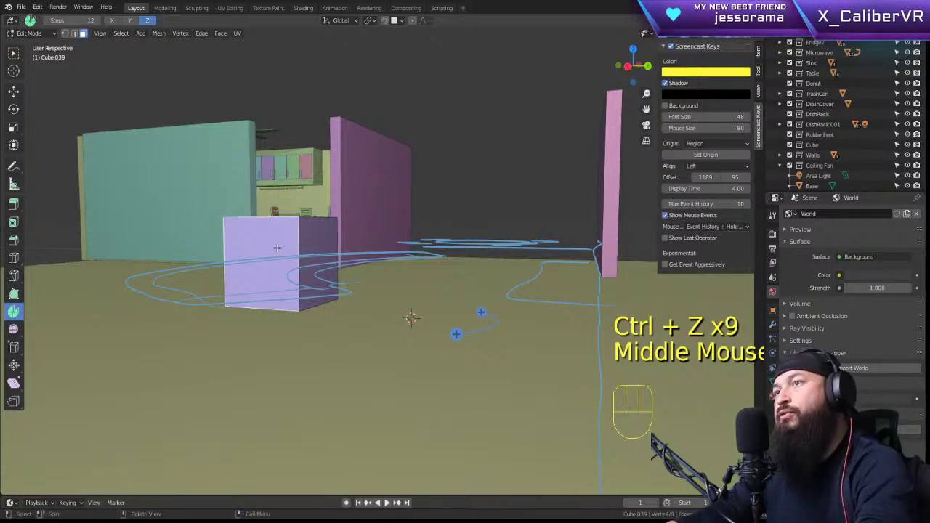
{"action": "middle_click_drag", "start_coordinate": [282, 247], "coordinate": [322, 248]}
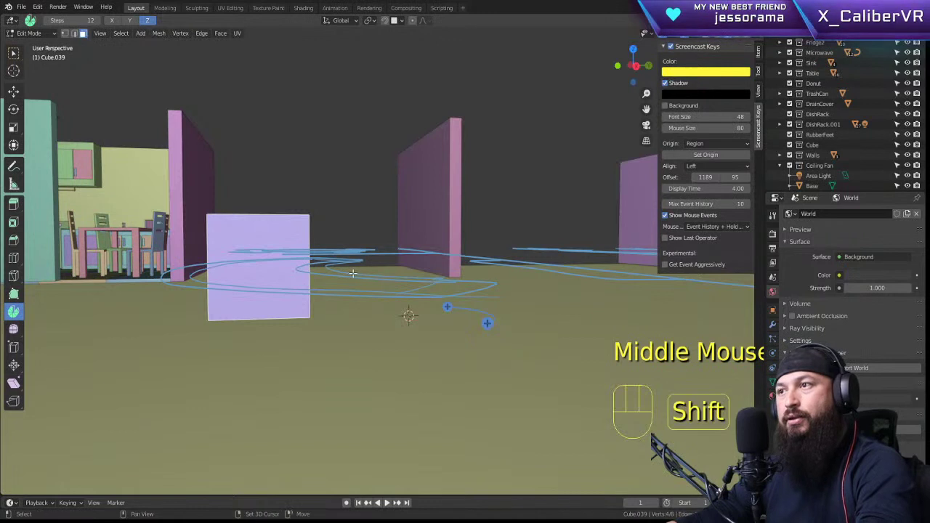
Step: Add a 2 m cube within the block's mesh and raise it about 2.1 m beside the original cube
{"action": "key", "text": "shift+a"}
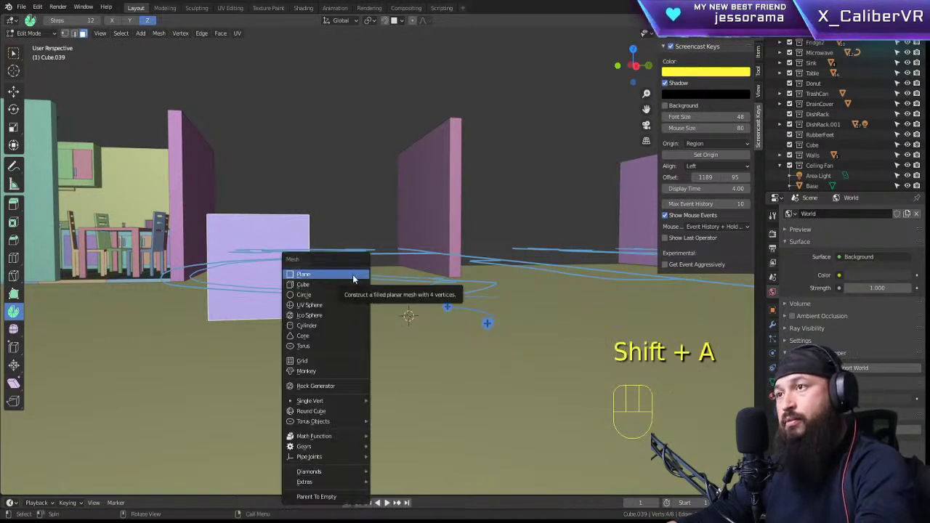
{"action": "left_click", "coordinate": [347, 287]}
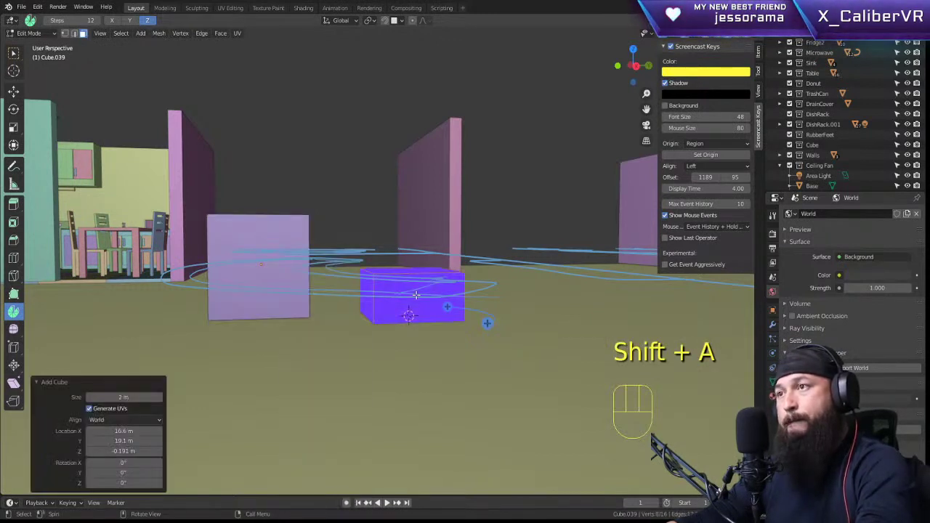
{"action": "key", "text": "g"}
{"action": "left_click", "coordinate": [381, 199]}
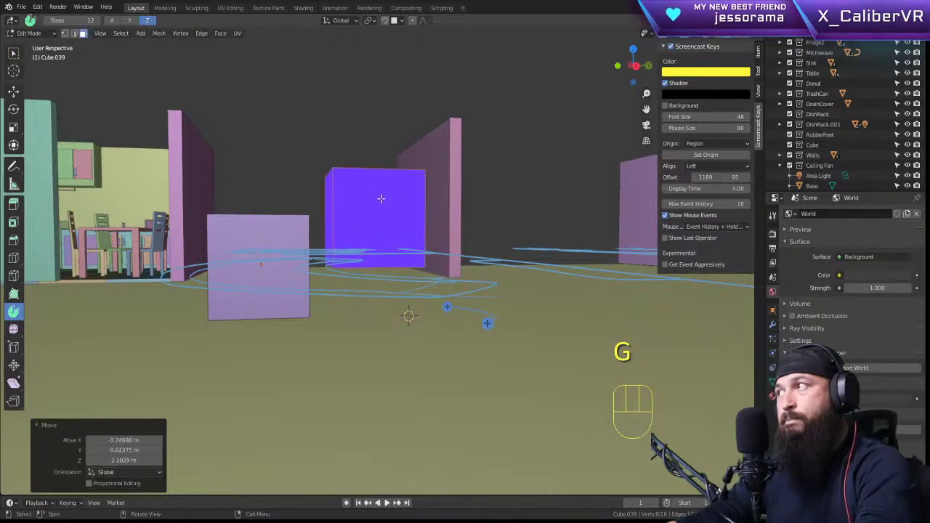
Step: Collapse the Fridge collection and look through the scene's collections down to DONUTS
{"action": "scroll", "coordinate": [869, 137], "scroll_direction": "down", "scroll_amount": 5}
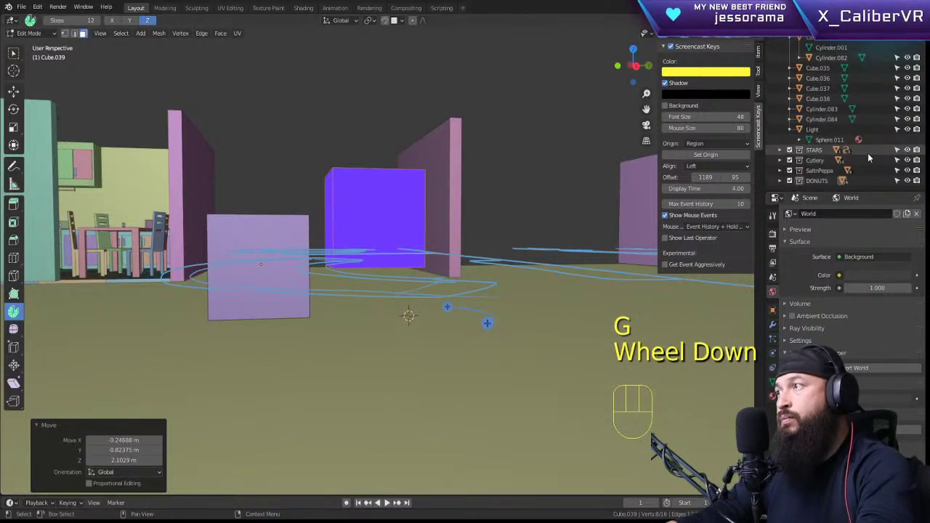
{"action": "scroll", "coordinate": [868, 153], "scroll_direction": "up", "scroll_amount": 6}
{"action": "scroll", "coordinate": [859, 155], "scroll_direction": "up", "scroll_amount": 18}
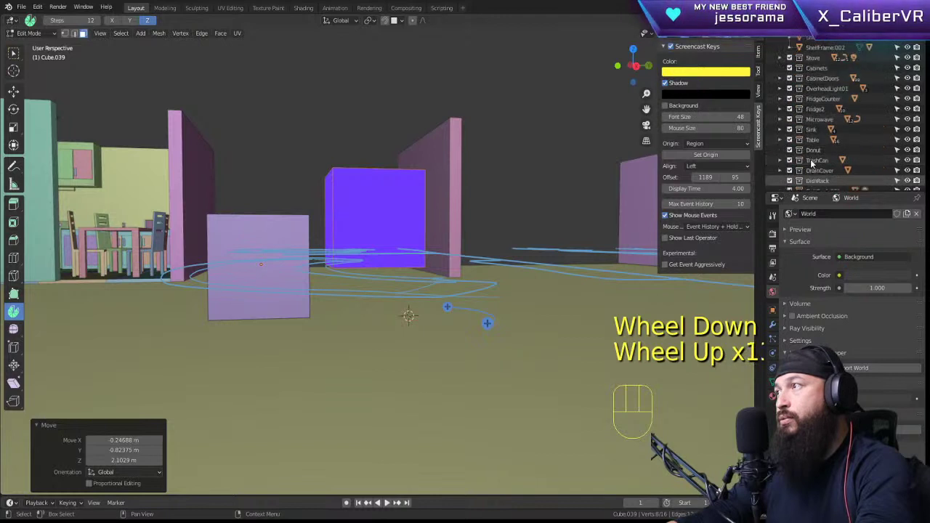
{"action": "scroll", "coordinate": [812, 164], "scroll_direction": "up", "scroll_amount": 6}
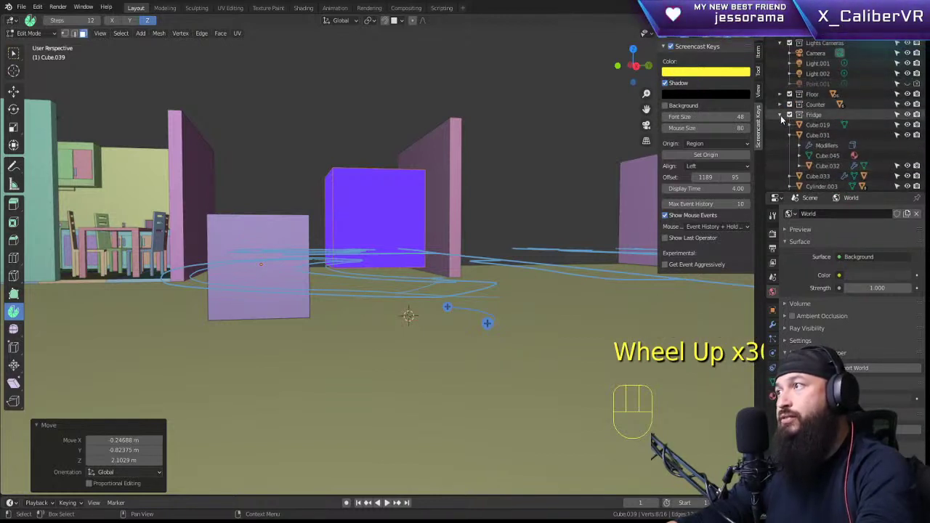
{"action": "left_click", "coordinate": [780, 116]}
{"action": "scroll", "coordinate": [771, 135], "scroll_direction": "down", "scroll_amount": 1}
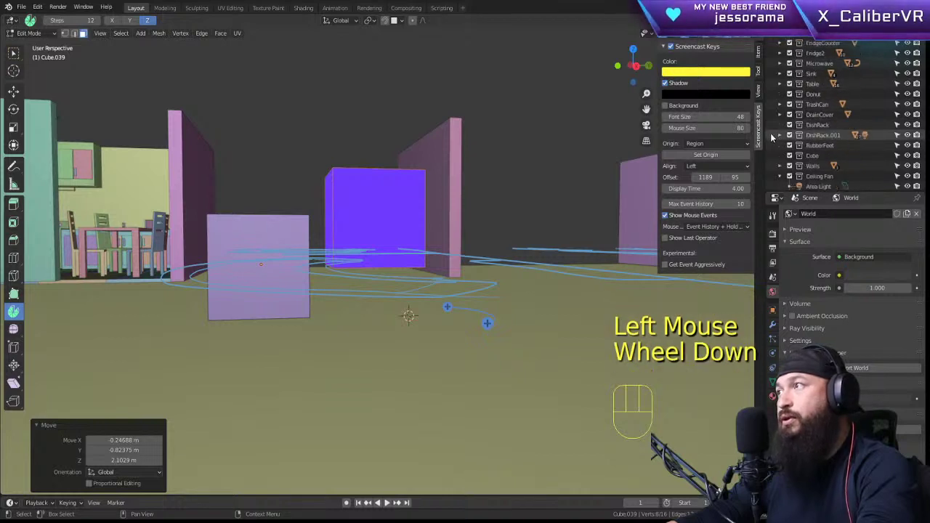
{"action": "scroll", "coordinate": [778, 136], "scroll_direction": "down", "scroll_amount": 2}
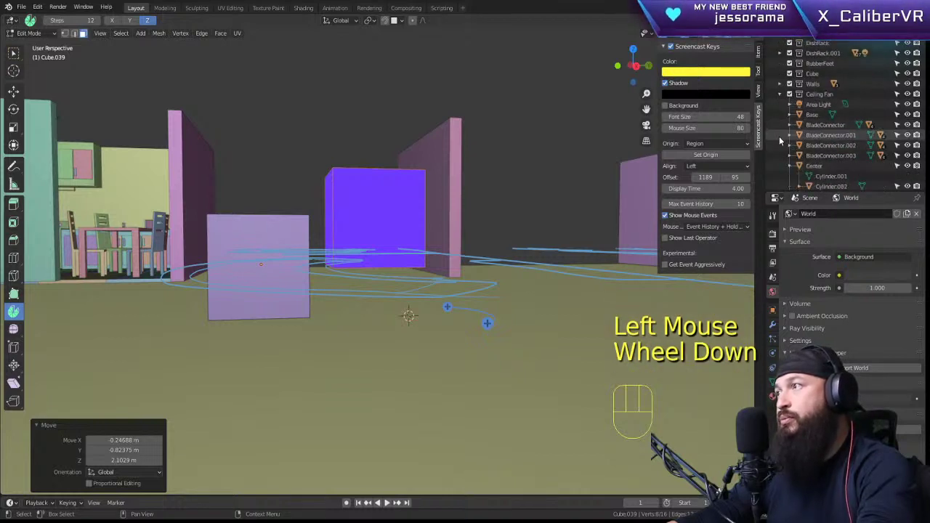
{"action": "scroll", "coordinate": [779, 136], "scroll_direction": "down", "scroll_amount": 4}
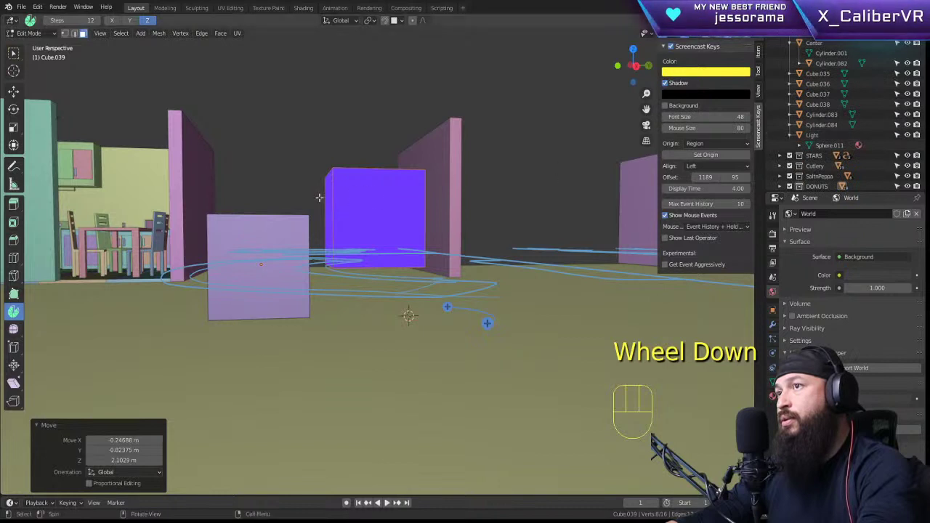
Step: Try deleting the two-cube object in Object Mode, undo the deletion, and return to Edit Mode
{"action": "key", "text": "Tab"}
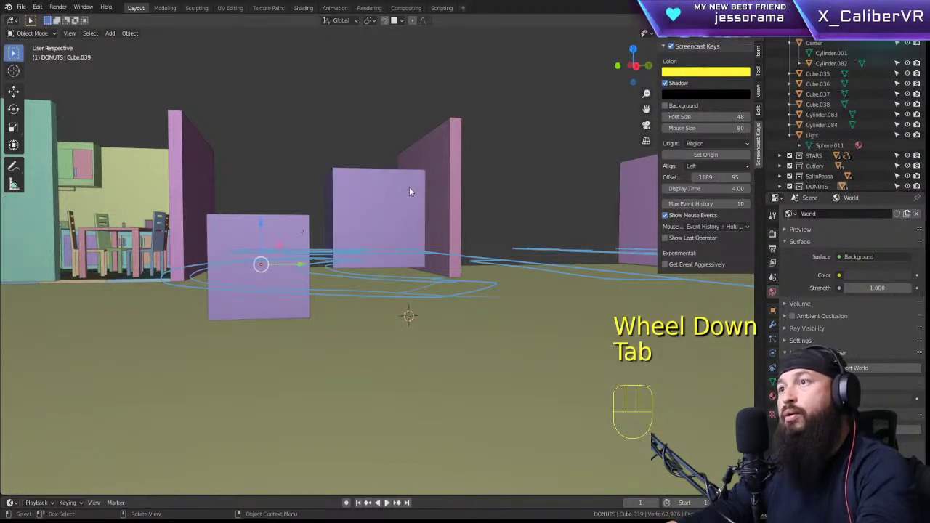
{"action": "left_click", "coordinate": [429, 187]}
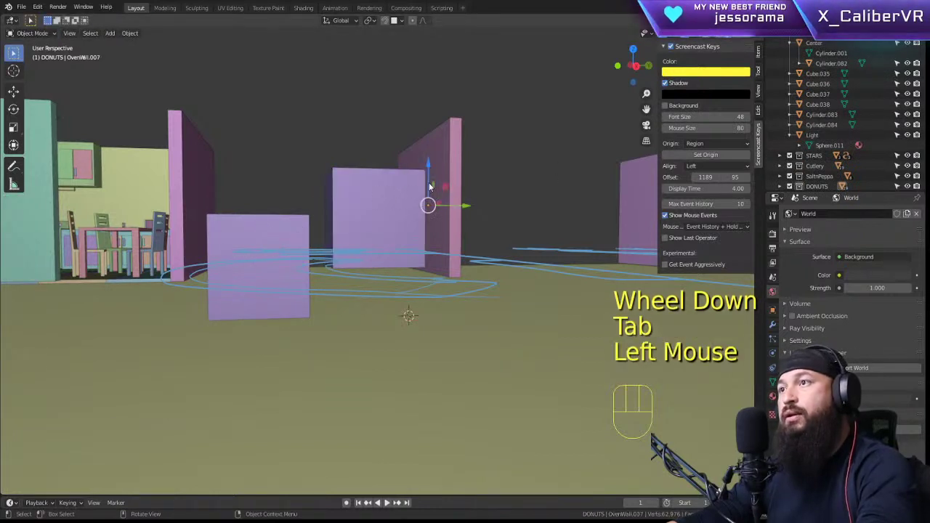
{"action": "left_click", "coordinate": [343, 192]}
{"action": "key", "text": "Delete"}
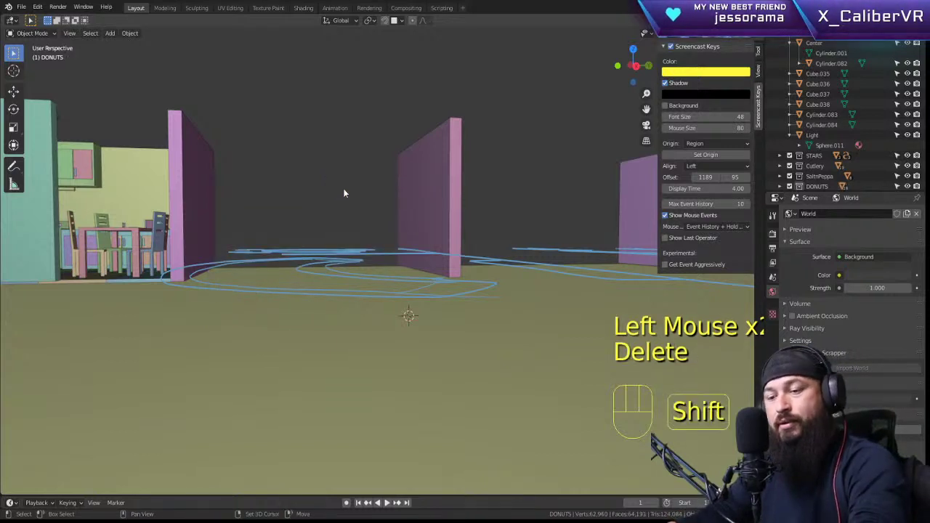
{"action": "key", "text": "shift+a"}
{"action": "left_click", "coordinate": [358, 132]}
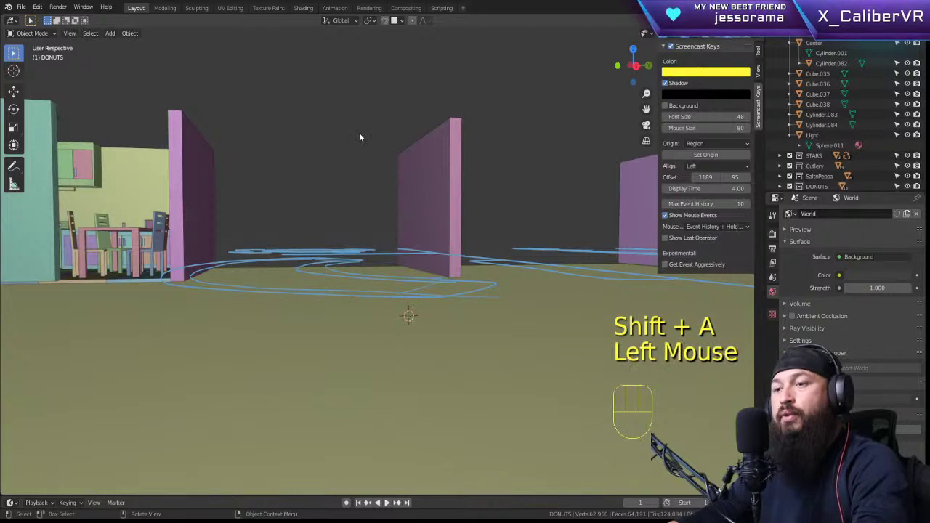
{"action": "key", "text": "ctrl+z"}
{"action": "key", "text": "Tab"}
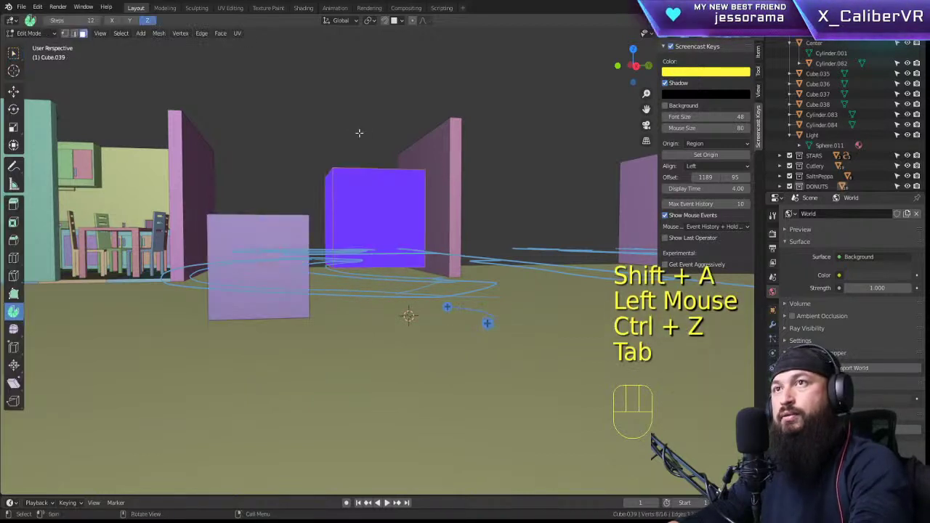
{"action": "key", "text": "Tab"}
{"action": "key", "text": "Tab"}
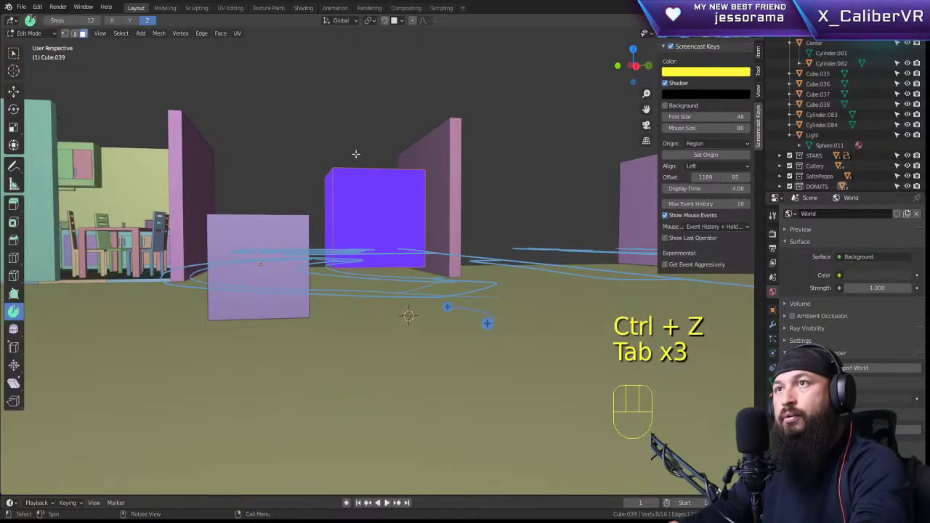
Step: Try spinning the raised cube's front face about 4.67° in 12 steps, and undo it
{"action": "left_click", "coordinate": [355, 153]}
{"action": "key", "text": "a"}
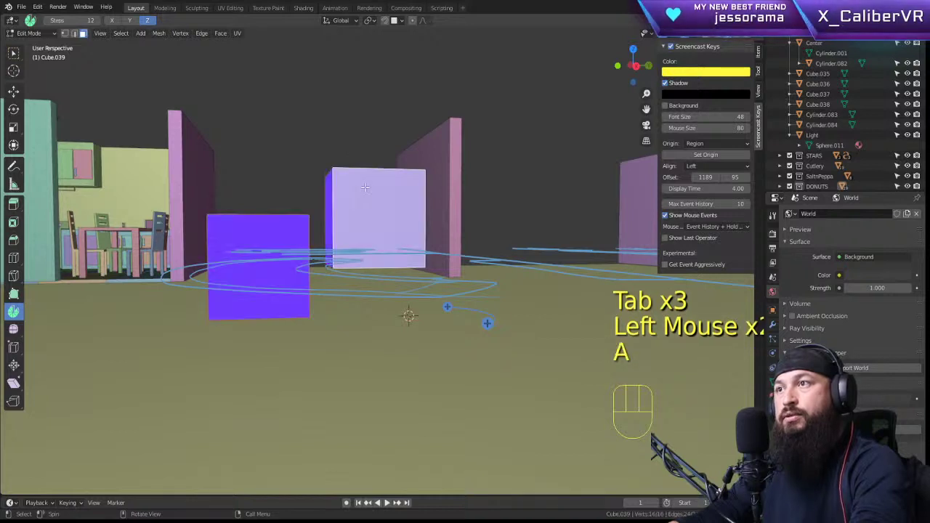
{"action": "left_click", "coordinate": [365, 188]}
{"action": "left_click_drag", "start_coordinate": [334, 193], "coordinate": [351, 201]}
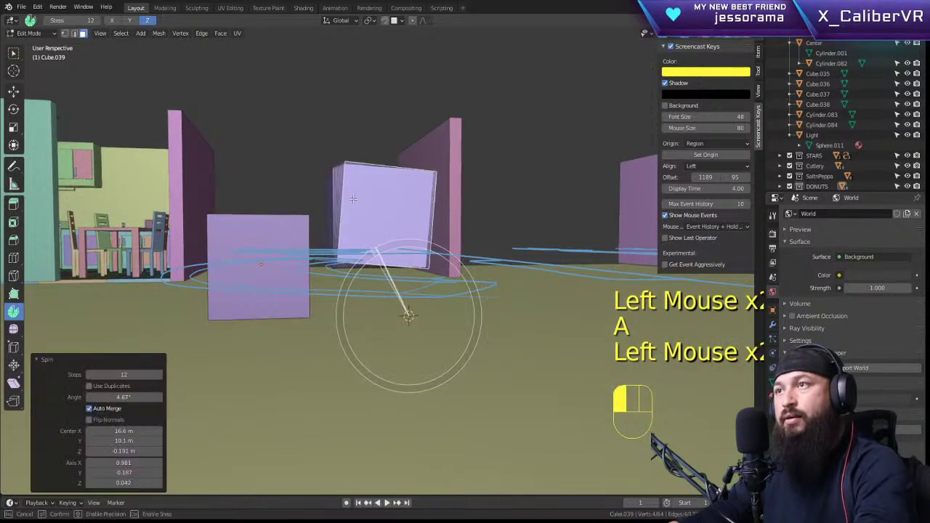
{"action": "left_click", "coordinate": [336, 204]}
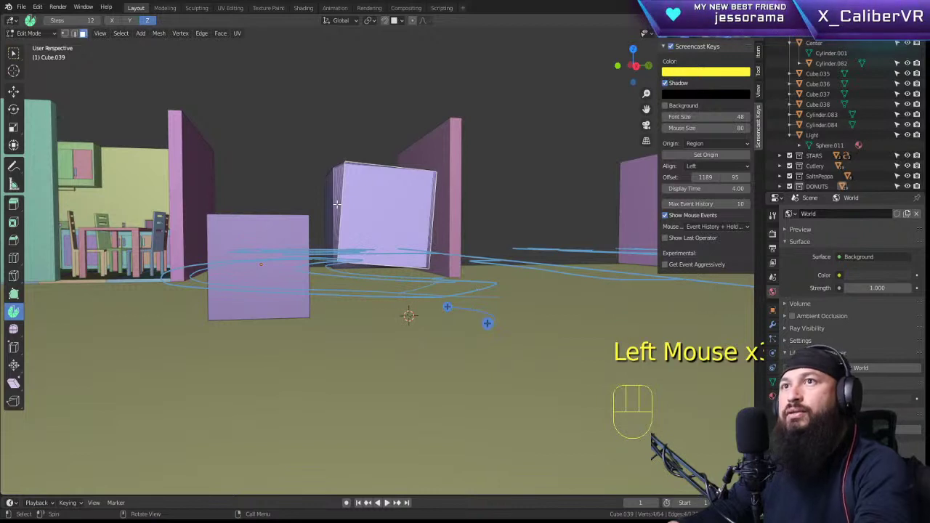
{"action": "key", "text": "ctrl+z"}
{"action": "key", "text": "ctrl+z"}
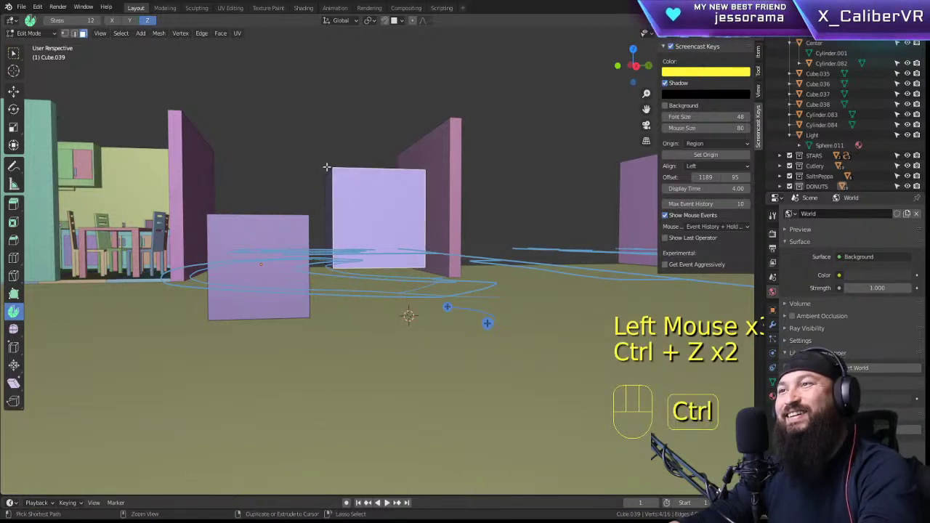
{"action": "key", "text": "ctrl+z"}
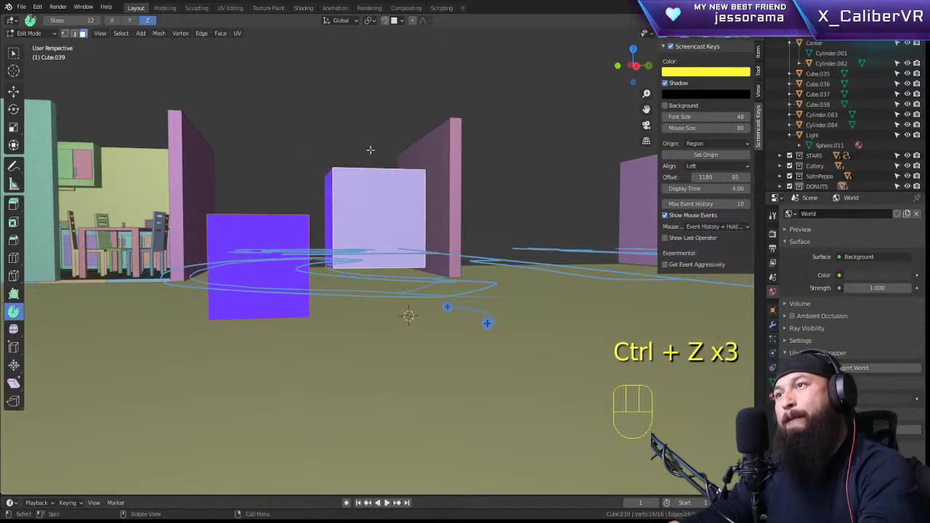
{"action": "middle_click_drag", "start_coordinate": [371, 150], "coordinate": [356, 150]}
{"action": "left_click_drag", "start_coordinate": [394, 135], "coordinate": [327, 218]}
{"action": "key", "text": "ctrl+z"}
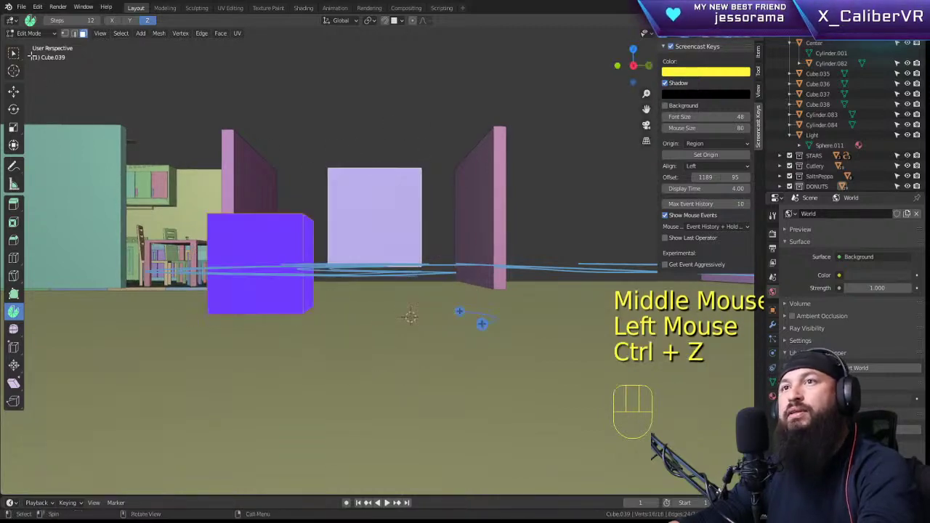
Step: Switch to box selection and delete the front face of the raised extra cube
{"action": "left_click", "coordinate": [13, 52]}
{"action": "left_click", "coordinate": [422, 168]}
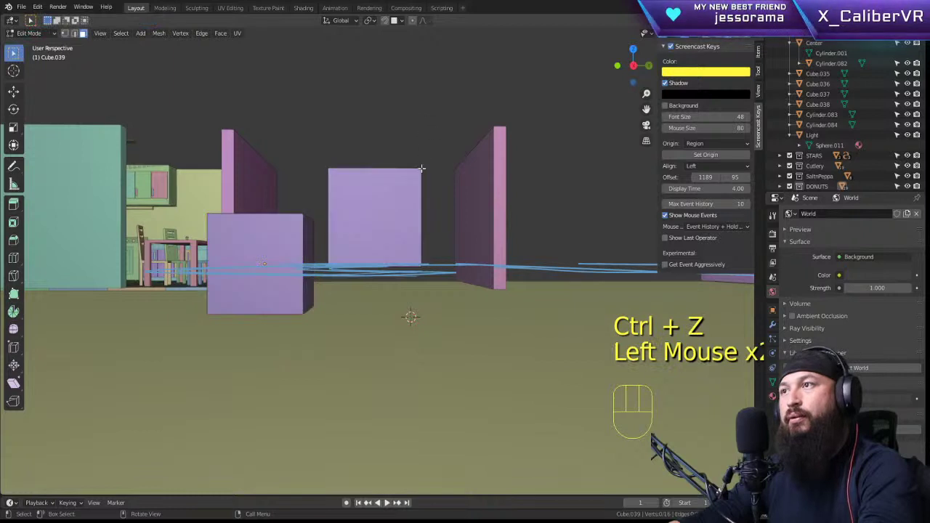
{"action": "left_click_drag", "start_coordinate": [439, 148], "coordinate": [318, 277]}
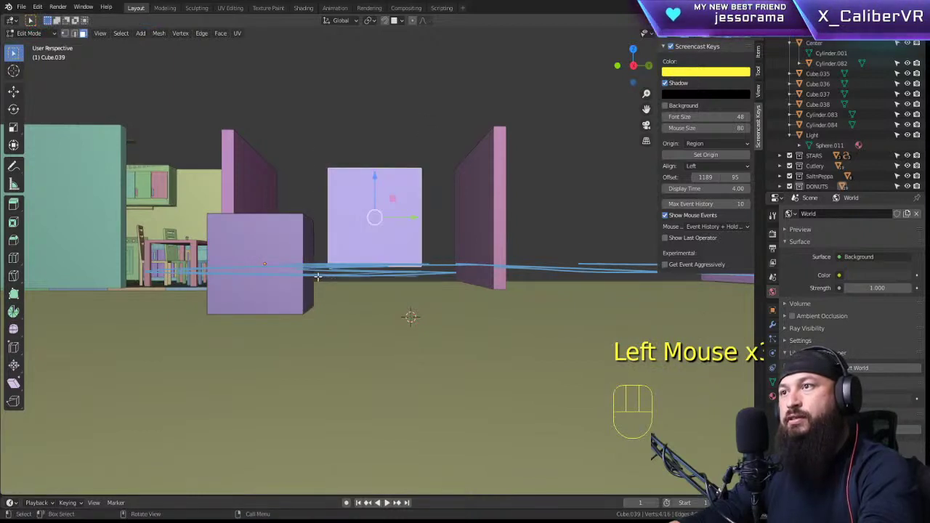
{"action": "key", "text": "Delete"}
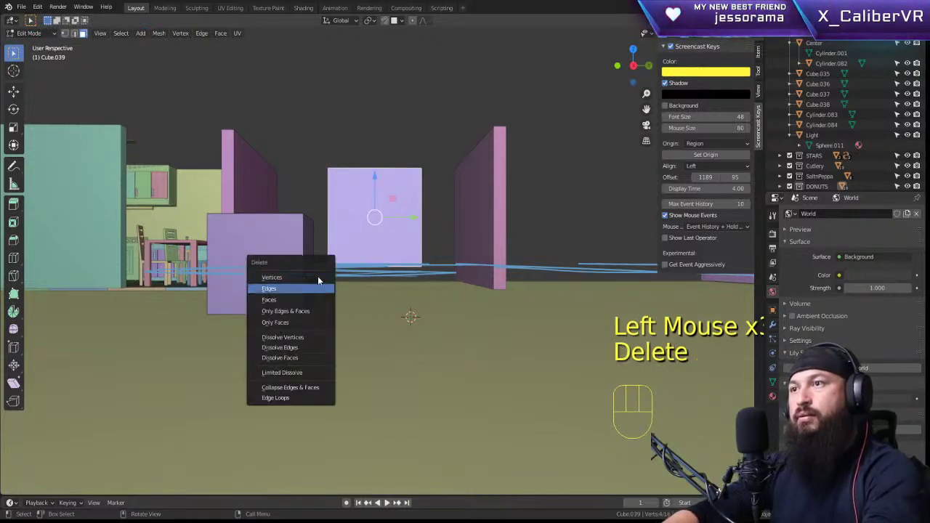
{"action": "key", "text": "Down"}
{"action": "key", "text": "Down"}
{"action": "key", "text": "Up"}
{"action": "key", "text": "Return"}
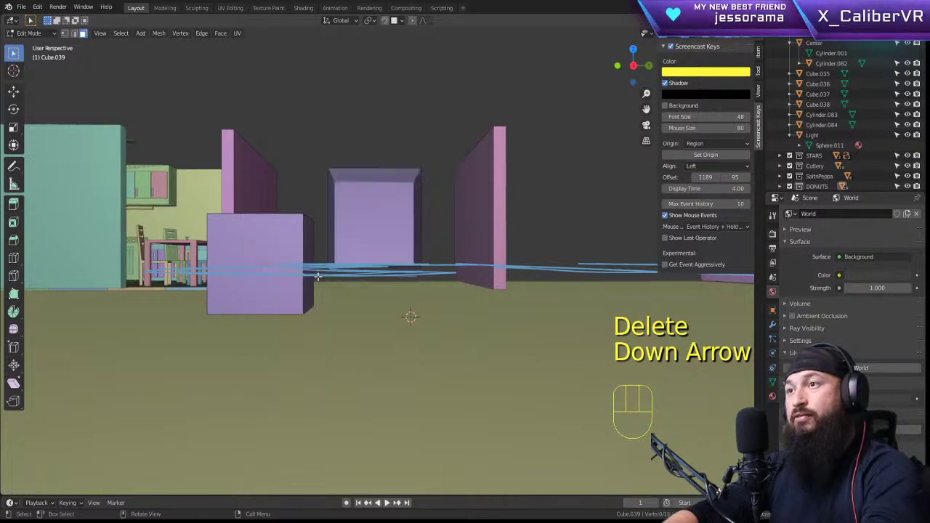
Step: Delete all remaining geometry of the raised extra cube and return to Object Mode
{"action": "left_click_drag", "start_coordinate": [426, 148], "coordinate": [316, 279]}
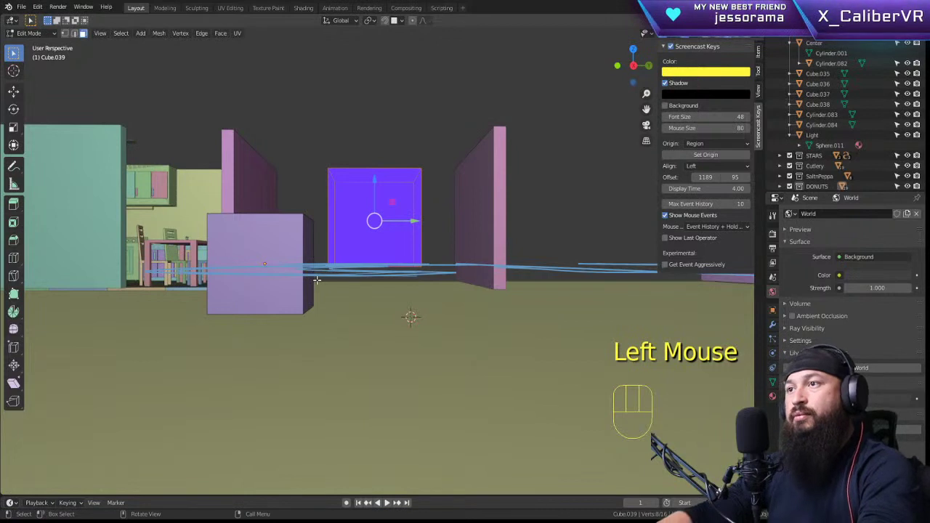
{"action": "key", "text": "Delete"}
{"action": "left_click", "coordinate": [317, 279]}
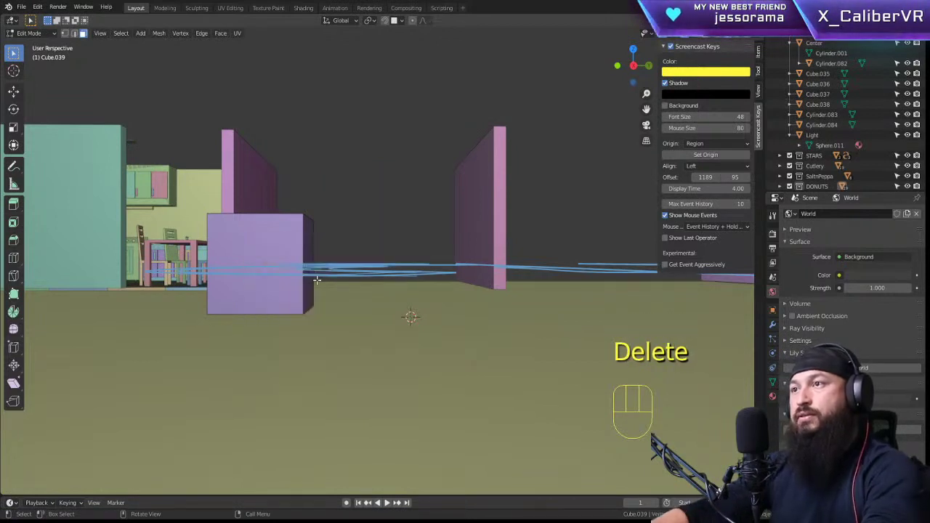
{"action": "key", "text": "Tab"}
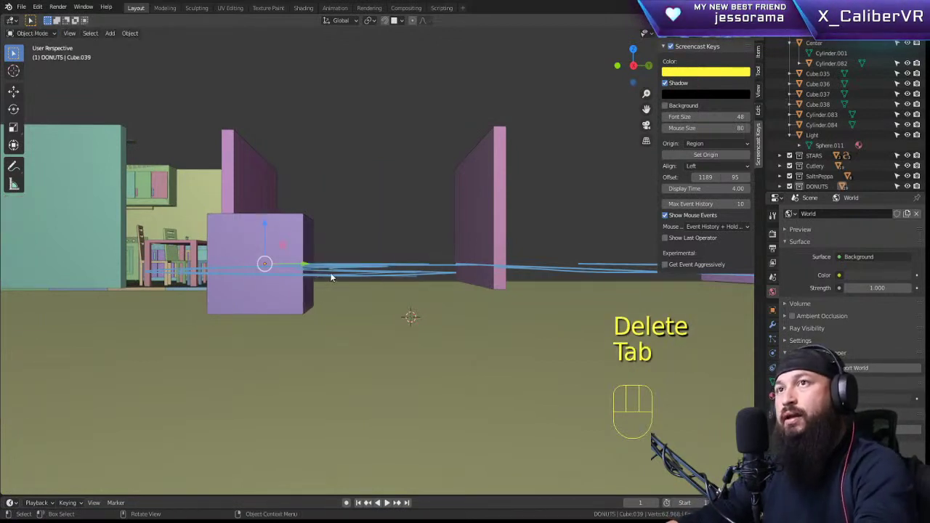
Step: Add a separate 2 m cube at the 3D cursor and raise it about 2.49 m along Z
{"action": "key", "text": "shift+a"}
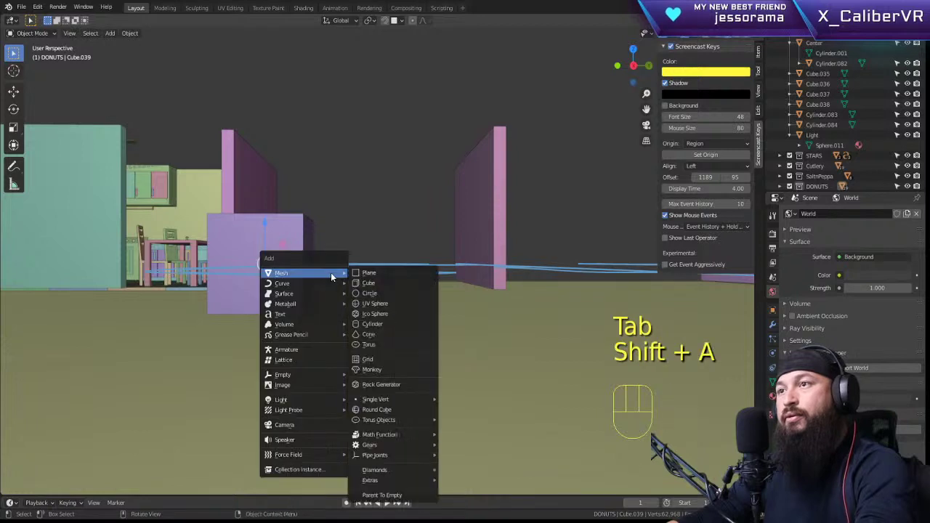
{"action": "left_click", "coordinate": [384, 283]}
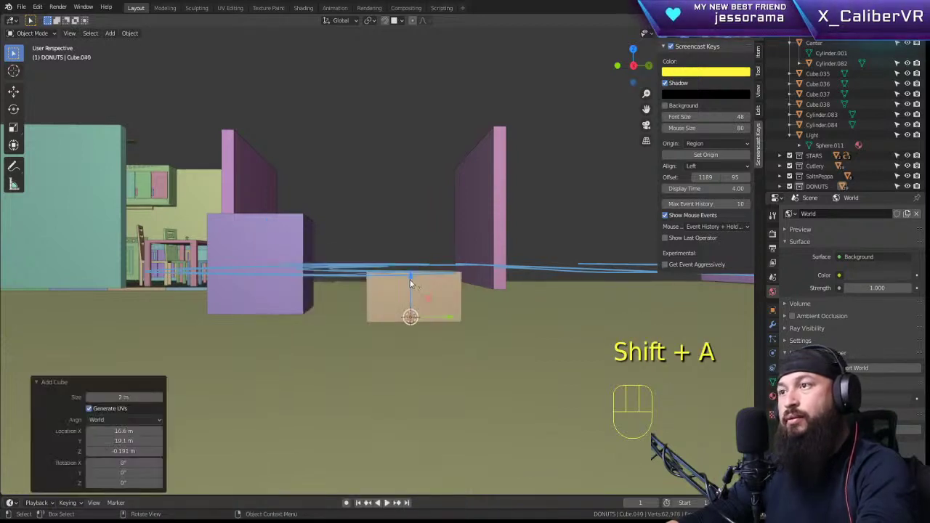
{"action": "left_click_drag", "start_coordinate": [409, 278], "coordinate": [411, 151]}
{"action": "middle_click_drag", "start_coordinate": [358, 193], "coordinate": [417, 194], "text": "shift"}
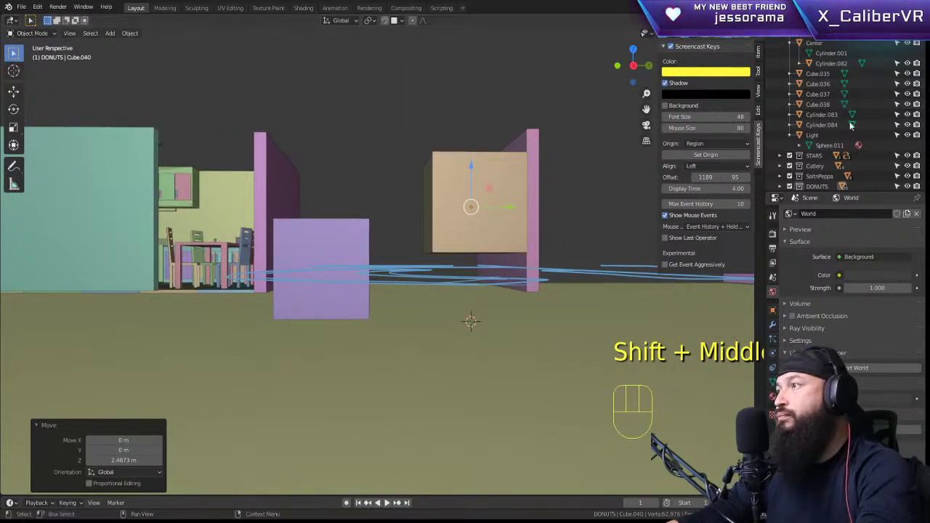
Step: Expand the DONUTS collection in the scene hierarchy and locate the two new cubes
{"action": "scroll", "coordinate": [792, 174], "scroll_direction": "down", "scroll_amount": 1}
{"action": "left_click", "coordinate": [780, 184]}
{"action": "scroll", "coordinate": [785, 178], "scroll_direction": "down", "scroll_amount": 1}
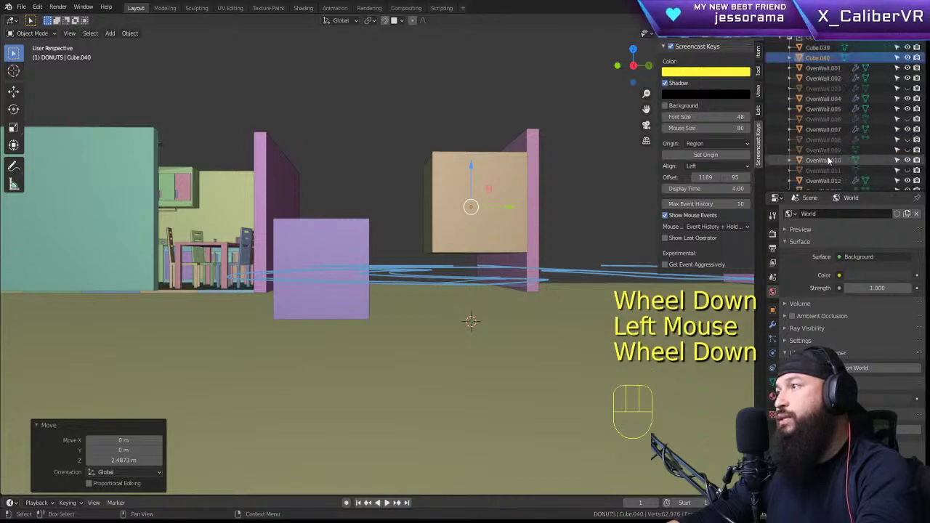
{"action": "scroll", "coordinate": [826, 158], "scroll_direction": "up", "scroll_amount": 5}
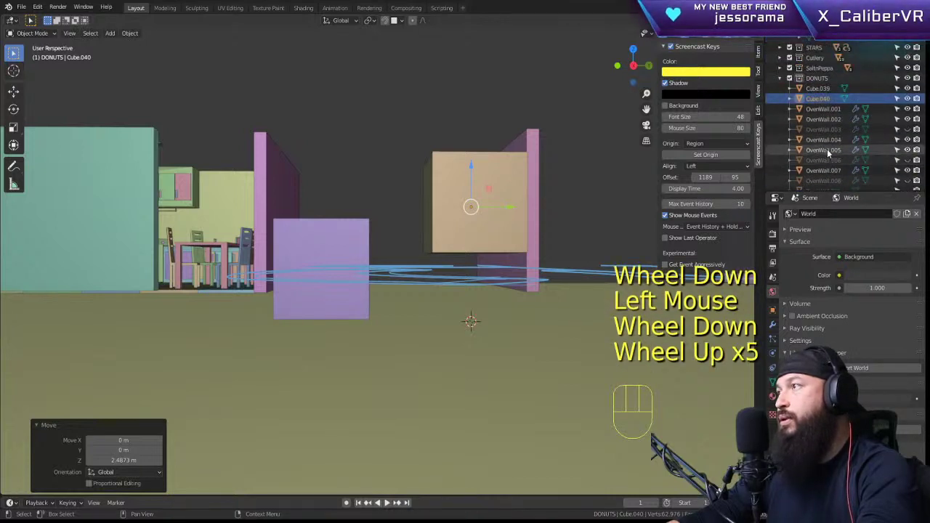
{"action": "left_click", "coordinate": [814, 89]}
{"action": "left_click", "coordinate": [813, 99]}
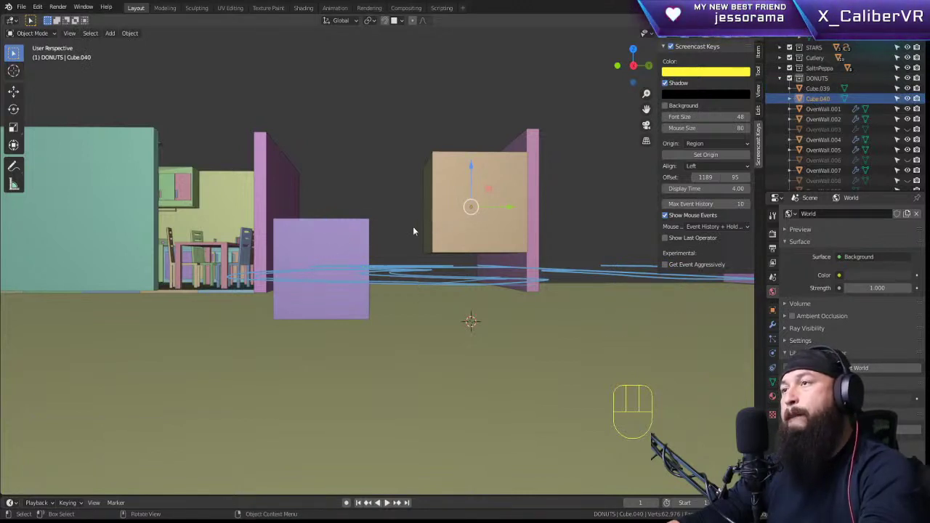
Step: Add a Boolean modifier in Difference mode to the lower purple cube, with the raised Cube.040 as its cutting object
{"action": "left_click", "coordinate": [360, 248]}
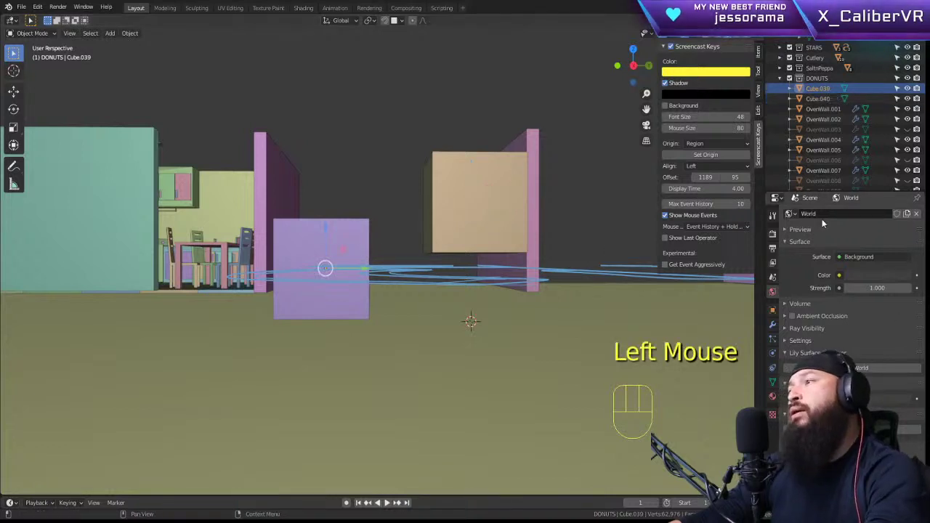
{"action": "left_click", "coordinate": [772, 353]}
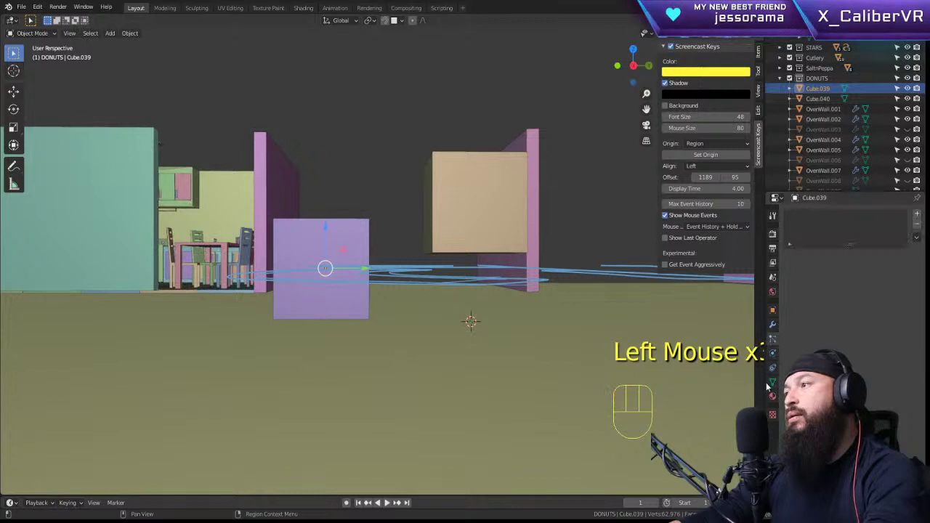
{"action": "left_click", "coordinate": [772, 368]}
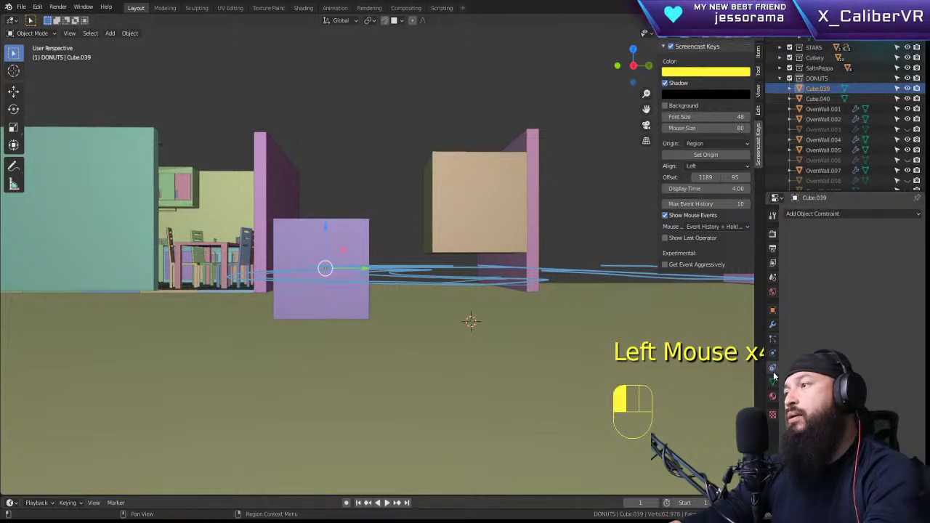
{"action": "left_click", "coordinate": [772, 325]}
{"action": "left_click", "coordinate": [804, 217]}
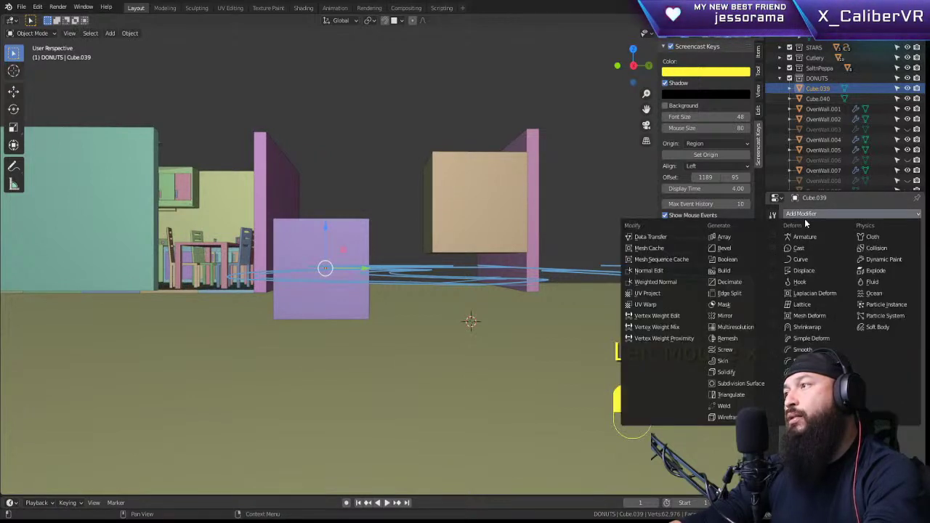
{"action": "left_click", "coordinate": [728, 258]}
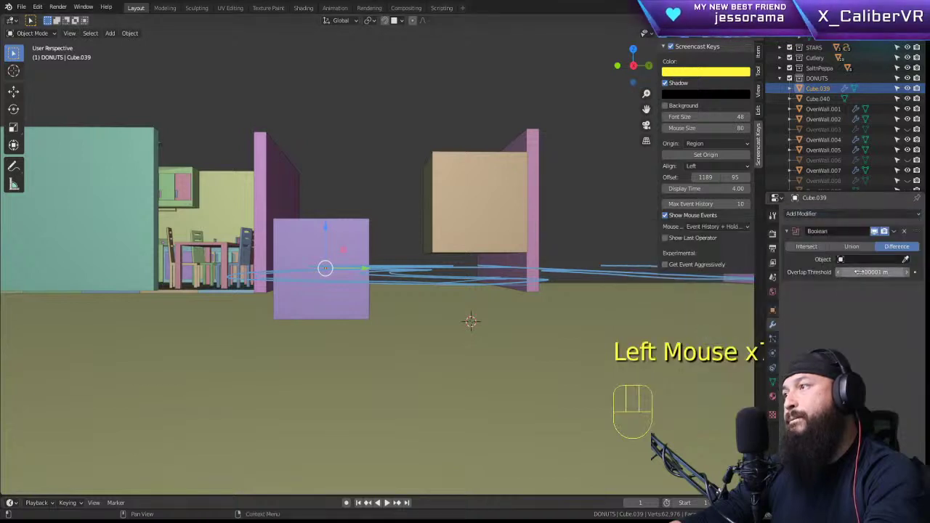
{"action": "left_click", "coordinate": [905, 260]}
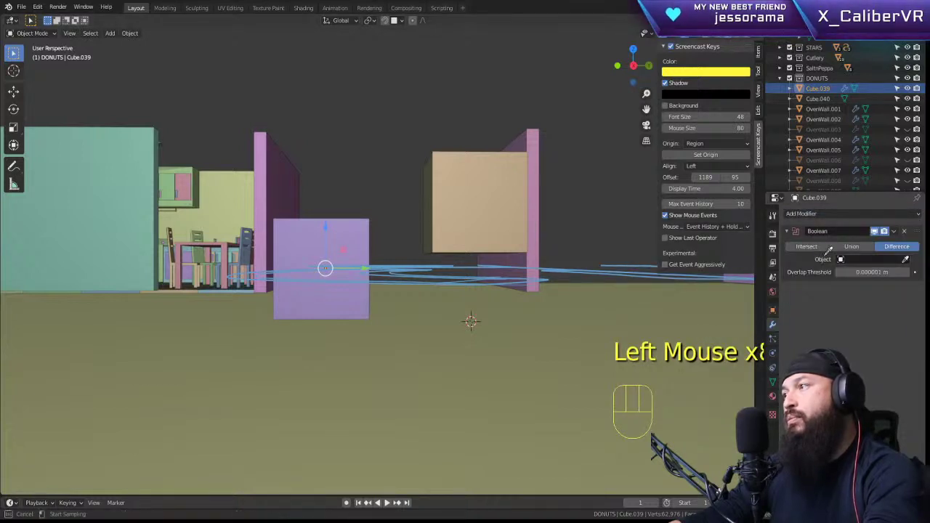
{"action": "left_click", "coordinate": [469, 170]}
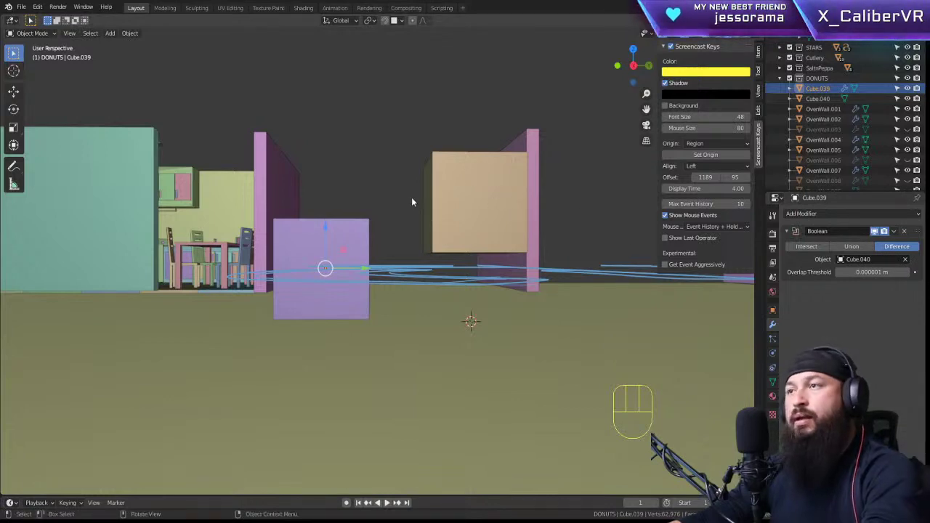
Step: Hide the large outer wall that blocks the two cubes in the right orthographic view
{"action": "key", "text": "KP_7"}
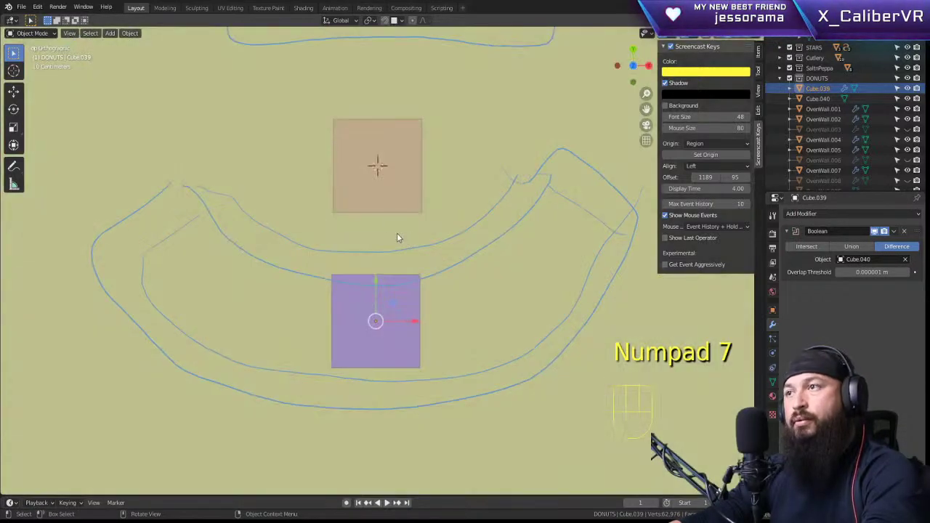
{"action": "key", "text": "KP_3"}
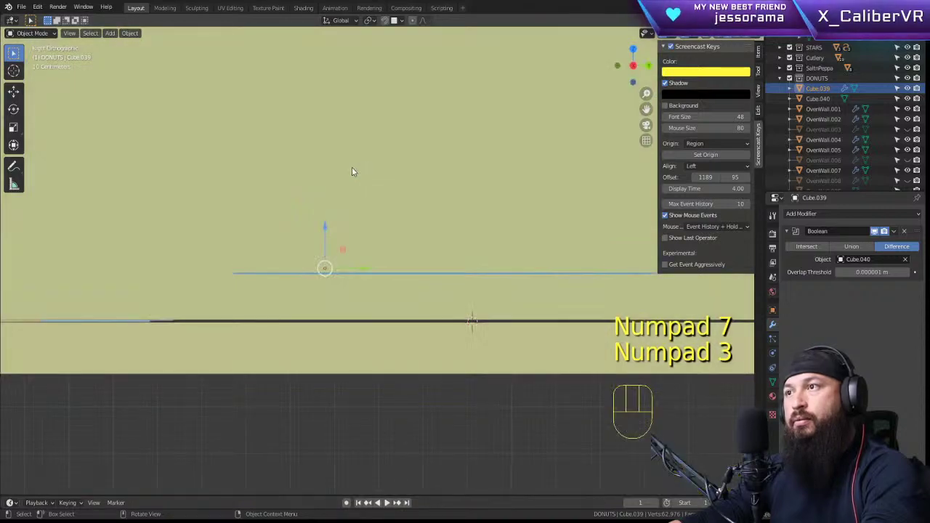
{"action": "scroll", "coordinate": [355, 182], "scroll_direction": "down", "scroll_amount": 3}
{"action": "left_click", "coordinate": [396, 216]}
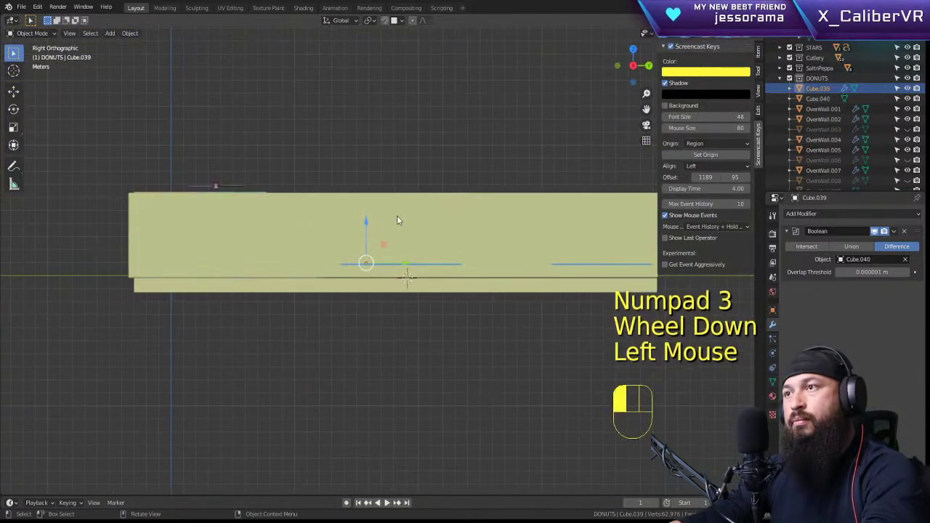
{"action": "key", "text": "h"}
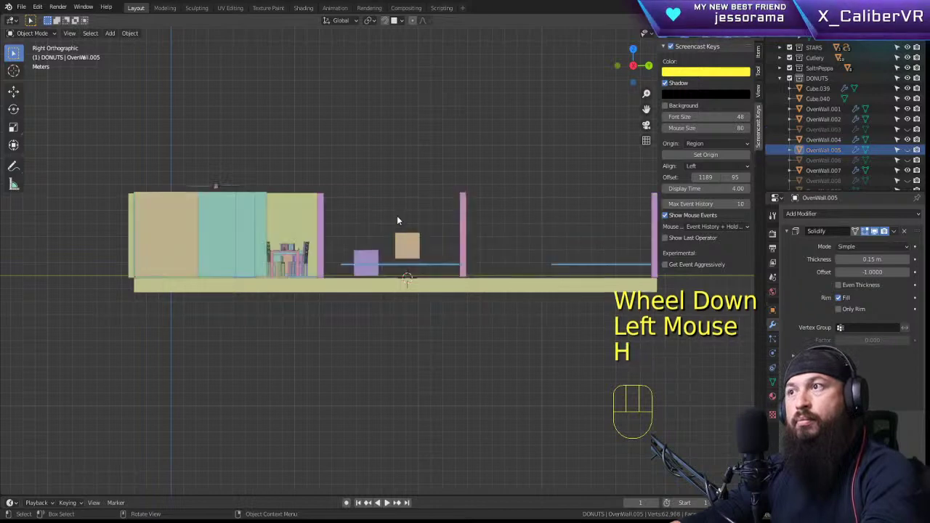
Step: Change the raised cutter cube's viewport display so it is drawn only as an outline
{"action": "left_click", "coordinate": [398, 253]}
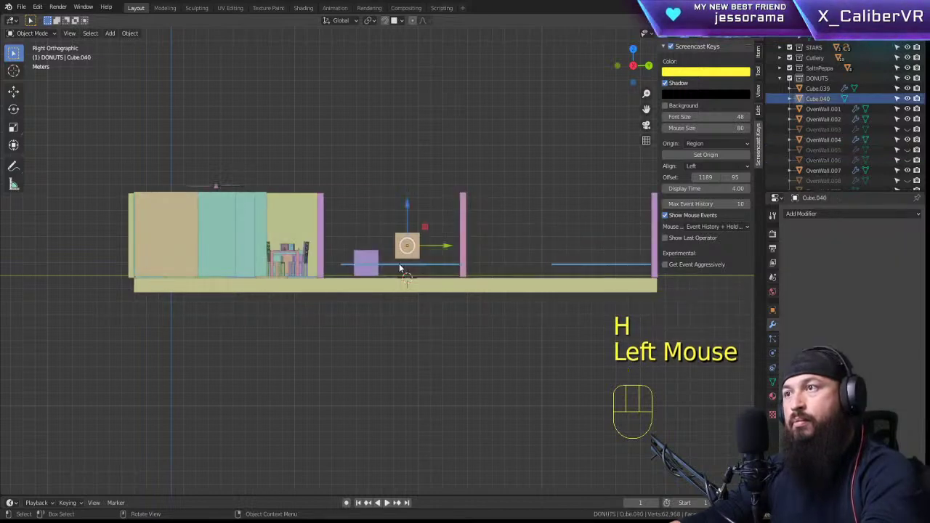
{"action": "key", "text": "KP_Decimal"}
{"action": "scroll", "coordinate": [390, 262], "scroll_direction": "down", "scroll_amount": 6}
{"action": "scroll", "coordinate": [392, 260], "scroll_direction": "up", "scroll_amount": 1}
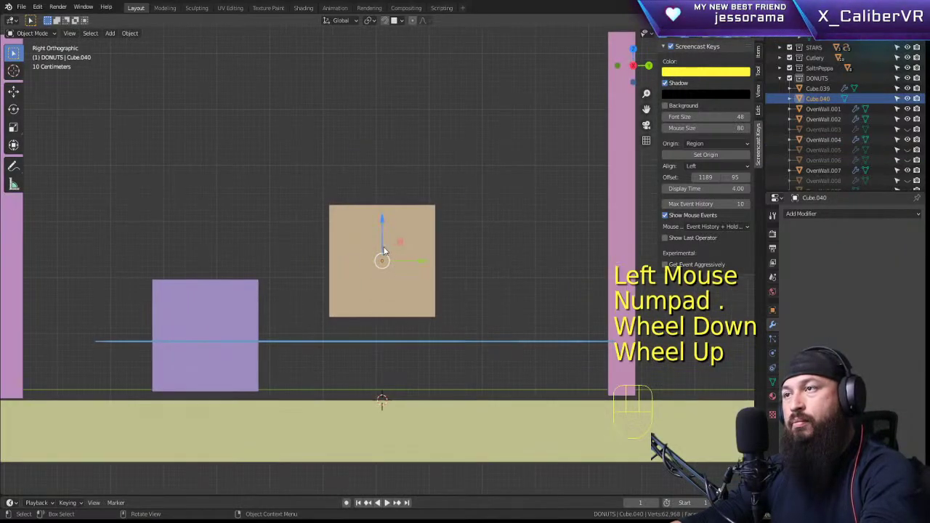
{"action": "mouse_move", "coordinate": [391, 263]}
{"action": "middle_mouse_down"}
{"action": "mouse_move", "coordinate": [393, 294]}
{"action": "mouse_move", "coordinate": [408, 279]}
{"action": "mouse_move", "coordinate": [398, 271]}
{"action": "middle_mouse_up"}
{"action": "key", "text": "KP_Decimal"}
{"action": "key", "text": "KP_7"}
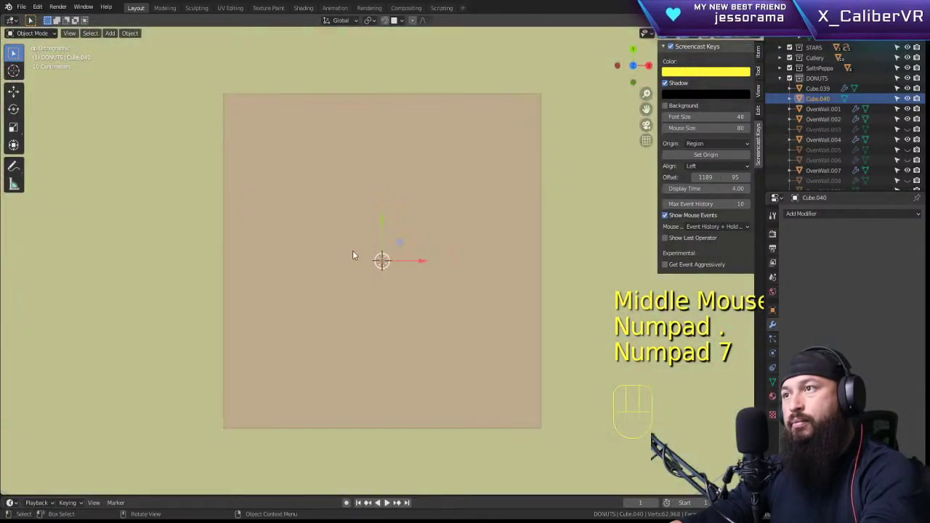
{"action": "key", "text": "KP_1"}
{"action": "key", "text": "KP_3"}
{"action": "scroll", "coordinate": [345, 246], "scroll_direction": "down", "scroll_amount": 7}
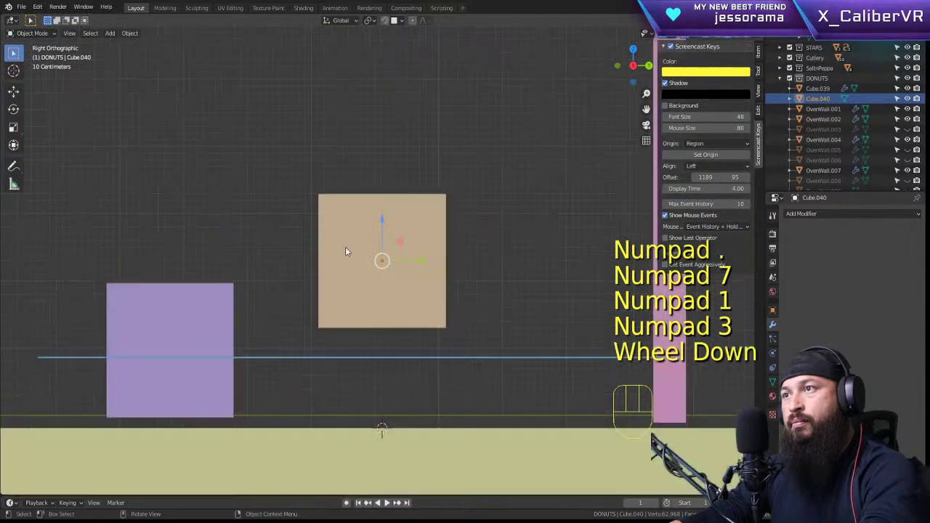
{"action": "left_click", "coordinate": [406, 250]}
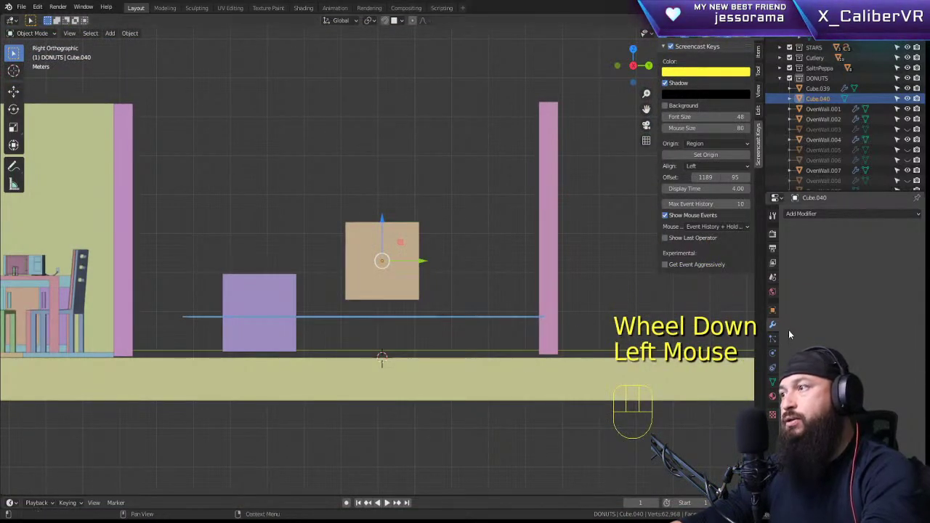
{"action": "left_click", "coordinate": [772, 291]}
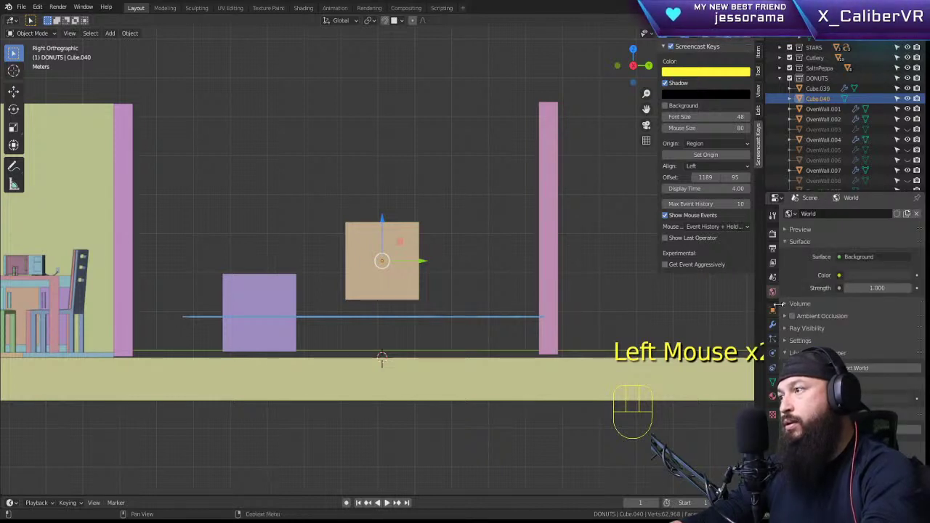
{"action": "left_click", "coordinate": [772, 311]}
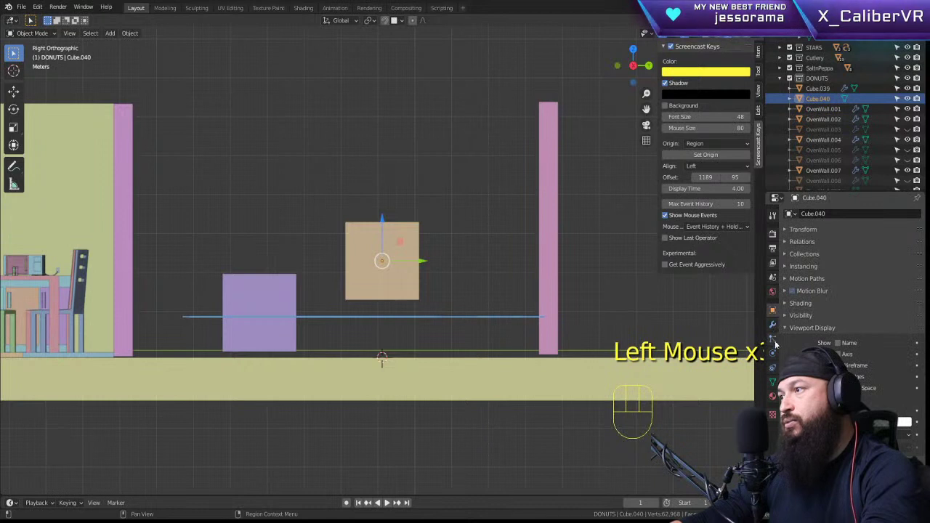
{"action": "left_click", "coordinate": [879, 434]}
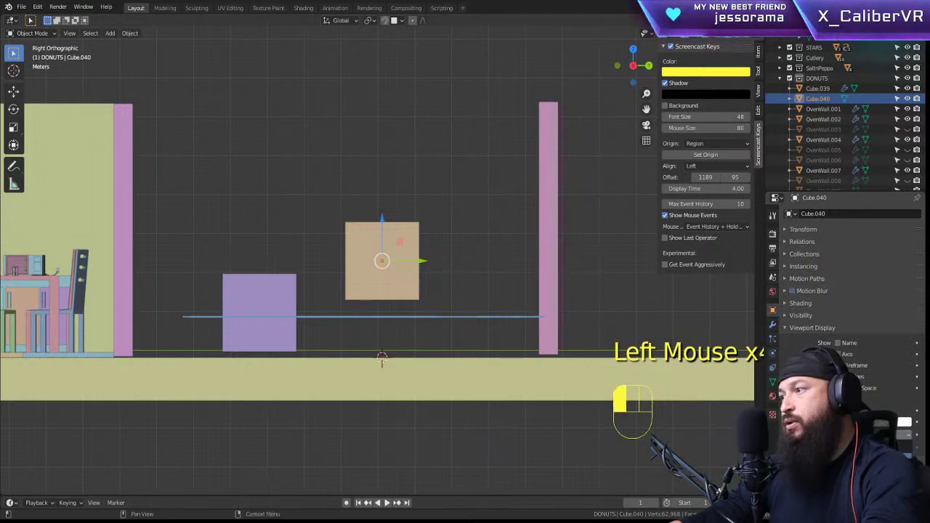
{"action": "left_click", "coordinate": [879, 407]}
{"action": "left_click", "coordinate": [439, 191]}
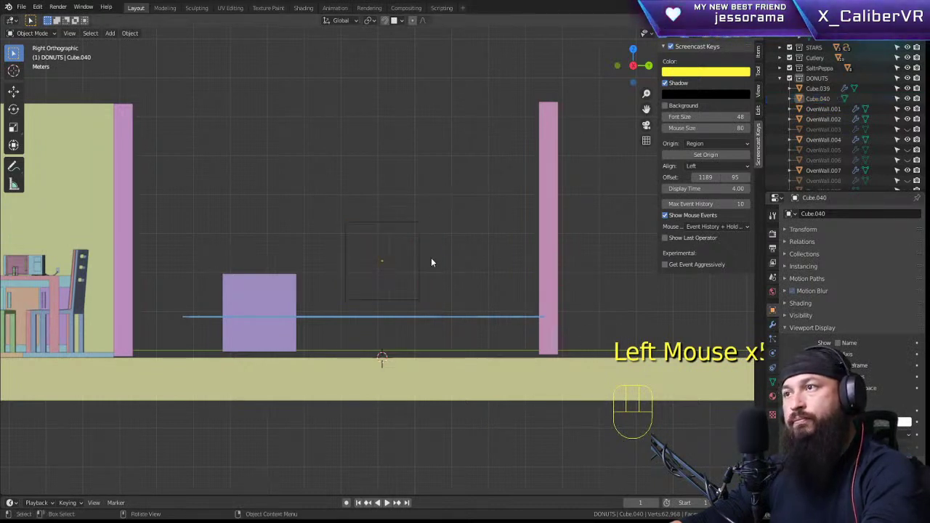
Step: Move the outlined cutter cube about -2.34 m along Y so it overlaps the upper part of the purple cube
{"action": "left_click", "coordinate": [406, 248]}
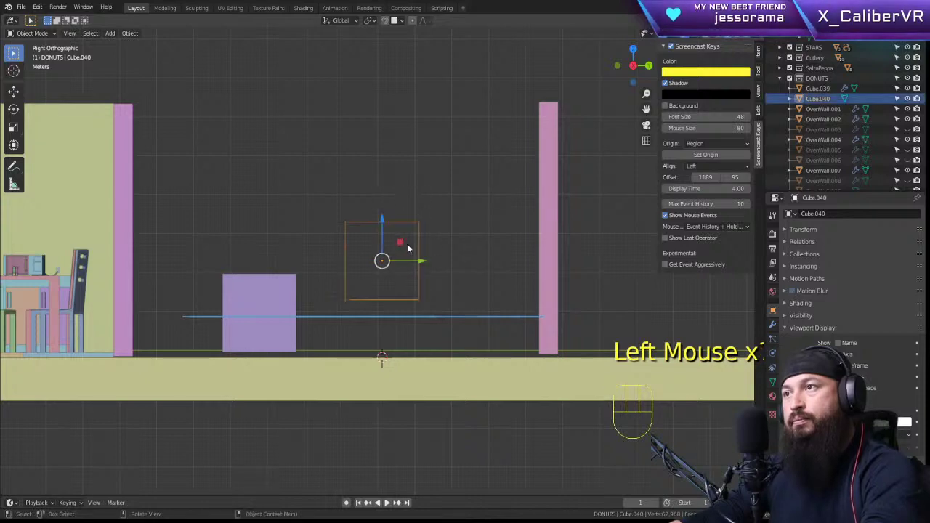
{"action": "left_click_drag", "start_coordinate": [422, 265], "coordinate": [336, 263]}
{"action": "key", "text": "KP_7"}
{"action": "middle_click_drag", "start_coordinate": [457, 336], "coordinate": [342, 247]}
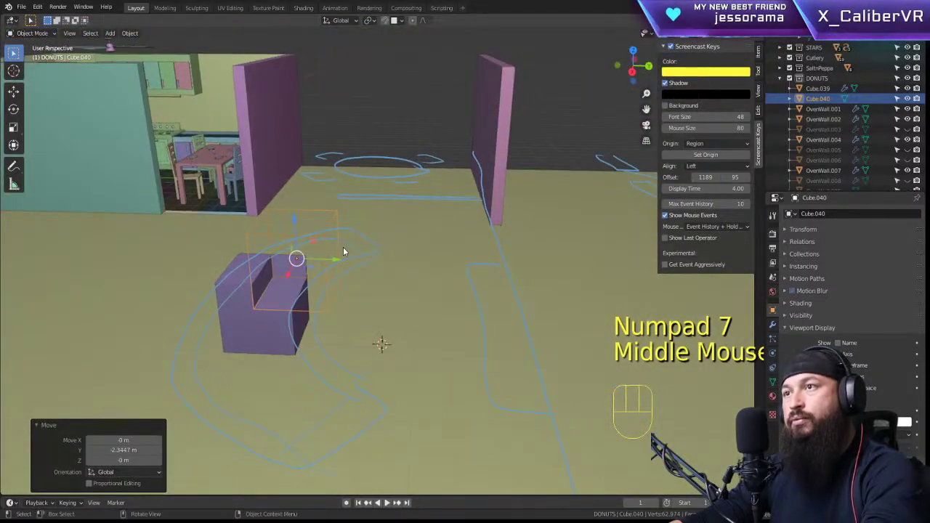
Step: Scale the cutter cube uniformly by 1.093 and lower it about 0.4 m along Z to deepen the seat cut
{"action": "key", "text": "s"}
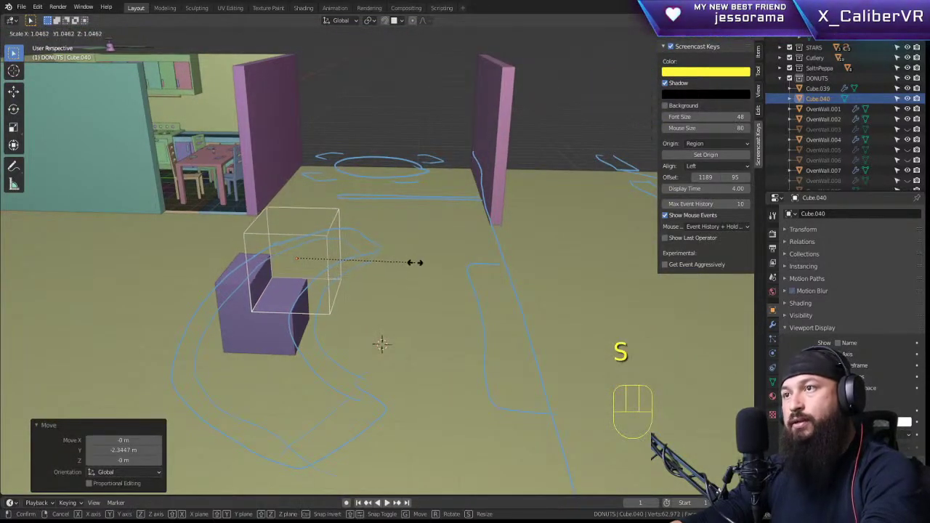
{"action": "left_click", "coordinate": [420, 260]}
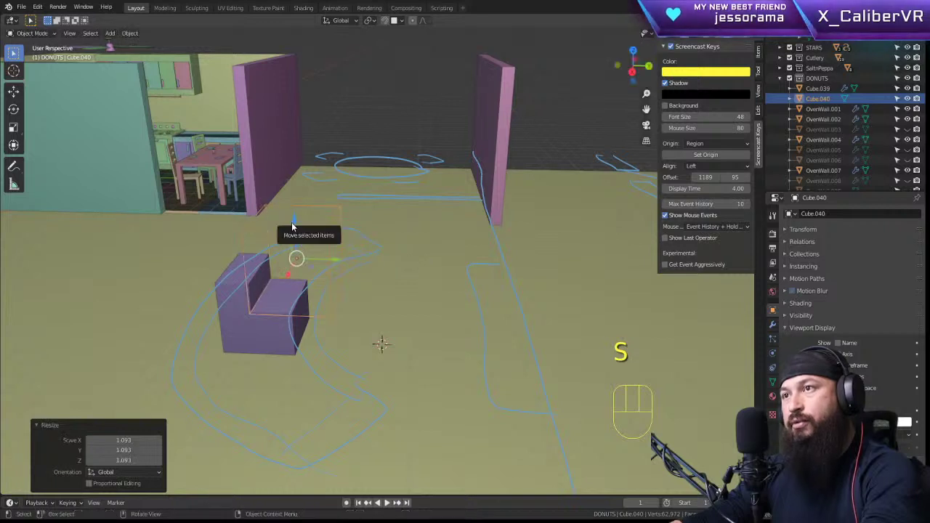
{"action": "left_click_drag", "start_coordinate": [294, 223], "coordinate": [294, 228]}
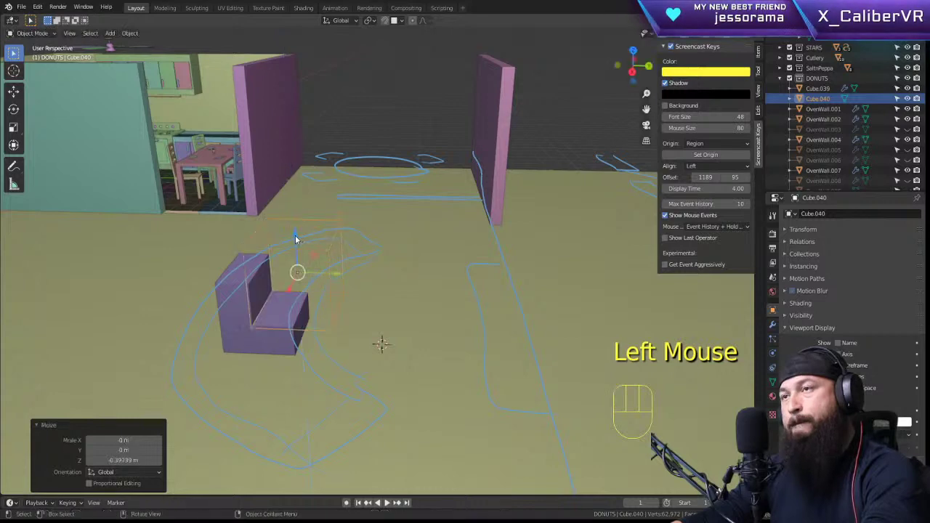
Step: In the right orthographic view, lower the purple seat block about 0.17 m along Z to the floor
{"action": "middle_click_drag", "start_coordinate": [294, 228], "coordinate": [303, 198]}
{"action": "key", "text": "KP_7"}
{"action": "key", "text": "KP_3"}
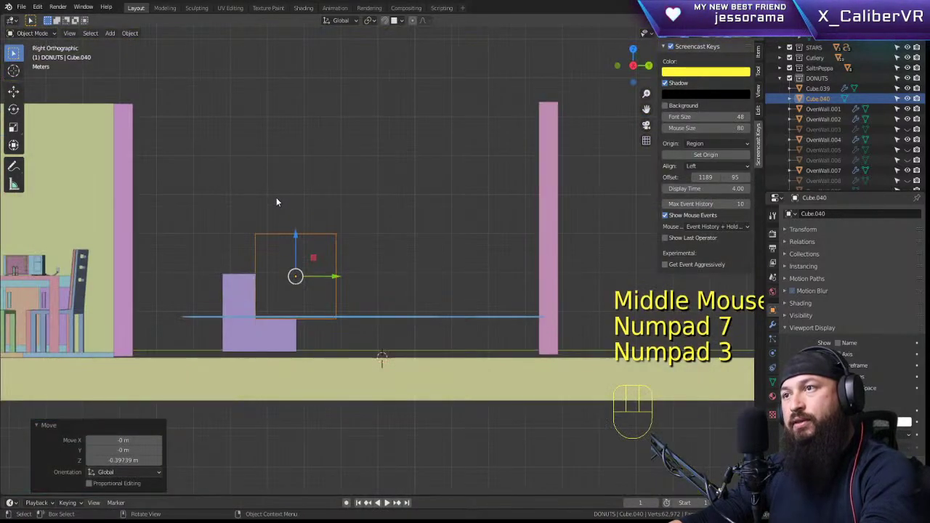
{"action": "left_click", "coordinate": [236, 314]}
{"action": "left_click_drag", "start_coordinate": [260, 269], "coordinate": [262, 279]}
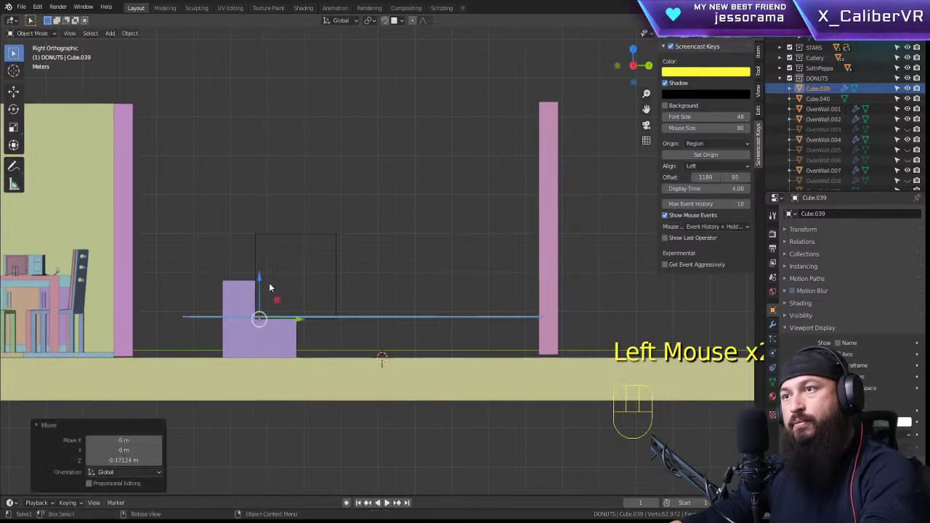
Step: Shift the cutter cube about -5.39 m along Y clear of the seat block and raise it about 0.08 m
{"action": "left_click", "coordinate": [294, 259]}
{"action": "left_click", "coordinate": [326, 244]}
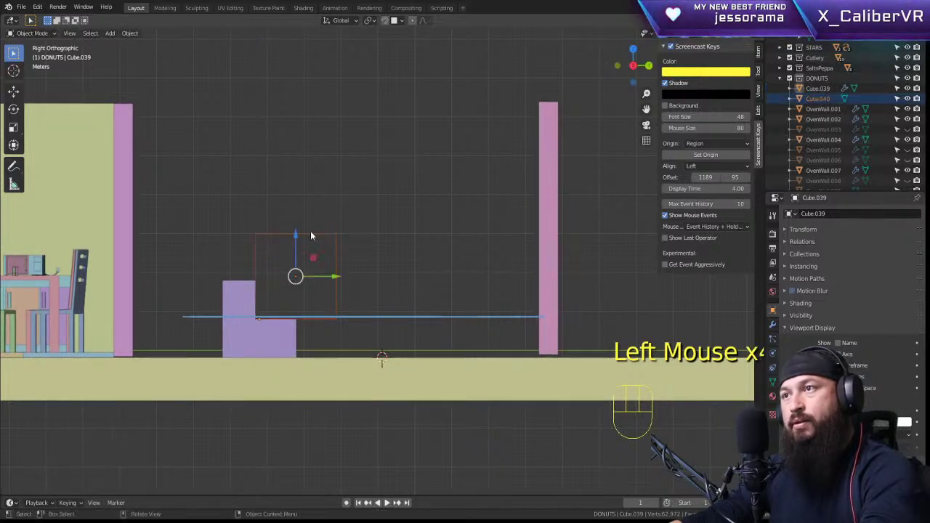
{"action": "left_click_drag", "start_coordinate": [334, 277], "coordinate": [134, 271]}
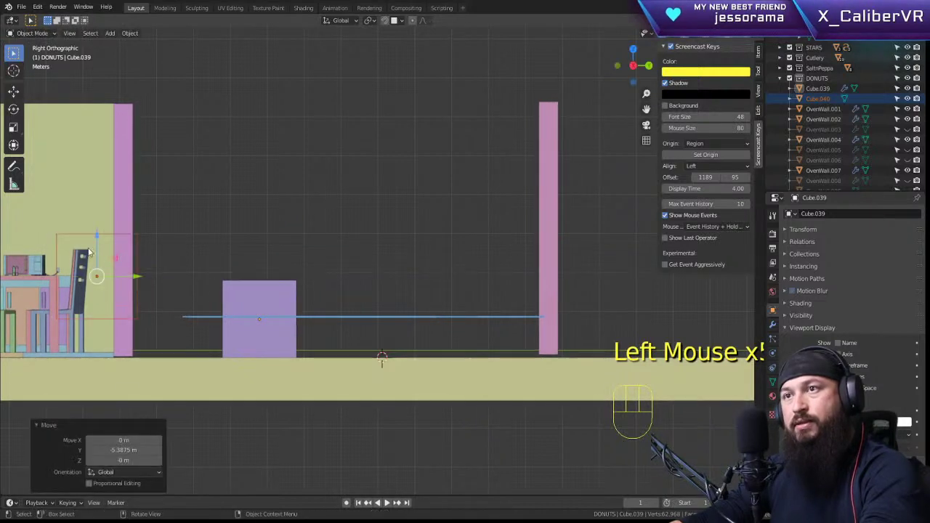
{"action": "left_click_drag", "start_coordinate": [98, 235], "coordinate": [99, 230]}
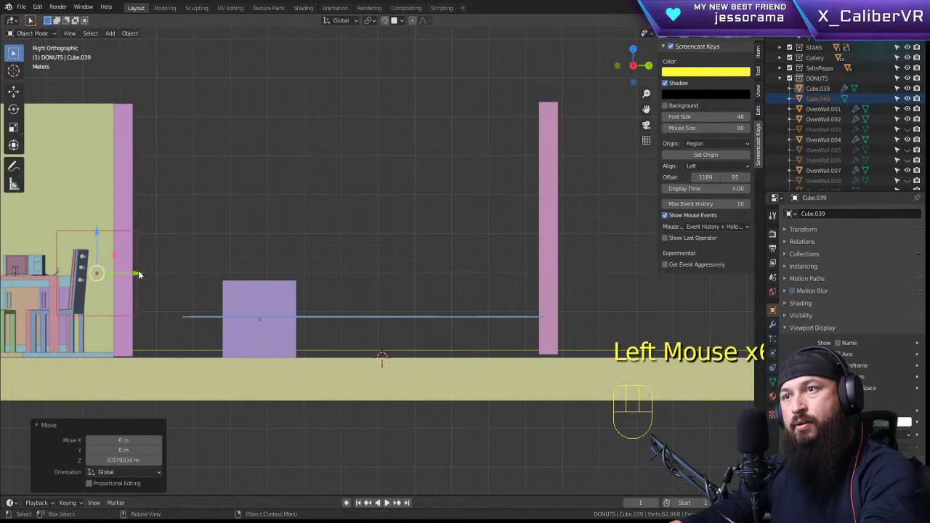
Step: Move the cutter about 4.97 m along Y back into the seat block and nudge it -0.026 m for a thinner backrest
{"action": "left_click_drag", "start_coordinate": [139, 274], "coordinate": [323, 292]}
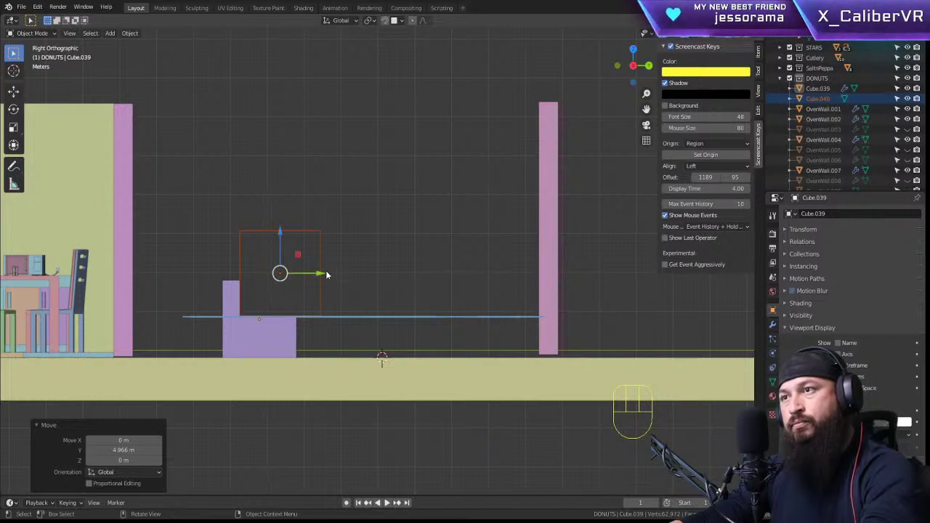
{"action": "left_click_drag", "start_coordinate": [324, 274], "coordinate": [321, 273]}
{"action": "middle_click_drag", "start_coordinate": [321, 273], "coordinate": [297, 260]}
{"action": "key", "text": "KP_Decimal"}
{"action": "scroll", "coordinate": [323, 239], "scroll_direction": "down", "scroll_amount": 2}
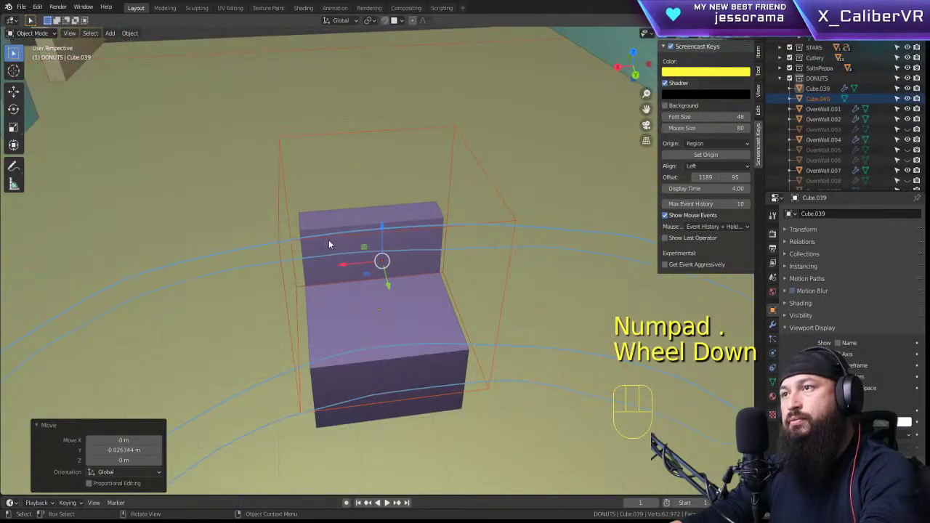
Step: In the top view, scale the cutter cube uniformly by 0.732 so it is narrower than the seat block
{"action": "key", "text": "KP_7"}
{"action": "key", "text": "s"}
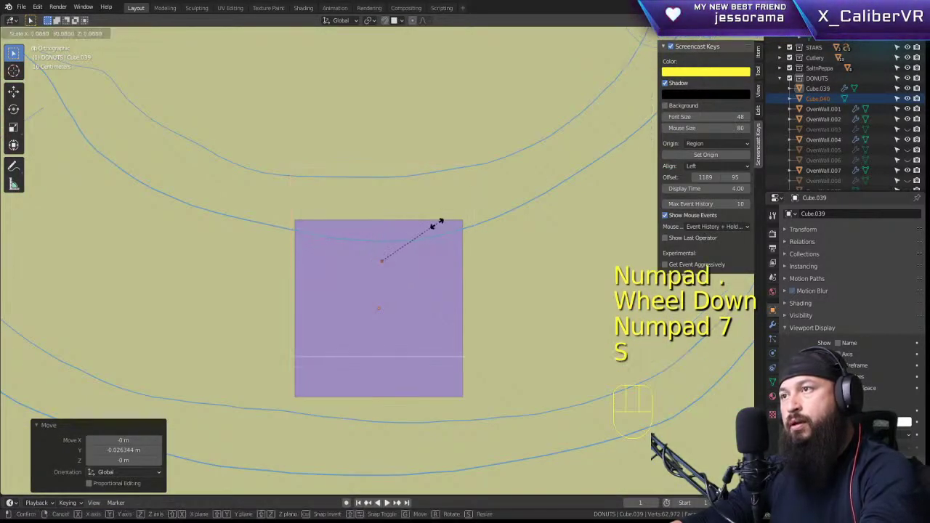
{"action": "left_click", "coordinate": [427, 227]}
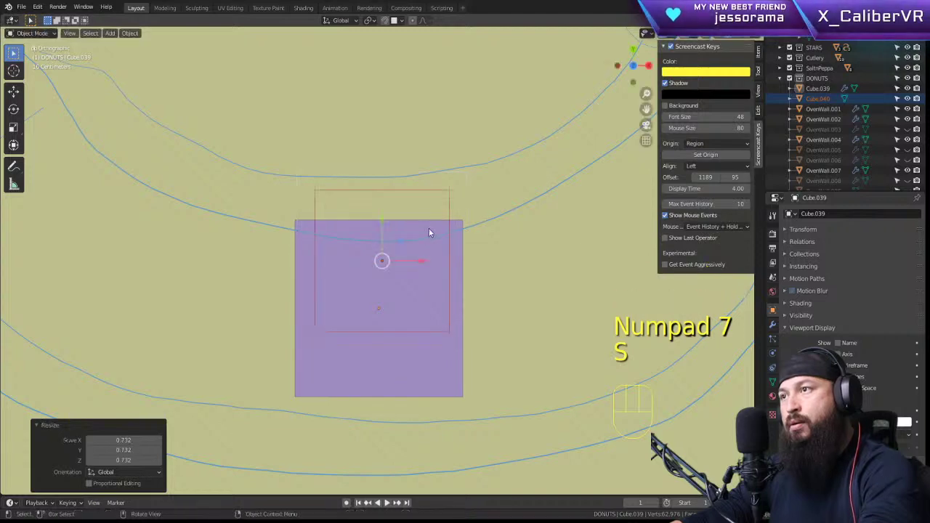
Step: Examine the resized cutter against the seat block from the front, right, left and top orthographic views
{"action": "middle_click_drag", "start_coordinate": [429, 228], "coordinate": [348, 185]}
{"action": "key", "text": "KP_1"}
{"action": "key", "text": "KP_3"}
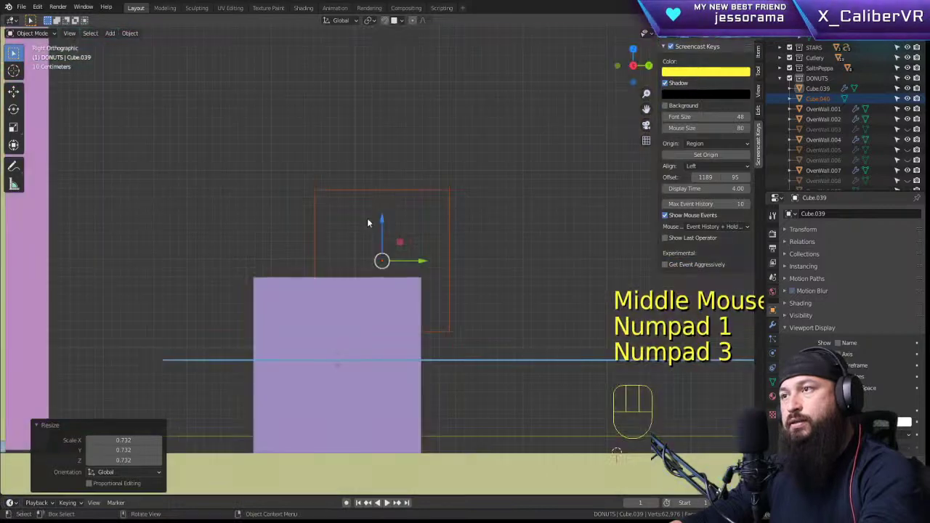
{"action": "key", "text": "KP_1"}
{"action": "key", "text": "KP_3"}
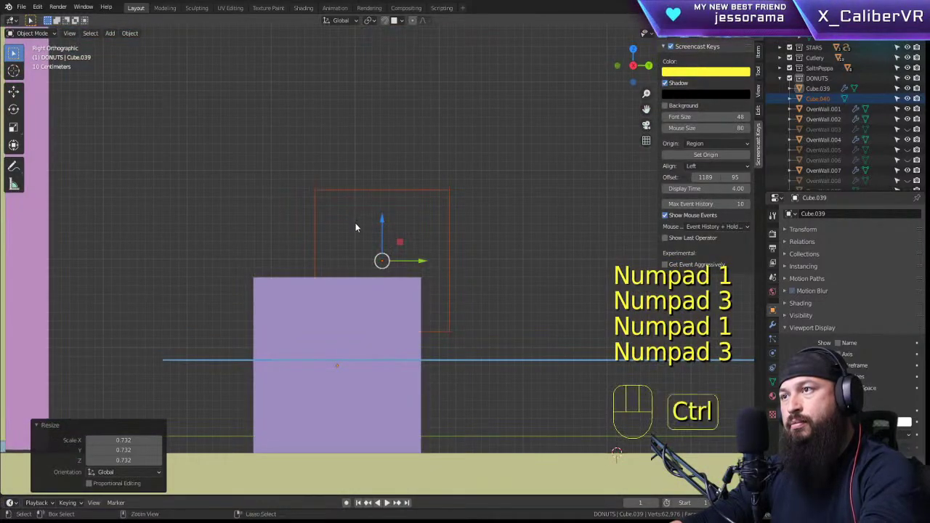
{"action": "key", "text": "ctrl+KP_3"}
{"action": "key", "text": "KP_3"}
{"action": "key", "text": "KP_7"}
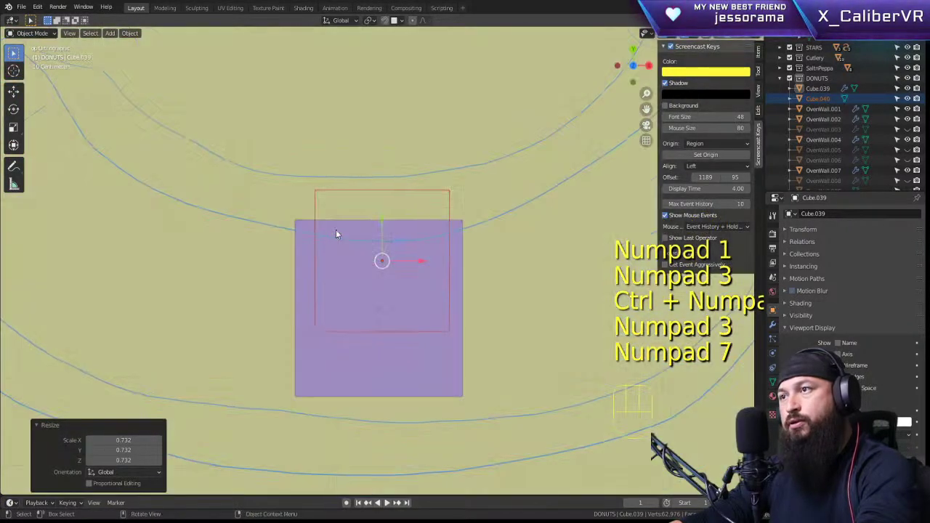
{"action": "key", "text": "KP_3"}
{"action": "key", "text": "ctrl+KP_3"}
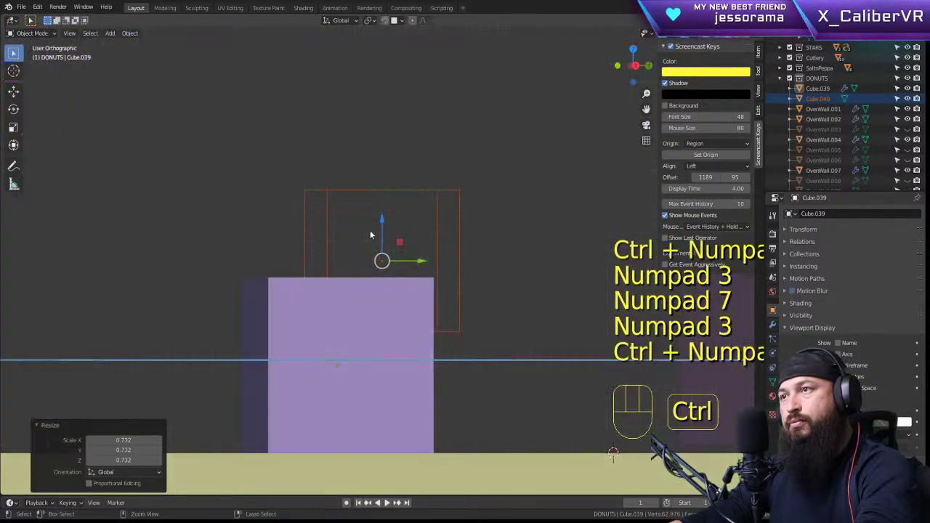
{"action": "key", "text": "KP_1"}
{"action": "middle_click_drag", "start_coordinate": [358, 241], "coordinate": [401, 309]}
{"action": "scroll", "coordinate": [355, 305], "scroll_direction": "down", "scroll_amount": 3}
{"action": "scroll", "coordinate": [377, 287], "scroll_direction": "down", "scroll_amount": 2}
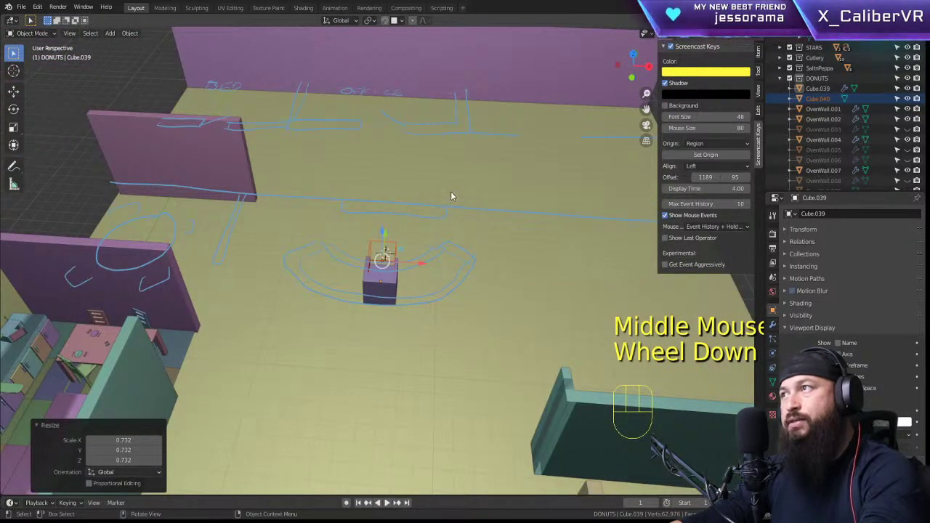
Step: In the right orthographic view, move the cutter about -0.54 m along Y to centre it over the seat block
{"action": "key", "text": "KP_Decimal"}
{"action": "key", "text": "KP_1"}
{"action": "key", "text": "KP_3"}
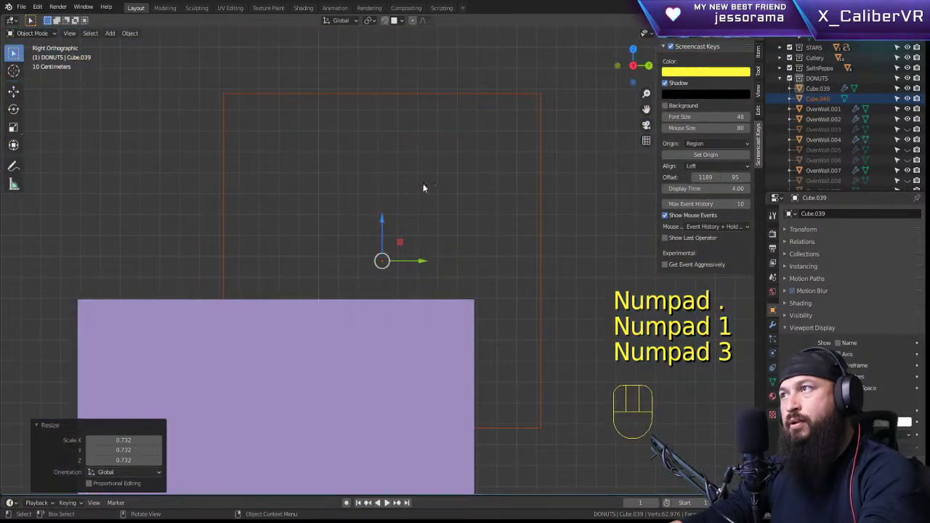
{"action": "scroll", "coordinate": [422, 186], "scroll_direction": "down", "scroll_amount": 6}
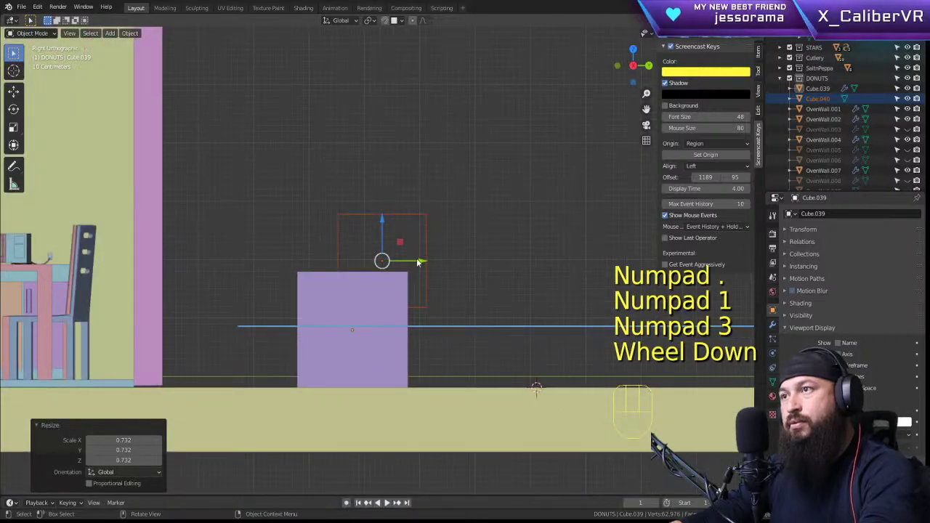
{"action": "left_click_drag", "start_coordinate": [420, 263], "coordinate": [389, 264]}
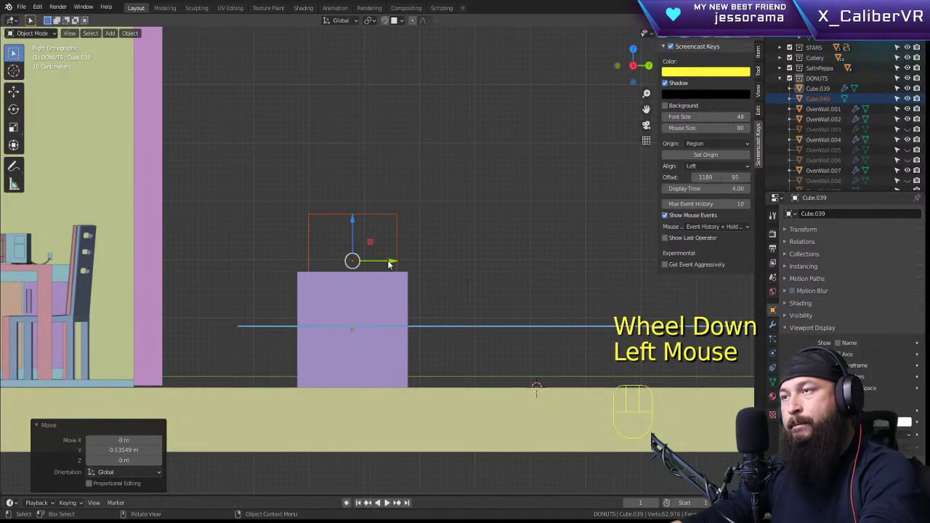
Step: Hide the purple wall that blocks the back orthographic view of the seat block
{"action": "key", "text": "ctrl+KP_3"}
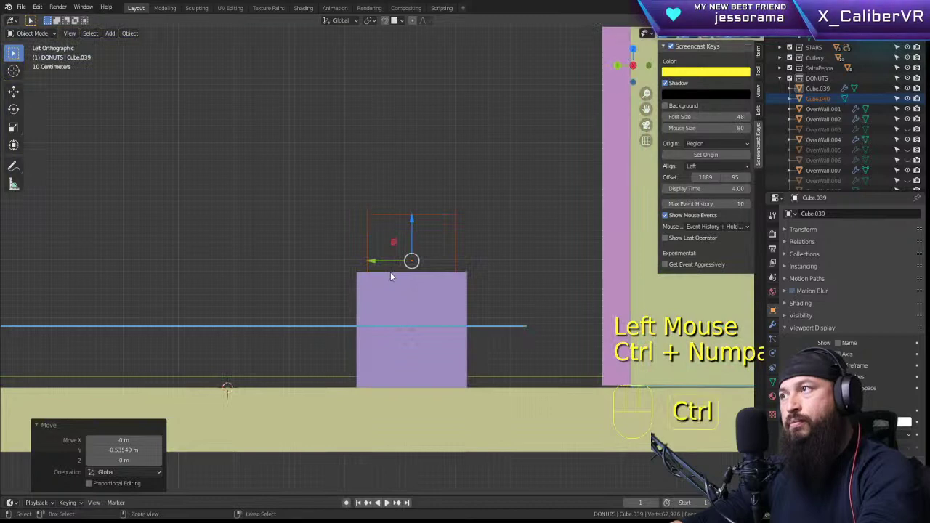
{"action": "key", "text": "ctrl+KP_1"}
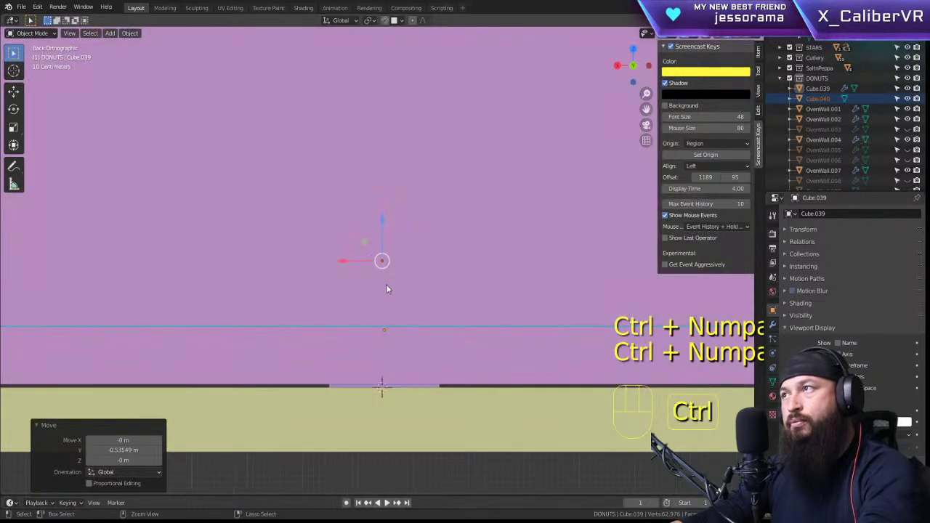
{"action": "left_click", "coordinate": [461, 91]}
{"action": "key", "text": "h"}
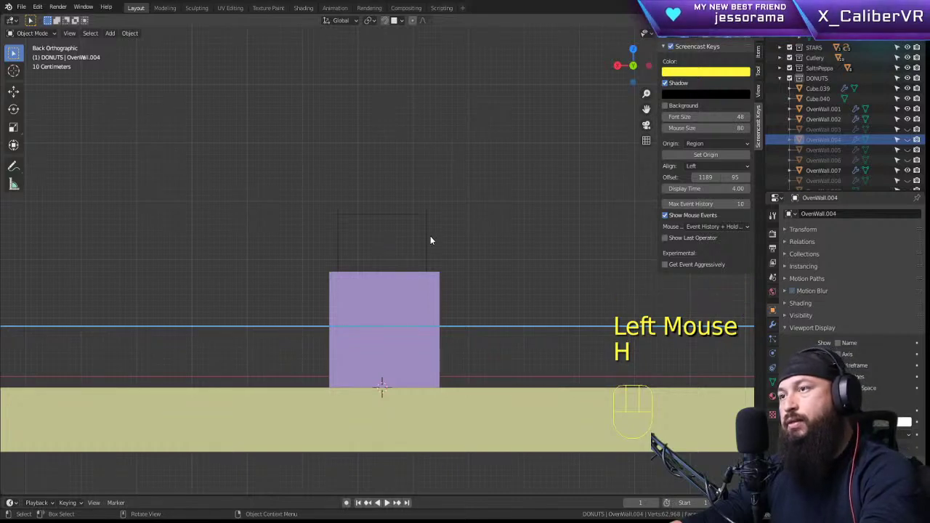
Step: Examine the seat block and the room layout from the opposite and standard orthographic views, including bottom, top, right and front
{"action": "key", "text": "ctrl+KP_1"}
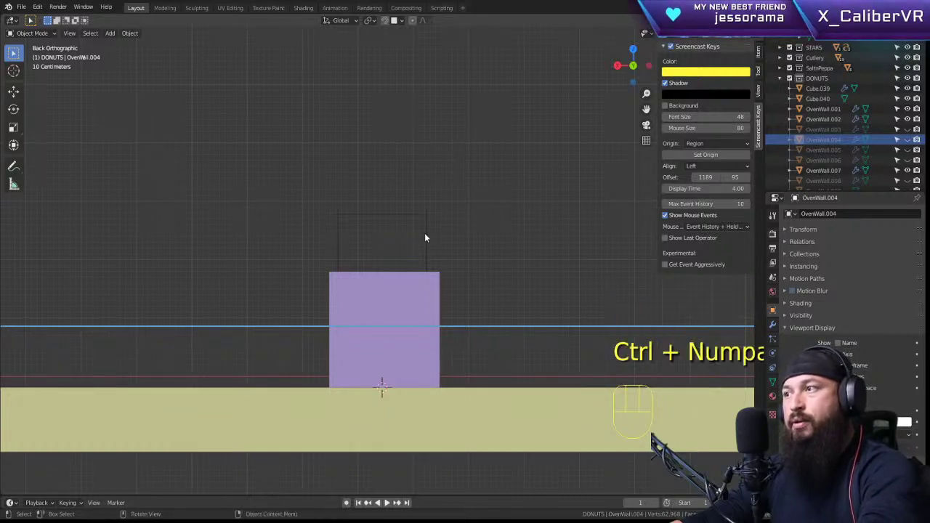
{"action": "key", "text": "ctrl+KP_3"}
{"action": "key", "text": "ctrl+KP_7"}
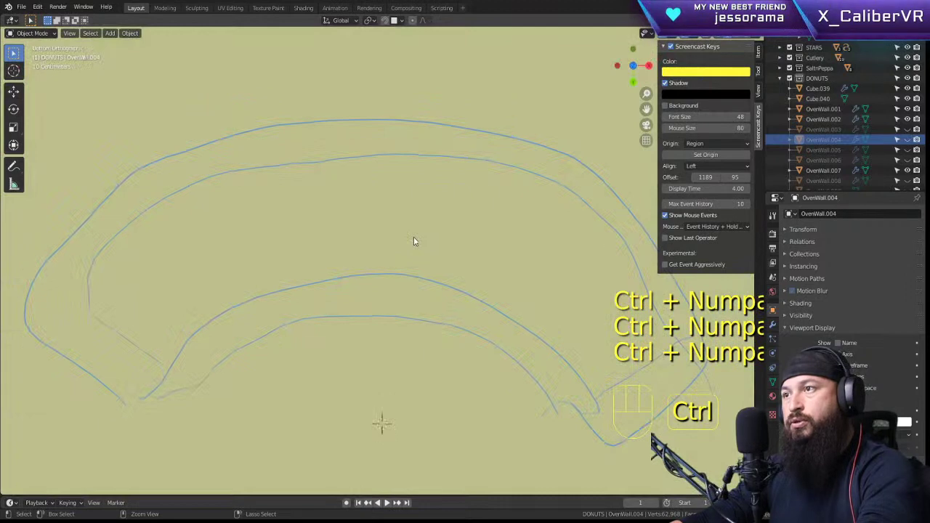
{"action": "scroll", "coordinate": [414, 241], "scroll_direction": "down", "scroll_amount": 5}
{"action": "key", "text": "ctrl+KP_7"}
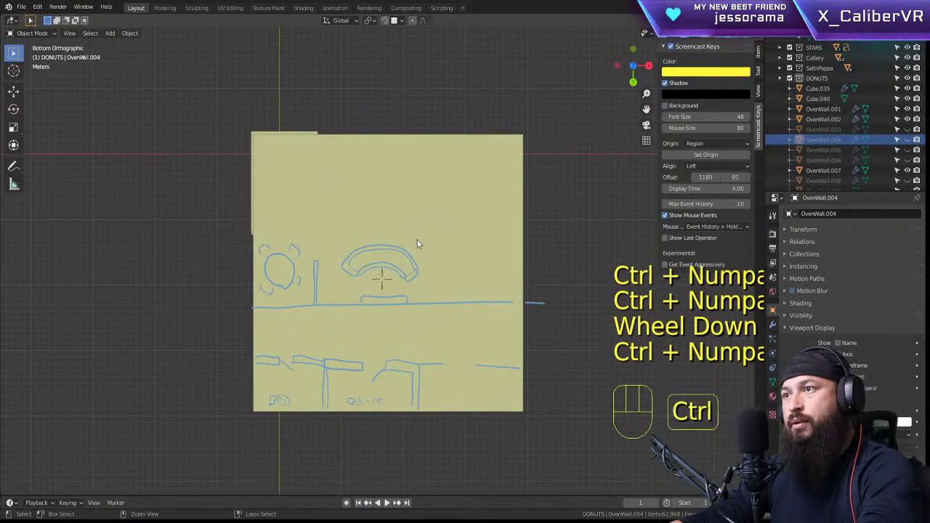
{"action": "key", "text": "KP_7"}
{"action": "key", "text": "KP_3"}
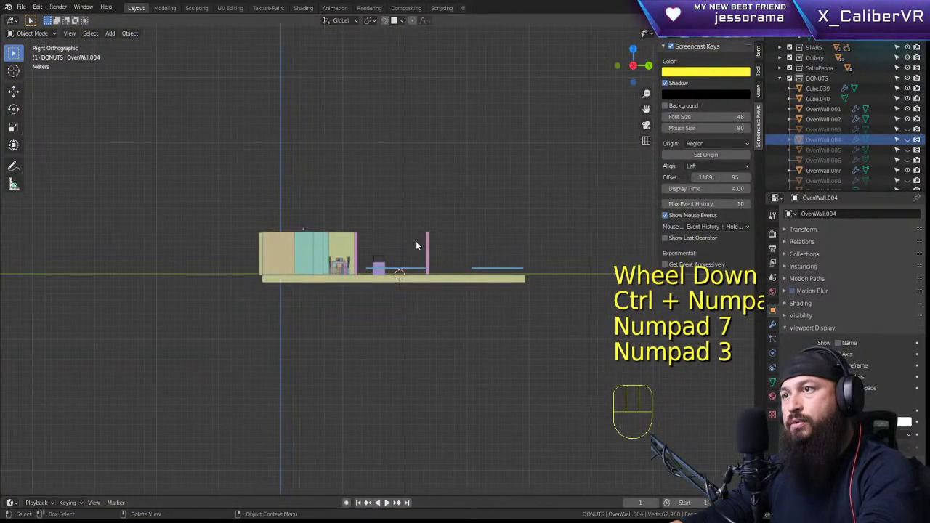
{"action": "key", "text": "KP_1"}
{"action": "key", "text": "ctrl+KP_3"}
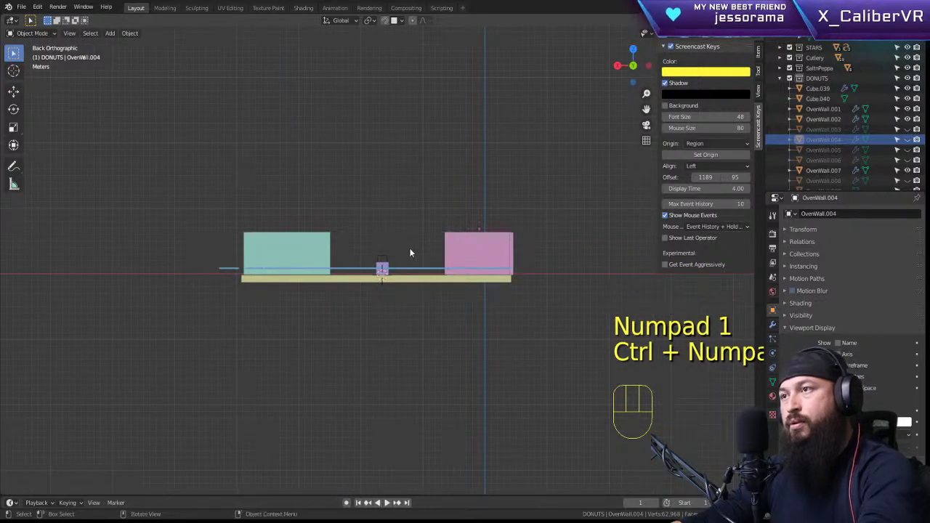
{"action": "middle_click_drag", "start_coordinate": [411, 244], "coordinate": [511, 265]}
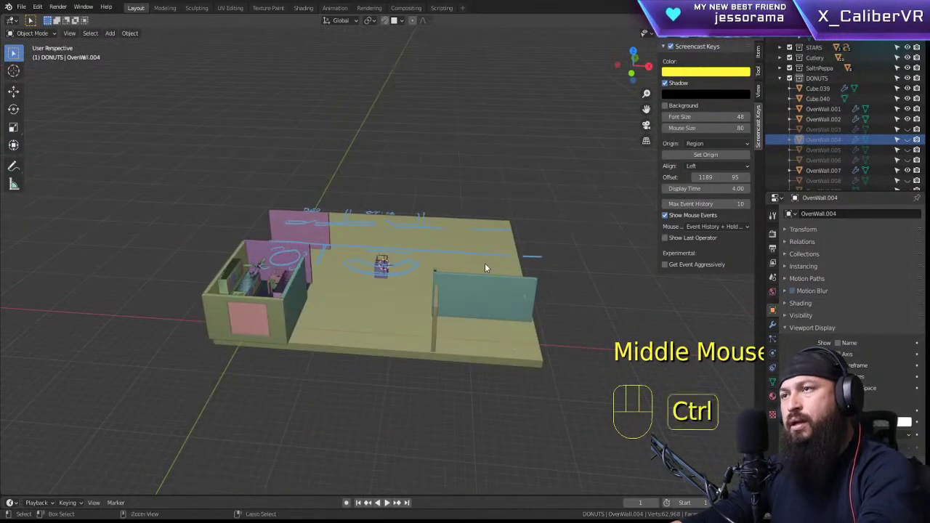
Step: Select the cutter cube, raise it above the seat block and lower it about 0.86 m along Z back into the block
{"action": "key", "text": "ctrl+KP_1"}
{"action": "scroll", "coordinate": [435, 261], "scroll_direction": "up", "scroll_amount": 12}
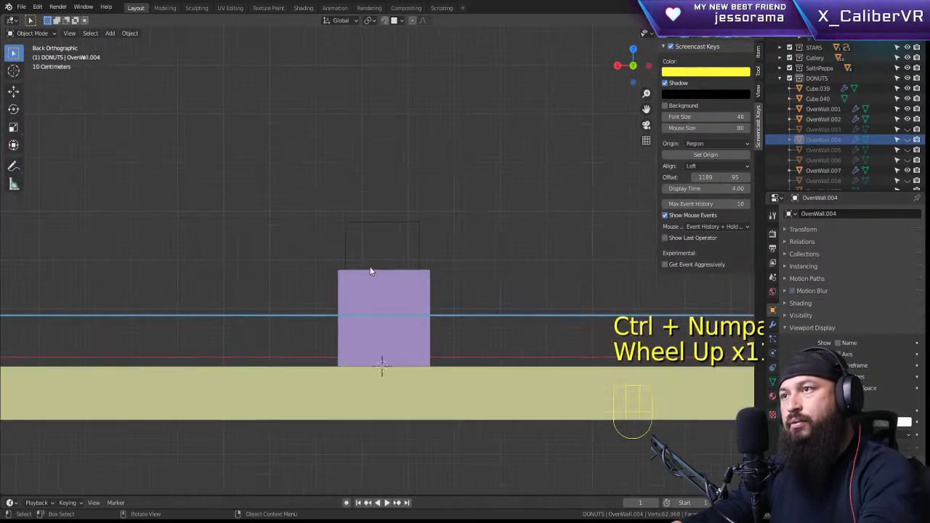
{"action": "left_click", "coordinate": [421, 218]}
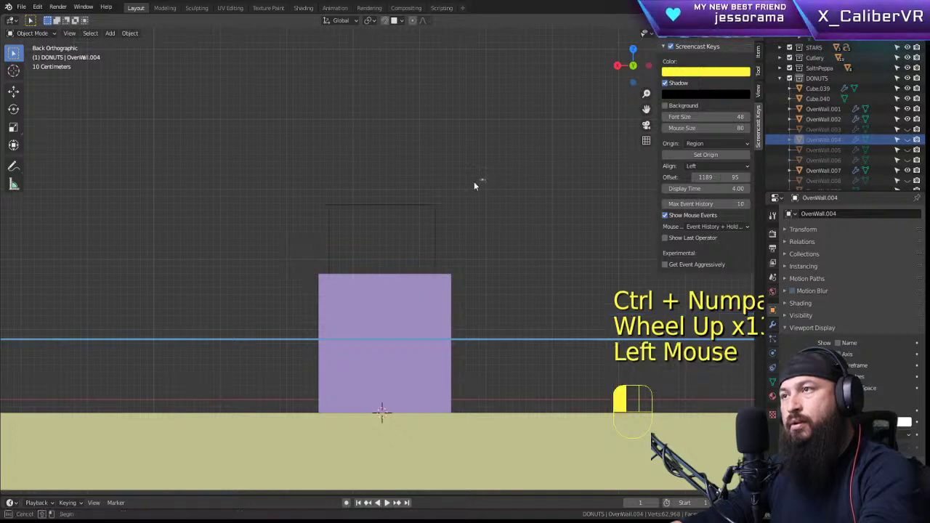
{"action": "left_click_drag", "start_coordinate": [383, 217], "coordinate": [386, 159]}
{"action": "middle_click_drag", "start_coordinate": [435, 175], "coordinate": [399, 186]}
{"action": "left_click_drag", "start_coordinate": [399, 161], "coordinate": [393, 218]}
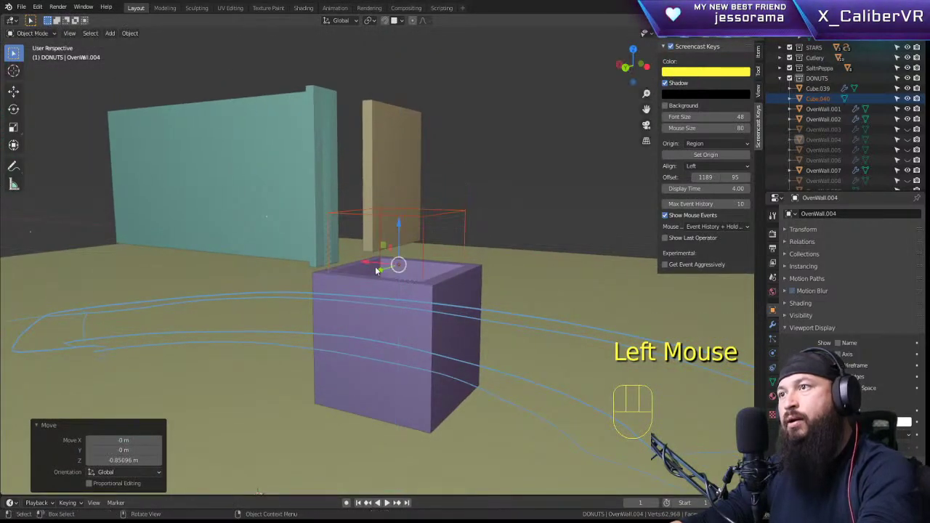
Step: Shift the cutter about 0.41 m along Y and -0.05 m along X to even out the armrest widths
{"action": "left_click_drag", "start_coordinate": [377, 276], "coordinate": [477, 269]}
{"action": "key", "text": "ctrl+KP_1"}
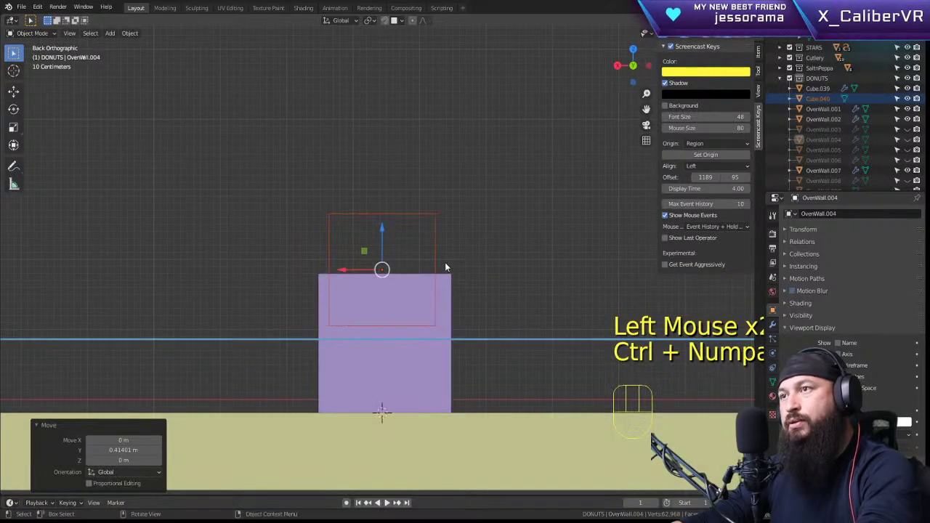
{"action": "left_click_drag", "start_coordinate": [340, 271], "coordinate": [344, 270]}
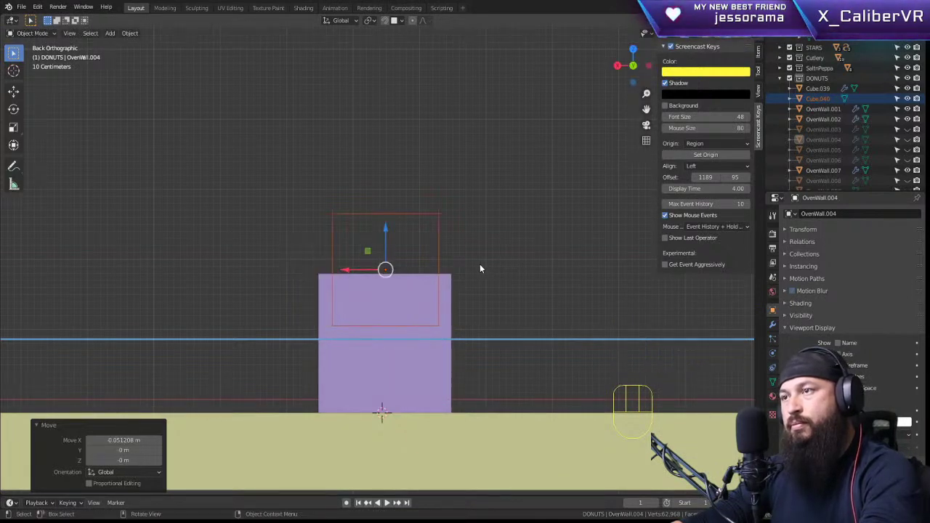
Step: Move the cutter about -5.01 m along Y clear of the seat block and lower it about 0.11 m along Z
{"action": "middle_click_drag", "start_coordinate": [479, 269], "coordinate": [579, 263]}
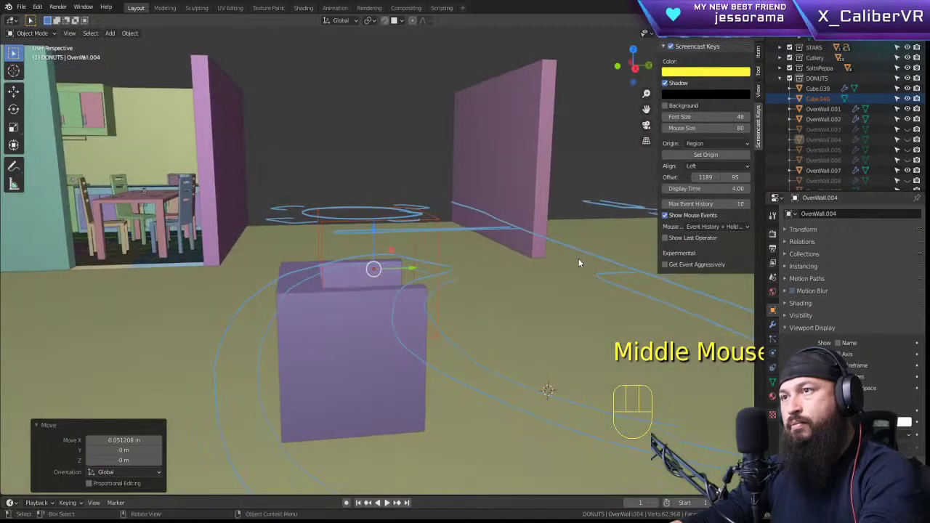
{"action": "scroll", "coordinate": [523, 247], "scroll_direction": "down", "scroll_amount": 2}
{"action": "middle_click_drag", "start_coordinate": [484, 237], "coordinate": [446, 232]}
{"action": "key", "text": "KP_3"}
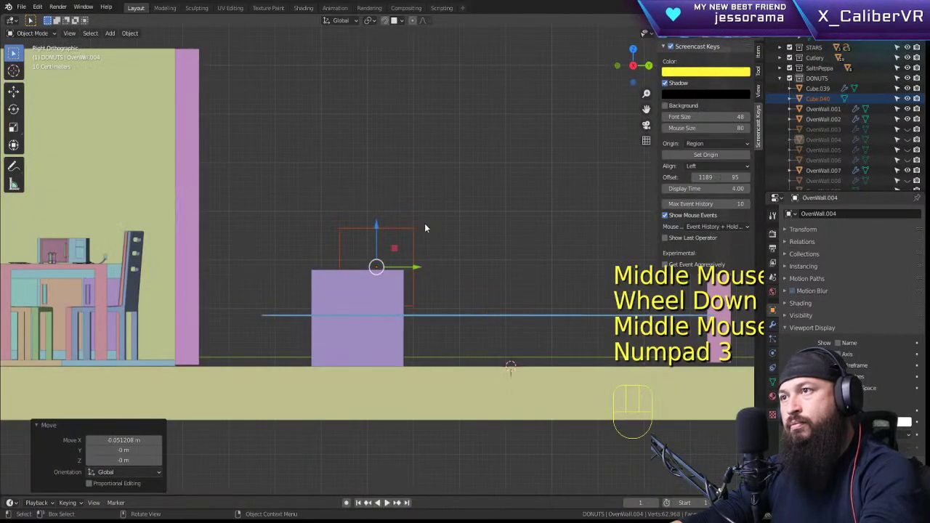
{"action": "left_click_drag", "start_coordinate": [418, 267], "coordinate": [171, 253]}
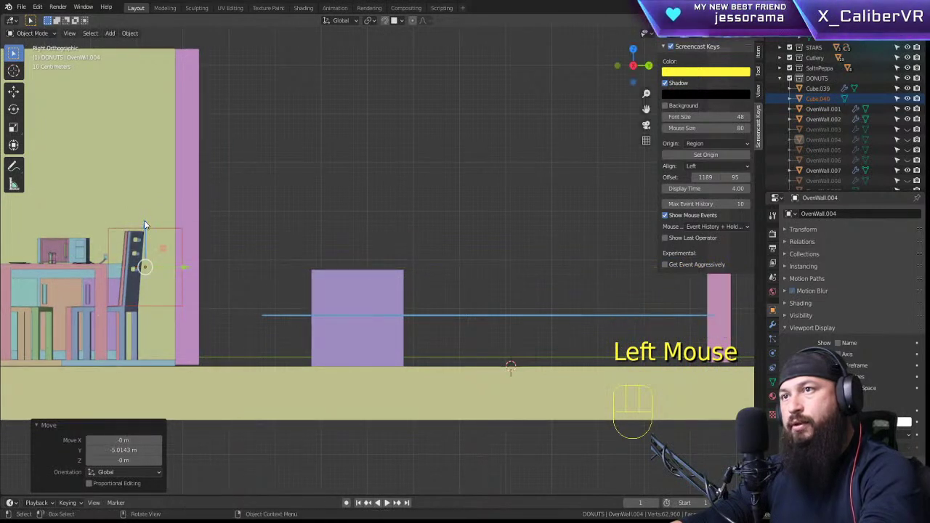
{"action": "left_click_drag", "start_coordinate": [144, 222], "coordinate": [156, 235]}
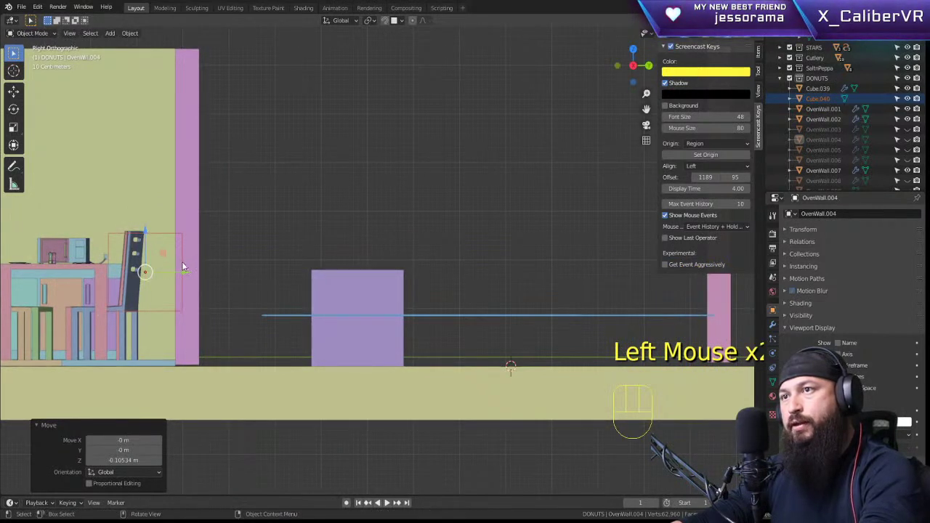
Step: Move the cutter about 4.81 m along Y back into the seat block to cut an armchair seat with armrests
{"action": "left_click_drag", "start_coordinate": [186, 272], "coordinate": [422, 272]}
{"action": "middle_click_drag", "start_coordinate": [422, 272], "coordinate": [442, 258]}
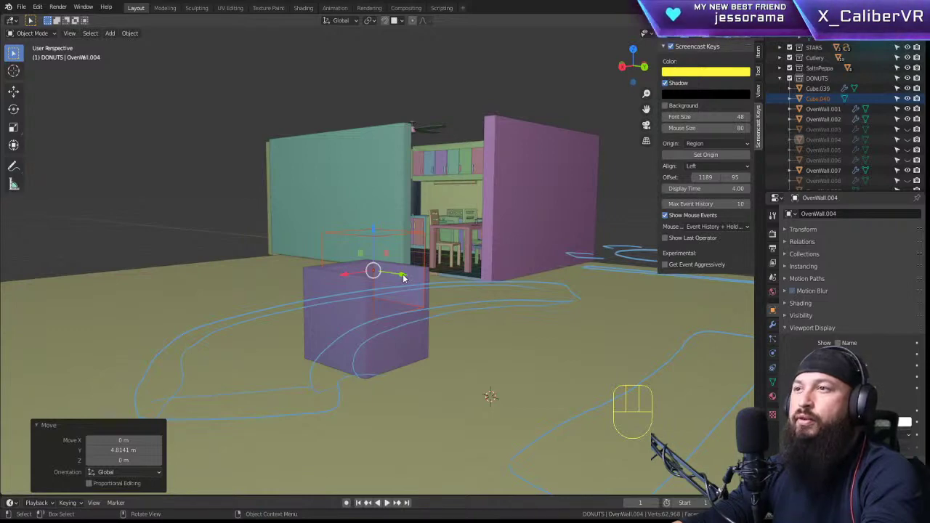
{"action": "middle_click_drag", "start_coordinate": [422, 278], "coordinate": [358, 283]}
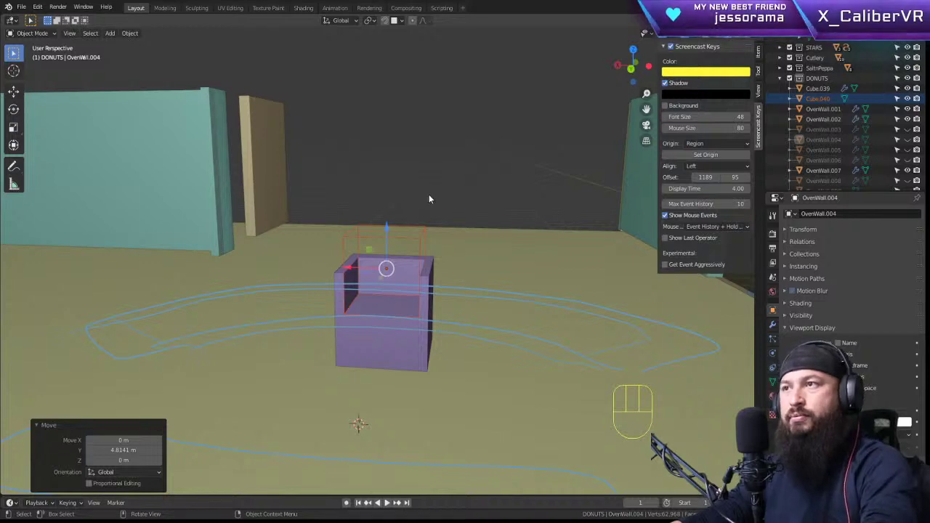
Step: Add a 2 m cube in front of the armchair and raise it about 2.71 m along Z
{"action": "key", "text": "shift+a"}
{"action": "mouse_move", "coordinate": [432, 205]}
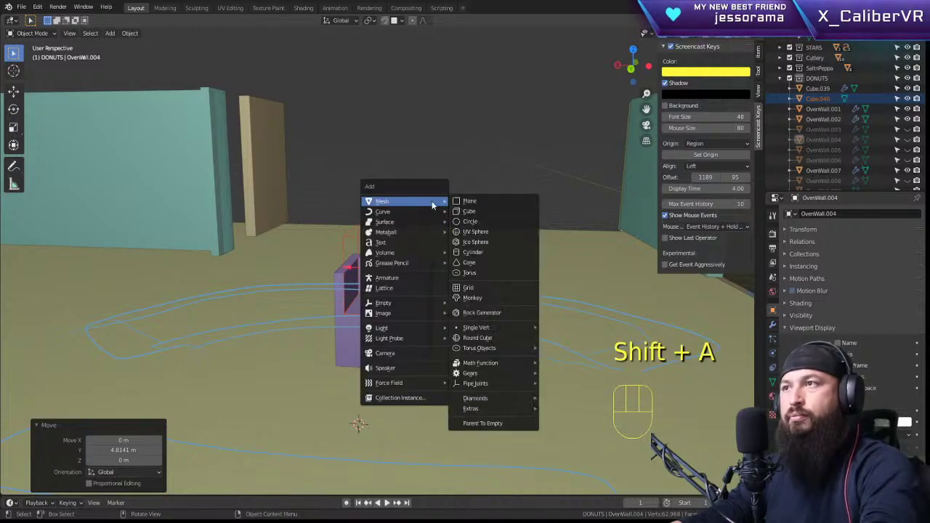
{"action": "left_click", "coordinate": [469, 211]}
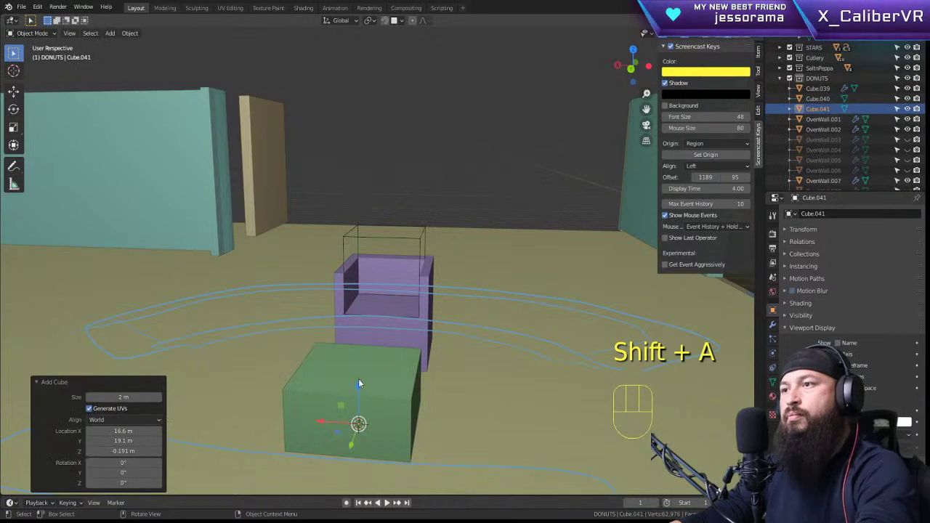
{"action": "left_click_drag", "start_coordinate": [360, 387], "coordinate": [350, 223]}
{"action": "middle_click_drag", "start_coordinate": [378, 247], "coordinate": [461, 268]}
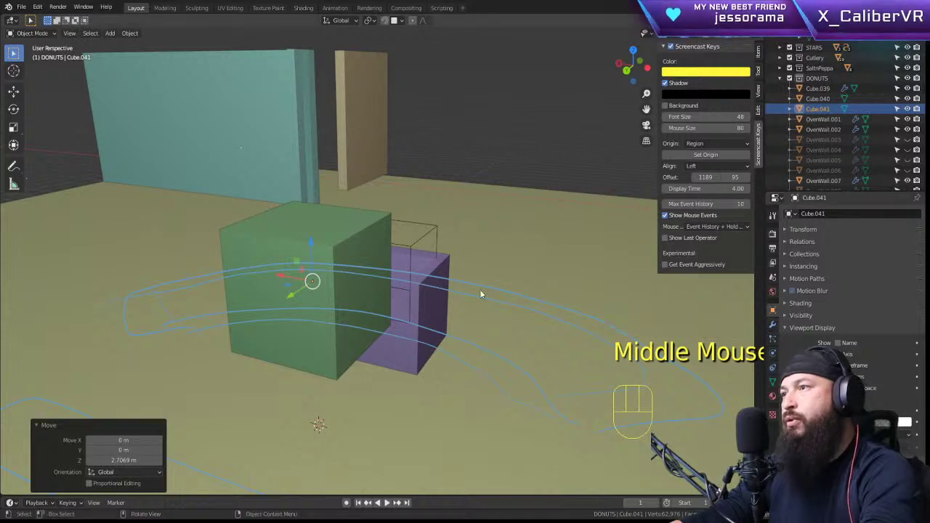
Step: Add a second Boolean Difference modifier to the armchair block with the new large cube as the cutter object
{"action": "left_click", "coordinate": [441, 311]}
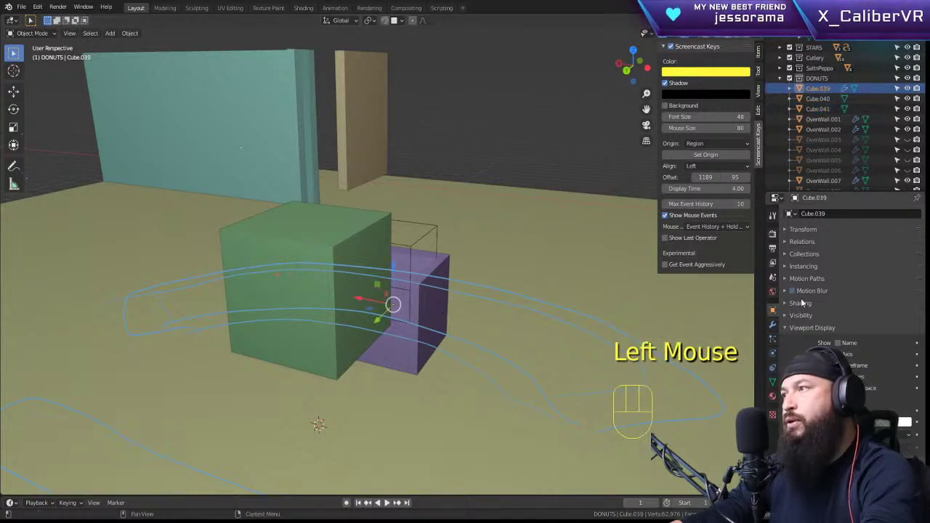
{"action": "left_click", "coordinate": [771, 326]}
{"action": "left_click", "coordinate": [816, 218]}
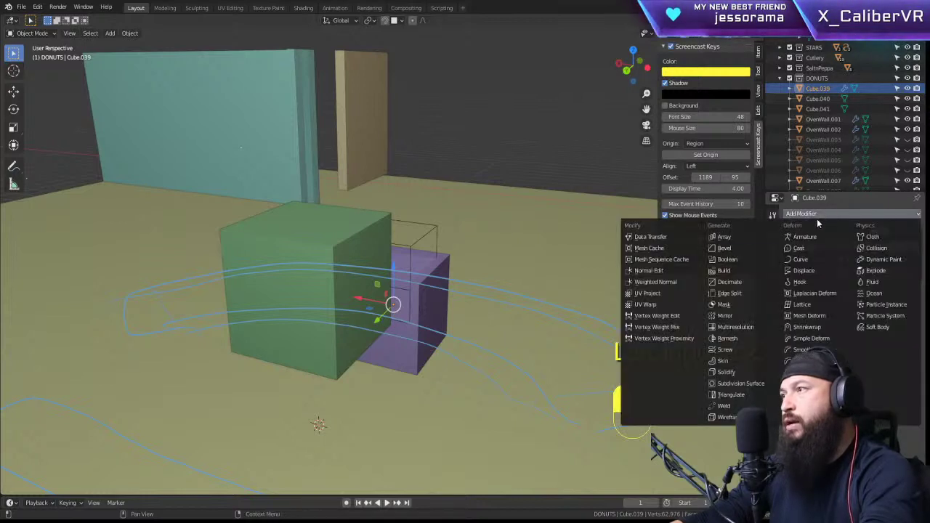
{"action": "left_click", "coordinate": [726, 260]}
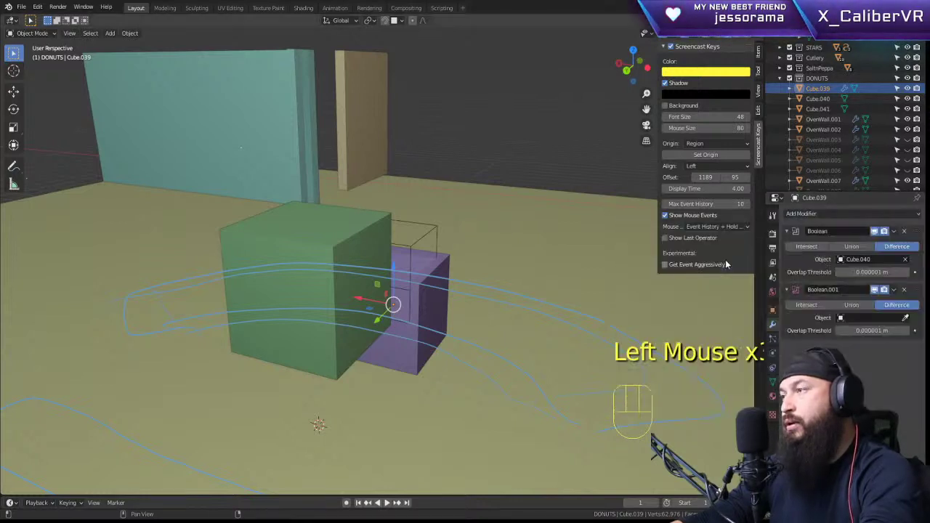
{"action": "left_click", "coordinate": [905, 317]}
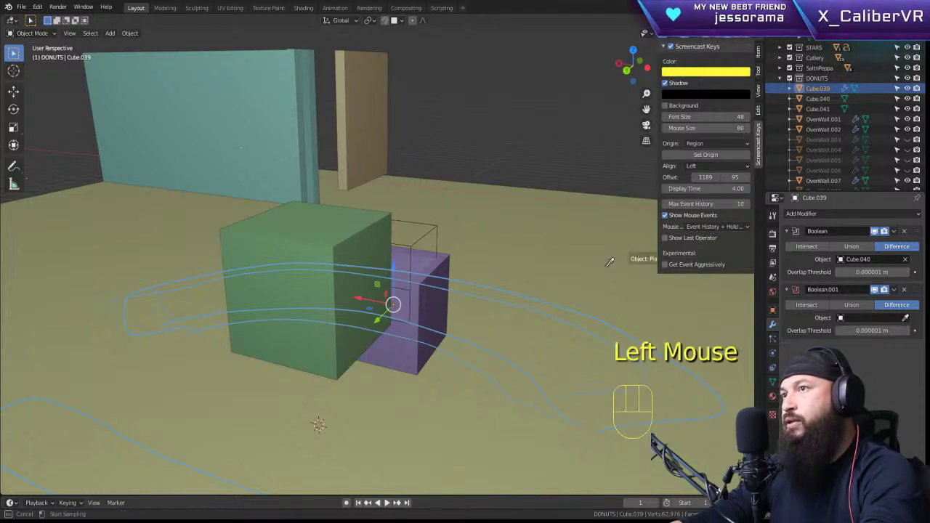
{"action": "left_click", "coordinate": [282, 239]}
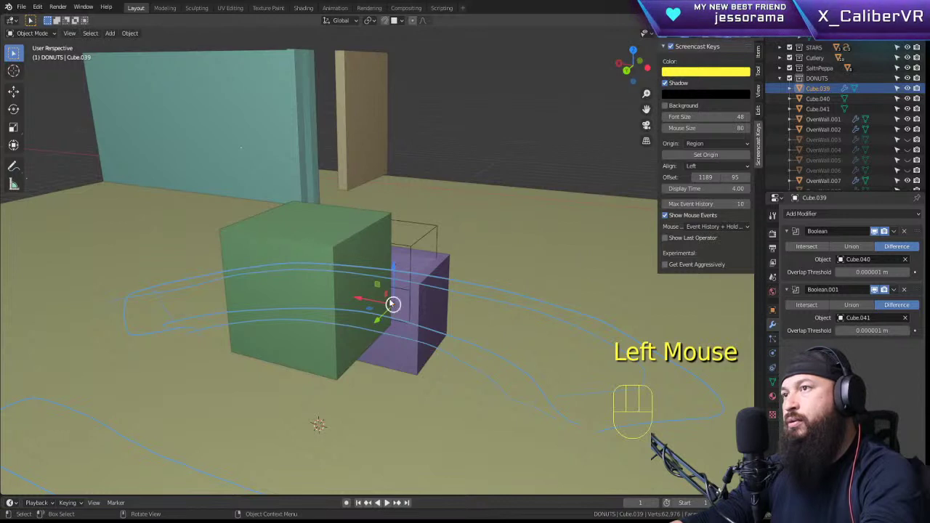
Step: Set the new cutter cube's viewport display to wireframe so the armchair shows through it
{"action": "left_click", "coordinate": [318, 244]}
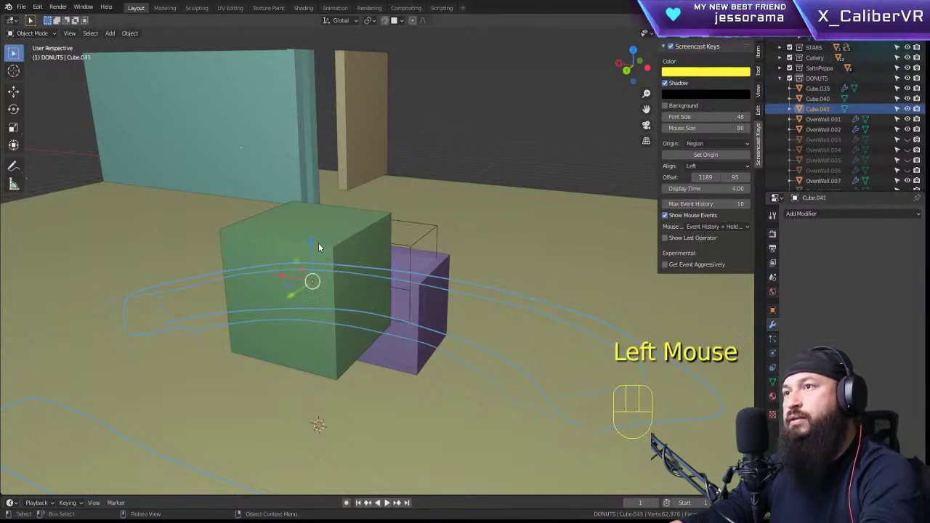
{"action": "left_click", "coordinate": [773, 311]}
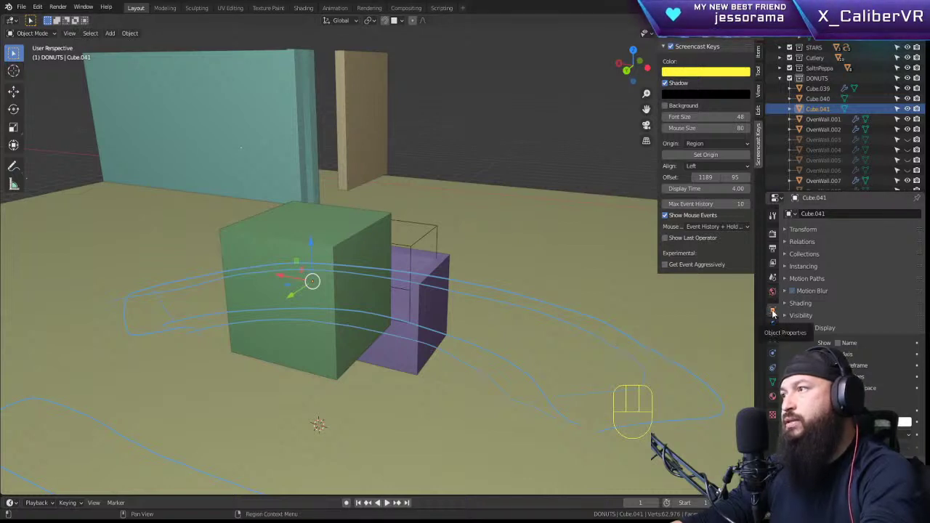
{"action": "left_click", "coordinate": [875, 434]}
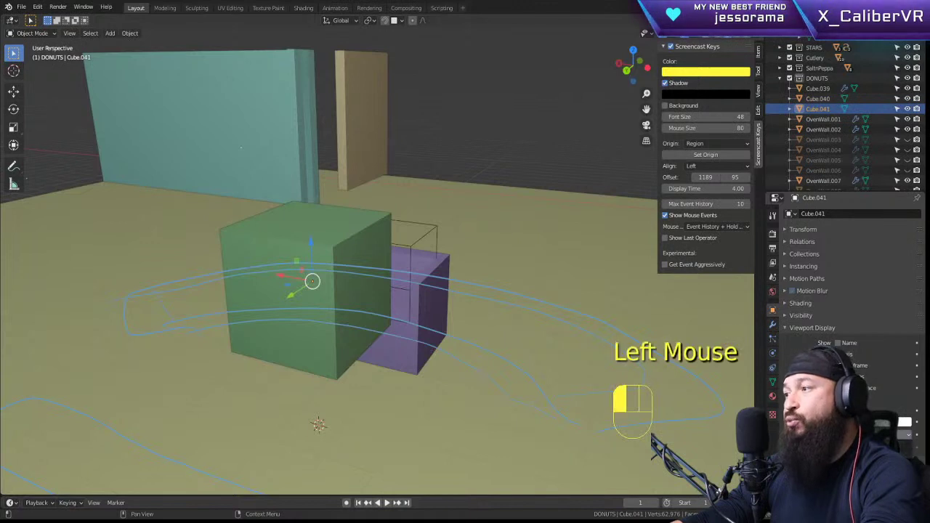
{"action": "left_click_drag", "start_coordinate": [875, 435], "coordinate": [875, 407]}
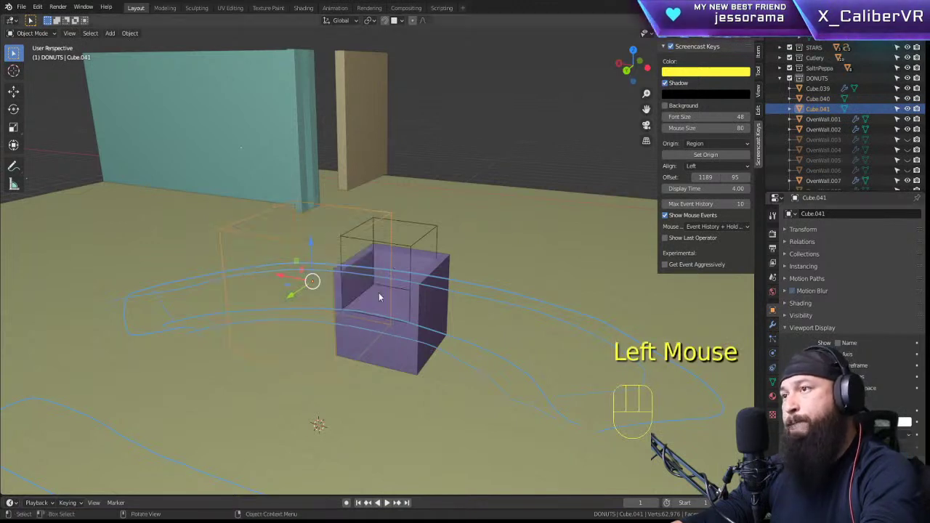
Step: Move the wireframe cutter about -2.25 m along Y over the armrests and scale it about 1.53 along X
{"action": "left_click_drag", "start_coordinate": [287, 300], "coordinate": [365, 282]}
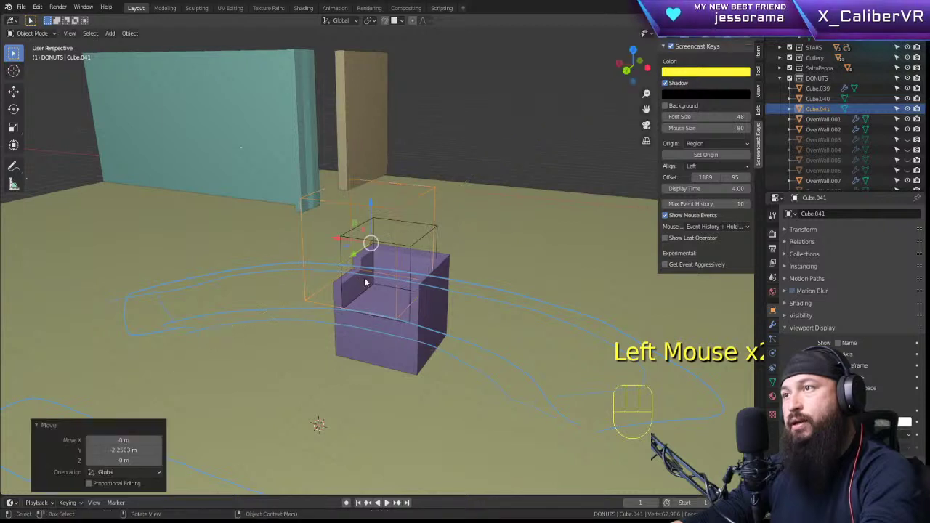
{"action": "key", "text": "s"}
{"action": "key", "text": "y"}
{"action": "key", "text": "x"}
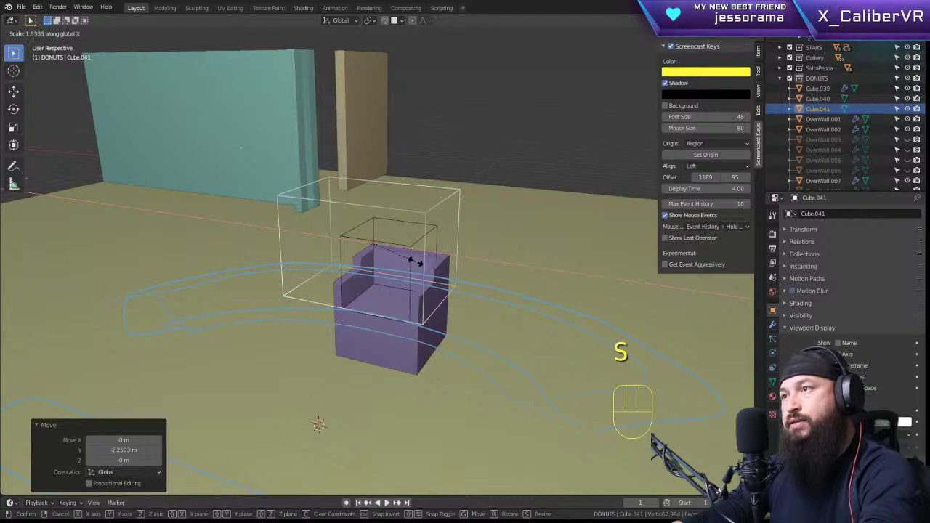
{"action": "left_click", "coordinate": [415, 265]}
Step: Shift the widened cutter about 0.67 m along the Y axis toward the backrest to lower more of the armrests
{"action": "middle_click_drag", "start_coordinate": [508, 255], "coordinate": [432, 239]}
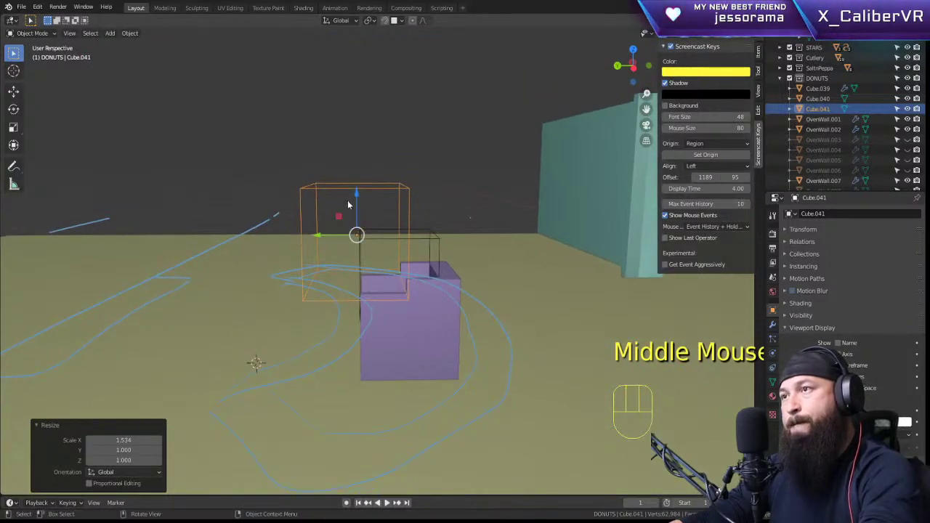
{"action": "left_click_drag", "start_coordinate": [322, 232], "coordinate": [350, 239]}
{"action": "middle_click_drag", "start_coordinate": [466, 271], "coordinate": [537, 275]}
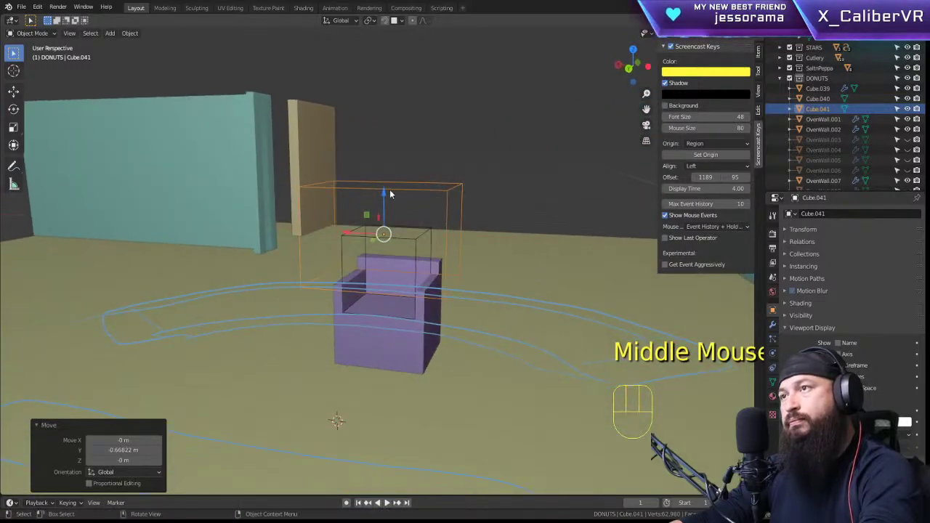
Step: Lower the large cutter cube above the armchair, and lower the smaller seat cutter about 0.28 m
{"action": "left_click_drag", "start_coordinate": [389, 193], "coordinate": [392, 231]}
{"action": "left_click", "coordinate": [422, 234]}
{"action": "mouse_move", "coordinate": [439, 255]}
{"action": "middle_mouse_down"}
{"action": "mouse_move", "coordinate": [494, 242]}
{"action": "mouse_move", "coordinate": [442, 237]}
{"action": "middle_mouse_up"}
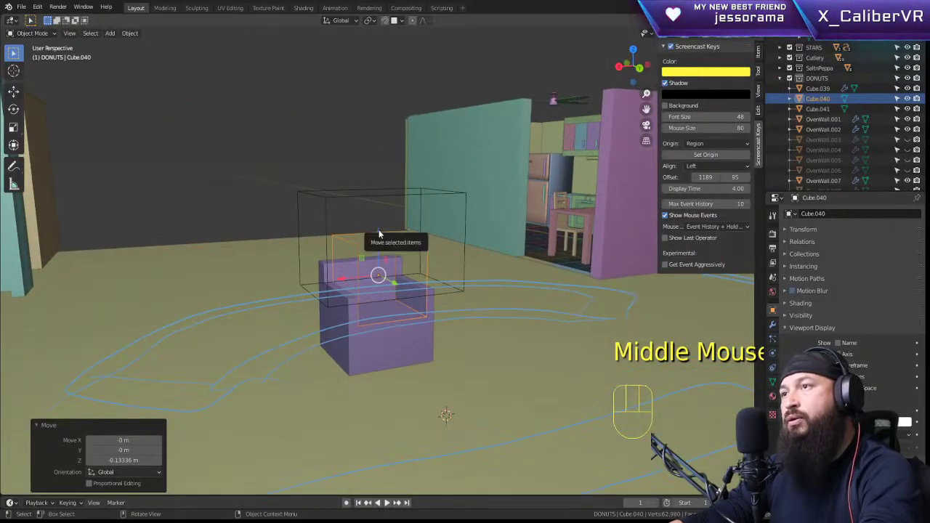
{"action": "left_click_drag", "start_coordinate": [378, 230], "coordinate": [382, 246]}
{"action": "middle_click_drag", "start_coordinate": [382, 246], "coordinate": [461, 264]}
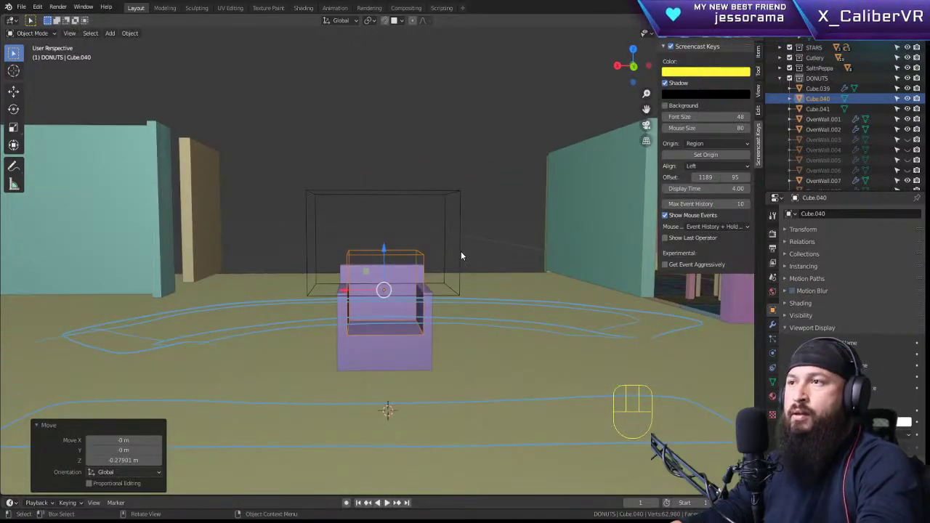
{"action": "key", "text": "Return"}
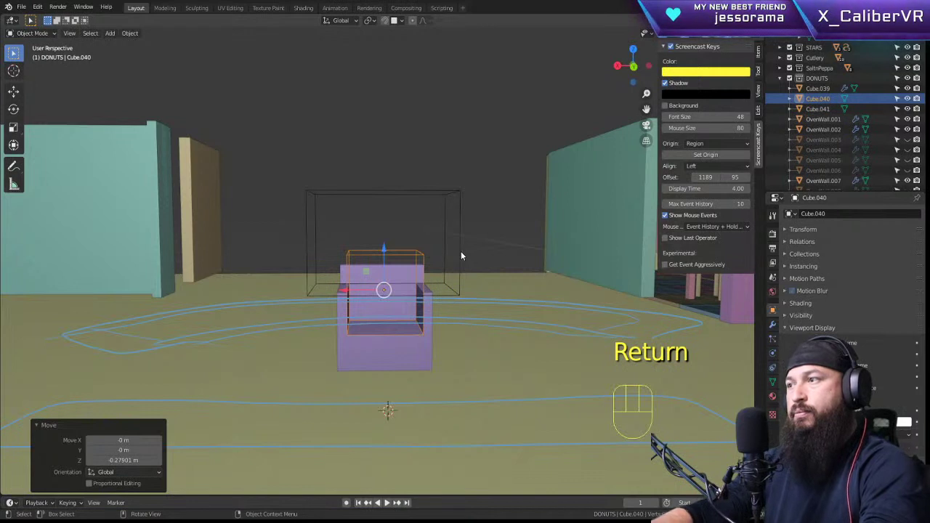
Step: Apply both Boolean Difference modifiers on the armchair block Cube.039
{"action": "left_click", "coordinate": [409, 369]}
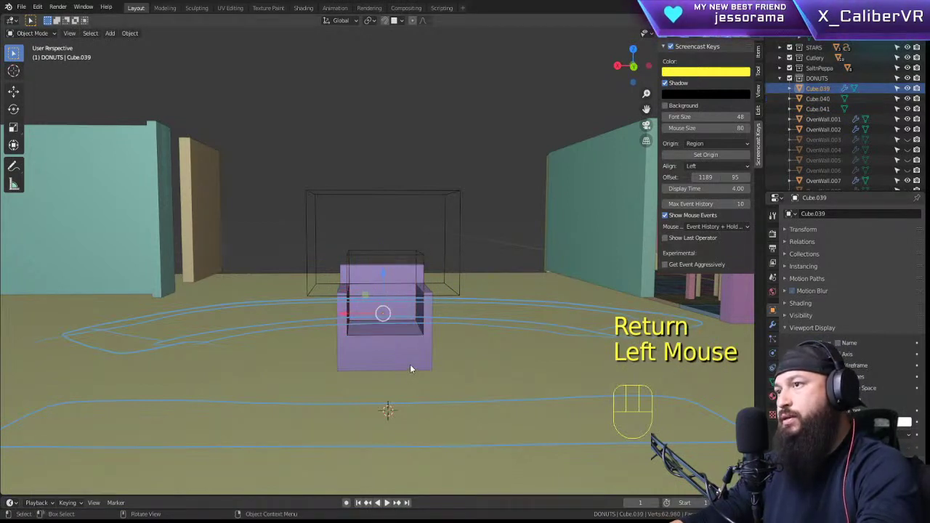
{"action": "left_click", "coordinate": [773, 326]}
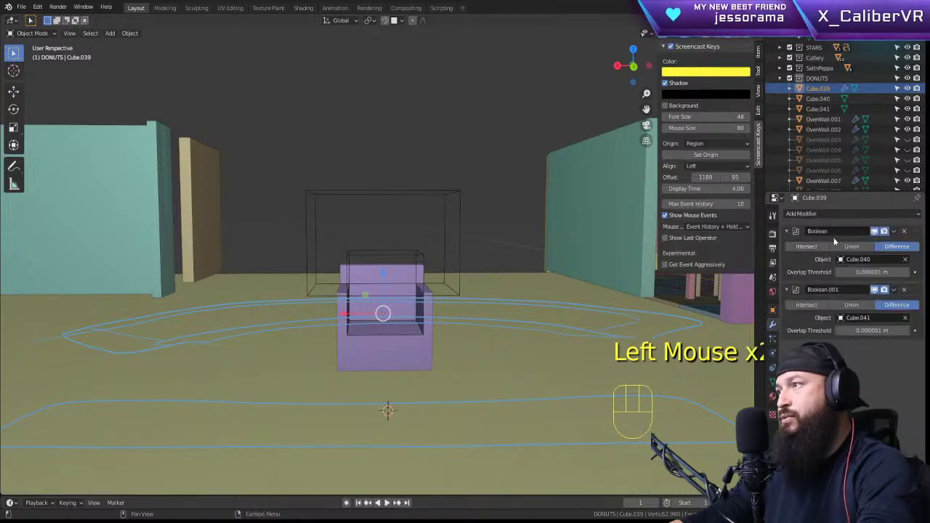
{"action": "key", "text": "ctrl+a"}
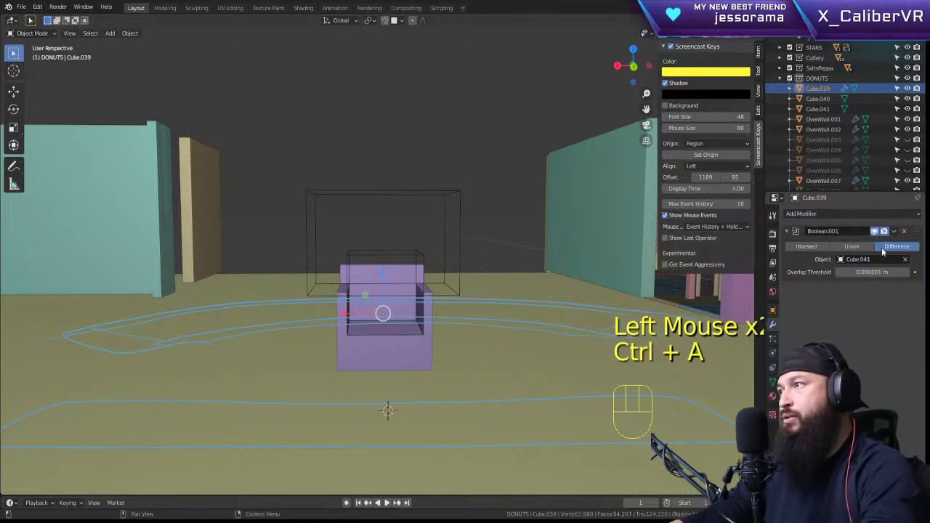
{"action": "key", "text": "ctrl+a"}
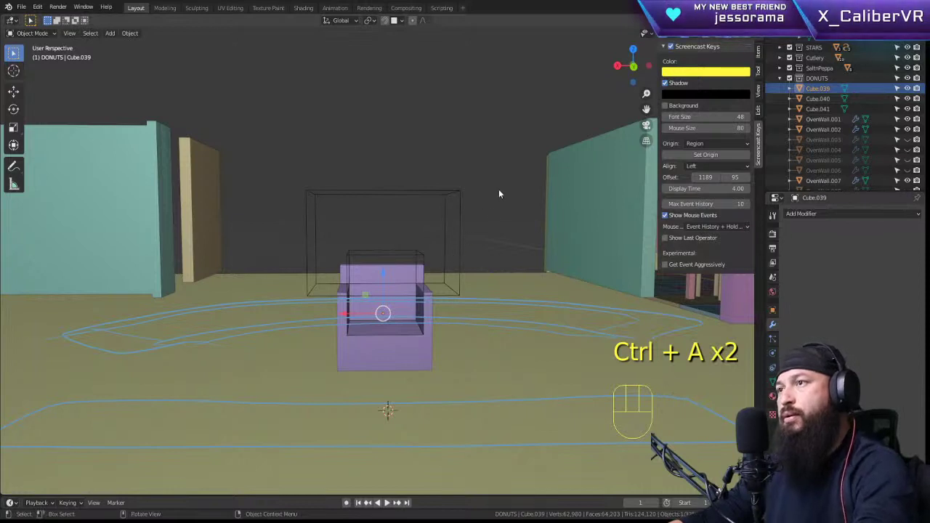
Step: Delete the two cutter cubes and raise the armchair about 0.02 m relative to the floor
{"action": "left_click_drag", "start_coordinate": [486, 176], "coordinate": [329, 255]}
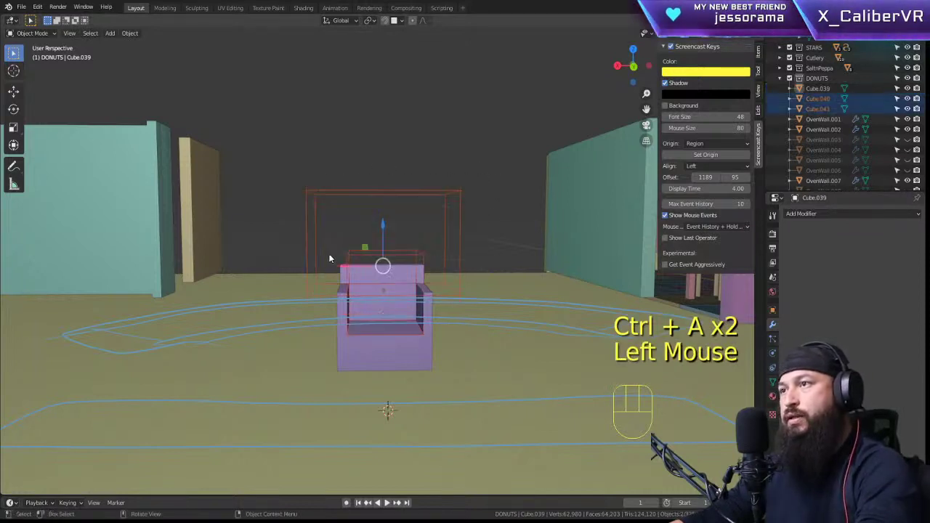
{"action": "key", "text": "Delete"}
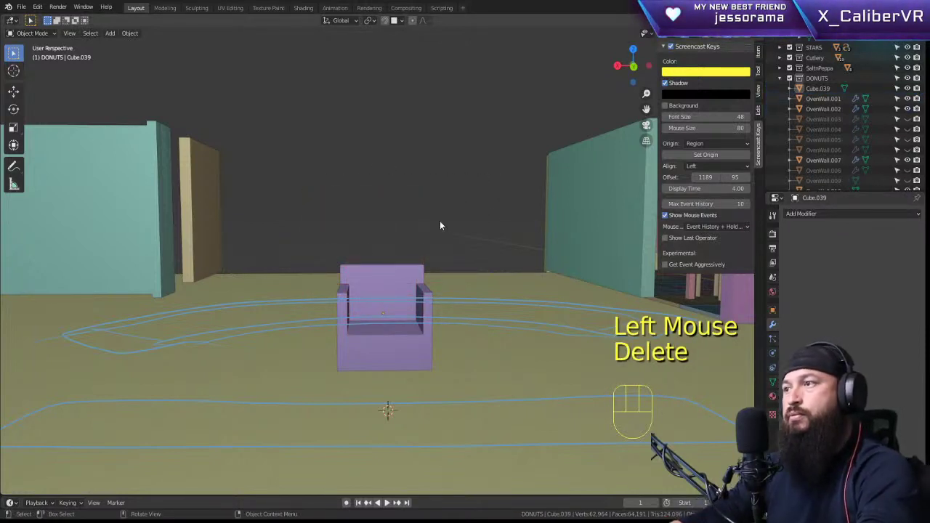
{"action": "left_click", "coordinate": [391, 287]}
{"action": "middle_click_drag", "start_coordinate": [400, 269], "coordinate": [482, 223]}
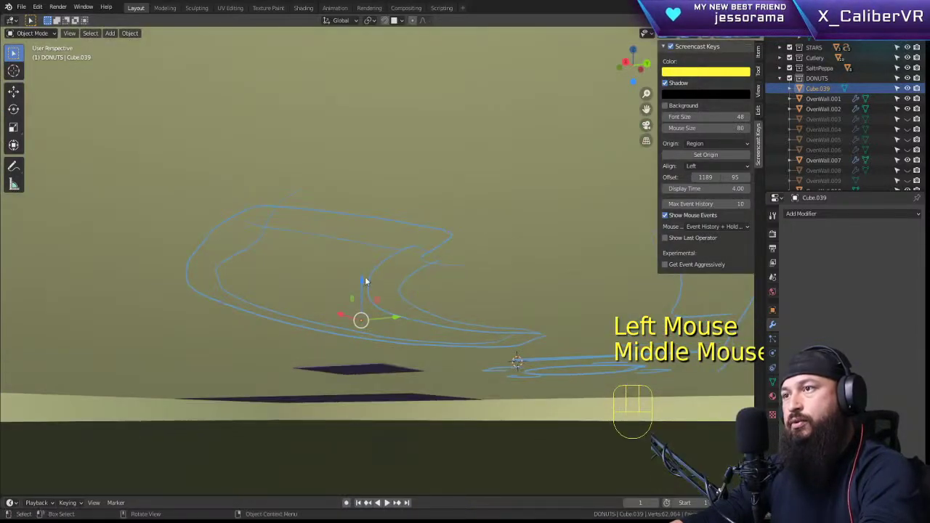
{"action": "left_click_drag", "start_coordinate": [364, 280], "coordinate": [367, 273]}
{"action": "middle_click_drag", "start_coordinate": [419, 273], "coordinate": [564, 369]}
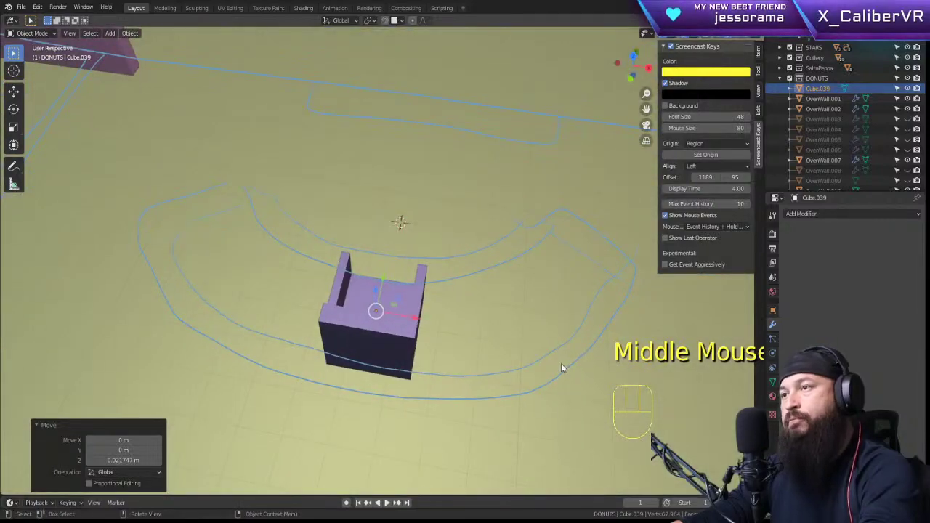
Step: Examine from above how the armchair sits within the curved sofa outline
{"action": "middle_click_drag", "start_coordinate": [451, 303], "coordinate": [497, 307]}
{"action": "key", "text": "KP_Decimal"}
{"action": "key", "text": "KP_7"}
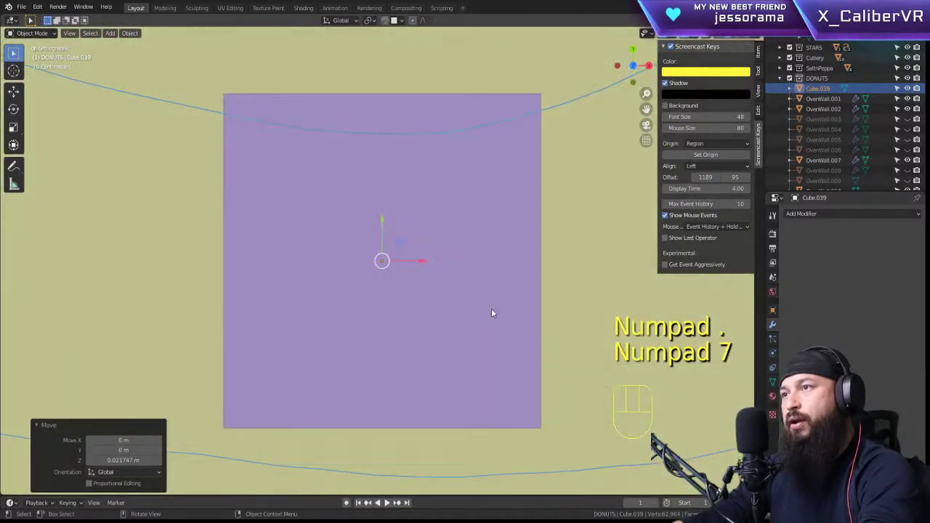
{"action": "scroll", "coordinate": [482, 309], "scroll_direction": "down", "scroll_amount": 4}
{"action": "key", "text": "KP_Decimal"}
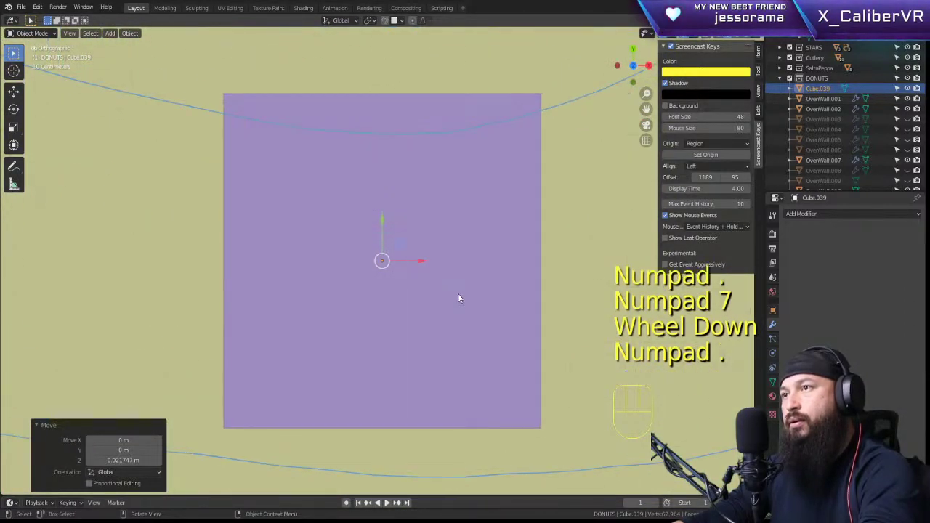
{"action": "scroll", "coordinate": [455, 298], "scroll_direction": "down", "scroll_amount": 5}
{"action": "middle_click_drag", "start_coordinate": [457, 297], "coordinate": [388, 240]}
{"action": "key", "text": "KP_Decimal"}
{"action": "key", "text": "KP_7"}
{"action": "scroll", "coordinate": [455, 293], "scroll_direction": "down", "scroll_amount": 5}
Step: Try spinning the armchair's side face about 53° around the 3D cursor in 12 steps along the curved outline, and undo it
{"action": "key", "text": "Tab"}
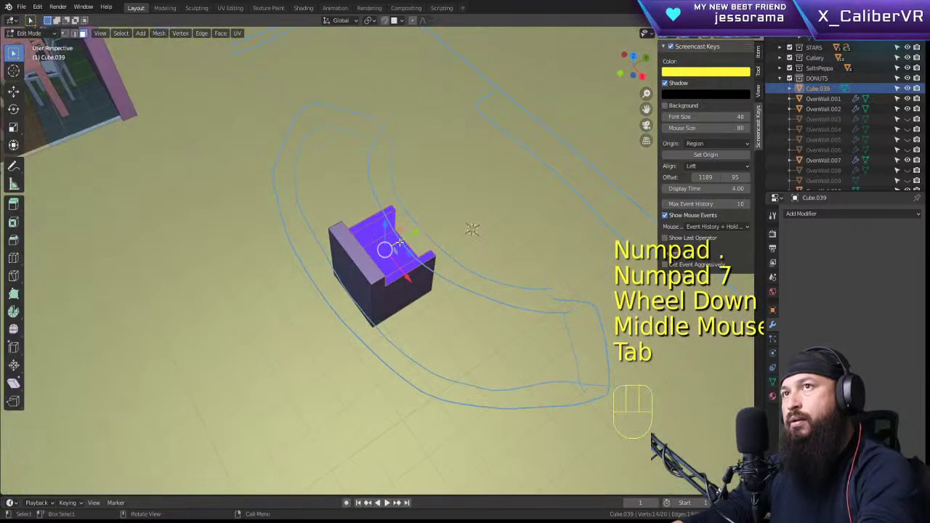
{"action": "left_click", "coordinate": [404, 287]}
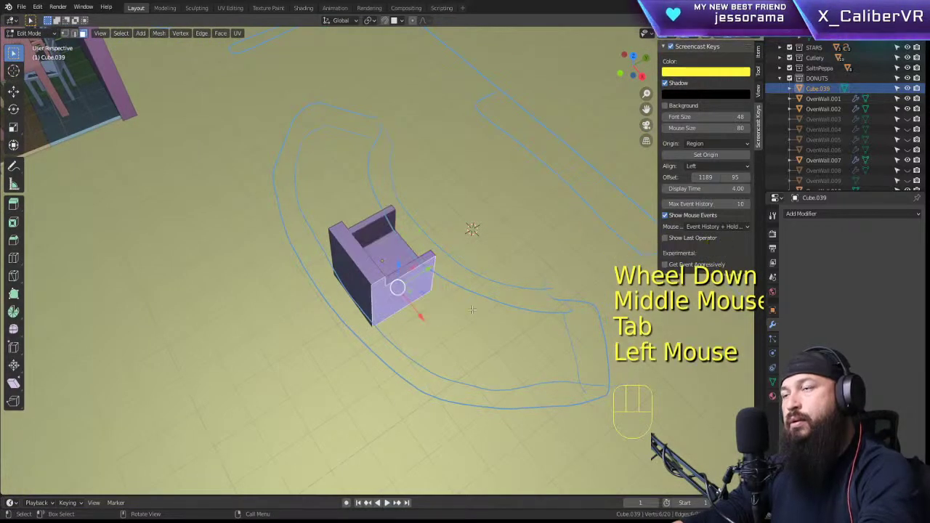
{"action": "middle_click_drag", "start_coordinate": [402, 296], "coordinate": [548, 316]}
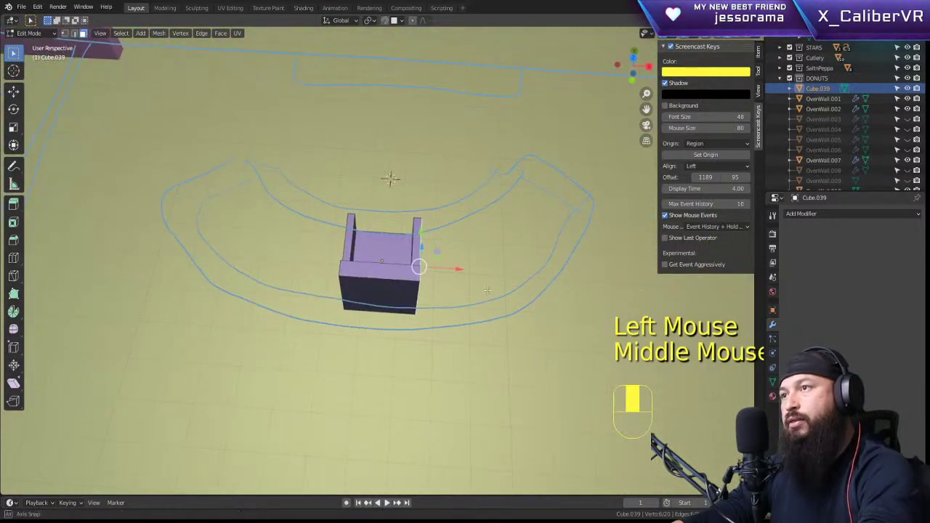
{"action": "mouse_move", "coordinate": [486, 289]}
{"action": "middle_mouse_down"}
{"action": "mouse_move", "coordinate": [478, 315]}
{"action": "mouse_move", "coordinate": [450, 293]}
{"action": "mouse_move", "coordinate": [464, 285]}
{"action": "mouse_move", "coordinate": [472, 296]}
{"action": "middle_mouse_up"}
{"action": "key", "text": "KP_7"}
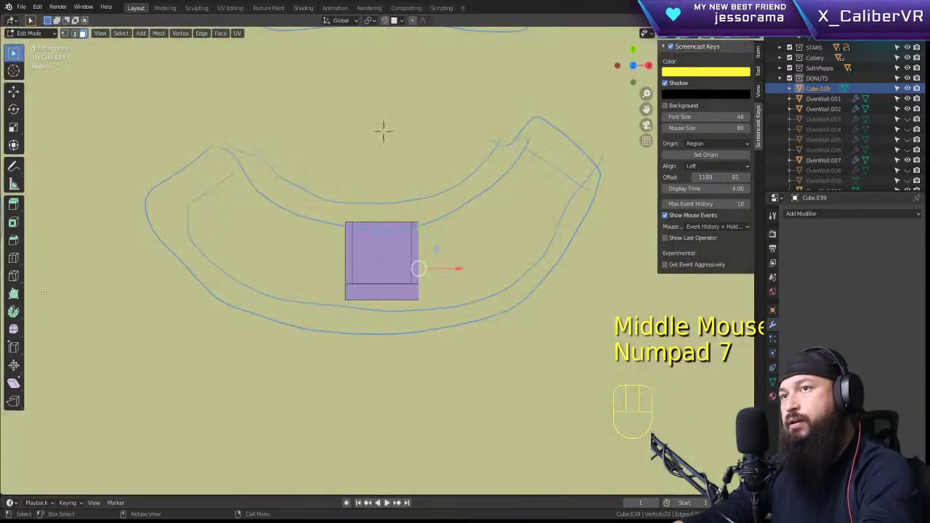
{"action": "left_click", "coordinate": [13, 311]}
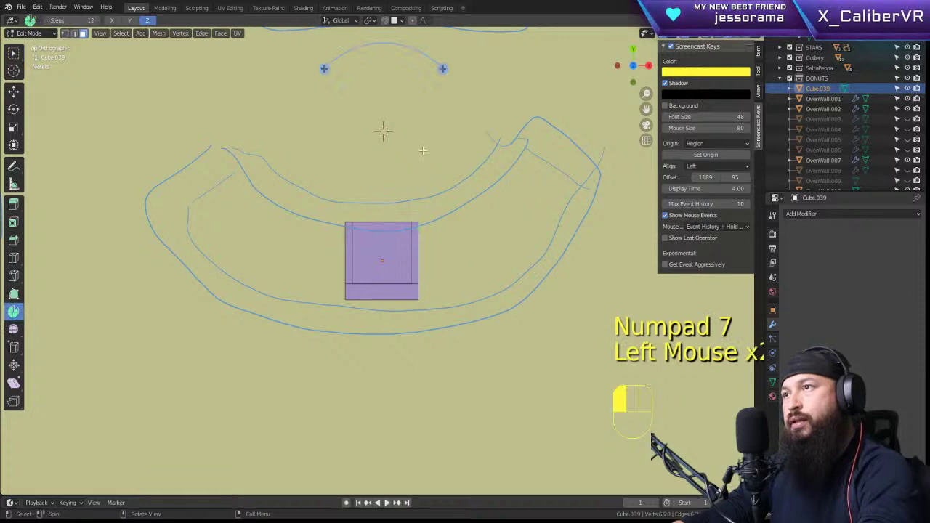
{"action": "left_click_drag", "start_coordinate": [442, 68], "coordinate": [419, 230]}
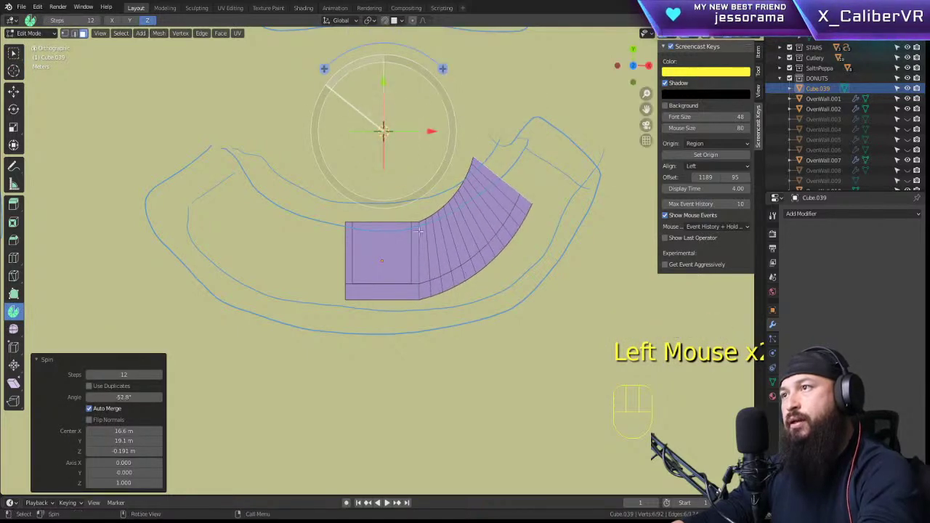
{"action": "middle_click_drag", "start_coordinate": [419, 231], "coordinate": [508, 185]}
{"action": "key", "text": "ctrl+z"}
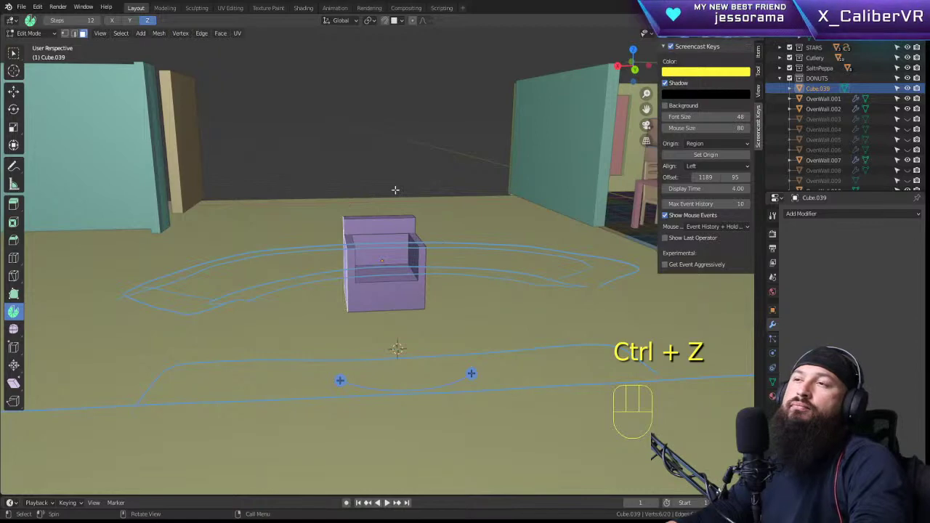
Step: Examine the armchair's arms, back and vertices against the curved outline from the side, front and above
{"action": "middle_click_drag", "start_coordinate": [403, 183], "coordinate": [502, 186]}
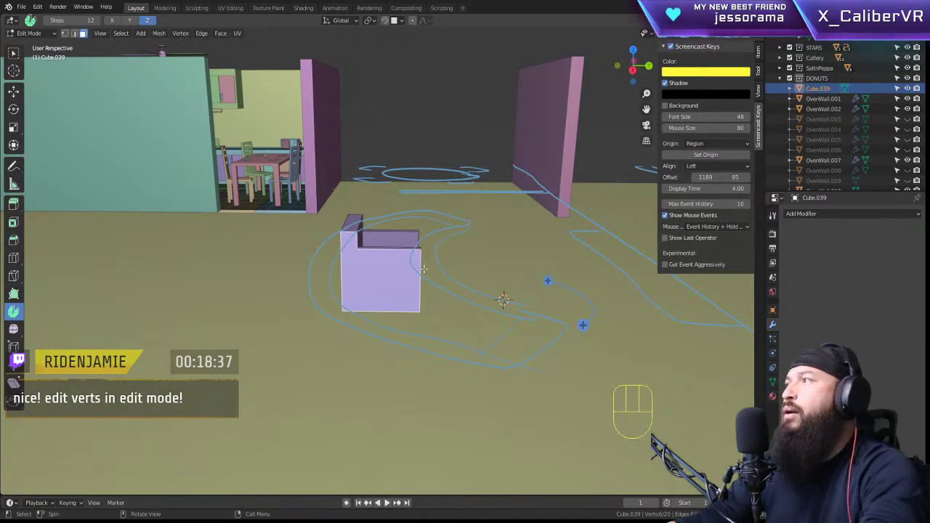
{"action": "middle_click_drag", "start_coordinate": [393, 261], "coordinate": [286, 256]}
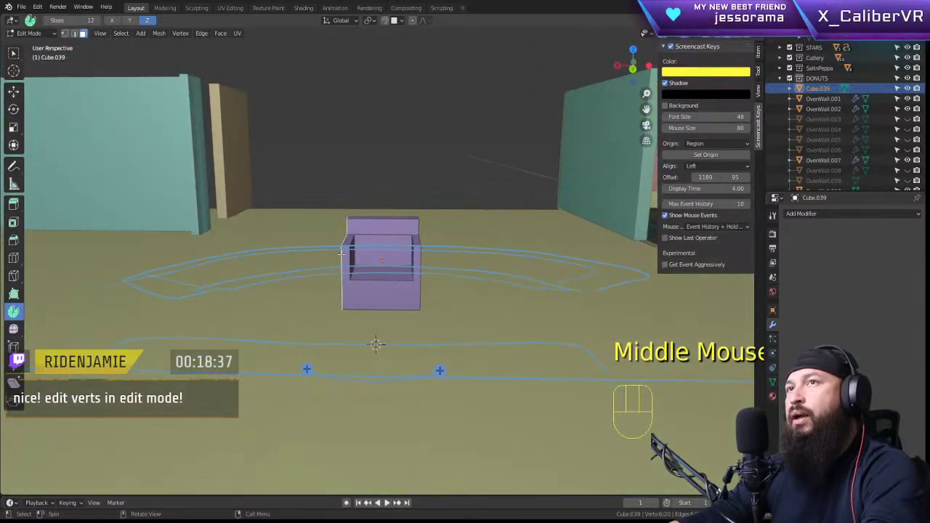
{"action": "key", "text": "1"}
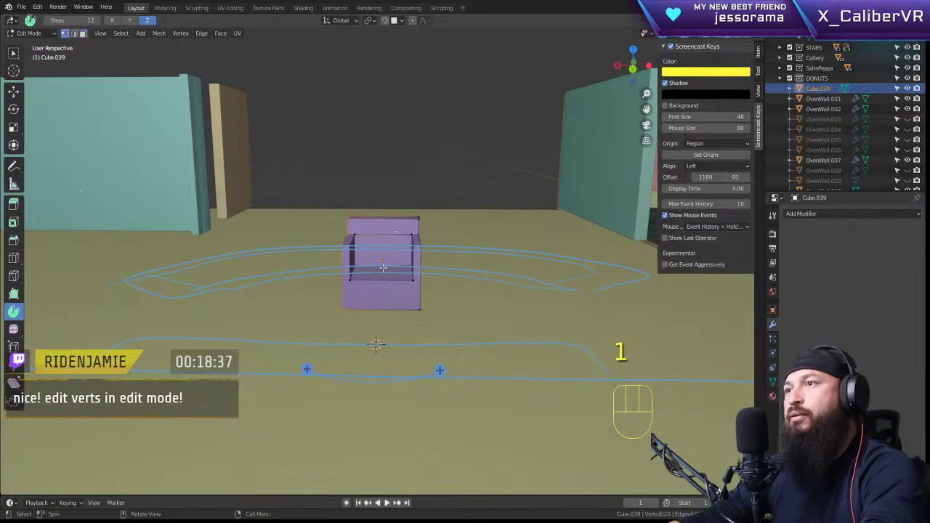
{"action": "scroll", "coordinate": [379, 275], "scroll_direction": "up", "scroll_amount": 3}
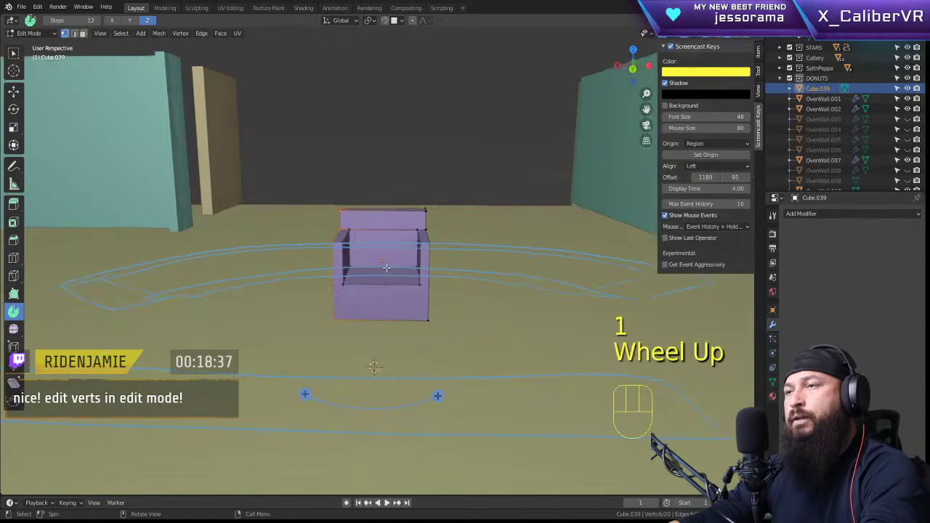
{"action": "middle_click_drag", "start_coordinate": [378, 274], "coordinate": [443, 285]}
{"action": "key", "text": "KP_7"}
{"action": "scroll", "coordinate": [447, 289], "scroll_direction": "down", "scroll_amount": 3}
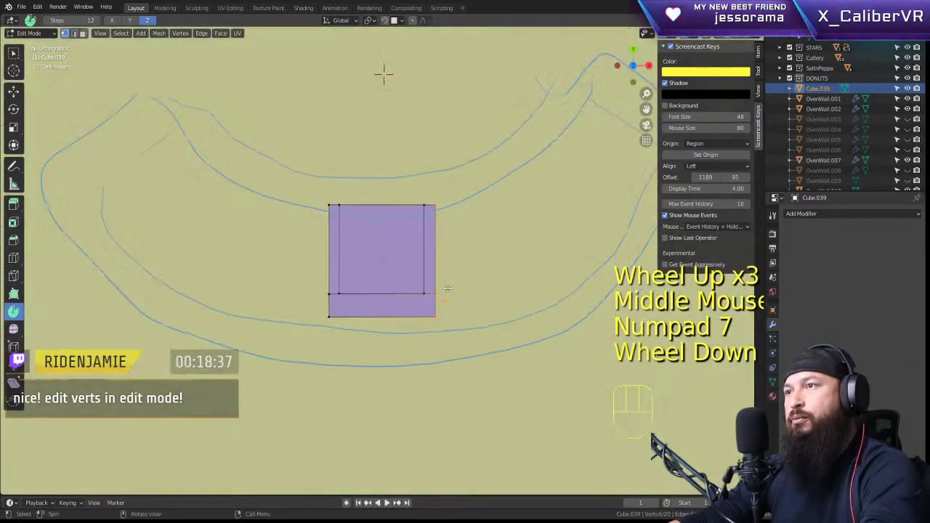
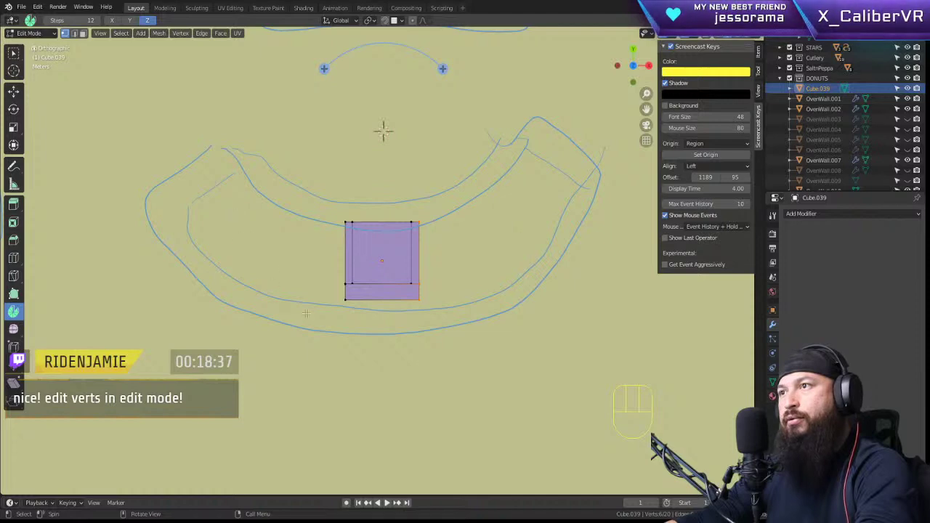
{"action": "middle_click_drag", "start_coordinate": [305, 313], "coordinate": [277, 173]}
{"action": "scroll", "coordinate": [410, 277], "scroll_direction": "up", "scroll_amount": 4}
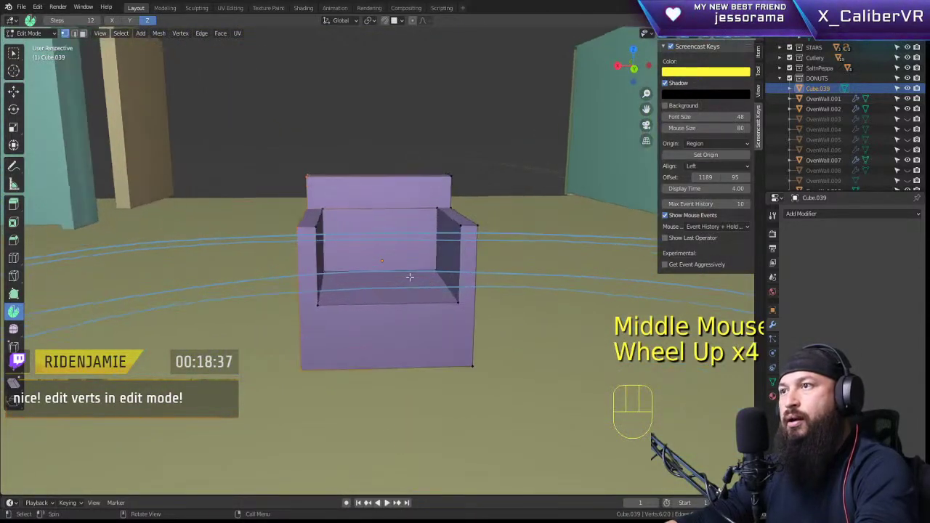
{"action": "middle_click_drag", "start_coordinate": [480, 310], "coordinate": [444, 293]}
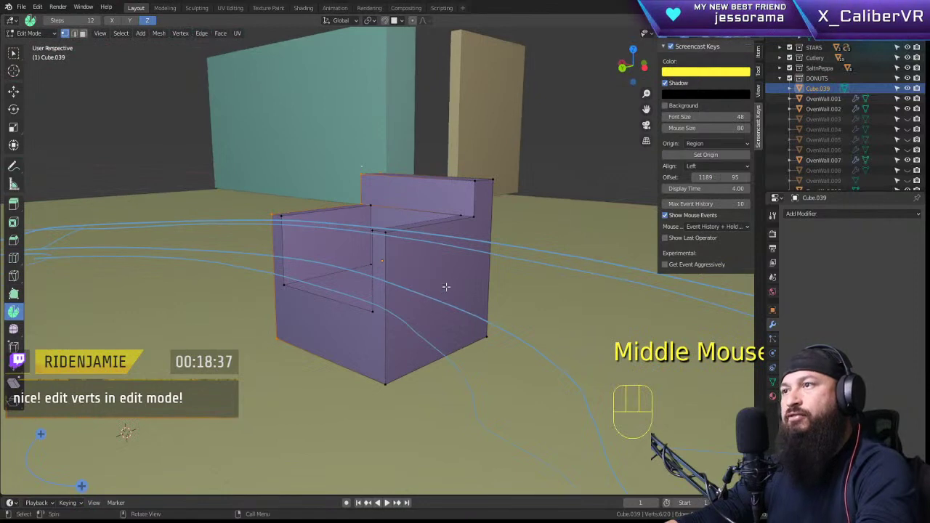
Step: Try spinning the armchair's opposite side face about 61° around the 3D cursor in 12 steps, and undo it
{"action": "left_click", "coordinate": [446, 279]}
{"action": "key", "text": "3"}
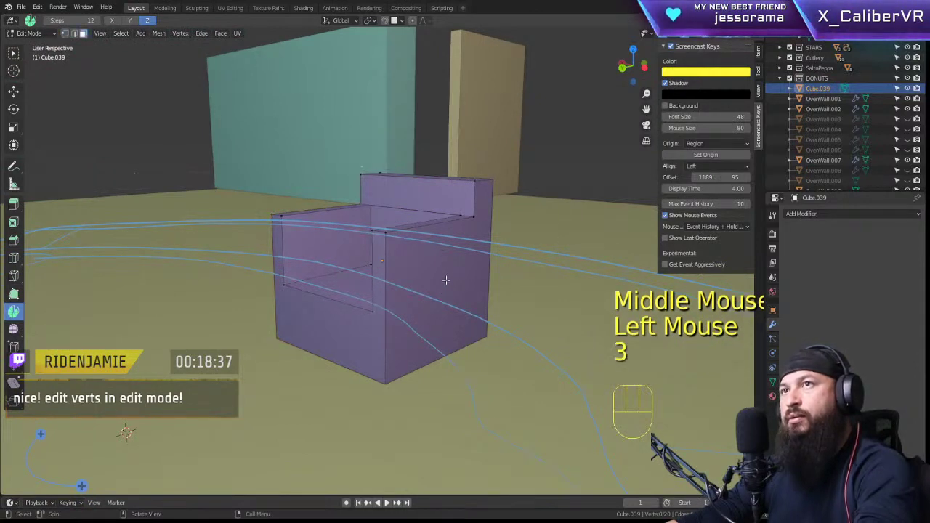
{"action": "left_click", "coordinate": [446, 279]}
{"action": "key", "text": "KP_7"}
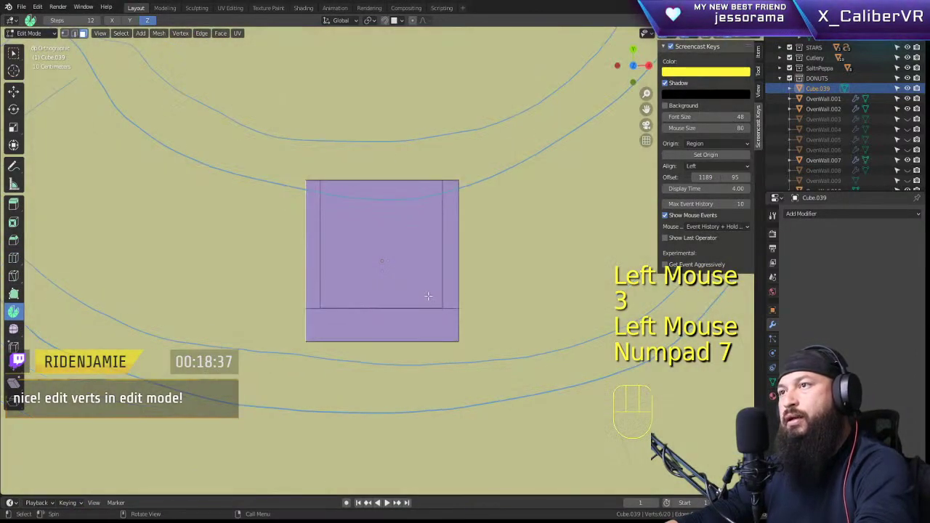
{"action": "scroll", "coordinate": [367, 267], "scroll_direction": "down", "scroll_amount": 4}
{"action": "left_click_drag", "start_coordinate": [335, 225], "coordinate": [292, 181]}
{"action": "middle_click_drag", "start_coordinate": [292, 182], "coordinate": [320, 166]}
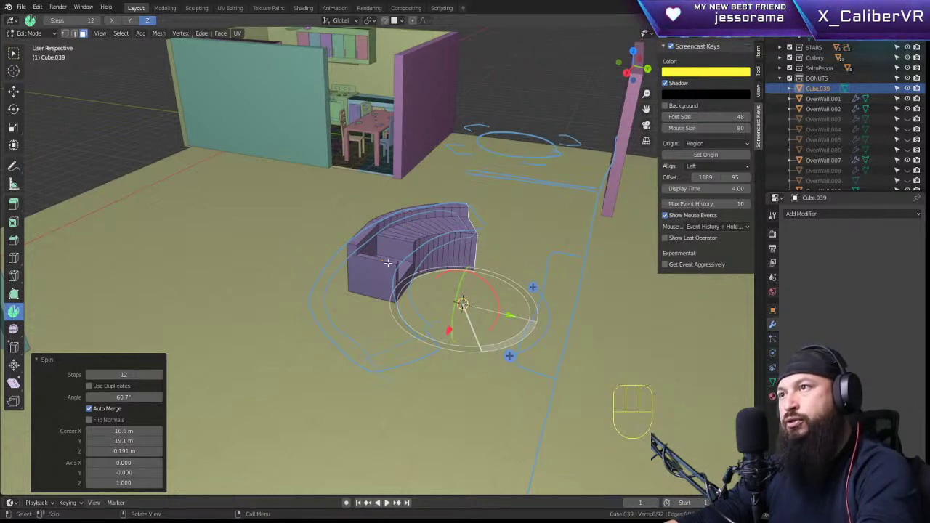
{"action": "middle_click_drag", "start_coordinate": [387, 263], "coordinate": [361, 258]}
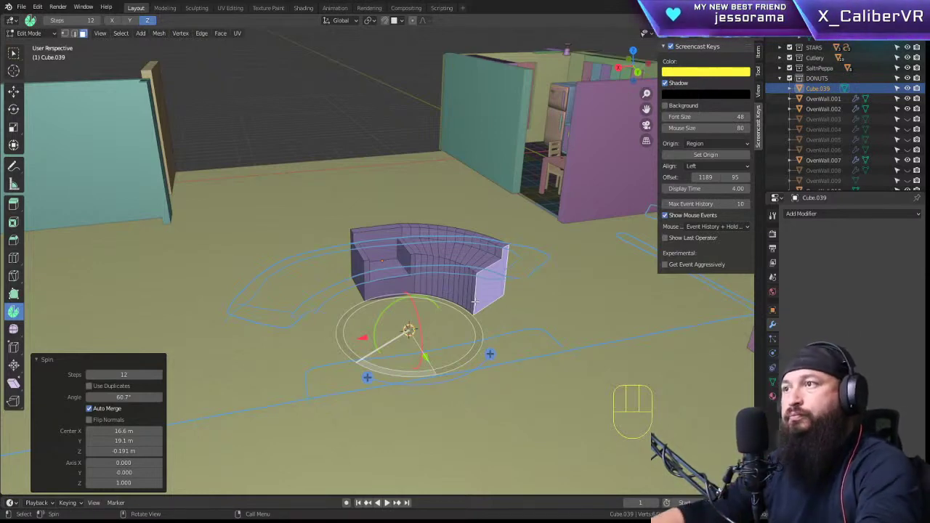
{"action": "key", "text": "ctrl+z"}
{"action": "key", "text": "KP_Decimal"}
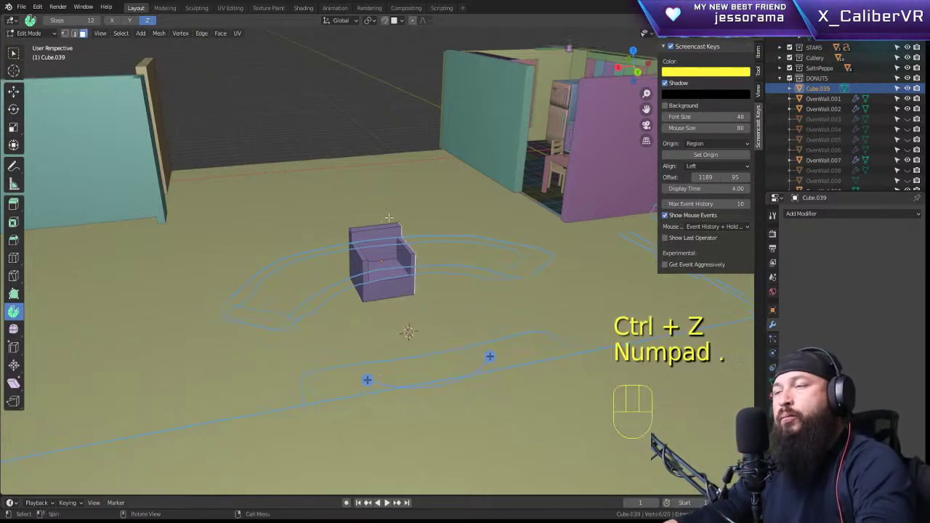
Step: Undo the earlier edits back through the armchair's move and the deletion of the two cutter cubes
{"action": "middle_click_drag", "start_coordinate": [482, 264], "coordinate": [356, 240]}
{"action": "scroll", "coordinate": [410, 232], "scroll_direction": "down", "scroll_amount": 2}
{"action": "key", "text": "ctrl+z"}
{"action": "key", "text": "ctrl+z"}
{"action": "key", "text": "ctrl+z"}
{"action": "key", "text": "ctrl+z"}
{"action": "key", "text": "ctrl+z"}
{"action": "key", "text": "ctrl+z"}
{"action": "key", "text": "ctrl+z"}
{"action": "key", "text": "ctrl+z"}
{"action": "key", "text": "ctrl+z"}
{"action": "key", "text": "ctrl+z"}
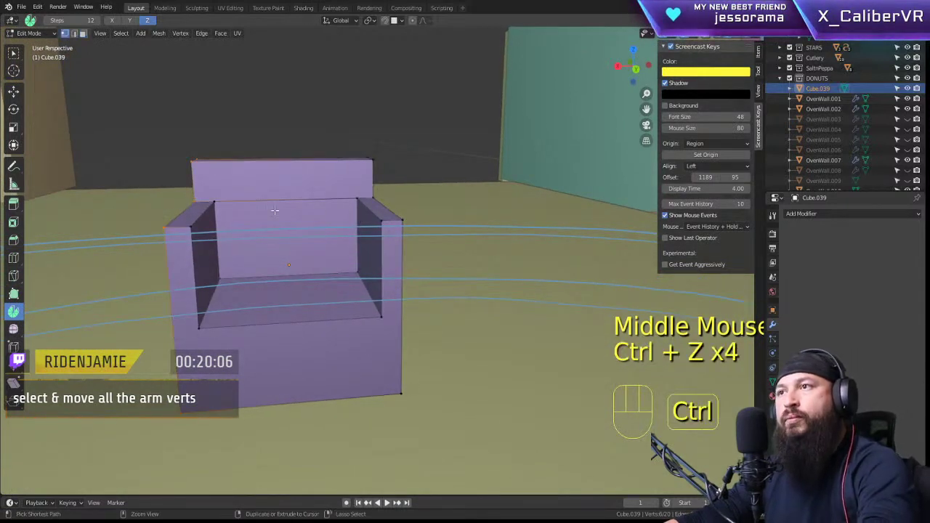
{"action": "key", "text": "ctrl+z"}
{"action": "key", "text": "ctrl+z"}
{"action": "key", "text": "ctrl+z"}
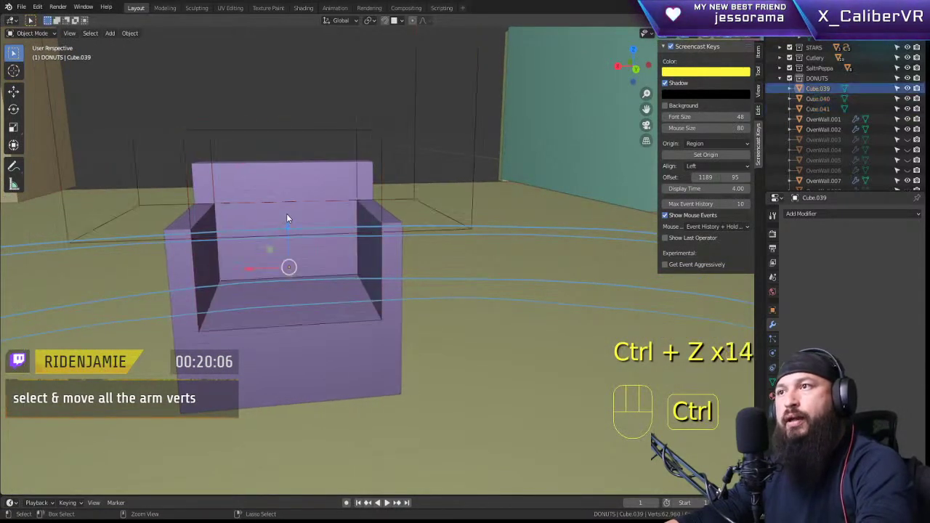
Step: Undo the armchair's earlier edits back to before its two Boolean modifiers were applied
{"action": "key", "text": "ctrl+z"}
{"action": "key", "text": "ctrl+shift+z"}
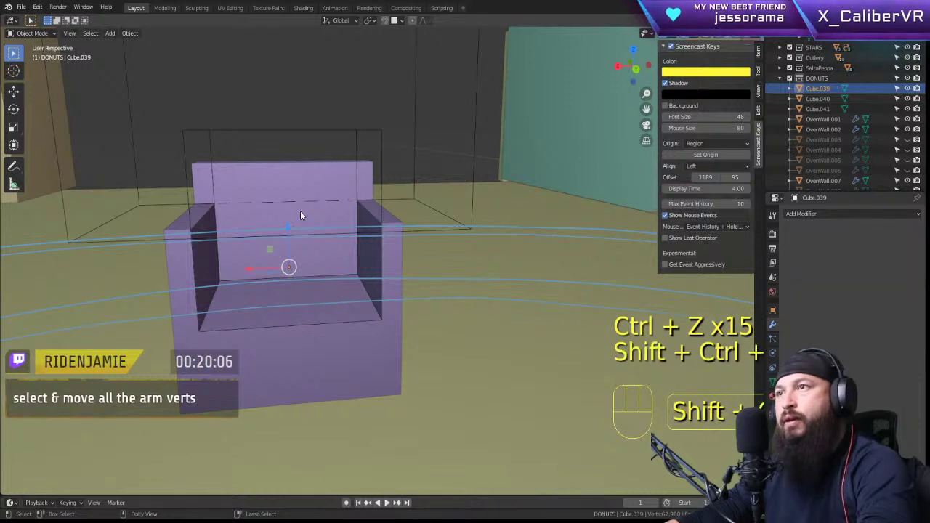
{"action": "key", "text": "ctrl+z"}
{"action": "key", "text": "ctrl+z"}
{"action": "key", "text": "ctrl+z"}
{"action": "key", "text": "ctrl+z"}
{"action": "key", "text": "ctrl+shift+z"}
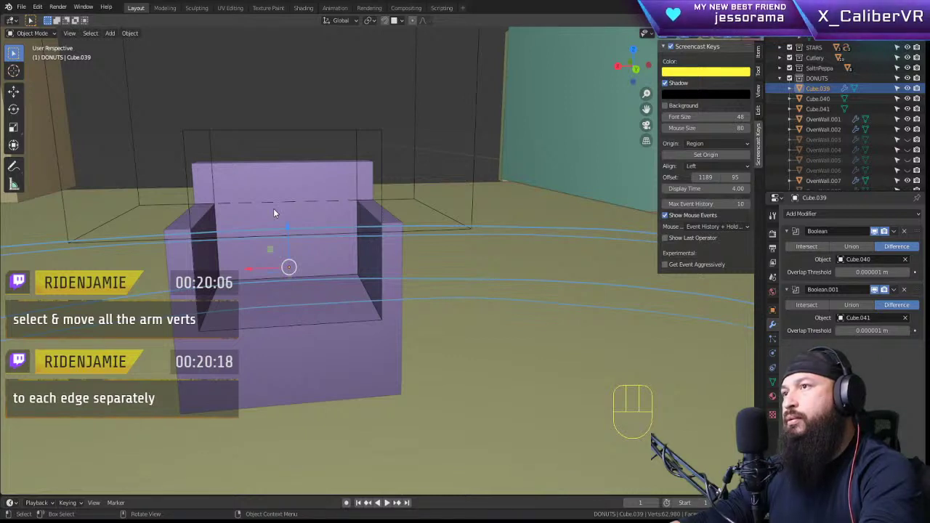
Step: Redo the edits through applying both Booleans and deleting the cutter cubes, leaving the side-face spin undone
{"action": "key", "text": "ctrl+shift+z"}
{"action": "key", "text": "ctrl+shift+z"}
{"action": "key", "text": "ctrl+shift+z"}
{"action": "key", "text": "ctrl+shift+z"}
{"action": "key", "text": "ctrl+shift+z"}
{"action": "key", "text": "ctrl+shift+z"}
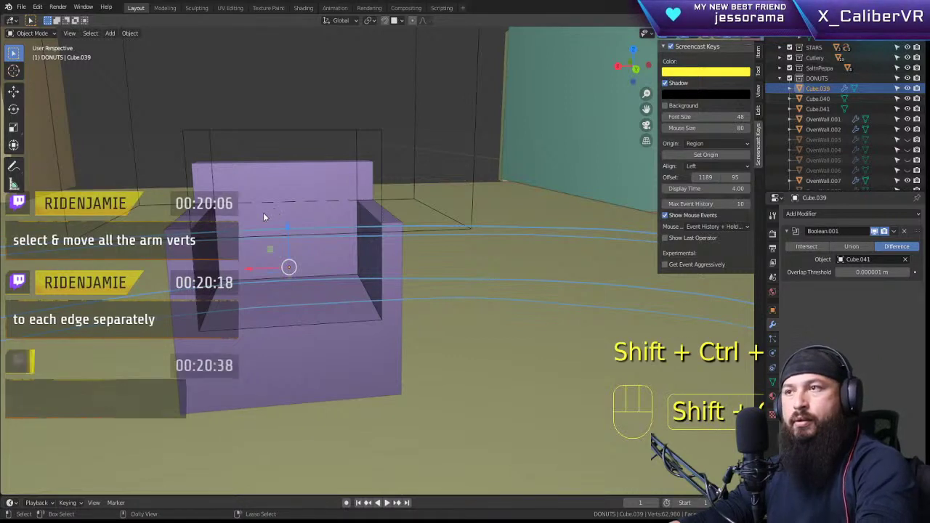
{"action": "key", "text": "ctrl"}
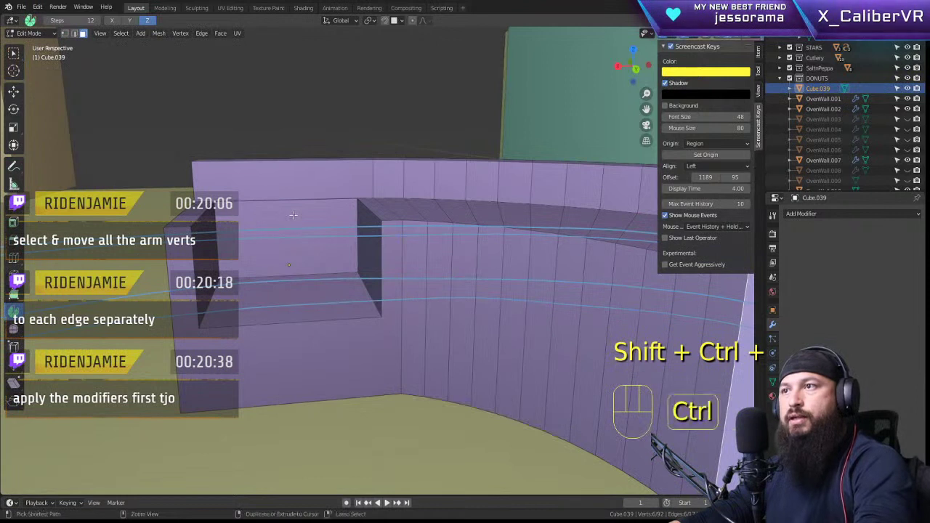
{"action": "key", "text": "ctrl+z"}
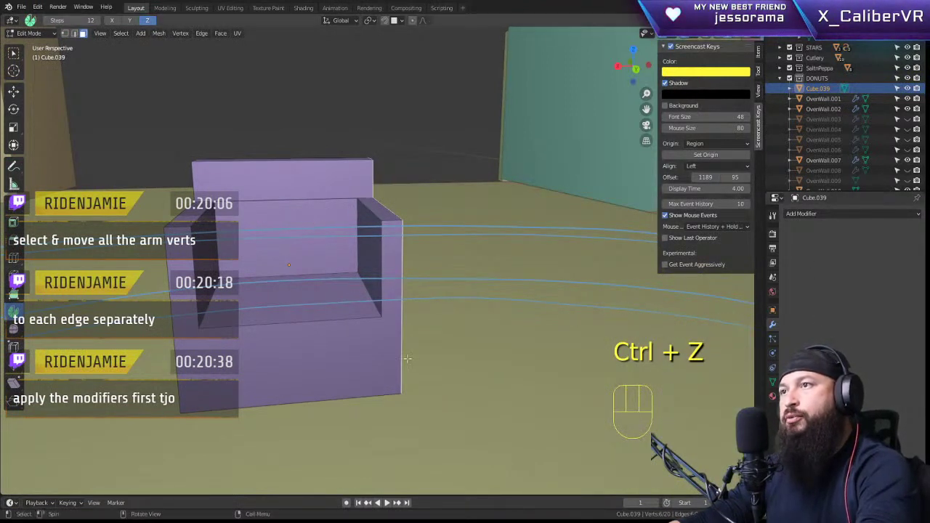
Step: Try moving the inner vertices of the armchair's side arm in vertex select mode, and cancel the move
{"action": "middle_click_drag", "start_coordinate": [407, 358], "coordinate": [362, 320]}
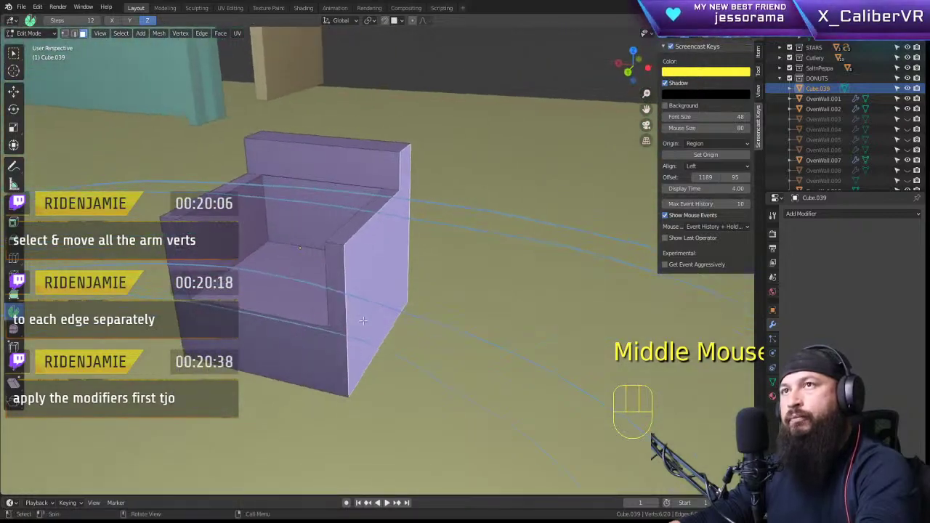
{"action": "key", "text": "1"}
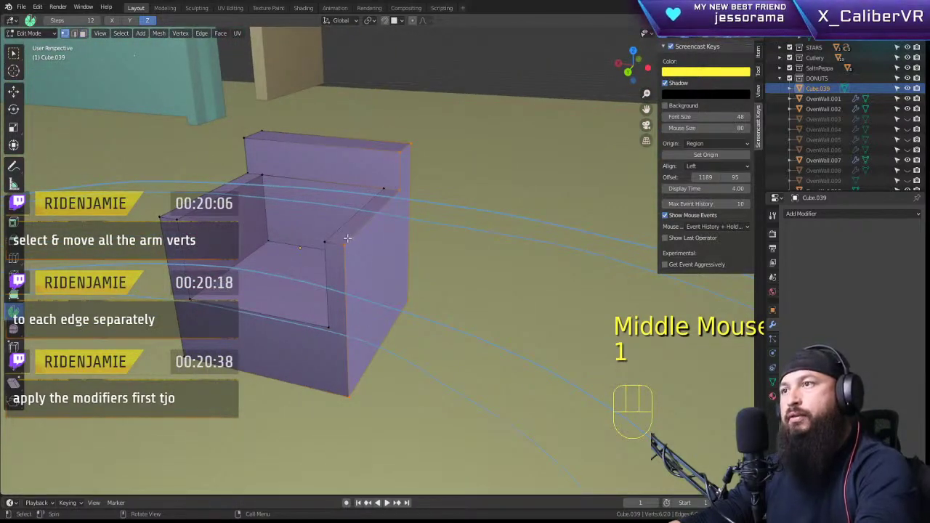
{"action": "middle_click_drag", "start_coordinate": [437, 232], "coordinate": [408, 211]}
{"action": "left_click", "coordinate": [363, 196]}
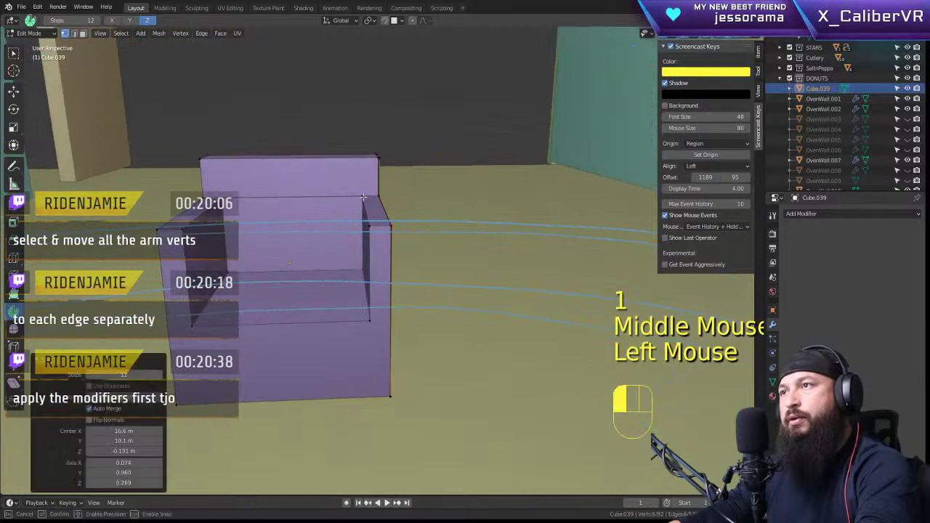
{"action": "key", "text": "ctrl+z"}
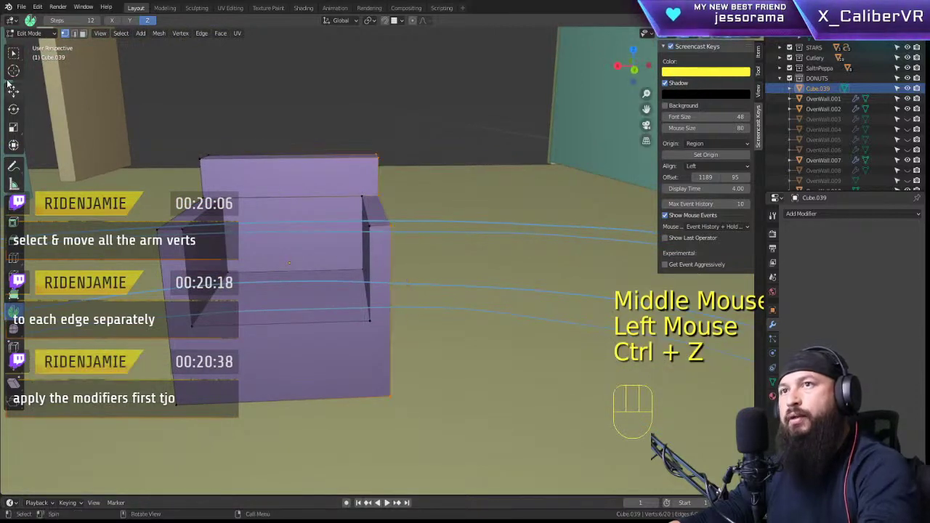
{"action": "left_click", "coordinate": [13, 52]}
{"action": "left_click_drag", "start_coordinate": [350, 182], "coordinate": [385, 206]}
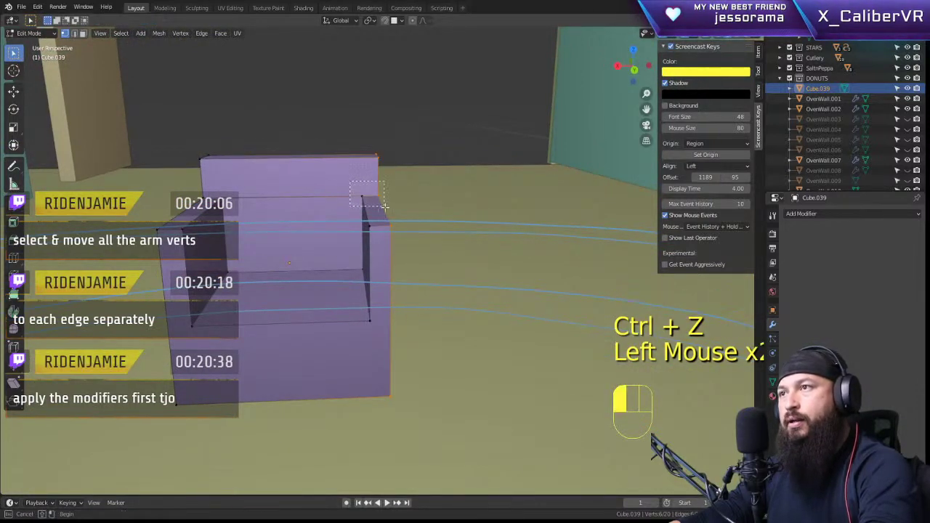
{"action": "left_click_drag", "start_coordinate": [411, 273], "coordinate": [411, 274]}
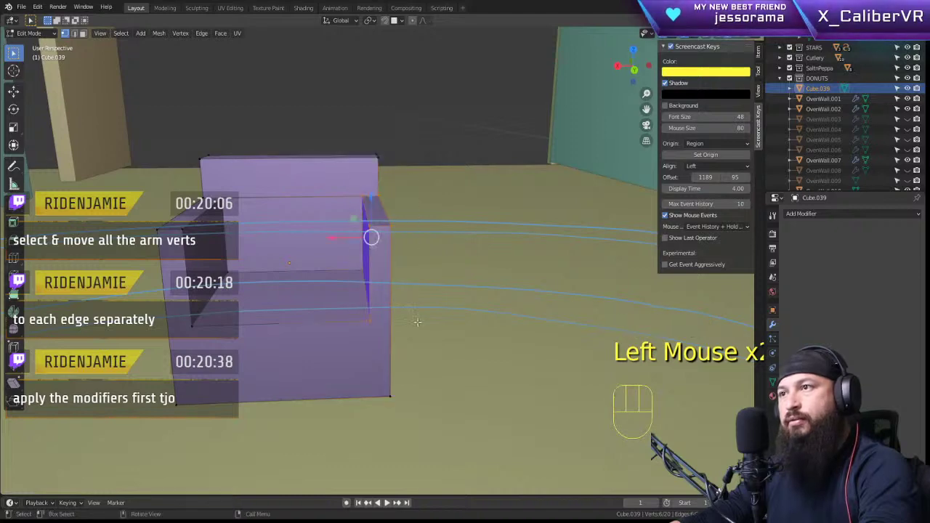
{"action": "middle_click_drag", "start_coordinate": [447, 273], "coordinate": [416, 275]}
{"action": "key", "text": "g"}
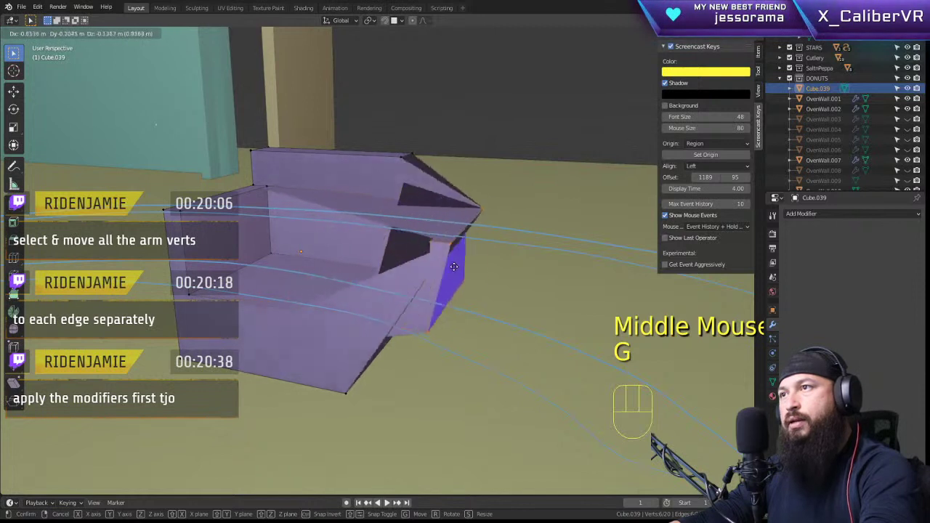
{"action": "left_click", "coordinate": [393, 256]}
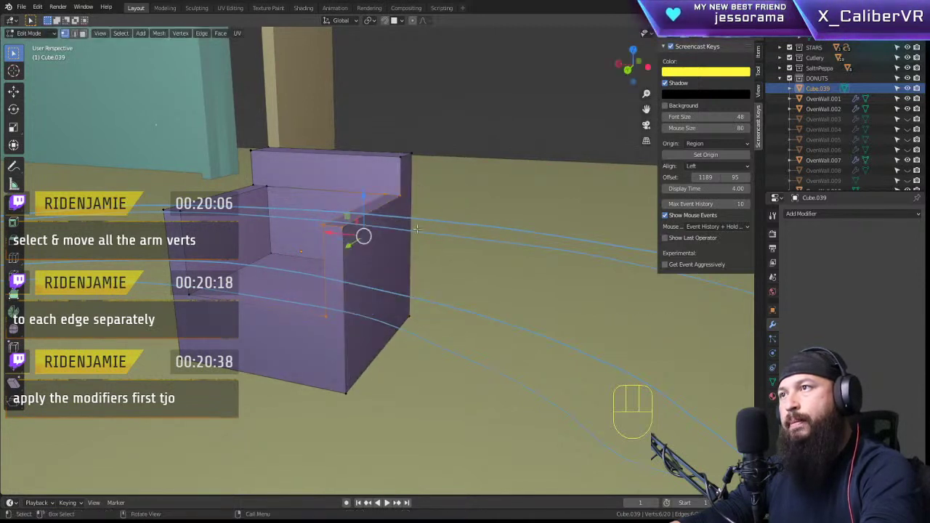
Step: Select the arm's inner and outer vertices, including the bottom front corner, and test the selection with a cancelled move
{"action": "middle_click_drag", "start_coordinate": [378, 239], "coordinate": [407, 240]}
{"action": "left_click_drag", "start_coordinate": [425, 136], "coordinate": [338, 334]}
{"action": "mouse_move", "coordinate": [452, 268]}
{"action": "middle_mouse_down"}
{"action": "mouse_move", "coordinate": [475, 266]}
{"action": "mouse_move", "coordinate": [391, 289]}
{"action": "mouse_move", "coordinate": [436, 276]}
{"action": "middle_mouse_up"}
{"action": "key", "text": "g"}
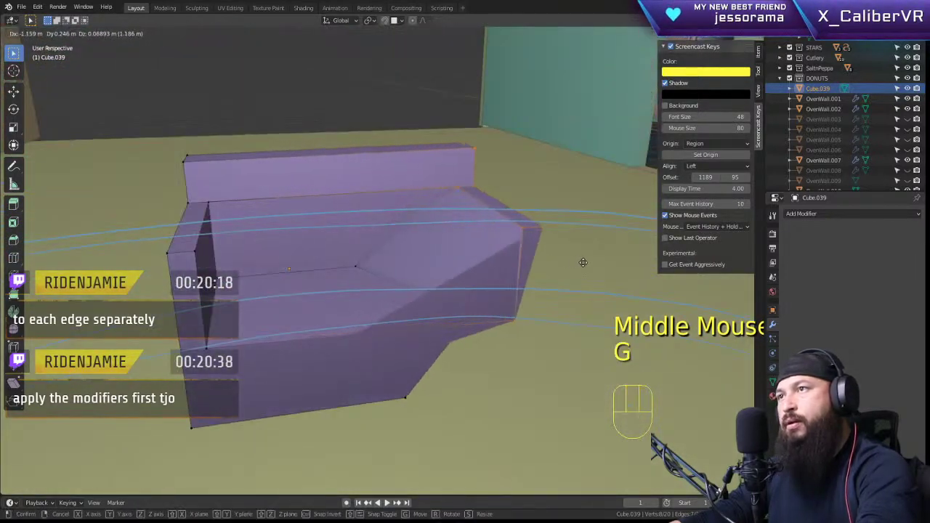
{"action": "middle_click_drag", "start_coordinate": [489, 286], "coordinate": [458, 239]}
{"action": "left_click_drag", "start_coordinate": [415, 249], "coordinate": [294, 385], "text": "shift"}
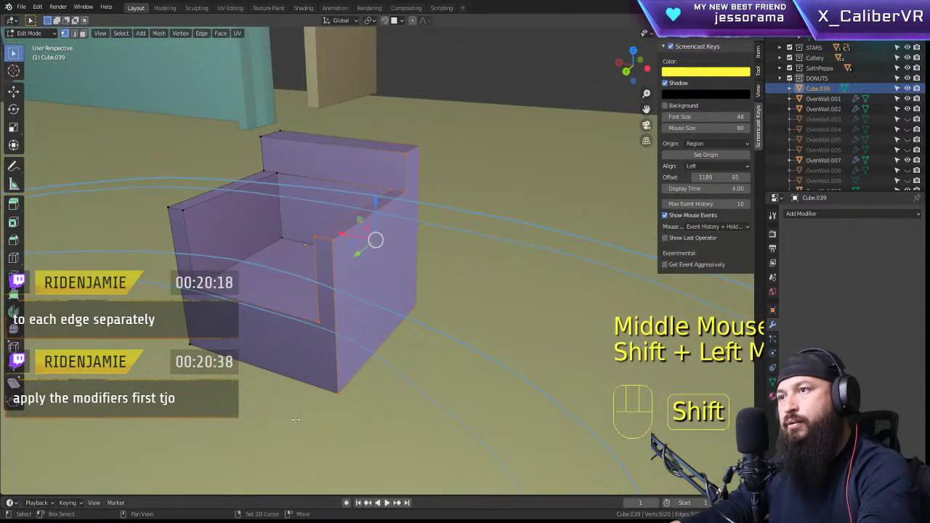
{"action": "middle_click_drag", "start_coordinate": [378, 327], "coordinate": [445, 340]}
{"action": "key", "text": "g"}
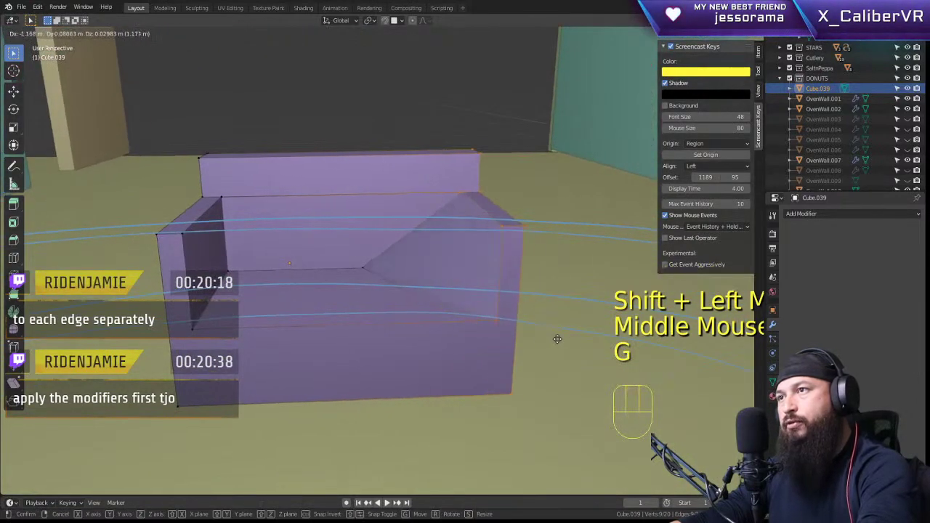
{"action": "right_click", "coordinate": [566, 338]}
Step: Add the remaining inner seat corner vertex to the arm selection and test it with a cancelled move
{"action": "middle_click_drag", "start_coordinate": [393, 300], "coordinate": [435, 290]}
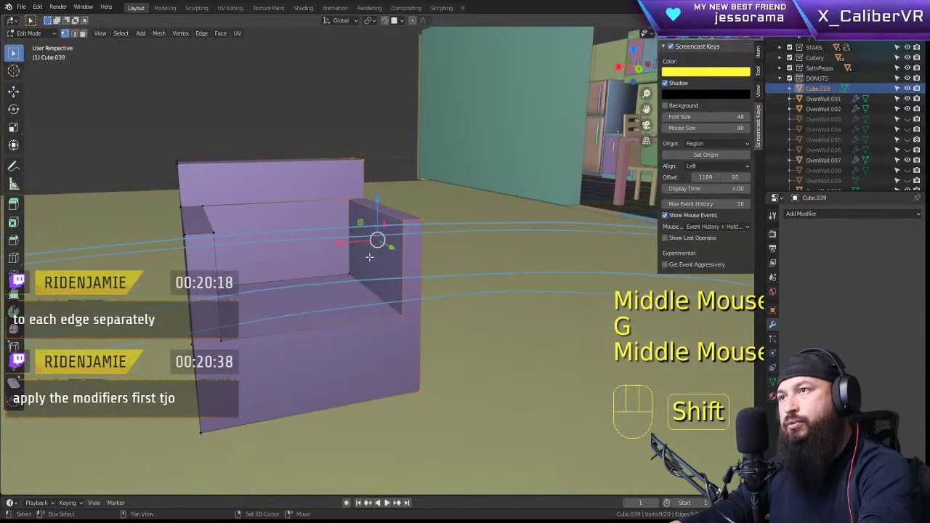
{"action": "left_click", "coordinate": [381, 276], "text": "shift"}
{"action": "scroll", "coordinate": [465, 311], "scroll_direction": "down", "scroll_amount": 3}
{"action": "key", "text": "g"}
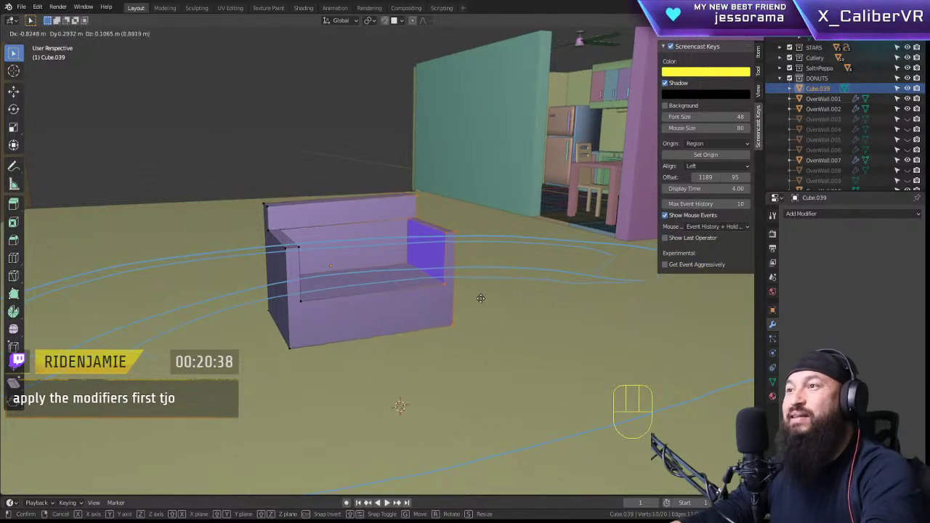
{"action": "right_click", "coordinate": [540, 284]}
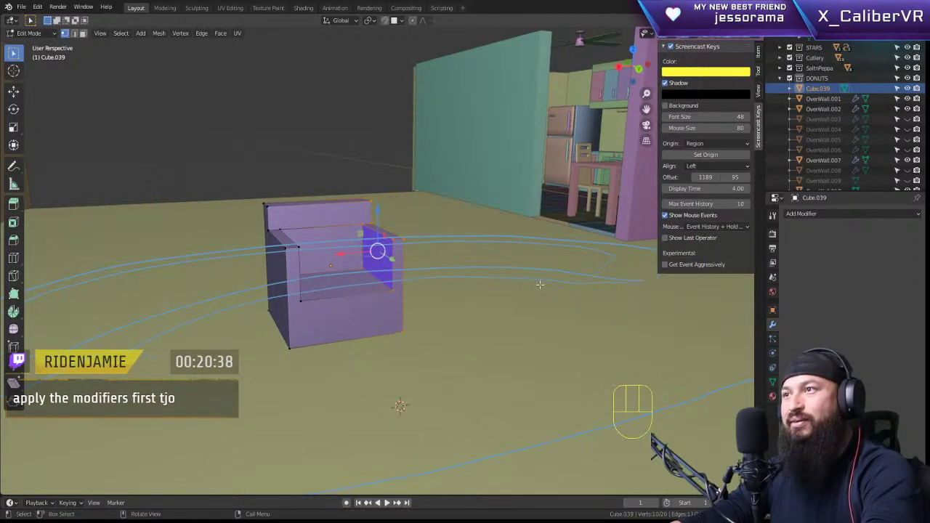
Step: Try spinning the selected arm vertices around the 3D cursor in 12 steps along the curved outline, and undo it
{"action": "middle_click_drag", "start_coordinate": [408, 268], "coordinate": [608, 361]}
{"action": "scroll", "coordinate": [512, 265], "scroll_direction": "down", "scroll_amount": 3}
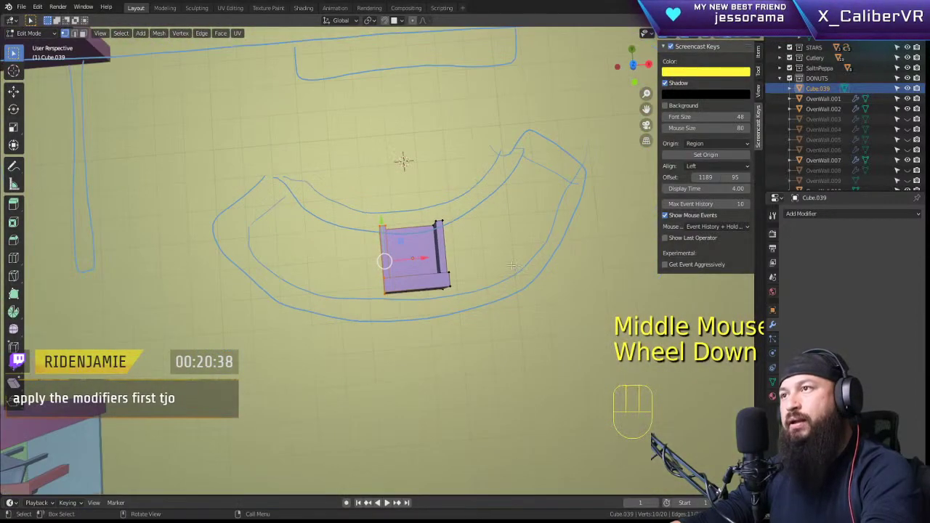
{"action": "middle_click_drag", "start_coordinate": [442, 187], "coordinate": [482, 227]}
{"action": "scroll", "coordinate": [481, 226], "scroll_direction": "up", "scroll_amount": 1}
{"action": "scroll", "coordinate": [482, 226], "scroll_direction": "up", "scroll_amount": 1}
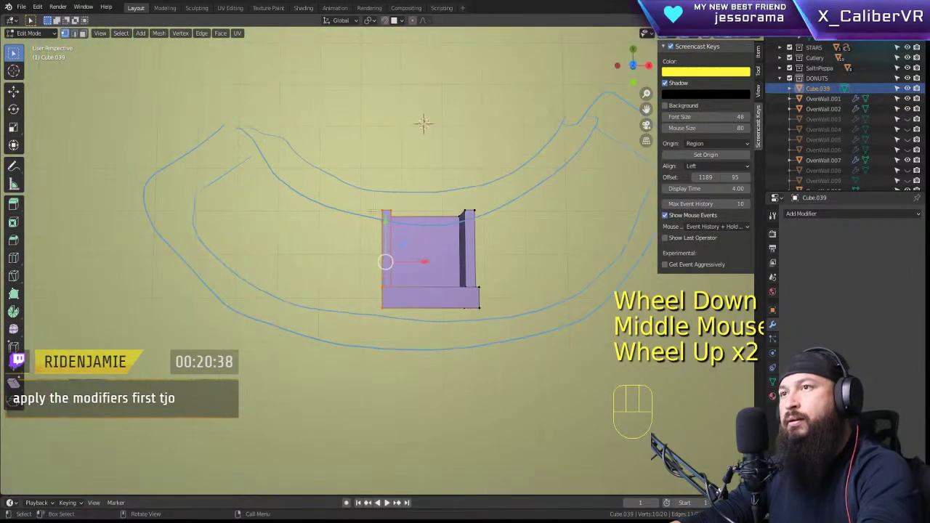
{"action": "left_click", "coordinate": [13, 311]}
{"action": "left_click_drag", "start_coordinate": [365, 63], "coordinate": [420, 101]}
{"action": "key", "text": "ctrl+z"}
Step: Cut a vertical edge loop through the armchair's backrest and slide it toward the selected arm with factor 0.793
{"action": "middle_click_drag", "start_coordinate": [338, 228], "coordinate": [155, 134]}
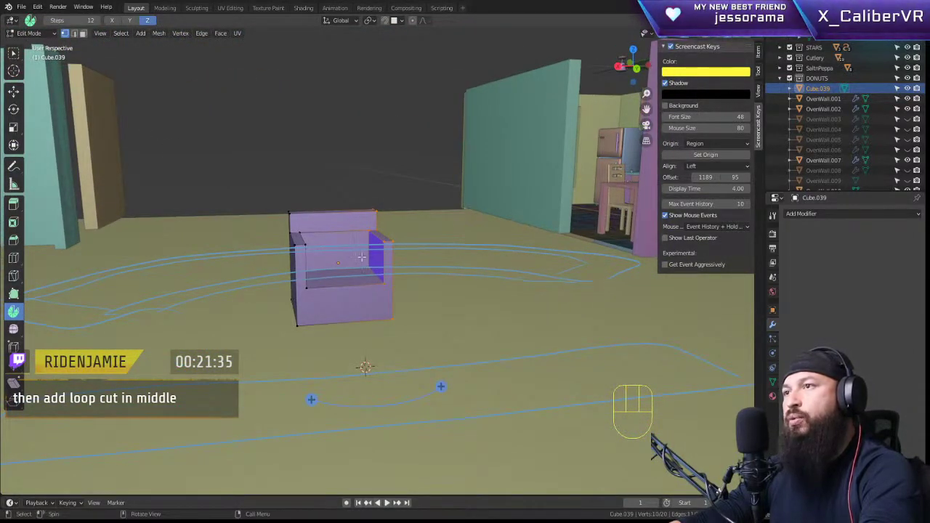
{"action": "scroll", "coordinate": [377, 233], "scroll_direction": "up", "scroll_amount": 1}
{"action": "middle_click_drag", "start_coordinate": [378, 233], "coordinate": [395, 251]}
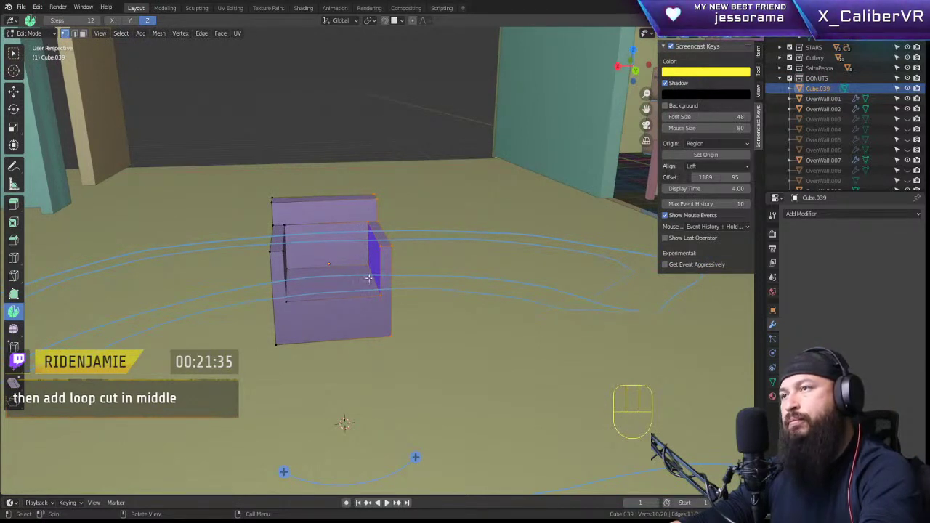
{"action": "key", "text": "Tab"}
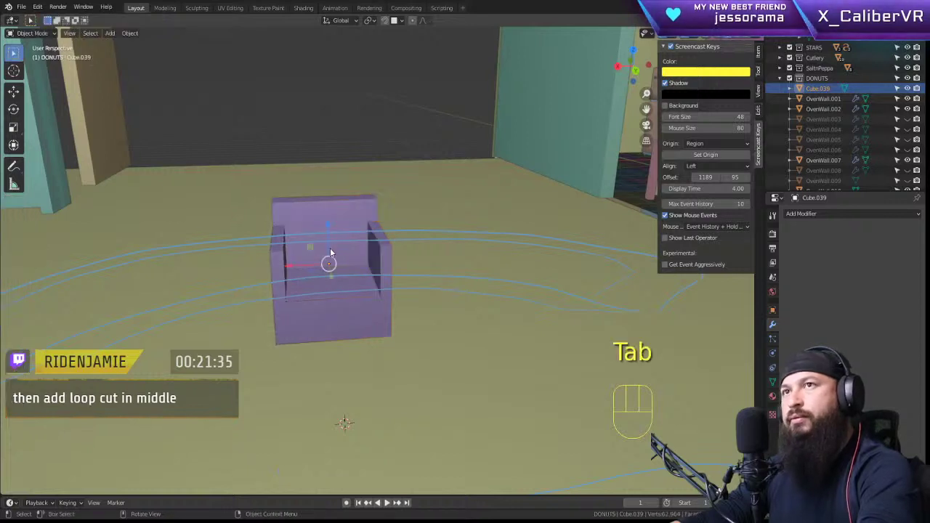
{"action": "key", "text": "Tab"}
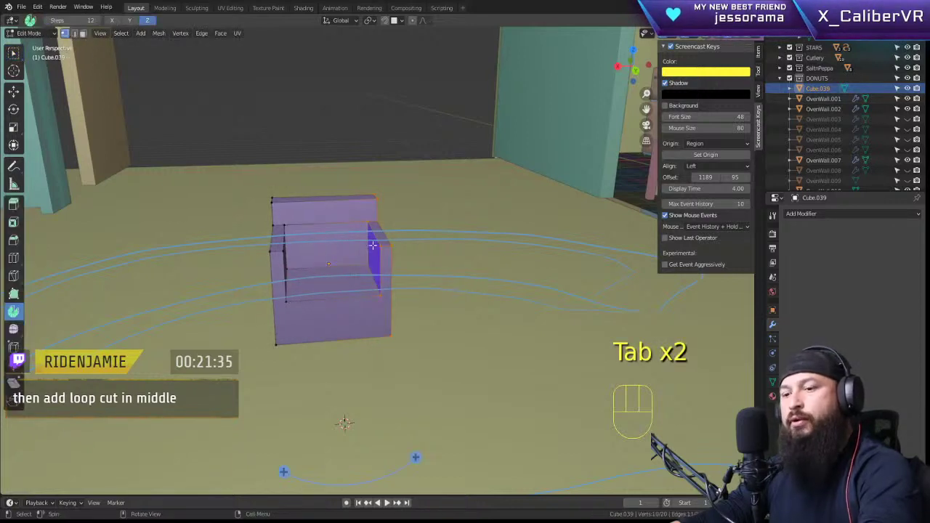
{"action": "key", "text": "ctrl+r"}
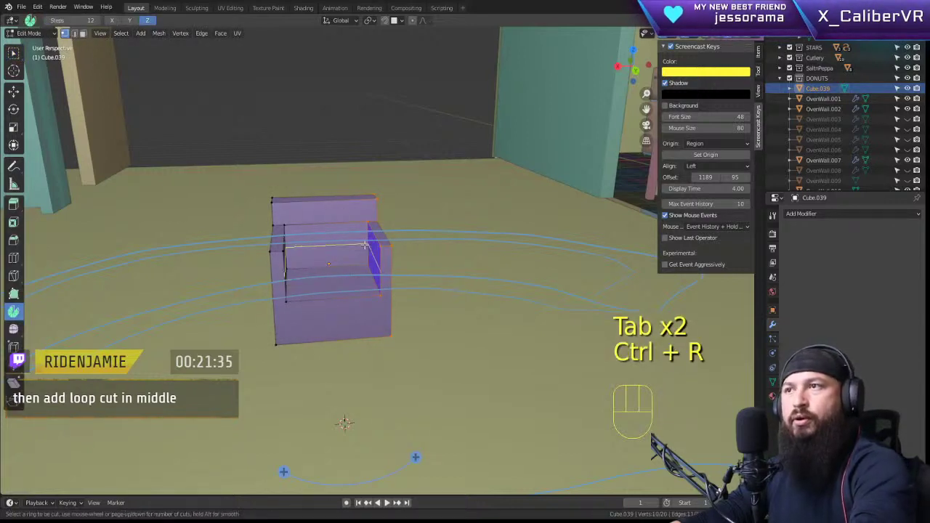
{"action": "left_click", "coordinate": [341, 211]}
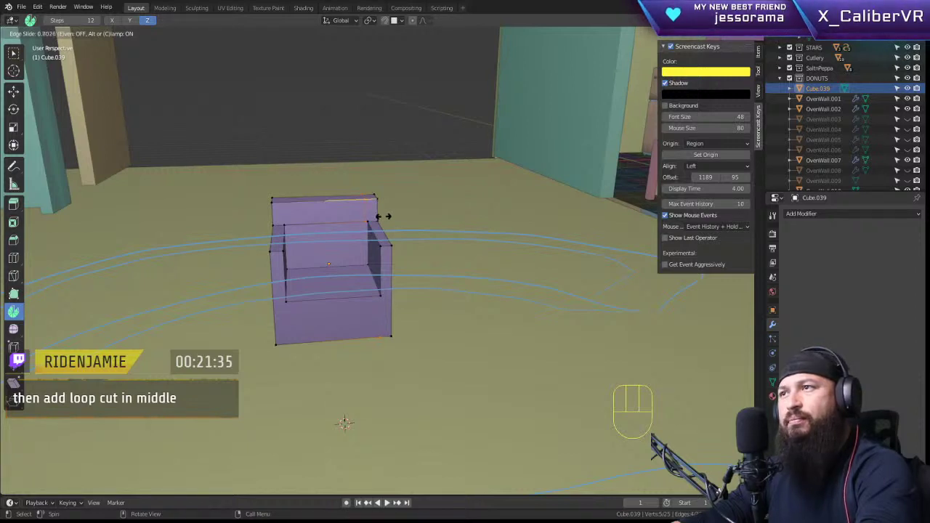
{"action": "left_click", "coordinate": [383, 216]}
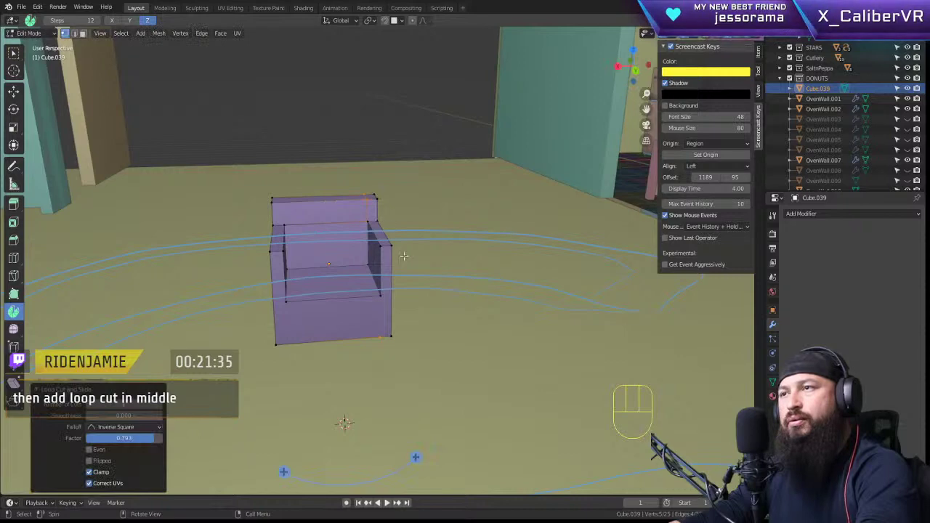
Step: Try spinning the new backrest edge loop around the 3D cursor in 12 steps from the top view, and undo it
{"action": "key", "text": "KP_7"}
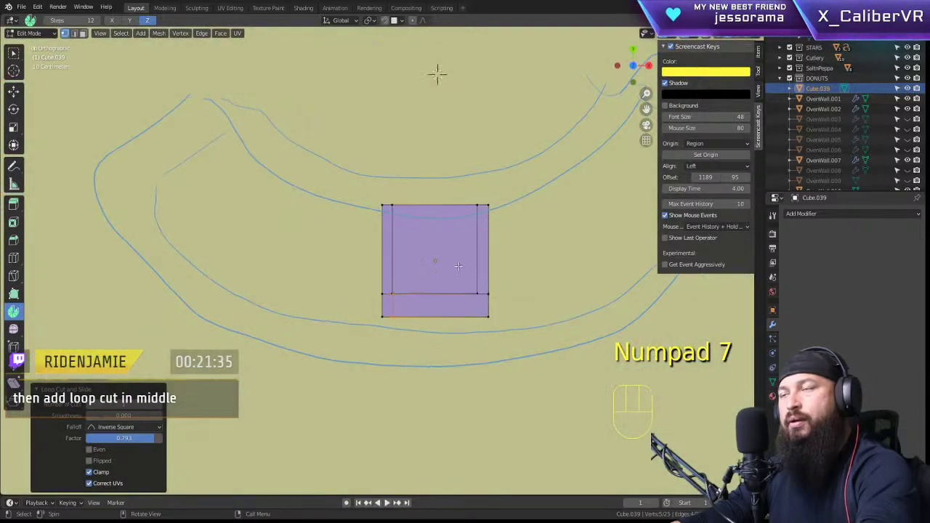
{"action": "left_click_drag", "start_coordinate": [340, 227], "coordinate": [284, 165]}
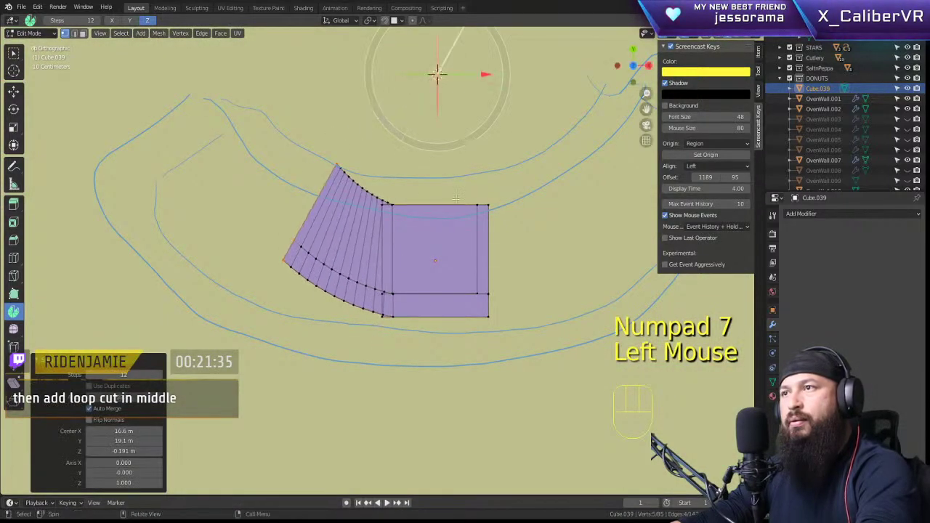
{"action": "middle_click_drag", "start_coordinate": [520, 224], "coordinate": [283, 147]}
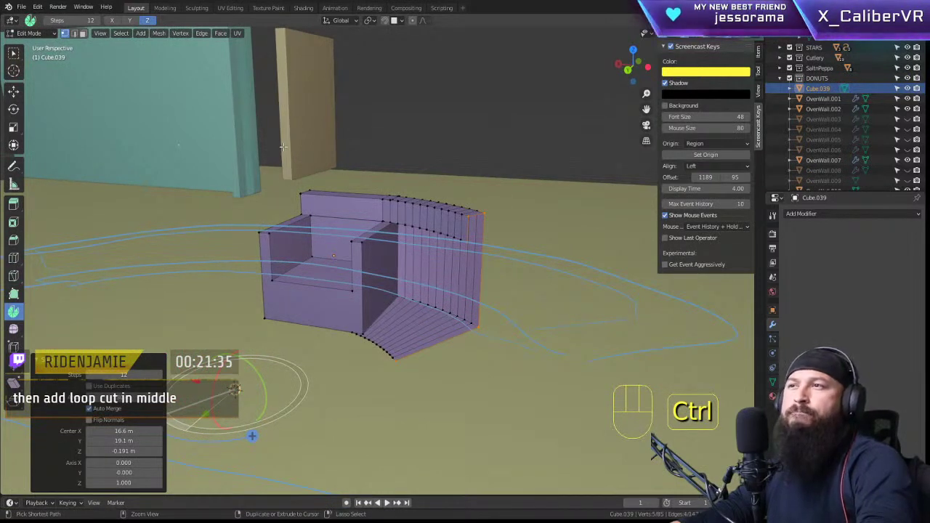
{"action": "key", "text": "ctrl+z"}
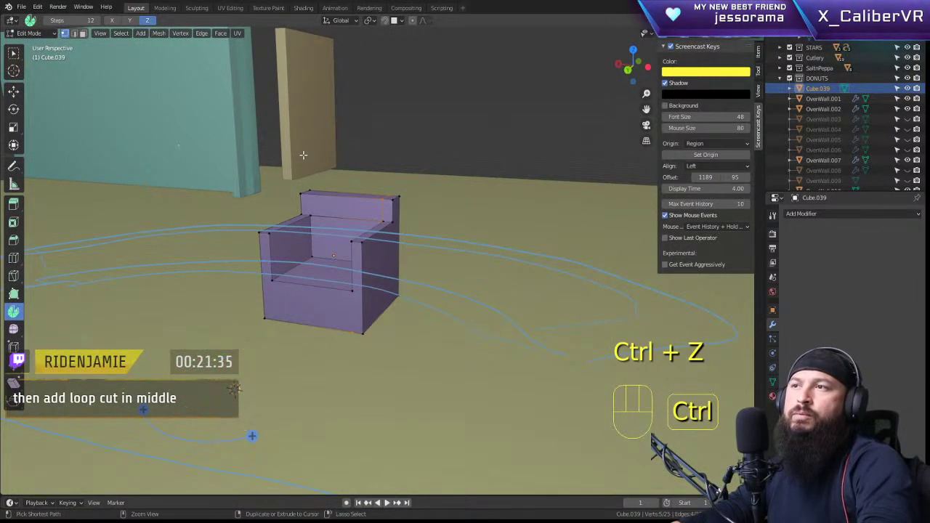
Step: Undo the loop cut through the armchair's backrest
{"action": "middle_click_drag", "start_coordinate": [496, 203], "coordinate": [524, 232]}
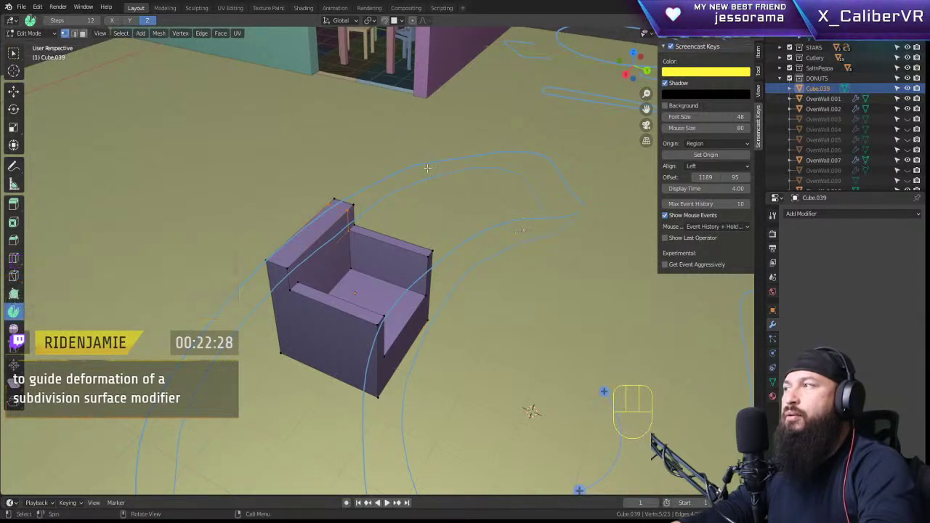
{"action": "middle_click_drag", "start_coordinate": [454, 223], "coordinate": [352, 198]}
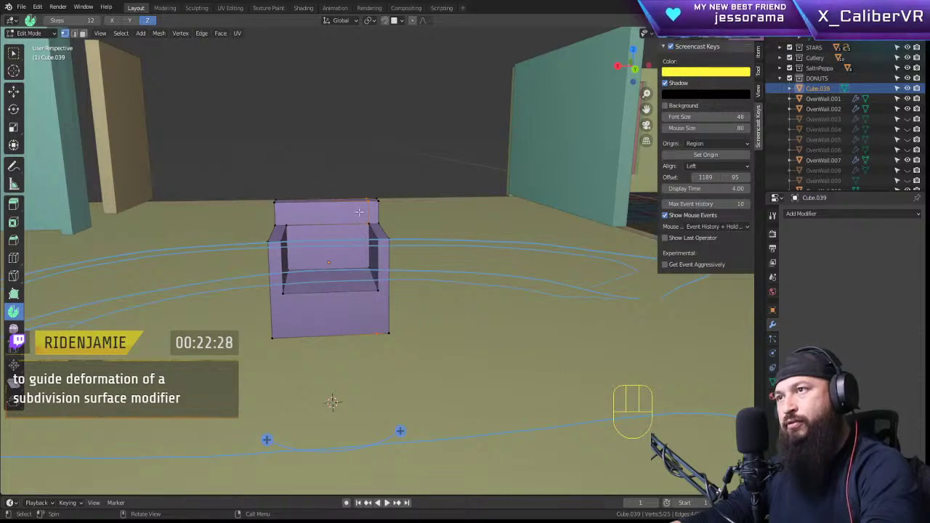
{"action": "key", "text": "ctrl+z"}
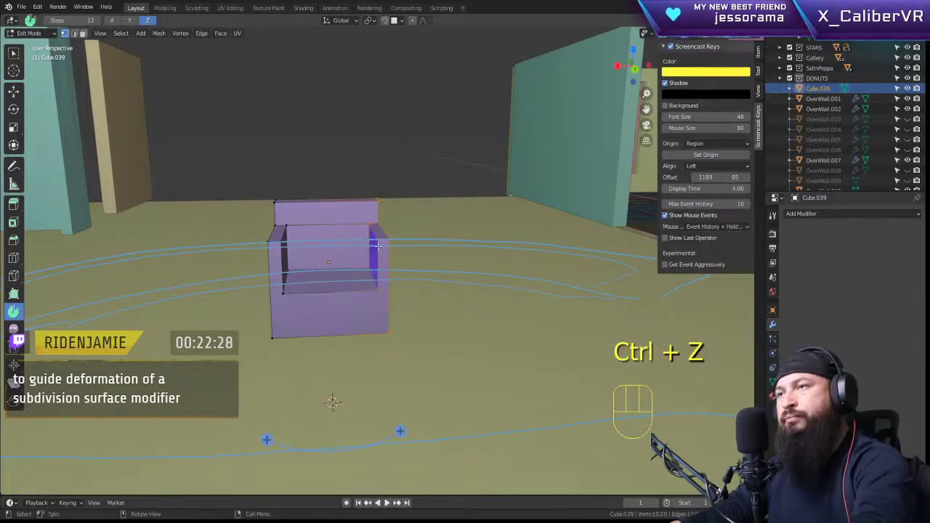
Step: Try cutting a centred vertical edge loop through the armchair, viewed from behind, with slide factor 0, and undo it
{"action": "middle_click_drag", "start_coordinate": [377, 247], "coordinate": [640, 226]}
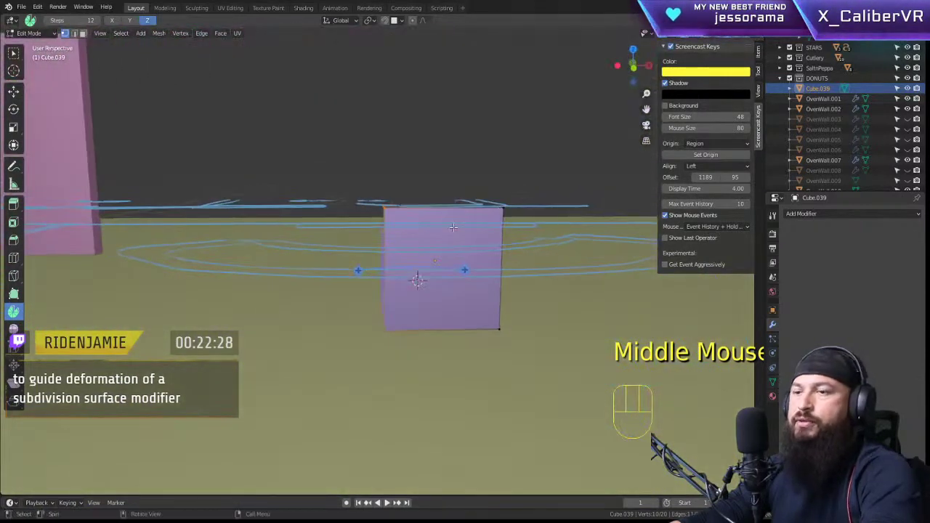
{"action": "key", "text": "ctrl+r"}
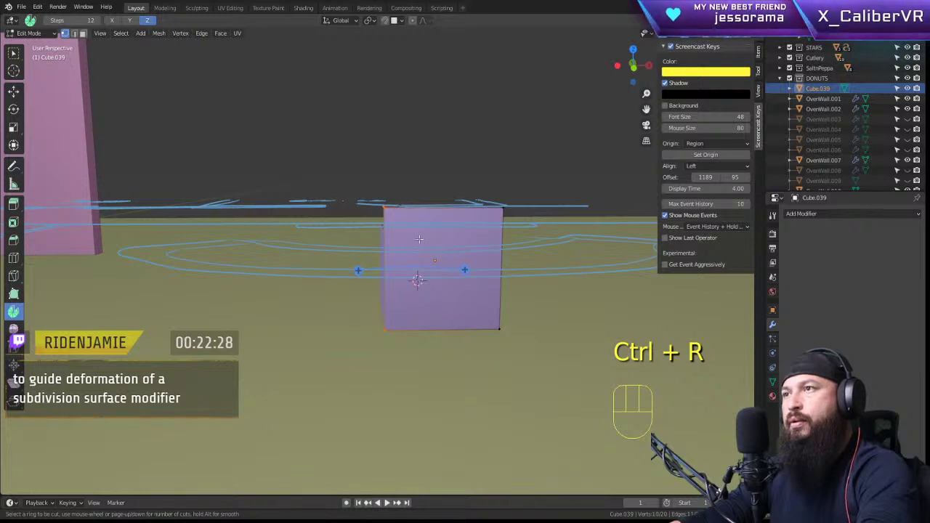
{"action": "left_click", "coordinate": [476, 217]}
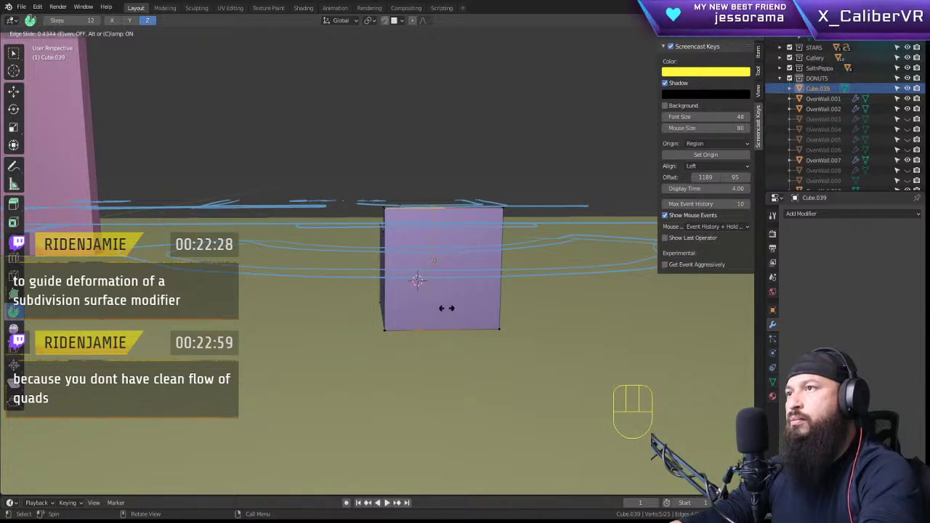
{"action": "left_click", "coordinate": [468, 281]}
{"action": "middle_click_drag", "start_coordinate": [467, 281], "coordinate": [297, 257]}
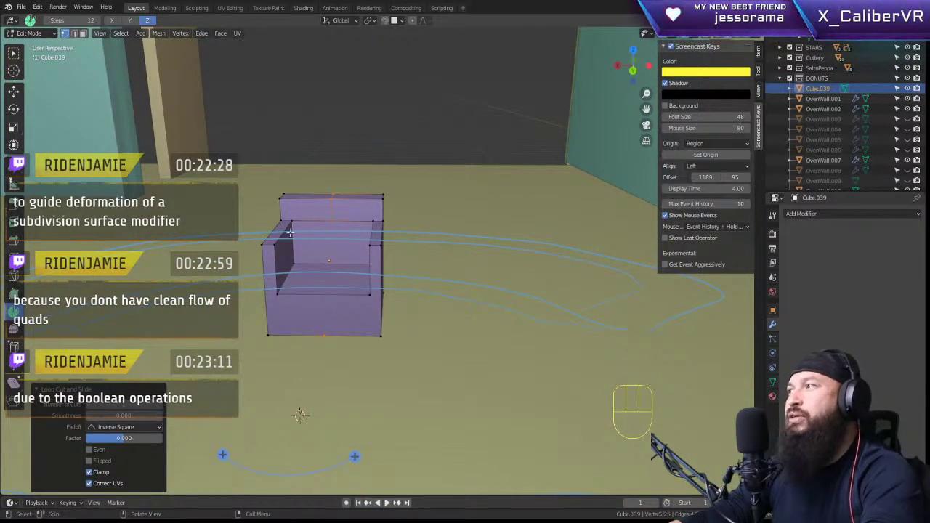
{"action": "key", "text": "ctrl+z"}
{"action": "key", "text": "ctrl+z"}
{"action": "key", "text": "ctrl+z"}
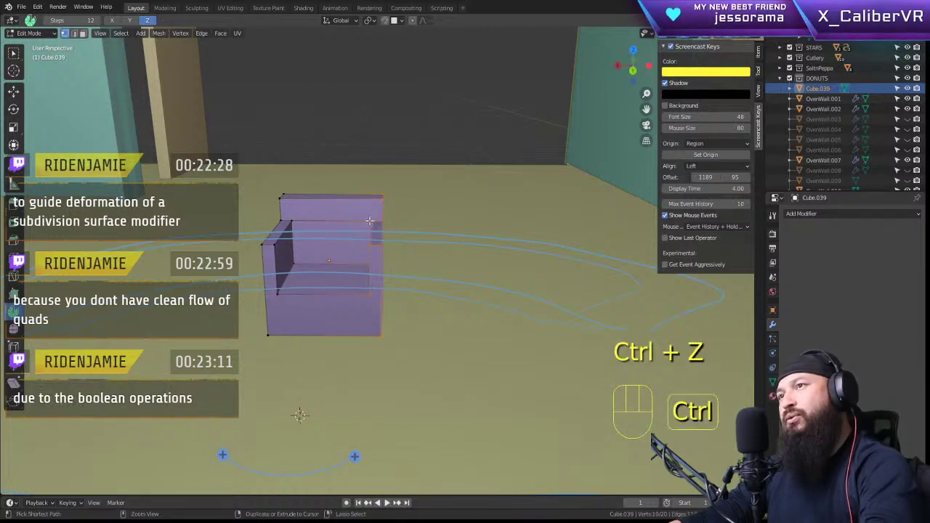
Step: Undo the armchair edits back to the stage where Cube.040 and Cube.041 are still separate Boolean cutters
{"action": "key", "text": "ctrl+z"}
{"action": "key", "text": "ctrl+z"}
{"action": "key", "text": "ctrl+z"}
{"action": "key", "text": "ctrl+z"}
{"action": "key", "text": "ctrl+z"}
{"action": "key", "text": "ctrl+z"}
{"action": "key", "text": "ctrl+z"}
{"action": "key", "text": "ctrl+z"}
{"action": "key", "text": "ctrl+z"}
{"action": "key", "text": "ctrl+z"}
{"action": "key", "text": "ctrl+z"}
{"action": "key", "text": "ctrl+z"}
{"action": "key", "text": "ctrl+z"}
{"action": "key", "text": "ctrl+z"}
{"action": "key", "text": "ctrl+z"}
{"action": "key", "text": "ctrl+z"}
{"action": "key", "text": "ctrl+z"}
{"action": "key", "text": "ctrl+z"}
{"action": "key", "text": "ctrl+z"}
{"action": "key", "text": "ctrl+z"}
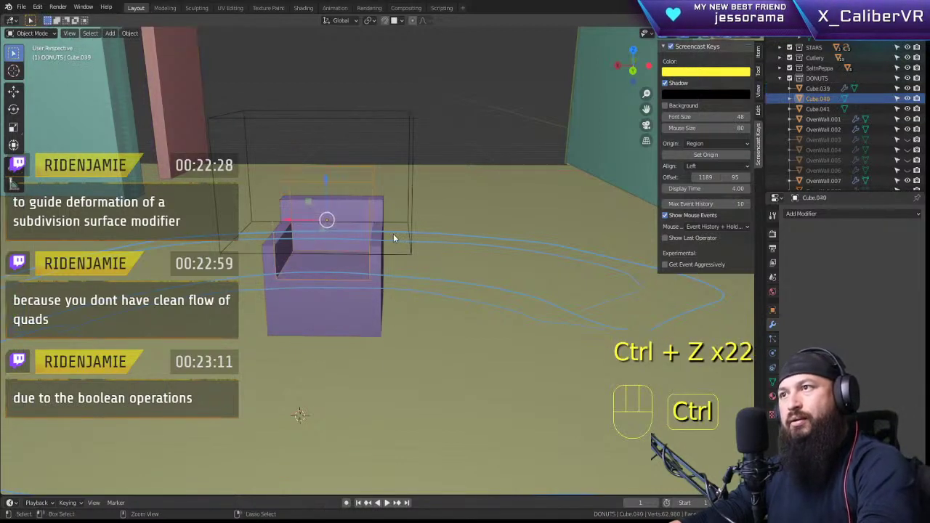
{"action": "key", "text": "shift+ctrl+z"}
{"action": "key", "text": "shift+ctrl+z"}
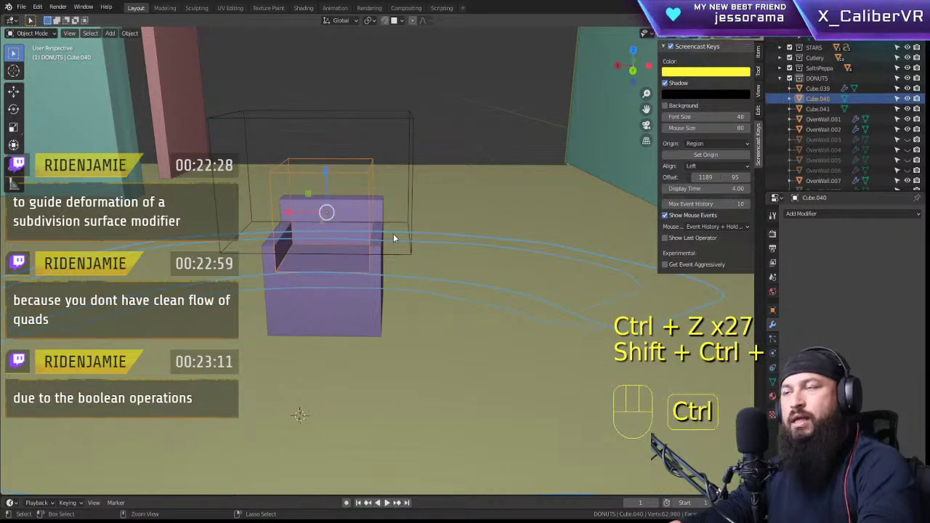
{"action": "key", "text": "ctrl+z"}
{"action": "key", "text": "ctrl+z"}
{"action": "key", "text": "ctrl+z"}
{"action": "key", "text": "ctrl+z"}
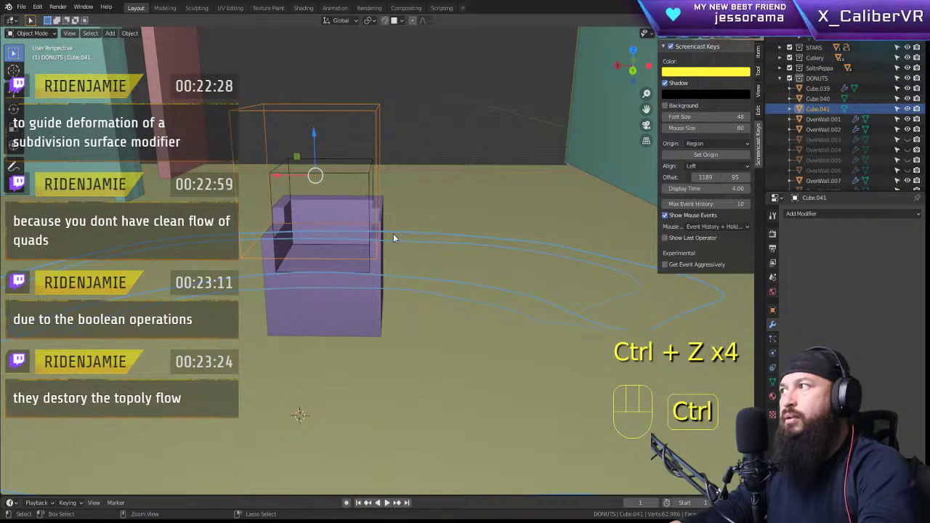
Step: Step back through the history past the second cutter's creation, and redo up to its placement as a wireframe cutter
{"action": "key", "text": "ctrl+z"}
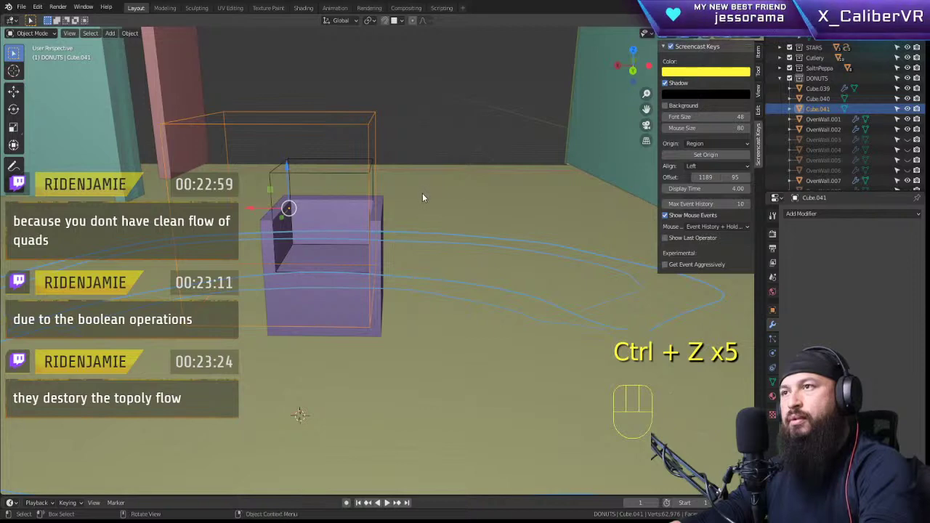
{"action": "key", "text": "ctrl+z"}
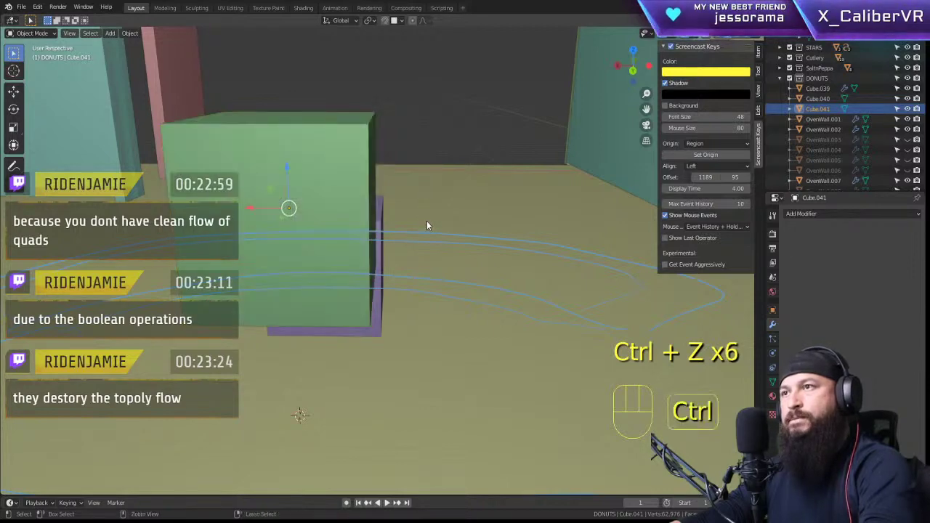
{"action": "scroll", "coordinate": [426, 221], "scroll_direction": "up", "scroll_amount": 1}
{"action": "middle_click_drag", "start_coordinate": [426, 221], "coordinate": [364, 236]}
{"action": "key", "text": "ctrl+z"}
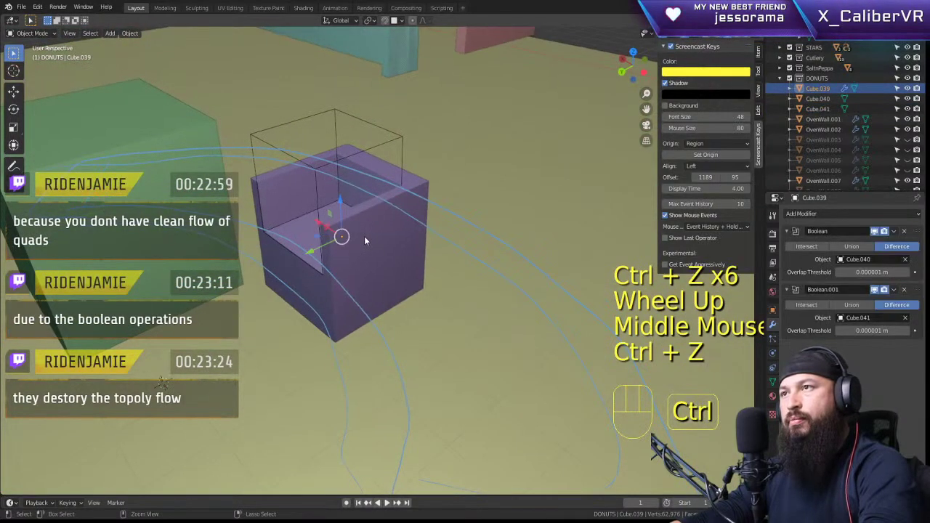
{"action": "key", "text": "ctrl+z"}
{"action": "key", "text": "ctrl+z"}
{"action": "key", "text": "ctrl+z"}
{"action": "key", "text": "ctrl+z"}
{"action": "key", "text": "ctrl+z"}
{"action": "key", "text": "ctrl+z"}
{"action": "key", "text": "ctrl+z"}
{"action": "key", "text": "ctrl+z"}
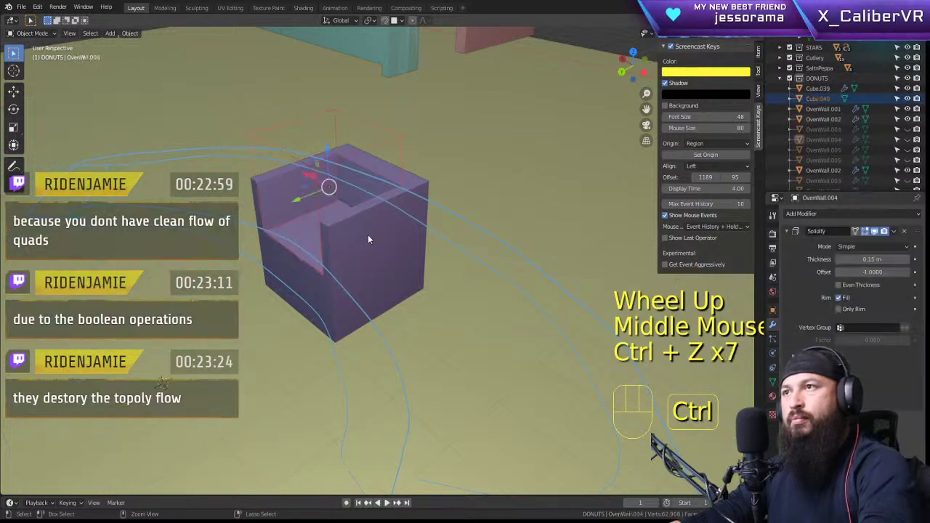
{"action": "key", "text": "ctrl+shift+z"}
{"action": "key", "text": "ctrl+shift+z"}
{"action": "key", "text": "ctrl+shift+z"}
{"action": "key", "text": "ctrl+shift+z"}
{"action": "key", "text": "ctrl+shift+z"}
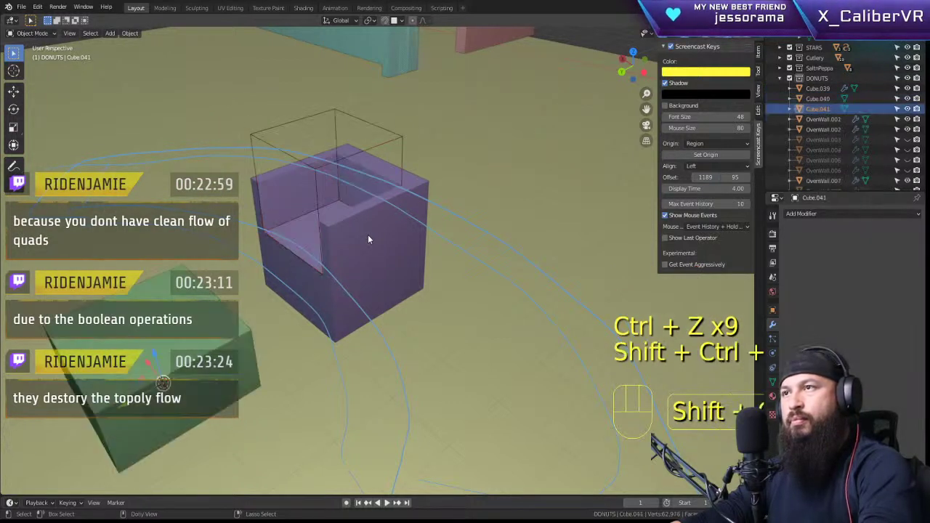
{"action": "key", "text": "ctrl+shift+z"}
{"action": "key", "text": "ctrl+shift+z"}
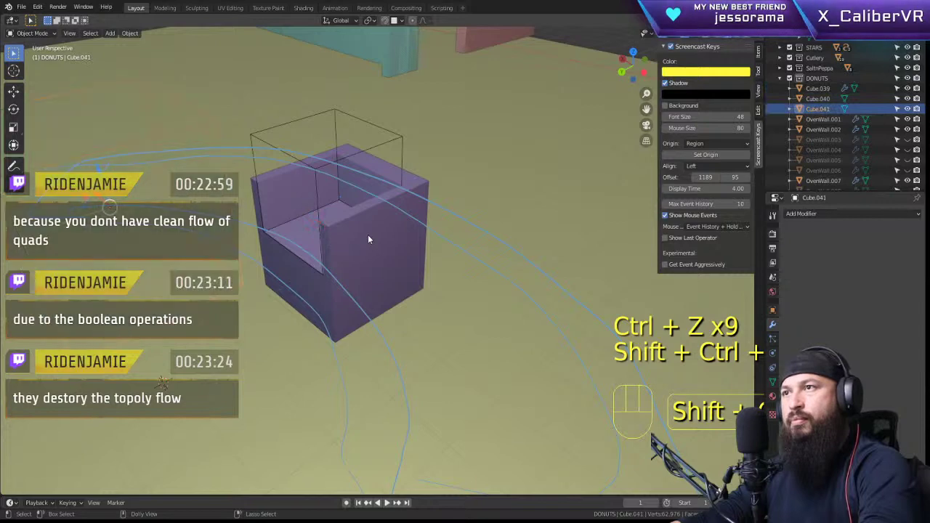
Step: Select both wireframe cutter cubes and move them -4.4689 m along Y, clear of the armchair block
{"action": "middle_click_drag", "start_coordinate": [377, 224], "coordinate": [470, 152], "text": "ctrl+shift"}
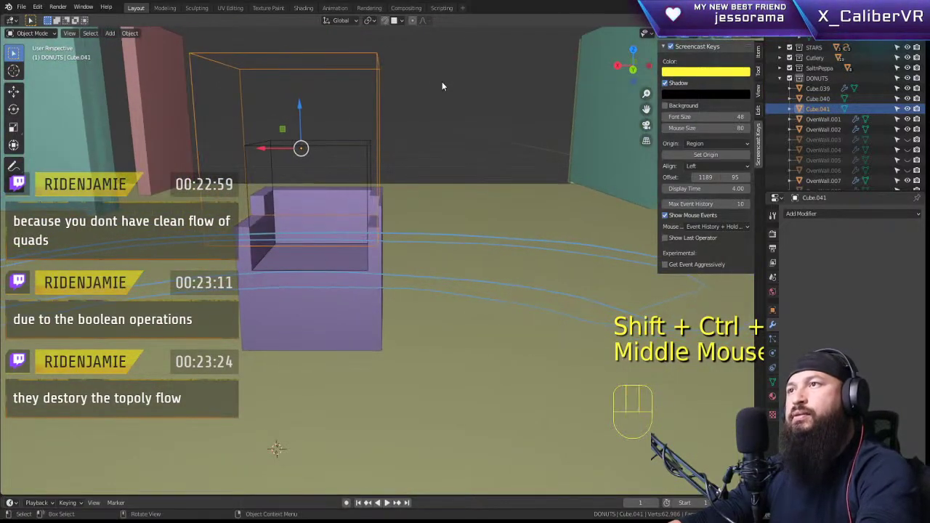
{"action": "left_click_drag", "start_coordinate": [430, 58], "coordinate": [333, 177]}
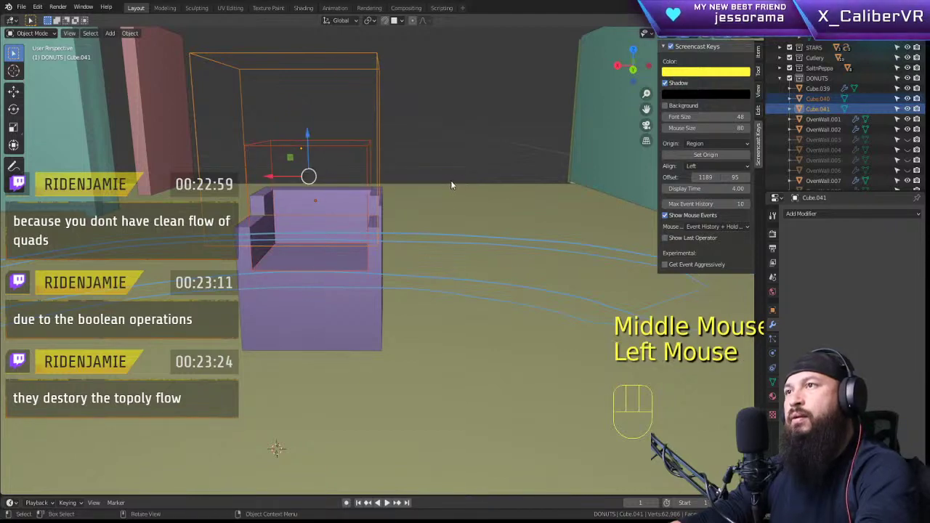
{"action": "middle_click_drag", "start_coordinate": [450, 186], "coordinate": [305, 163]}
{"action": "left_click_drag", "start_coordinate": [278, 171], "coordinate": [502, 158]}
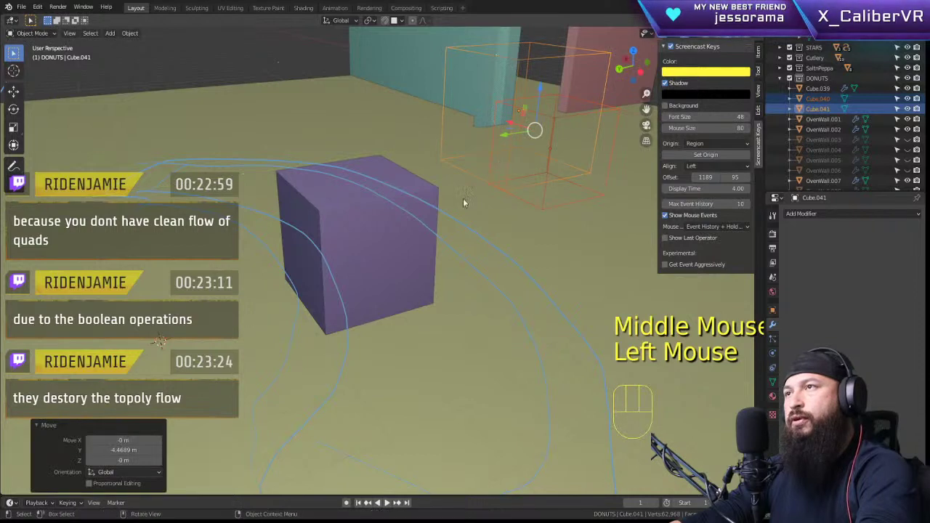
Step: Cut two vertical edge loops through Cube.039 with slide factor 0.390, and move both 0.54352 m along X
{"action": "middle_click_drag", "start_coordinate": [463, 202], "coordinate": [423, 230]}
{"action": "left_click", "coordinate": [342, 249]}
{"action": "key", "text": "ctrl+r"}
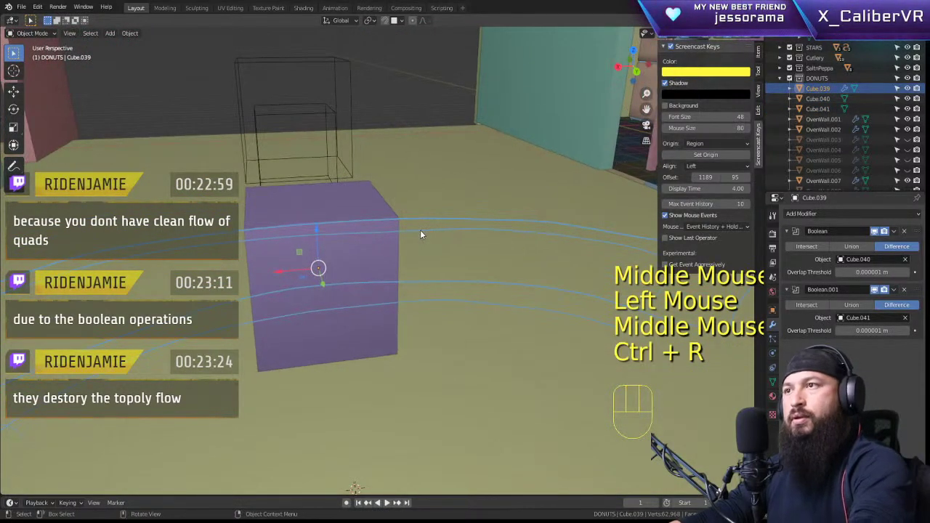
{"action": "key", "text": "Tab"}
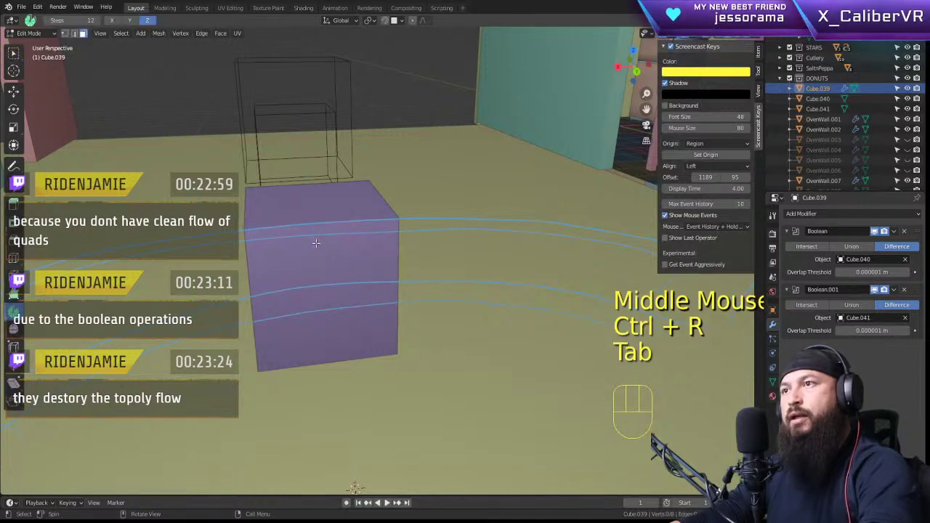
{"action": "left_click", "coordinate": [260, 207]}
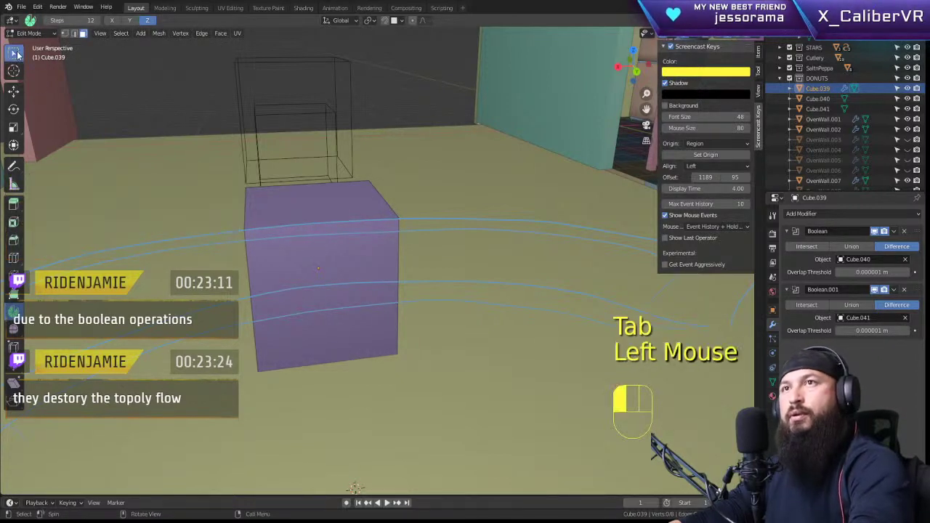
{"action": "key", "text": "ctrl+r"}
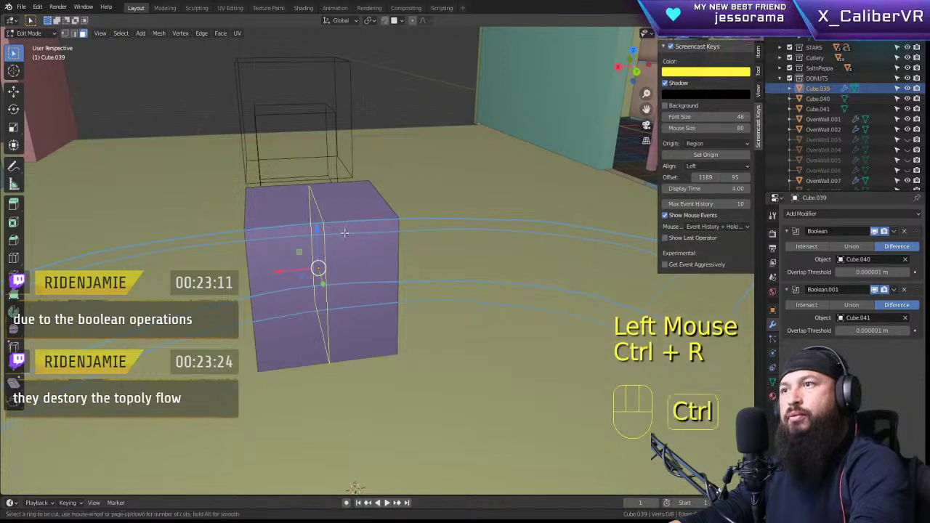
{"action": "scroll", "coordinate": [345, 232], "scroll_direction": "up", "scroll_amount": 1}
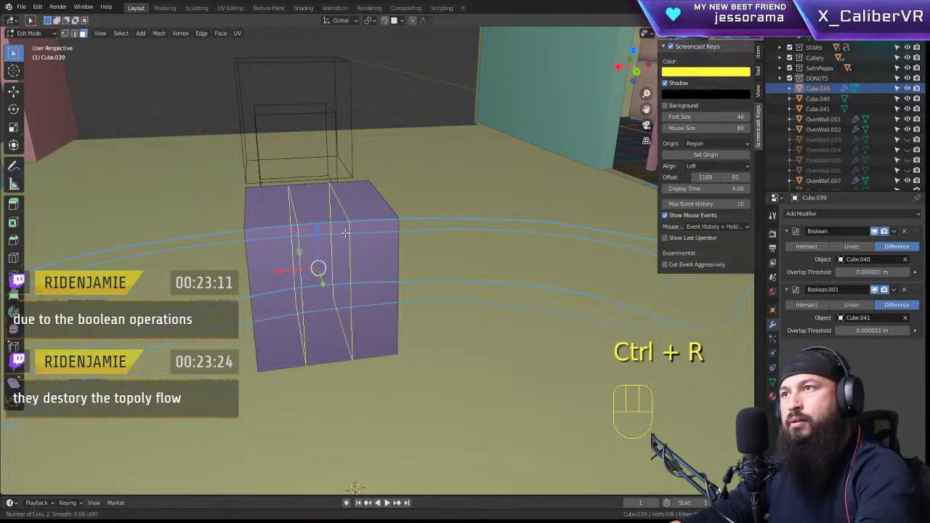
{"action": "left_click", "coordinate": [345, 231]}
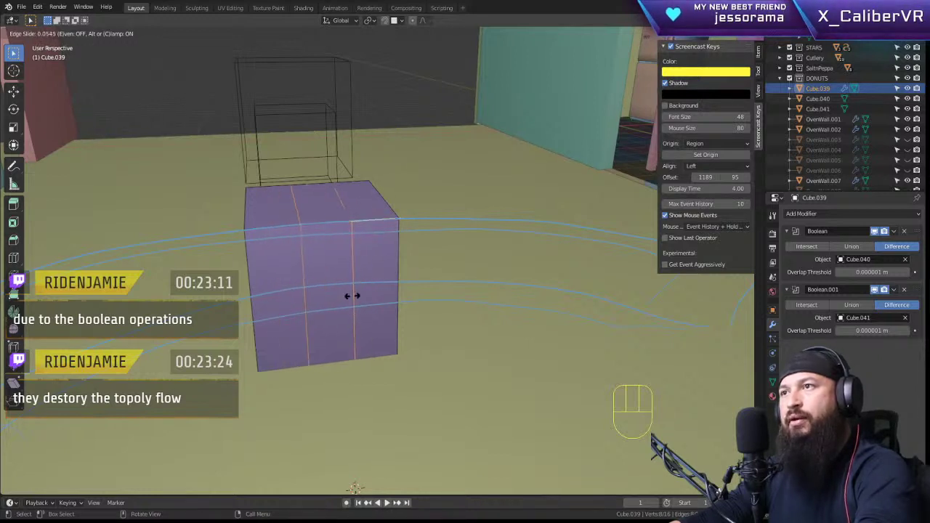
{"action": "left_click", "coordinate": [368, 268]}
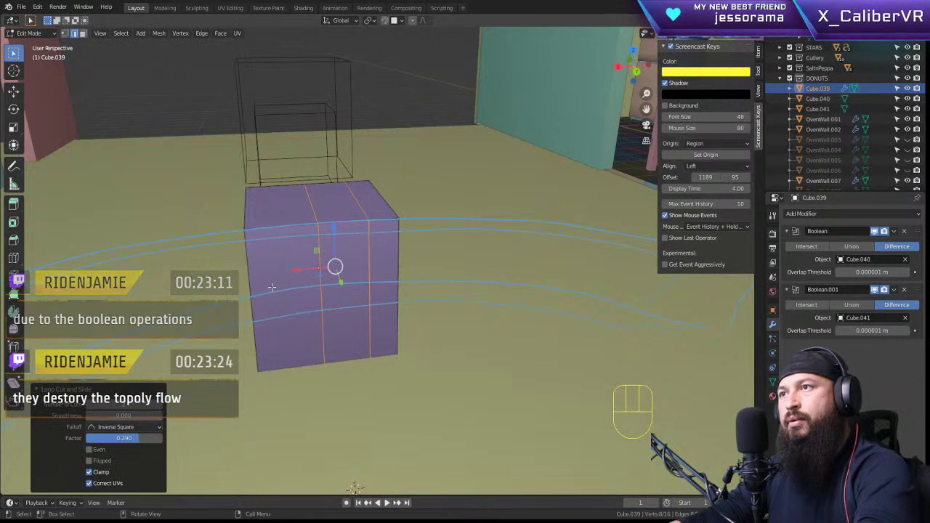
{"action": "left_click_drag", "start_coordinate": [297, 269], "coordinate": [261, 270]}
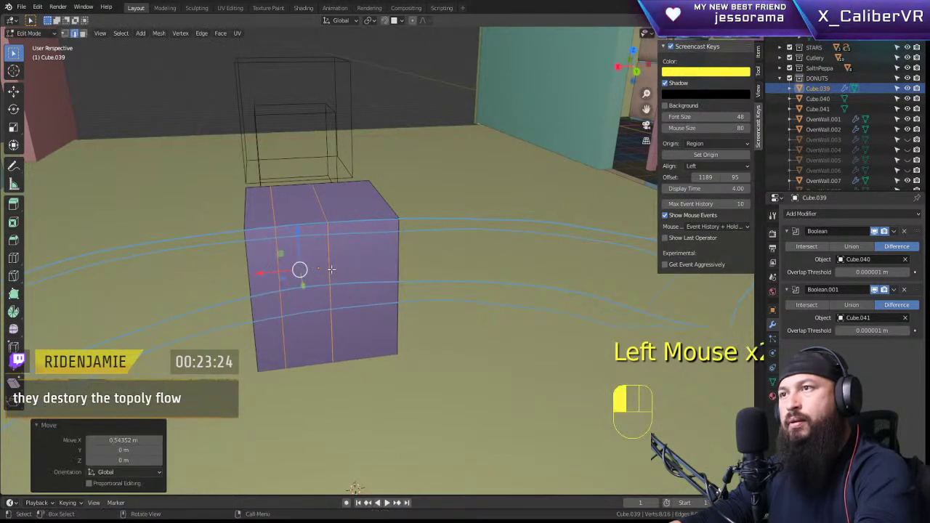
Step: Try moving only the front edge of the second vertical loop -0.6213 m along X, and undo it
{"action": "left_click", "coordinate": [330, 269]}
{"action": "left_click_drag", "start_coordinate": [293, 300], "coordinate": [337, 297]}
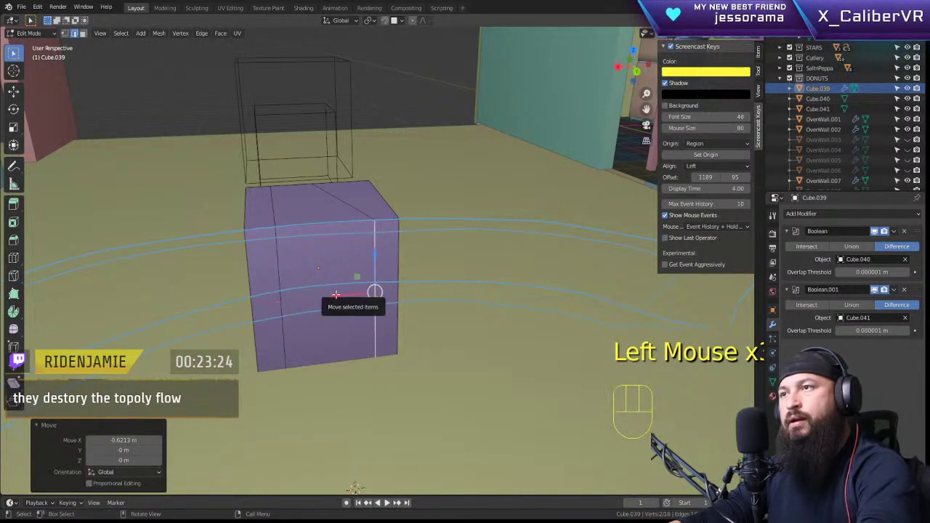
{"action": "key", "text": "ctrl+z"}
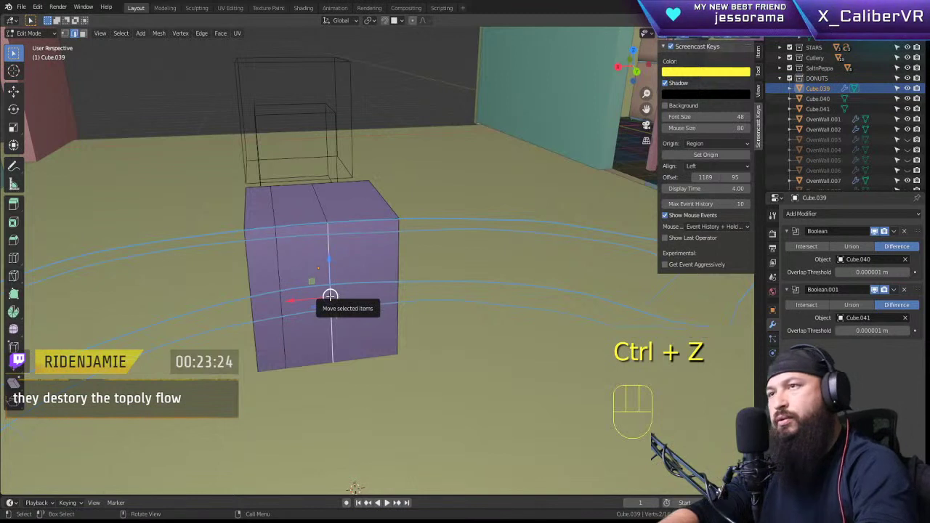
Step: Try selecting the rest of the second vertical edge loop with Select Linked
{"action": "key", "text": "l"}
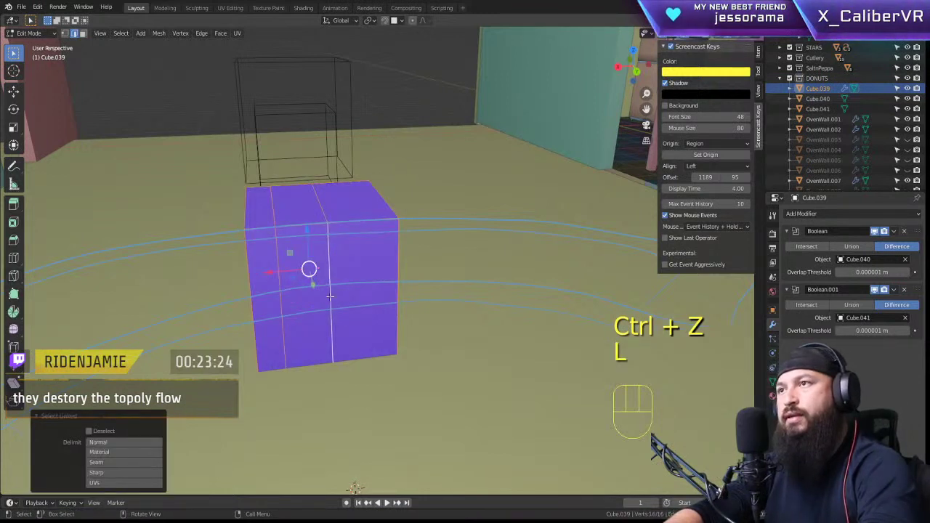
{"action": "scroll", "coordinate": [327, 298], "scroll_direction": "up", "scroll_amount": 1}
{"action": "left_click", "coordinate": [317, 304]}
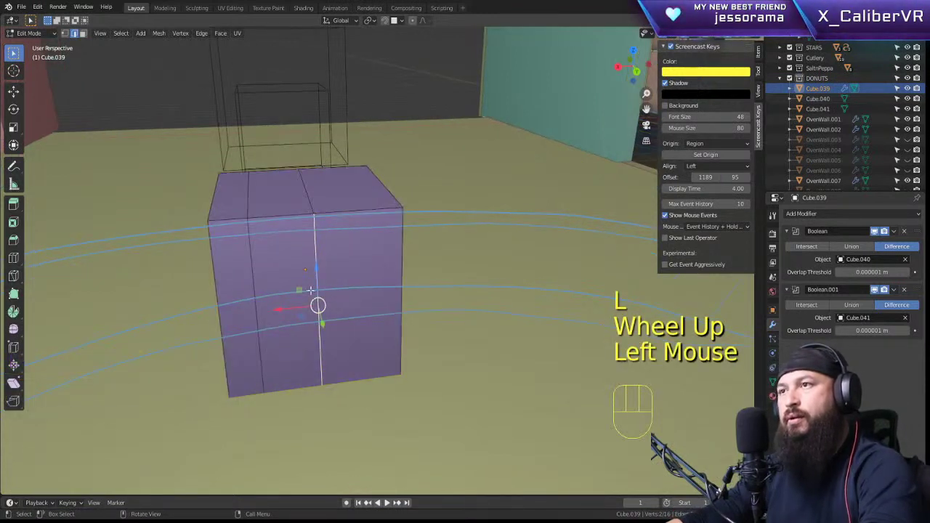
{"action": "key", "text": "ctrl+l"}
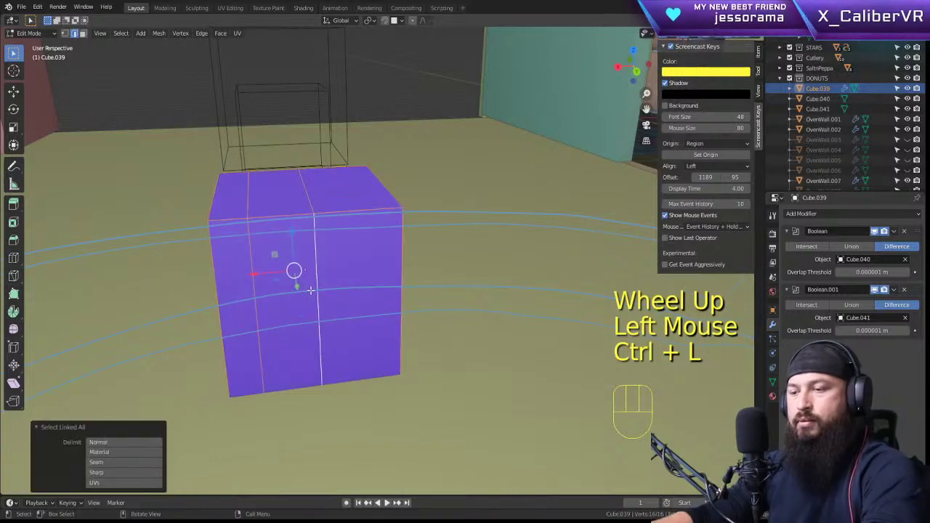
Step: Select all four edges of the second vertical loop around the block and move them -0.62374 m along X
{"action": "left_click", "coordinate": [317, 305]}
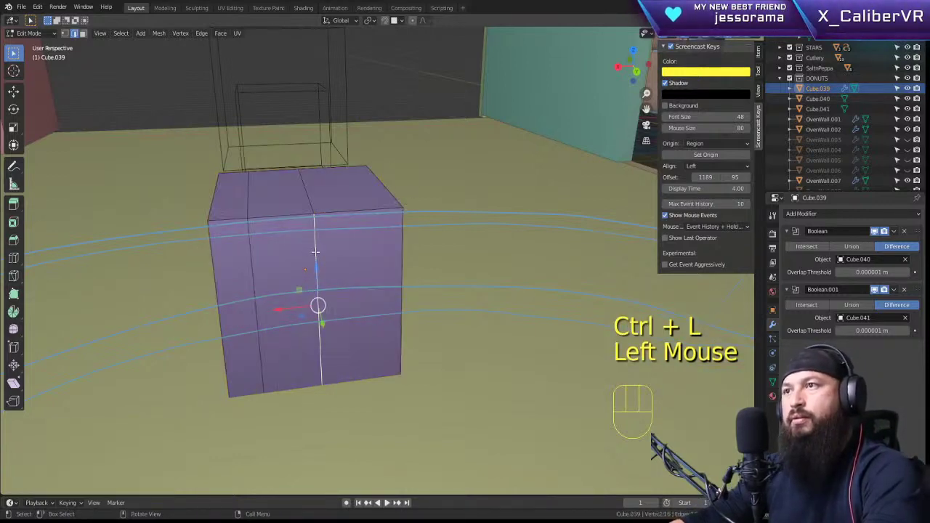
{"action": "left_click", "coordinate": [311, 208], "text": "ctrl"}
{"action": "middle_click_drag", "start_coordinate": [311, 211], "coordinate": [457, 225]}
{"action": "key", "text": "shift"}
{"action": "left_click", "coordinate": [490, 244], "text": "shift"}
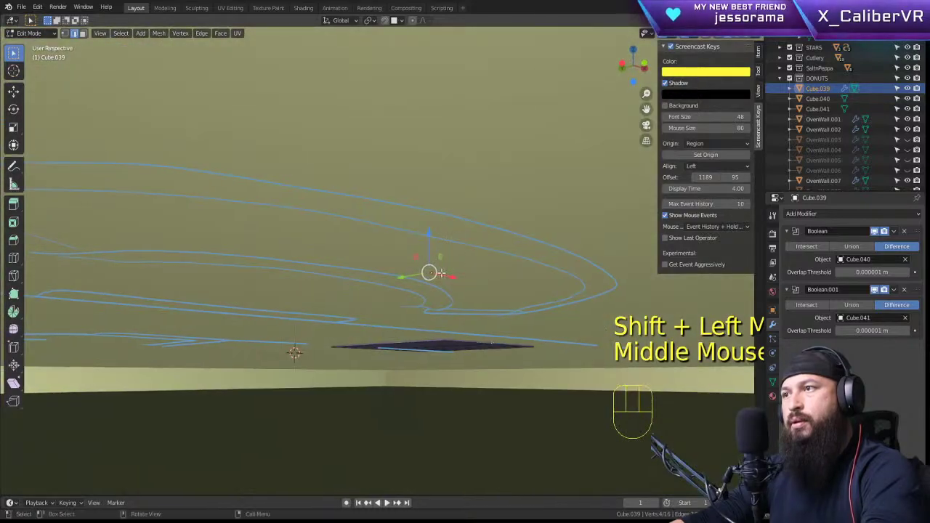
{"action": "scroll", "coordinate": [457, 225], "scroll_direction": "up", "scroll_amount": 3}
{"action": "middle_click_drag", "start_coordinate": [494, 276], "coordinate": [246, 408]}
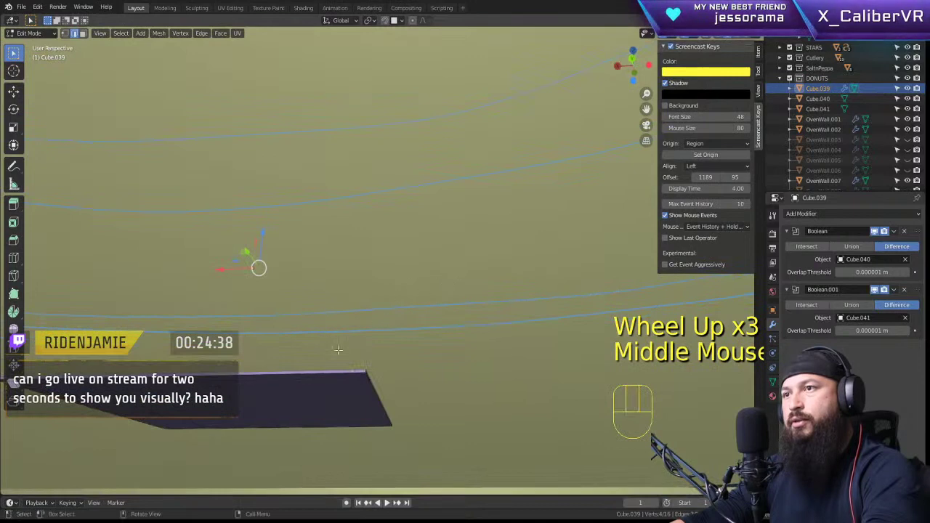
{"action": "left_click", "coordinate": [246, 409], "text": "shift"}
{"action": "middle_click_drag", "start_coordinate": [342, 409], "coordinate": [310, 284]}
{"action": "scroll", "coordinate": [310, 284], "scroll_direction": "down", "scroll_amount": 2}
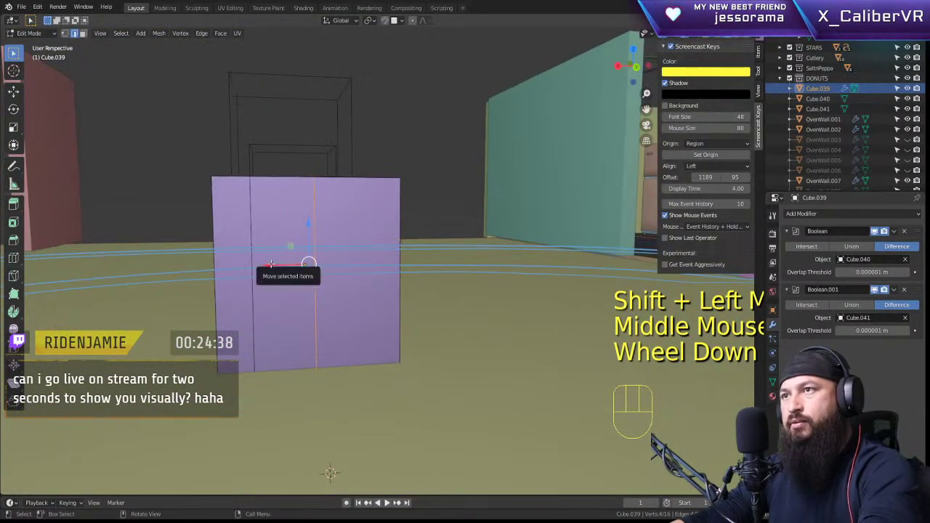
{"action": "left_click_drag", "start_coordinate": [295, 264], "coordinate": [319, 268]}
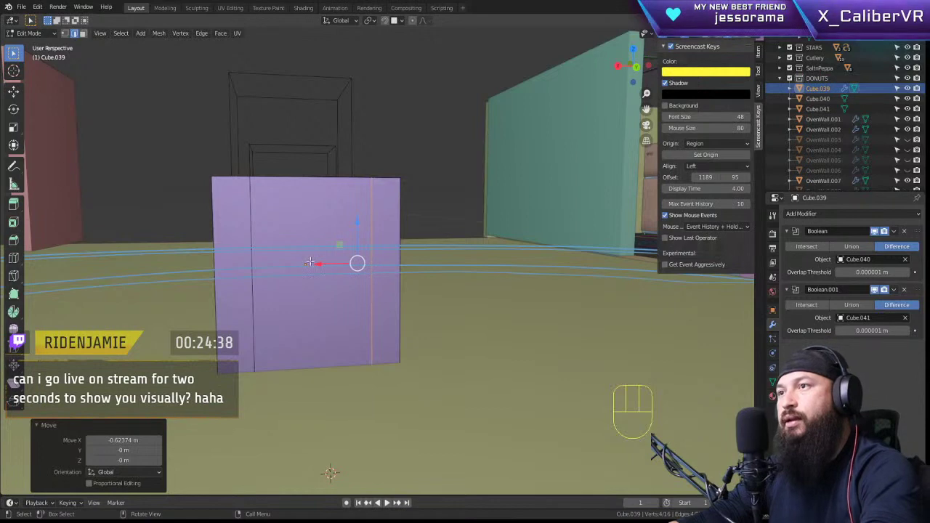
Step: Move the second vertical edge loop of Cube.039 0.063089 m along X
{"action": "left_click_drag", "start_coordinate": [316, 265], "coordinate": [318, 264]}
{"action": "middle_click_drag", "start_coordinate": [319, 264], "coordinate": [343, 248]}
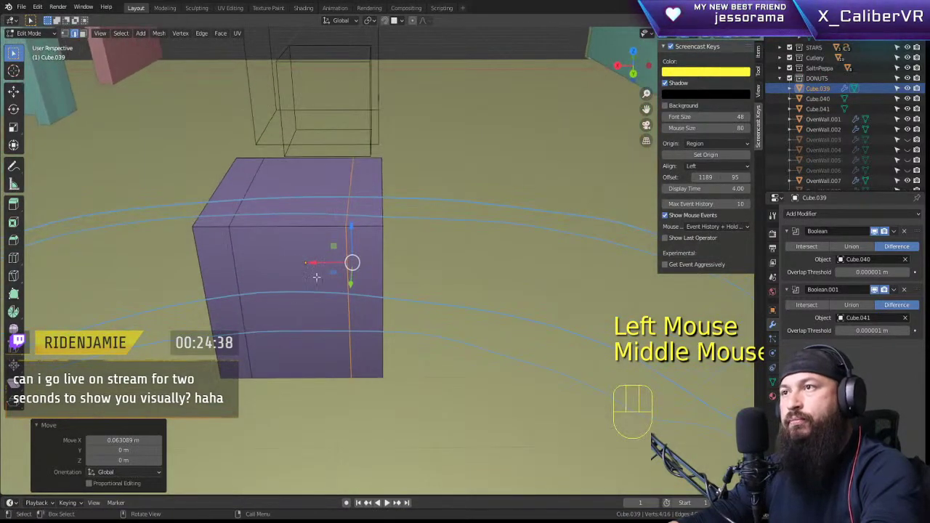
{"action": "middle_click_drag", "start_coordinate": [250, 260], "coordinate": [305, 240]}
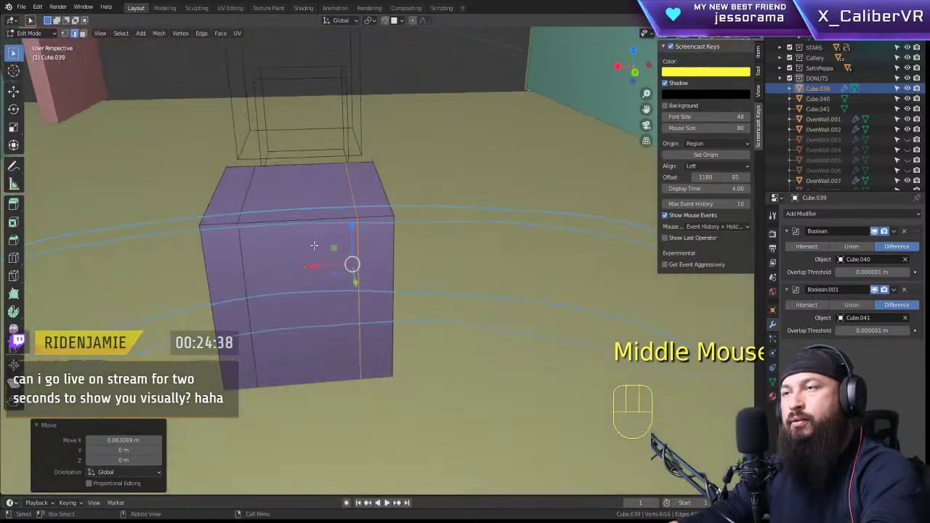
{"action": "key", "text": "KP_Decimal"}
{"action": "scroll", "coordinate": [391, 231], "scroll_direction": "down", "scroll_amount": 2}
{"action": "middle_click_drag", "start_coordinate": [390, 231], "coordinate": [385, 235], "text": "shift"}
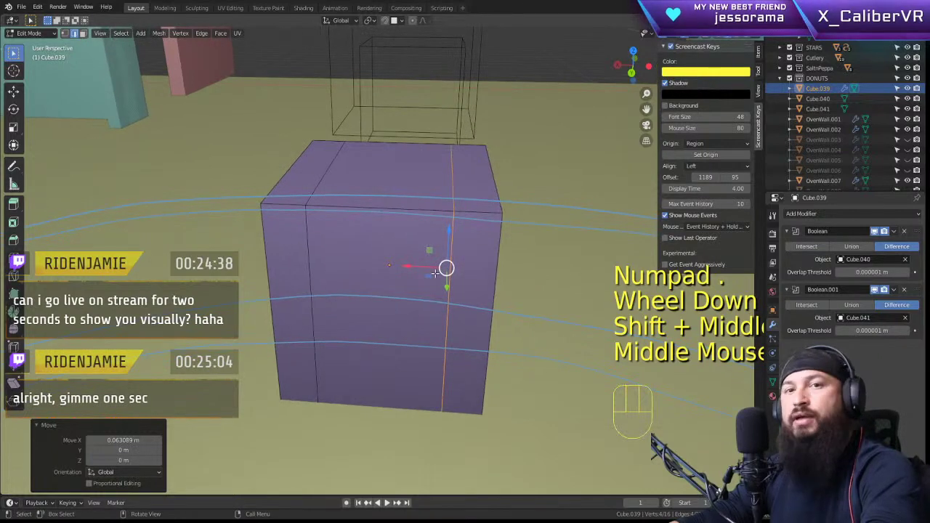
{"action": "middle_click_drag", "start_coordinate": [437, 289], "coordinate": [409, 301], "text": "shift"}
{"action": "scroll", "coordinate": [409, 300], "scroll_direction": "down", "scroll_amount": 4}
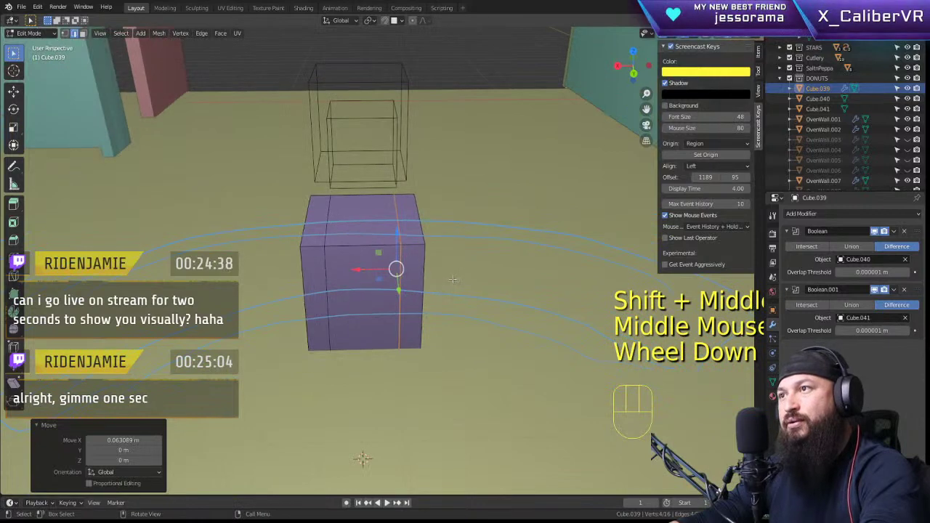
Step: Leave mesh editing, select both wireframe cutters, Cube.040 and Cube.041, and move them together so they cut into the purple block
{"action": "middle_click_drag", "start_coordinate": [467, 252], "coordinate": [431, 234]}
{"action": "left_click", "coordinate": [443, 181]}
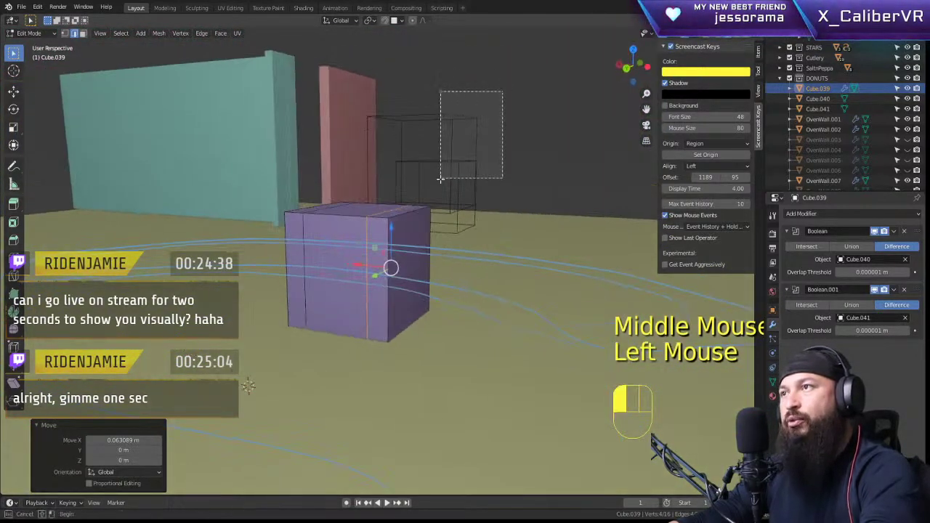
{"action": "left_click", "coordinate": [480, 105]}
{"action": "key", "text": "Tab"}
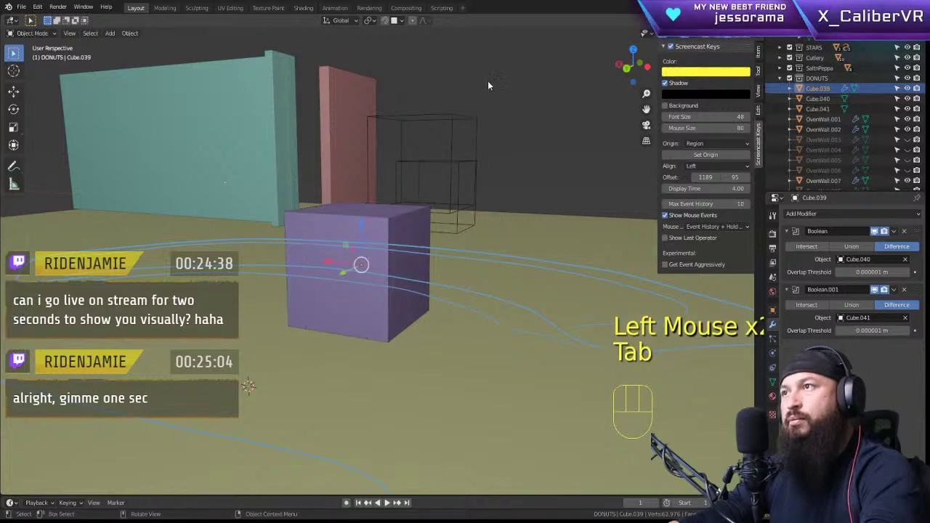
{"action": "left_click", "coordinate": [439, 168]}
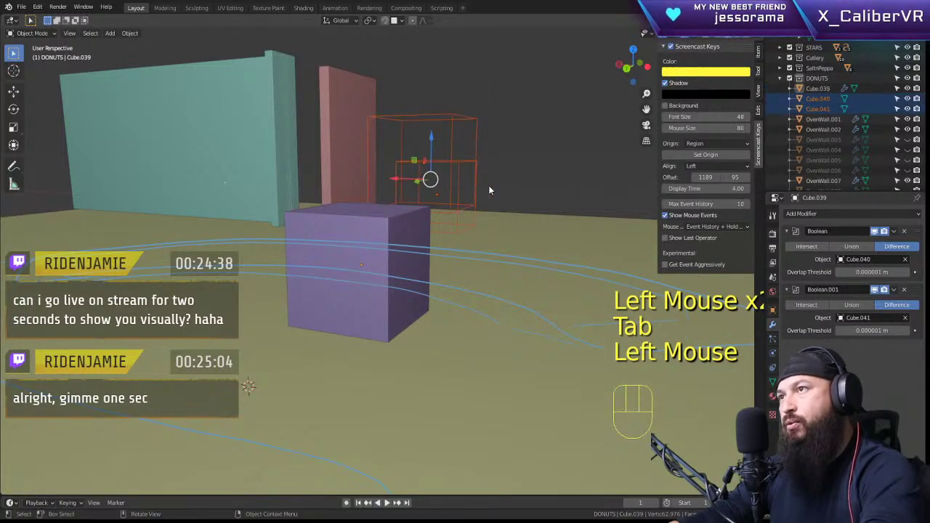
{"action": "middle_click_drag", "start_coordinate": [488, 191], "coordinate": [476, 204]}
{"action": "left_click_drag", "start_coordinate": [460, 159], "coordinate": [314, 221]}
{"action": "middle_click_drag", "start_coordinate": [314, 220], "coordinate": [385, 242]}
{"action": "mouse_move", "coordinate": [289, 196]}
{"action": "left_mouse_down"}
{"action": "mouse_move", "coordinate": [306, 197]}
{"action": "mouse_move", "coordinate": [291, 194]}
{"action": "left_mouse_up"}
Step: Move the larger cutter Cube.041 -0.67931 m along Y and -0.12394 m along Z to reshape the armrests and backrest
{"action": "left_click", "coordinate": [237, 175]}
{"action": "left_click", "coordinate": [238, 175]}
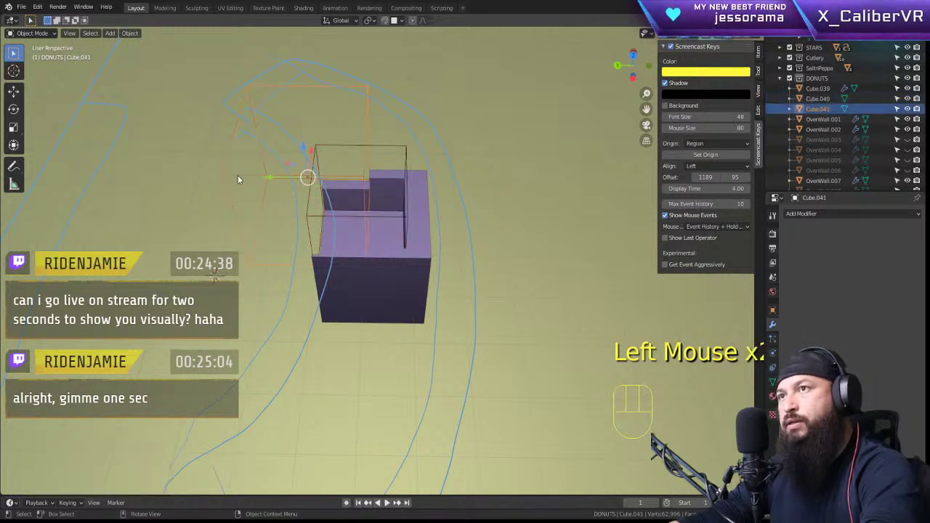
{"action": "left_click_drag", "start_coordinate": [271, 182], "coordinate": [312, 187]}
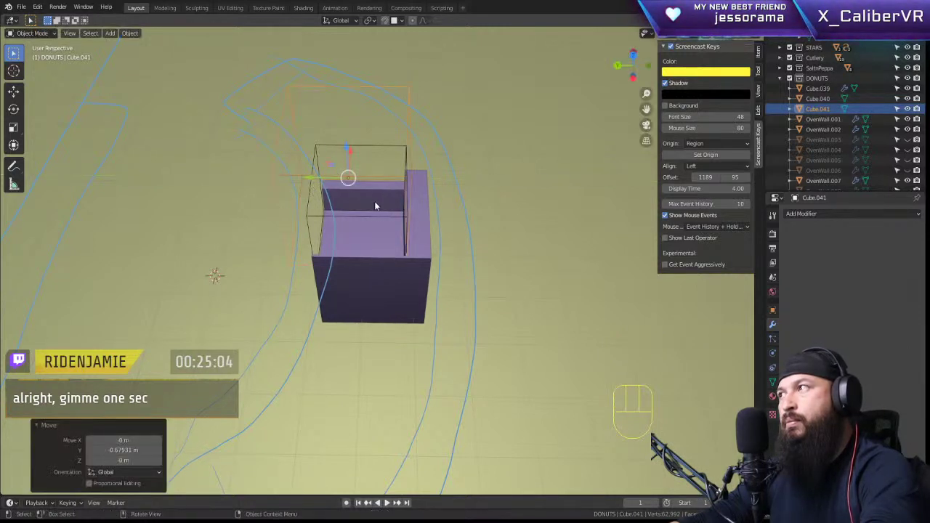
{"action": "middle_click_drag", "start_coordinate": [375, 201], "coordinate": [184, 152]}
{"action": "middle_click_drag", "start_coordinate": [184, 151], "coordinate": [180, 150]}
{"action": "middle_click_drag", "start_coordinate": [413, 208], "coordinate": [296, 217]}
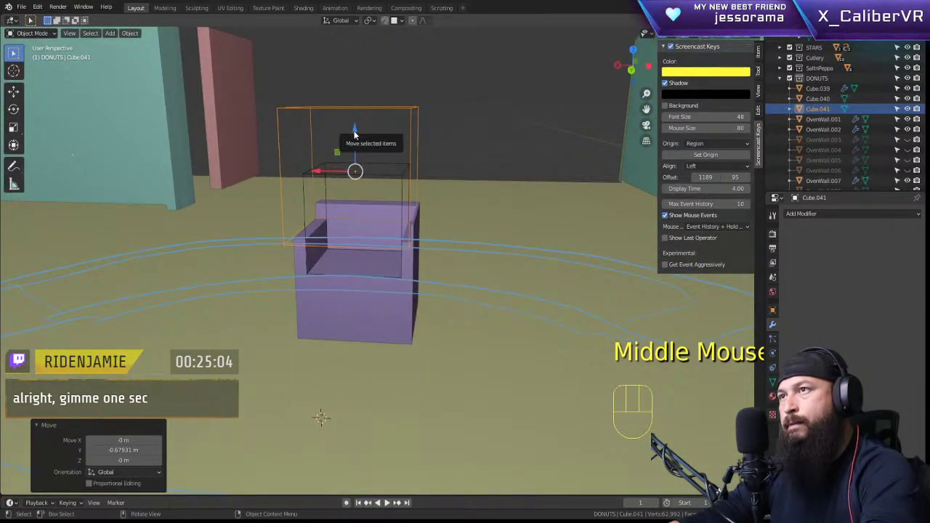
{"action": "left_click_drag", "start_coordinate": [354, 133], "coordinate": [354, 140]}
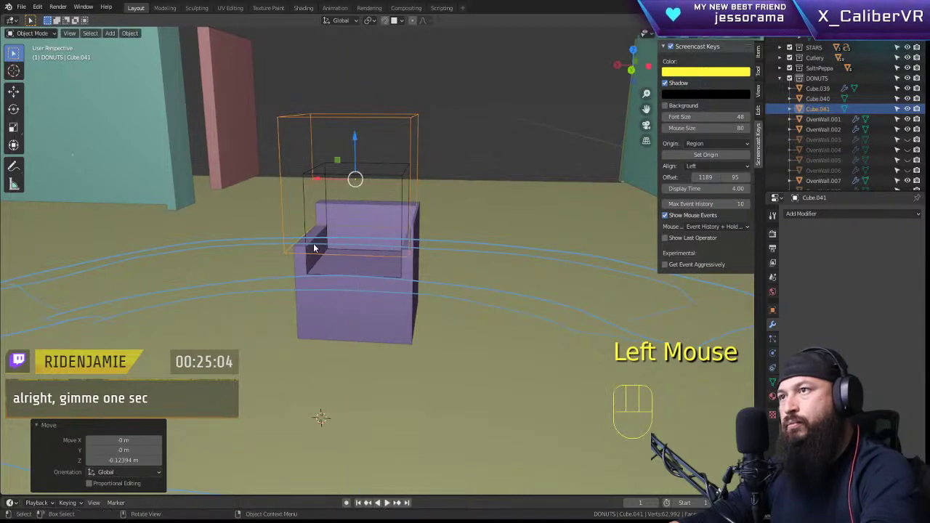
Step: Lower the smaller cutter Cube.040 along Z to deepen the seat recess
{"action": "left_click", "coordinate": [303, 200]}
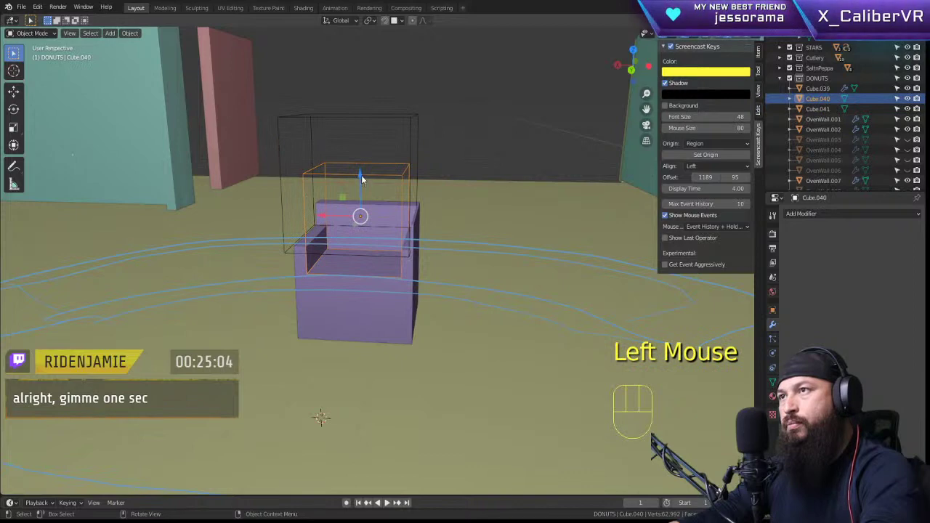
{"action": "left_click_drag", "start_coordinate": [361, 176], "coordinate": [360, 198]}
{"action": "middle_click_drag", "start_coordinate": [456, 221], "coordinate": [494, 228]}
Step: Scale the larger cutter Cube.041 by 1.051 and shift it about 0.04 m along X so it spans both armrests
{"action": "scroll", "coordinate": [407, 136], "scroll_direction": "up", "scroll_amount": 1}
{"action": "mouse_move", "coordinate": [407, 136]}
{"action": "middle_mouse_down"}
{"action": "mouse_move", "coordinate": [386, 150]}
{"action": "mouse_move", "coordinate": [392, 138]}
{"action": "middle_mouse_up"}
{"action": "left_click", "coordinate": [405, 85]}
{"action": "key", "text": "s"}
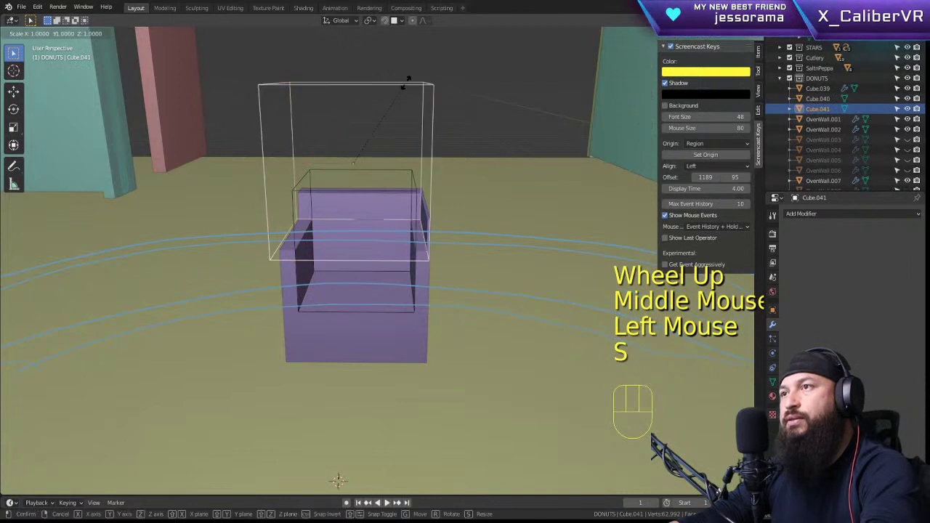
{"action": "left_click", "coordinate": [411, 83]}
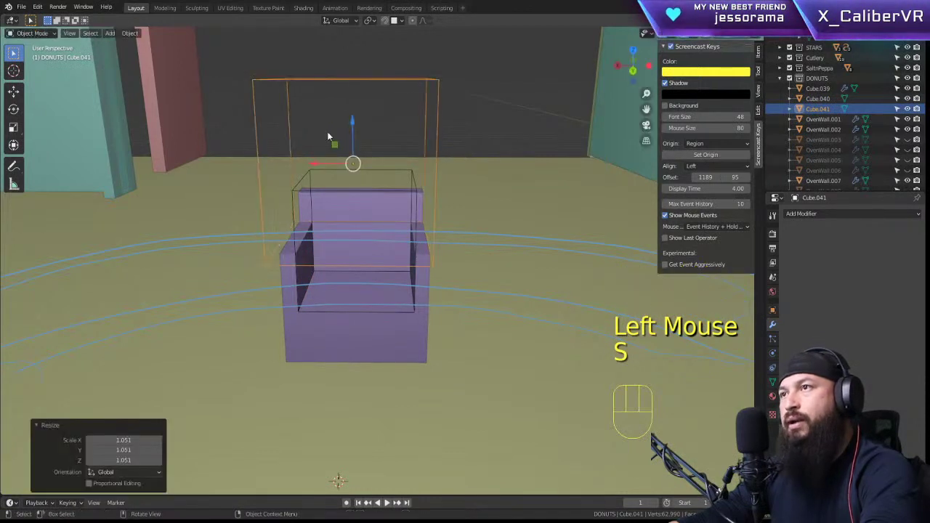
{"action": "left_click_drag", "start_coordinate": [317, 161], "coordinate": [320, 163]}
{"action": "middle_click_drag", "start_coordinate": [375, 207], "coordinate": [400, 207]}
{"action": "key", "text": "Return"}
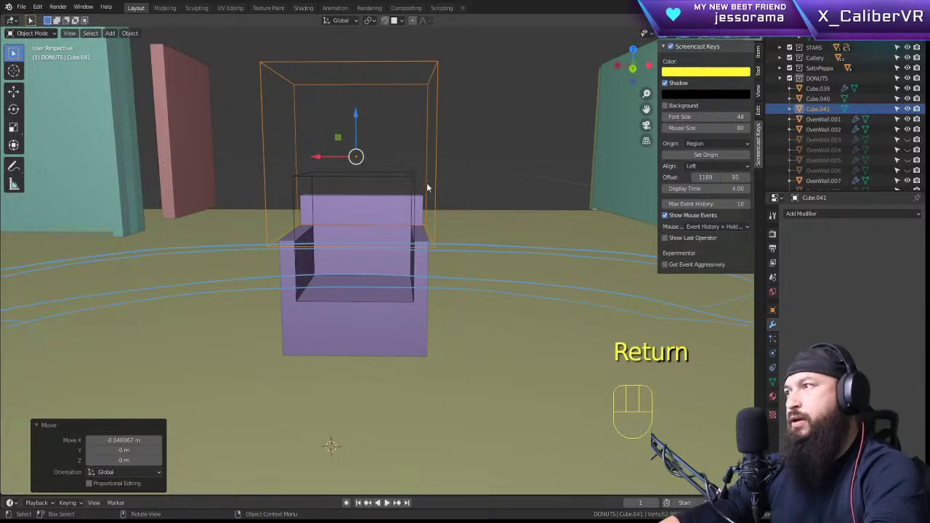
Step: Select the armchair Cube.039 and apply both of its Boolean modifiers
{"action": "key", "text": "Tab"}
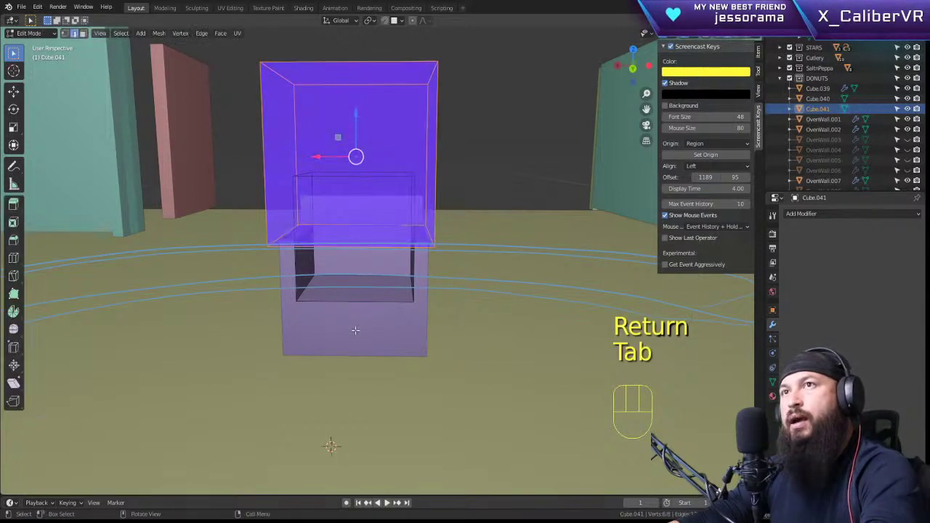
{"action": "key", "text": "Tab"}
{"action": "left_click", "coordinate": [456, 332]}
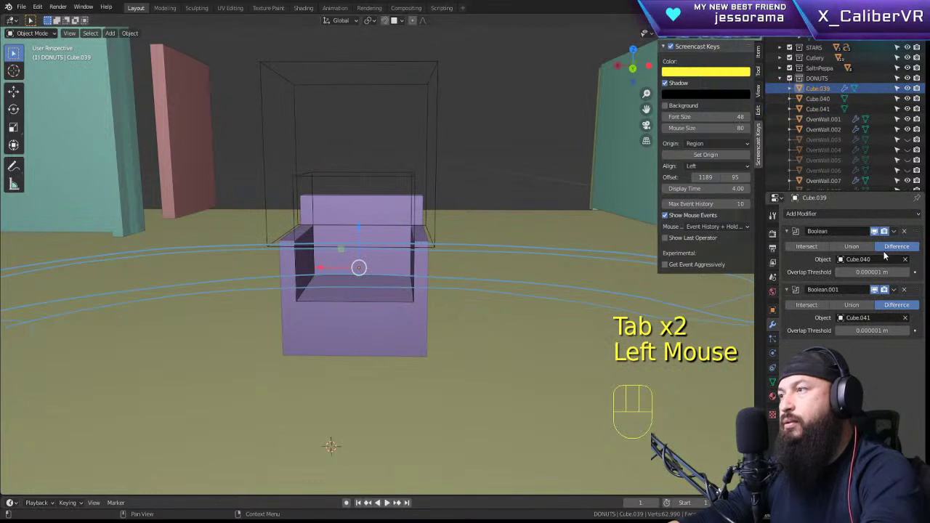
{"action": "key", "text": "ctrl"}
{"action": "key", "text": "ctrl+a"}
{"action": "key", "text": "ctrl+a"}
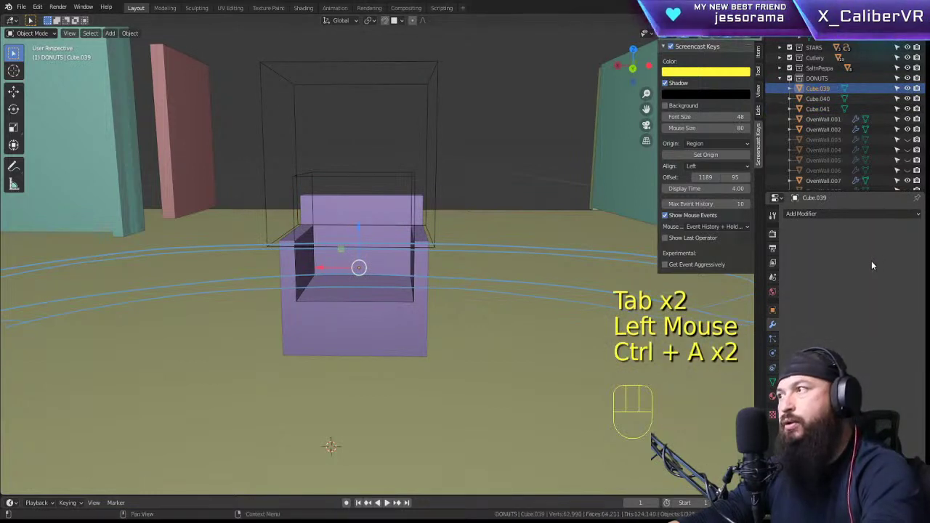
Step: Select the two wireframe cutters, Cube.040 and Cube.041, and delete them
{"action": "left_click", "coordinate": [459, 90]}
{"action": "left_click_drag", "start_coordinate": [459, 94], "coordinate": [315, 189]}
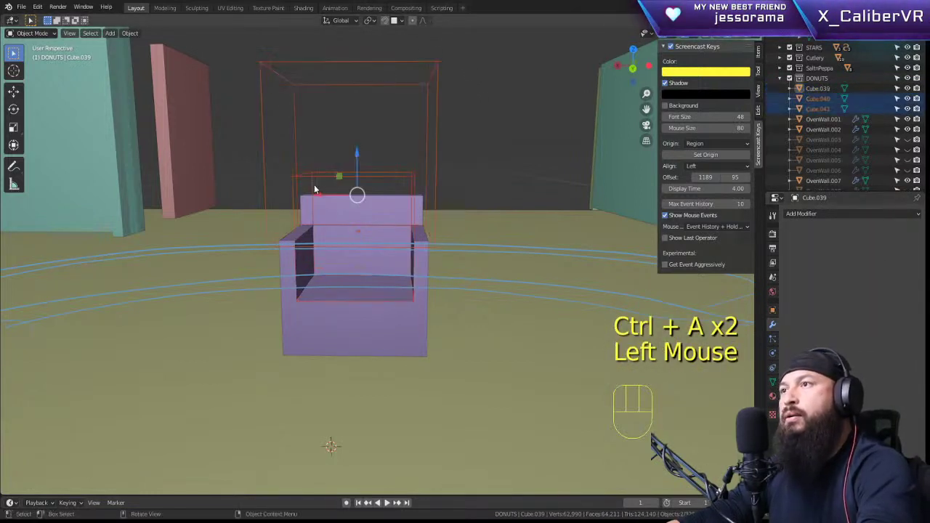
{"action": "key", "text": "Delete"}
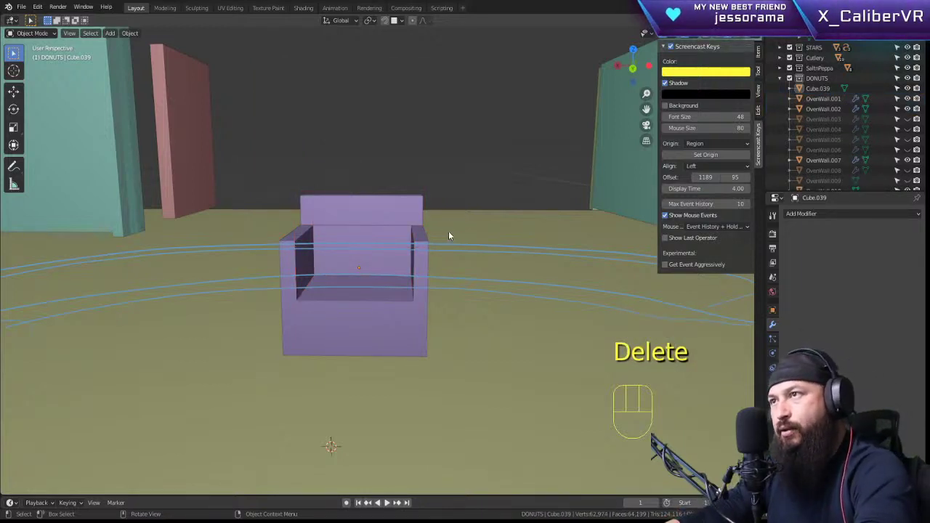
Step: Open the armchair Cube.039 for mesh editing and examine the edges around its seat, armrests and backrest
{"action": "left_click", "coordinate": [417, 219]}
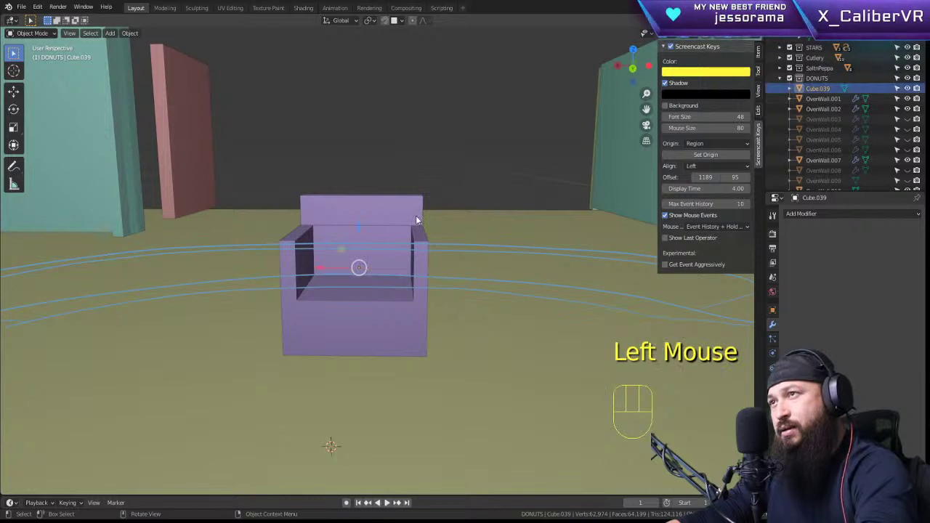
{"action": "key", "text": "Tab"}
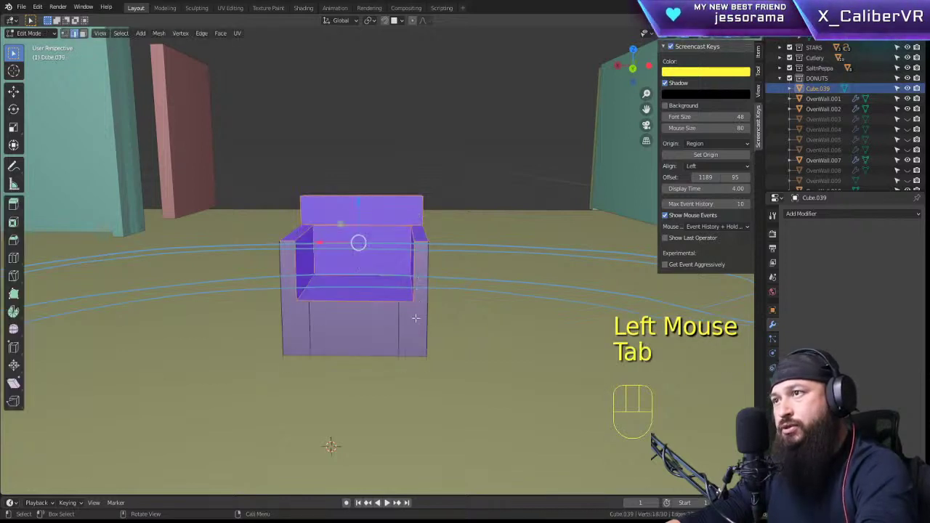
{"action": "left_click", "coordinate": [428, 320]}
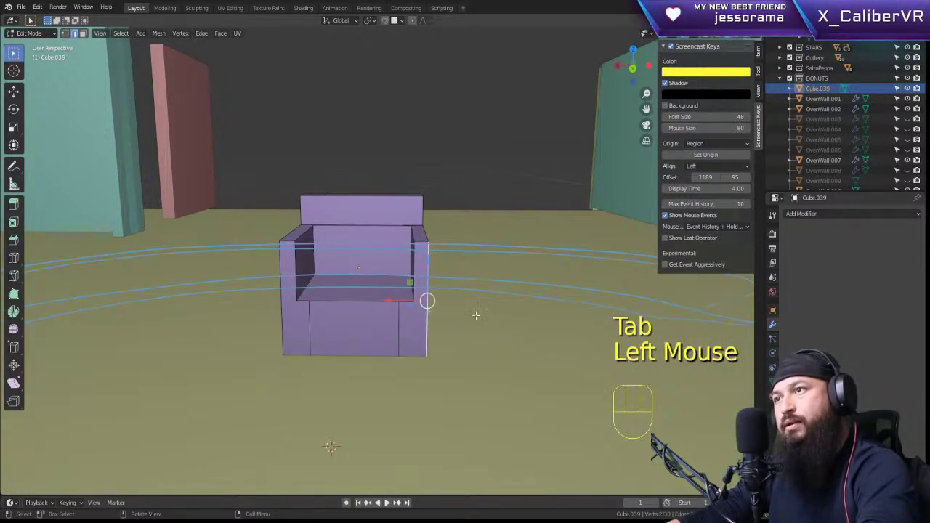
{"action": "scroll", "coordinate": [479, 311], "scroll_direction": "down", "scroll_amount": 2}
{"action": "middle_click_drag", "start_coordinate": [483, 308], "coordinate": [390, 217]}
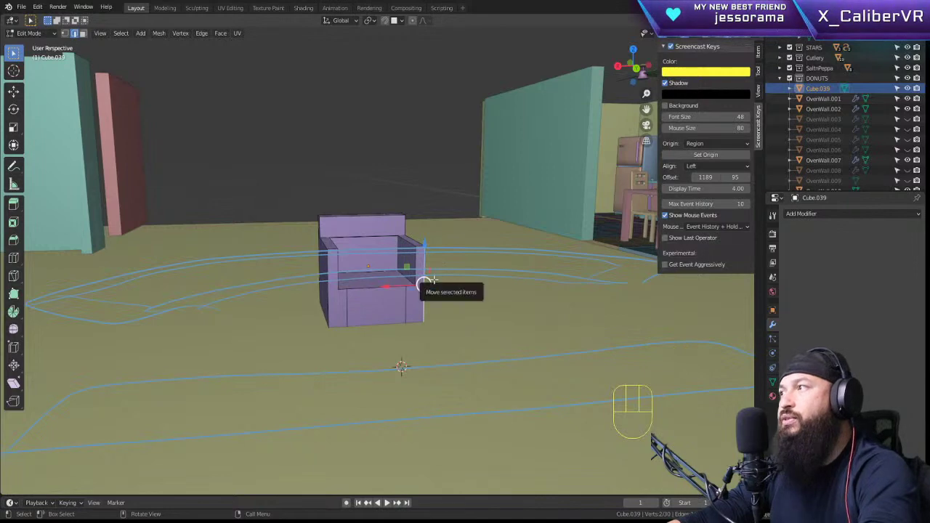
{"action": "middle_click_drag", "start_coordinate": [435, 244], "coordinate": [397, 214]}
{"action": "scroll", "coordinate": [397, 213], "scroll_direction": "up", "scroll_amount": 6}
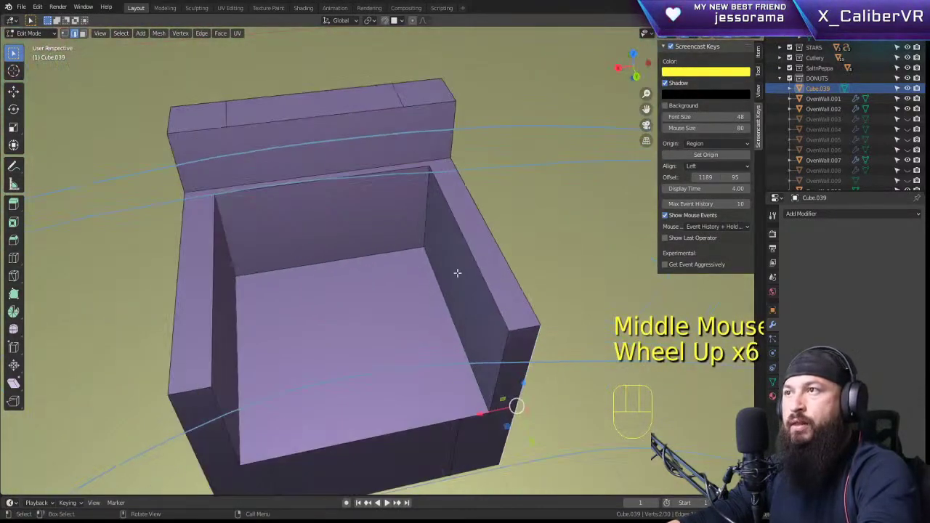
{"action": "middle_click_drag", "start_coordinate": [457, 272], "coordinate": [436, 231]}
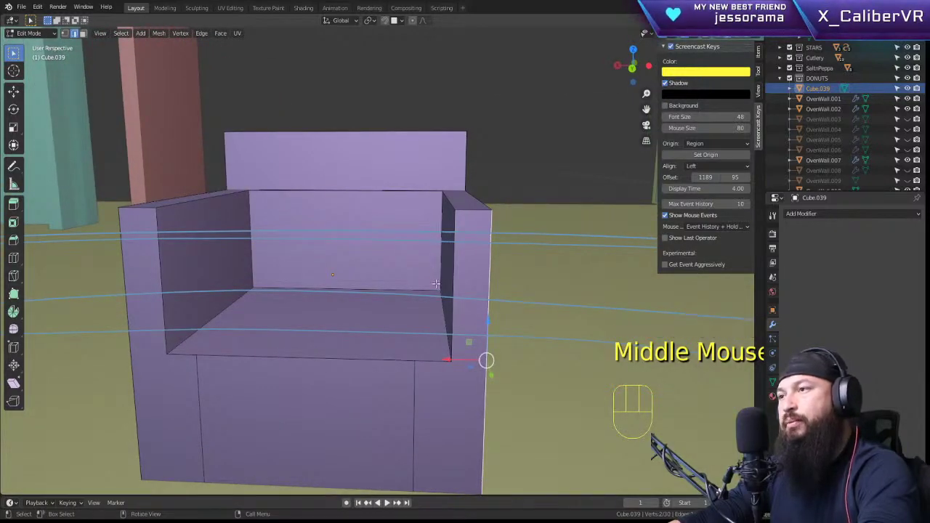
{"action": "scroll", "coordinate": [465, 399], "scroll_direction": "down", "scroll_amount": 4}
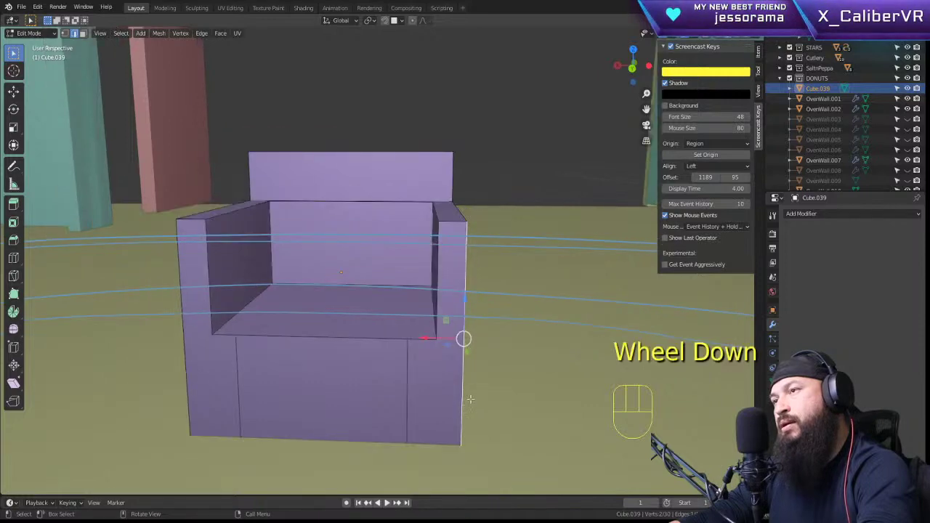
Step: Box-select the outer edges on one side of the armchair in the front orthographic view
{"action": "left_click_drag", "start_coordinate": [486, 146], "coordinate": [418, 340]}
{"action": "key", "text": "KP_7"}
{"action": "key", "text": "KP_1"}
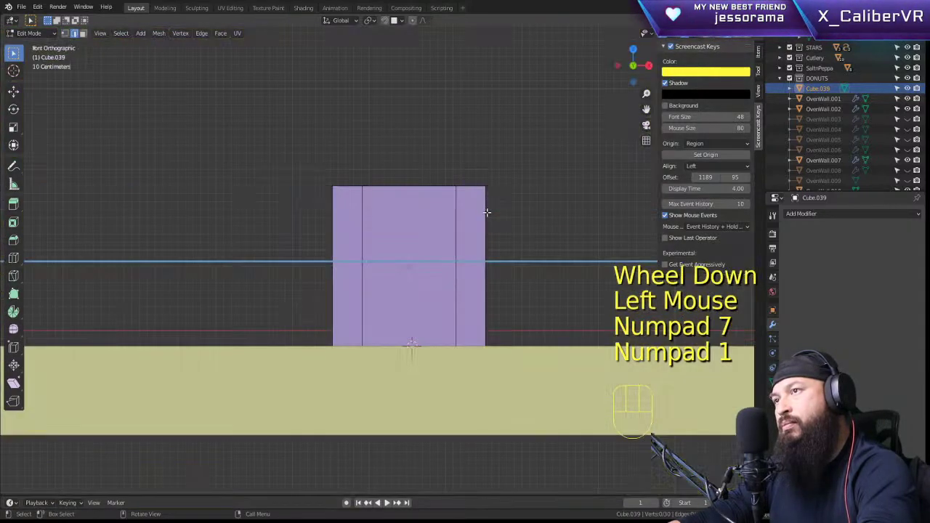
{"action": "left_click_drag", "start_coordinate": [342, 143], "coordinate": [307, 347]}
Step: Add the remaining armrest, backrest and seat edges on the same side of the armchair to the selection
{"action": "middle_click_drag", "start_coordinate": [307, 347], "coordinate": [576, 277]}
{"action": "left_click_drag", "start_coordinate": [483, 188], "coordinate": [418, 250], "text": "shift"}
{"action": "middle_click_drag", "start_coordinate": [418, 249], "coordinate": [479, 242]}
{"action": "left_click_drag", "start_coordinate": [476, 195], "coordinate": [432, 247], "text": "shift"}
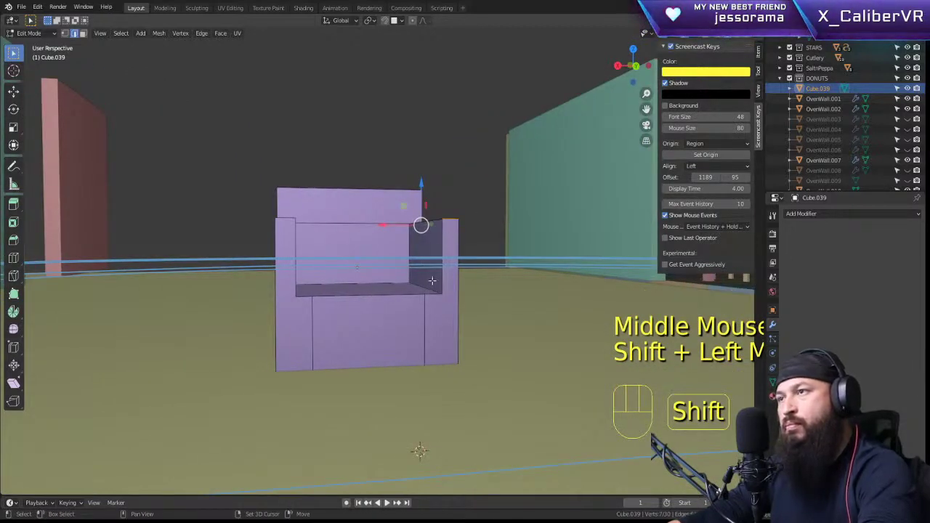
{"action": "left_click_drag", "start_coordinate": [453, 316], "coordinate": [452, 314], "text": "shift"}
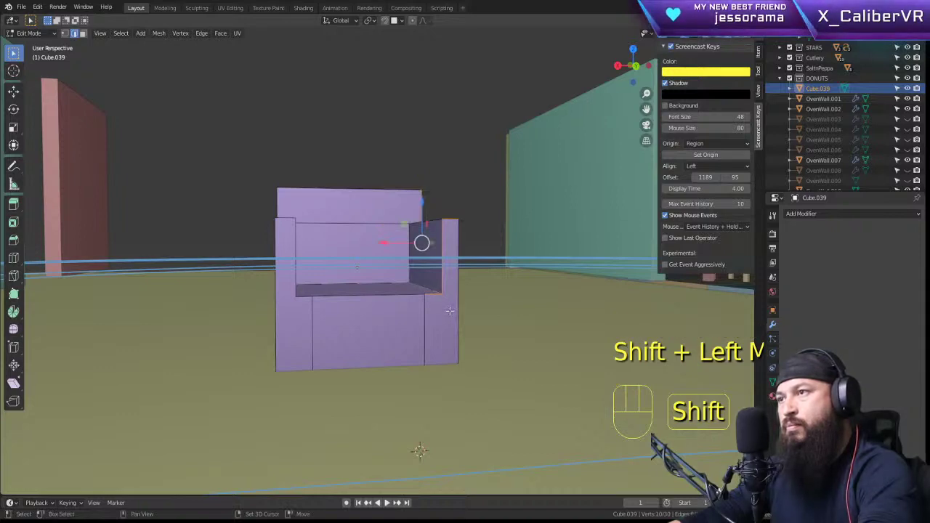
{"action": "middle_click_drag", "start_coordinate": [484, 300], "coordinate": [414, 180]}
{"action": "left_click", "coordinate": [411, 324], "text": "shift"}
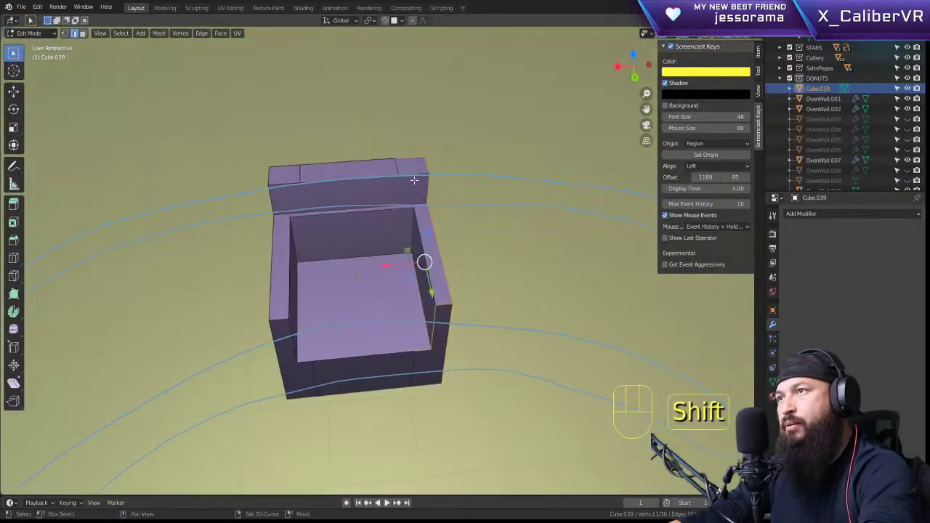
{"action": "left_click", "coordinate": [420, 254], "text": "shift"}
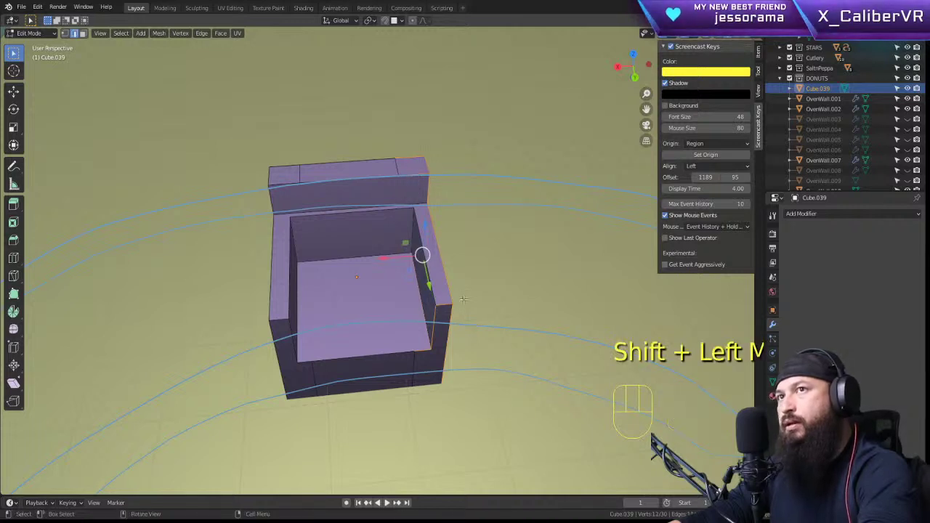
Step: Spin the selected side profile around the 3D cursor by 52.2° in 12 steps to extend the sofa in a curve
{"action": "scroll", "coordinate": [135, 342], "scroll_direction": "down", "scroll_amount": 3}
{"action": "left_click", "coordinate": [22, 319]}
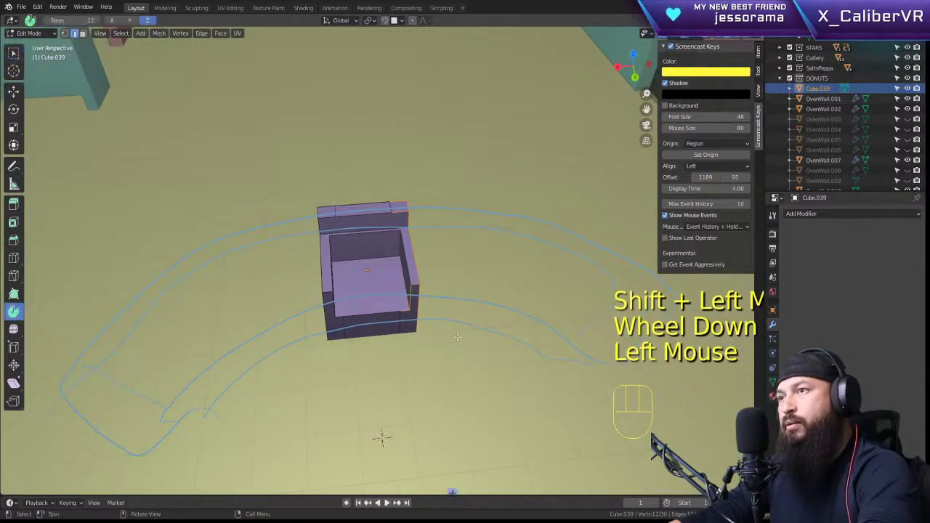
{"action": "left_click_drag", "start_coordinate": [447, 443], "coordinate": [504, 356]}
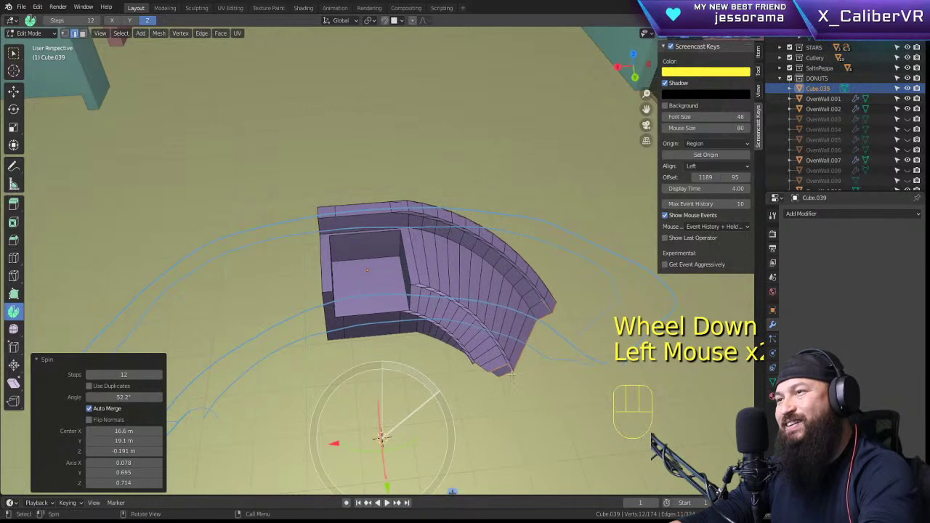
{"action": "middle_click_drag", "start_coordinate": [505, 356], "coordinate": [493, 333]}
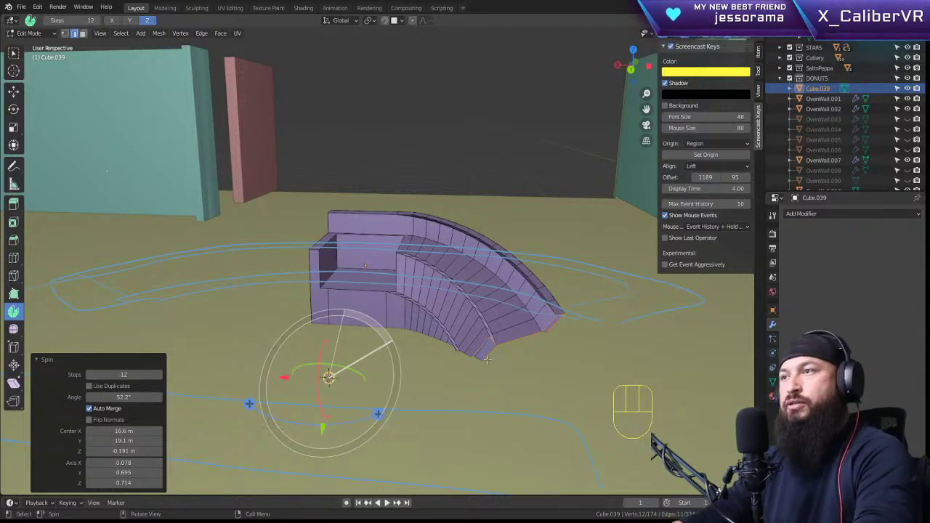
Step: Undo the tilted spin and try spinning the side profile by -125° in 12 steps from the top orthographic view
{"action": "key", "text": "ctrl+z"}
{"action": "key", "text": "KP_7"}
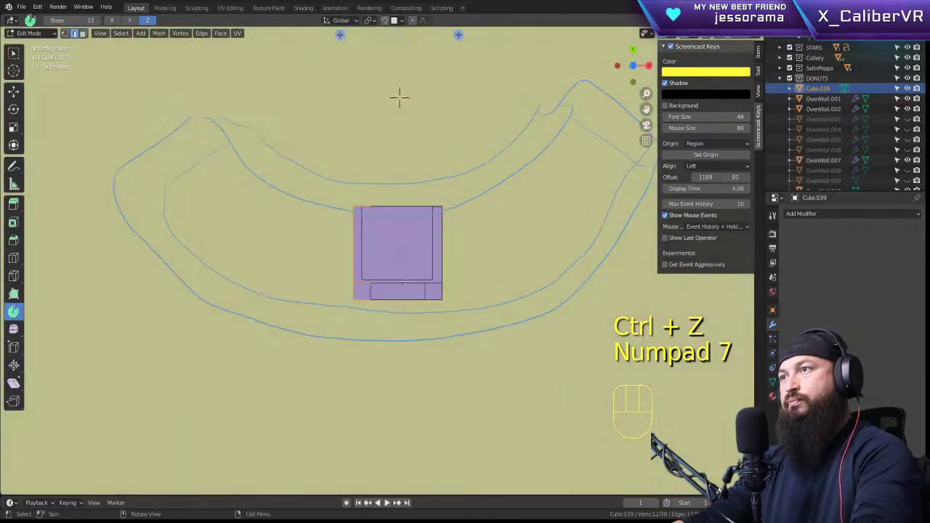
{"action": "key", "text": "KP_1"}
{"action": "key", "text": "KP_7"}
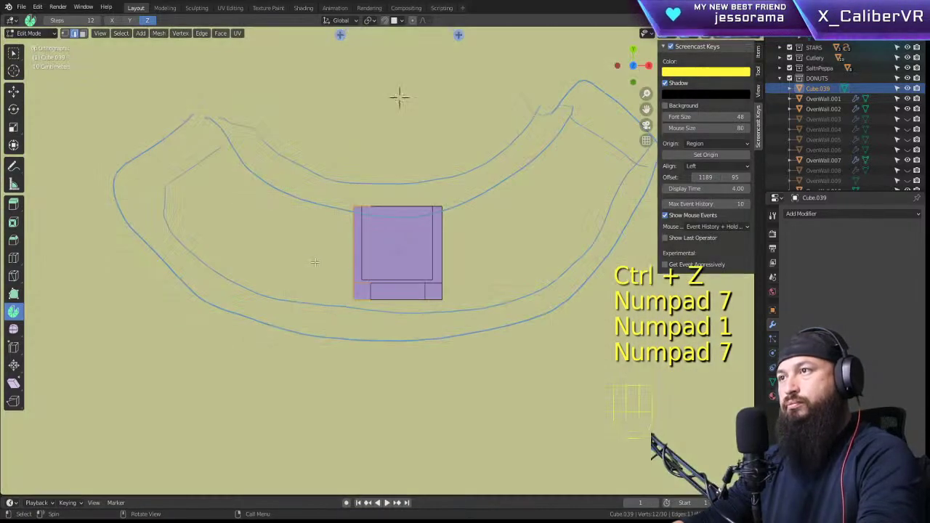
{"action": "left_click_drag", "start_coordinate": [315, 262], "coordinate": [419, 128]}
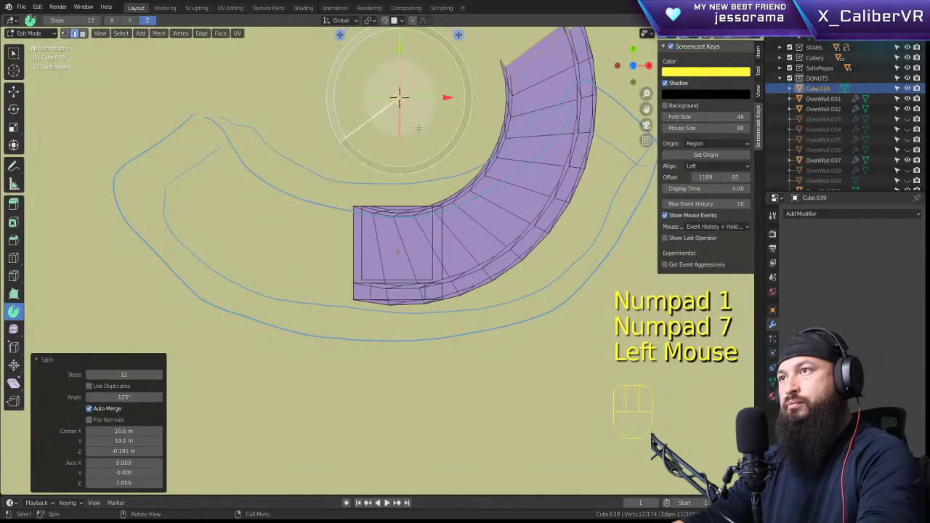
{"action": "key", "text": "ctrl+z"}
Step: Try spinning the side profile 105° in 12 steps about the vertical axis, check the curved shape and undo it
{"action": "left_click_drag", "start_coordinate": [455, 170], "coordinate": [159, 297]}
{"action": "middle_click_drag", "start_coordinate": [477, 270], "coordinate": [274, 234]}
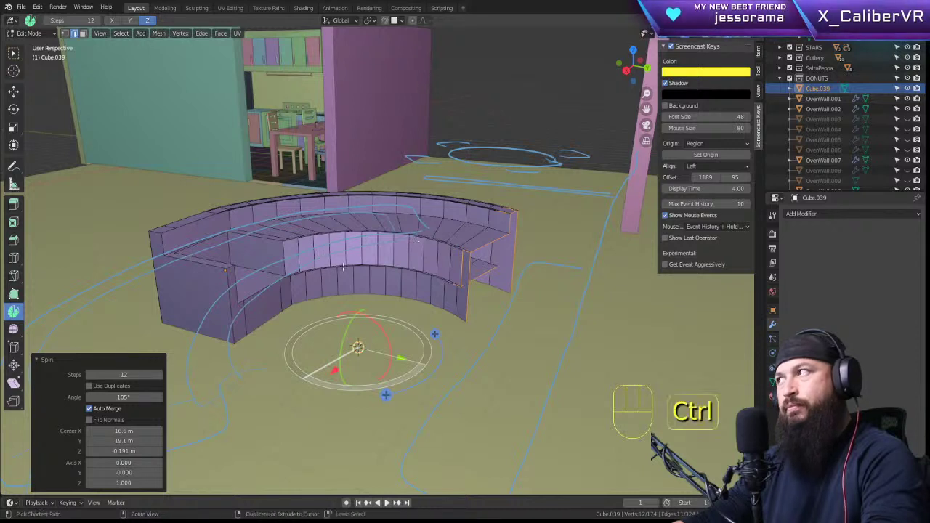
{"action": "key", "text": "ctrl+z"}
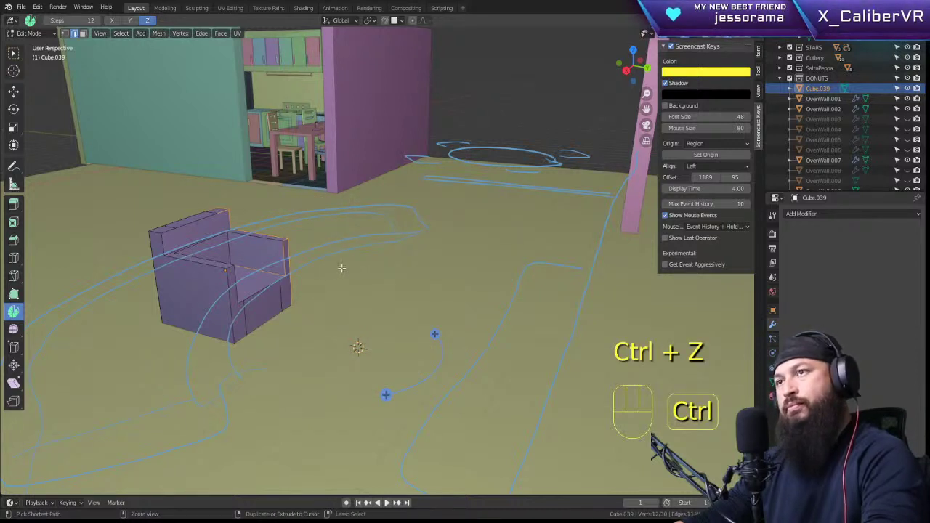
{"action": "middle_click_drag", "start_coordinate": [345, 258], "coordinate": [302, 273]}
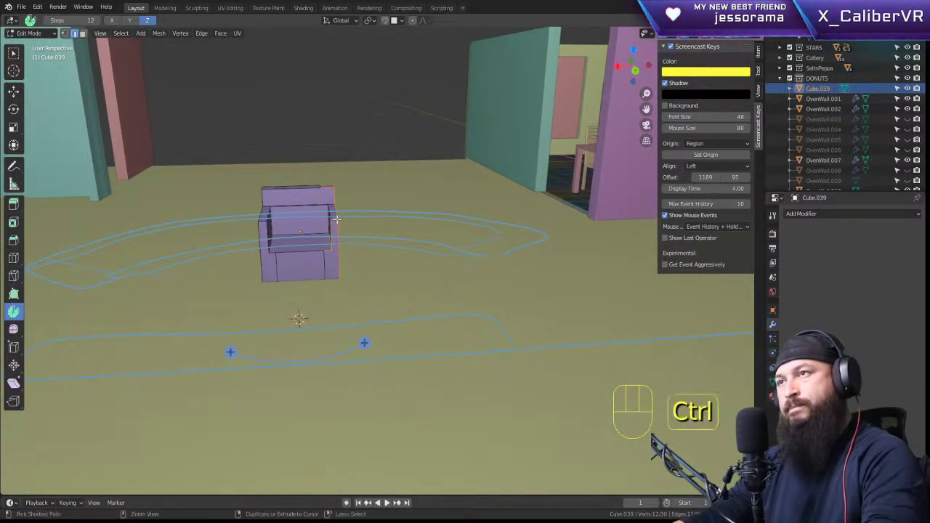
Step: Undo the edits back to the point where Cube.039 still has live Boolean modifiers using cutters Cube.040 and Cube.041
{"action": "key", "text": "ctrl+z"}
{"action": "key", "text": "ctrl+z"}
{"action": "key", "text": "ctrl+z"}
{"action": "key", "text": "ctrl+z"}
{"action": "key", "text": "ctrl+z"}
{"action": "key", "text": "ctrl+z"}
{"action": "key", "text": "ctrl+z"}
{"action": "key", "text": "ctrl+z"}
{"action": "key", "text": "ctrl+z"}
{"action": "key", "text": "ctrl+z"}
{"action": "key", "text": "ctrl+z"}
{"action": "key", "text": "ctrl+z"}
{"action": "key", "text": "ctrl+z"}
{"action": "key", "text": "ctrl+z"}
{"action": "key", "text": "ctrl+z"}
{"action": "key", "text": "ctrl+z"}
{"action": "key", "text": "ctrl+z"}
{"action": "key", "text": "ctrl+z"}
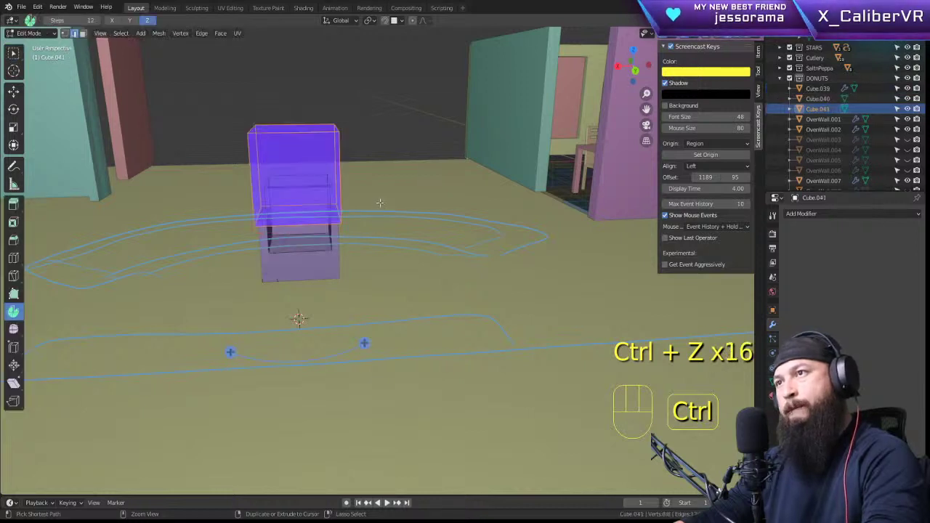
{"action": "key", "text": "ctrl+shift+z"}
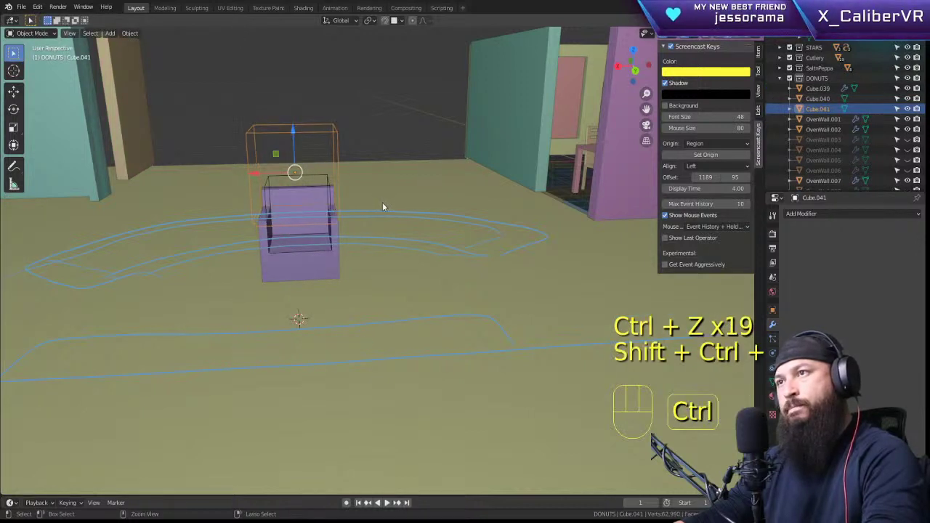
{"action": "key", "text": "ctrl+z"}
{"action": "middle_click_drag", "start_coordinate": [432, 199], "coordinate": [394, 207]}
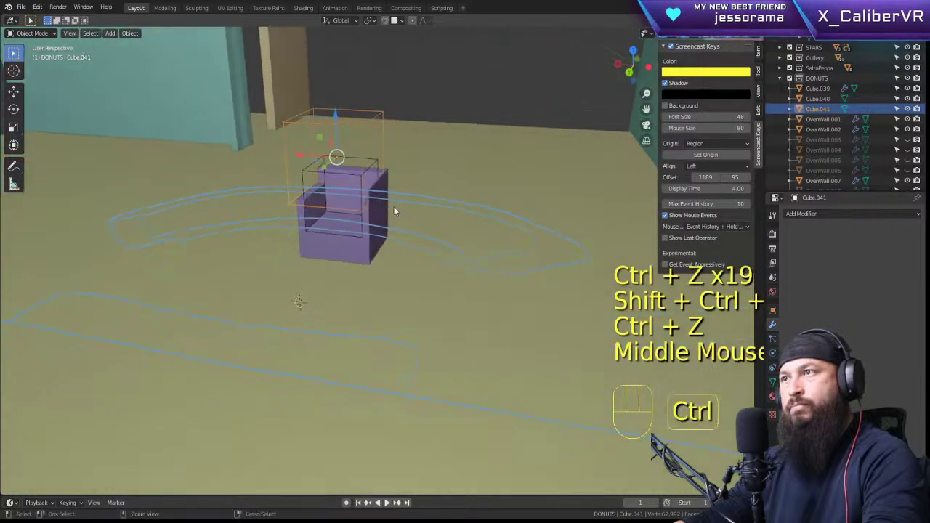
{"action": "key", "text": "ctrl+z"}
{"action": "key", "text": "ctrl+z"}
{"action": "key", "text": "ctrl+z"}
{"action": "key", "text": "ctrl+z"}
{"action": "key", "text": "ctrl+z"}
{"action": "key", "text": "ctrl+z"}
{"action": "key", "text": "ctrl+z"}
{"action": "key", "text": "ctrl+z"}
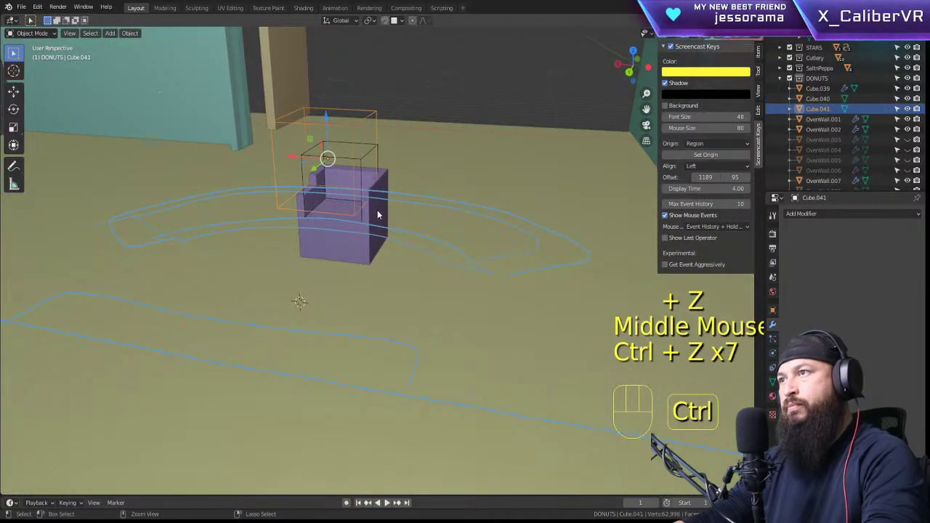
{"action": "key", "text": "ctrl+z"}
{"action": "key", "text": "ctrl+shift+z"}
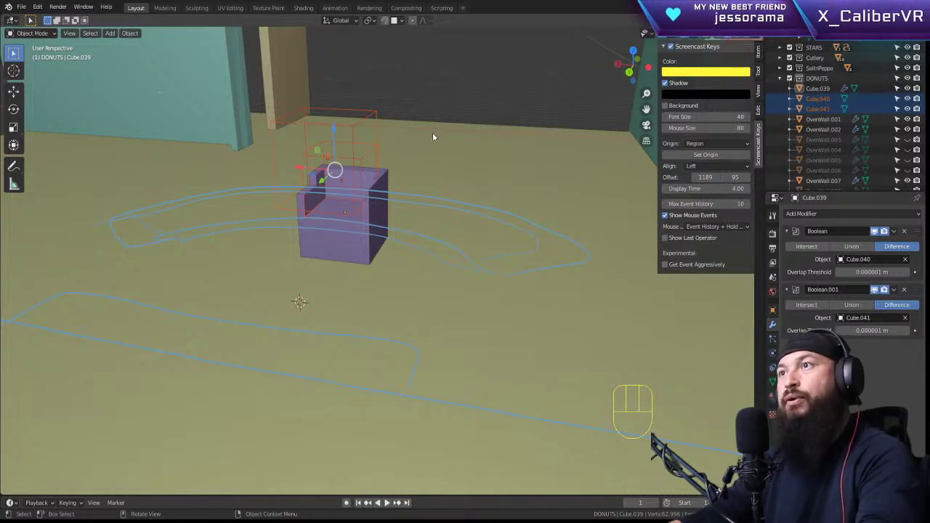
Step: Realign the cutters along X in top view, shifting Cube.041 by about -0.11 m and scaling it by 1.141
{"action": "mouse_move", "coordinate": [402, 207]}
{"action": "middle_mouse_down"}
{"action": "mouse_move", "coordinate": [441, 203]}
{"action": "mouse_move", "coordinate": [363, 183]}
{"action": "mouse_move", "coordinate": [413, 189]}
{"action": "mouse_move", "coordinate": [391, 207]}
{"action": "middle_mouse_up"}
{"action": "middle_click_drag", "start_coordinate": [363, 142], "coordinate": [450, 237], "text": "shift"}
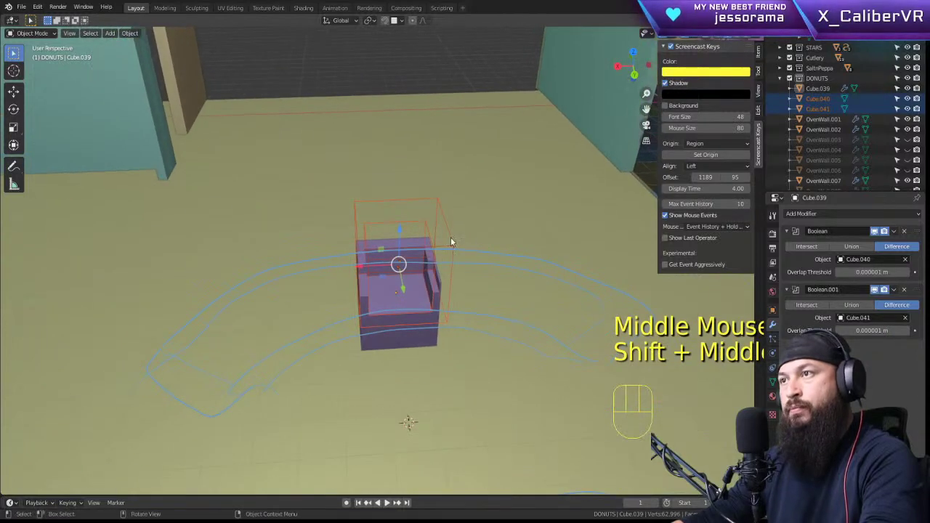
{"action": "key", "text": "KP_7"}
{"action": "scroll", "coordinate": [440, 250], "scroll_direction": "down", "scroll_amount": 2}
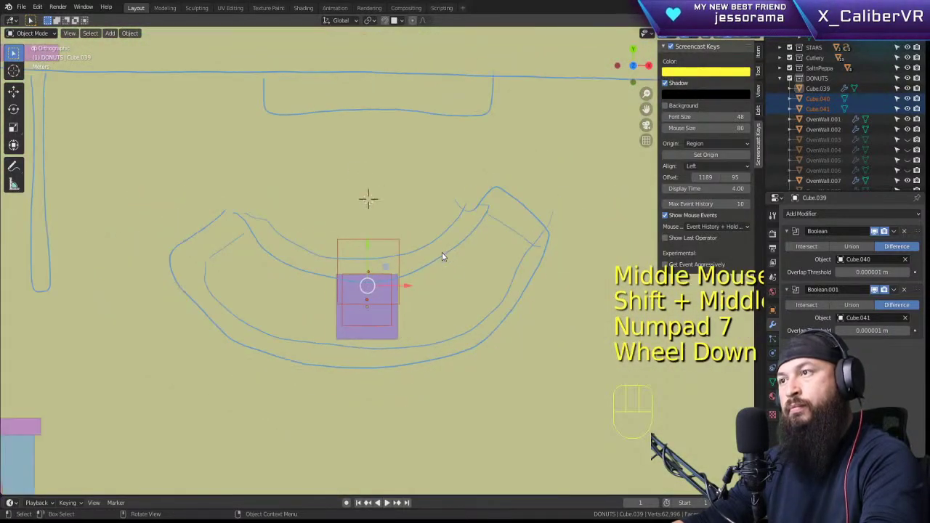
{"action": "left_click_drag", "start_coordinate": [402, 287], "coordinate": [403, 271]}
{"action": "left_click", "coordinate": [401, 258]}
{"action": "key", "text": "s"}
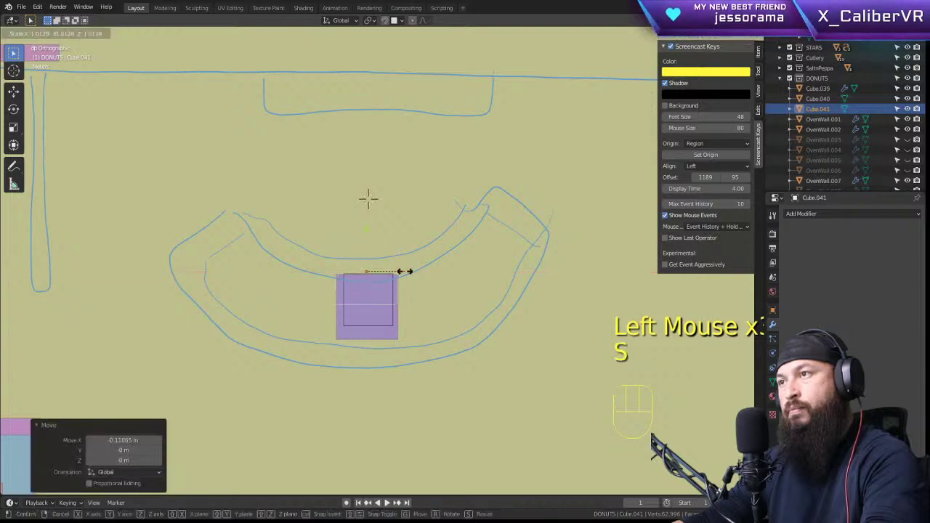
{"action": "left_click", "coordinate": [409, 270]}
{"action": "left_click", "coordinate": [408, 273]}
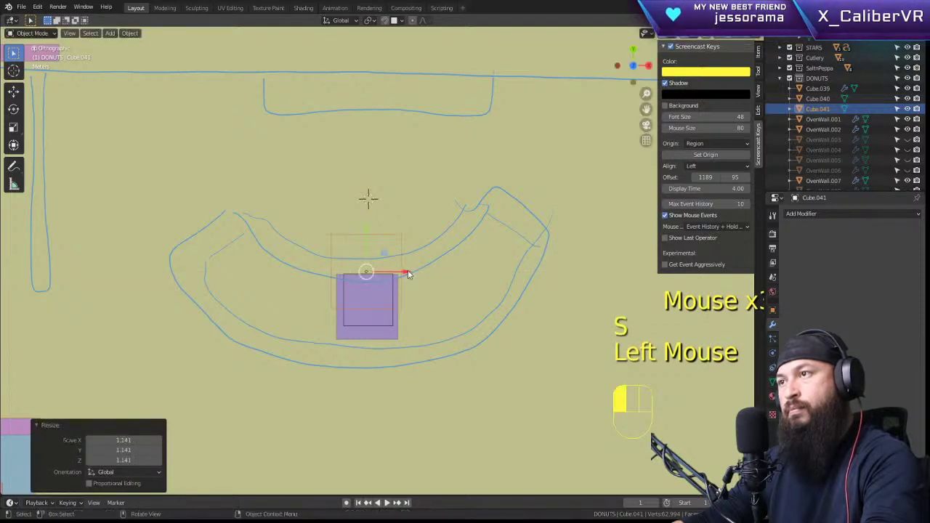
Step: Move the seat cutter Cube.040 about -0.026 m along X and lower it to deepen the seat between the armrests
{"action": "key", "text": "KP_Decimal"}
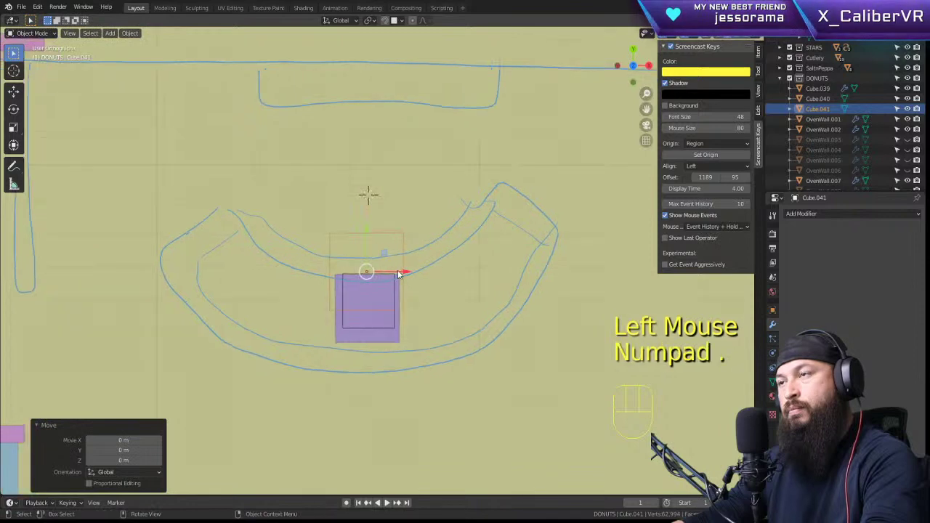
{"action": "middle_click_drag", "start_coordinate": [399, 275], "coordinate": [236, 187]}
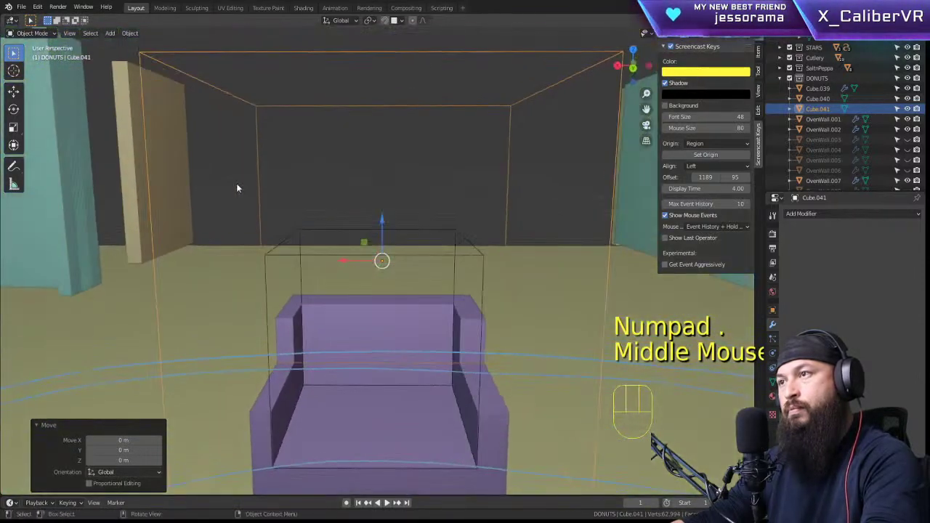
{"action": "left_click", "coordinate": [331, 254]}
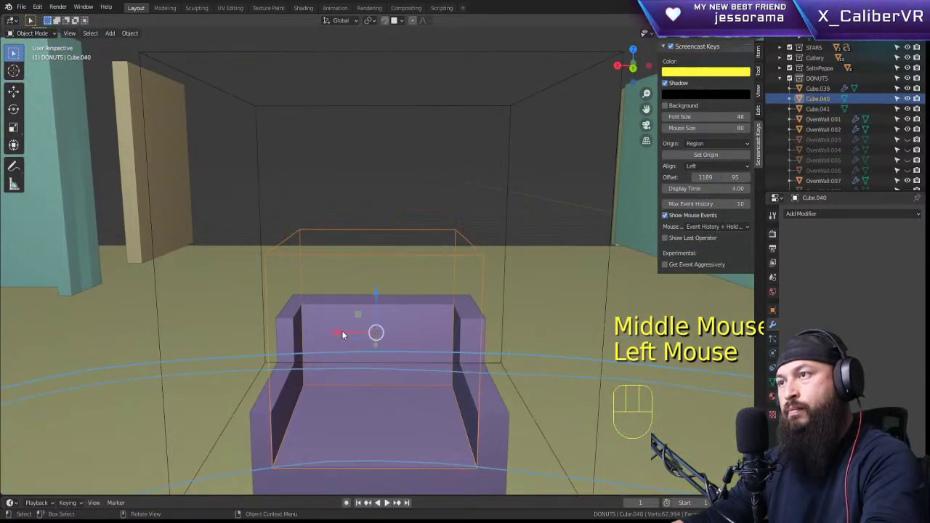
{"action": "left_click_drag", "start_coordinate": [341, 334], "coordinate": [345, 332]}
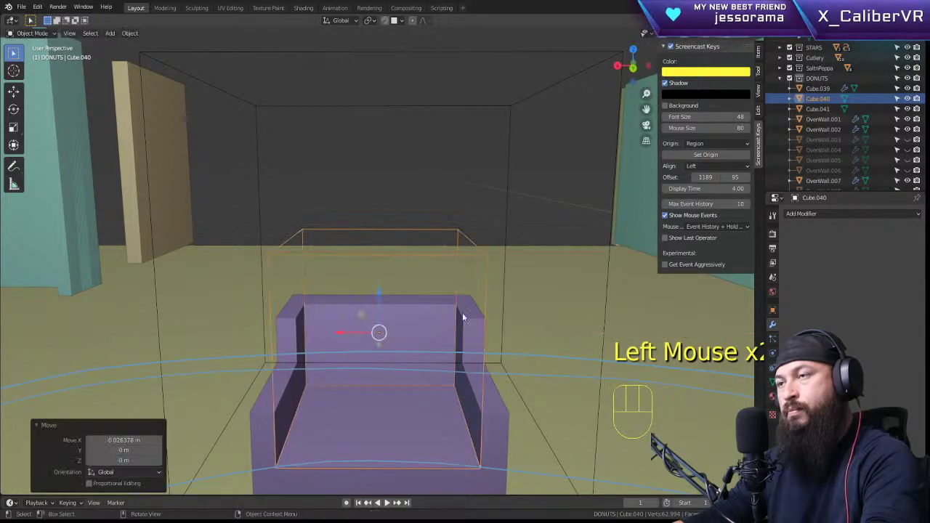
{"action": "scroll", "coordinate": [491, 327], "scroll_direction": "down", "scroll_amount": 2}
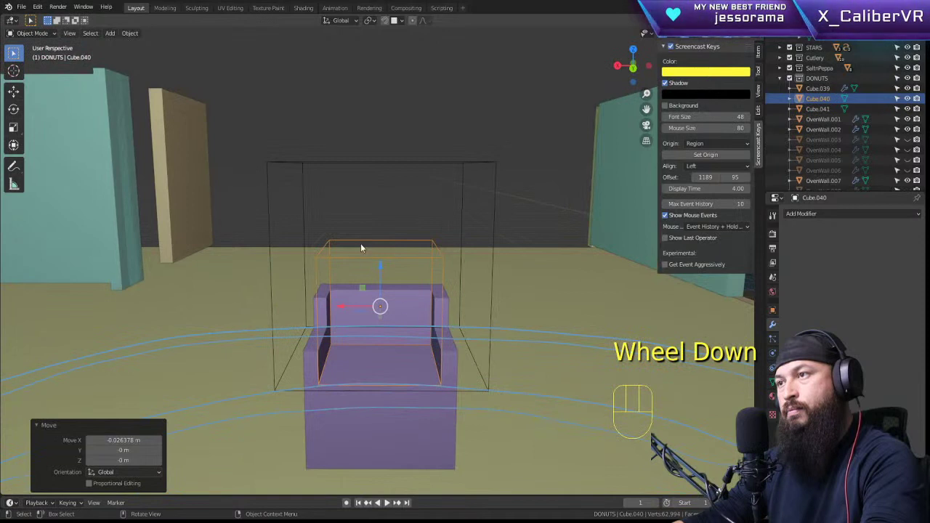
{"action": "mouse_move", "coordinate": [381, 271]}
{"action": "left_mouse_down"}
{"action": "mouse_move", "coordinate": [382, 301]}
{"action": "mouse_move", "coordinate": [386, 288]}
{"action": "left_mouse_up"}
{"action": "left_click", "coordinate": [513, 207]}
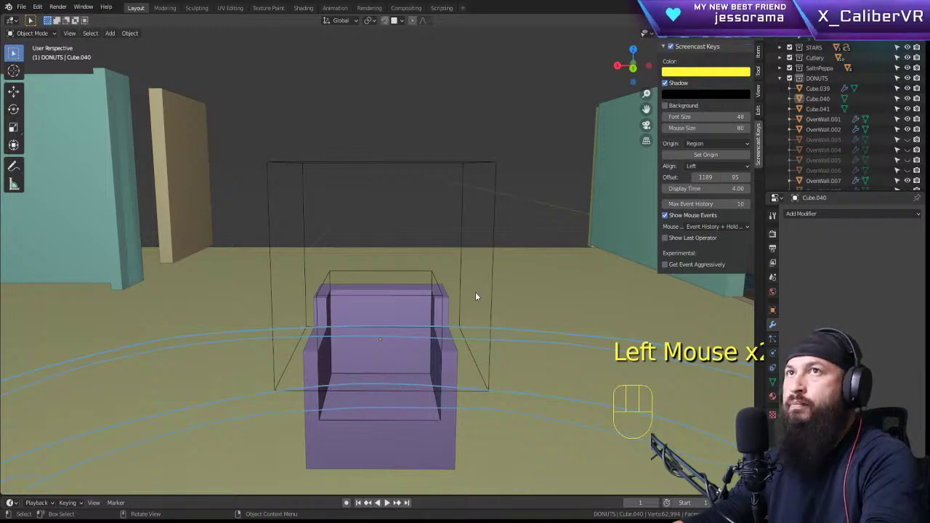
Step: Move the larger cutter Cube.041 about -0.525 m along Y to thin the armchair's backrest down to the seat cut
{"action": "middle_click_drag", "start_coordinate": [475, 294], "coordinate": [443, 349]}
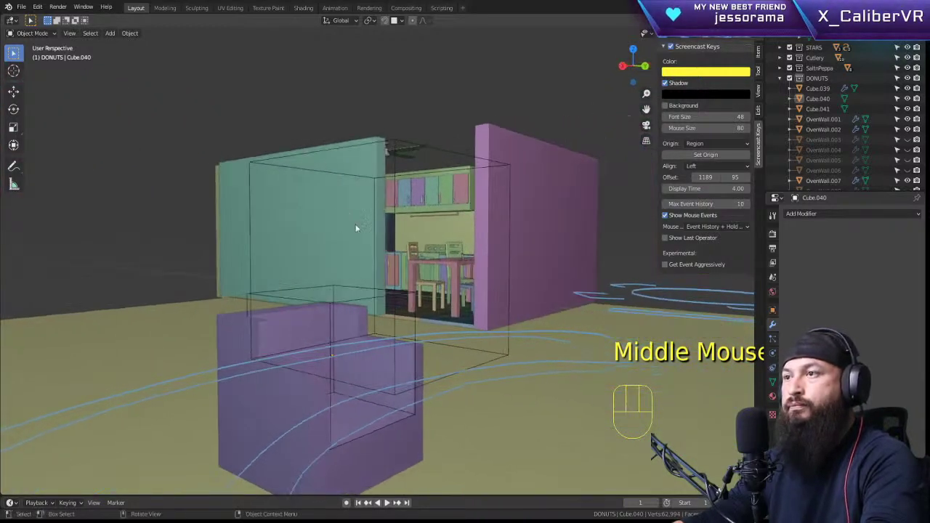
{"action": "middle_click_drag", "start_coordinate": [487, 293], "coordinate": [460, 143]}
{"action": "left_click", "coordinate": [467, 165]}
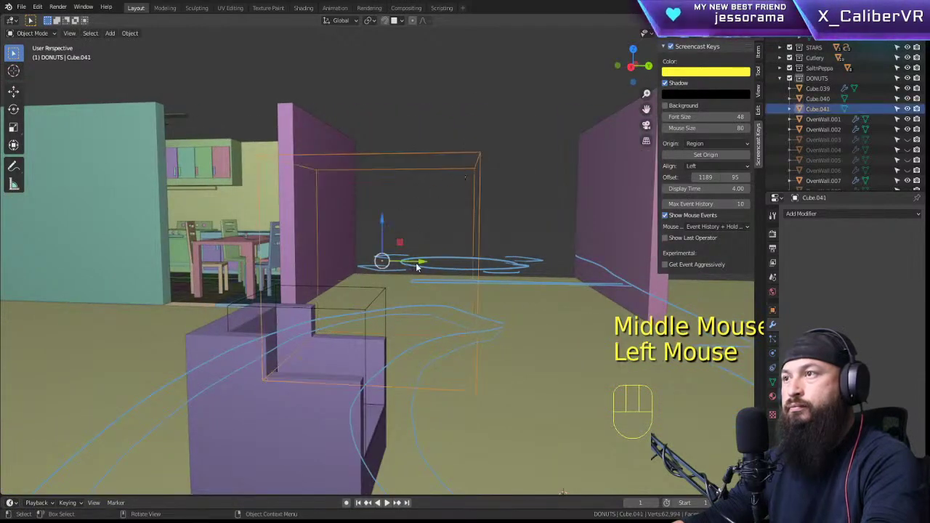
{"action": "left_click_drag", "start_coordinate": [418, 267], "coordinate": [122, 280]}
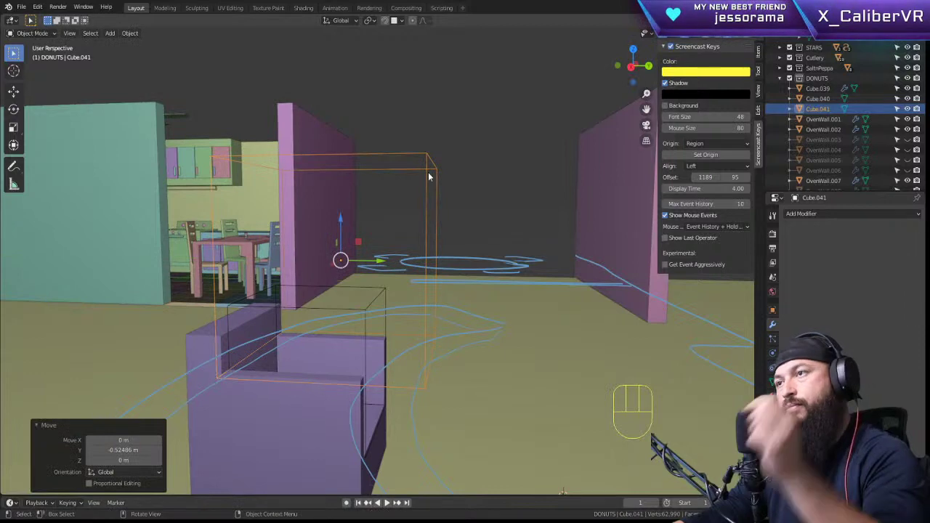
{"action": "left_click", "coordinate": [499, 125]}
Step: Select the armchair Cube.039 and apply both of its Boolean modifiers
{"action": "middle_click_drag", "start_coordinate": [444, 186], "coordinate": [304, 297]}
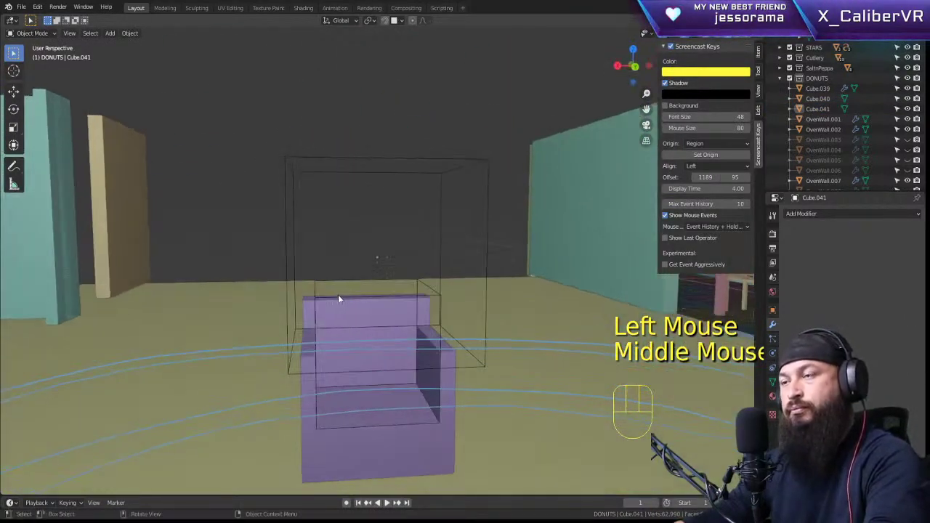
{"action": "key", "text": "Return"}
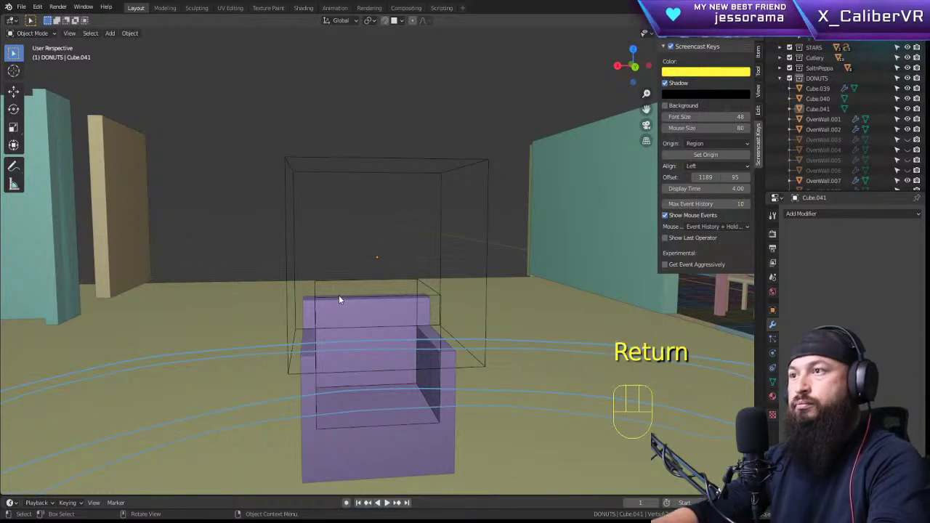
{"action": "left_click", "coordinate": [362, 463]}
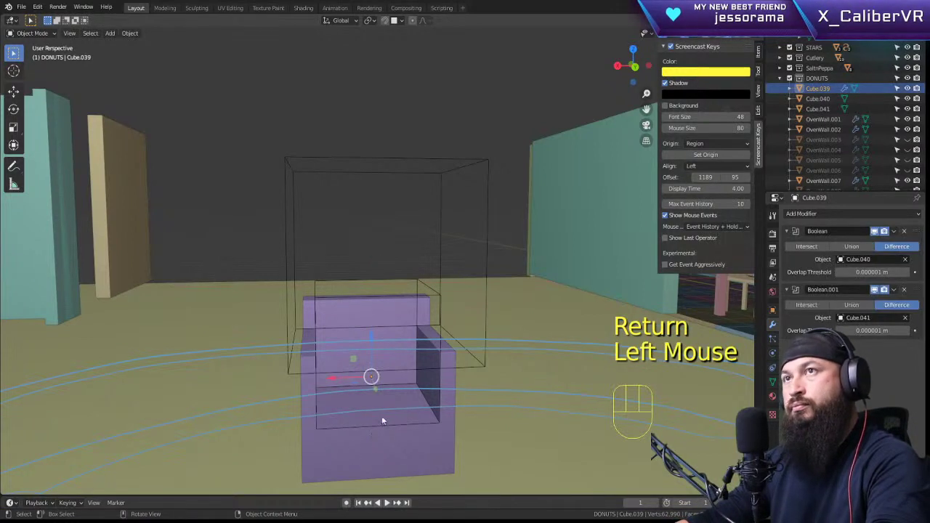
{"action": "key", "text": "ctrl+a"}
{"action": "key", "text": "ctrl+a"}
{"action": "key", "text": "ctrl+a"}
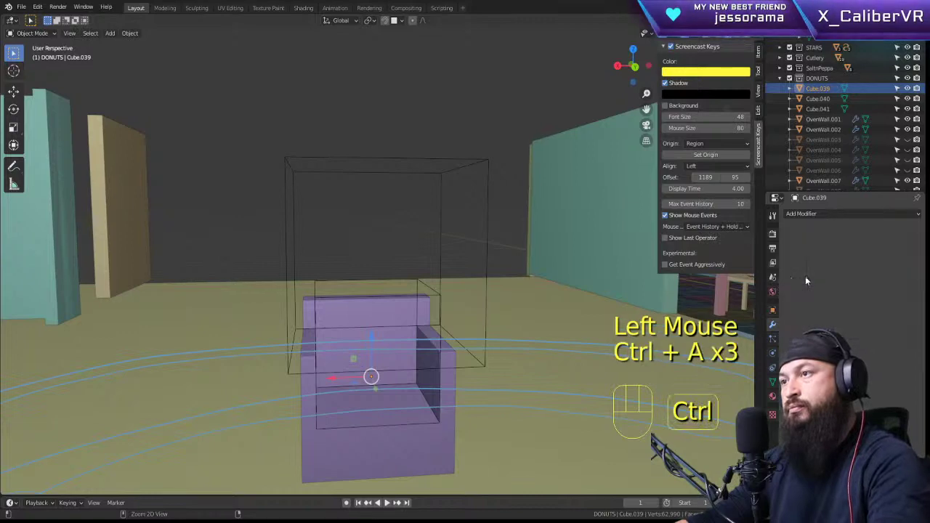
Step: Select both cutter boxes, Cube.040 and Cube.041, and delete them
{"action": "left_click_drag", "start_coordinate": [481, 120], "coordinate": [325, 272]}
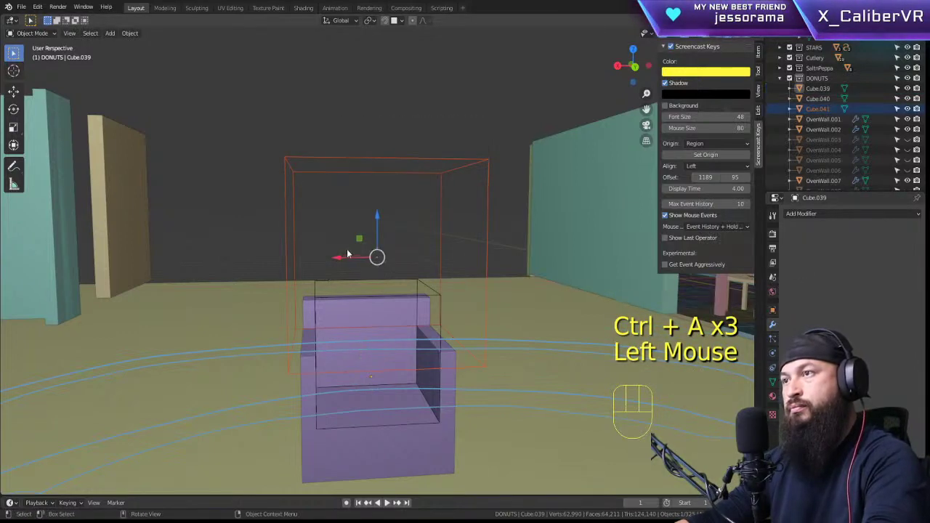
{"action": "middle_click_drag", "start_coordinate": [346, 248], "coordinate": [353, 210]}
{"action": "left_click_drag", "start_coordinate": [390, 132], "coordinate": [295, 317]}
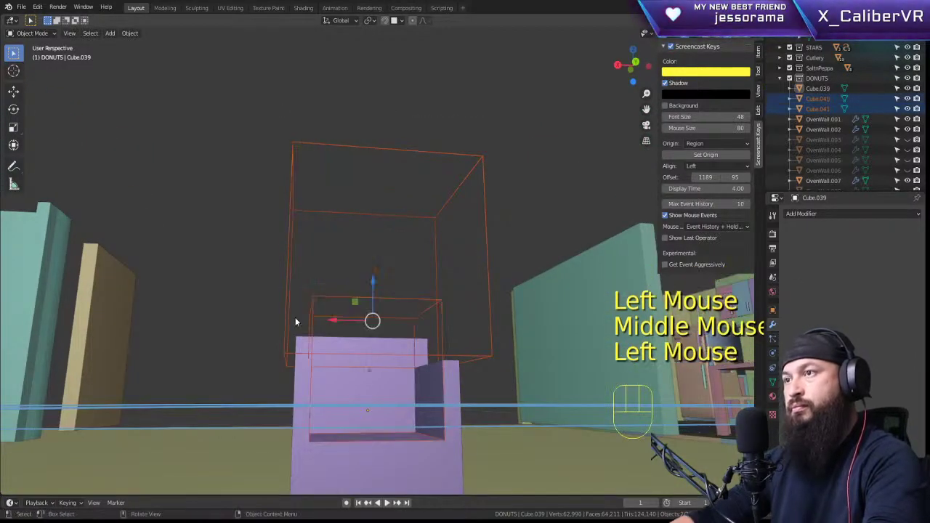
{"action": "key", "text": "Delete"}
Step: Switch the viewport to rendered shading, view the whole floor plan and place the 3D cursor beside the kitchen room
{"action": "middle_click_drag", "start_coordinate": [286, 315], "coordinate": [341, 336]}
{"action": "left_click", "coordinate": [747, 37]}
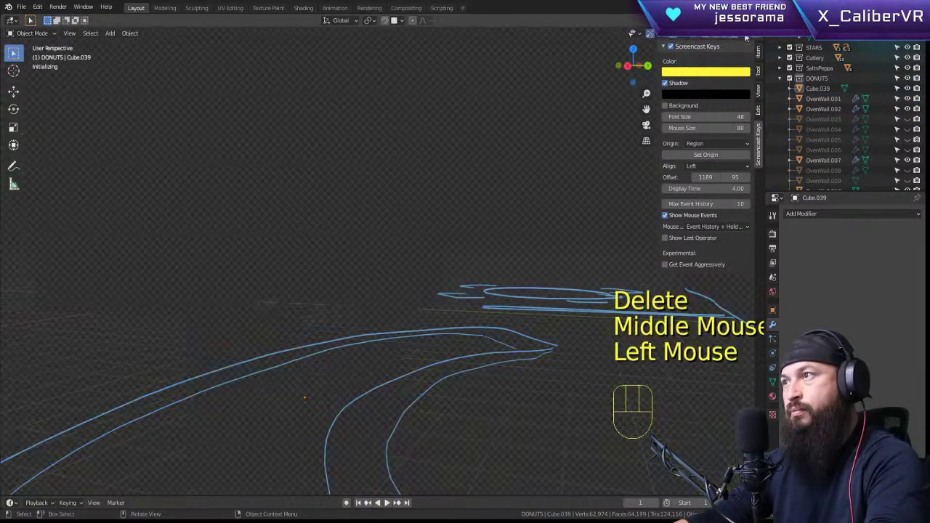
{"action": "scroll", "coordinate": [422, 331], "scroll_direction": "down", "scroll_amount": 1}
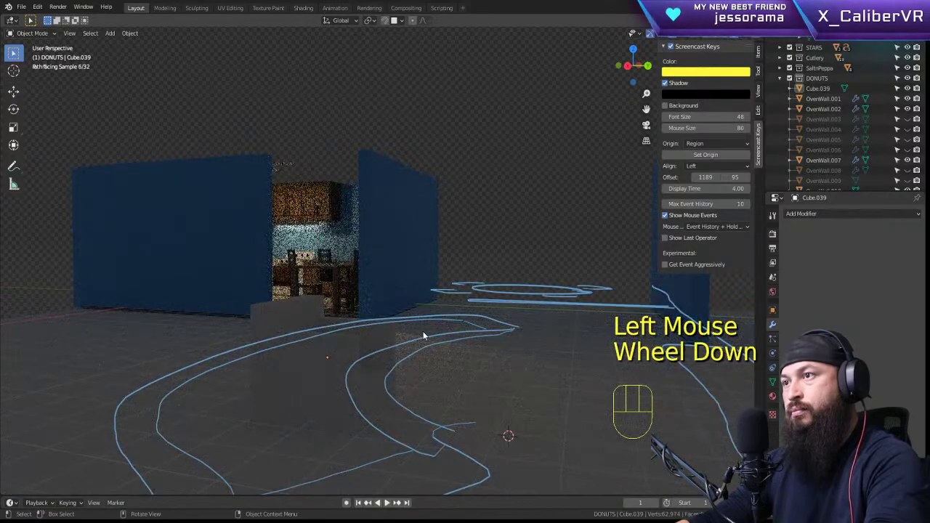
{"action": "middle_click_drag", "start_coordinate": [459, 321], "coordinate": [485, 338]}
{"action": "scroll", "coordinate": [486, 339], "scroll_direction": "down", "scroll_amount": 1}
{"action": "scroll", "coordinate": [485, 338], "scroll_direction": "down", "scroll_amount": 4}
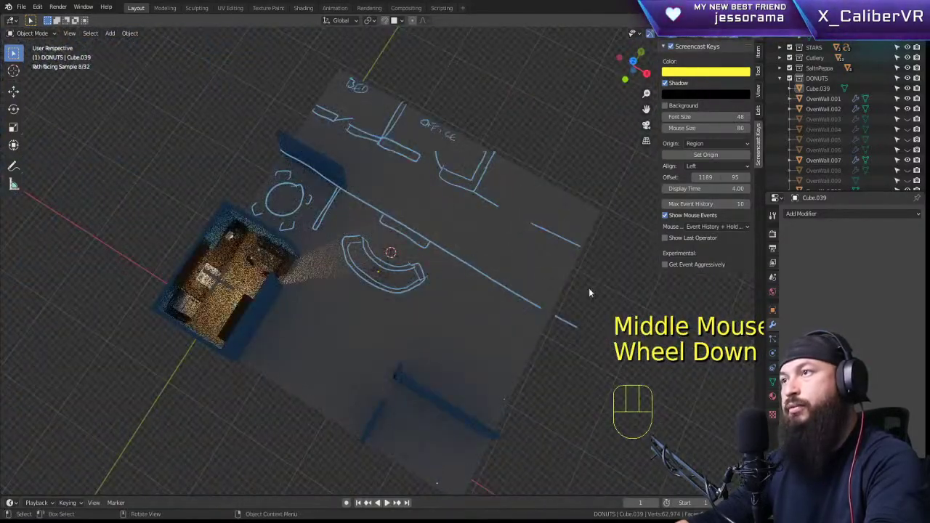
{"action": "middle_click_drag", "start_coordinate": [591, 290], "coordinate": [475, 190]}
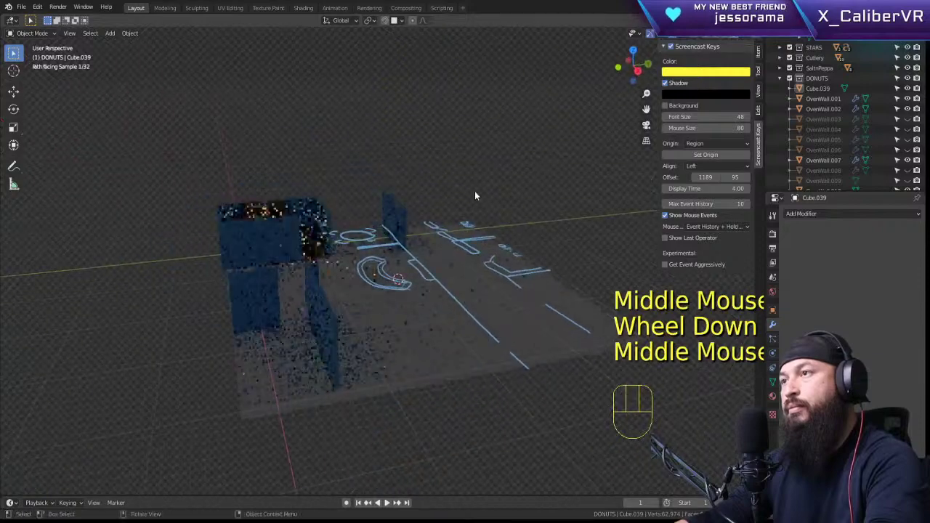
{"action": "right_click", "coordinate": [402, 196], "text": "shift"}
{"action": "middle_click_drag", "start_coordinate": [405, 201], "coordinate": [749, 256]}
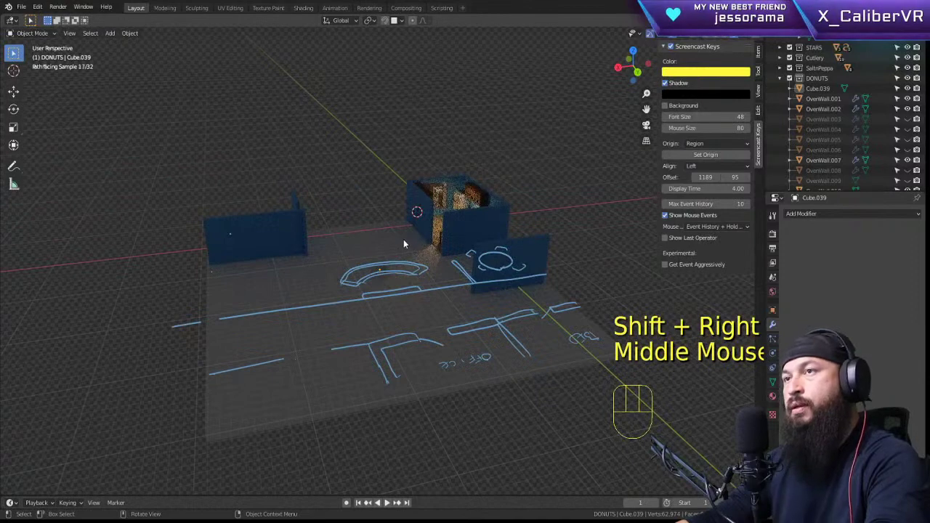
Step: Add a sun light at the 3D cursor beside the kitchen room and set its strength to 0.51
{"action": "key", "text": "shift+a"}
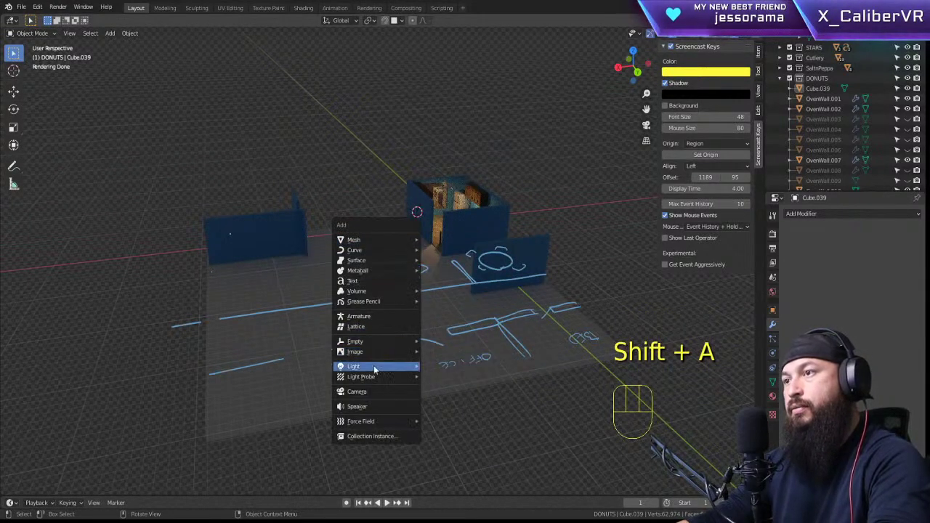
{"action": "mouse_move", "coordinate": [379, 367]}
{"action": "left_click", "coordinate": [442, 375]}
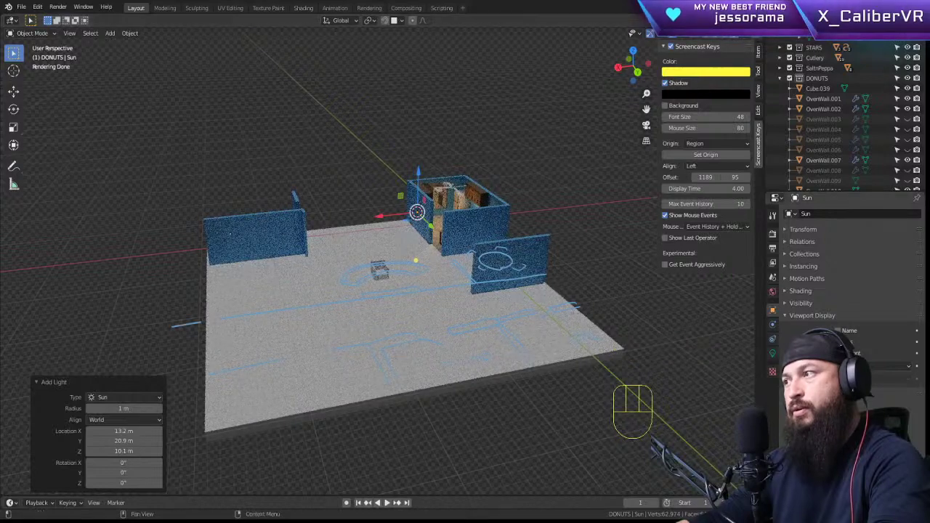
{"action": "left_click", "coordinate": [772, 356]}
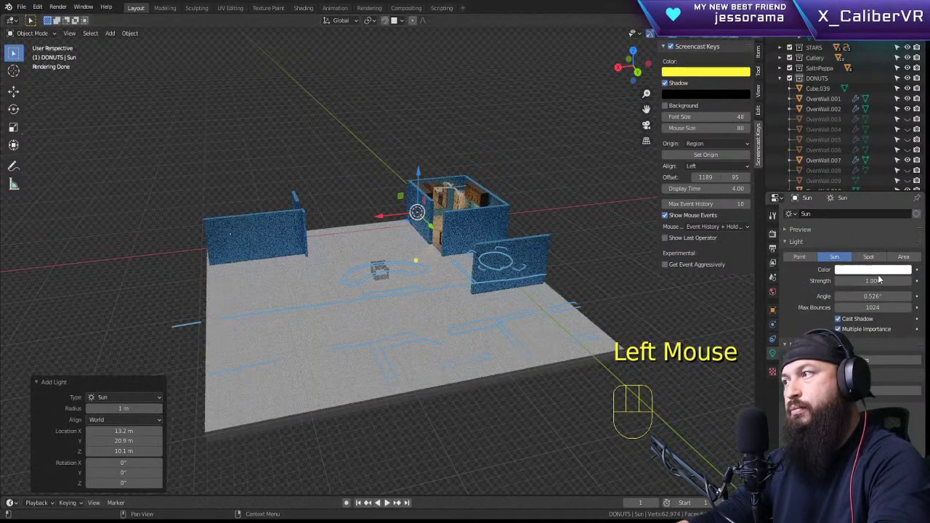
{"action": "mouse_move", "coordinate": [886, 283]}
{"action": "left_mouse_down"}
{"action": "mouse_move", "coordinate": [865, 283]}
{"action": "mouse_move", "coordinate": [878, 283]}
{"action": "left_mouse_up"}
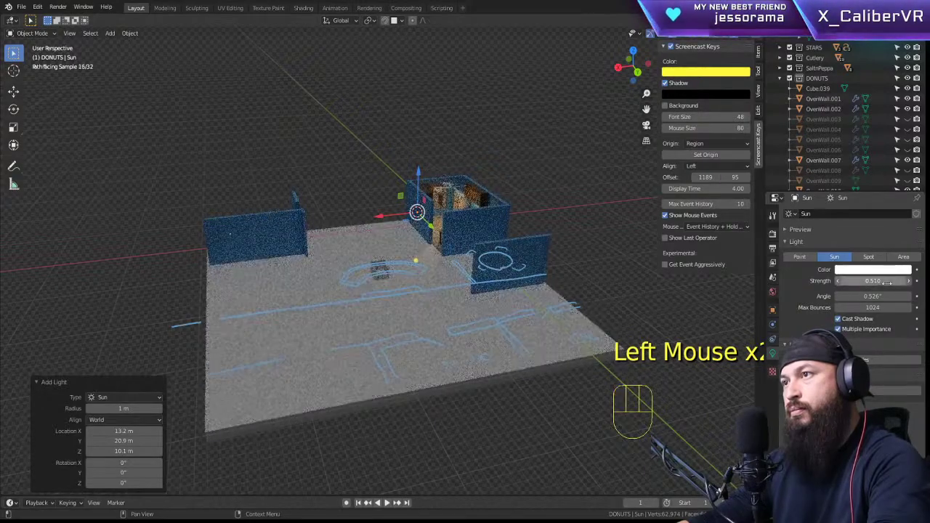
Step: Frame the armchair Cube.039 and switch the viewport to material preview shading to inspect it from the front
{"action": "middle_click_drag", "start_coordinate": [371, 298], "coordinate": [461, 279]}
{"action": "scroll", "coordinate": [461, 278], "scroll_direction": "up", "scroll_amount": 5}
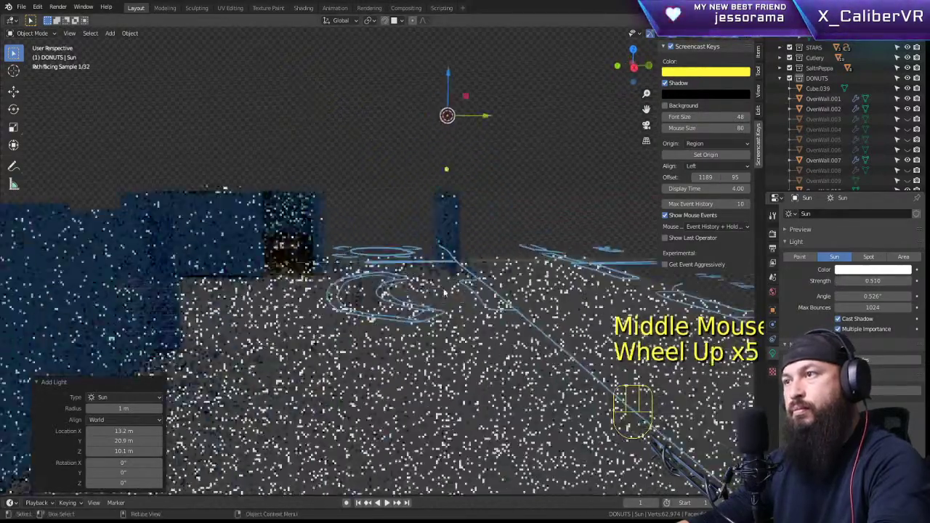
{"action": "left_click", "coordinate": [356, 293]}
{"action": "key", "text": "KP_Decimal"}
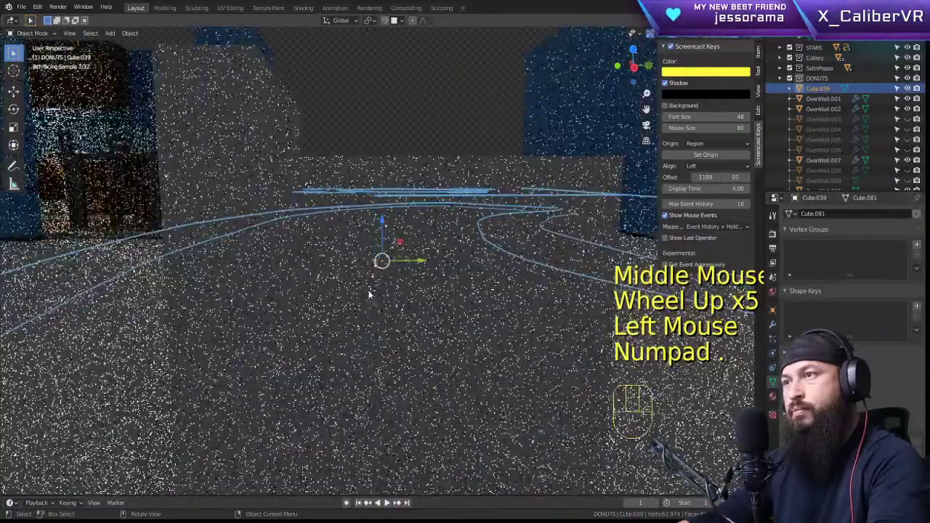
{"action": "scroll", "coordinate": [475, 237], "scroll_direction": "down", "scroll_amount": 1}
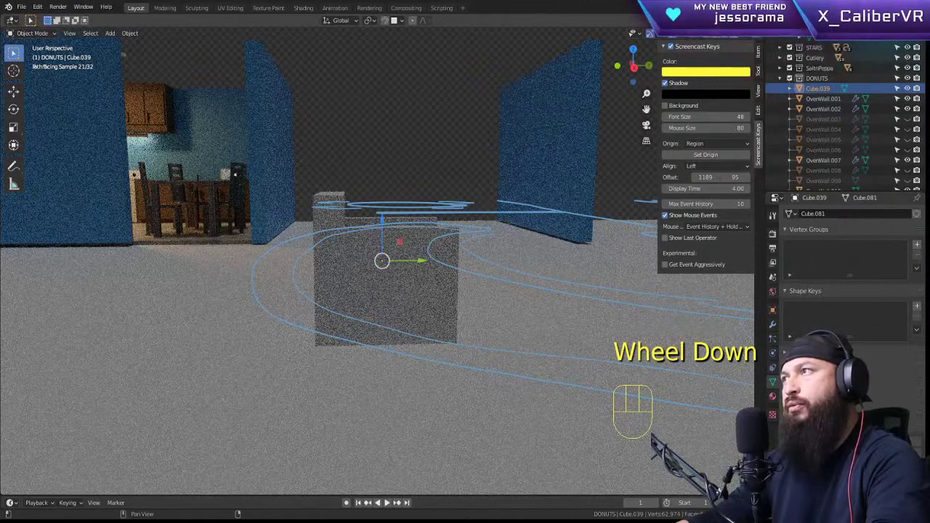
{"action": "left_click", "coordinate": [715, 35]}
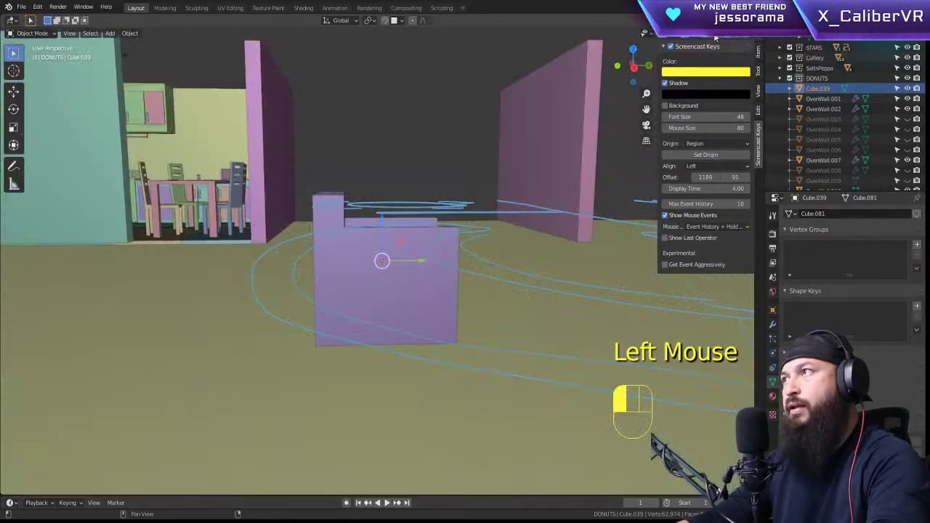
{"action": "left_click", "coordinate": [738, 37]}
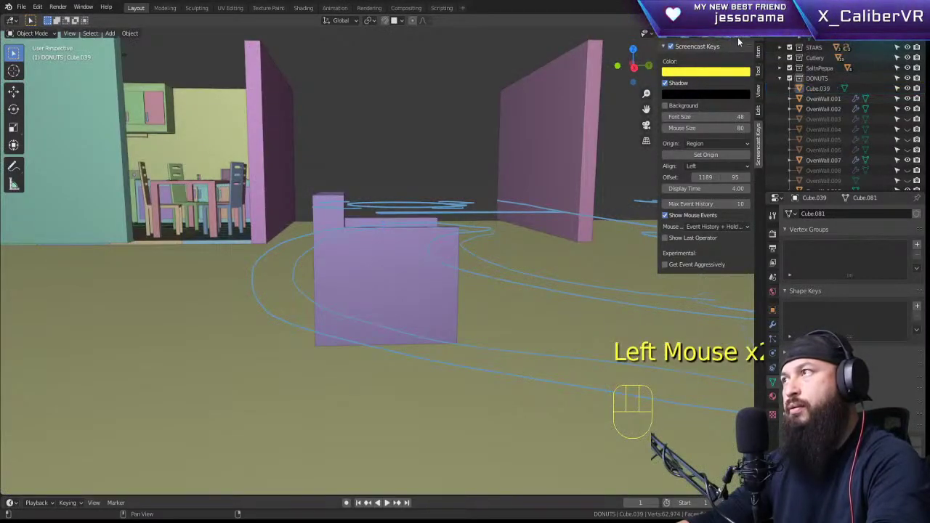
{"action": "left_click", "coordinate": [737, 37]}
{"action": "middle_click", "coordinate": [403, 253]}
{"action": "middle_click_drag", "start_coordinate": [403, 254], "coordinate": [560, 243]}
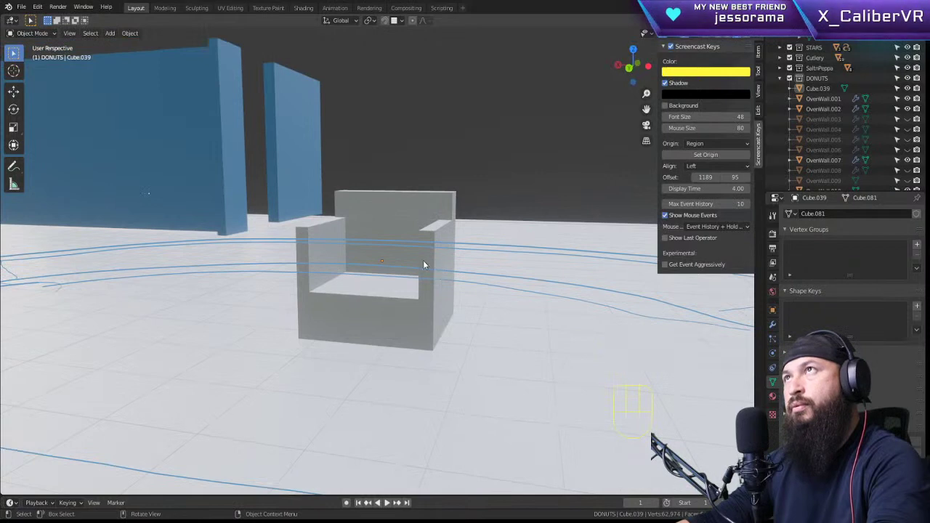
{"action": "middle_click_drag", "start_coordinate": [423, 263], "coordinate": [294, 239]}
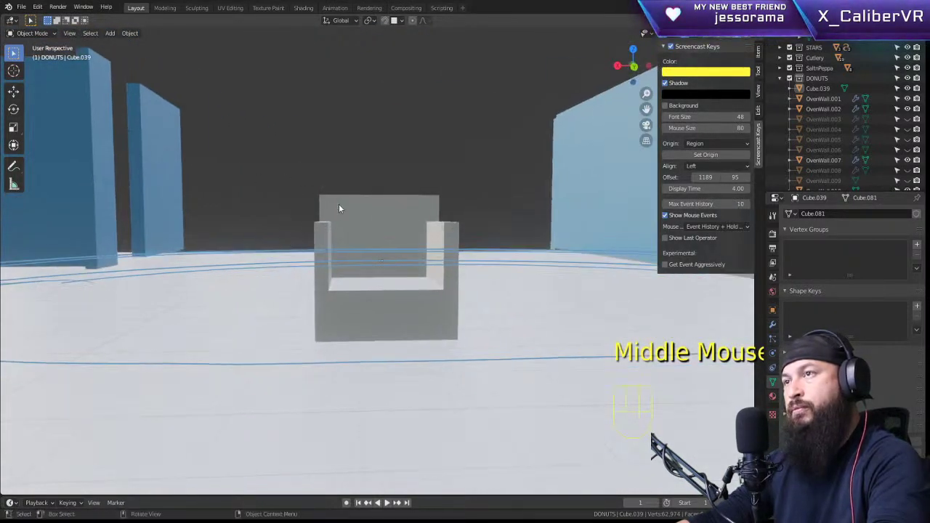
Step: Try smooth shading on the armchair Cube.039 and undo it
{"action": "left_click", "coordinate": [338, 209]}
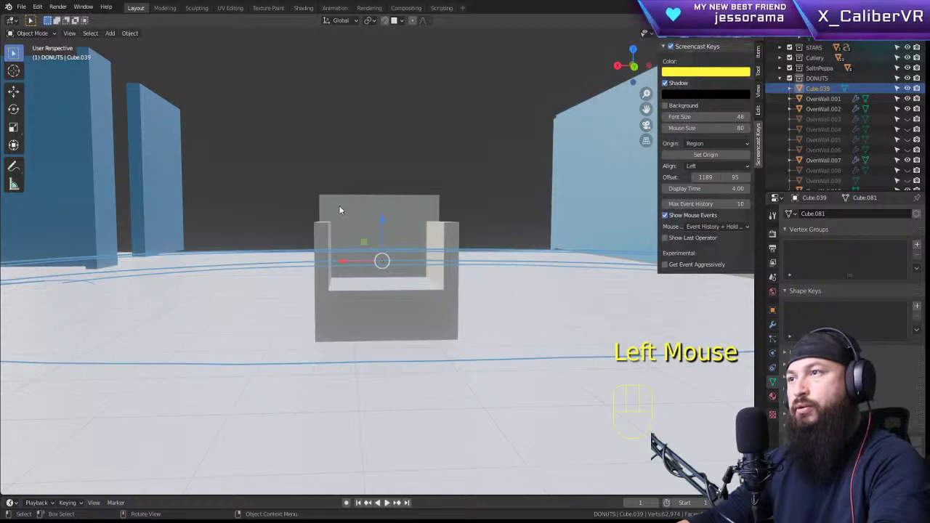
{"action": "right_click", "coordinate": [339, 209]}
{"action": "left_click", "coordinate": [345, 210]}
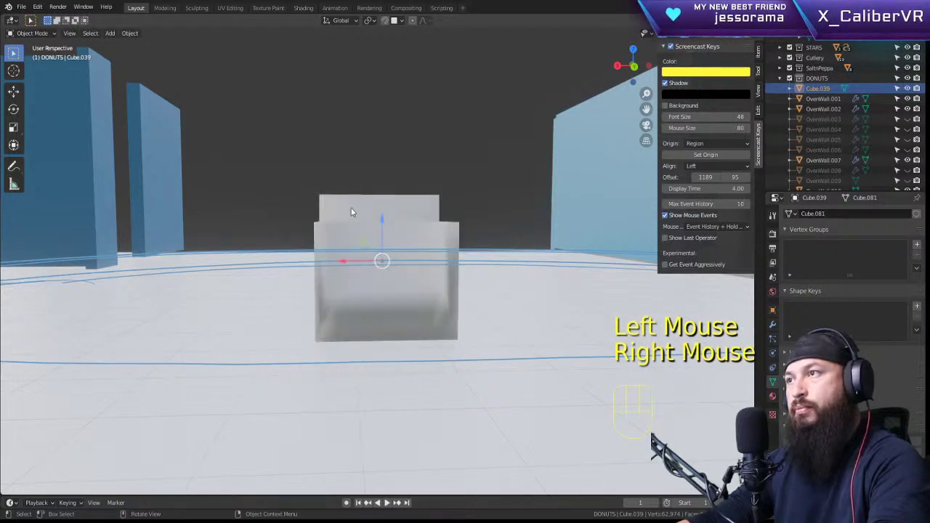
{"action": "mouse_move", "coordinate": [351, 208]}
{"action": "middle_mouse_down"}
{"action": "mouse_move", "coordinate": [442, 242]}
{"action": "mouse_move", "coordinate": [400, 279]}
{"action": "mouse_move", "coordinate": [332, 244]}
{"action": "mouse_move", "coordinate": [326, 222]}
{"action": "mouse_move", "coordinate": [338, 202]}
{"action": "mouse_move", "coordinate": [370, 217]}
{"action": "mouse_move", "coordinate": [479, 221]}
{"action": "mouse_move", "coordinate": [491, 244]}
{"action": "mouse_move", "coordinate": [452, 249]}
{"action": "middle_mouse_up"}
{"action": "key", "text": "ctrl+z"}
{"action": "scroll", "coordinate": [459, 215], "scroll_direction": "up", "scroll_amount": 5}
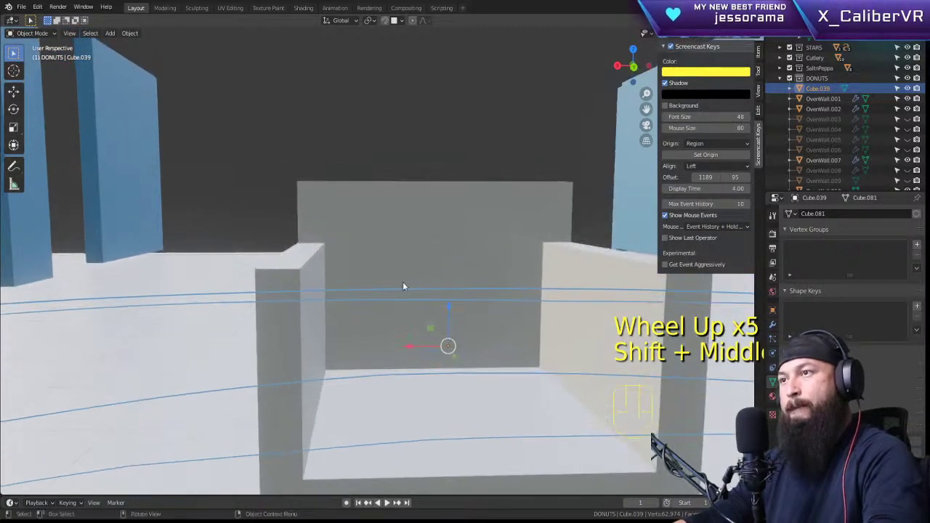
{"action": "mouse_move", "coordinate": [403, 283]}
{"action": "middle_mouse_down"}
{"action": "mouse_move", "coordinate": [378, 300]}
{"action": "mouse_move", "coordinate": [399, 290]}
{"action": "middle_mouse_up"}
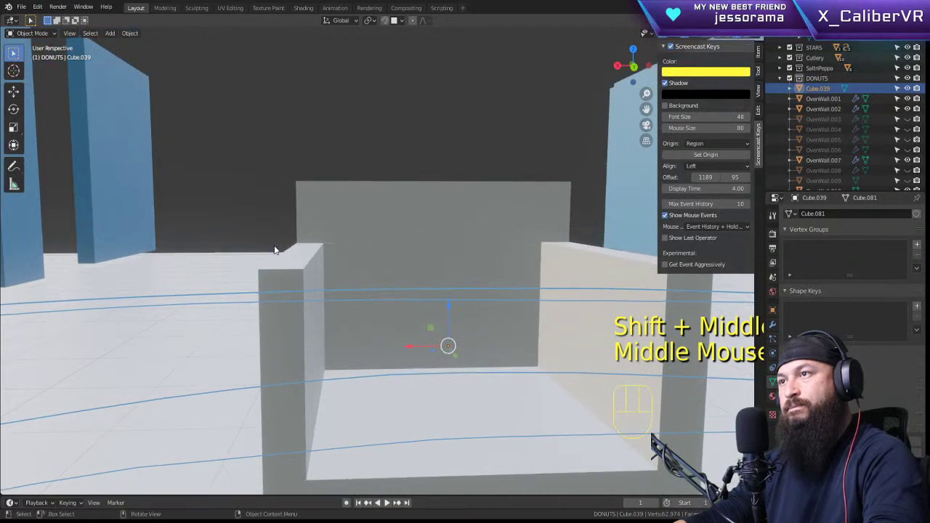
{"action": "left_click", "coordinate": [289, 262]}
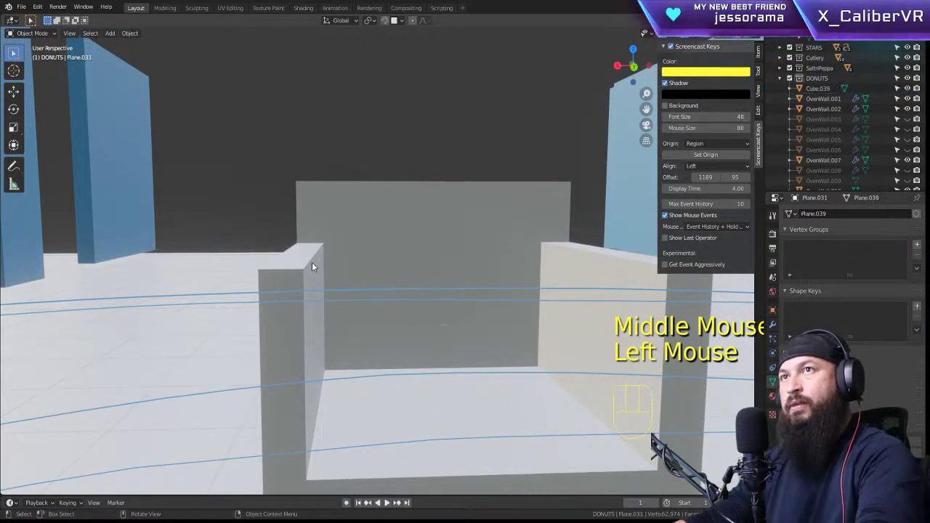
{"action": "key", "text": "Tab"}
{"action": "key", "text": "3"}
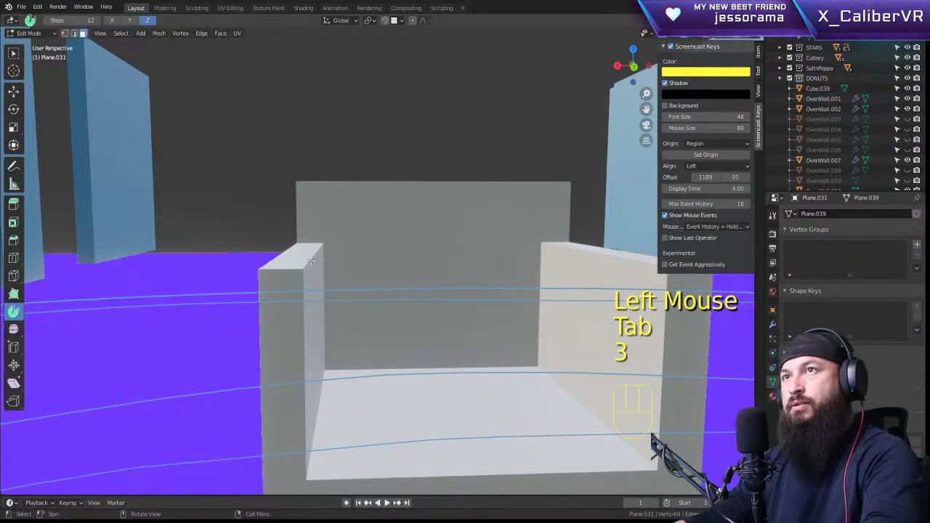
{"action": "key", "text": "2"}
{"action": "left_click", "coordinate": [311, 261]}
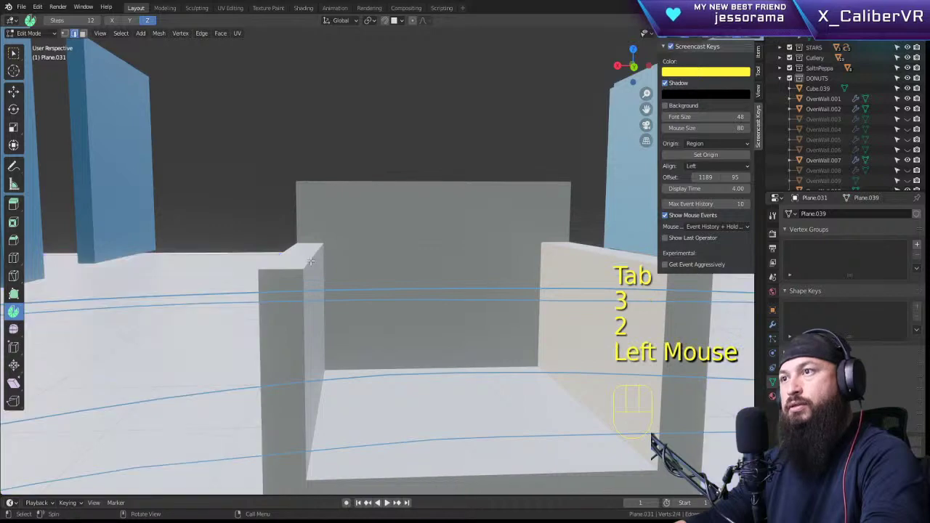
{"action": "left_click", "coordinate": [274, 273], "text": "shift"}
{"action": "middle_click_drag", "start_coordinate": [274, 272], "coordinate": [348, 283]}
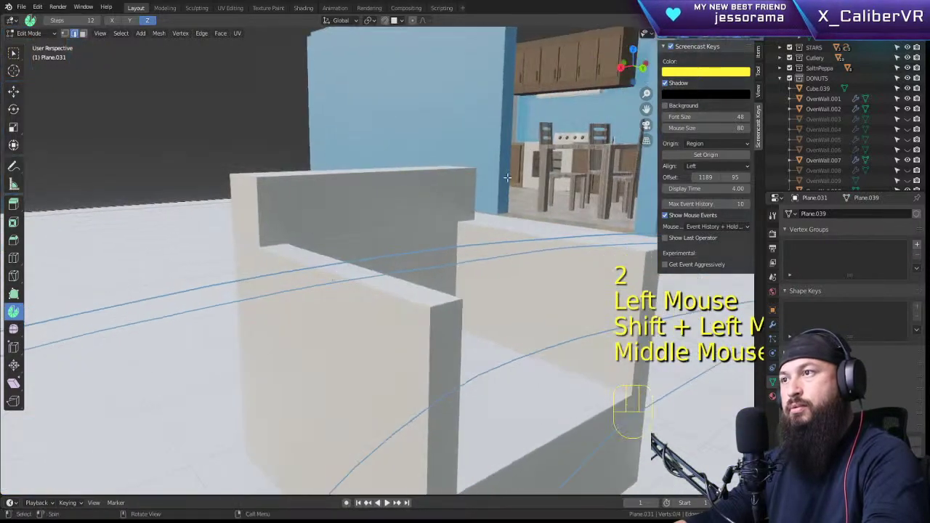
Step: Switch the viewport to solid shading and enter Edit Mode on the armchair Cube.039 with the Select Box tool
{"action": "left_click", "coordinate": [723, 36]}
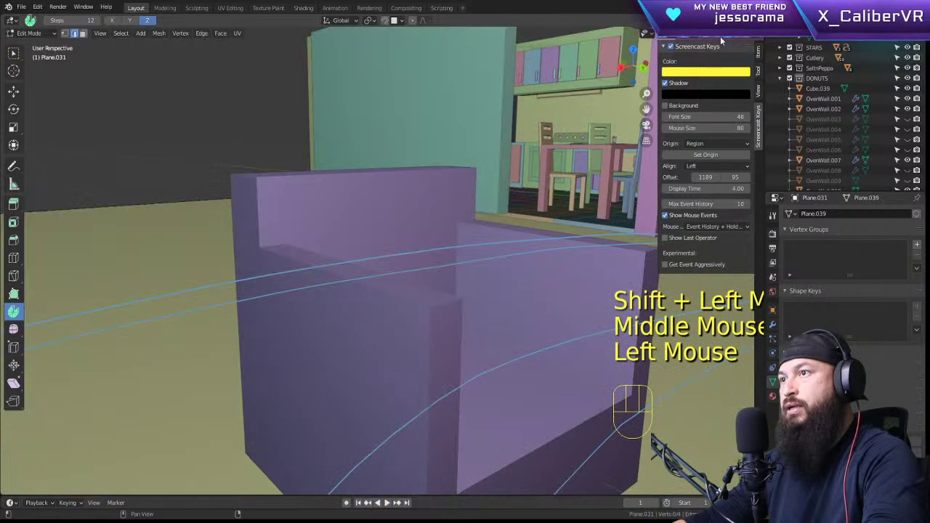
{"action": "left_click", "coordinate": [392, 294]}
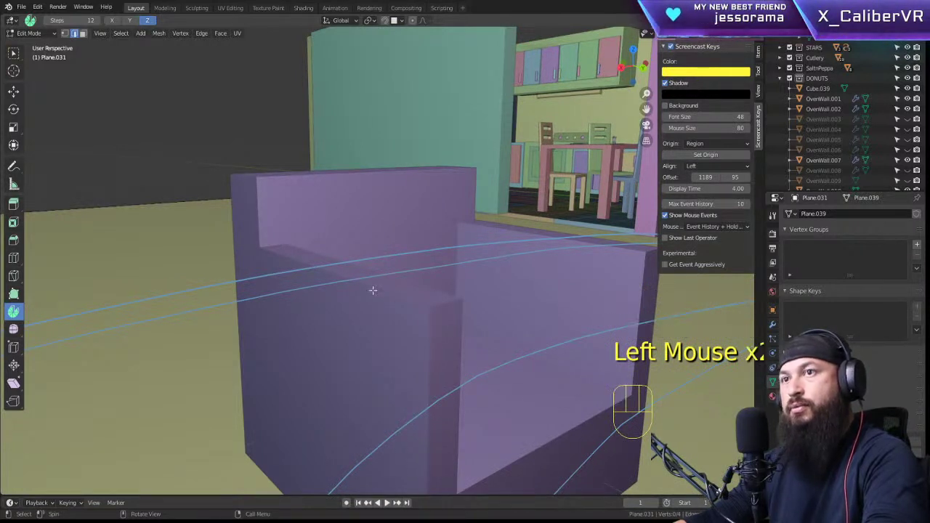
{"action": "left_click", "coordinate": [13, 53]}
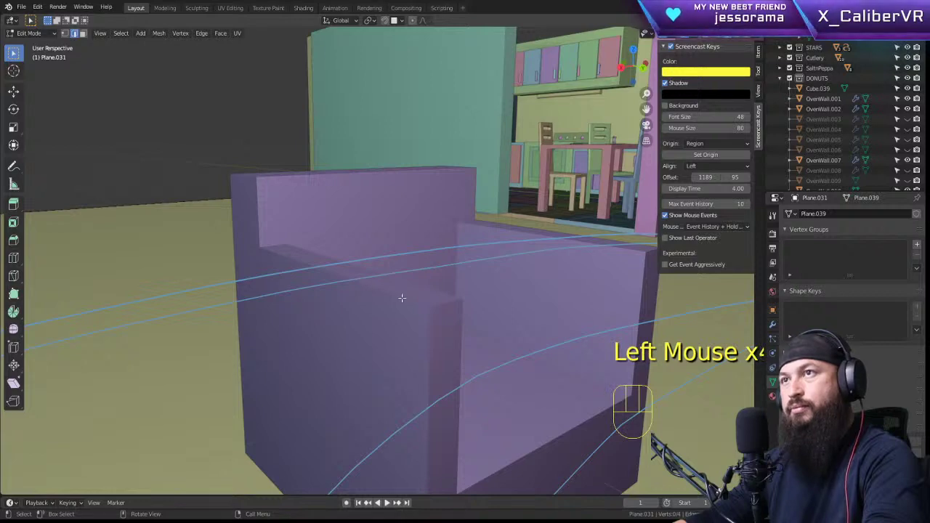
{"action": "middle_click_drag", "start_coordinate": [402, 298], "coordinate": [381, 311]}
{"action": "key", "text": "Tab"}
{"action": "left_click", "coordinate": [374, 263]}
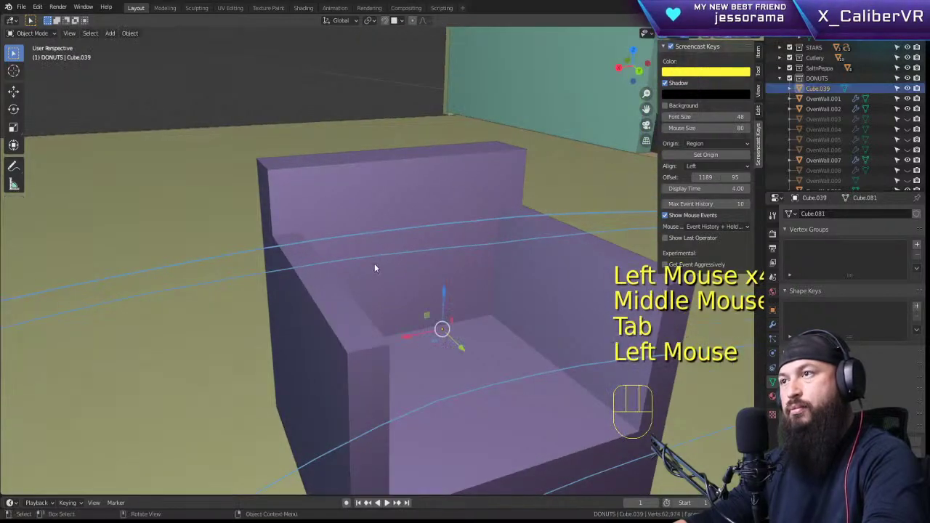
{"action": "key", "text": "Tab"}
Step: Select the outer, inner and front top edges of the +X armrest and try a 4-segment bevel on them
{"action": "left_click", "coordinate": [300, 277]}
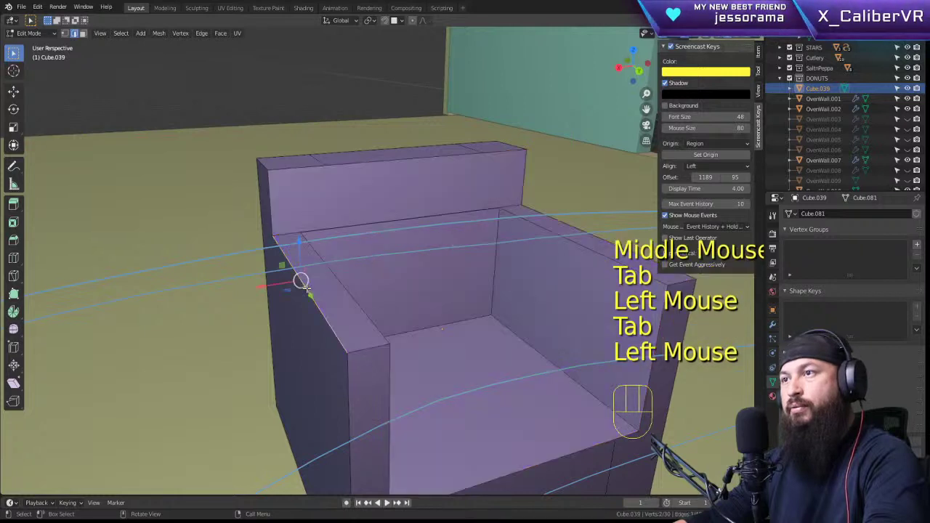
{"action": "left_click", "coordinate": [347, 298], "text": "shift"}
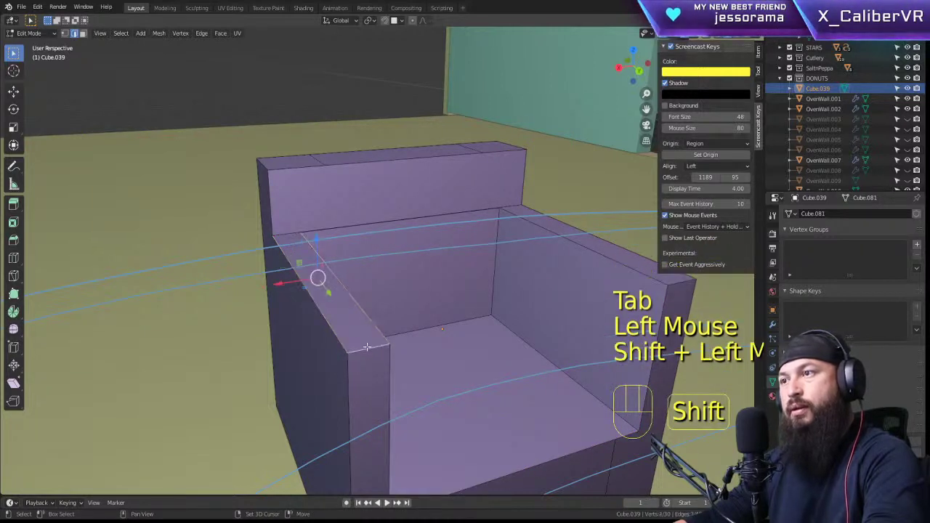
{"action": "key", "text": "ctrl+b"}
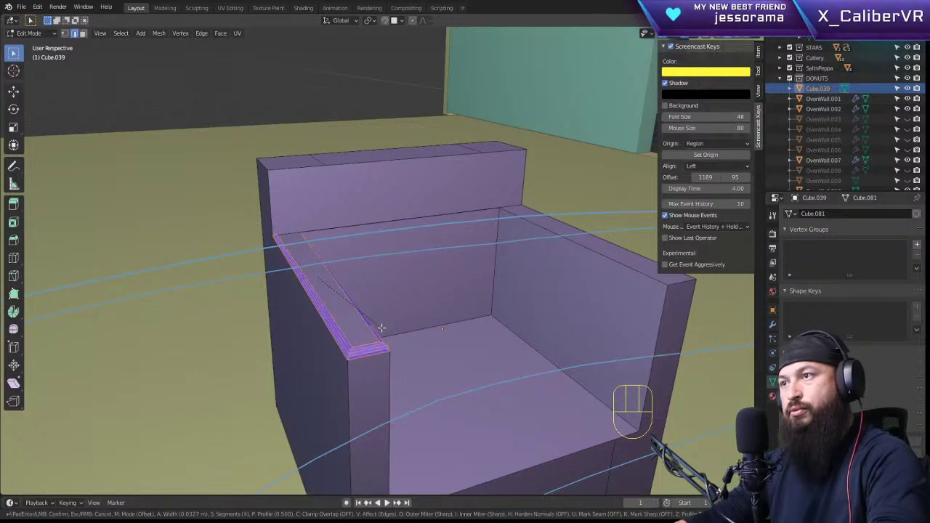
{"action": "scroll", "coordinate": [382, 327], "scroll_direction": "up", "scroll_amount": 1}
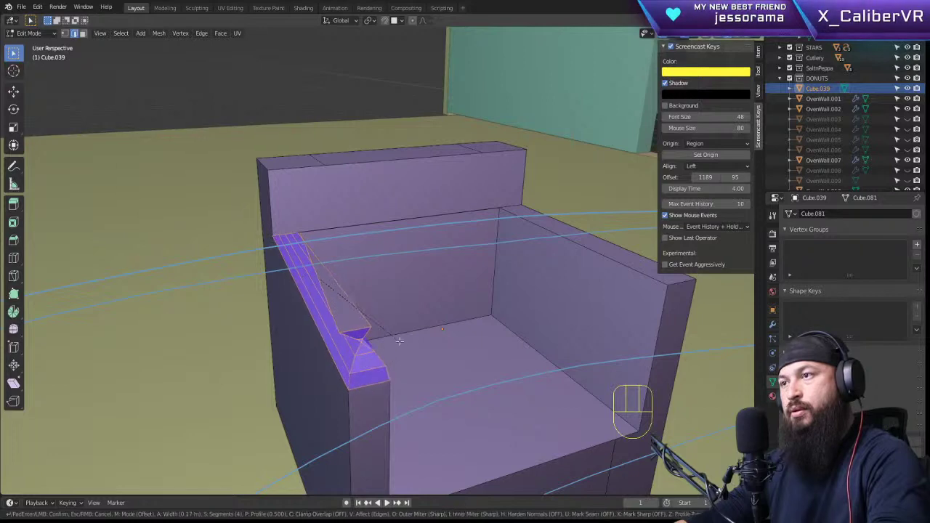
{"action": "key", "text": "Escape"}
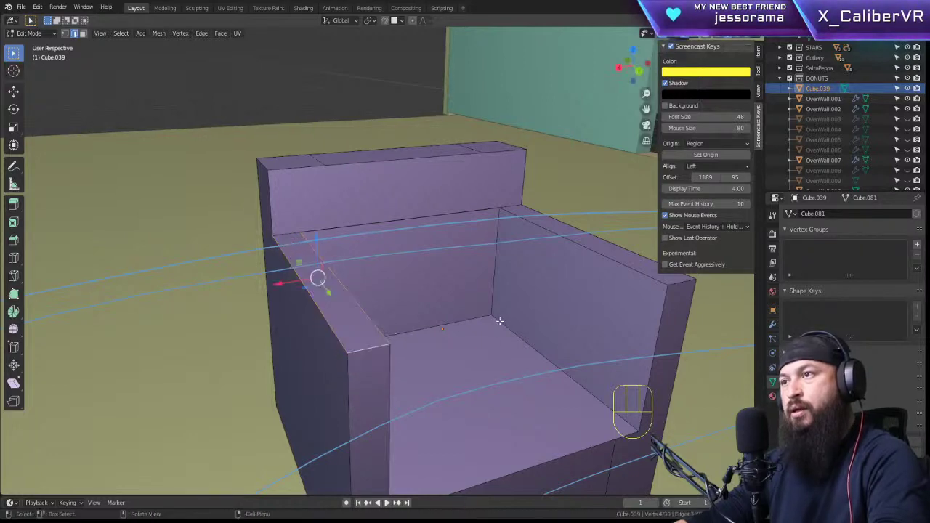
Step: Add the opposite armrest's inner, outer and front top edges to the selection and try bevelling both armrests together
{"action": "middle_click_drag", "start_coordinate": [499, 321], "coordinate": [420, 317], "text": "shift"}
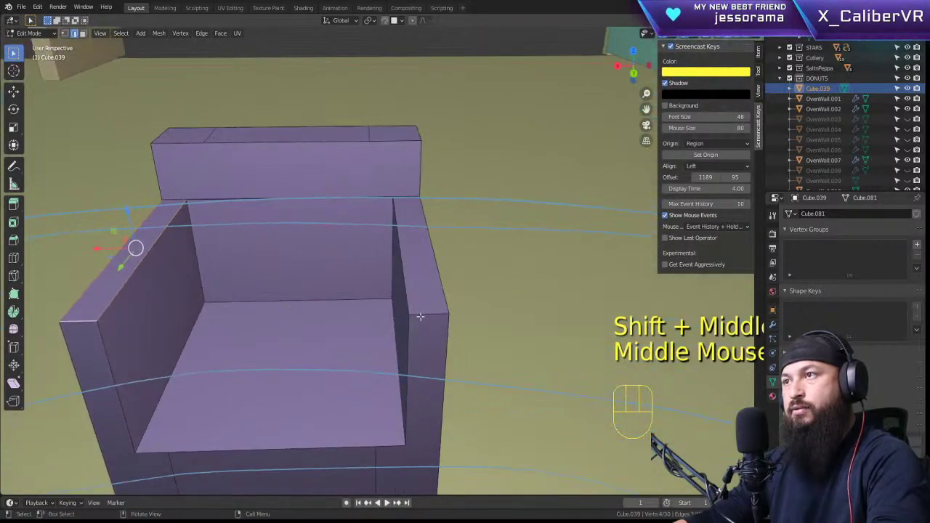
{"action": "left_click", "coordinate": [404, 278], "text": "shift"}
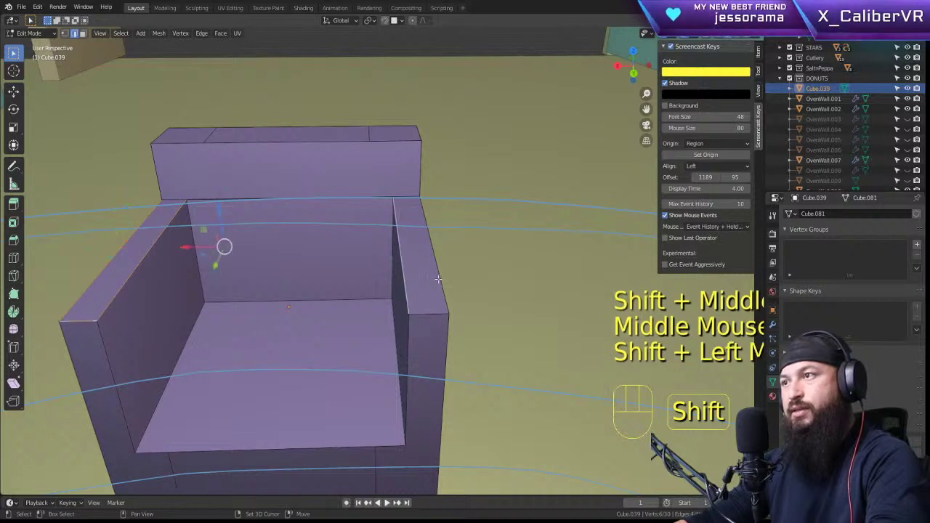
{"action": "left_click", "coordinate": [438, 279], "text": "shift"}
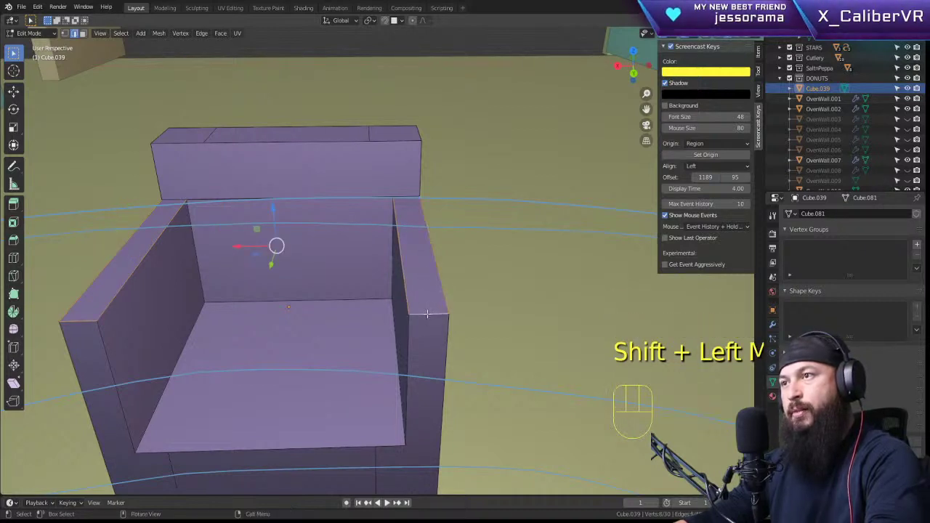
{"action": "key", "text": "ctrl+b"}
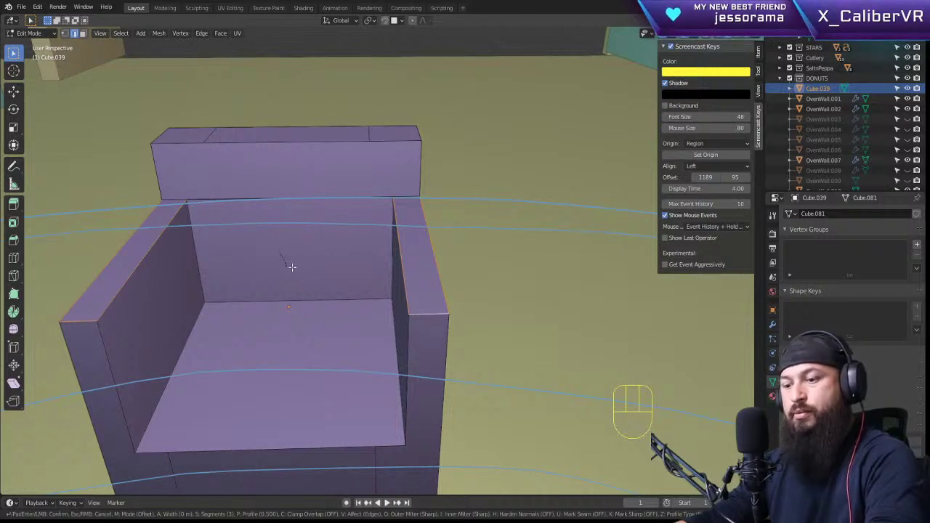
{"action": "left_click", "coordinate": [422, 336]}
Step: Try a 3-segment bevel about 0.12 m wide on the +X armrest's top edges and both front vertical edges, and undo it
{"action": "left_click", "coordinate": [92, 288]}
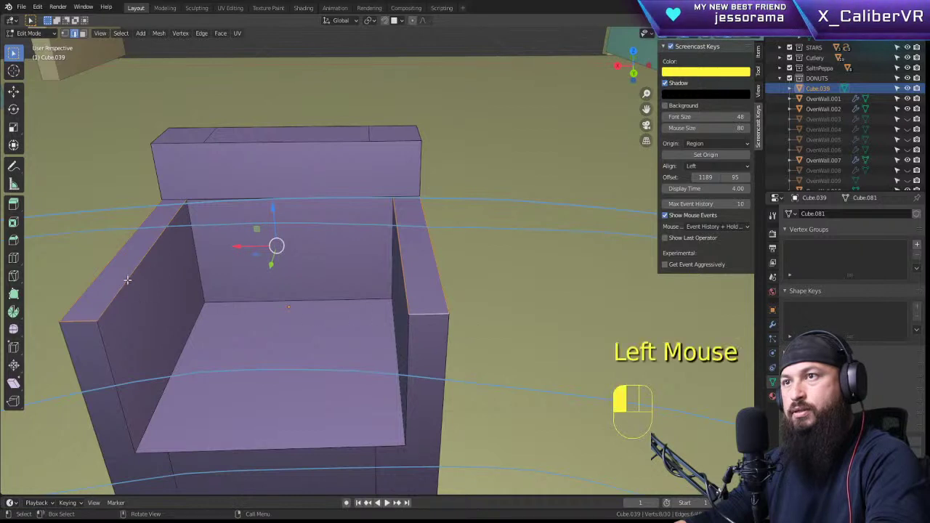
{"action": "left_click", "coordinate": [84, 312], "text": "shift"}
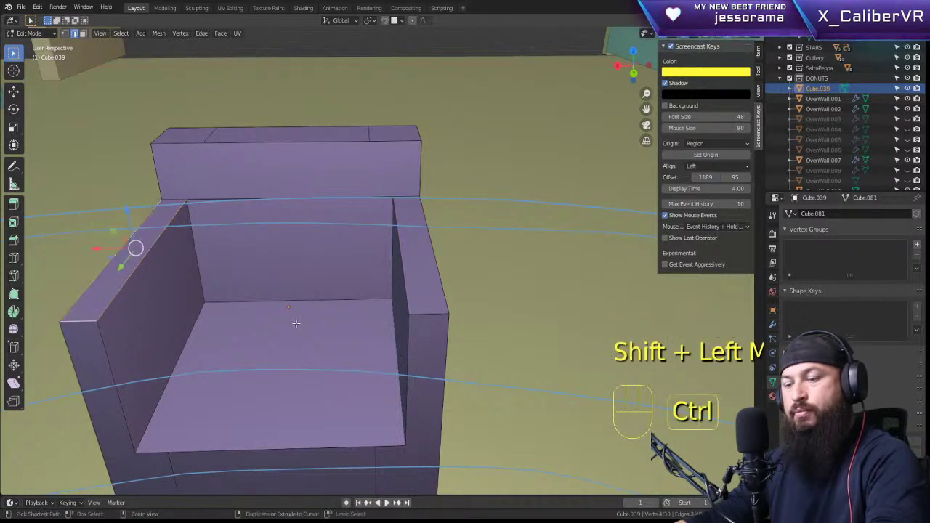
{"action": "left_click", "coordinate": [105, 348], "text": "shift"}
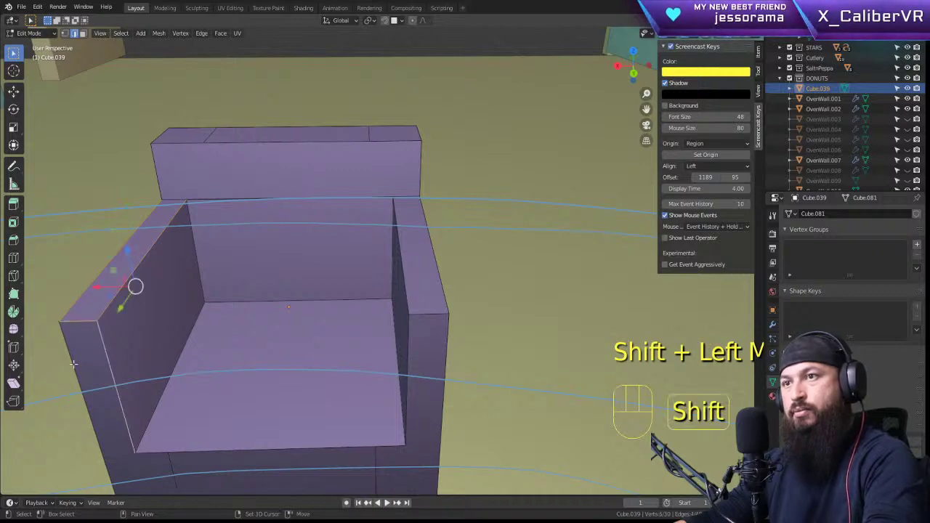
{"action": "middle_click_drag", "start_coordinate": [70, 363], "coordinate": [255, 326]}
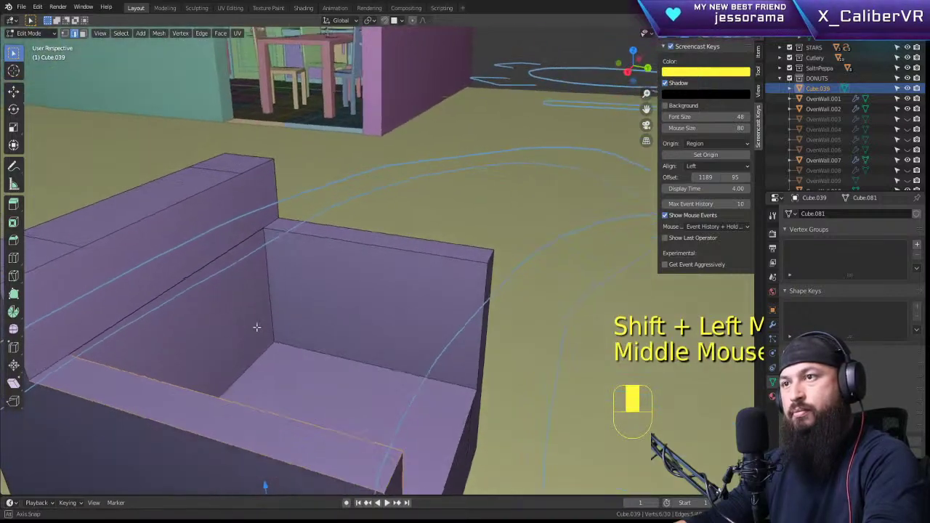
{"action": "scroll", "coordinate": [257, 327], "scroll_direction": "down", "scroll_amount": 2}
{"action": "key", "text": "ctrl+b"}
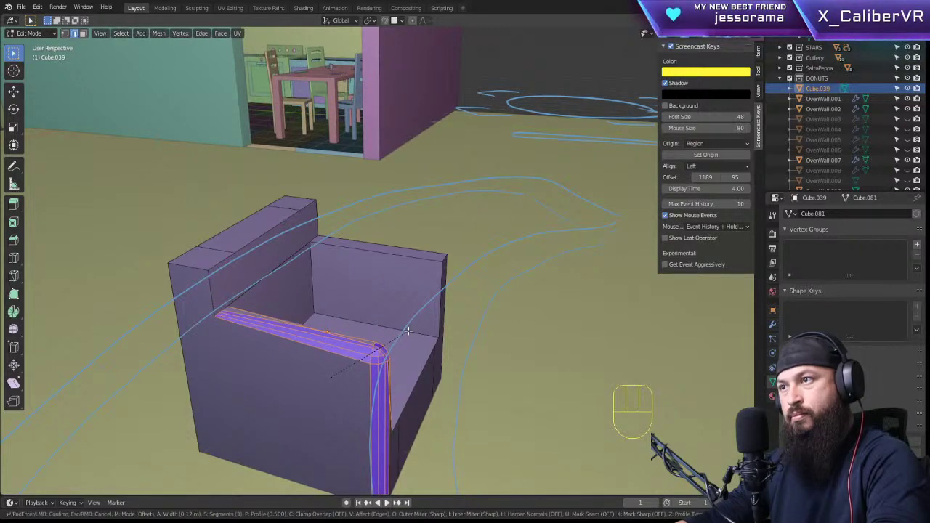
{"action": "left_click", "coordinate": [409, 332]}
{"action": "middle_click_drag", "start_coordinate": [408, 331], "coordinate": [320, 194]}
{"action": "left_click", "coordinate": [309, 226]}
{"action": "middle_click_drag", "start_coordinate": [310, 231], "coordinate": [290, 338]}
{"action": "key", "text": "ctrl+z"}
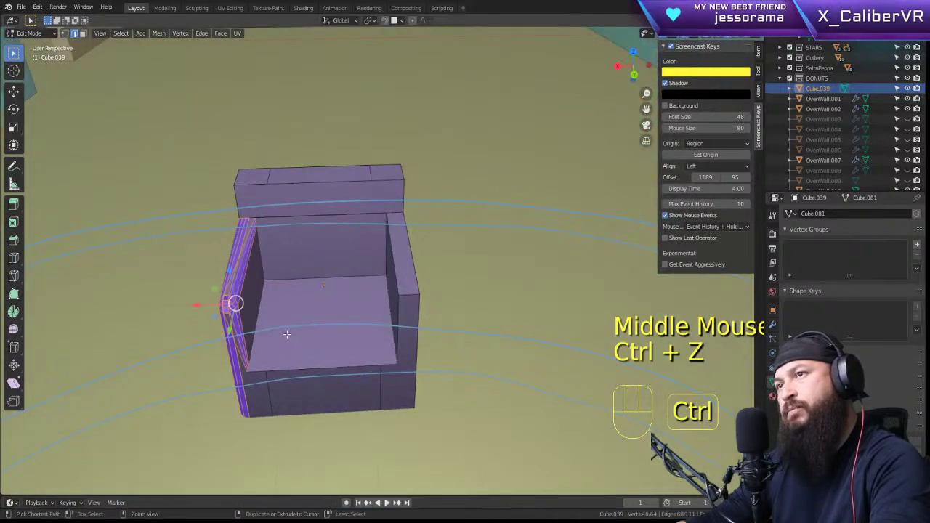
{"action": "key", "text": "ctrl+z"}
Step: Select all the perimeter edges of the backrest's top face and bevel them 0.203 m with 3 segments
{"action": "left_click", "coordinate": [331, 178]}
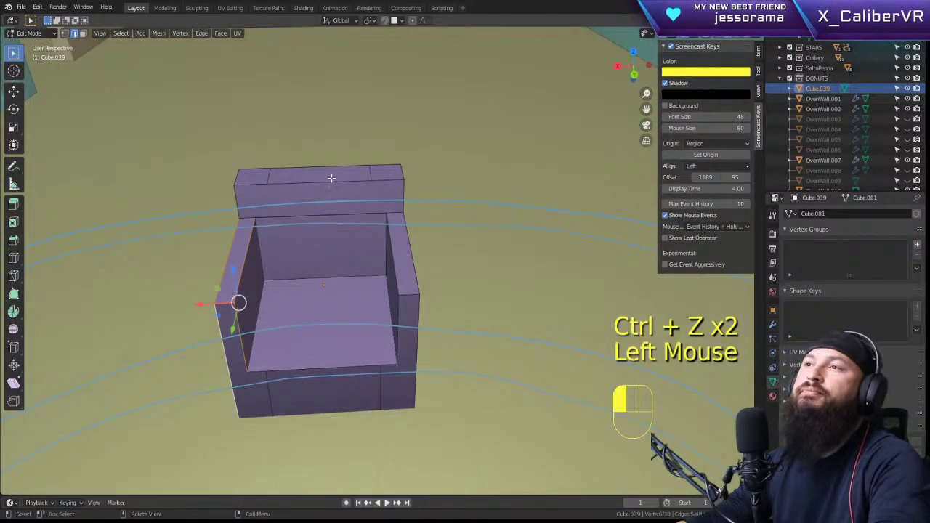
{"action": "left_click", "coordinate": [404, 173], "text": "shift"}
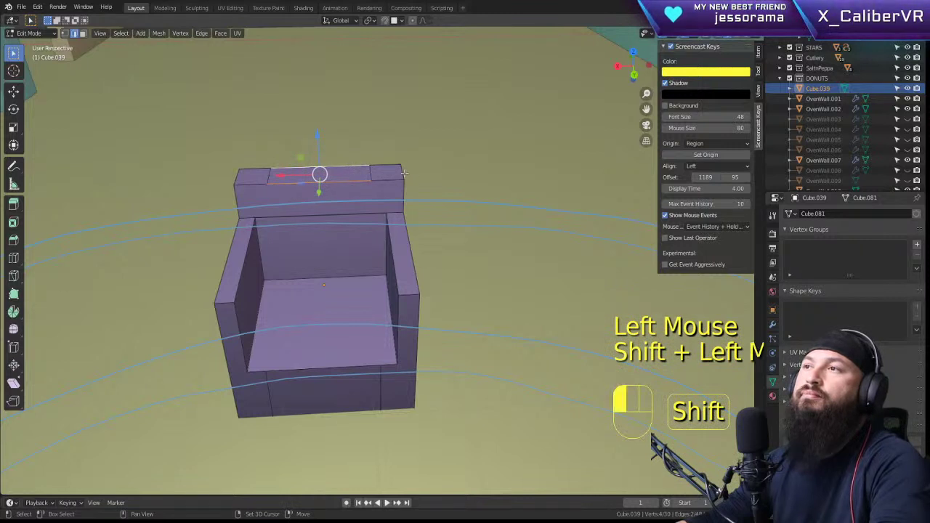
{"action": "left_click", "coordinate": [240, 176], "text": "shift"}
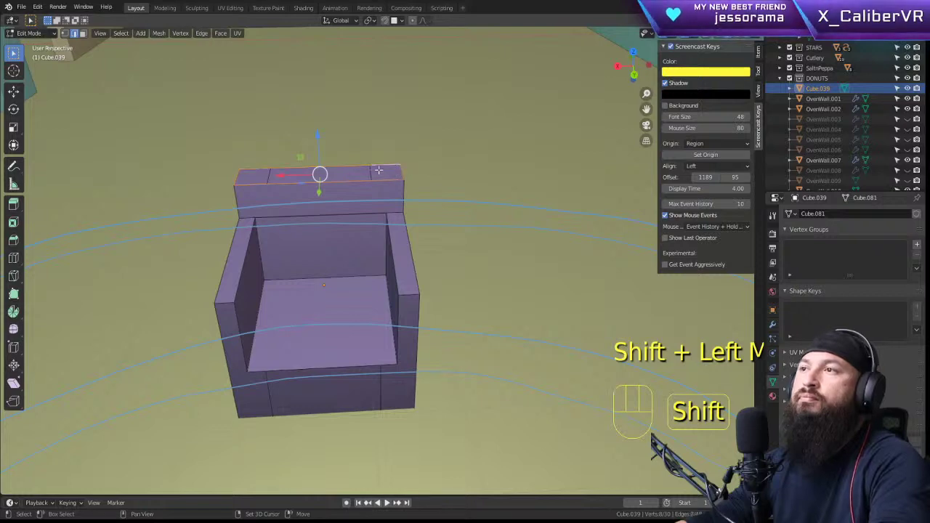
{"action": "middle_click_drag", "start_coordinate": [349, 187], "coordinate": [574, 171]}
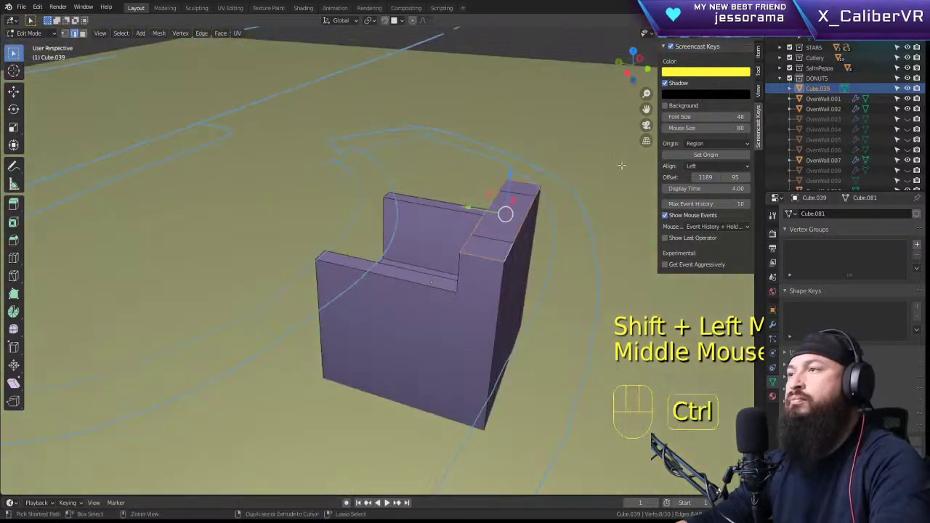
{"action": "key", "text": "ctrl+v"}
{"action": "key", "text": "ctrl+b"}
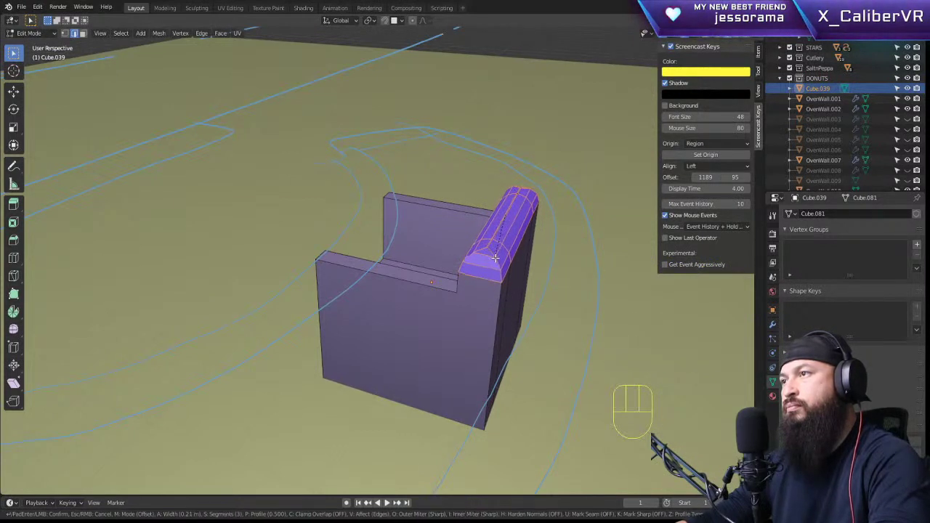
{"action": "left_click", "coordinate": [495, 257]}
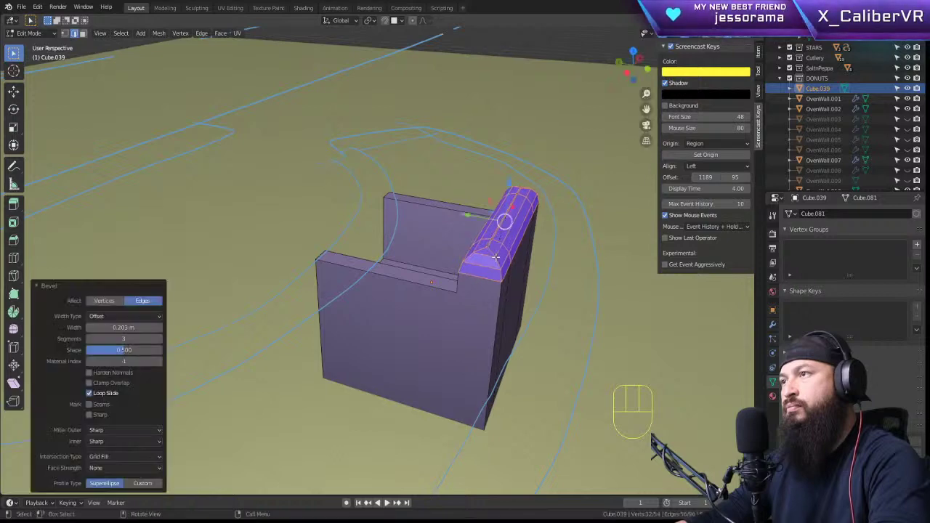
{"action": "middle_click_drag", "start_coordinate": [483, 260], "coordinate": [500, 140]}
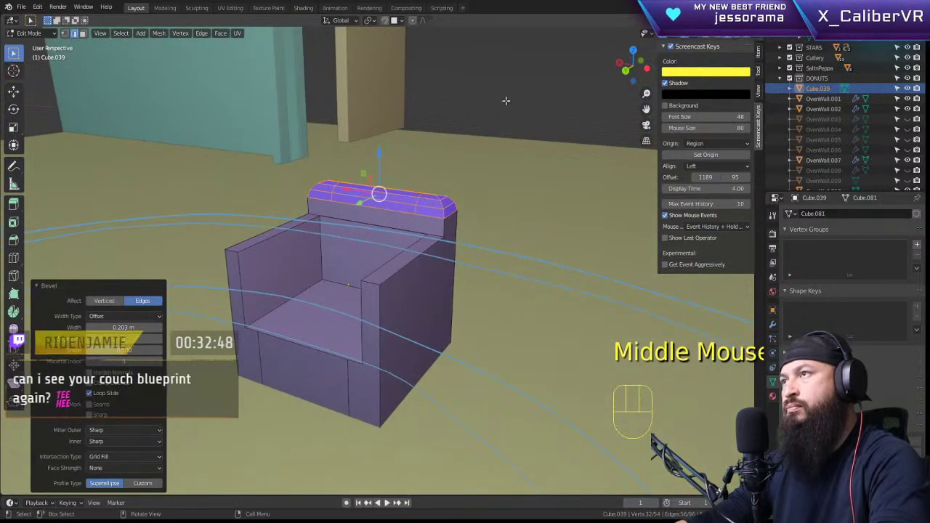
{"action": "left_click", "coordinate": [500, 140]}
Step: Examine the armchair against the curved sofa outline in the top view and return to a close perspective view
{"action": "key", "text": "KP_7"}
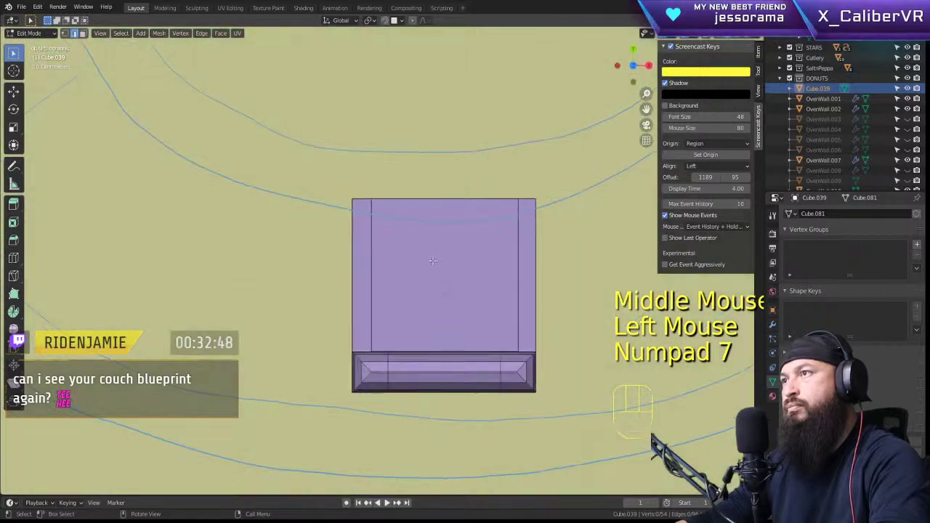
{"action": "scroll", "coordinate": [323, 151], "scroll_direction": "down", "scroll_amount": 5}
{"action": "scroll", "coordinate": [490, 286], "scroll_direction": "up", "scroll_amount": 3}
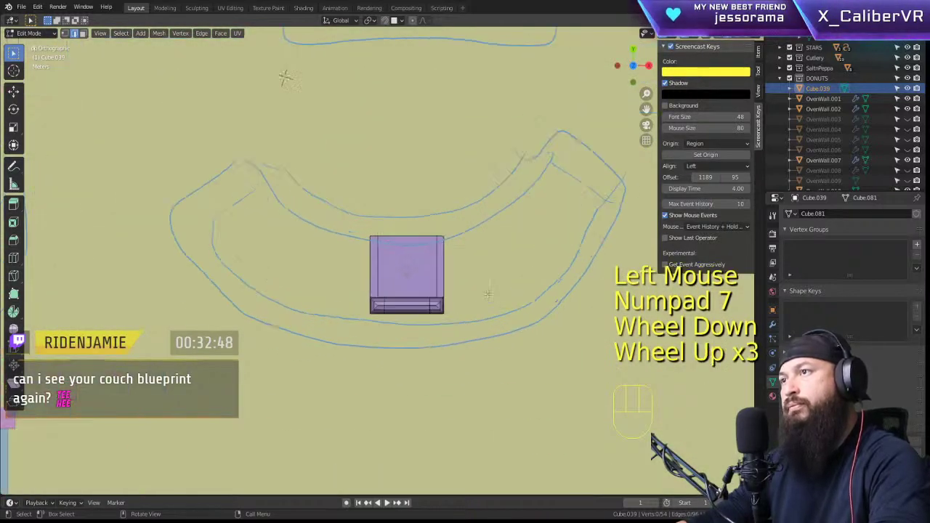
{"action": "middle_click_drag", "start_coordinate": [501, 280], "coordinate": [437, 293], "text": "shift"}
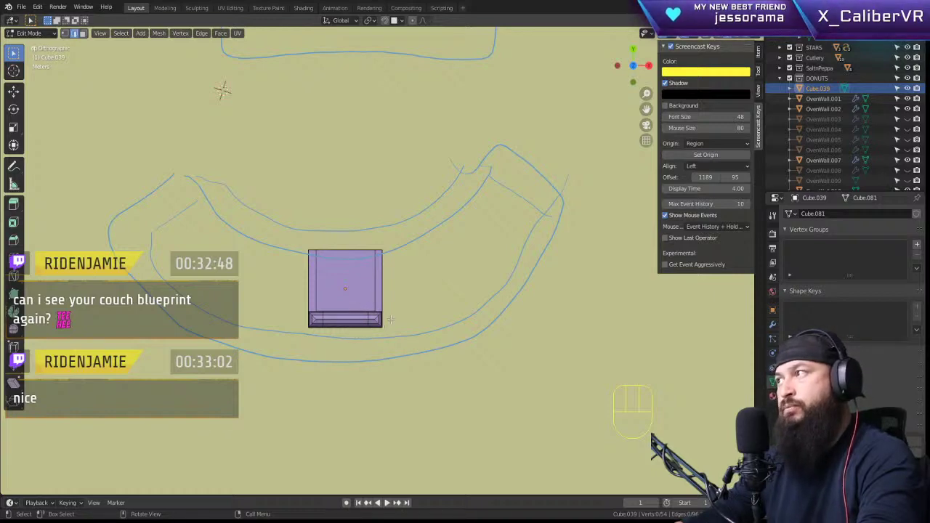
{"action": "middle_click_drag", "start_coordinate": [395, 319], "coordinate": [332, 301]}
{"action": "scroll", "coordinate": [454, 299], "scroll_direction": "up", "scroll_amount": 5}
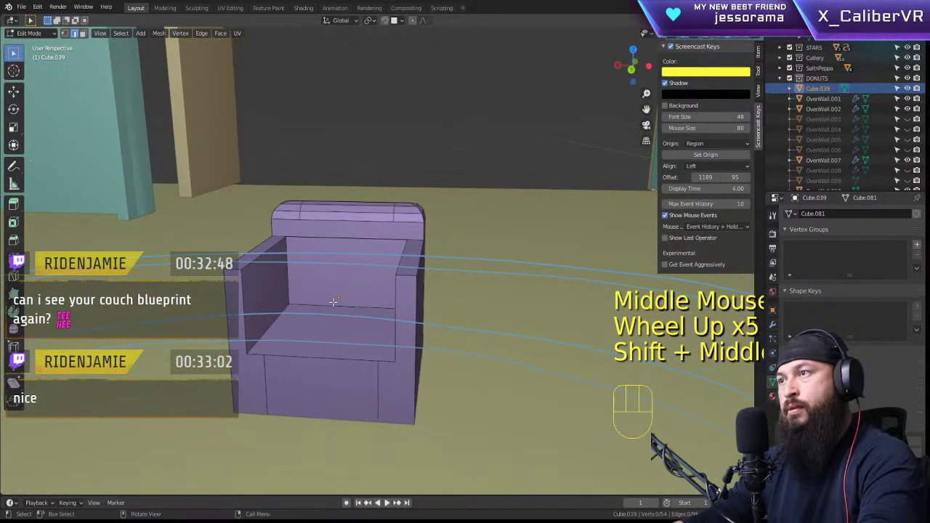
Step: Select the outer, inner and front top edges of the -X armrest and try 3-segment bevels of different widths on them
{"action": "left_click", "coordinate": [400, 255]}
{"action": "left_click", "coordinate": [401, 255], "text": "shift"}
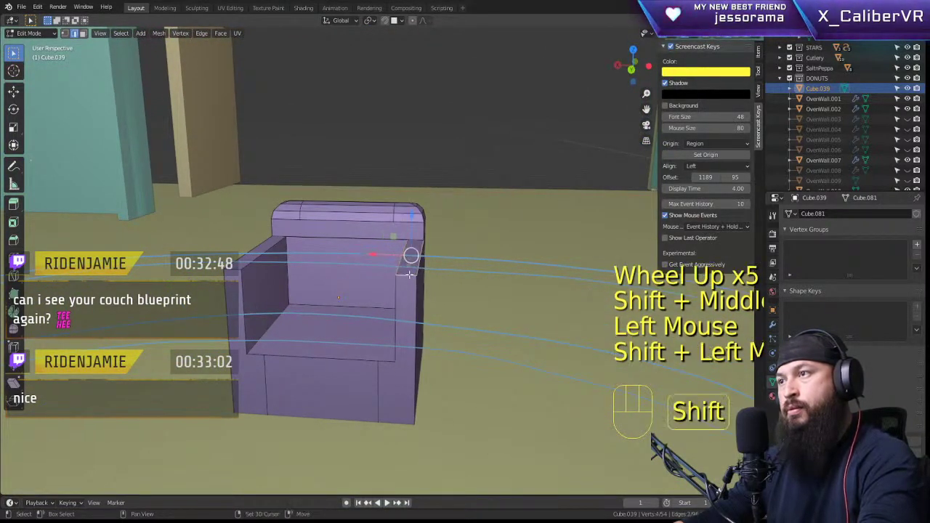
{"action": "key", "text": "ctrl+b"}
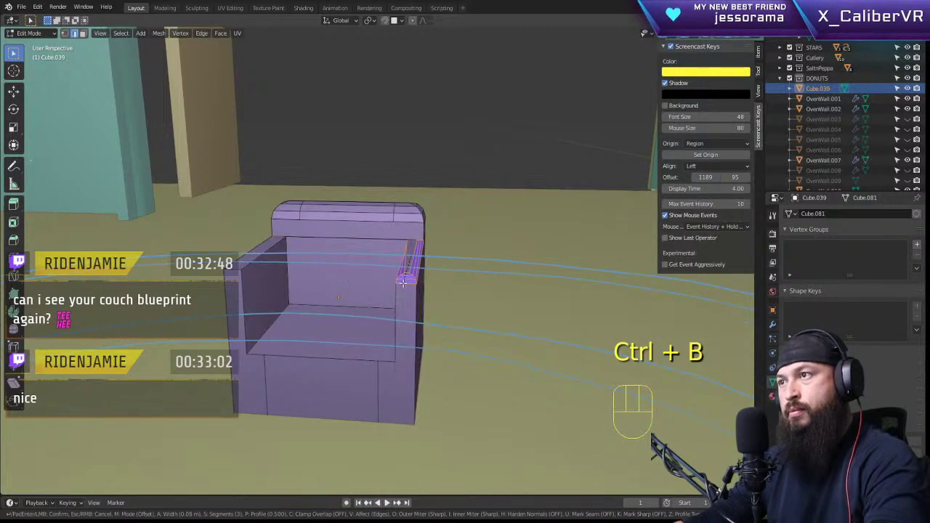
{"action": "key", "text": "ctrl+b"}
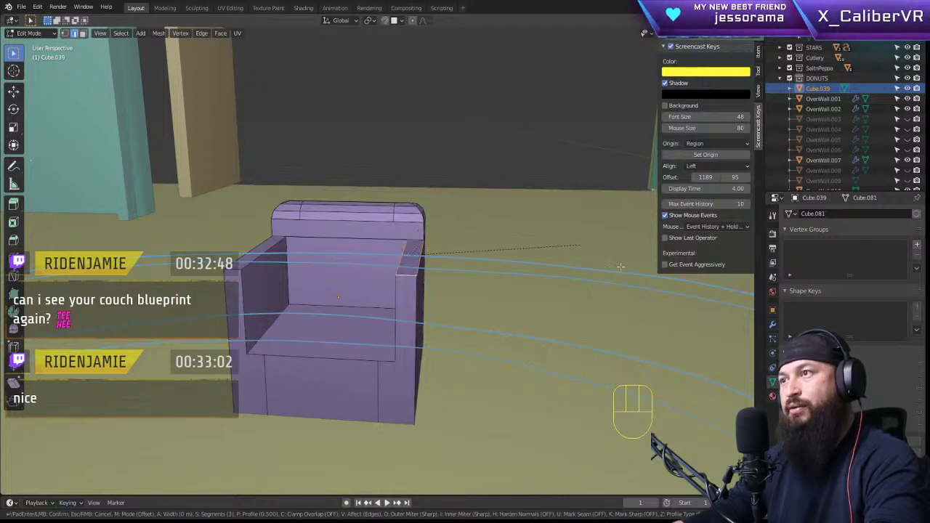
{"action": "right_click", "coordinate": [310, 228]}
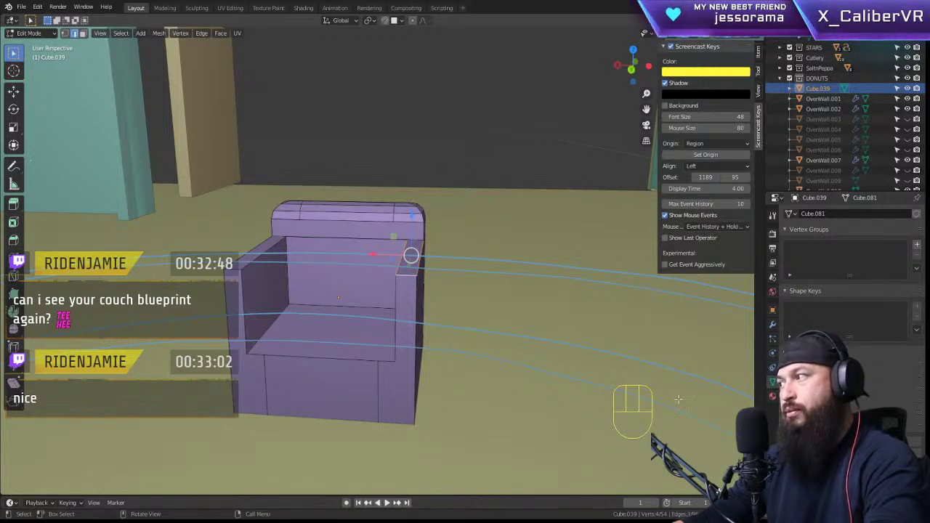
{"action": "key", "text": "ctrl+b"}
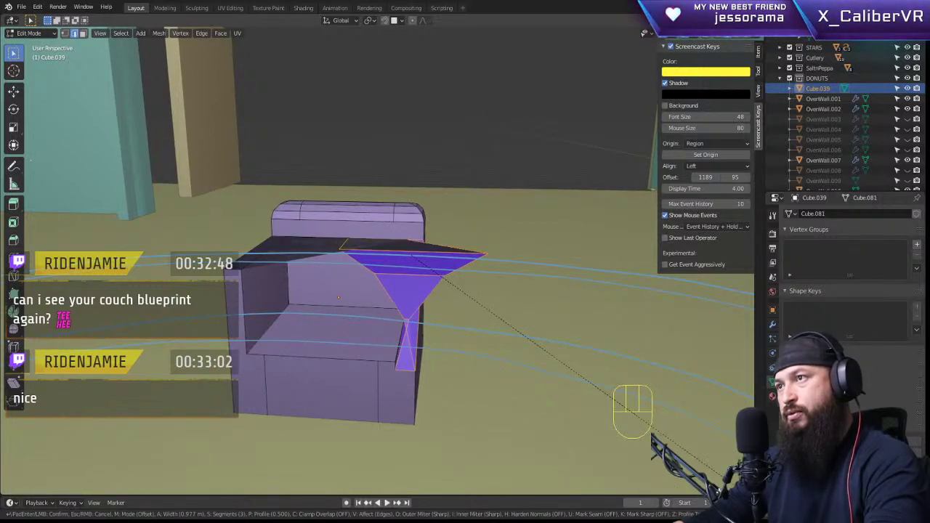
{"action": "right_click", "coordinate": [354, 240]}
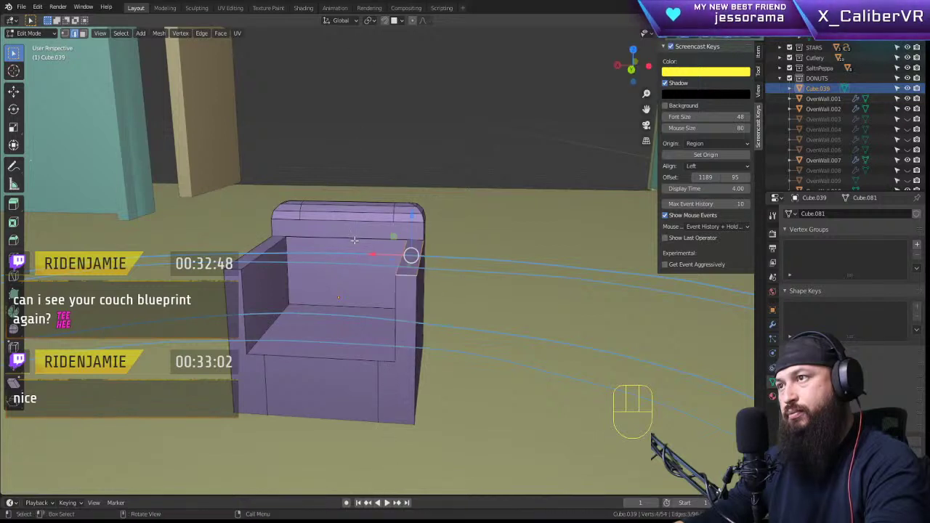
Step: Try bevelling the selected -X armrest edges again with different segment counts
{"action": "key", "text": "ctrl+b"}
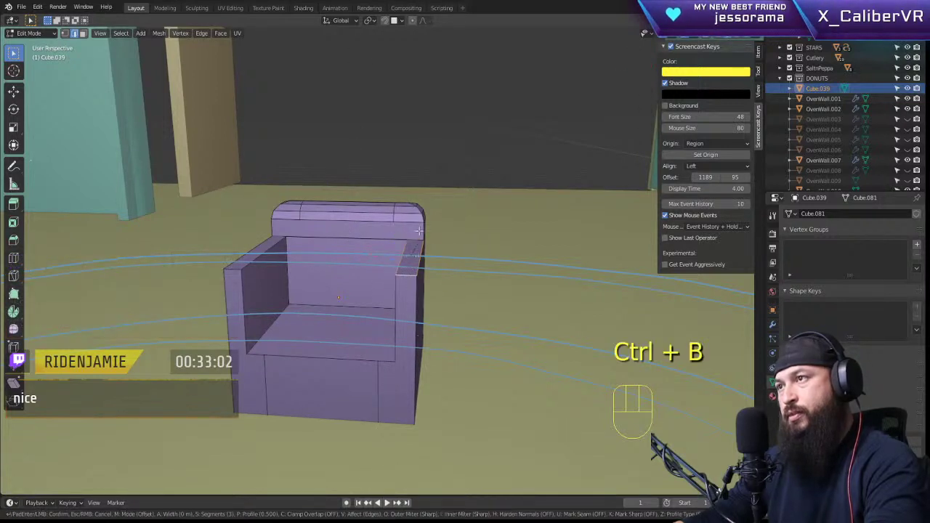
{"action": "scroll", "coordinate": [483, 305], "scroll_direction": "down", "scroll_amount": 2}
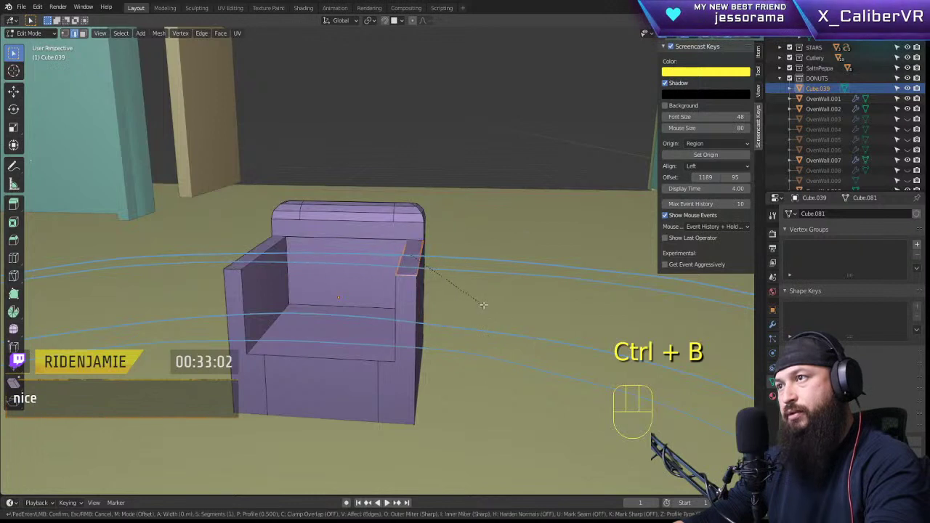
{"action": "scroll", "coordinate": [481, 305], "scroll_direction": "up", "scroll_amount": 2}
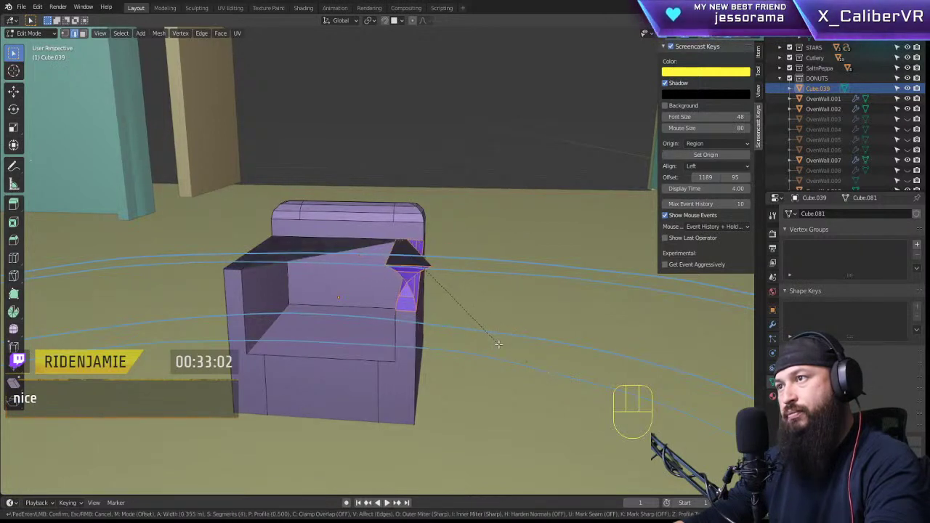
{"action": "scroll", "coordinate": [480, 327], "scroll_direction": "up", "scroll_amount": 1}
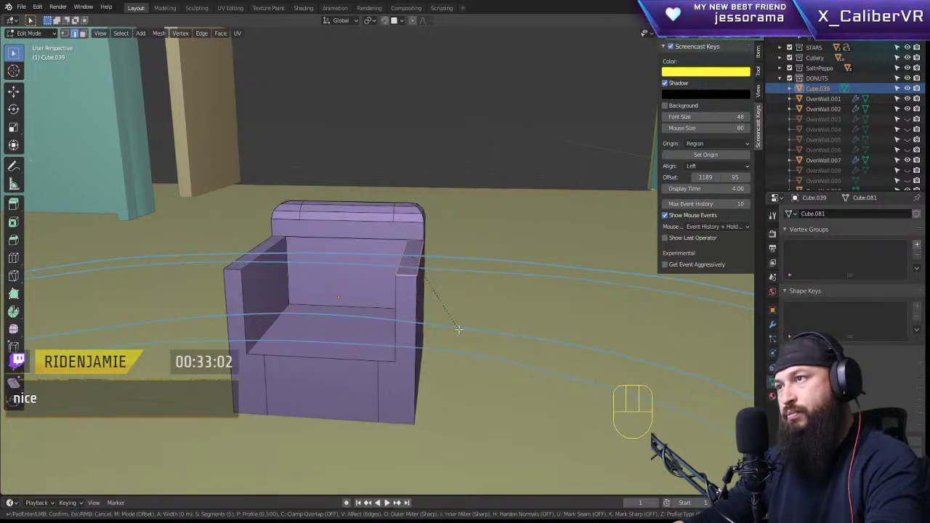
{"action": "scroll", "coordinate": [460, 344], "scroll_direction": "up", "scroll_amount": 2}
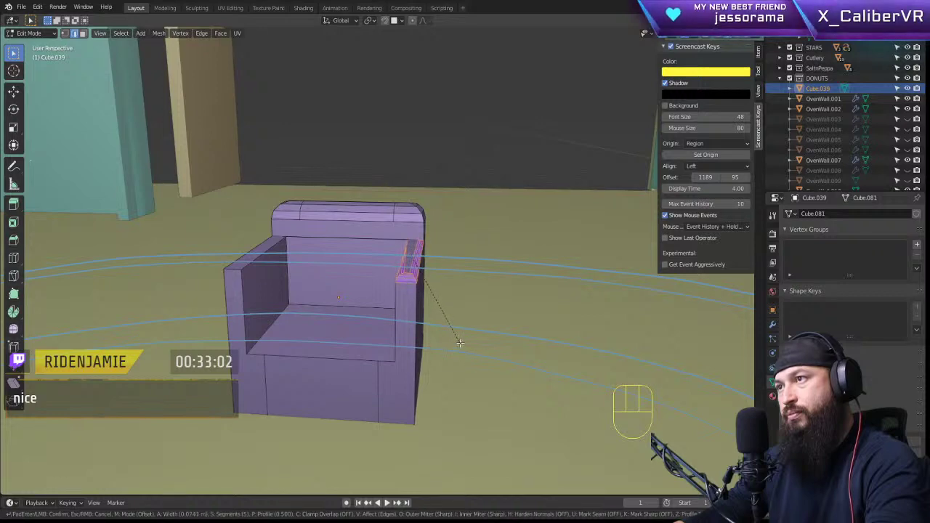
{"action": "right_click", "coordinate": [463, 338]}
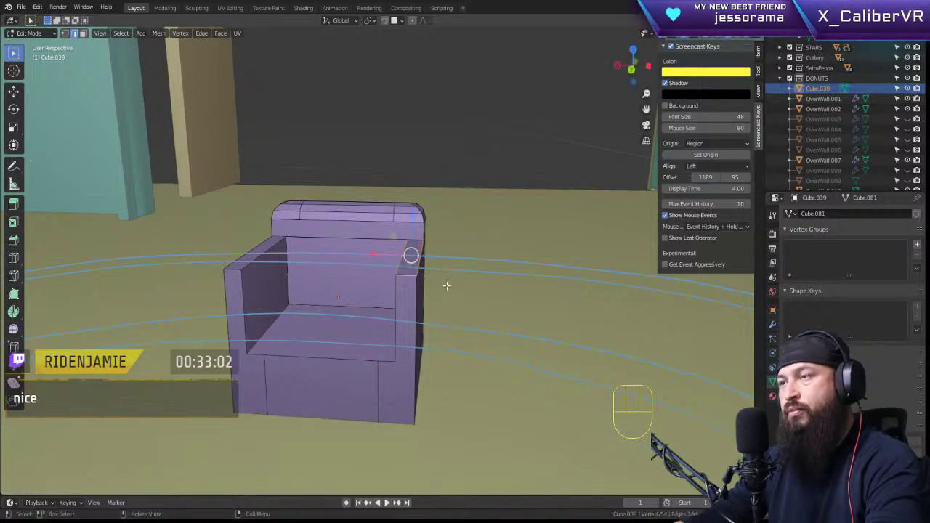
Step: Add the +X armrest's top edges and outer front vertical edge to the selection and try a 3-segment bevel
{"action": "middle_click_drag", "start_coordinate": [446, 285], "coordinate": [468, 294]}
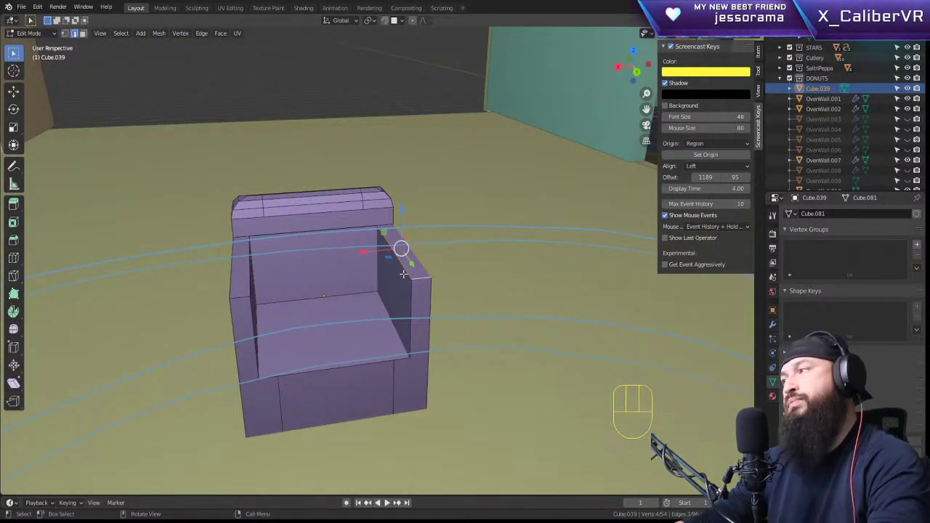
{"action": "middle_click_drag", "start_coordinate": [401, 272], "coordinate": [300, 342]}
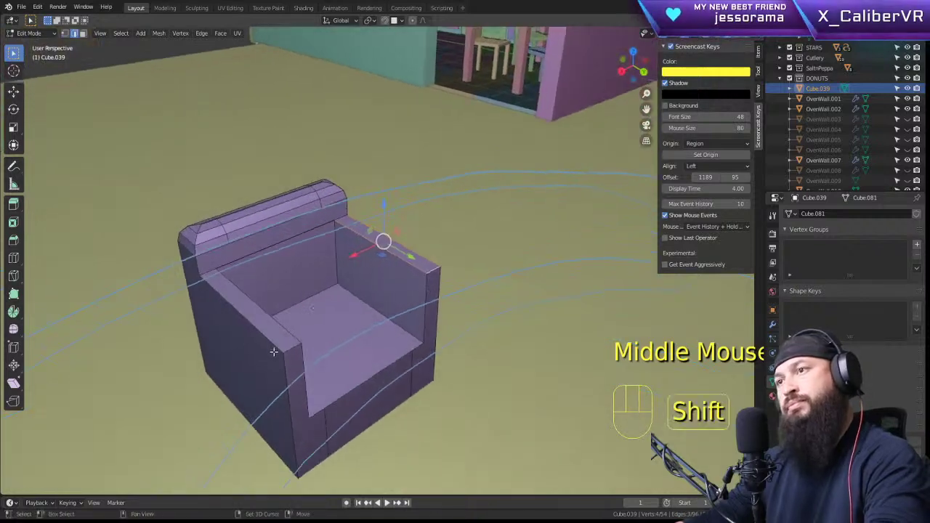
{"action": "left_click", "coordinate": [300, 342], "text": "shift"}
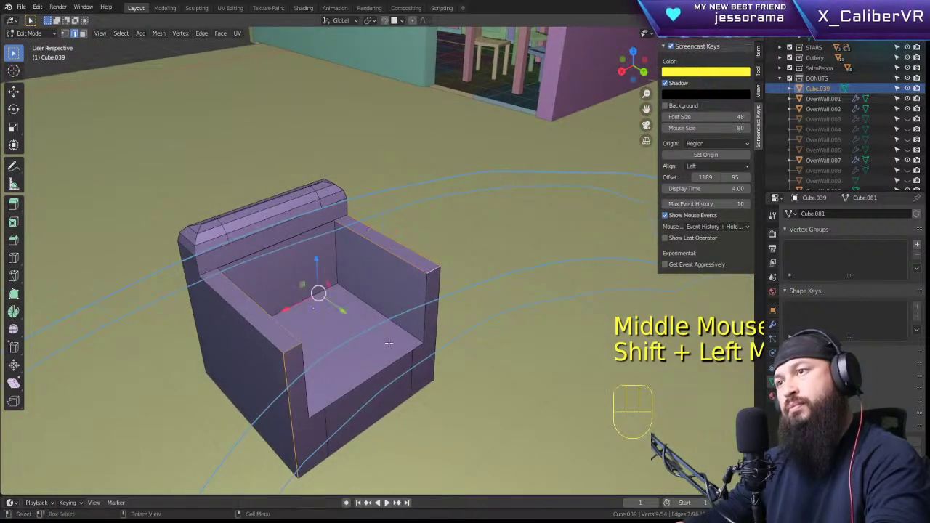
{"action": "key", "text": "ctrl+b"}
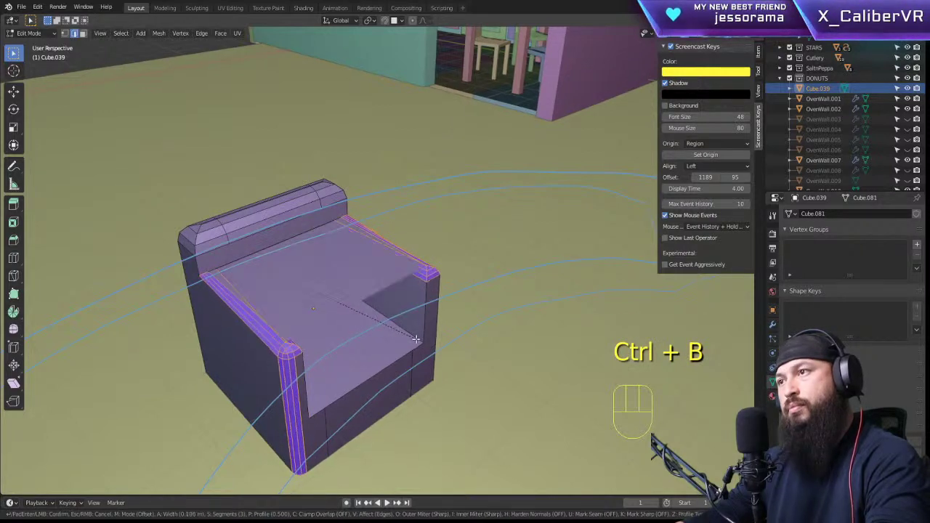
{"action": "right_click", "coordinate": [415, 339]}
Step: Add the -X armrest's outer front vertical edge to the selection and try bevelling both armrests about 0.12 m with 3 segments
{"action": "mouse_move", "coordinate": [415, 338]}
{"action": "middle_mouse_down"}
{"action": "mouse_move", "coordinate": [372, 320]}
{"action": "mouse_move", "coordinate": [326, 264]}
{"action": "mouse_move", "coordinate": [419, 342]}
{"action": "middle_mouse_up"}
{"action": "left_click", "coordinate": [336, 279], "text": "shift"}
{"action": "scroll", "coordinate": [336, 278], "scroll_direction": "up", "scroll_amount": 1}
{"action": "key", "text": "ctrl+b"}
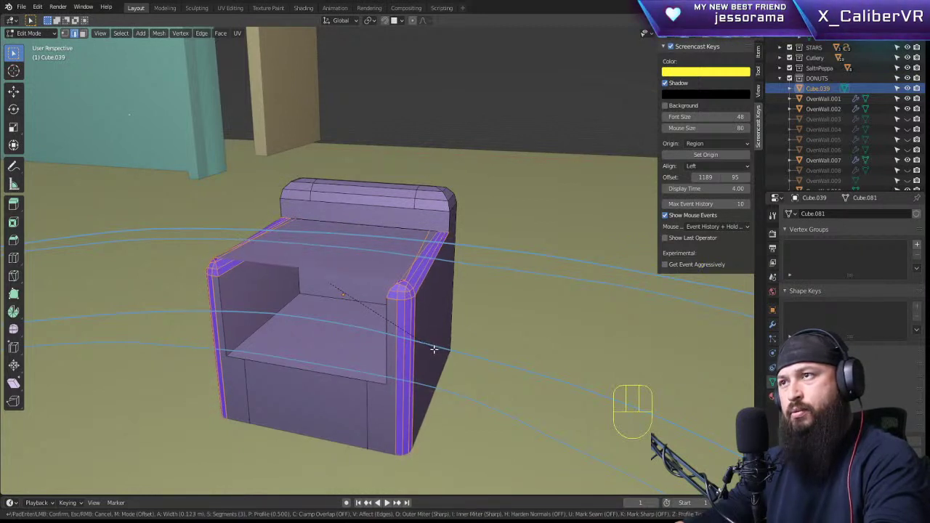
{"action": "left_click", "coordinate": [433, 349]}
{"action": "middle_click_drag", "start_coordinate": [425, 298], "coordinate": [444, 315]}
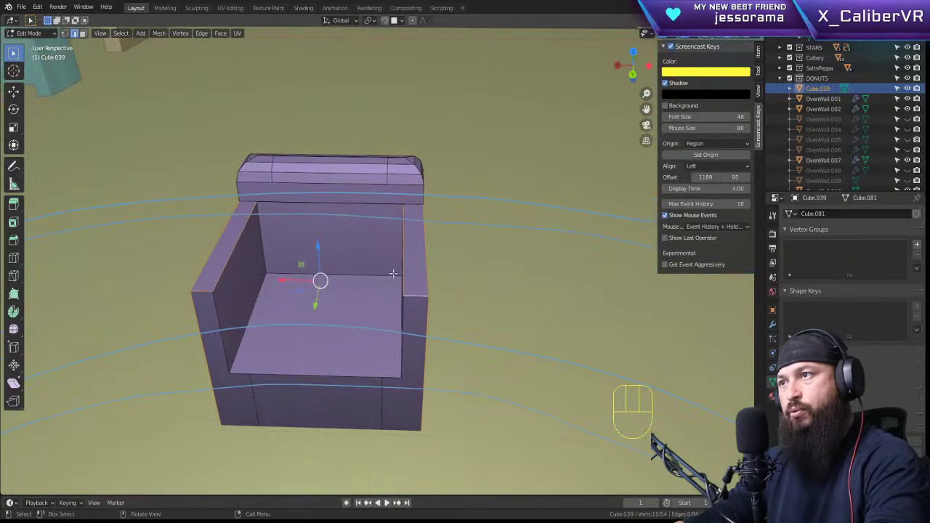
Step: Add the armrests' inner front vertical edges to the selection and bevel both armrests about 0.09 m with 3 segments
{"action": "middle_click_drag", "start_coordinate": [428, 278], "coordinate": [442, 360]}
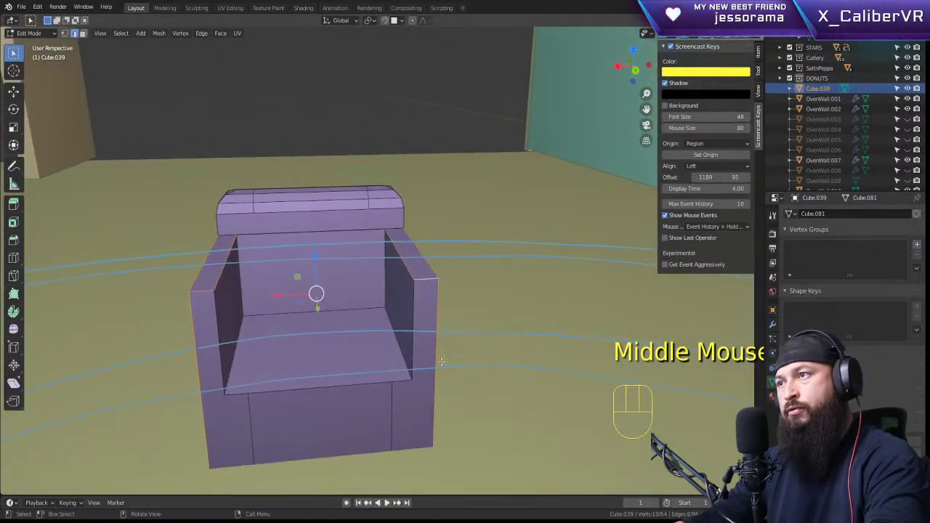
{"action": "left_click", "coordinate": [412, 306], "text": "shift"}
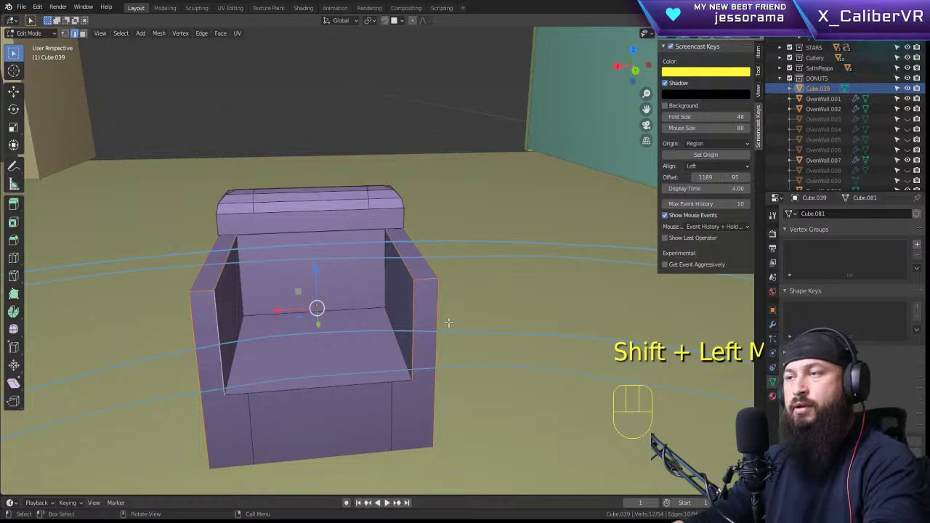
{"action": "key", "text": "ctrl+b"}
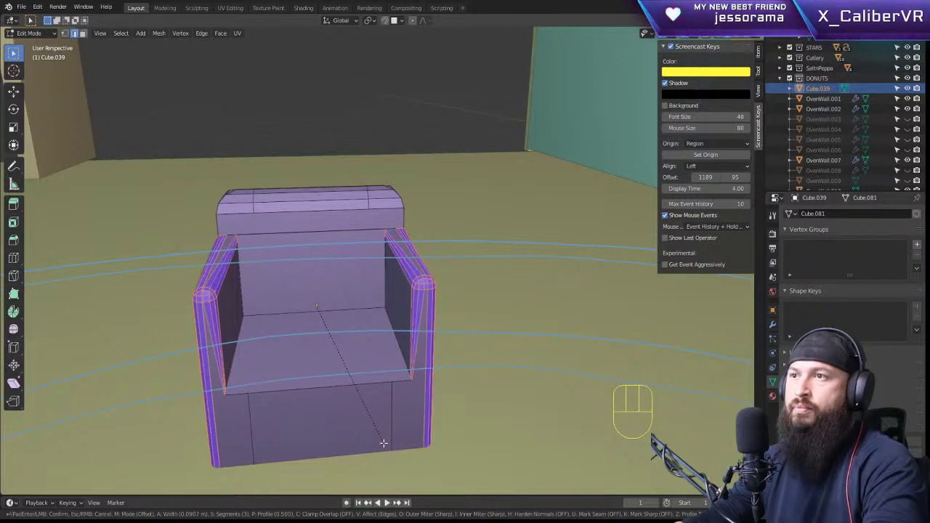
{"action": "left_click", "coordinate": [383, 442]}
{"action": "middle_click_drag", "start_coordinate": [327, 334], "coordinate": [283, 264]}
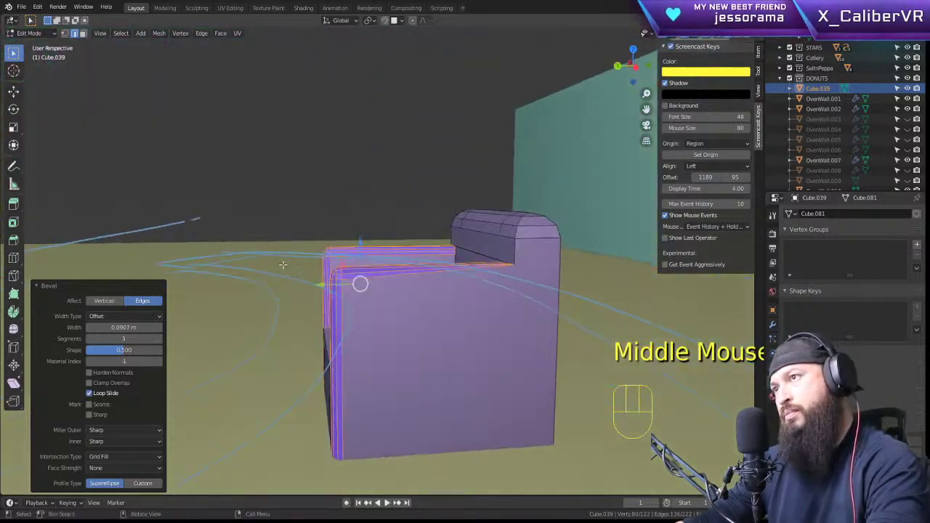
{"action": "left_click", "coordinate": [273, 223]}
Step: Bevel the armchair's two rear vertical corner edges with 3 segments, about 0.116 m and 0.113 m wide
{"action": "middle_click_drag", "start_coordinate": [364, 300], "coordinate": [432, 316]}
{"action": "scroll", "coordinate": [500, 273], "scroll_direction": "down", "scroll_amount": 3}
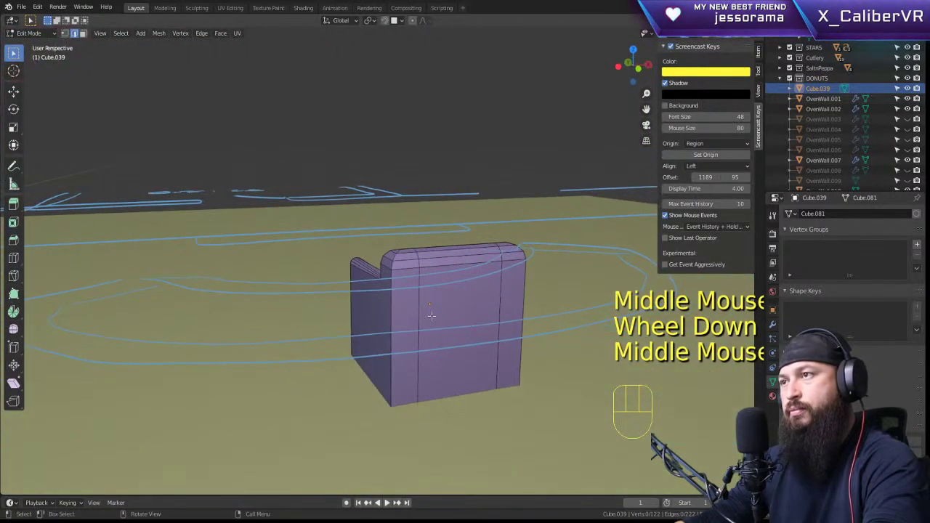
{"action": "left_click", "coordinate": [393, 315]}
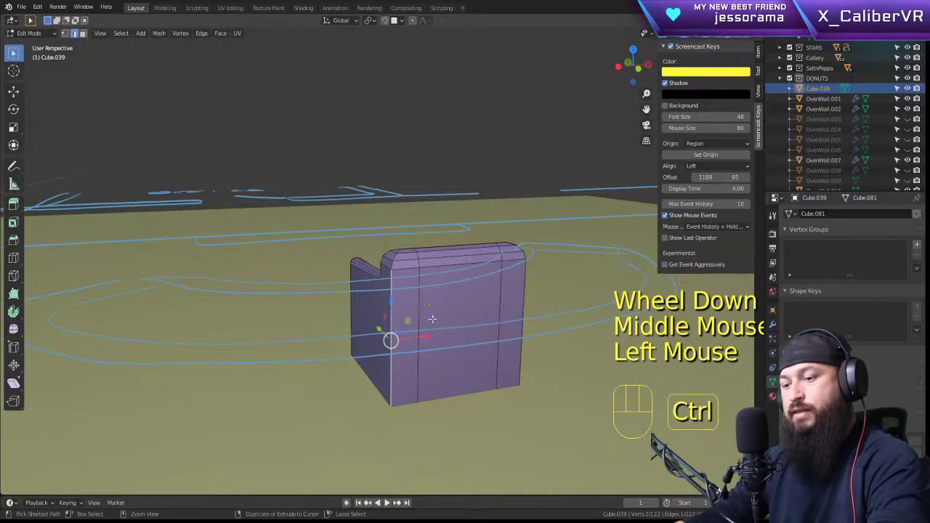
{"action": "key", "text": "ctrl+b"}
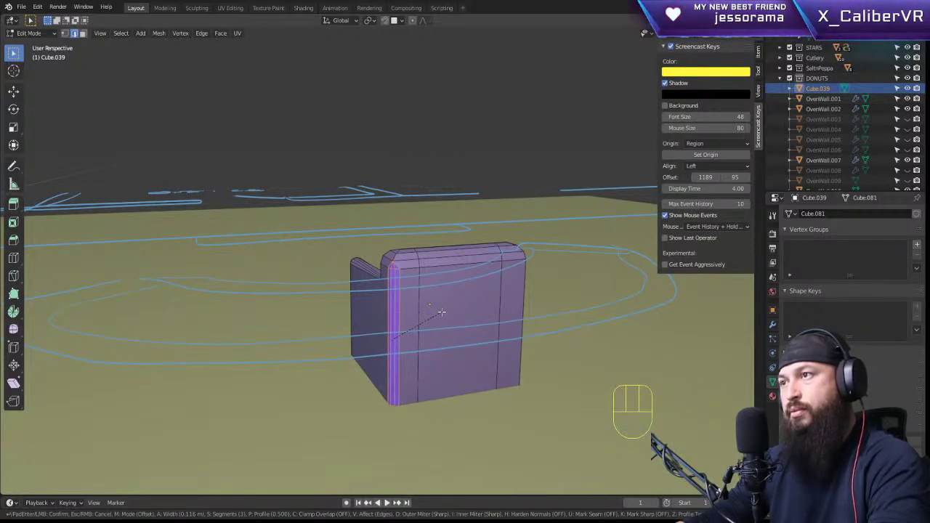
{"action": "left_click", "coordinate": [440, 311]}
{"action": "middle_click_drag", "start_coordinate": [497, 303], "coordinate": [442, 305]}
{"action": "left_click", "coordinate": [418, 313]}
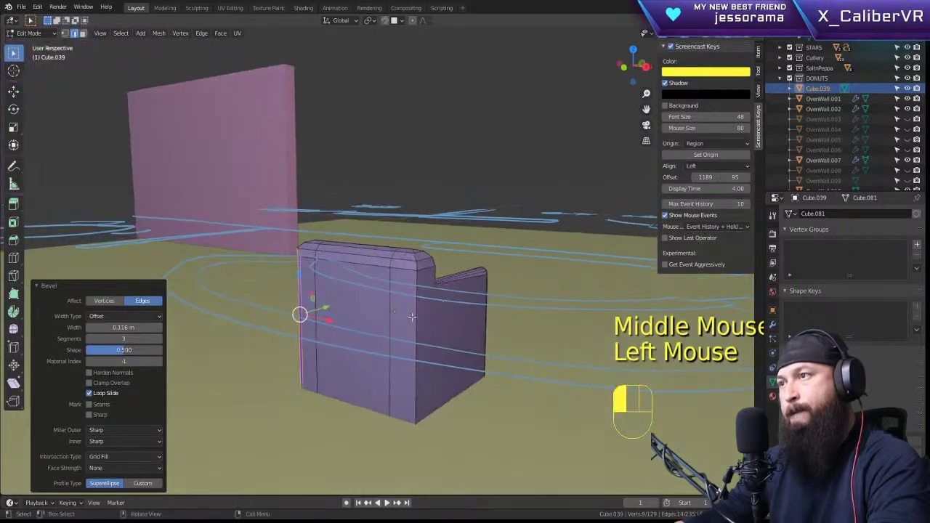
{"action": "key", "text": "ctrl+b"}
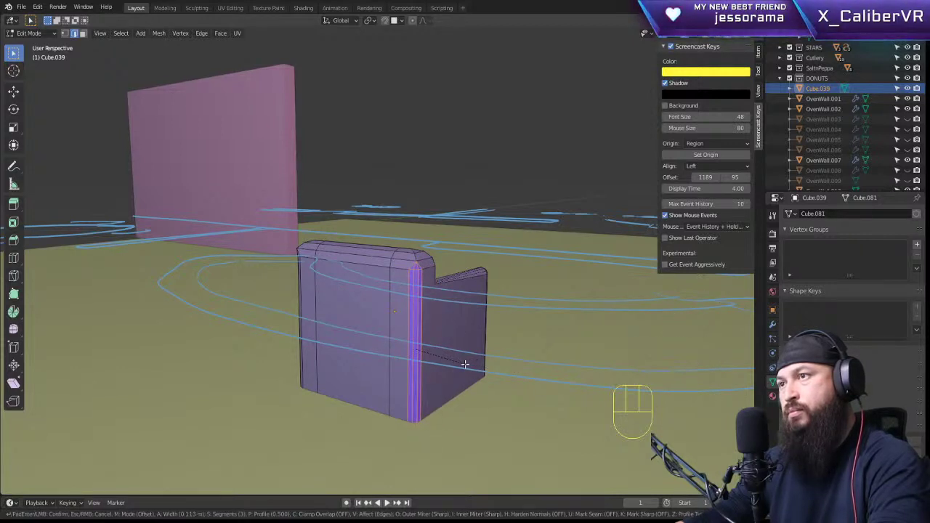
{"action": "left_click", "coordinate": [464, 363]}
{"action": "middle_click_drag", "start_coordinate": [415, 334], "coordinate": [99, 272]}
{"action": "left_click", "coordinate": [484, 301]}
Step: Scale the armchair object along X by about 3.25 to stretch it into a sofa
{"action": "key", "text": "Tab"}
{"action": "scroll", "coordinate": [297, 292], "scroll_direction": "down", "scroll_amount": 2}
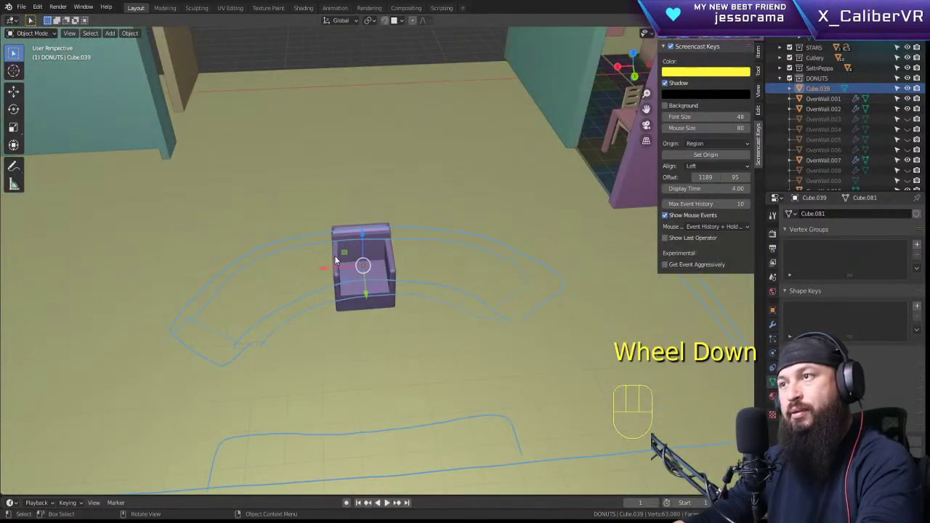
{"action": "key", "text": "s"}
{"action": "key", "text": "x"}
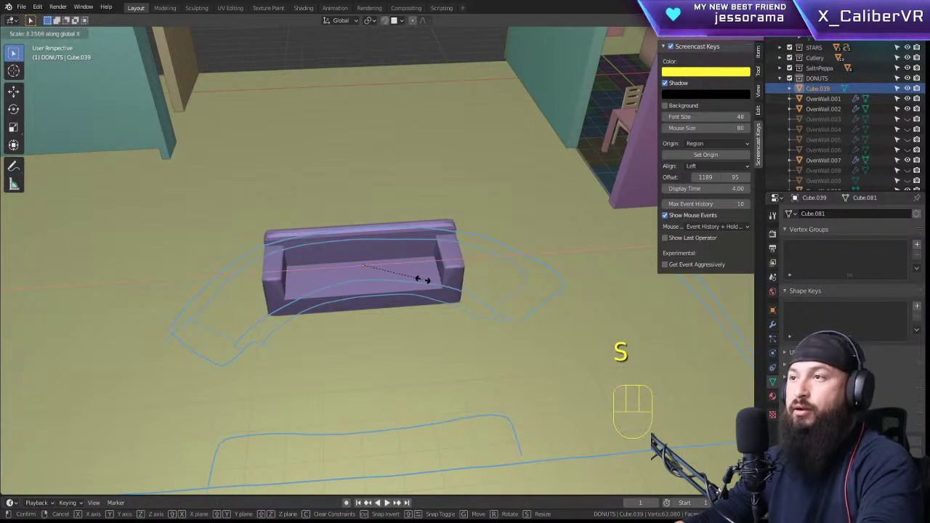
{"action": "left_click", "coordinate": [422, 280]}
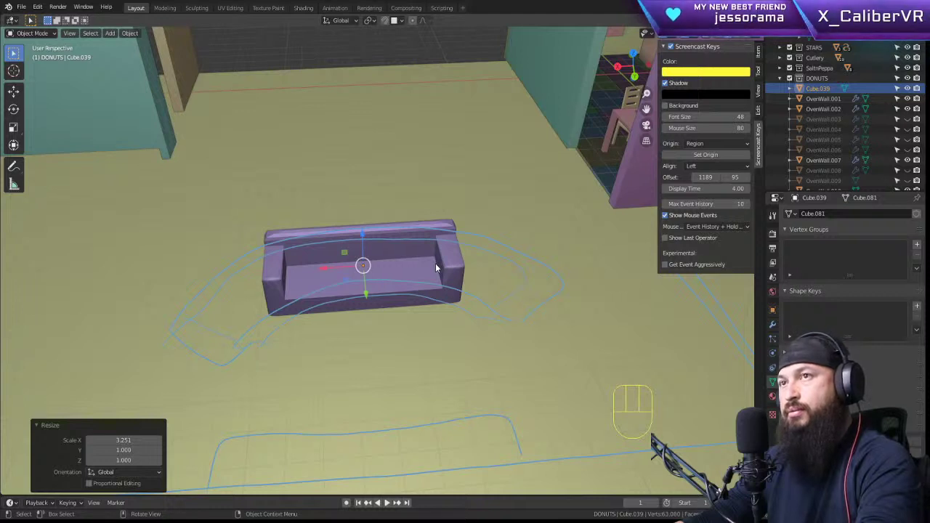
{"action": "left_click", "coordinate": [13, 145]}
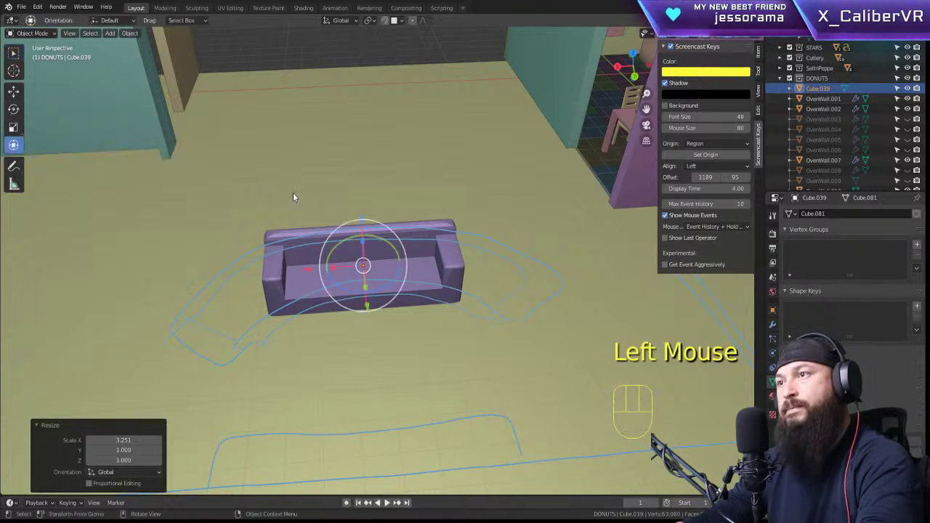
{"action": "key", "text": "r"}
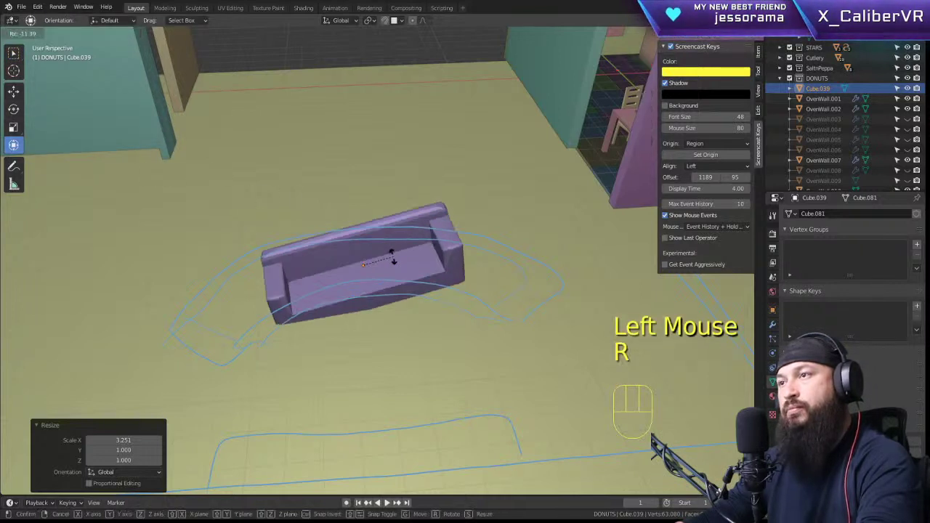
{"action": "right_click", "coordinate": [396, 260]}
Step: Select the vertices at the sofa's -X end and try moving them in top view
{"action": "key", "text": "Tab"}
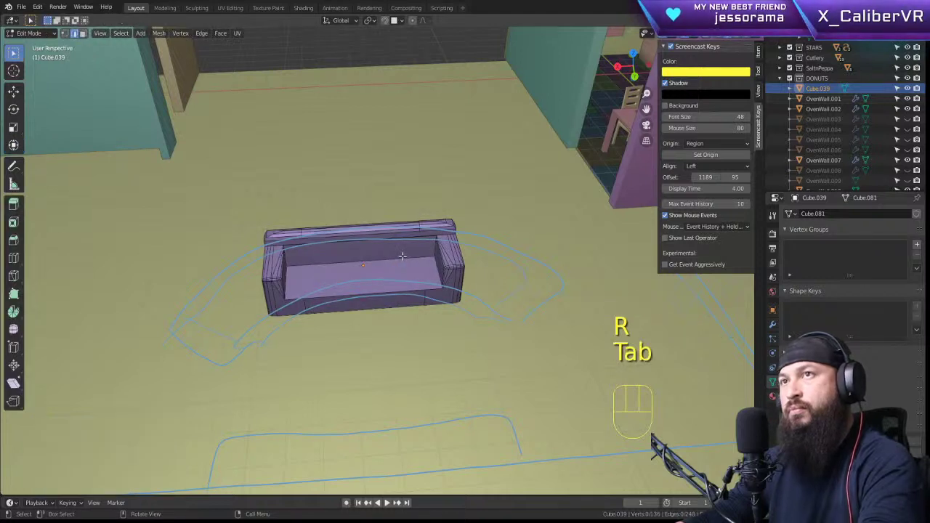
{"action": "key", "text": "2"}
{"action": "key", "text": "1"}
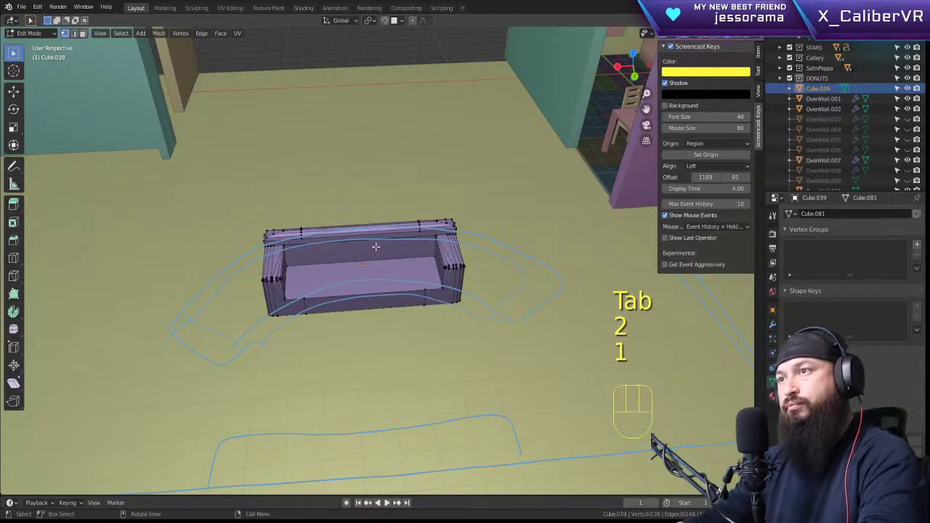
{"action": "left_click_drag", "start_coordinate": [483, 206], "coordinate": [418, 296]}
{"action": "middle_click_drag", "start_coordinate": [420, 298], "coordinate": [552, 276]}
{"action": "left_click", "coordinate": [379, 231], "text": "shift"}
{"action": "key", "text": "KP_7"}
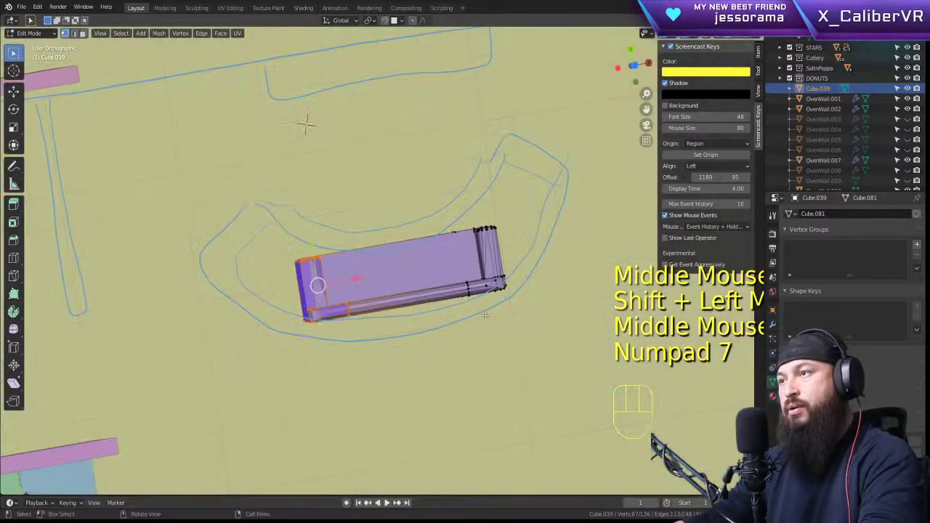
{"action": "key", "text": "g"}
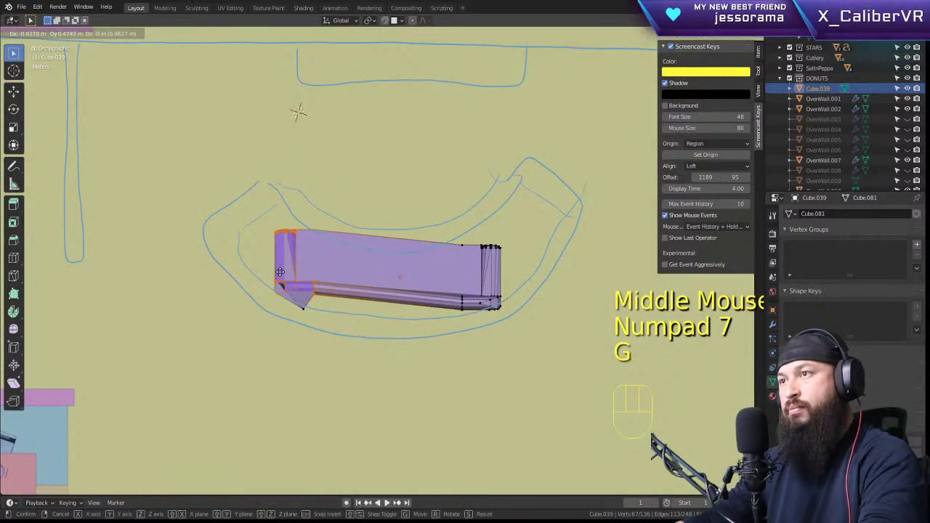
{"action": "right_click", "coordinate": [316, 251]}
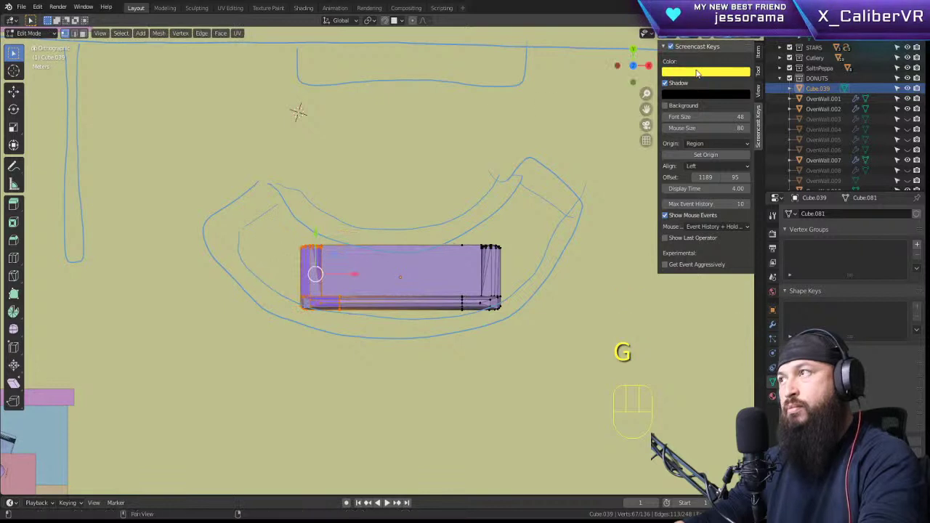
Step: Enable X-ray, select the hidden vertices of the sofa's -X end as well, and try rotating and extruding that end
{"action": "left_click", "coordinate": [700, 34]}
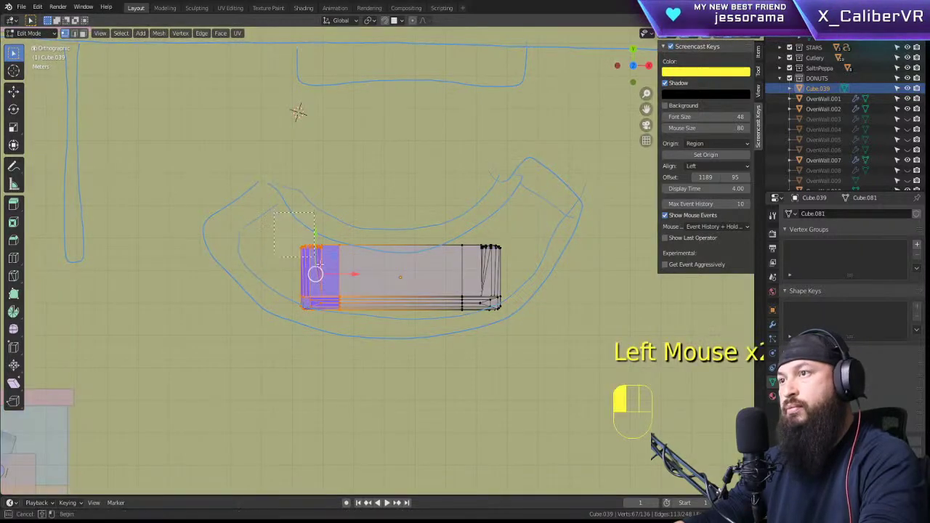
{"action": "key", "text": "r"}
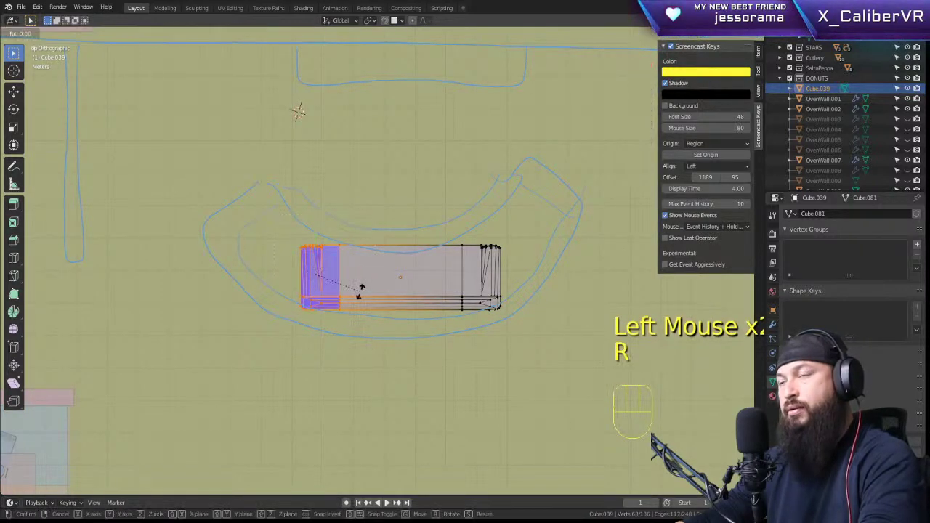
{"action": "right_click", "coordinate": [356, 292]}
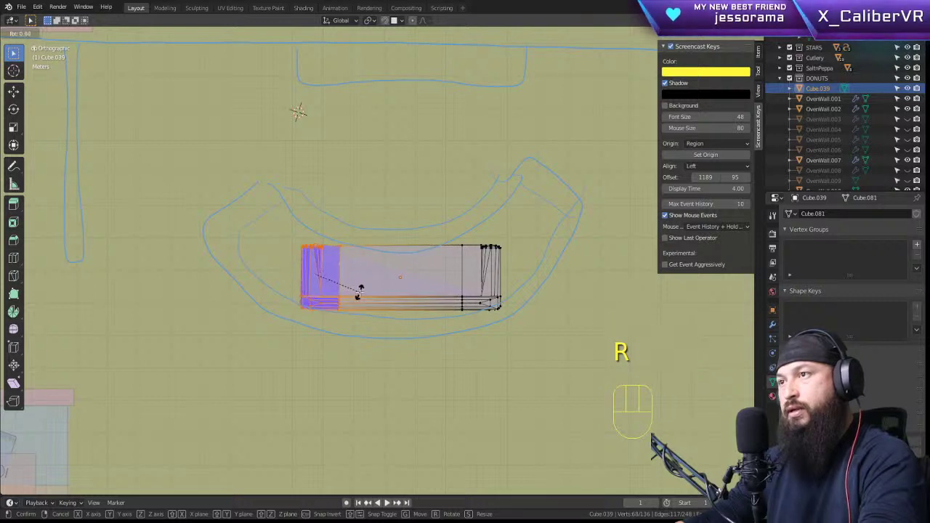
{"action": "key", "text": "e"}
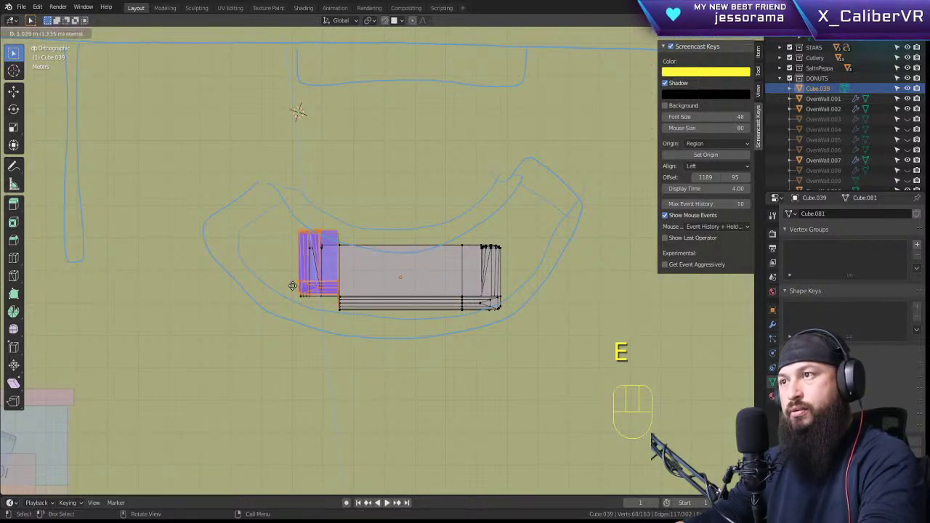
{"action": "right_click", "coordinate": [241, 277]}
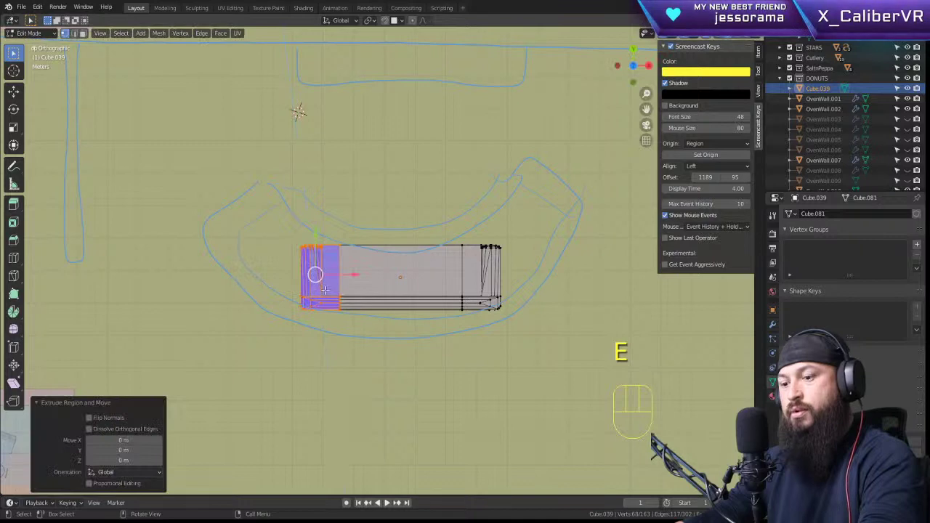
{"action": "key", "text": "e"}
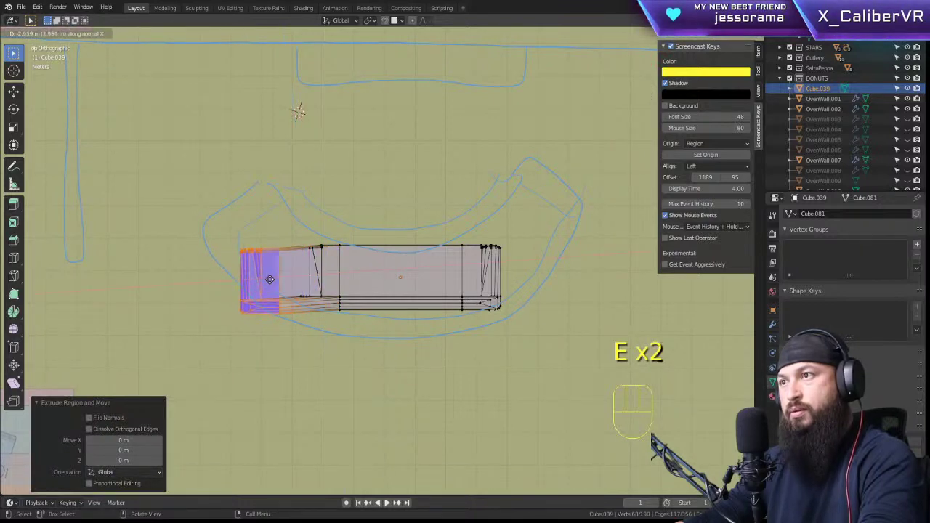
{"action": "right_click", "coordinate": [272, 280]}
Step: Try extruding the sofa's -X end section outward along the X axis
{"action": "middle_click_drag", "start_coordinate": [315, 274], "coordinate": [443, 272]}
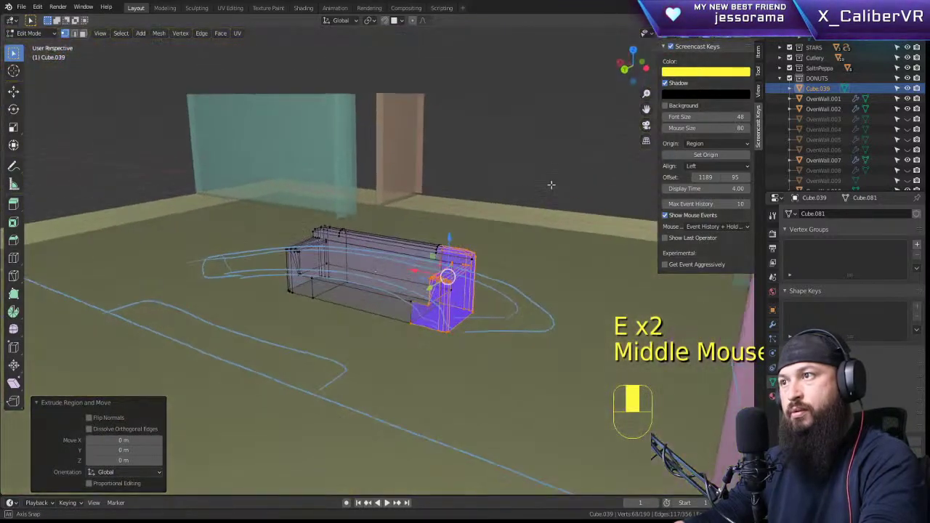
{"action": "key", "text": "e"}
{"action": "right_click", "coordinate": [486, 235]}
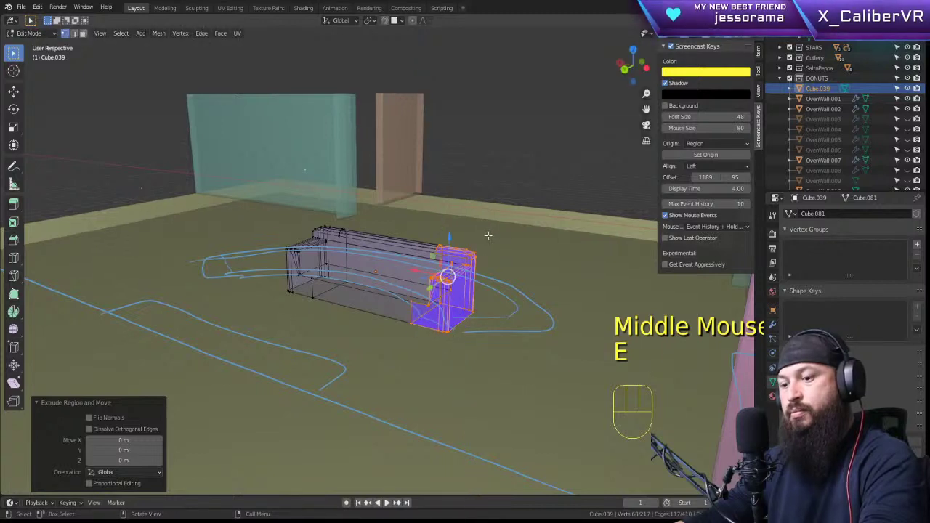
{"action": "key", "text": "e"}
{"action": "right_click", "coordinate": [501, 233]}
{"action": "key", "text": "e"}
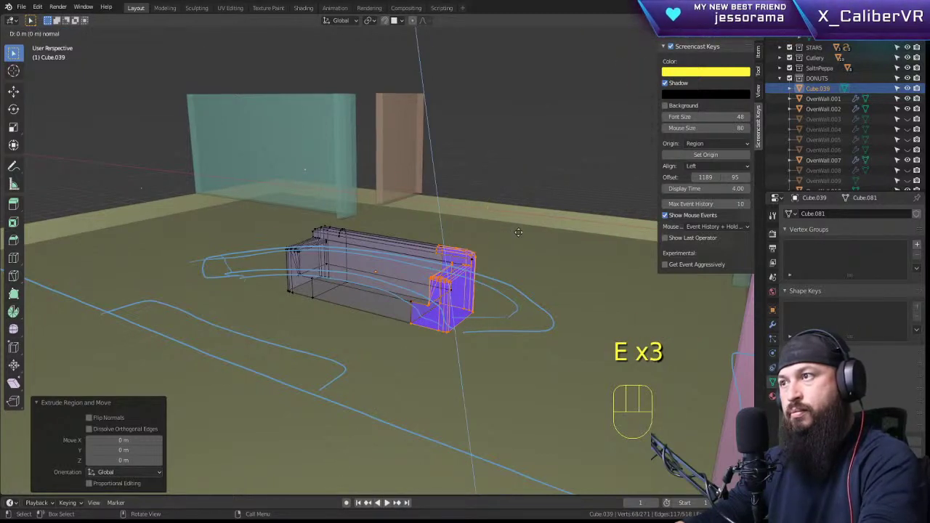
{"action": "key", "text": "x"}
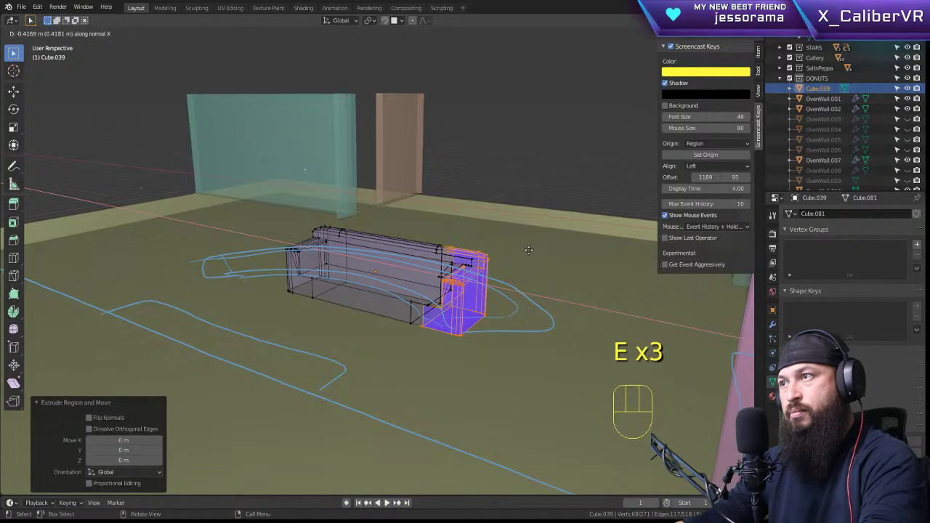
{"action": "left_click", "coordinate": [553, 251]}
Step: Inspect the extruded -X end of the sofa and undo its latest extrusions
{"action": "middle_click_drag", "start_coordinate": [554, 251], "coordinate": [376, 266]}
{"action": "key", "text": "Tab"}
{"action": "scroll", "coordinate": [554, 236], "scroll_direction": "up", "scroll_amount": 3}
{"action": "scroll", "coordinate": [554, 236], "scroll_direction": "up", "scroll_amount": 1}
{"action": "key", "text": "ctrl+z"}
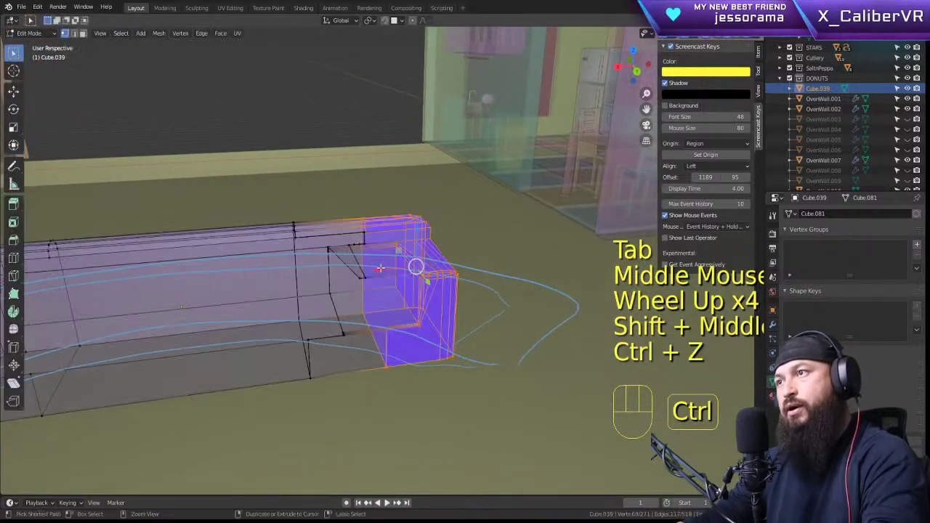
{"action": "key", "text": "ctrl+z"}
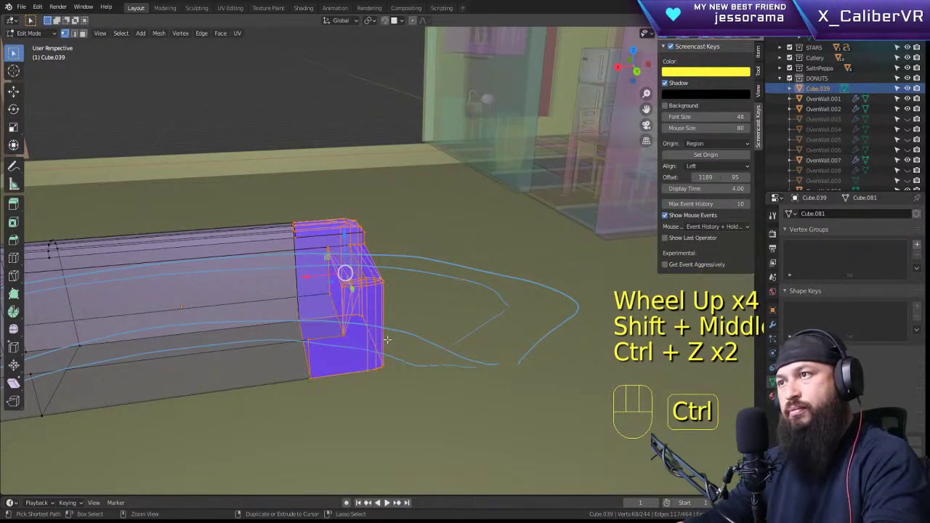
{"action": "key", "text": "ctrl+z"}
{"action": "scroll", "coordinate": [363, 332], "scroll_direction": "down", "scroll_amount": 1}
{"action": "scroll", "coordinate": [342, 317], "scroll_direction": "up", "scroll_amount": 2}
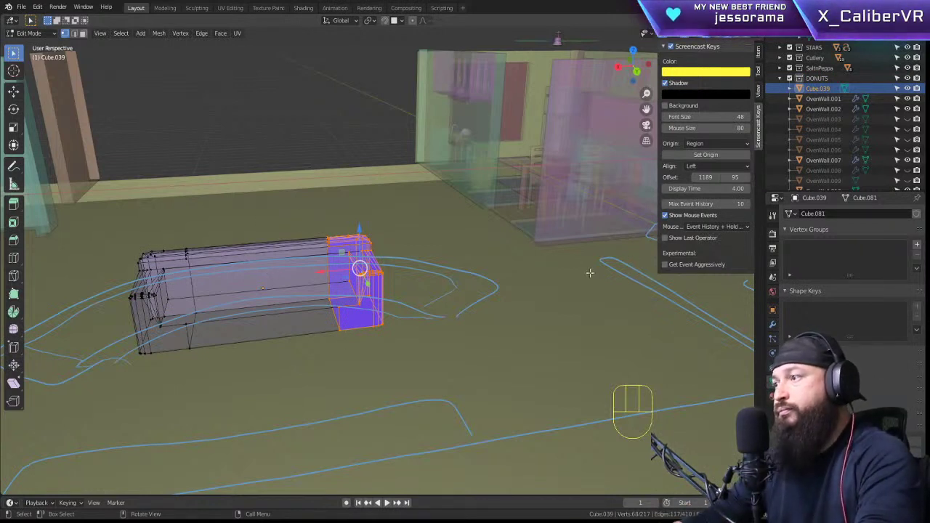
{"action": "left_click", "coordinate": [772, 398]}
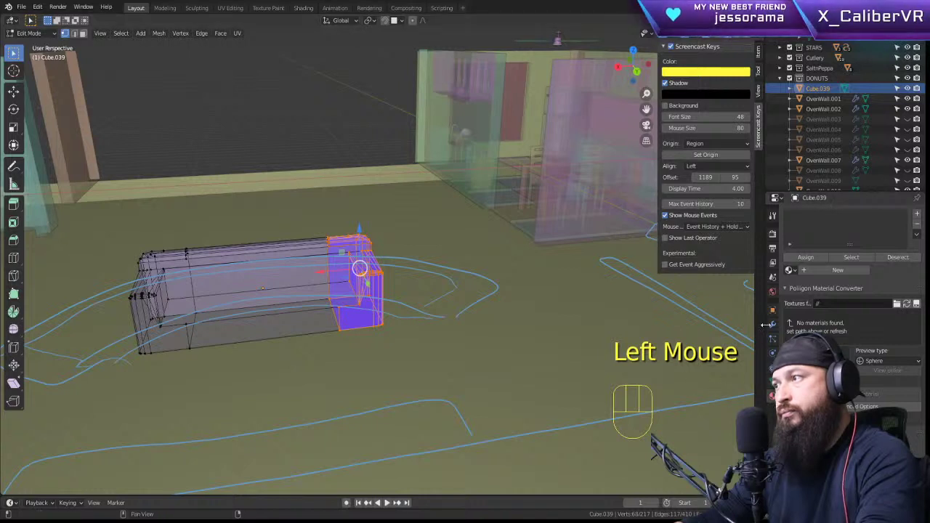
{"action": "left_click", "coordinate": [773, 311]}
{"action": "left_click", "coordinate": [773, 291]}
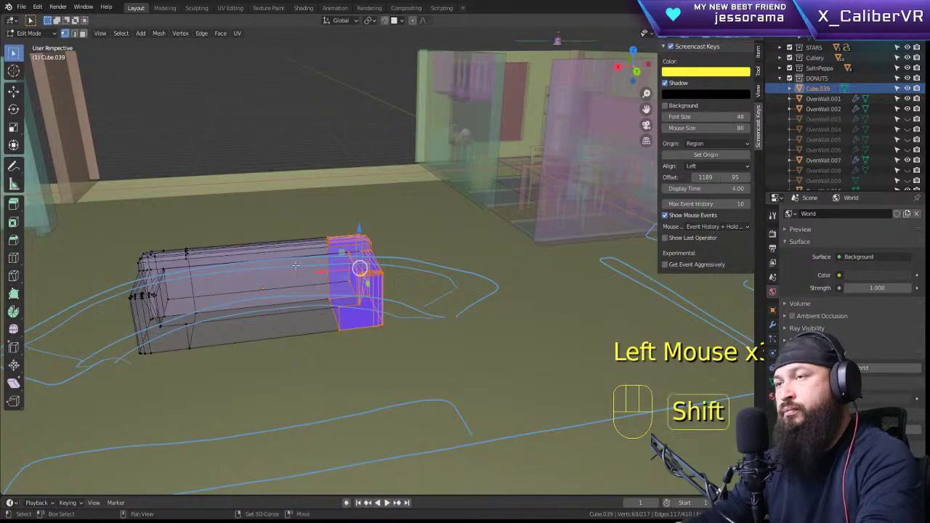
{"action": "middle_click_drag", "start_coordinate": [305, 269], "coordinate": [421, 266], "text": "shift"}
{"action": "scroll", "coordinate": [421, 266], "scroll_direction": "up", "scroll_amount": 5}
{"action": "key", "text": "KP_7"}
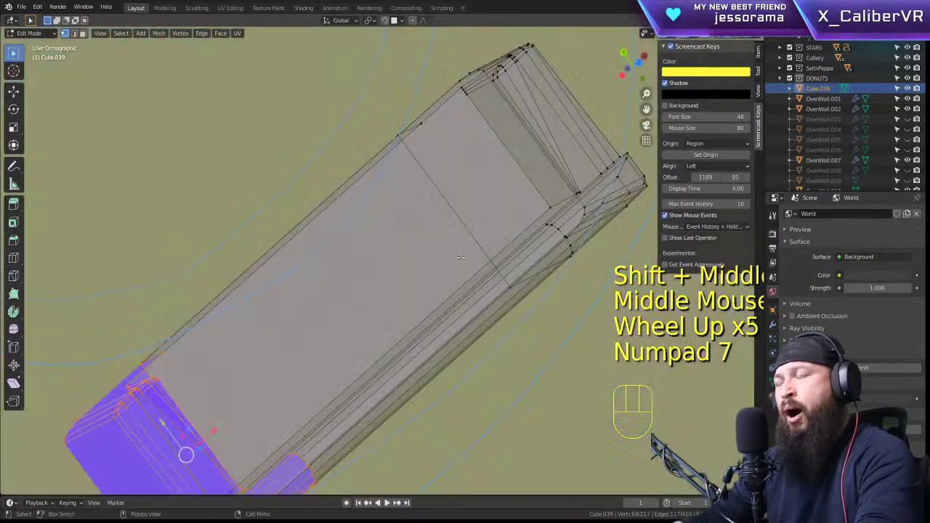
Step: Leave mesh editing of the sofa for Object Mode and activate the Select Box tool
{"action": "scroll", "coordinate": [447, 257], "scroll_direction": "down", "scroll_amount": 1}
{"action": "scroll", "coordinate": [422, 248], "scroll_direction": "down", "scroll_amount": 5}
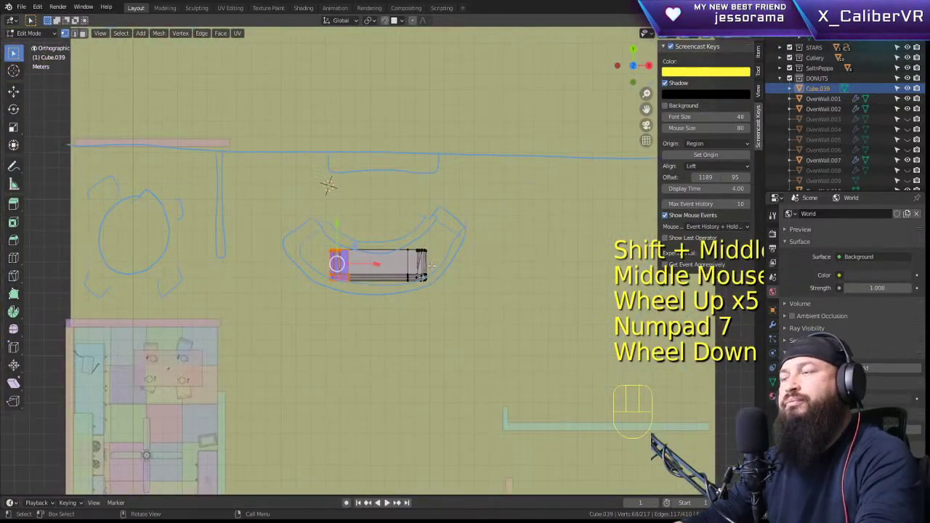
{"action": "left_click", "coordinate": [398, 134]}
{"action": "key", "text": "Tab"}
{"action": "scroll", "coordinate": [413, 252], "scroll_direction": "up", "scroll_amount": 11}
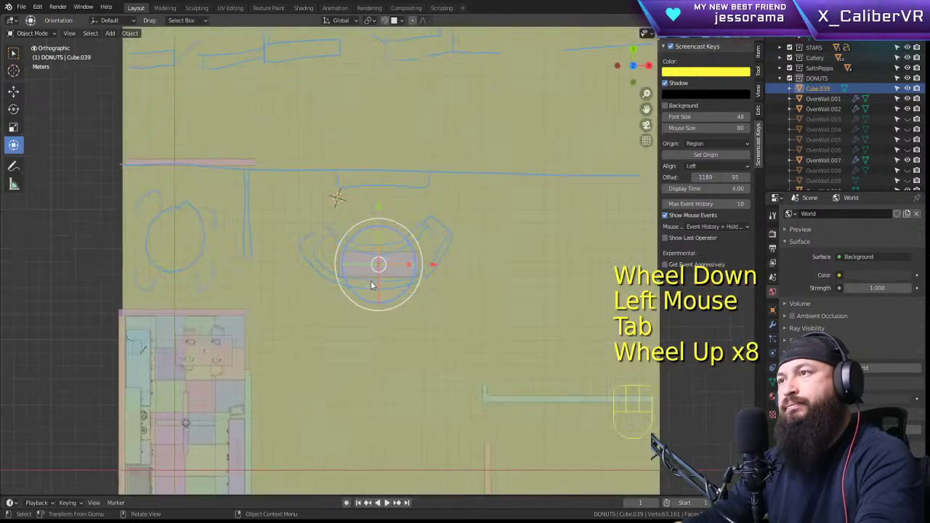
{"action": "key", "text": "Tab"}
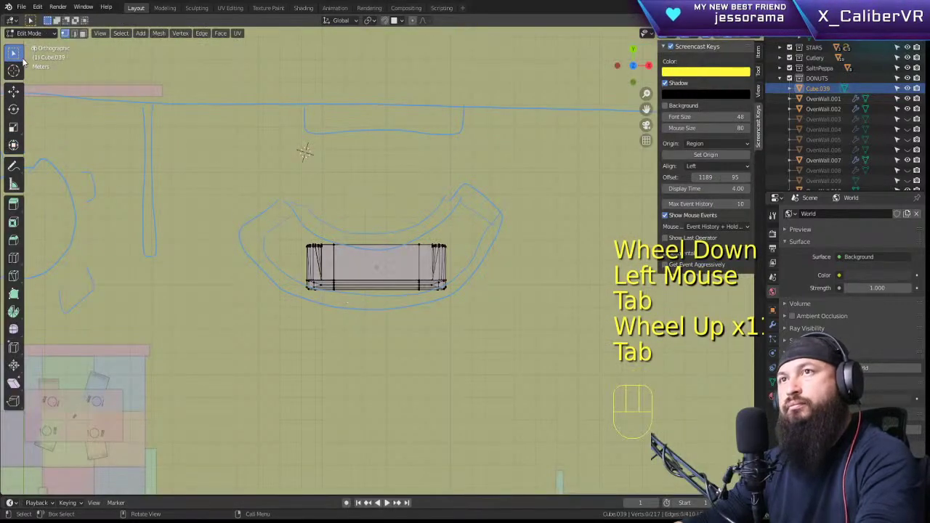
{"action": "key", "text": "Tab"}
{"action": "left_click", "coordinate": [10, 92]}
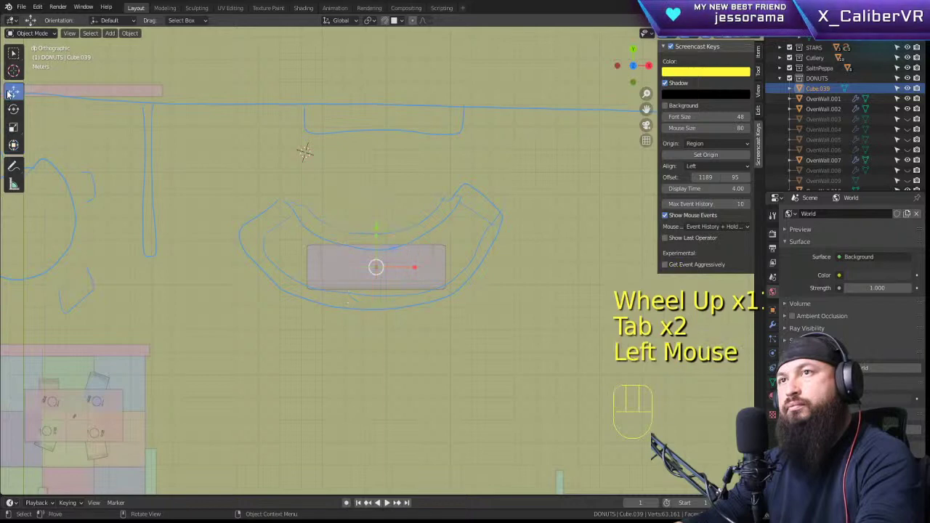
{"action": "left_click", "coordinate": [13, 53]}
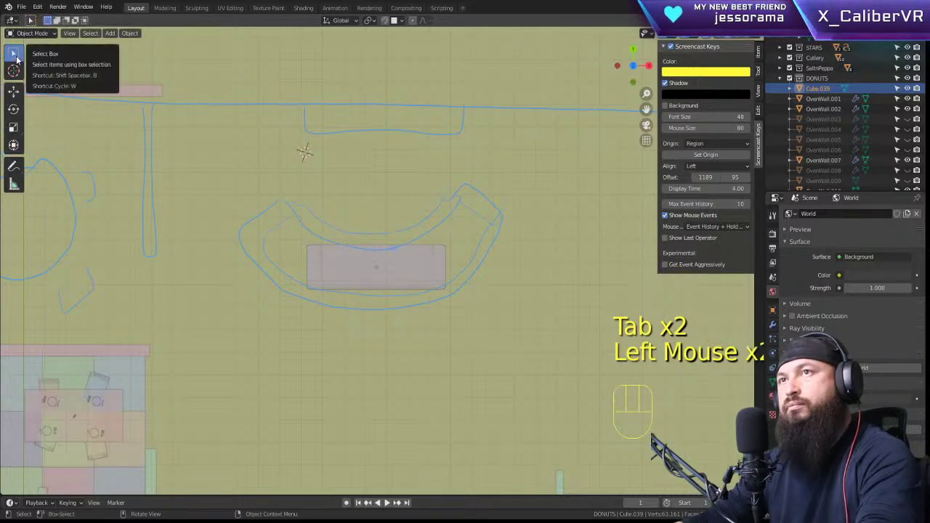
Step: Place the 3D cursor on the front of the sofa's seat and try adding a 2 m cube there
{"action": "left_click", "coordinate": [408, 281]}
{"action": "key", "text": "KP_Decimal"}
{"action": "left_click", "coordinate": [384, 280]}
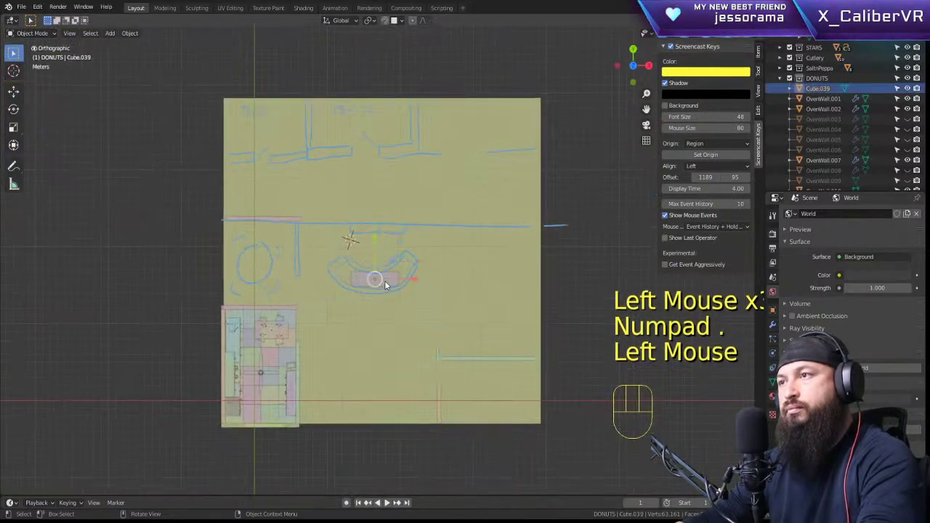
{"action": "key", "text": "KP_Decimal"}
{"action": "middle_click_drag", "start_coordinate": [376, 234], "coordinate": [308, 213]}
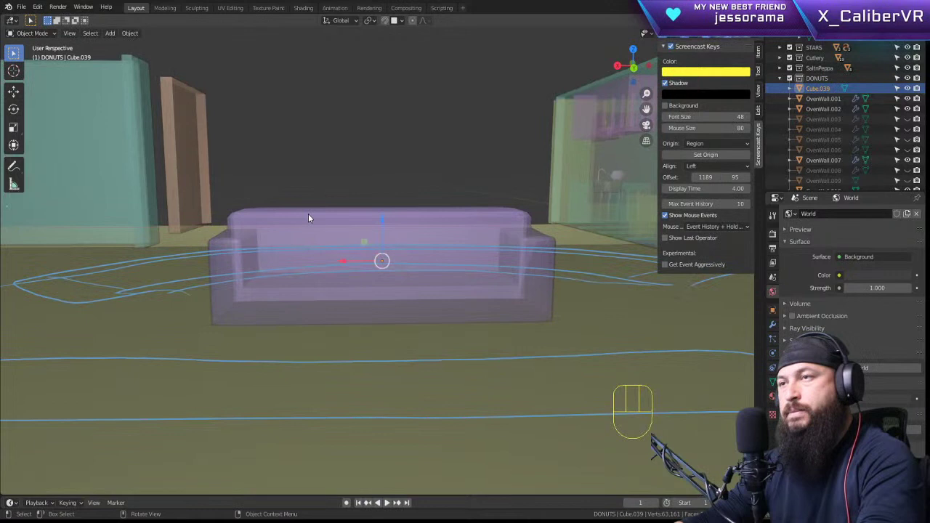
{"action": "right_click", "coordinate": [323, 286], "text": "shift"}
{"action": "key", "text": "shift+a"}
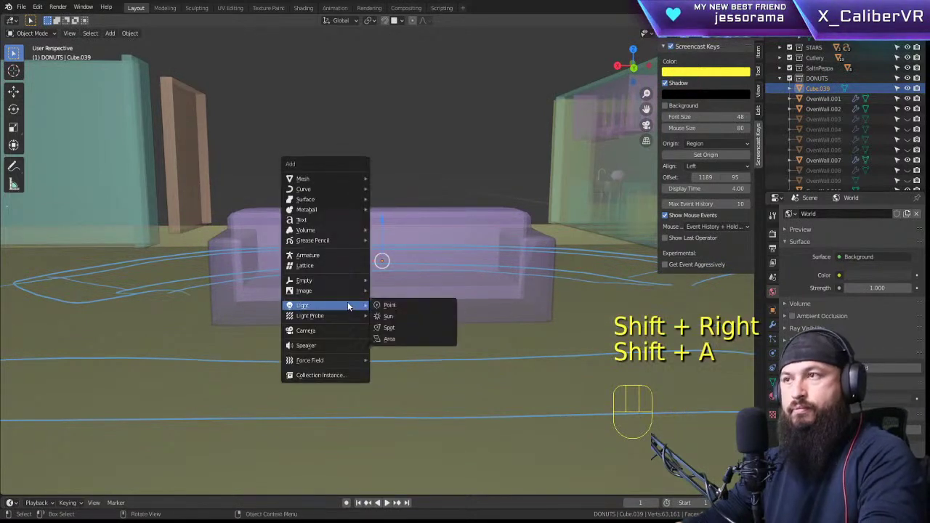
{"action": "mouse_move", "coordinate": [305, 178]}
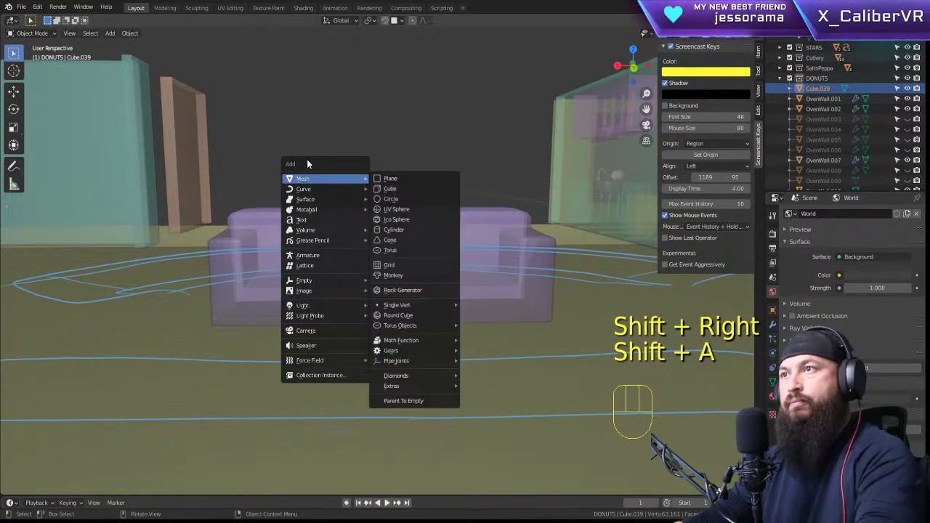
{"action": "left_click", "coordinate": [418, 190]}
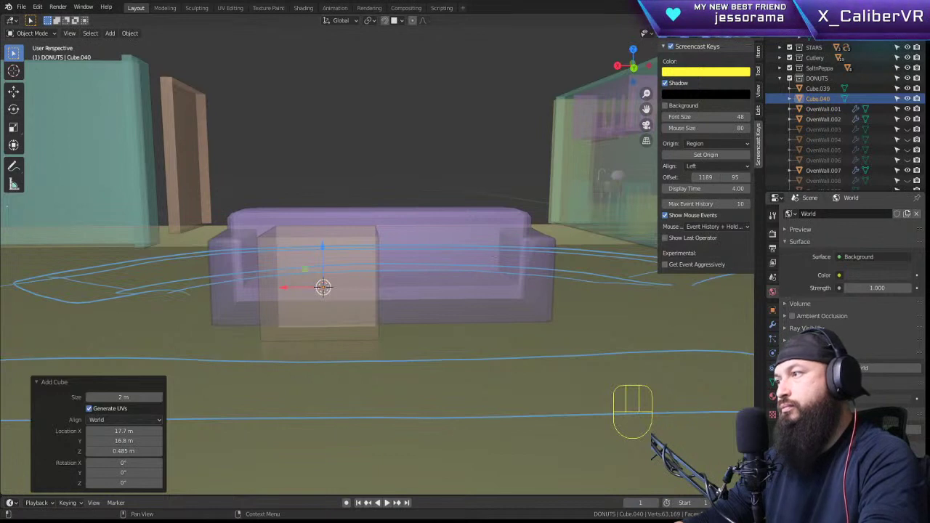
Step: Try a Solidify modifier on the new cube and undo it
{"action": "left_click", "coordinate": [772, 326]}
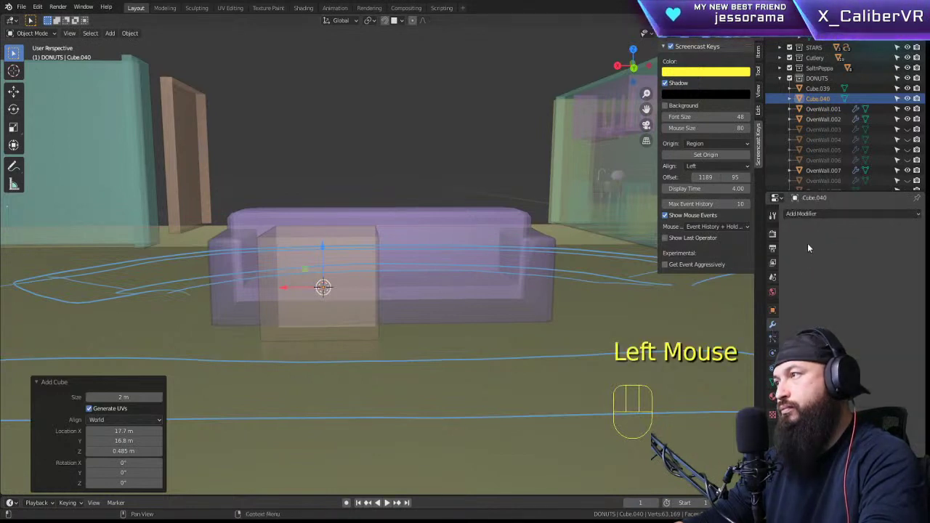
{"action": "left_click", "coordinate": [830, 215]}
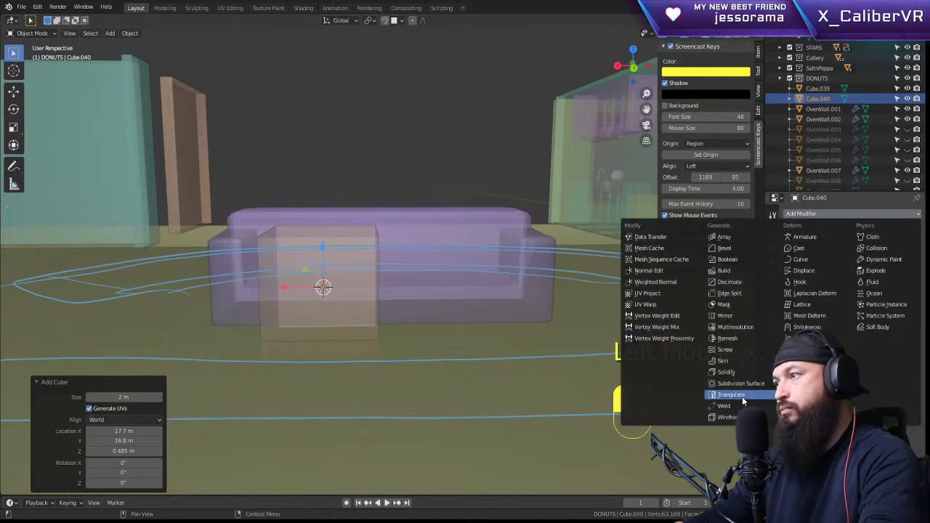
{"action": "left_click", "coordinate": [736, 372]}
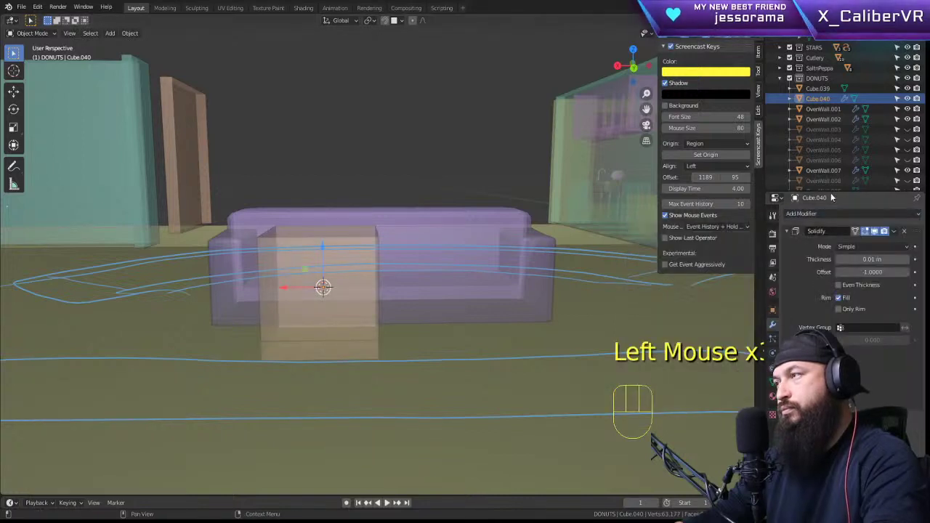
{"action": "key", "text": "ctrl+z"}
Step: Try a Subdivision Surface modifier and non-uniform scaling on the cube, then undo the modifier and the cube
{"action": "left_click", "coordinate": [817, 215]}
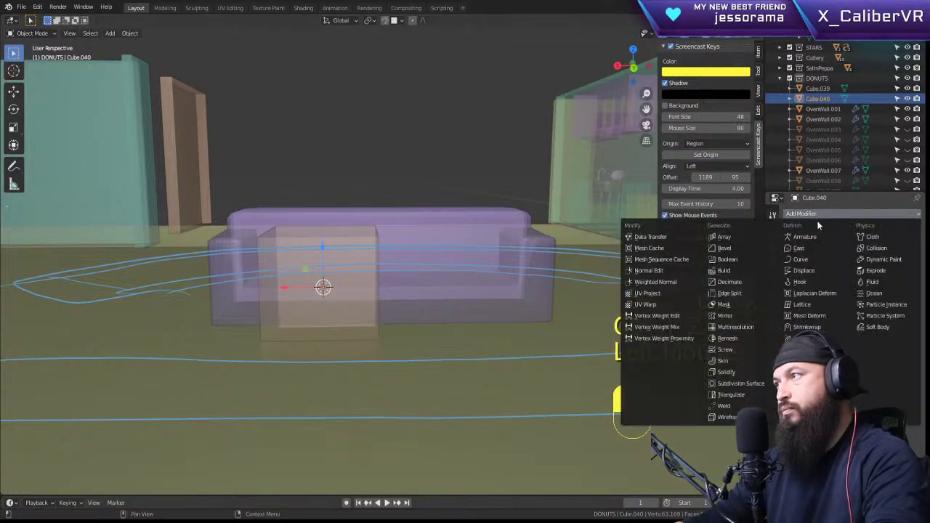
{"action": "left_click", "coordinate": [742, 384]}
{"action": "key", "text": "s"}
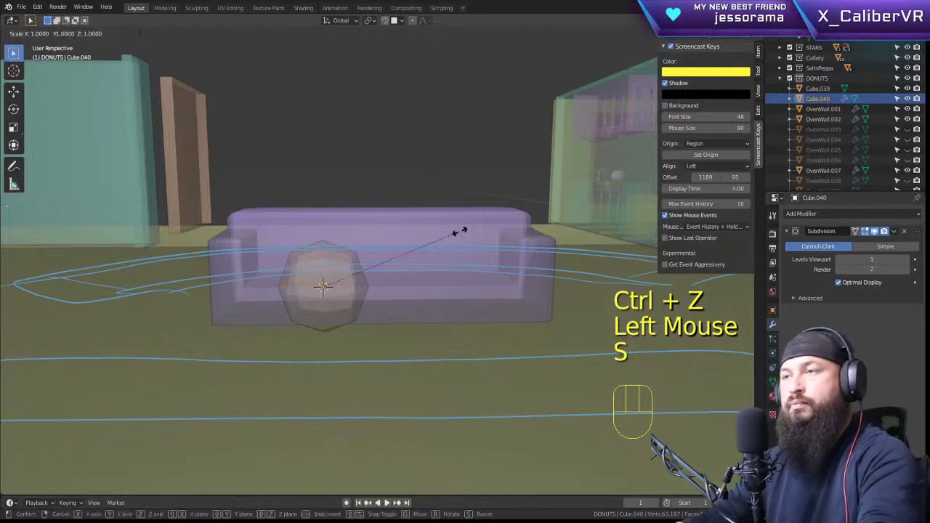
{"action": "key", "text": "x"}
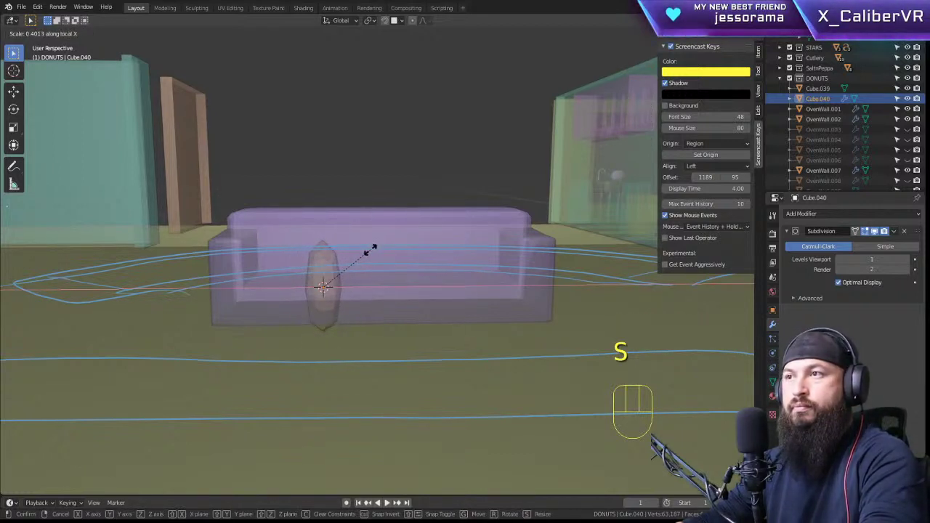
{"action": "key", "text": "z"}
{"action": "key", "text": "z"}
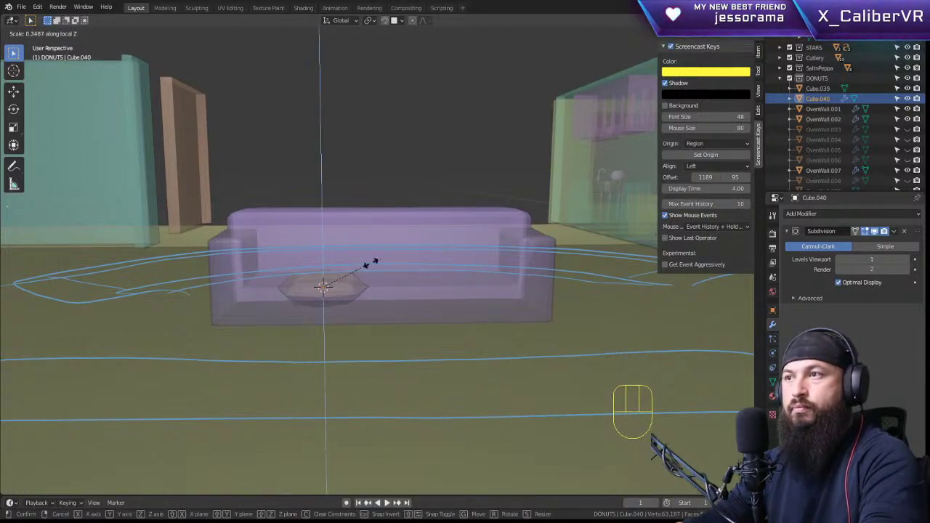
{"action": "key", "text": "Escape"}
{"action": "key", "text": "ctrl+z"}
{"action": "key", "text": "ctrl+z"}
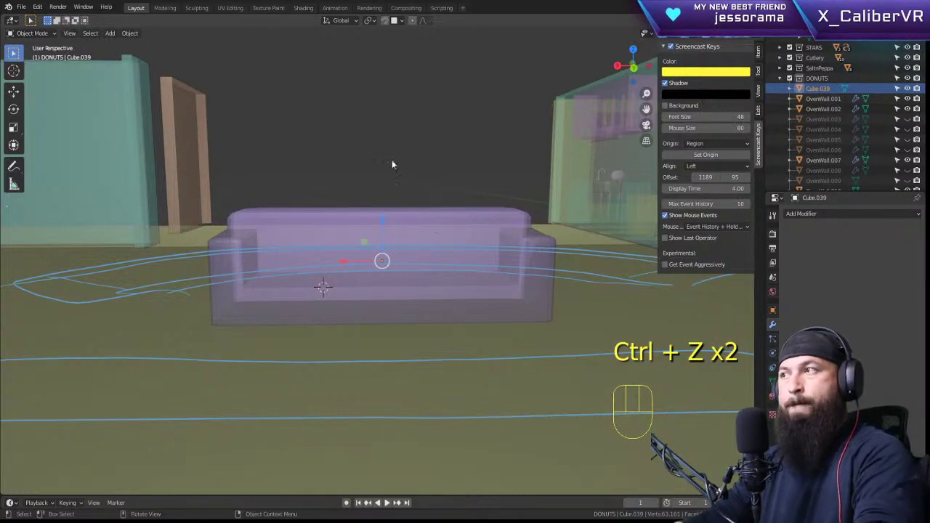
Step: Place the 3D cursor in the empty space above the sofa and add a cube mesh there
{"action": "right_click", "coordinate": [367, 129], "text": "shift"}
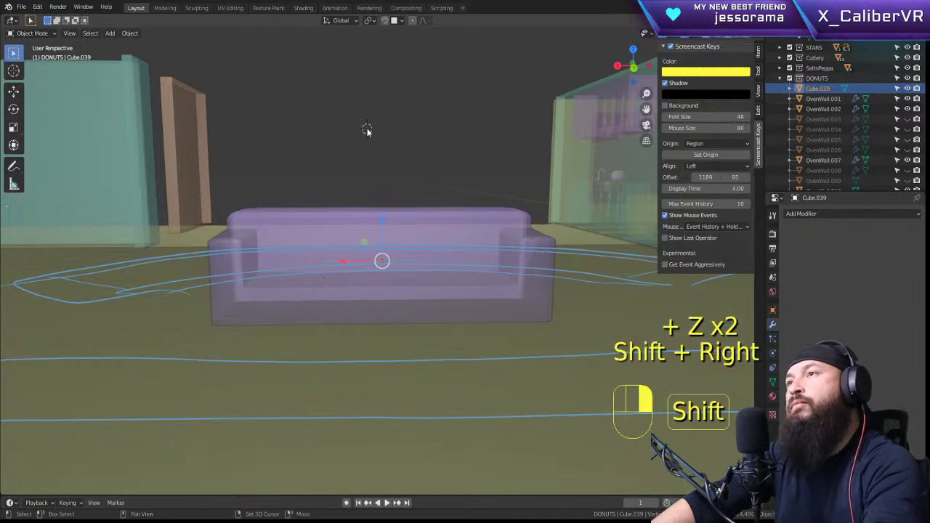
{"action": "key", "text": "s"}
{"action": "key", "text": "Escape"}
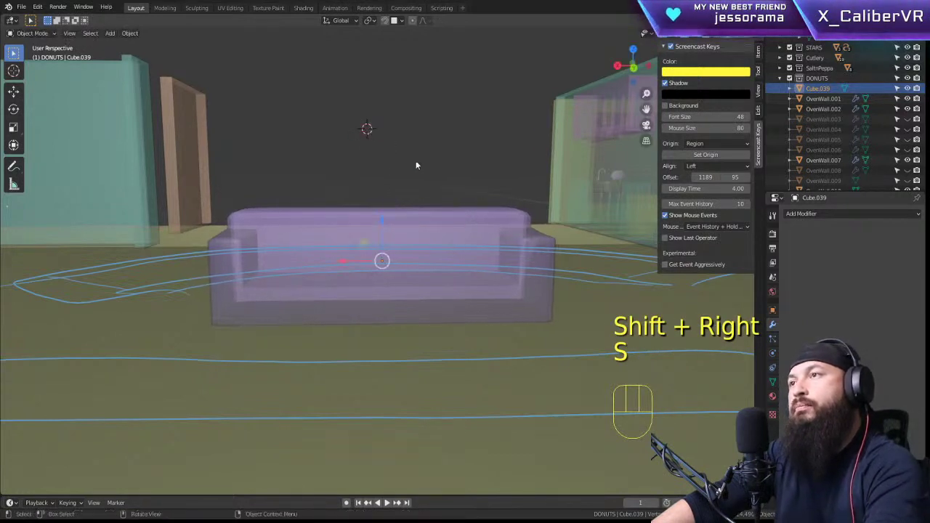
{"action": "key", "text": "shift+a"}
{"action": "mouse_move", "coordinate": [401, 160]}
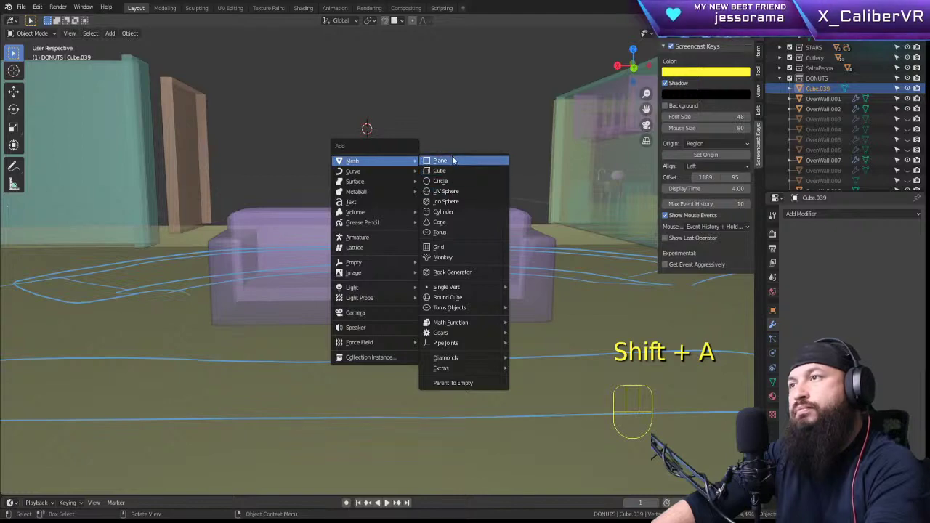
{"action": "left_click", "coordinate": [453, 171]}
Step: Apply Shade Smooth to the cube above the sofa
{"action": "middle_click_drag", "start_coordinate": [397, 135], "coordinate": [445, 125]}
{"action": "key", "text": "Tab"}
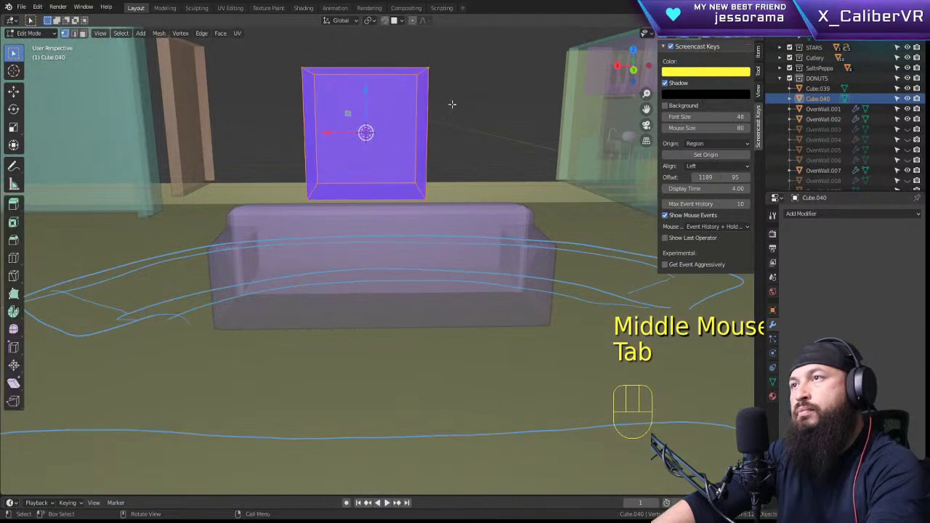
{"action": "right_click", "coordinate": [442, 108]}
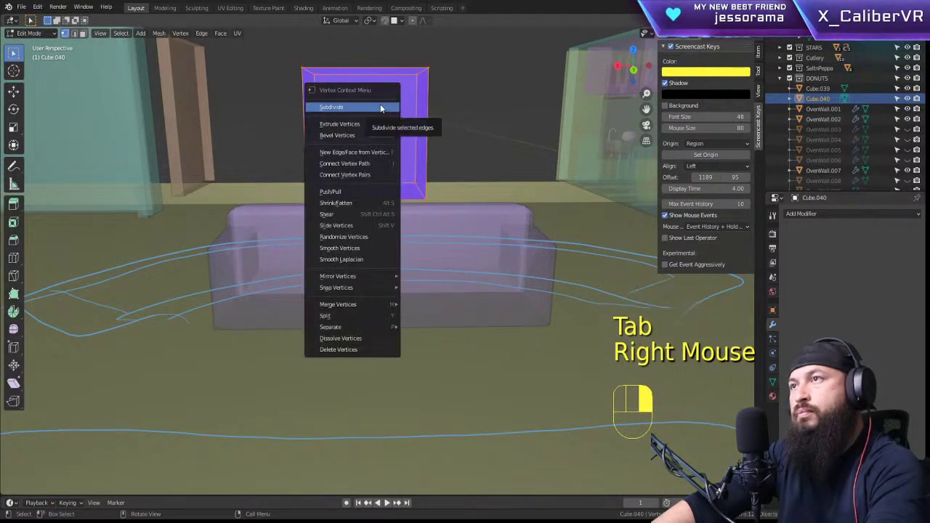
{"action": "left_click", "coordinate": [439, 101]}
{"action": "key", "text": "Tab"}
{"action": "right_click", "coordinate": [409, 109]}
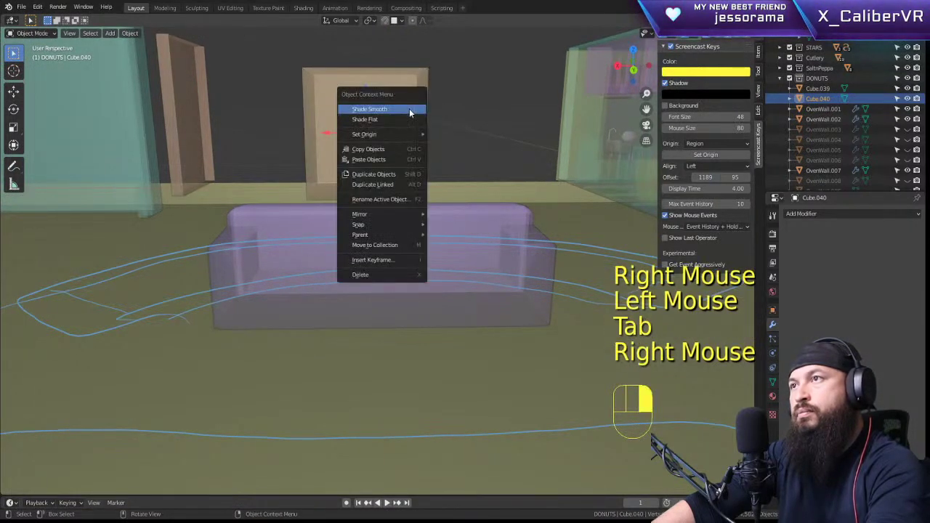
{"action": "middle_click_drag", "start_coordinate": [409, 109], "coordinate": [472, 115]}
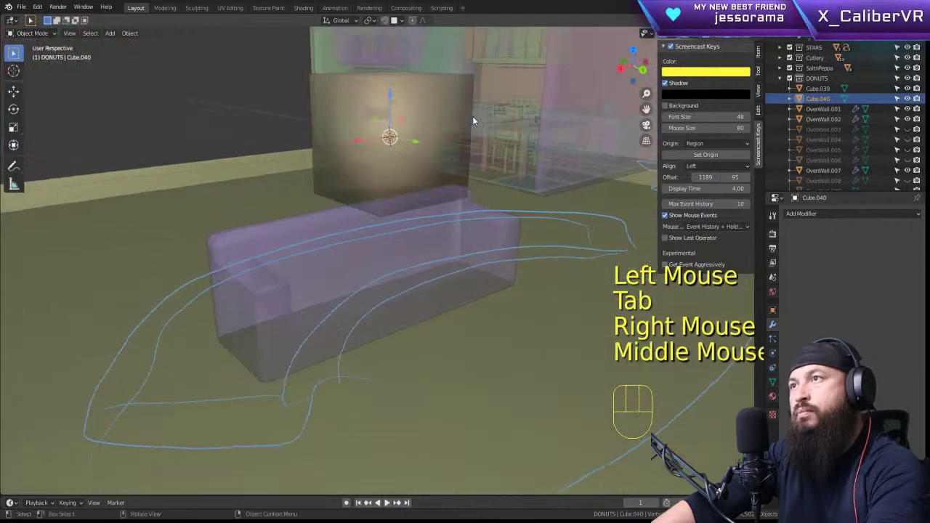
Step: Flatten the cube into a cushion slab by scaling it to about 0.278 along Z
{"action": "key", "text": "s"}
{"action": "key", "text": "x"}
{"action": "key", "text": "z"}
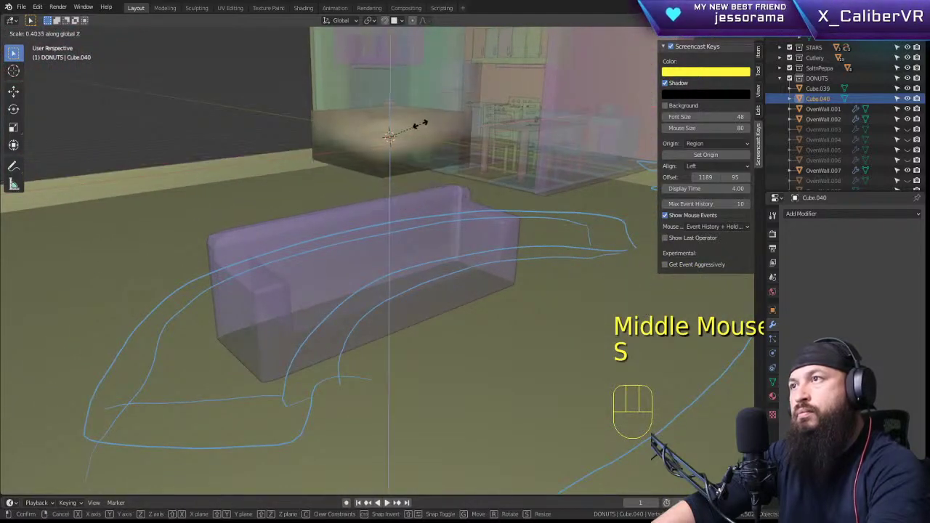
{"action": "left_click", "coordinate": [450, 128]}
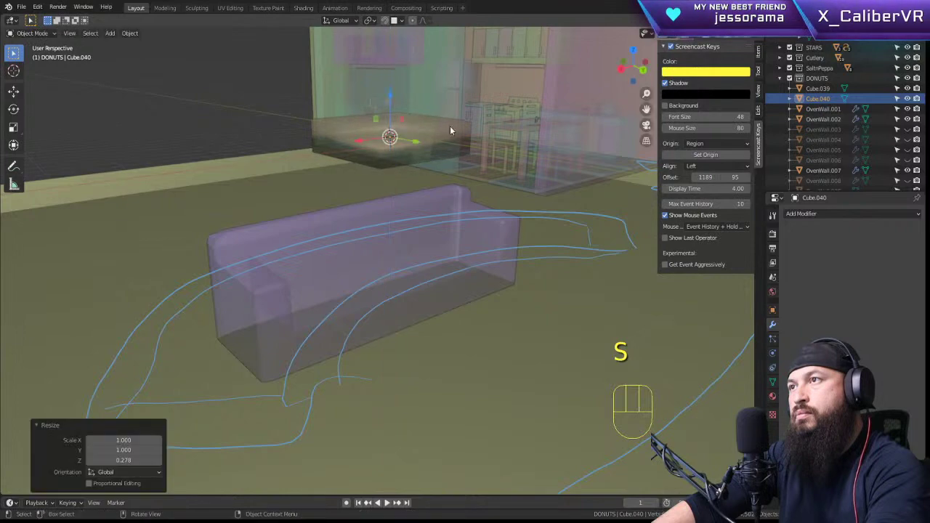
Step: Lower the cushion slab along Z by about 2.29 m and a further 0.197 m to the sofa's seat
{"action": "middle_click_drag", "start_coordinate": [450, 128], "coordinate": [423, 128]}
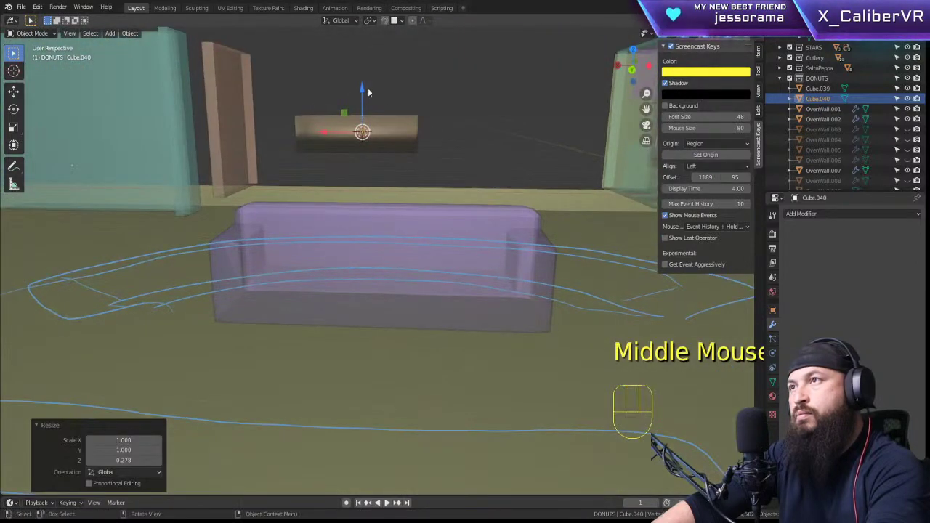
{"action": "left_click_drag", "start_coordinate": [367, 92], "coordinate": [362, 218]}
{"action": "key", "text": "KP_Decimal"}
{"action": "scroll", "coordinate": [324, 136], "scroll_direction": "down", "scroll_amount": 2}
{"action": "middle_click_drag", "start_coordinate": [479, 234], "coordinate": [442, 226]}
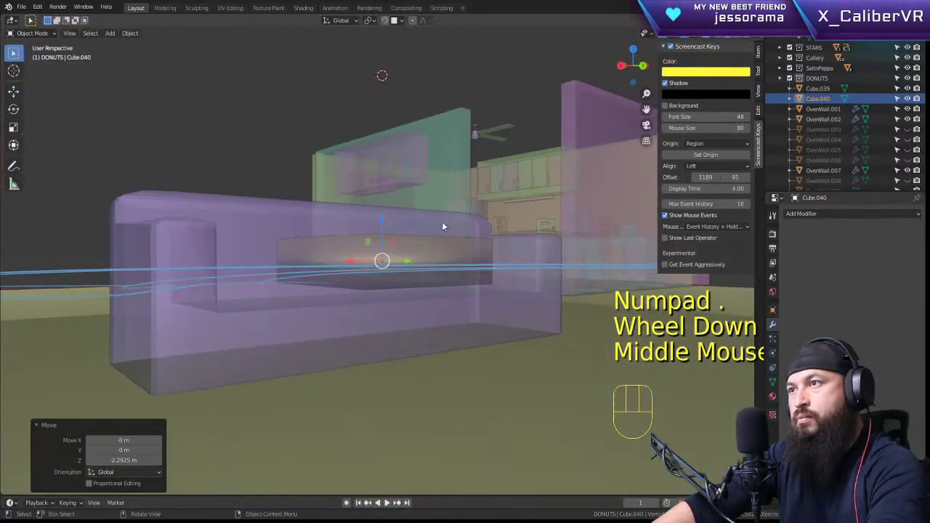
{"action": "left_click_drag", "start_coordinate": [383, 217], "coordinate": [384, 234]}
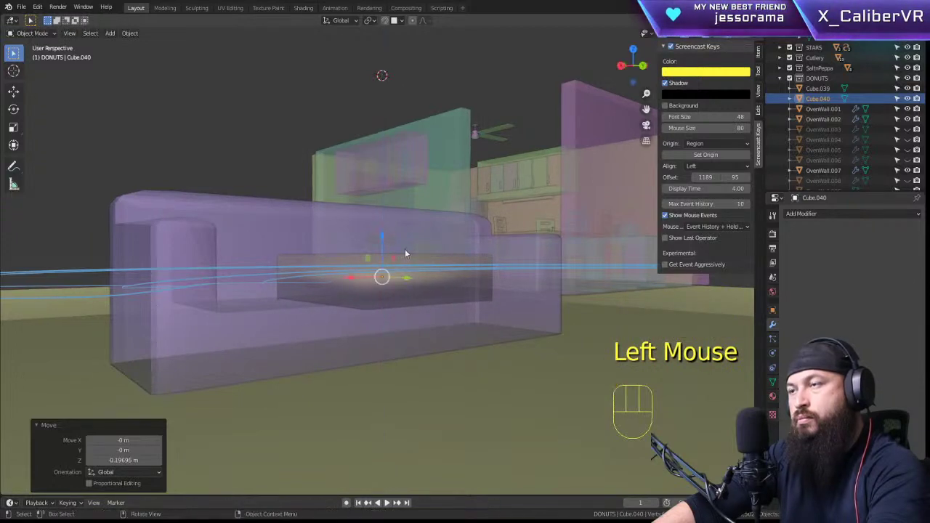
Step: Scale the cushion slab uniformly to about 0.731 in top view
{"action": "middle_click_drag", "start_coordinate": [404, 249], "coordinate": [497, 339]}
{"action": "key", "text": "KP_7"}
{"action": "key", "text": "s"}
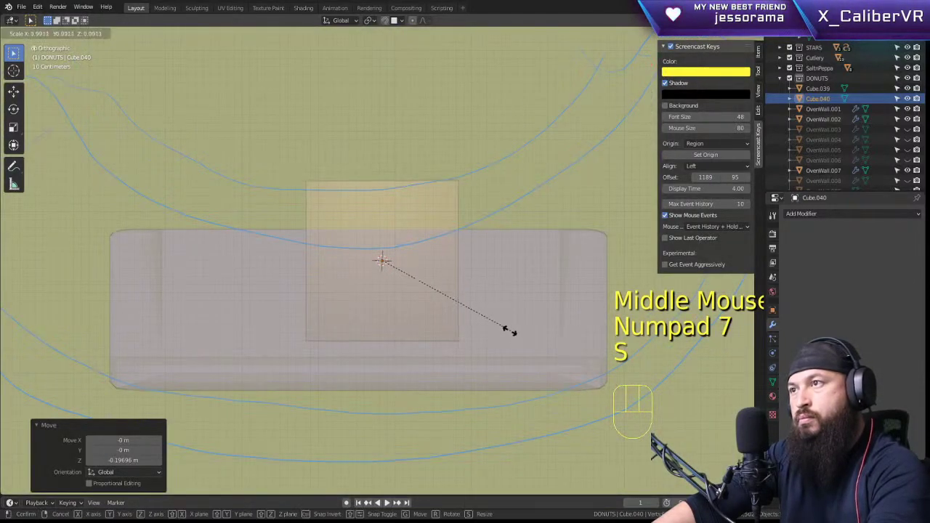
{"action": "left_click", "coordinate": [476, 318]}
Step: Move the cushion slab about 1.51 m in X and -0.38 m in Y beside the +X armrest, and scale it to about 1.110
{"action": "key", "text": "g"}
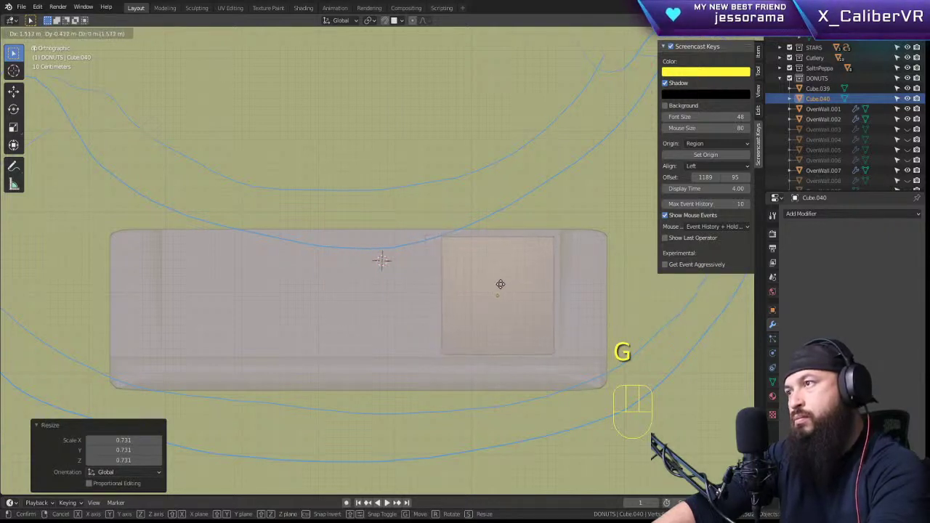
{"action": "left_click", "coordinate": [499, 284]}
{"action": "key", "text": "s"}
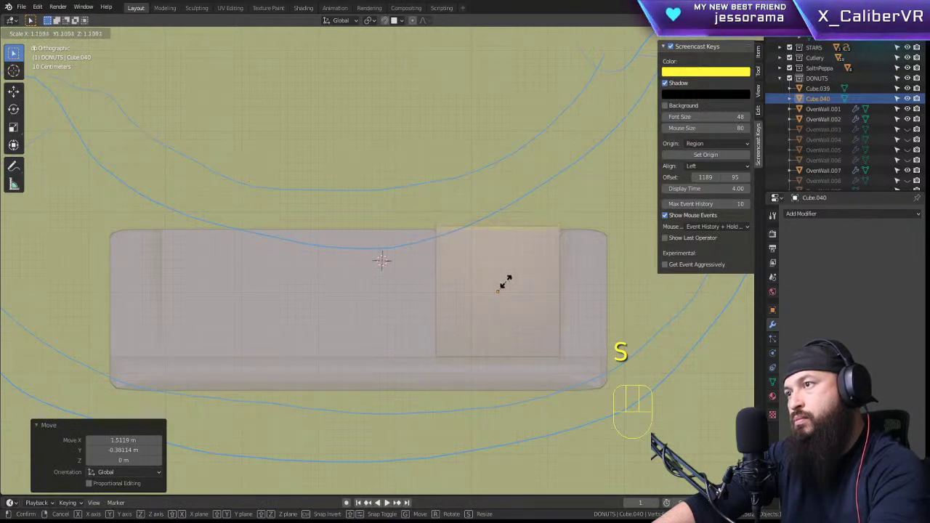
{"action": "left_click", "coordinate": [505, 283]}
Step: Switch the viewport to rendered shading to preview the sofa with its cushion slab
{"action": "middle_click_drag", "start_coordinate": [511, 276], "coordinate": [354, 118]}
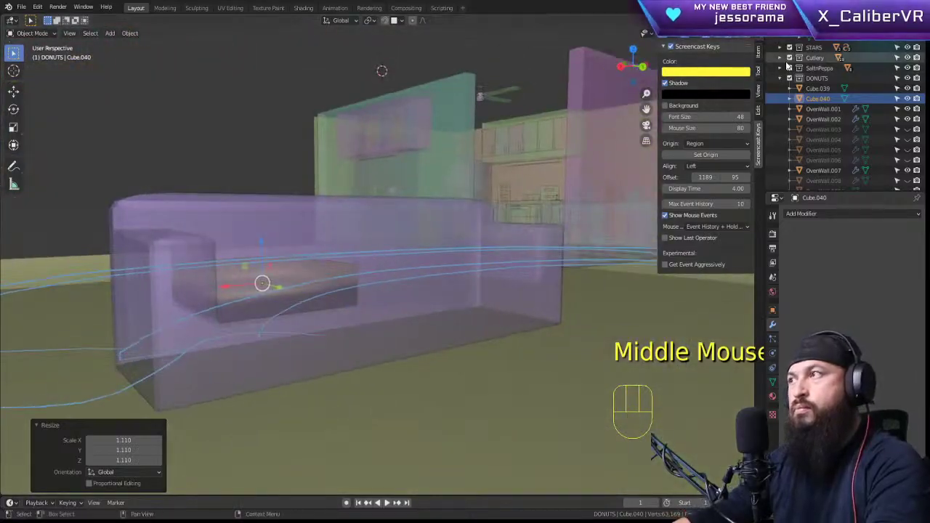
{"action": "left_click", "coordinate": [742, 33]}
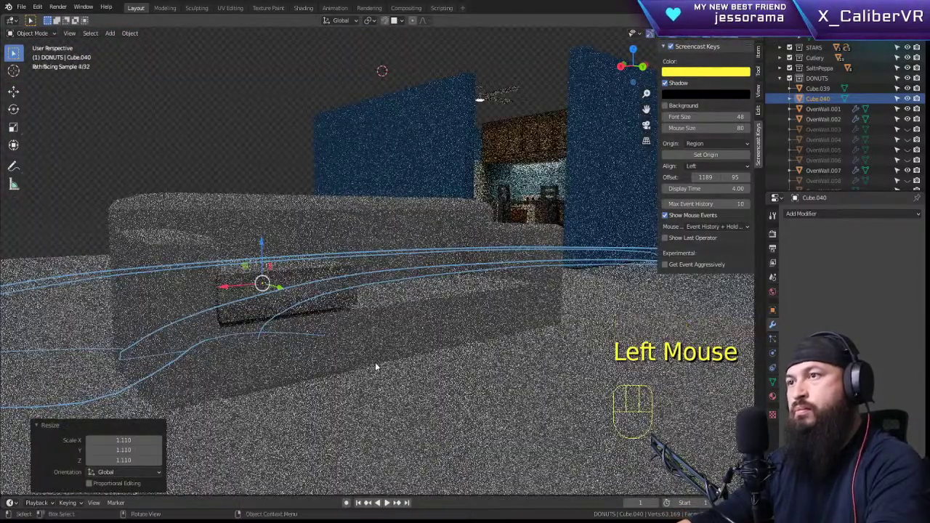
Step: Return from the rendered preview to solid shading and flatten the cushion slab to 0.793 along Z
{"action": "middle_click_drag", "start_coordinate": [409, 320], "coordinate": [398, 326]}
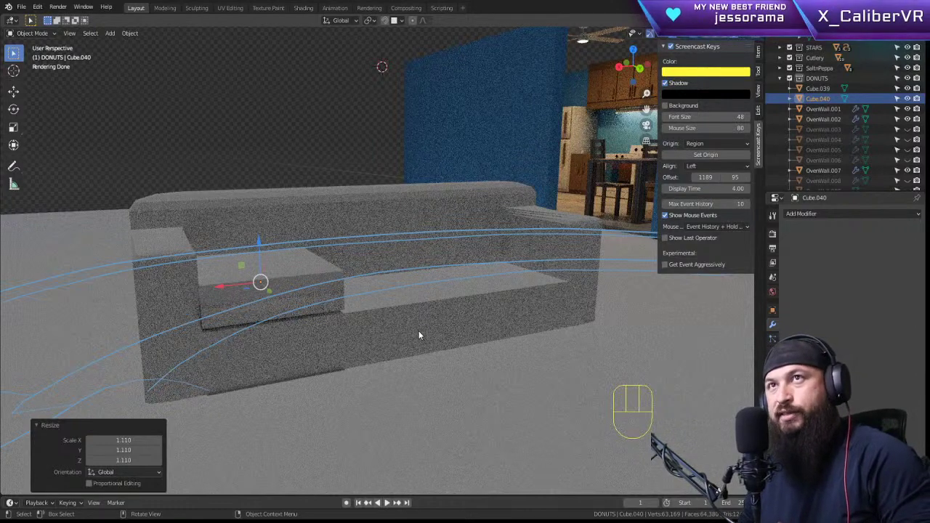
{"action": "left_click", "coordinate": [716, 37]}
{"action": "key", "text": "s"}
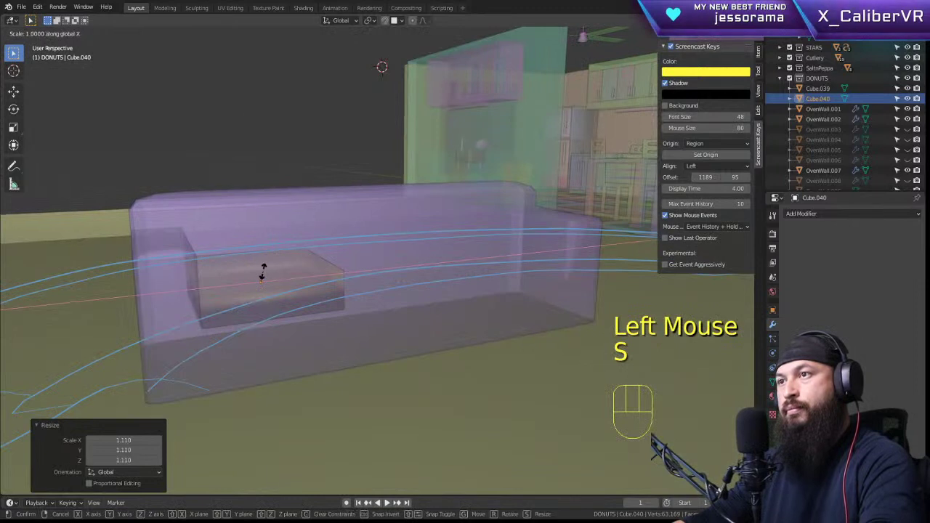
{"action": "key", "text": "z"}
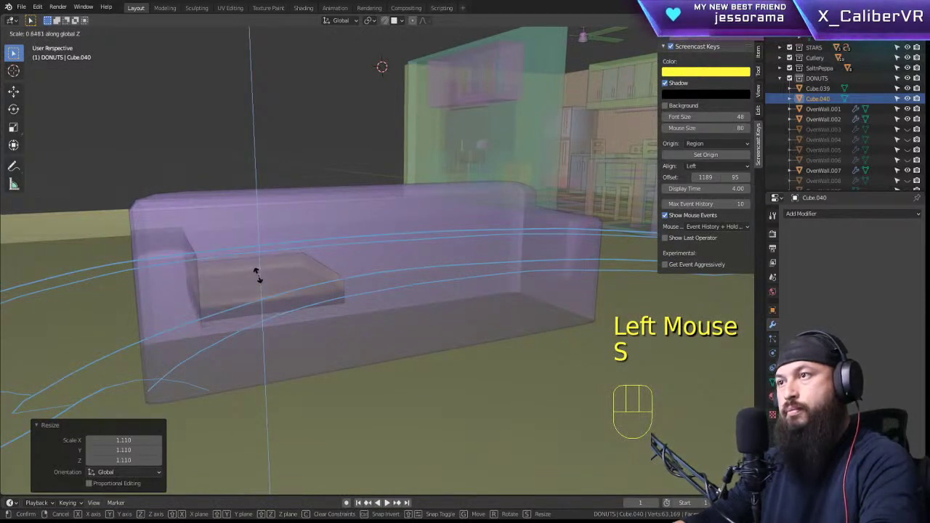
{"action": "left_click", "coordinate": [259, 275]}
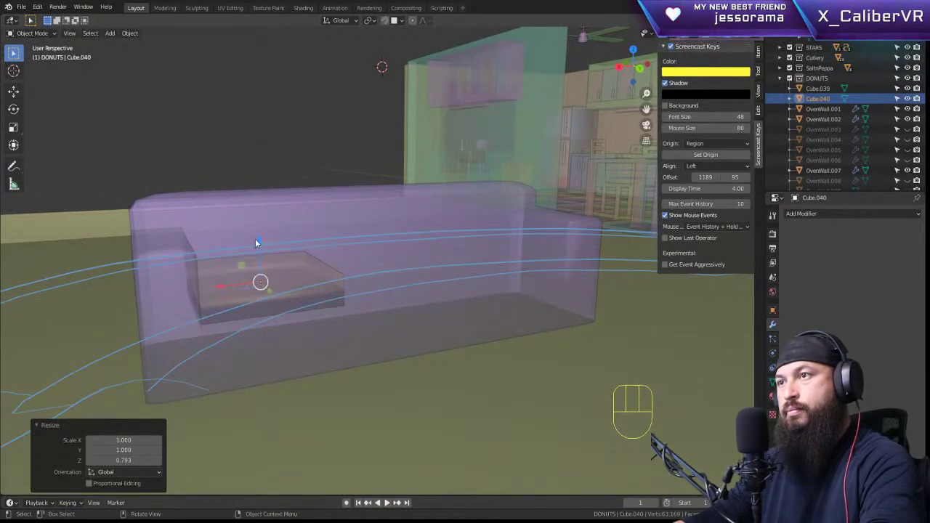
Step: Lower the cushion about 0.112 m along Z, and raise it about 0.014 m to rest on the sofa's seat
{"action": "left_click_drag", "start_coordinate": [256, 243], "coordinate": [270, 257]}
{"action": "middle_click_drag", "start_coordinate": [417, 281], "coordinate": [375, 255]}
{"action": "scroll", "coordinate": [338, 299], "scroll_direction": "up", "scroll_amount": 2}
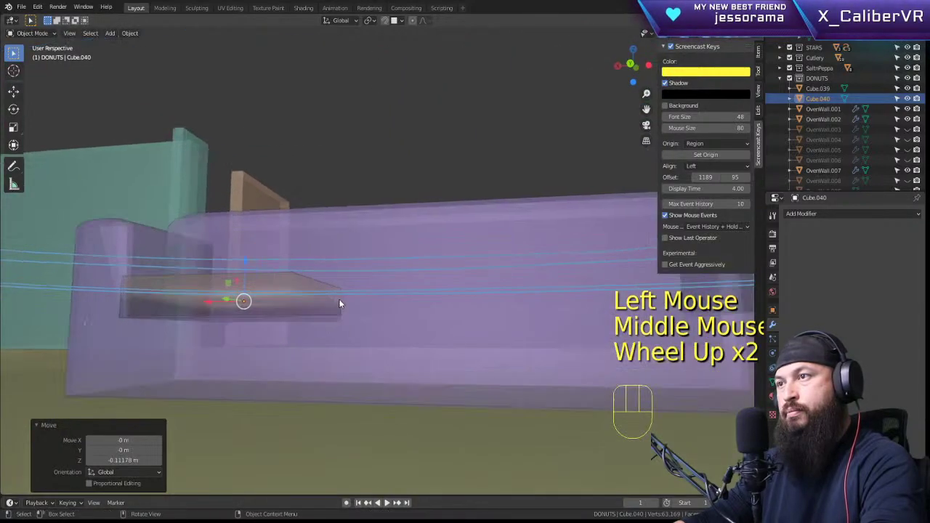
{"action": "scroll", "coordinate": [339, 298], "scroll_direction": "up", "scroll_amount": 3}
{"action": "middle_click_drag", "start_coordinate": [339, 298], "coordinate": [348, 303]}
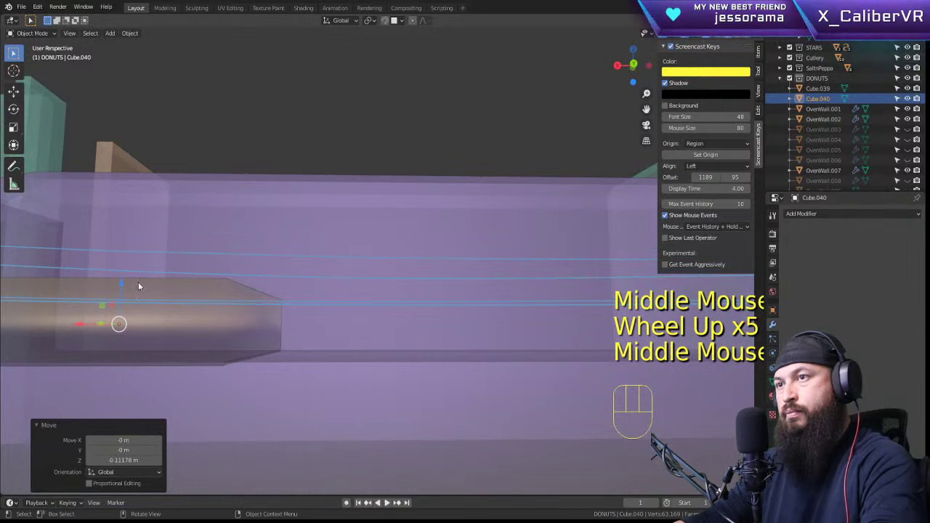
{"action": "left_click_drag", "start_coordinate": [119, 281], "coordinate": [124, 277]}
Step: Duplicate the cushion about -1.63 m along X as the middle cushion, and shift the copy a further -0.034 m in X
{"action": "scroll", "coordinate": [265, 318], "scroll_direction": "down", "scroll_amount": 1}
{"action": "scroll", "coordinate": [291, 334], "scroll_direction": "up", "scroll_amount": 4}
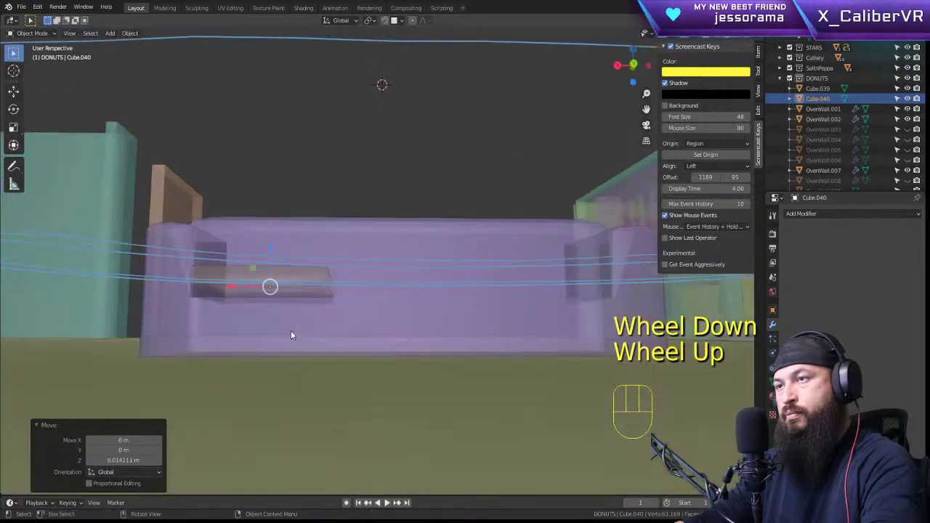
{"action": "key", "text": "shift+d"}
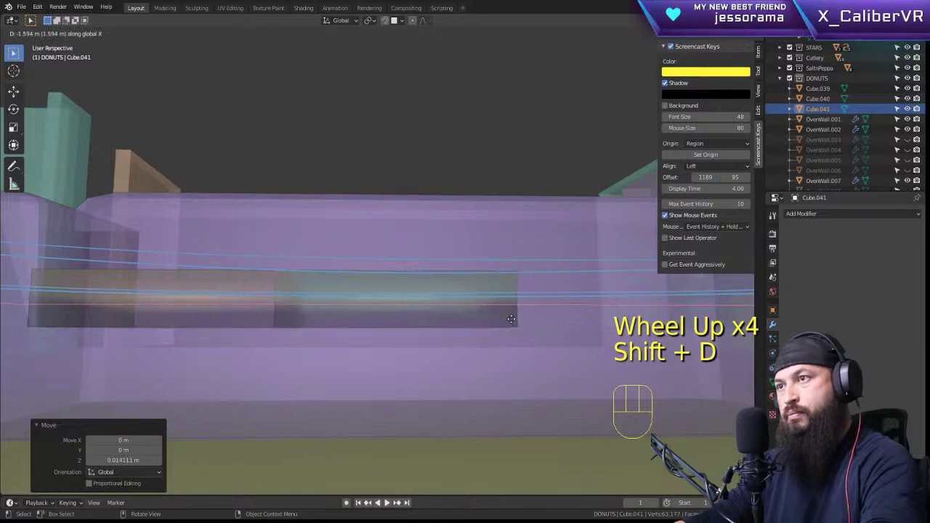
{"action": "left_click", "coordinate": [518, 318]}
{"action": "middle_click_drag", "start_coordinate": [372, 334], "coordinate": [386, 390]}
{"action": "key", "text": "g"}
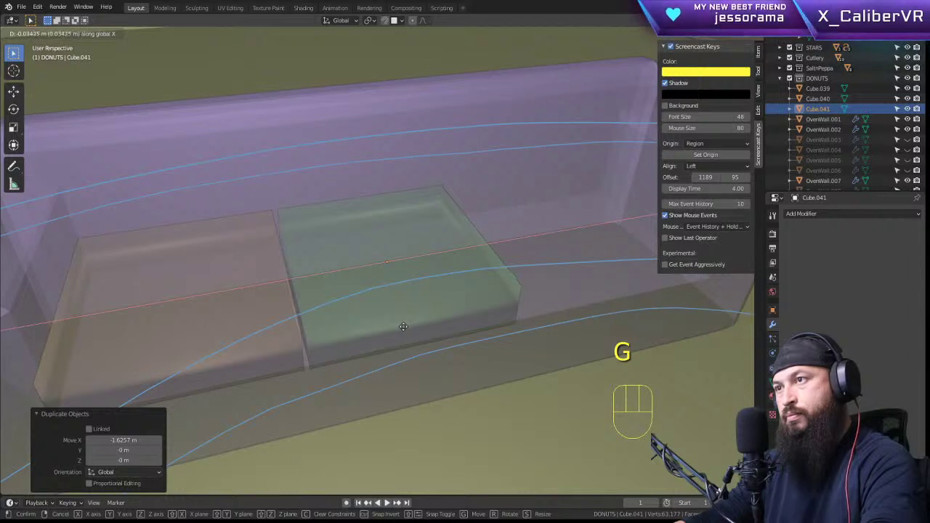
{"action": "left_click", "coordinate": [405, 325]}
Step: Duplicate the middle cushion about -1.77 m along X to place a third cushion beside the -X armrest
{"action": "middle_click_drag", "start_coordinate": [489, 325], "coordinate": [335, 324], "text": "shift"}
{"action": "key", "text": "shift+d"}
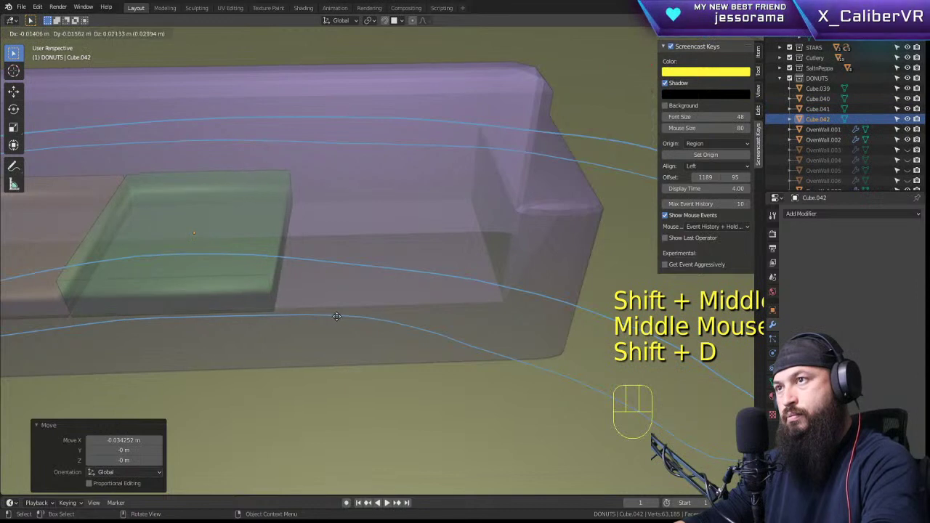
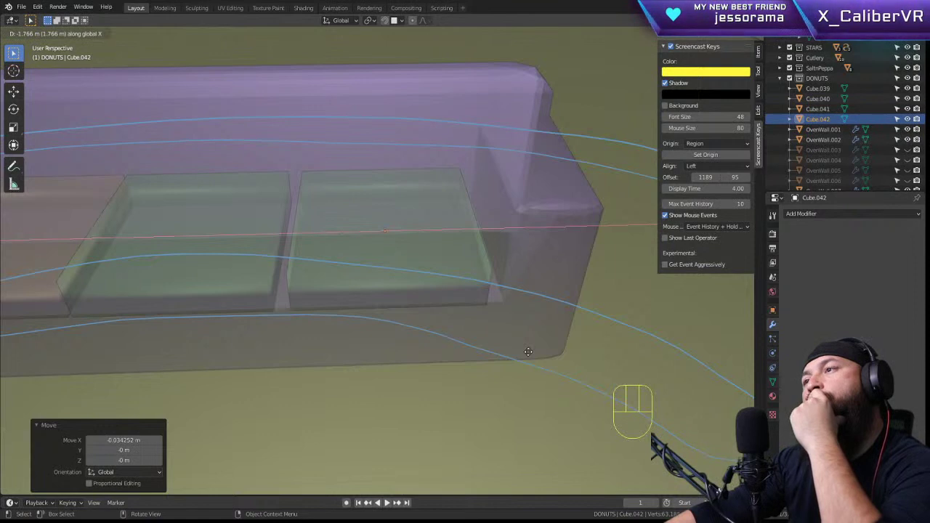
{"action": "left_click", "coordinate": [528, 352]}
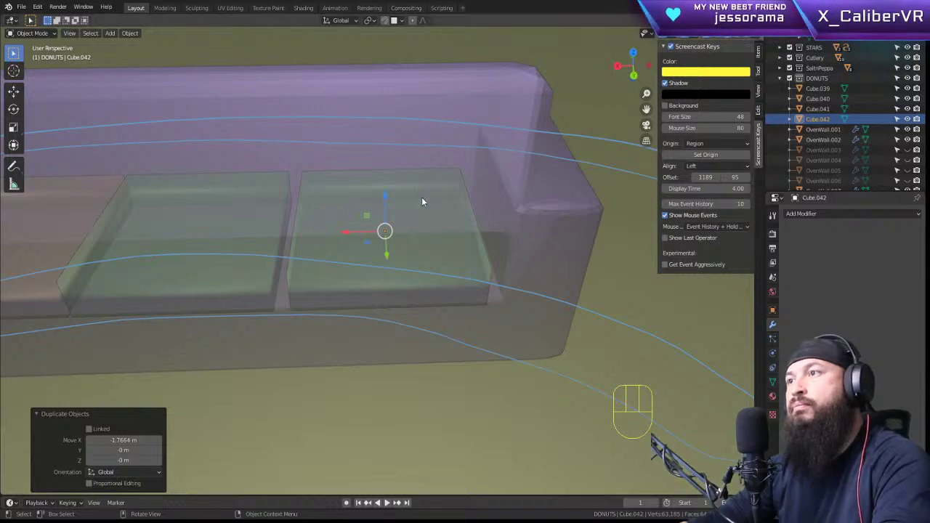
{"action": "key", "text": "s"}
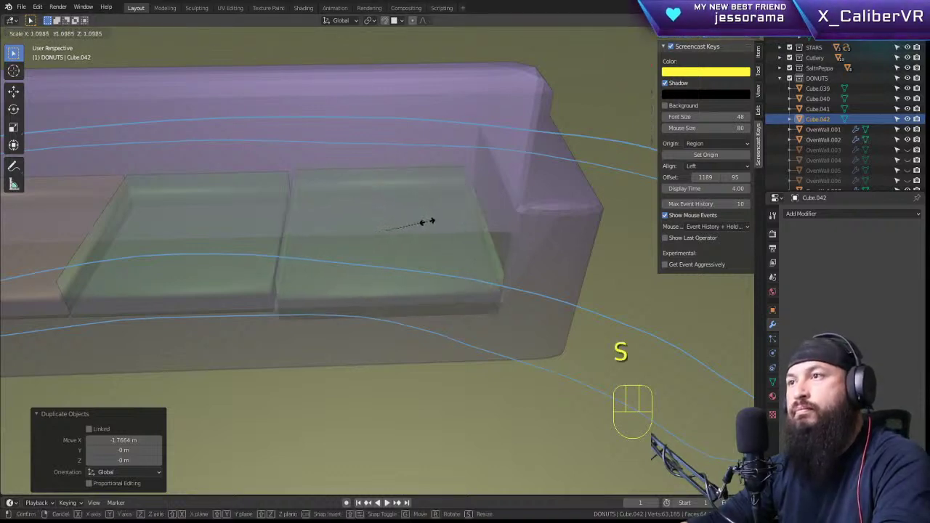
{"action": "key", "text": "Escape"}
{"action": "scroll", "coordinate": [405, 265], "scroll_direction": "down", "scroll_amount": 3}
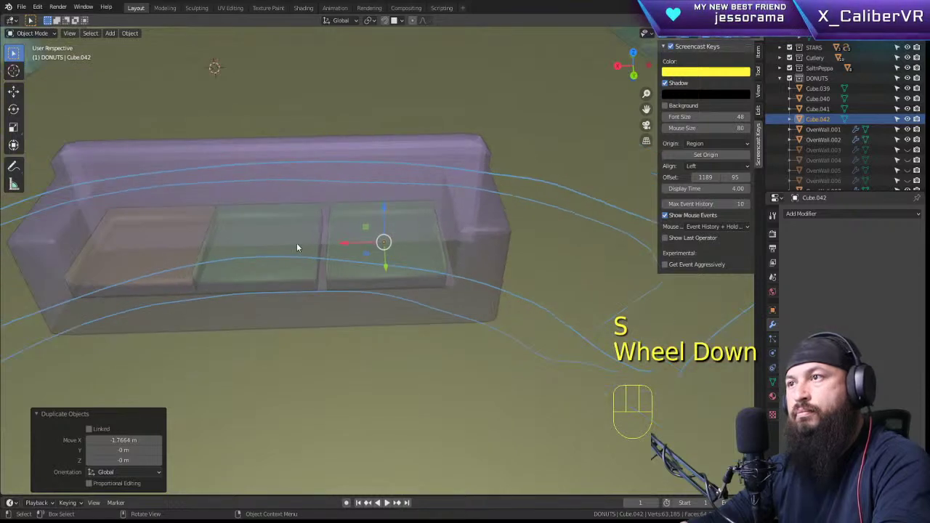
{"action": "middle_click_drag", "start_coordinate": [297, 244], "coordinate": [377, 255], "text": "shift"}
{"action": "left_click", "coordinate": [342, 272]}
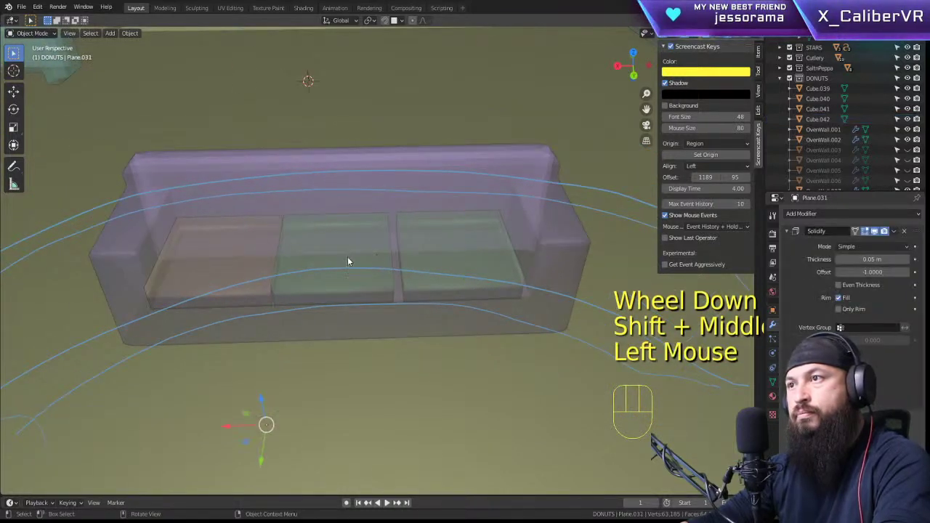
{"action": "left_click", "coordinate": [348, 258]}
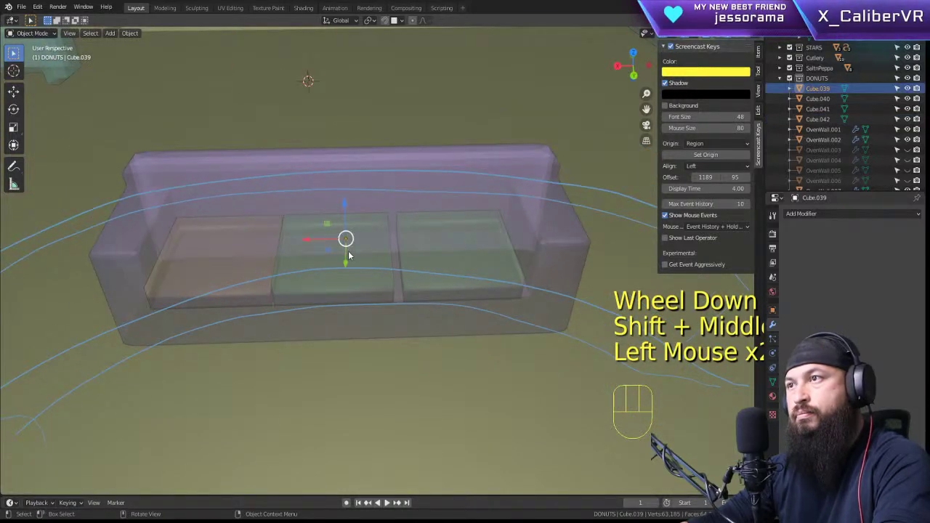
{"action": "left_click", "coordinate": [313, 239]}
{"action": "key", "text": "ctrl+z"}
Step: Nudge the middle cushion slightly along X toward the third cushion to even out the gaps
{"action": "left_click", "coordinate": [305, 276]}
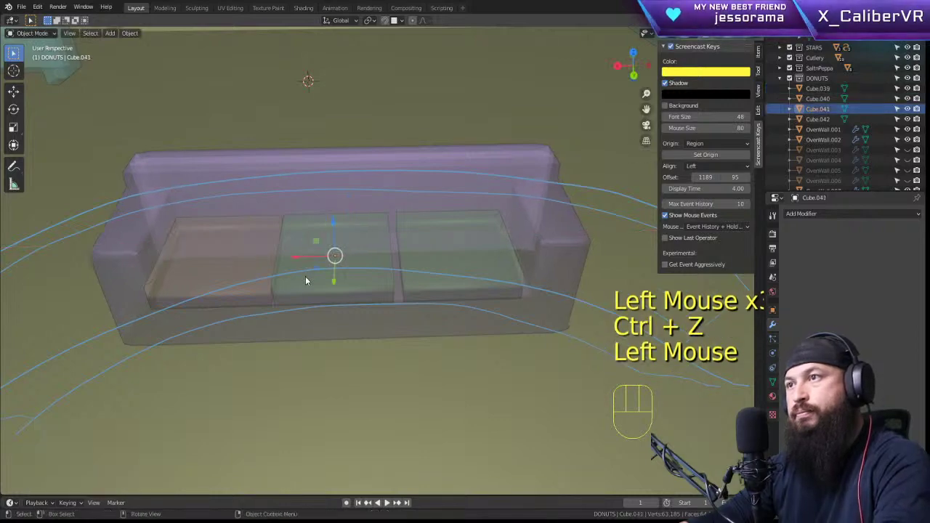
{"action": "left_click_drag", "start_coordinate": [295, 251], "coordinate": [300, 257]}
{"action": "middle_click_drag", "start_coordinate": [457, 281], "coordinate": [457, 315]}
{"action": "left_click", "coordinate": [459, 189], "text": "shift"}
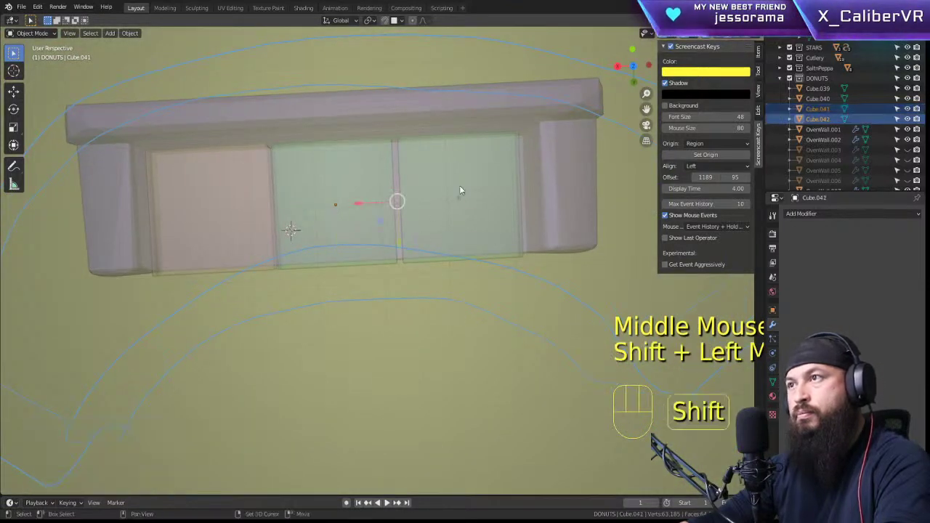
{"action": "left_click", "coordinate": [189, 211], "text": "shift"}
{"action": "key", "text": "s"}
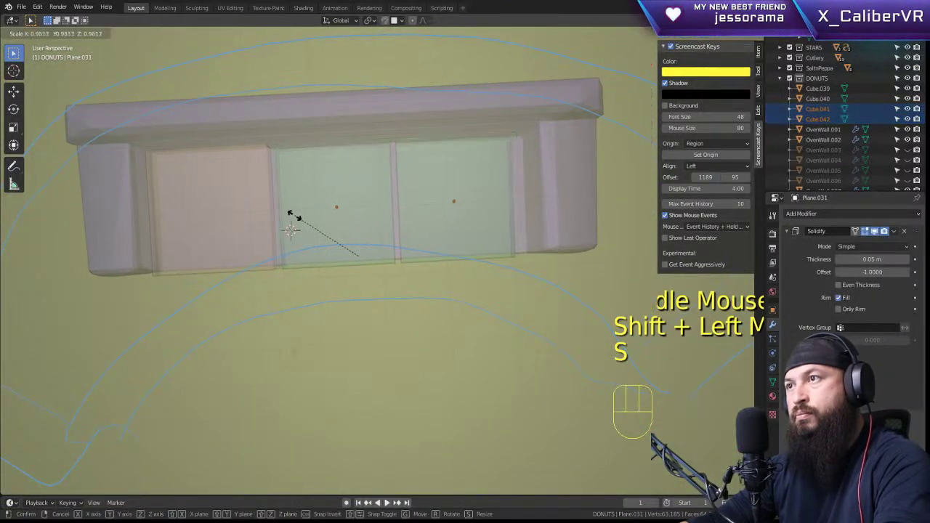
{"action": "key", "text": "Escape"}
{"action": "left_click", "coordinate": [247, 211], "text": "shift"}
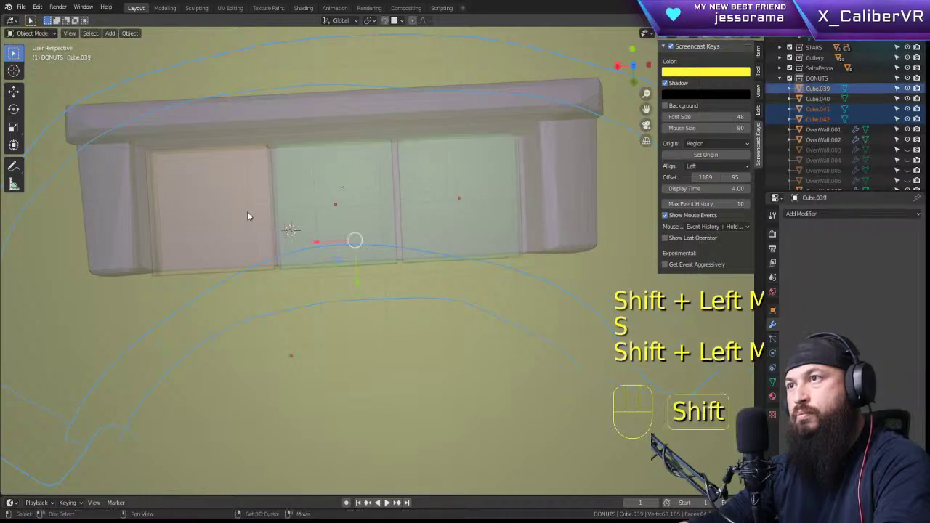
{"action": "left_click", "coordinate": [209, 211]}
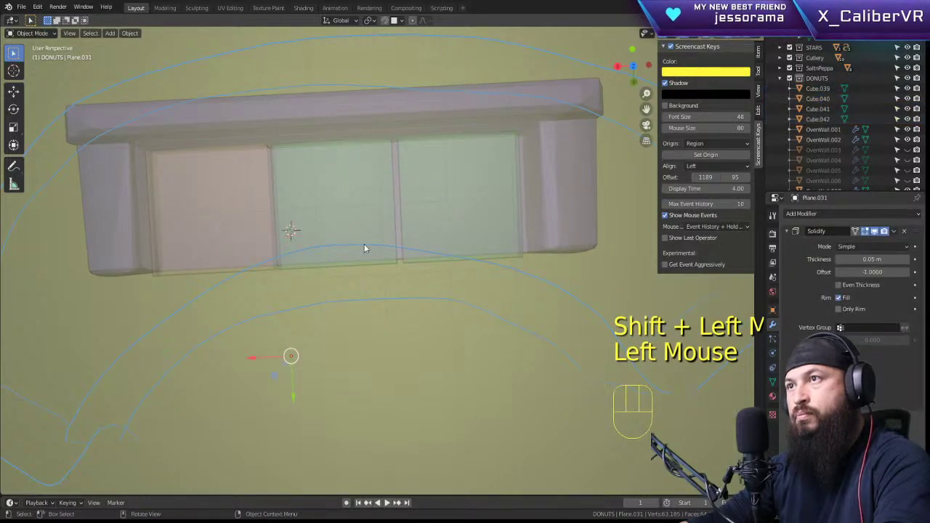
{"action": "middle_click_drag", "start_coordinate": [366, 249], "coordinate": [272, 235]}
{"action": "left_click", "coordinate": [217, 252]}
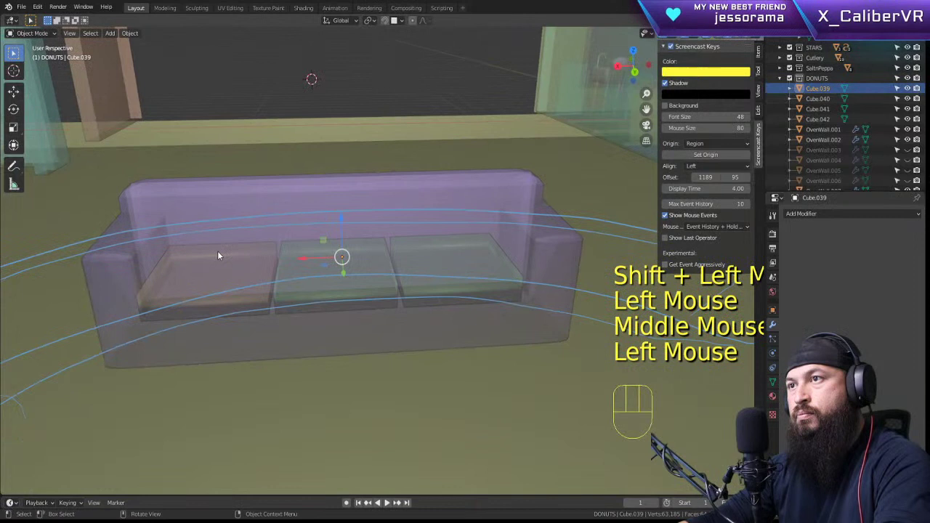
{"action": "key", "text": "s"}
Step: Scale all three seat cushions together uniformly to about 1.065
{"action": "left_click", "coordinate": [257, 265]}
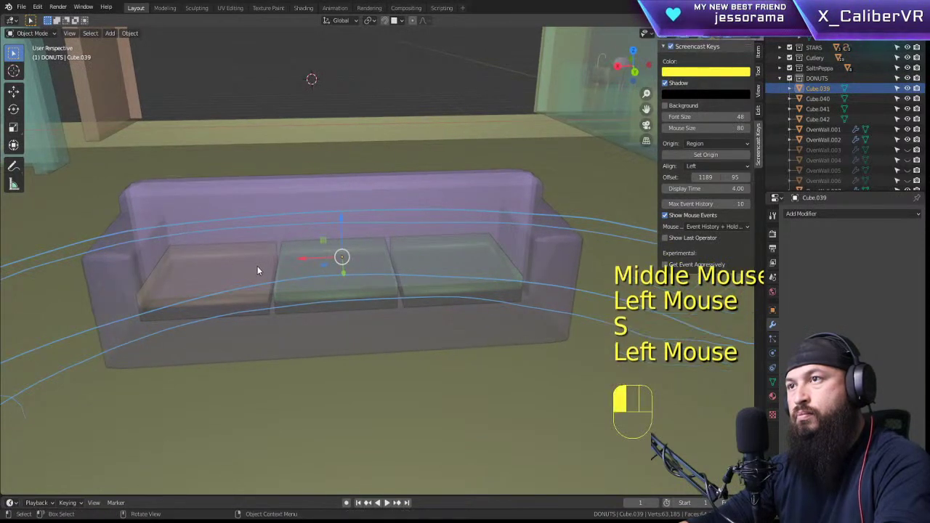
{"action": "left_click", "coordinate": [329, 265], "text": "shift"}
{"action": "left_click", "coordinate": [455, 263], "text": "shift"}
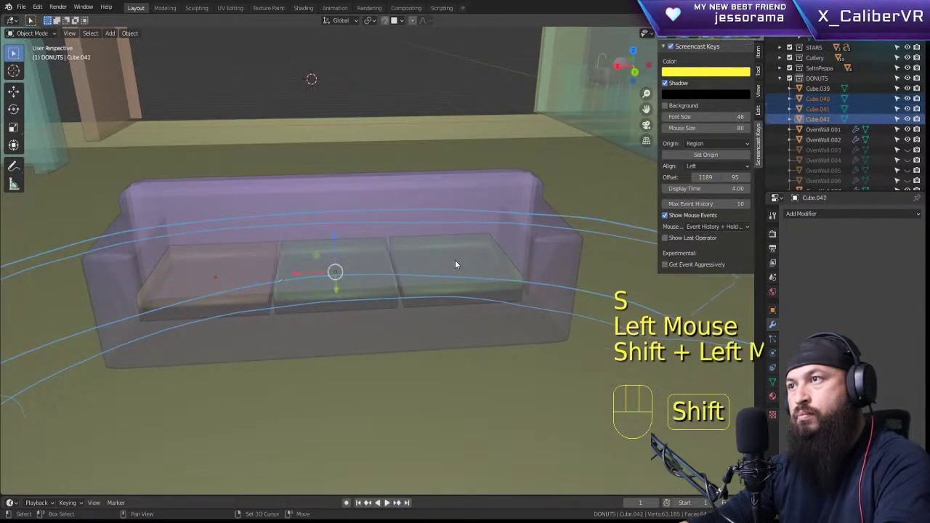
{"action": "key", "text": "s"}
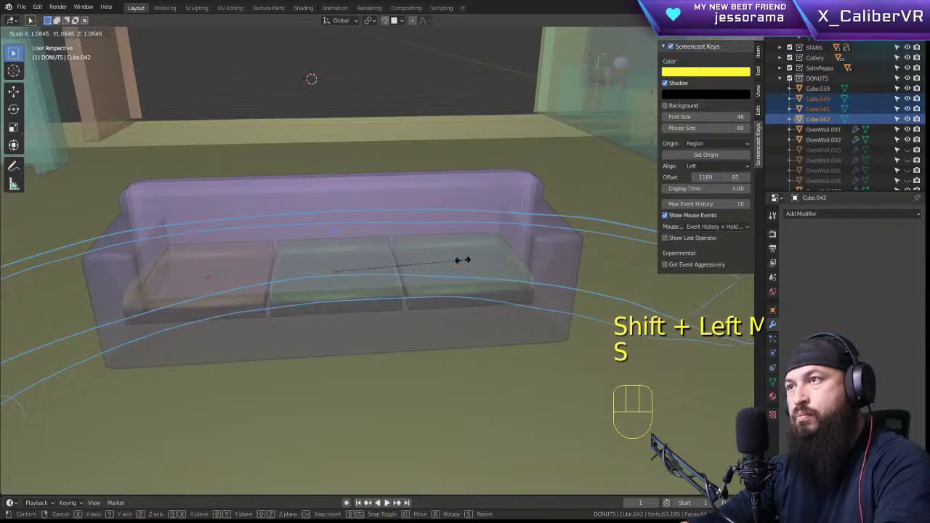
{"action": "left_click", "coordinate": [457, 262]}
{"action": "mouse_move", "coordinate": [456, 262]}
{"action": "middle_mouse_down"}
{"action": "mouse_move", "coordinate": [421, 262]}
{"action": "mouse_move", "coordinate": [445, 260]}
{"action": "middle_mouse_up"}
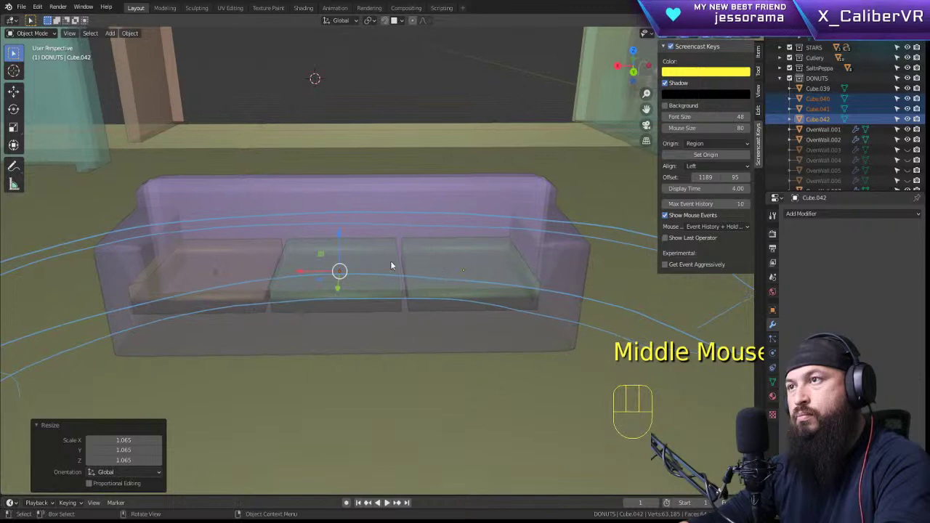
{"action": "left_click", "coordinate": [339, 280]}
{"action": "left_click", "coordinate": [341, 256]}
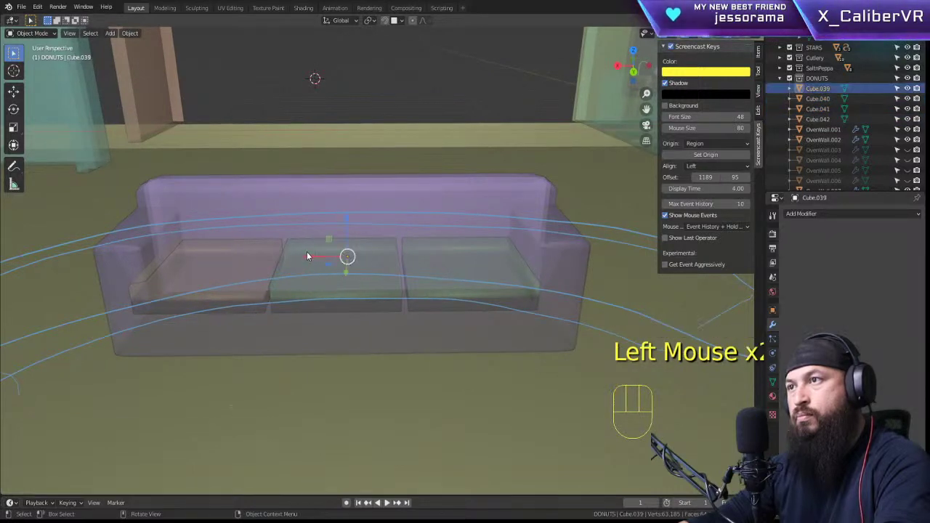
{"action": "left_click_drag", "start_coordinate": [307, 253], "coordinate": [306, 271]}
{"action": "key", "text": "ctrl+z"}
Step: Shift the middle cushion about 0.029 m along X toward the -X armrest
{"action": "left_click", "coordinate": [306, 272]}
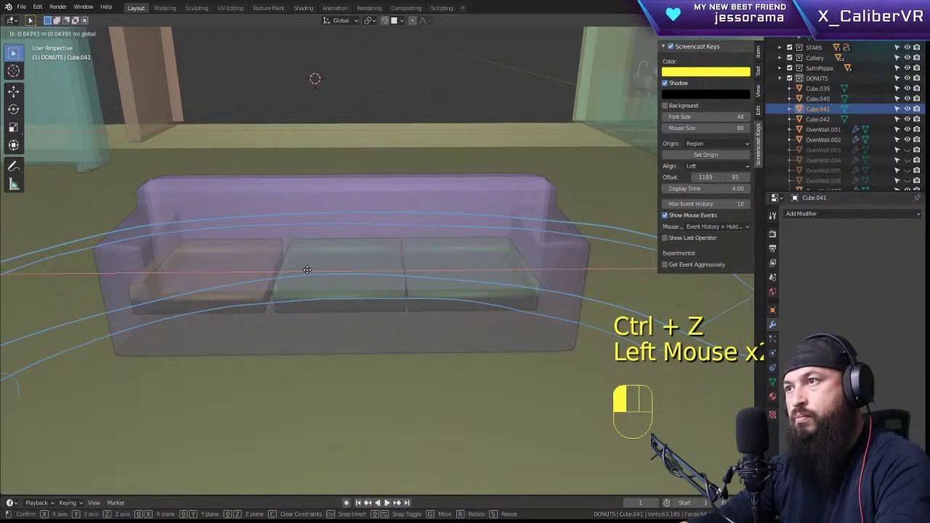
{"action": "left_click_drag", "start_coordinate": [305, 270], "coordinate": [311, 269]}
{"action": "middle_click_drag", "start_coordinate": [311, 269], "coordinate": [337, 250]}
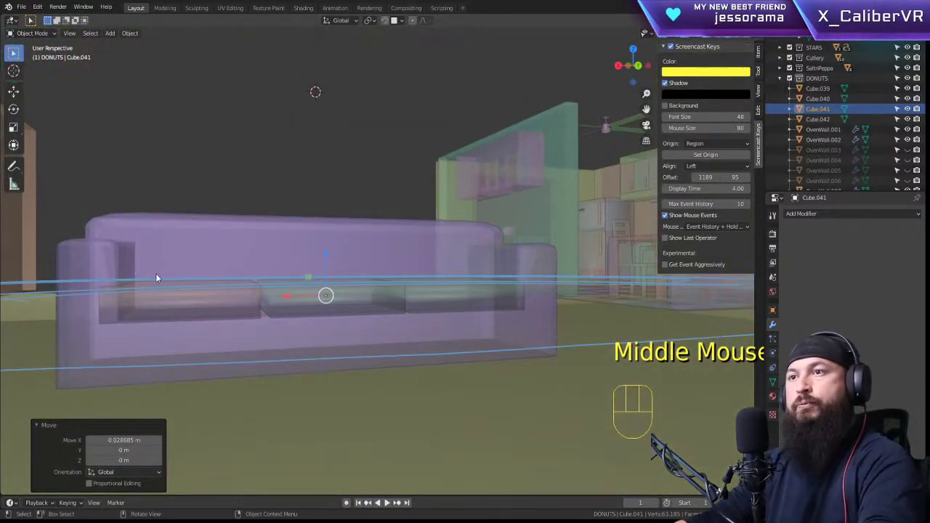
{"action": "left_click", "coordinate": [170, 301]}
{"action": "left_click", "coordinate": [176, 304]}
{"action": "left_click", "coordinate": [174, 305]}
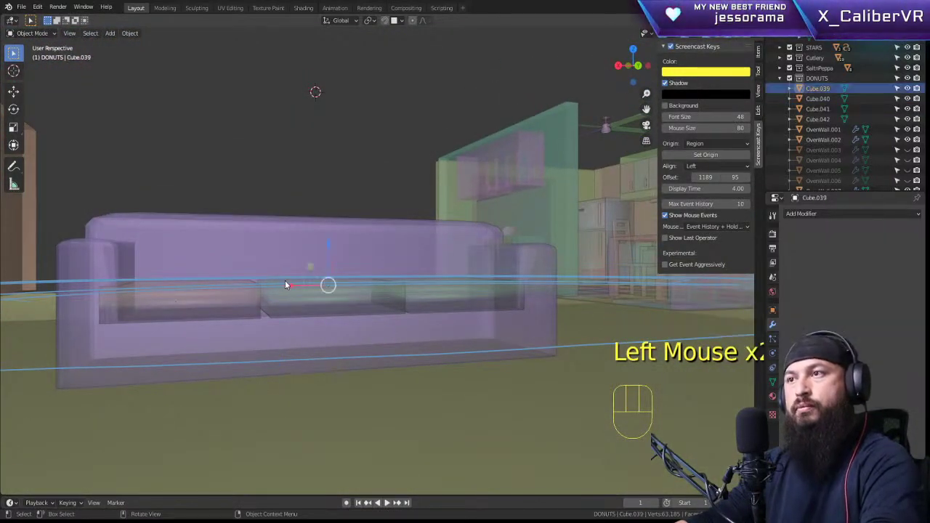
{"action": "left_click_drag", "start_coordinate": [289, 287], "coordinate": [297, 283]}
{"action": "key", "text": "ctrl+z"}
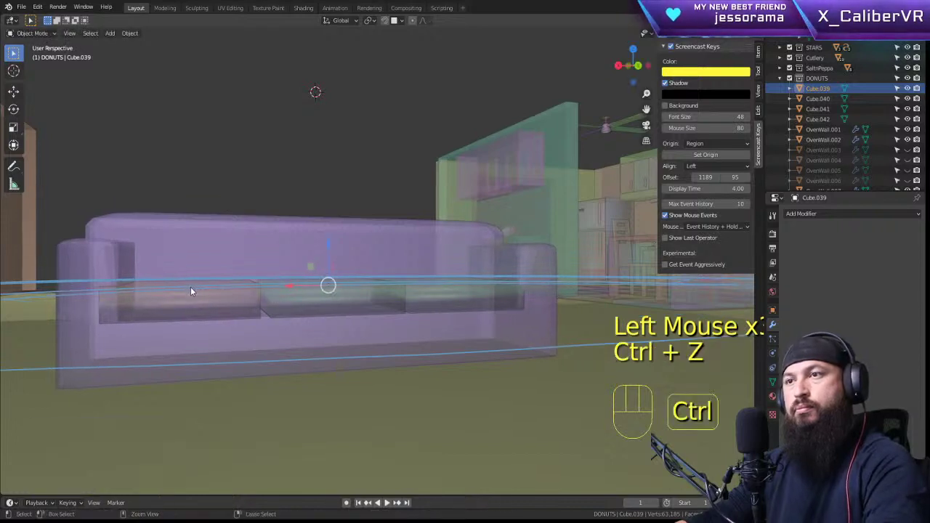
Step: Shift the cushion beside the +X armrest about 0.185 m along X toward the middle cushion
{"action": "left_click", "coordinate": [186, 299]}
{"action": "left_click_drag", "start_coordinate": [143, 301], "coordinate": [164, 294]}
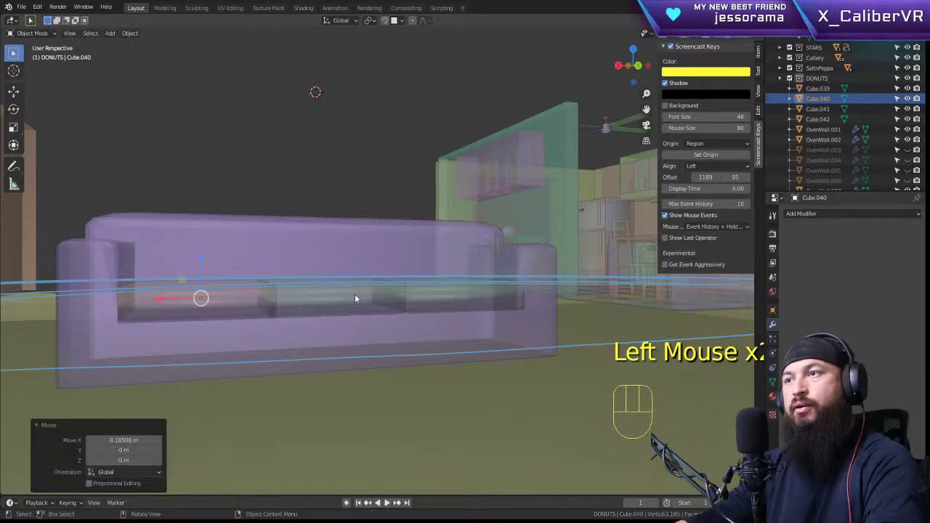
Step: Slide the middle cushion slightly toward -X, and shift the third cushion about 0.050 m toward the -X armrest
{"action": "mouse_move", "coordinate": [355, 294]}
{"action": "middle_mouse_down"}
{"action": "mouse_move", "coordinate": [339, 306]}
{"action": "mouse_move", "coordinate": [337, 298]}
{"action": "middle_mouse_up"}
{"action": "left_click", "coordinate": [341, 271]}
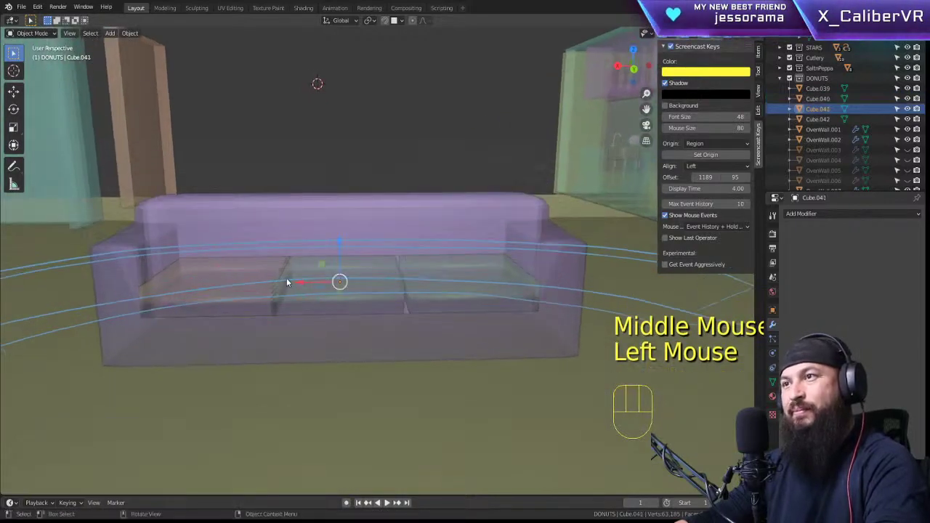
{"action": "left_click_drag", "start_coordinate": [298, 285], "coordinate": [348, 283]}
{"action": "left_click", "coordinate": [446, 267]}
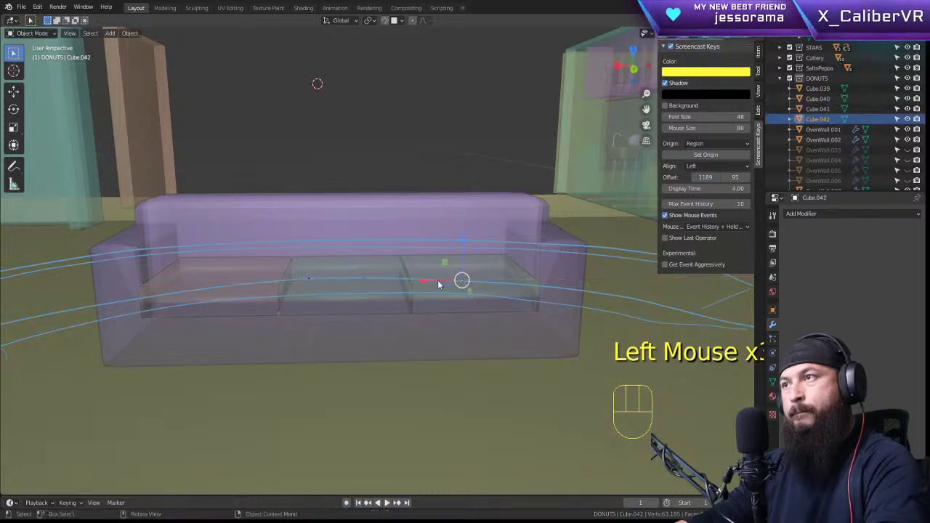
{"action": "left_click_drag", "start_coordinate": [424, 279], "coordinate": [428, 280]}
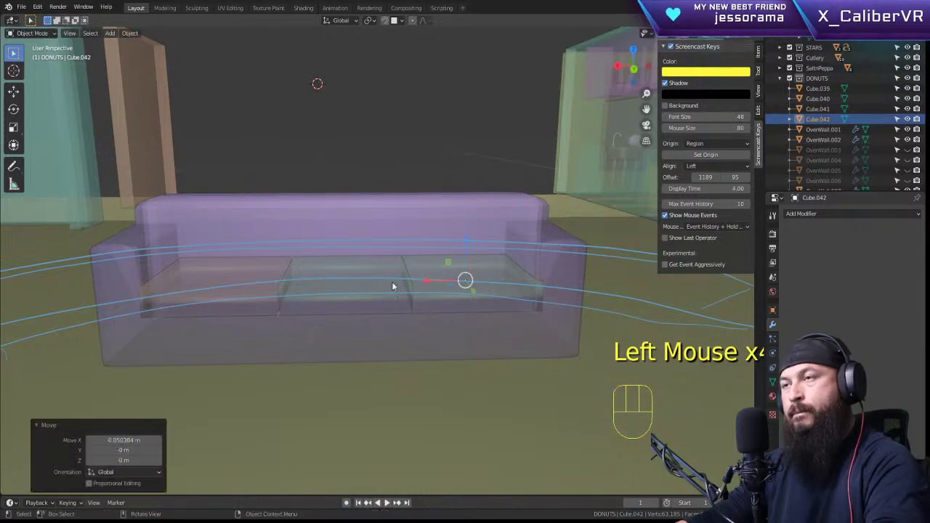
{"action": "middle_click_drag", "start_coordinate": [428, 281], "coordinate": [360, 343]}
{"action": "left_click", "coordinate": [360, 222], "text": "shift"}
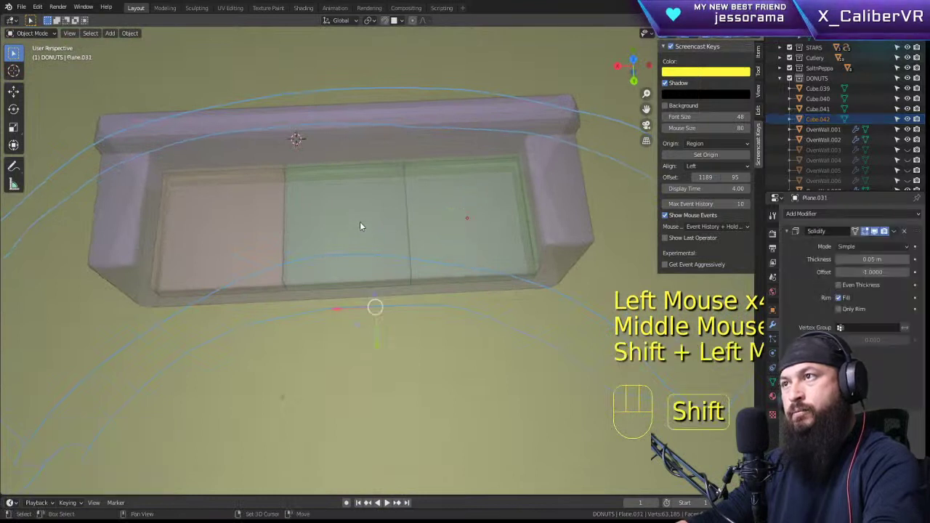
{"action": "left_click", "coordinate": [358, 223]}
{"action": "left_click", "coordinate": [228, 218], "text": "shift"}
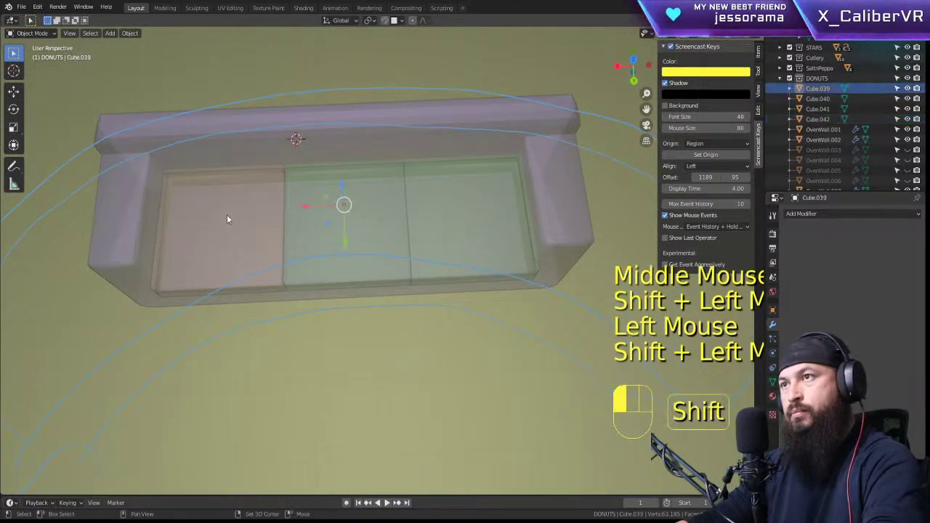
{"action": "left_click", "coordinate": [452, 220], "text": "shift"}
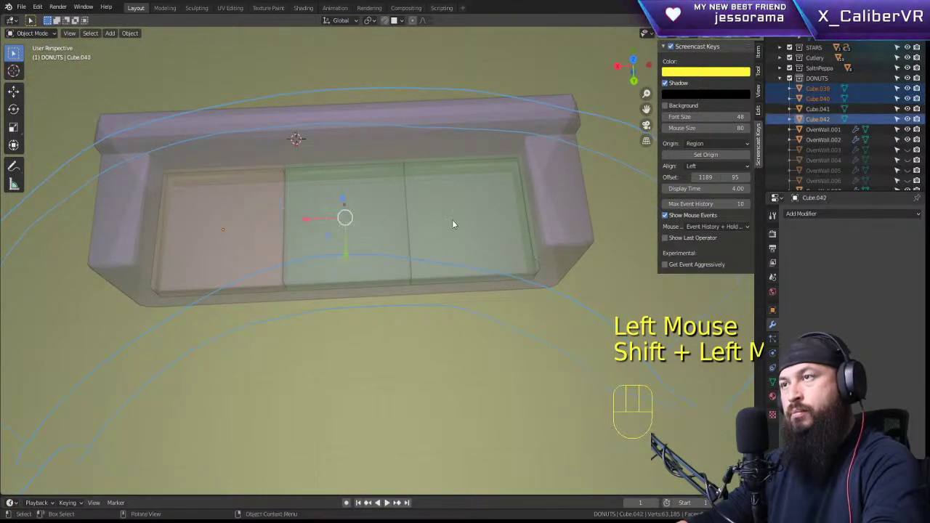
{"action": "key", "text": "s"}
{"action": "right_click", "coordinate": [451, 219]}
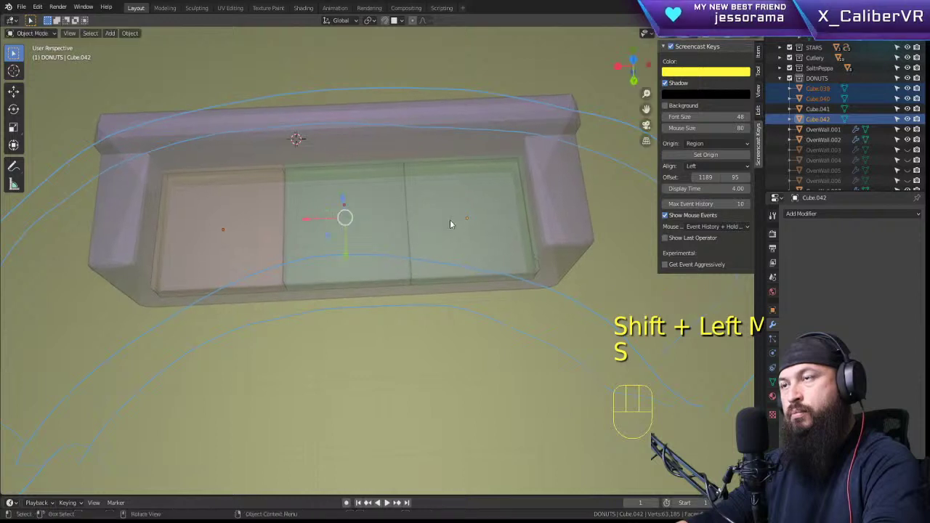
{"action": "left_click", "coordinate": [261, 233]}
{"action": "left_click", "coordinate": [256, 229]}
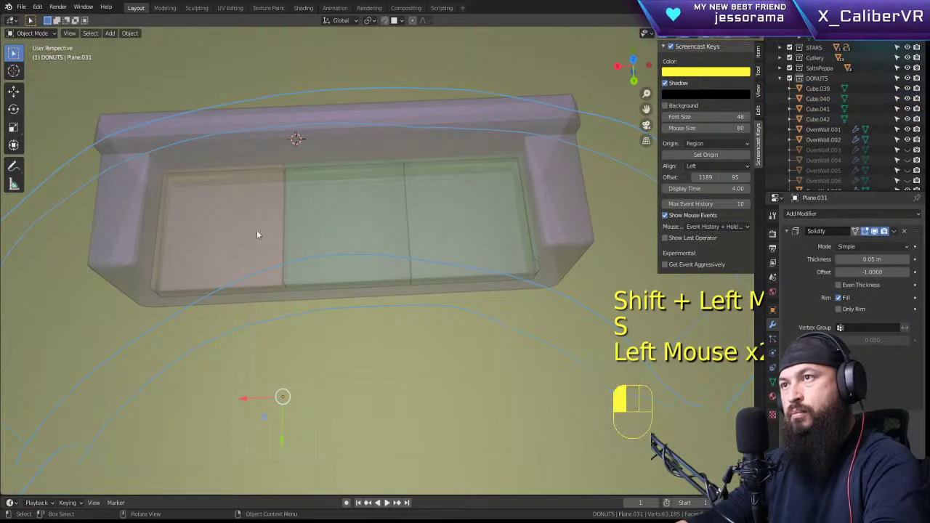
Step: Scale all three seat cushions together uniformly to about 0.945 and nudge them along X toward the +X armrest
{"action": "left_click", "coordinate": [204, 225]}
{"action": "left_click", "coordinate": [309, 214], "text": "shift"}
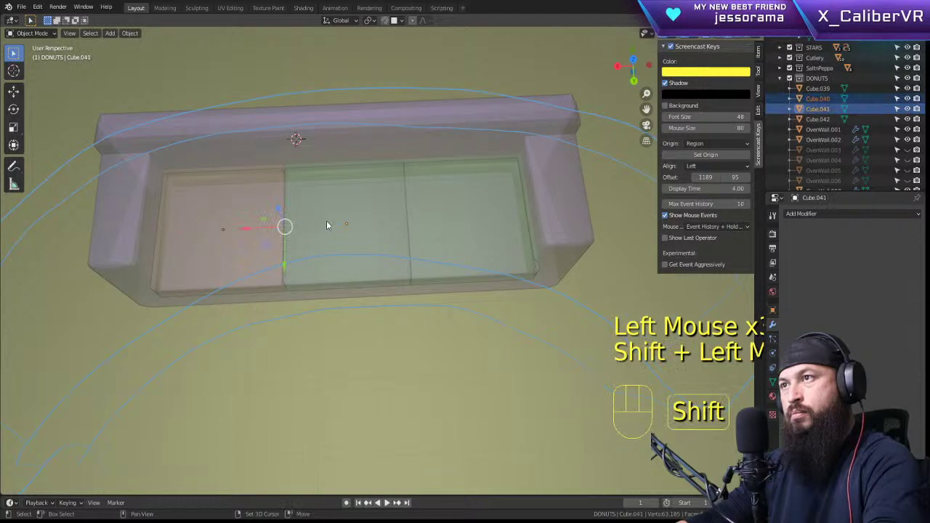
{"action": "left_click", "coordinate": [465, 223], "text": "shift"}
{"action": "key", "text": "s"}
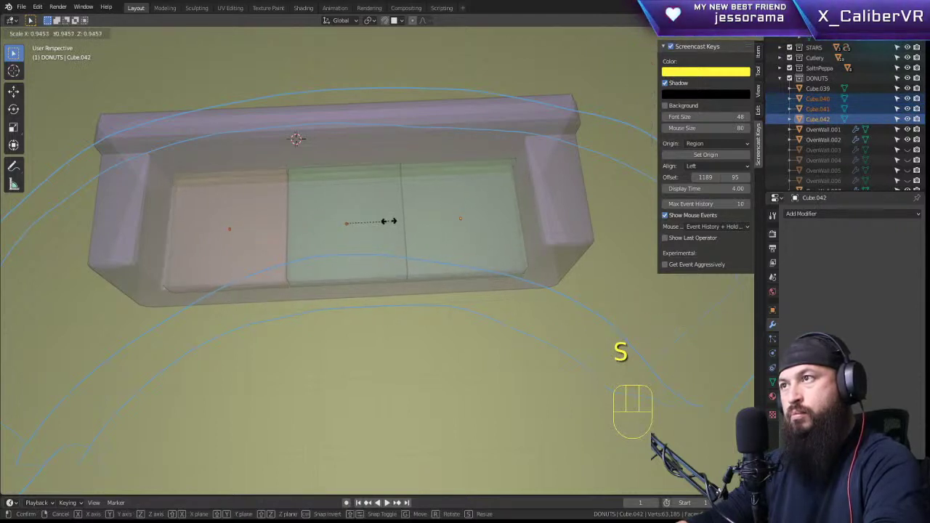
{"action": "left_click", "coordinate": [389, 221]}
{"action": "mouse_move", "coordinate": [316, 226]}
{"action": "left_mouse_down"}
{"action": "mouse_move", "coordinate": [294, 225]}
{"action": "mouse_move", "coordinate": [305, 226]}
{"action": "left_mouse_up"}
Step: Shift the cushion beside the -X armrest about 0.020 m along X toward that armrest
{"action": "left_click", "coordinate": [445, 145]}
{"action": "middle_click_drag", "start_coordinate": [445, 144], "coordinate": [443, 125]}
{"action": "left_click", "coordinate": [443, 125]}
{"action": "middle_click_drag", "start_coordinate": [505, 207], "coordinate": [308, 286]}
{"action": "left_click", "coordinate": [322, 306]}
{"action": "left_click", "coordinate": [321, 310]}
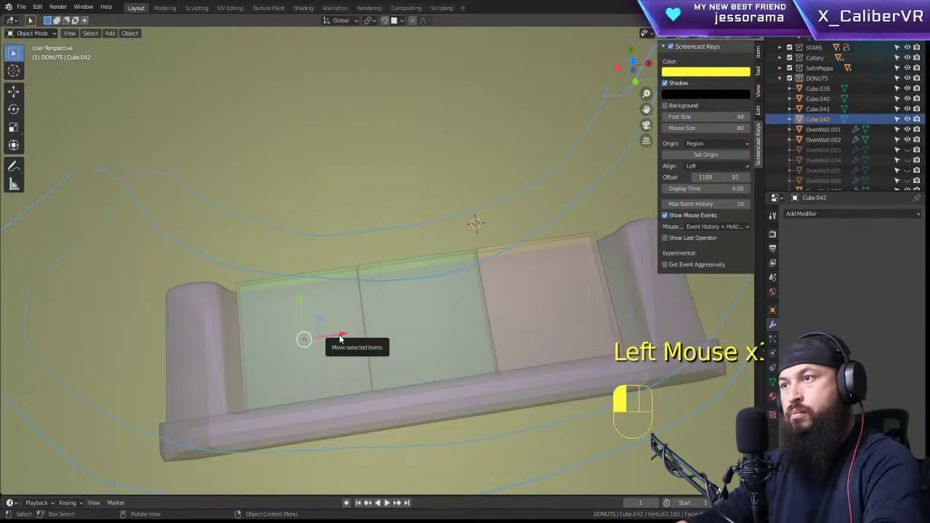
{"action": "left_click_drag", "start_coordinate": [339, 335], "coordinate": [337, 335]}
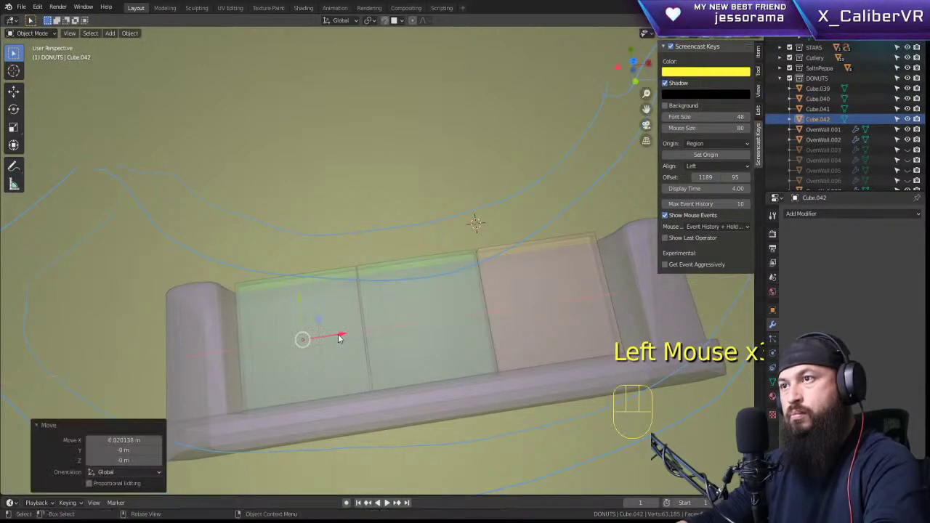
Step: Examine how the cushions fit between the armrests, preview the sofa in rendered viewport shading, and show the sofa body's transform values
{"action": "middle_click_drag", "start_coordinate": [336, 334], "coordinate": [488, 227]}
{"action": "left_click", "coordinate": [403, 121]}
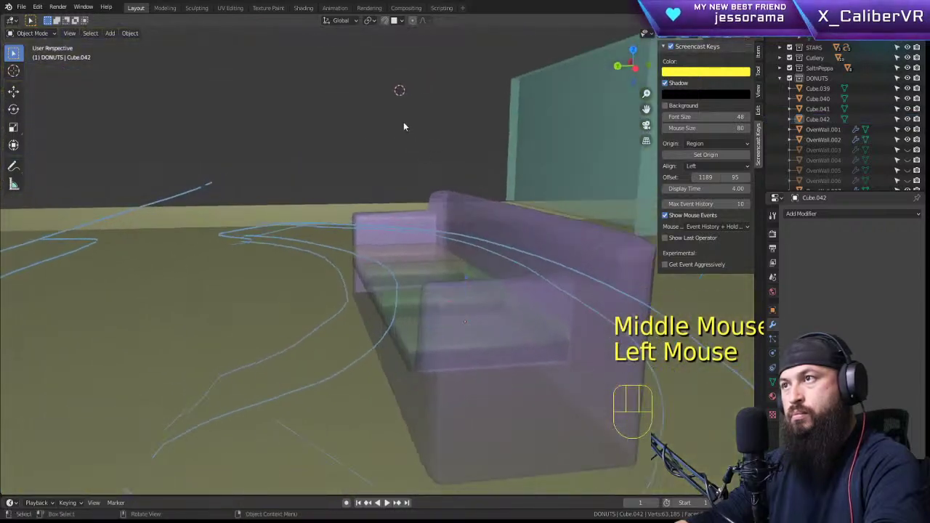
{"action": "middle_click_drag", "start_coordinate": [403, 121], "coordinate": [483, 254]}
{"action": "scroll", "coordinate": [476, 236], "scroll_direction": "down", "scroll_amount": 1}
{"action": "scroll", "coordinate": [377, 235], "scroll_direction": "up", "scroll_amount": 5}
{"action": "left_click", "coordinate": [376, 227]}
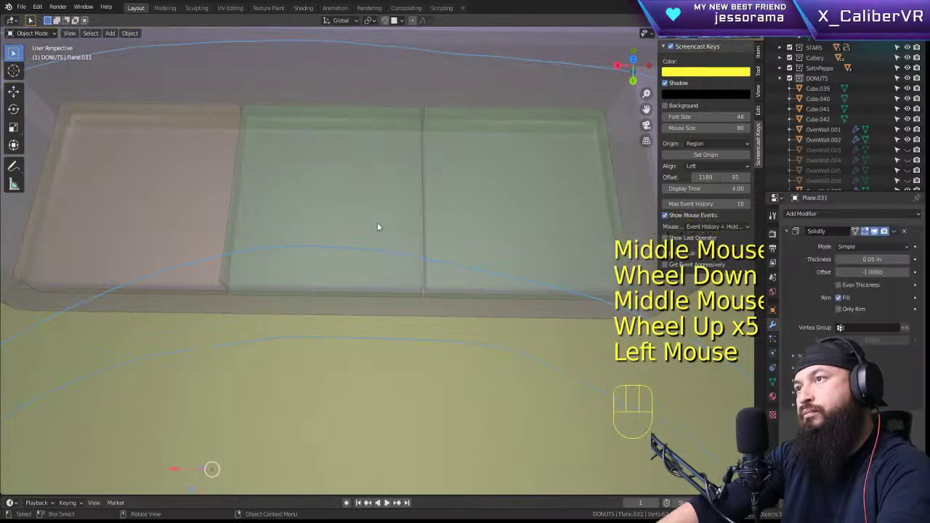
{"action": "left_click", "coordinate": [382, 218]}
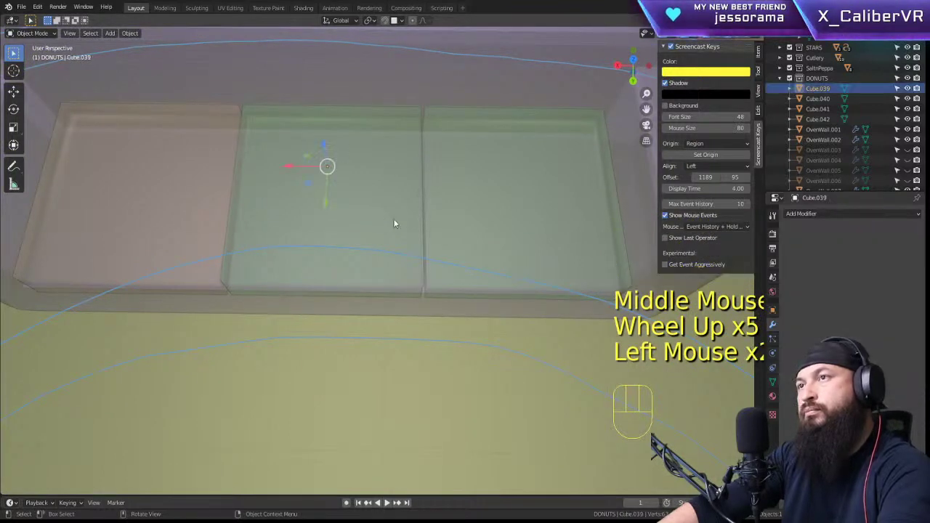
{"action": "middle_click_drag", "start_coordinate": [557, 177], "coordinate": [498, 141]}
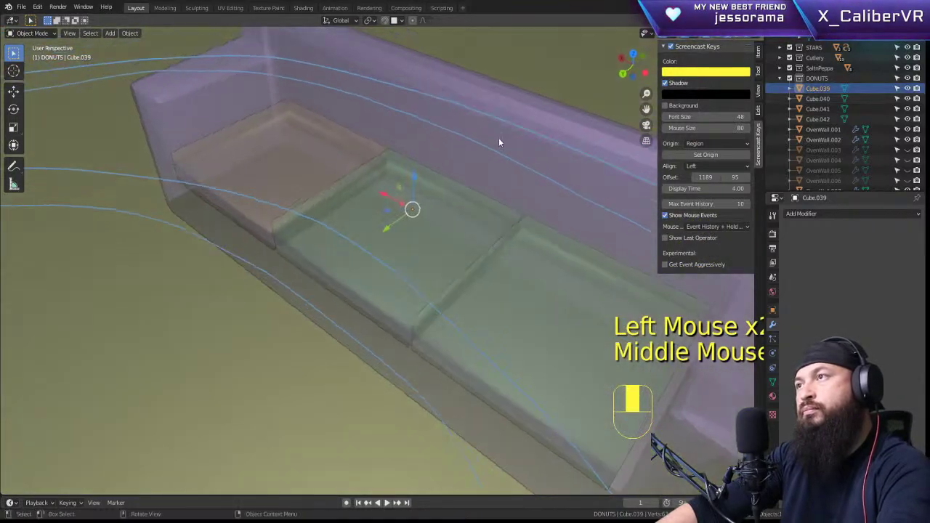
{"action": "left_click", "coordinate": [740, 35]}
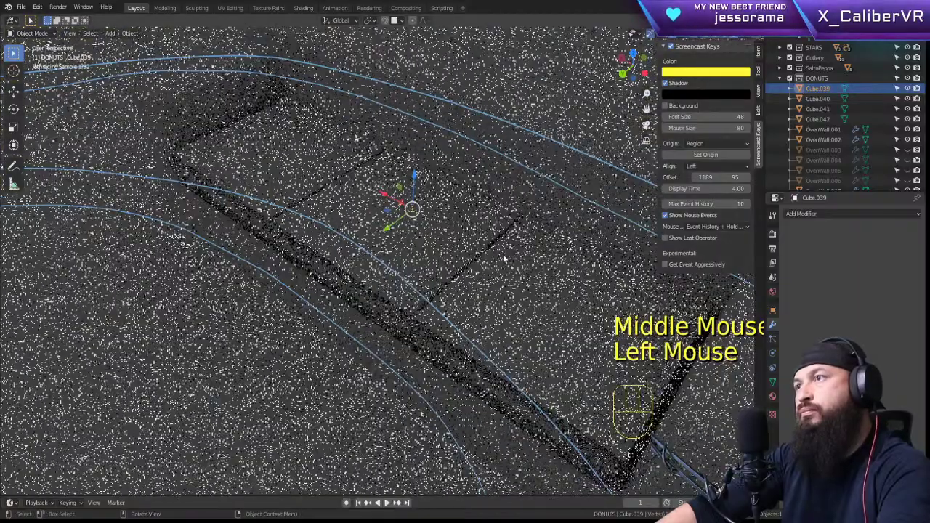
{"action": "middle_click_drag", "start_coordinate": [541, 247], "coordinate": [463, 205], "text": "shift"}
{"action": "scroll", "coordinate": [470, 209], "scroll_direction": "down", "scroll_amount": 3}
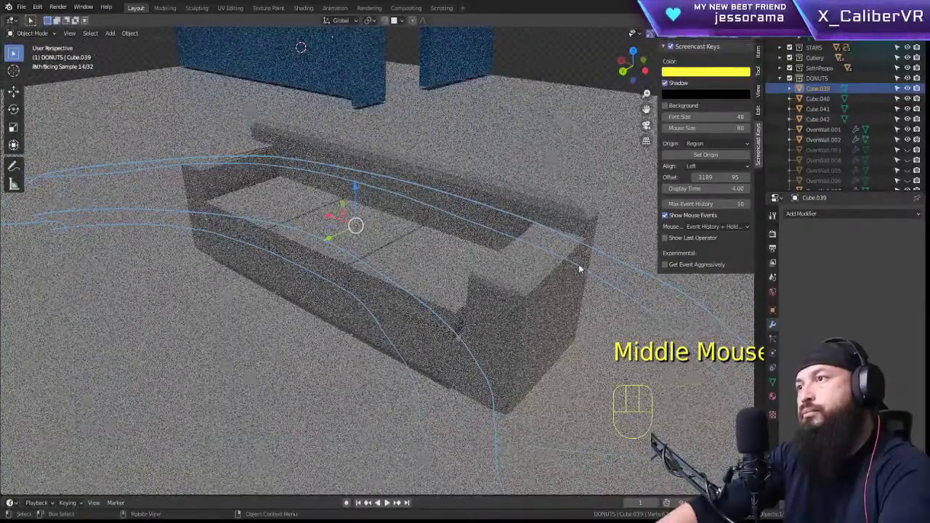
{"action": "left_click", "coordinate": [759, 51]}
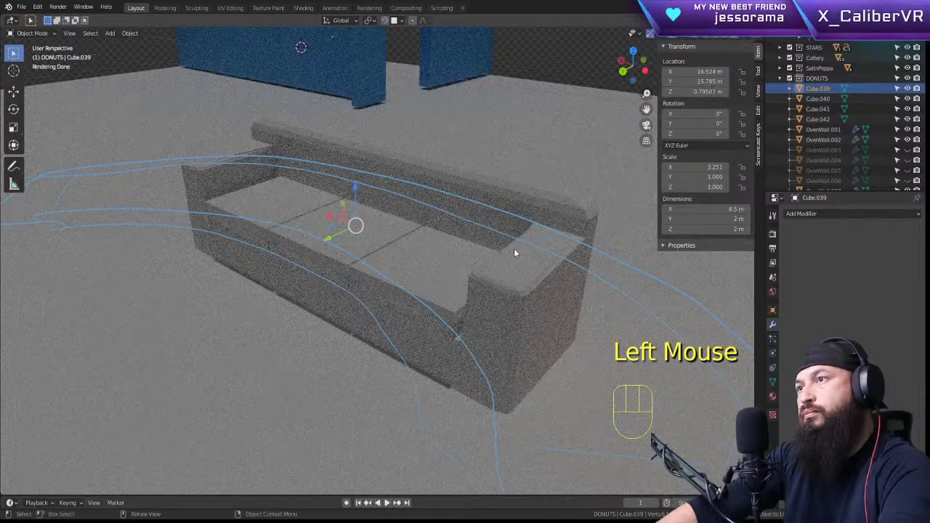
Step: Apply Shade Smooth to the sofa body
{"action": "left_click", "coordinate": [526, 210]}
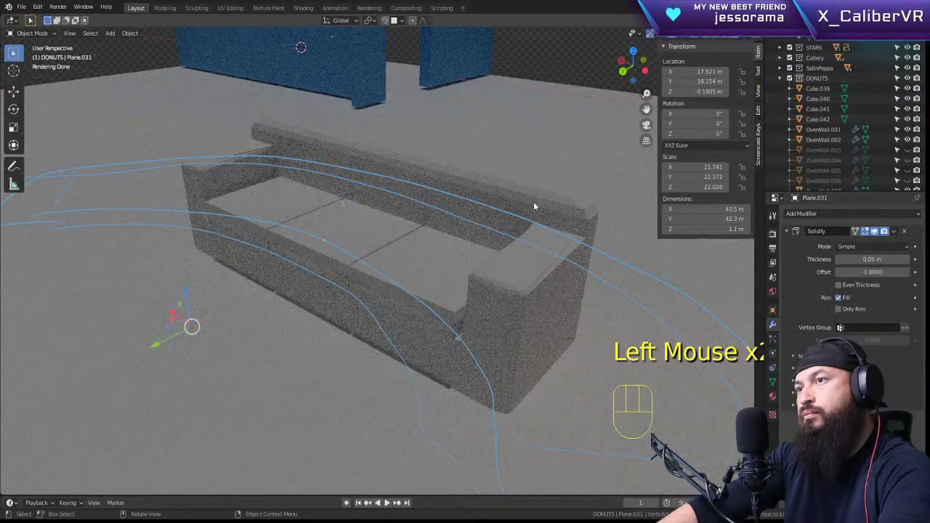
{"action": "left_click", "coordinate": [535, 205]}
{"action": "key", "text": "s"}
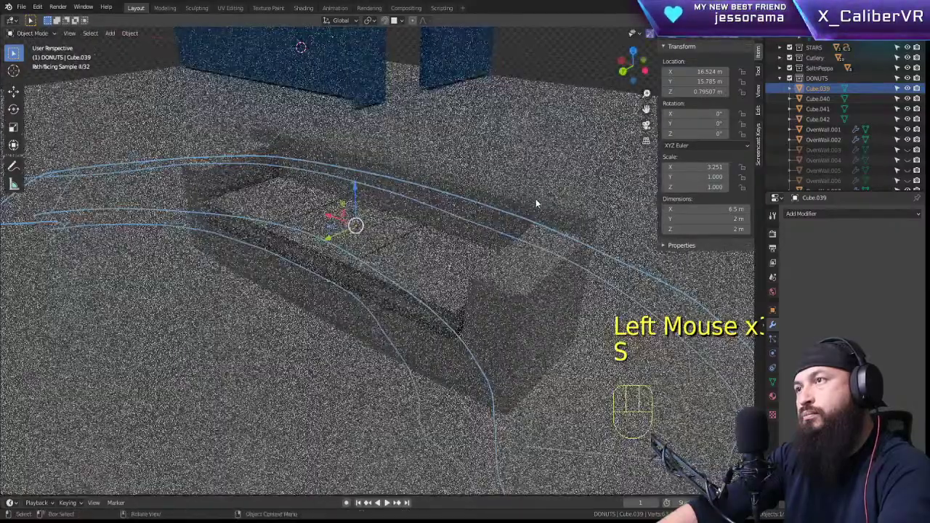
{"action": "left_click", "coordinate": [535, 203]}
{"action": "left_click", "coordinate": [533, 203]}
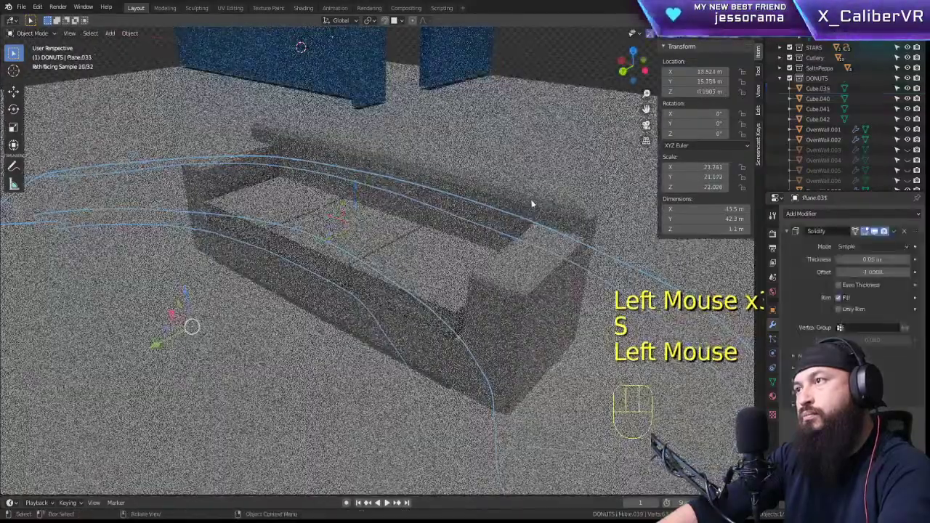
{"action": "left_click", "coordinate": [531, 203]}
{"action": "key", "text": "a"}
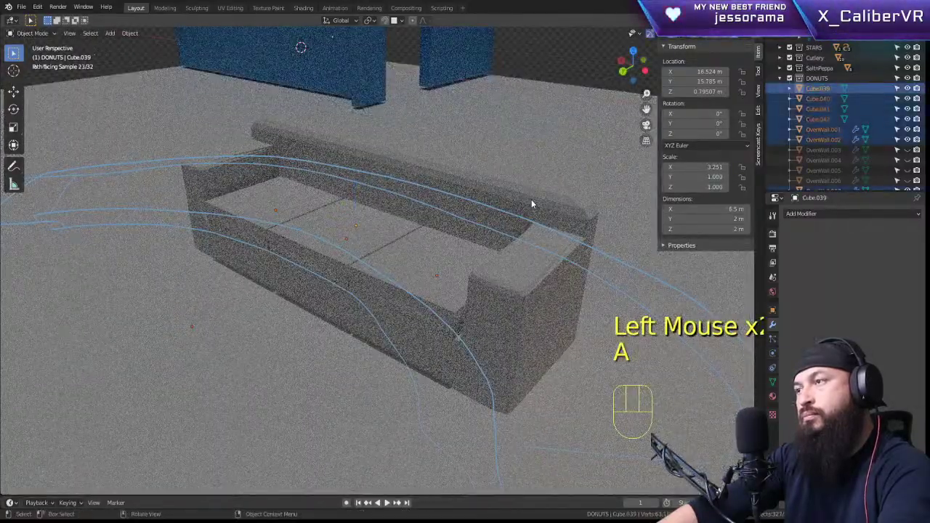
{"action": "left_click", "coordinate": [531, 203]}
{"action": "left_click", "coordinate": [533, 192]}
{"action": "right_click", "coordinate": [533, 192]}
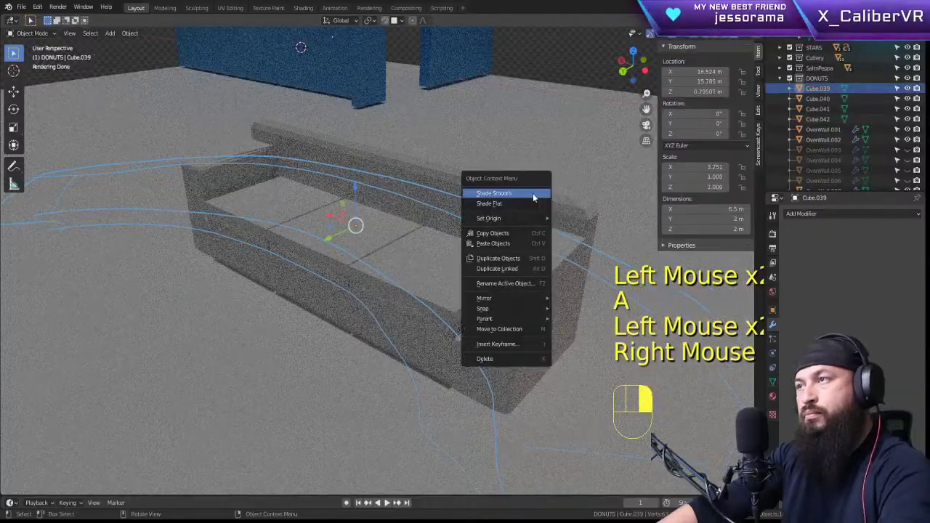
{"action": "left_click", "coordinate": [526, 197]}
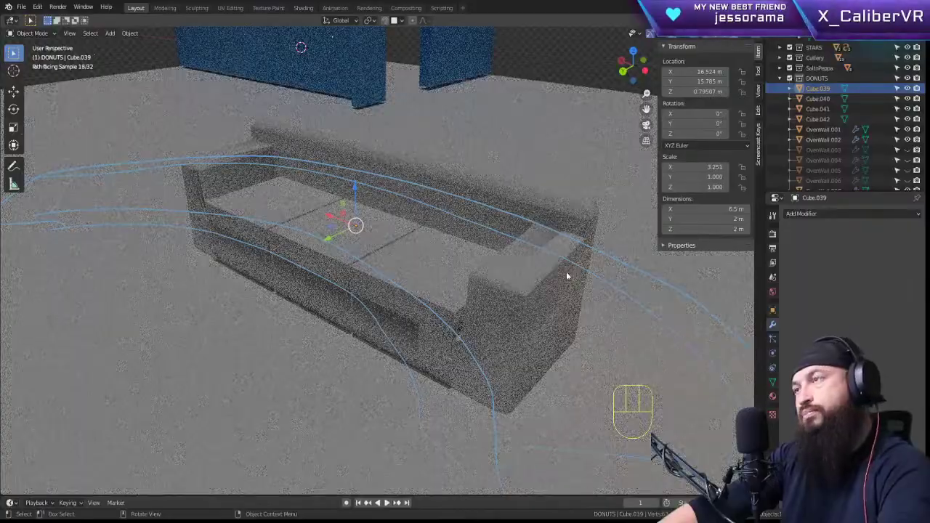
Step: Switch the viewport to material preview shading and examine the sofa body's shading from the front
{"action": "middle_click_drag", "start_coordinate": [570, 311], "coordinate": [494, 272]}
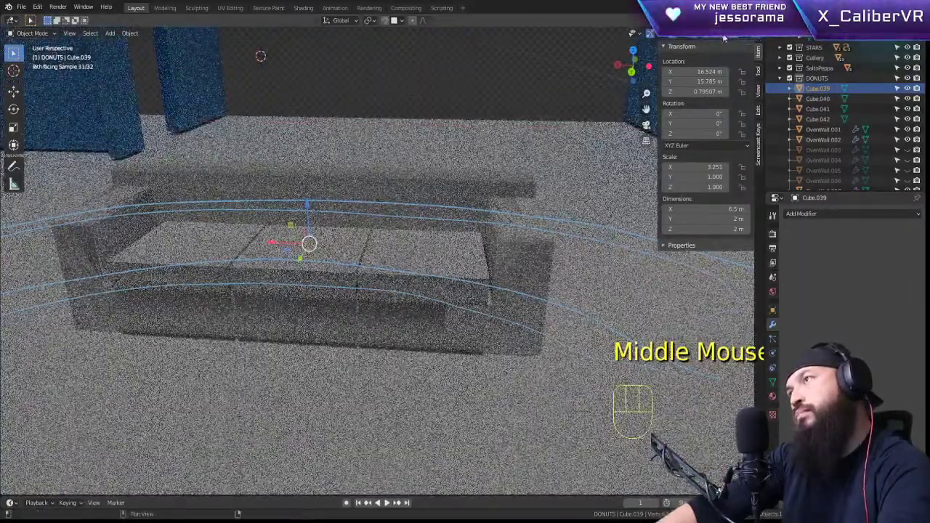
{"action": "left_click", "coordinate": [628, 33]}
{"action": "middle_click_drag", "start_coordinate": [351, 260], "coordinate": [316, 238]}
{"action": "scroll", "coordinate": [405, 236], "scroll_direction": "down", "scroll_amount": 3}
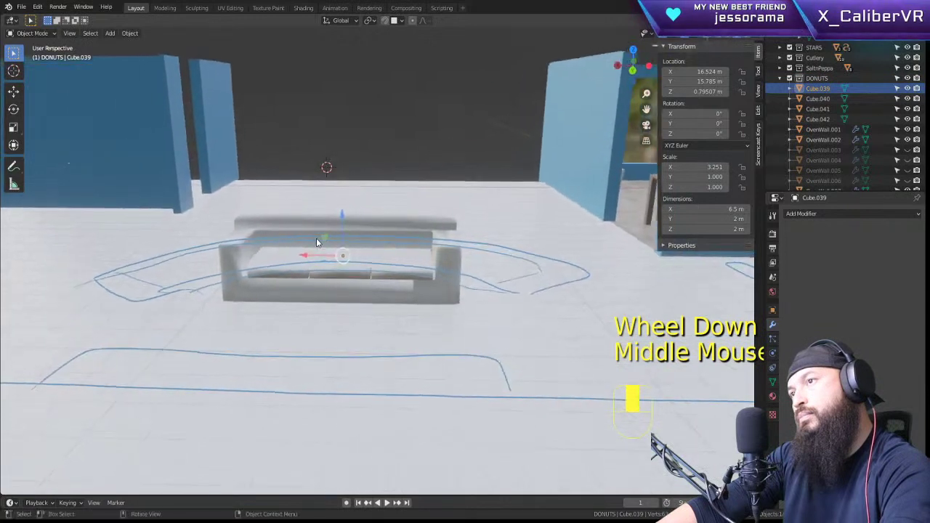
Step: Undo the smooth shading of the sofa body and deselect everything
{"action": "key", "text": "ctrl+x"}
{"action": "key", "text": "ctrl+x"}
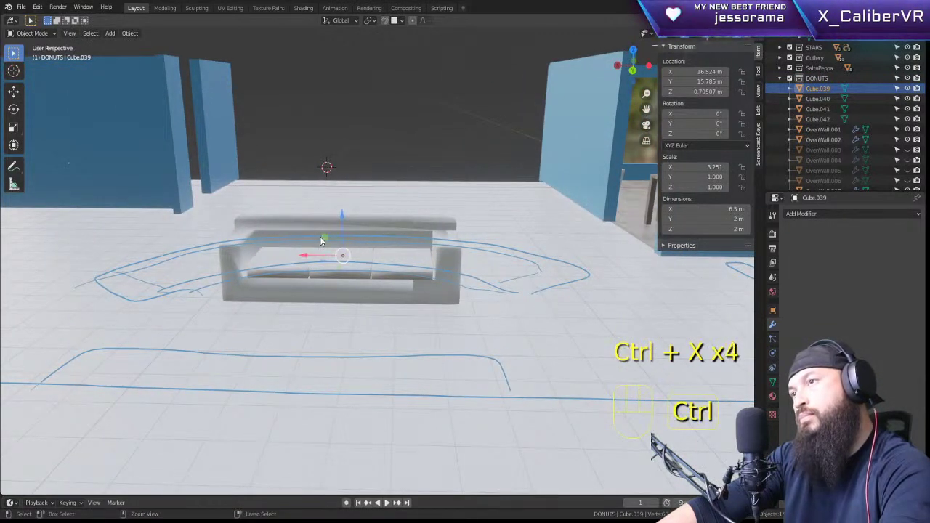
{"action": "key", "text": "ctrl+z"}
{"action": "key", "text": "ctrl+z"}
{"action": "key", "text": "ctrl+z"}
{"action": "key", "text": "ctrl+z"}
{"action": "key", "text": "ctrl+z"}
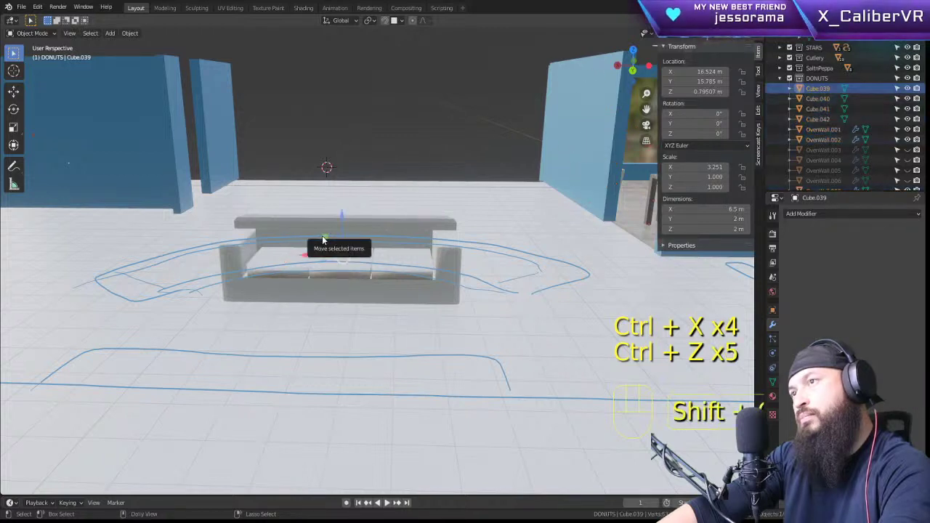
{"action": "key", "text": "shift+ctrl+z"}
{"action": "key", "text": "ctrl+z"}
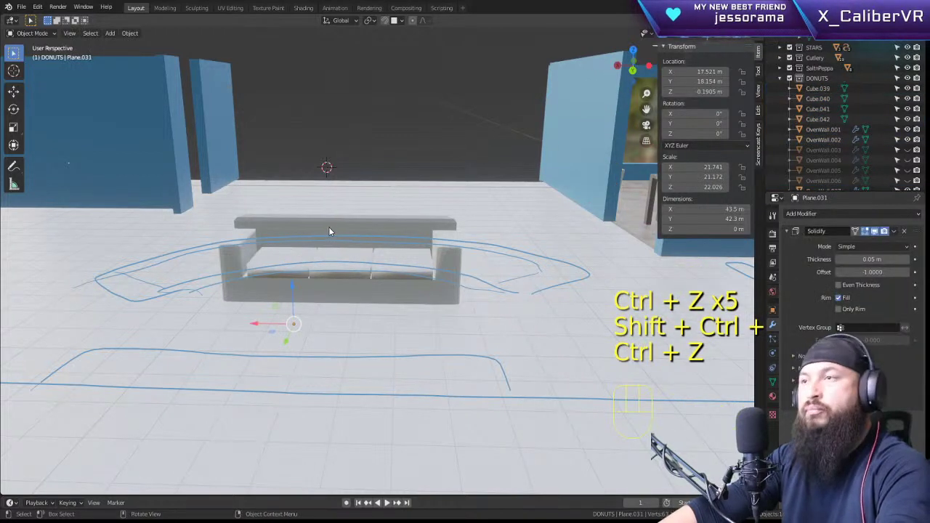
{"action": "left_click", "coordinate": [378, 166]}
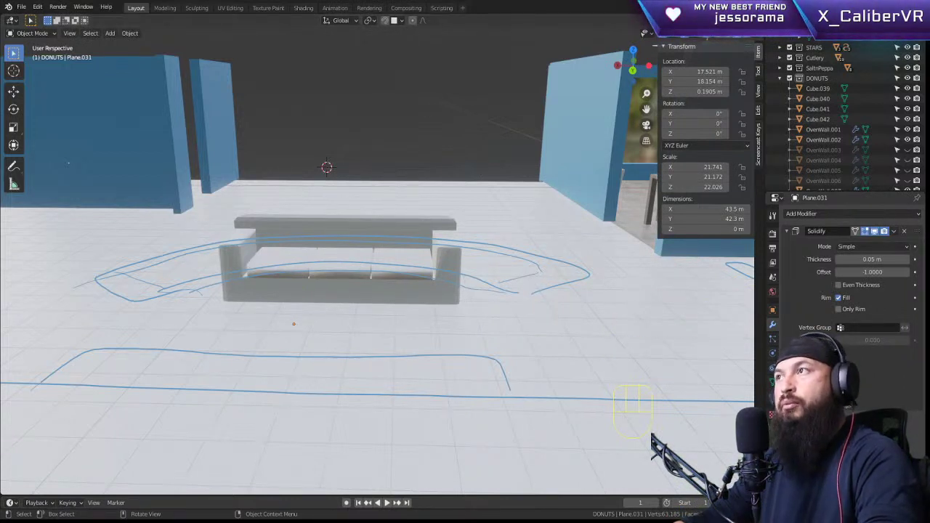
Step: Unhide all the hidden walls of the apartment and clear the selection
{"action": "middle_click_drag", "start_coordinate": [297, 313], "coordinate": [283, 245]}
{"action": "key", "text": "KP_7"}
{"action": "scroll", "coordinate": [269, 295], "scroll_direction": "down", "scroll_amount": 5}
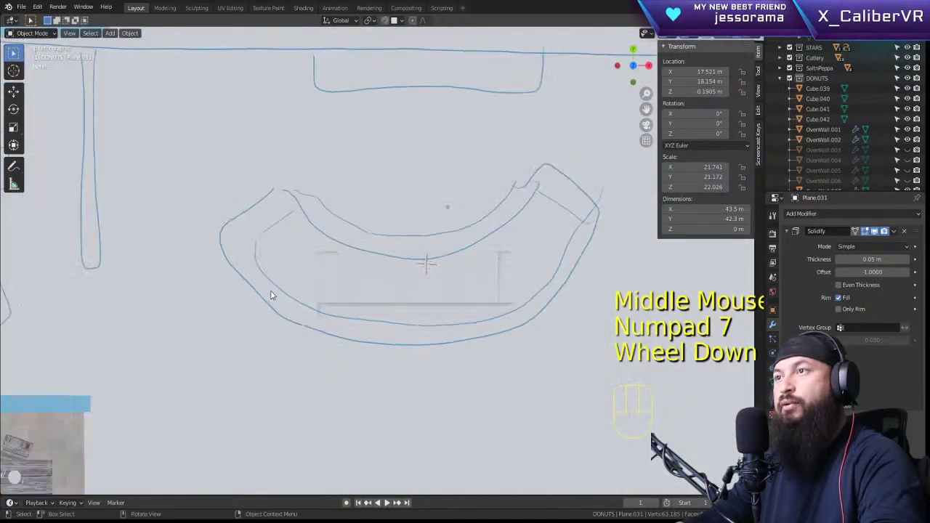
{"action": "middle_click_drag", "start_coordinate": [270, 295], "coordinate": [458, 237]}
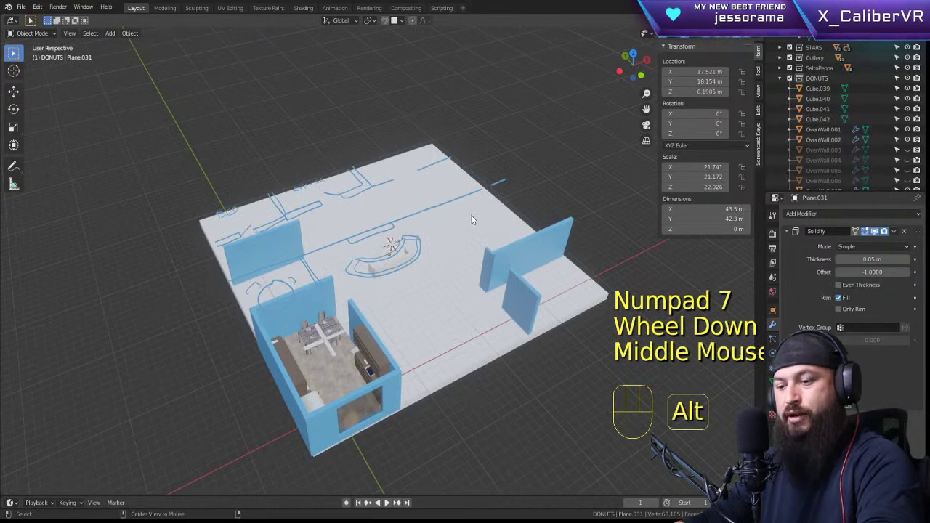
{"action": "key", "text": "alt+h"}
{"action": "left_click", "coordinate": [499, 245]}
Step: Examine the whole apartment layout, including its walls, kitchen and sketched furniture outlines, from several angles
{"action": "middle_click_drag", "start_coordinate": [499, 246], "coordinate": [434, 252]}
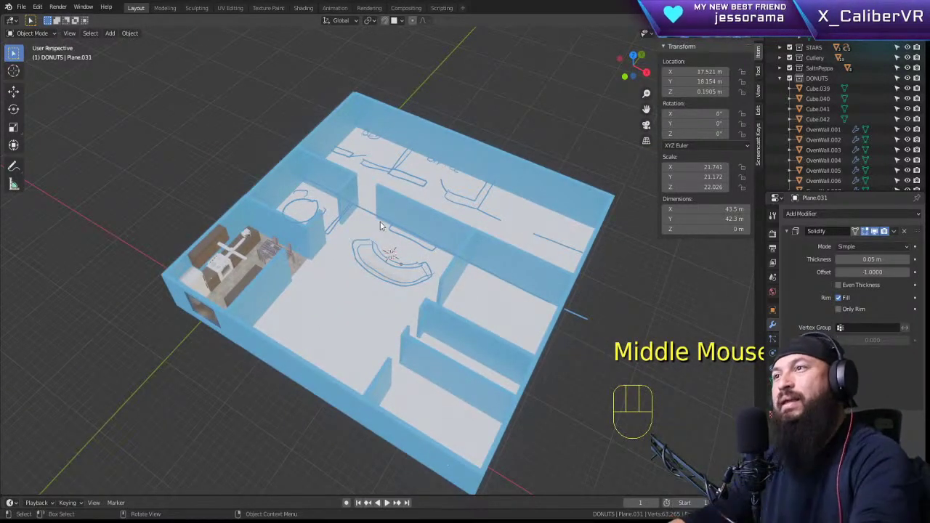
{"action": "middle_click_drag", "start_coordinate": [379, 225], "coordinate": [653, 197]}
{"action": "middle_click_drag", "start_coordinate": [450, 221], "coordinate": [550, 247]}
{"action": "scroll", "coordinate": [544, 242], "scroll_direction": "up", "scroll_amount": 4}
{"action": "scroll", "coordinate": [550, 247], "scroll_direction": "down", "scroll_amount": 3}
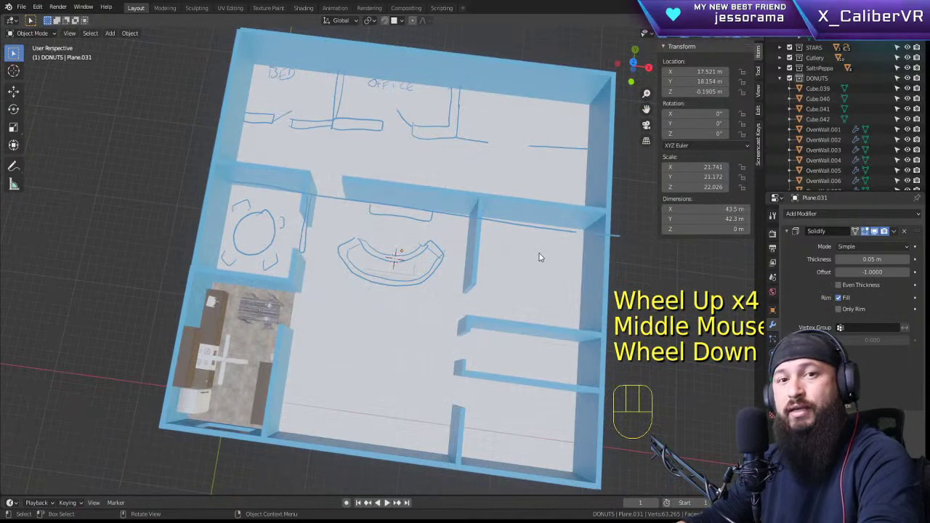
{"action": "mouse_move", "coordinate": [536, 290]}
{"action": "middle_mouse_down"}
{"action": "mouse_move", "coordinate": [552, 284]}
{"action": "mouse_move", "coordinate": [549, 292]}
{"action": "middle_mouse_up"}
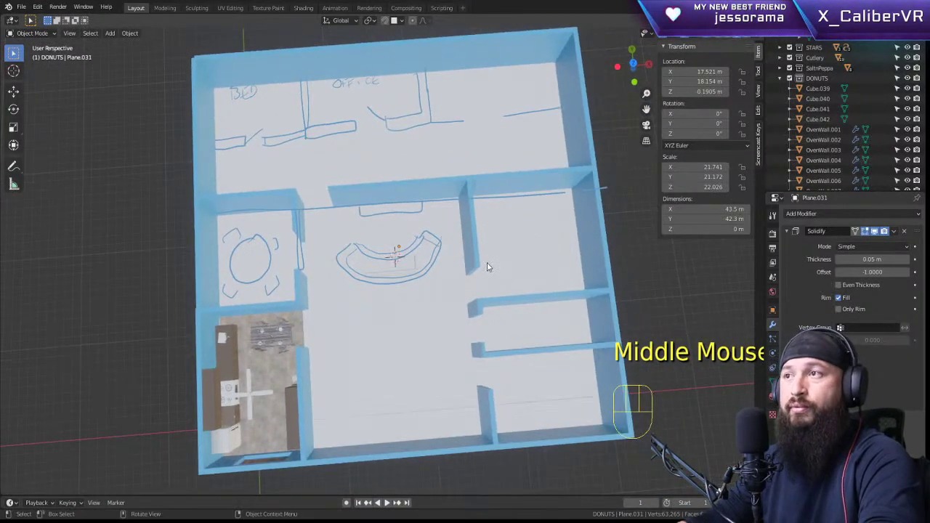
{"action": "middle_click_drag", "start_coordinate": [487, 267], "coordinate": [481, 346]}
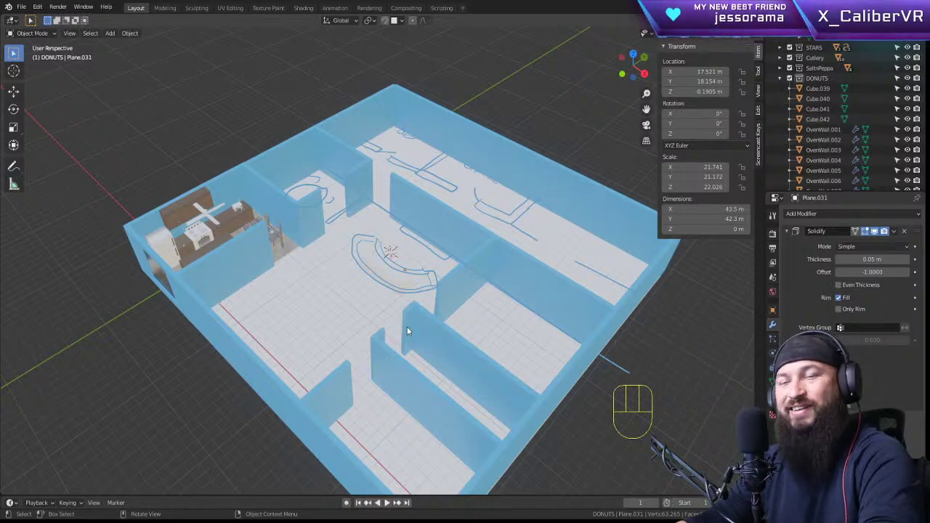
{"action": "middle_click_drag", "start_coordinate": [543, 227], "coordinate": [488, 183], "text": "shift"}
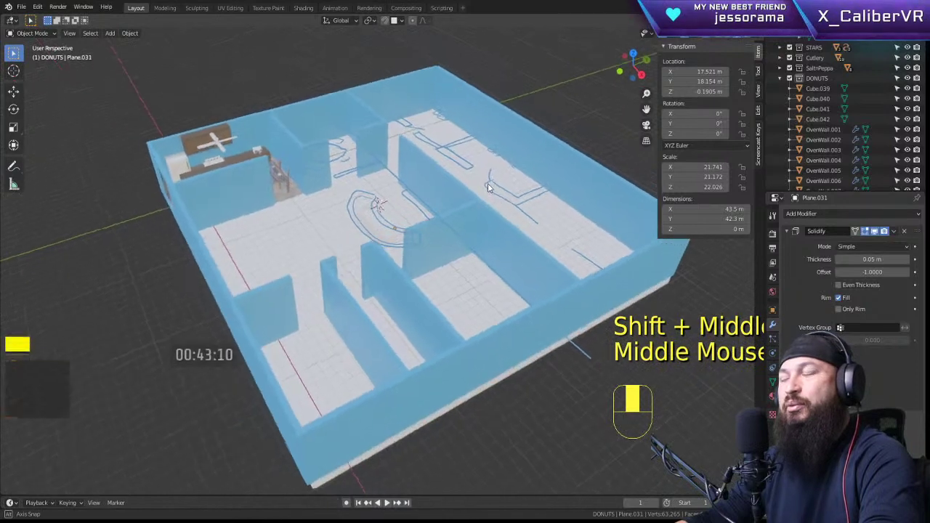
Step: Examine the kitchen up close, focusing on the refrigerator and the three yellow name stars on its upper door
{"action": "middle_click_drag", "start_coordinate": [523, 228], "coordinate": [465, 235], "text": "shift"}
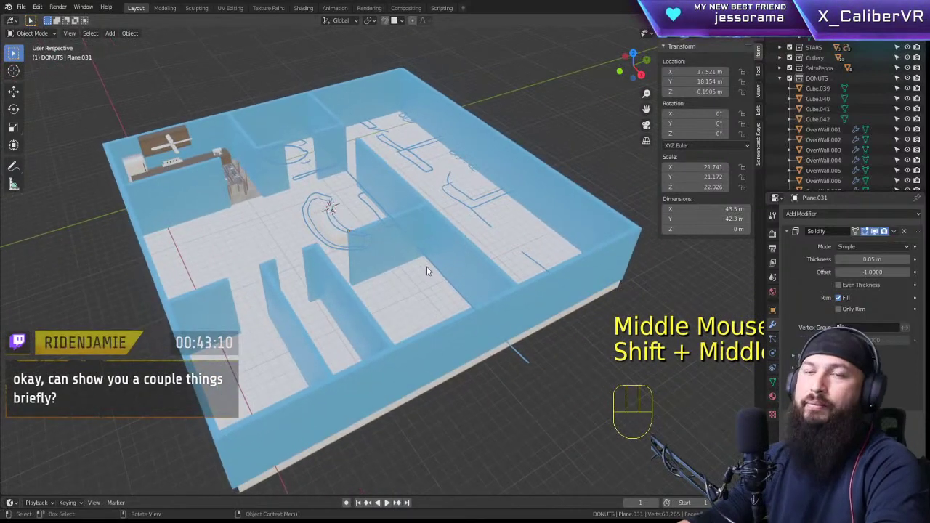
{"action": "left_click", "coordinate": [138, 158]}
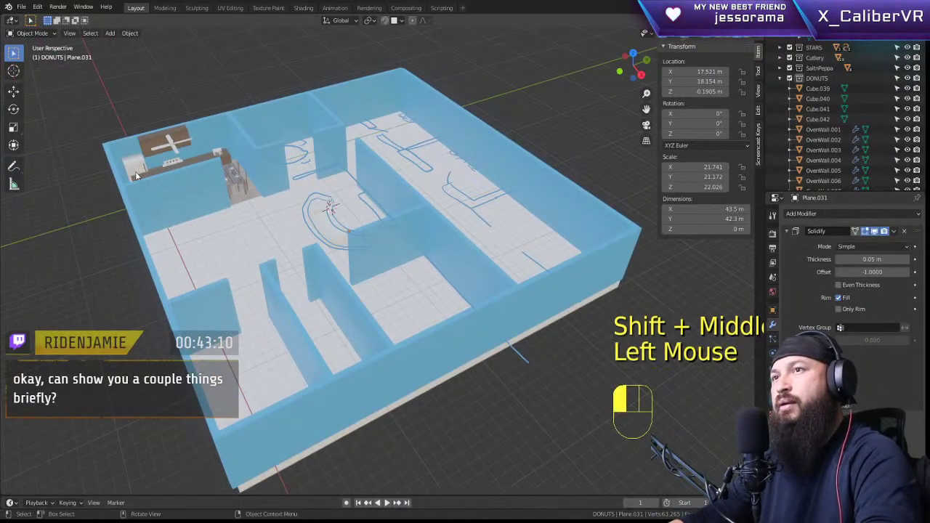
{"action": "key", "text": "KP_Decimal"}
{"action": "scroll", "coordinate": [117, 199], "scroll_direction": "up", "scroll_amount": 7}
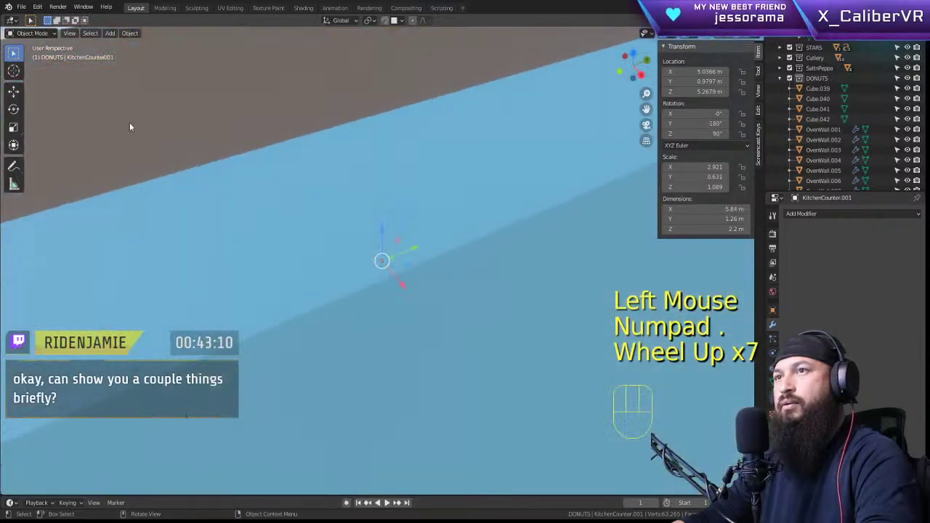
{"action": "middle_click_drag", "start_coordinate": [130, 123], "coordinate": [256, 206], "text": "shift"}
{"action": "left_click", "coordinate": [142, 202]}
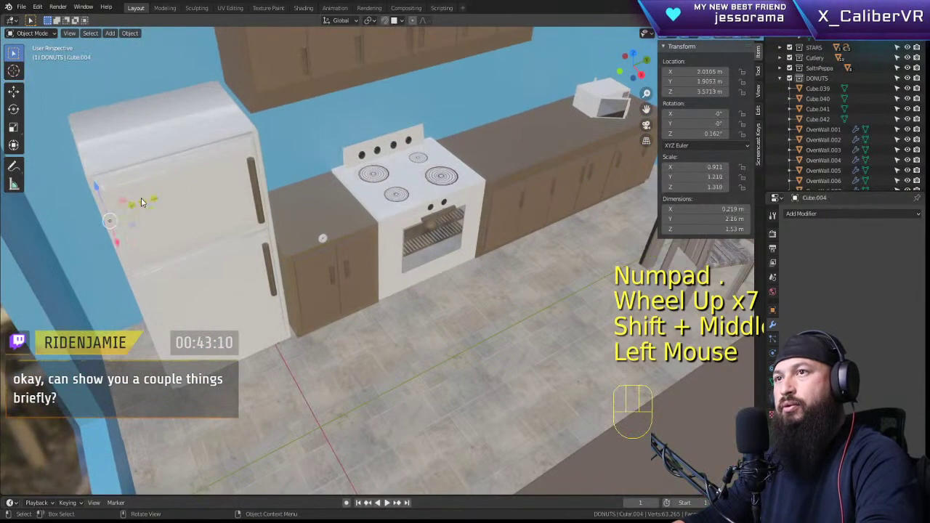
{"action": "key", "text": "KP_Decimal"}
{"action": "left_click", "coordinate": [278, 278]}
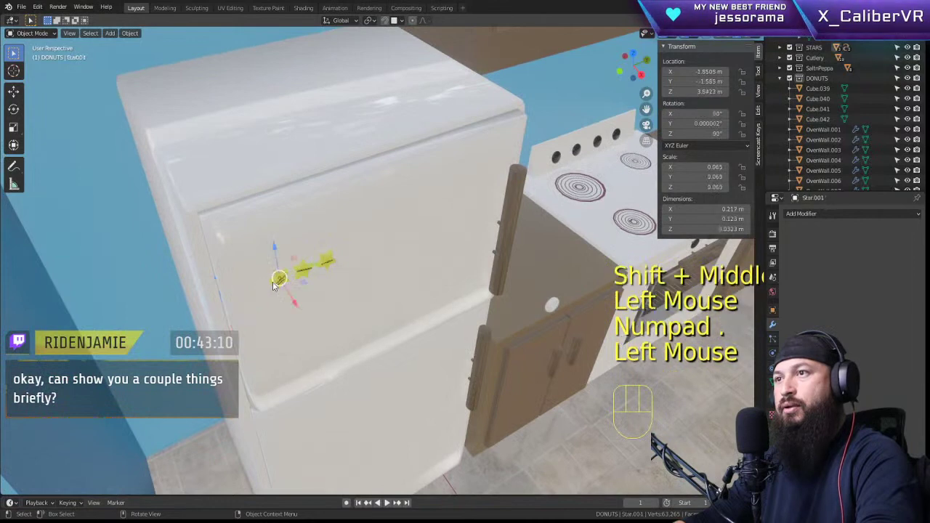
{"action": "key", "text": "KP_Decimal"}
{"action": "middle_click_drag", "start_coordinate": [306, 305], "coordinate": [425, 302]}
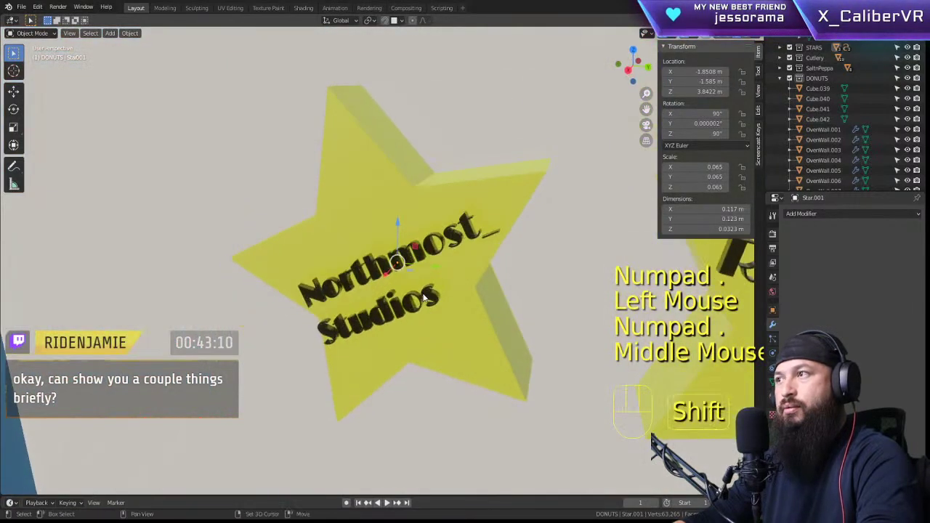
{"action": "scroll", "coordinate": [425, 302], "scroll_direction": "up", "scroll_amount": 2, "text": "shift"}
{"action": "scroll", "coordinate": [424, 301], "scroll_direction": "down", "scroll_amount": 1}
{"action": "middle_click_drag", "start_coordinate": [523, 336], "coordinate": [286, 276], "text": "shift"}
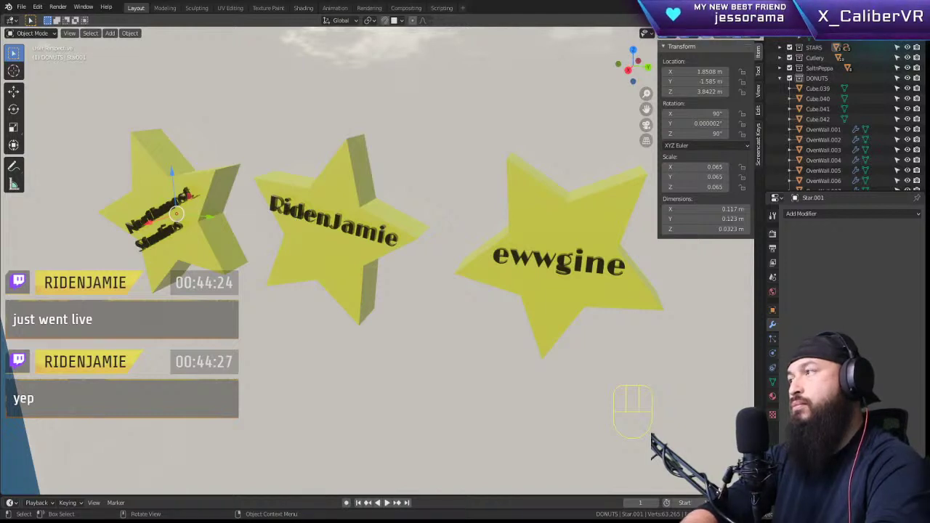
{"action": "key", "text": "minus"}
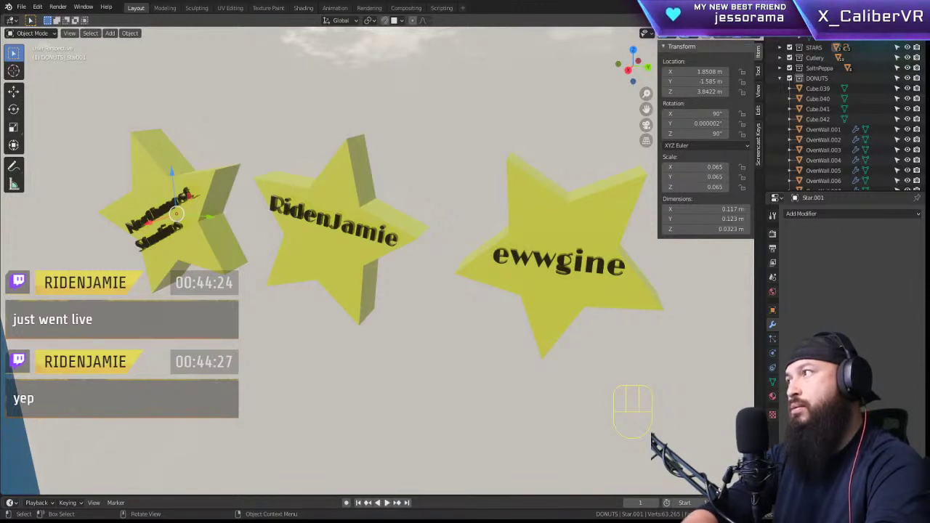
{"action": "key", "text": "minus"}
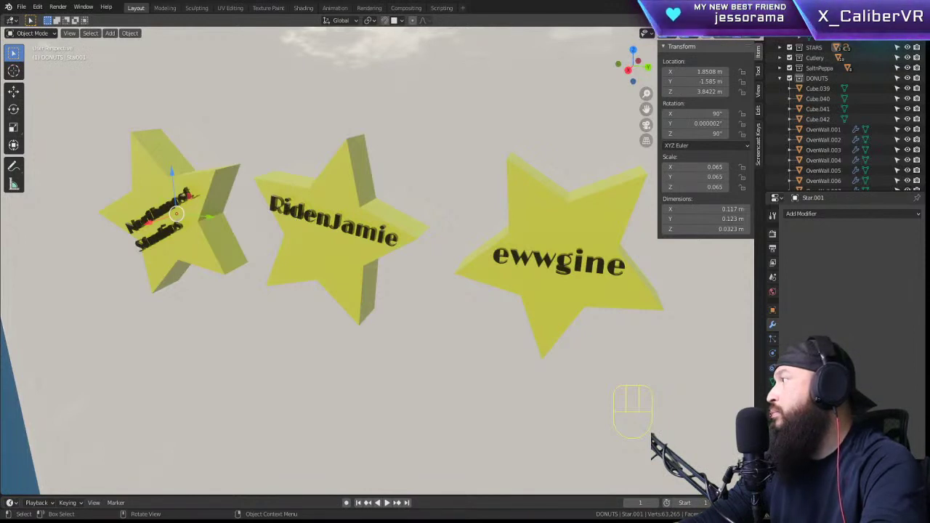
{"action": "key", "text": "shift"}
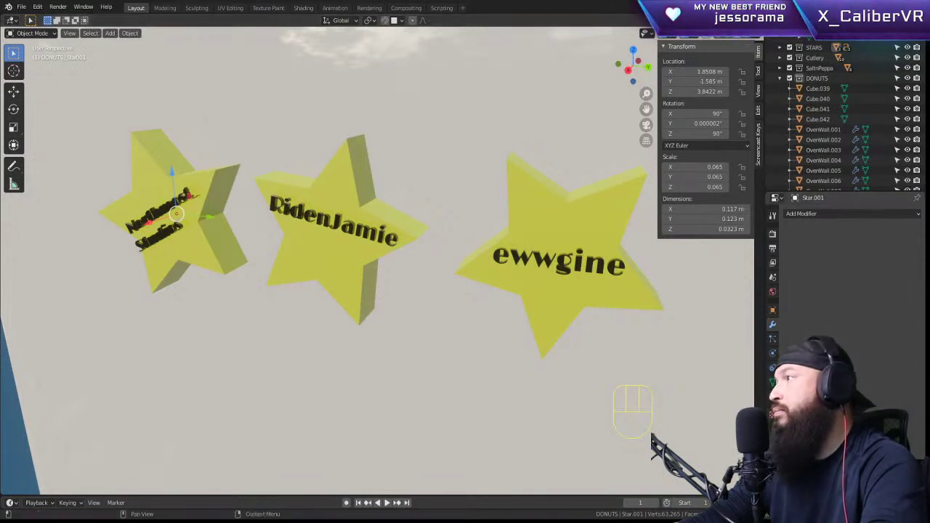